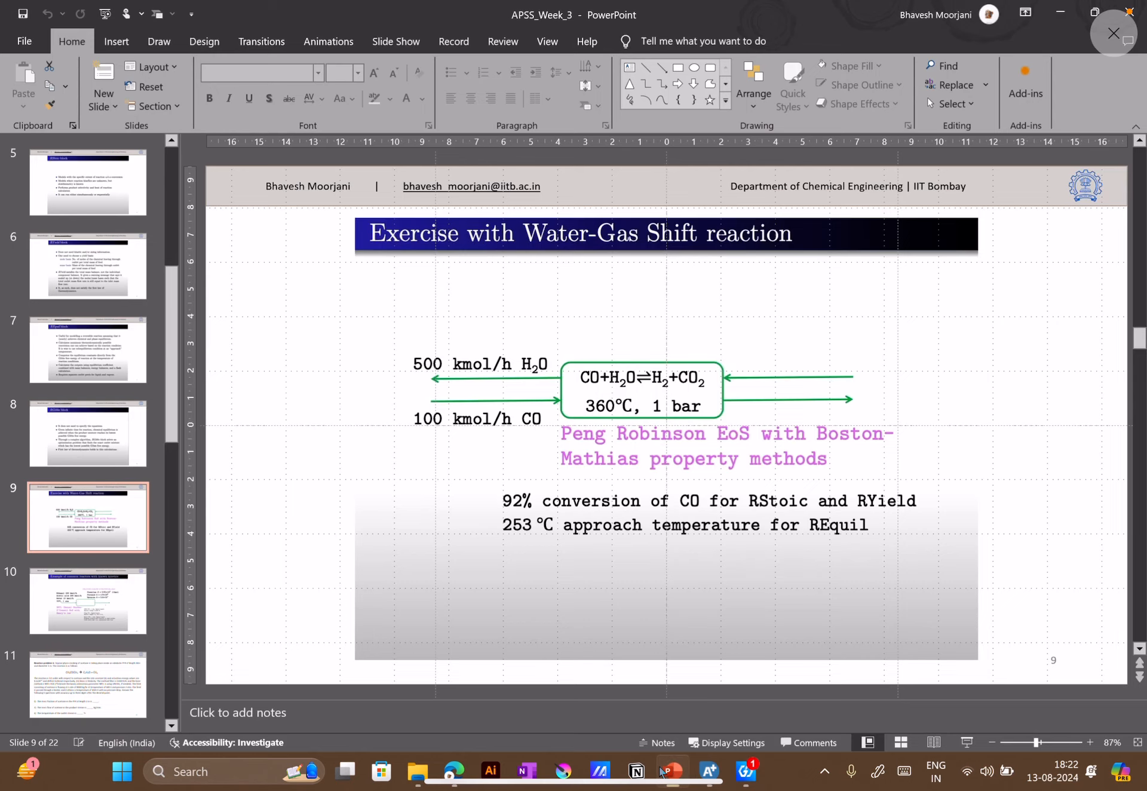
pyautogui.click(662, 772)
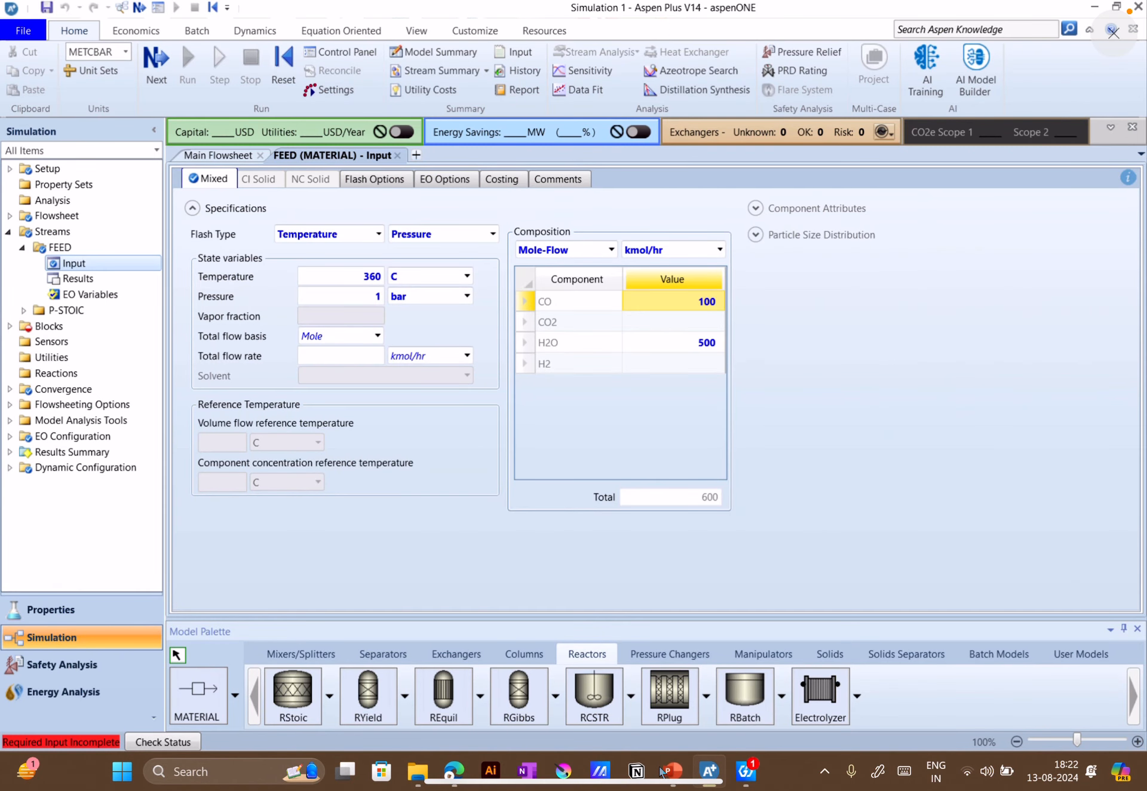
# Switch to Aspen Plus and open the setup of RStoic block B1, keeping Temperature and Pressure as its flash type
pyautogui.click(157, 60)
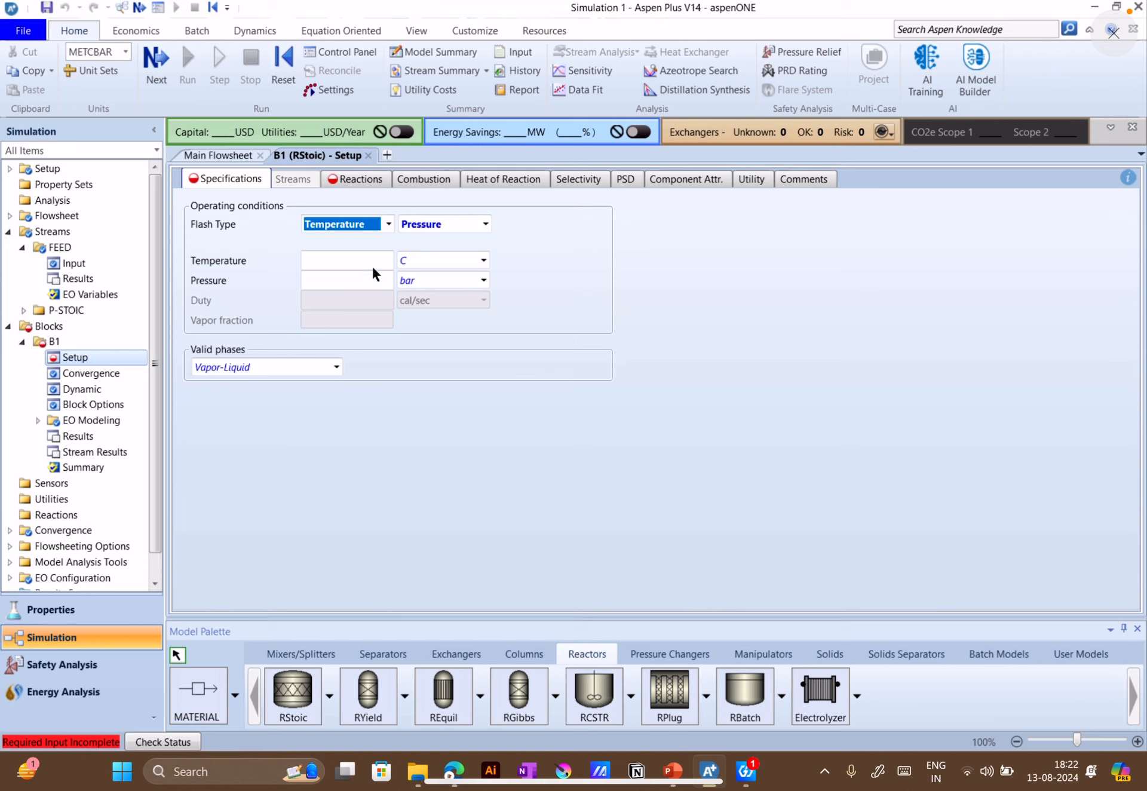
pyautogui.click(388, 224)
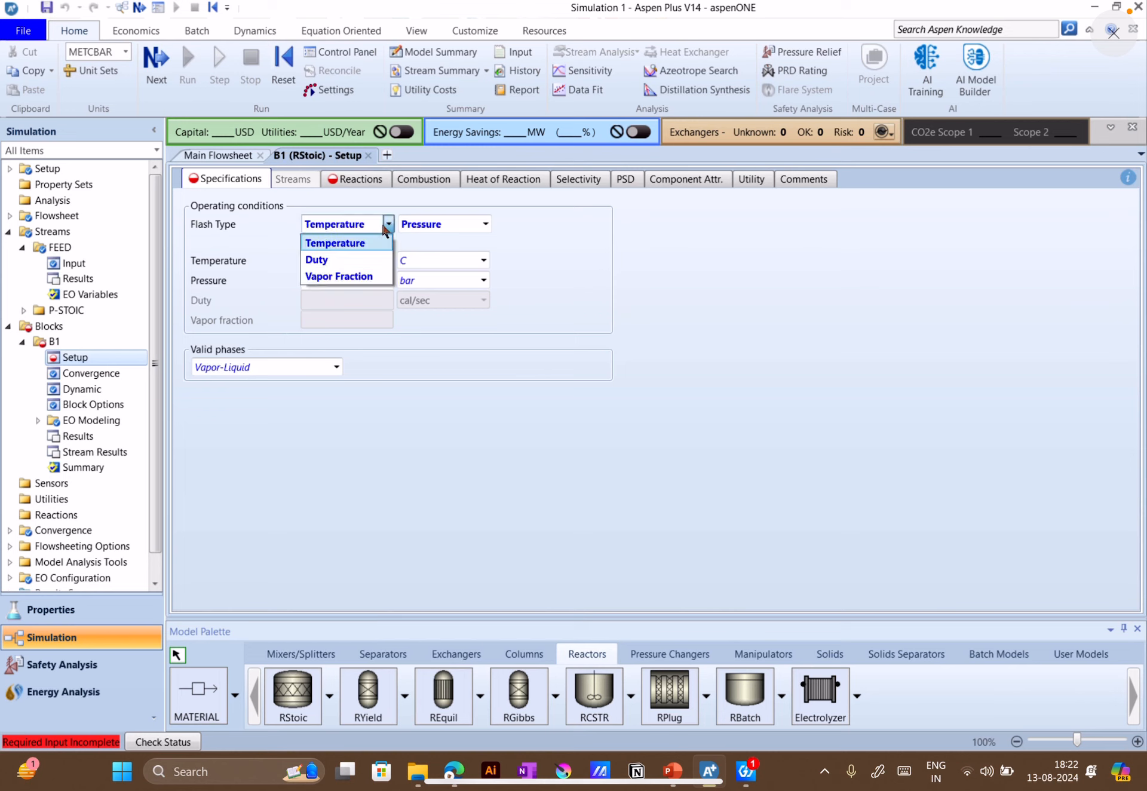
pyautogui.click(482, 226)
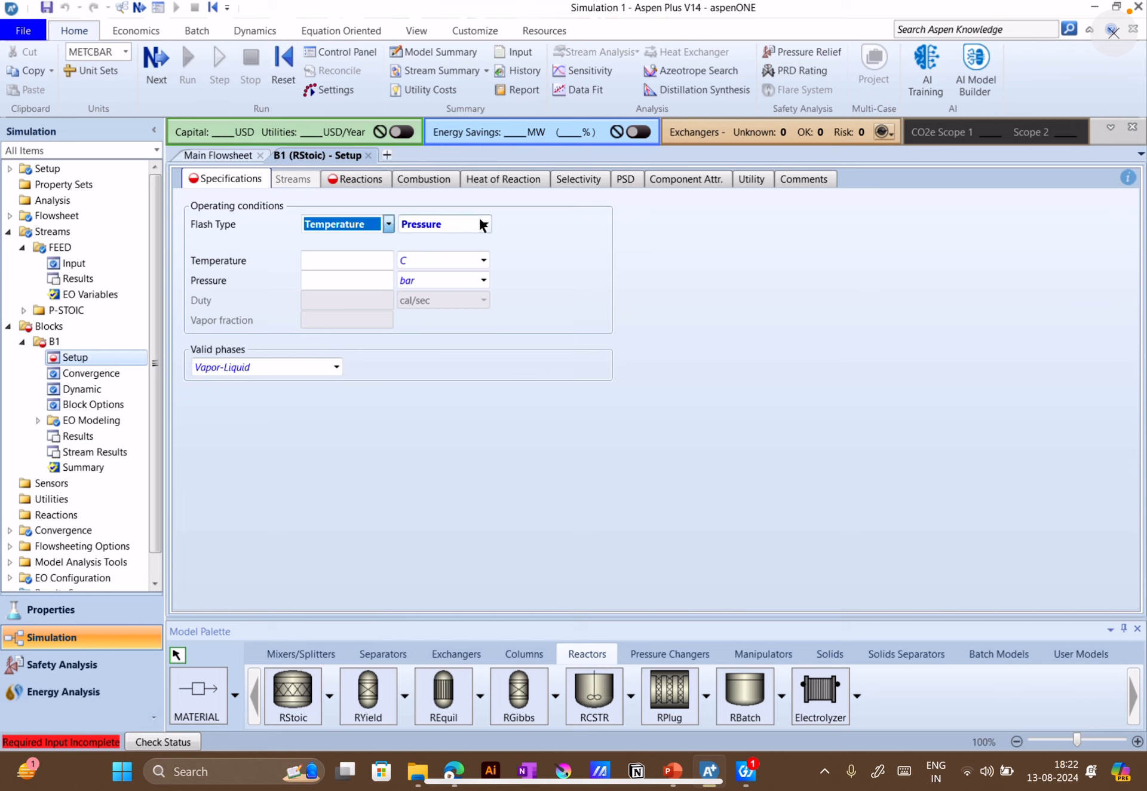
pyautogui.click(482, 224)
pyautogui.click(484, 222)
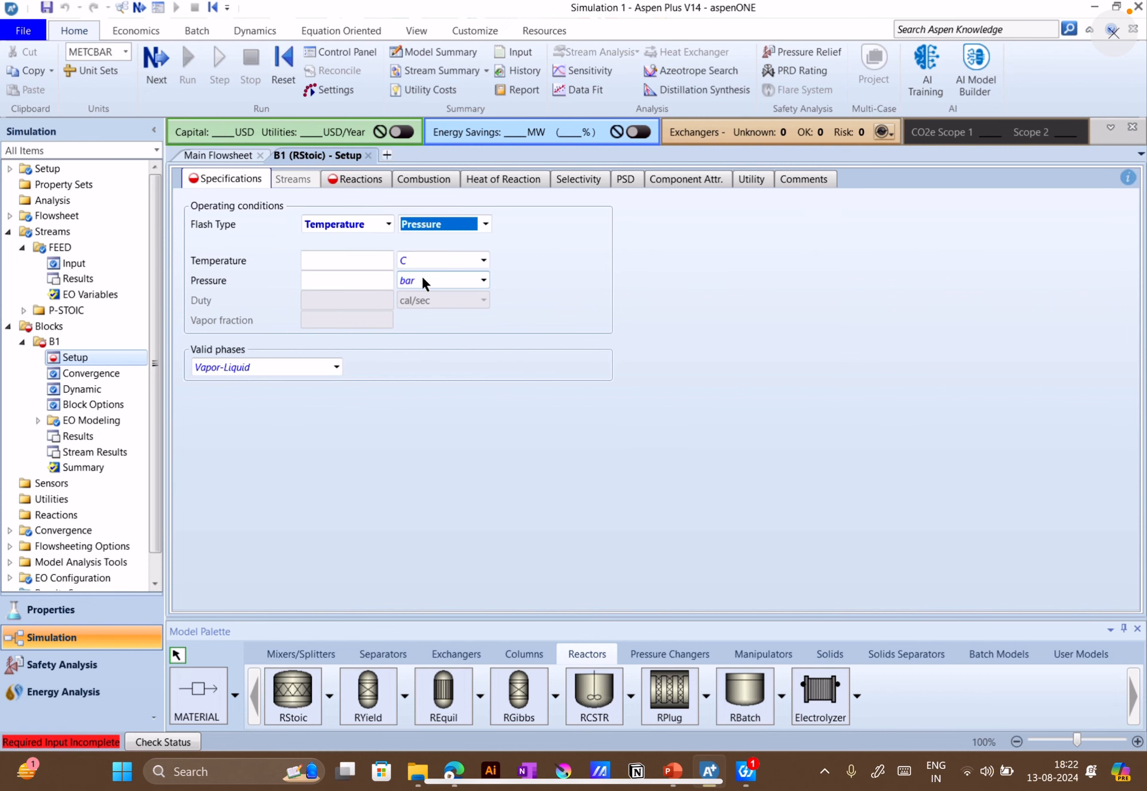
# Set block B1's operating conditions to 360 C and 1 bar, with Vapor-Liquid as the valid phases
pyautogui.click(686, 780)
pyautogui.click(686, 779)
pyautogui.click(338, 262)
pyautogui.write('360')
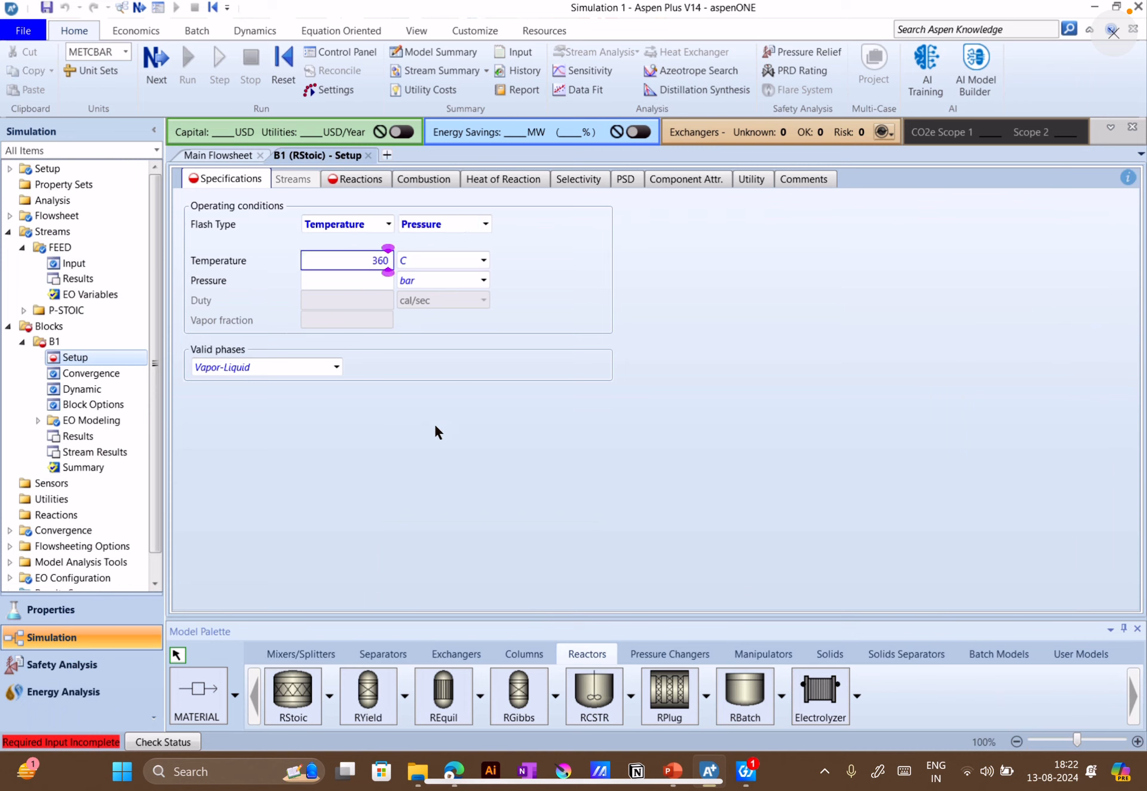
pyautogui.press('Return')
pyautogui.click(355, 286)
pyautogui.write('1')
pyautogui.press('Return')
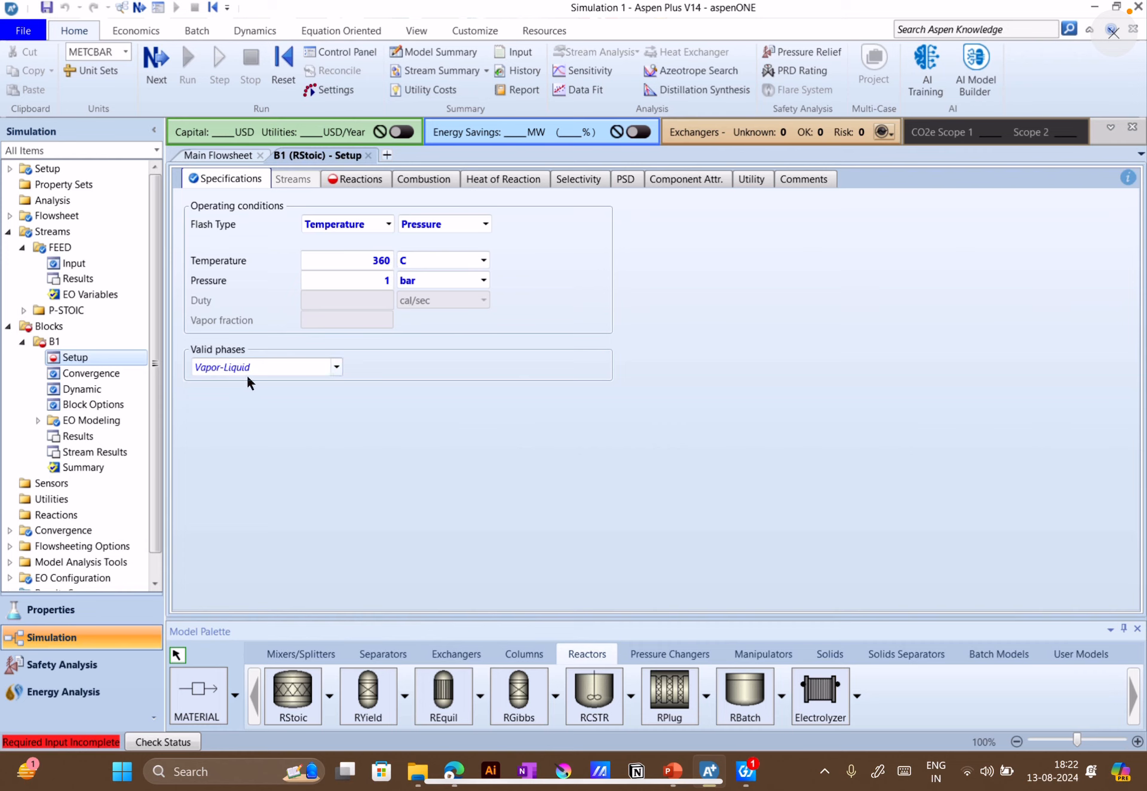
pyautogui.click(327, 372)
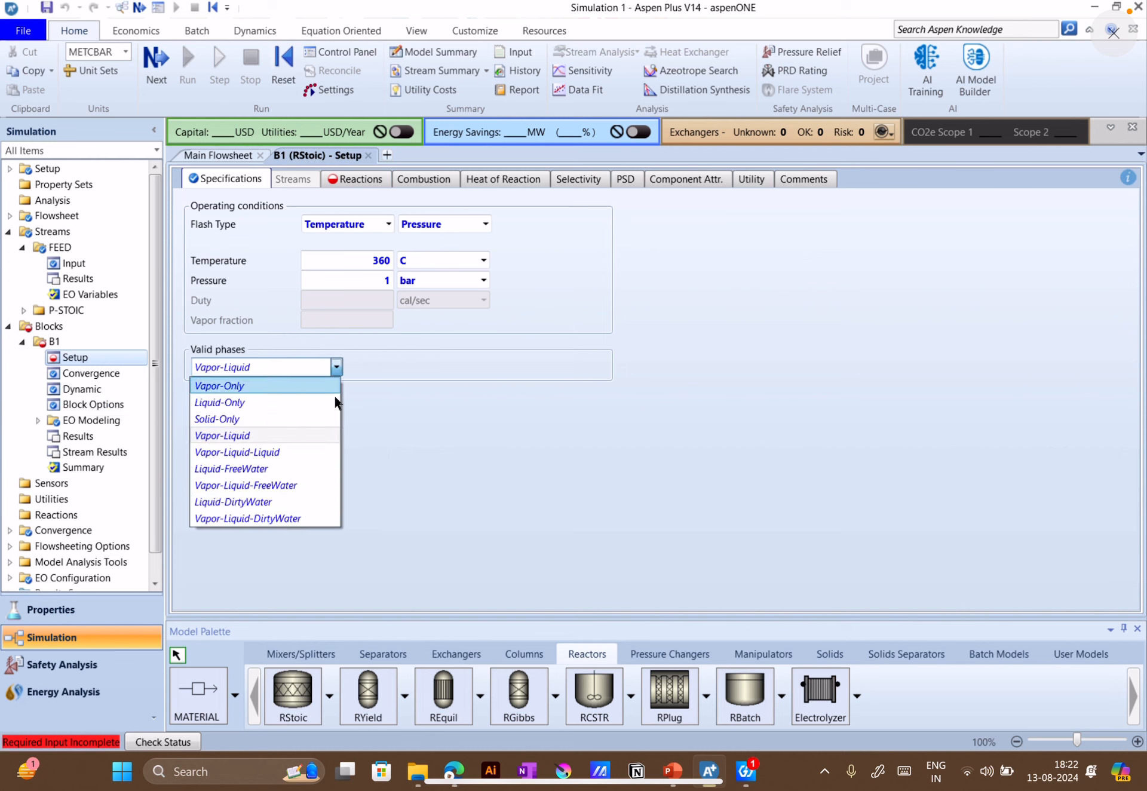
pyautogui.click(293, 437)
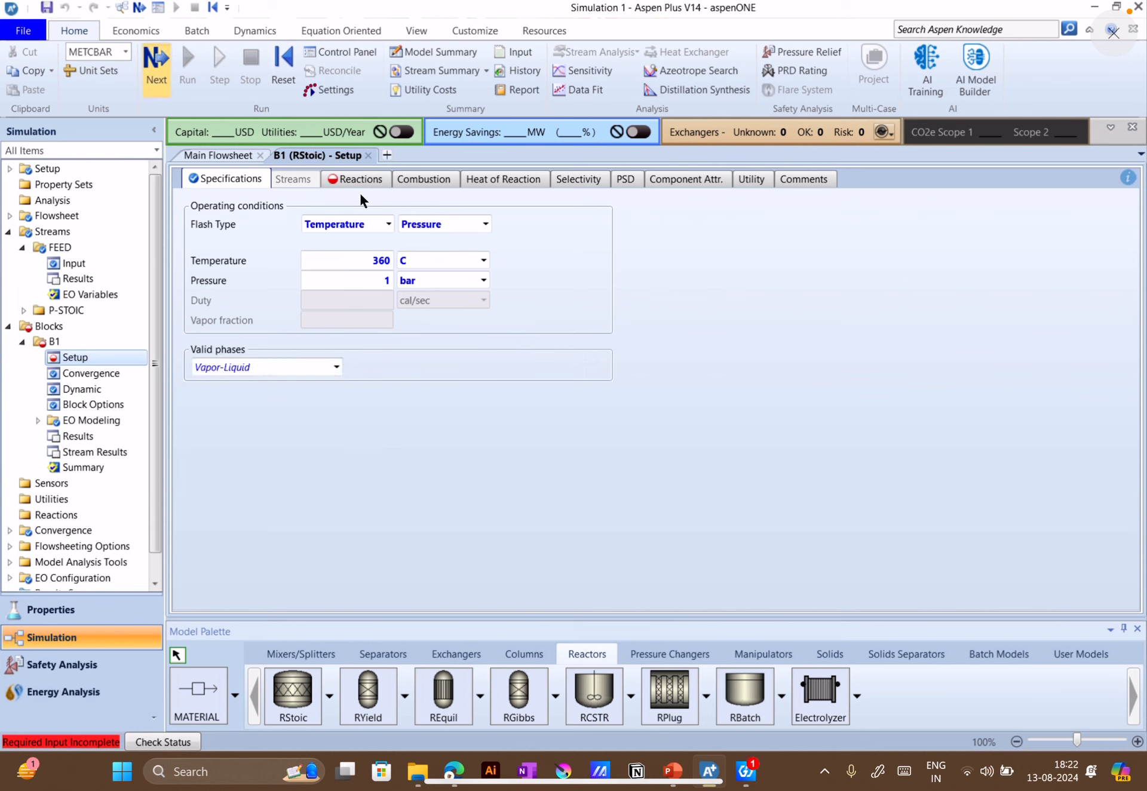
# View block B1's reaction specifications and check the water-gas shift exercise in PowerPoint before returning to Aspen Plus
pyautogui.click(344, 183)
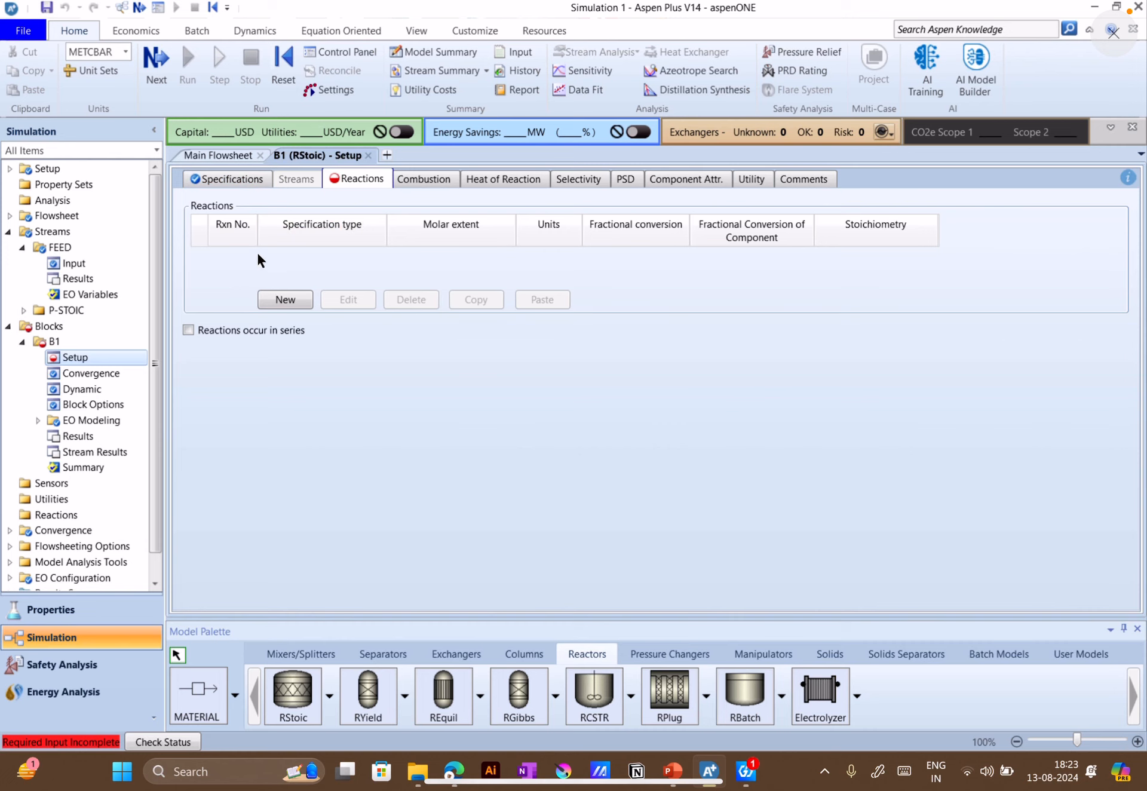
pyautogui.click(673, 771)
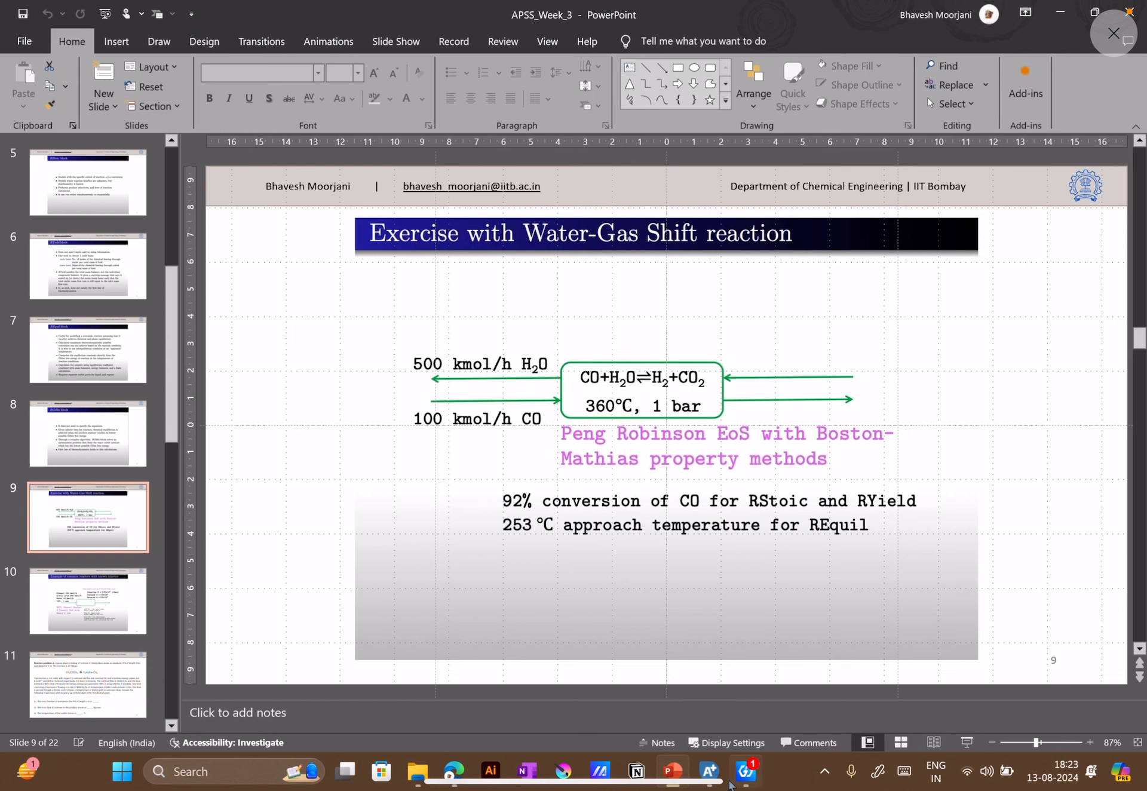
pyautogui.click(716, 786)
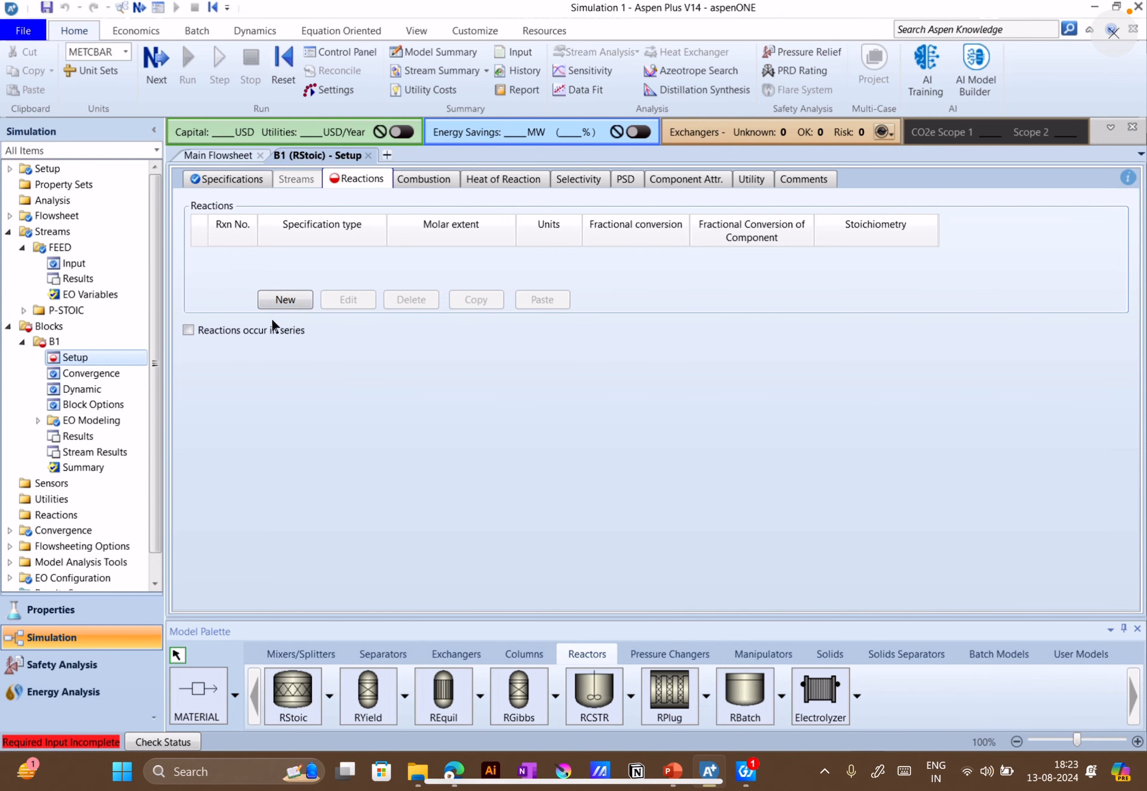
# Examine the reaction types offered for a new global reaction set, including POWERLAW, without creating one
pyautogui.scroll(-1, 97, 478)
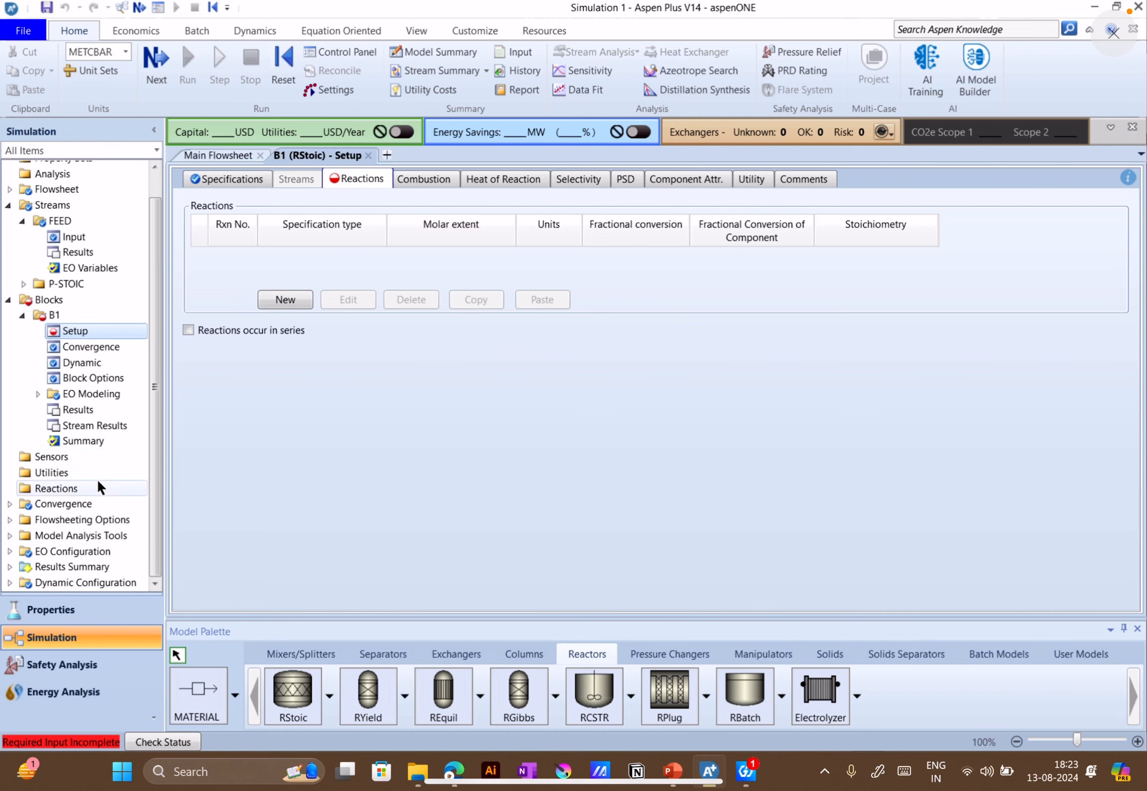
pyautogui.click(71, 488)
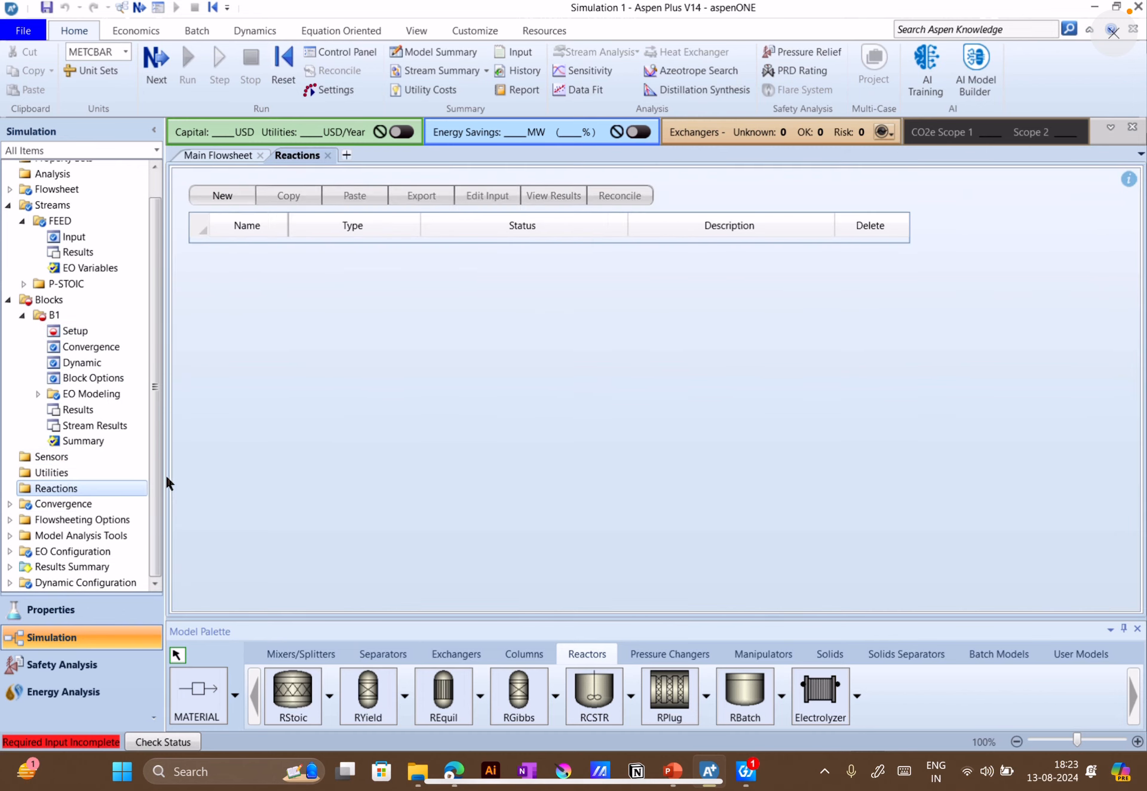
pyautogui.click(223, 196)
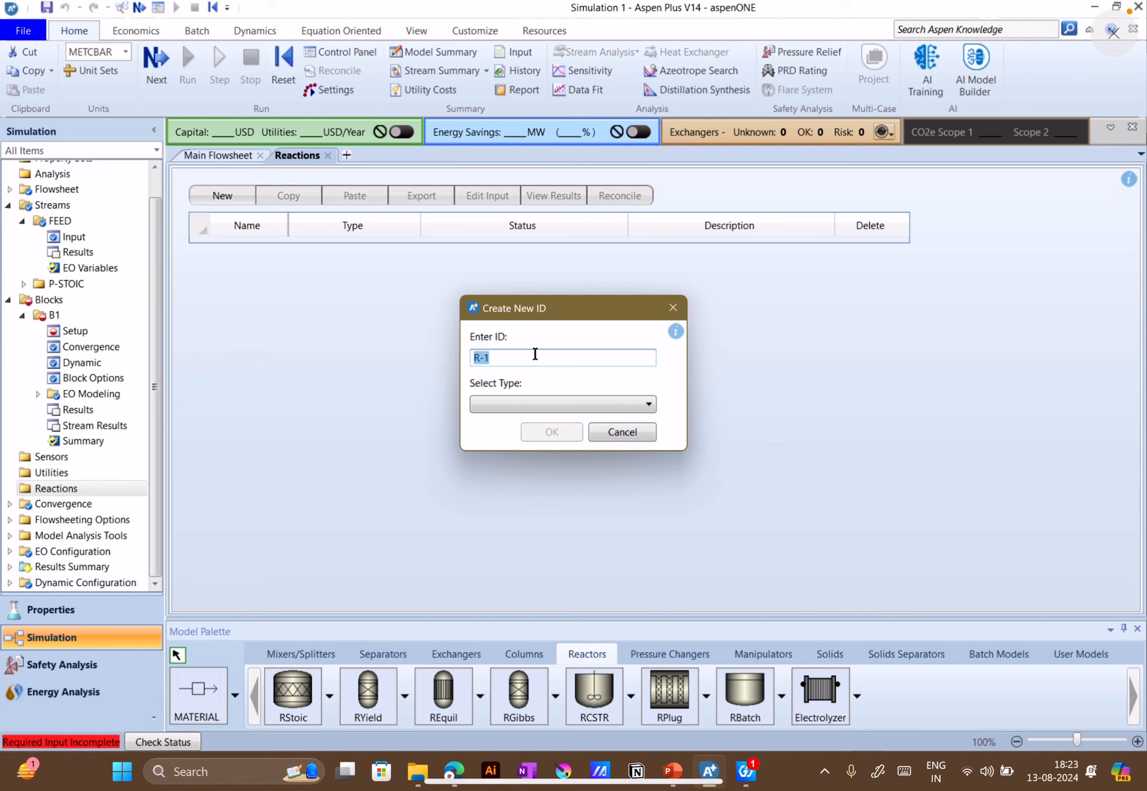
pyautogui.click(538, 401)
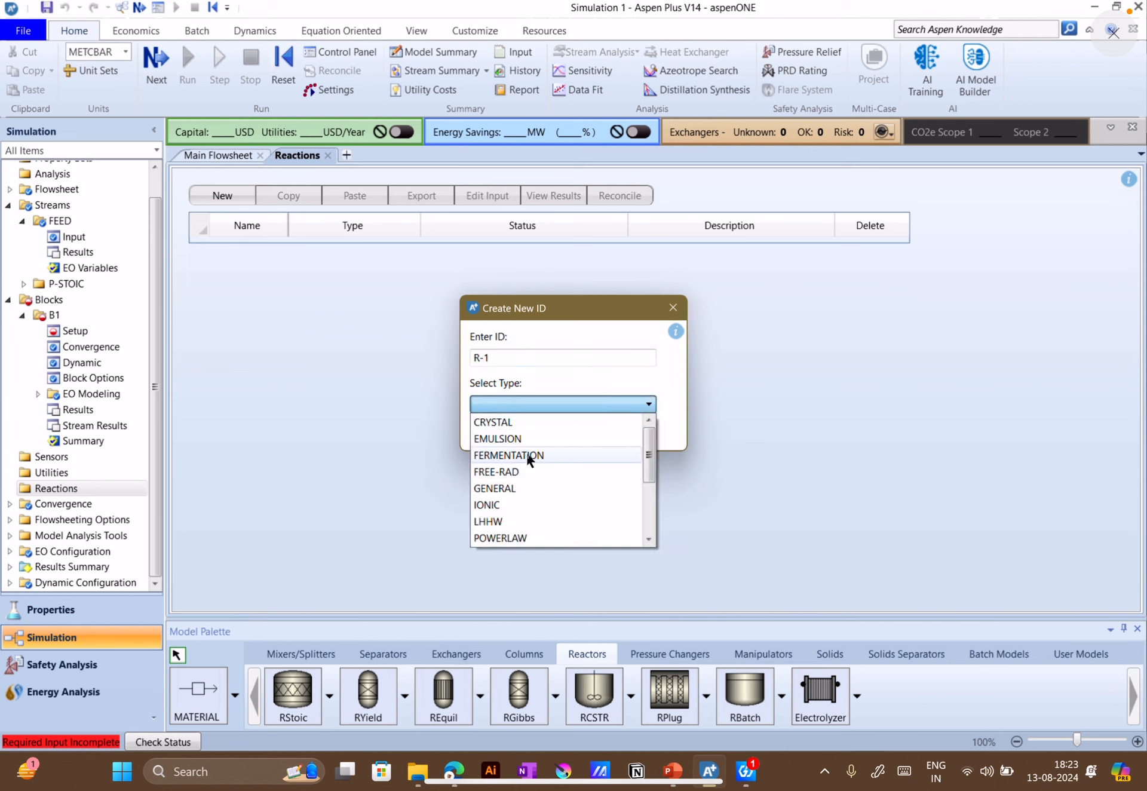
pyautogui.scroll(-3, 523, 478)
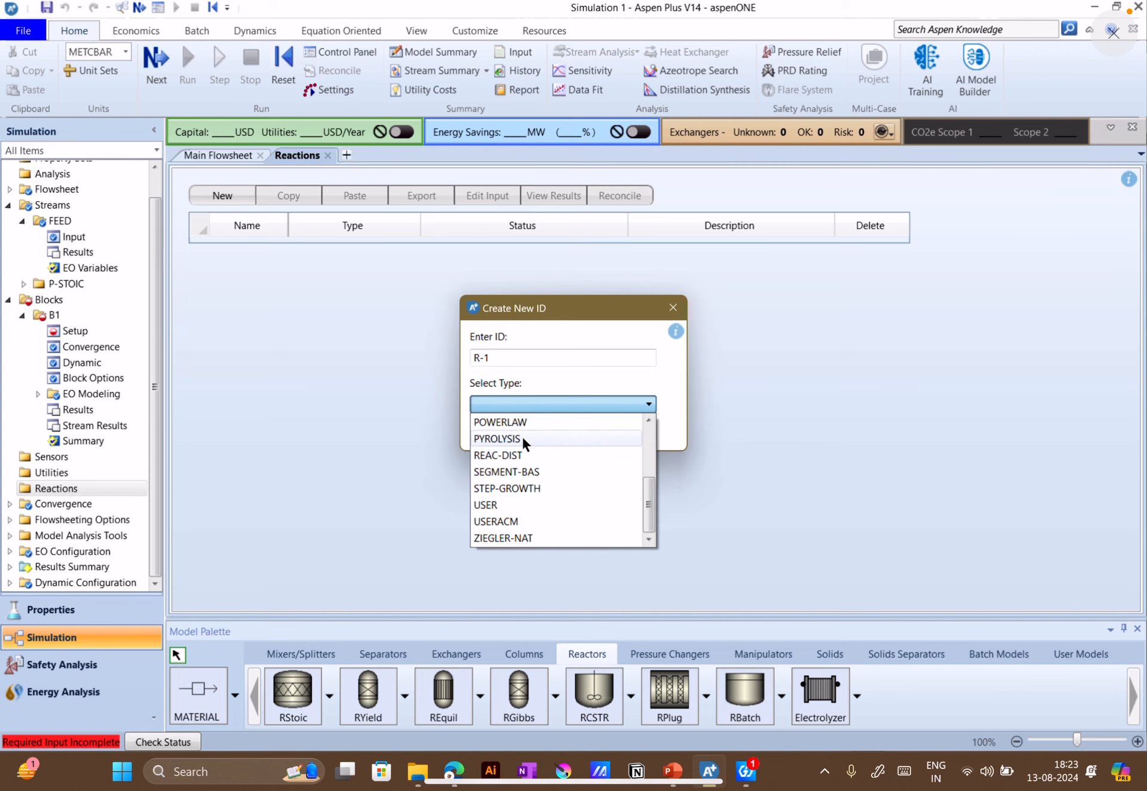
pyautogui.scroll(2, 514, 439)
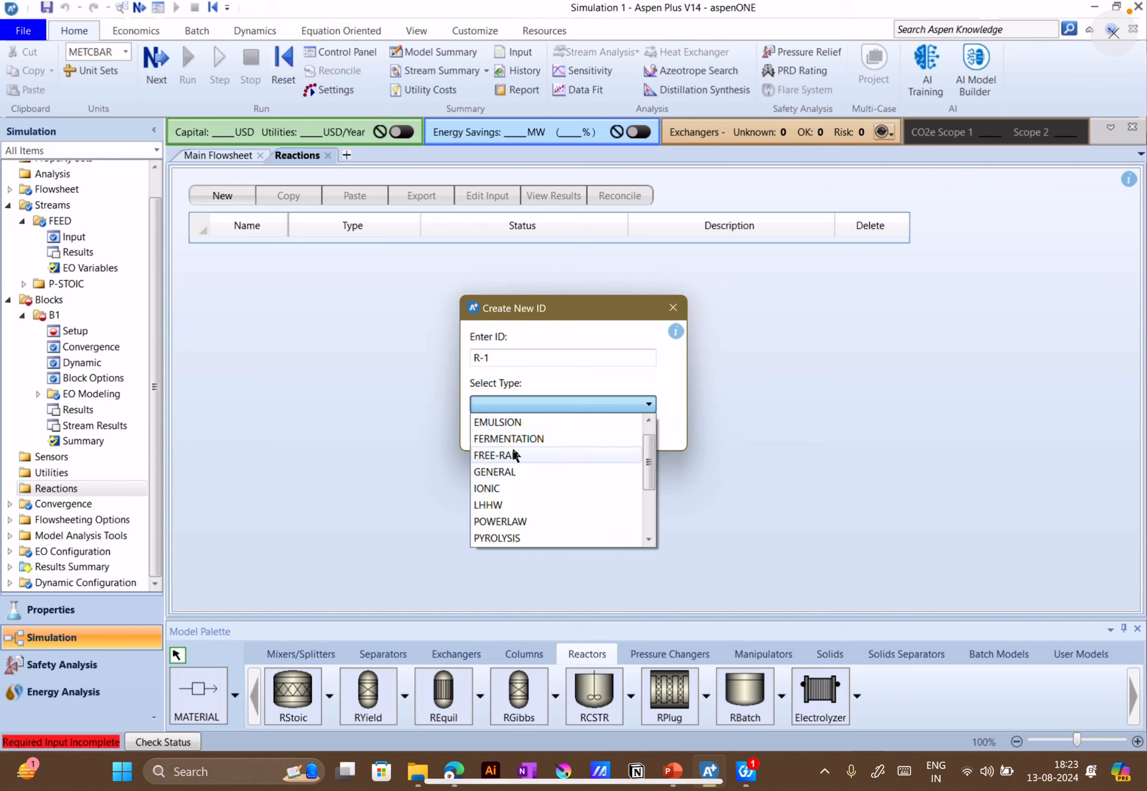
pyautogui.scroll(-2, 518, 496)
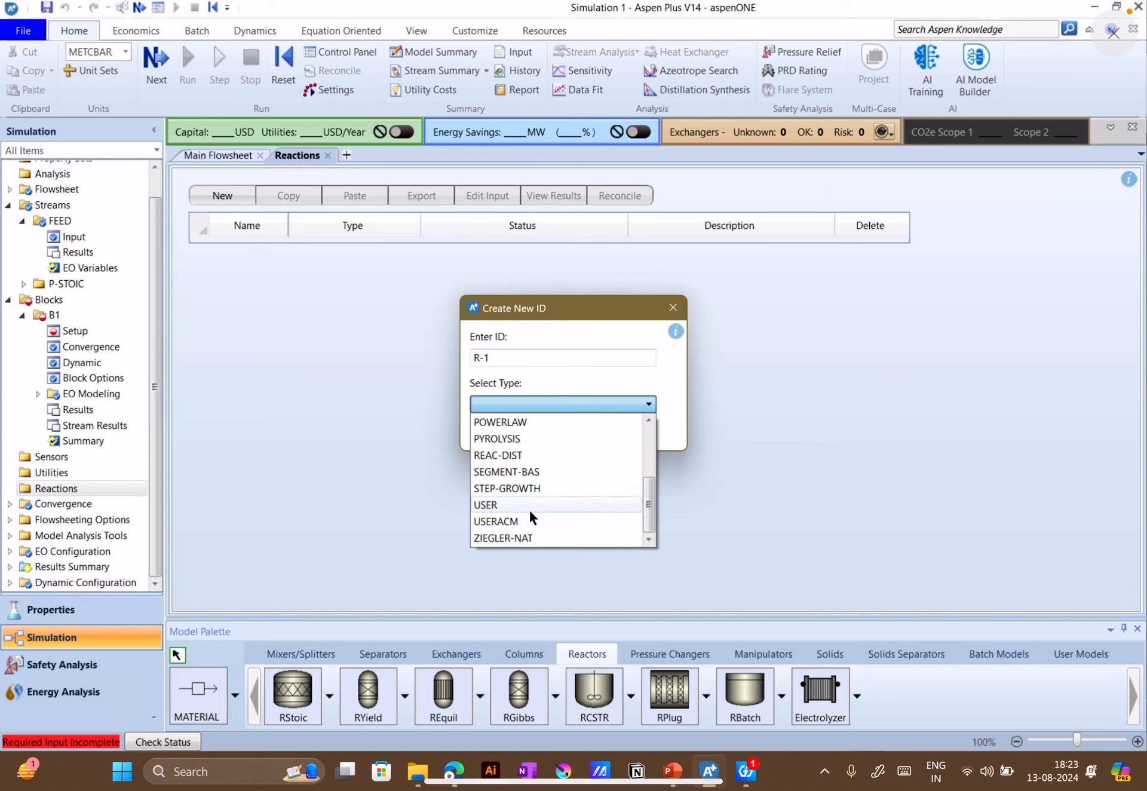
pyautogui.scroll(1, 526, 513)
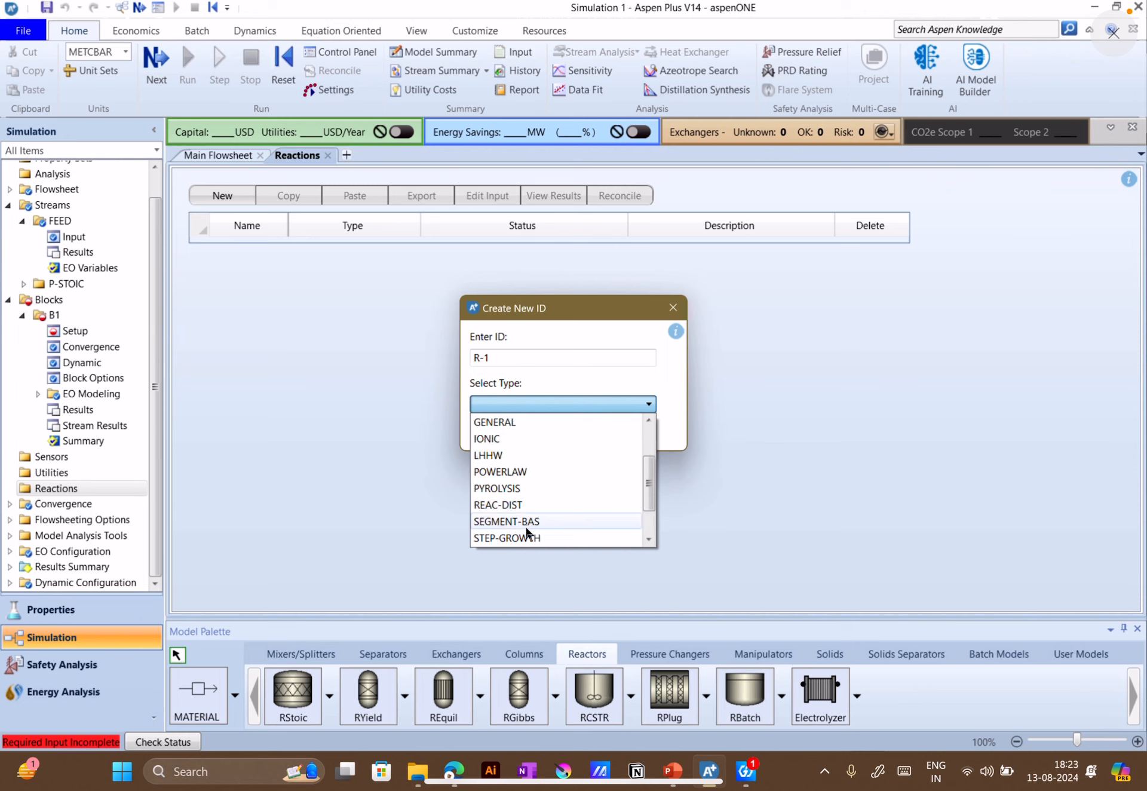
pyautogui.scroll(-1, 527, 538)
pyautogui.scroll(1, 527, 538)
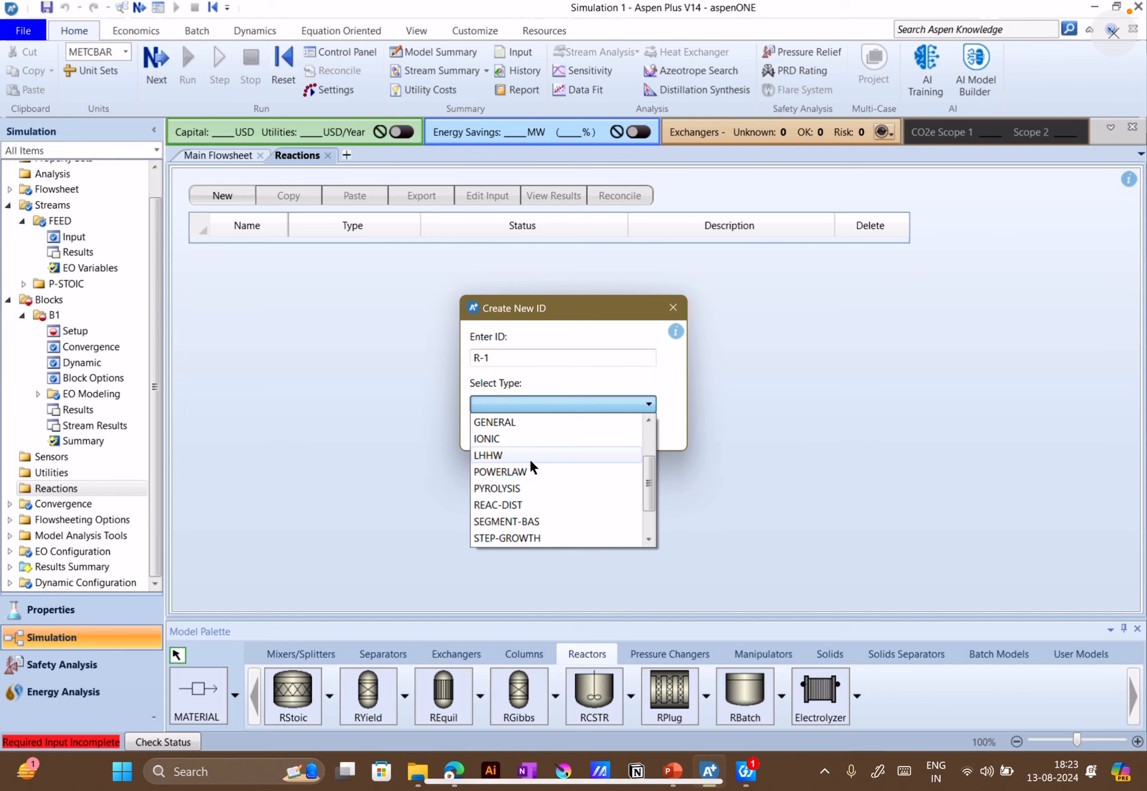
pyautogui.click(523, 471)
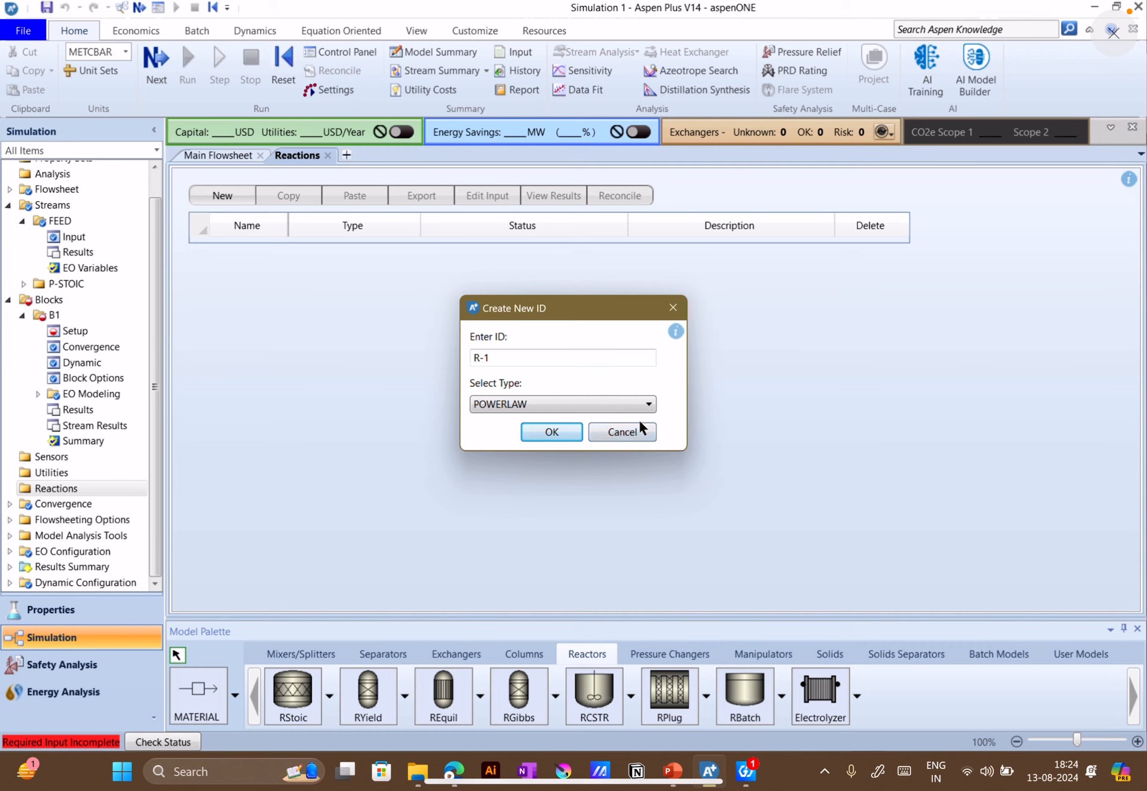
pyautogui.click(637, 436)
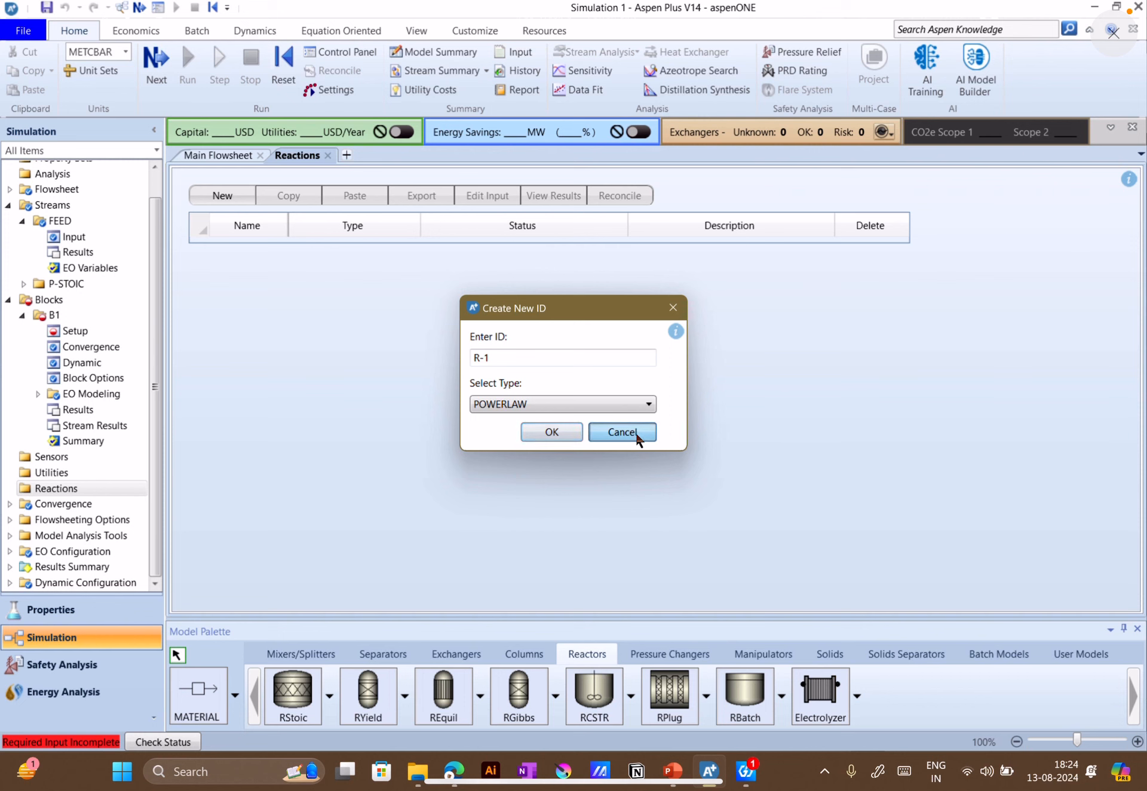
# Create a new reaction in the setup of block B1 and add CO as its first reactant
pyautogui.click(75, 330)
pyautogui.click(351, 179)
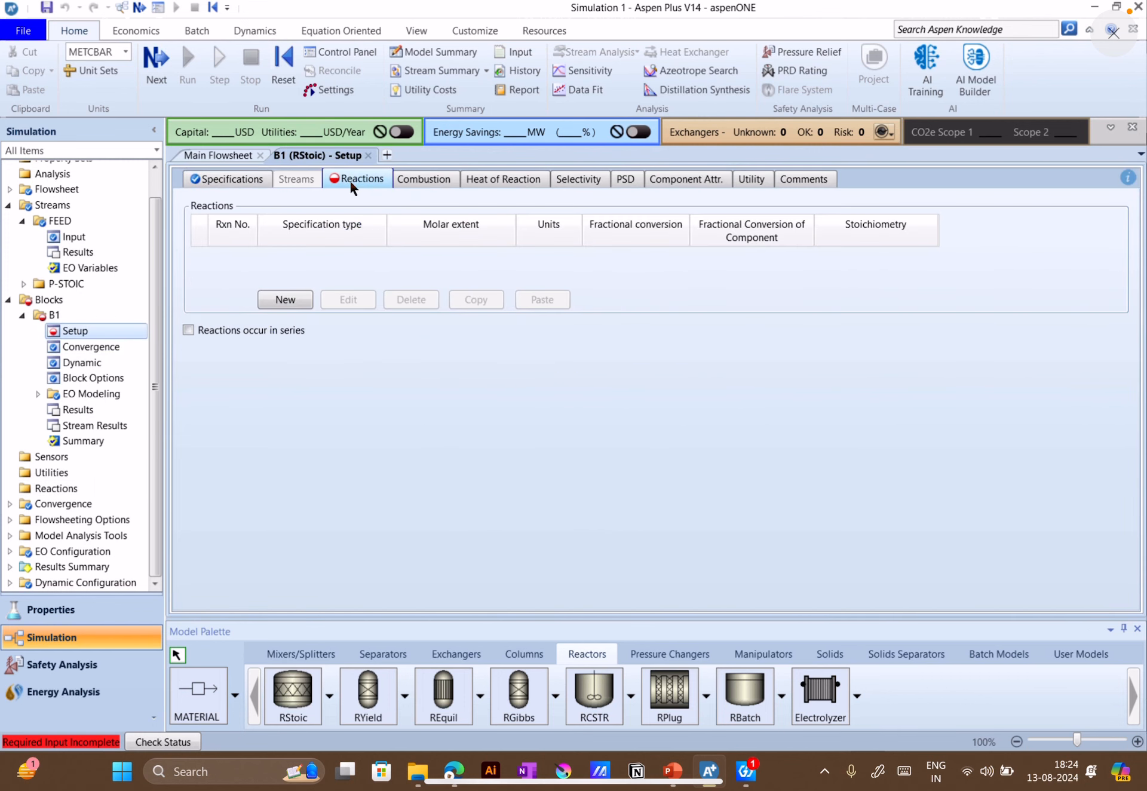
pyautogui.click(285, 300)
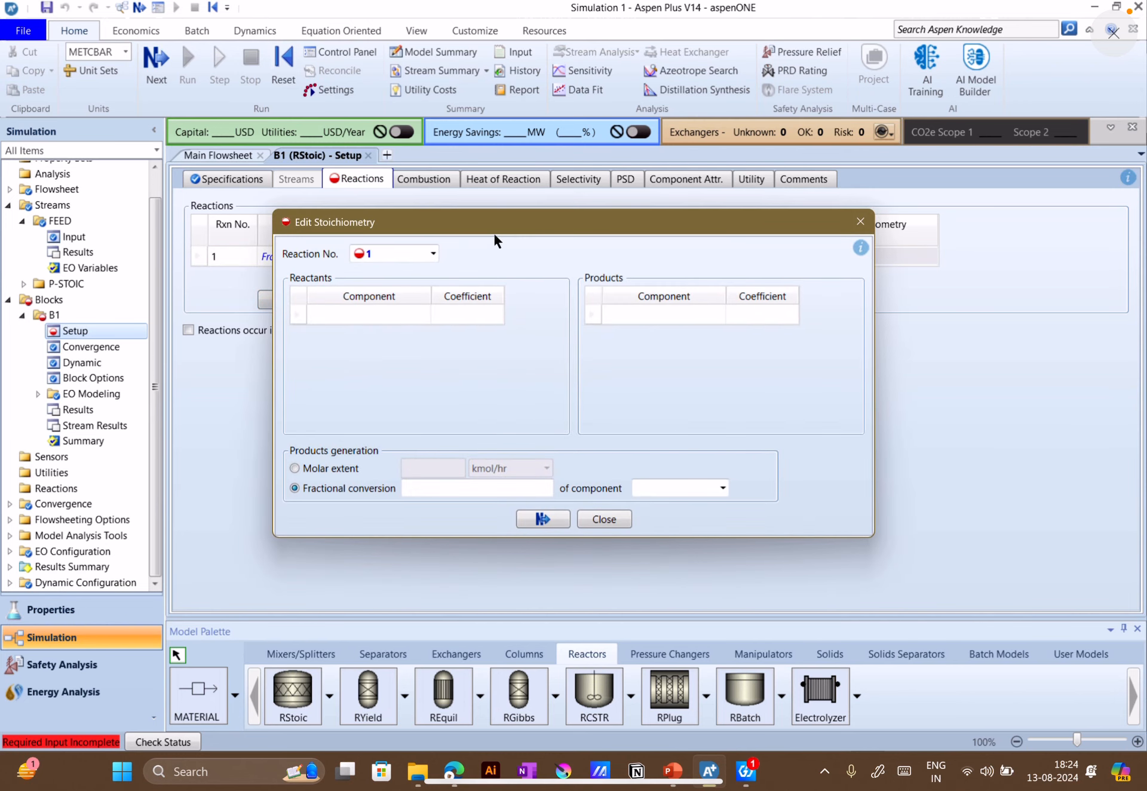
pyautogui.moveTo(493, 231); pyautogui.dragTo(675, 232)
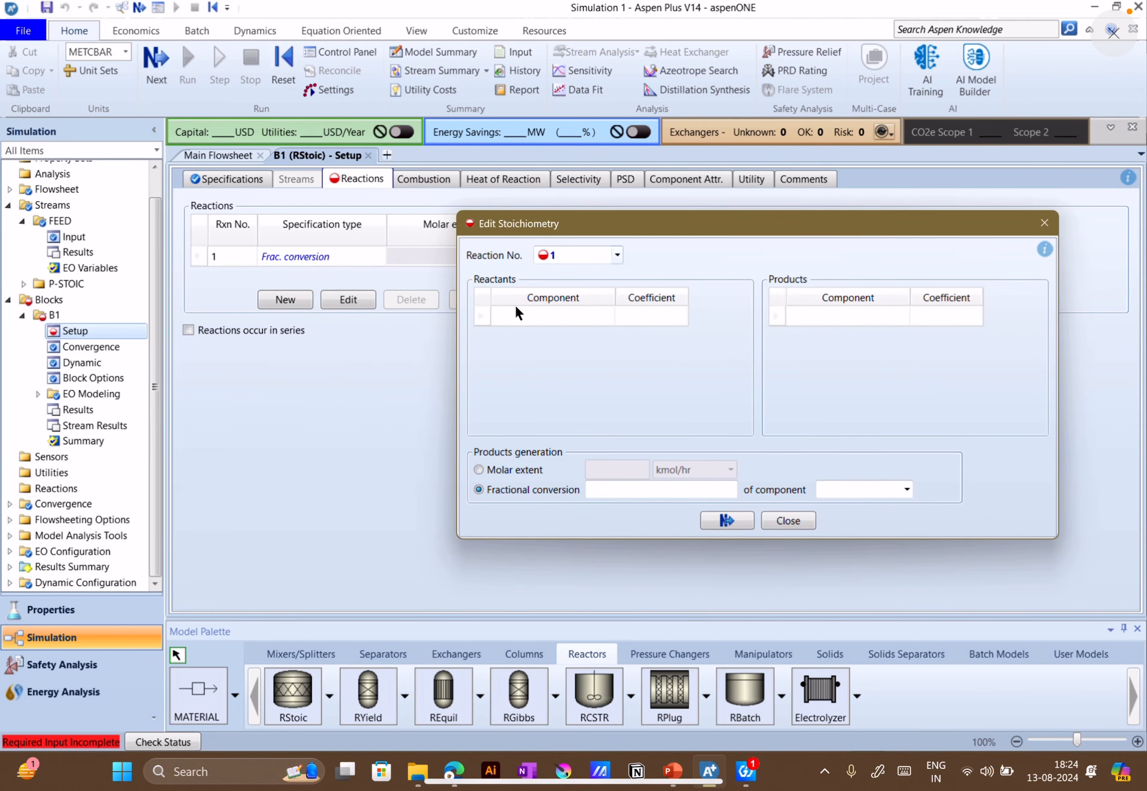
pyautogui.moveTo(736, 236); pyautogui.dragTo(720, 239)
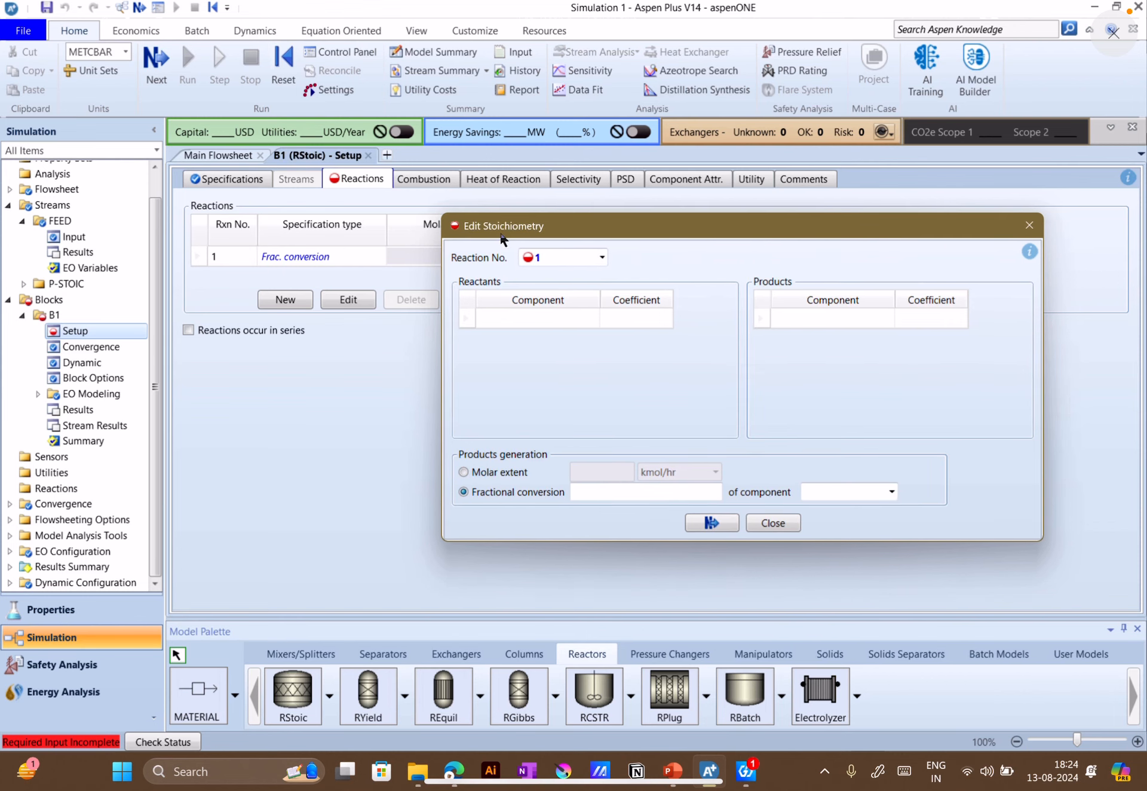
pyautogui.click(591, 318)
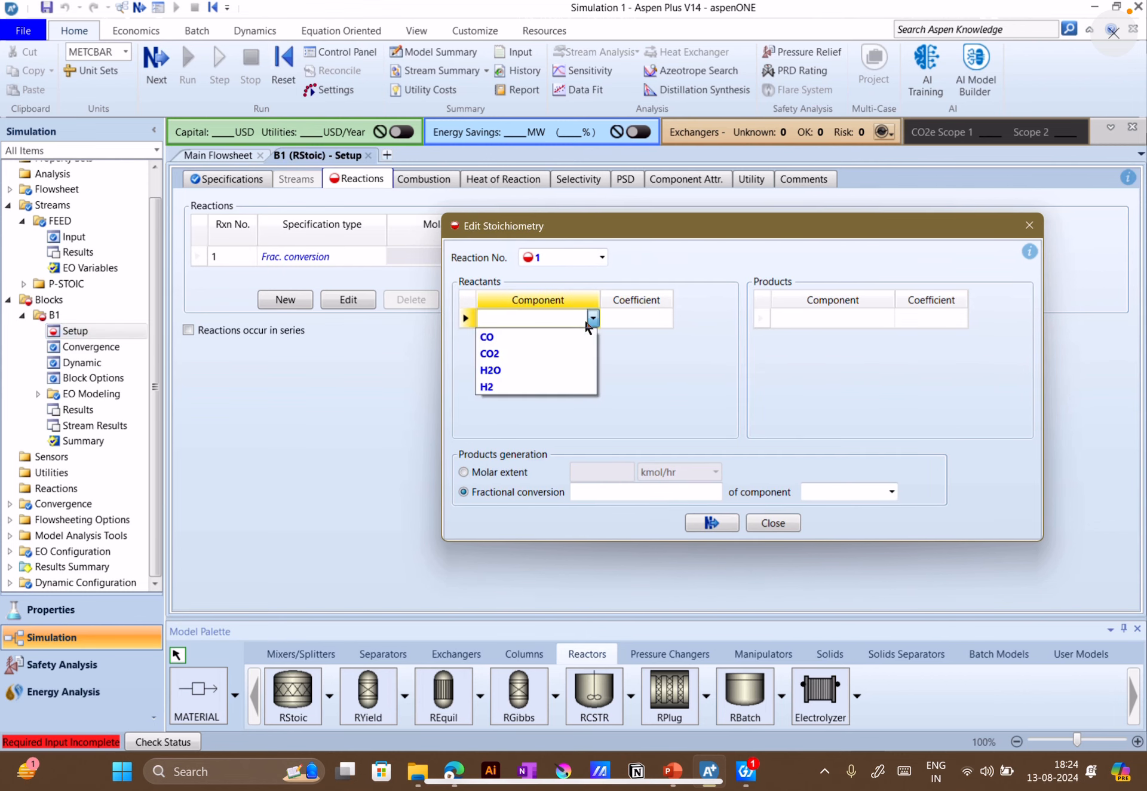
pyautogui.click(509, 338)
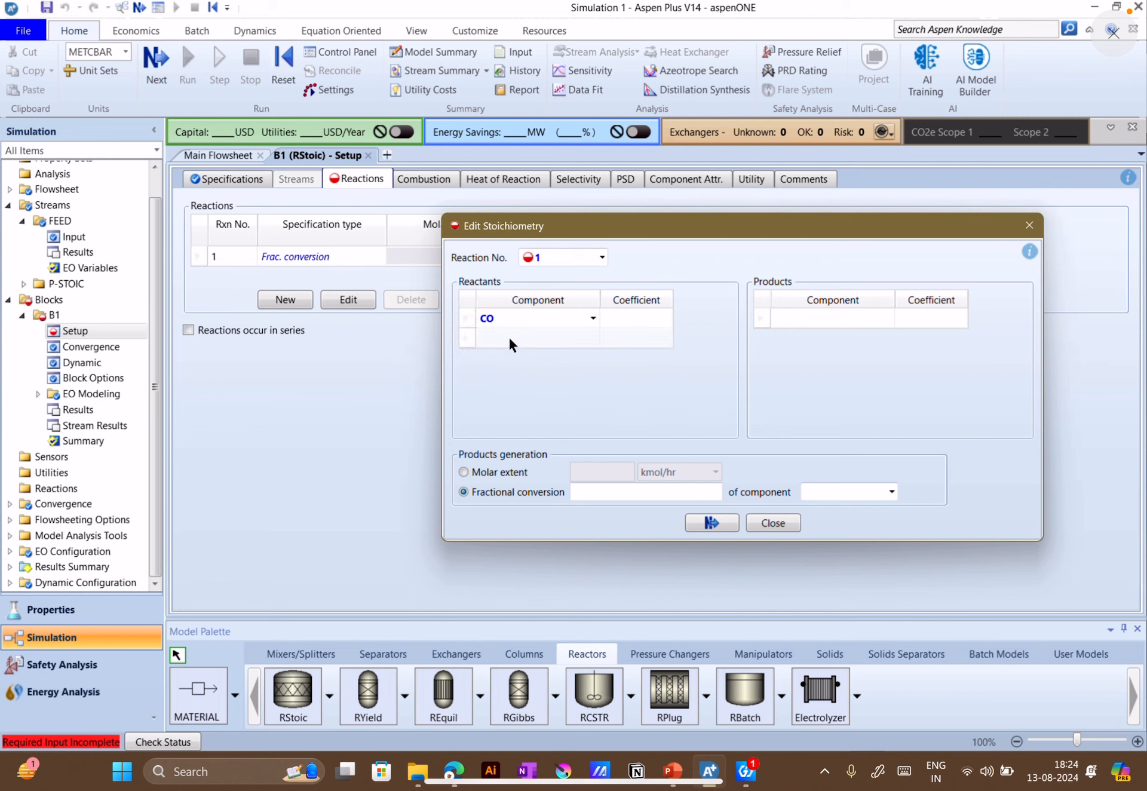
# Try to add CO2 both as the second reactant and as a product of the reaction
pyautogui.click(592, 338)
pyautogui.click(535, 375)
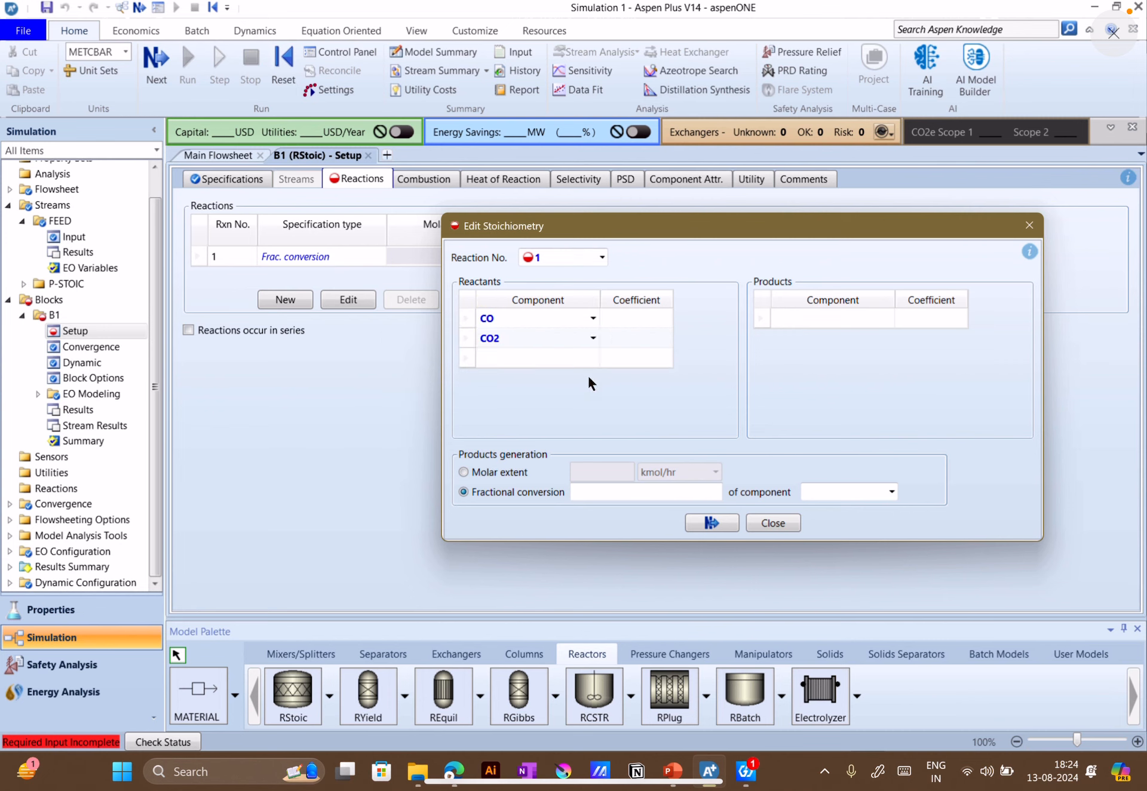
pyautogui.click(887, 318)
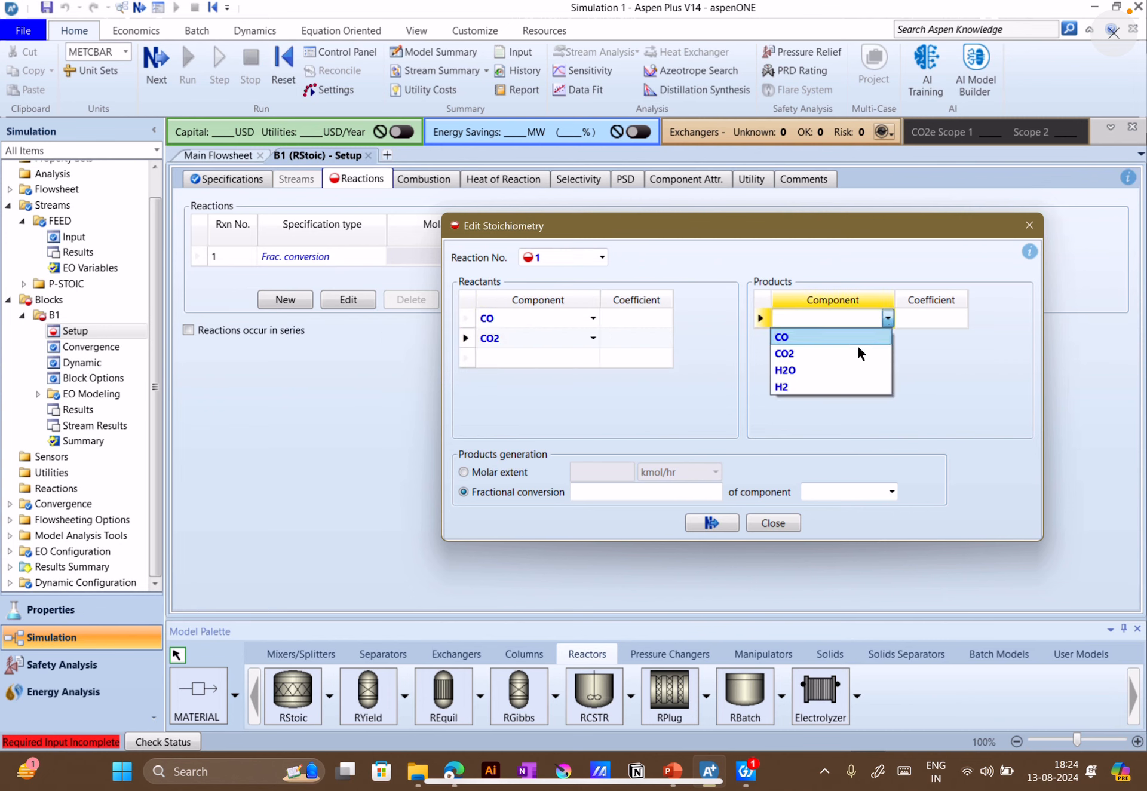
pyautogui.click(811, 353)
pyautogui.click(714, 400)
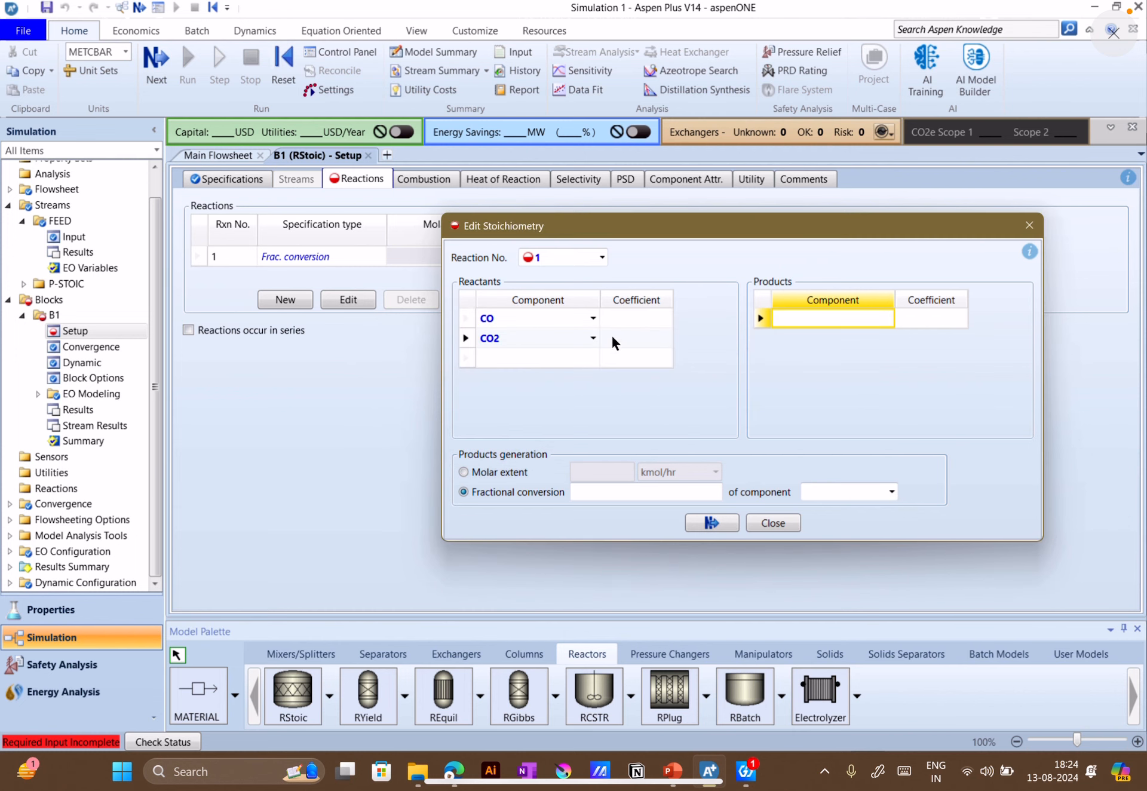
pyautogui.click(888, 319)
pyautogui.click(828, 354)
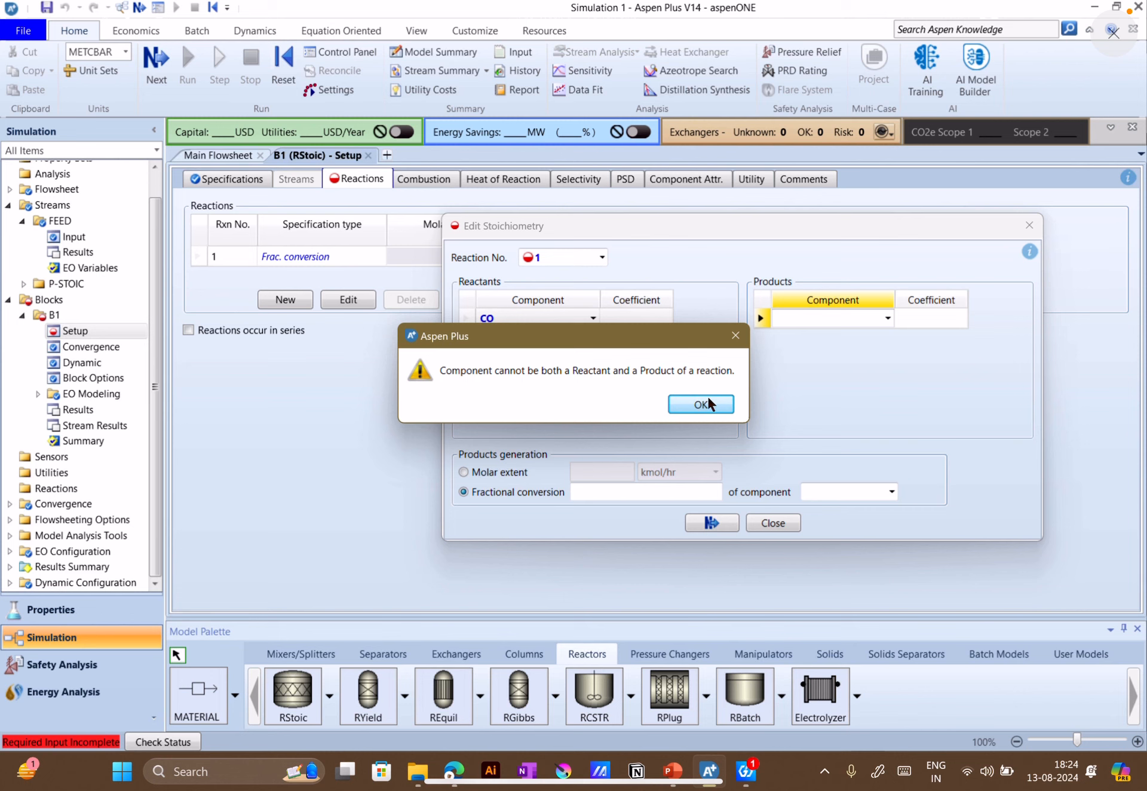
pyautogui.click(708, 403)
# Set the reaction's second reactant to H2O
pyautogui.click(591, 338)
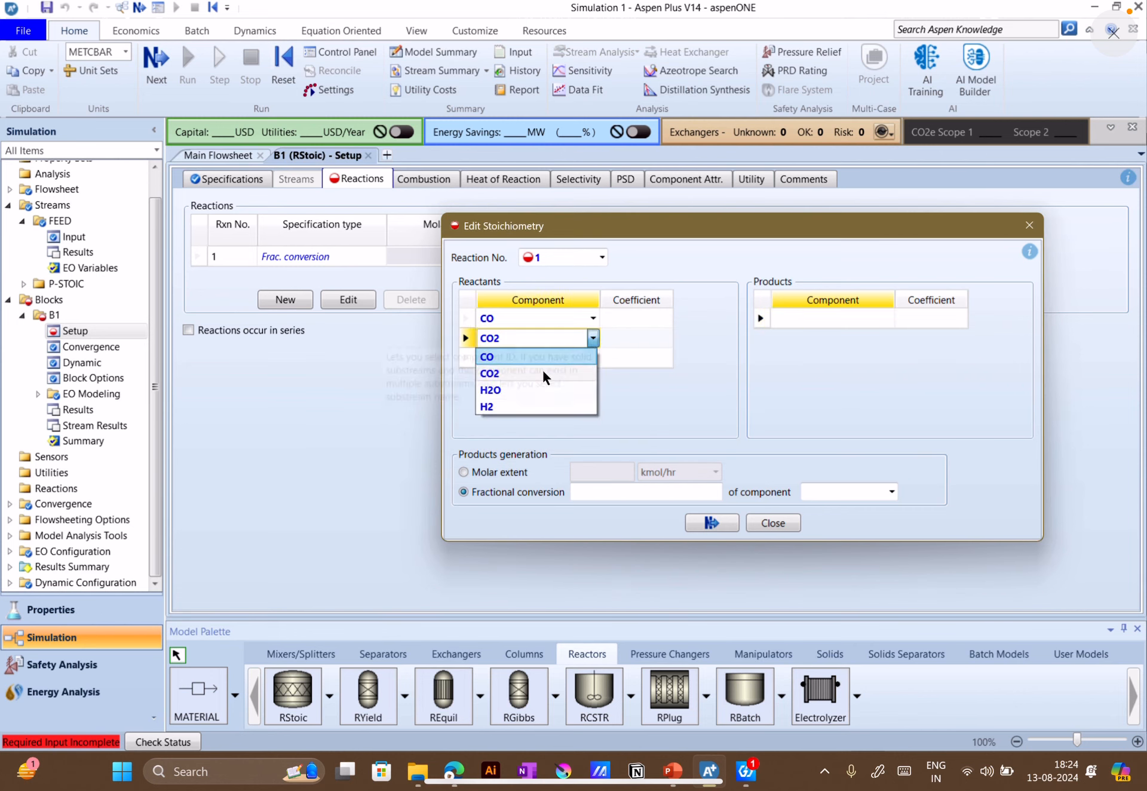
pyautogui.click(511, 387)
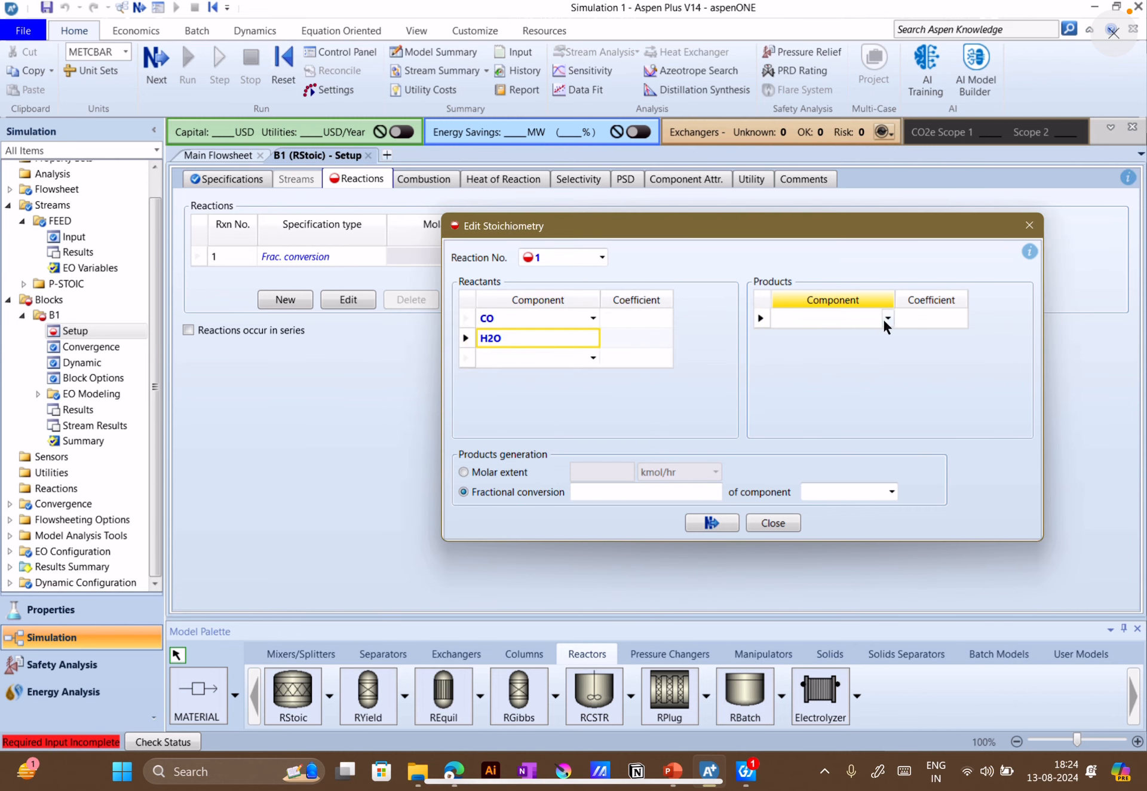
# Add CO2 and H2 as the products of reaction 1
pyautogui.click(882, 318)
pyautogui.click(822, 350)
pyautogui.click(888, 338)
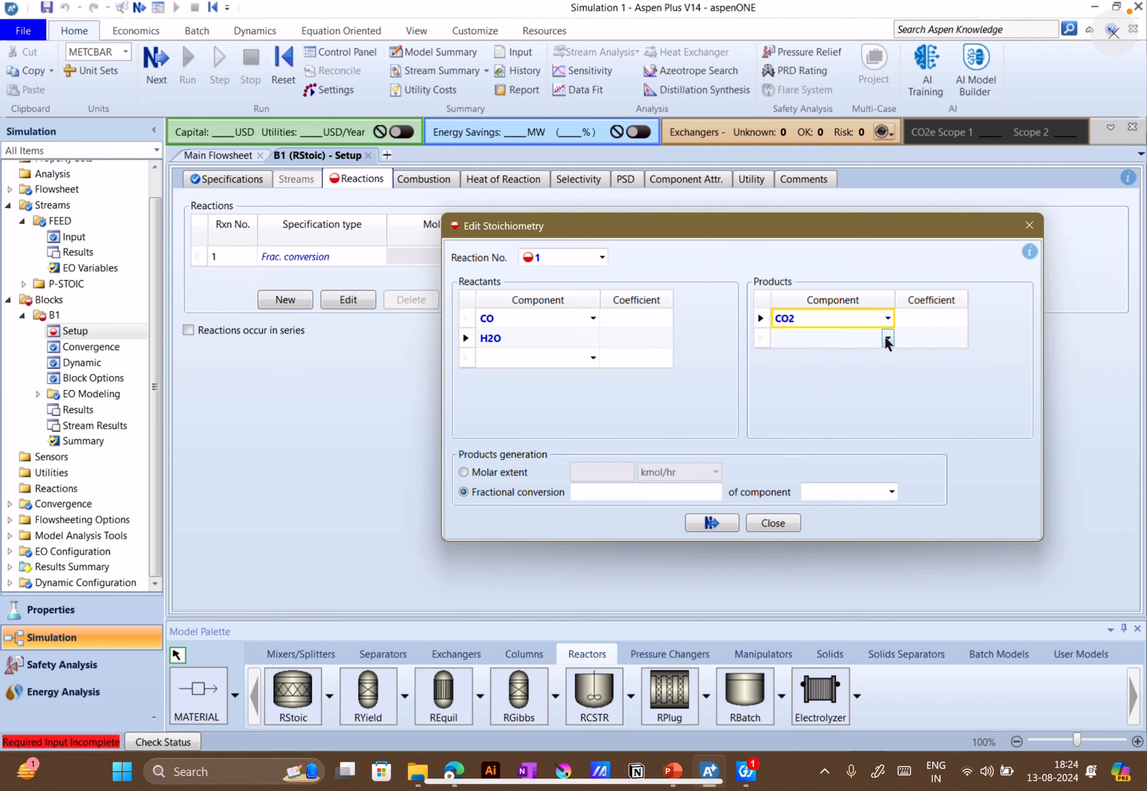
pyautogui.click(888, 338)
pyautogui.click(811, 406)
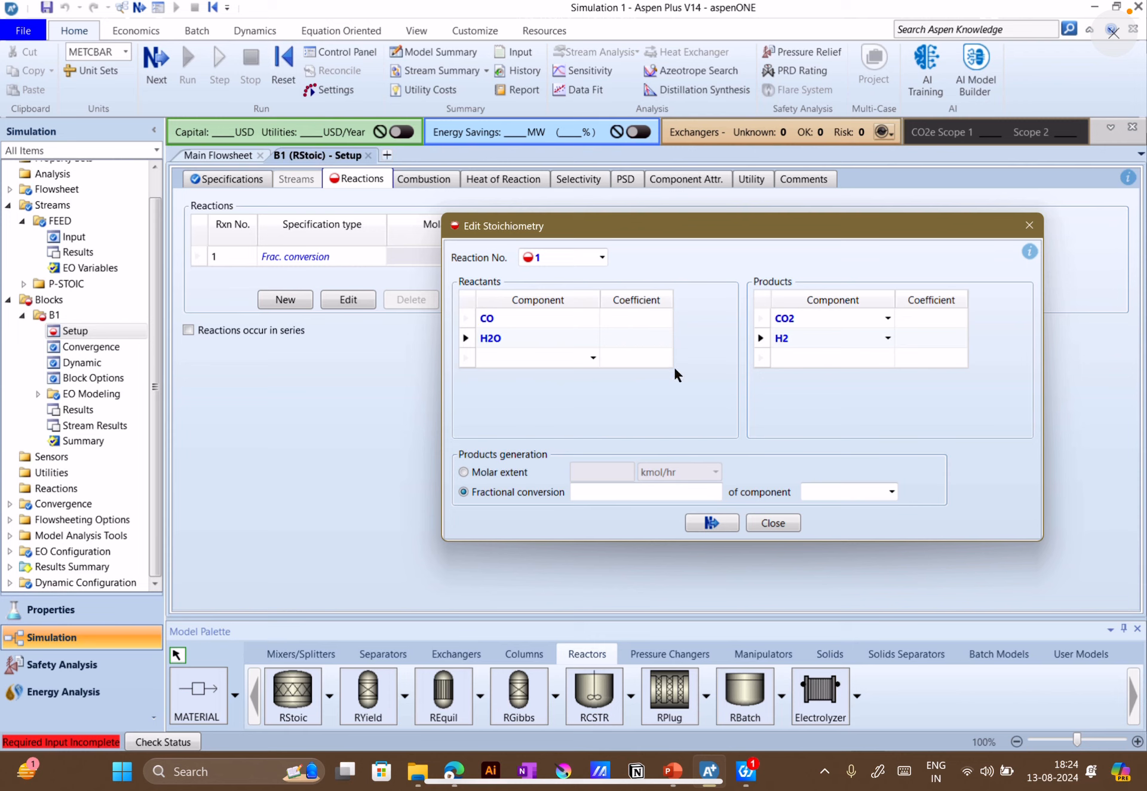
# Set the stoichiometric coefficients of the reactants CO and H2O to -1 each
pyautogui.click(646, 318)
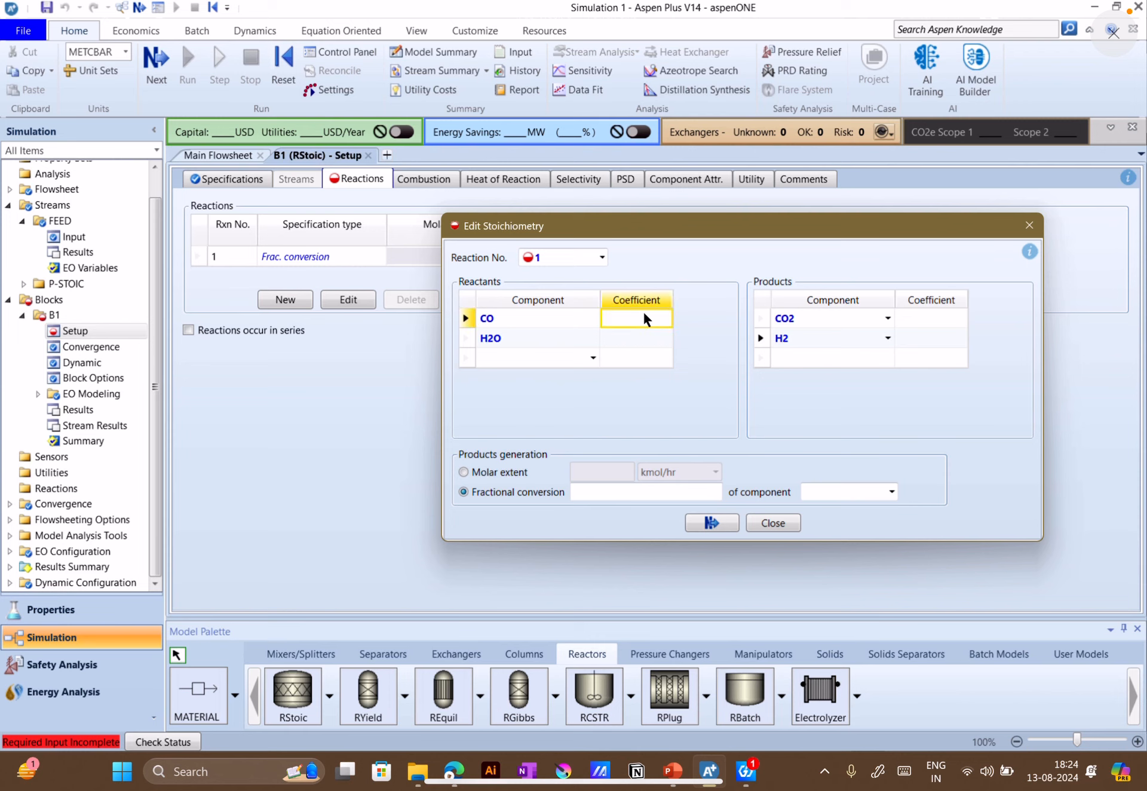
pyautogui.write('-1')
pyautogui.click(655, 338)
pyautogui.write('-1')
pyautogui.press('Return')
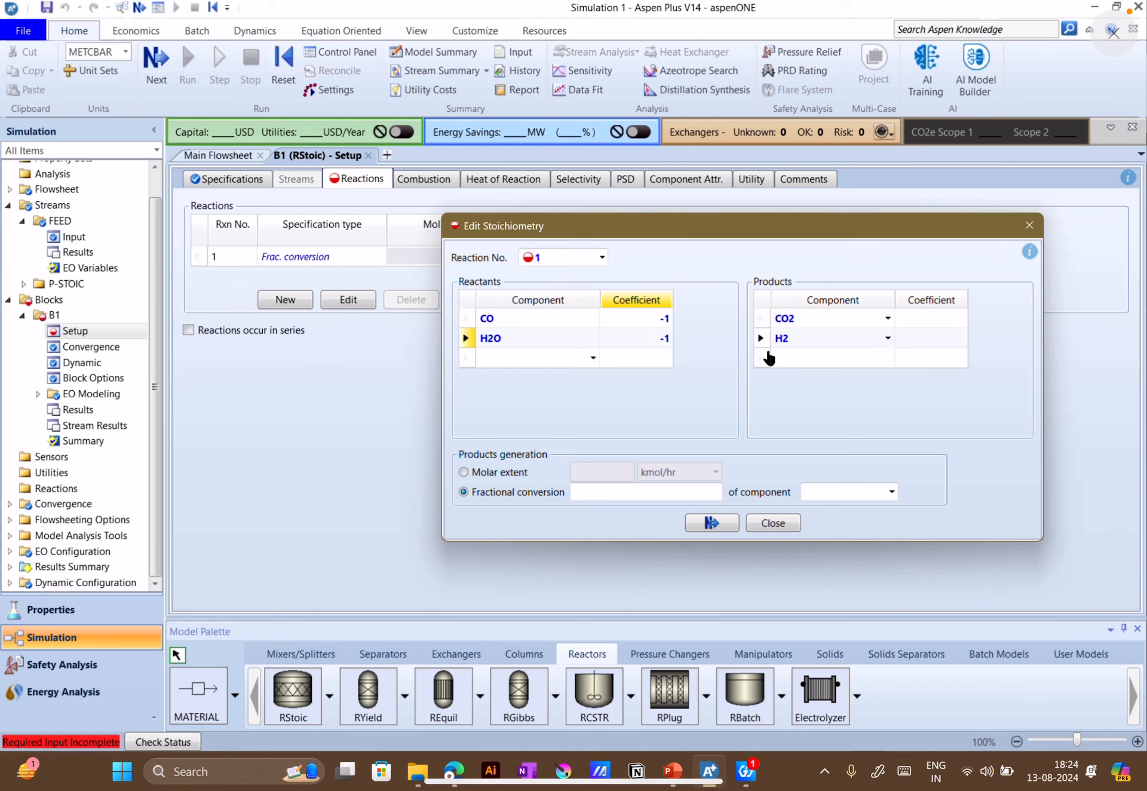
# Set the stoichiometric coefficients of the products CO2 and H2 to 1 each
pyautogui.click(934, 324)
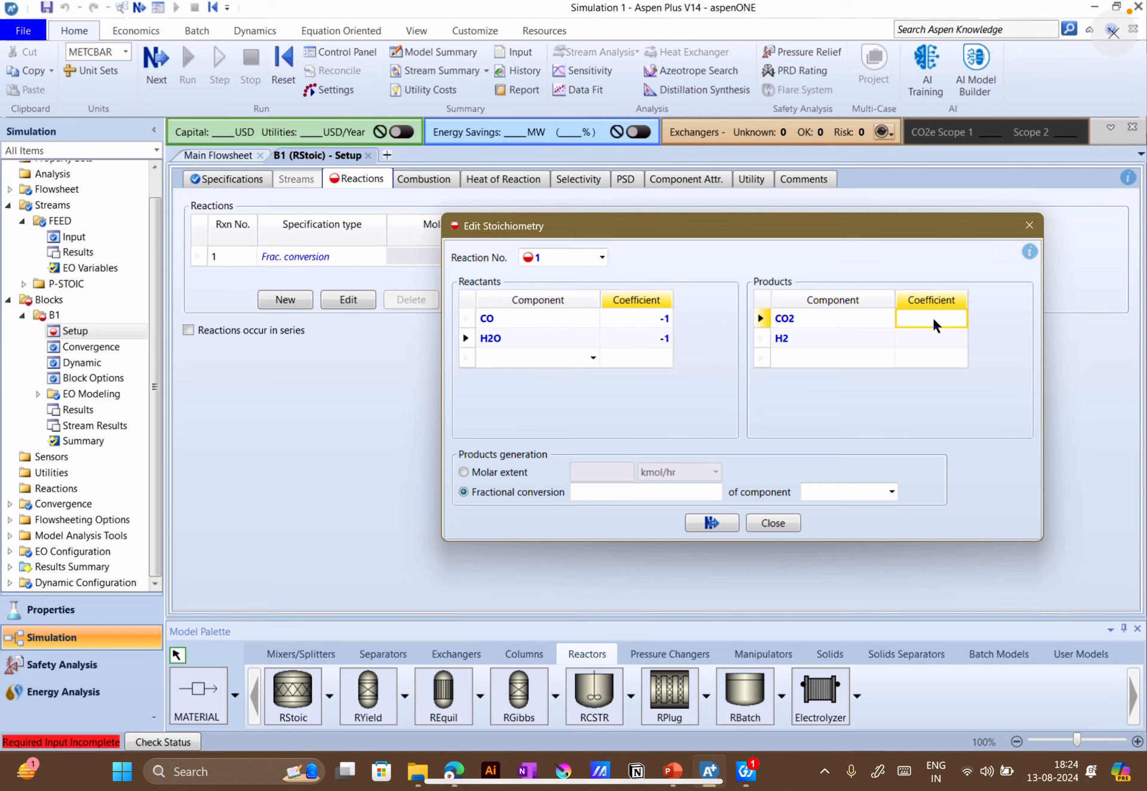
pyautogui.write('1')
pyautogui.click(955, 342)
pyautogui.write('1')
pyautogui.click(920, 415)
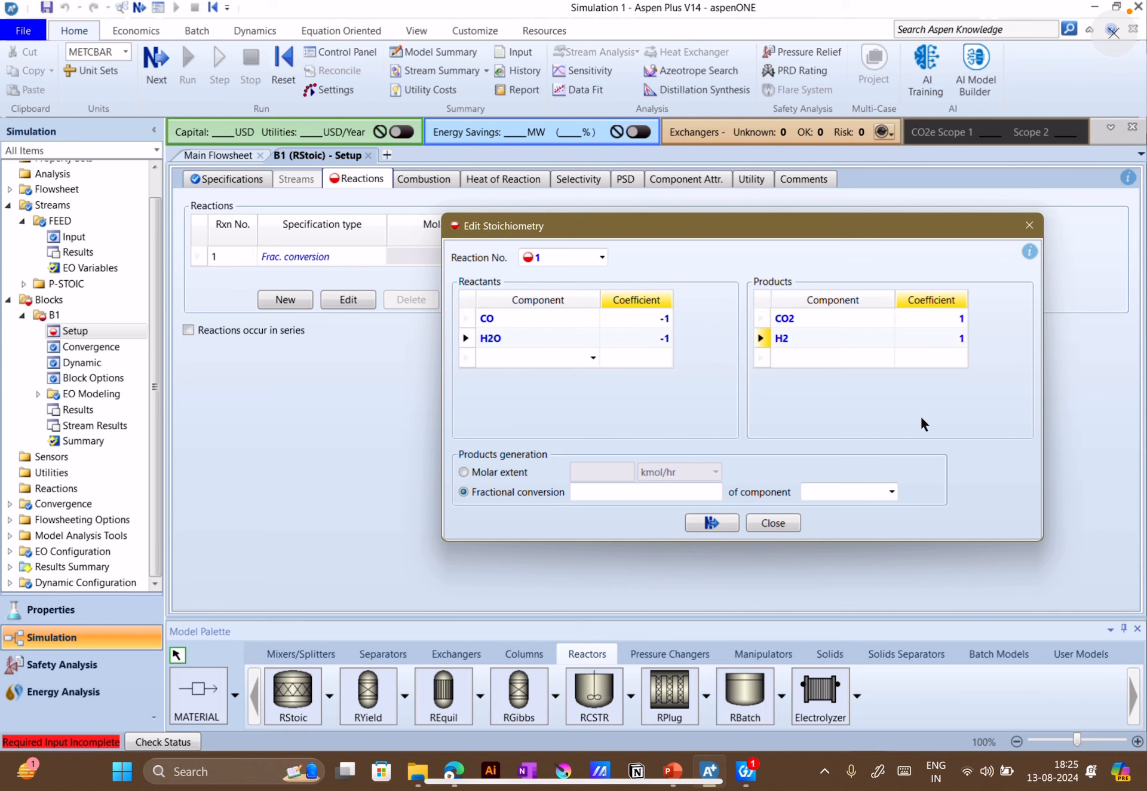
# Check the water-gas shift exercise slide in PowerPoint and specify reaction 1 in Aspen Plus by a fractional conversion of 0.92 of component CO
pyautogui.click(500, 471)
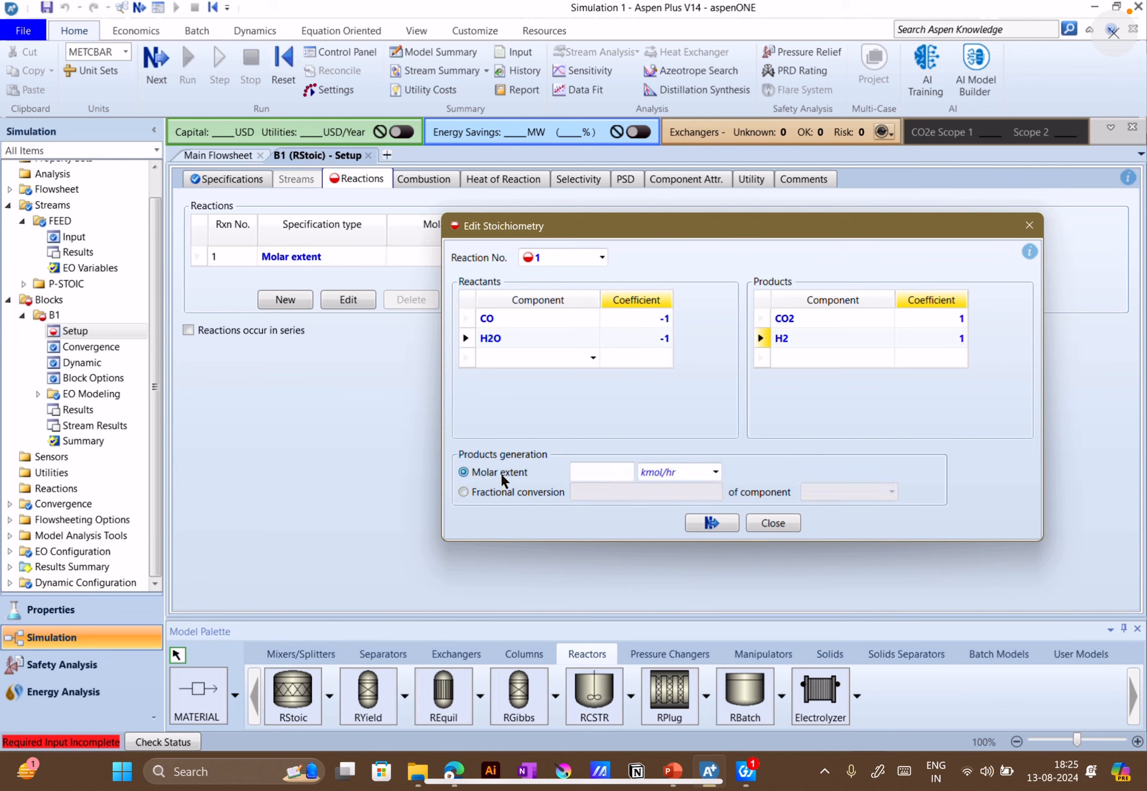
pyautogui.click(498, 491)
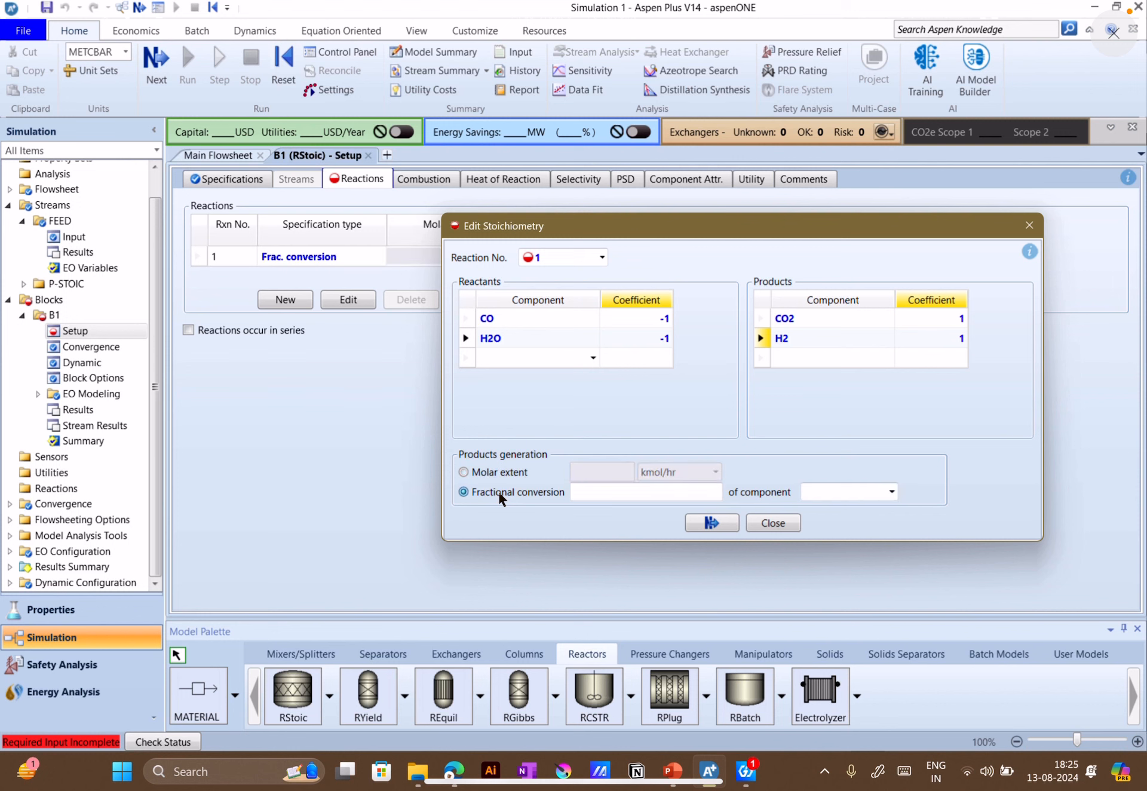
pyautogui.click(672, 768)
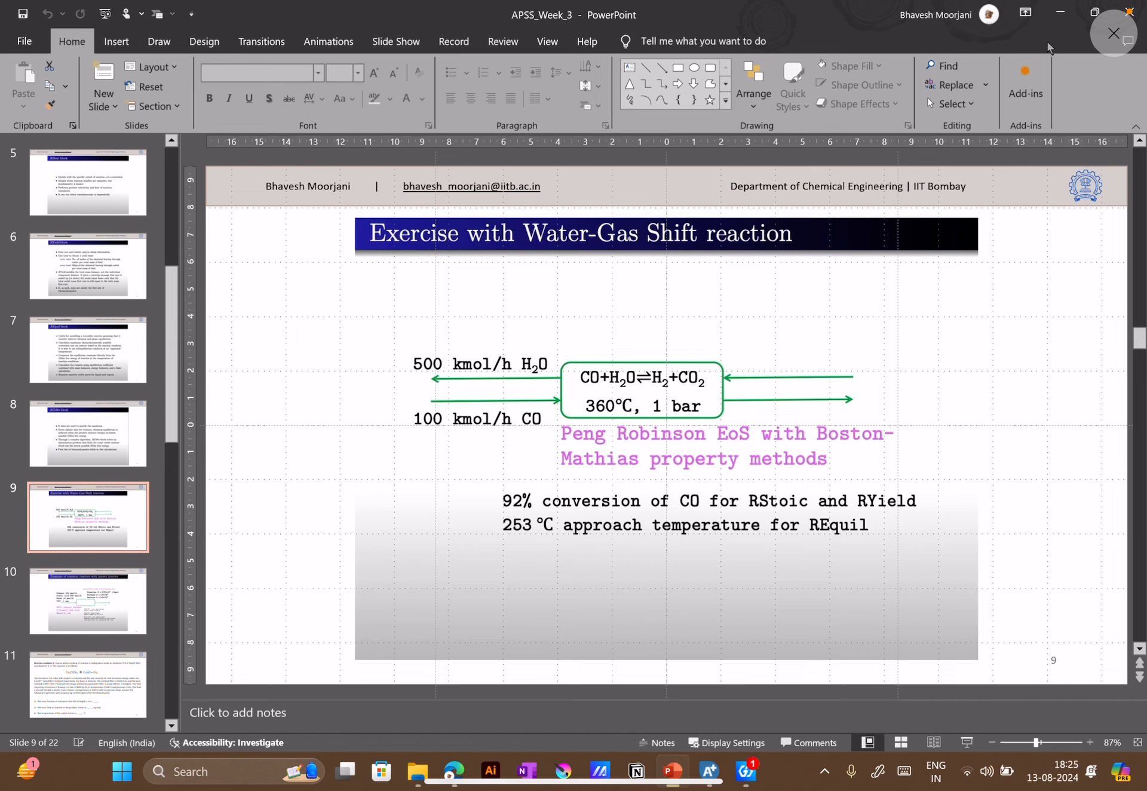
pyautogui.click(1057, 15)
pyautogui.click(705, 491)
pyautogui.write('.92')
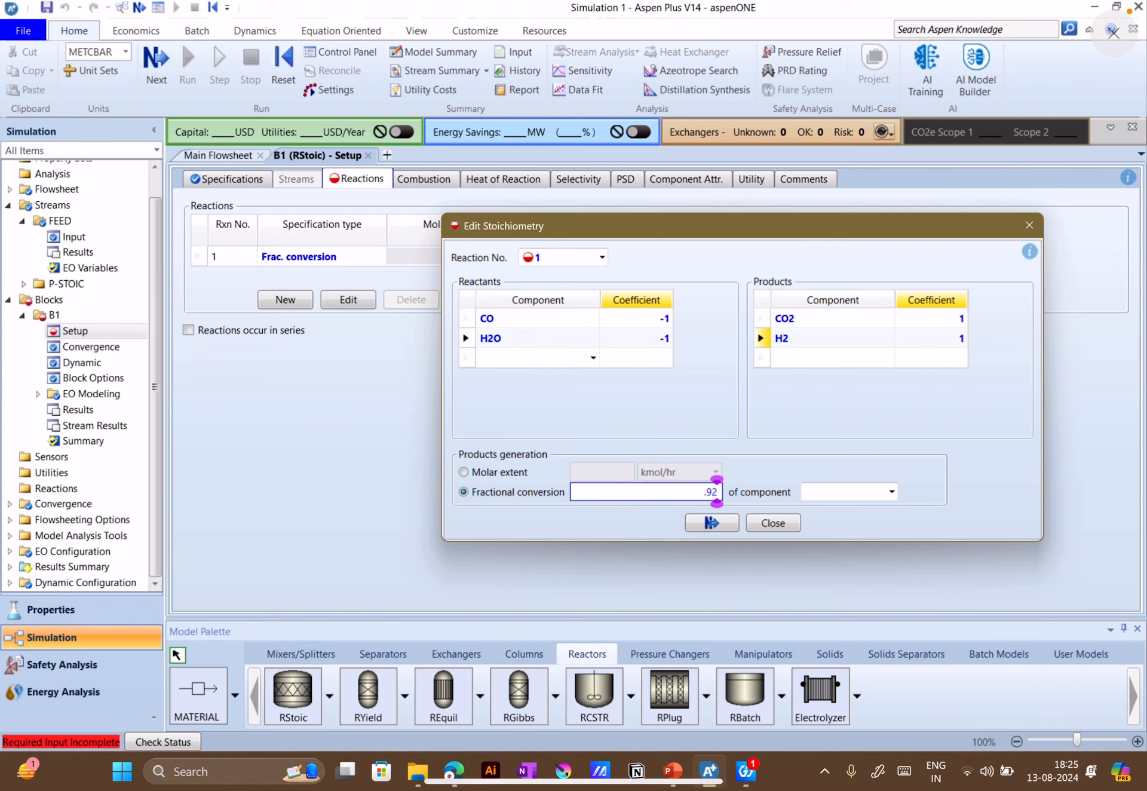
pyautogui.click(891, 492)
pyautogui.click(848, 511)
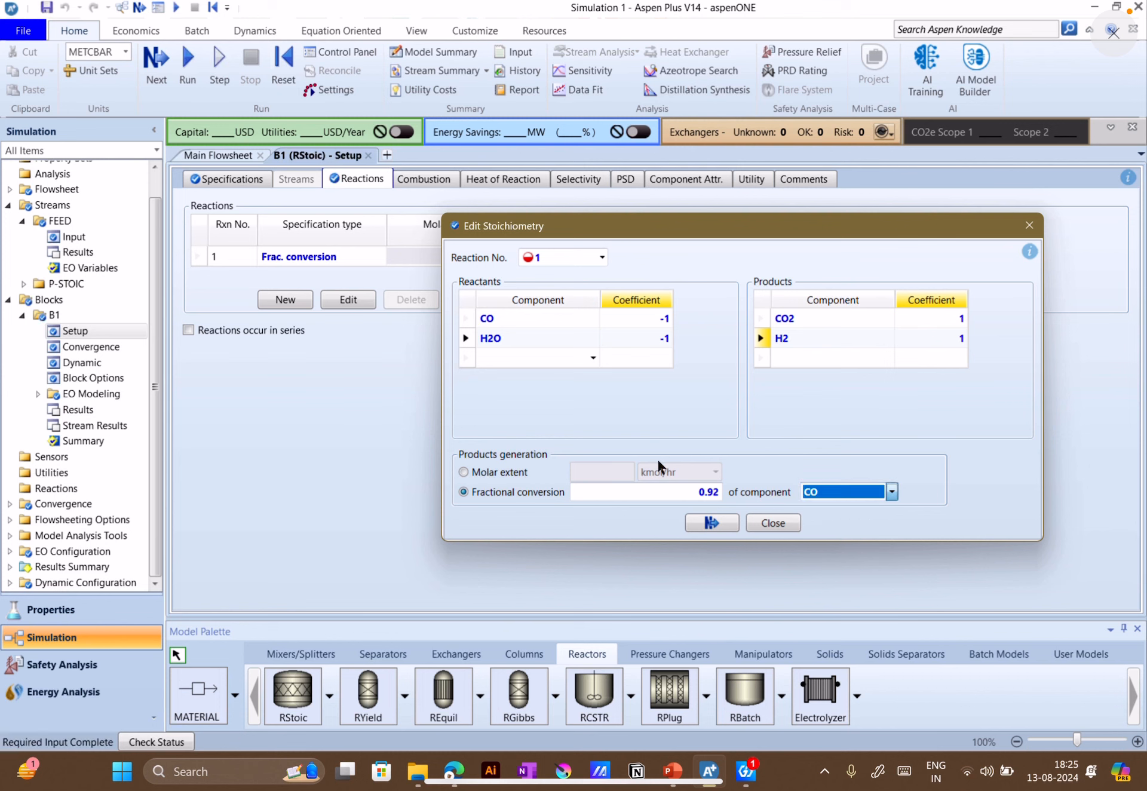
pyautogui.click(712, 522)
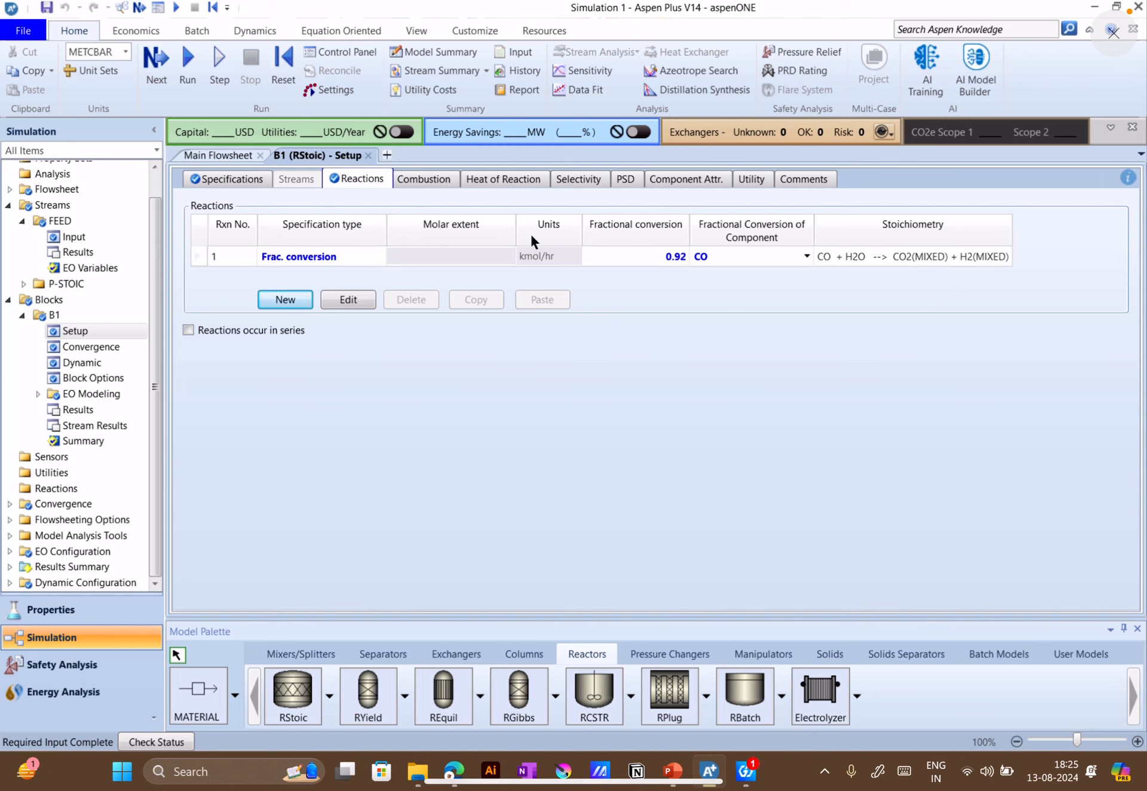
# Run the simulation with the completed RStoic inputs
pyautogui.click(155, 59)
pyautogui.click(668, 417)
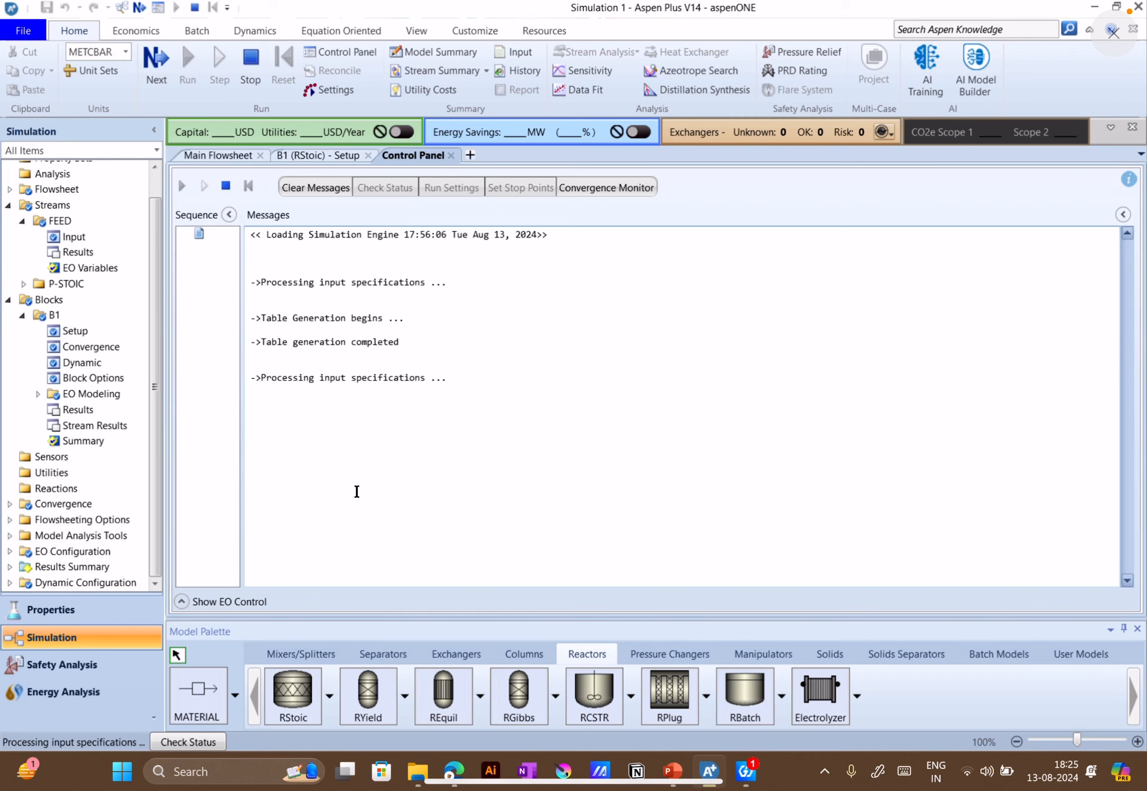
pyautogui.click(1000, 774)
pyautogui.click(794, 525)
pyautogui.click(337, 157)
pyautogui.click(234, 158)
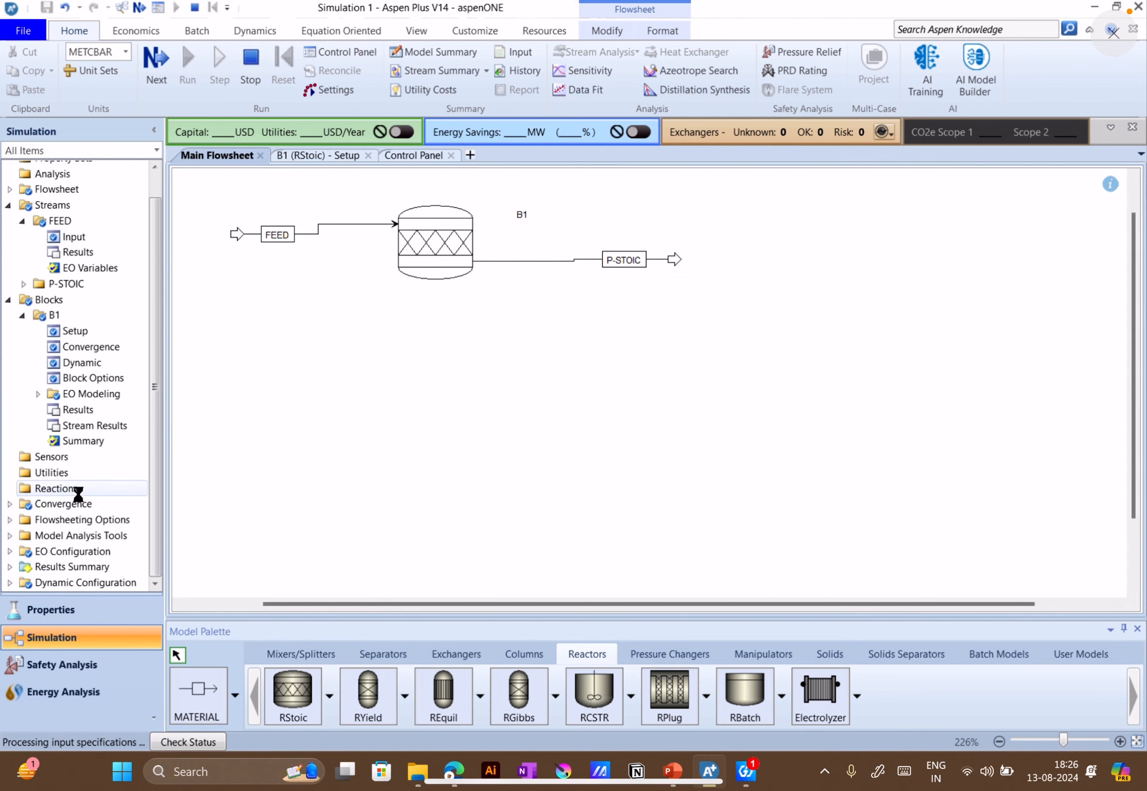
pyautogui.click(297, 157)
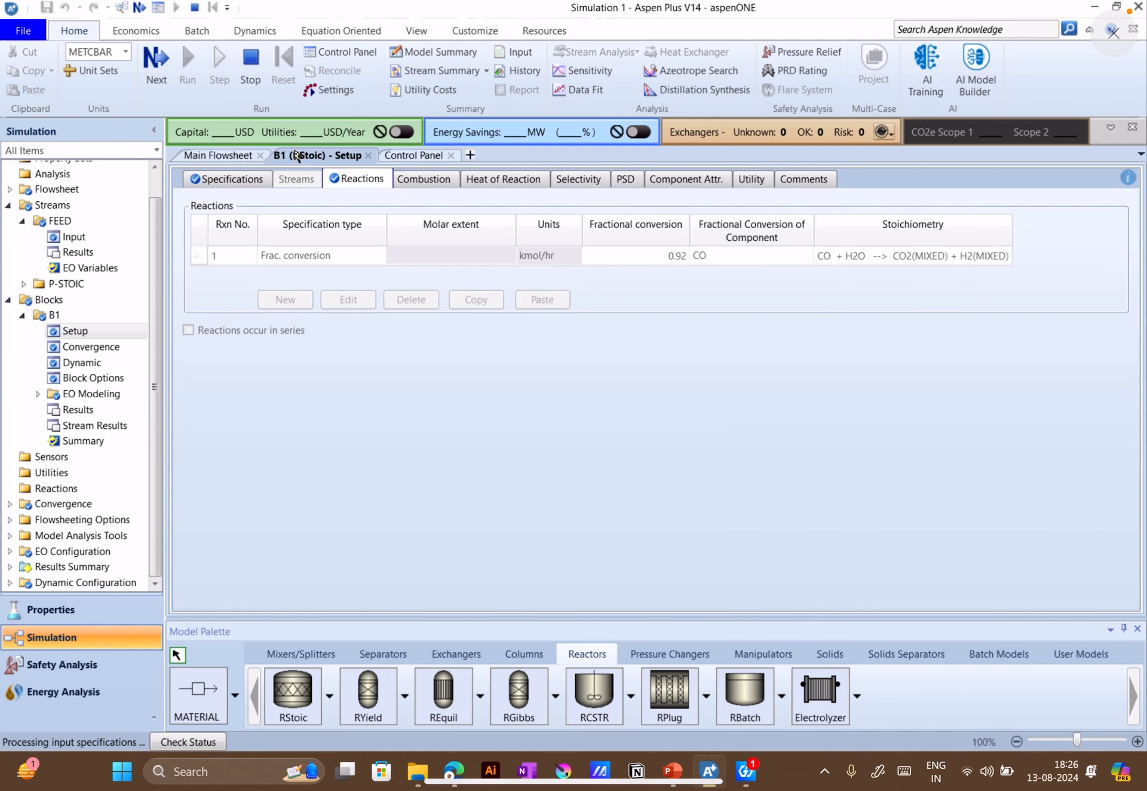
pyautogui.click(412, 156)
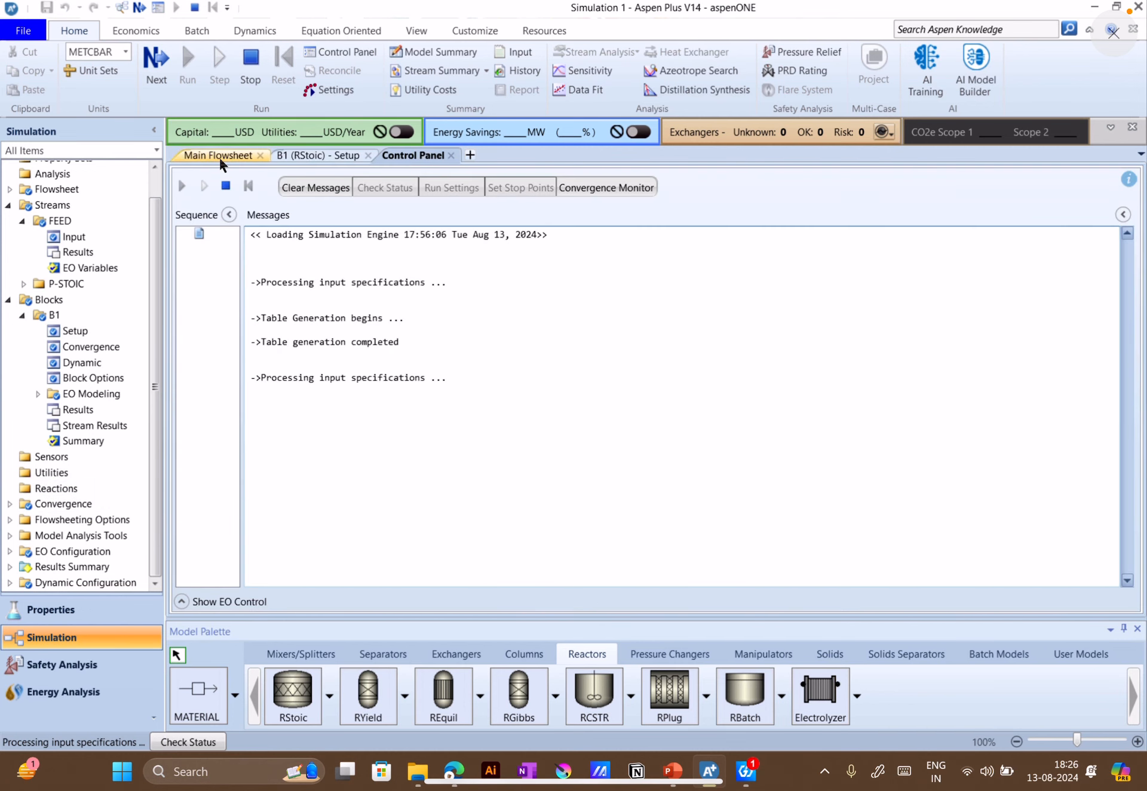
pyautogui.click(219, 156)
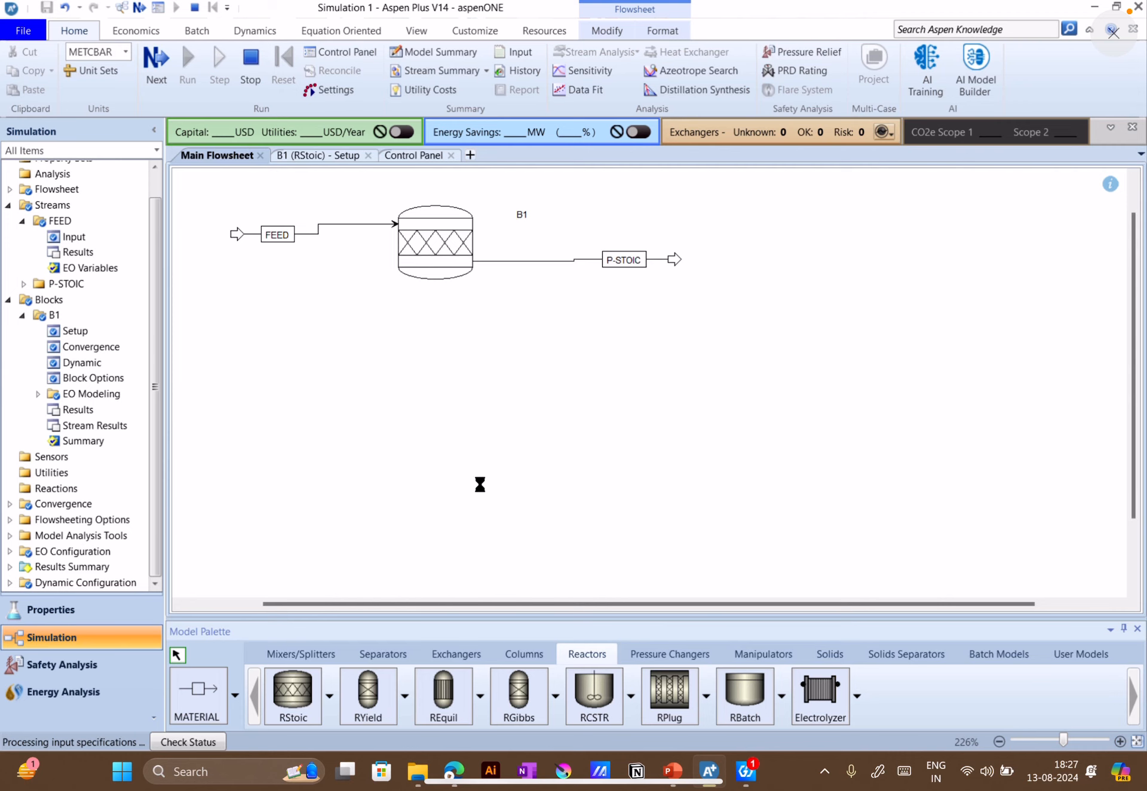
# Switch to the Google Meet call and read the participants' questions in the in-call messages, closing the chat when done
pyautogui.moveTo(448, 756)
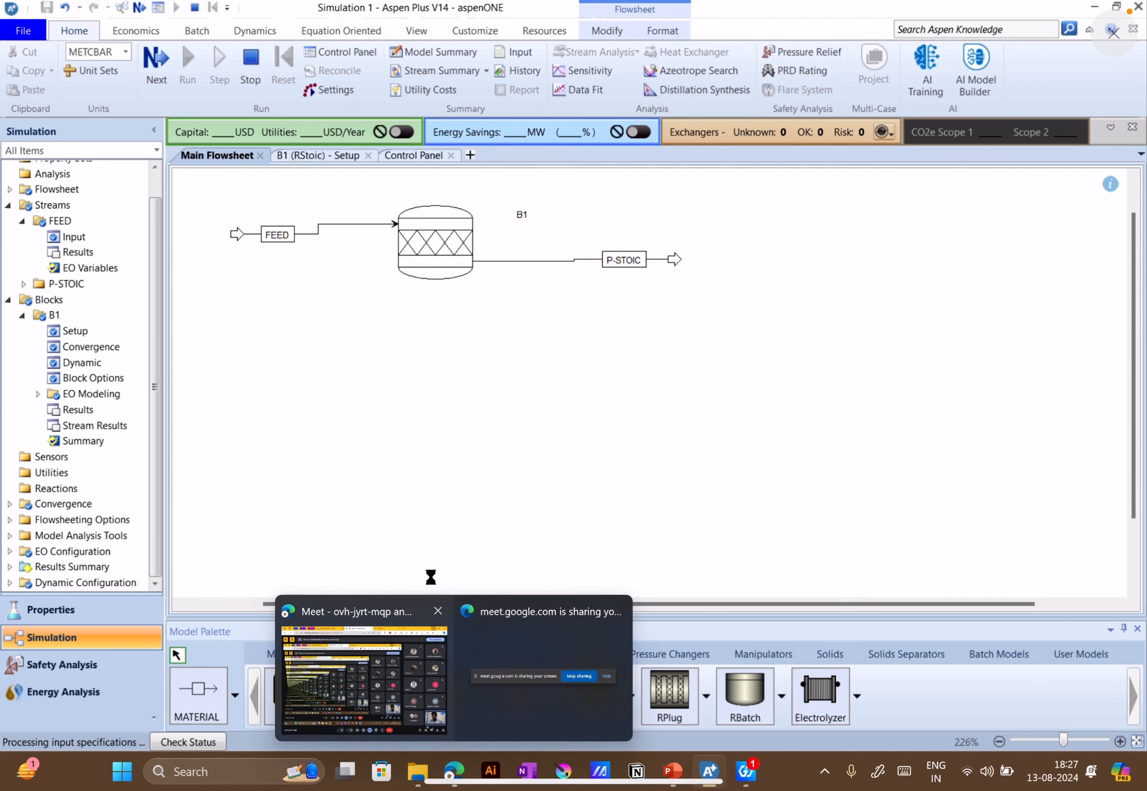
pyautogui.click(392, 715)
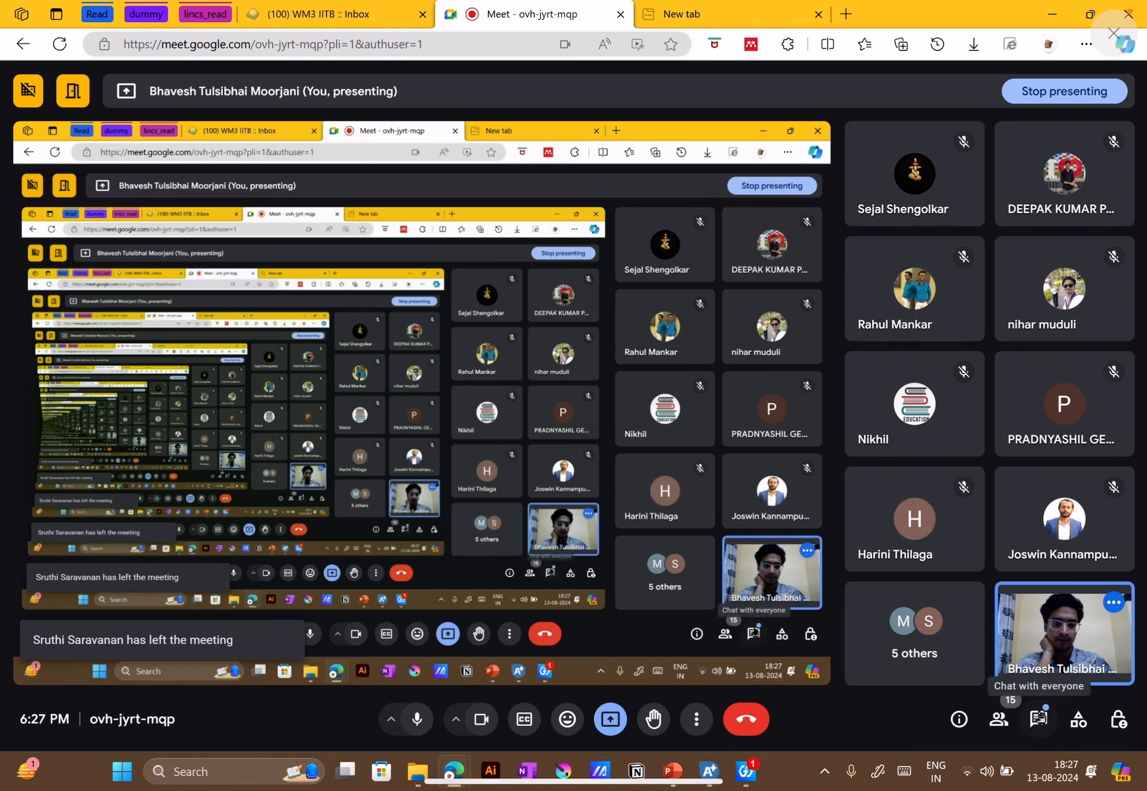
pyautogui.click(1040, 717)
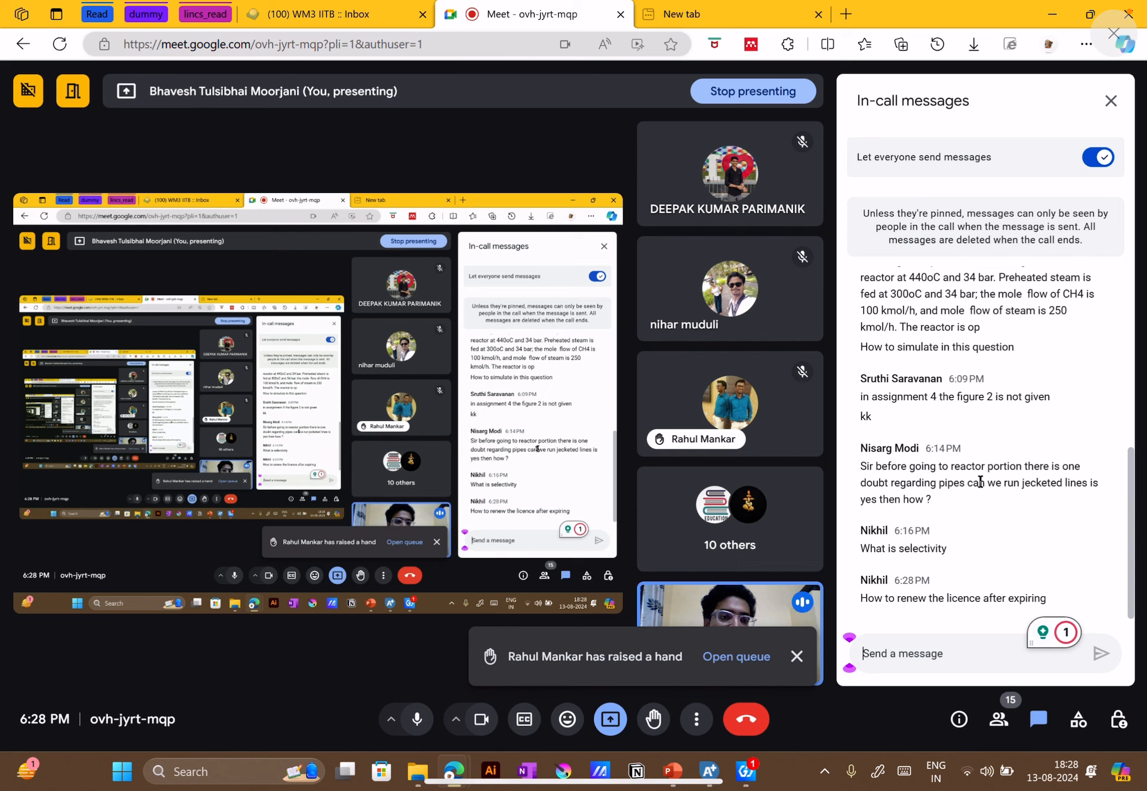
pyautogui.moveTo(1022, 483); pyautogui.dragTo(1087, 477)
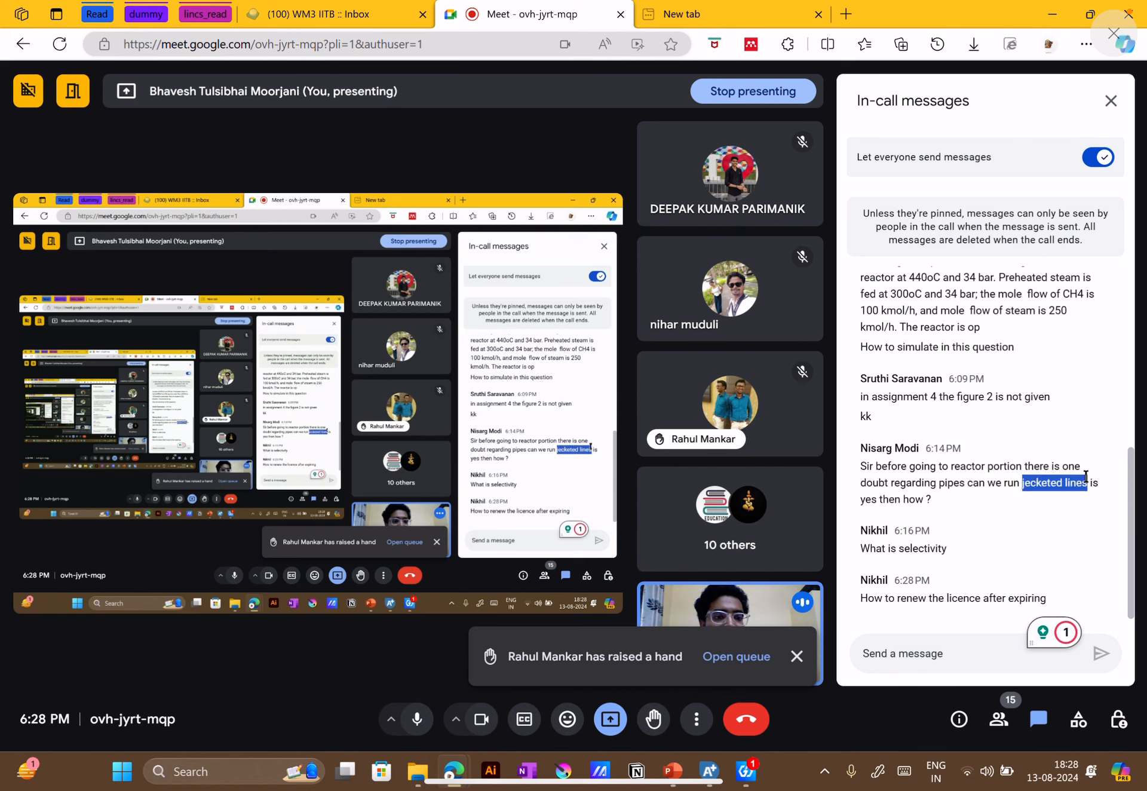
pyautogui.click(1000, 494)
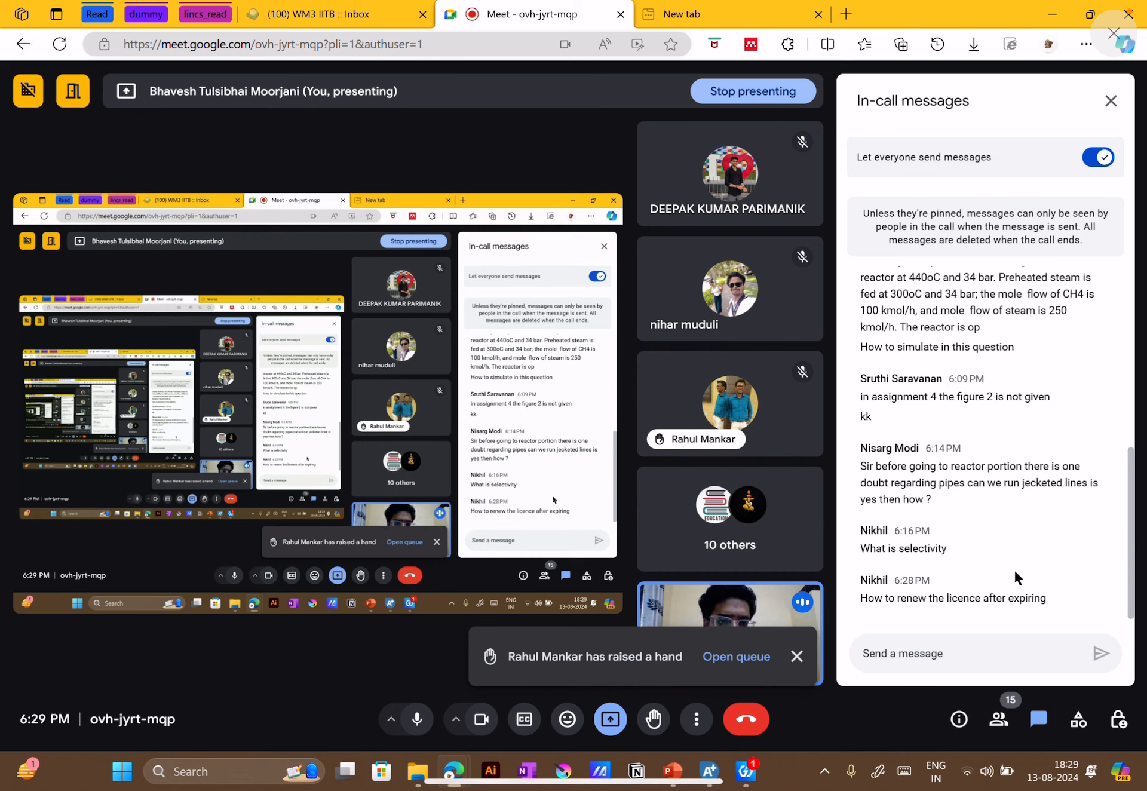
pyautogui.scroll(2, 1015, 577)
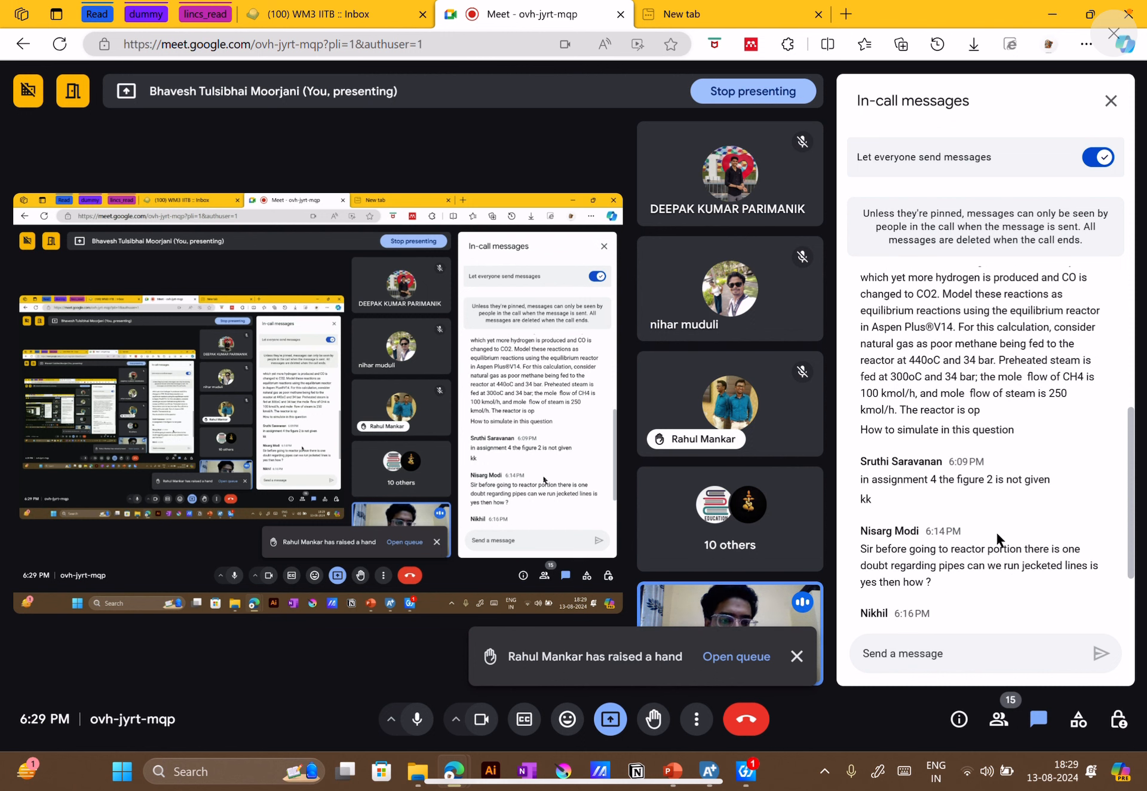
pyautogui.scroll(-2, 999, 572)
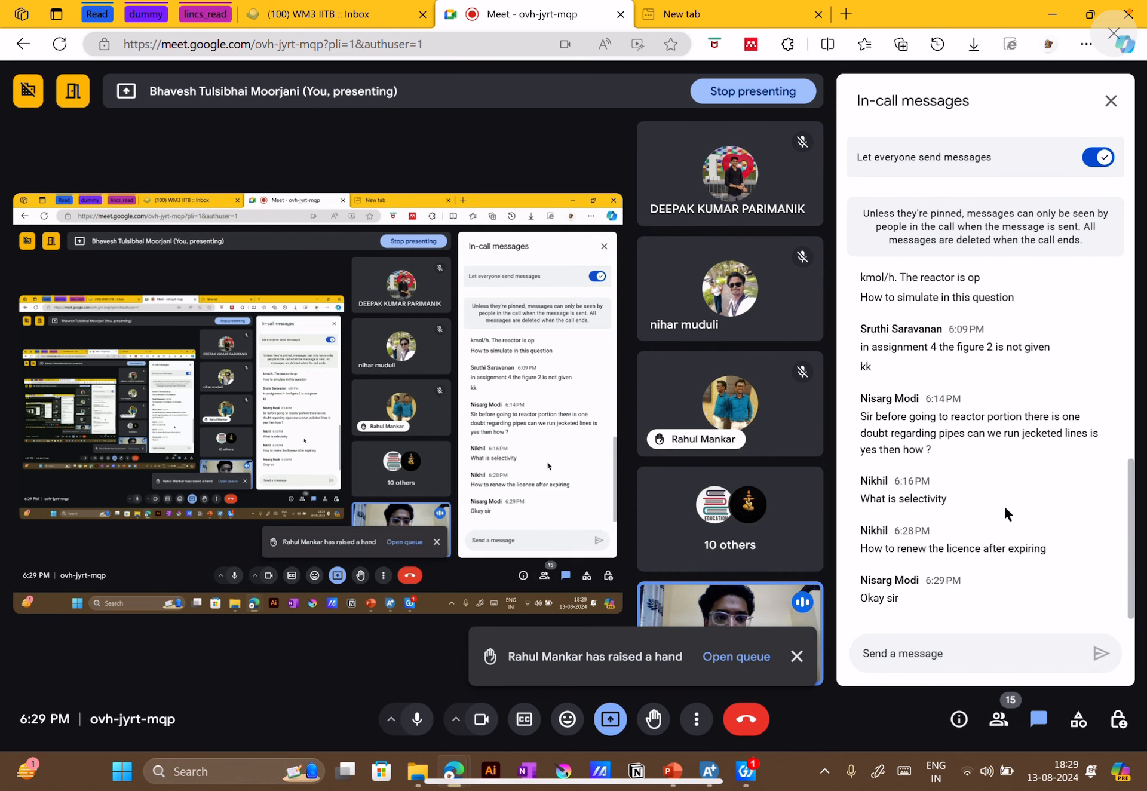
pyautogui.scroll(4, 1004, 529)
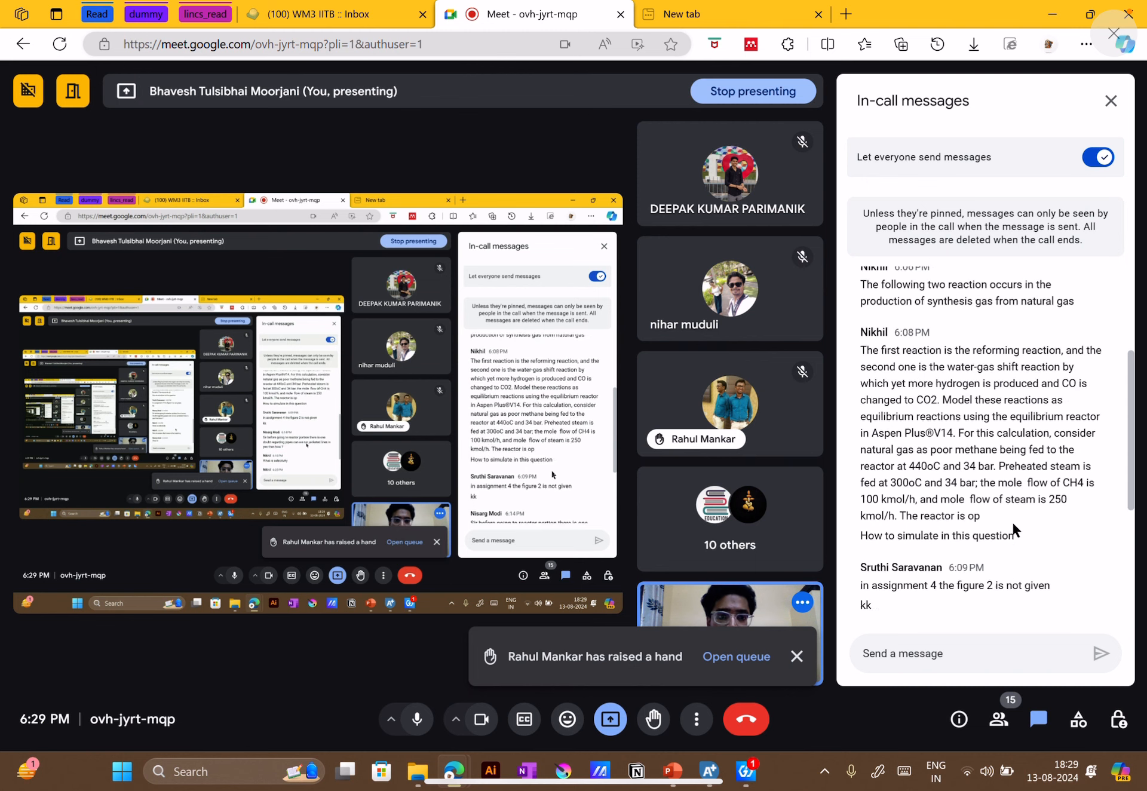
pyautogui.scroll(-4, 1012, 521)
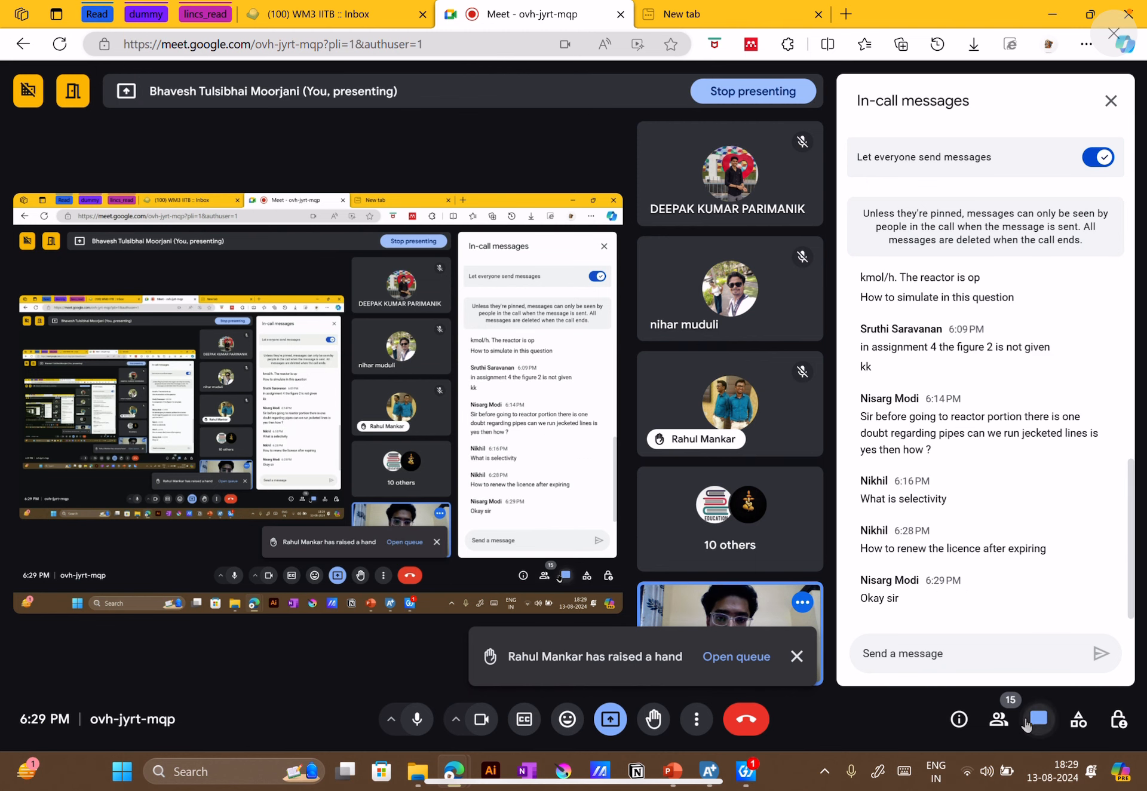
pyautogui.click(1039, 719)
pyautogui.click(1107, 663)
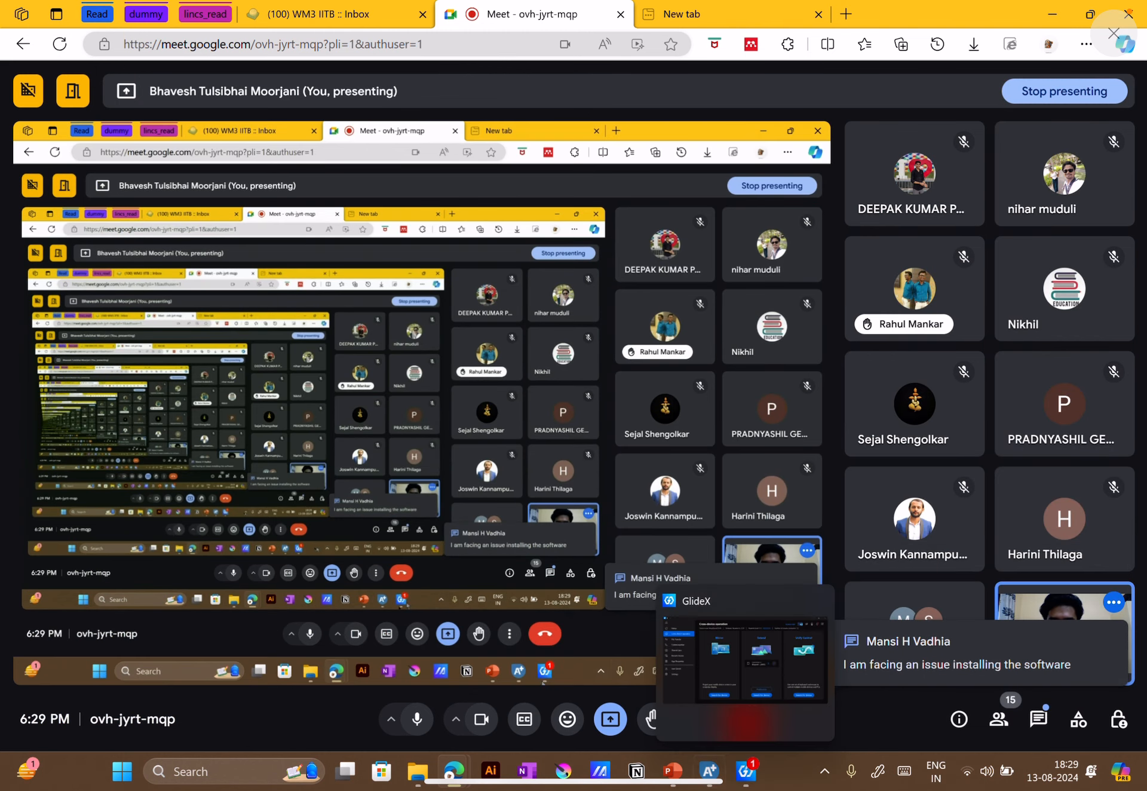
# Return to Aspen Plus and examine block B1's stream results, comparing the component mole flows of FEED and P-STOIC
pyautogui.click(711, 777)
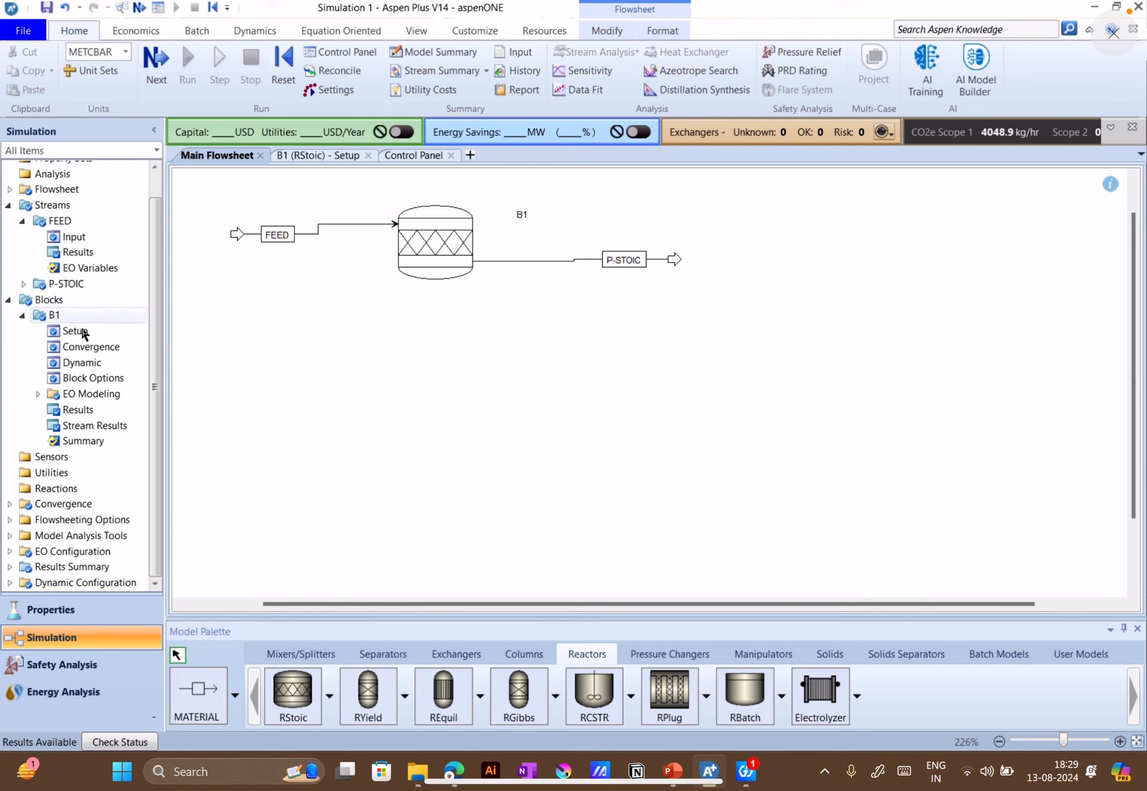
pyautogui.click(120, 425)
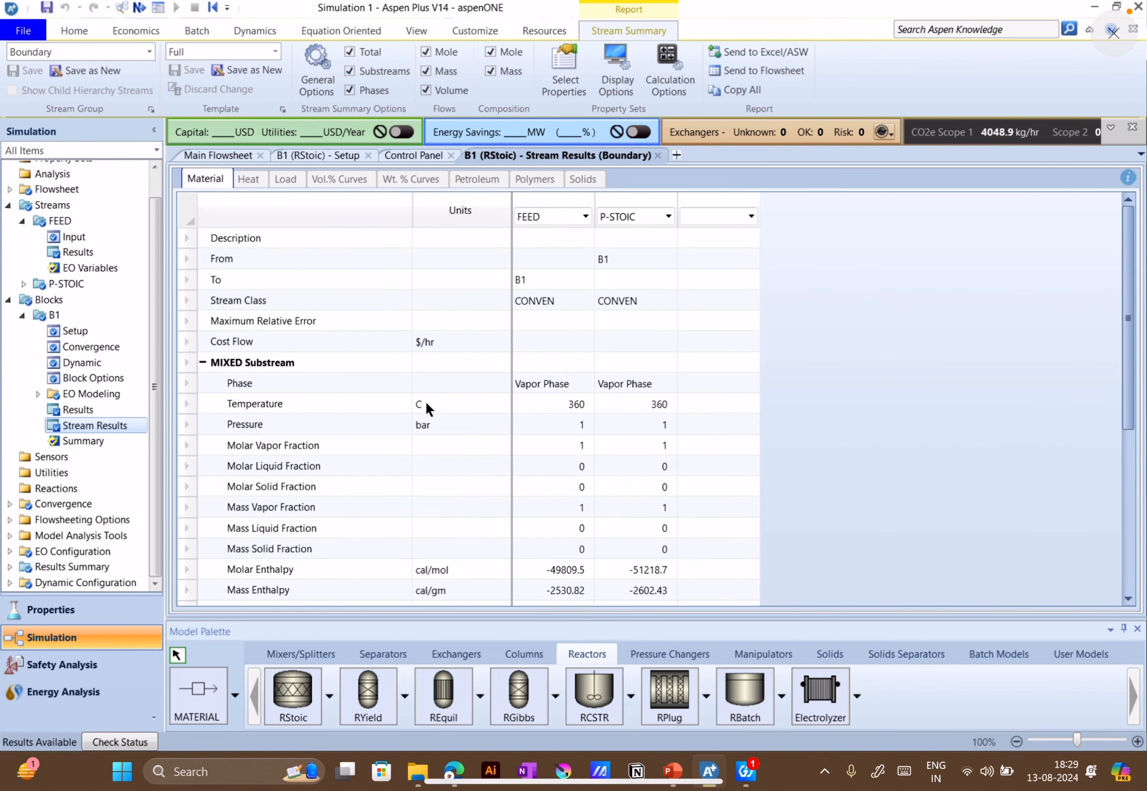
pyautogui.scroll(-1, 351, 349)
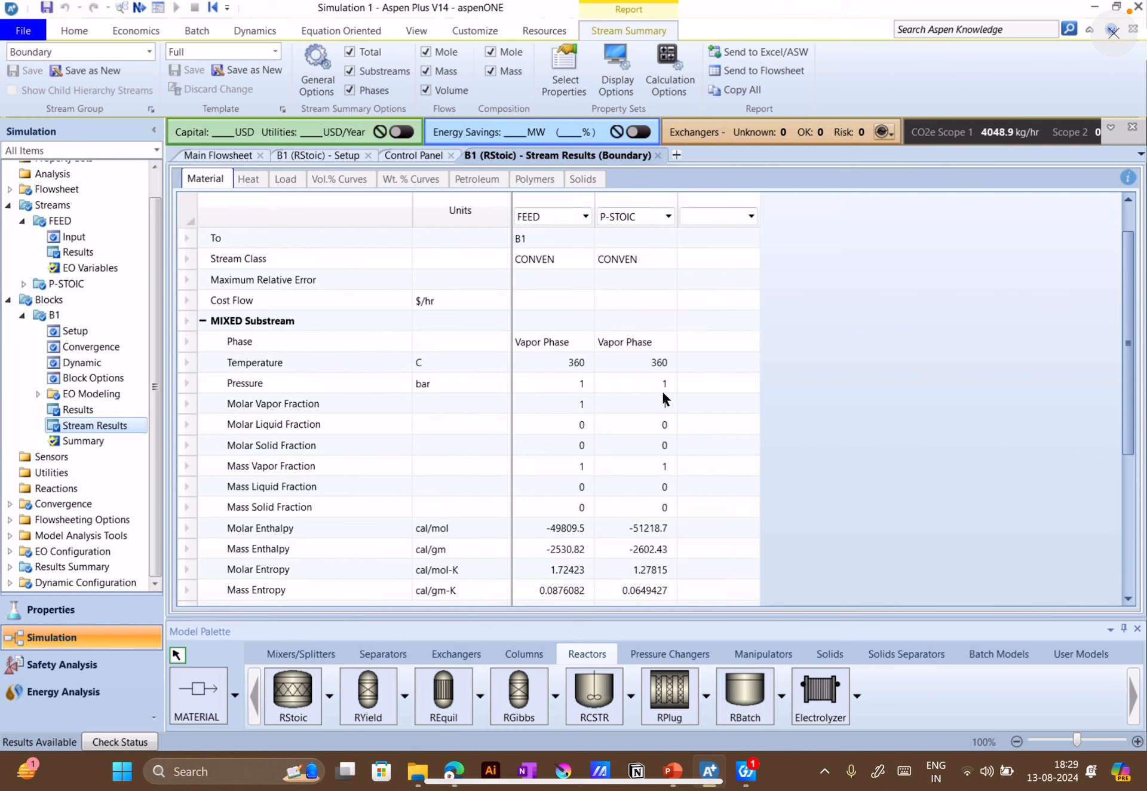
pyautogui.scroll(-5, 626, 439)
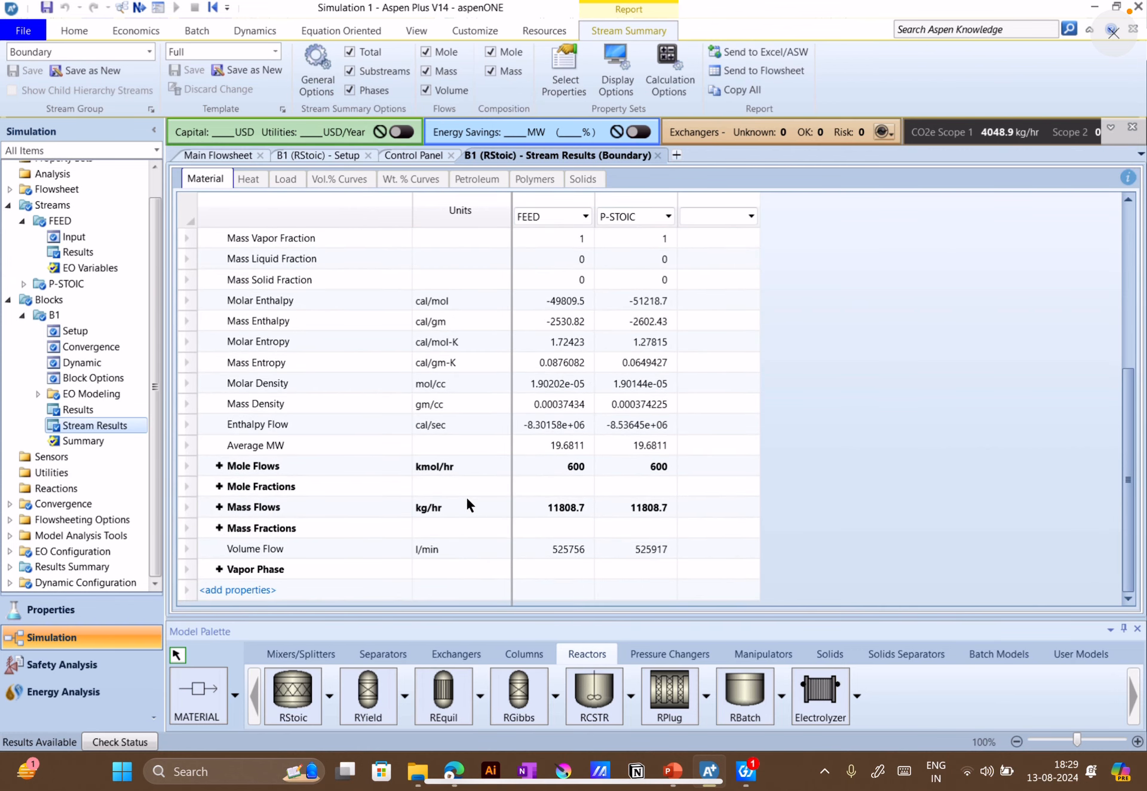
pyautogui.click(219, 466)
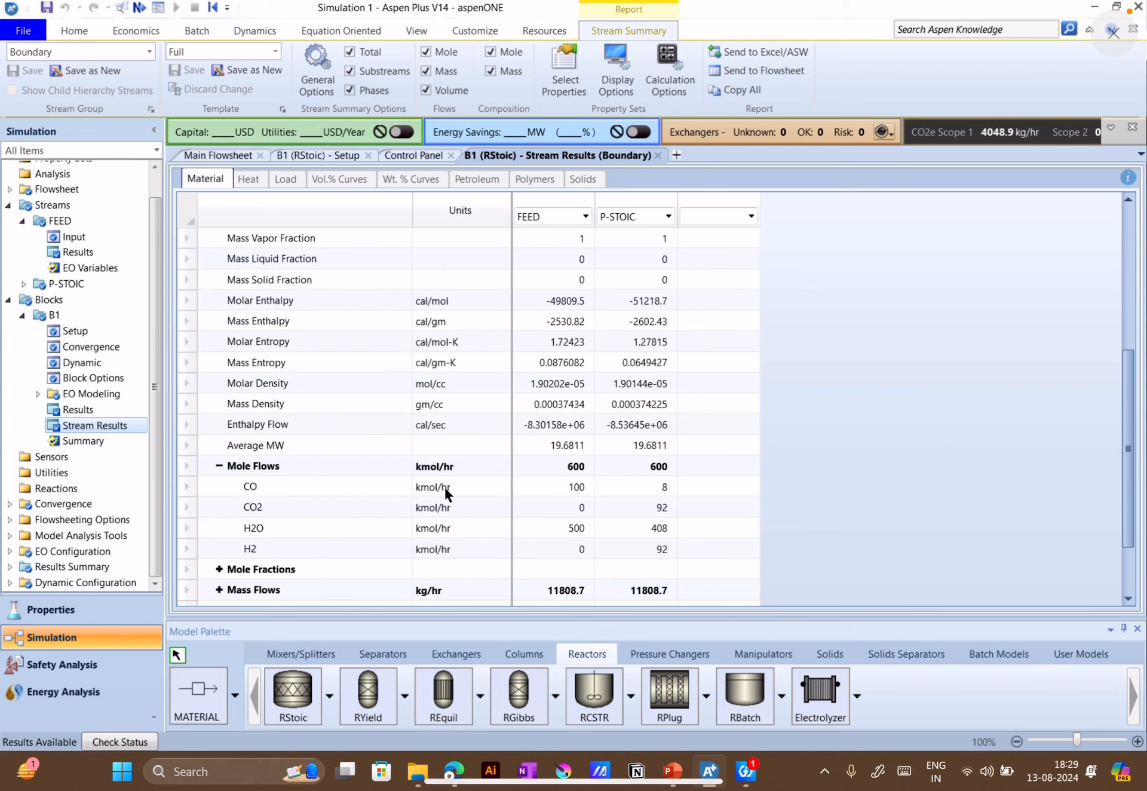
pyautogui.click(560, 496)
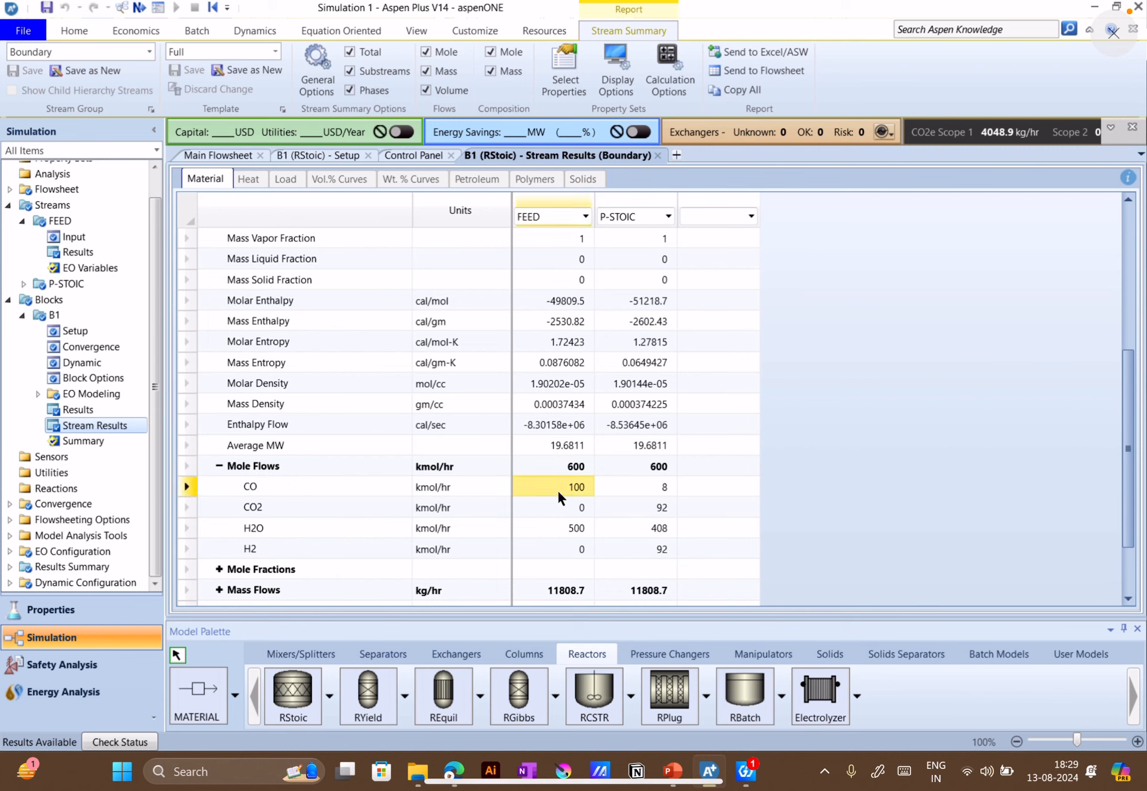
pyautogui.click(655, 485)
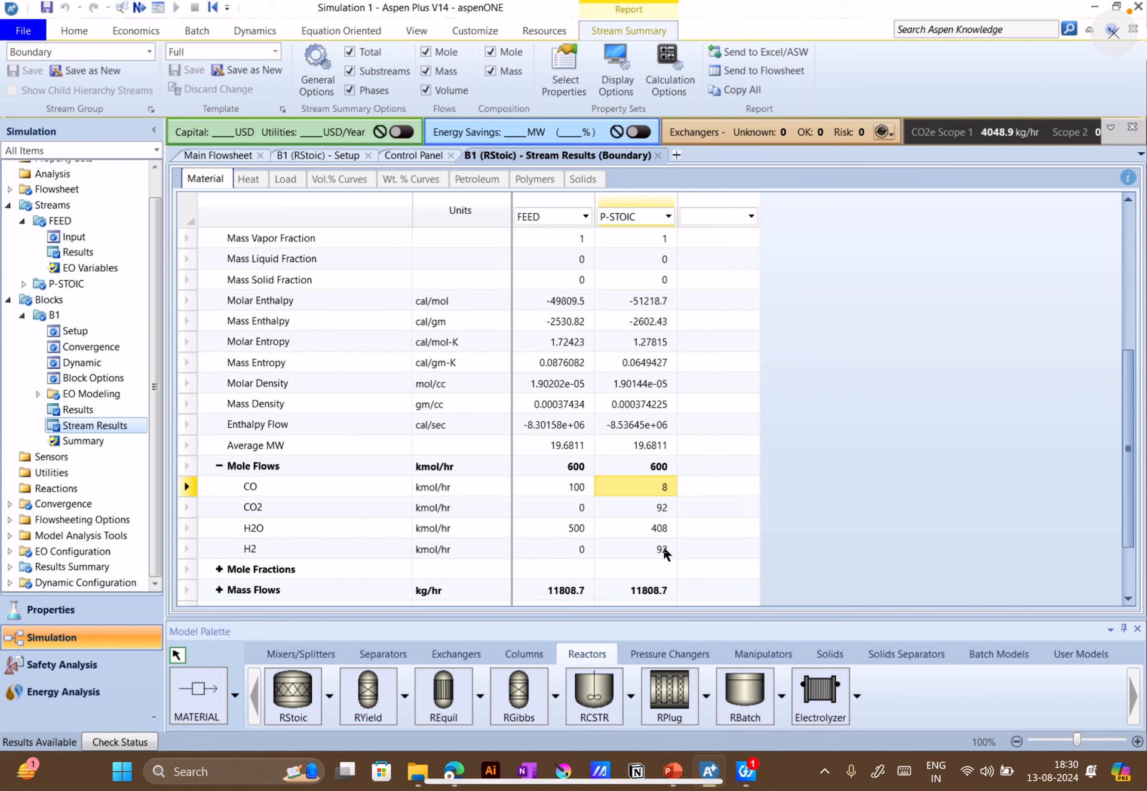
pyautogui.scroll(3, 692, 517)
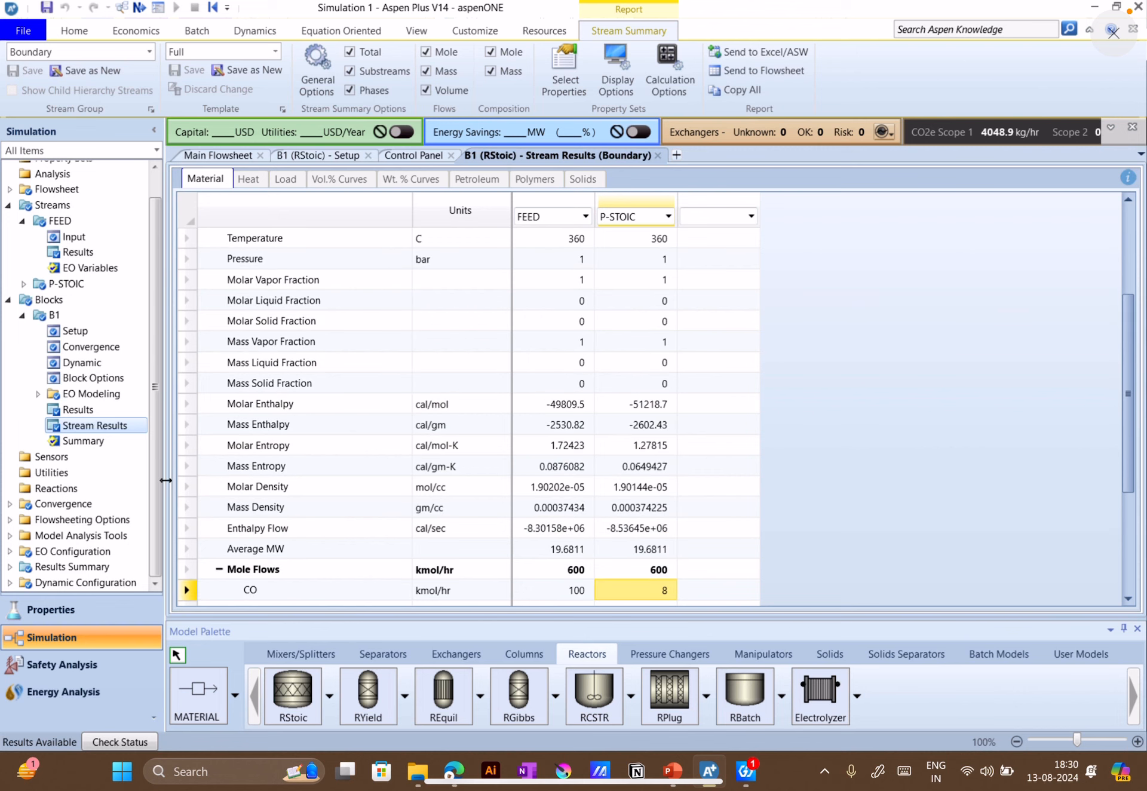
# Add an RYield reactor below block B1 on the main flowsheet and place a Dupl manipulator block beside it under the FEED stream
pyautogui.click(220, 156)
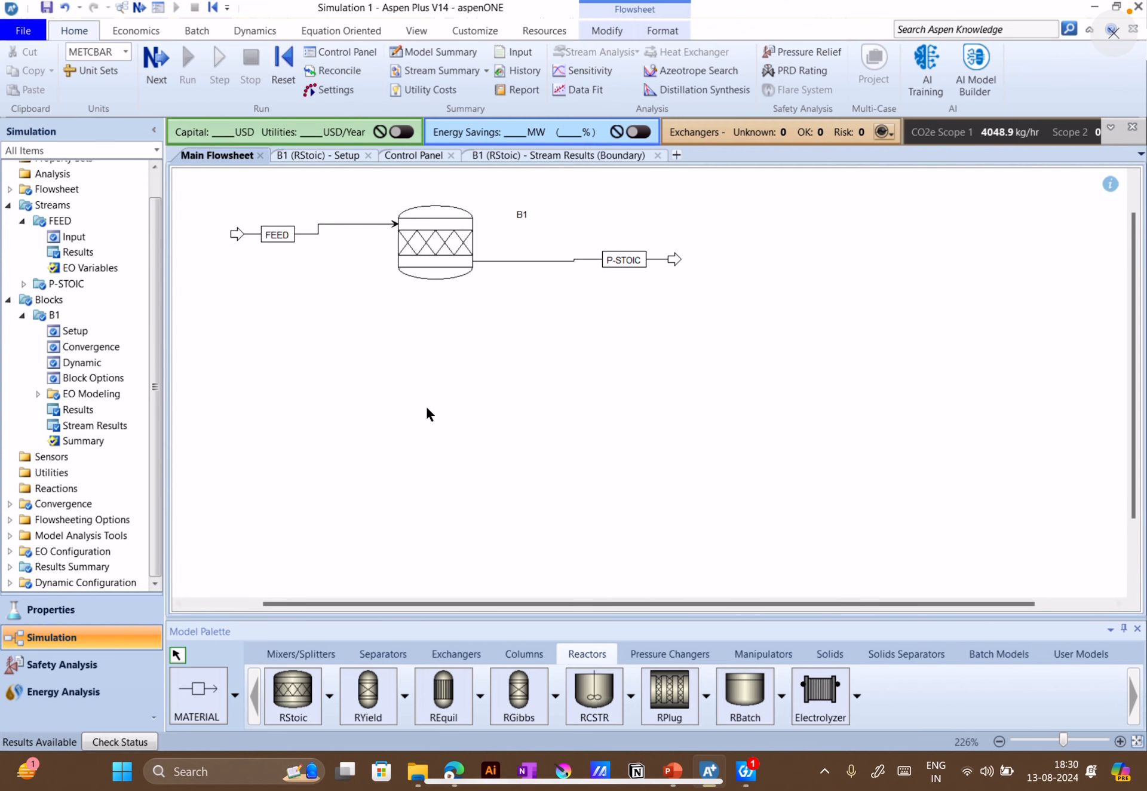
pyautogui.click(367, 699)
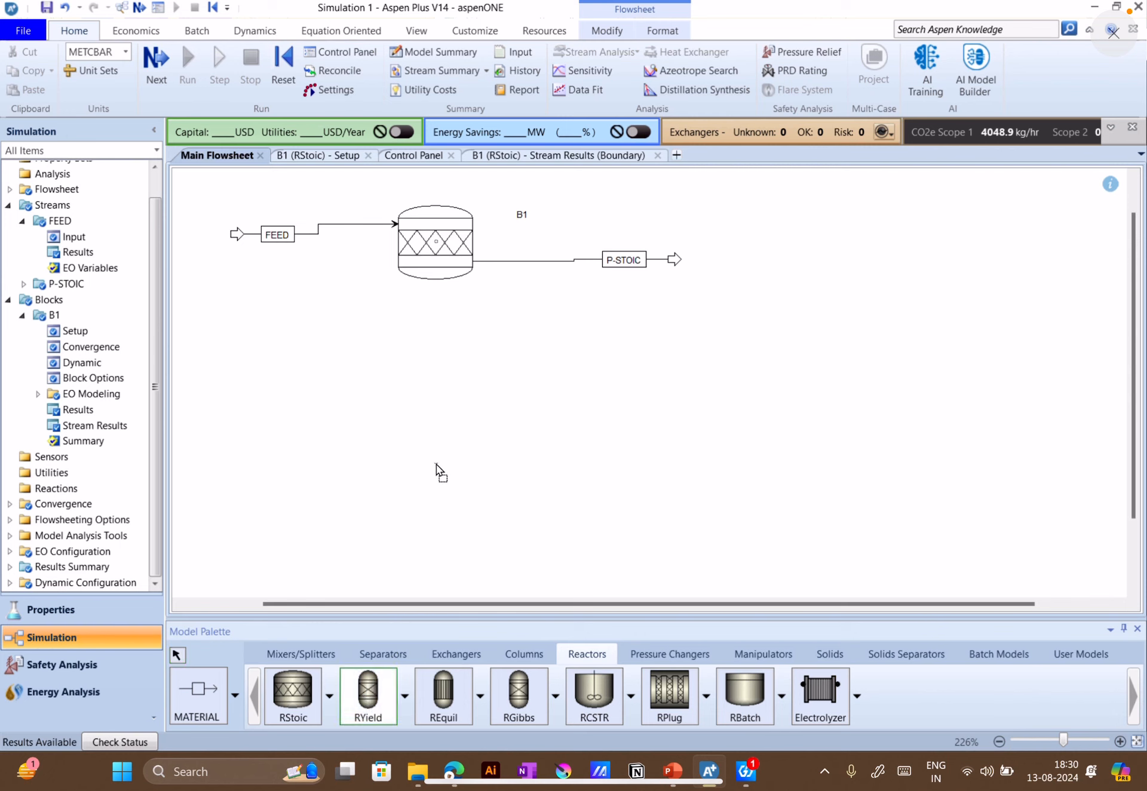
pyautogui.click(455, 365)
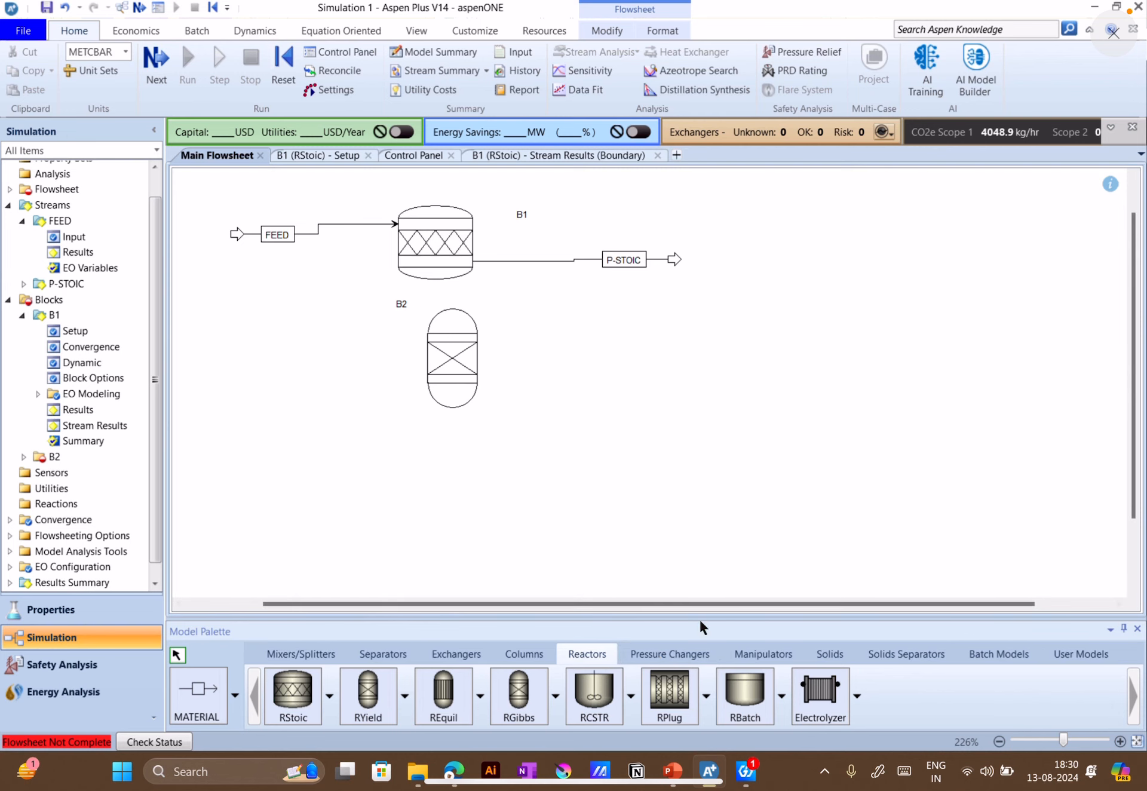
pyautogui.click(771, 656)
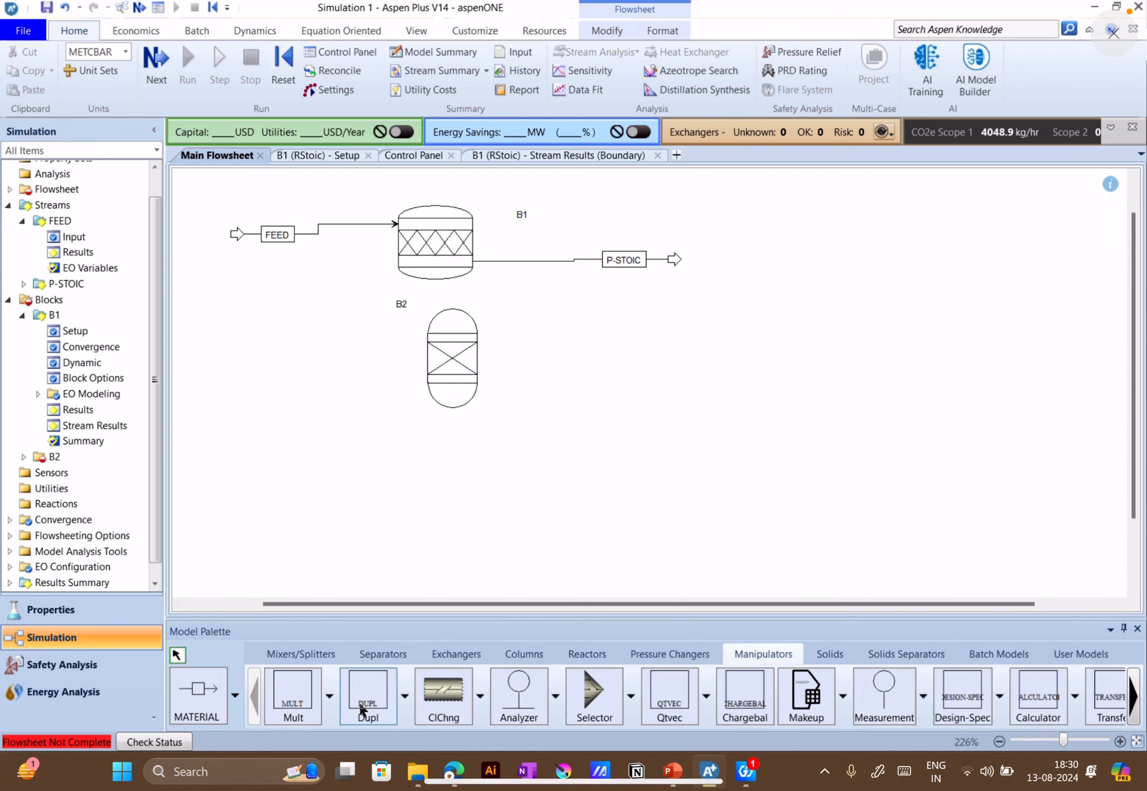
pyautogui.click(368, 694)
pyautogui.click(306, 310)
pyautogui.click(305, 311)
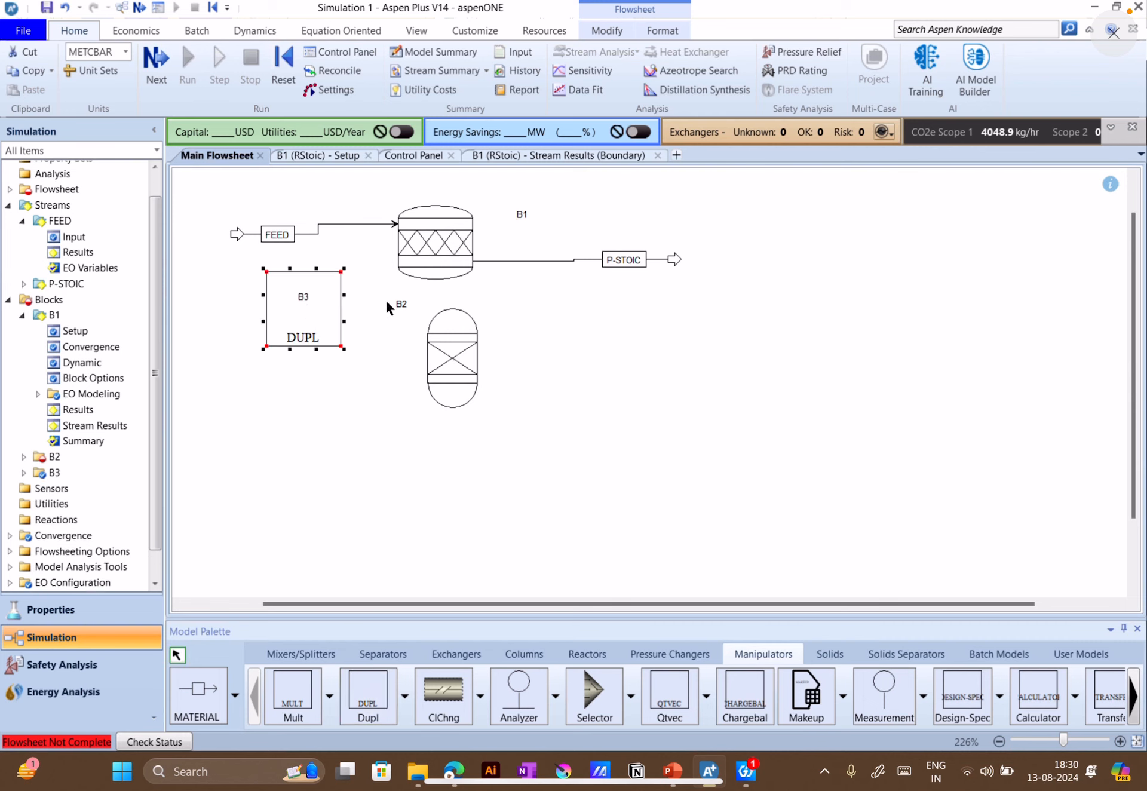
# Reconnect the destination of the FEED stream from reactor B1 to the inlet of the Dupl block
pyautogui.rightClick(336, 217)
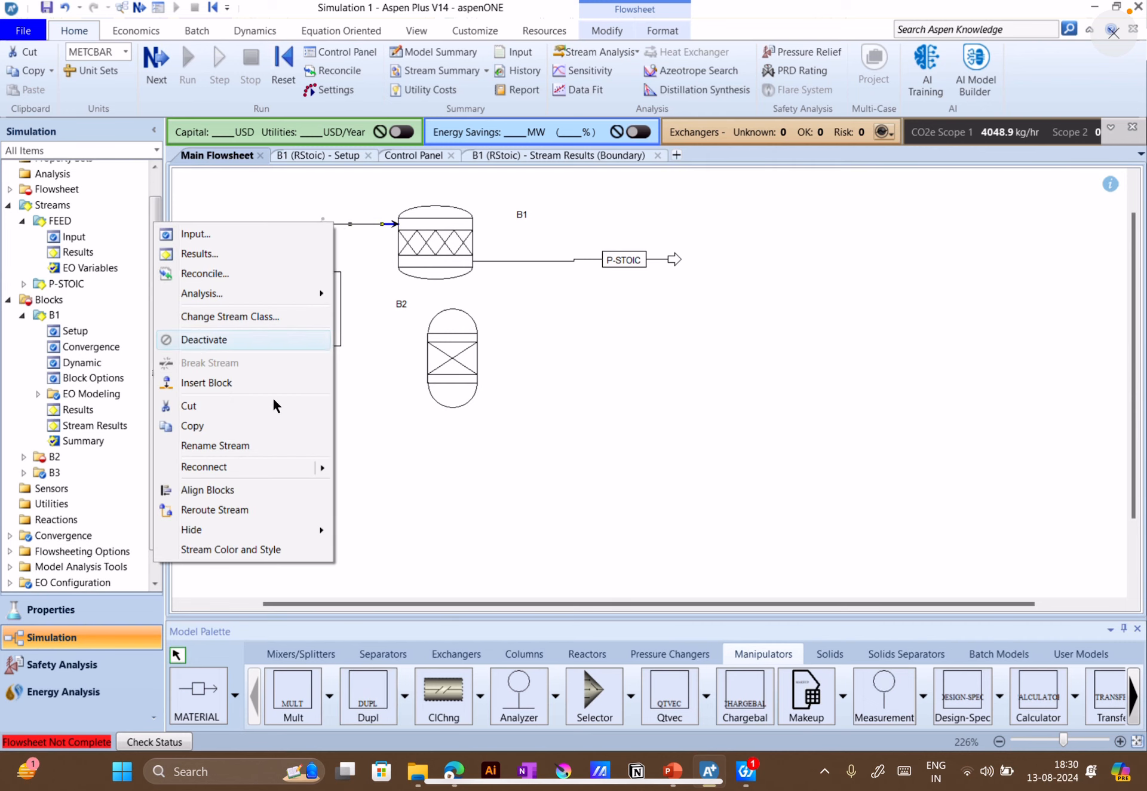
pyautogui.click(290, 466)
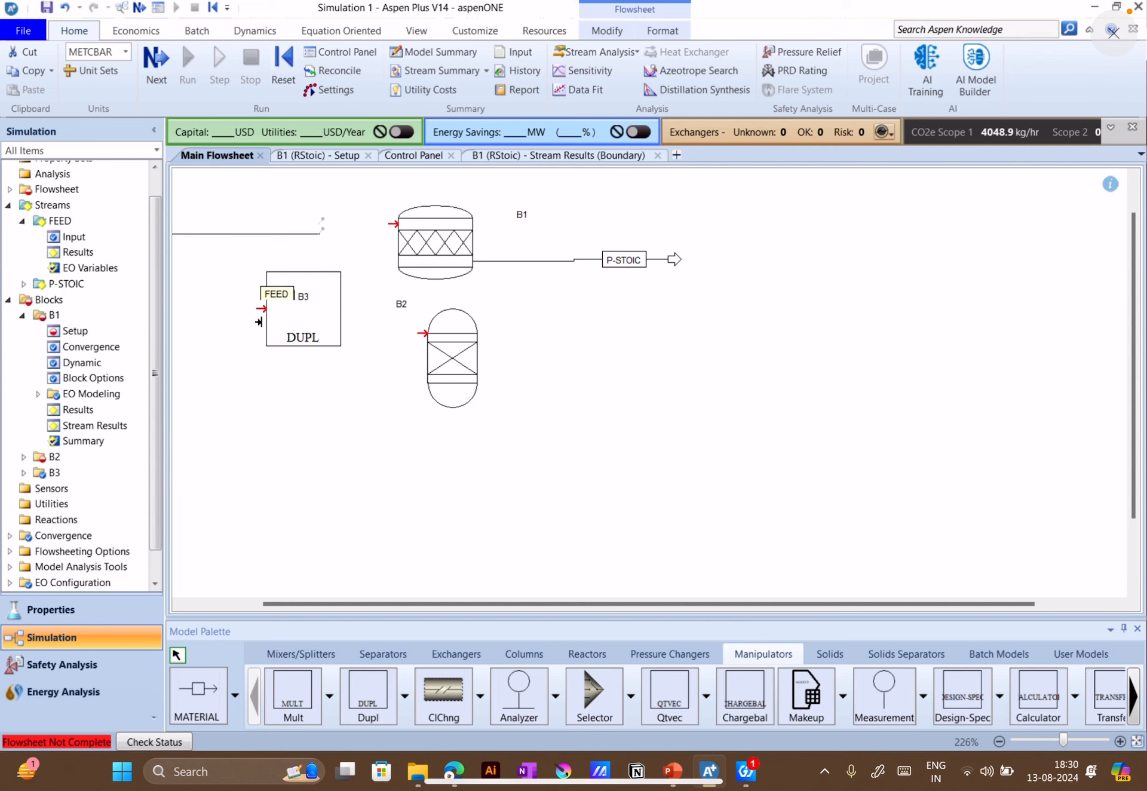
pyautogui.click(261, 309)
# Rearrange the flowsheet by shifting B1, the P-STOIC stream, the RYield reactor and the Dupl block to the right
pyautogui.moveTo(428, 251); pyautogui.dragTo(519, 267)
pyautogui.moveTo(672, 255); pyautogui.dragTo(739, 264)
pyautogui.moveTo(461, 366); pyautogui.dragTo(551, 375)
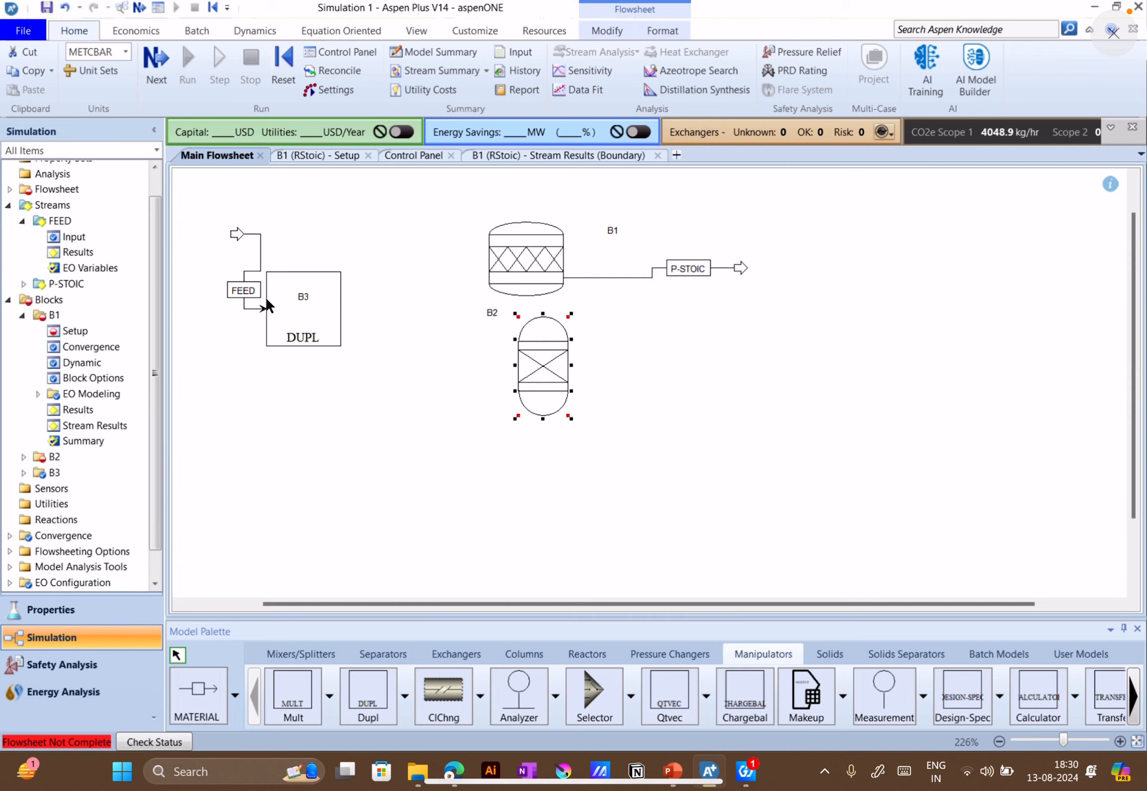
pyautogui.moveTo(341, 296); pyautogui.dragTo(398, 279)
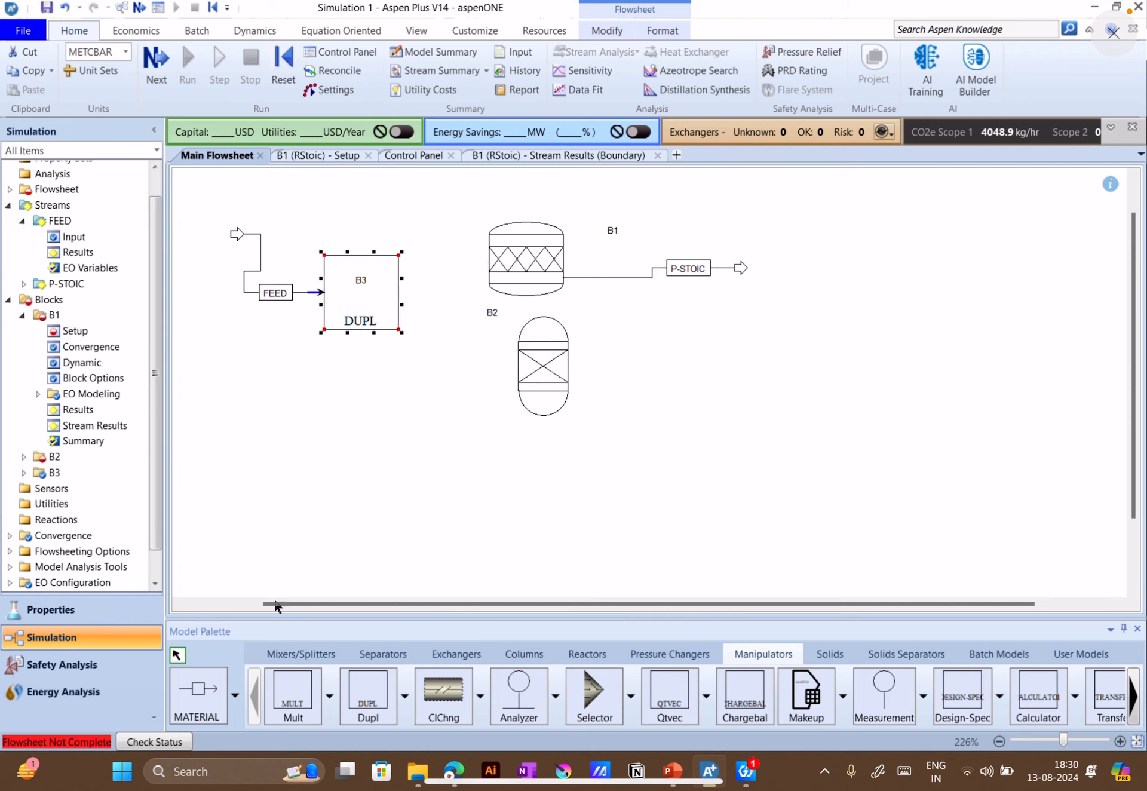
# Draw one material stream from the Dupl block to B1's inlet and another toward the inlet of RYield block B2
pyautogui.click(217, 690)
pyautogui.click(400, 292)
pyautogui.click(485, 240)
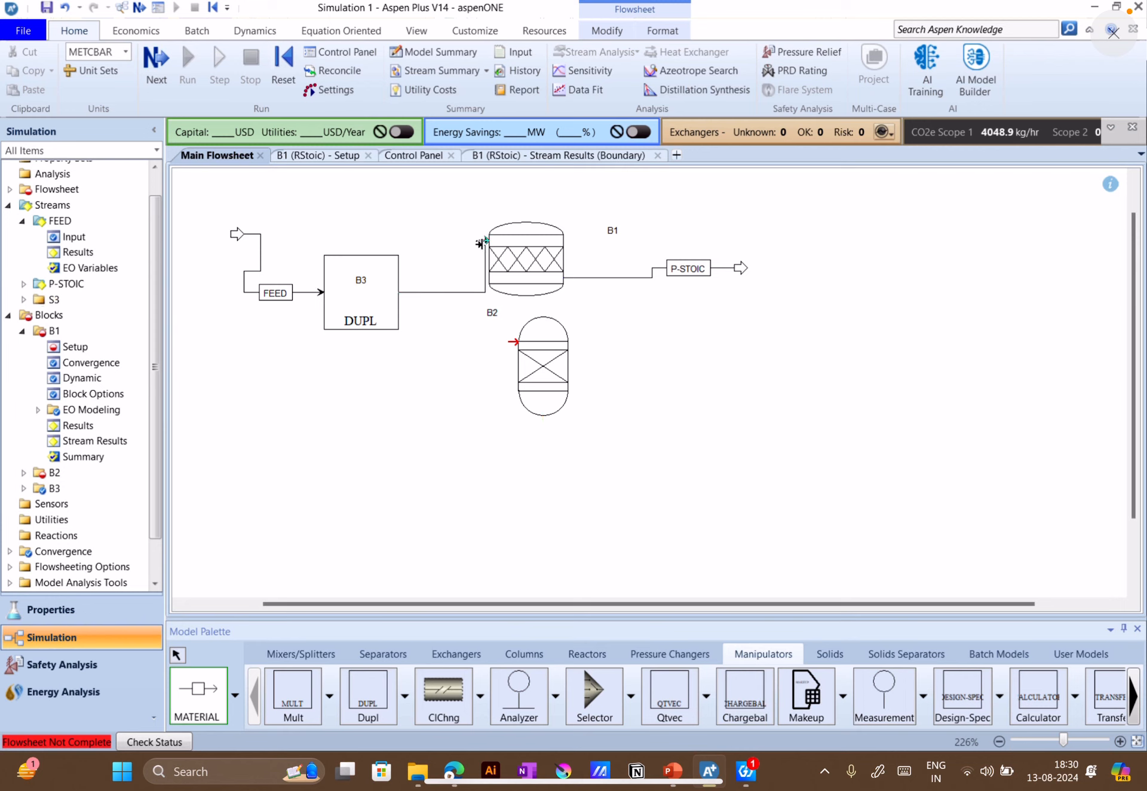
pyautogui.click(407, 292)
pyautogui.click(512, 342)
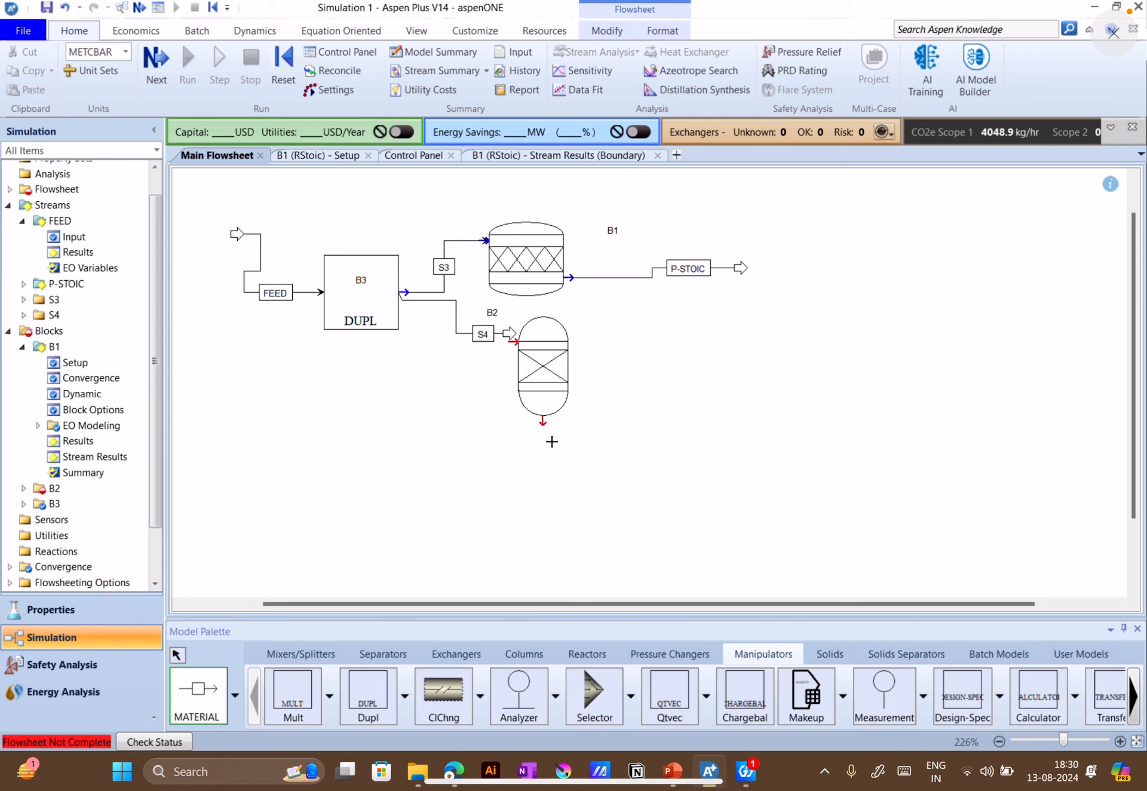
# Add a material product stream to the outlet of RYield block B2 and rename it P-YIELD
pyautogui.click(543, 424)
pyautogui.click(763, 431)
pyautogui.click(179, 657)
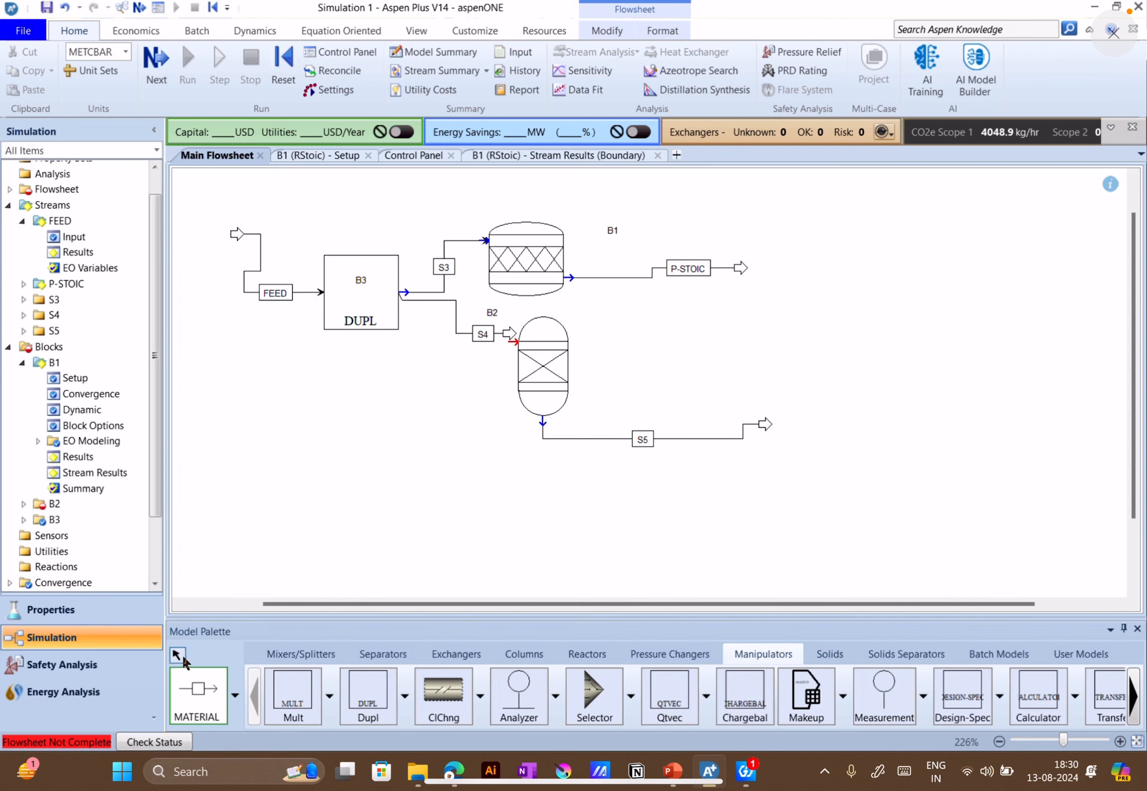
pyautogui.doubleClick(643, 439)
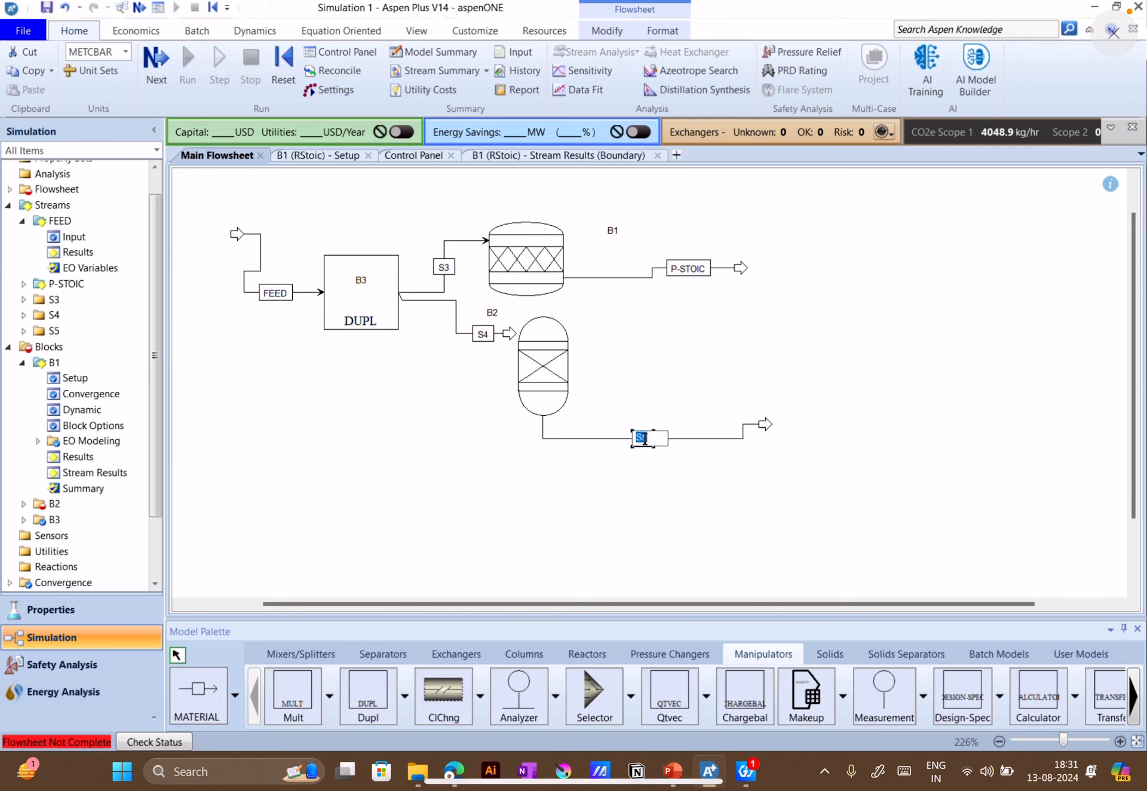
pyautogui.write('P-YIELD')
pyautogui.click(490, 517)
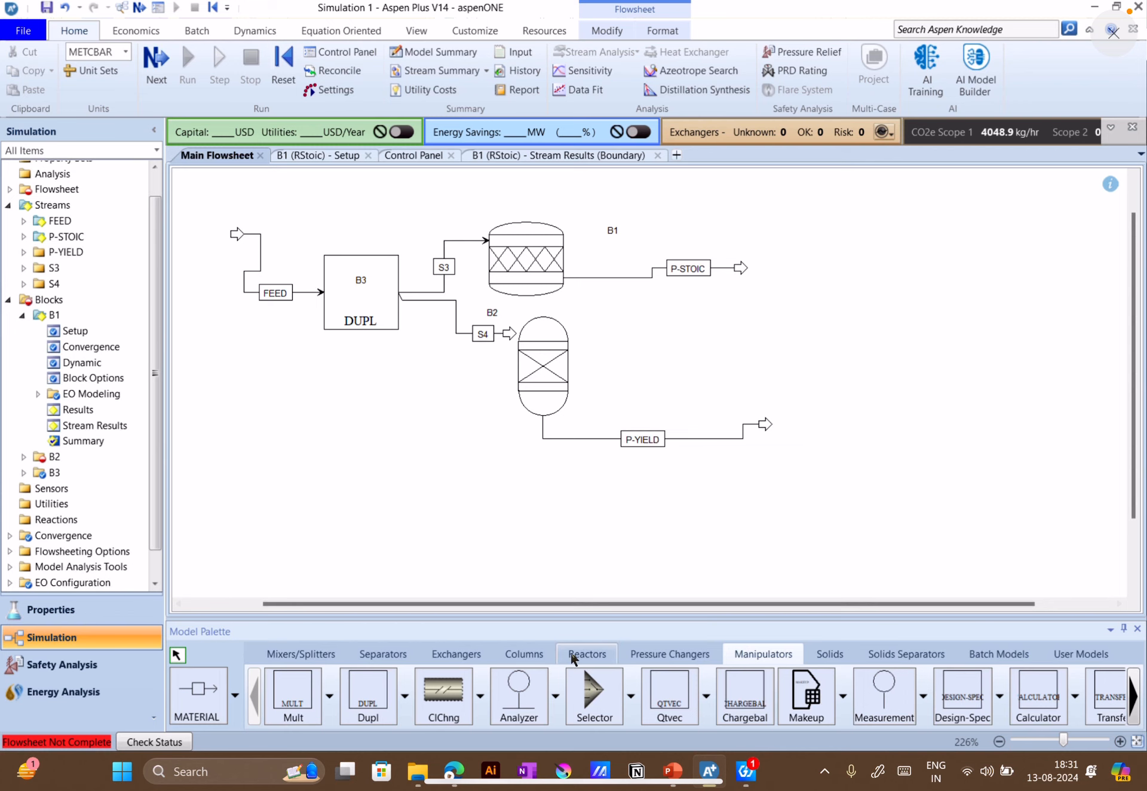
pyautogui.click(586, 653)
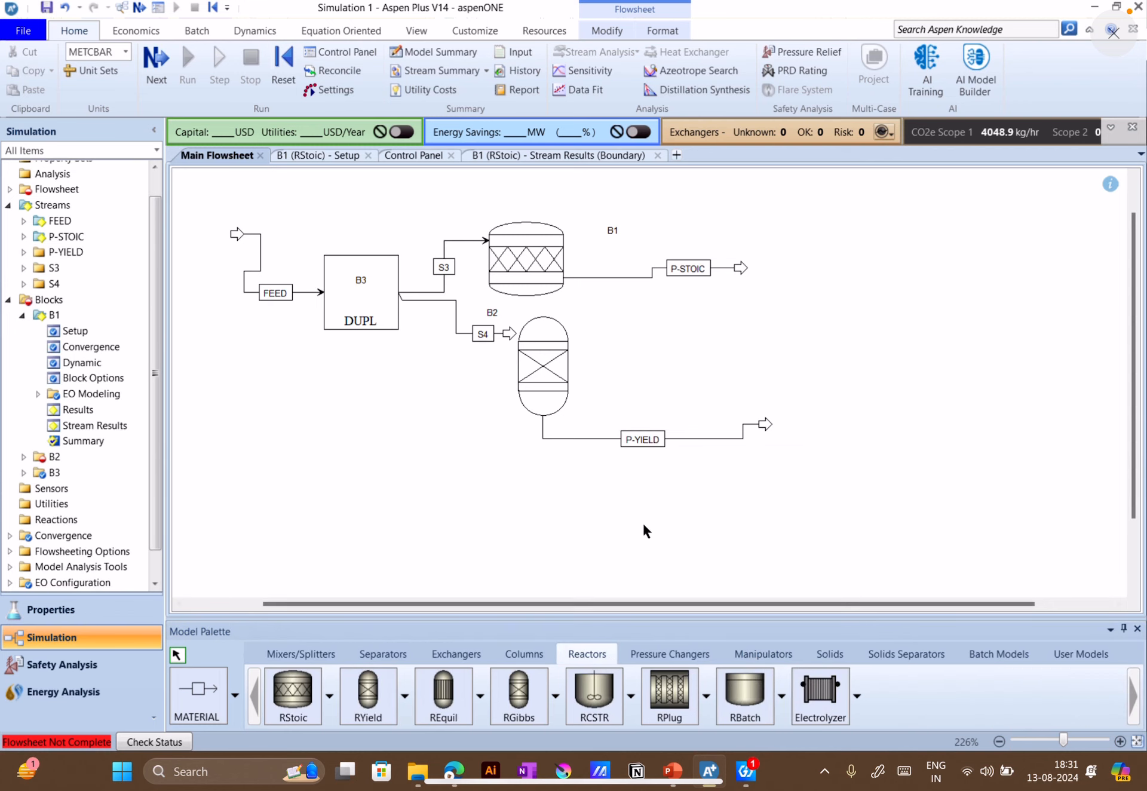
# Check the flowsheet for missing connections and reconnect the destination of stream S4 to B2's inlet port
pyautogui.click(154, 73)
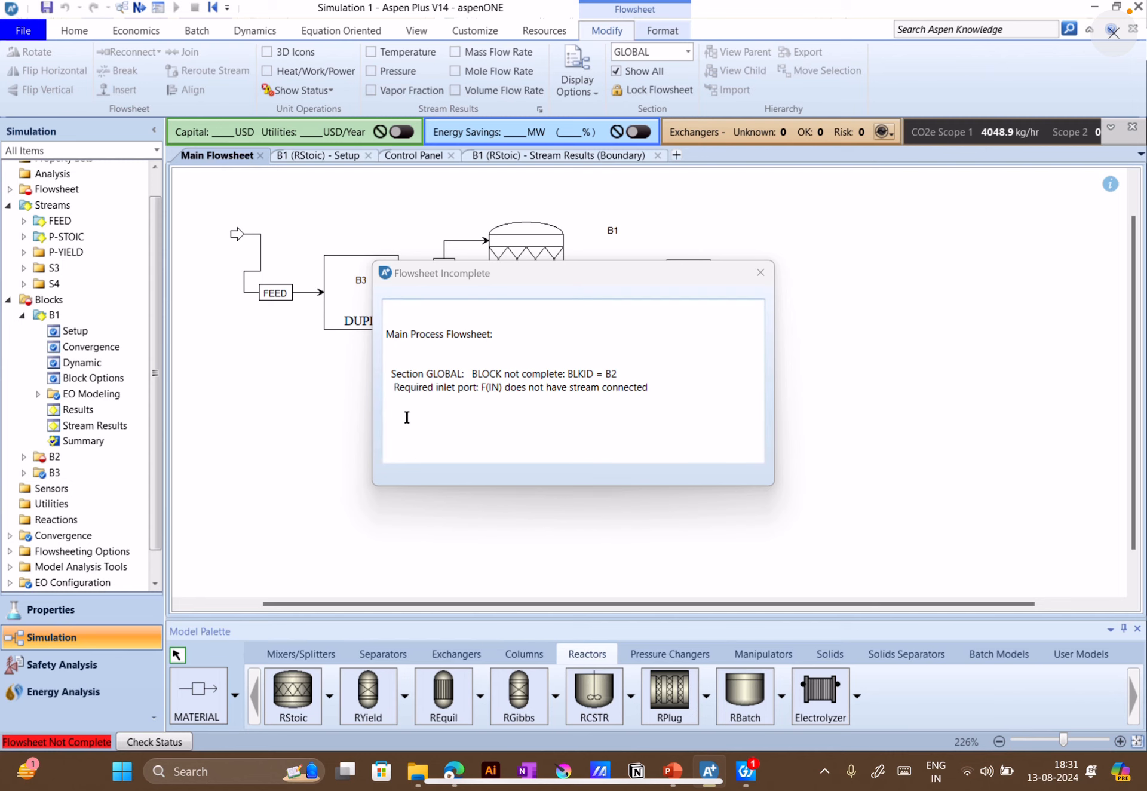
pyautogui.click(762, 273)
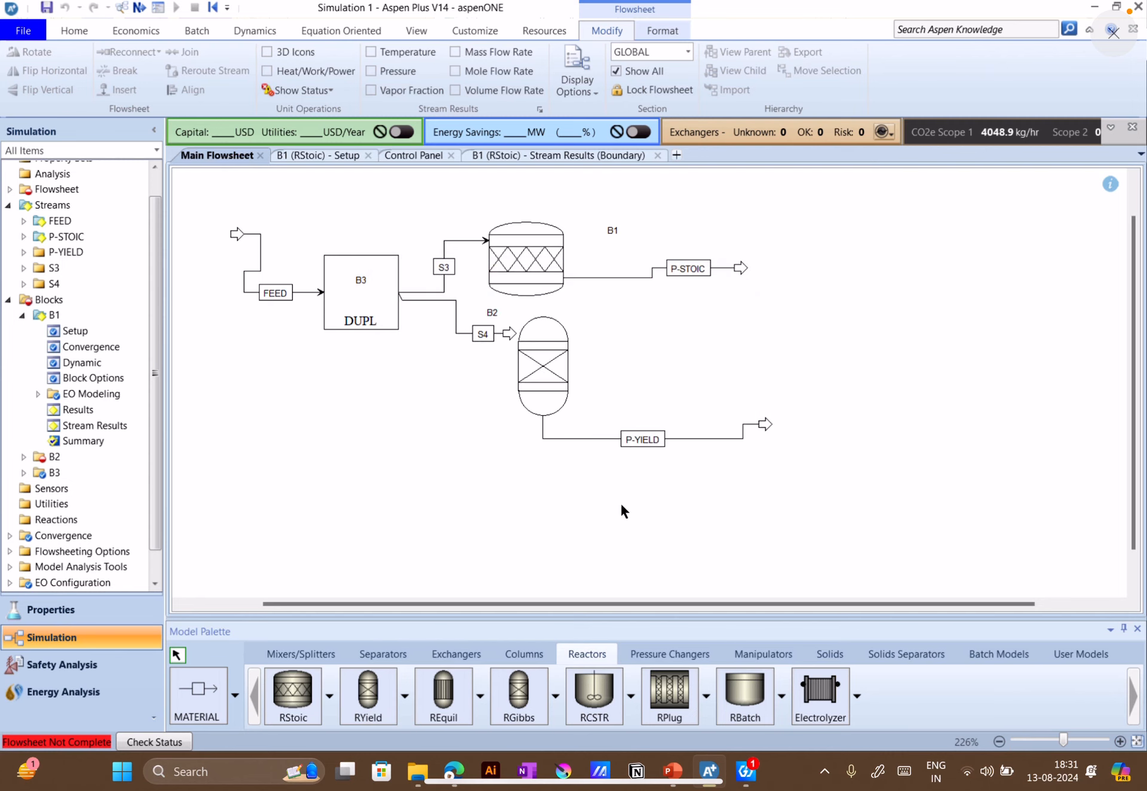
pyautogui.rightClick(481, 332)
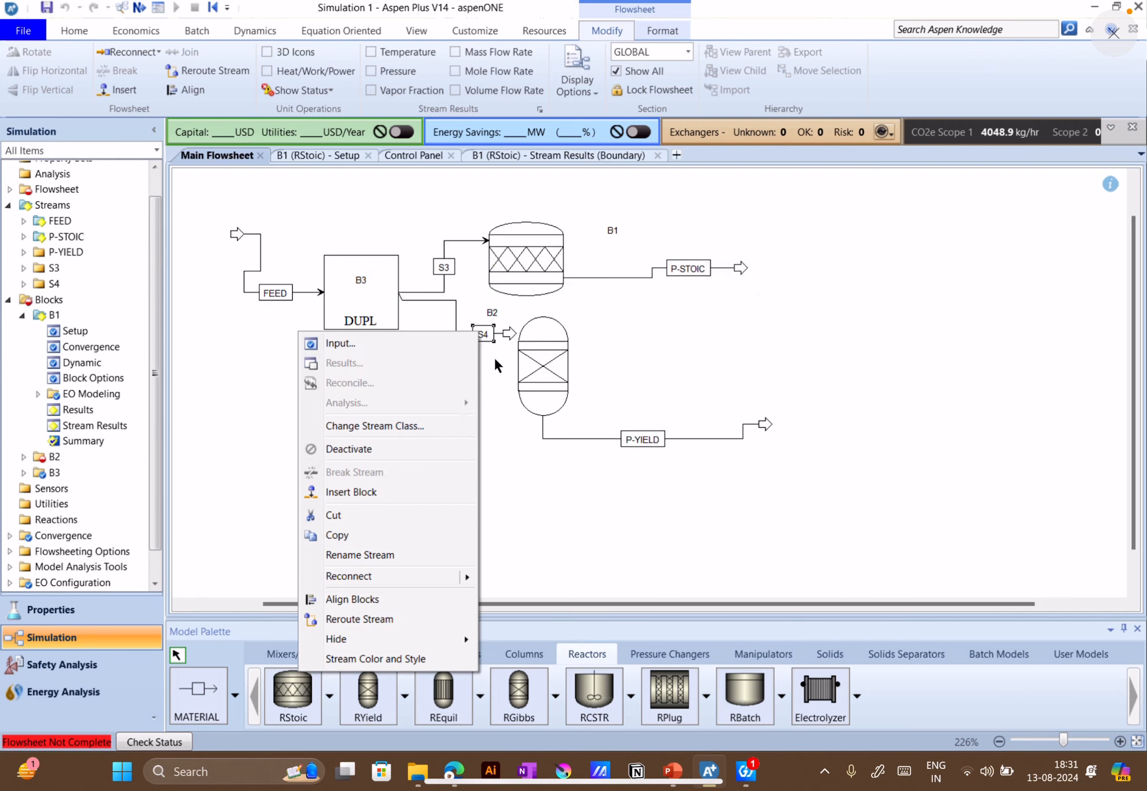
pyautogui.moveTo(431, 577)
pyautogui.click(287, 579)
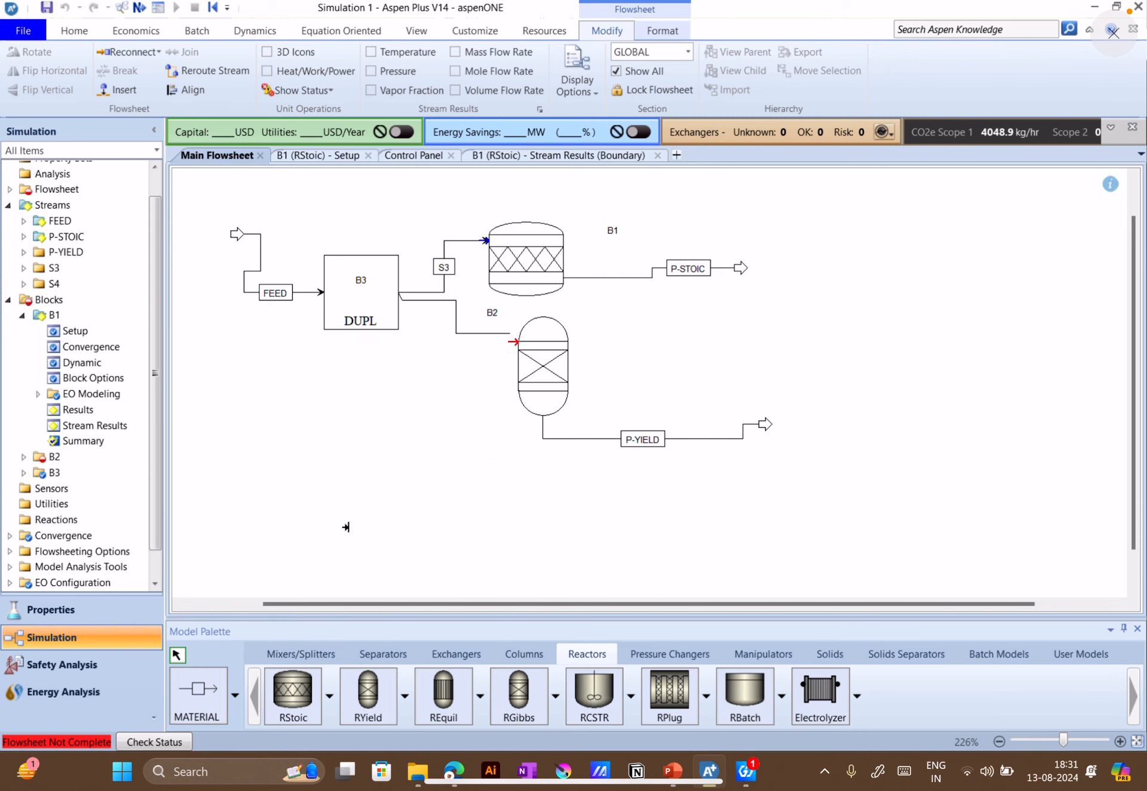
pyautogui.click(508, 341)
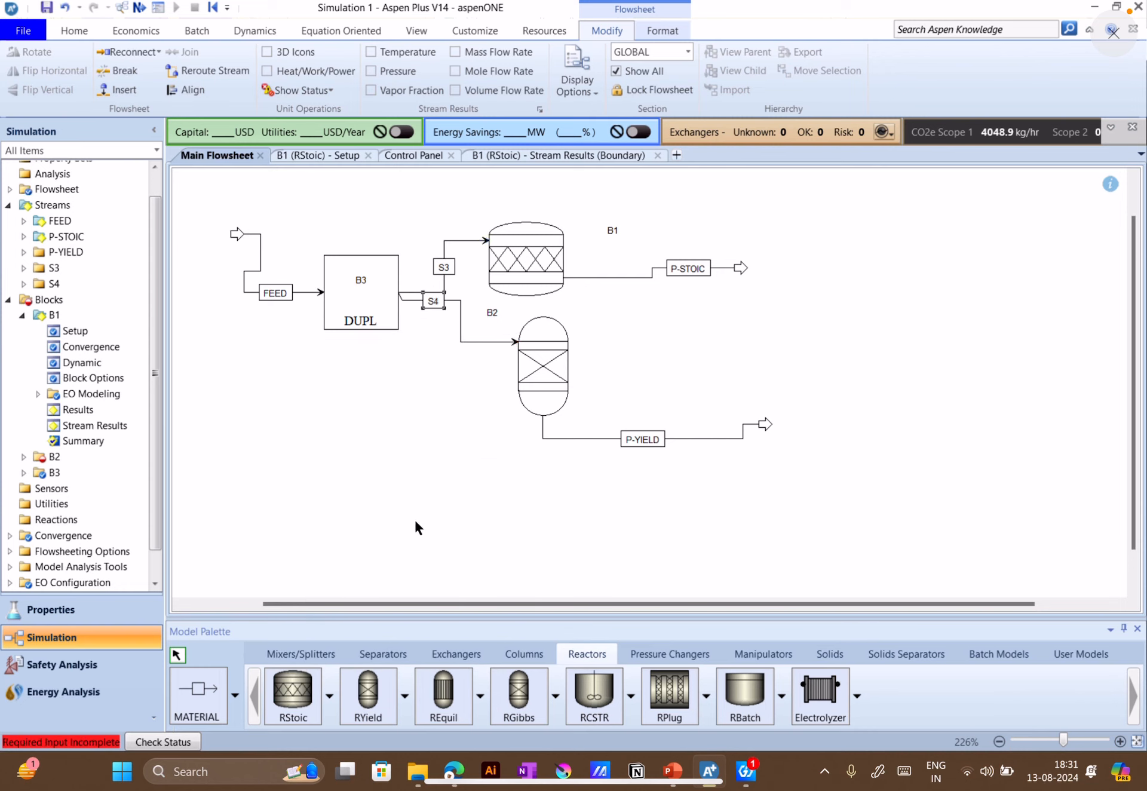
# Set the operating conditions of RYield block B2 to a temperature of 360 C and a pressure of 1 bar
pyautogui.click(84, 31)
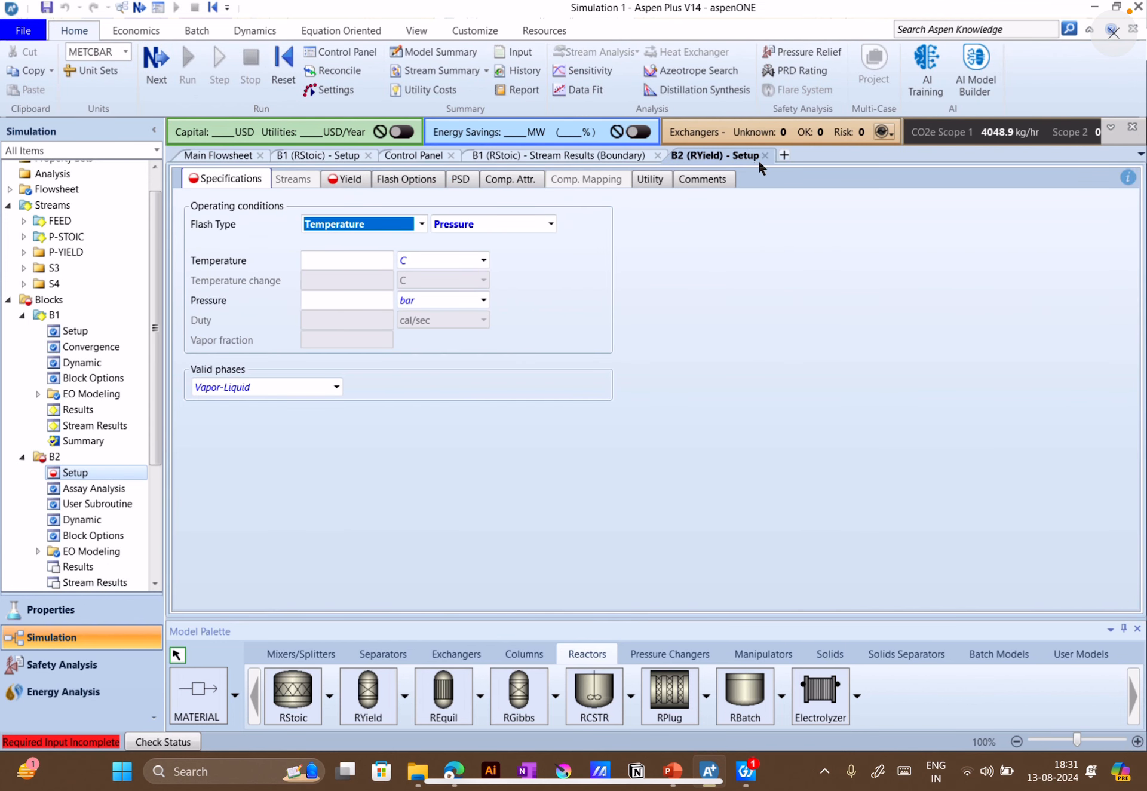
pyautogui.click(351, 259)
pyautogui.write('360')
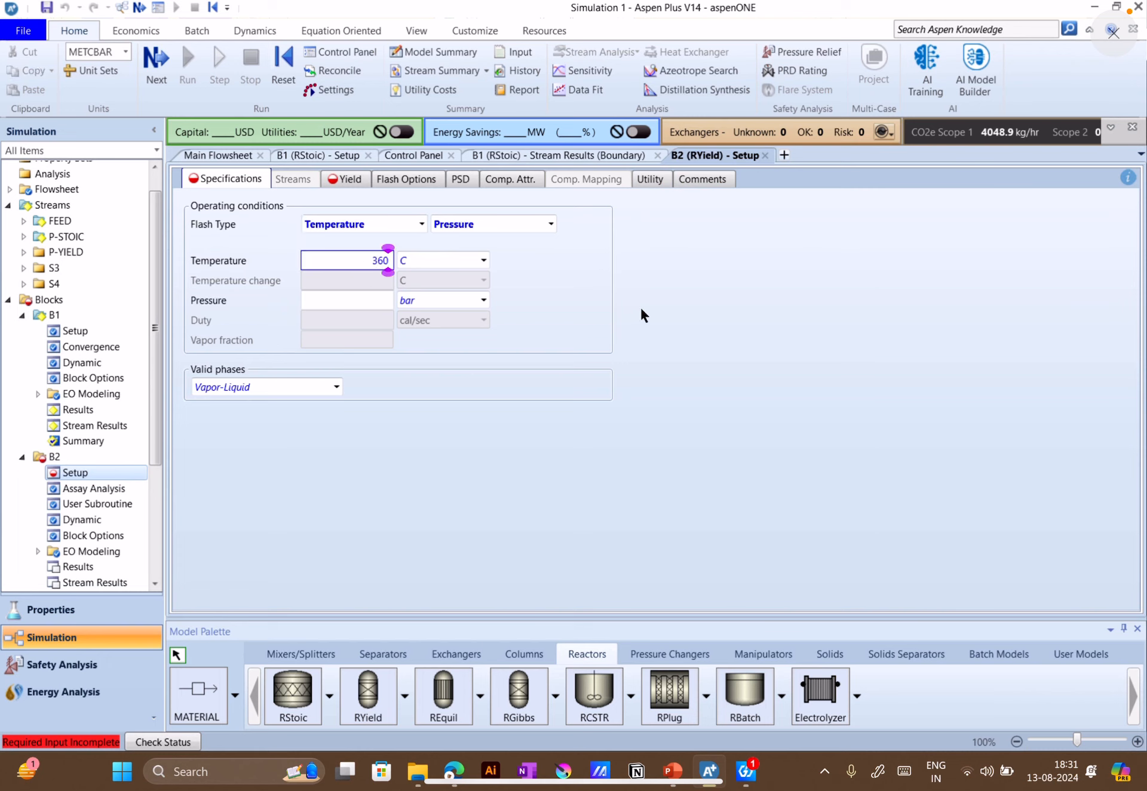
pyautogui.click(382, 301)
pyautogui.write('1')
pyautogui.press('Return')
# Open B2's yield specification, review the yield options and choose Component yields
pyautogui.click(350, 179)
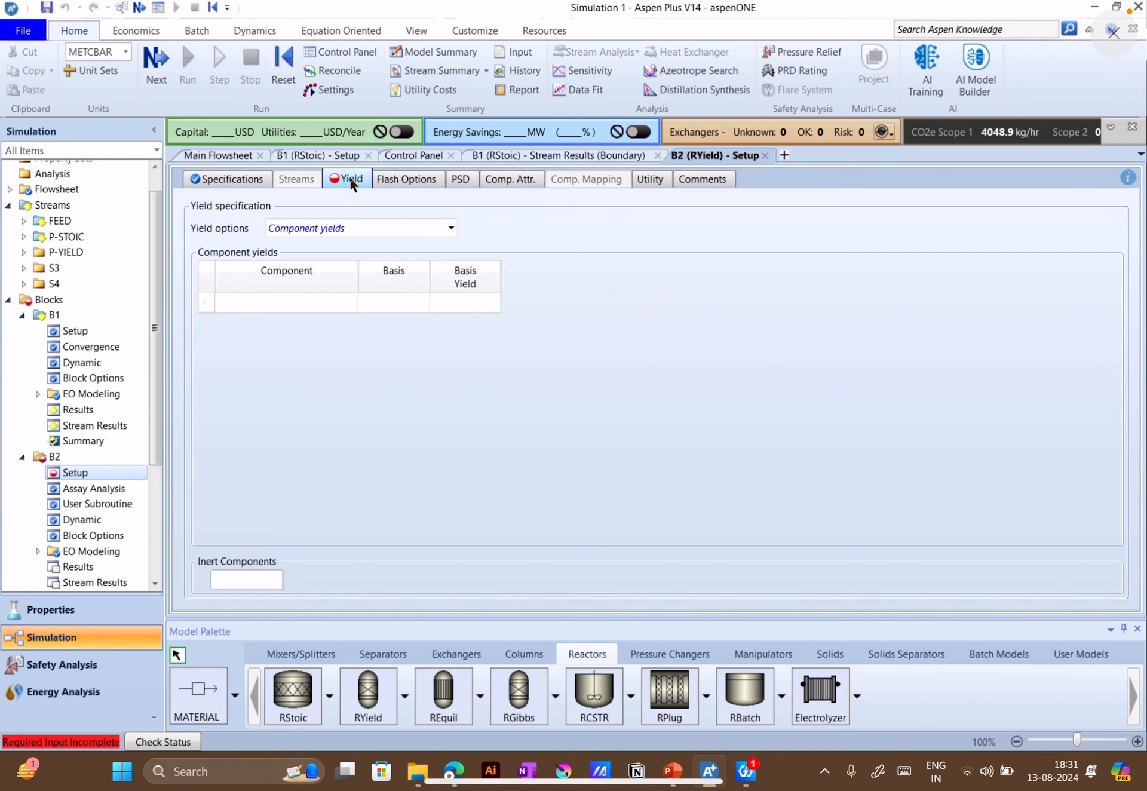
pyautogui.click(450, 229)
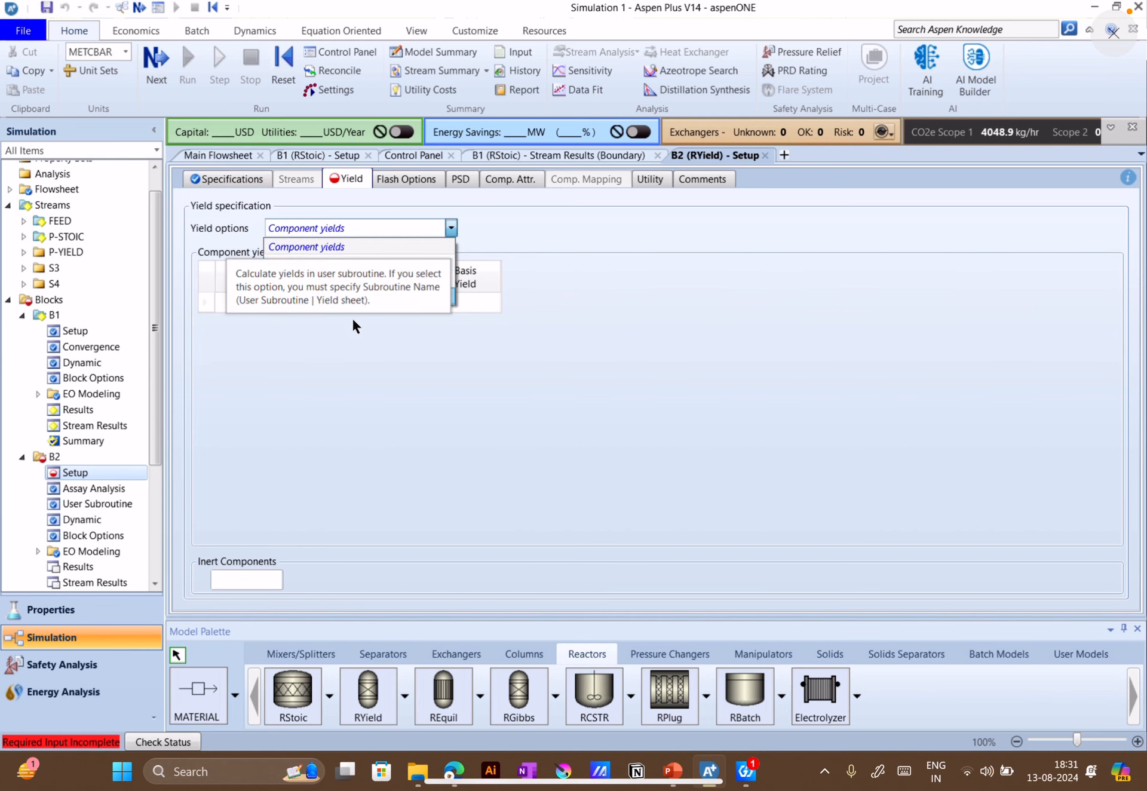
pyautogui.click(397, 242)
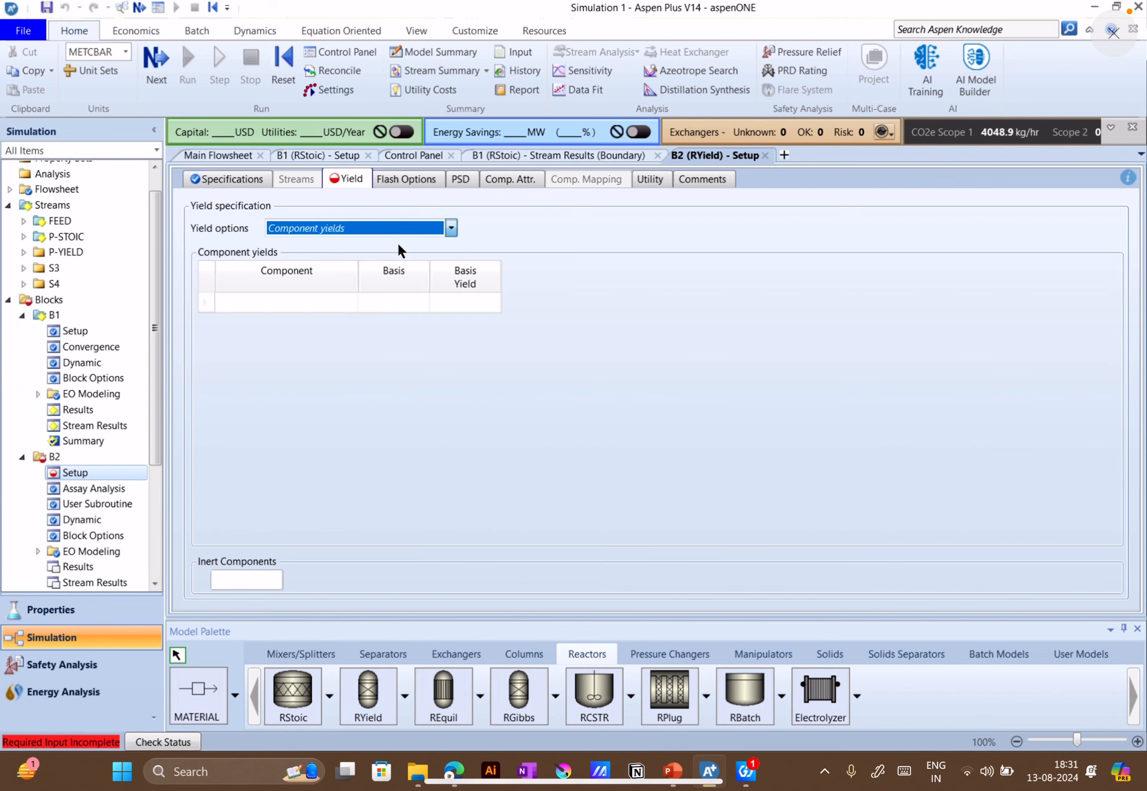
# Review B1's reaction setup and the component mole flows in its stream results, returning to B2's yield specification
pyautogui.click(328, 157)
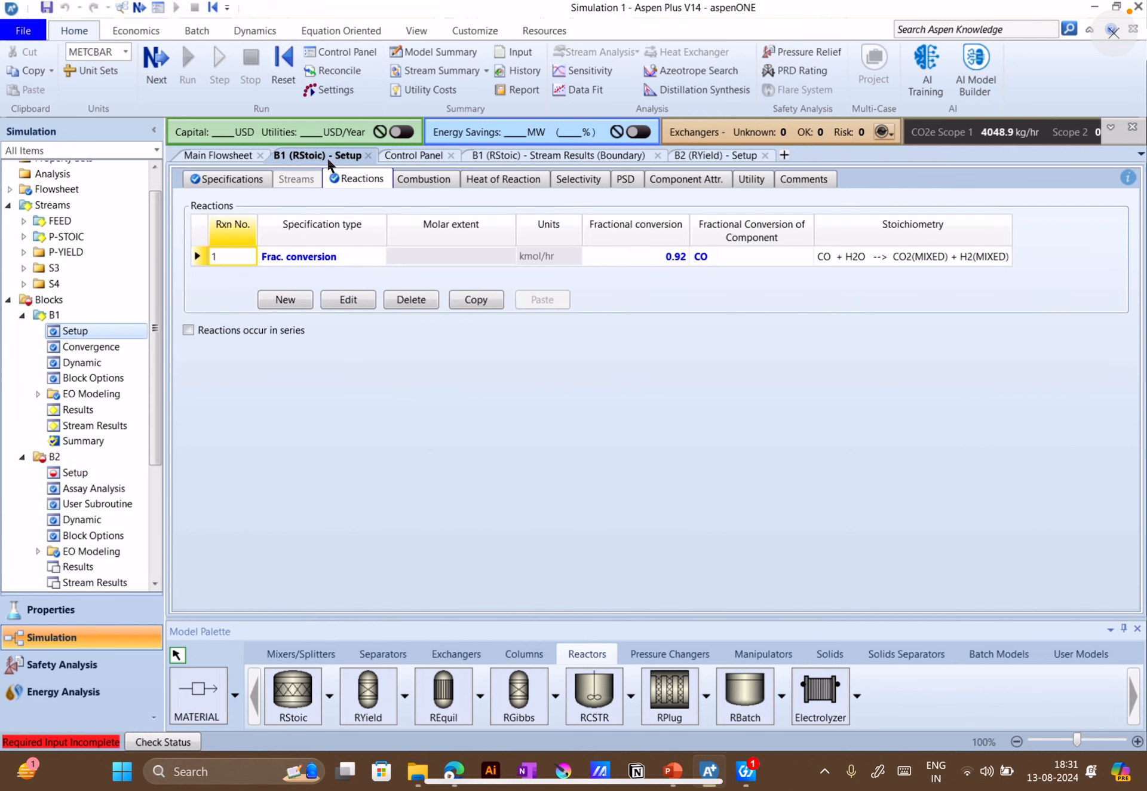
pyautogui.click(94, 425)
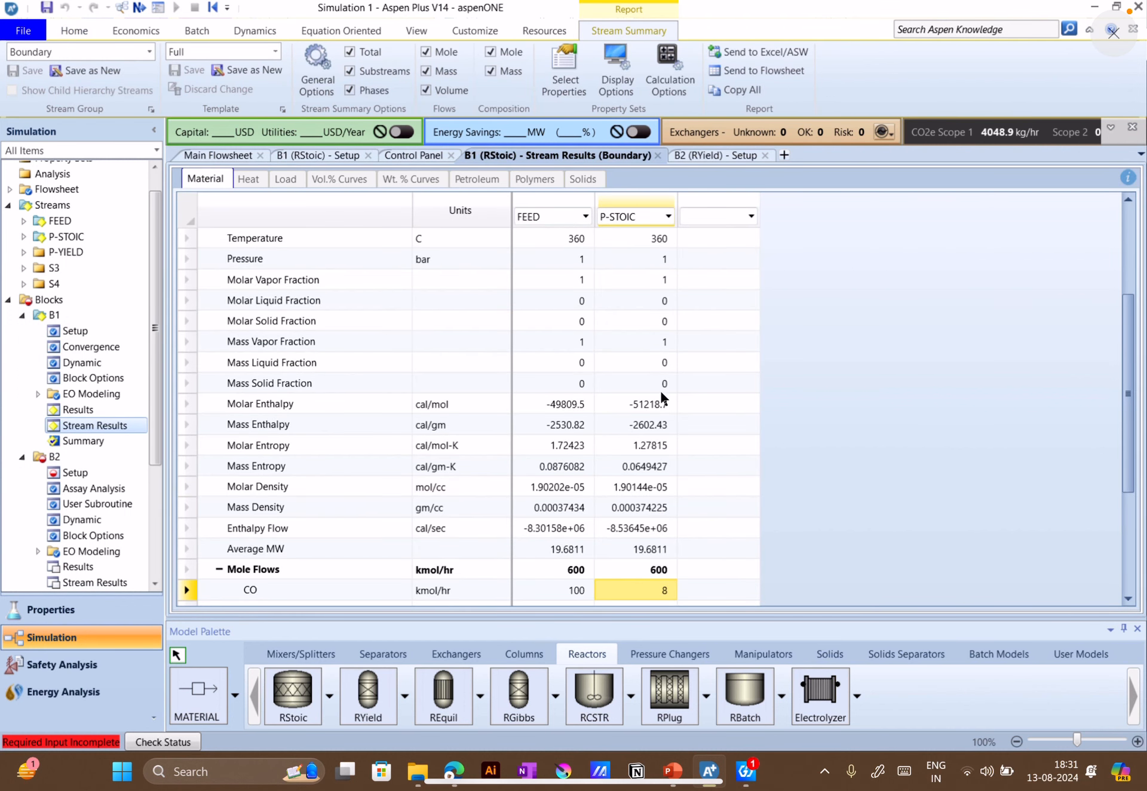
pyautogui.scroll(-2, 661, 418)
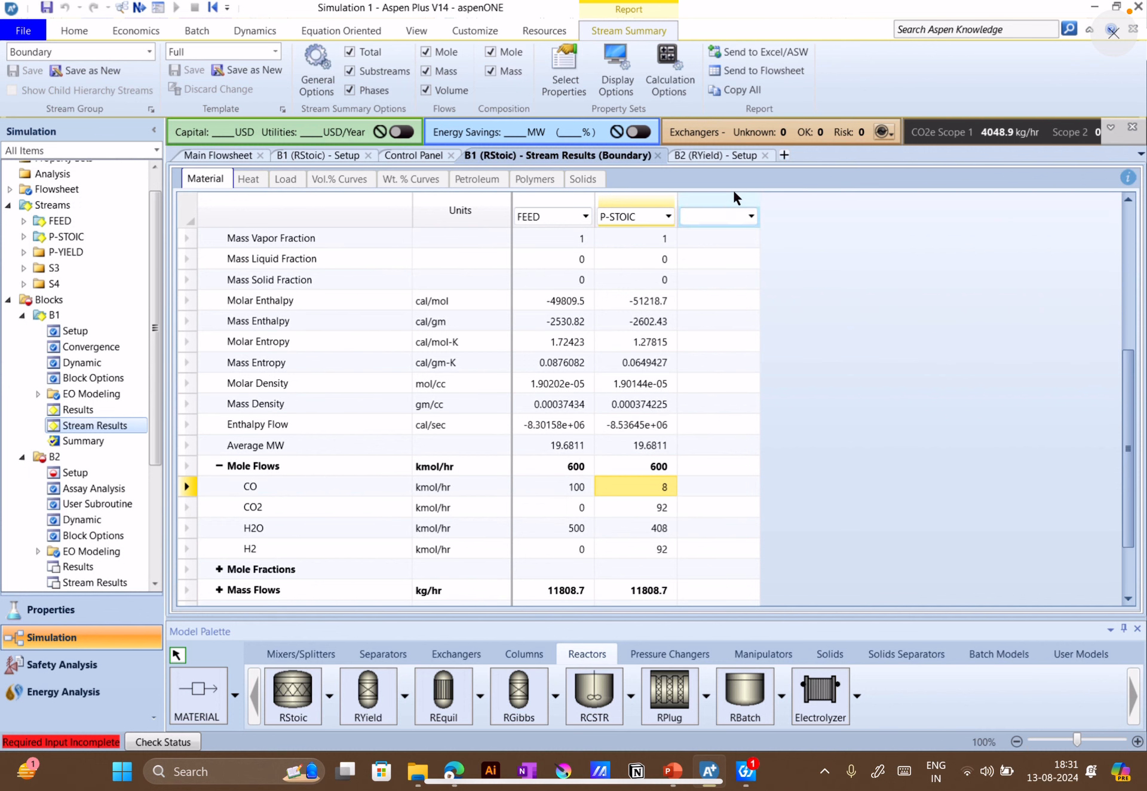
pyautogui.click(721, 155)
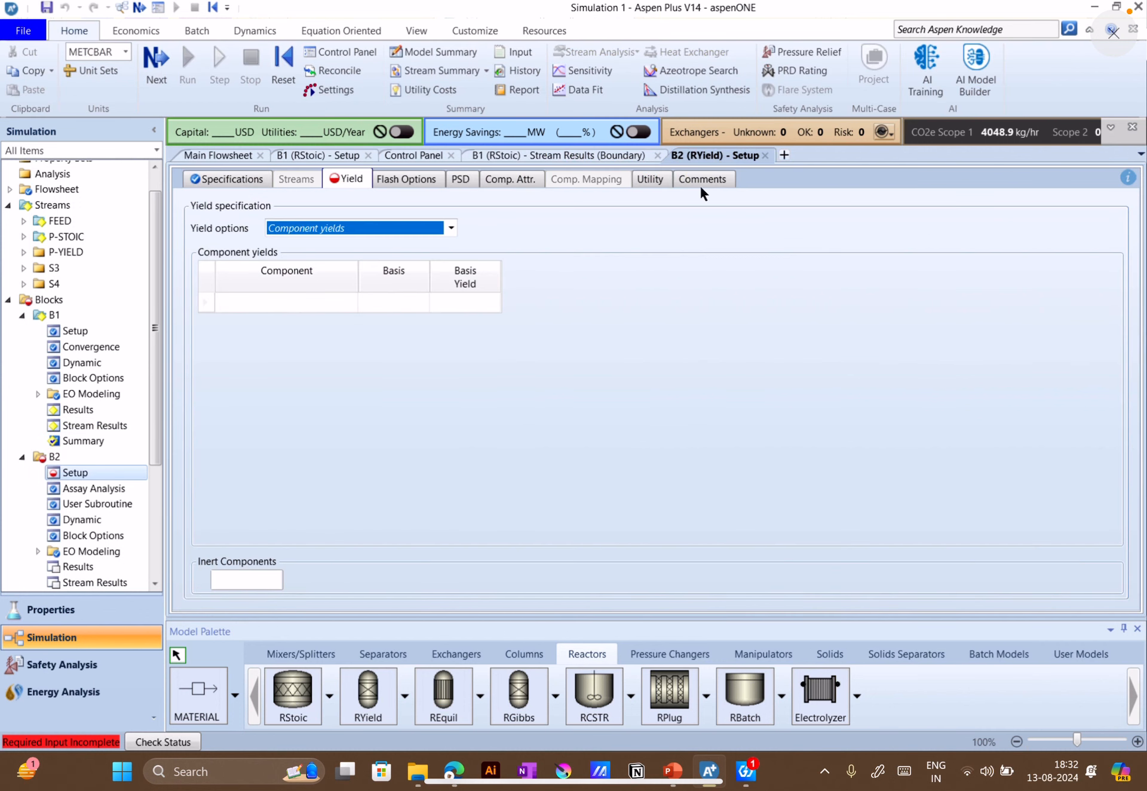
# Add CO to B2's component yields on a Mole basis
pyautogui.click(351, 302)
pyautogui.click(307, 322)
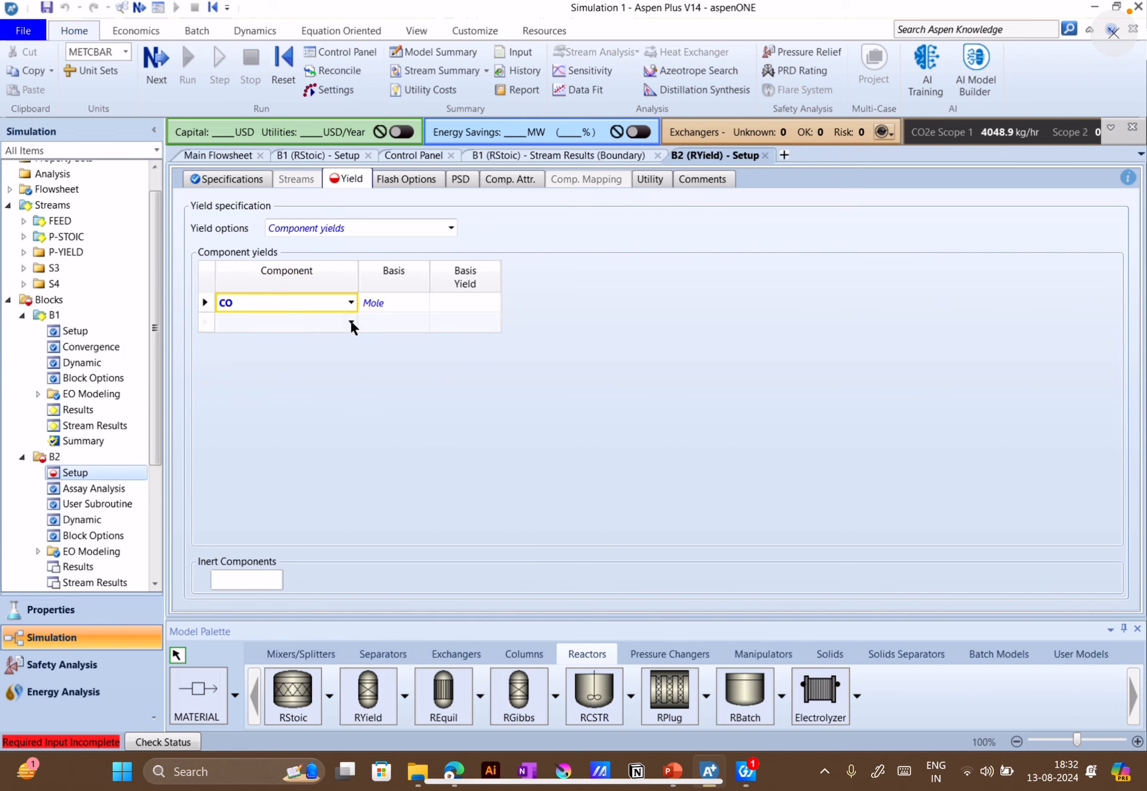
pyautogui.click(423, 303)
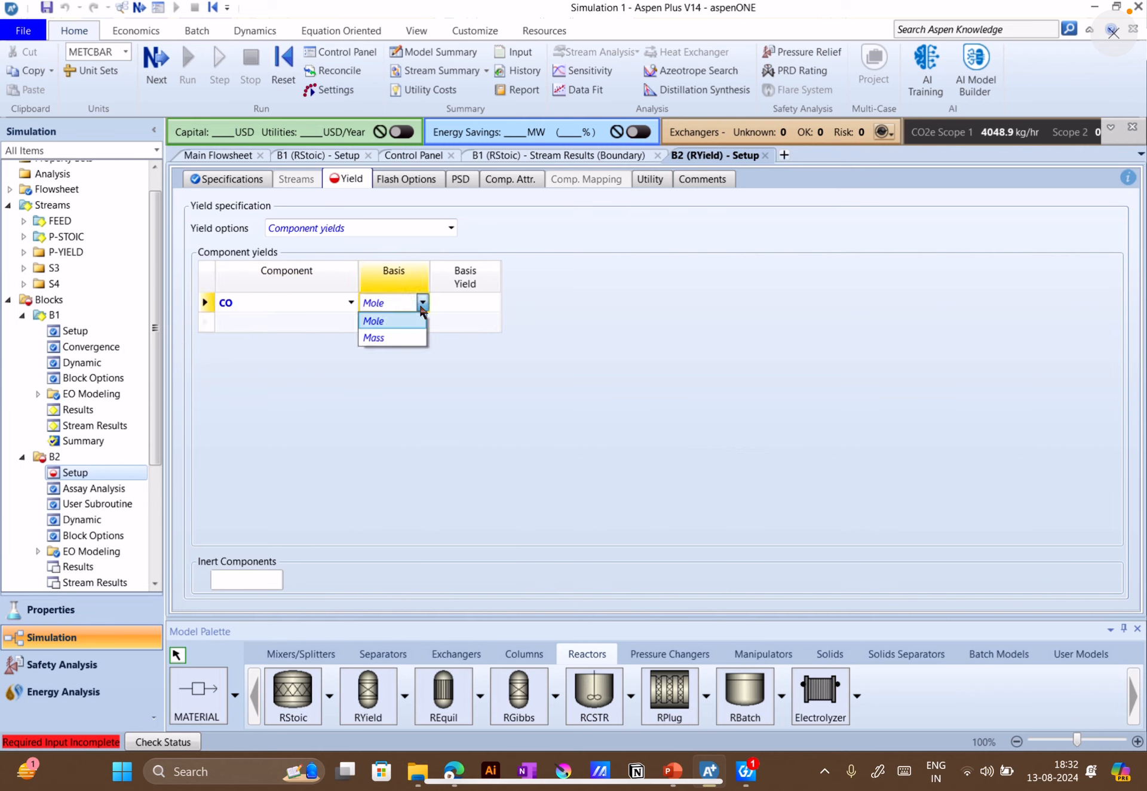
pyautogui.click(424, 319)
pyautogui.click(471, 302)
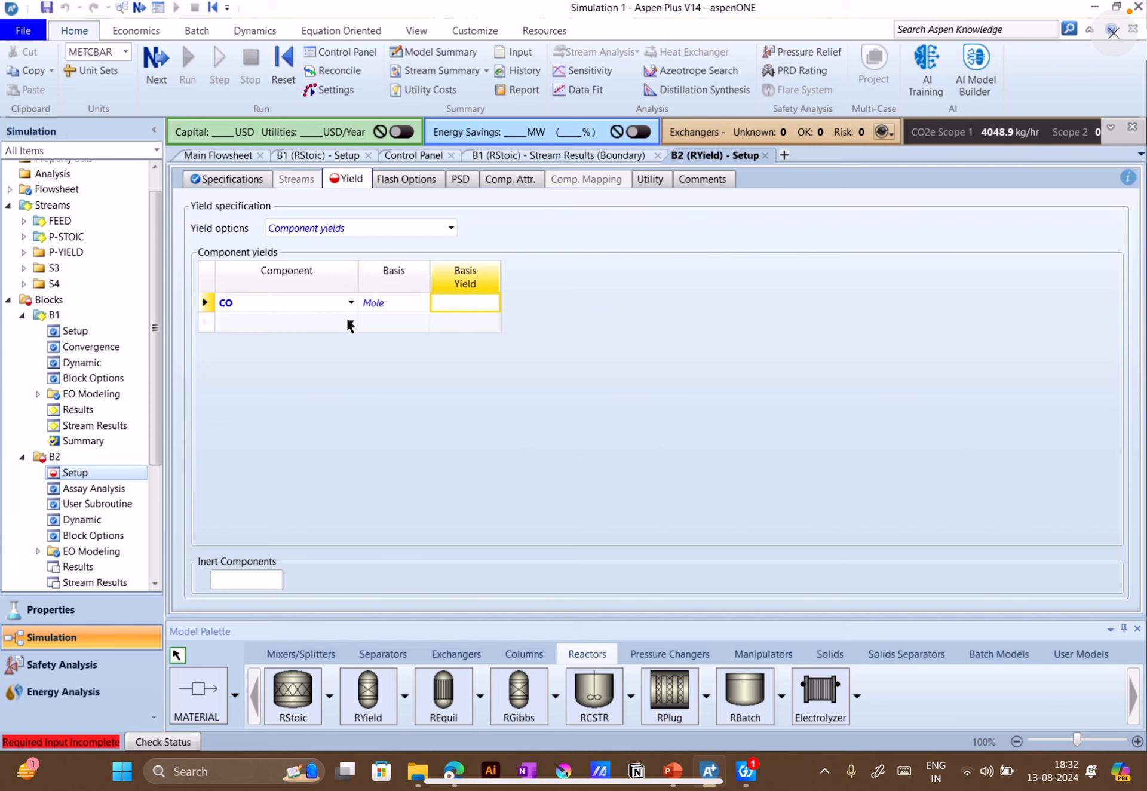
# Add CO2 as a second component in B2's component yields
pyautogui.click(350, 323)
pyautogui.click(285, 357)
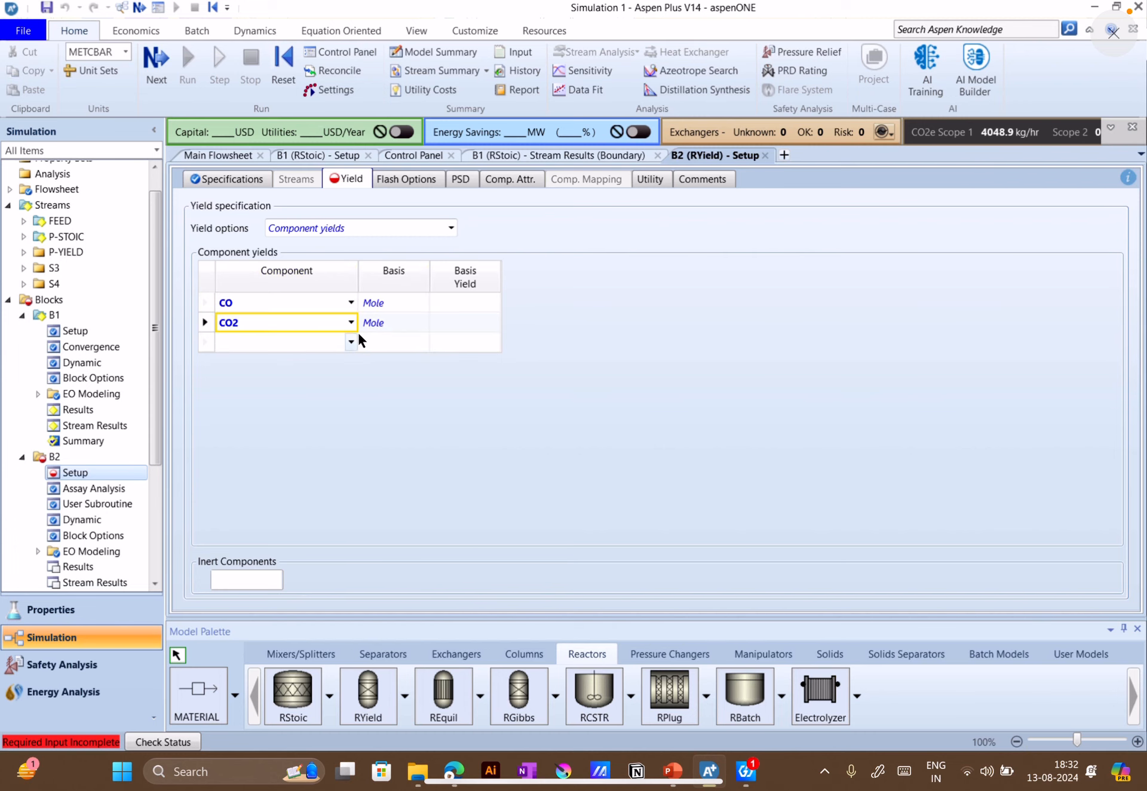
pyautogui.click(350, 342)
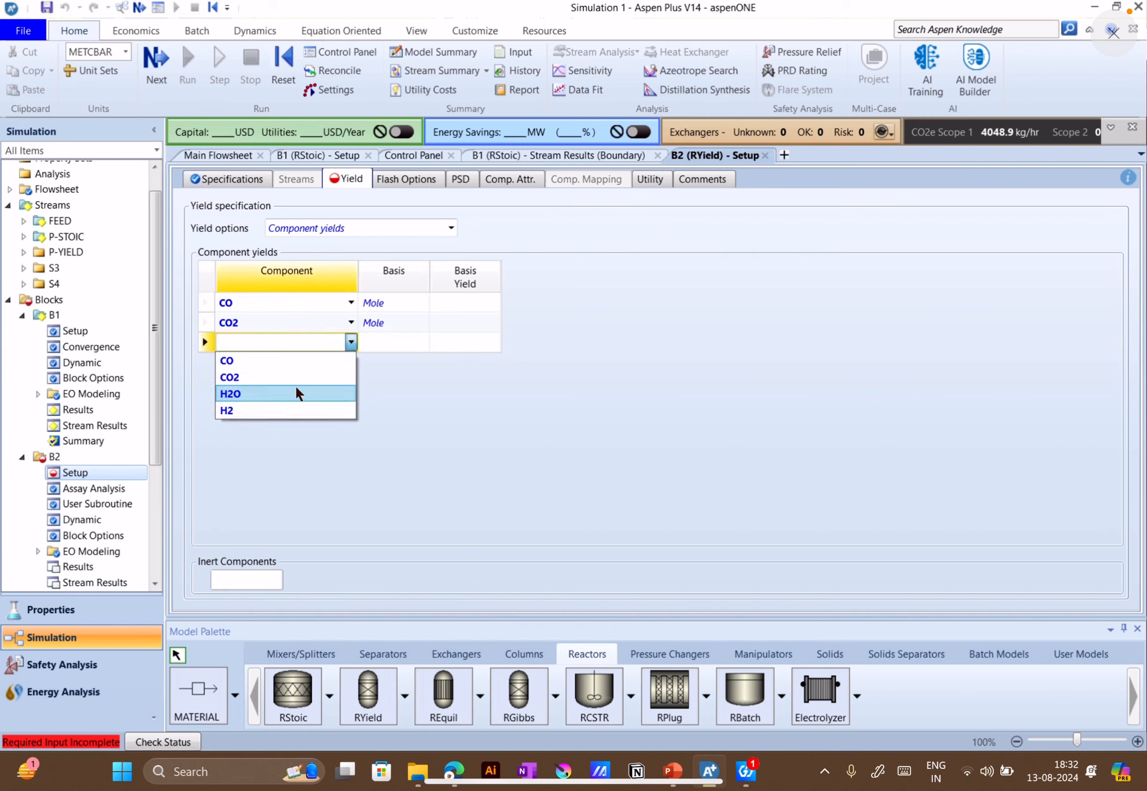
pyautogui.press('Escape')
pyautogui.click(315, 323)
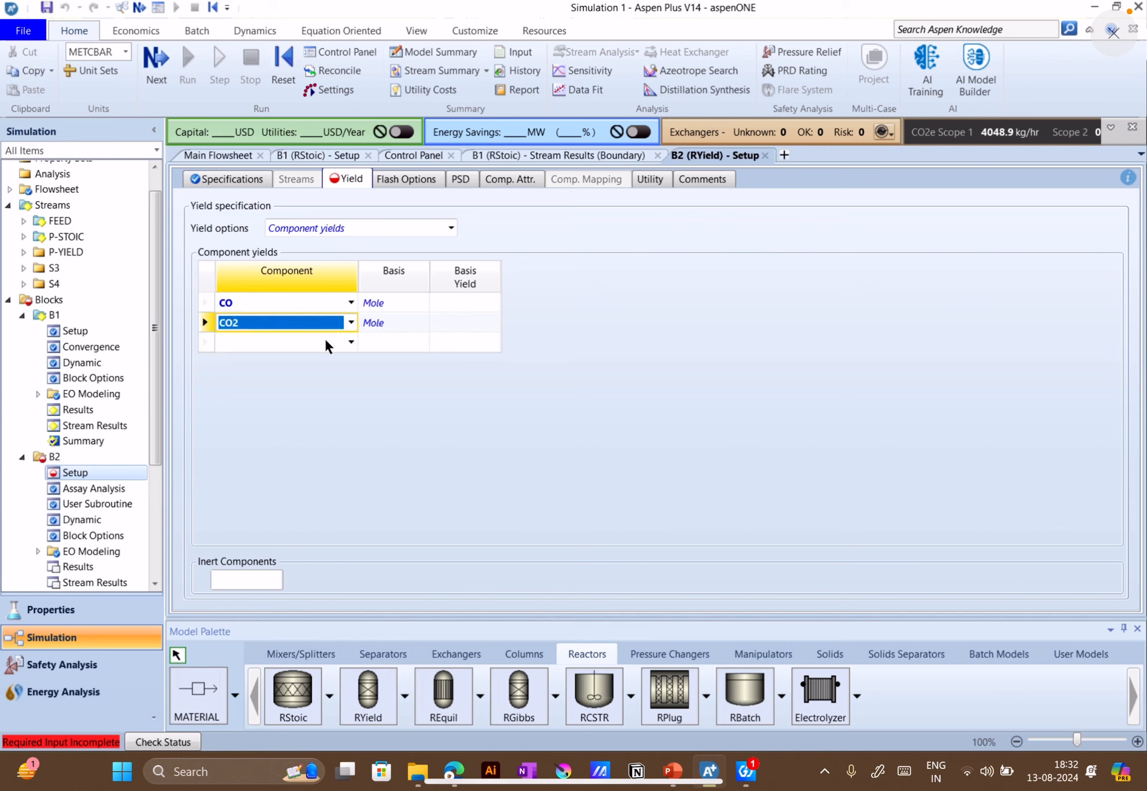
pyautogui.click(328, 360)
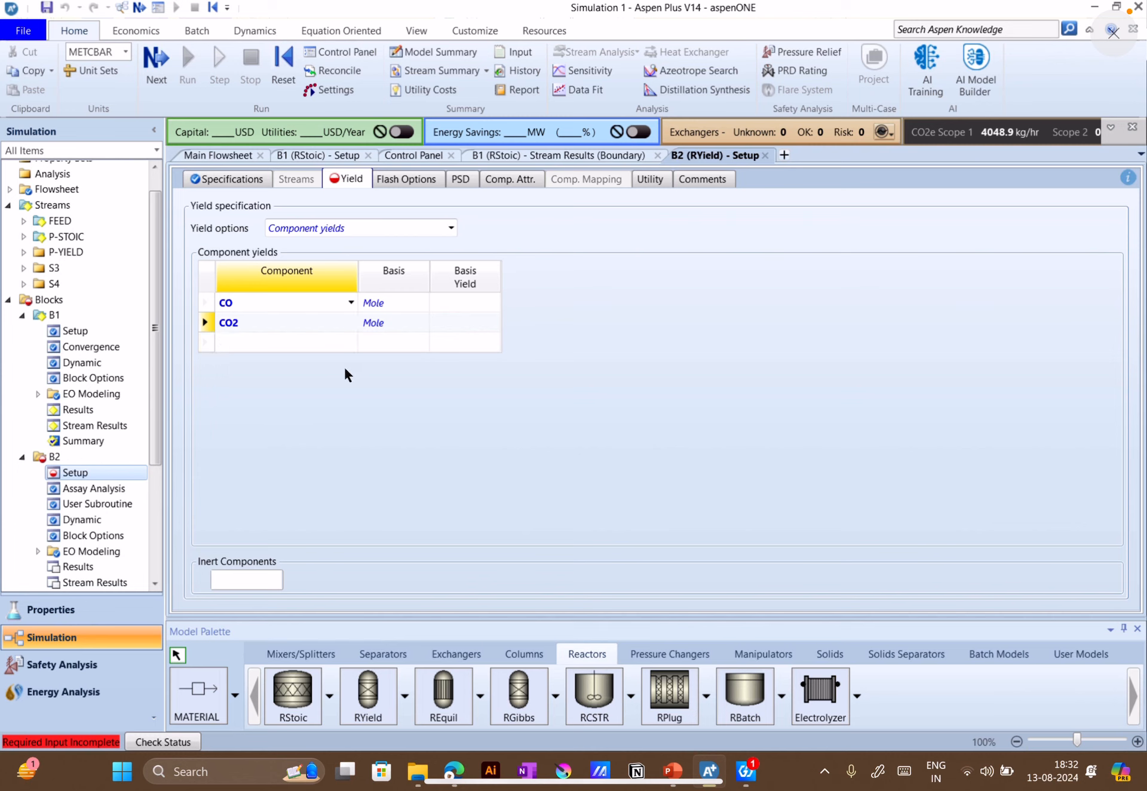
pyautogui.click(351, 323)
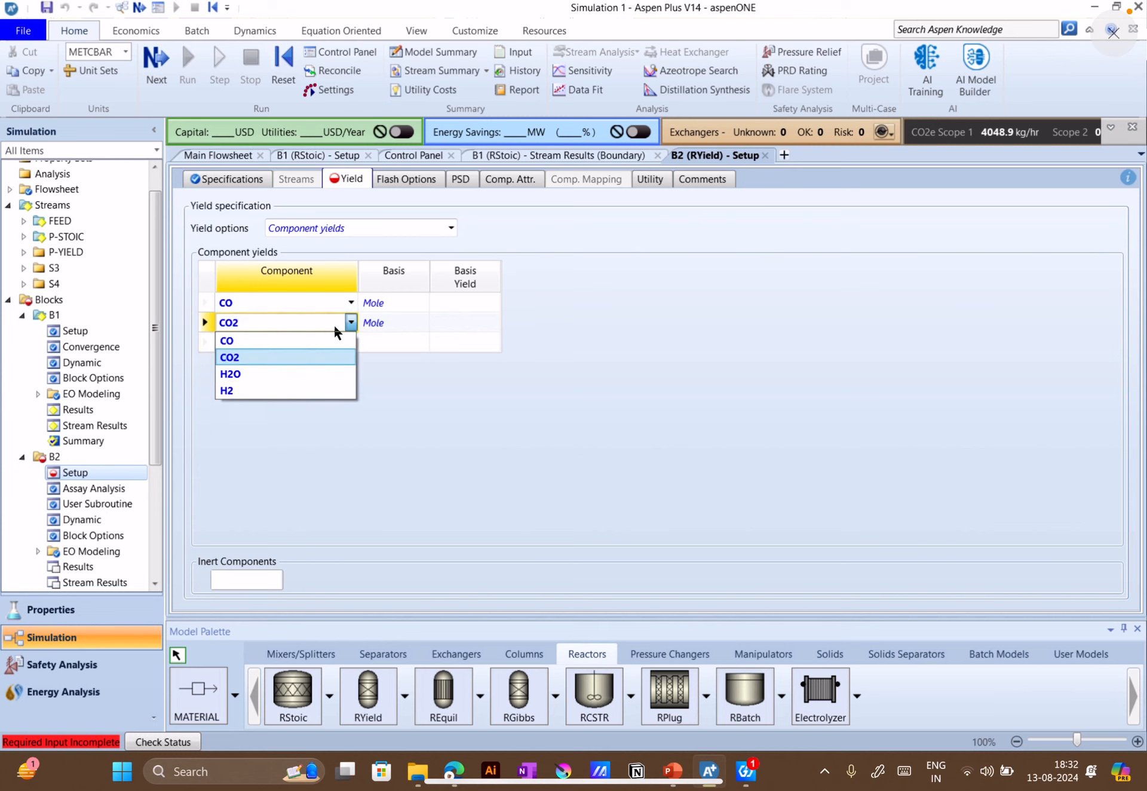
pyautogui.click(264, 322)
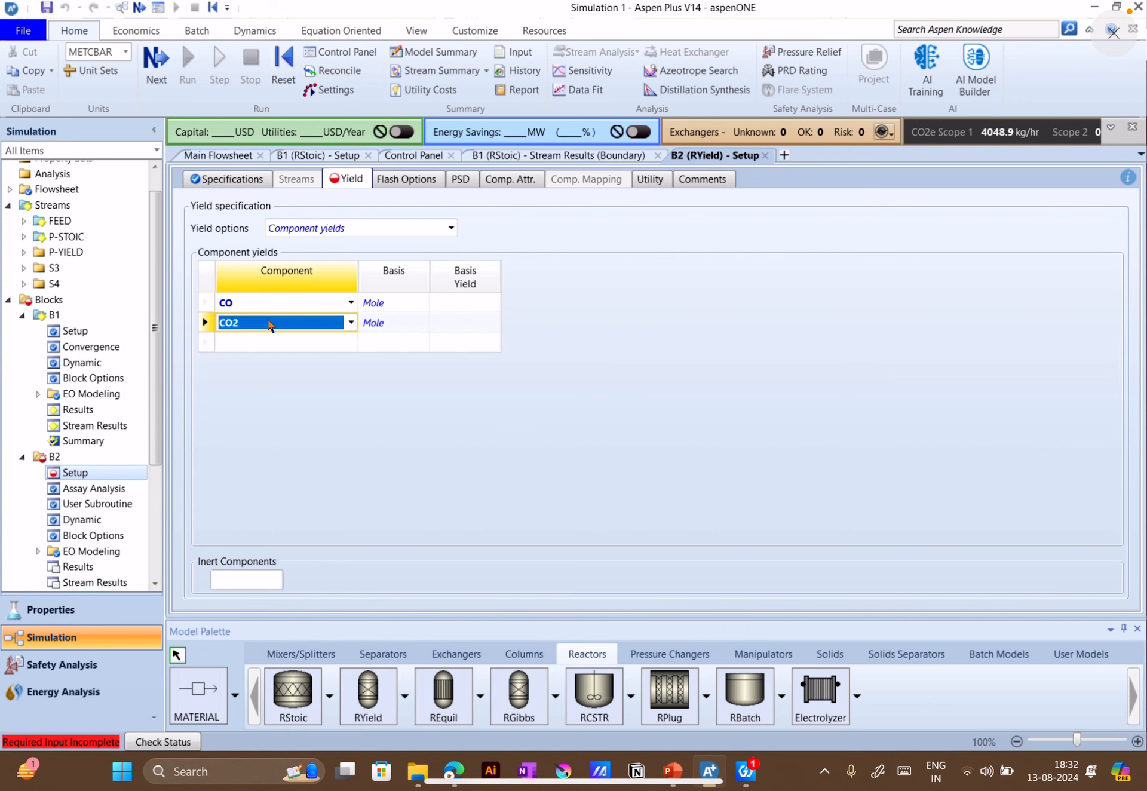
pyautogui.click(354, 324)
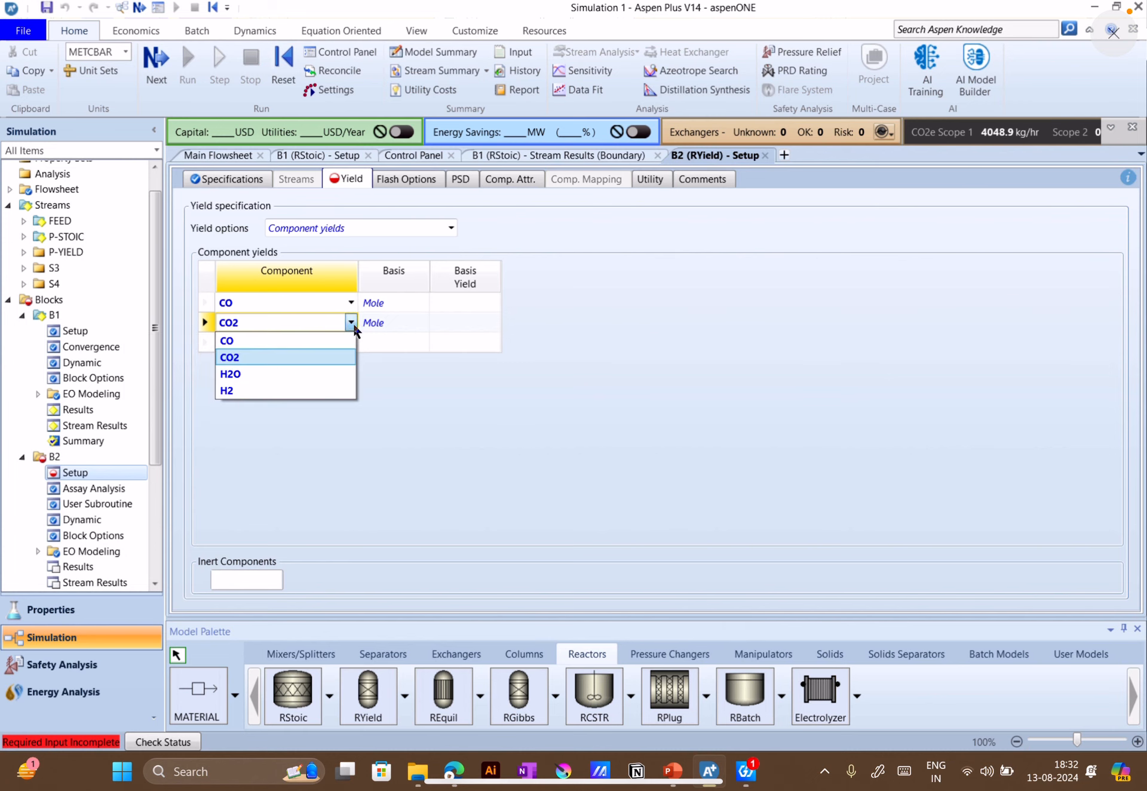
pyautogui.click(292, 354)
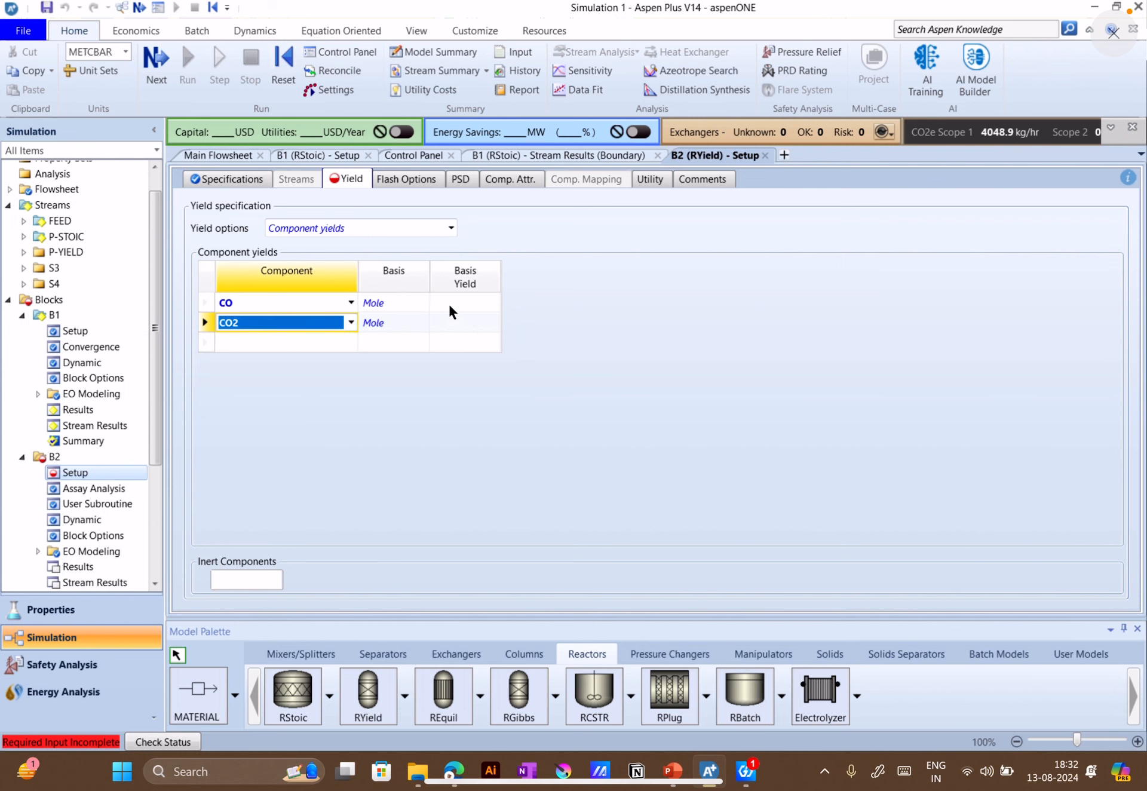
# Review B1's reaction setup and expand the component mole fractions in its stream results
pyautogui.click(301, 153)
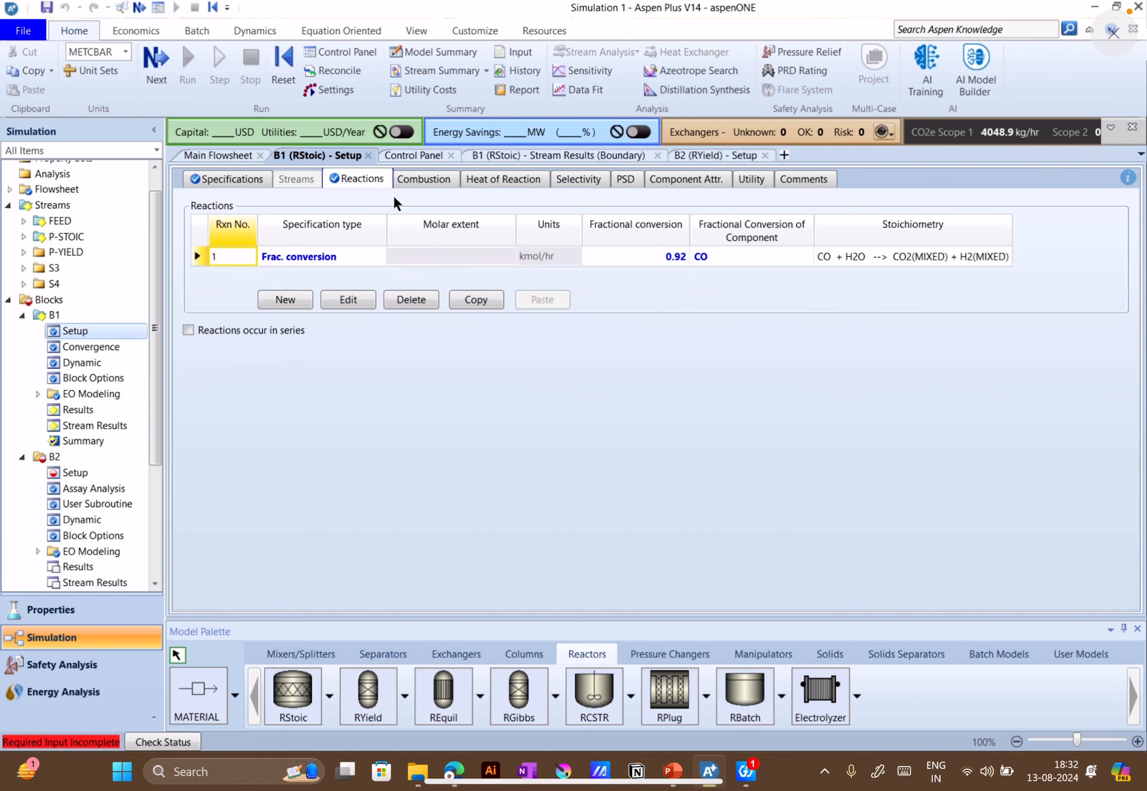
pyautogui.click(598, 157)
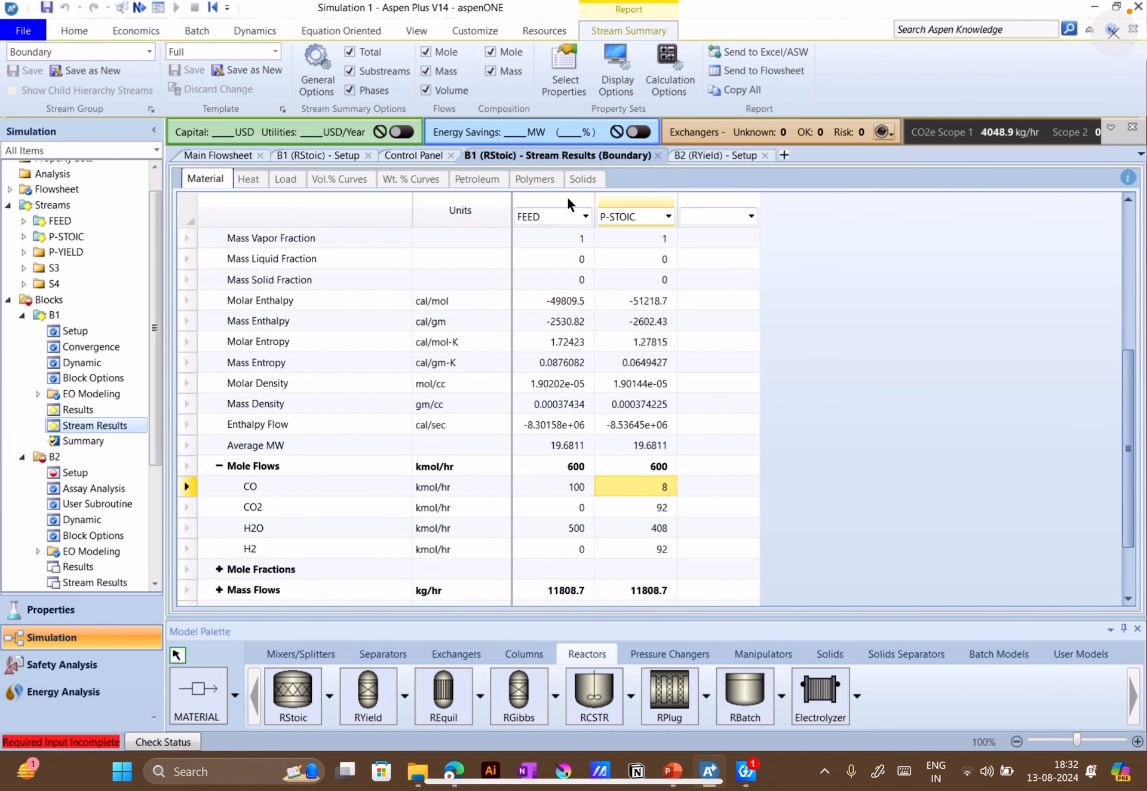
pyautogui.click(225, 489)
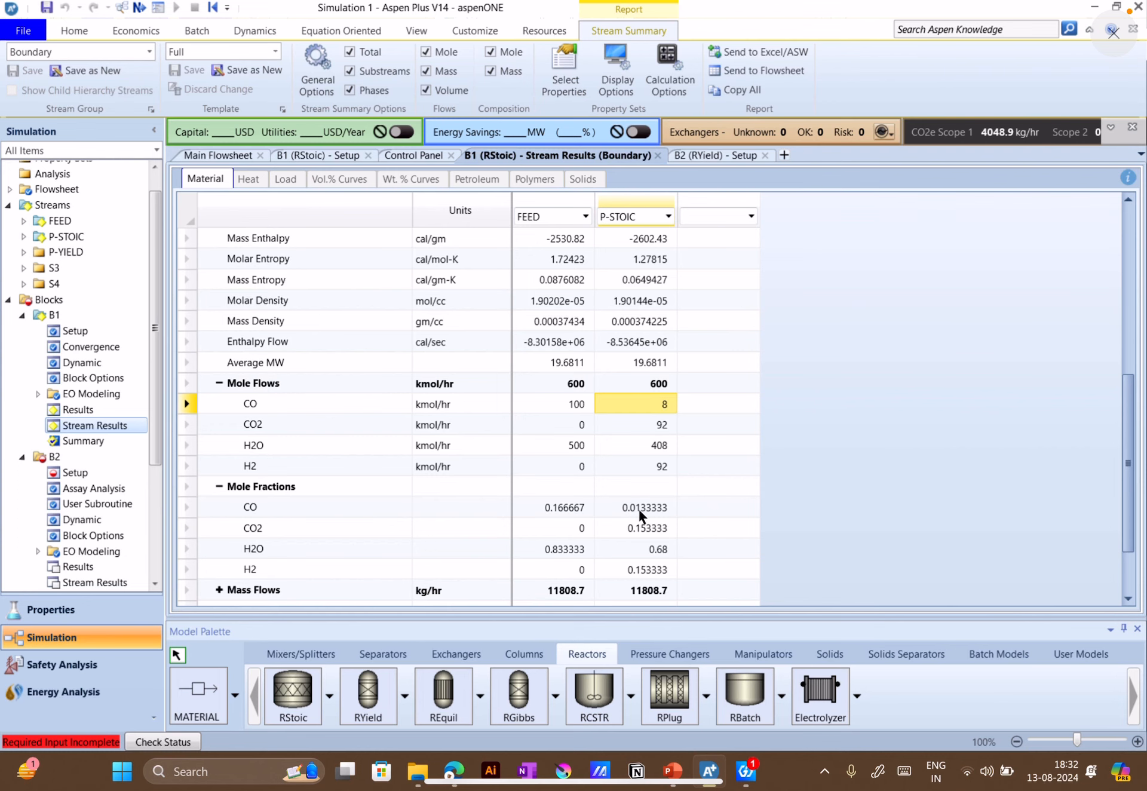
# Set the basis yield of CO to 0.133 in B2's yield specification
pyautogui.click(701, 154)
pyautogui.click(456, 303)
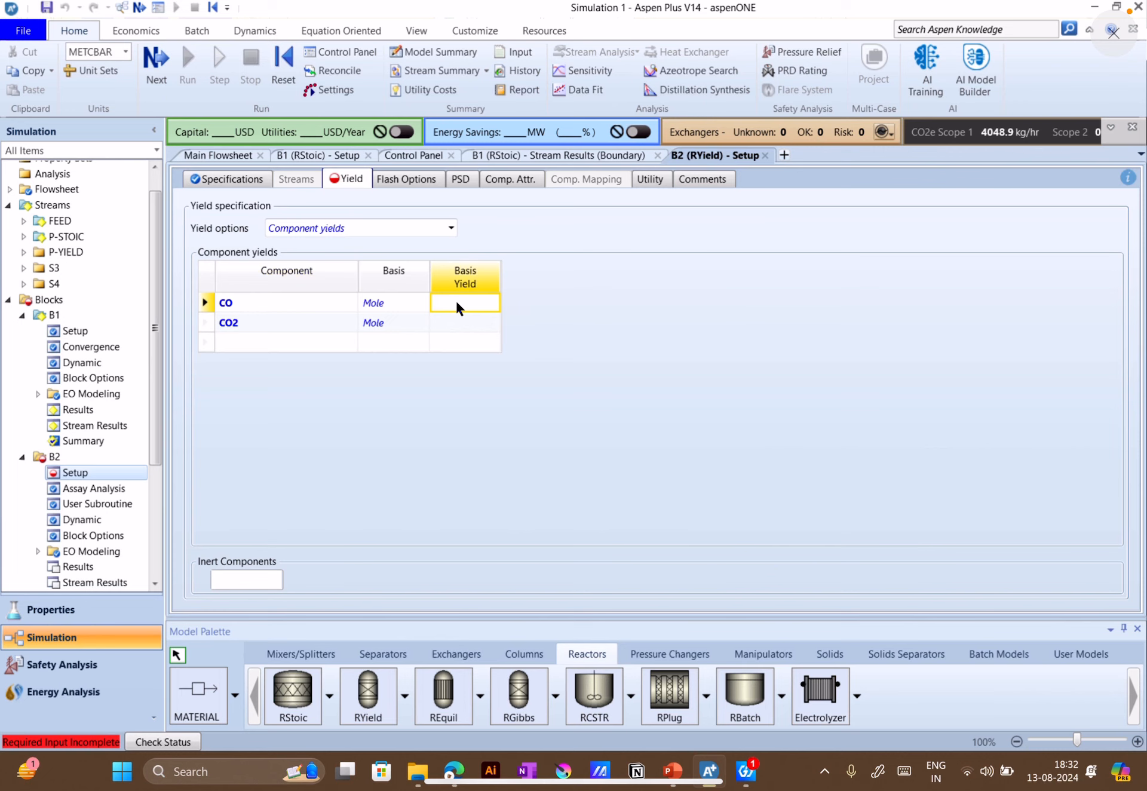
pyautogui.write('0.133')
pyautogui.click(669, 326)
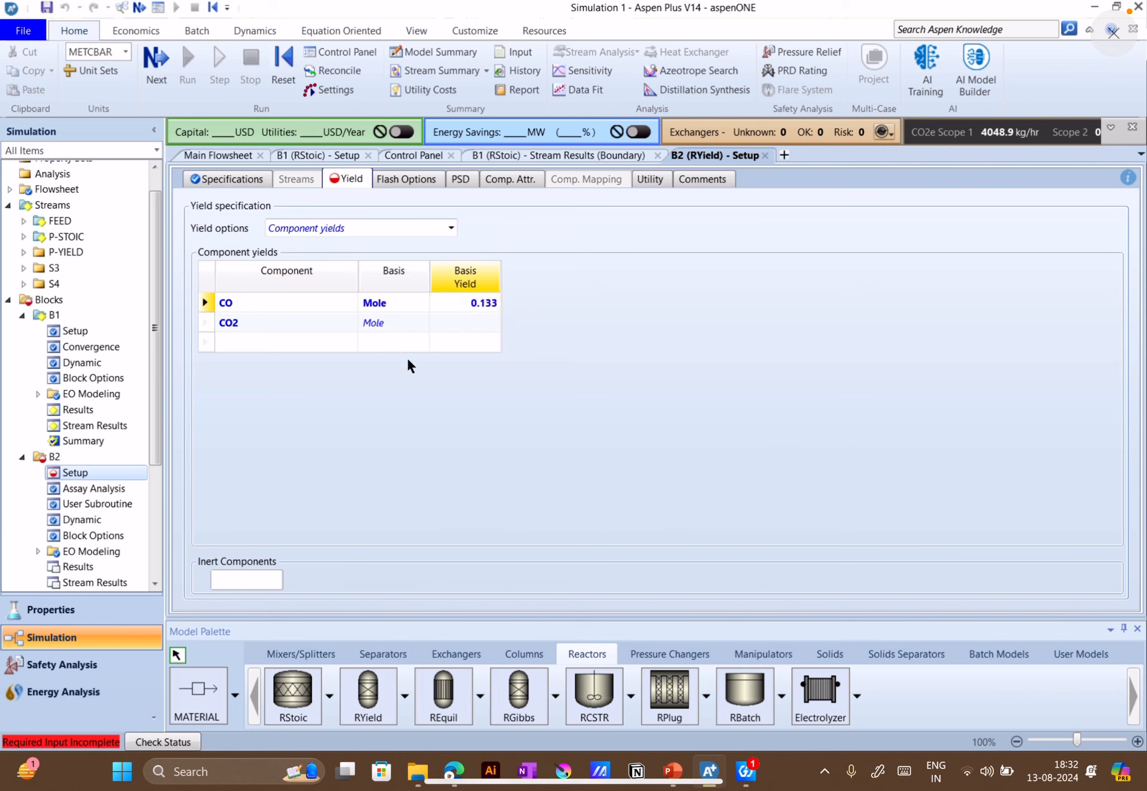
# Delete the CO2 row from B2's component yields and confirm the deletion
pyautogui.click(287, 317)
pyautogui.rightClick(205, 323)
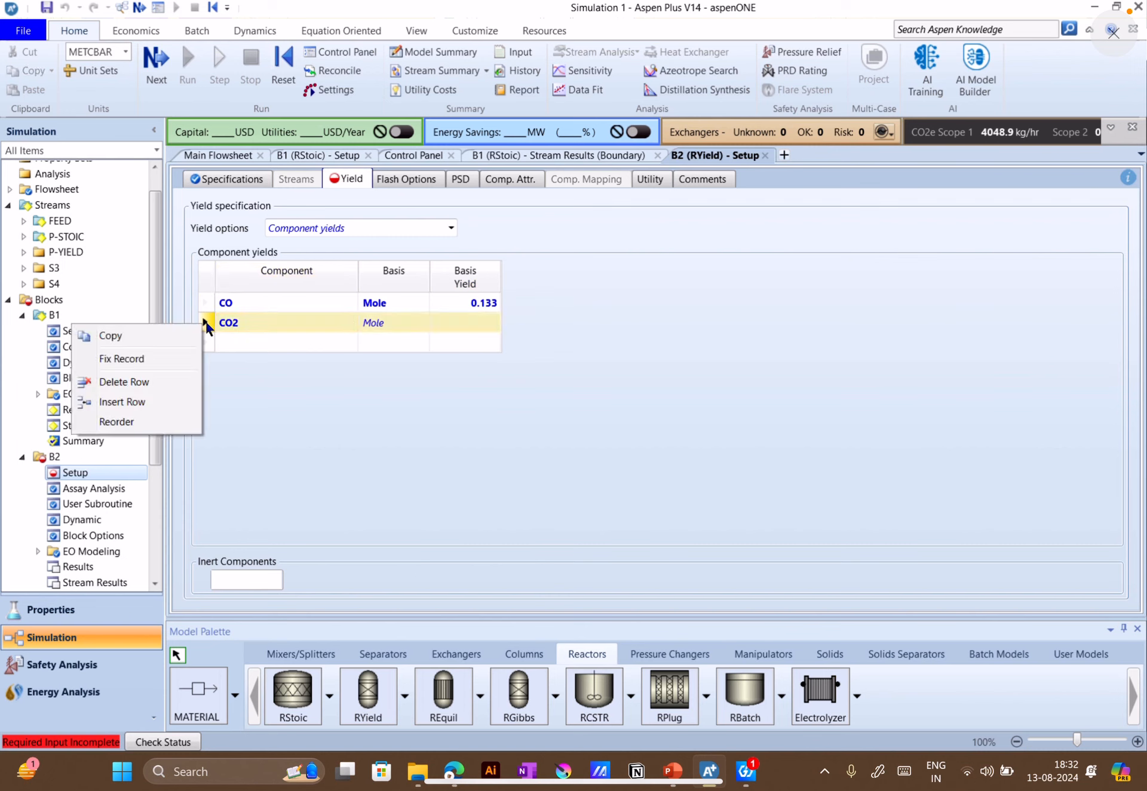
pyautogui.click(155, 380)
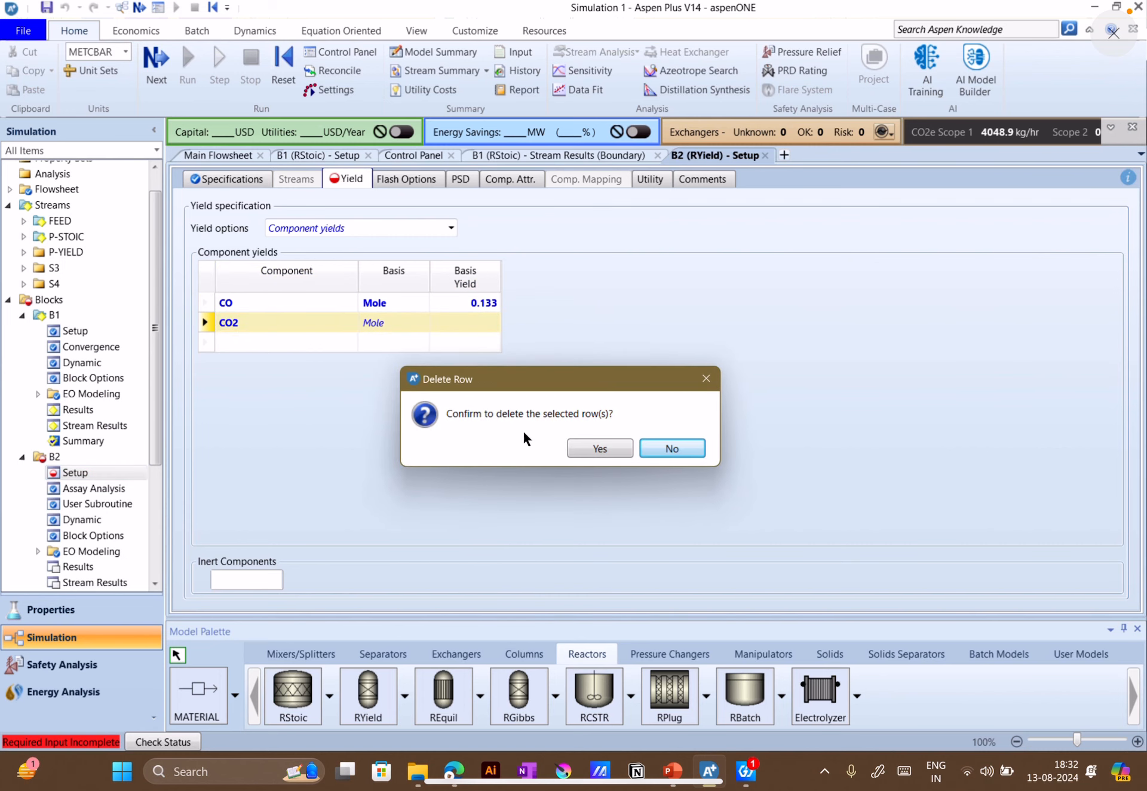
pyautogui.click(600, 448)
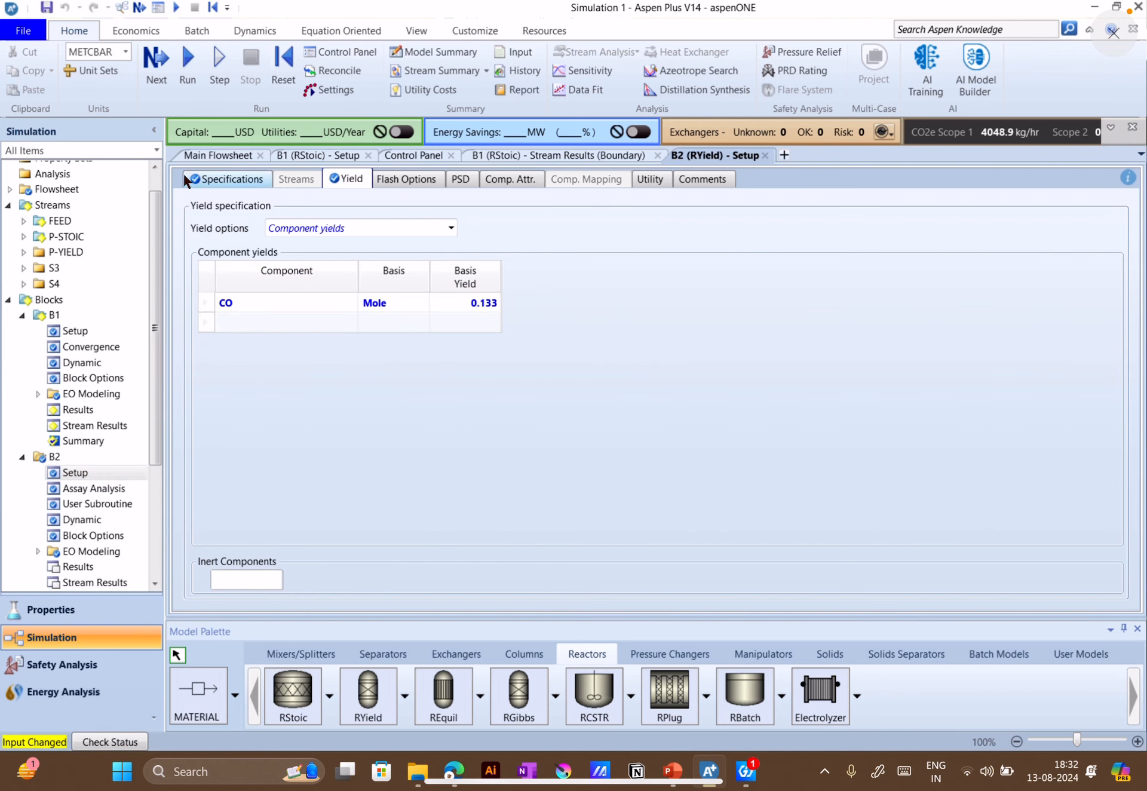
# Return to the main flowsheet and run the simulation
pyautogui.click(198, 154)
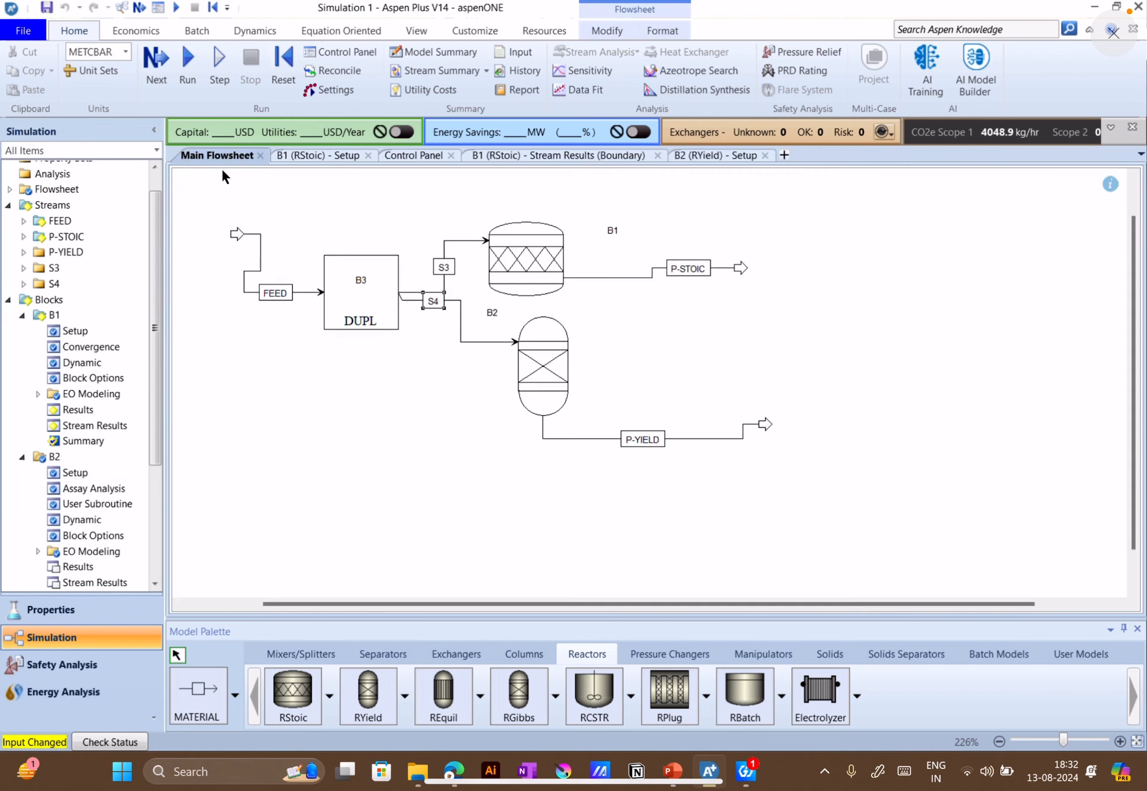
pyautogui.click(189, 62)
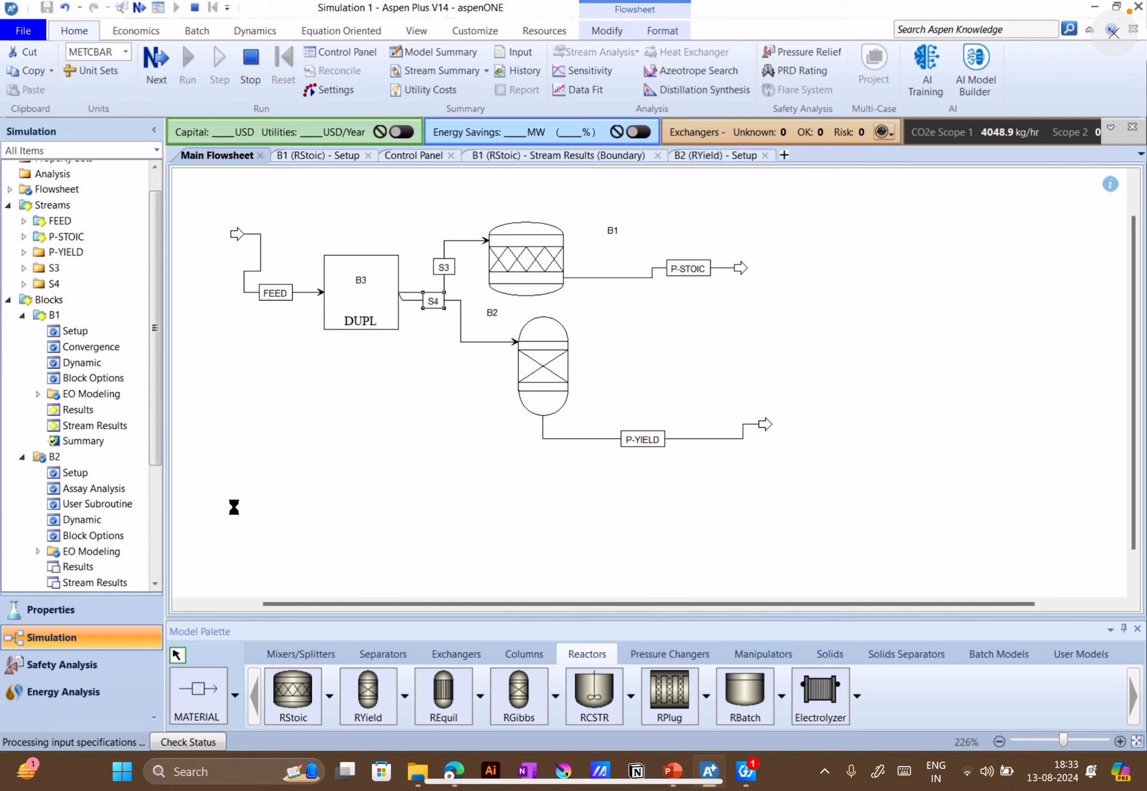
pyautogui.scroll(-4, 102, 439)
pyautogui.scroll(2, 104, 440)
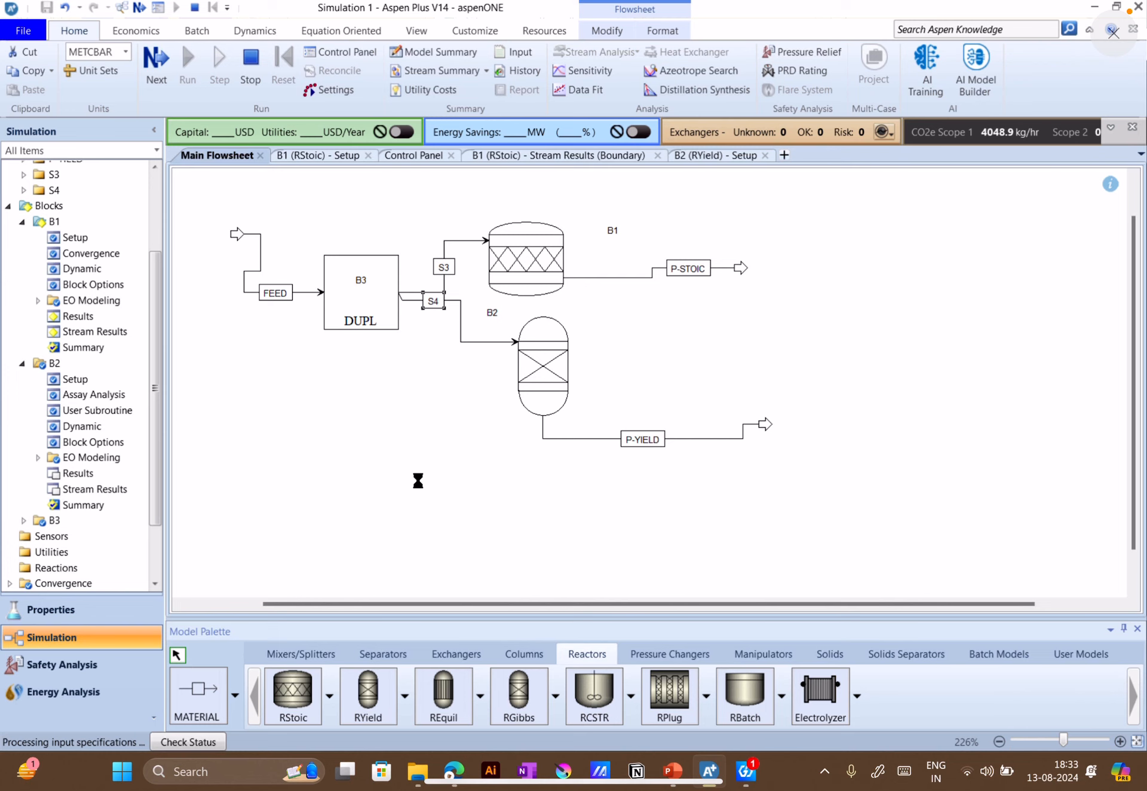
pyautogui.press('fn+f')
pyautogui.press('fn+f')
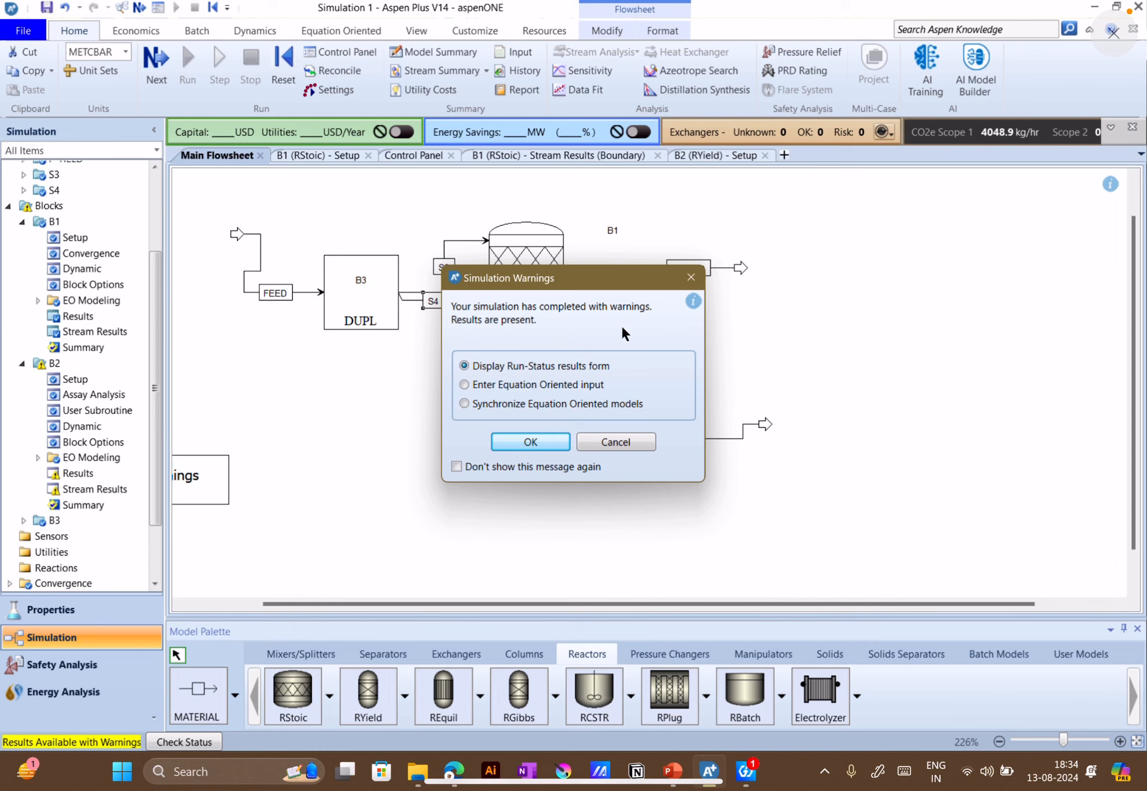
# Display the run-status results form, read B2's warning messages and open its stream results
pyautogui.click(556, 447)
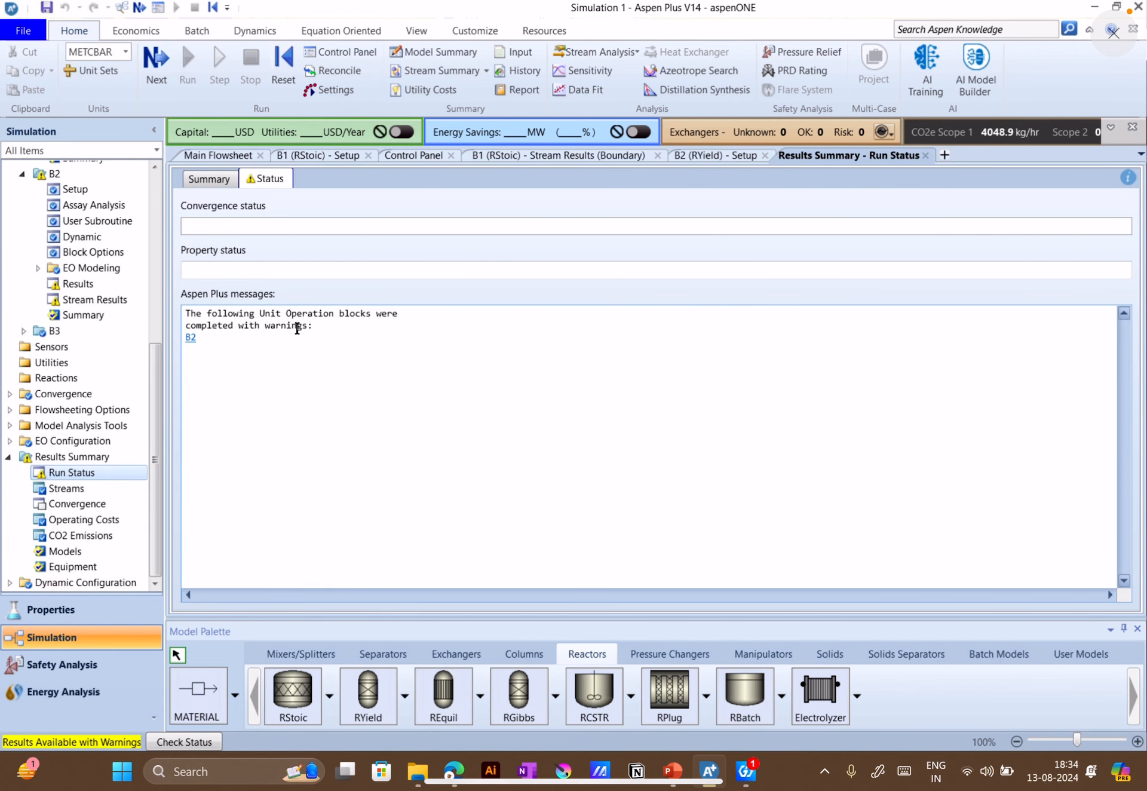
pyautogui.click(192, 339)
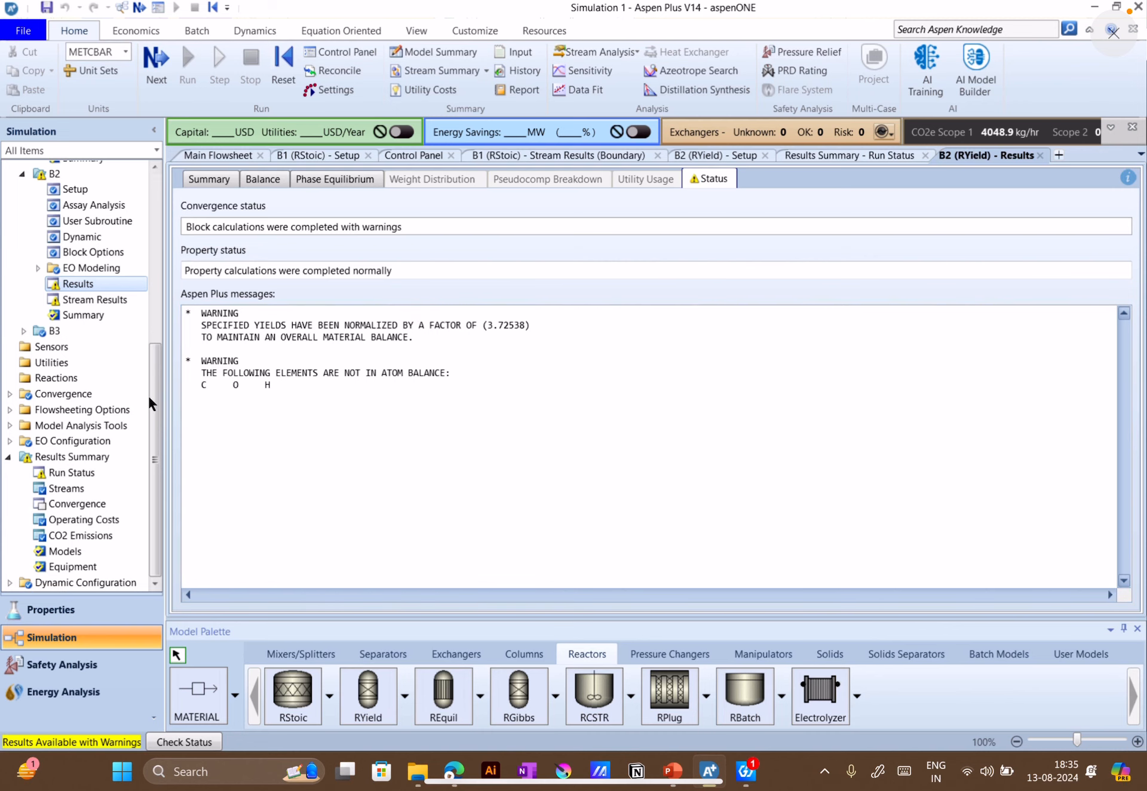
pyautogui.click(112, 297)
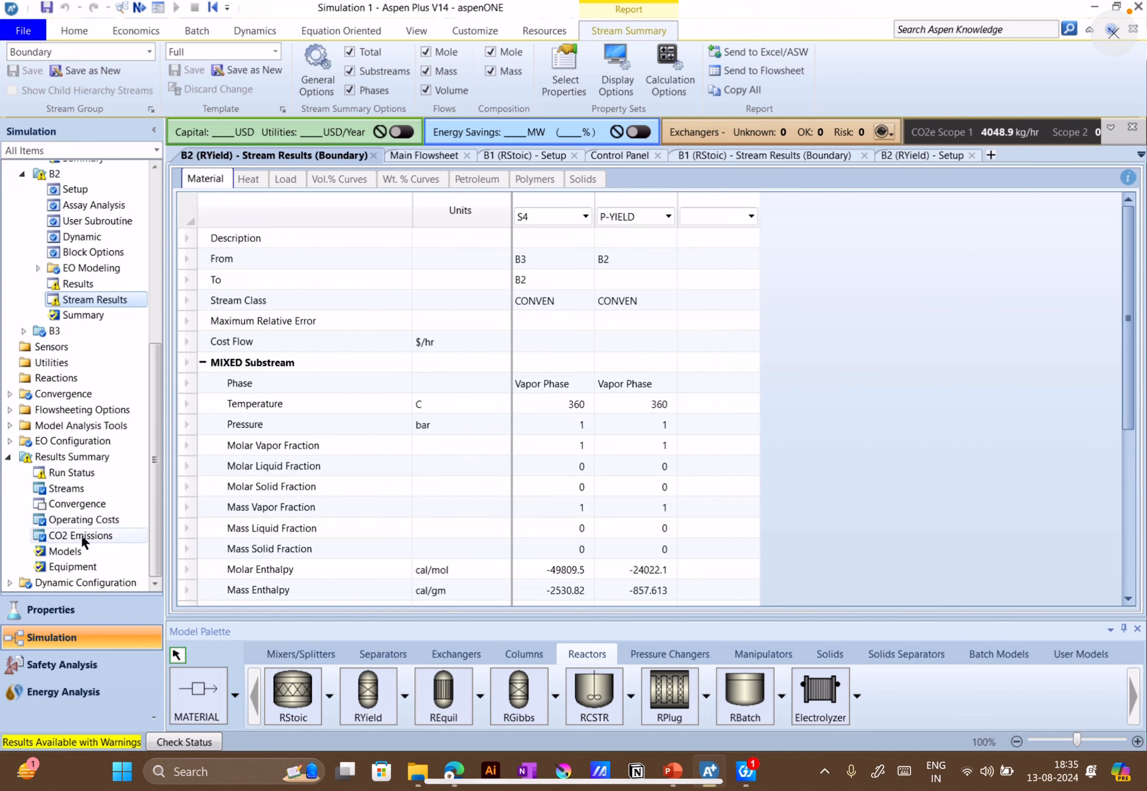
# Open the results summary for all streams and expand the component mole flows
pyautogui.click(73, 489)
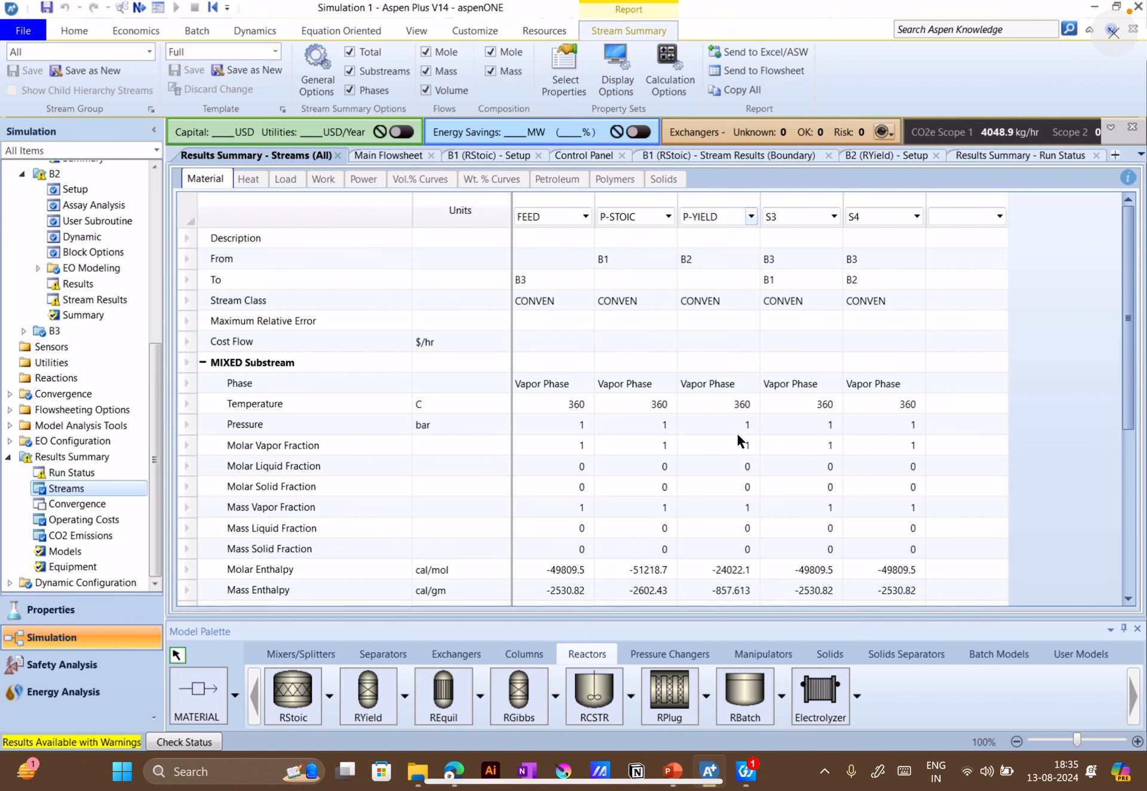
pyautogui.scroll(-1, 729, 430)
pyautogui.scroll(-4, 727, 429)
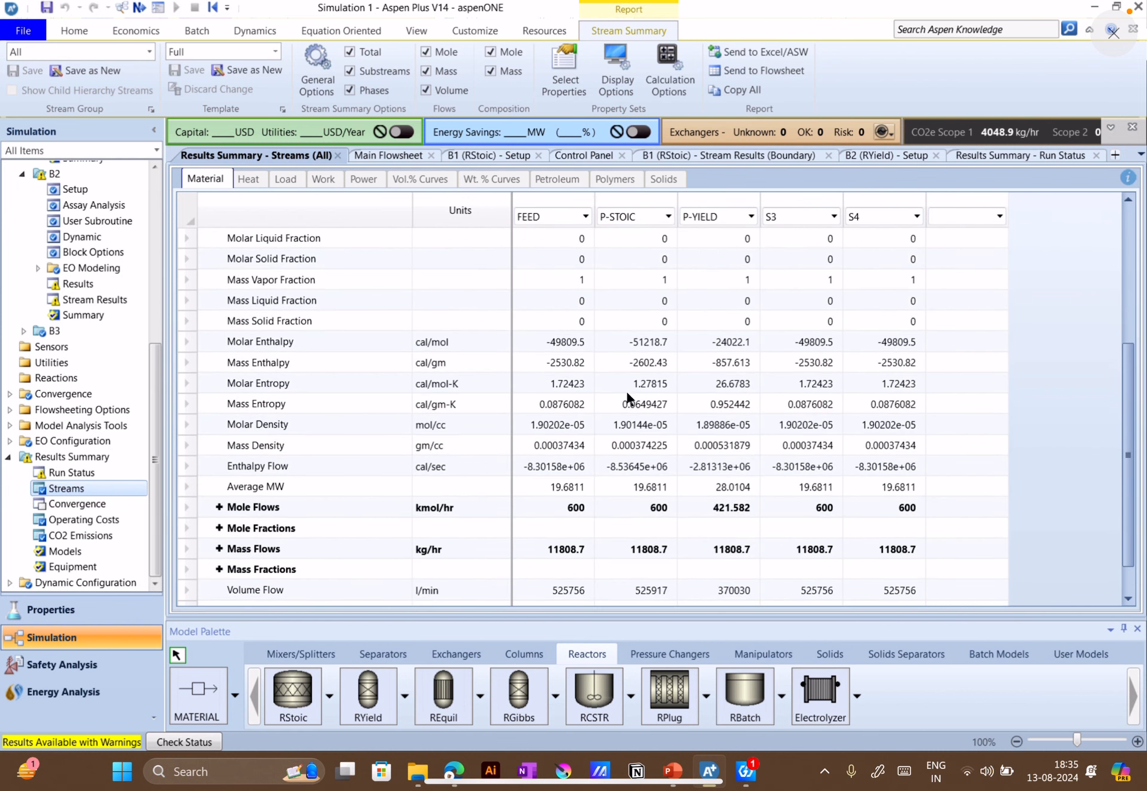
pyautogui.scroll(-1, 292, 529)
pyautogui.click(218, 466)
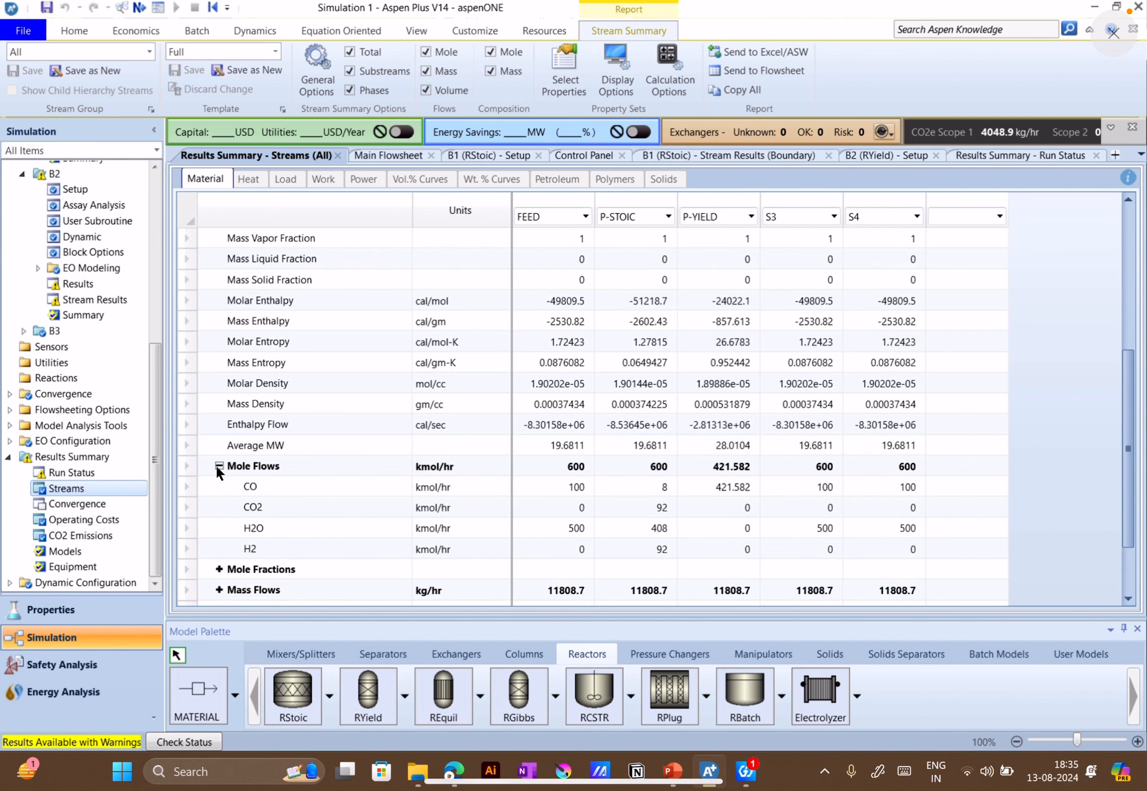
pyautogui.scroll(-1, 547, 505)
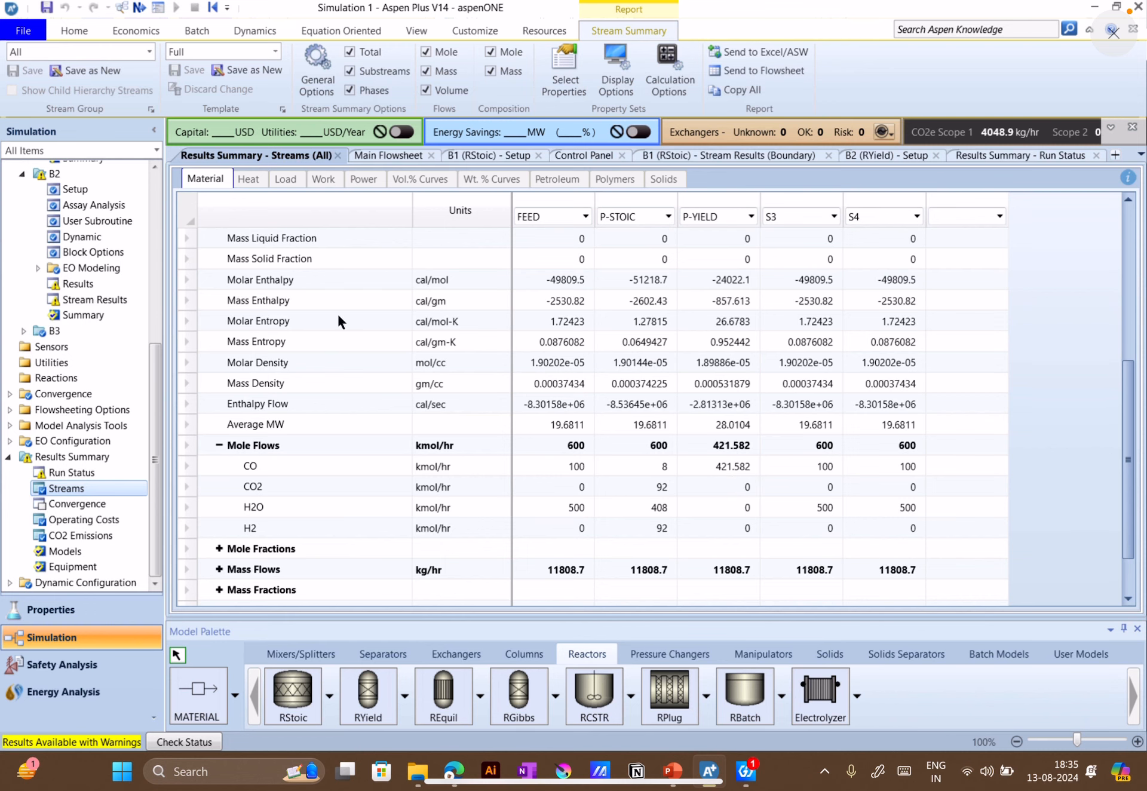
# Check the main flowsheet, then compare the CO mole flows of P-STOIC and P-YIELD in the all-streams results summary
pyautogui.click(390, 157)
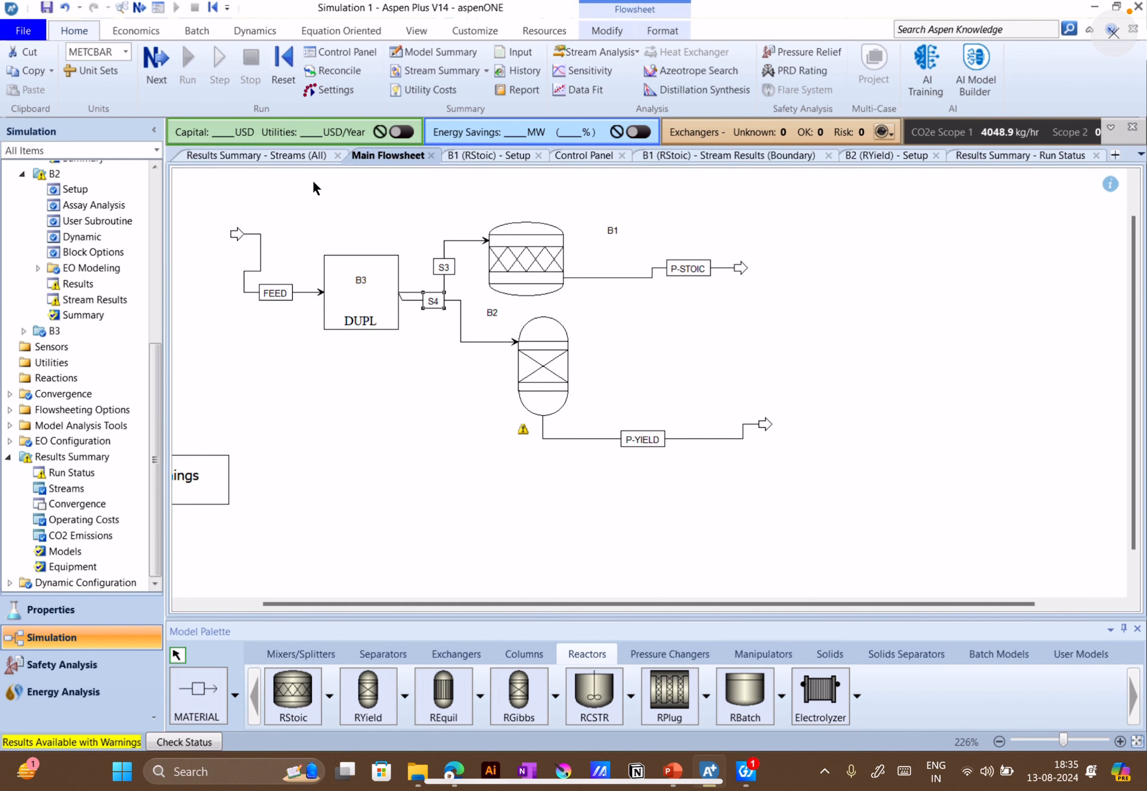
pyautogui.click(270, 154)
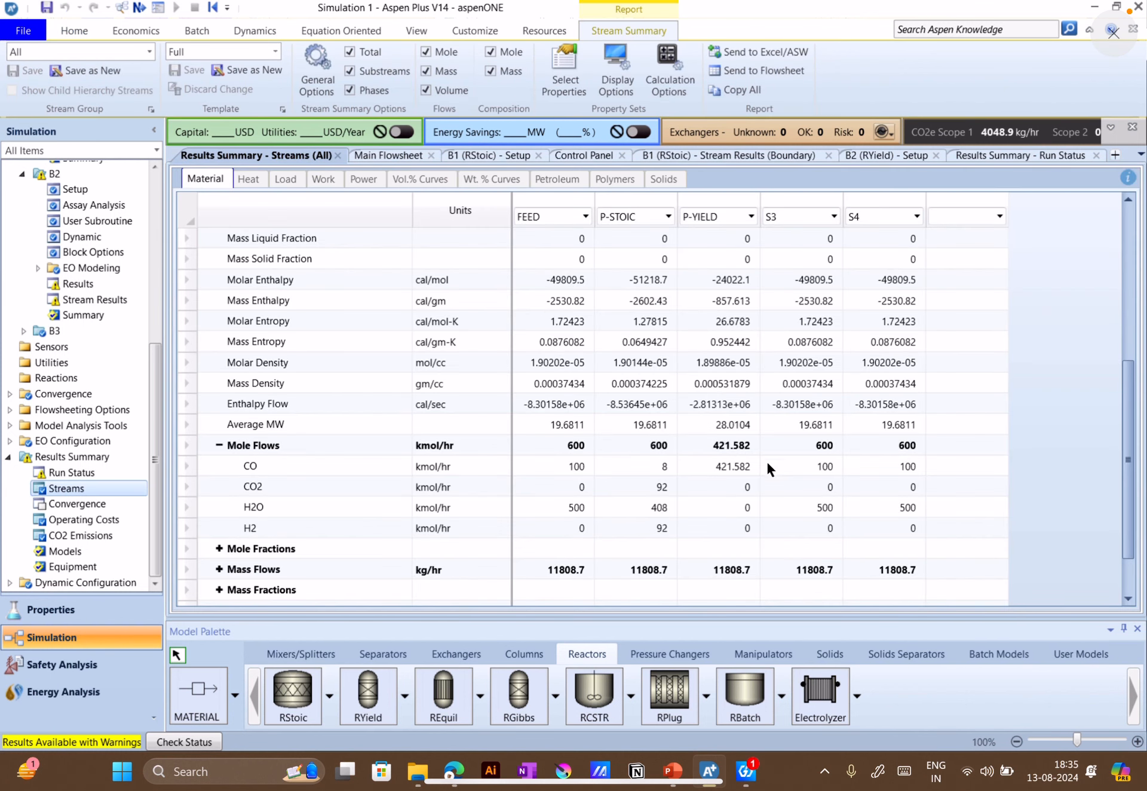
pyautogui.scroll(1, 760, 361)
pyautogui.scroll(-4, 768, 429)
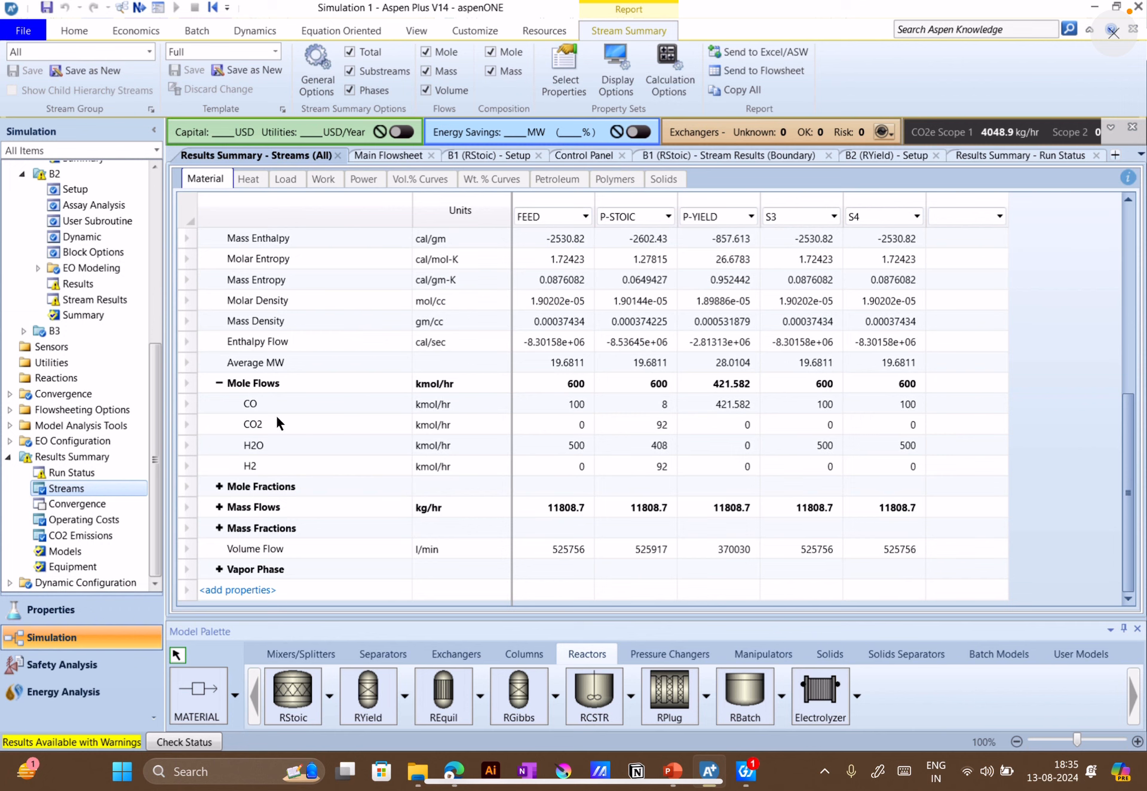
pyautogui.click(650, 402)
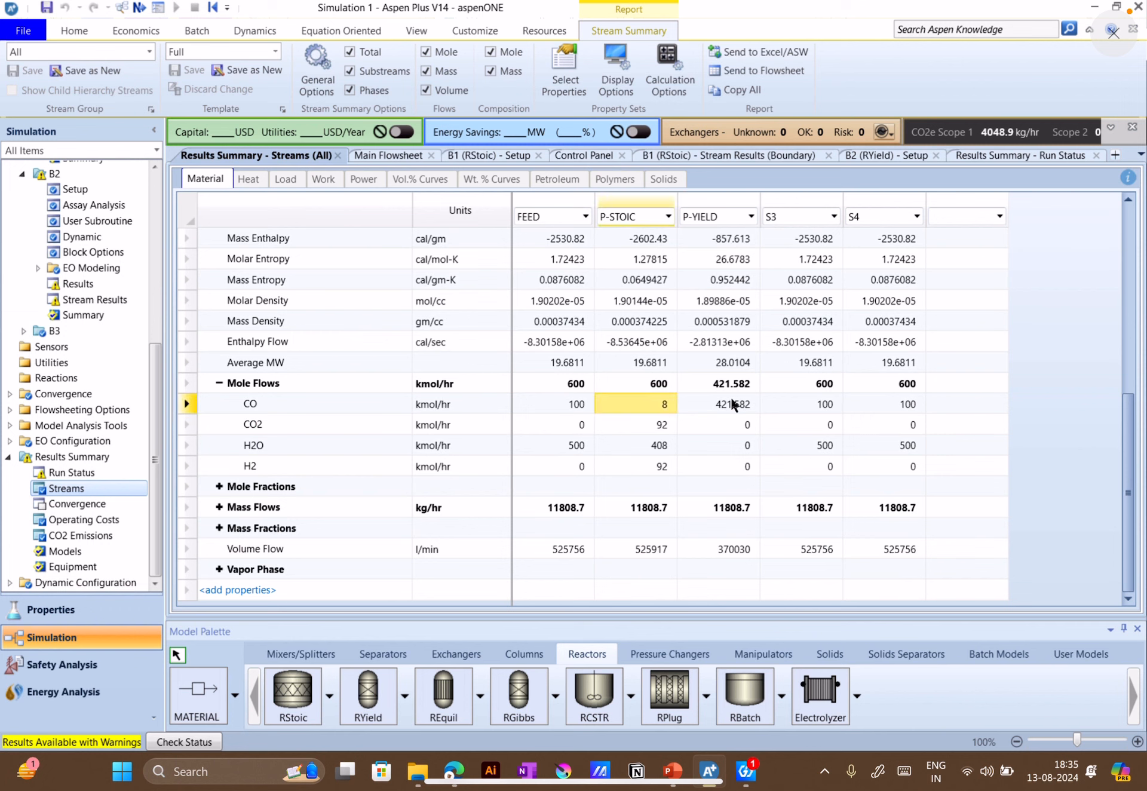
pyautogui.click(735, 404)
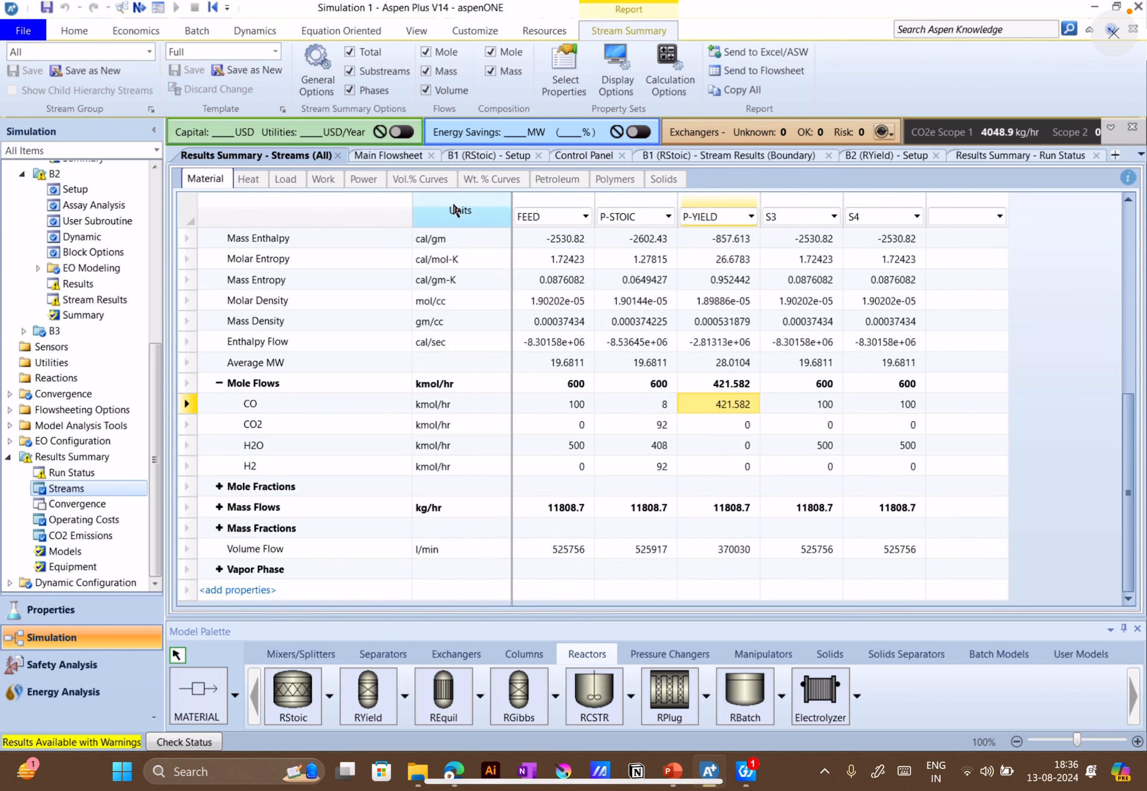
# Add CO2, H2O and H2 to the component yields table of the B2 RYield reactor
pyautogui.scroll(1, 807, 384)
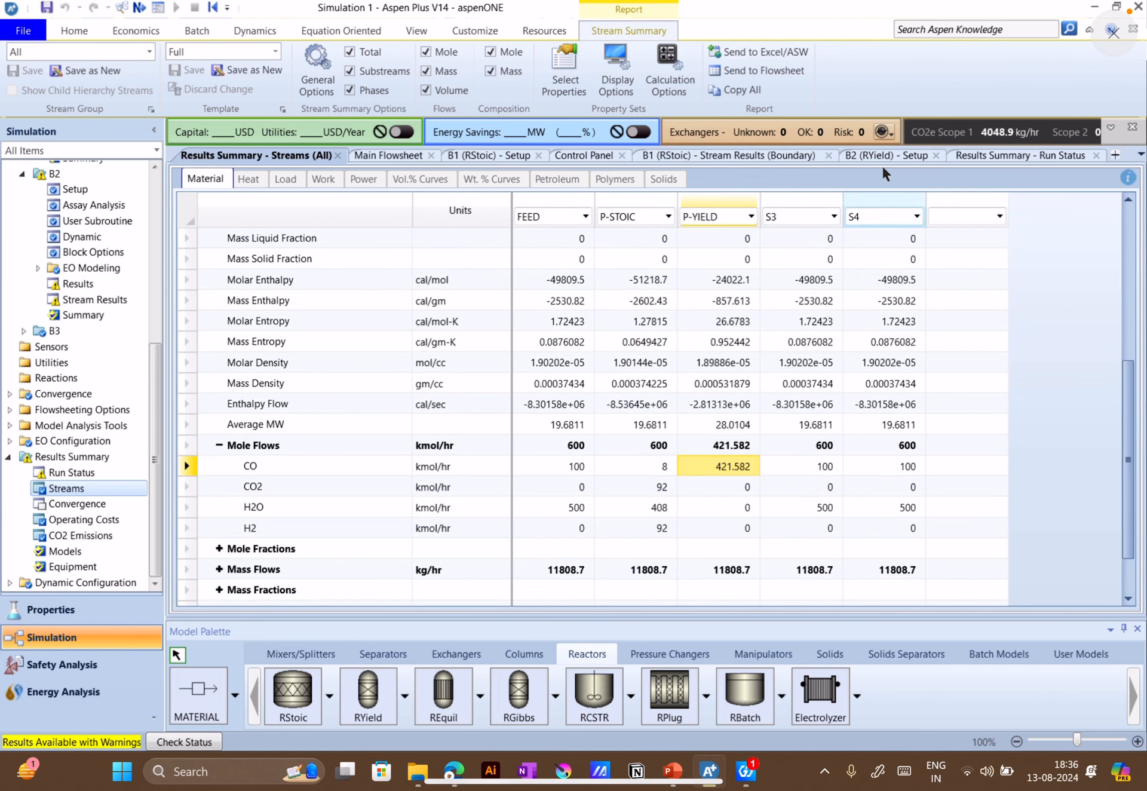
pyautogui.click(894, 153)
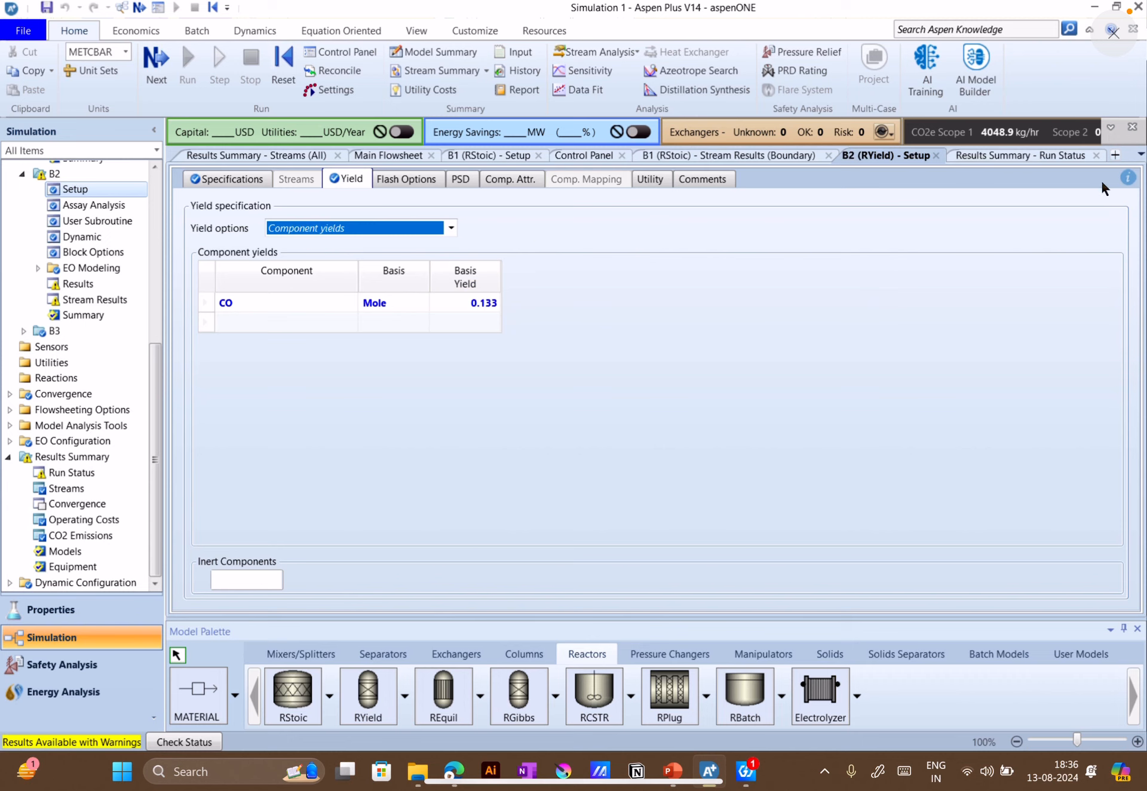
pyautogui.click(363, 322)
pyautogui.click(351, 322)
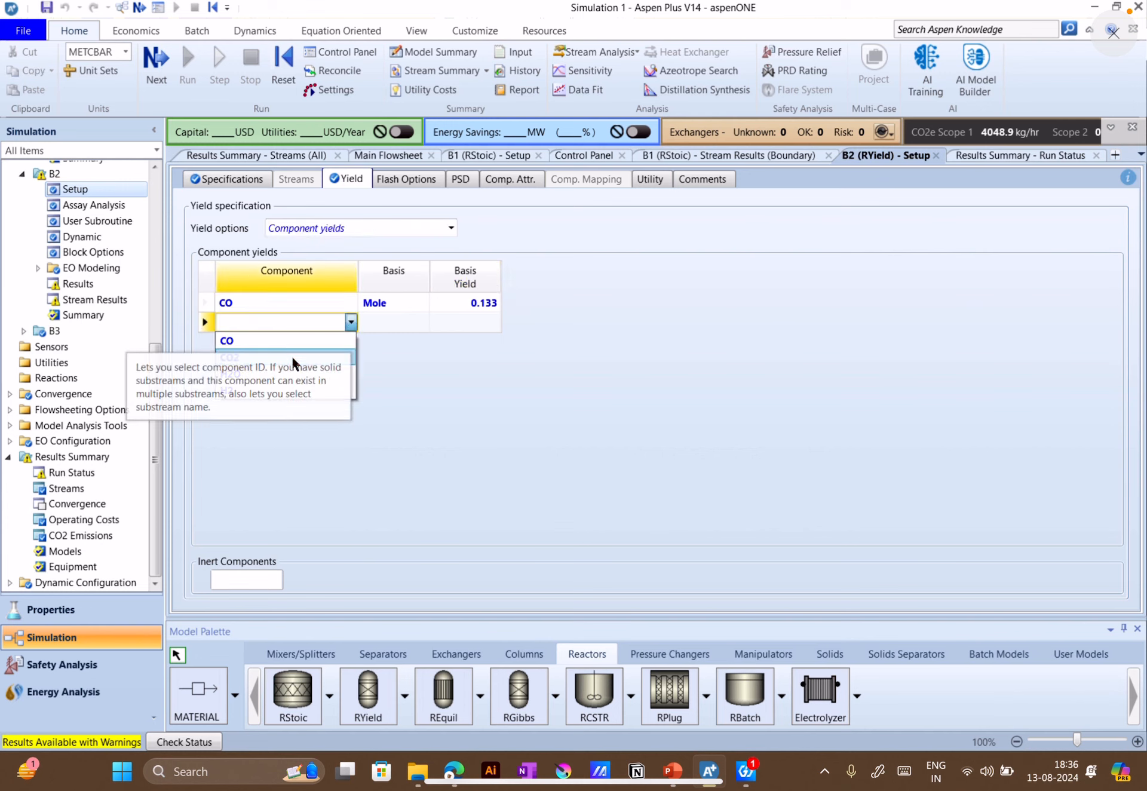
pyautogui.click(292, 354)
pyautogui.click(350, 343)
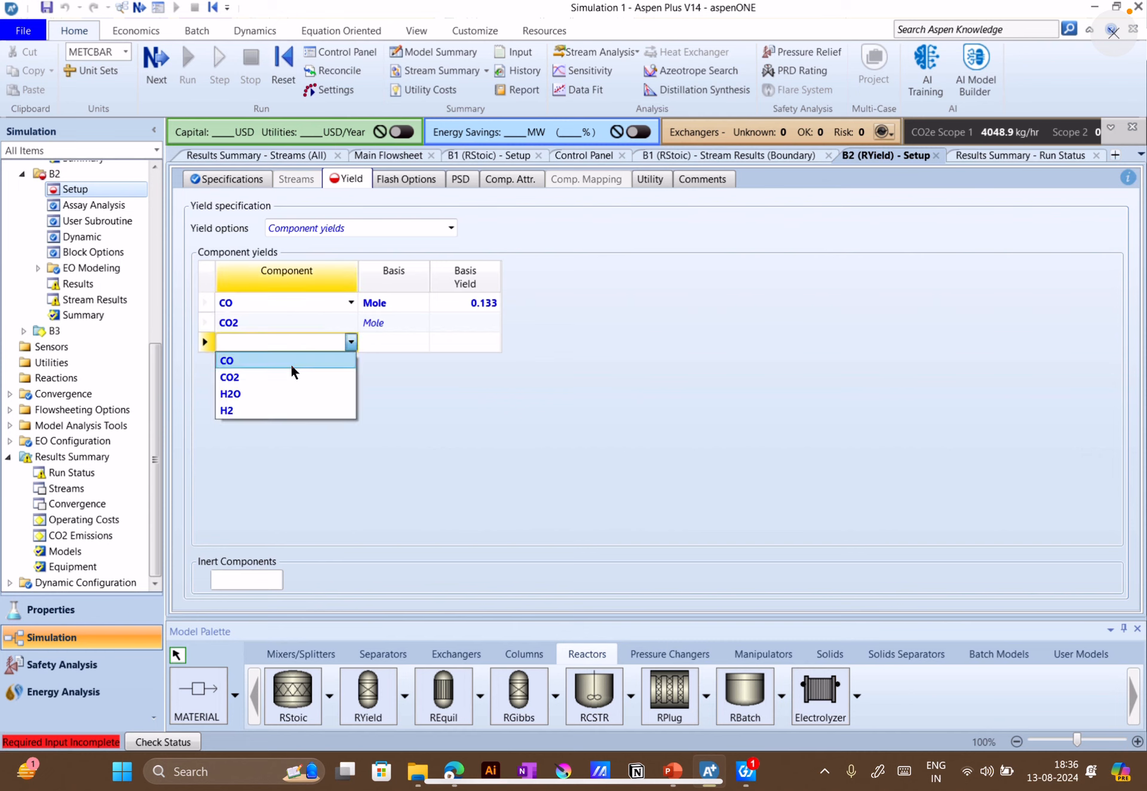
pyautogui.click(249, 389)
pyautogui.click(352, 362)
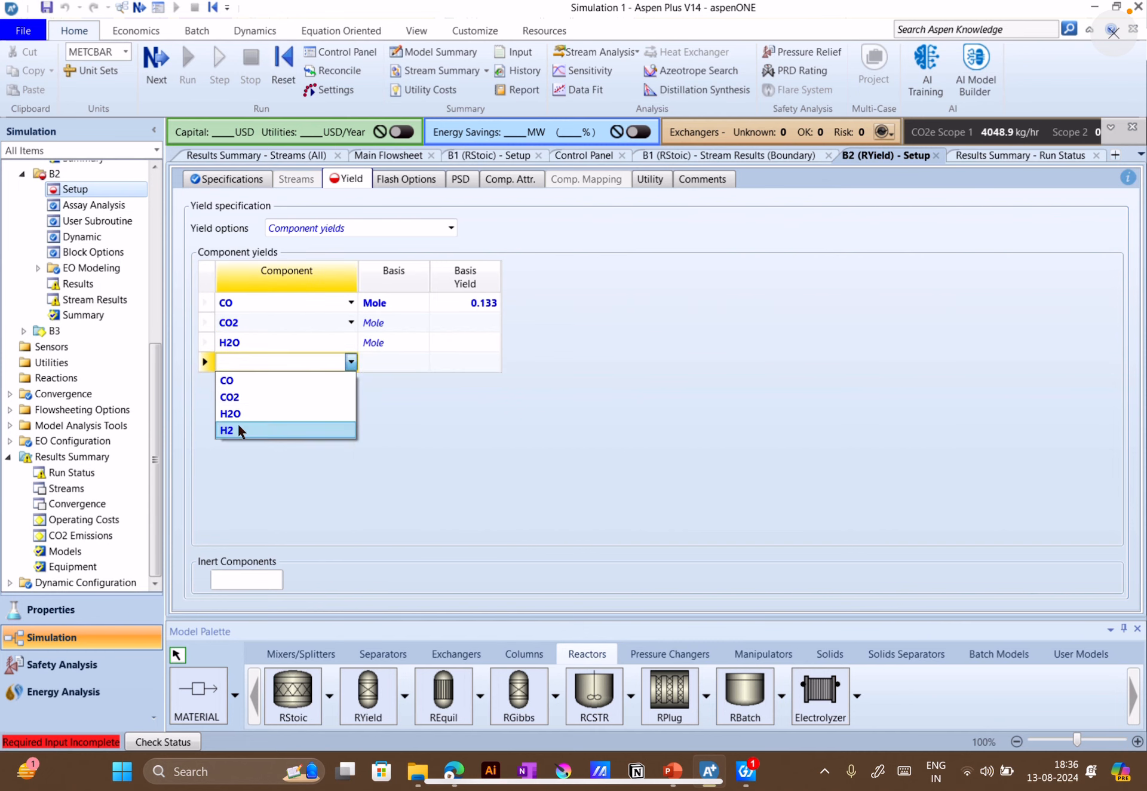
pyautogui.click(238, 424)
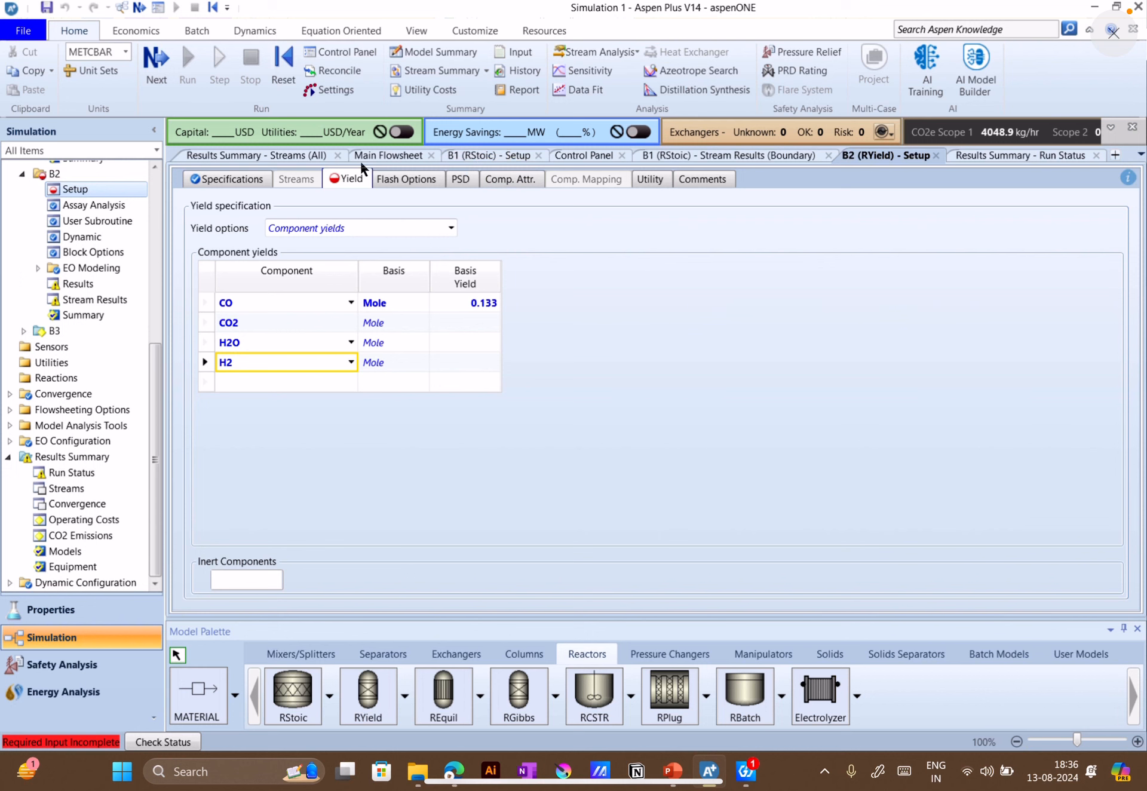
# Expand the component mole fractions in the all-streams results summary and read the P-STOIC values
pyautogui.click(281, 159)
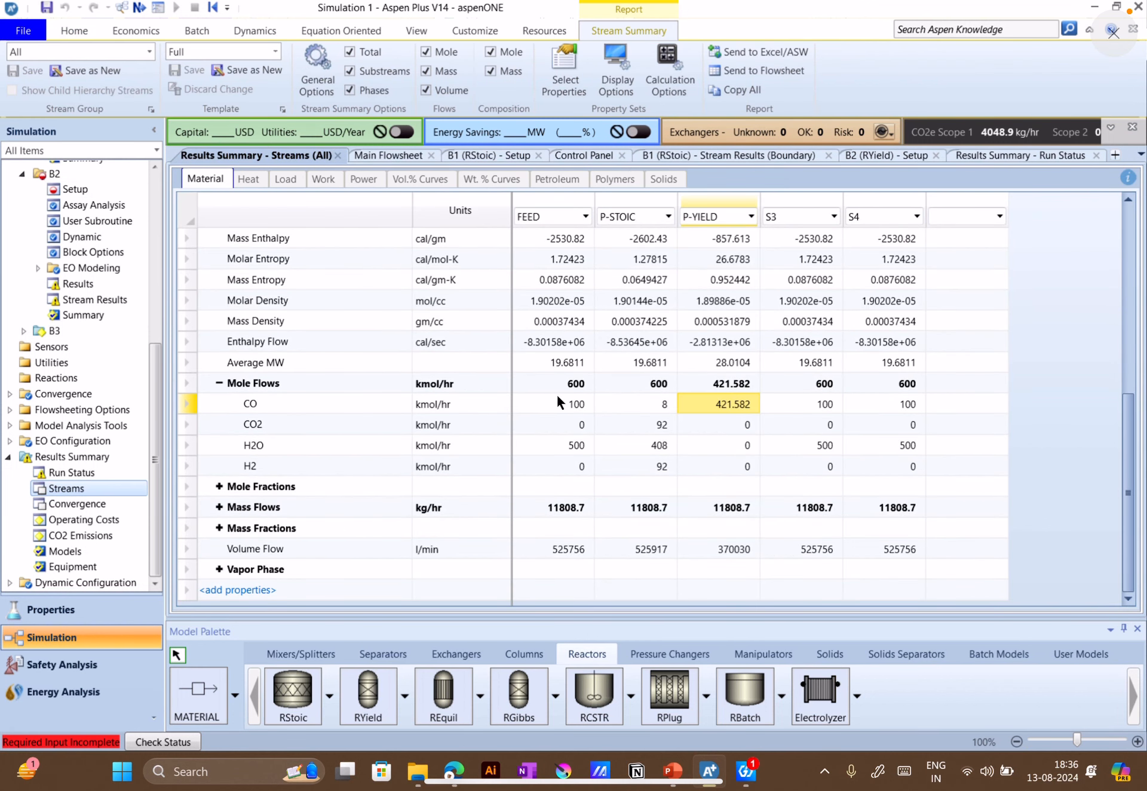
pyautogui.click(226, 487)
pyautogui.click(219, 487)
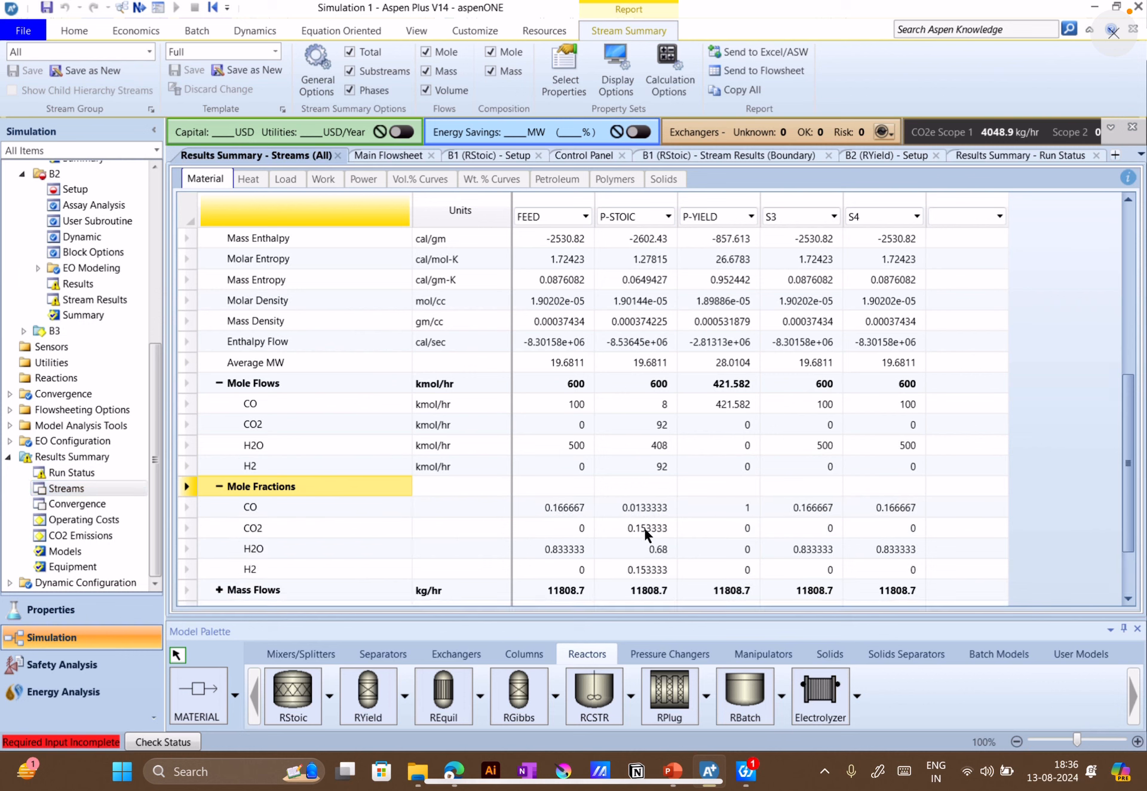
# Set B2's mole-basis yields to 0.153 for CO2, 0.68 for H2O and 0.153 for H2, using the P-STOIC mole fractions as reference
pyautogui.click(894, 150)
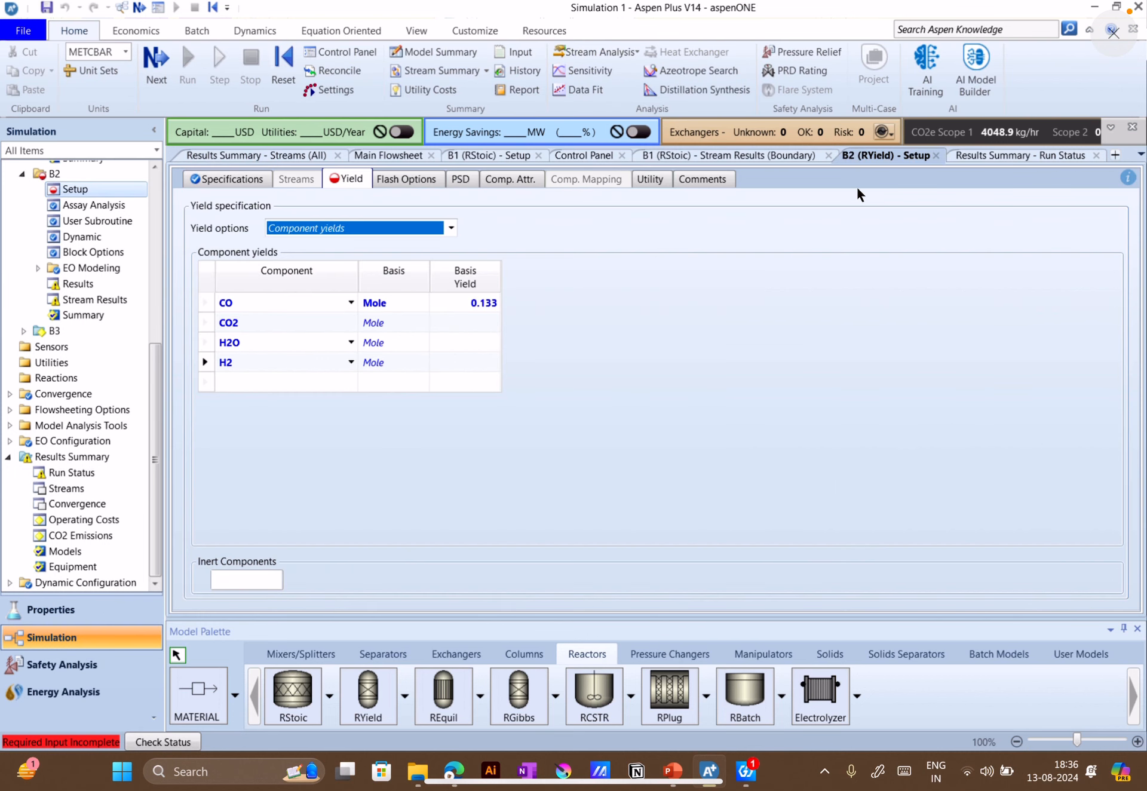
pyautogui.click(475, 331)
pyautogui.click(471, 321)
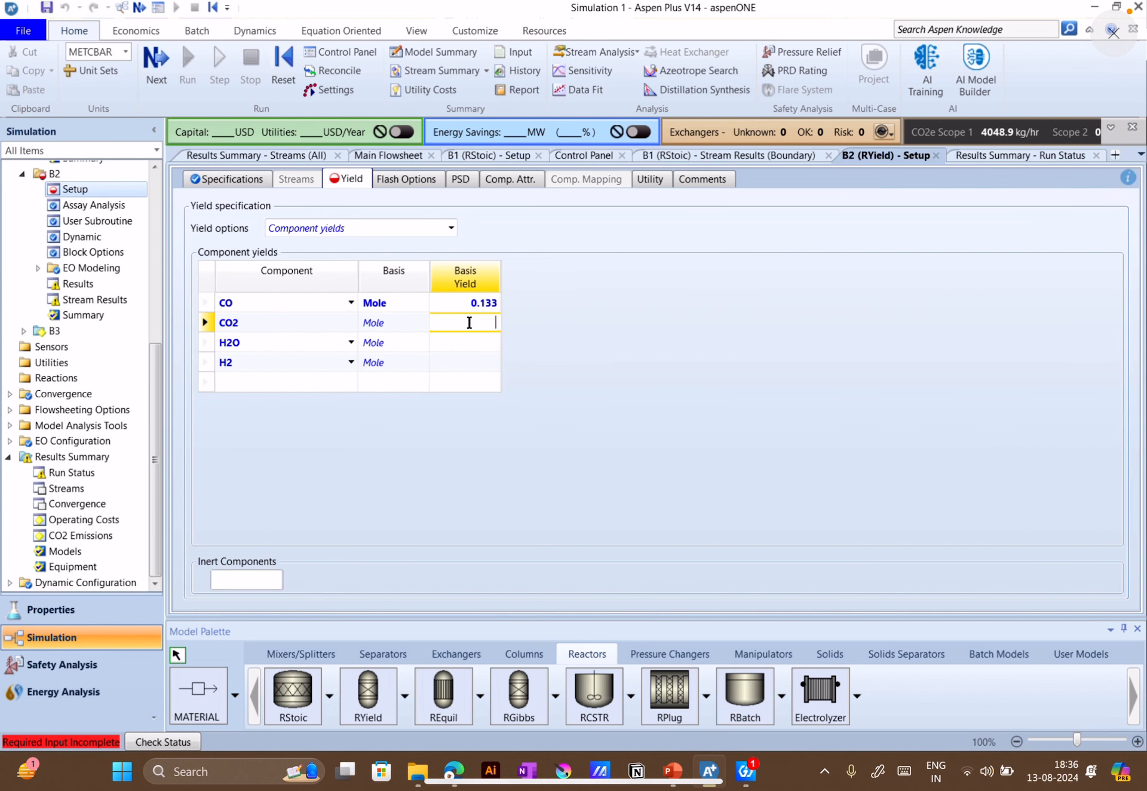
pyautogui.write('.153')
pyautogui.click(708, 410)
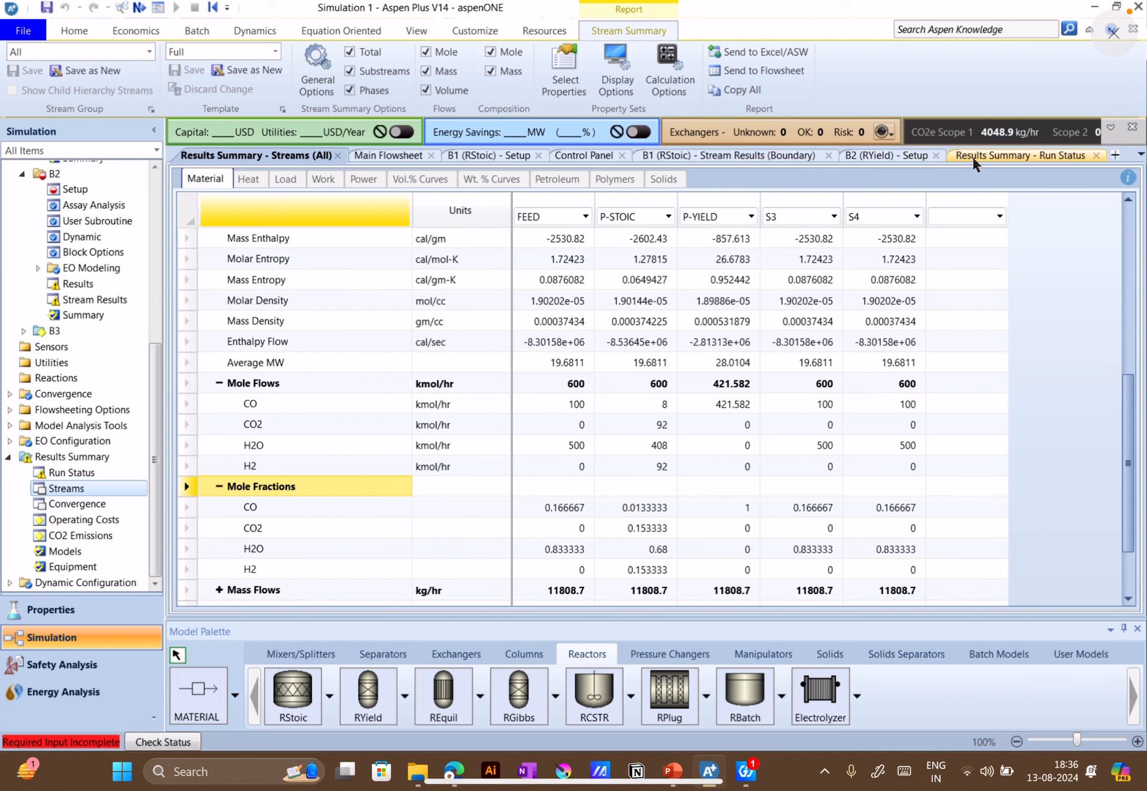
pyautogui.click(887, 158)
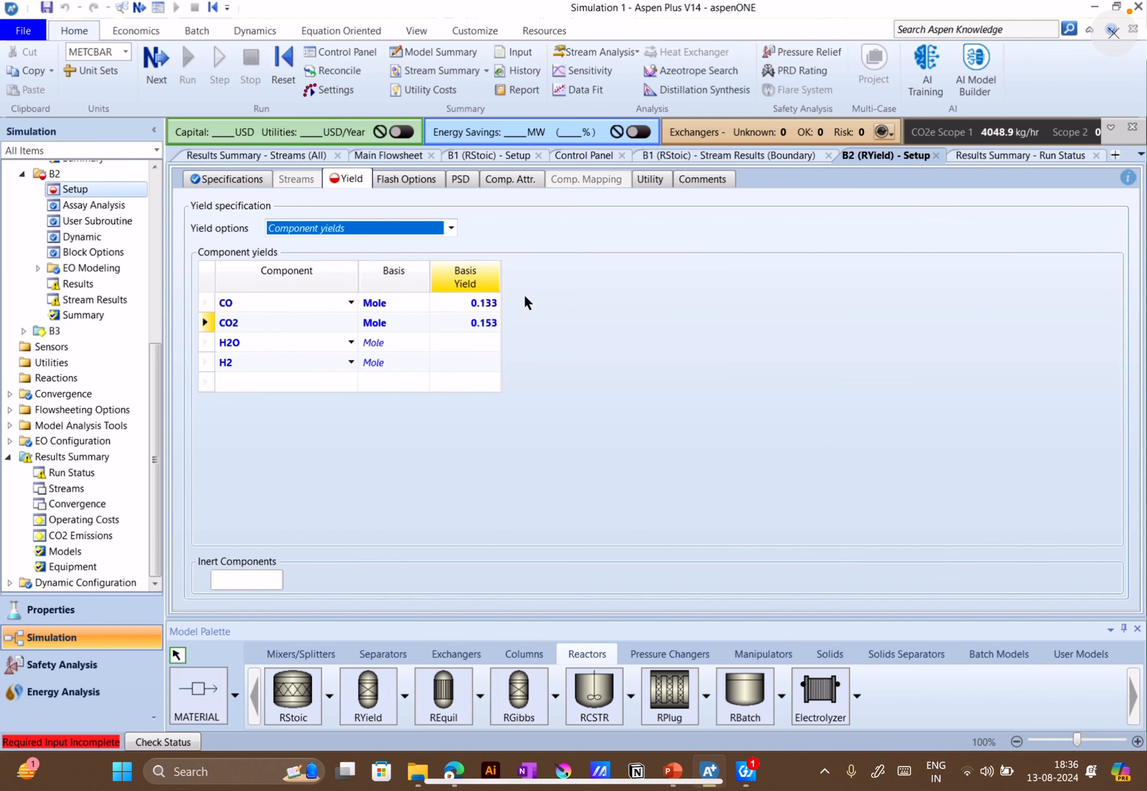
pyautogui.click(478, 343)
pyautogui.write('.68')
pyautogui.click(481, 366)
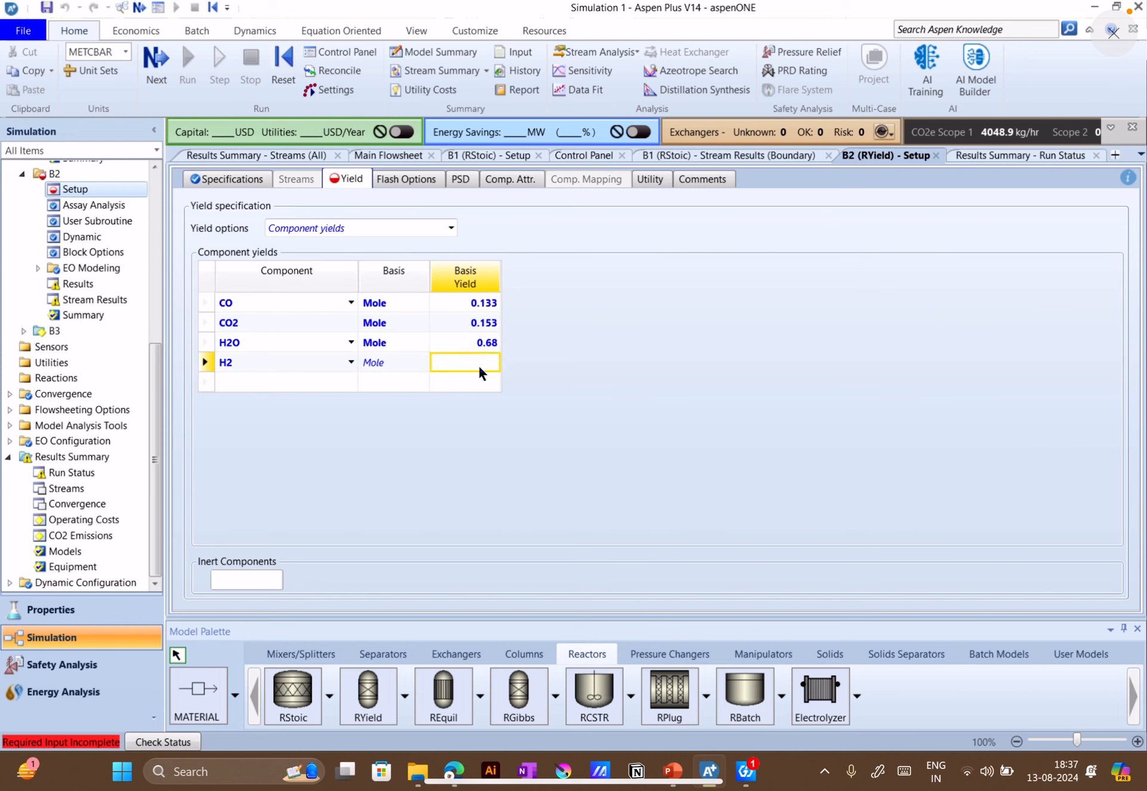
pyautogui.click(479, 365)
pyautogui.write('.153')
pyautogui.click(608, 378)
# Recheck the stream mole fractions and B2's yields and operating conditions, and rerun the simulation
pyautogui.click(206, 154)
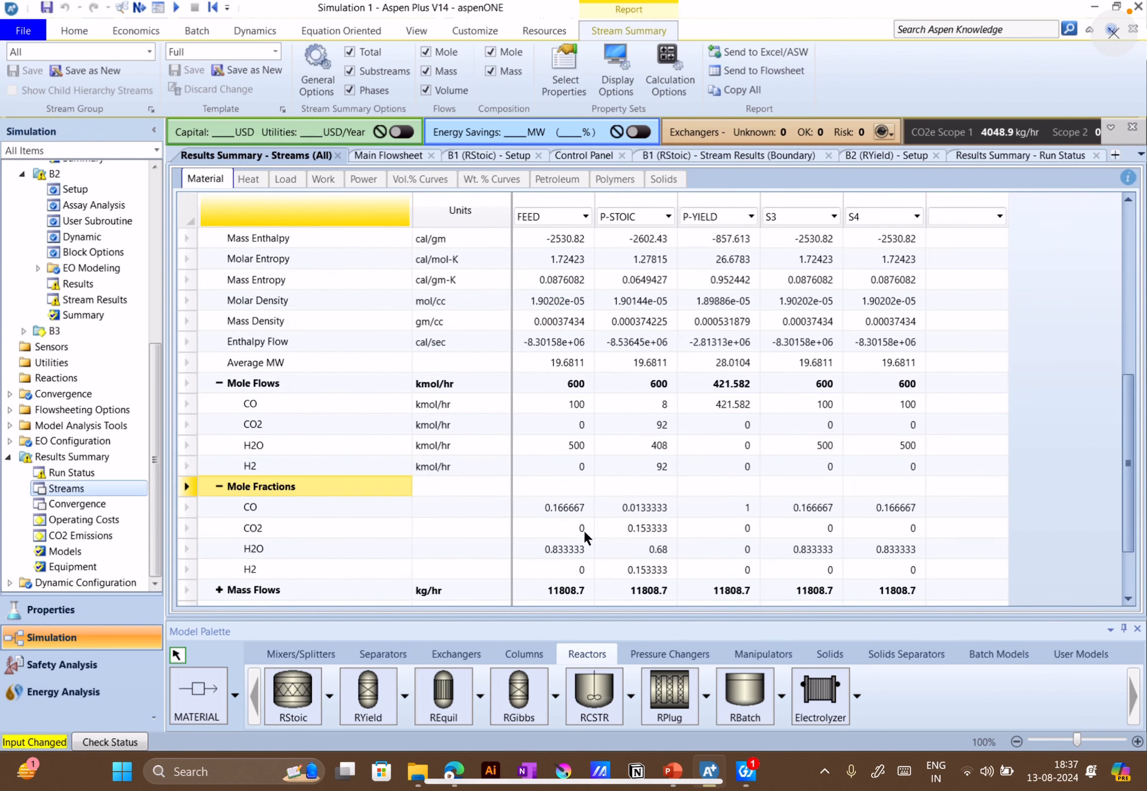
pyautogui.scroll(-1, 611, 536)
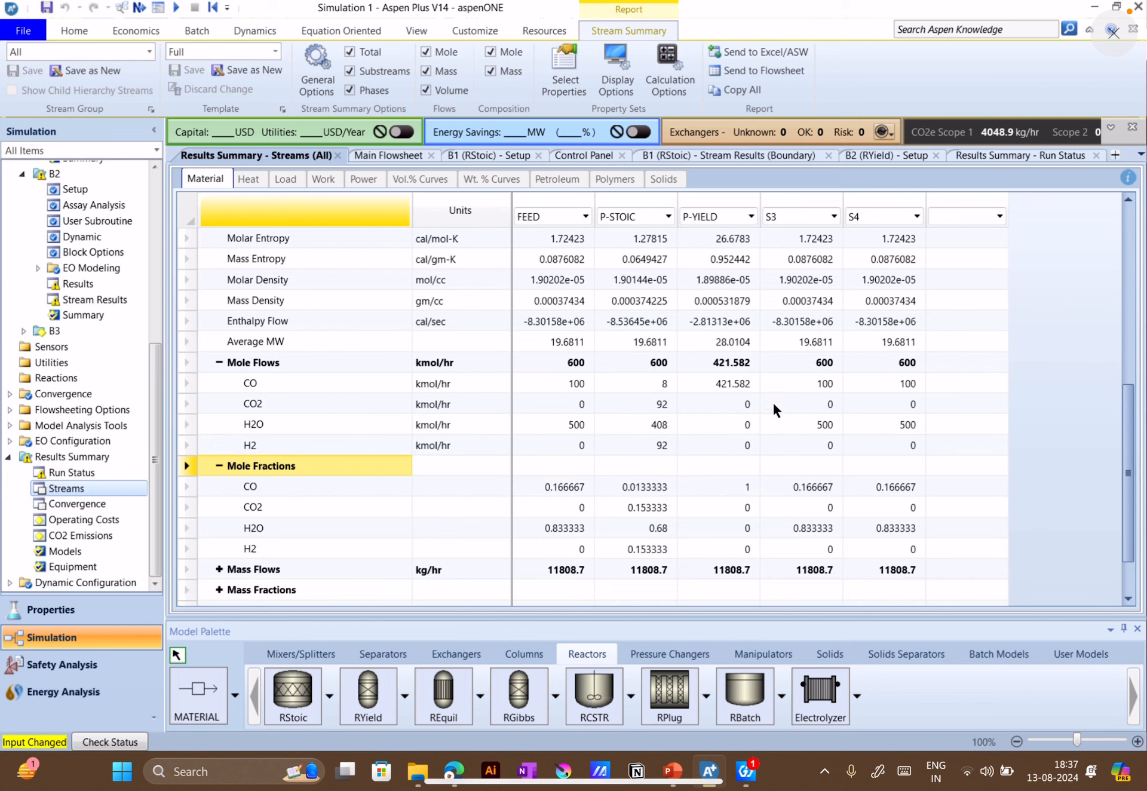
pyautogui.click(887, 155)
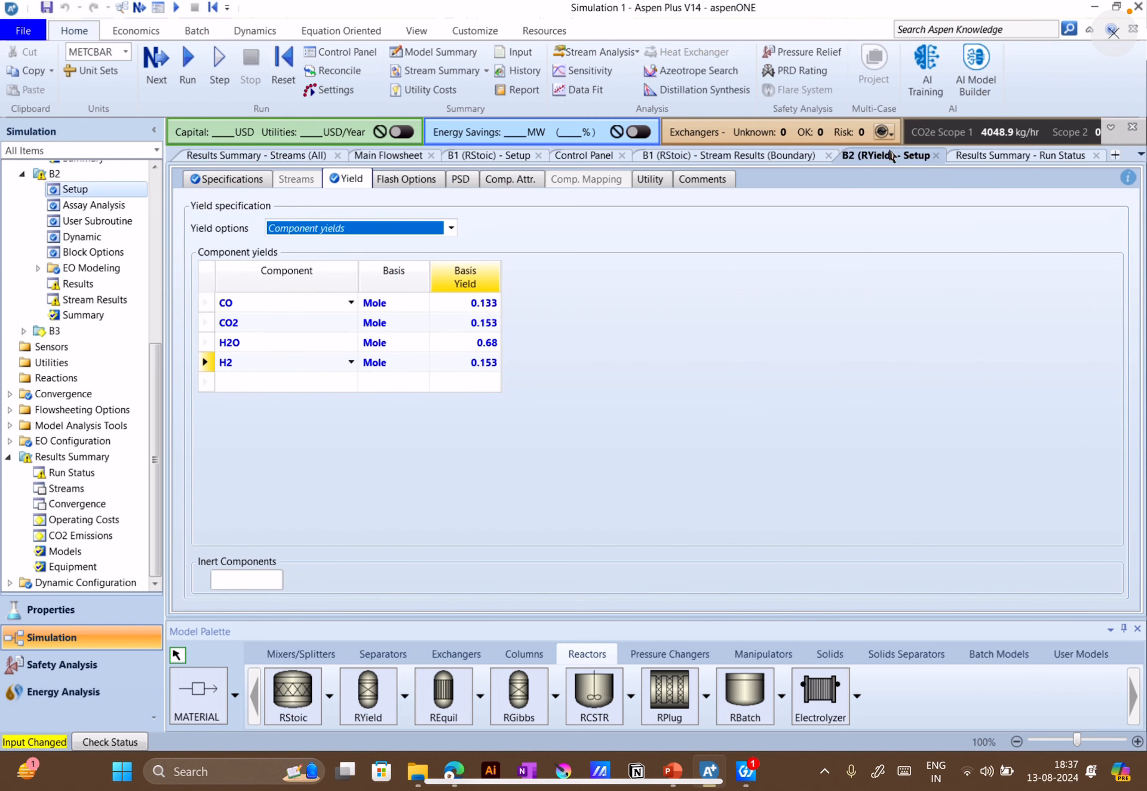
pyautogui.click(235, 179)
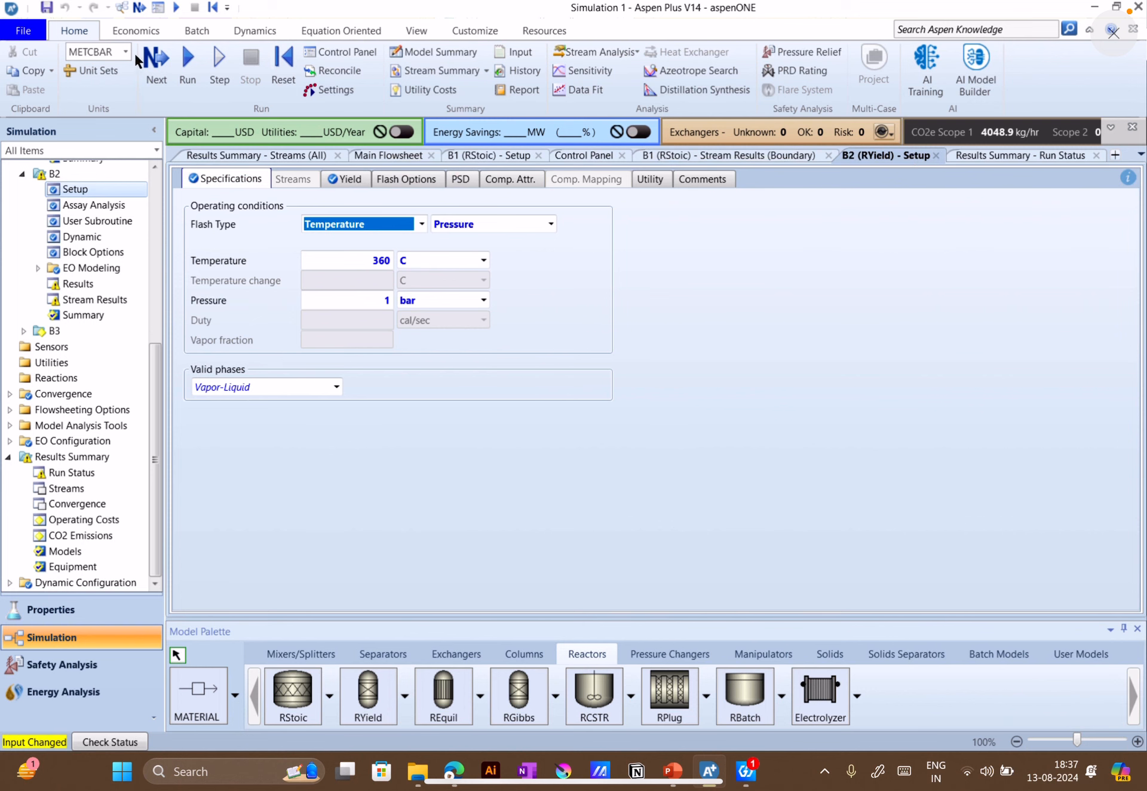
pyautogui.click(179, 60)
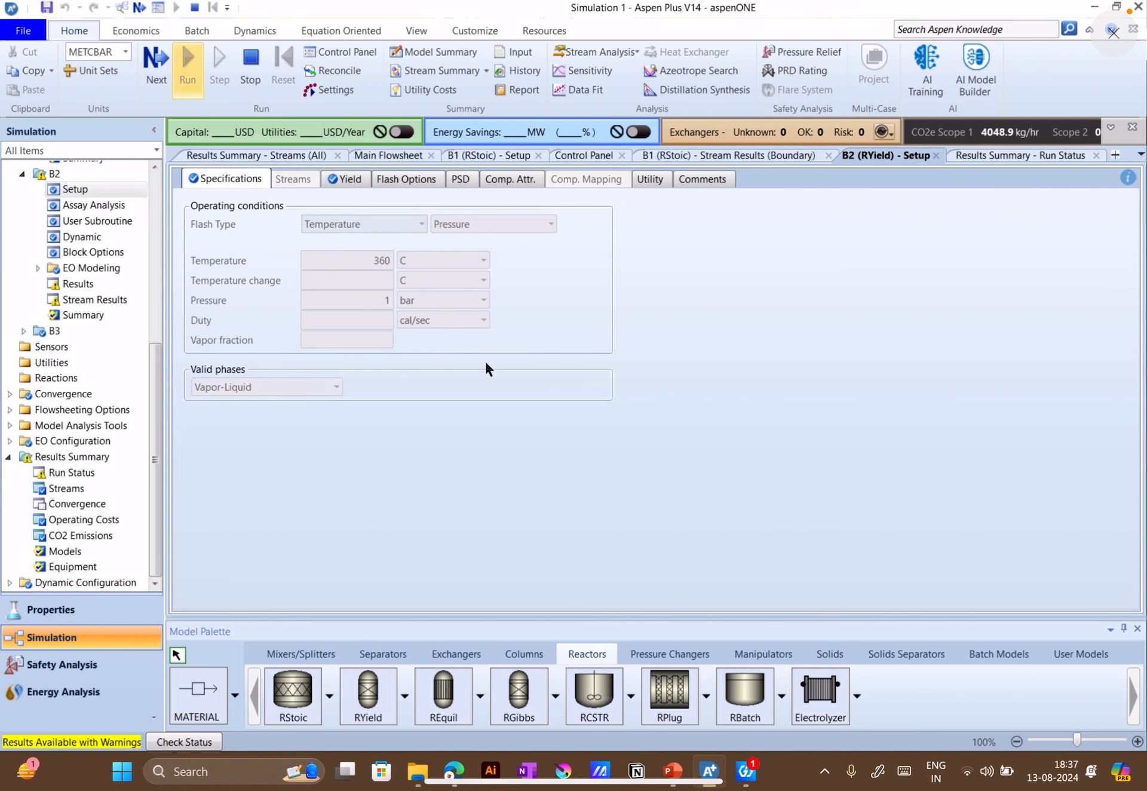
# Read B2's warning messages from the run status, and compare the P-STOIC and P-YIELD component mole flows in the all-streams summary
pyautogui.click(531, 441)
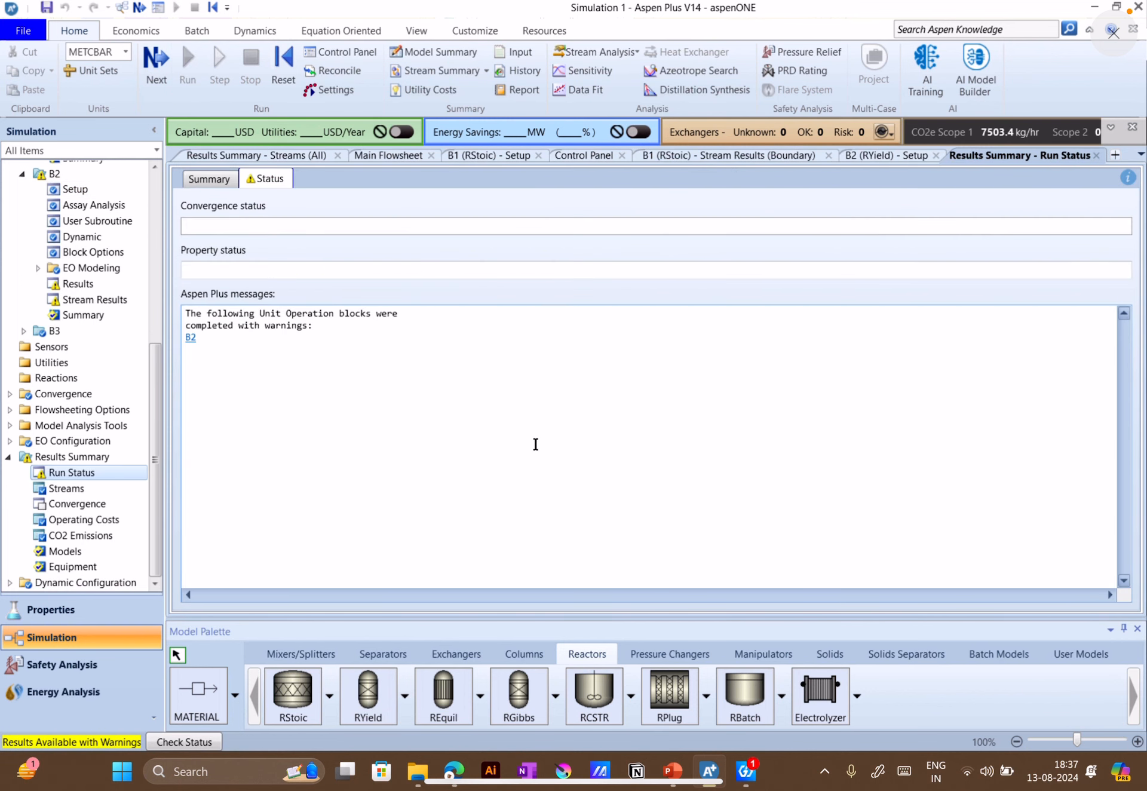
pyautogui.click(190, 339)
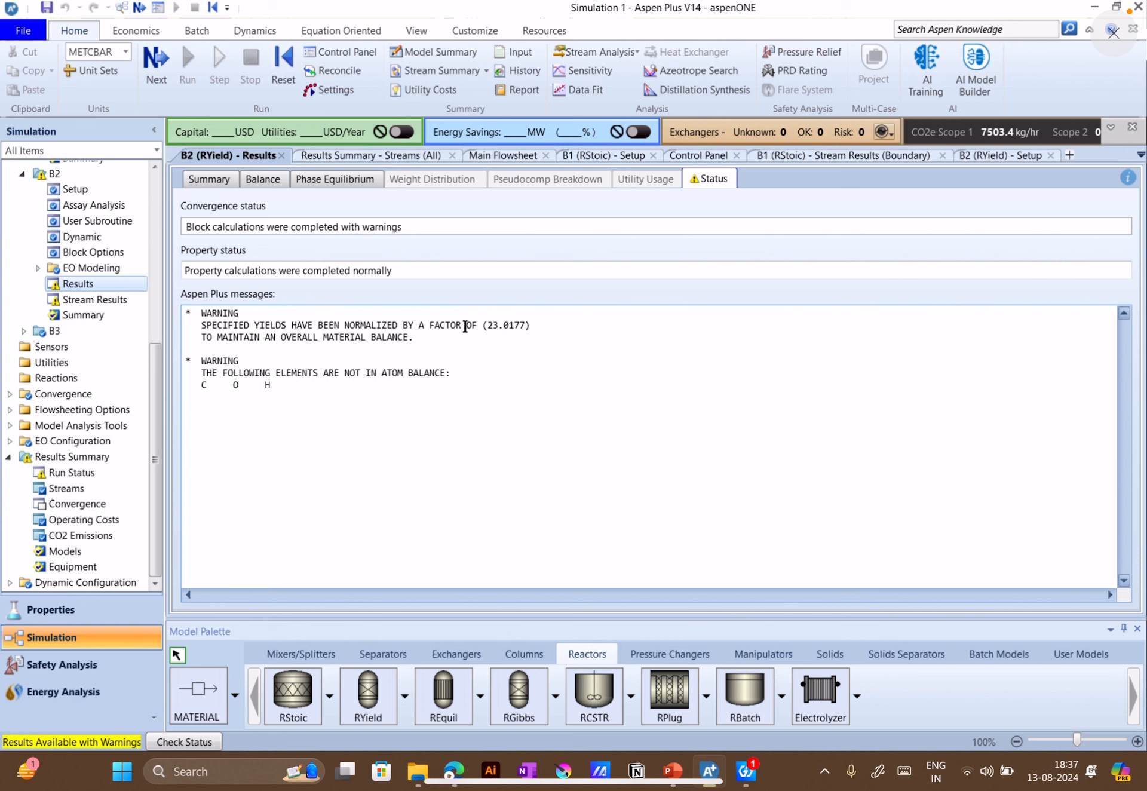
pyautogui.click(371, 156)
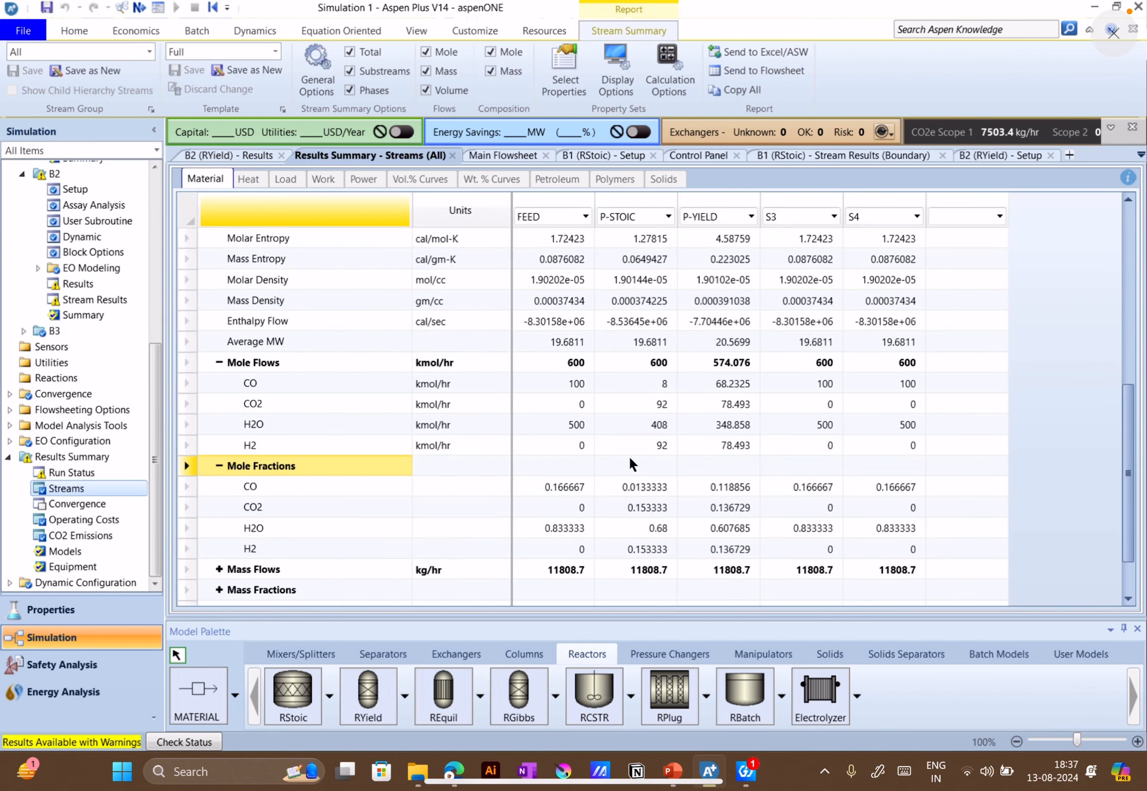
pyautogui.scroll(2, 610, 467)
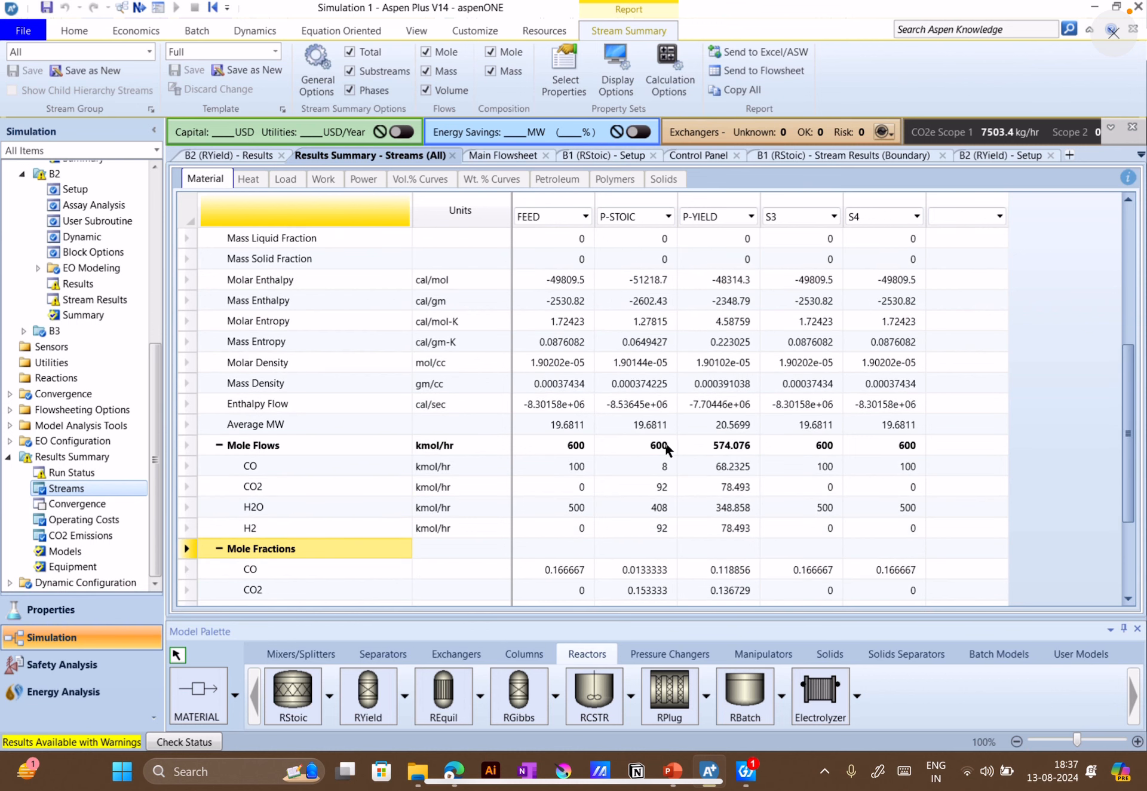
pyautogui.scroll(1, 657, 474)
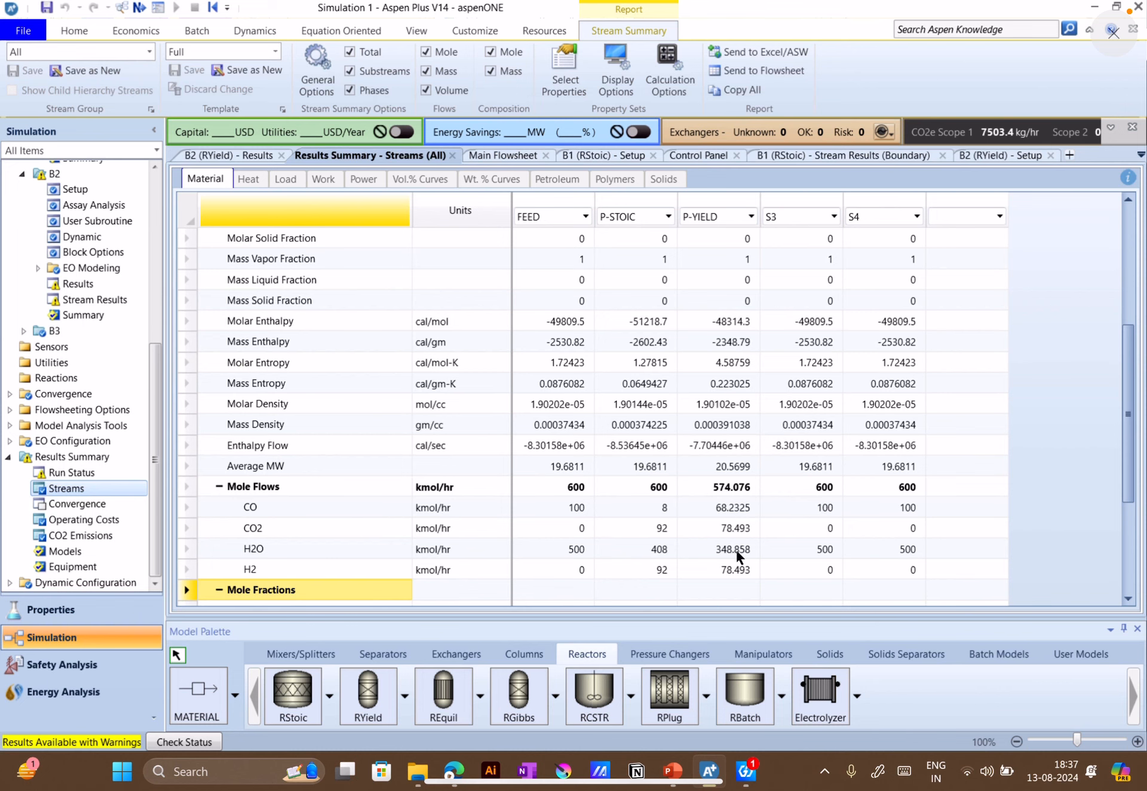
pyautogui.scroll(-1, 736, 547)
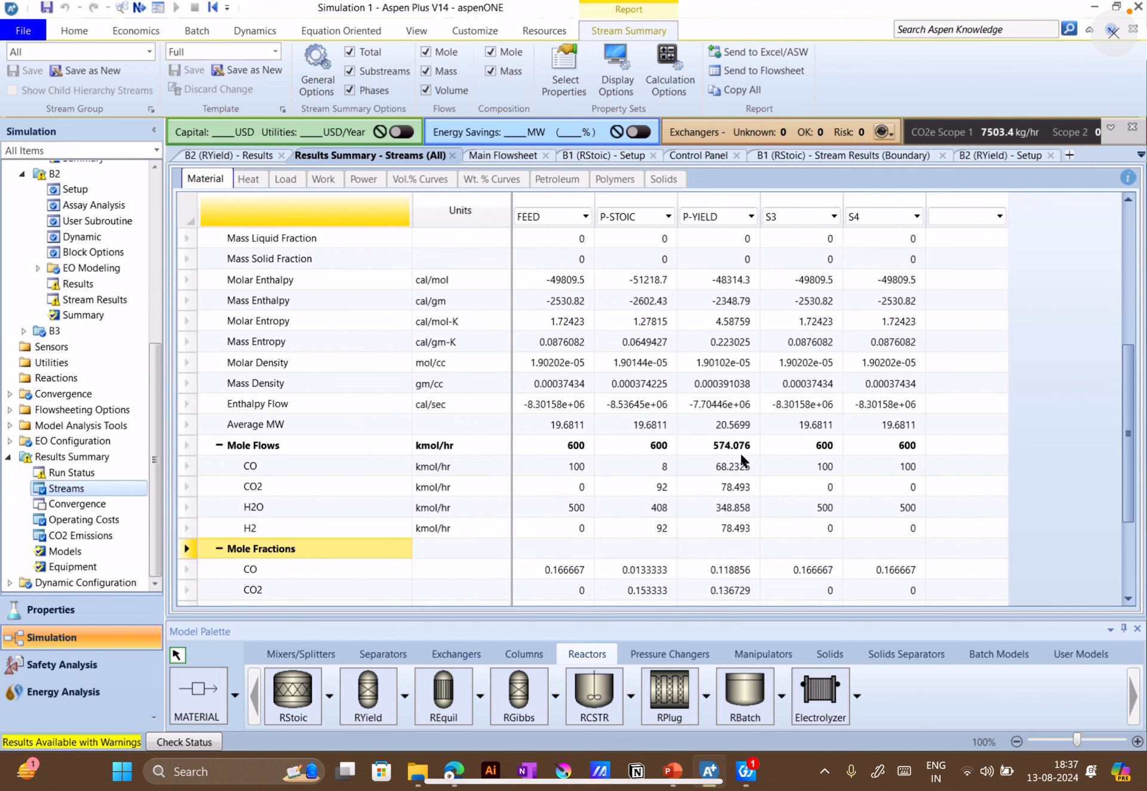
pyautogui.click(604, 468)
pyautogui.click(731, 467)
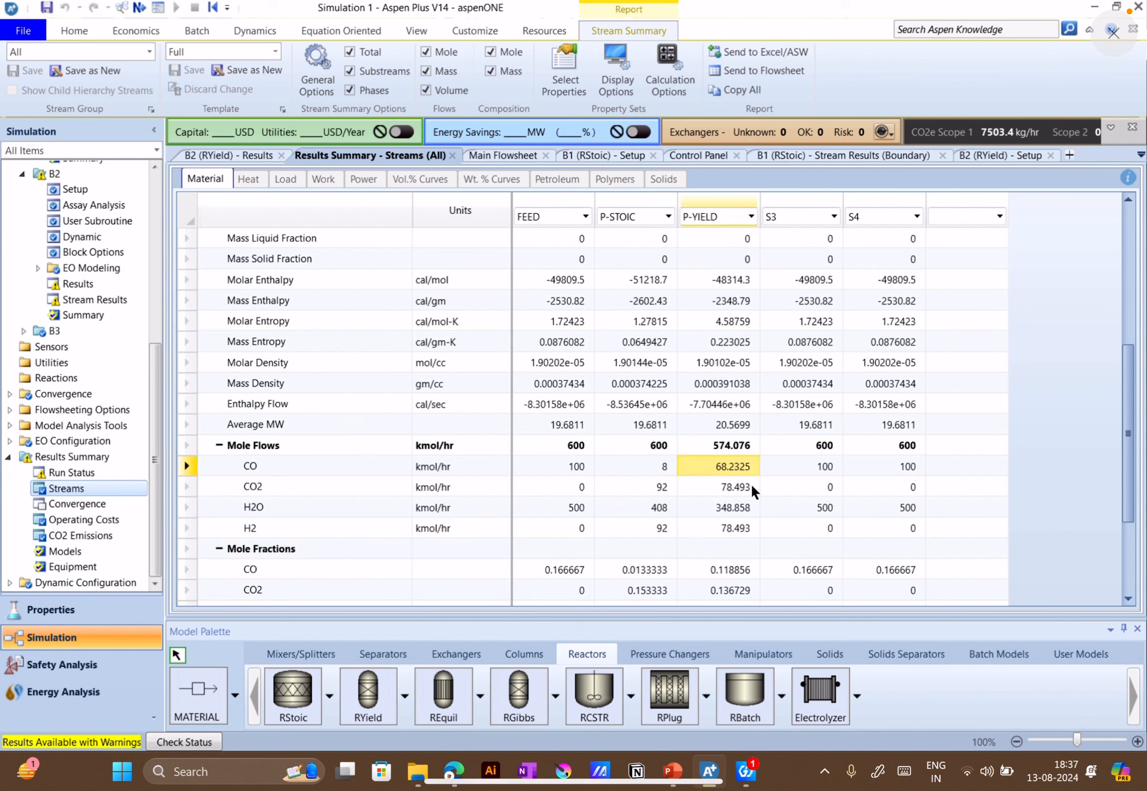
pyautogui.click(747, 489)
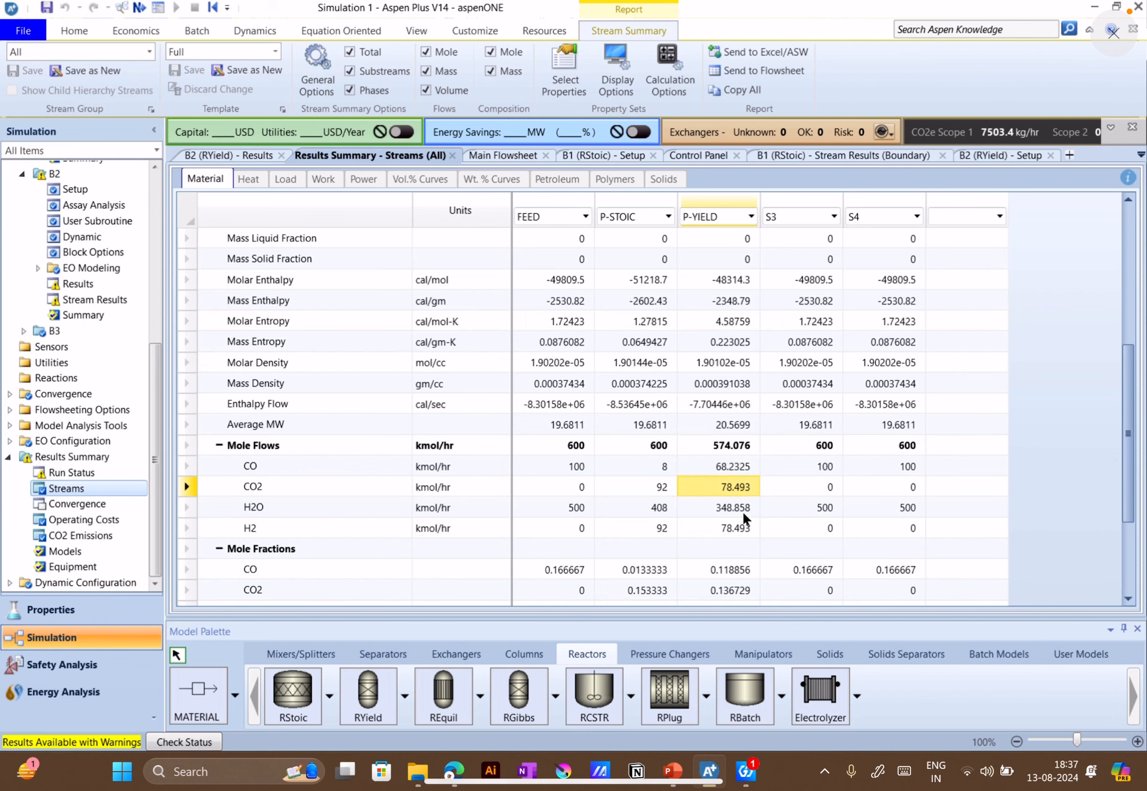
# Review the CO basis choices and the yield options in B2's yield specification, keeping Mole and Component yields
pyautogui.click(997, 157)
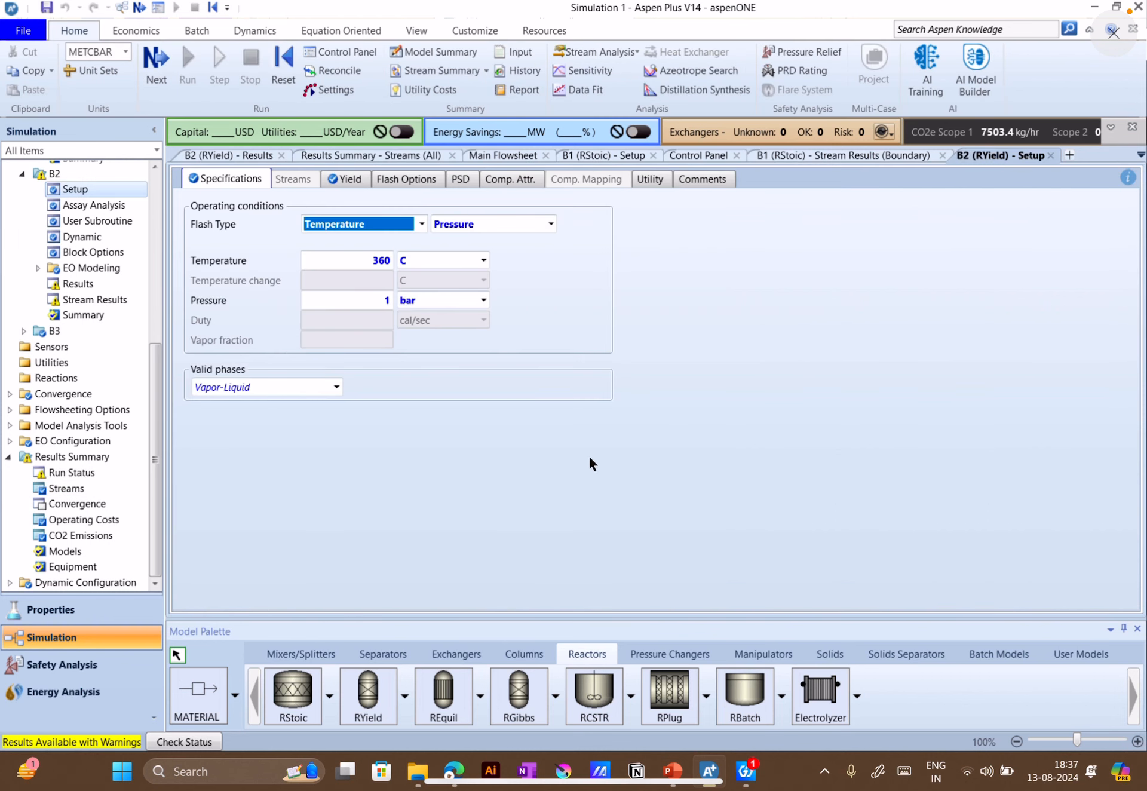
pyautogui.click(350, 179)
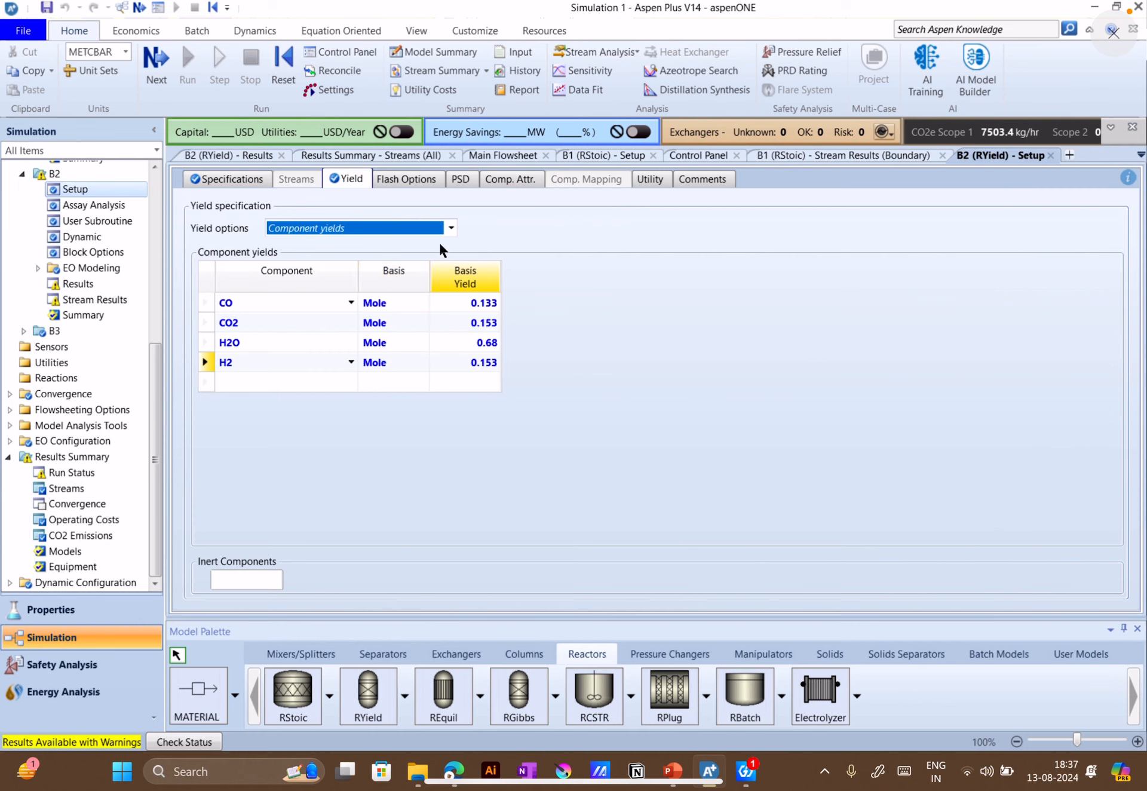
pyautogui.click(414, 287)
pyautogui.click(421, 303)
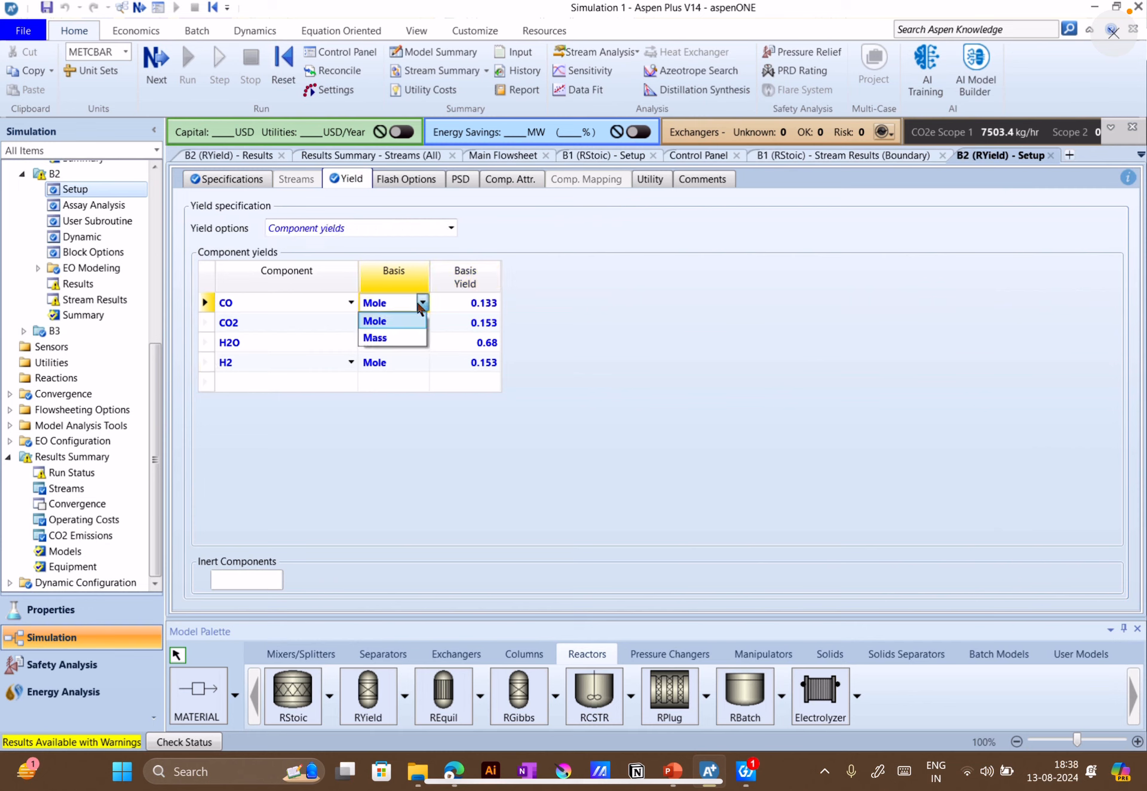
pyautogui.click(417, 303)
pyautogui.click(417, 302)
pyautogui.click(408, 321)
pyautogui.click(422, 306)
pyautogui.click(407, 324)
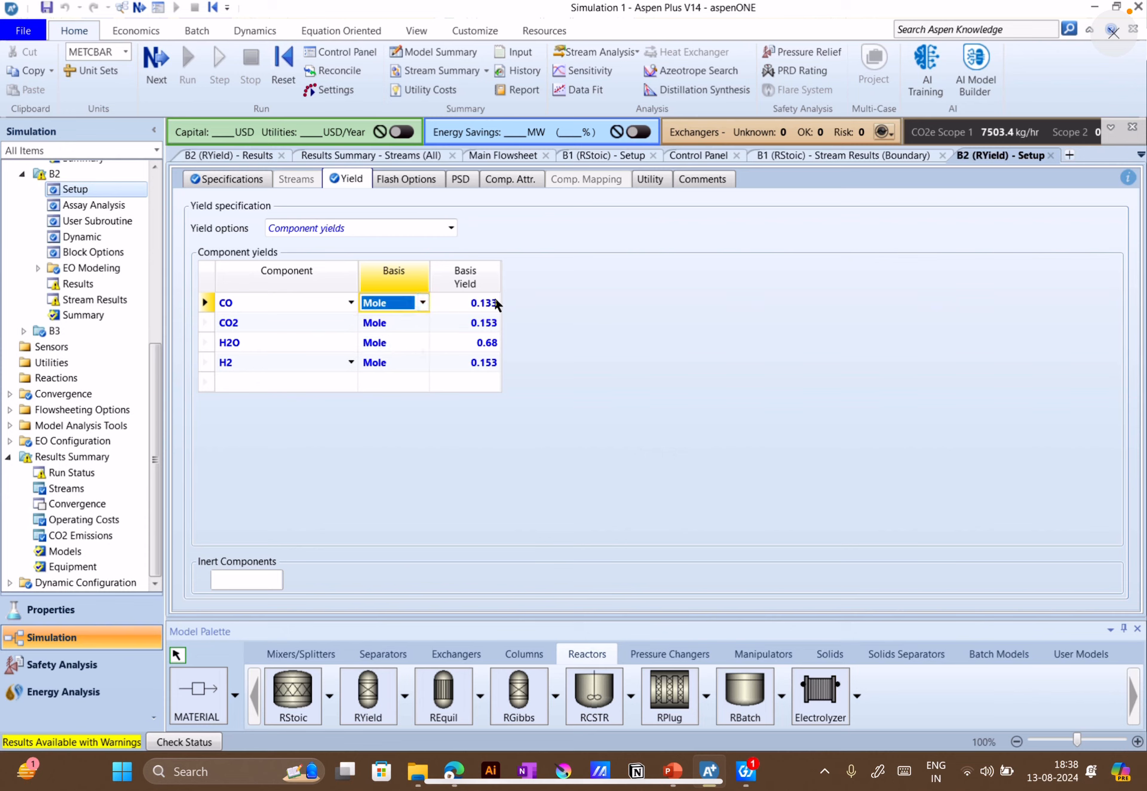
pyautogui.click(413, 227)
pyautogui.click(417, 229)
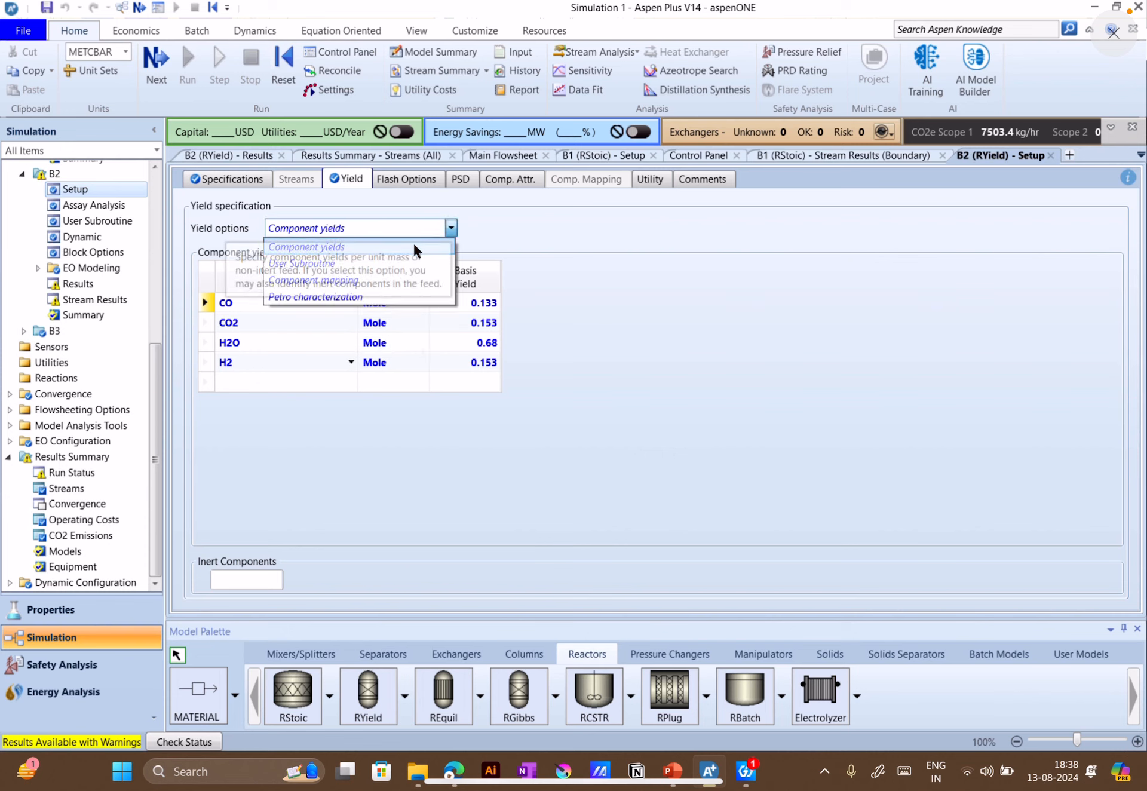
pyautogui.click(355, 246)
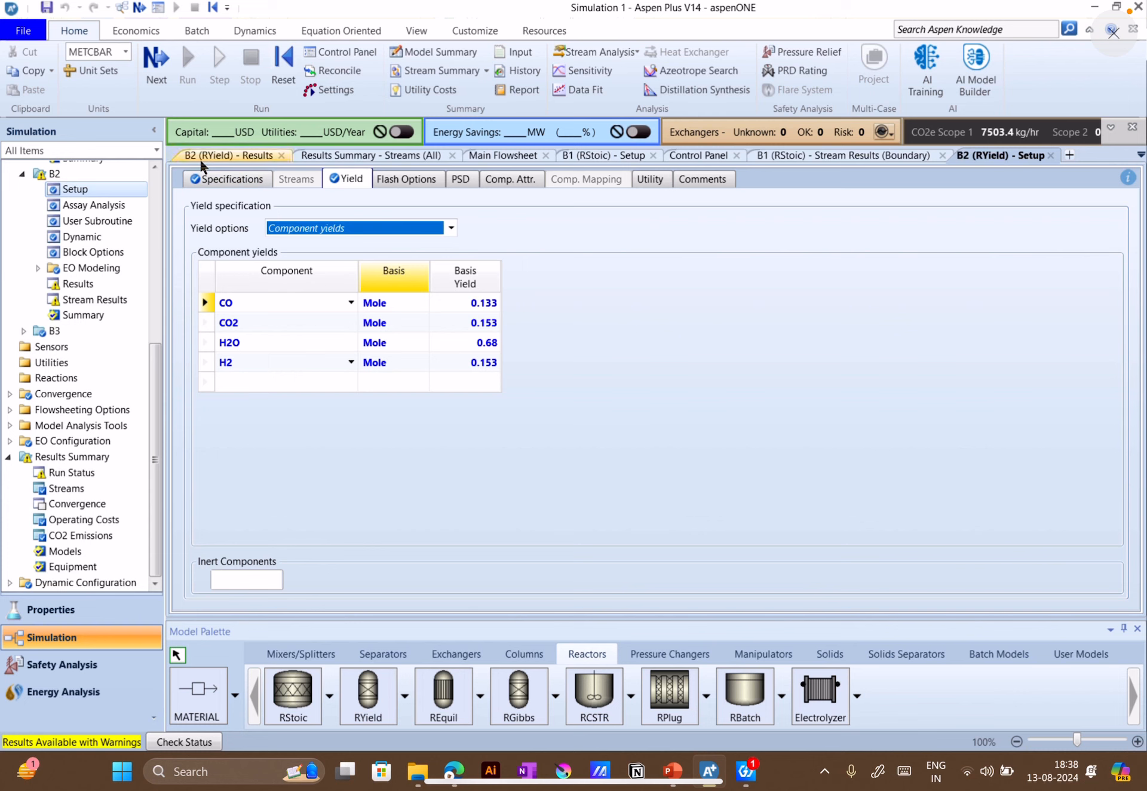
# Check B2's operating conditions and valid-phases options, keeping Vapor-Liquid
pyautogui.click(210, 180)
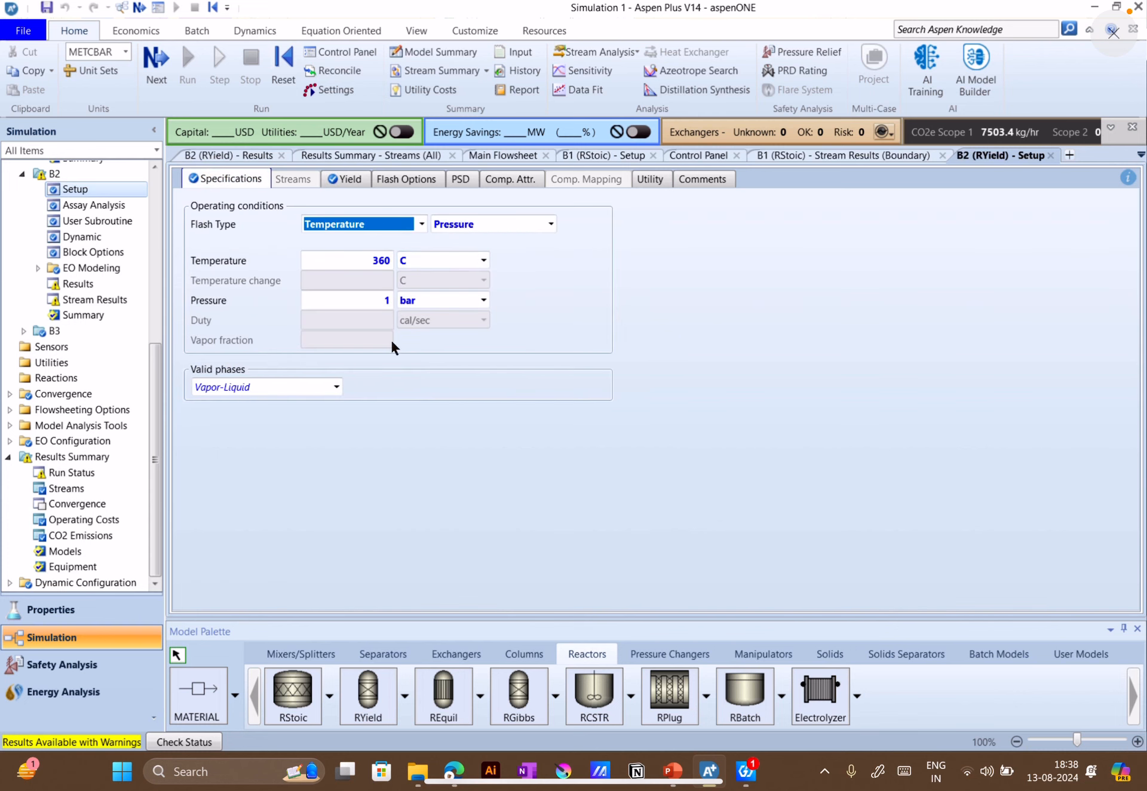
pyautogui.click(337, 387)
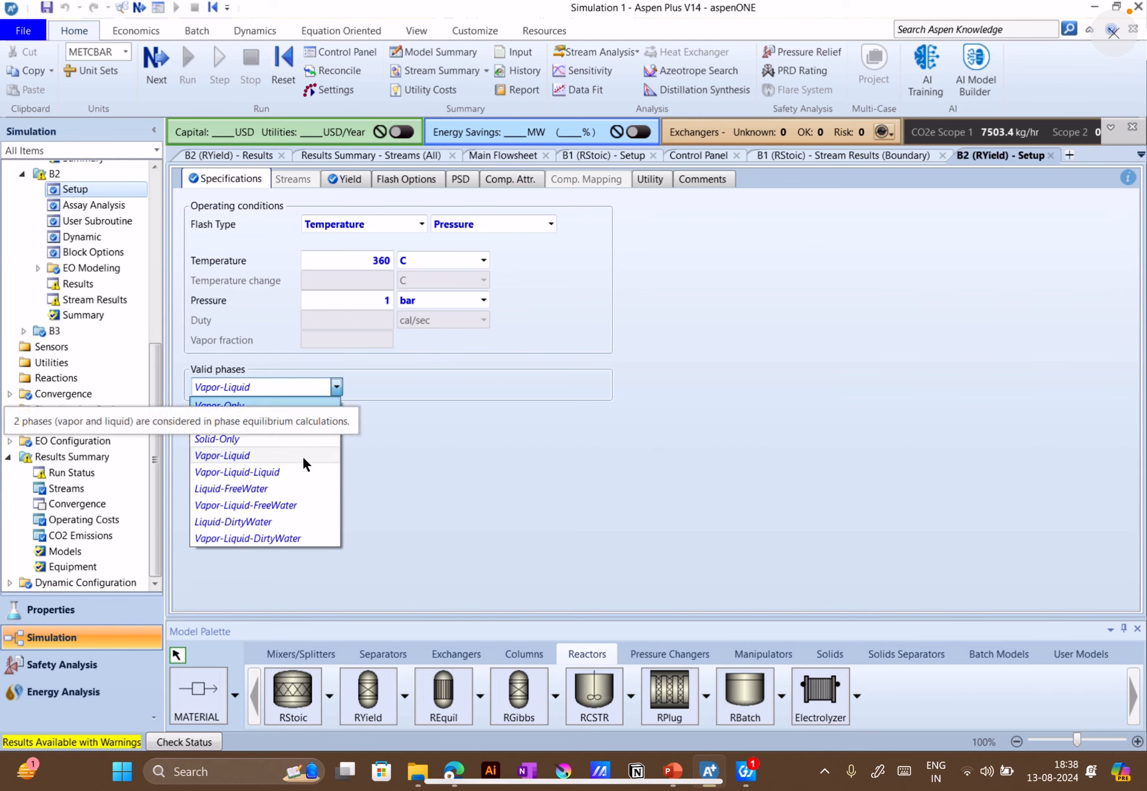
pyautogui.click(267, 455)
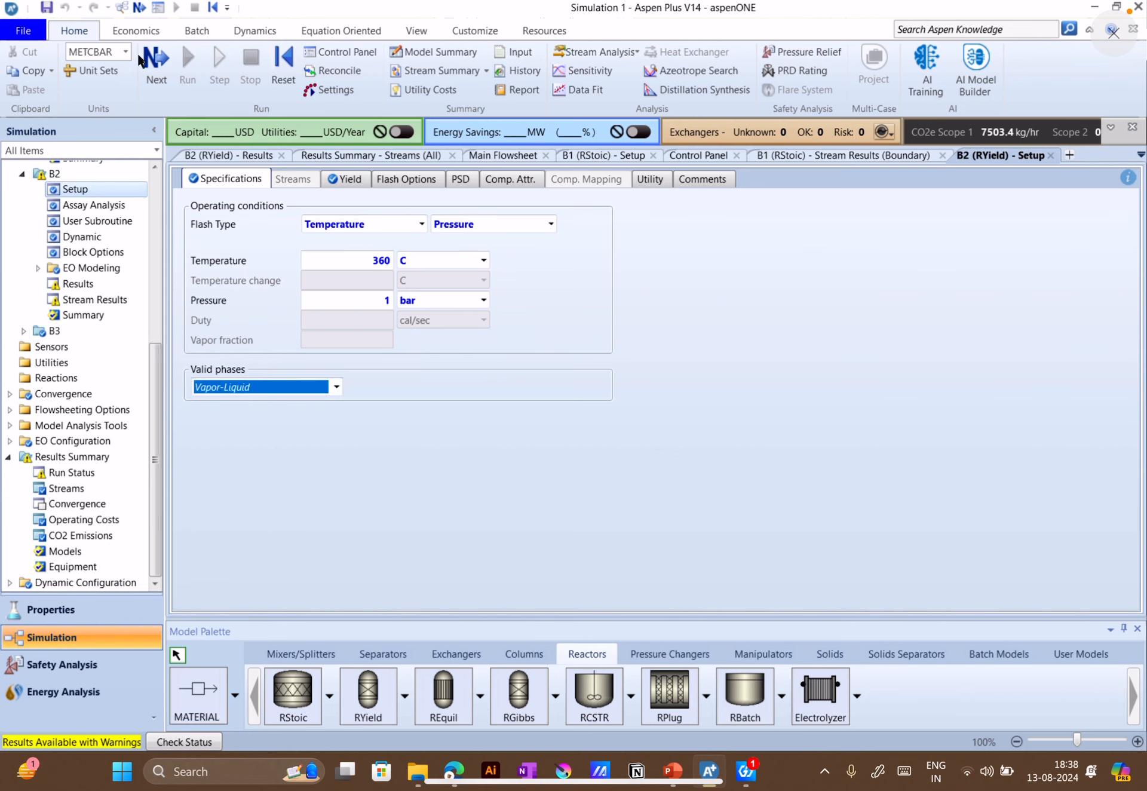
# Check B2's component yields, reinitialize the simulation to purge all results, and run it again
pyautogui.click(329, 180)
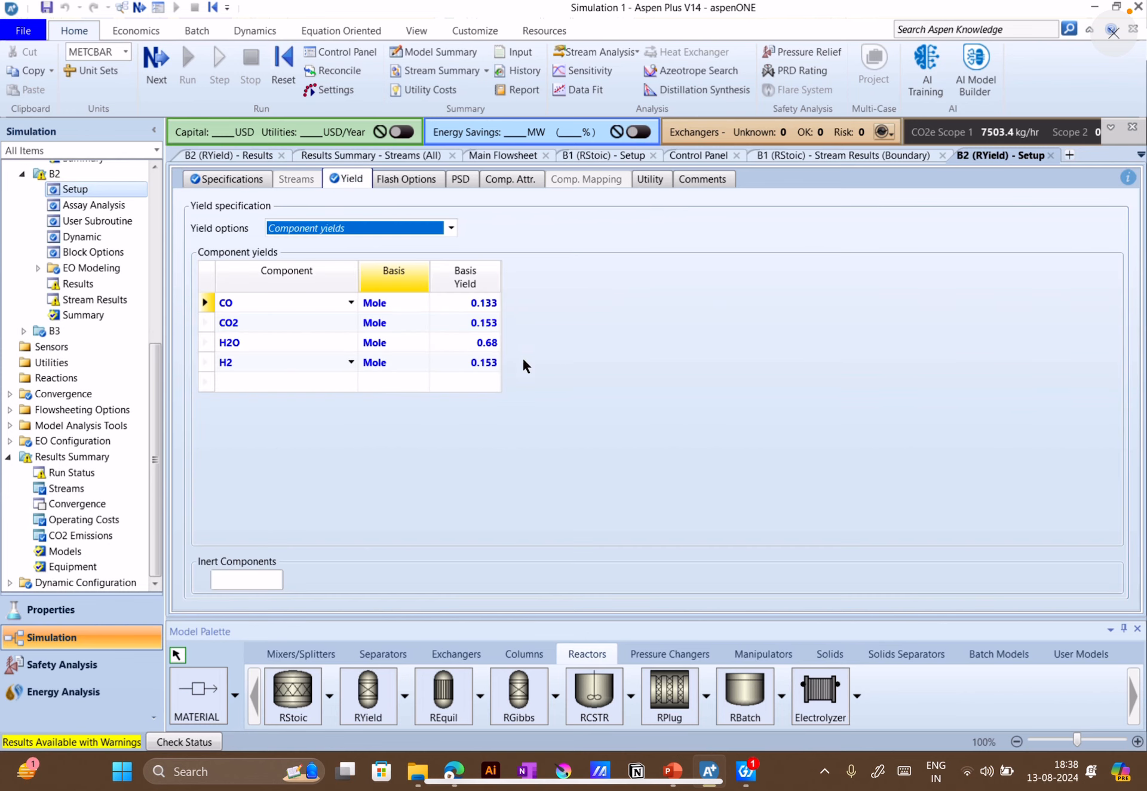
pyautogui.click(292, 47)
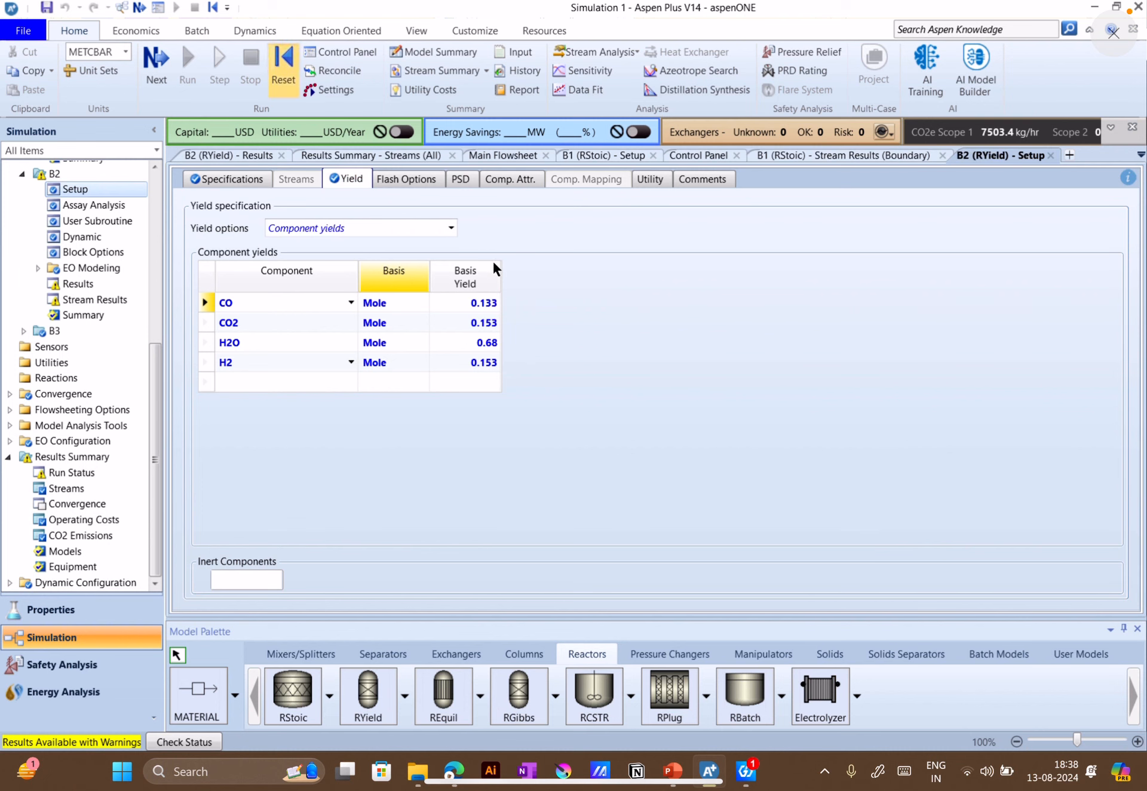
pyautogui.click(495, 427)
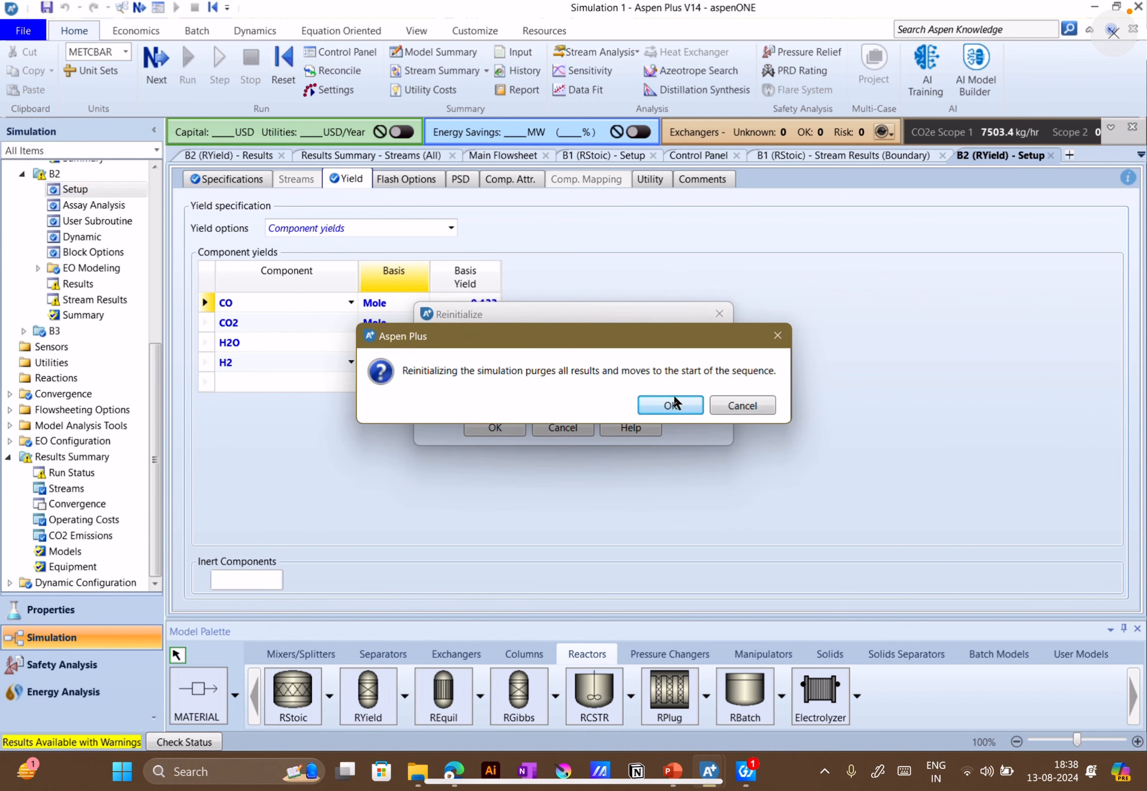
pyautogui.click(676, 402)
pyautogui.click(555, 428)
pyautogui.click(187, 63)
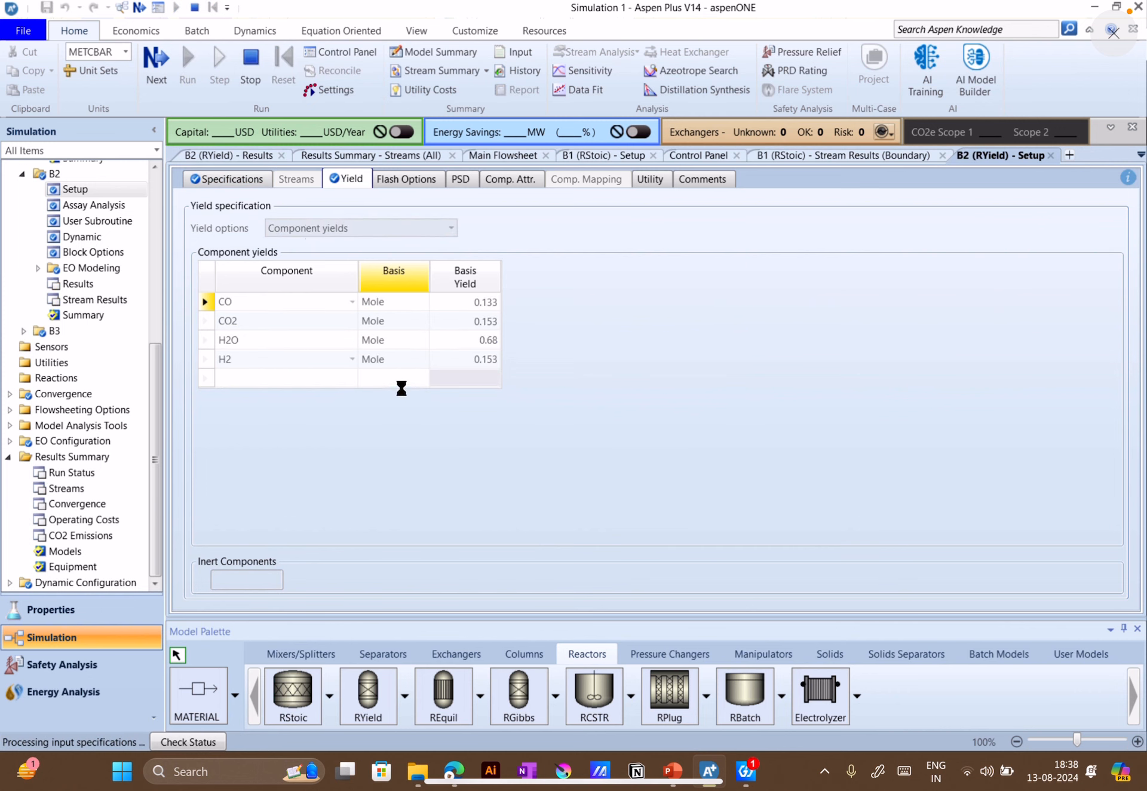
# Close the open results, setup, control panel and run status forms, keeping only the Main Flowsheet open
pyautogui.click(340, 156)
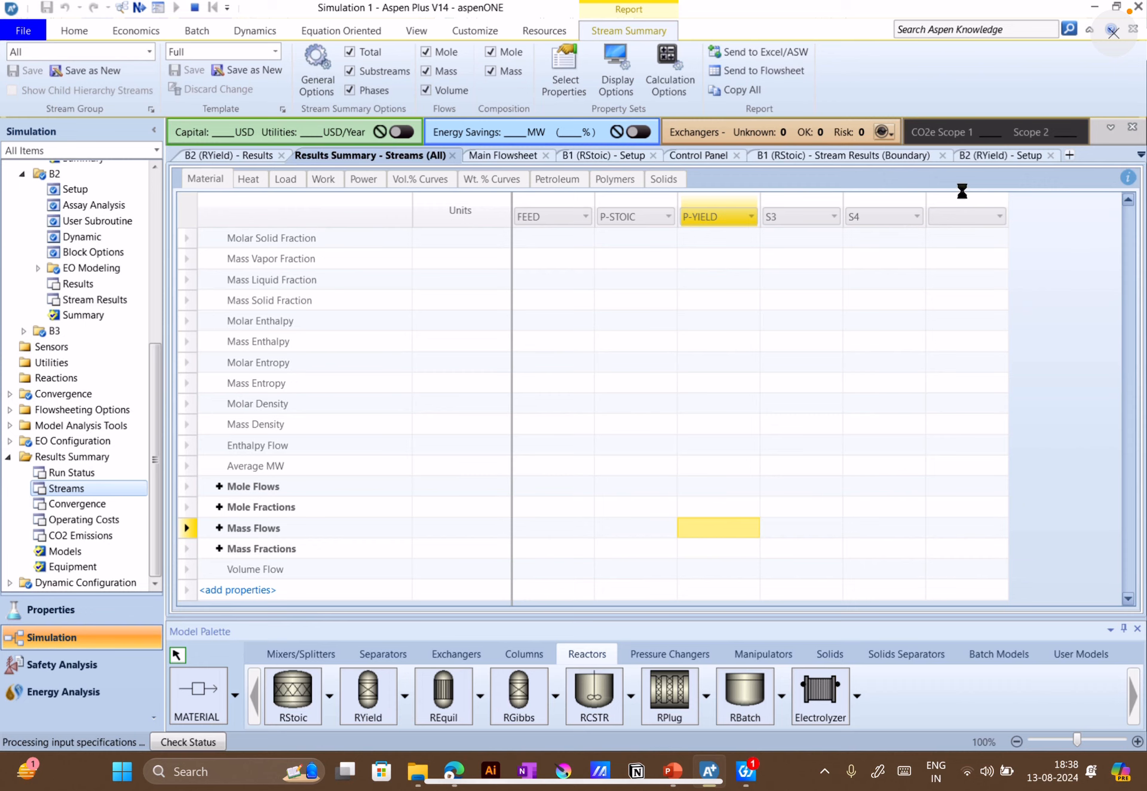
pyautogui.click(994, 156)
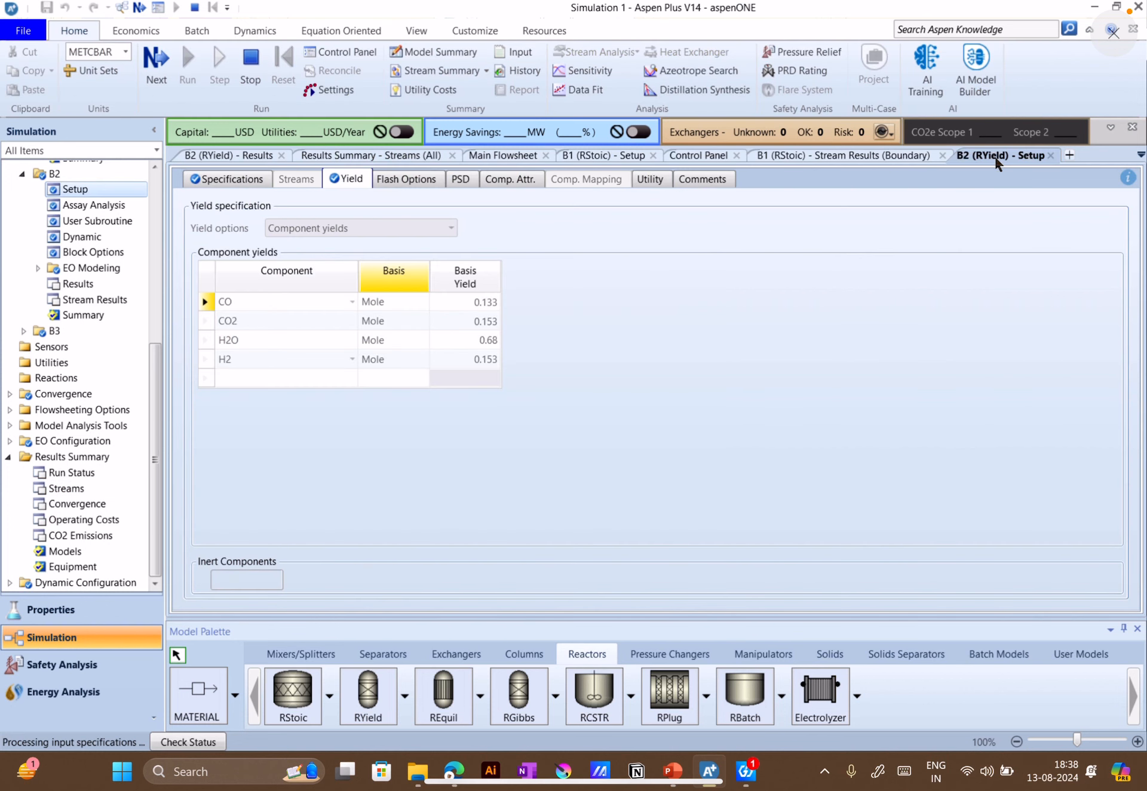
pyautogui.click(223, 158)
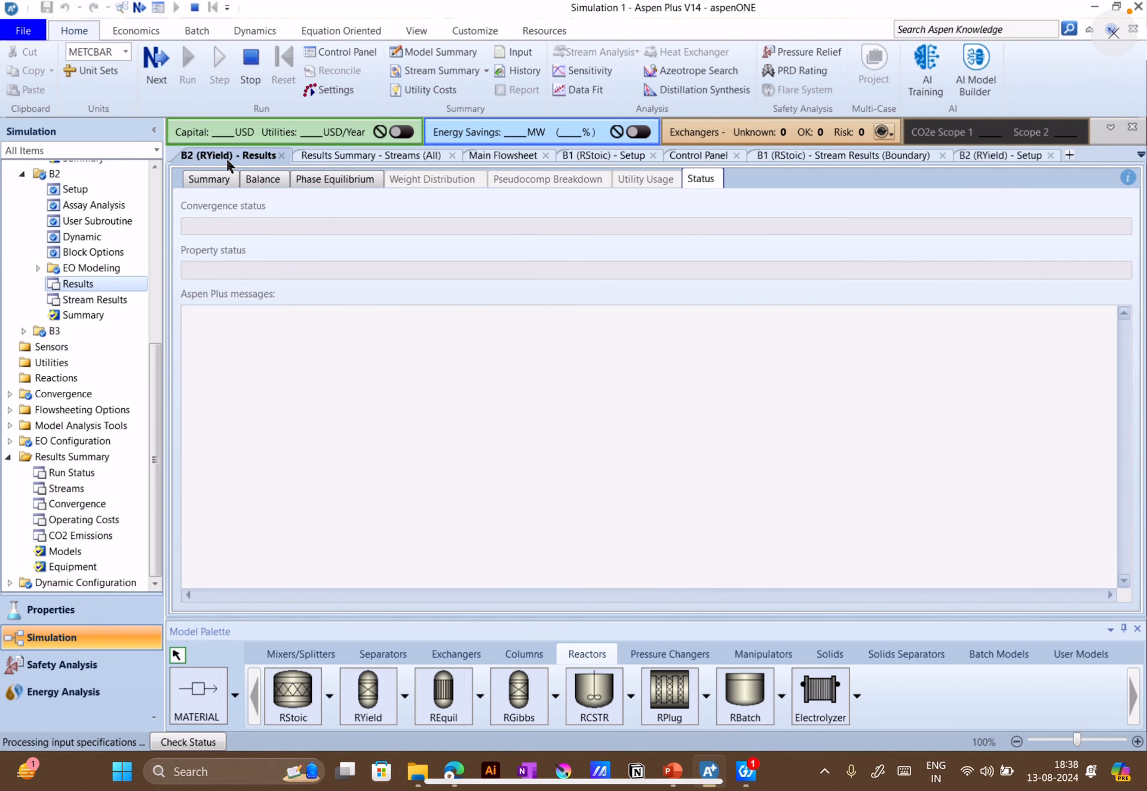
pyautogui.click(282, 156)
pyautogui.click(338, 156)
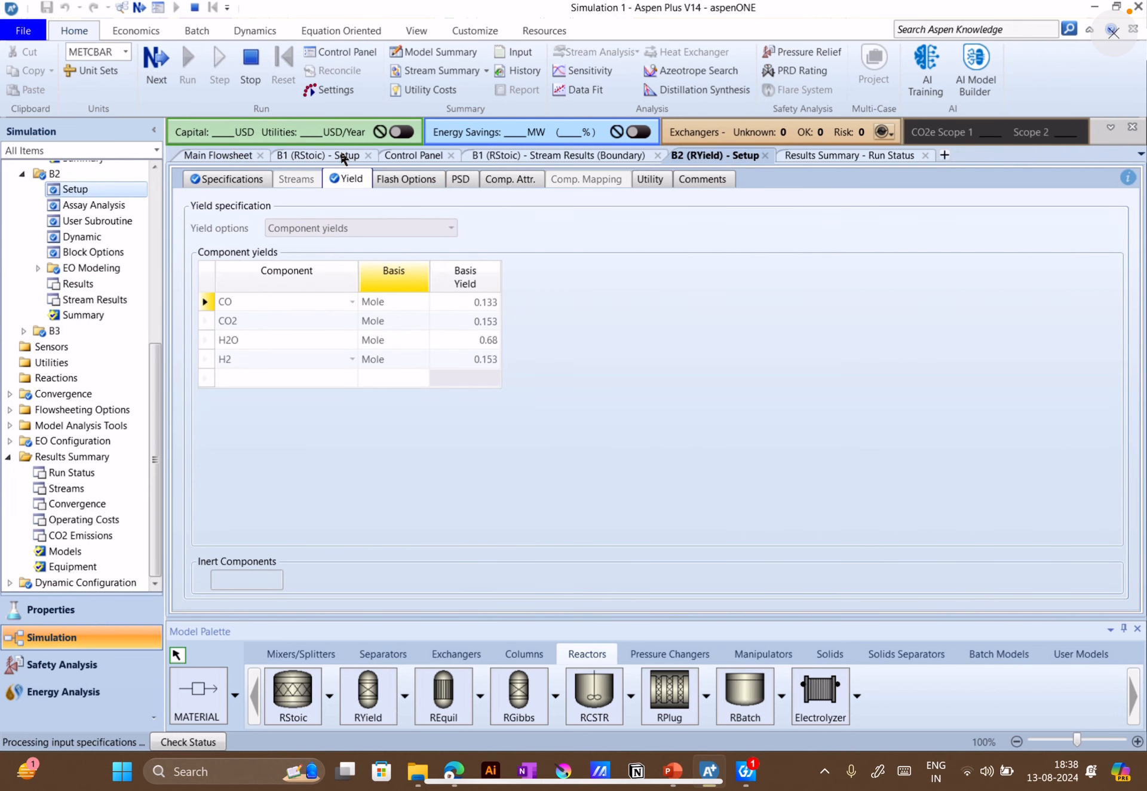
pyautogui.click(366, 156)
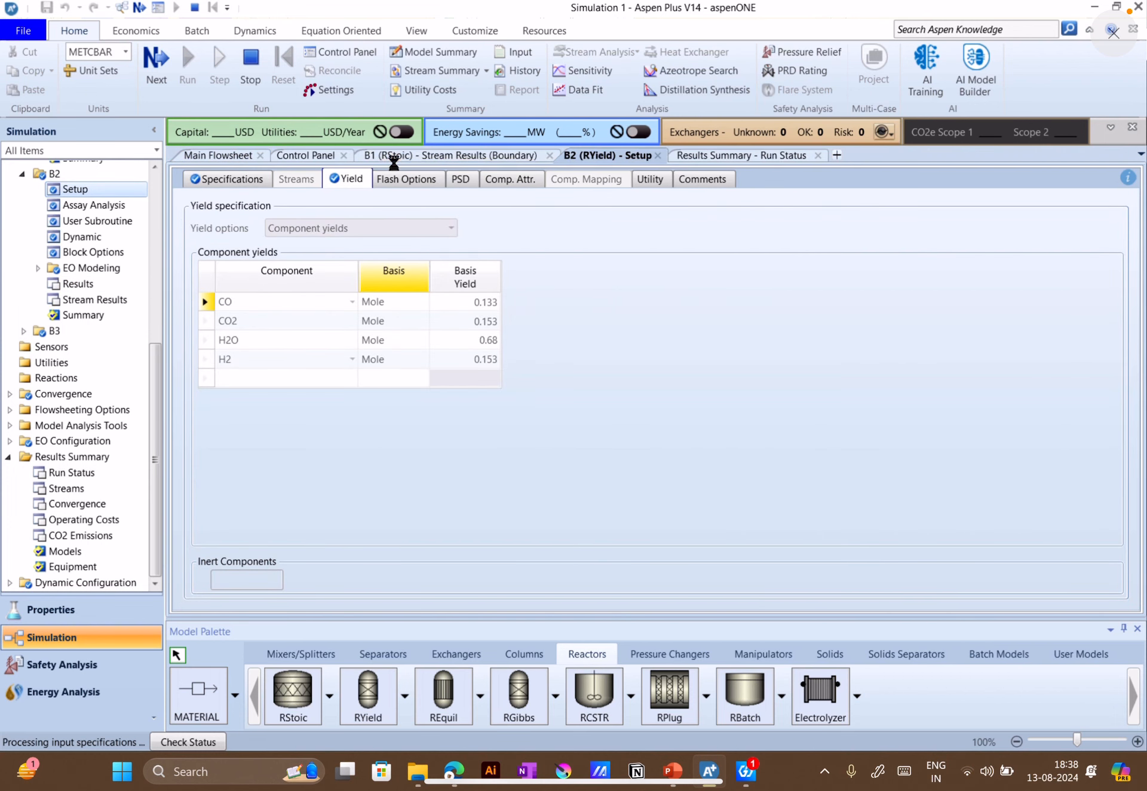
pyautogui.click(344, 156)
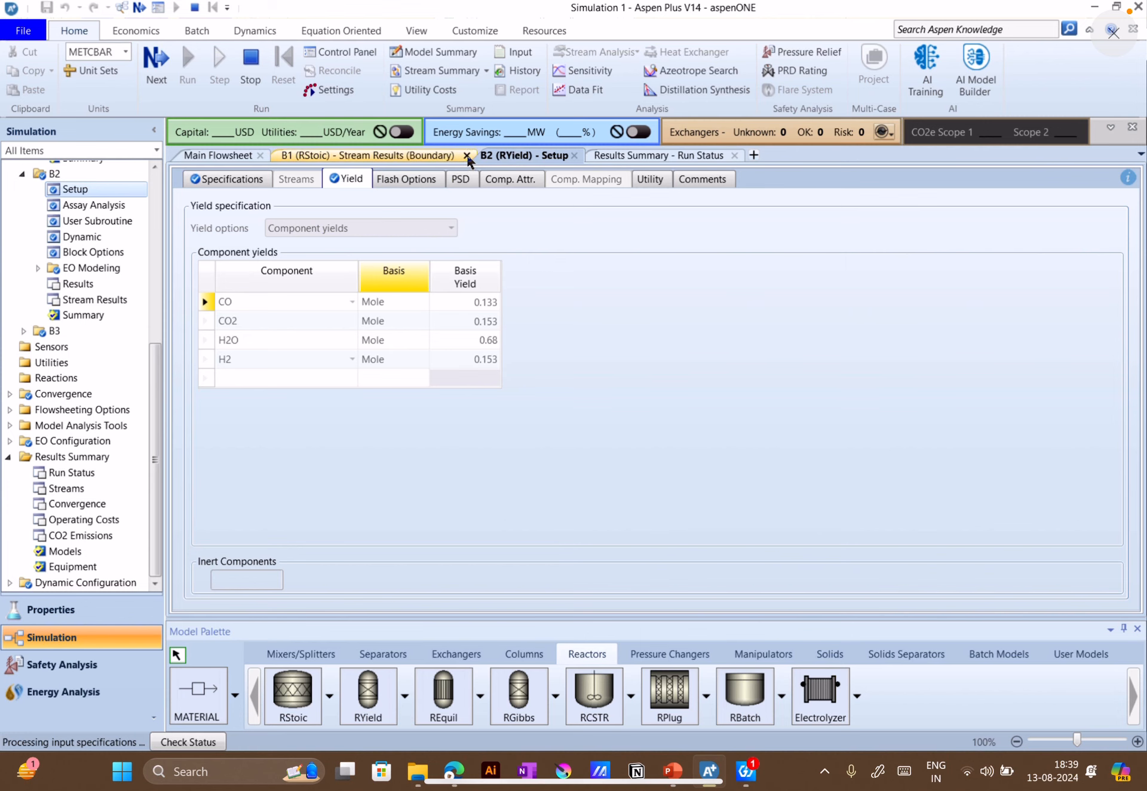
pyautogui.click(468, 156)
pyautogui.click(369, 156)
pyautogui.click(418, 156)
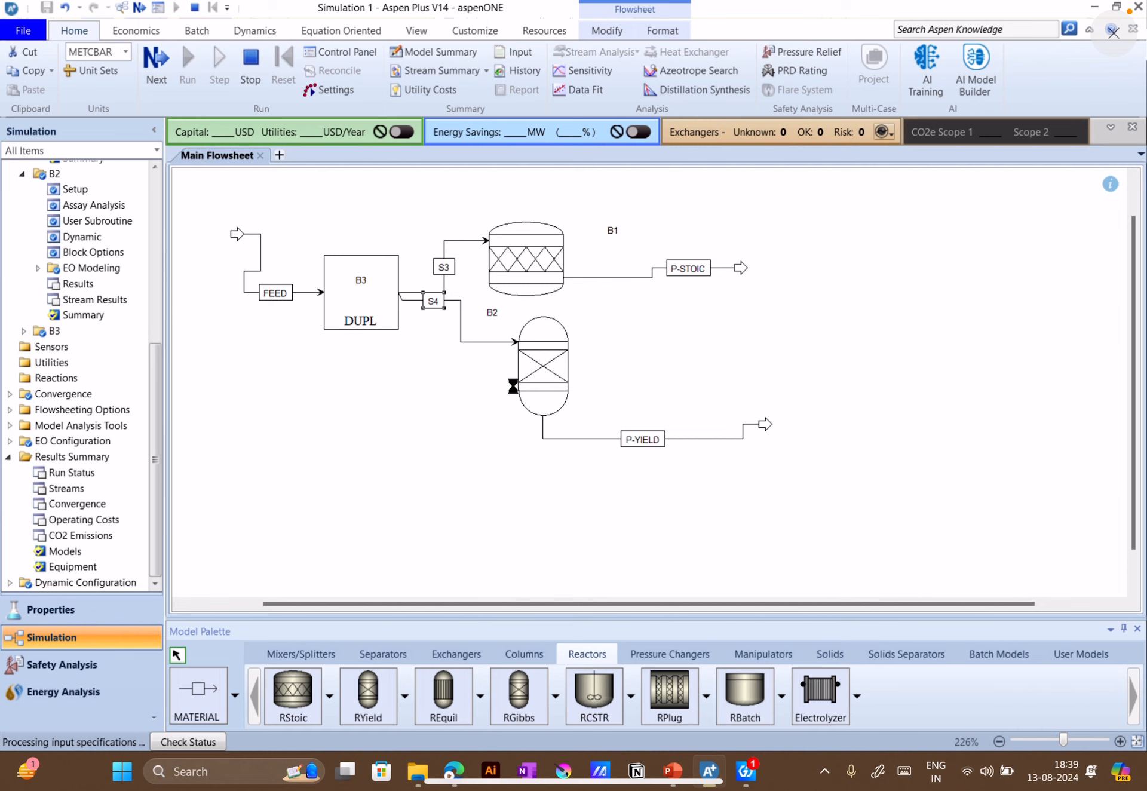
# Switch to File Explorer, open the Reactors_1 file from Documents > AspenTech > Aspen Plus V14.0 > Example_1, and minimize the Explorer window
pyautogui.click(421, 773)
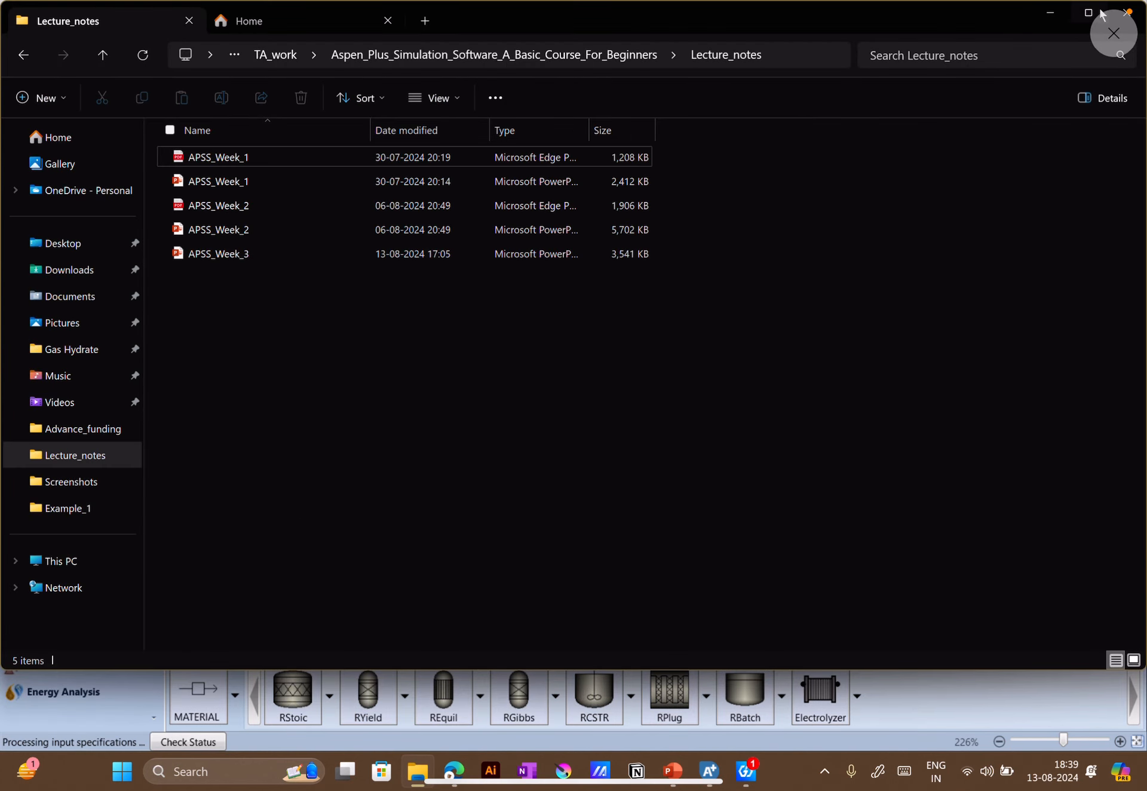
pyautogui.click(296, 17)
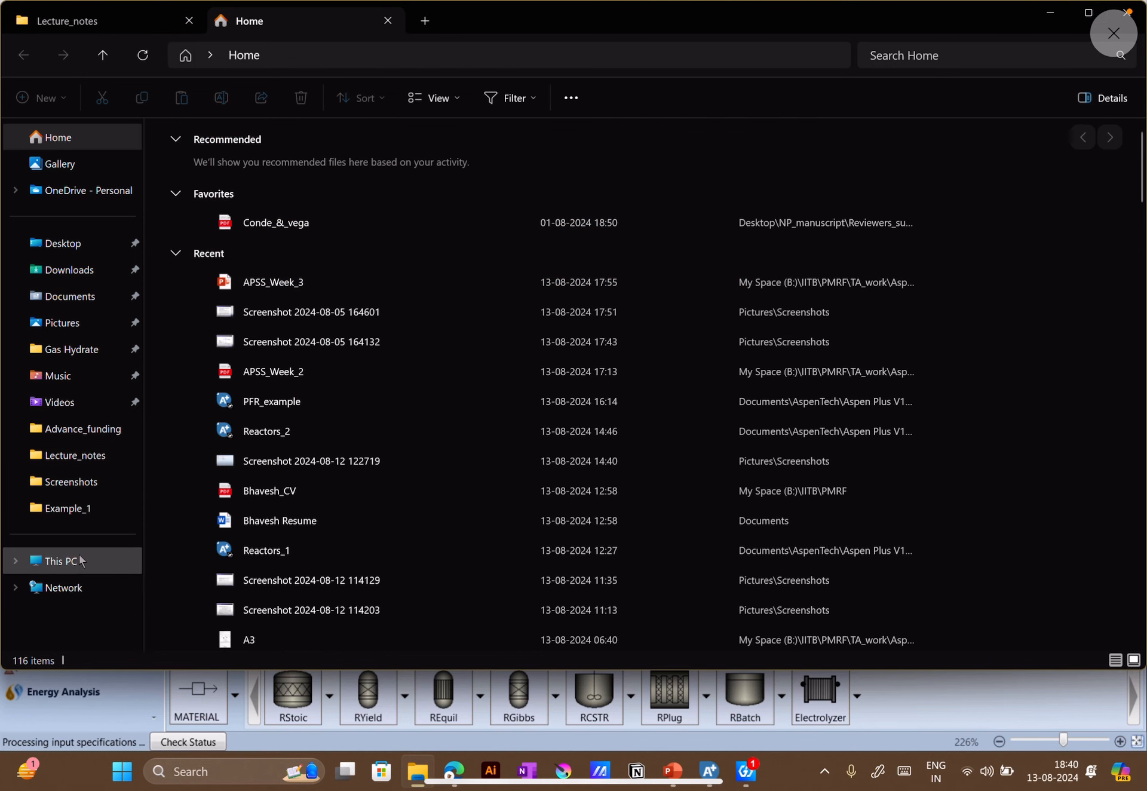
pyautogui.click(63, 297)
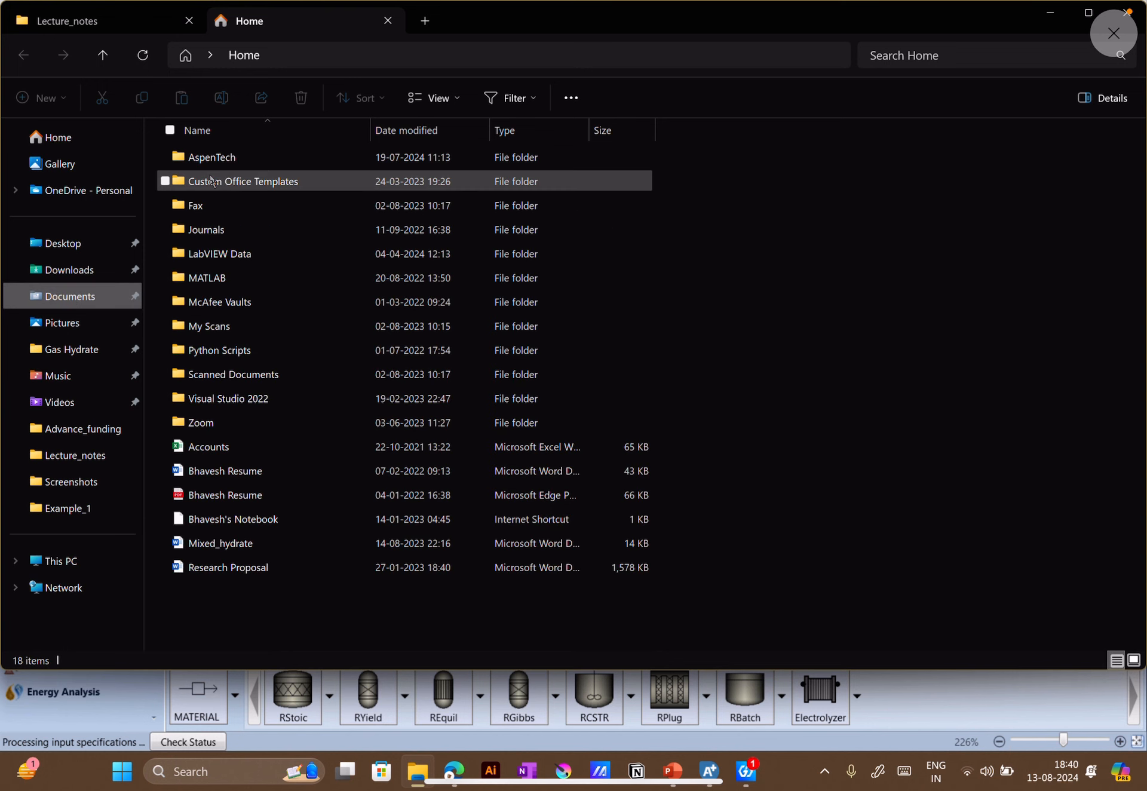
pyautogui.doubleClick(222, 157)
pyautogui.click(224, 159)
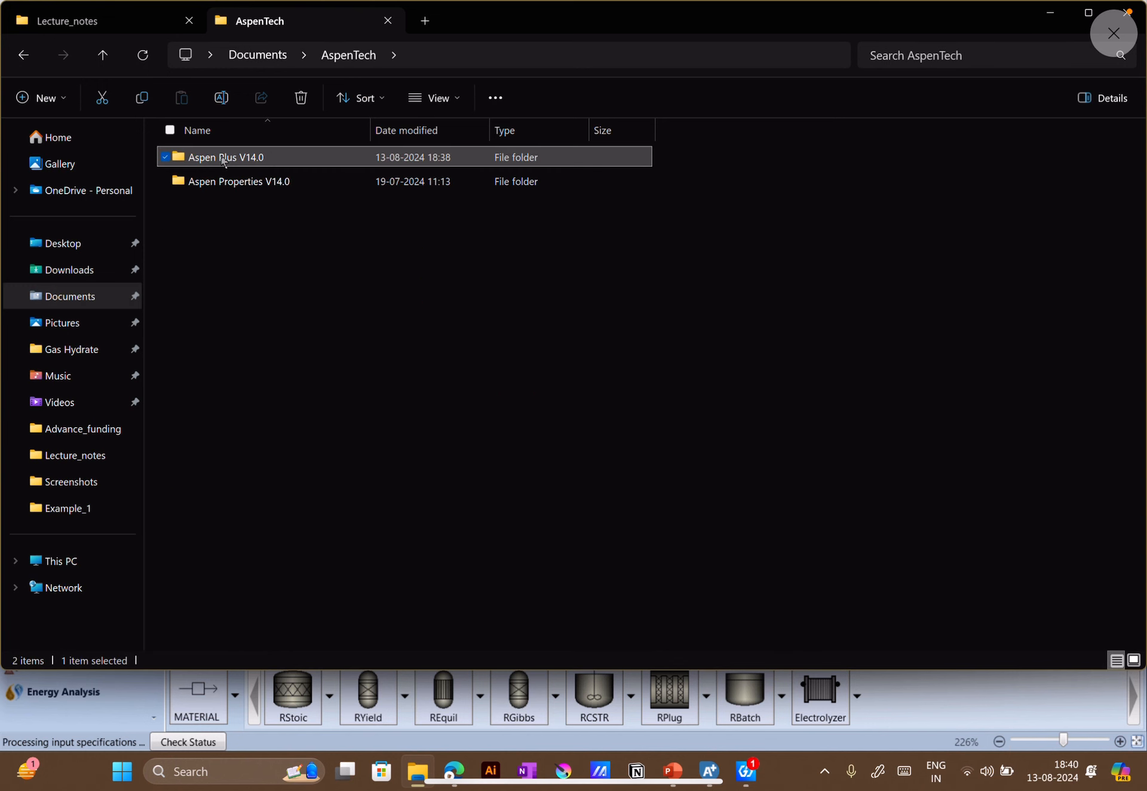
pyautogui.doubleClick(223, 159)
pyautogui.doubleClick(212, 157)
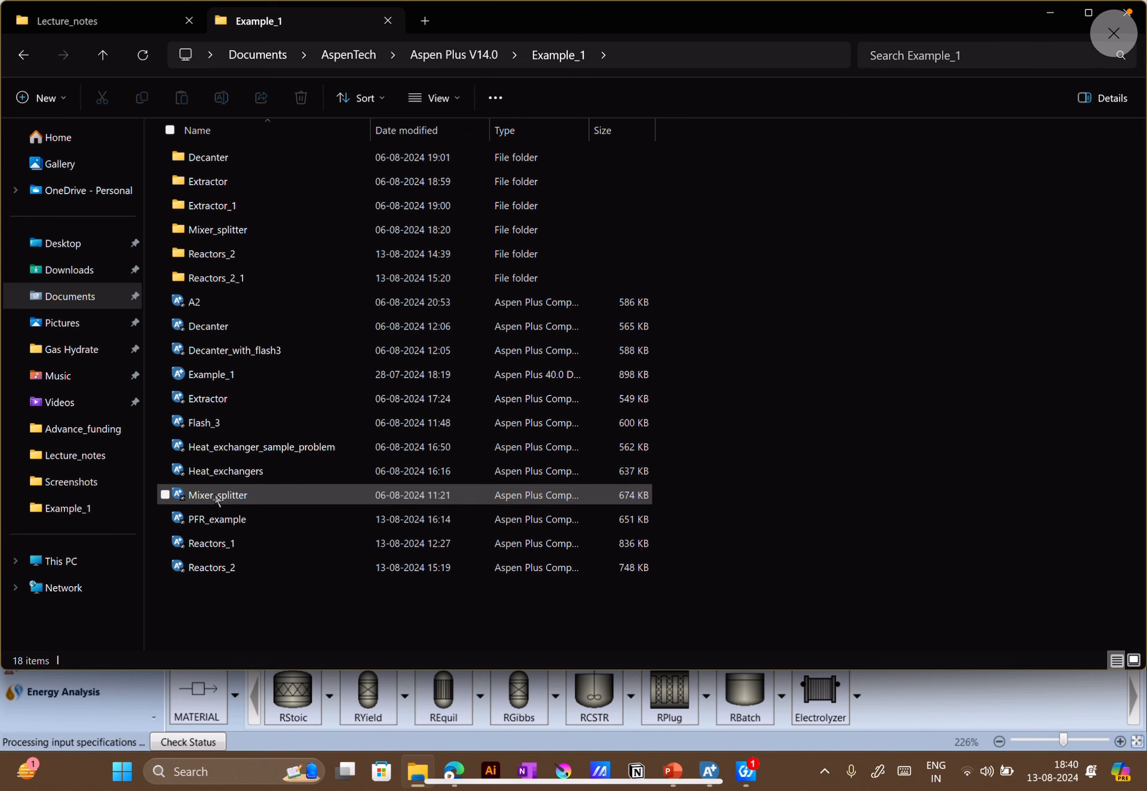
pyautogui.click(228, 548)
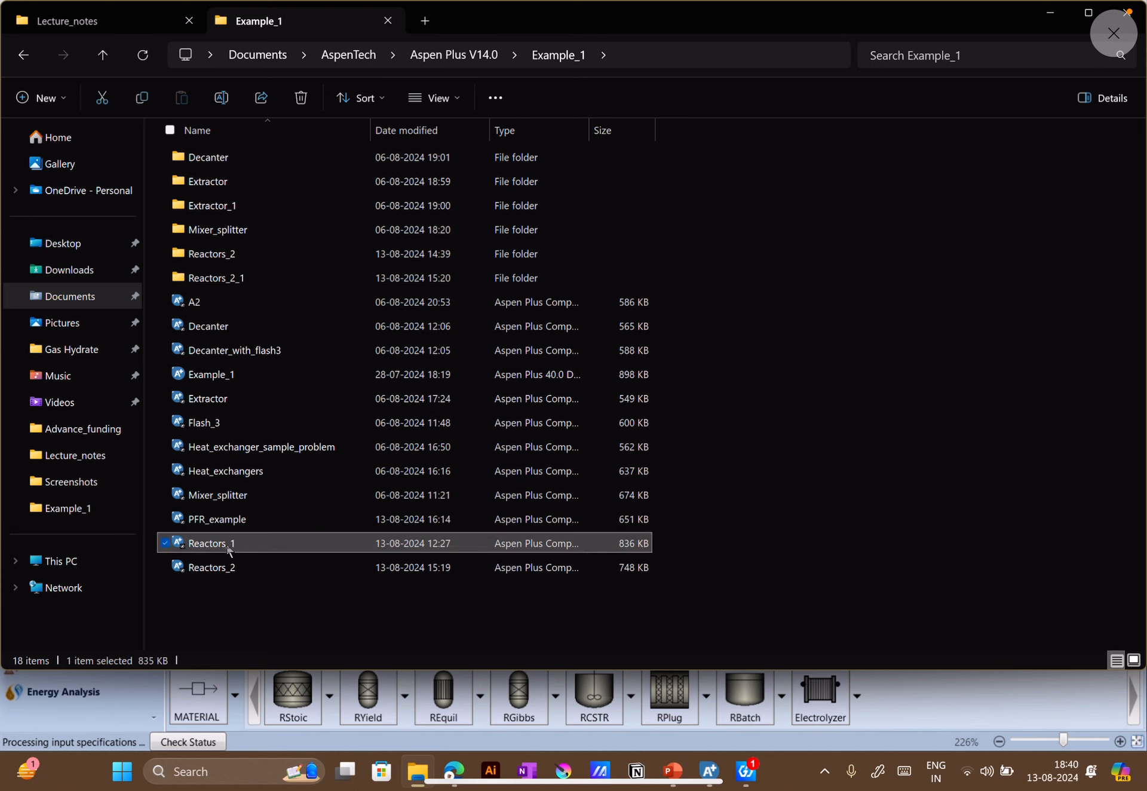
pyautogui.rightClick(229, 549)
pyautogui.click(270, 306)
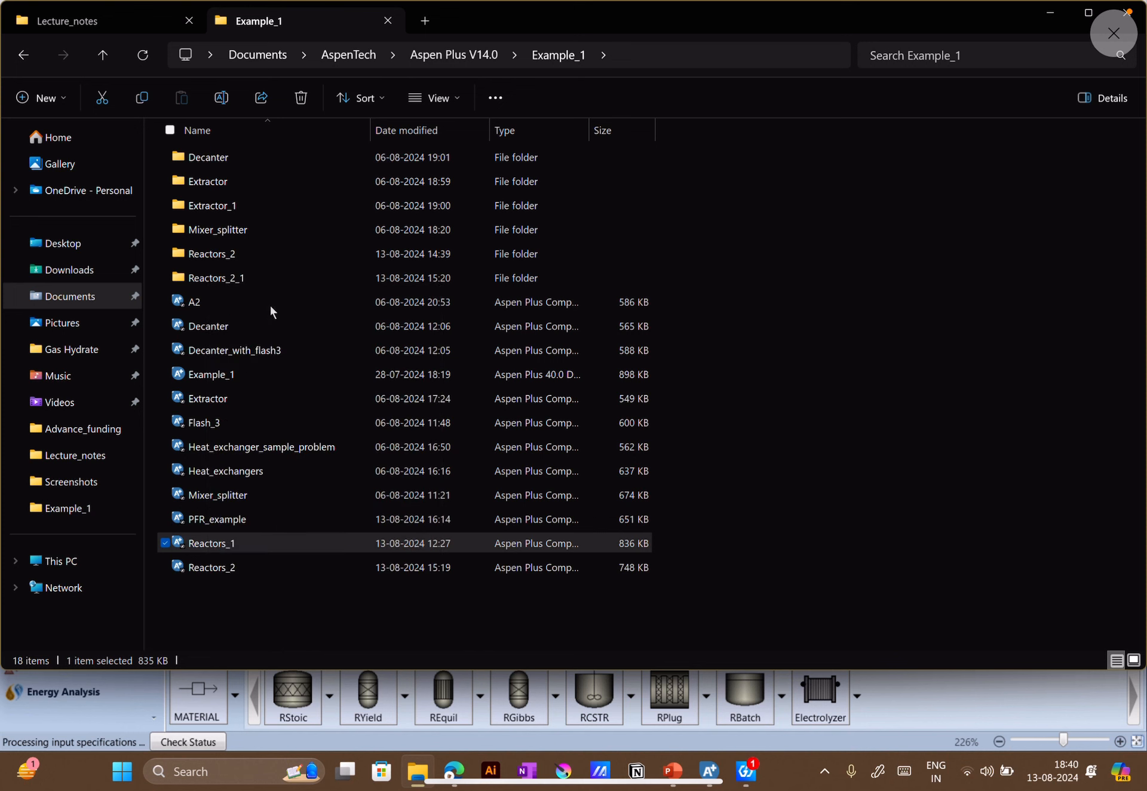
pyautogui.click(1044, 13)
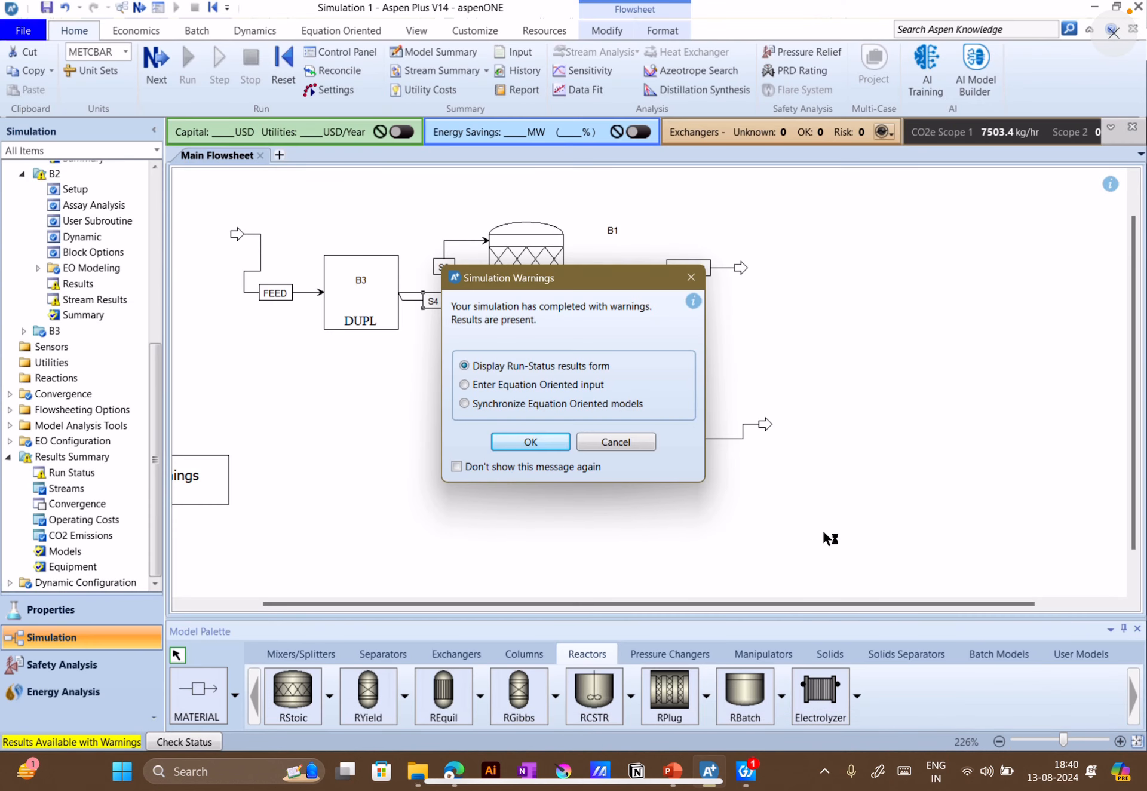
# Display the run status of the completed simulation, and review the component mole flows in the all-streams summary
pyautogui.click(538, 443)
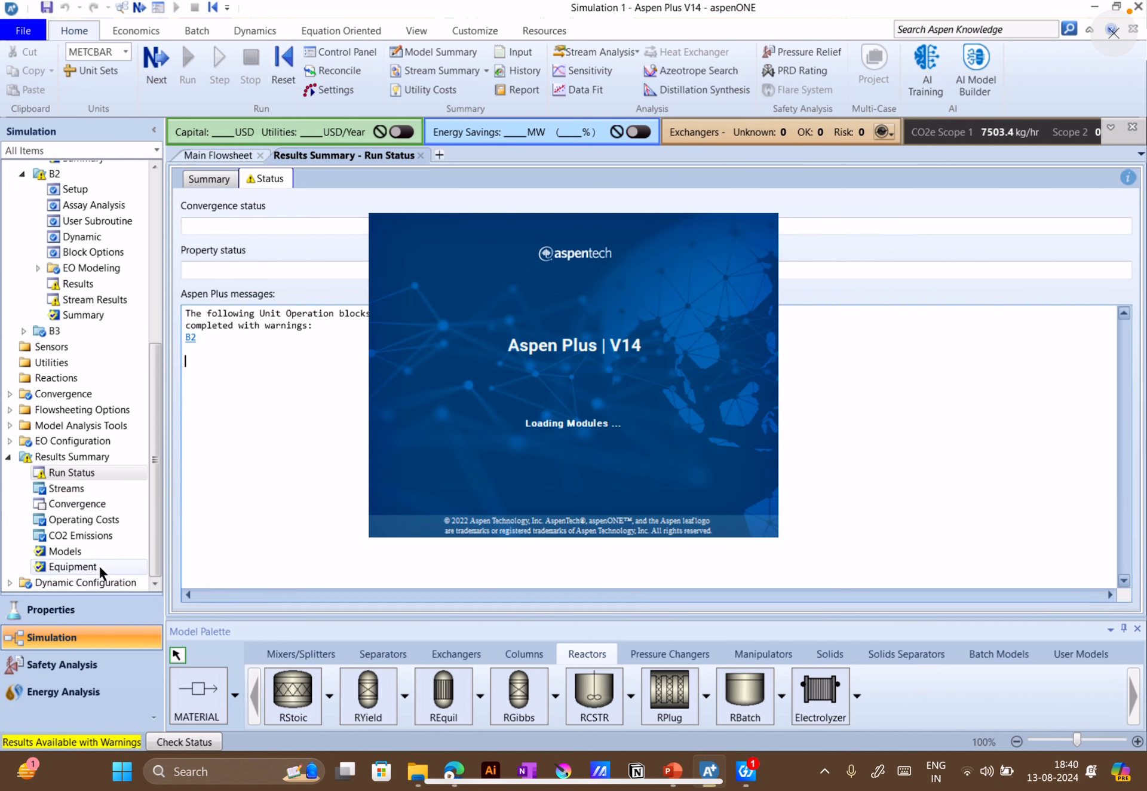
pyautogui.click(73, 487)
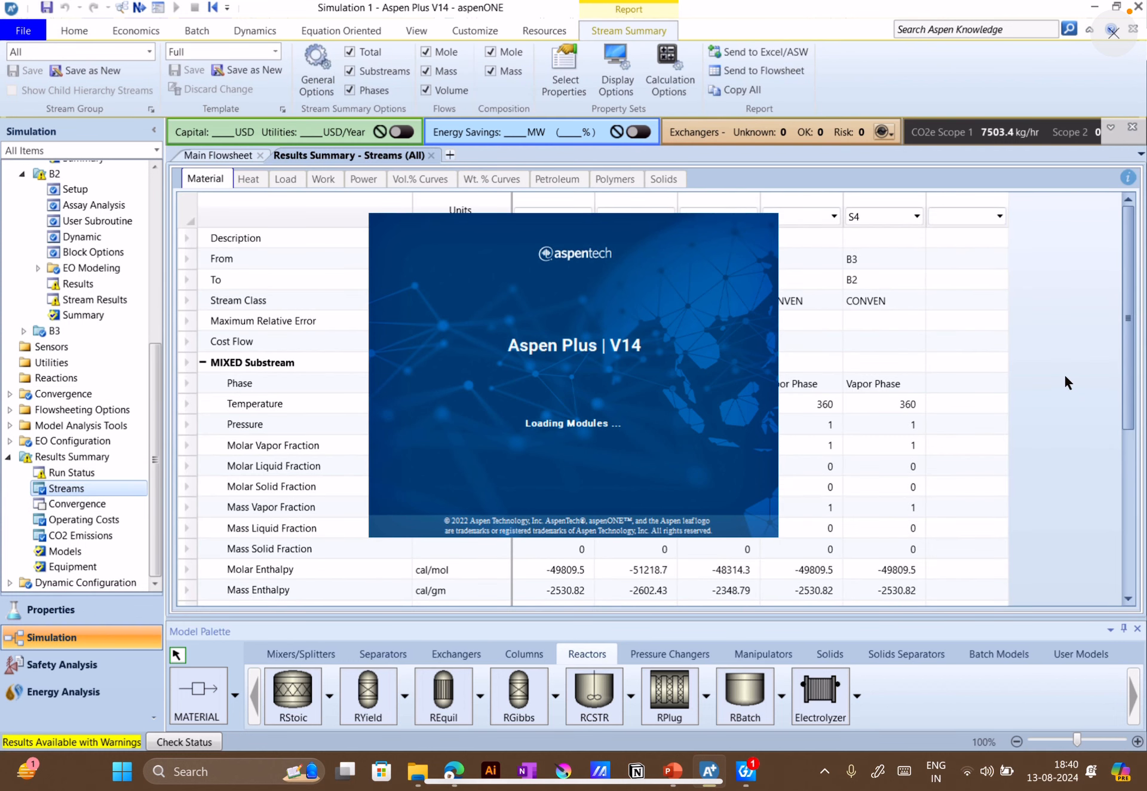
pyautogui.scroll(-1, 852, 525)
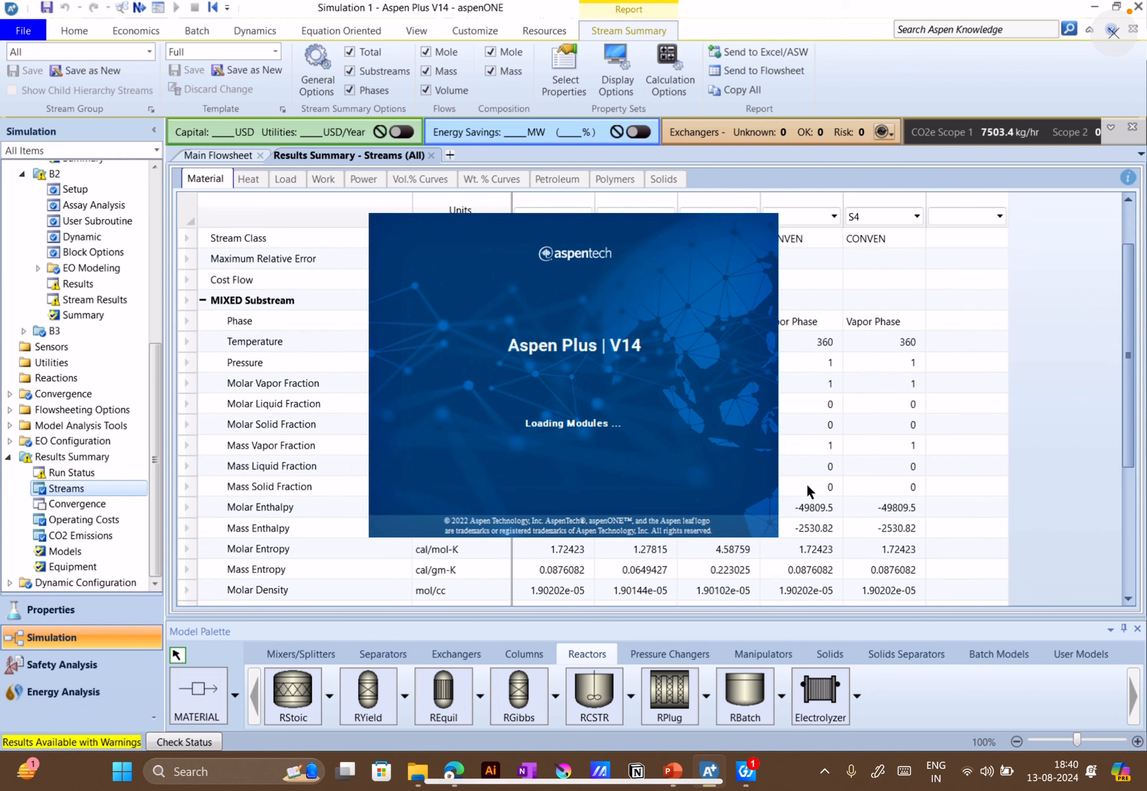
pyautogui.click(981, 421)
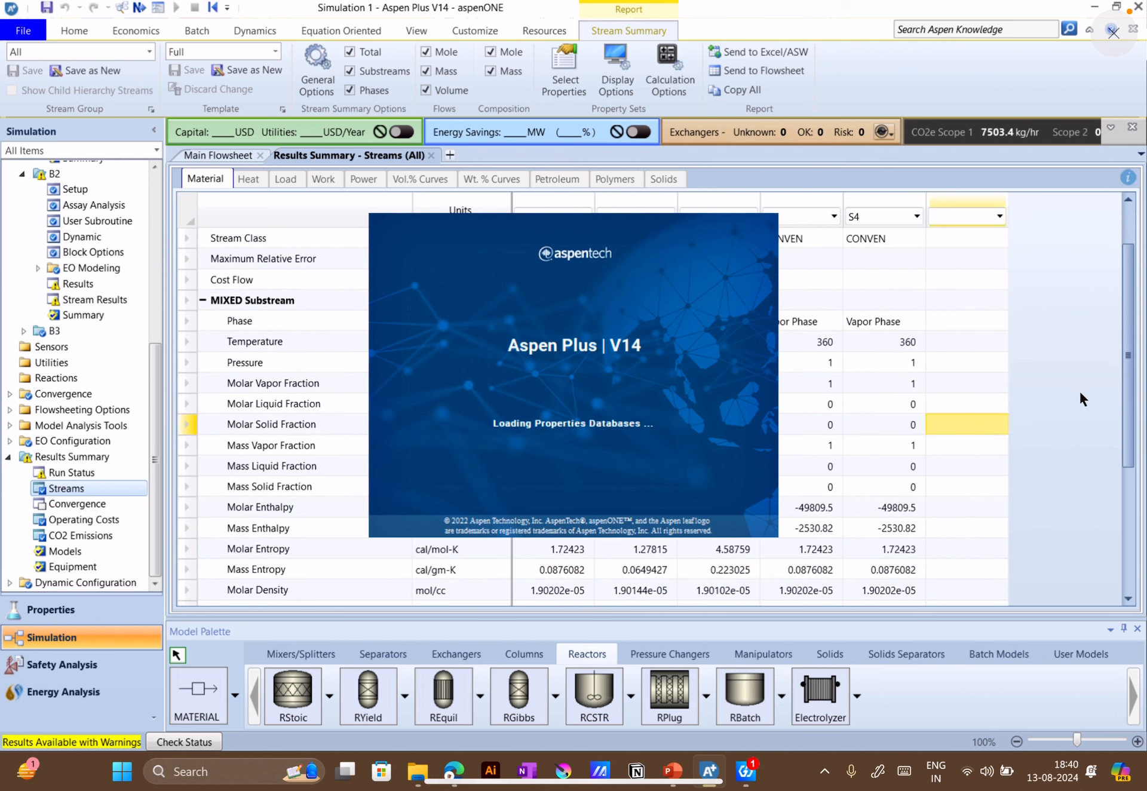
pyautogui.scroll(-2, 1079, 390)
pyautogui.scroll(2, 1074, 406)
pyautogui.scroll(1, 1074, 408)
pyautogui.scroll(-1, 1073, 409)
pyautogui.scroll(-1, 280, 546)
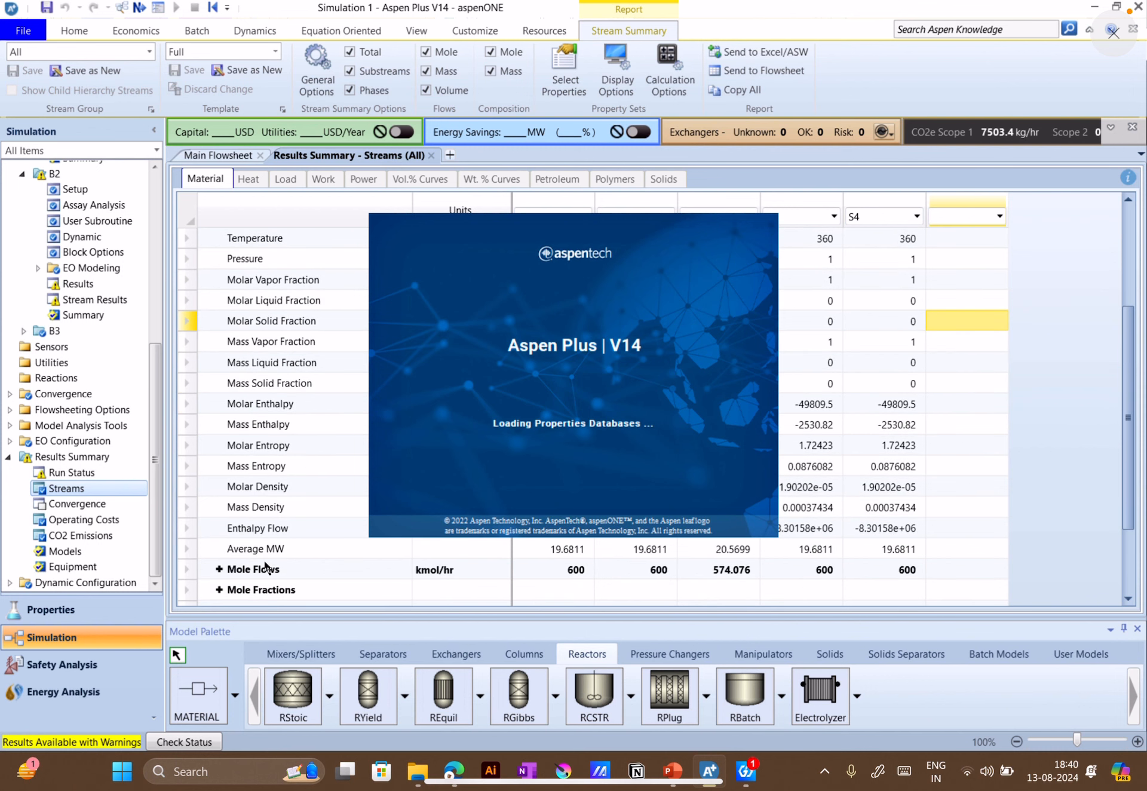
pyautogui.click(219, 569)
pyautogui.scroll(-1, 261, 543)
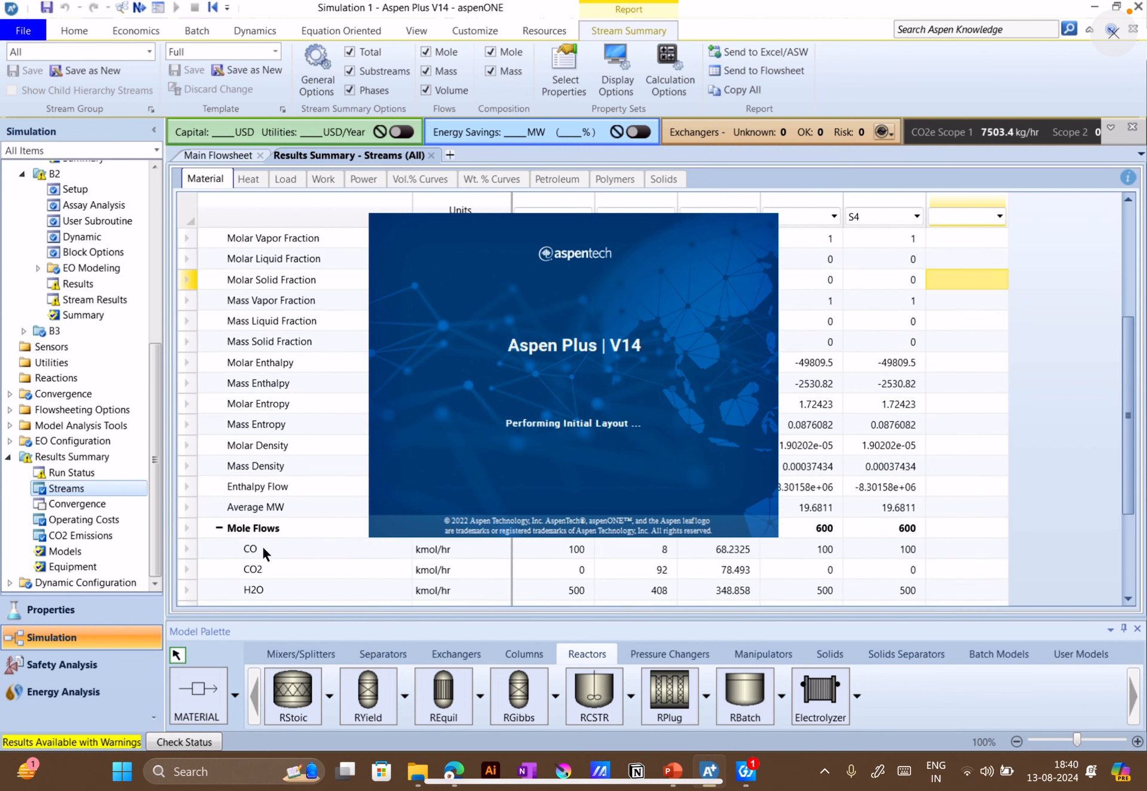
pyautogui.scroll(1, 336, 527)
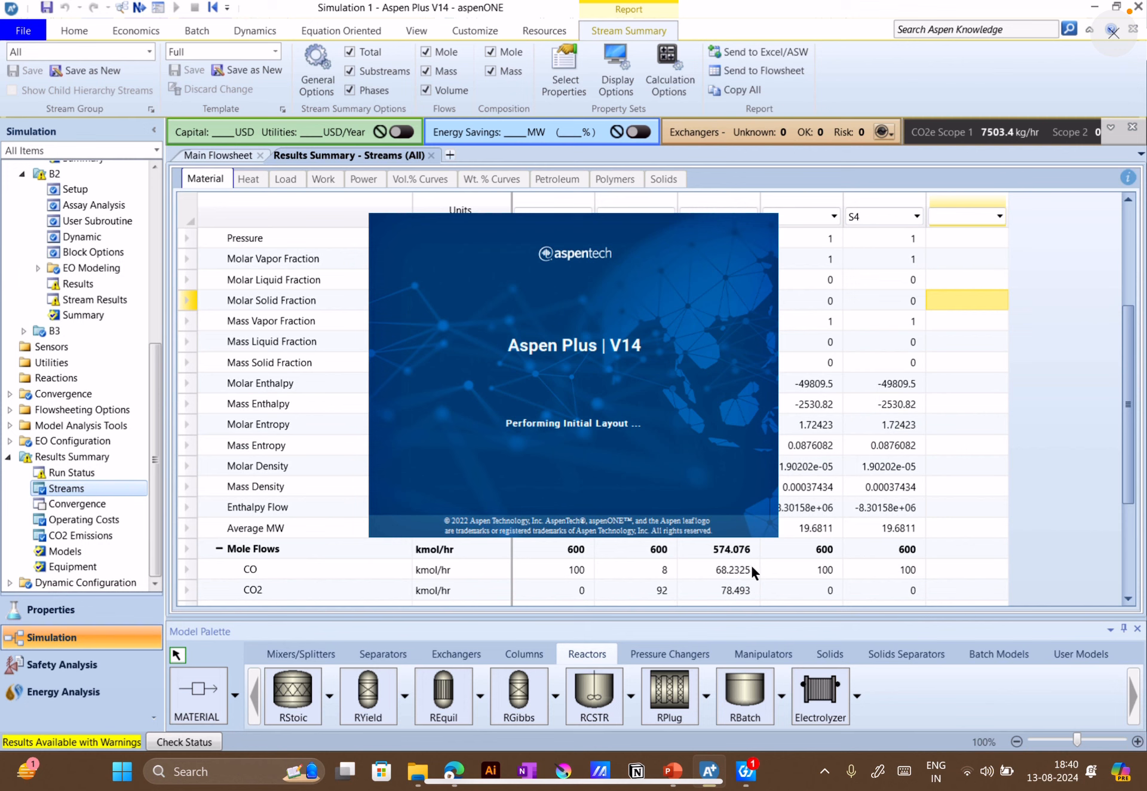
pyautogui.click(740, 575)
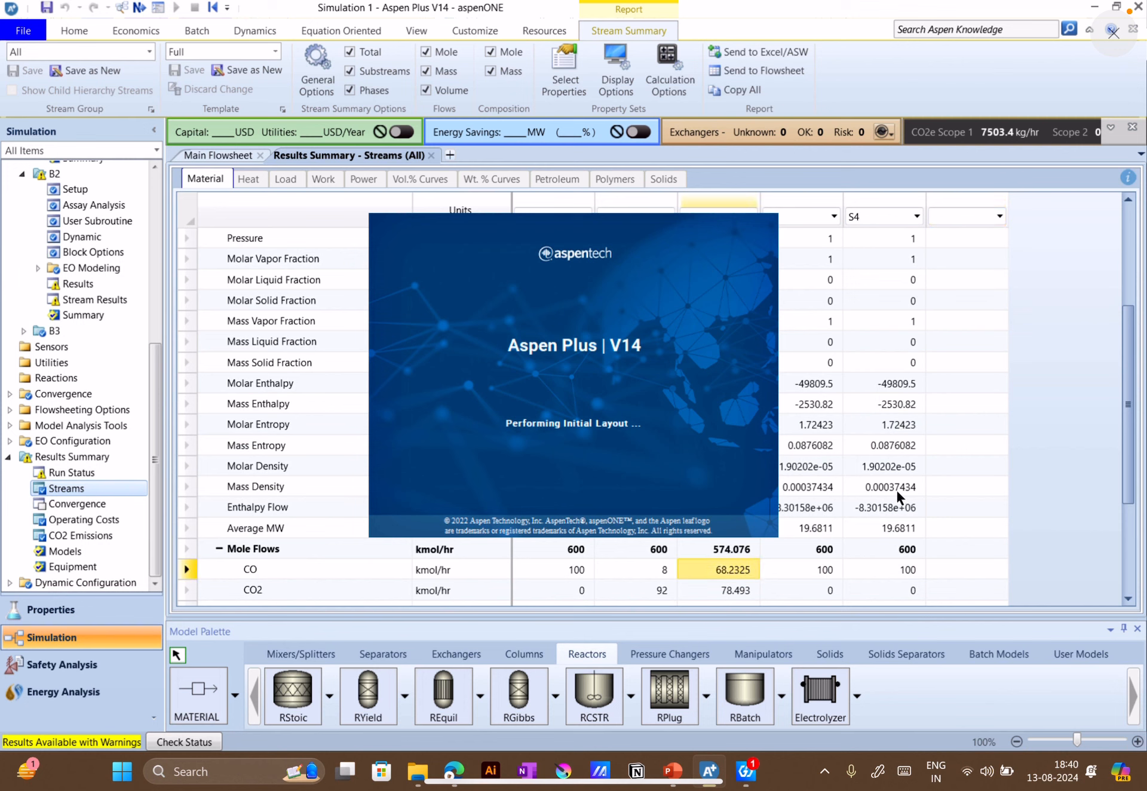
pyautogui.scroll(-1, 814, 550)
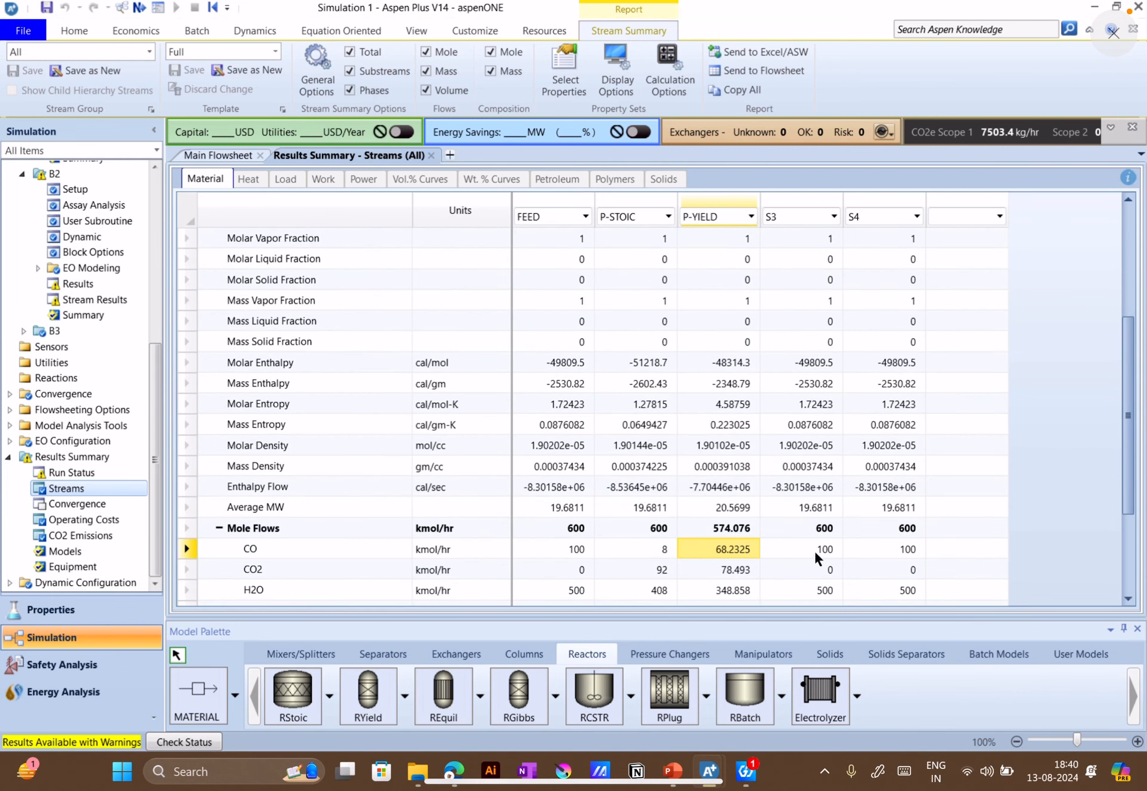
# Check the second Aspen Plus window that is loading Reactors_1, and return to the Simulation 1 window
pyautogui.moveTo(709, 771)
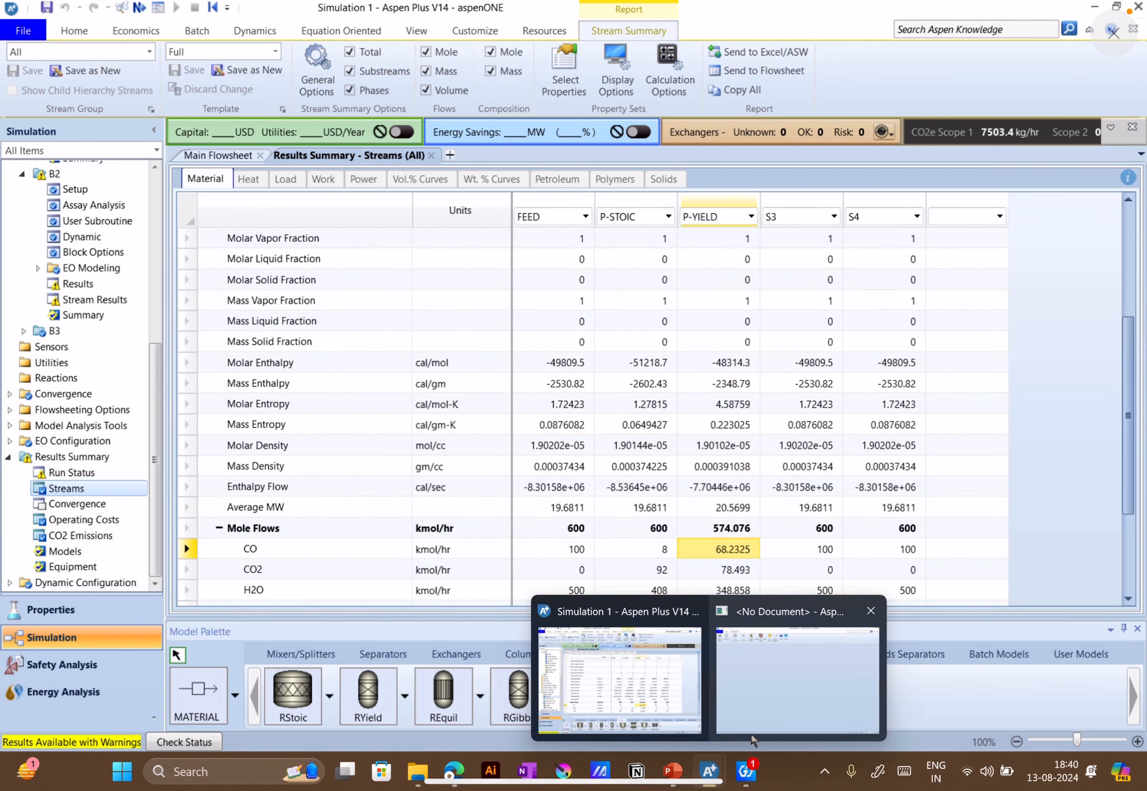
pyautogui.moveTo(756, 738)
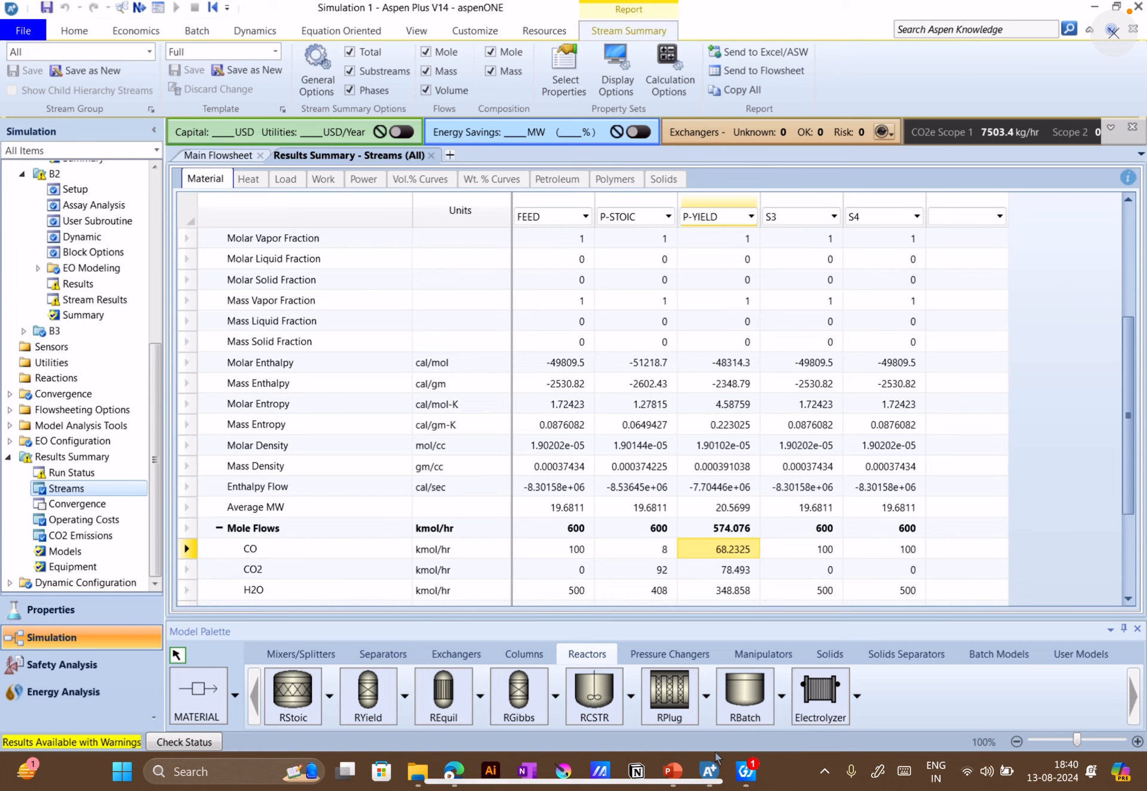
pyautogui.click(764, 723)
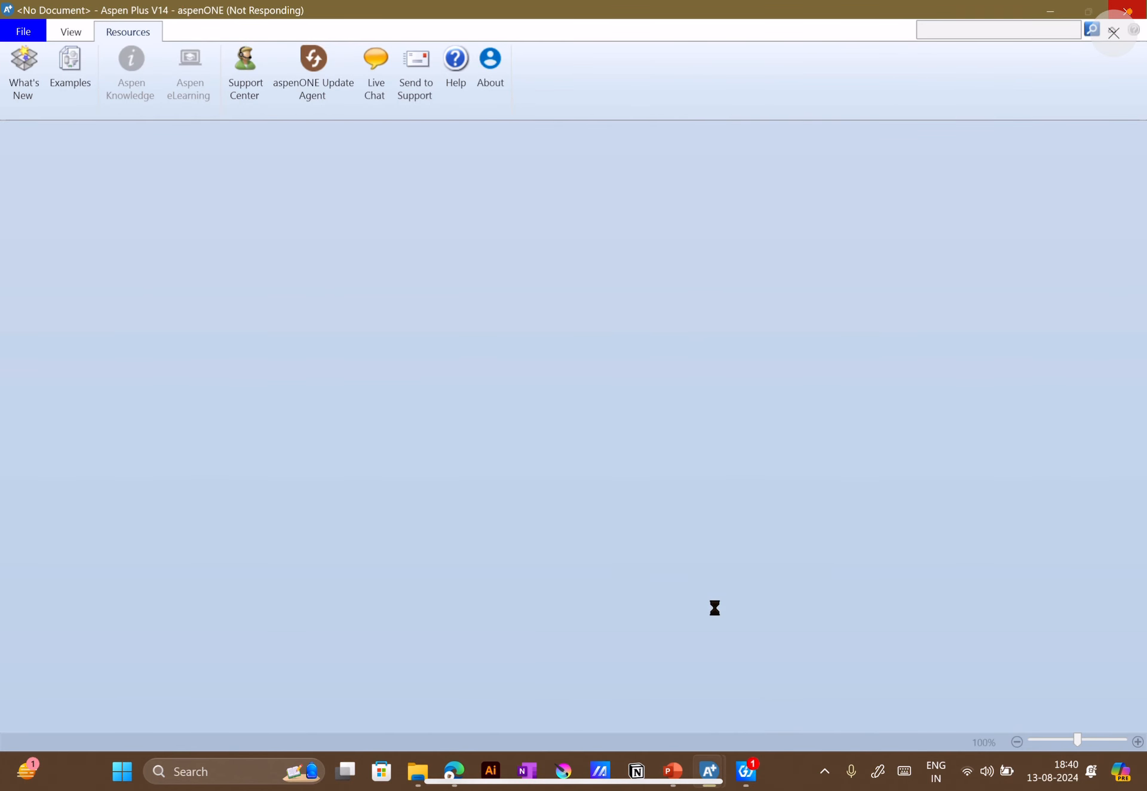
pyautogui.moveTo(709, 771)
pyautogui.click(662, 711)
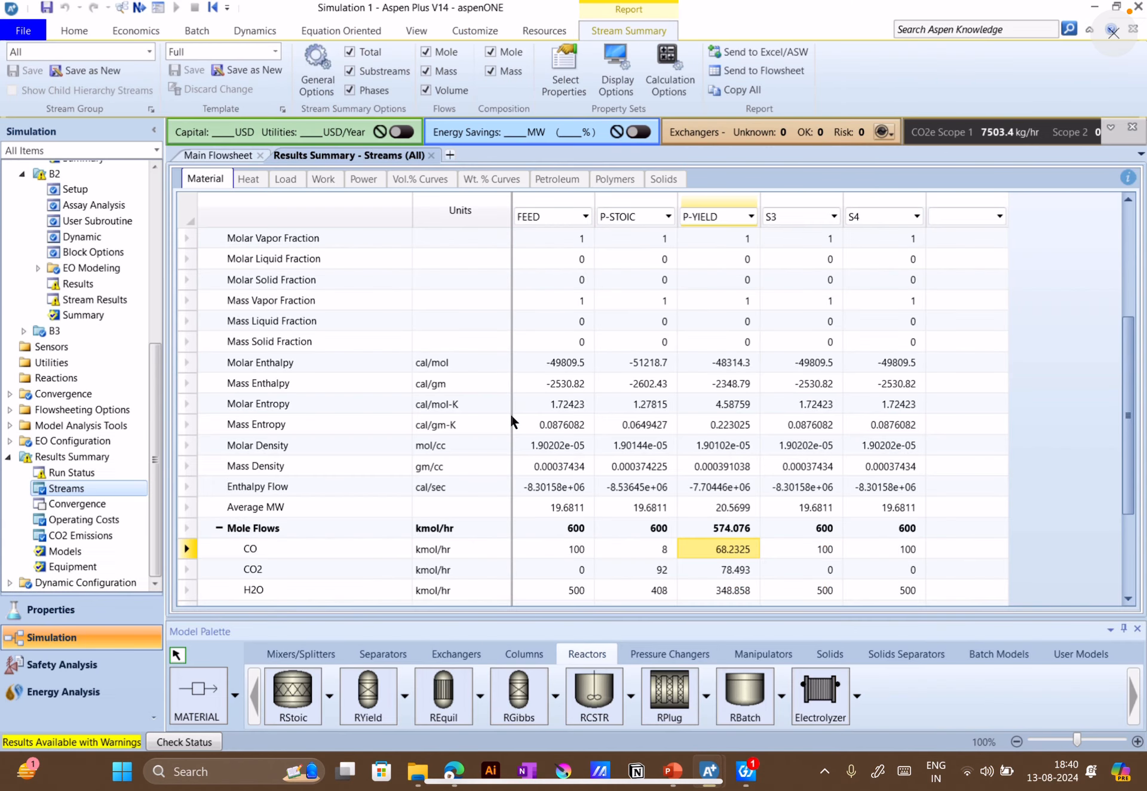
# Examine P-YIELD's total mole flow and CO mole flow against the other streams in the summary
pyautogui.scroll(-3, 666, 405)
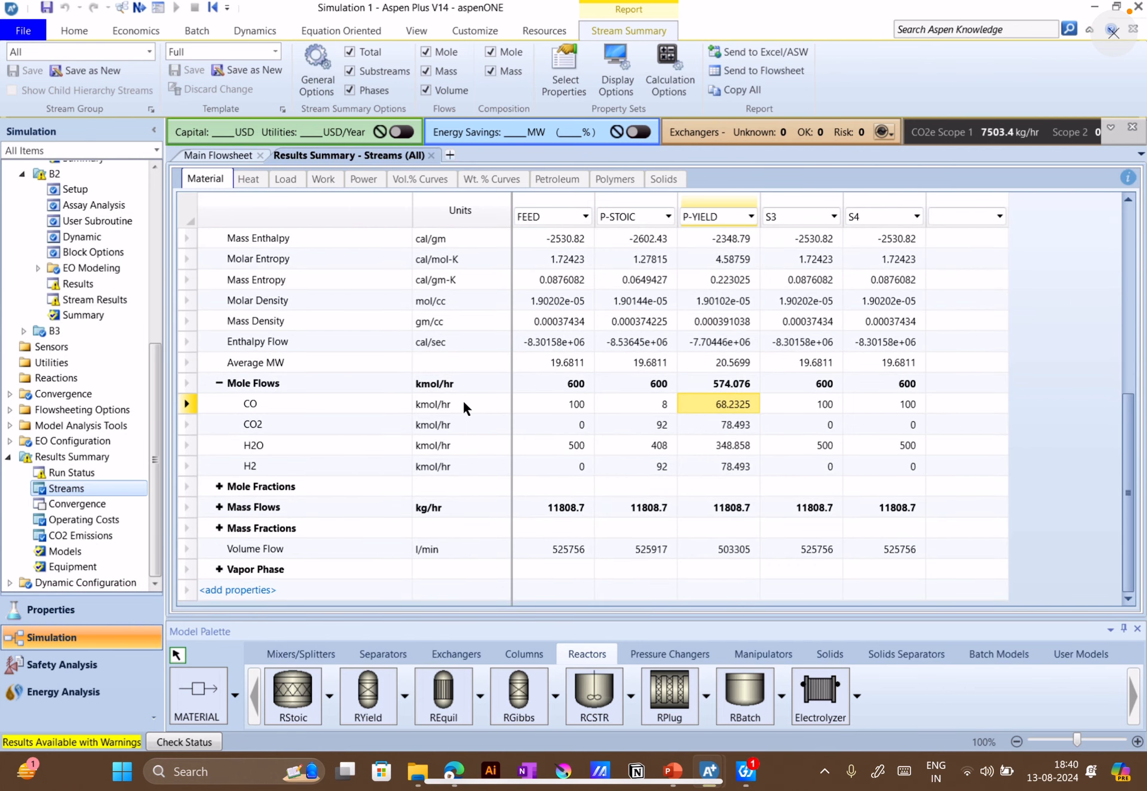
pyautogui.click(732, 386)
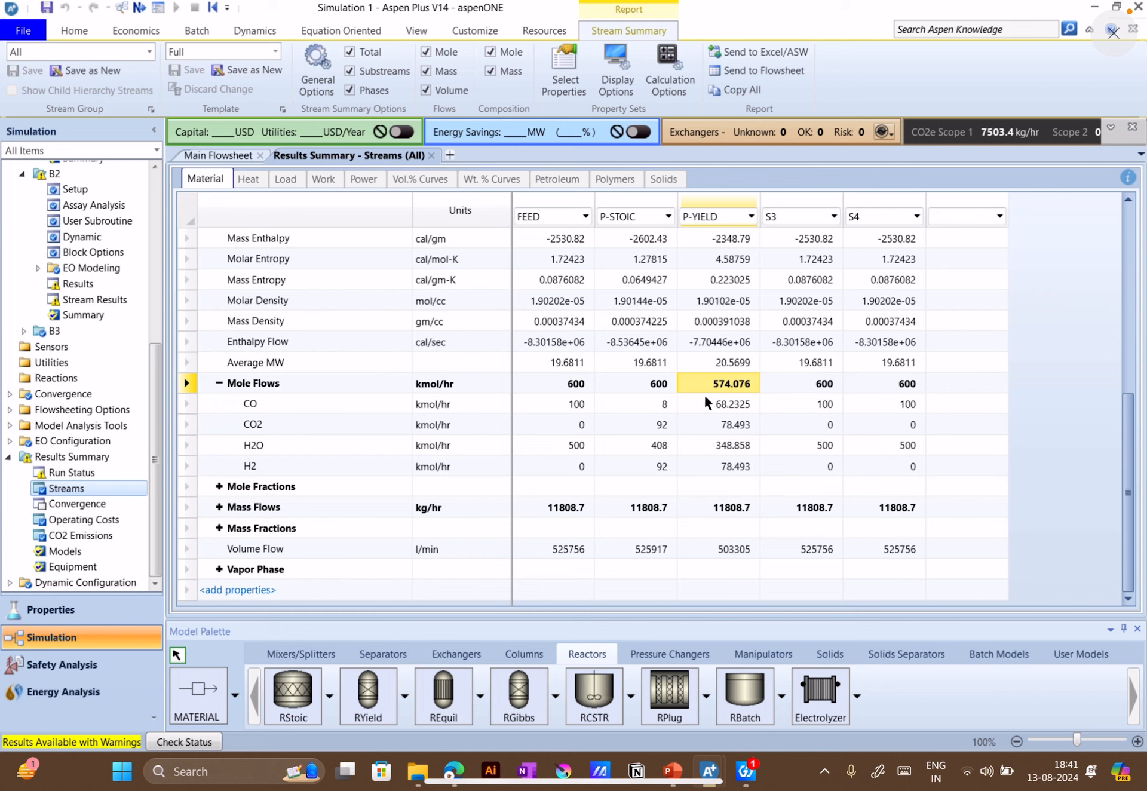
pyautogui.click(740, 401)
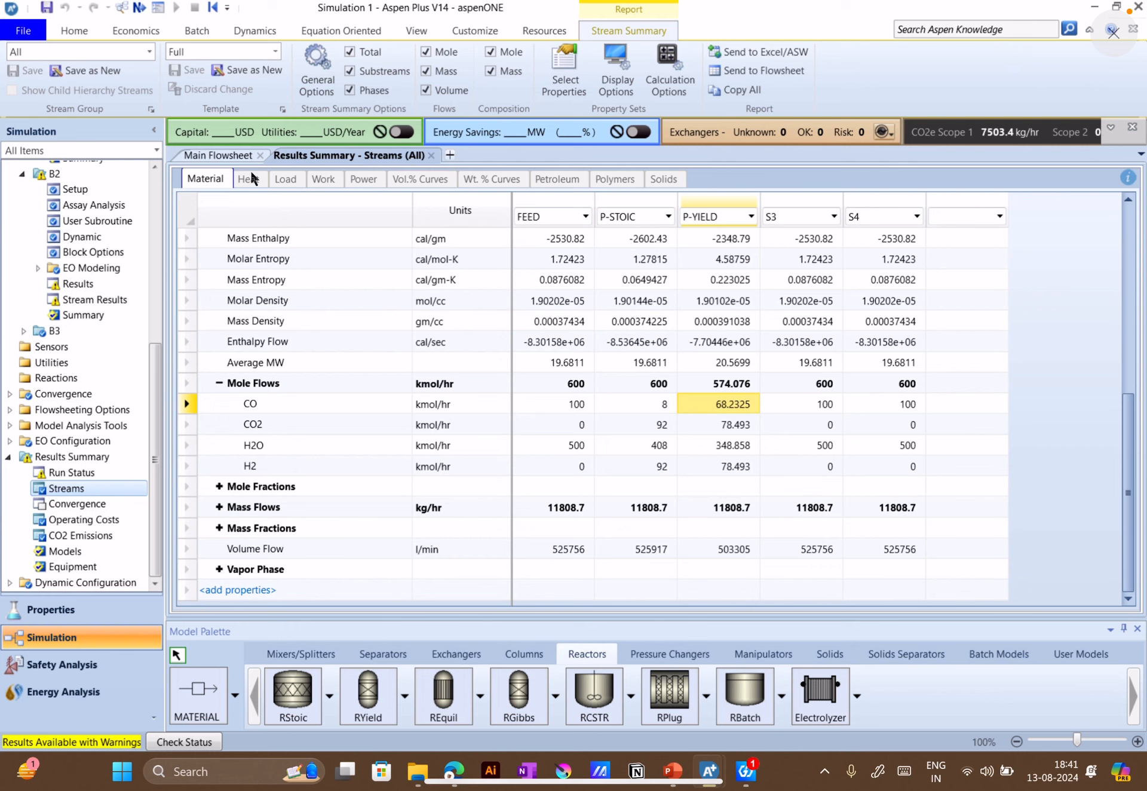
# Compare the operating conditions of the RYield block B2 and RStoic block B1, and review B1's reaction definition
pyautogui.scroll(4, 88, 470)
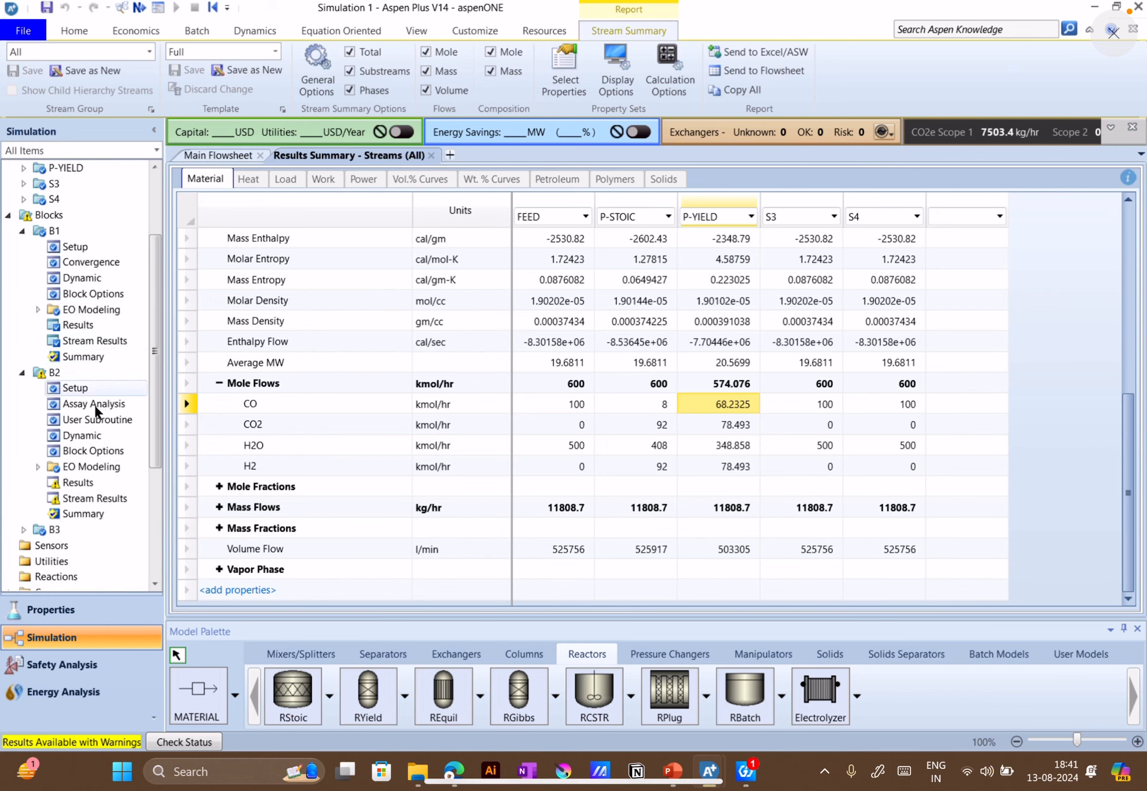
pyautogui.click(74, 388)
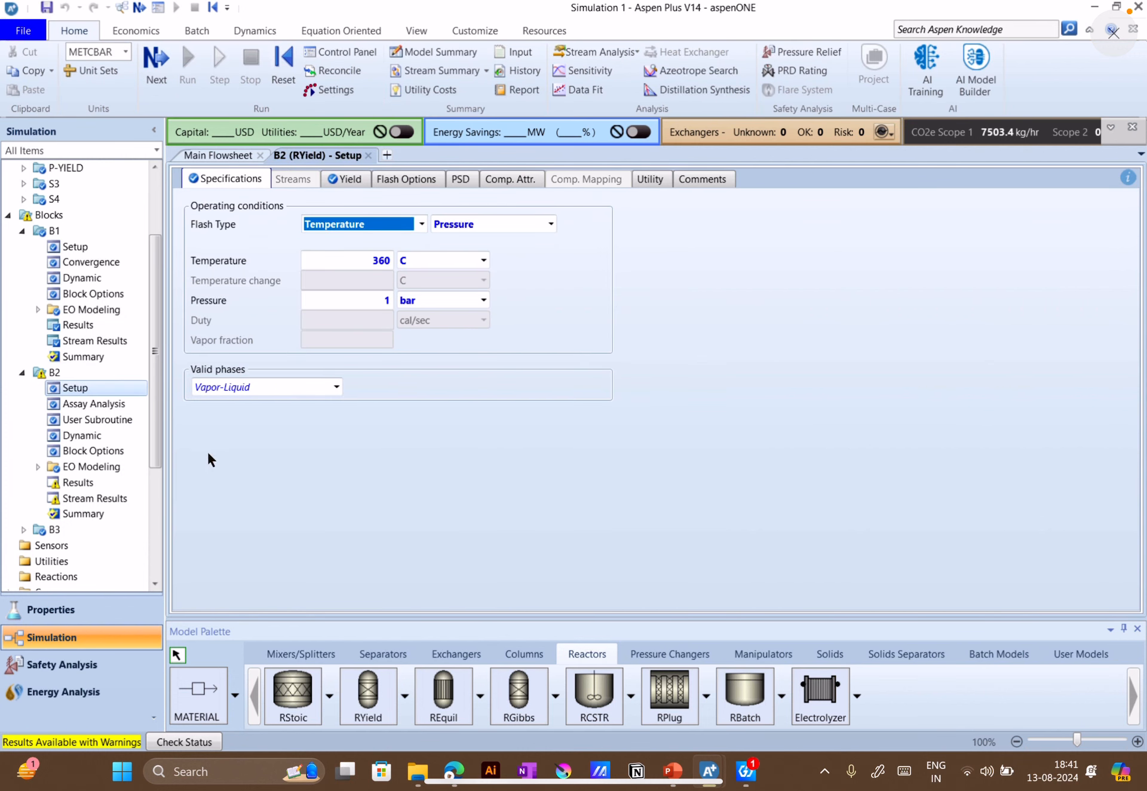
pyautogui.click(75, 247)
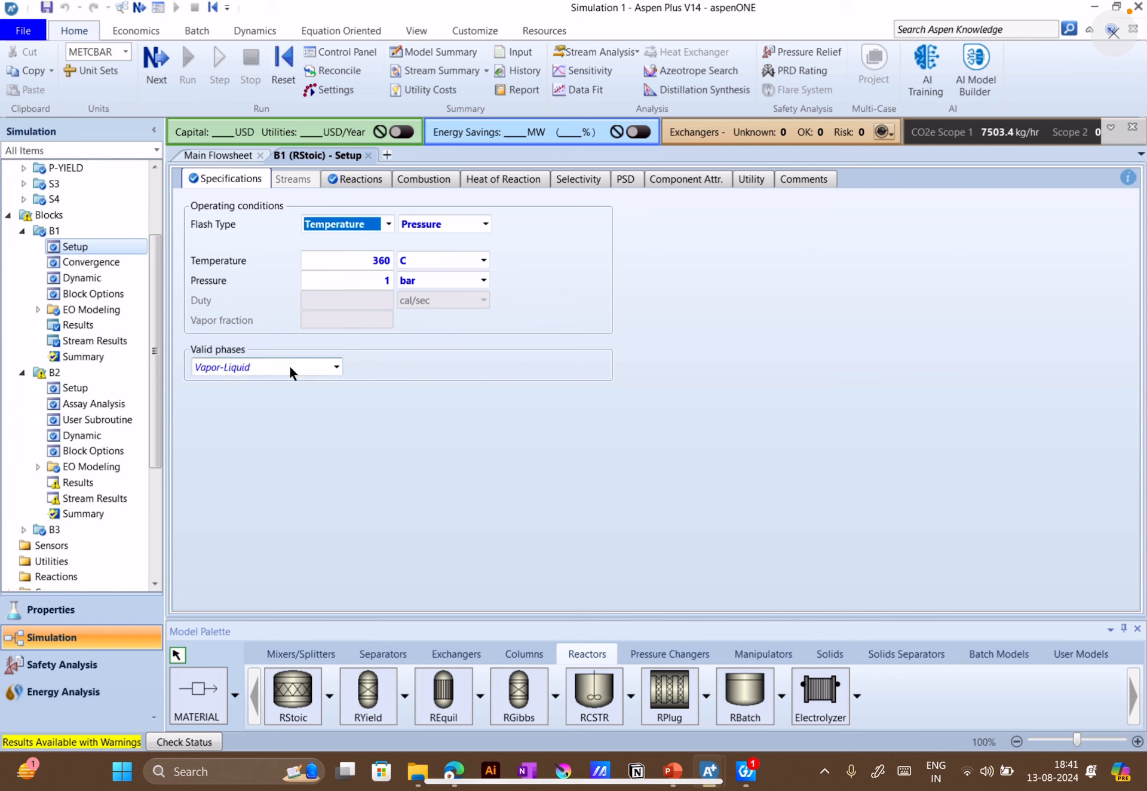
pyautogui.click(366, 181)
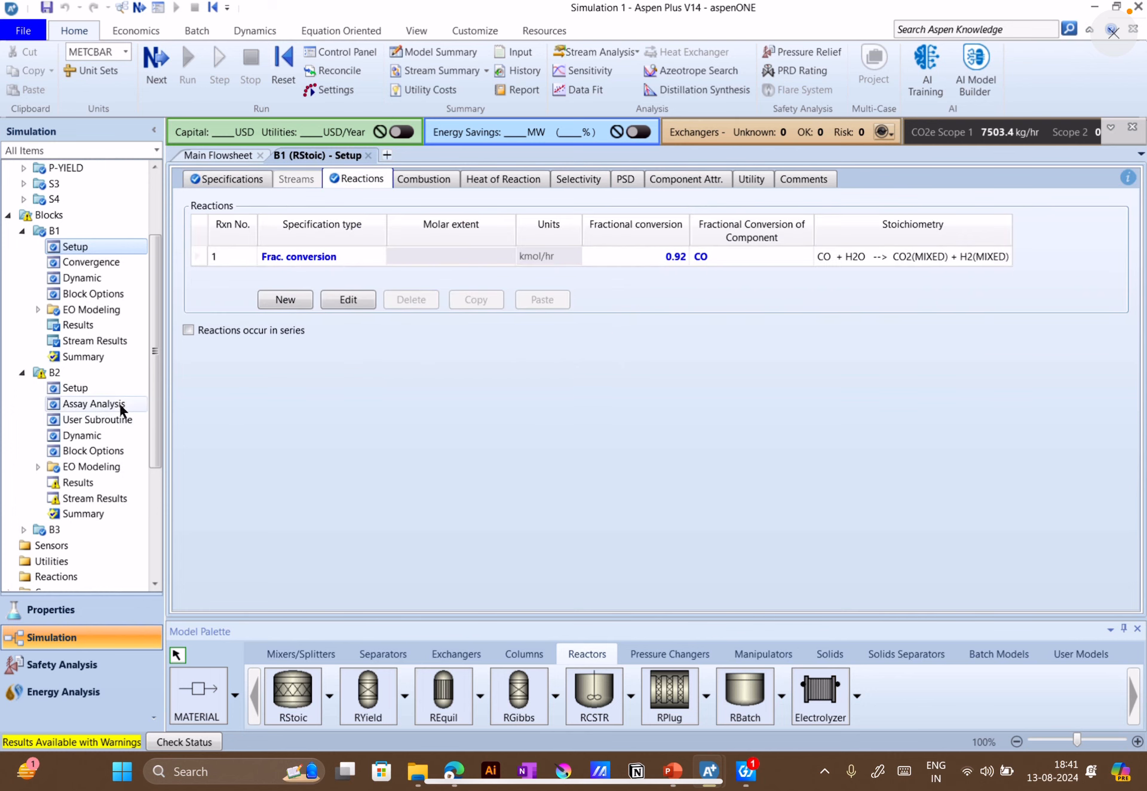
# Review the component yields specified for the RYield block B2, and switch to the second Aspen Plus window loading Reactors_1
pyautogui.click(88, 388)
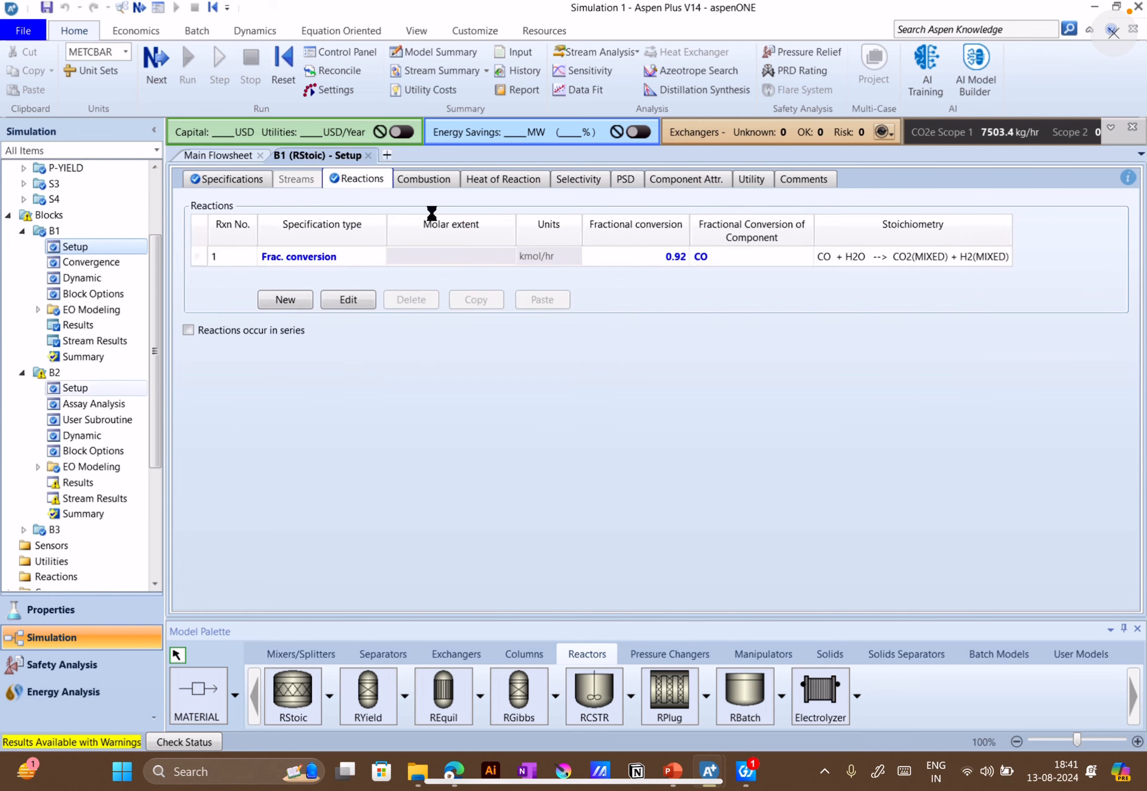
pyautogui.click(302, 177)
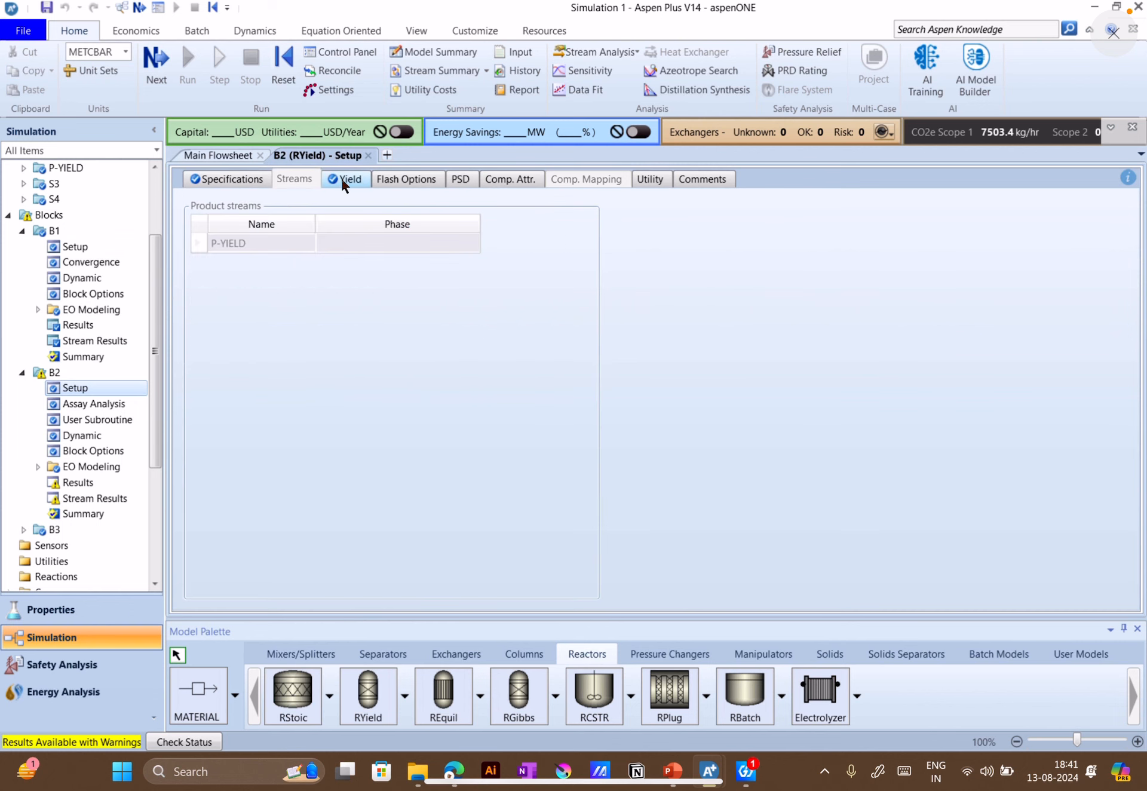
pyautogui.click(343, 181)
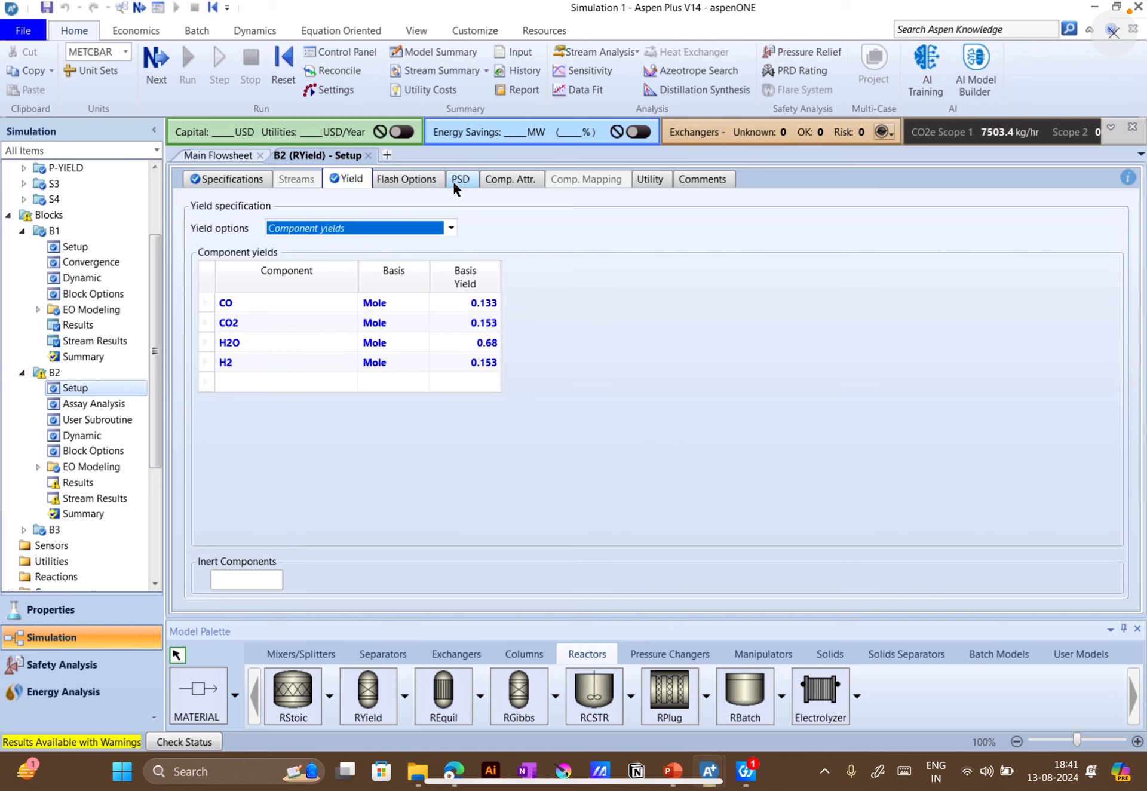
pyautogui.click(656, 284)
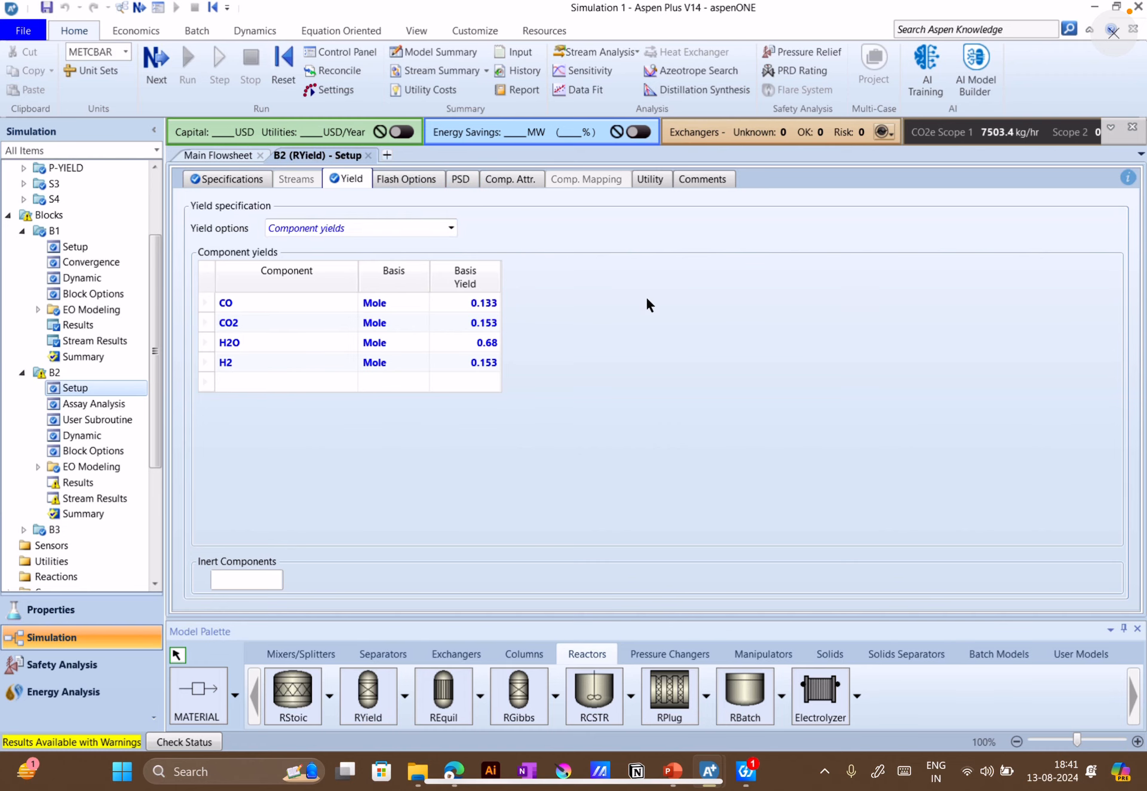
pyautogui.moveTo(709, 770)
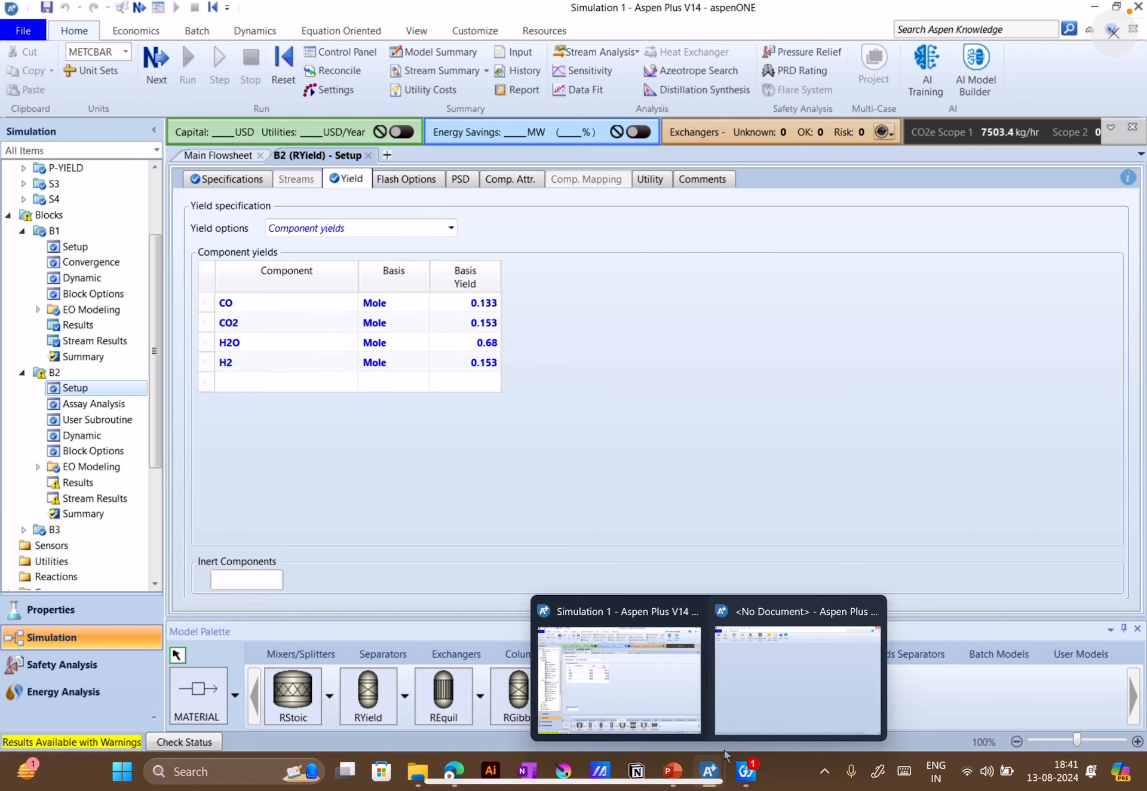
pyautogui.click(777, 709)
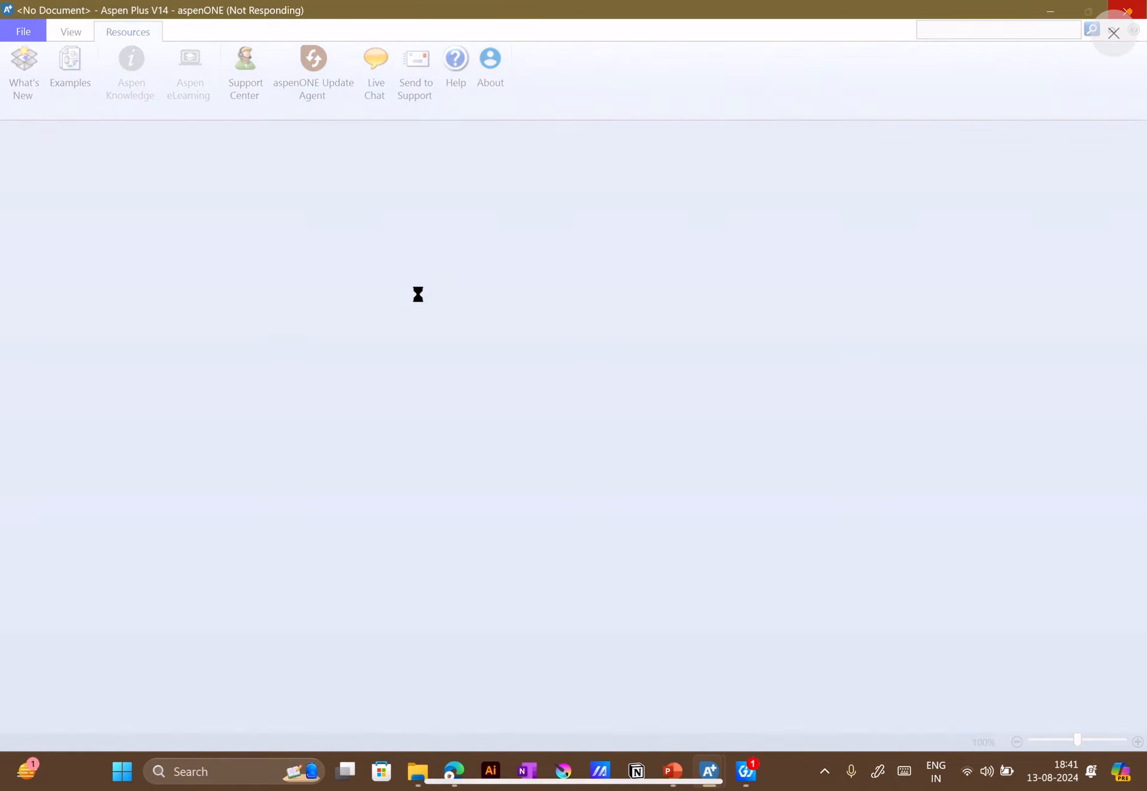
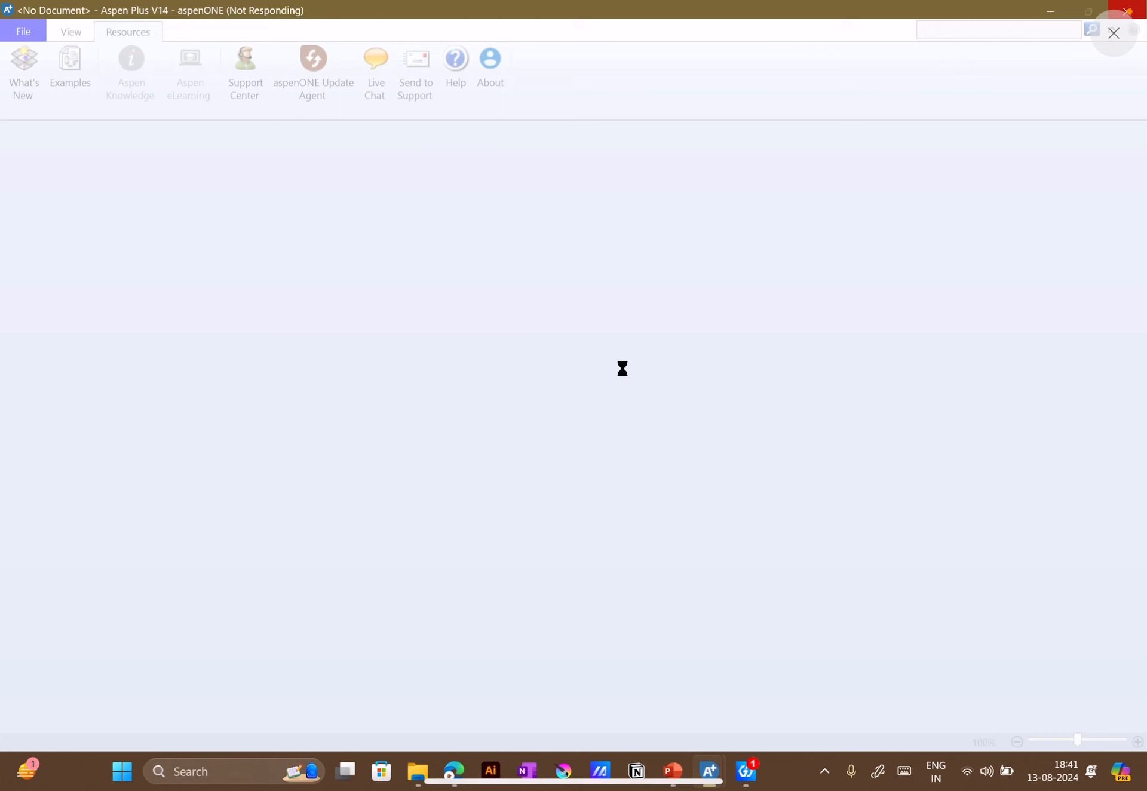
# Check whether the second Aspen Plus window has finished loading Reactors_1, and go back to the Simulation 1 window
pyautogui.moveTo(681, 786)
pyautogui.moveTo(722, 767)
pyautogui.click(791, 639)
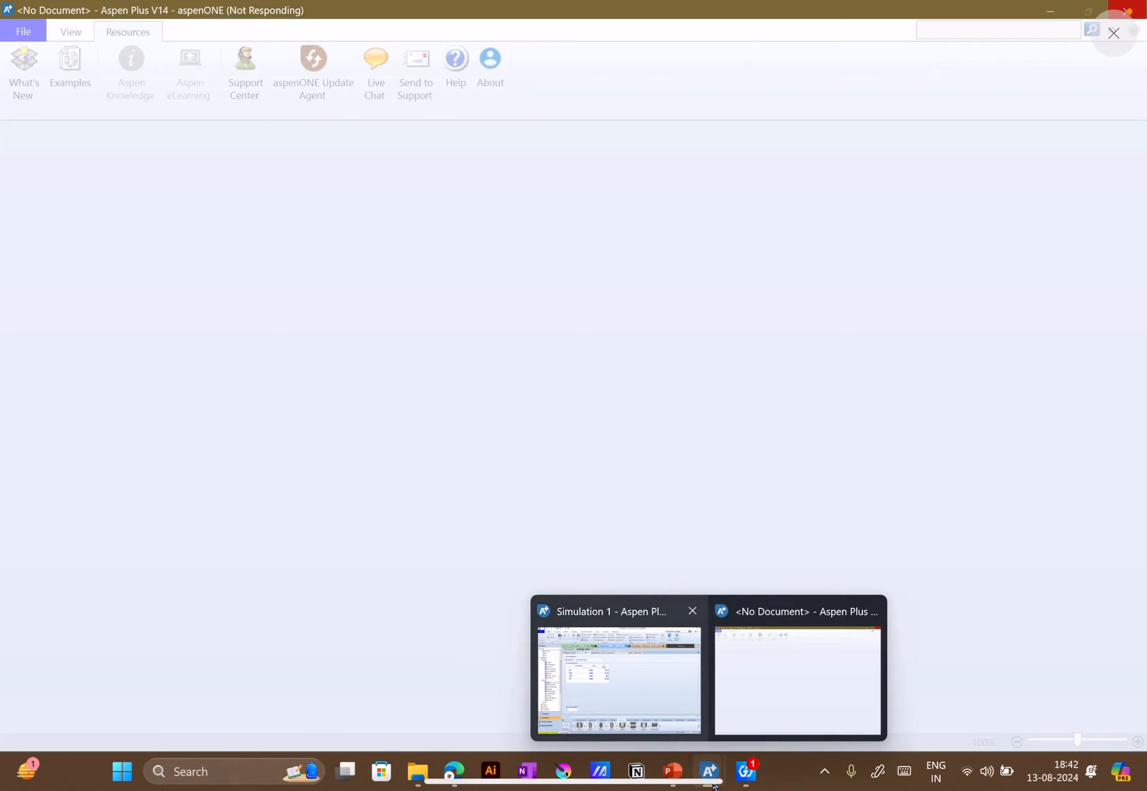
pyautogui.click(661, 690)
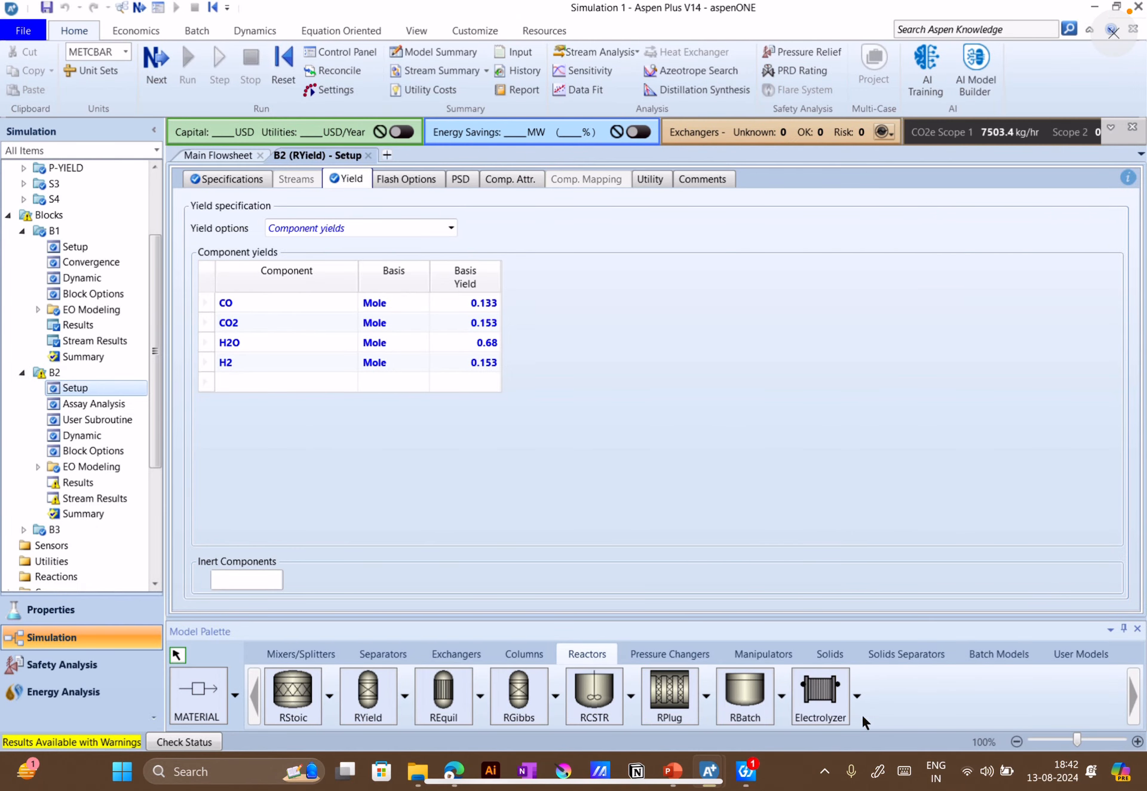
pyautogui.moveTo(709, 771)
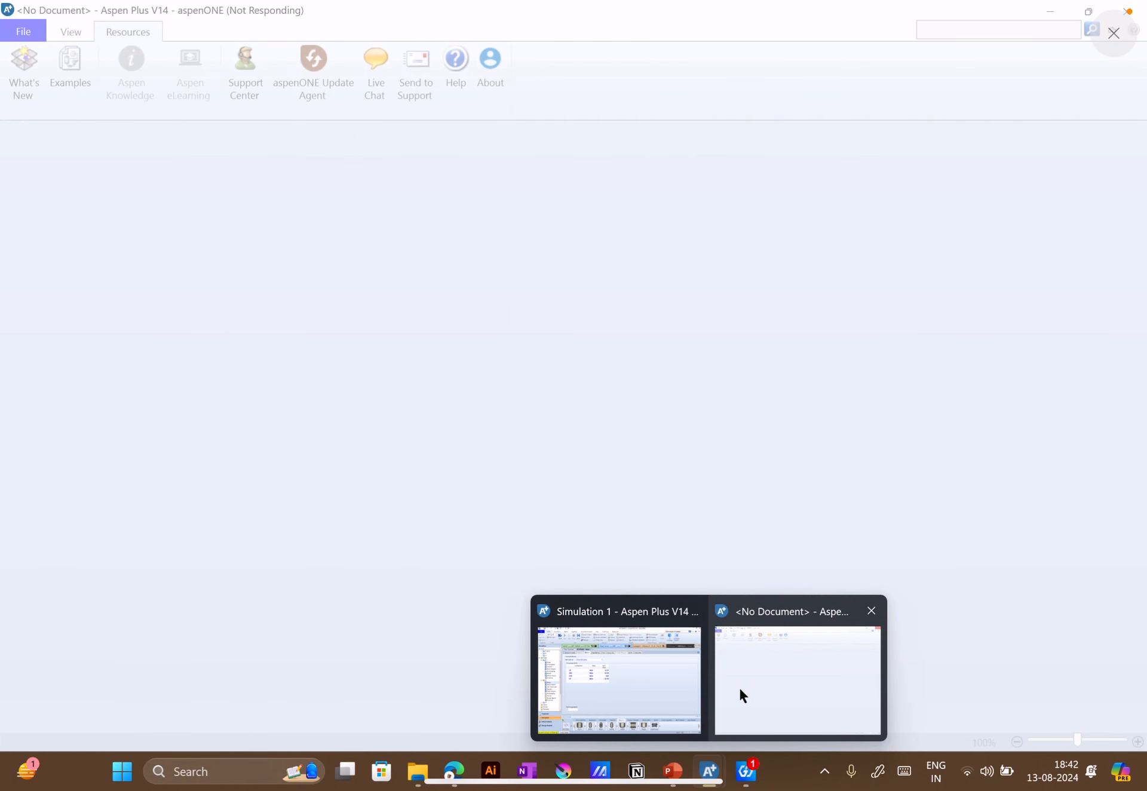
pyautogui.click(658, 694)
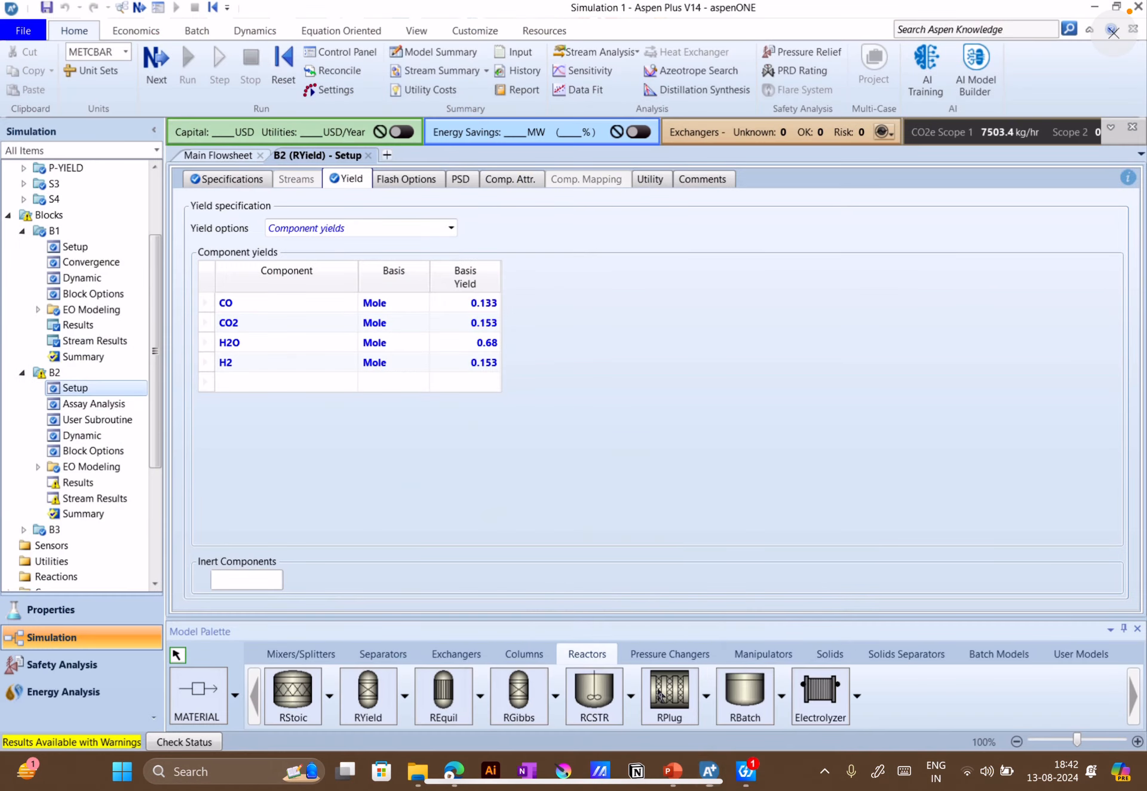
# Close the B2 setup form and place an REquil reactor on the main flowsheet below the RYield block B2
pyautogui.click(209, 156)
pyautogui.click(369, 156)
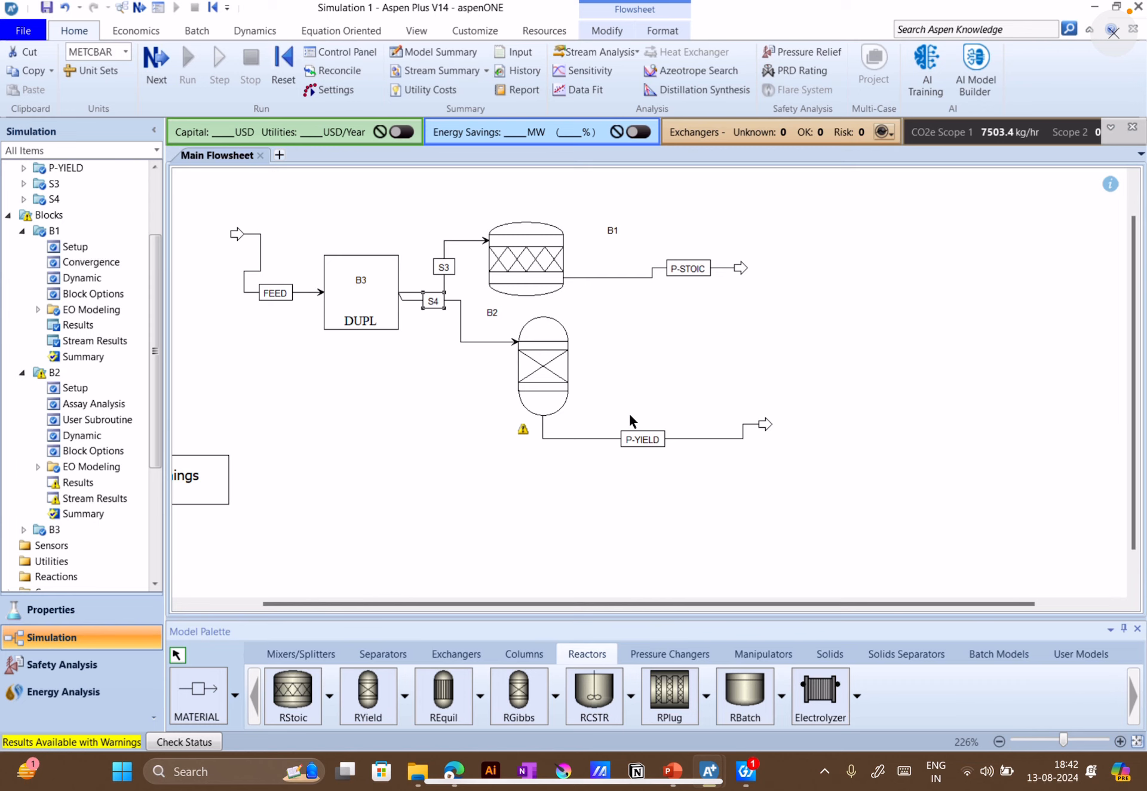
pyautogui.scroll(-1, 573, 538)
pyautogui.scroll(-4, 622, 446)
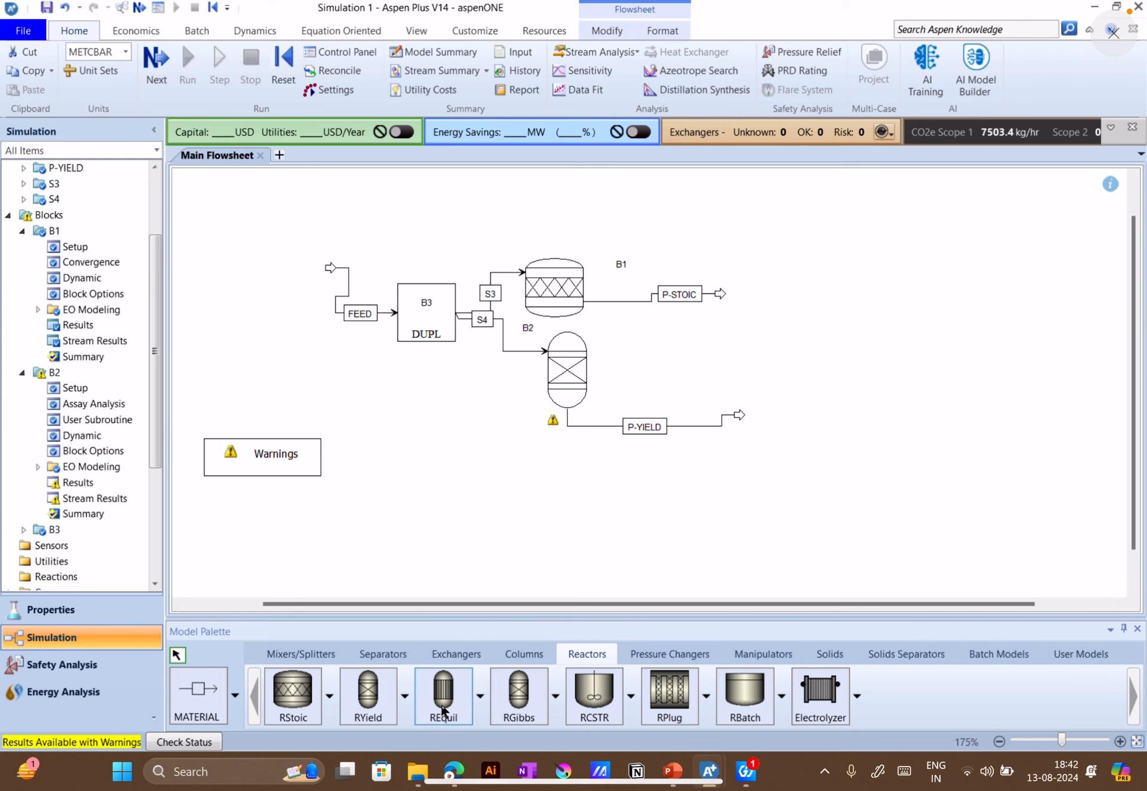
pyautogui.click(443, 711)
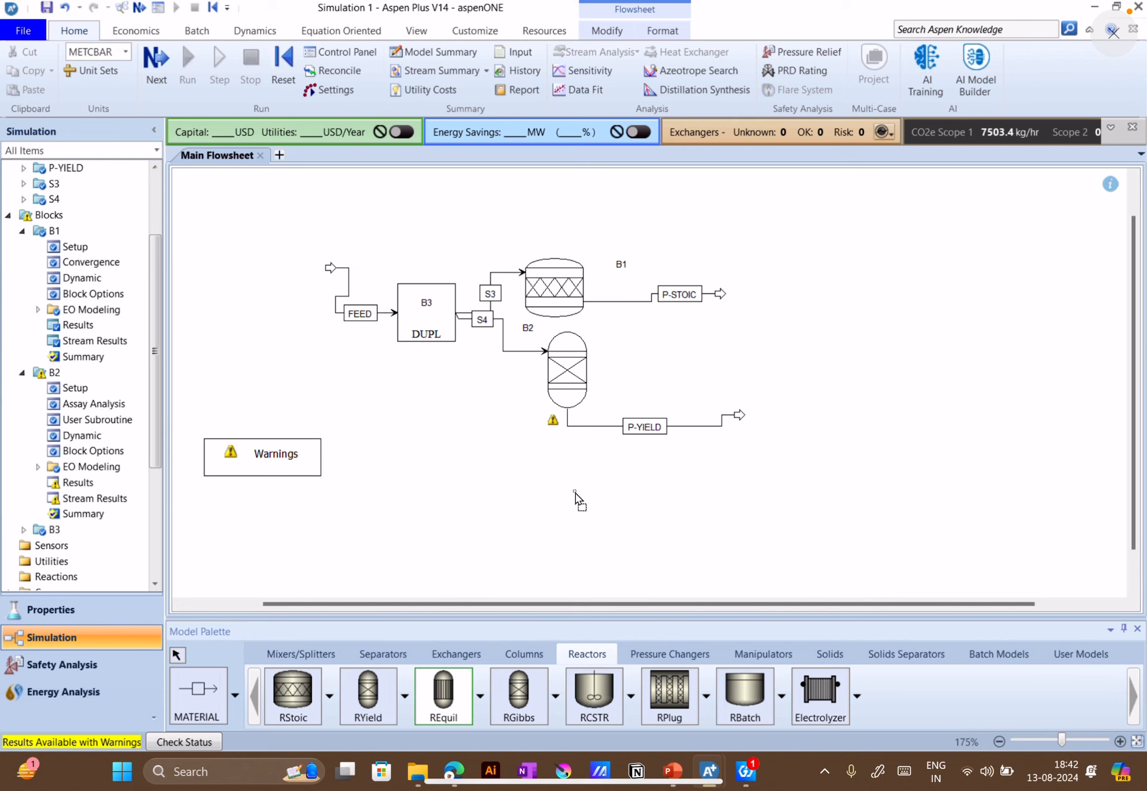
pyautogui.click(577, 499)
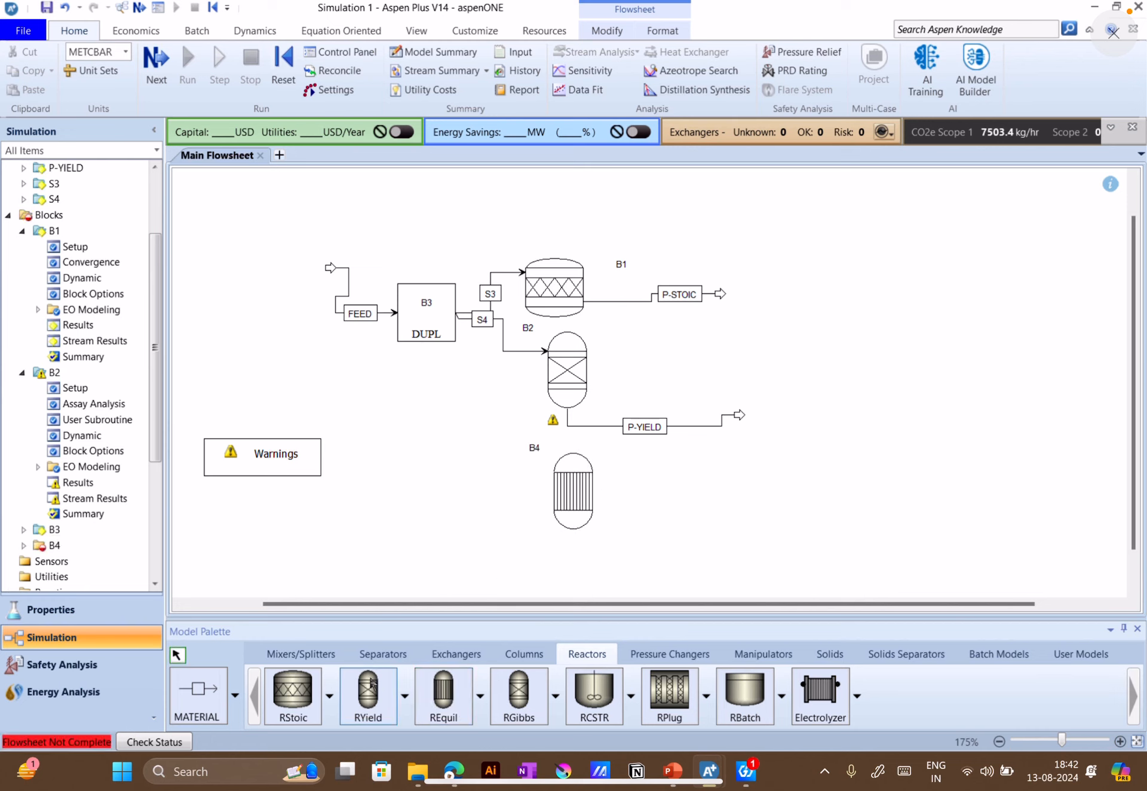
# Connect a material stream from duplicator B3 to the REquil block B4, and draw product streams from both of B4's outlets
pyautogui.click(197, 693)
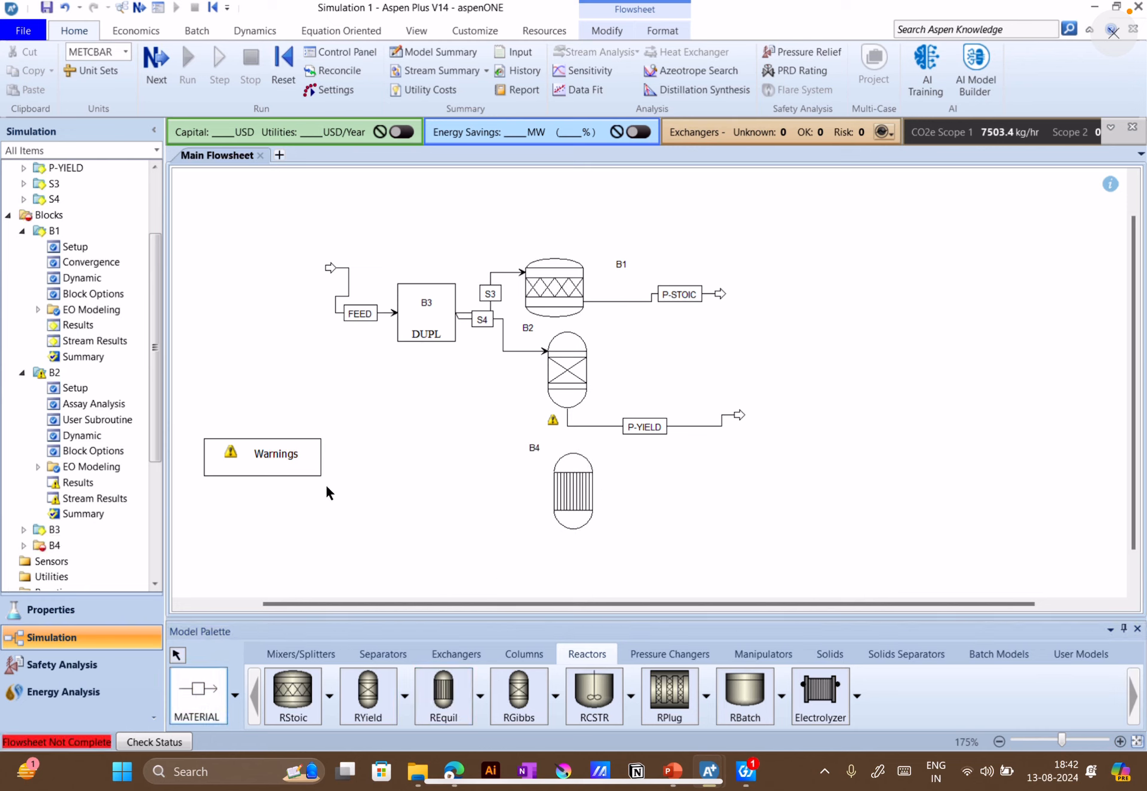
pyautogui.click(463, 313)
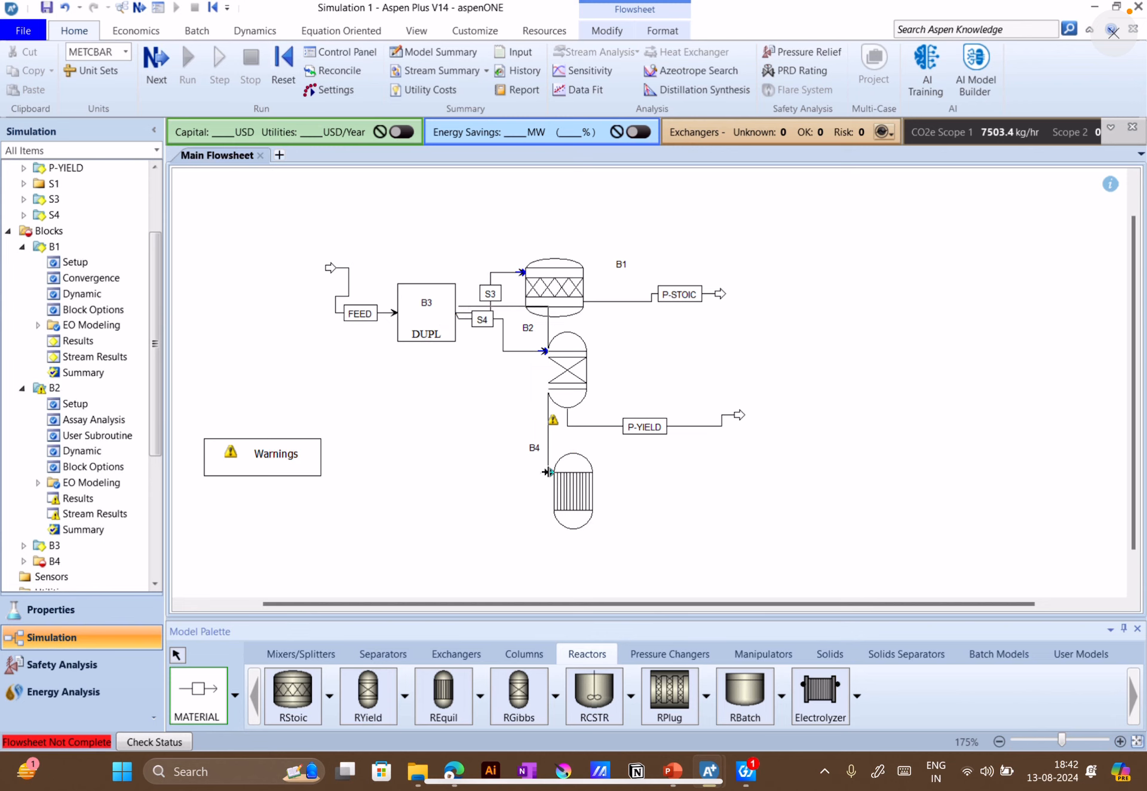
pyautogui.click(541, 476)
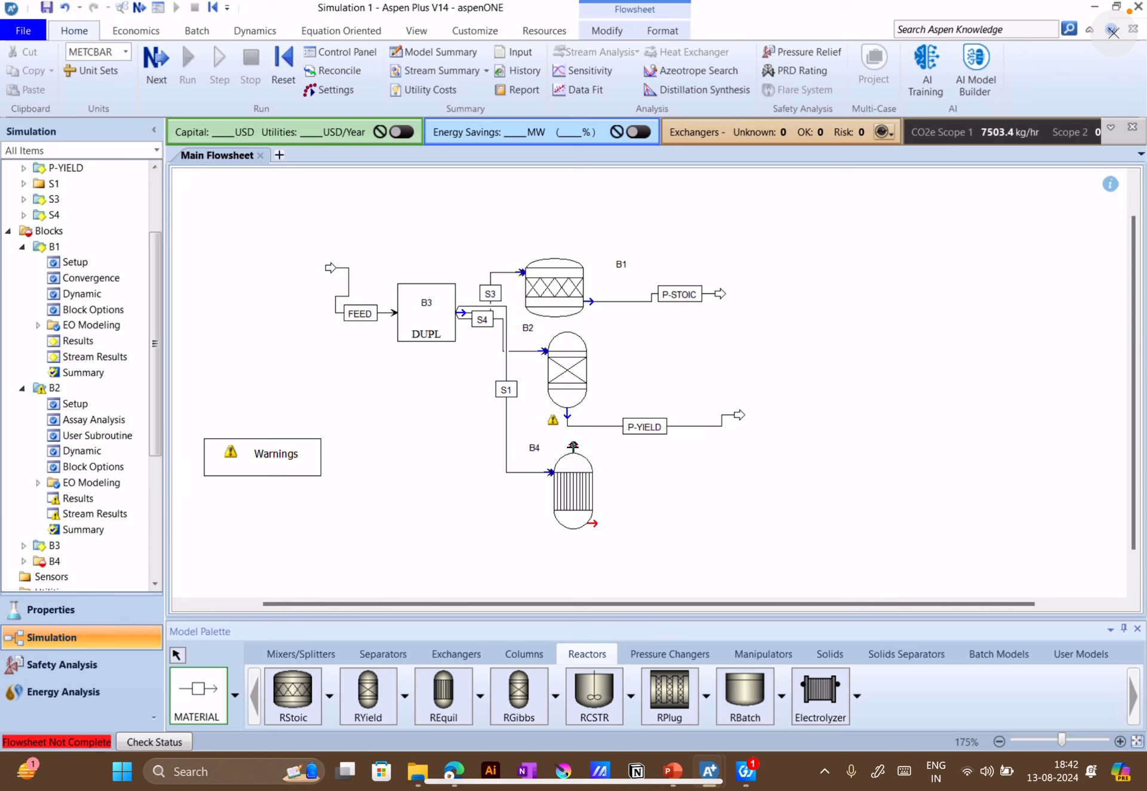
pyautogui.click(572, 444)
pyautogui.click(744, 447)
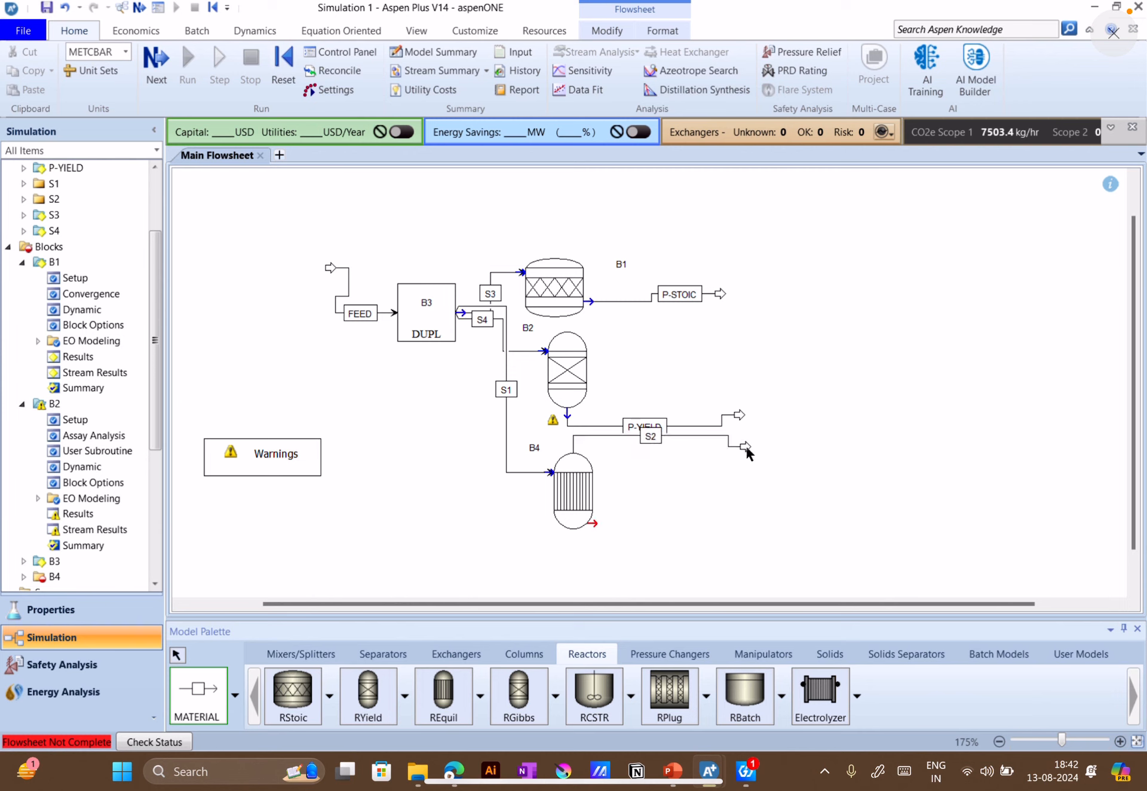
pyautogui.click(594, 523)
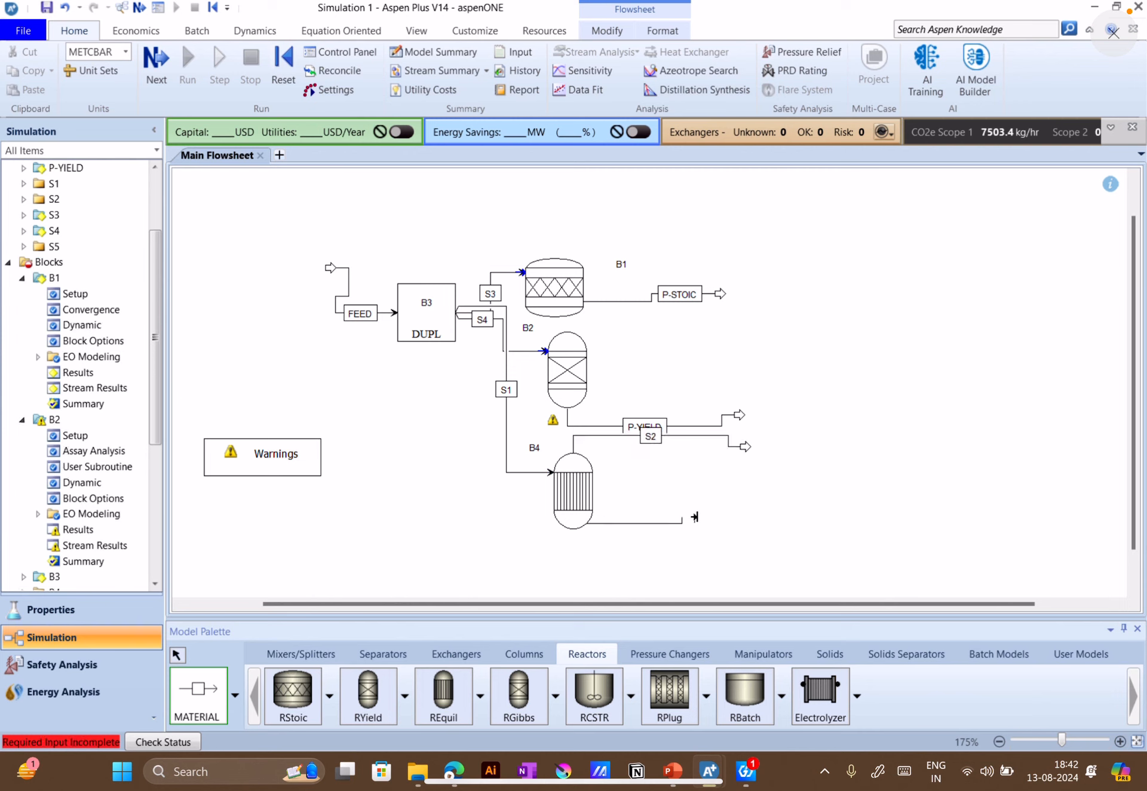
pyautogui.click(742, 517)
pyautogui.click(176, 655)
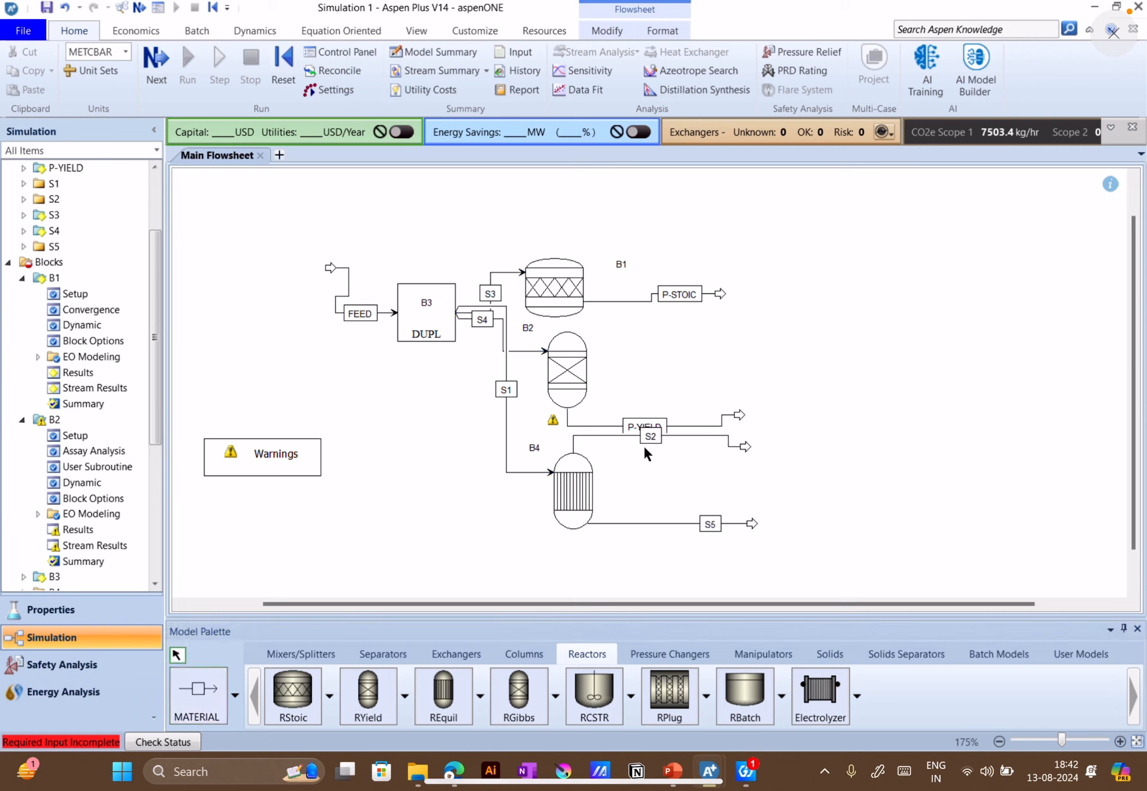
# Reroute B4's upper product stream S2 below P-YIELD so the two streams and their labels do not overlap
pyautogui.moveTo(647, 439)
pyautogui.mouseDown()
pyautogui.moveTo(664, 454)
pyautogui.moveTo(666, 438)
pyautogui.mouseUp()
pyautogui.moveTo(753, 449); pyautogui.dragTo(786, 460)
pyautogui.moveTo(703, 436); pyautogui.dragTo(699, 460)
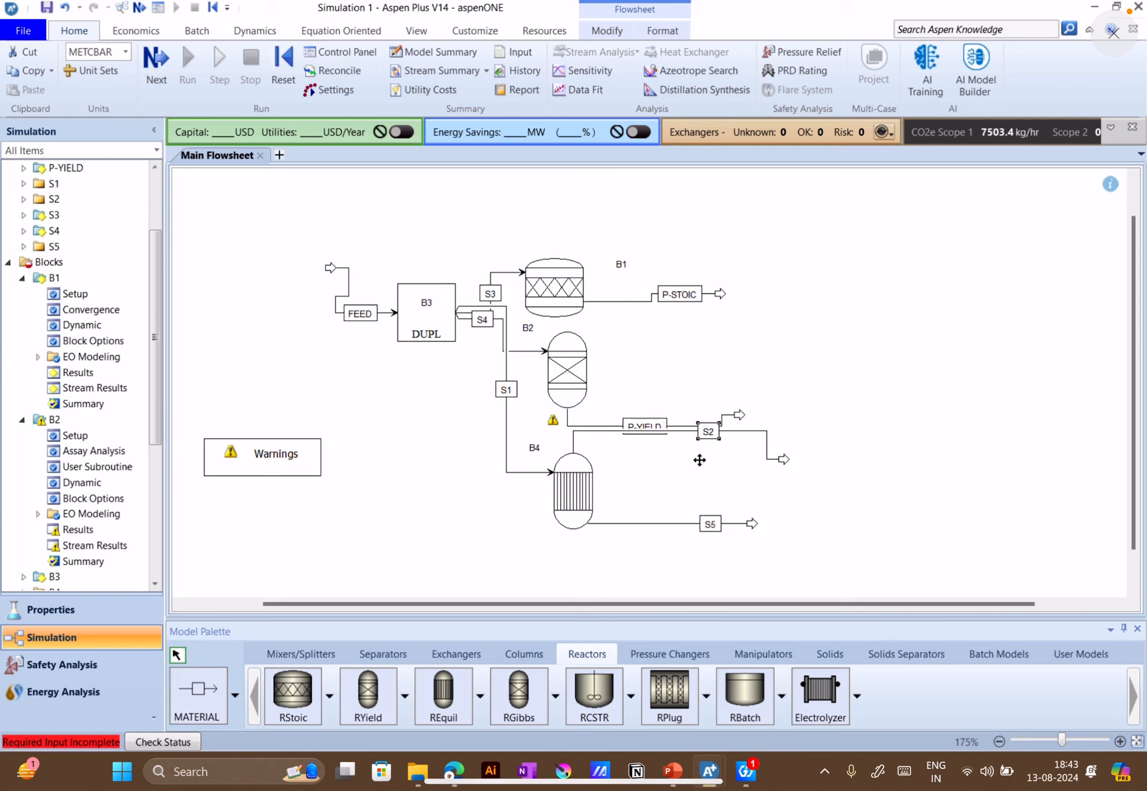
pyautogui.click(767, 442)
pyautogui.moveTo(767, 436); pyautogui.dragTo(752, 469)
pyautogui.click(646, 490)
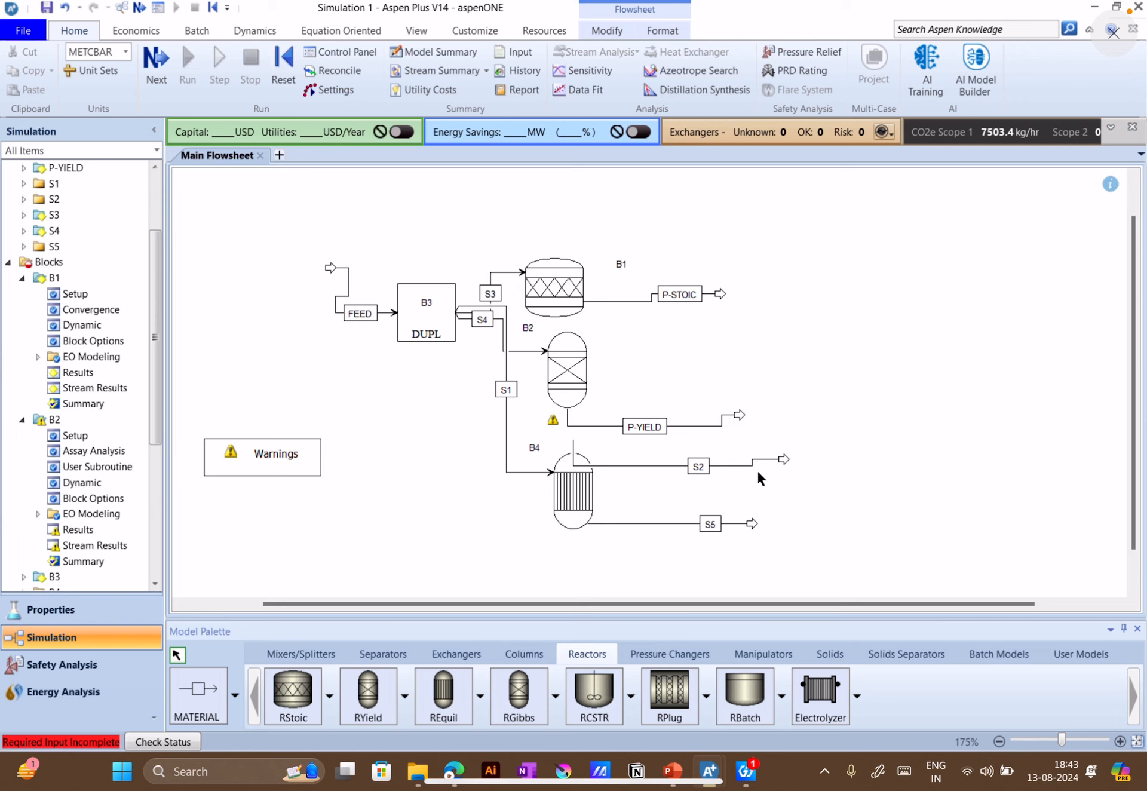
# Rename B4's upper product stream S2 as P-EQUIL
pyautogui.doubleClick(697, 466)
pyautogui.write('P-EQUIL')
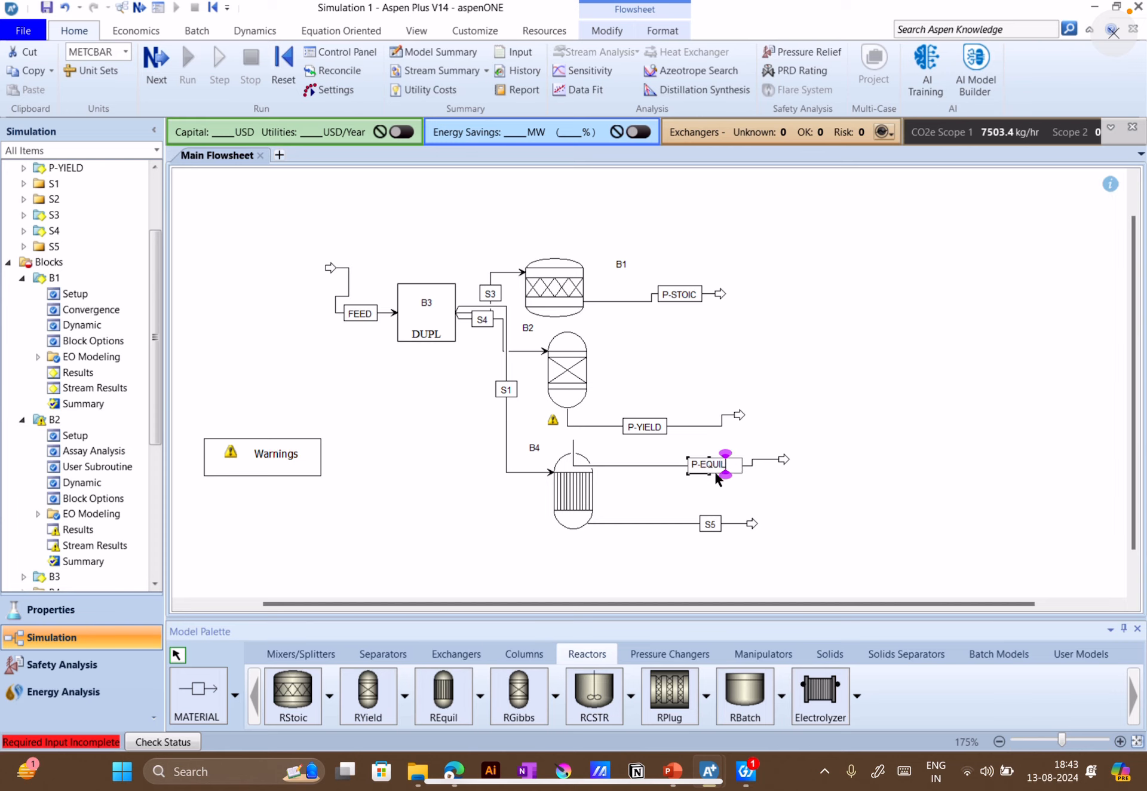
pyautogui.click(781, 491)
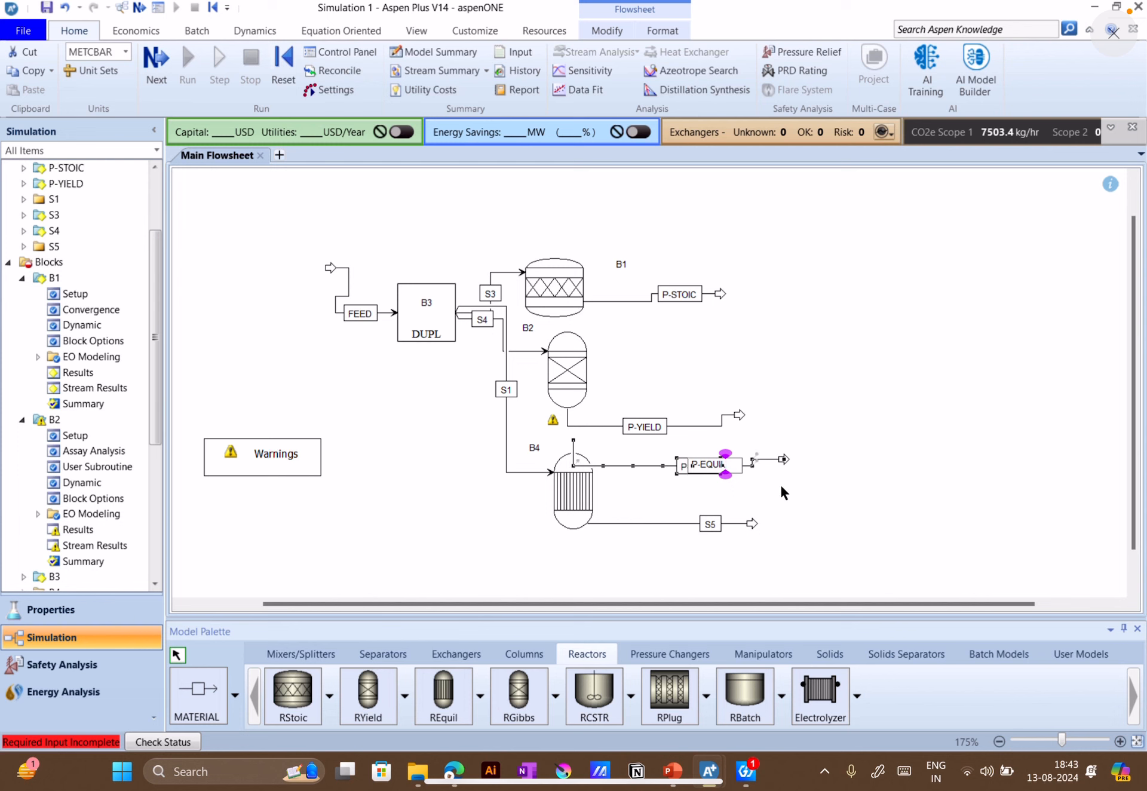
# Set the REquil block B4's operating conditions to a temperature of 360 °C and a pressure of 1 bar
pyautogui.click(159, 78)
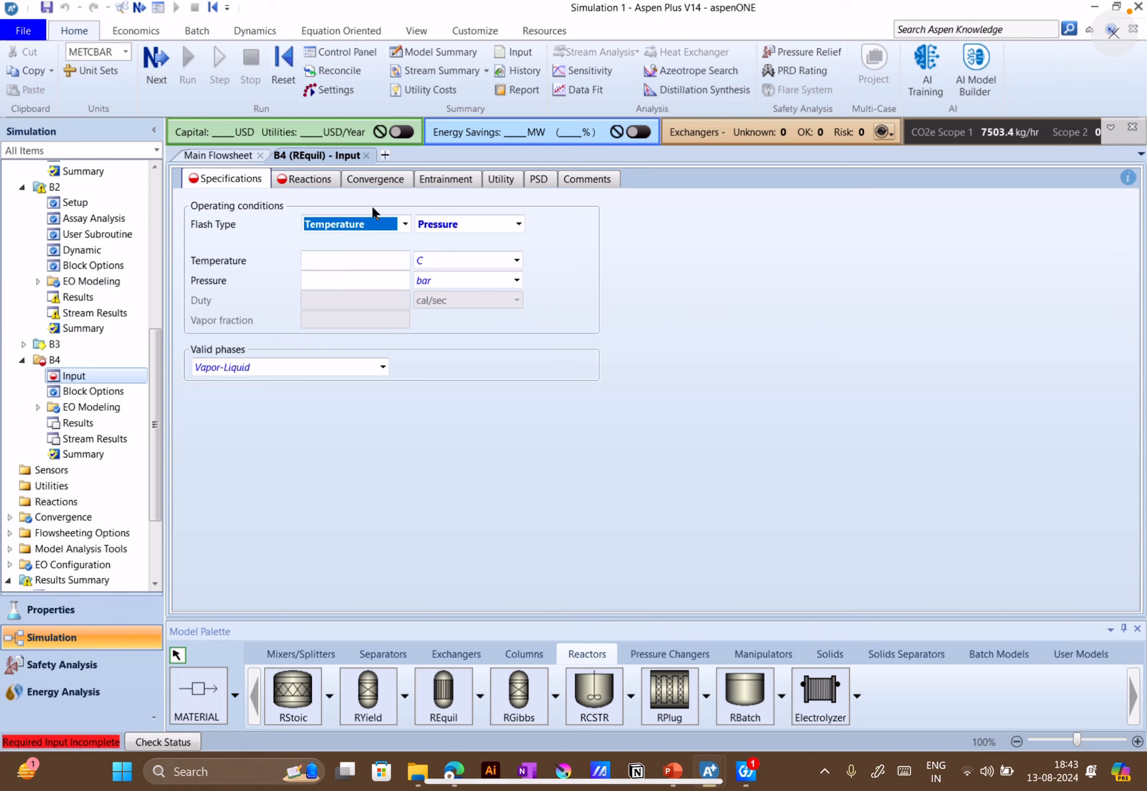
pyautogui.click(379, 258)
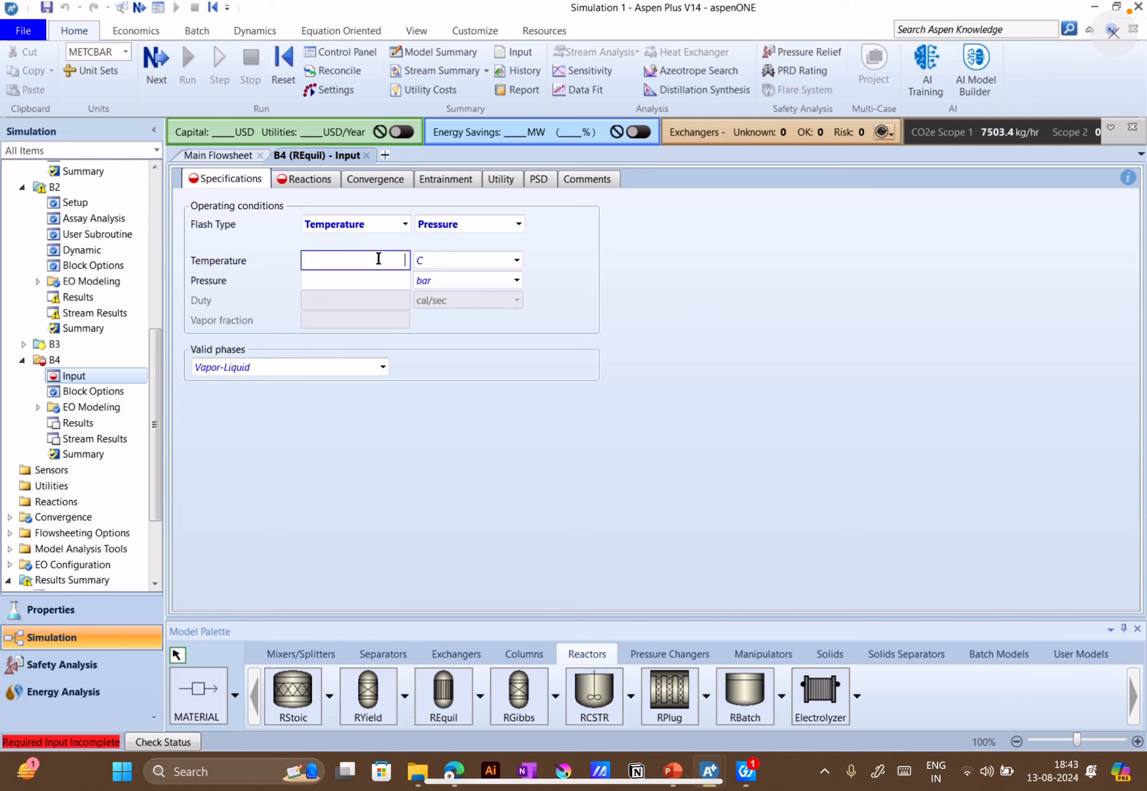
pyautogui.write('360')
pyautogui.click(625, 289)
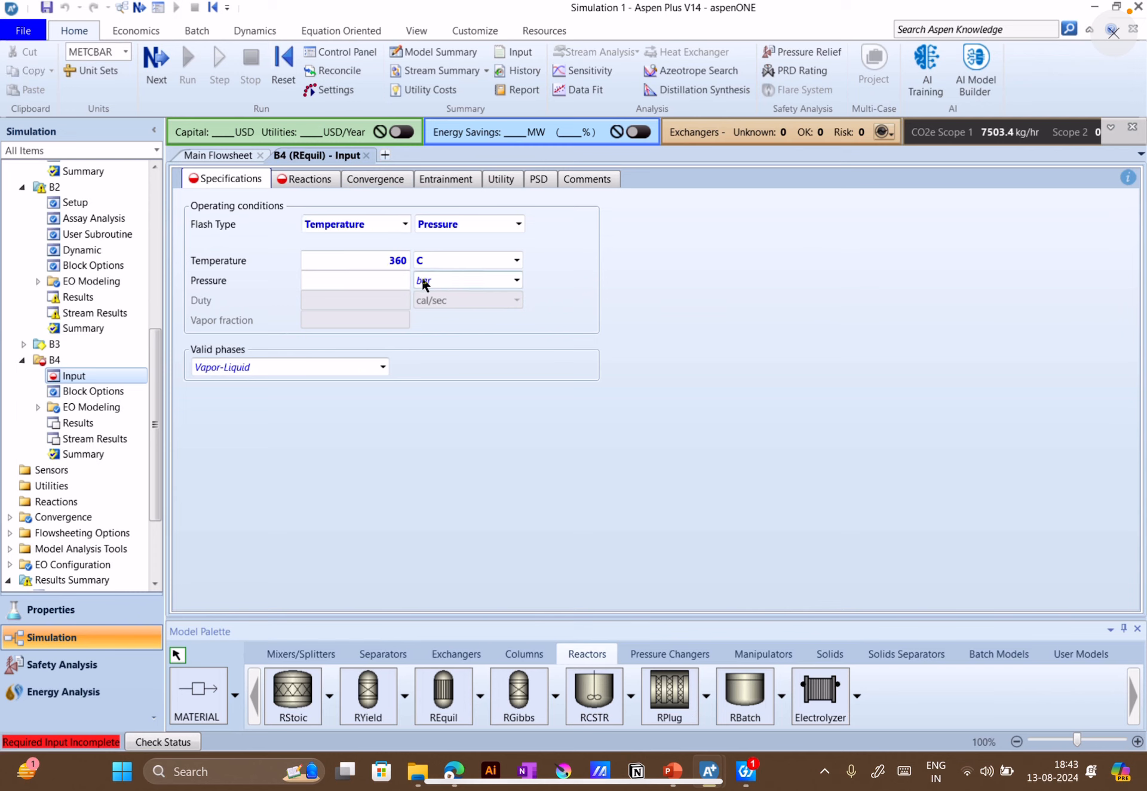
pyautogui.click(395, 284)
pyautogui.write('1')
pyautogui.click(672, 406)
# Create a new reaction in block B4 with CO and H2O as reactants and CO2 and H2 as products
pyautogui.click(308, 184)
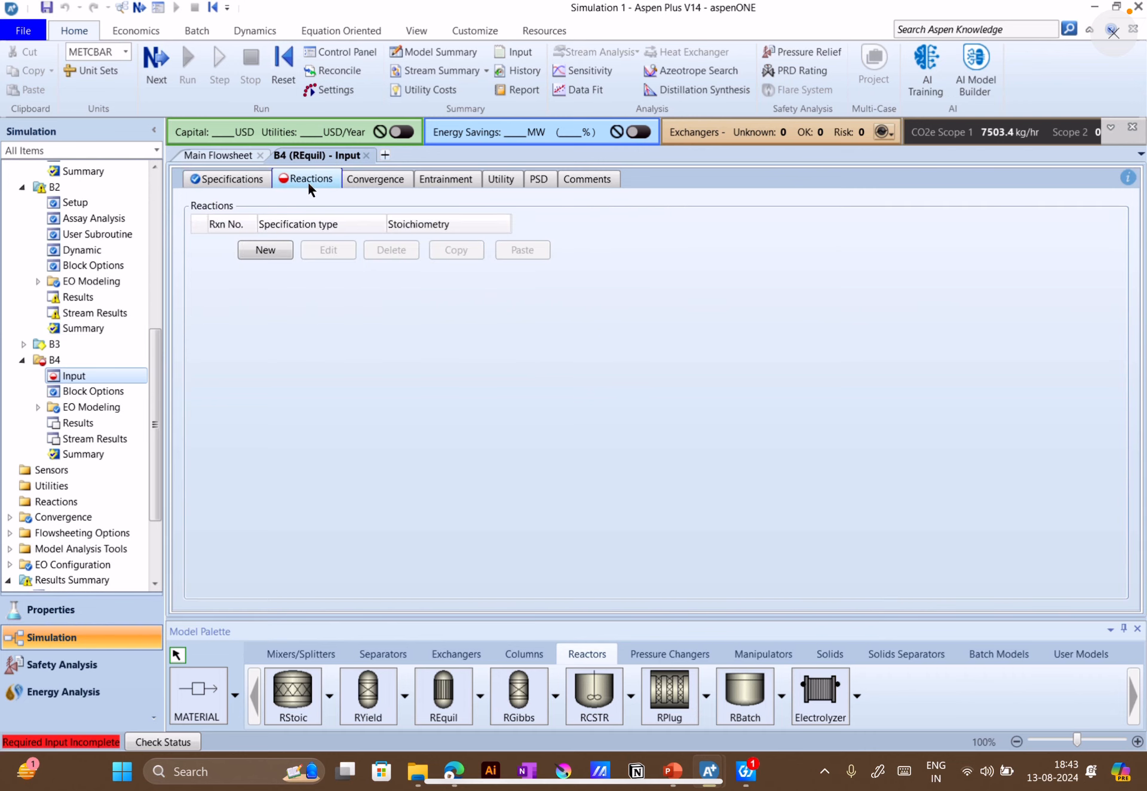
pyautogui.click(287, 249)
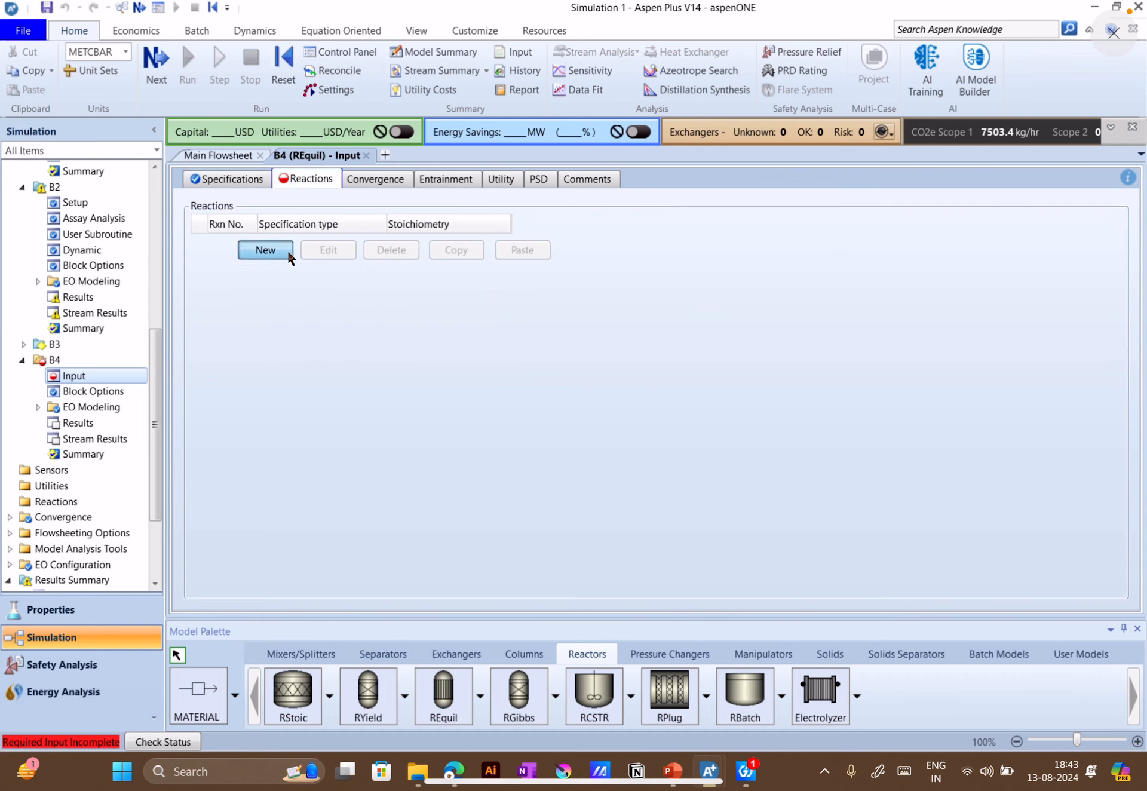
pyautogui.moveTo(515, 212); pyautogui.dragTo(701, 215)
pyautogui.click(592, 293)
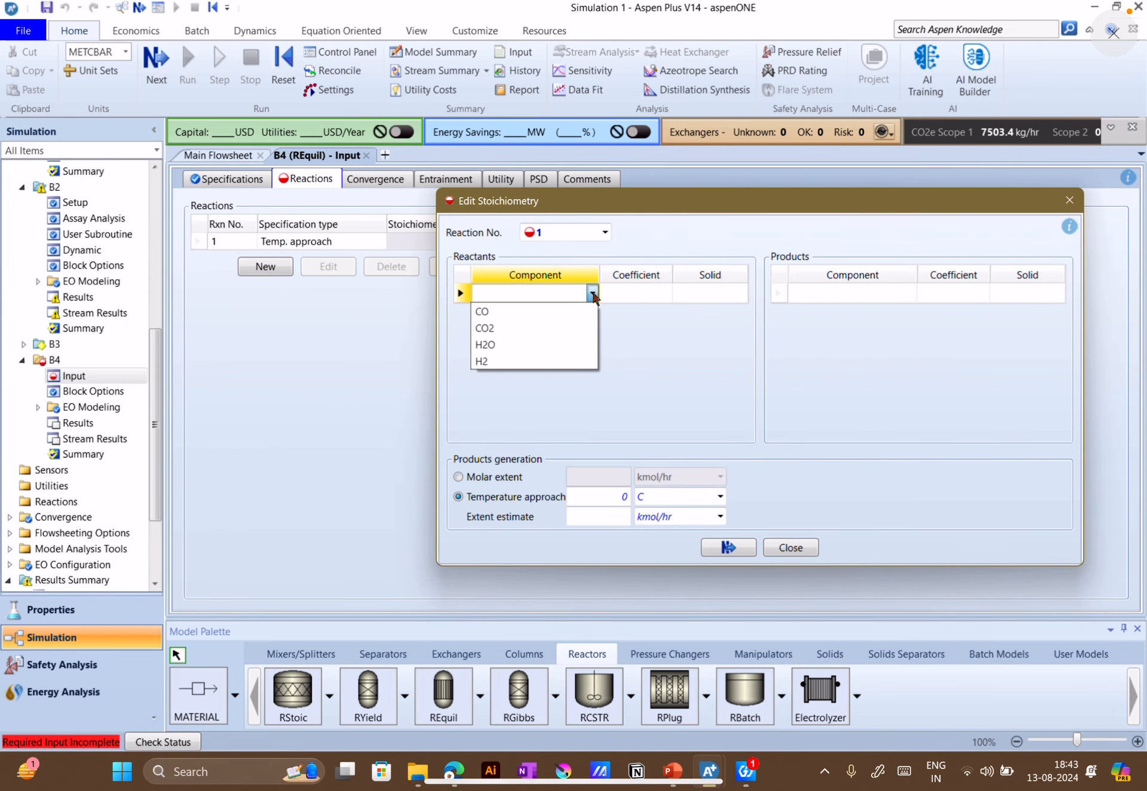
pyautogui.click(531, 313)
pyautogui.click(592, 311)
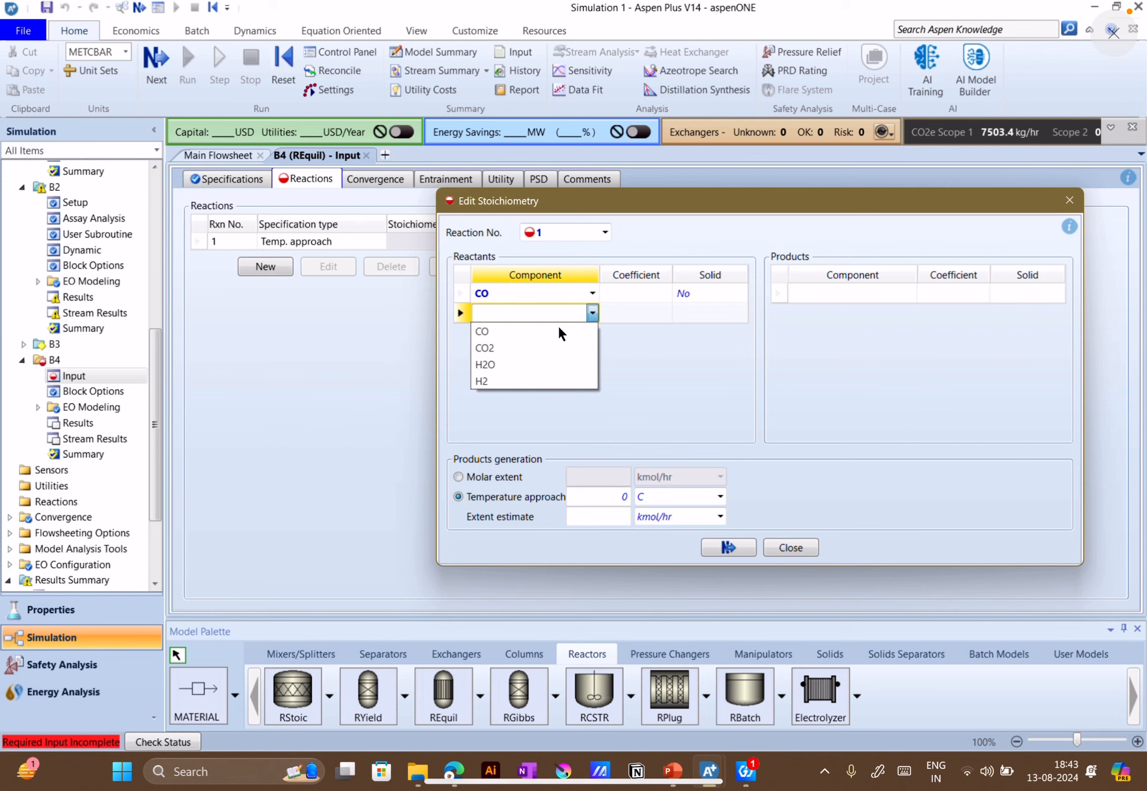
pyautogui.click(511, 363)
pyautogui.click(902, 291)
pyautogui.click(840, 328)
pyautogui.click(911, 312)
pyautogui.click(915, 309)
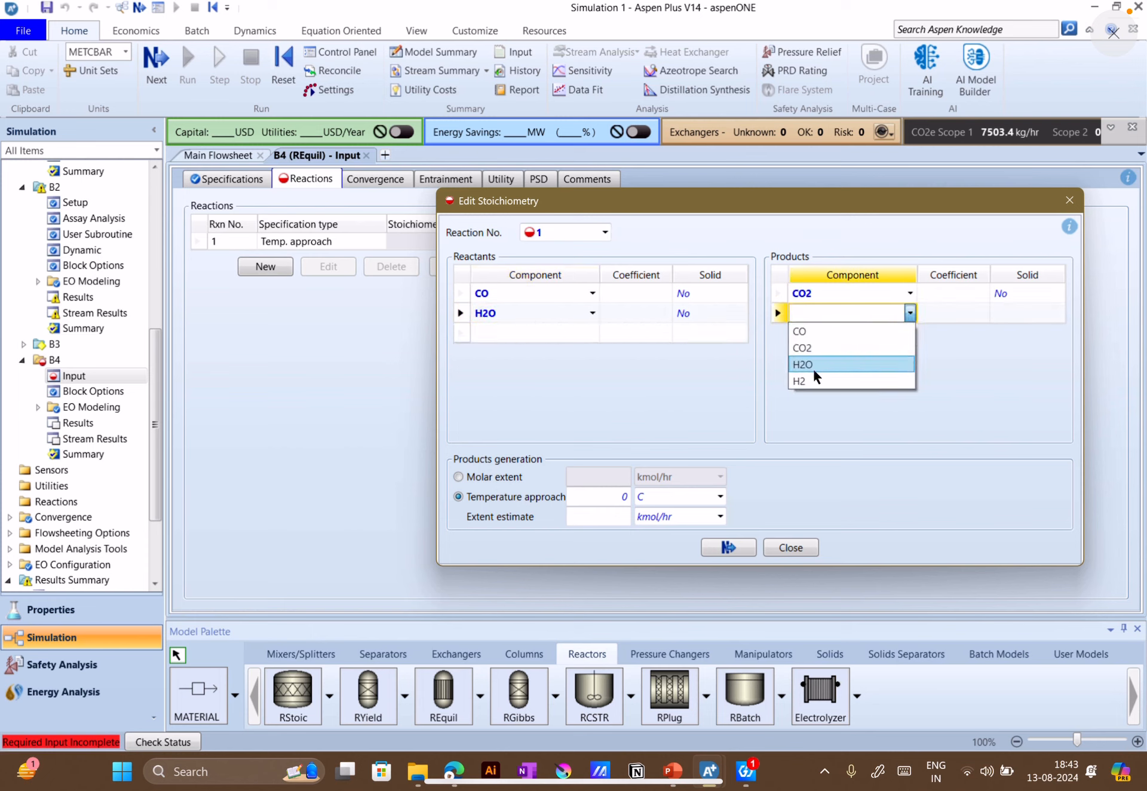
pyautogui.click(814, 380)
# Set the stoichiometric coefficients to -1 for CO and H2O and 1 for CO2 and H2
pyautogui.click(626, 287)
pyautogui.write('-1')
pyautogui.click(642, 313)
pyautogui.write('1')
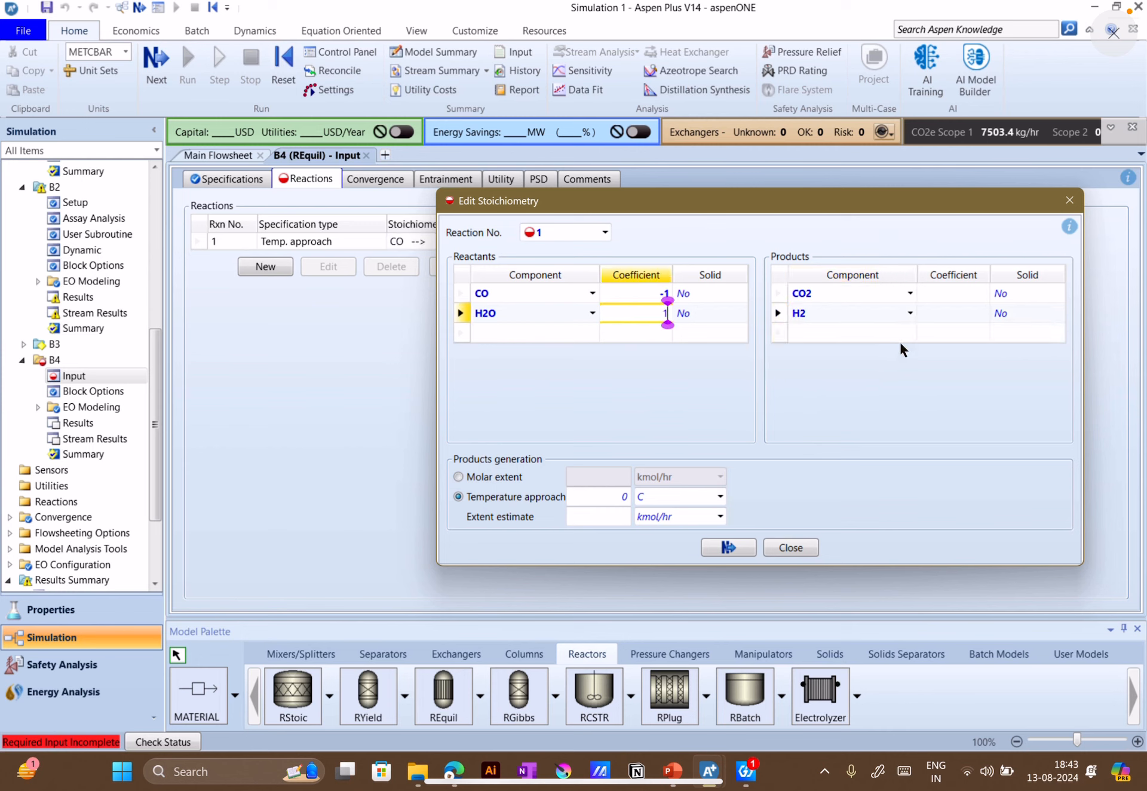
pyautogui.click(970, 287)
pyautogui.write('1')
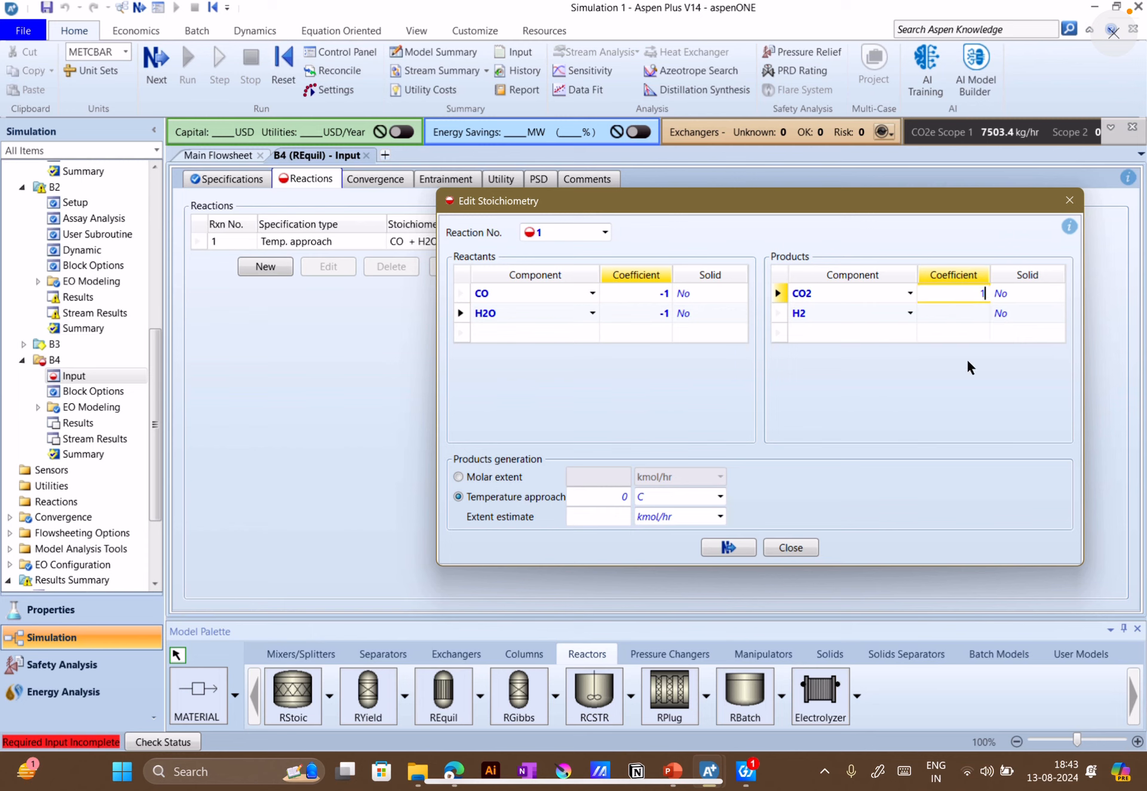
pyautogui.click(970, 313)
pyautogui.write('1')
pyautogui.press('Return')
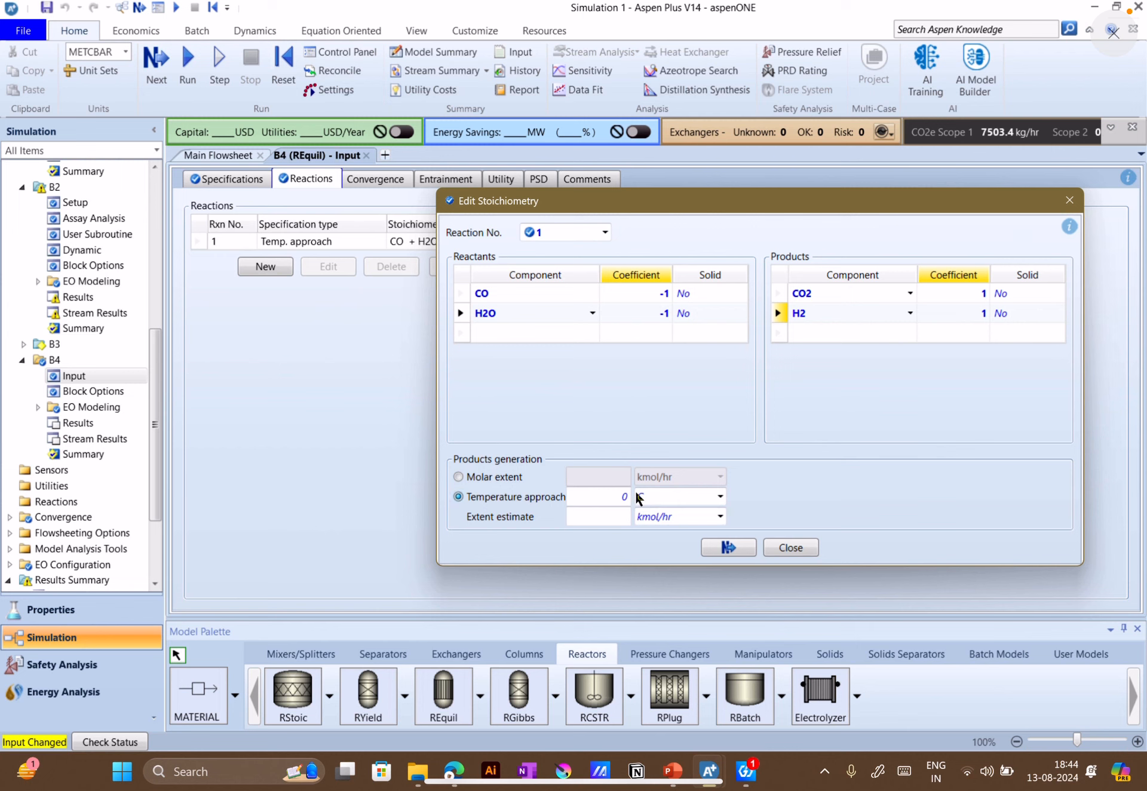
# Look up REquil's approach temperature on the PowerPoint exercise slide, and set the reaction's temperature approach to 253 °C in Aspen Plus
pyautogui.moveTo(626, 498)
pyautogui.click(683, 771)
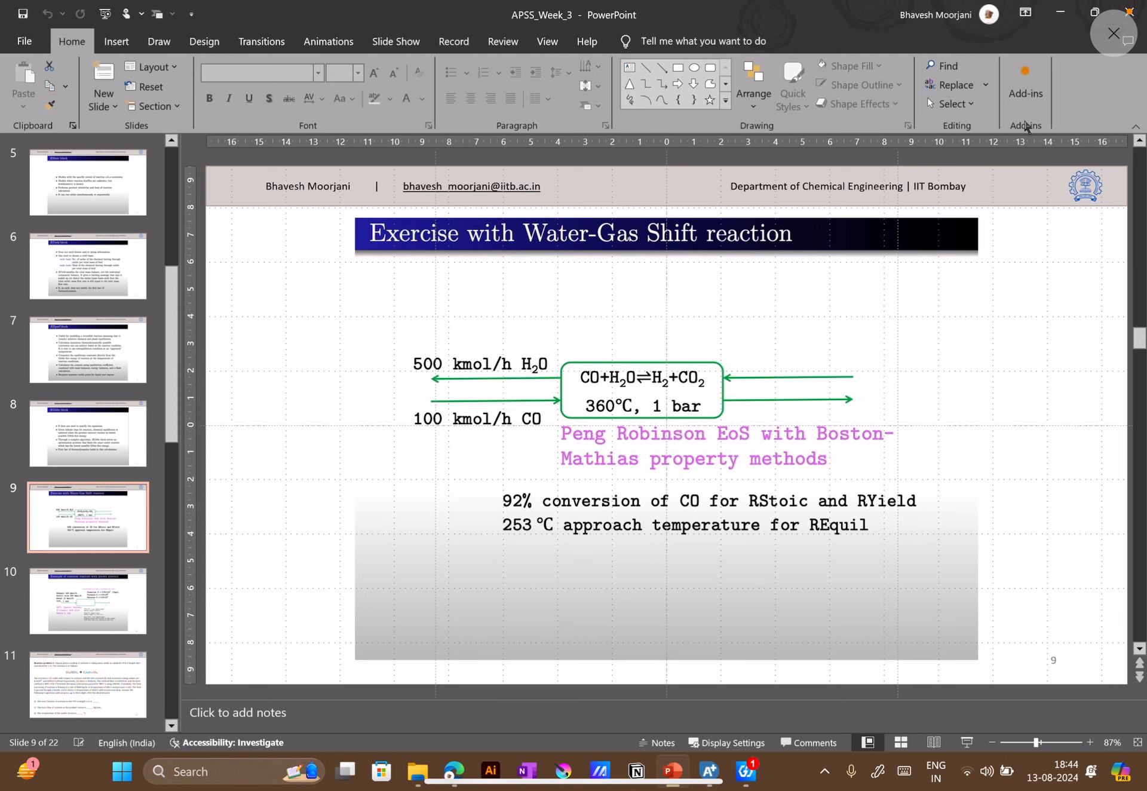
pyautogui.click(1069, 19)
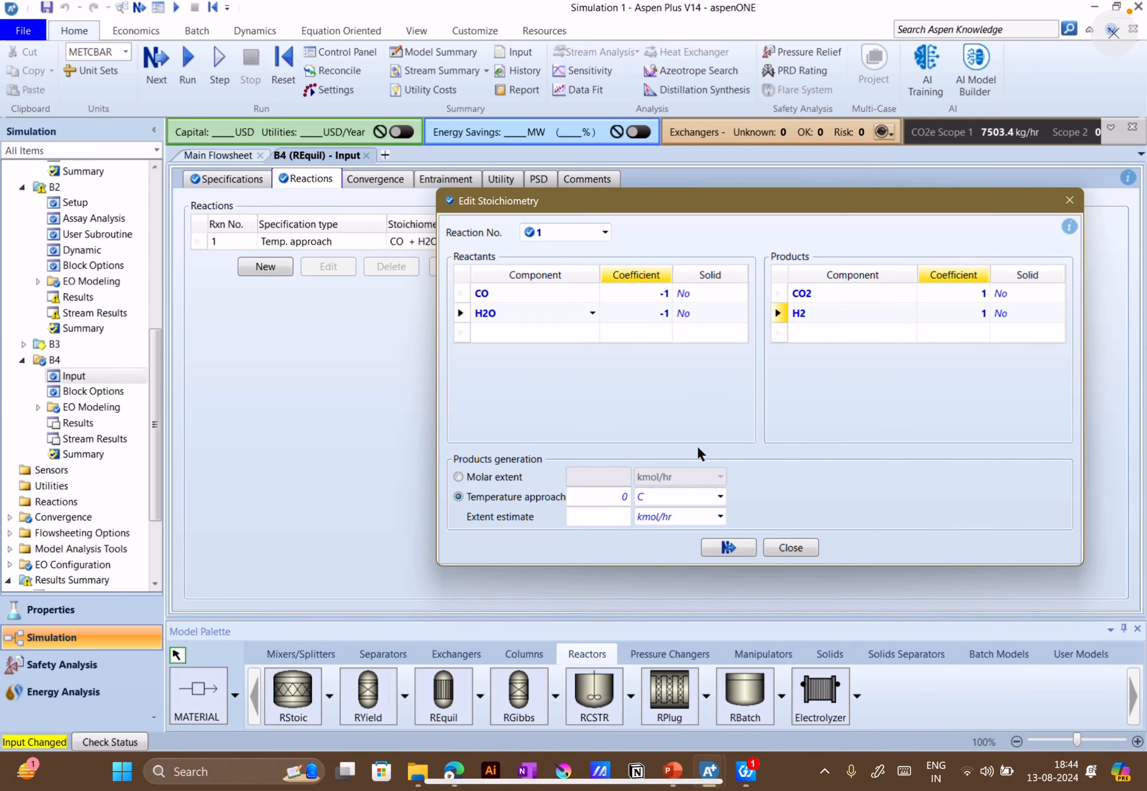
pyautogui.click(607, 497)
pyautogui.write('253')
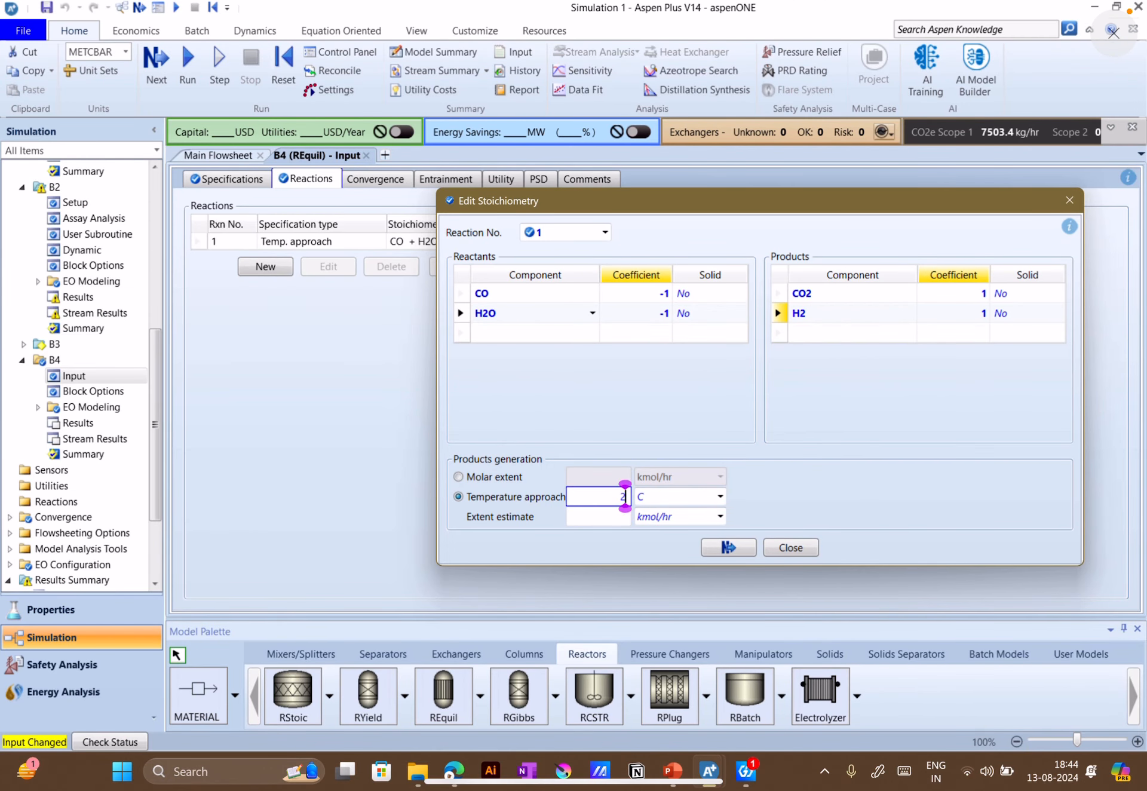
pyautogui.press('Return')
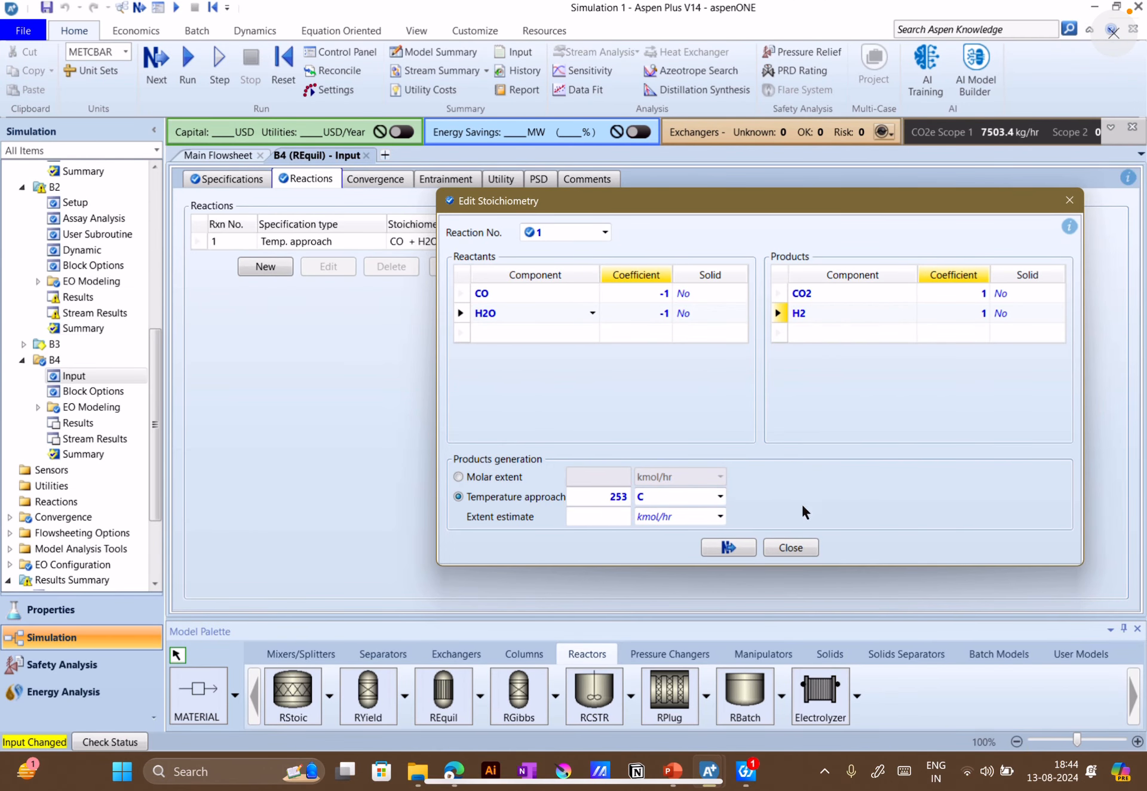
pyautogui.click(739, 541)
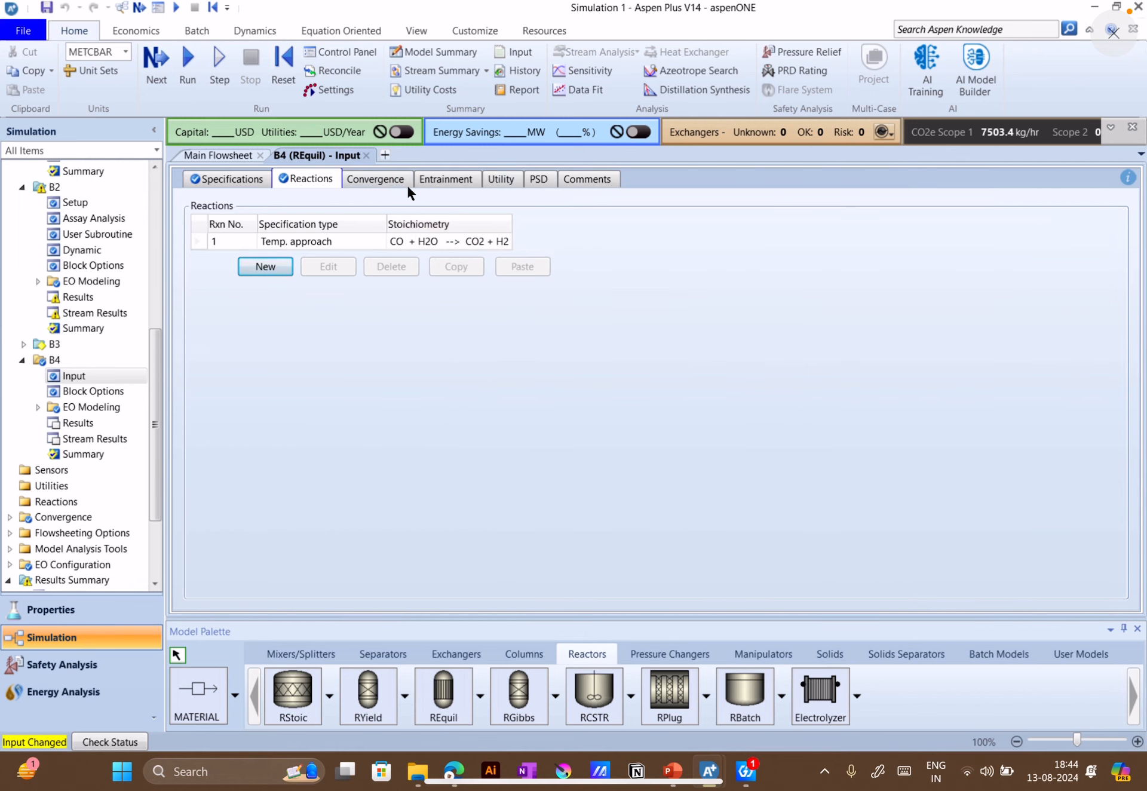
# Run the simulation with the REquil block B4 included
pyautogui.click(165, 66)
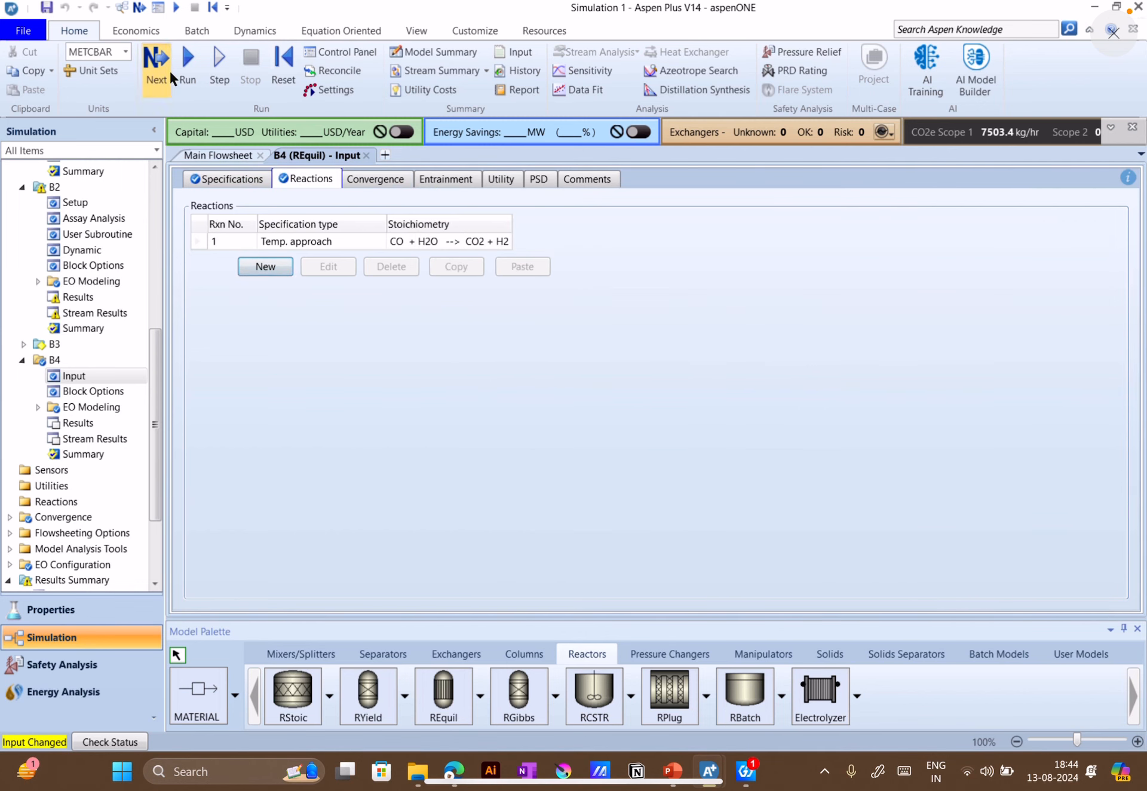
pyautogui.click(687, 418)
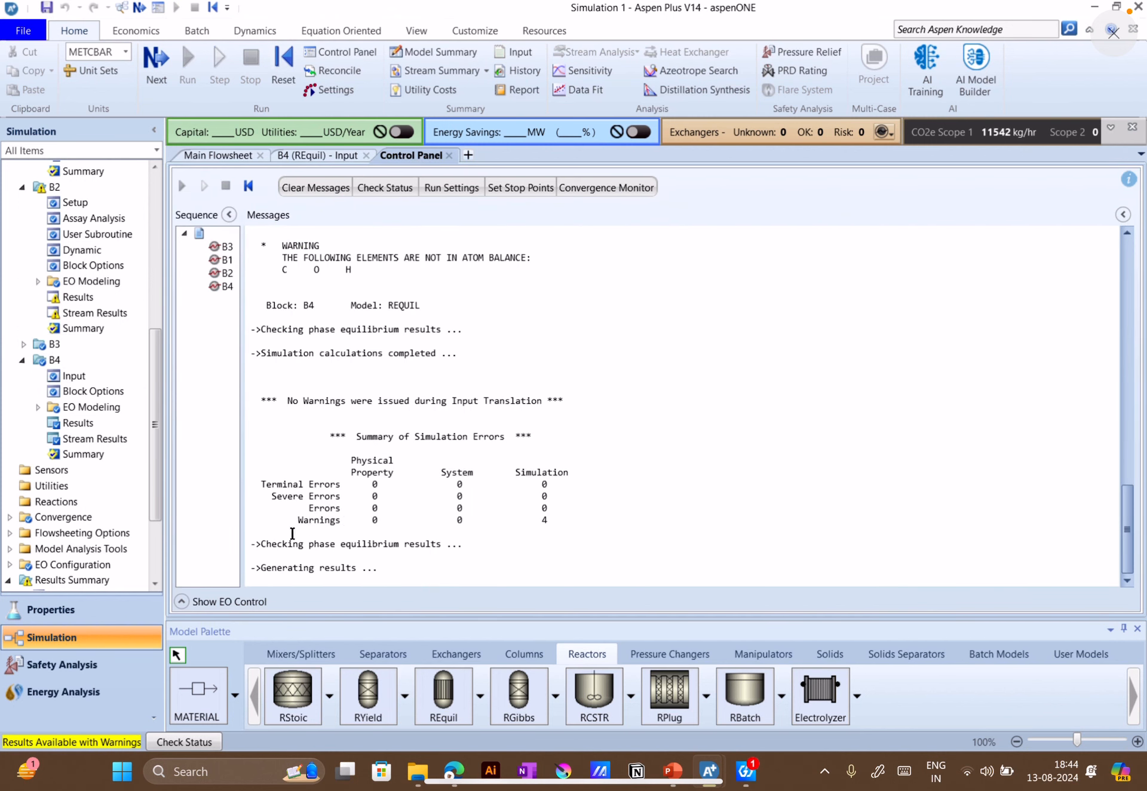
# Open the results summary for all streams and arrange the product columns in the order P-STOIC, P-YIELD, P-EQUIL
pyautogui.scroll(-3, 90, 545)
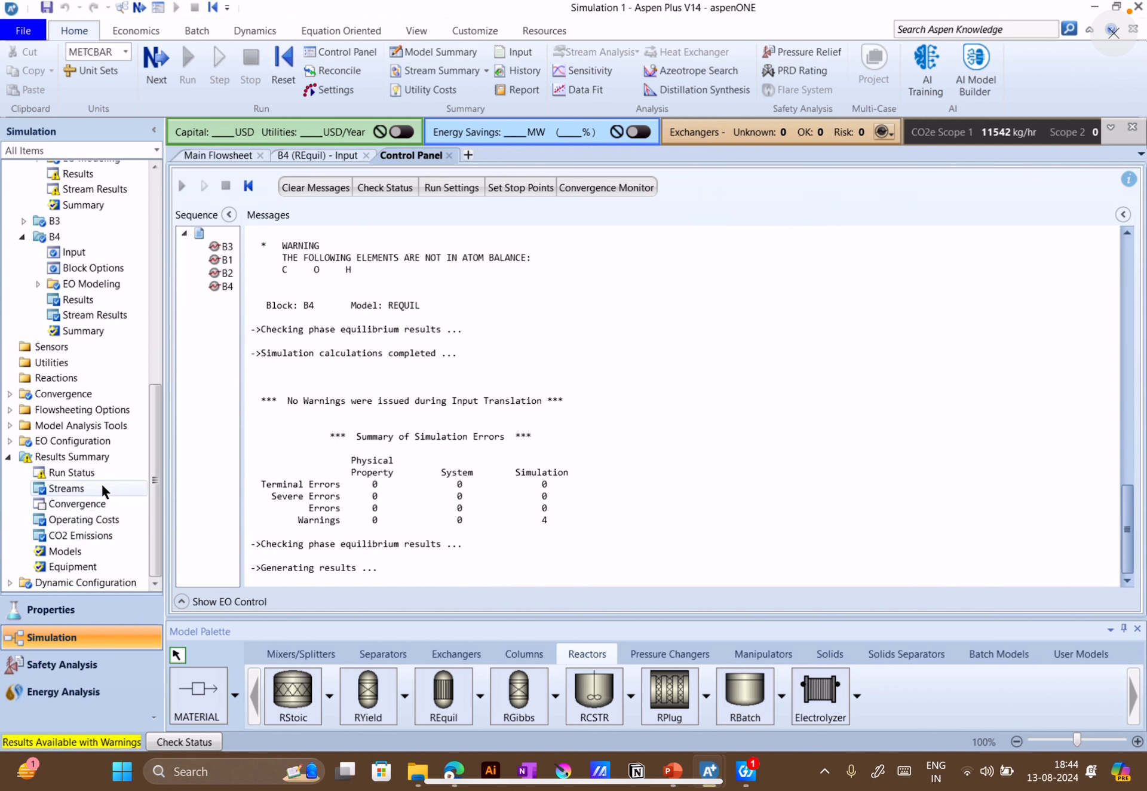
pyautogui.click(82, 490)
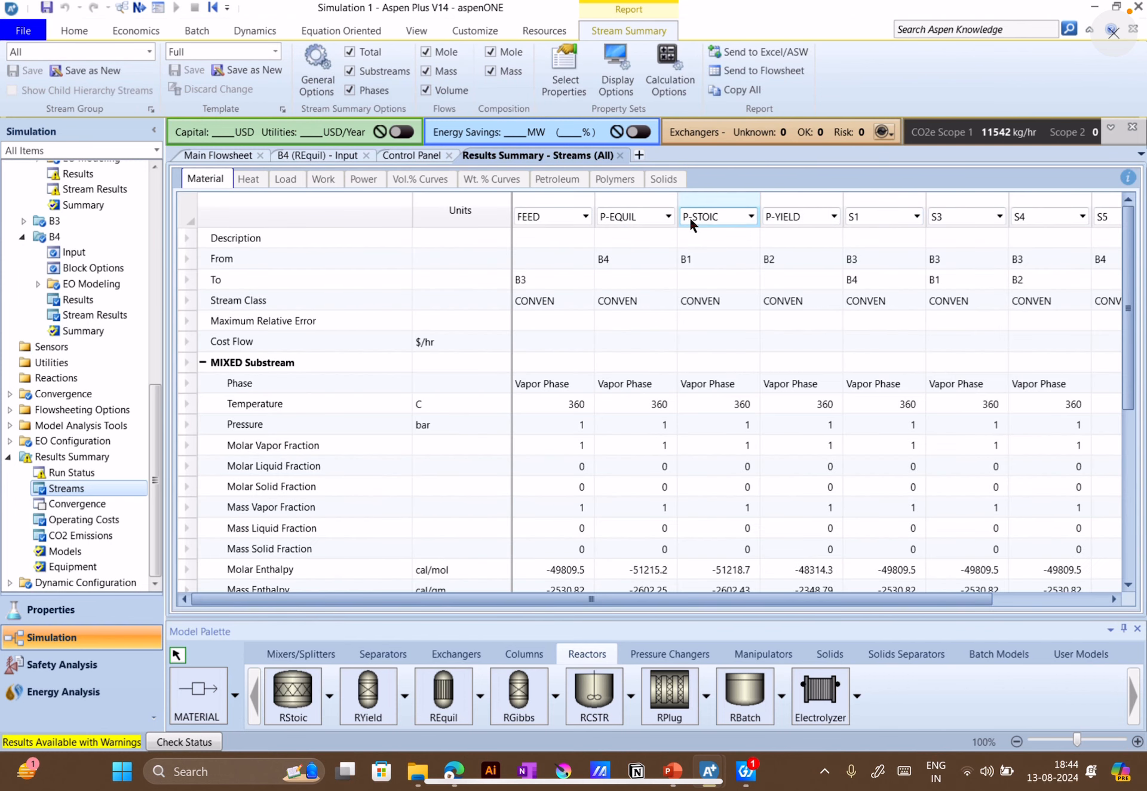
pyautogui.click(668, 217)
pyautogui.click(627, 267)
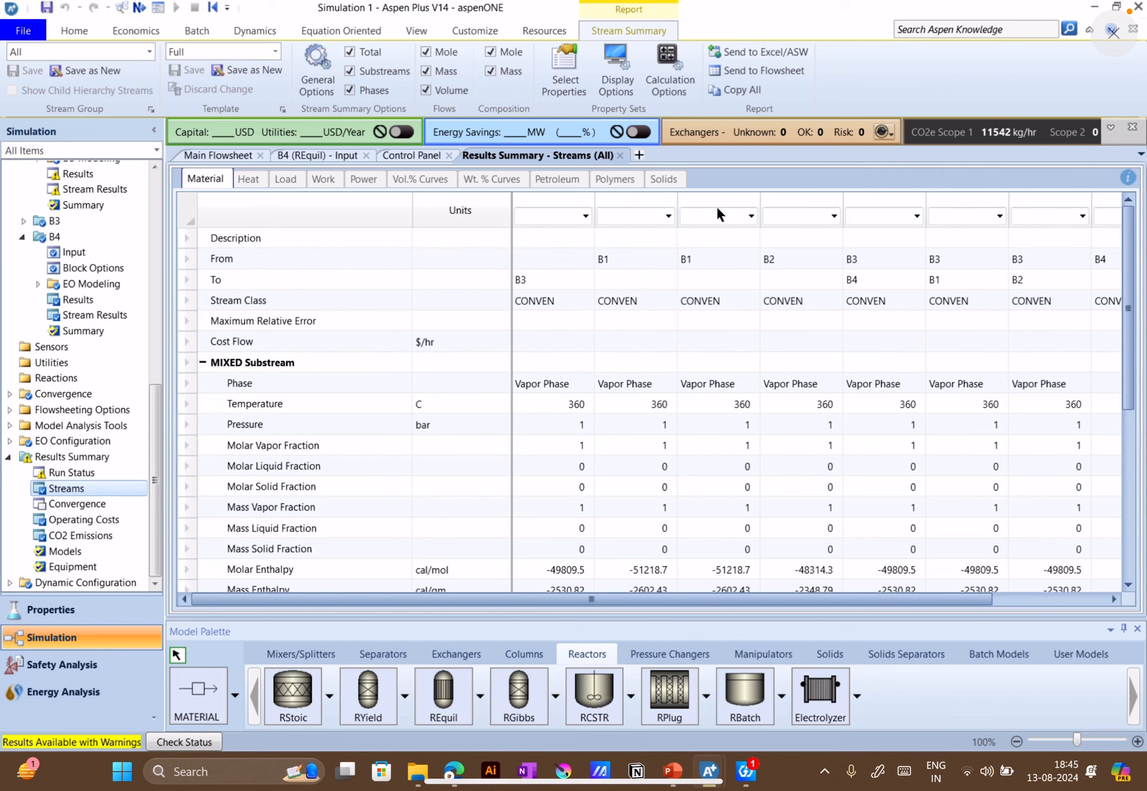
pyautogui.click(751, 216)
pyautogui.click(715, 284)
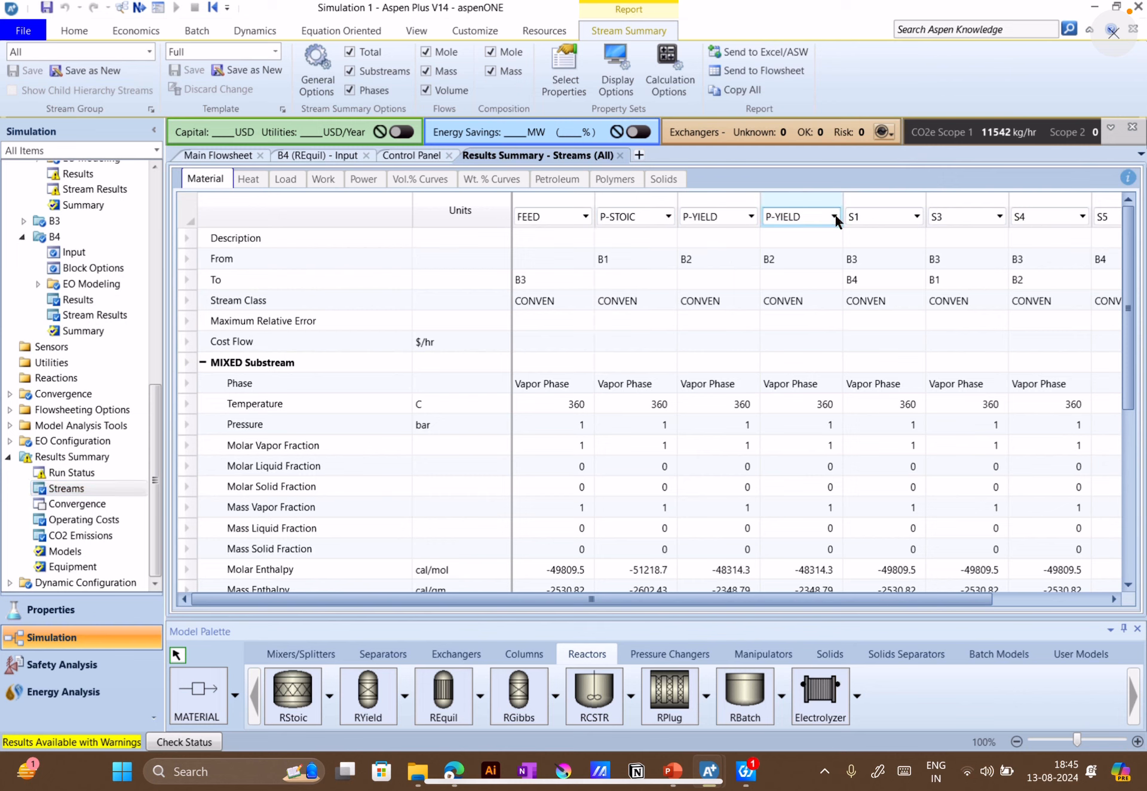
pyautogui.click(834, 216)
pyautogui.click(789, 251)
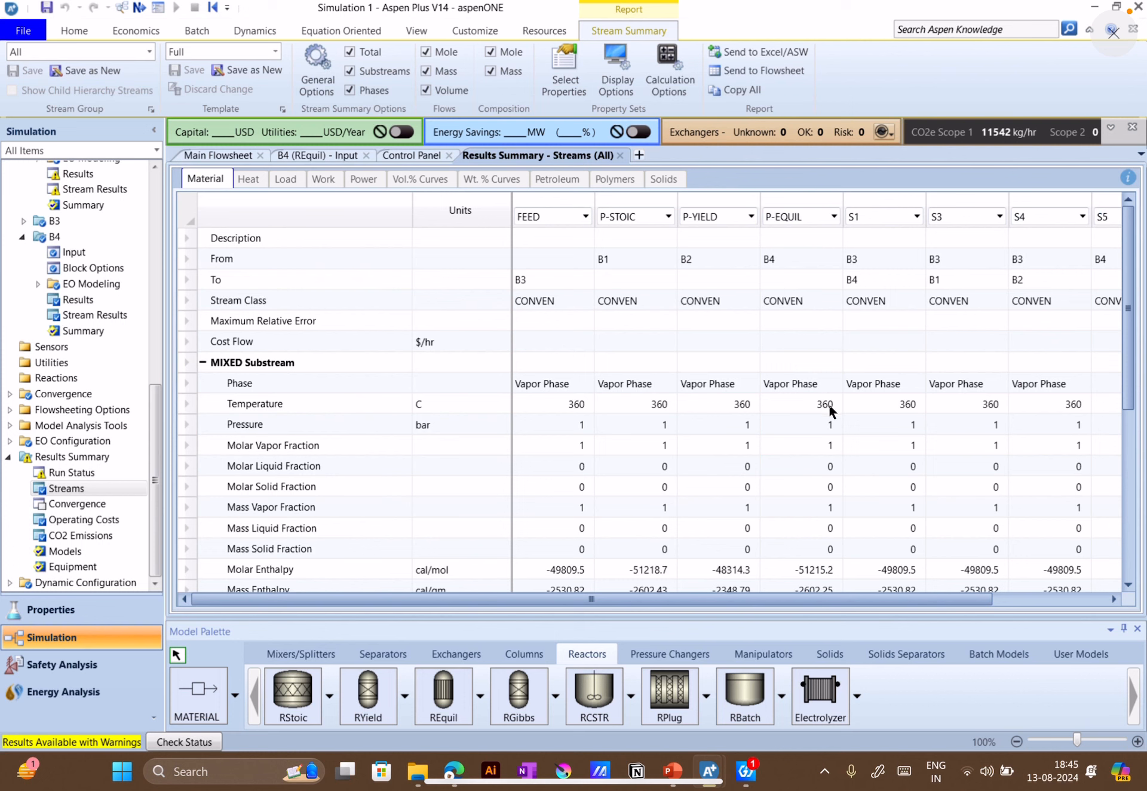
# Locate REquil's second outlet stream S5 on the main flowsheet and check its flows in the stream results
pyautogui.click(218, 155)
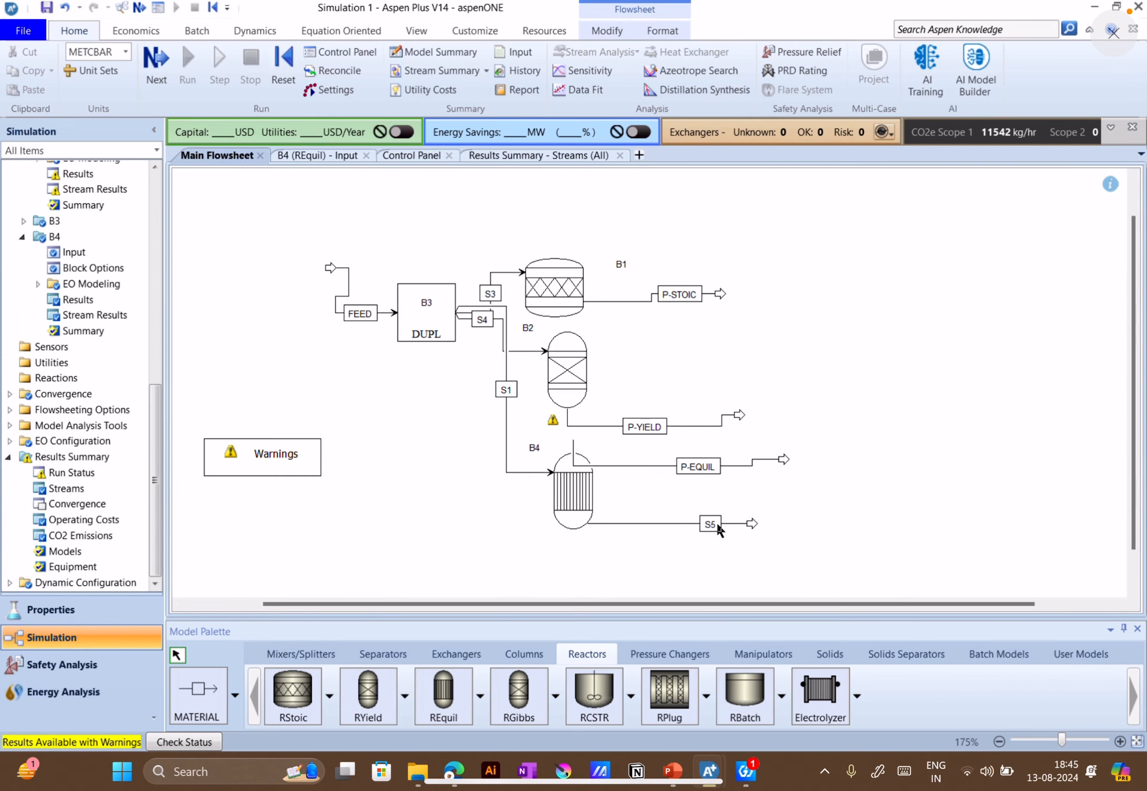
pyautogui.click(537, 155)
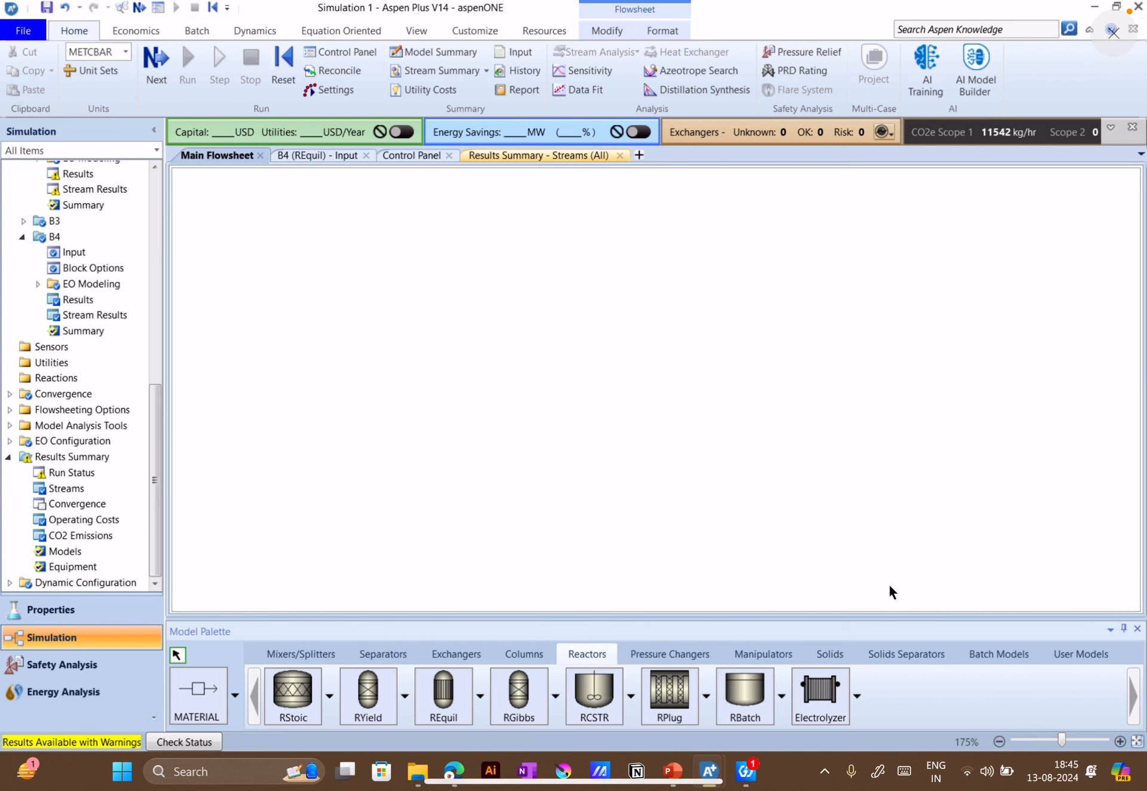
pyautogui.moveTo(754, 599); pyautogui.dragTo(946, 600)
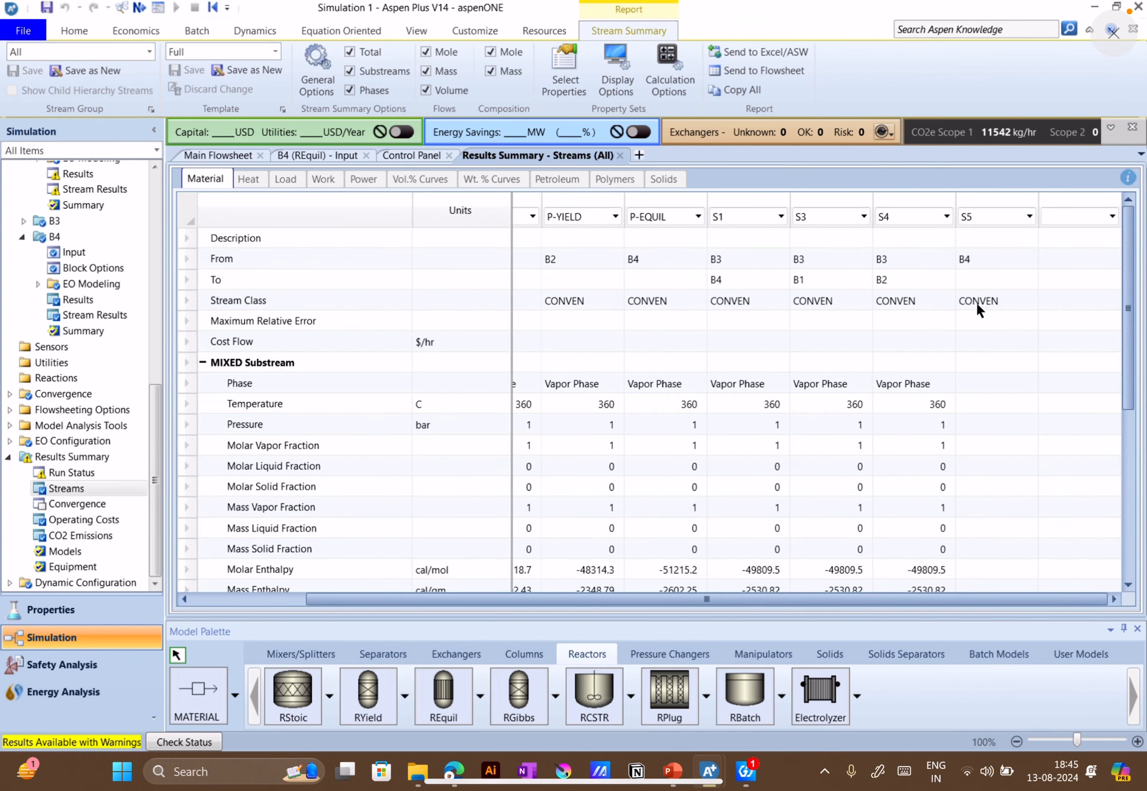
pyautogui.scroll(-5, 1003, 466)
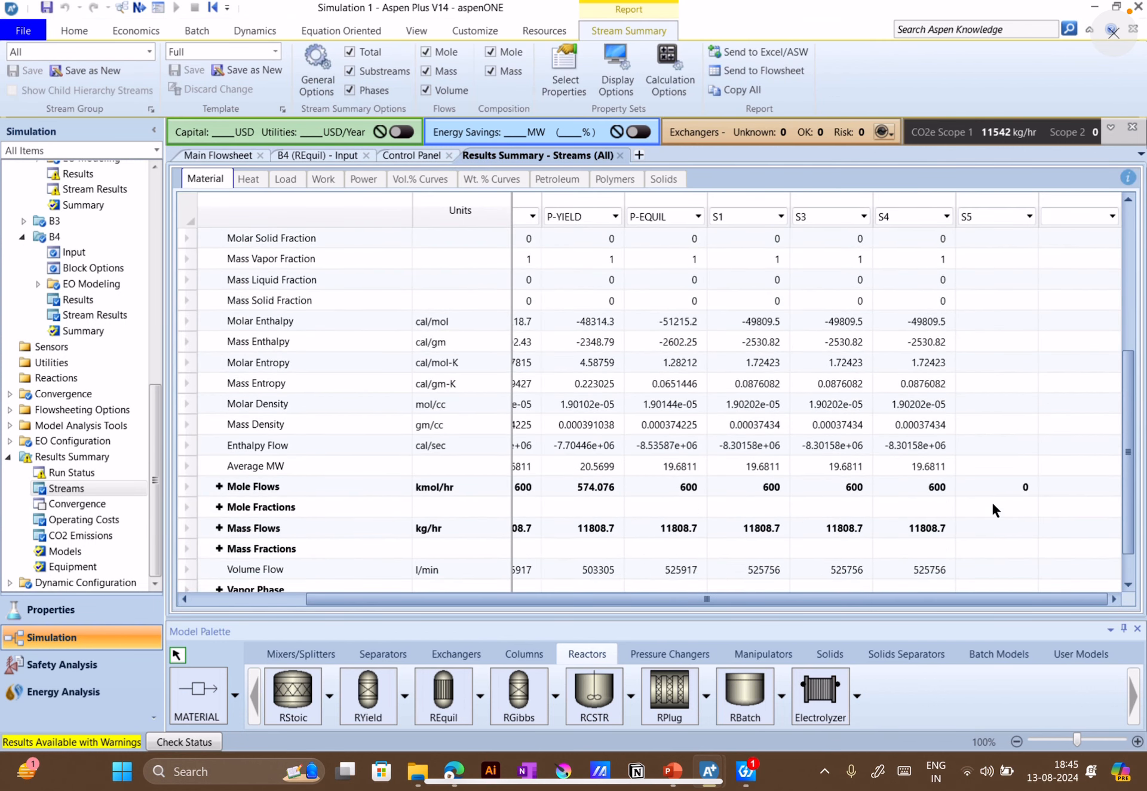
pyautogui.moveTo(951, 599); pyautogui.dragTo(590, 620)
pyautogui.scroll(3, 731, 492)
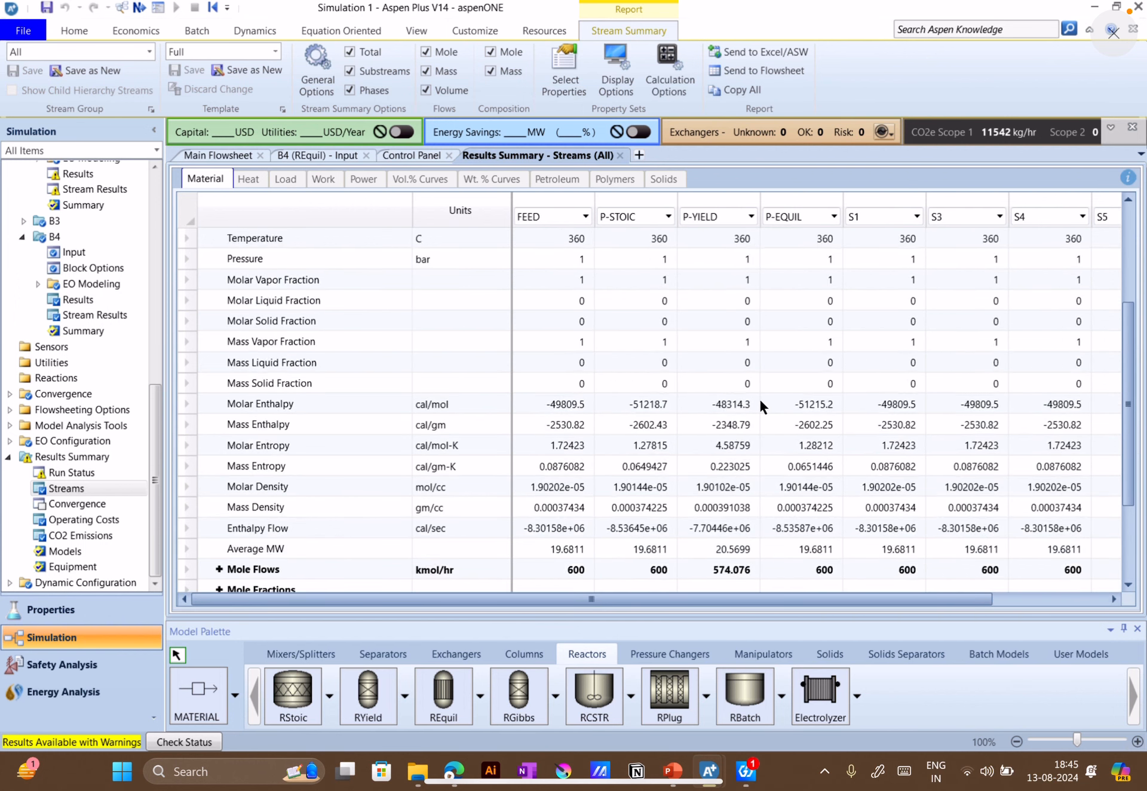
# Expand the component mole flows and mole fractions, and compare the CO mole flow of P-STOIC with that of P-EQUIL
pyautogui.scroll(-2, 790, 410)
pyautogui.scroll(-2, 787, 425)
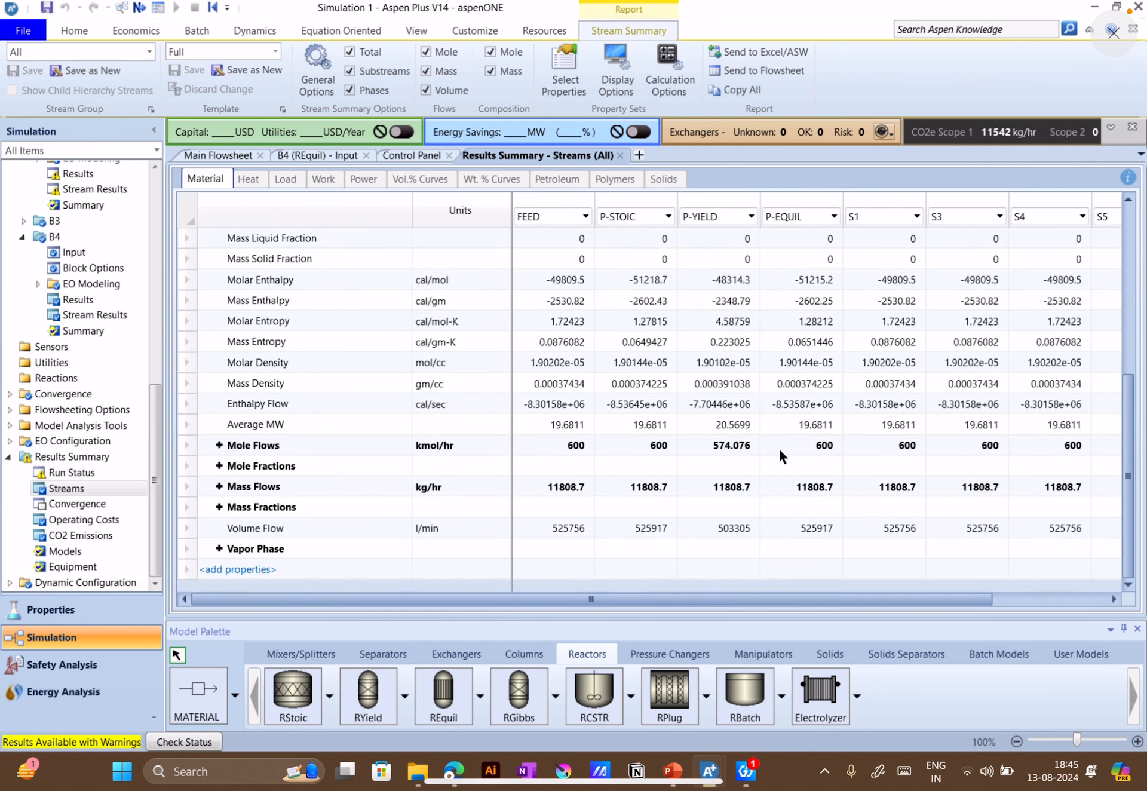
pyautogui.click(224, 466)
pyautogui.click(218, 449)
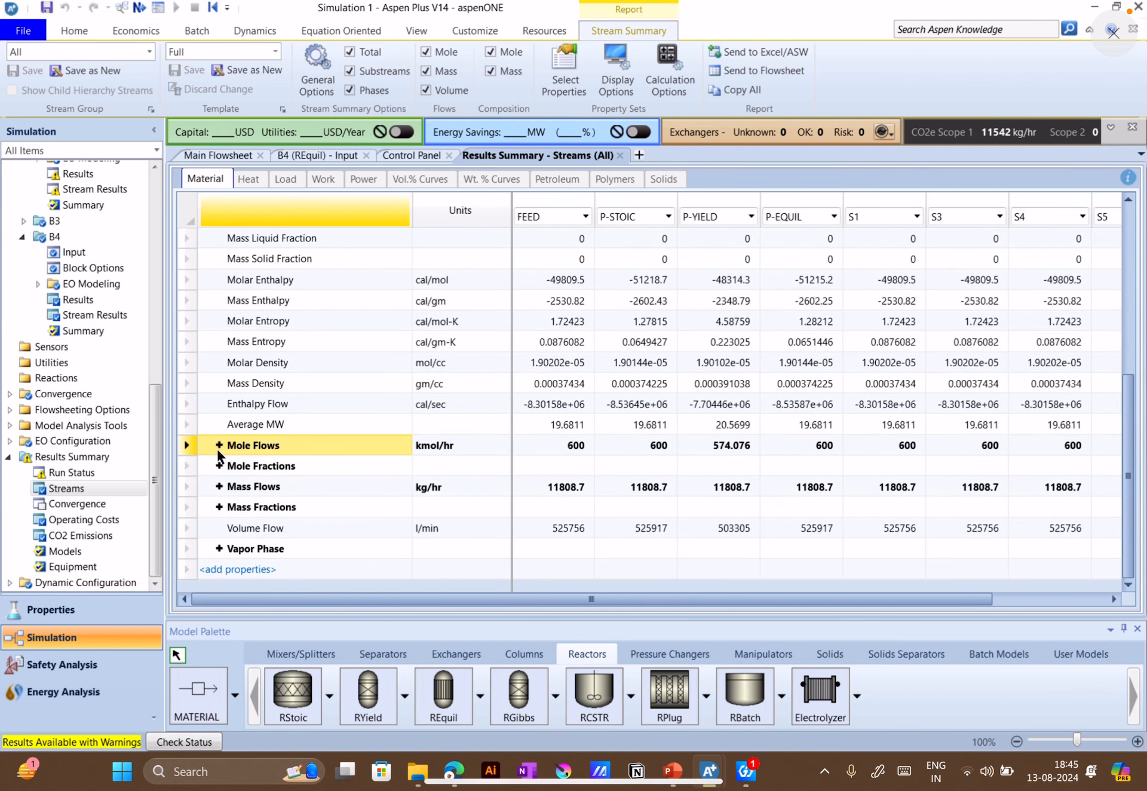
pyautogui.click(218, 447)
pyautogui.click(219, 548)
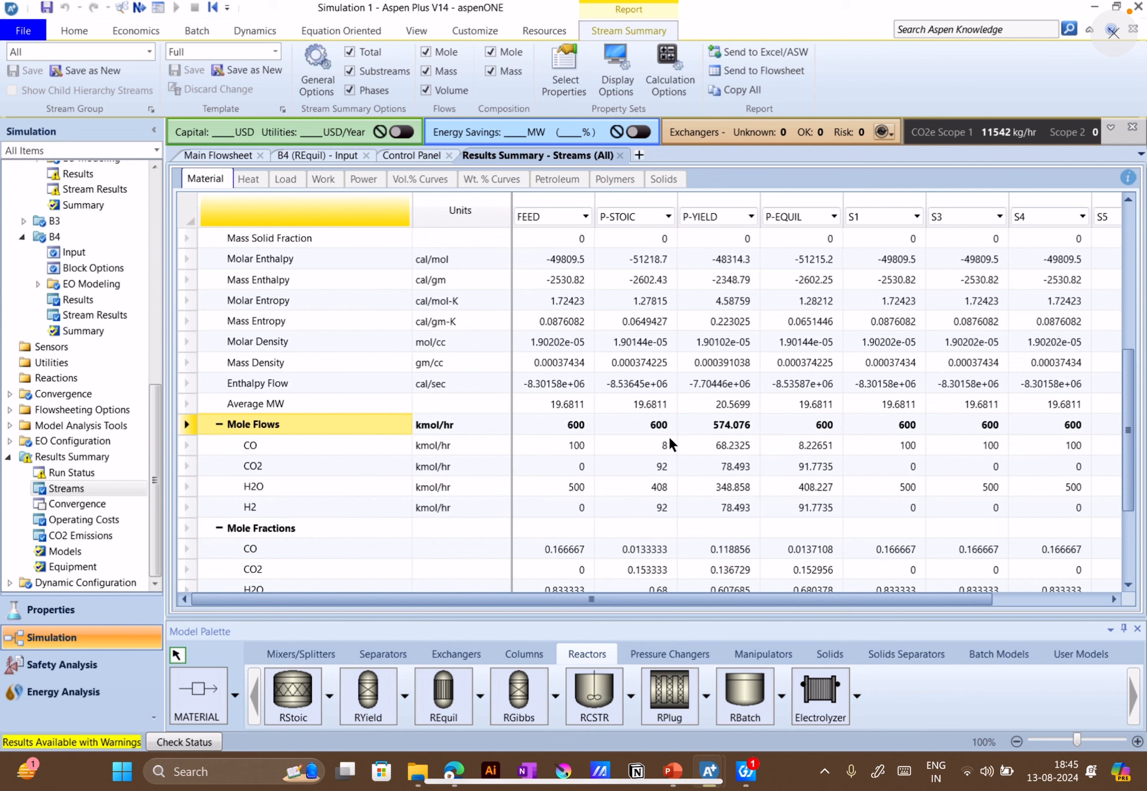
pyautogui.click(655, 445)
pyautogui.click(821, 449)
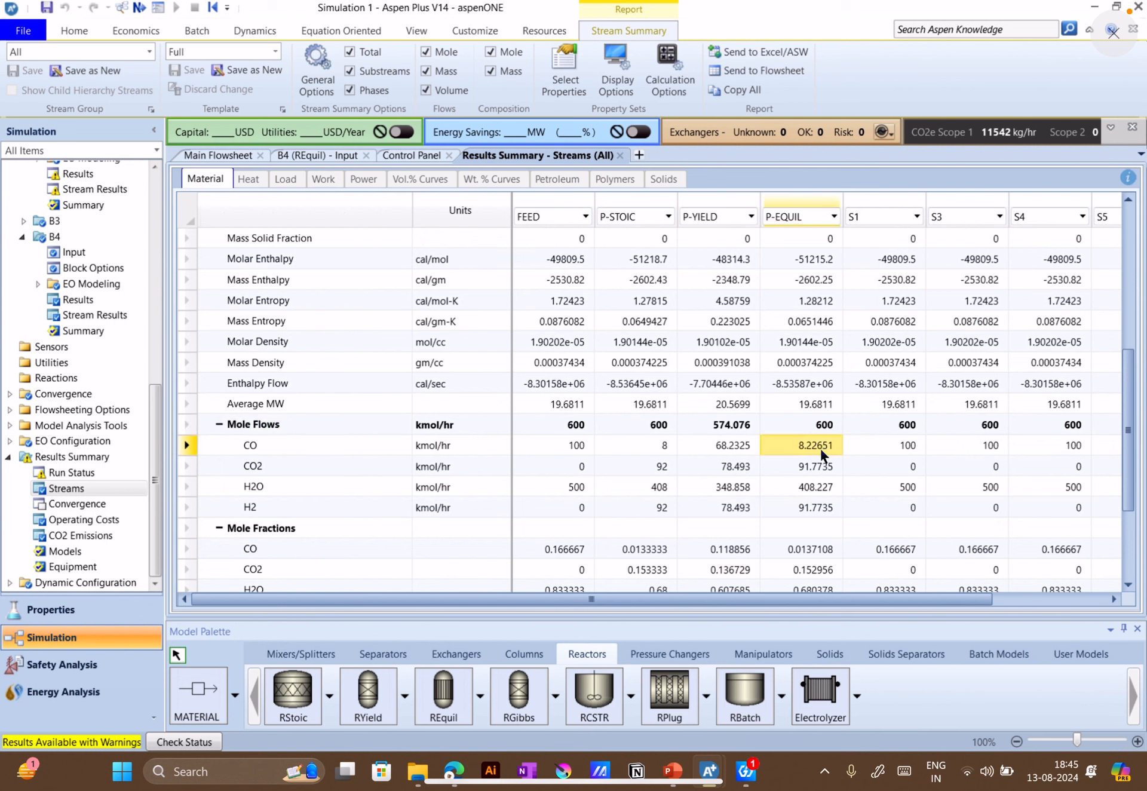
pyautogui.click(642, 443)
pyautogui.click(820, 449)
pyautogui.click(655, 448)
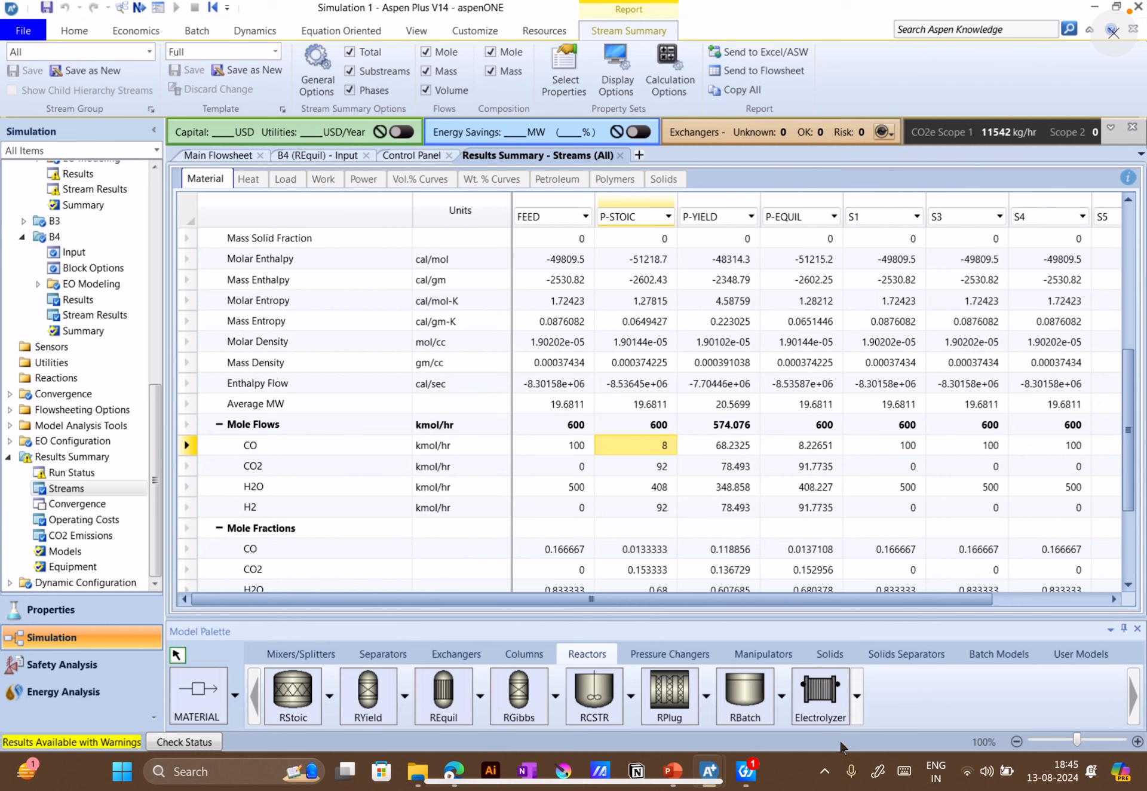
# Switch to the Reactors_1.apwz simulation and view the component yields of RYield block B2
pyautogui.moveTo(748, 774)
pyautogui.click(773, 708)
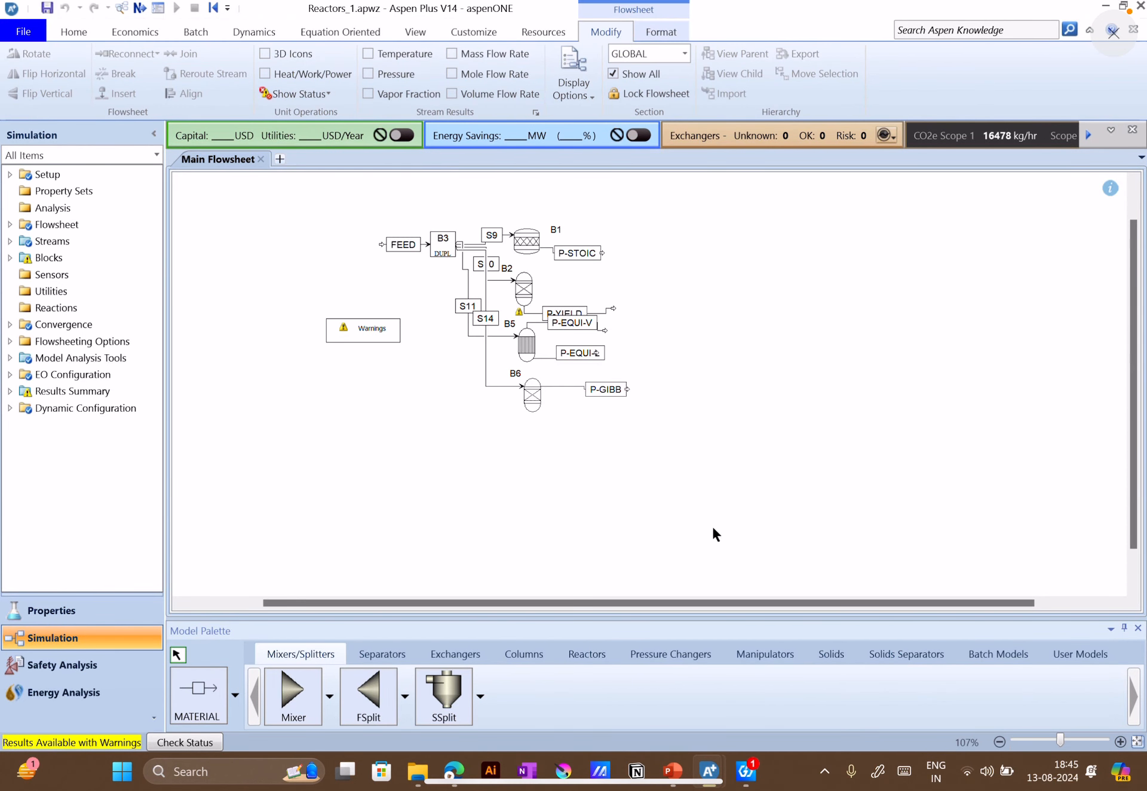
pyautogui.click(525, 284)
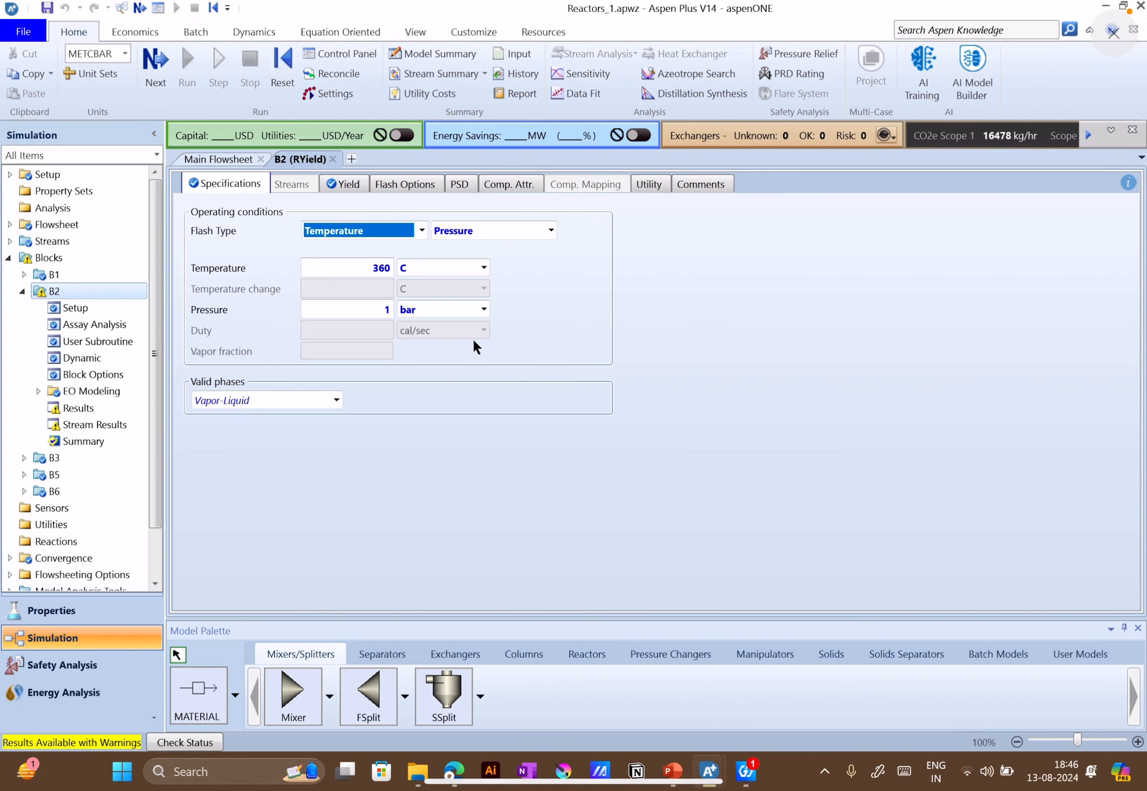
pyautogui.click(345, 186)
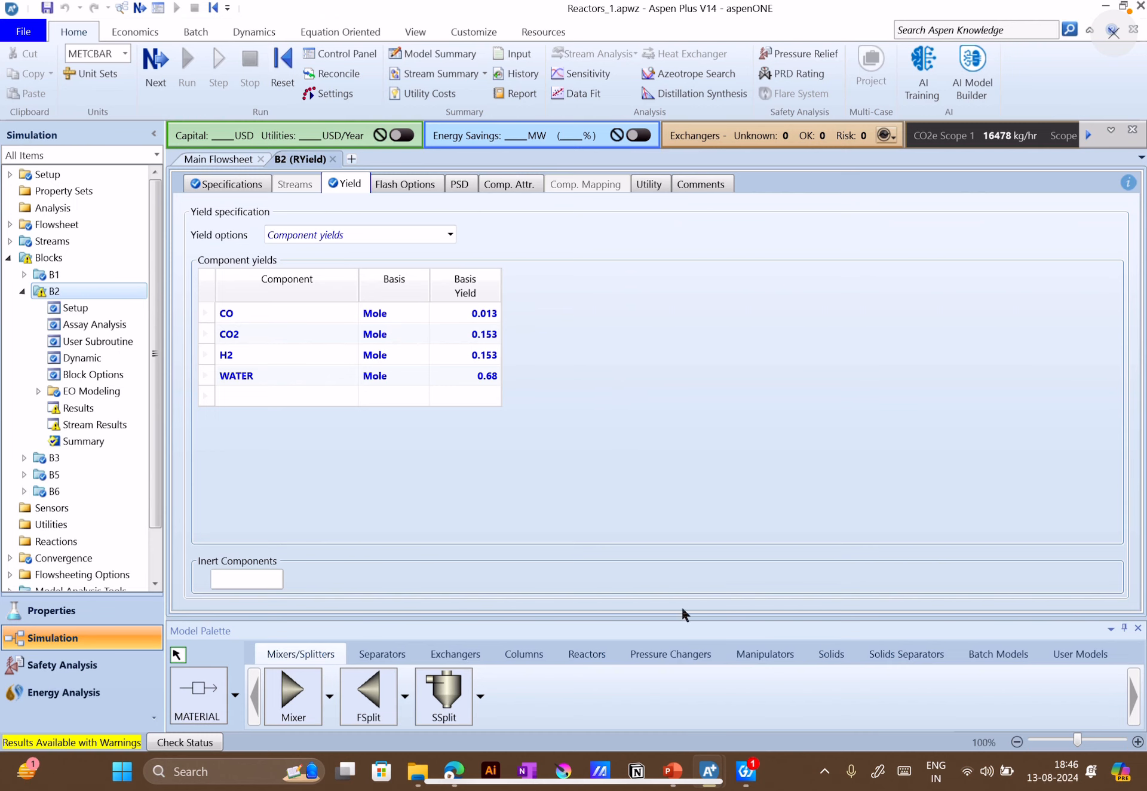
# Compare the component yields of RYield block B2 in Simulation 1 with those in Reactors_1.apwz, ending back in Simulation 1
pyautogui.click(673, 771)
pyautogui.moveTo(708, 772)
pyautogui.click(625, 681)
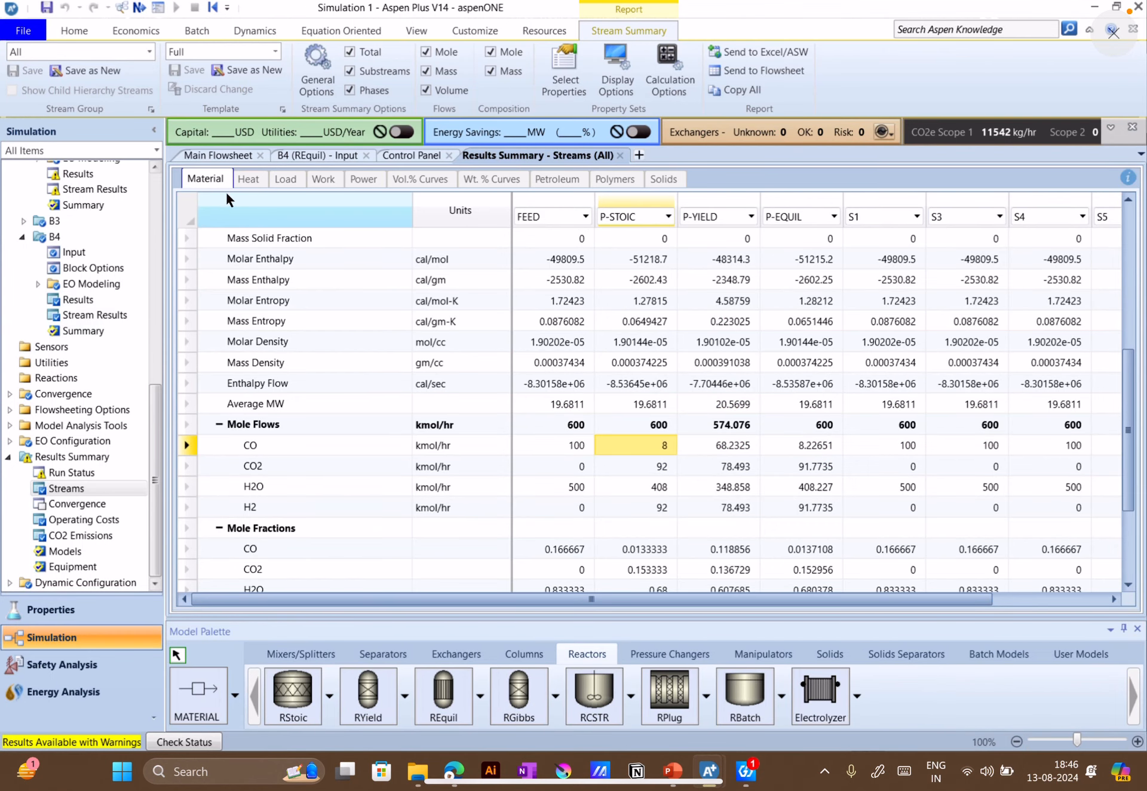
pyautogui.scroll(7, 100, 315)
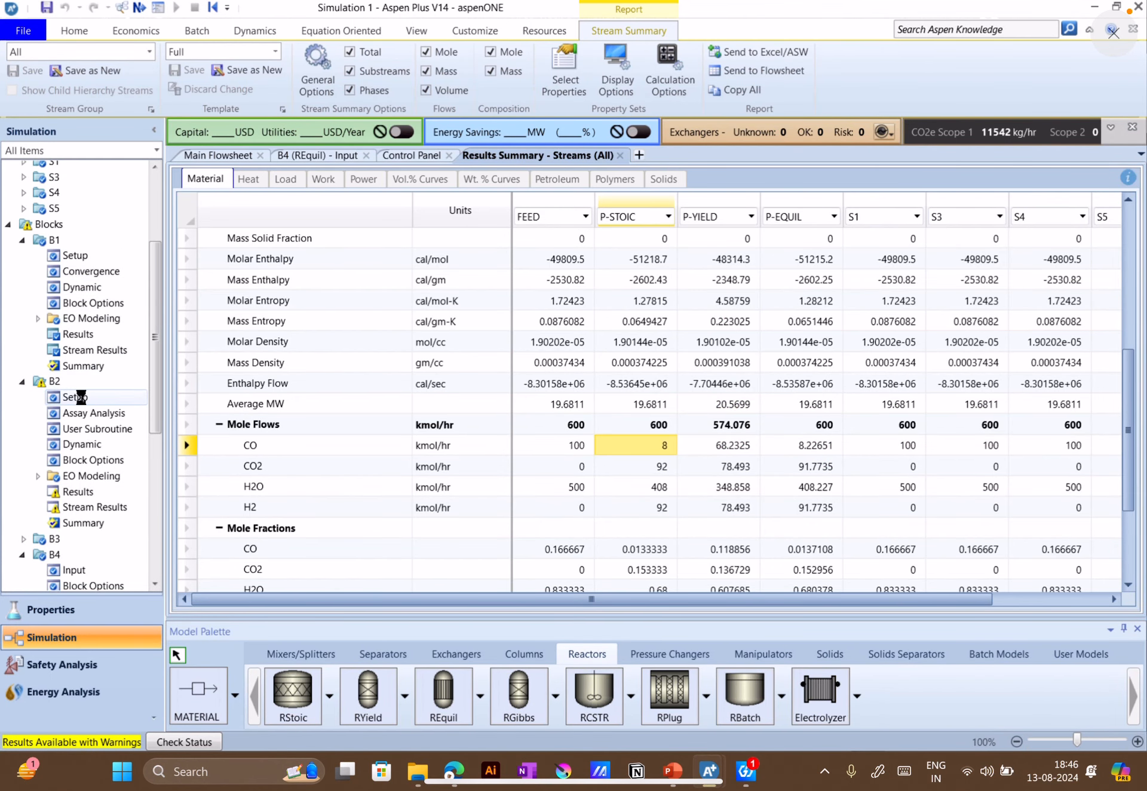
pyautogui.click(80, 397)
pyautogui.click(350, 180)
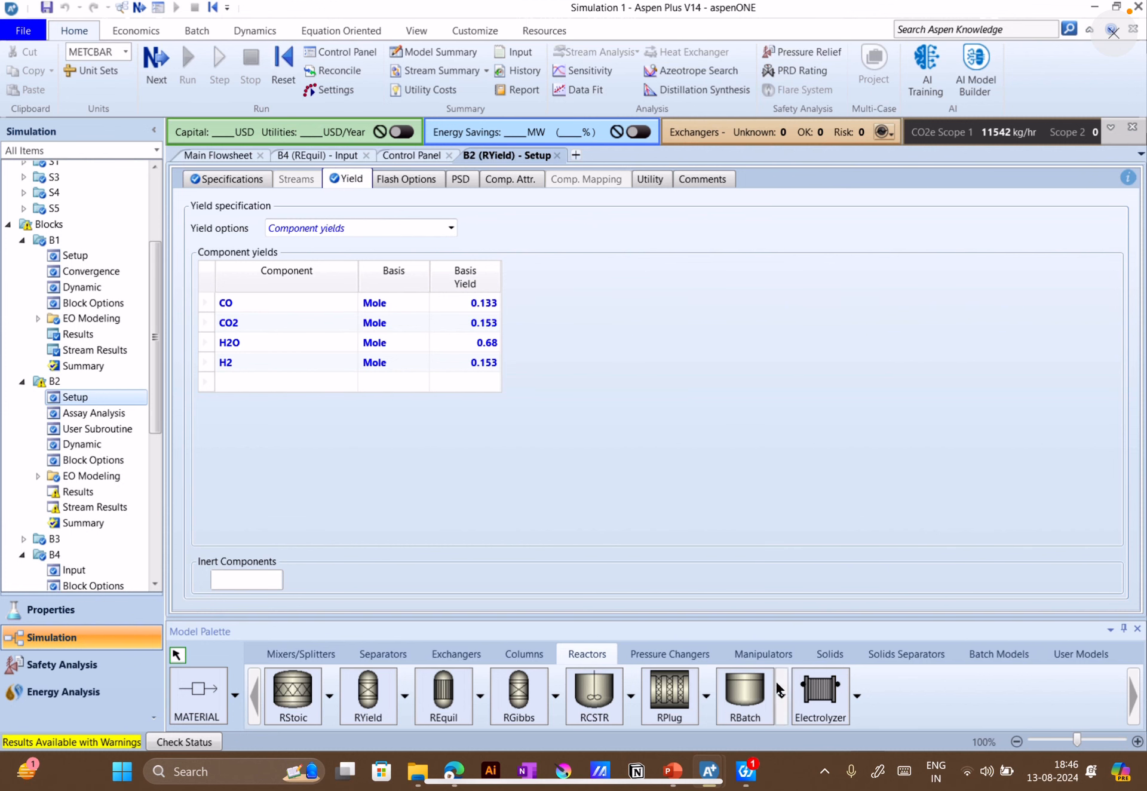
pyautogui.moveTo(709, 771)
pyautogui.click(773, 705)
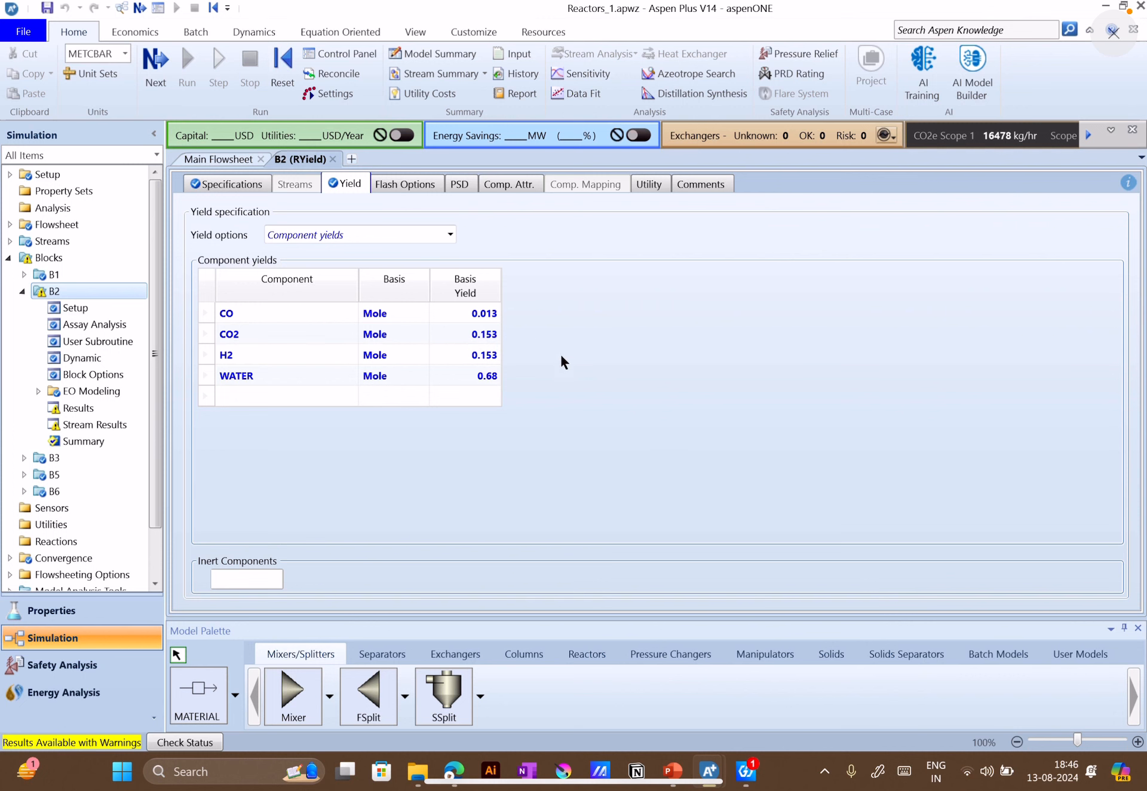
pyautogui.moveTo(691, 774)
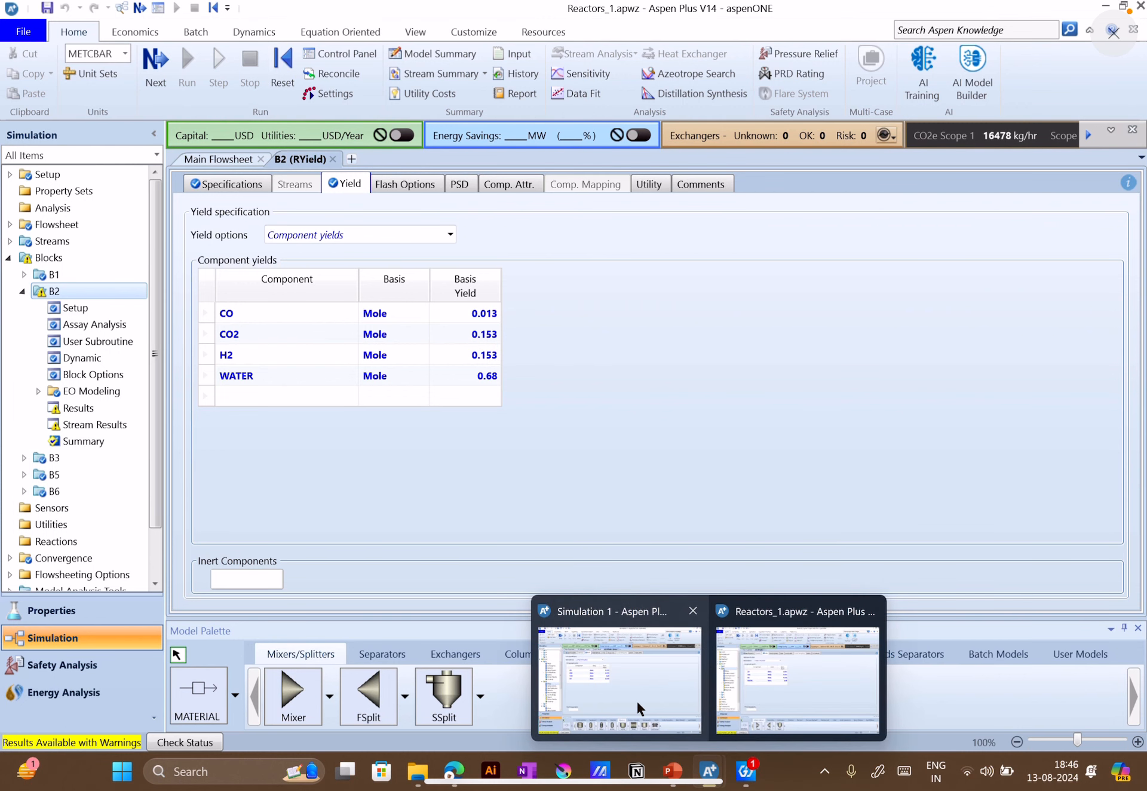
pyautogui.click(637, 701)
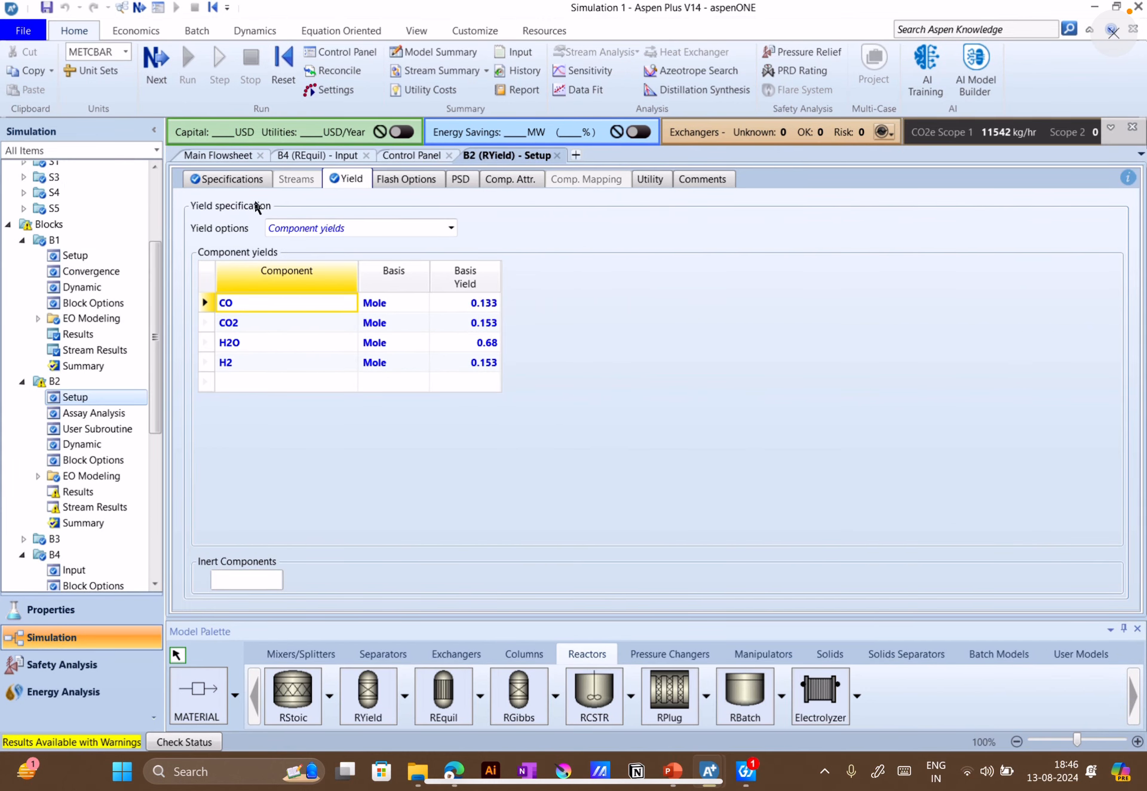
# Open the stream results of RStoic block B1 and examine the component mole fractions of P-STOIC
pyautogui.scroll(3, 134, 399)
pyautogui.scroll(1, 132, 399)
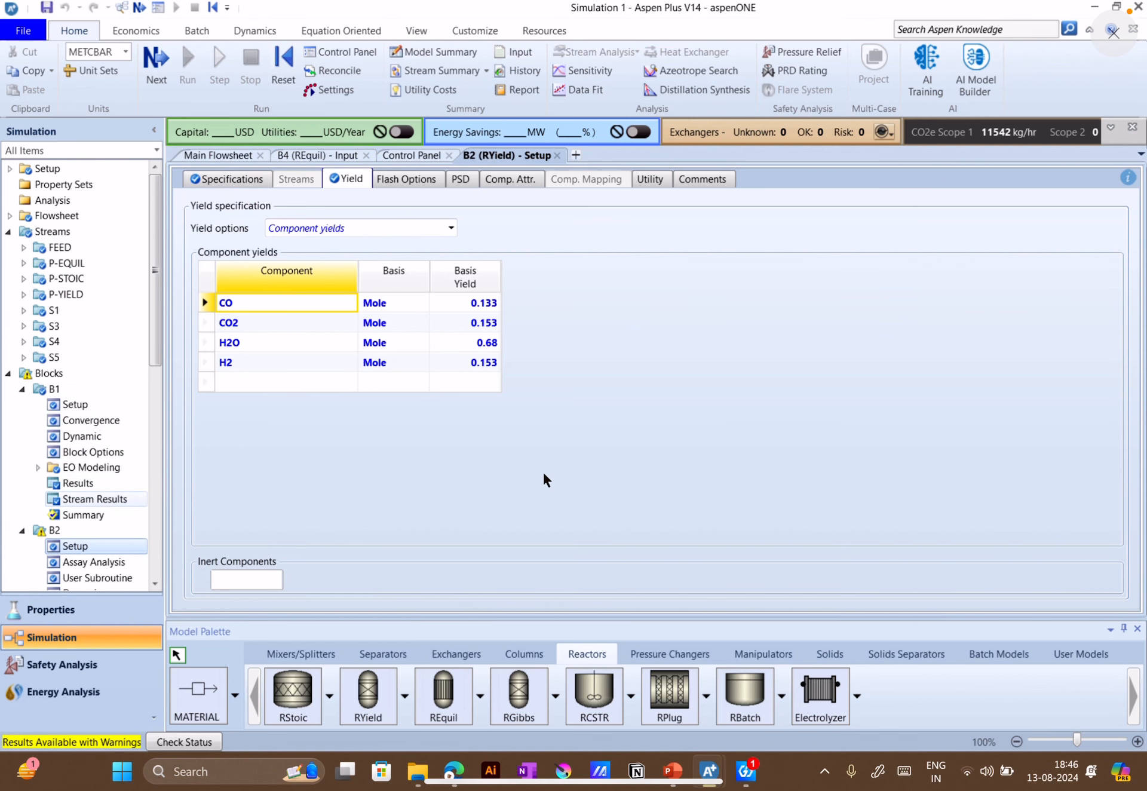
pyautogui.scroll(-4, 633, 461)
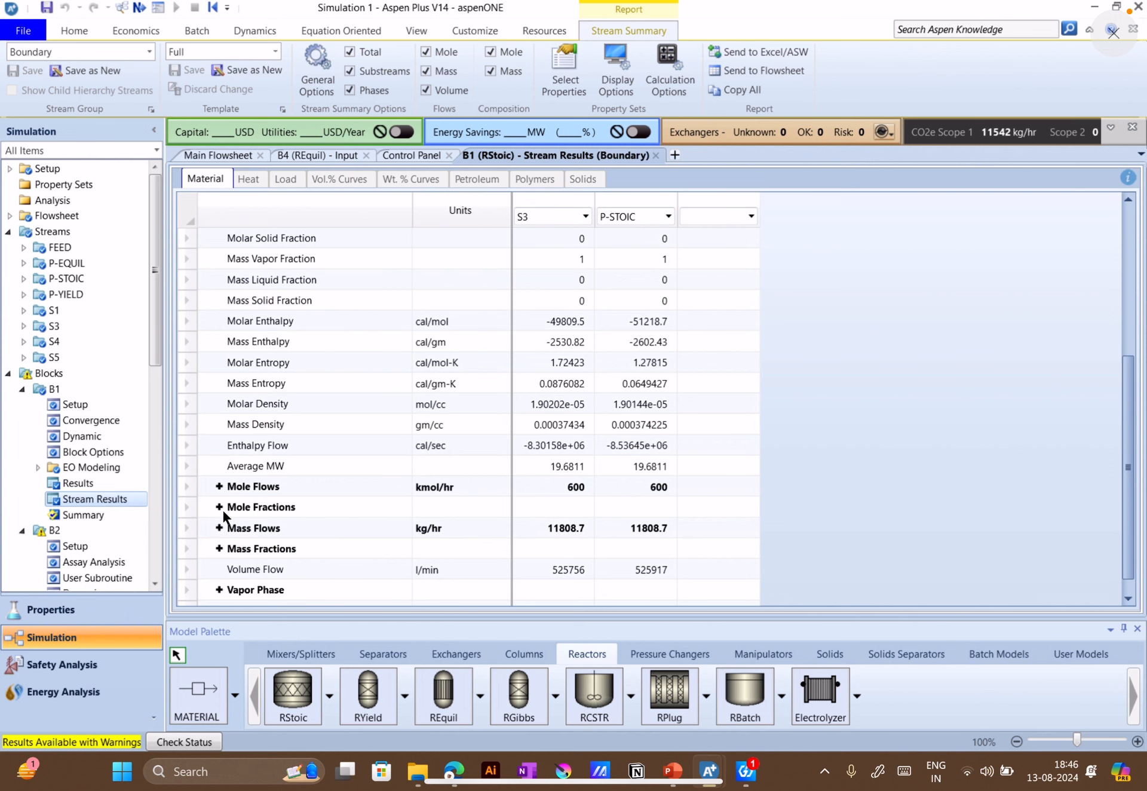
pyautogui.click(219, 508)
pyautogui.scroll(-1, 583, 517)
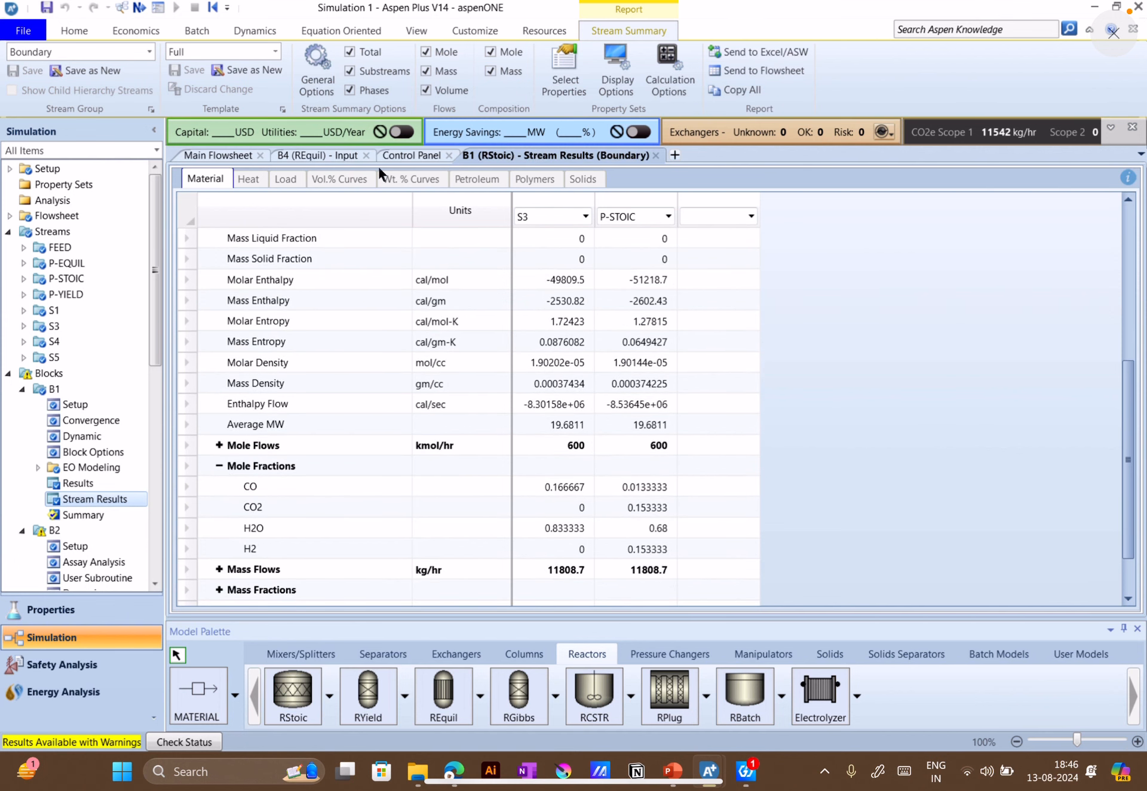
# Set the CO basis yield in RYield block B2 to 0.0133 and rerun the simulation
pyautogui.click(331, 156)
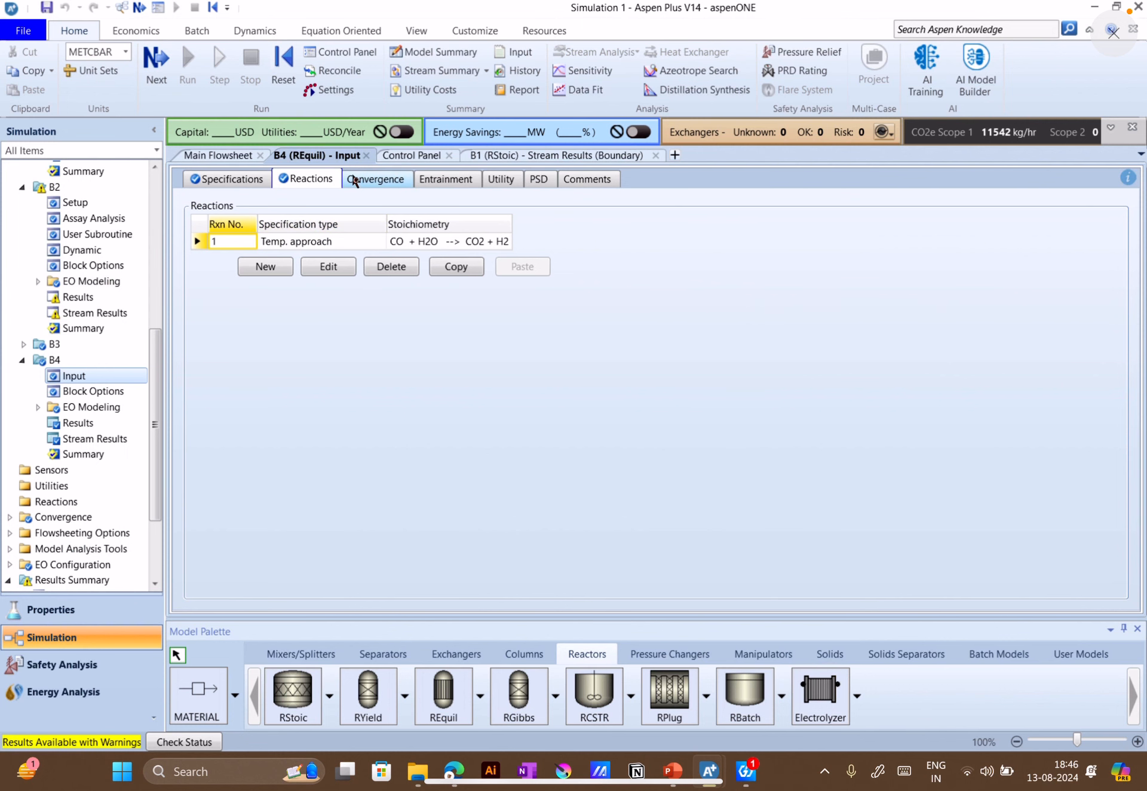
pyautogui.click(408, 154)
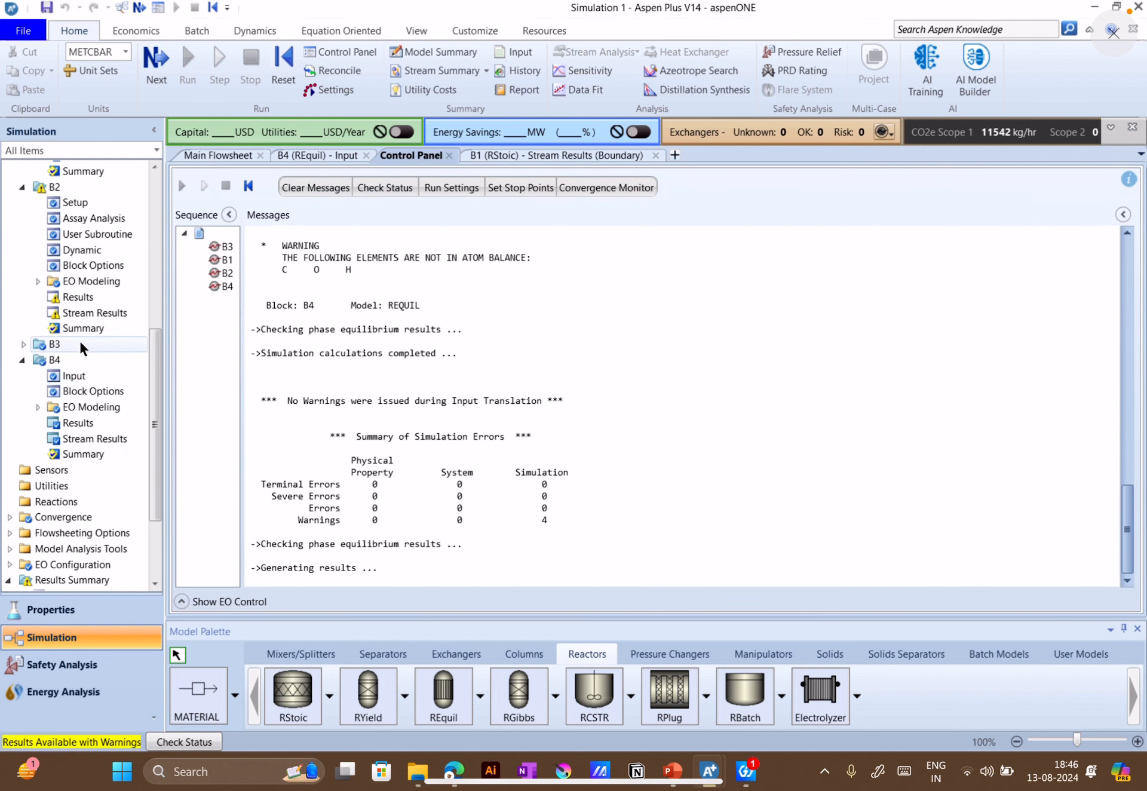
pyautogui.scroll(2, 83, 338)
pyautogui.click(75, 282)
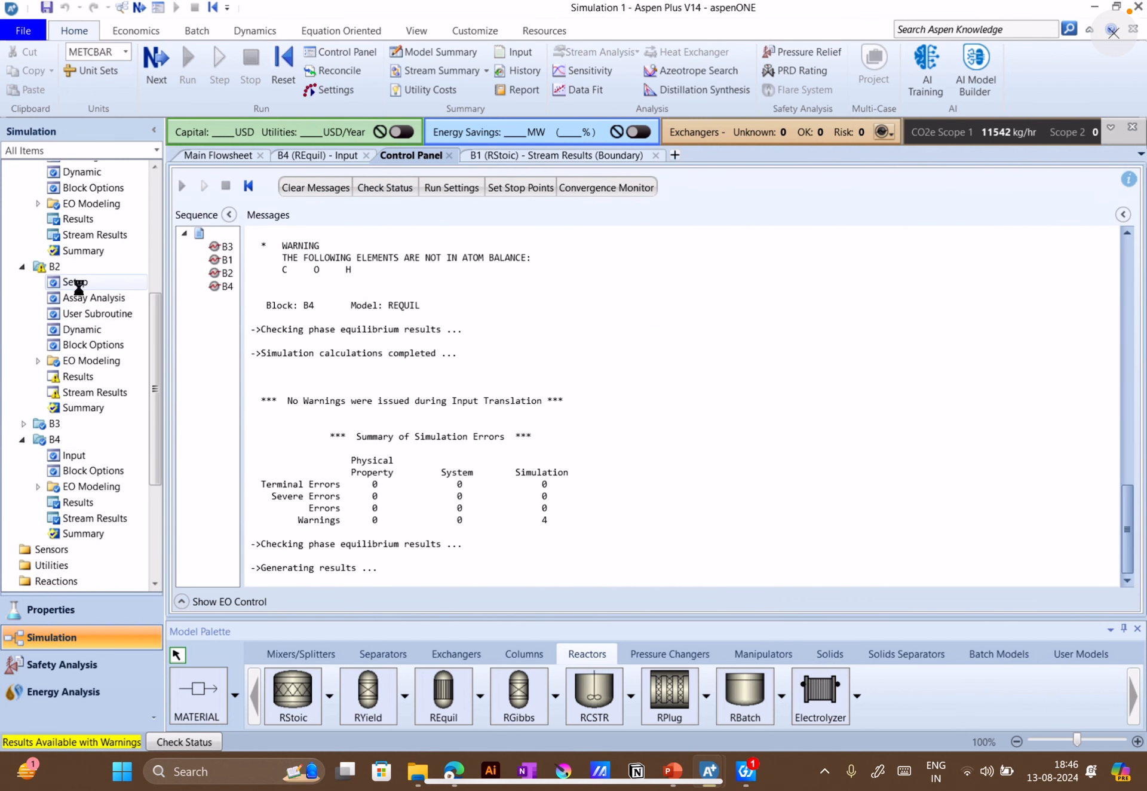
pyautogui.click(416, 179)
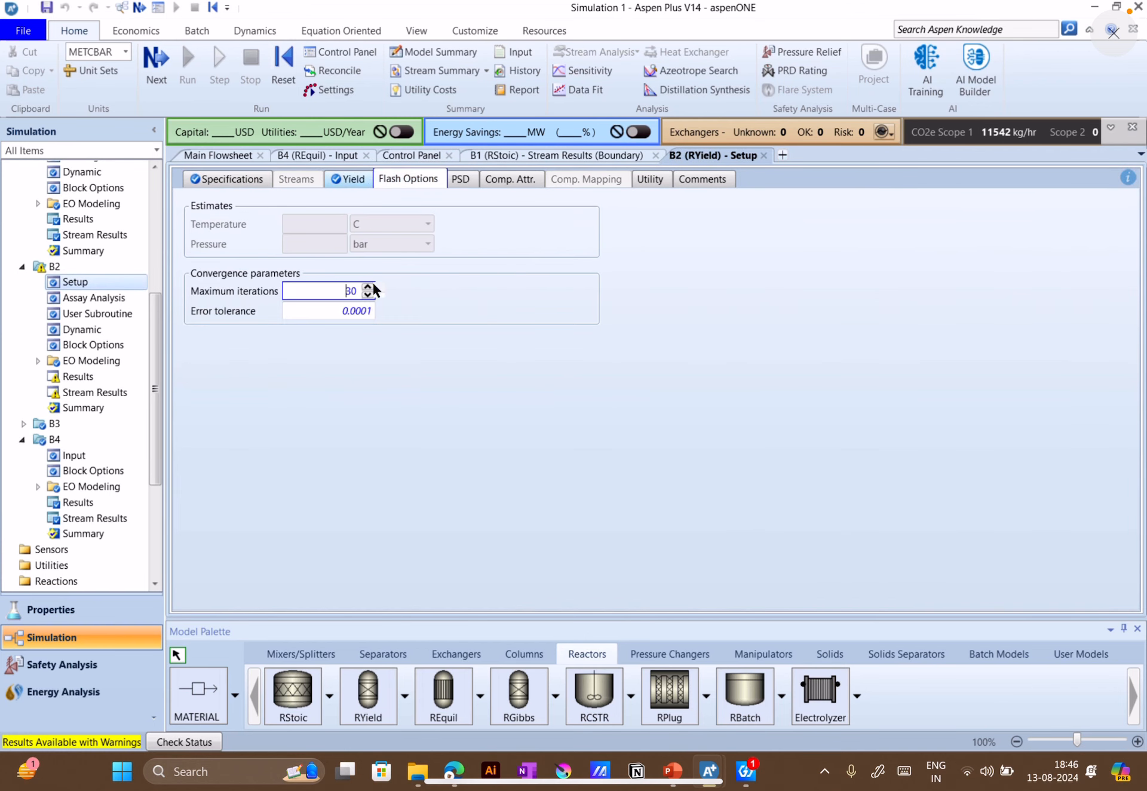
pyautogui.click(347, 178)
pyautogui.click(475, 306)
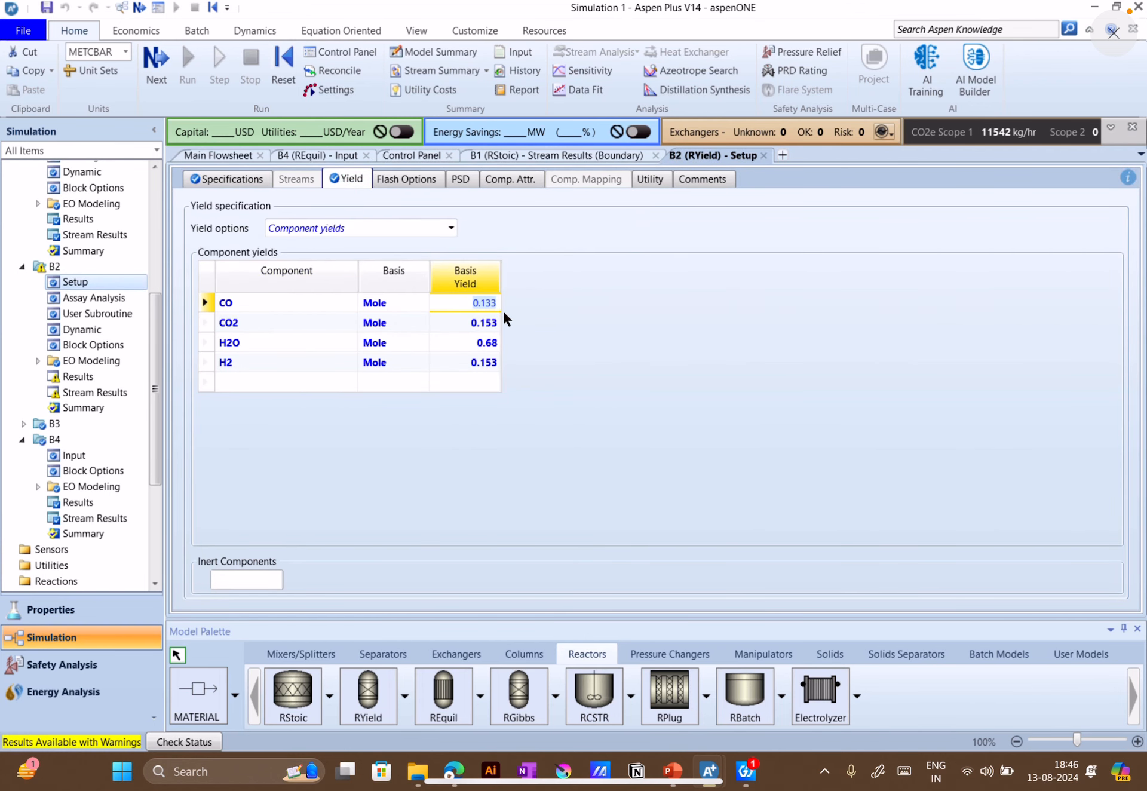
pyautogui.press('Left')
pyautogui.press('Left')
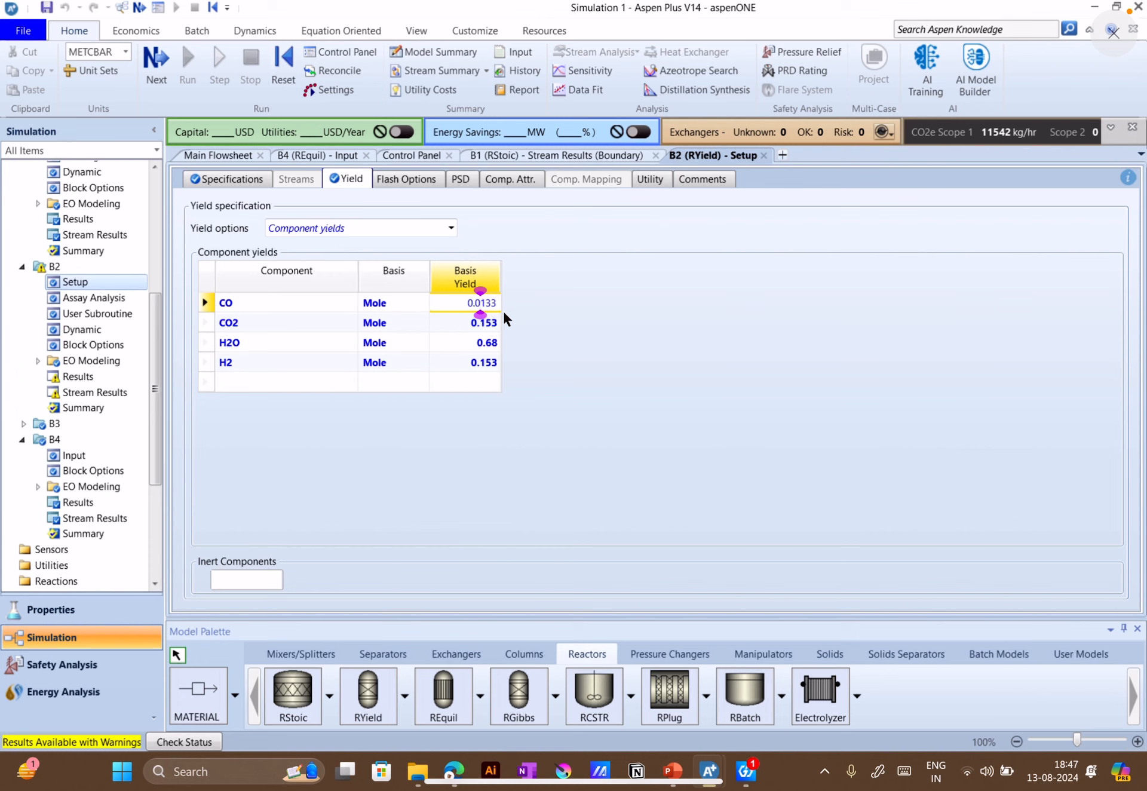
pyautogui.click(628, 280)
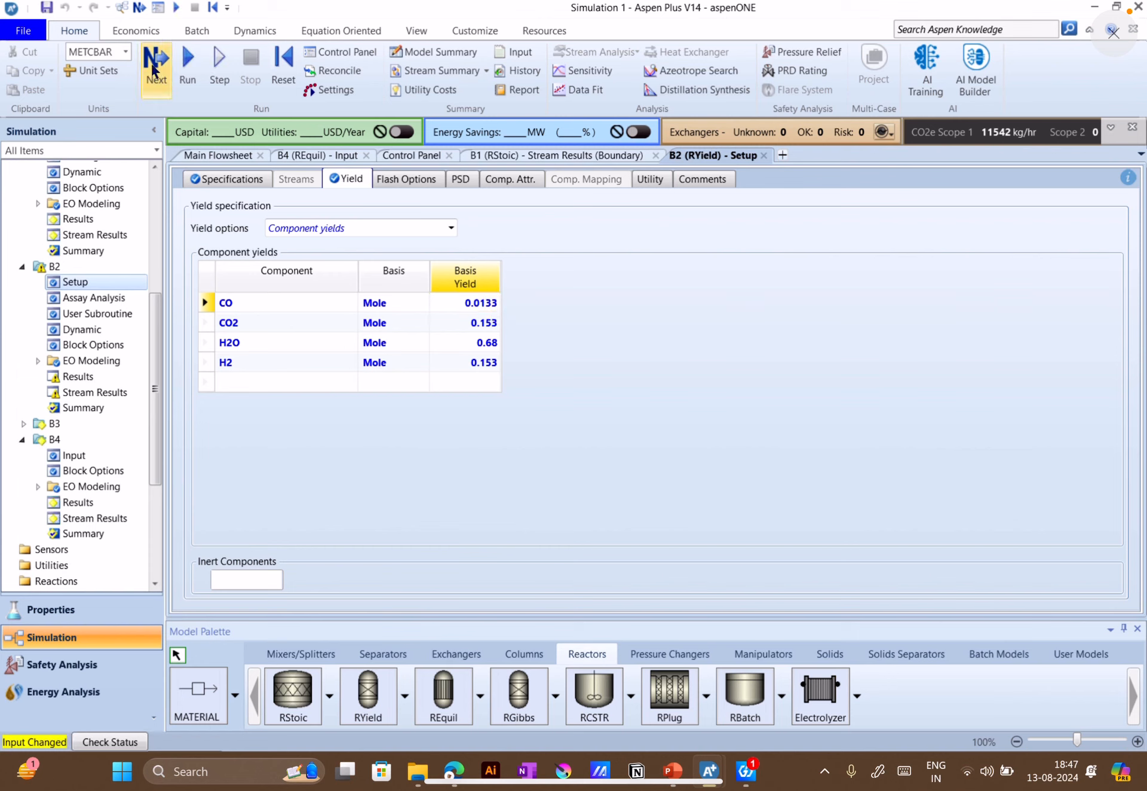
pyautogui.click(194, 68)
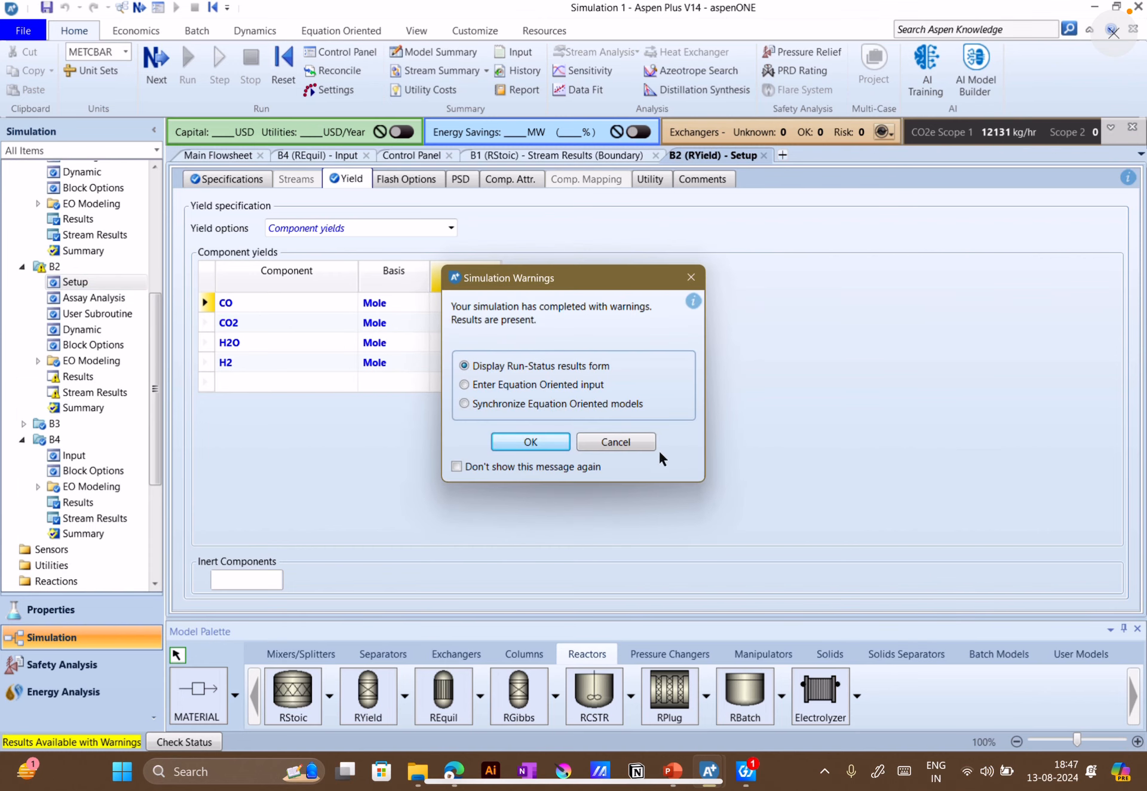
# Close the completion warning and order the product streams in the stream results summary as P-STOIC, P-YIELD, P-EQUIL after FEED
pyautogui.click(530, 443)
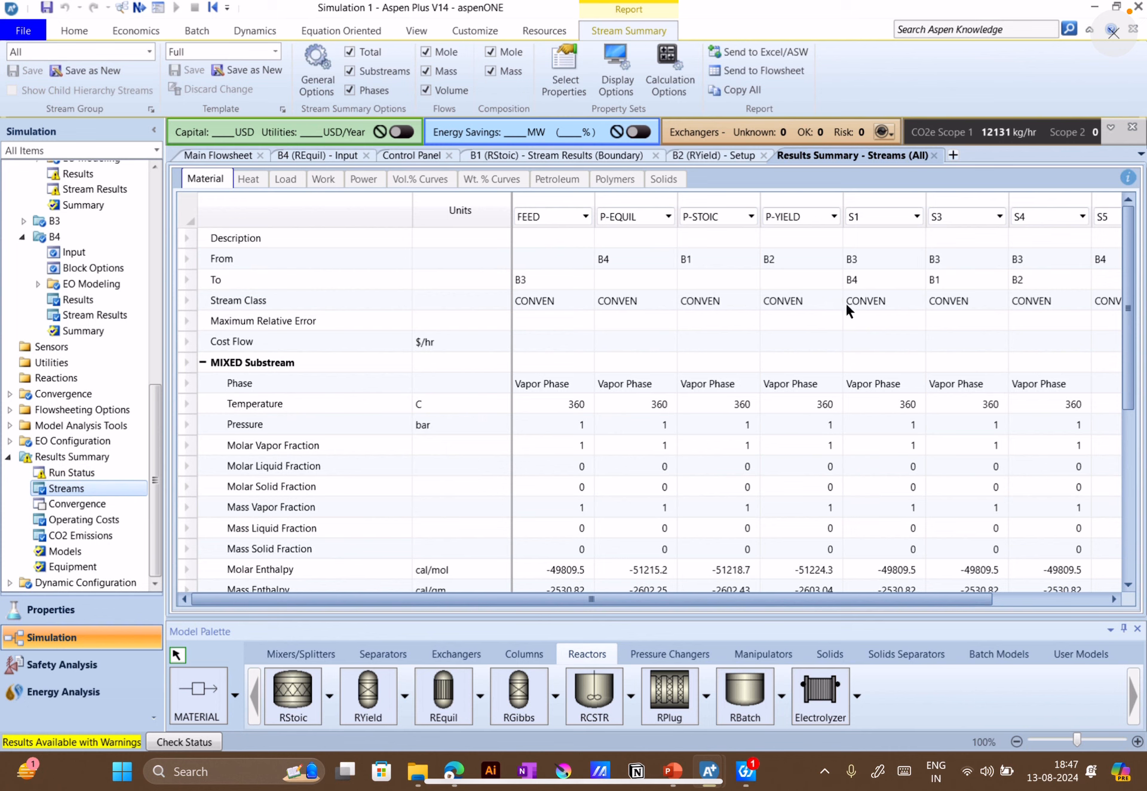
pyautogui.click(668, 217)
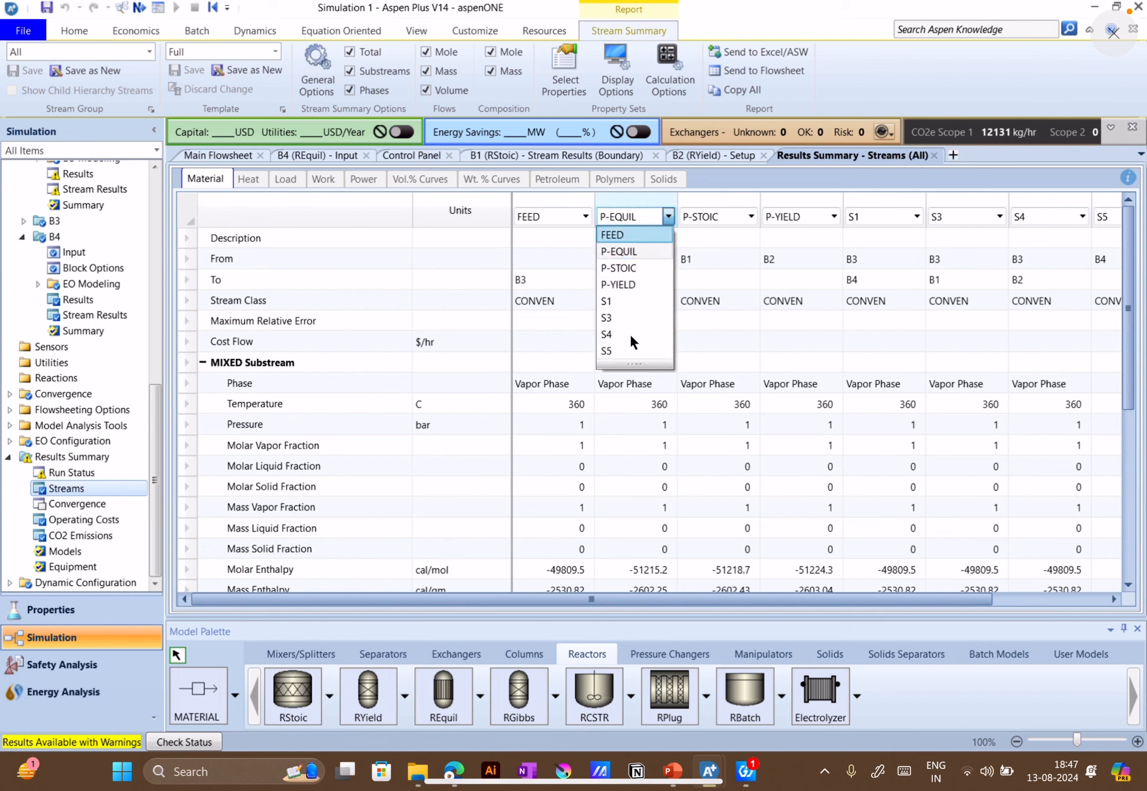
pyautogui.click(638, 269)
pyautogui.click(747, 216)
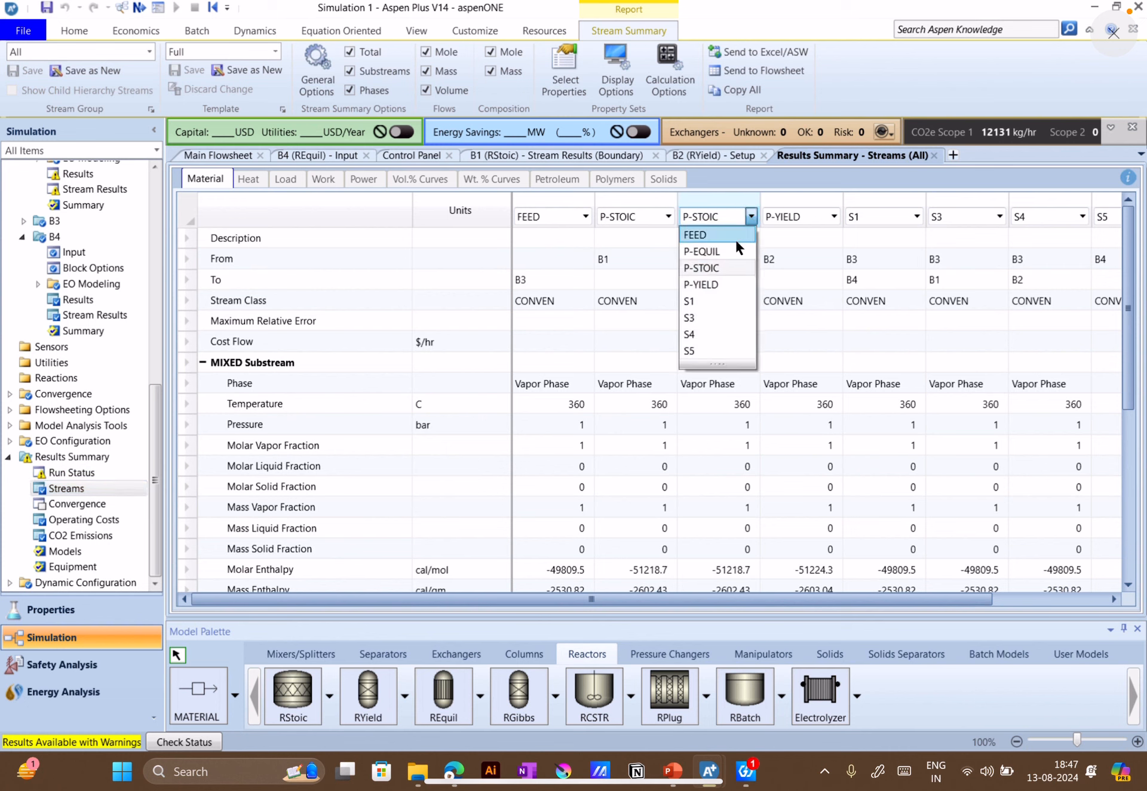
pyautogui.click(718, 281)
pyautogui.click(833, 216)
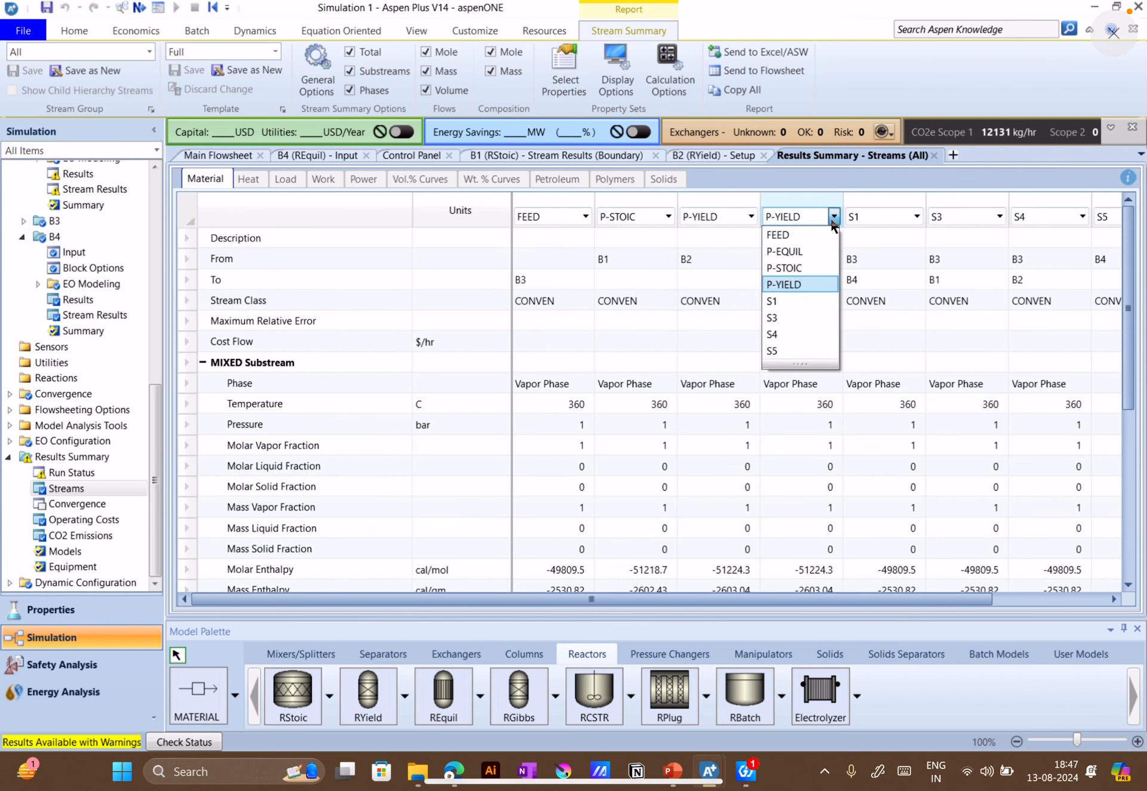
pyautogui.click(792, 254)
# Expand the mole flows in the stream summary and compare the component flows of P-STOIC, P-YIELD and P-EQUIL
pyautogui.scroll(-3, 752, 429)
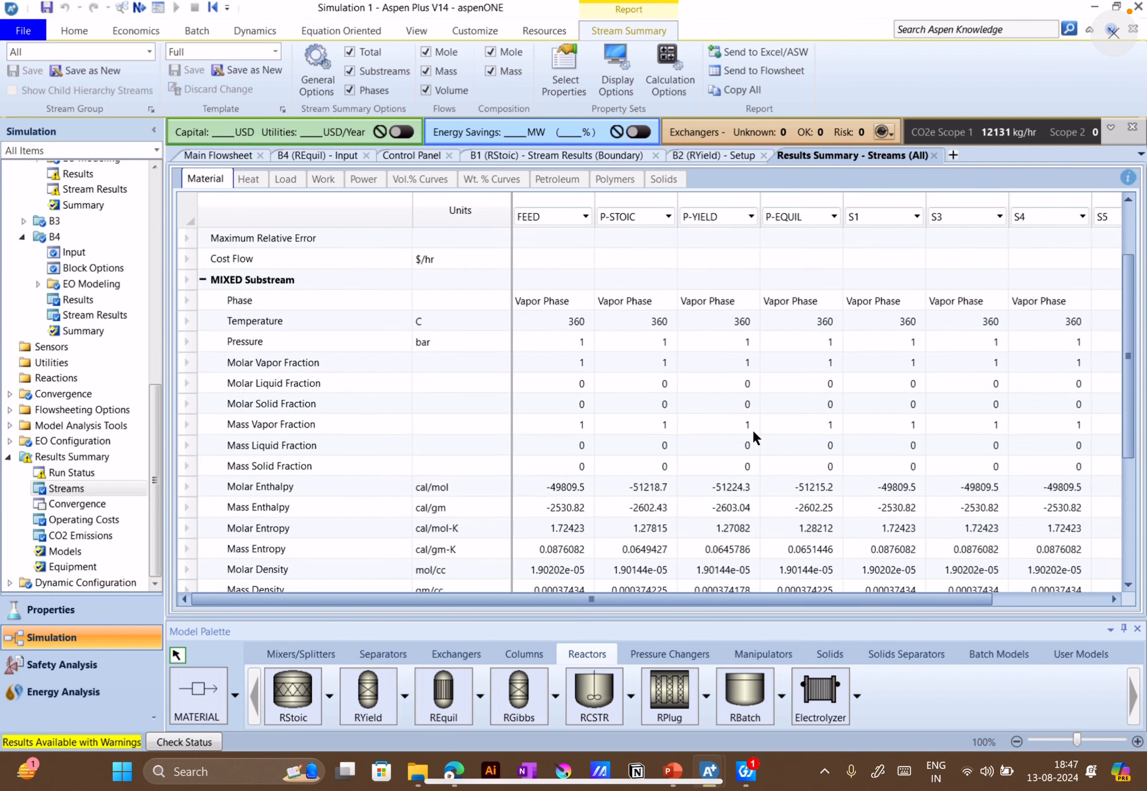
pyautogui.scroll(-5, 755, 455)
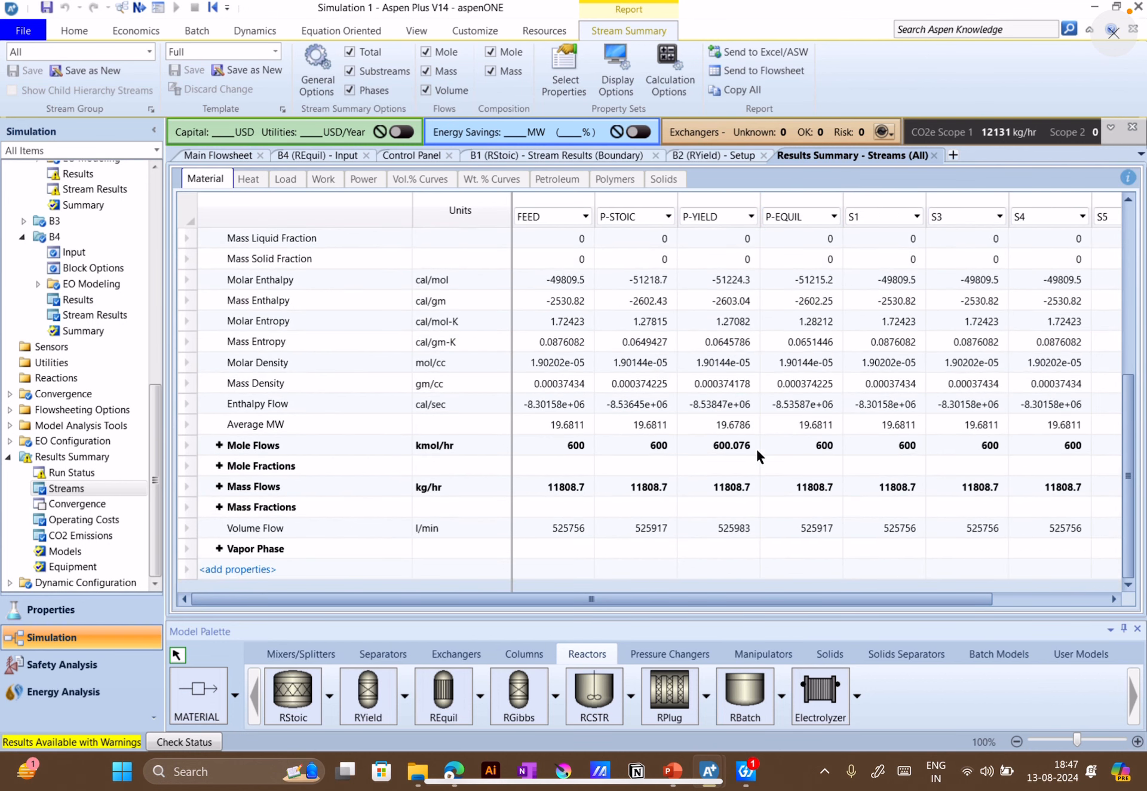
pyautogui.click(218, 445)
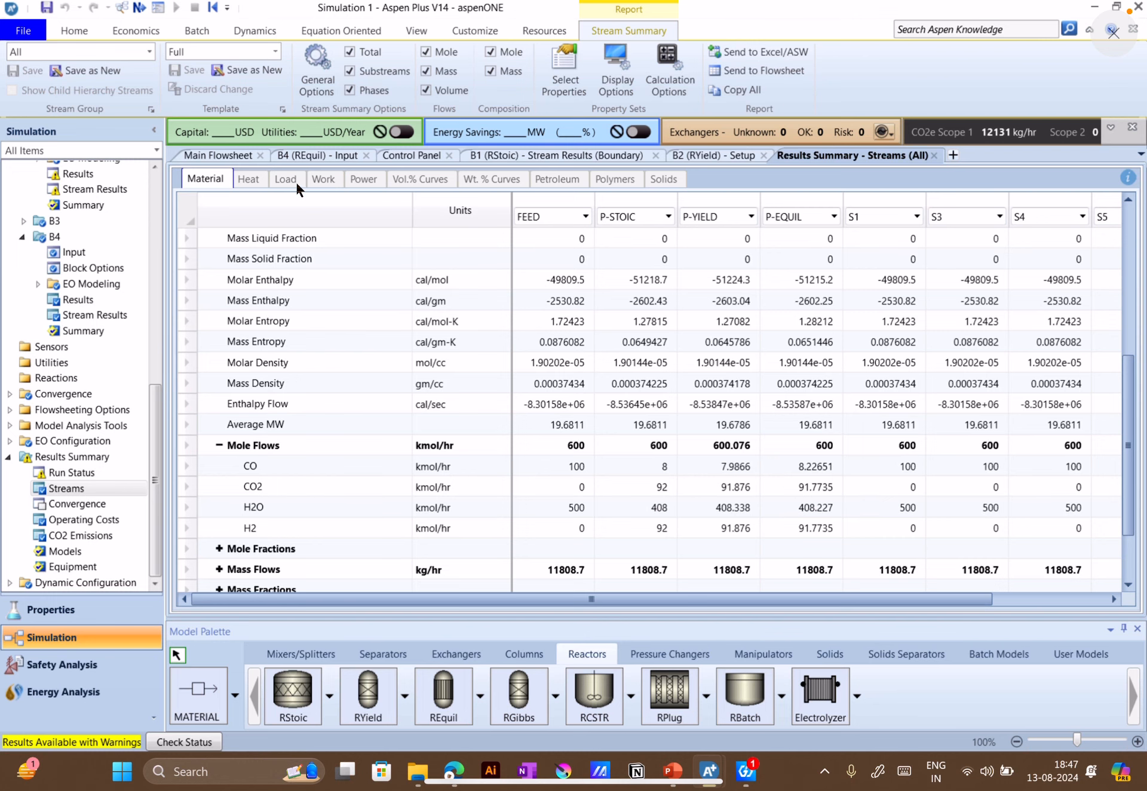
# Open REquil block B4 from the main flowsheet and review its reactions and operating specifications
pyautogui.click(233, 156)
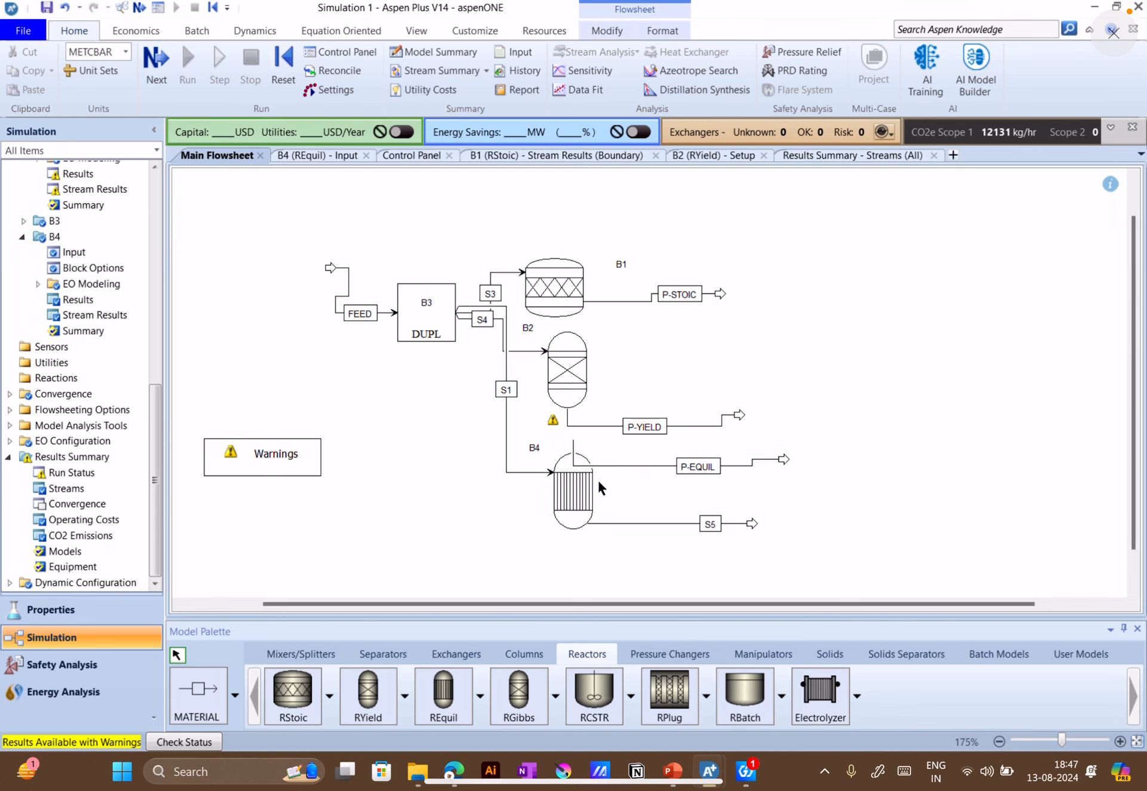
pyautogui.click(571, 496)
pyautogui.doubleClick(571, 496)
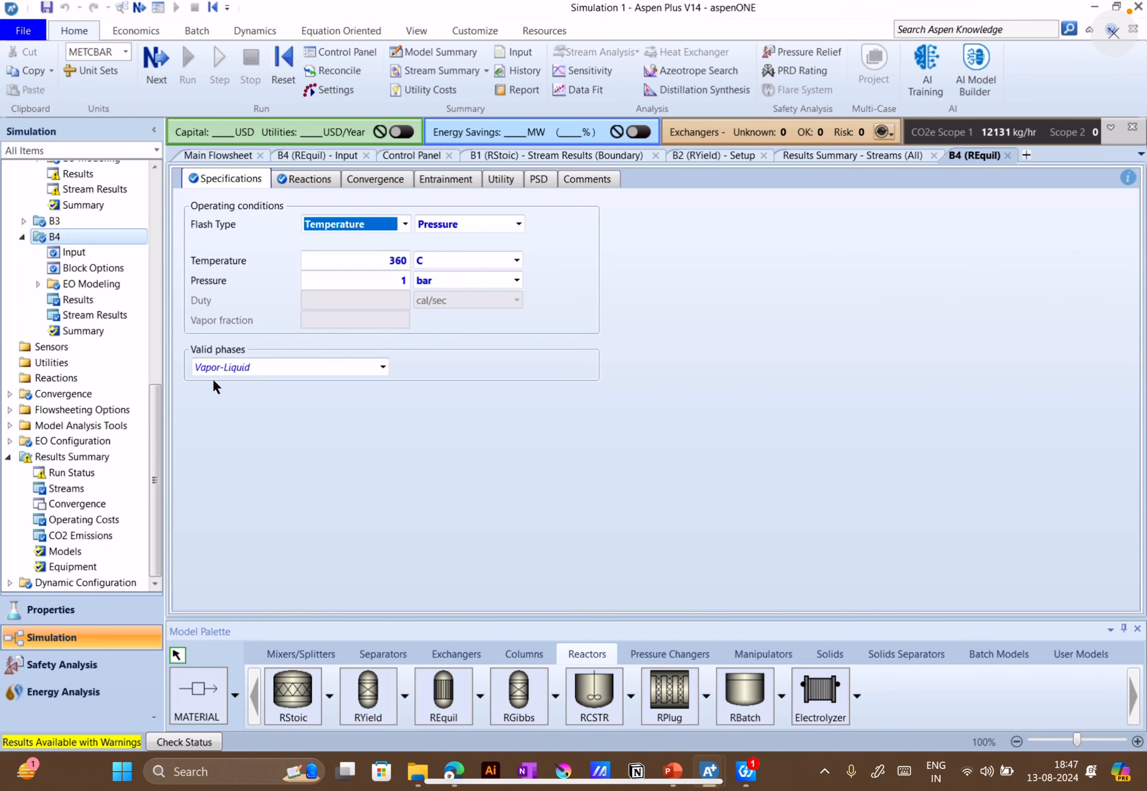
pyautogui.click(303, 182)
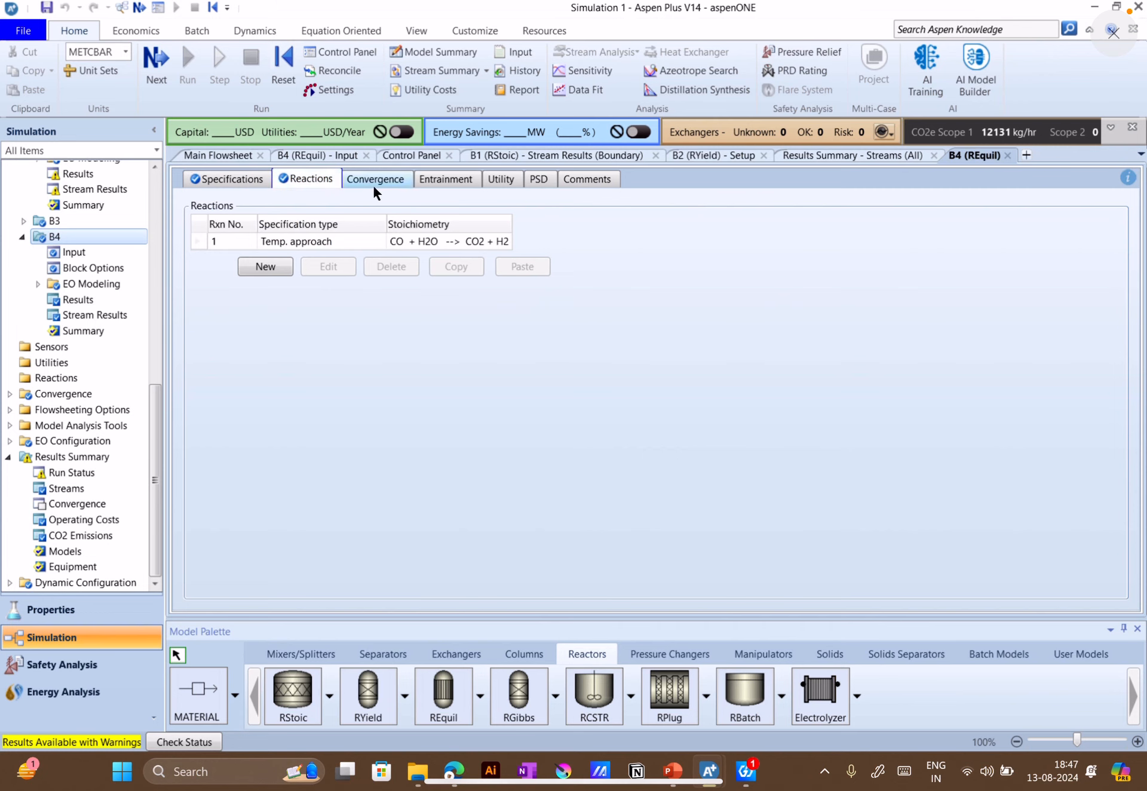
pyautogui.click(225, 179)
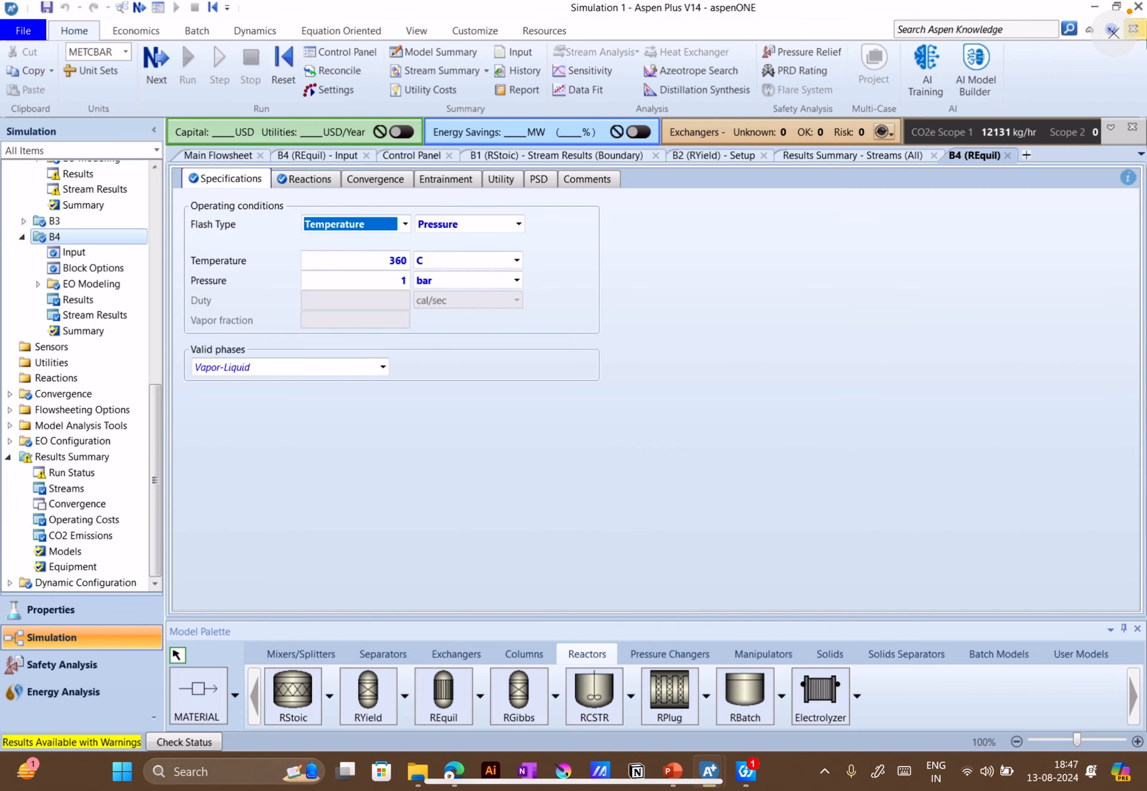
# Open the Aspen Plus Help and search it for "Requil"
pyautogui.click(1112, 30)
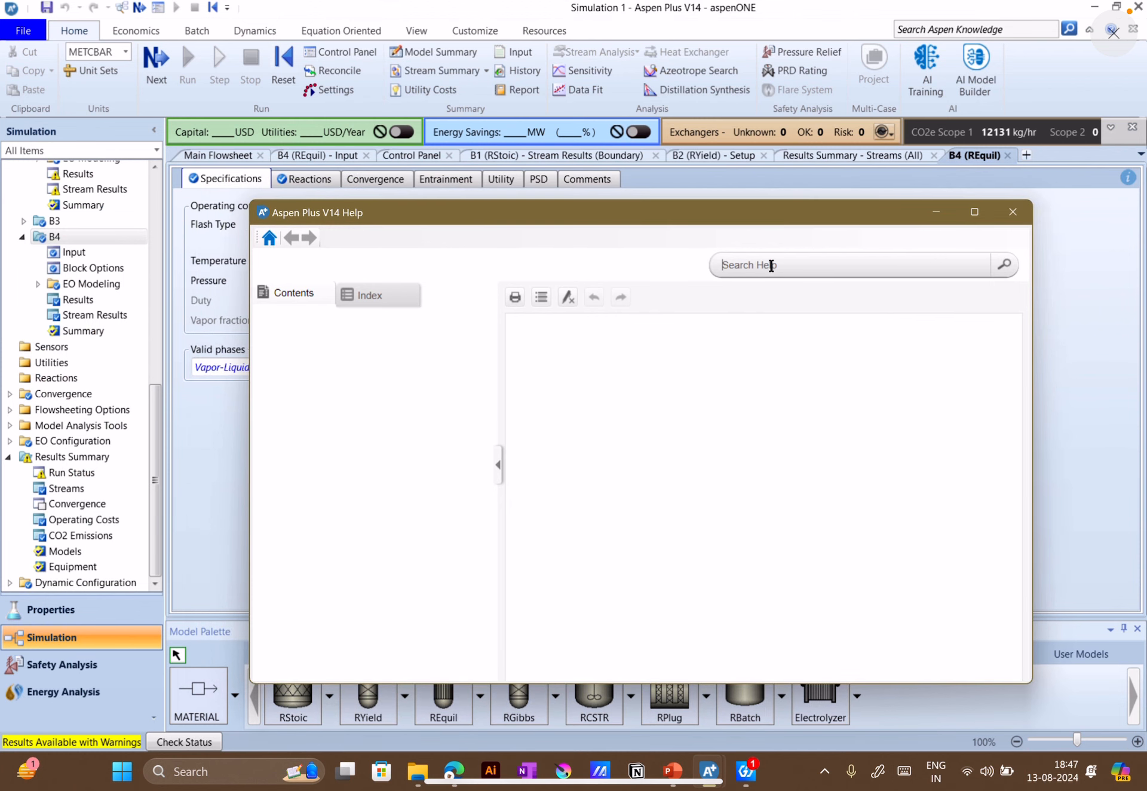
pyautogui.click(770, 266)
pyautogui.write('Requil')
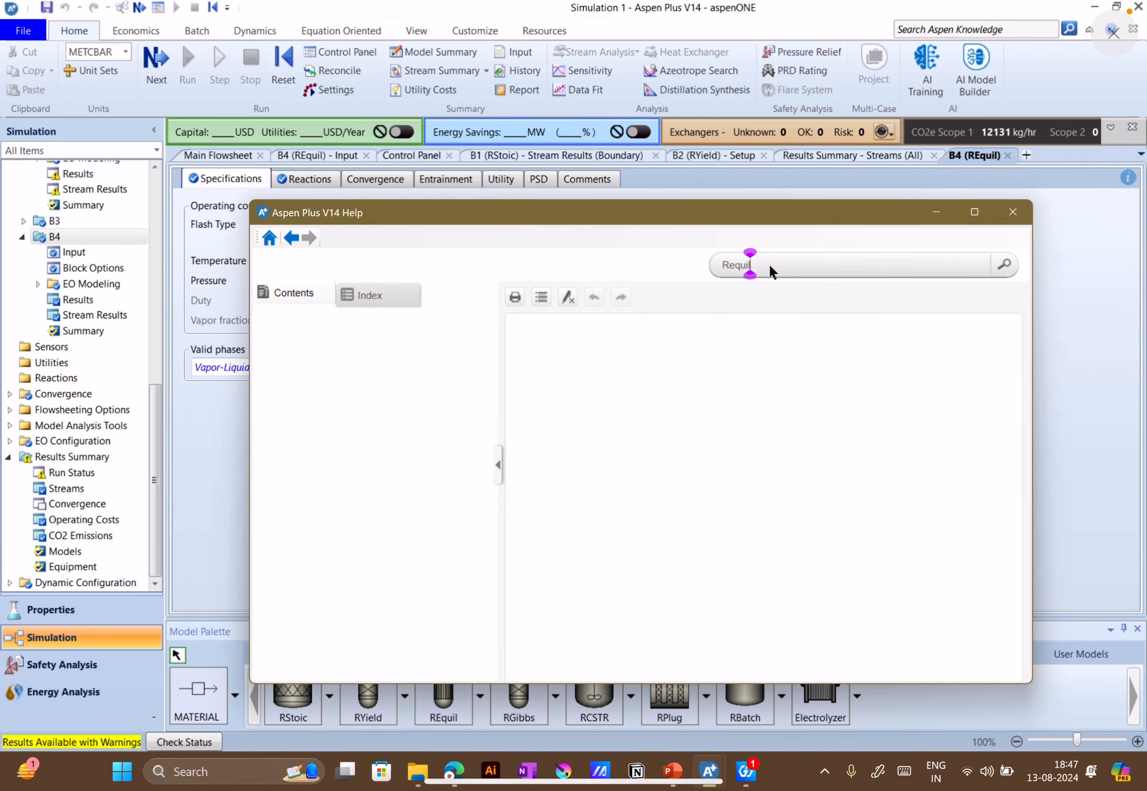
pyautogui.press('Return')
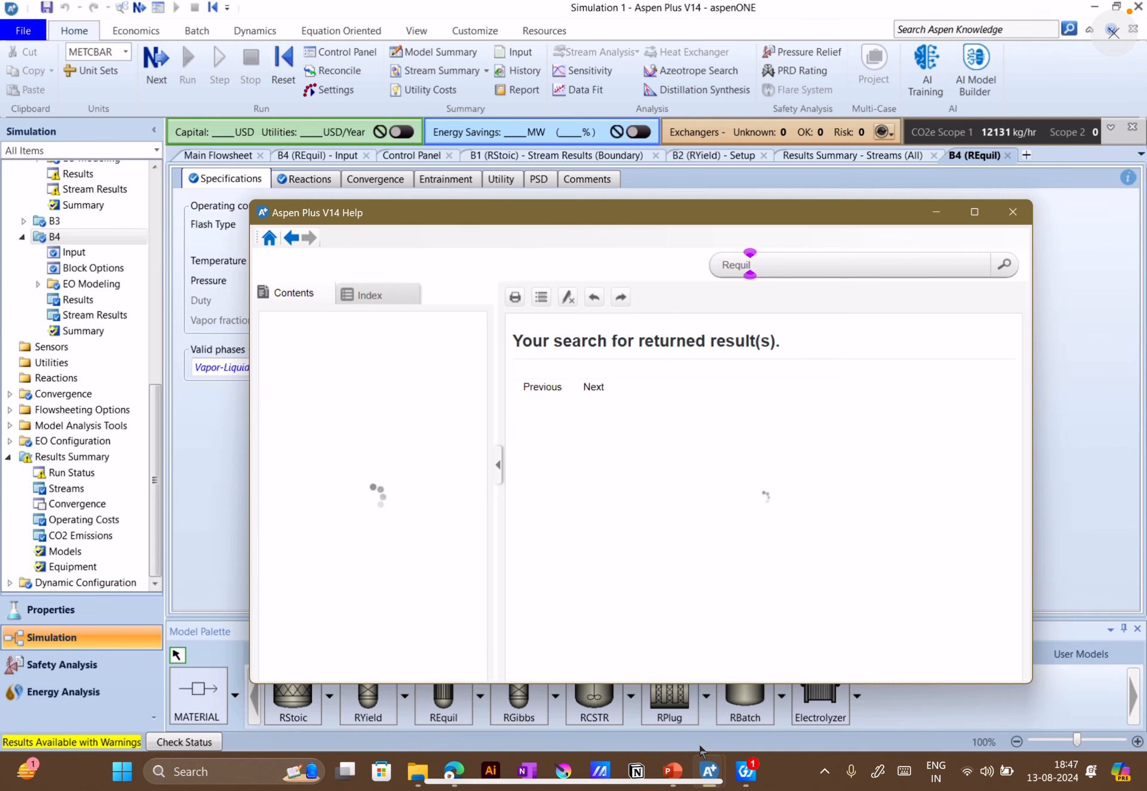
pyautogui.moveTo(711, 769)
pyautogui.click(736, 691)
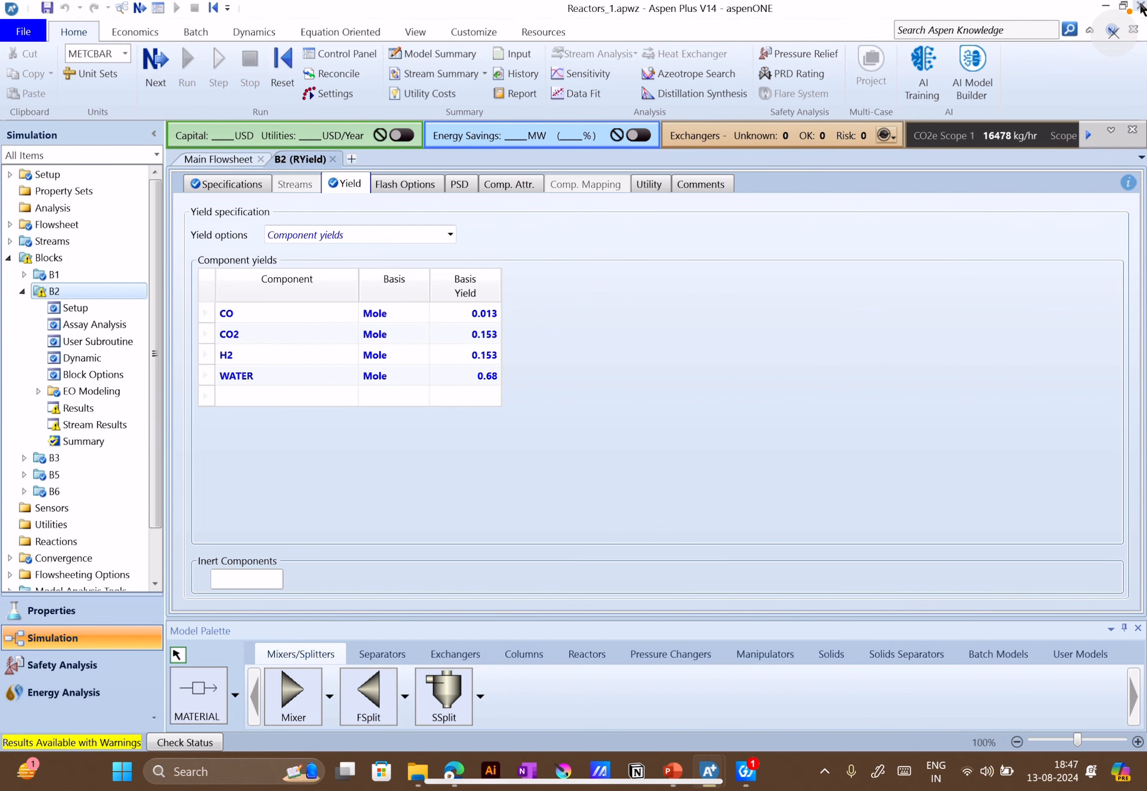
pyautogui.click(1106, 6)
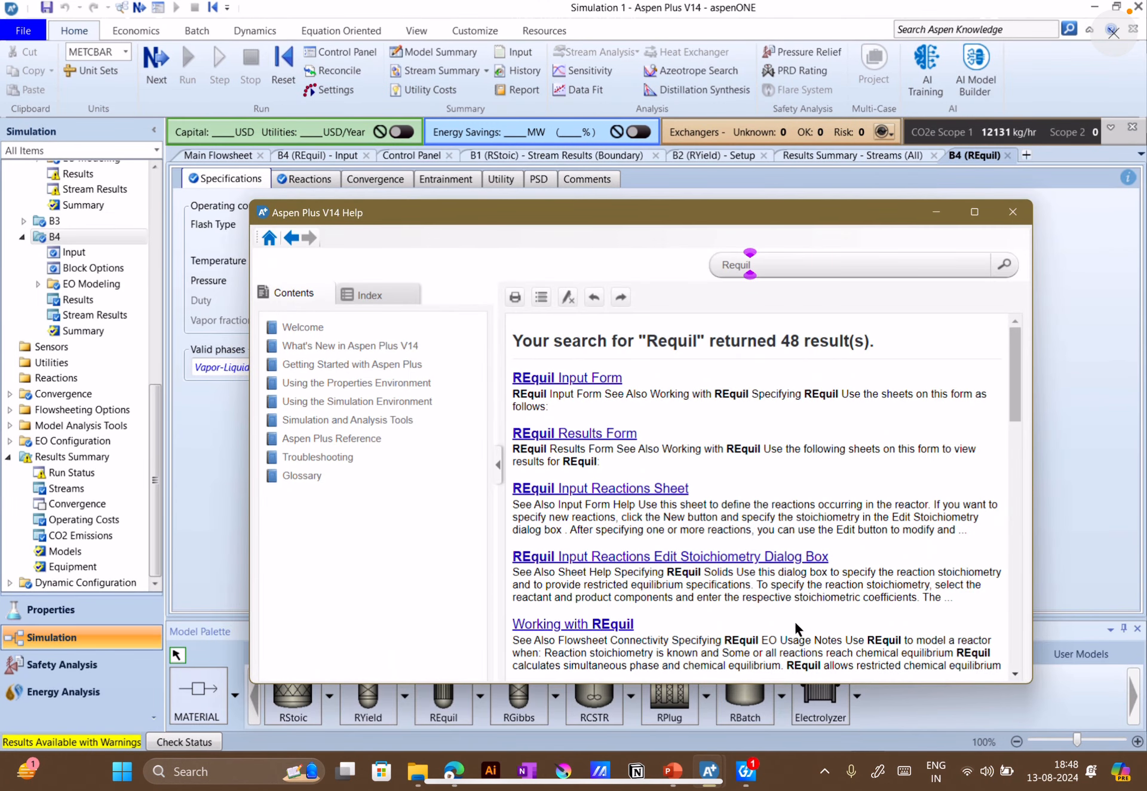
# Open the REquil Input Form help topic and read its Specifications sheet page, including the operating conditions allowed for each valid phase
pyautogui.click(575, 379)
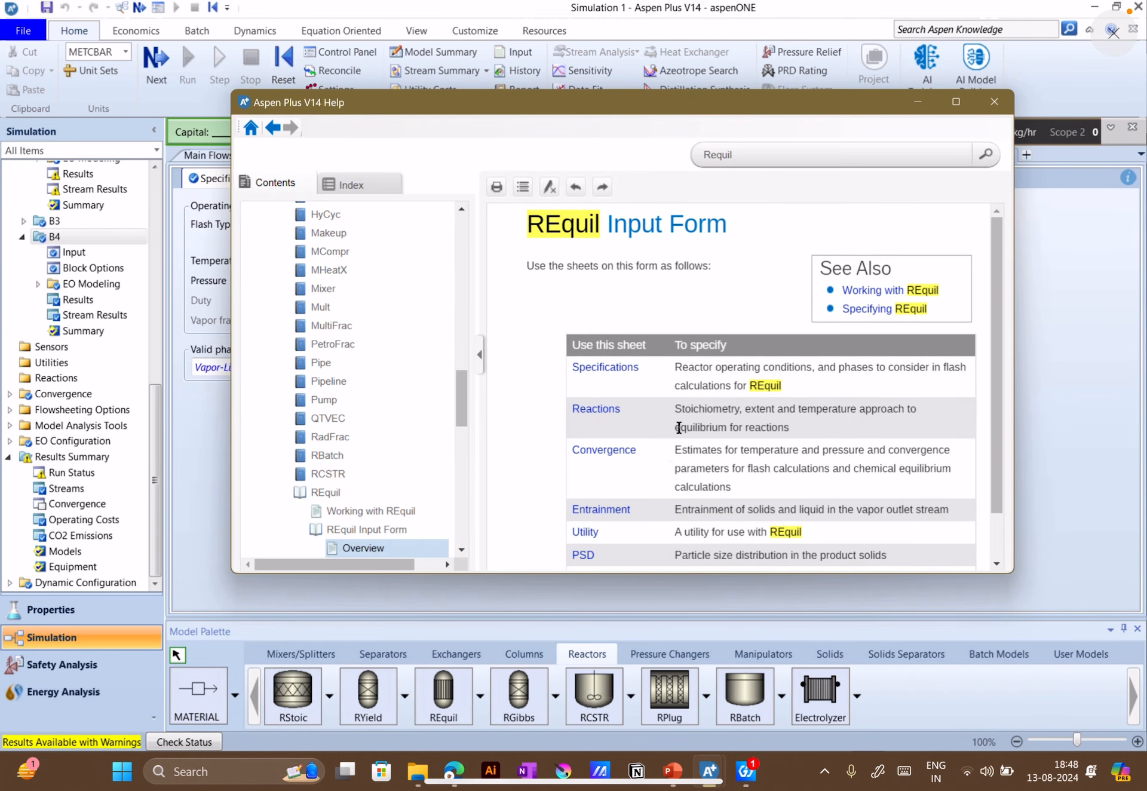
pyautogui.scroll(-1, 640, 448)
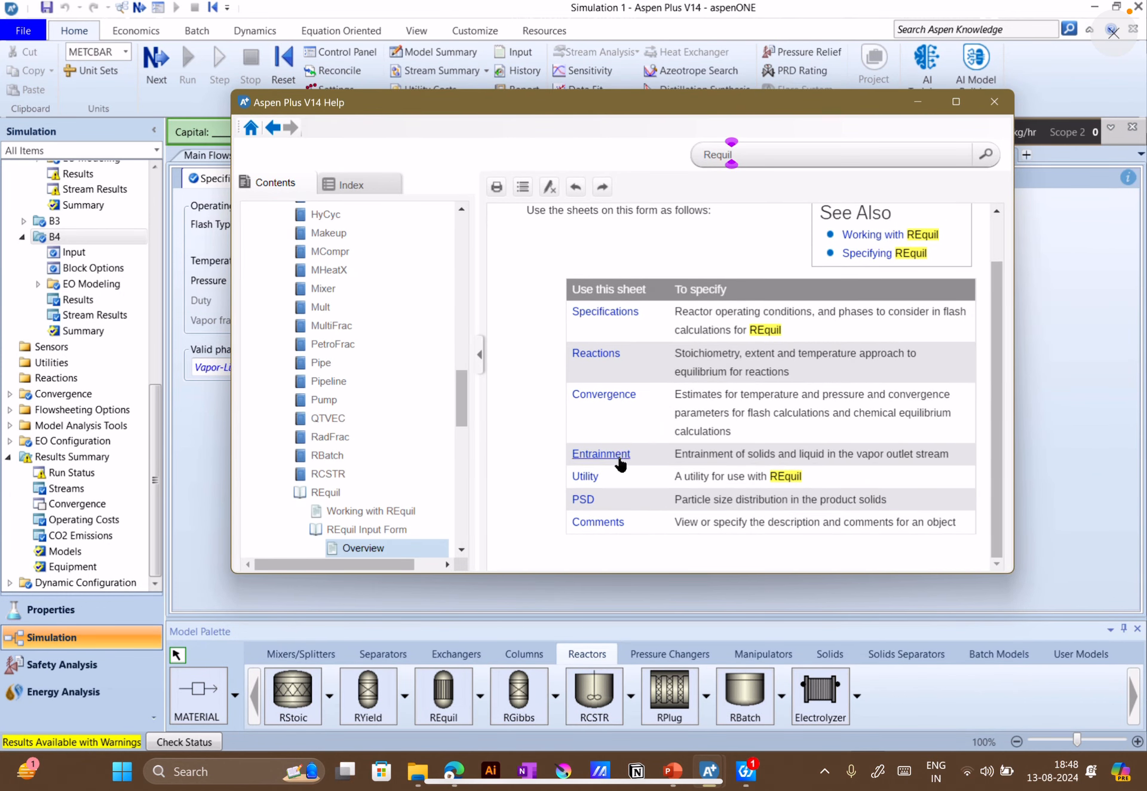
pyautogui.click(607, 312)
pyautogui.scroll(-4, 669, 388)
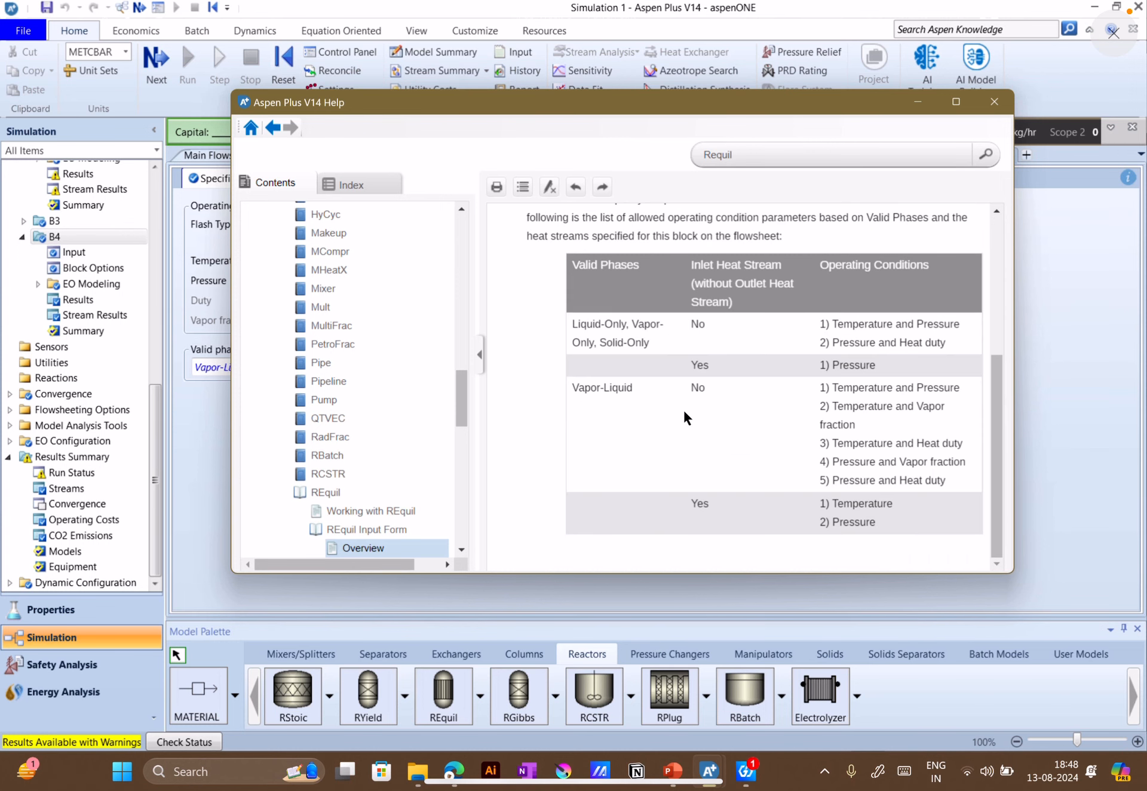
pyautogui.scroll(4, 776, 472)
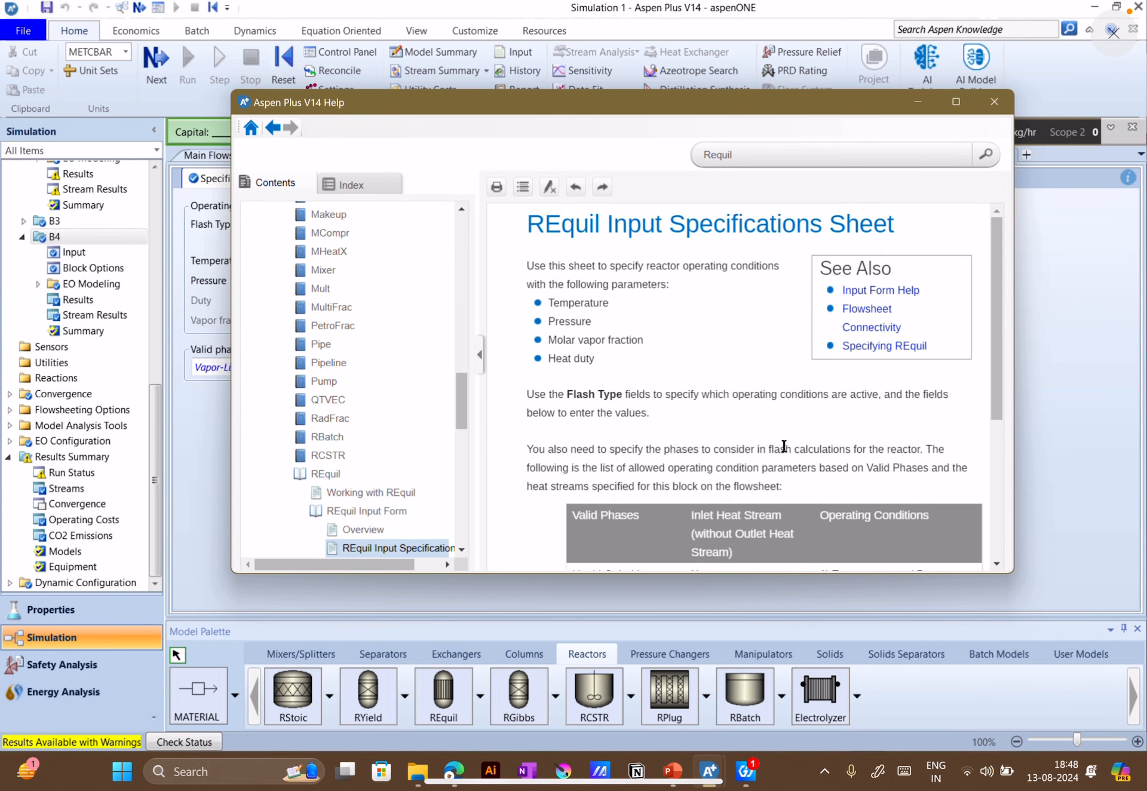
pyautogui.scroll(-4, 783, 449)
pyautogui.scroll(4, 796, 454)
pyautogui.scroll(-4, 614, 344)
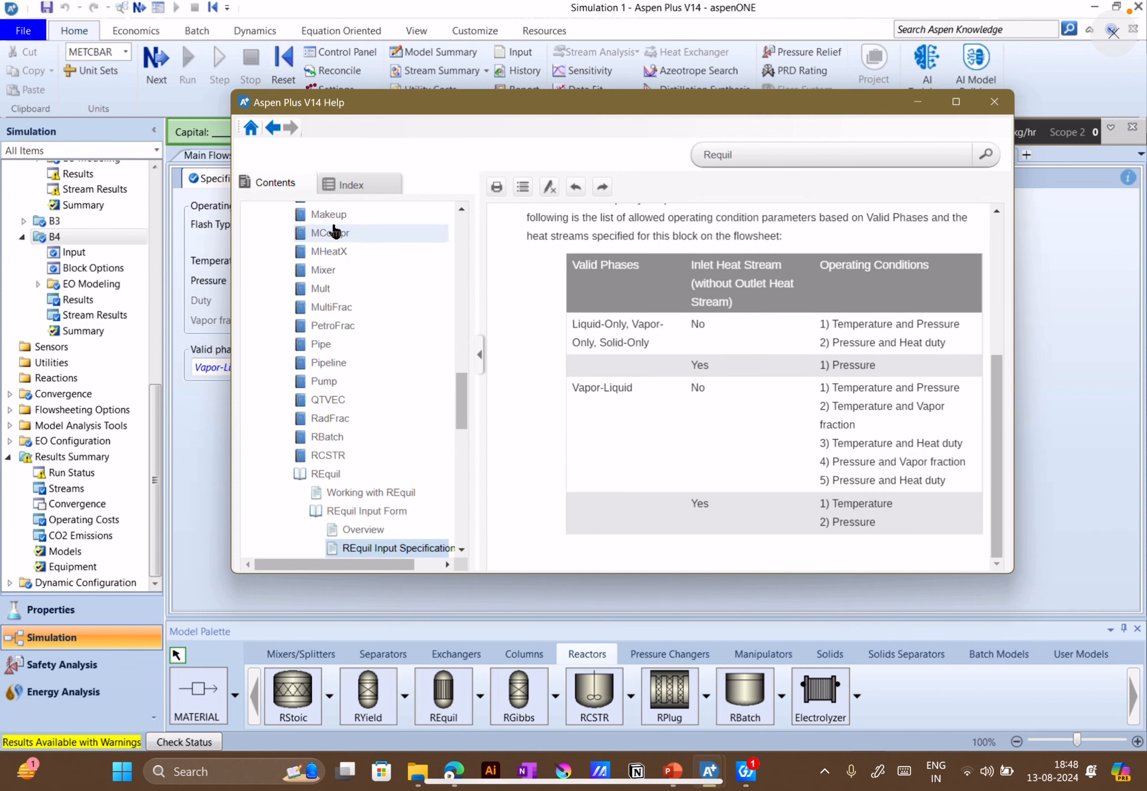
# Return to the Requil search results and read the "Working with REquil" topic on when to use the model and its forms
pyautogui.click(271, 129)
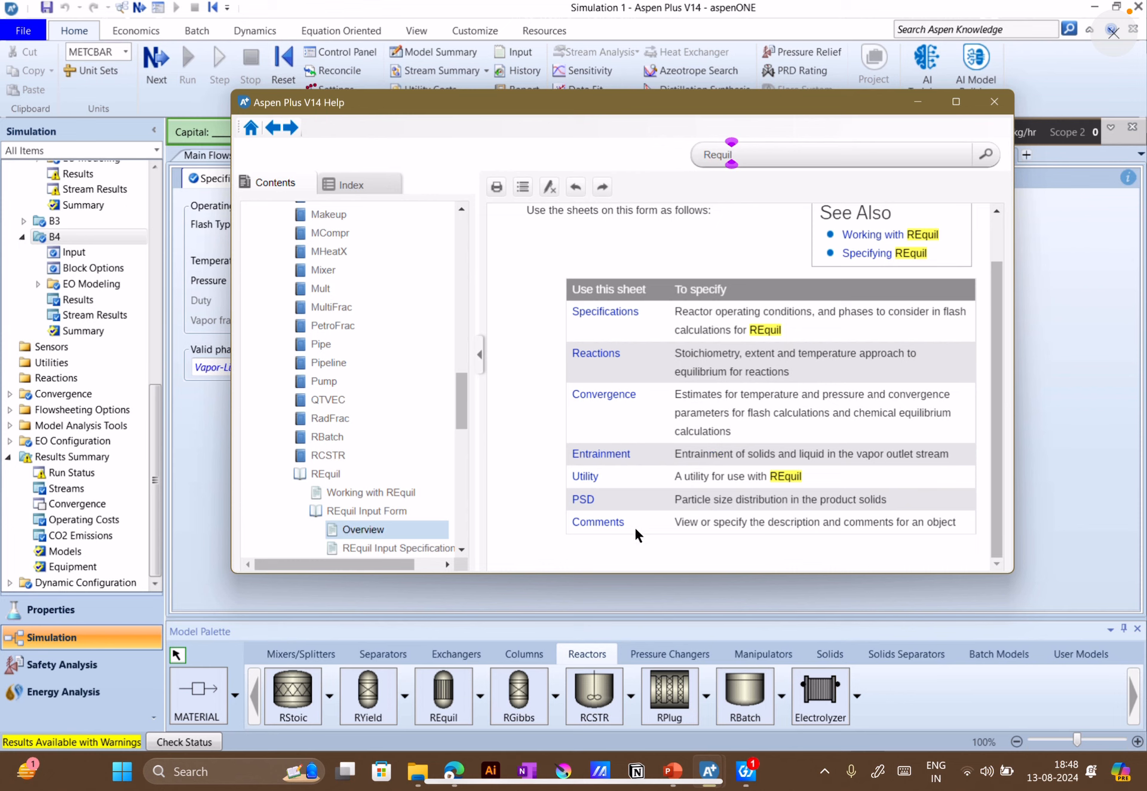
pyautogui.scroll(2, 633, 526)
pyautogui.click(278, 126)
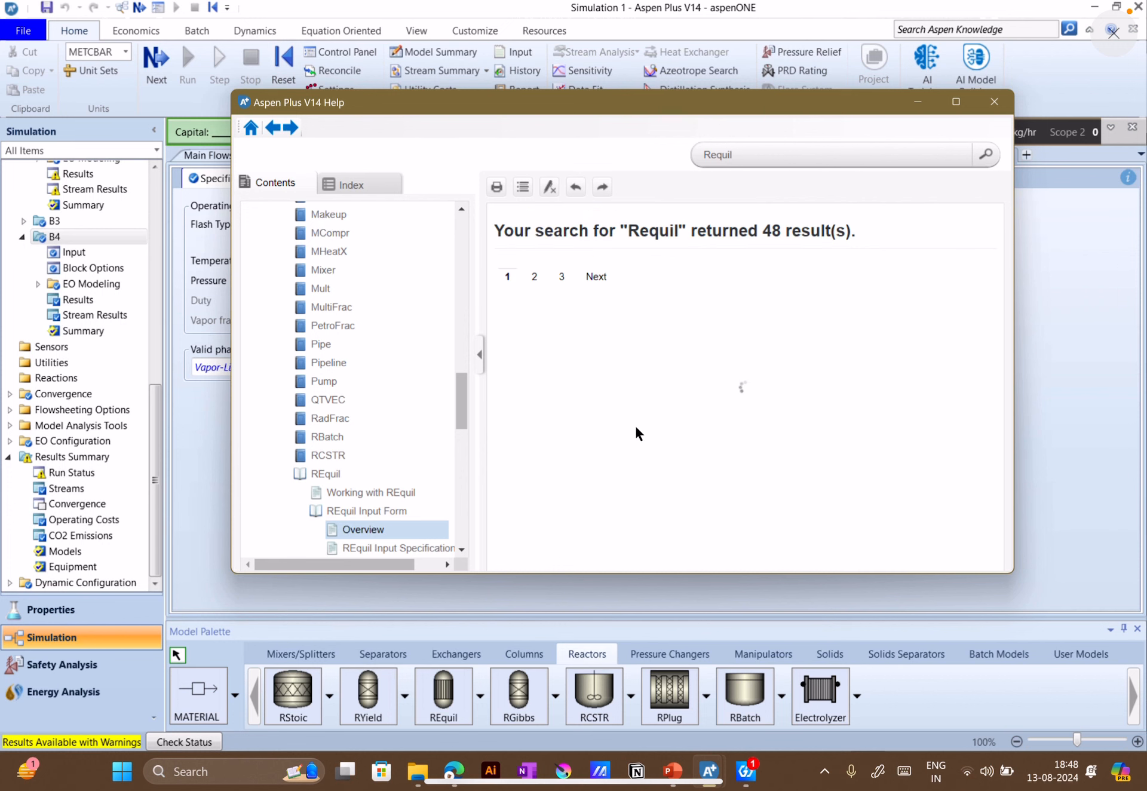
pyautogui.scroll(-3, 556, 399)
pyautogui.click(556, 356)
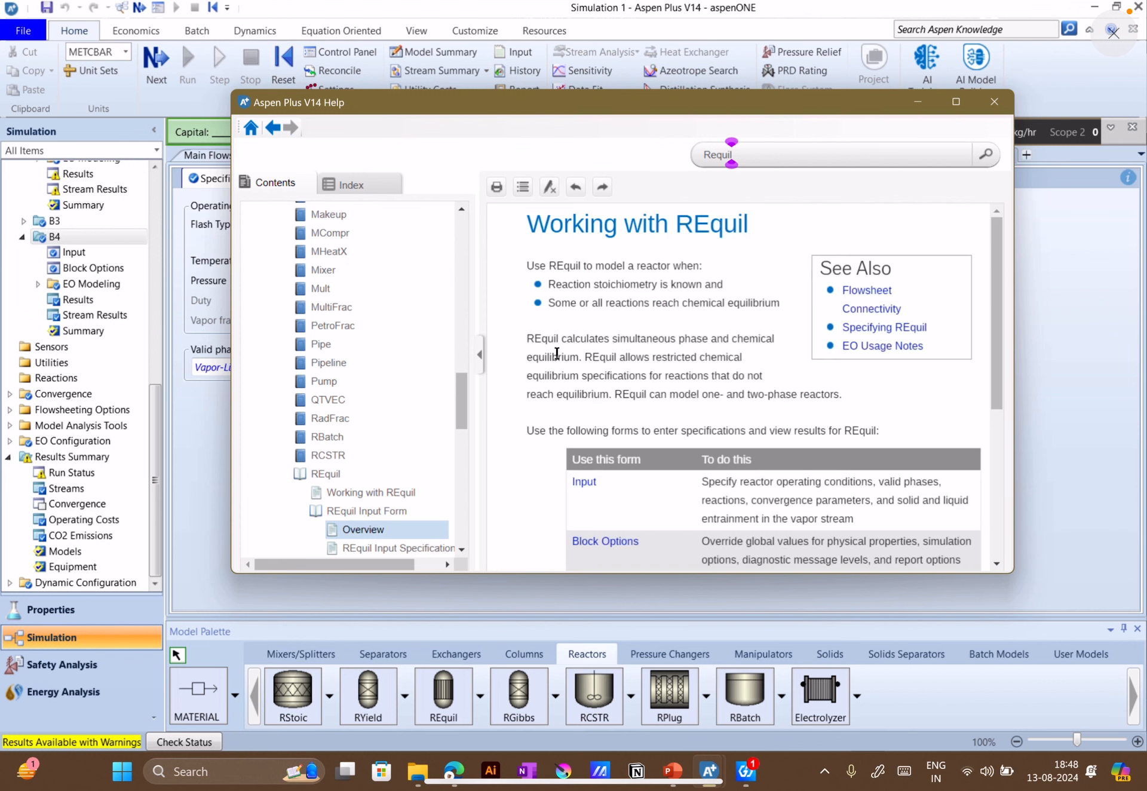
pyautogui.scroll(-5, 640, 389)
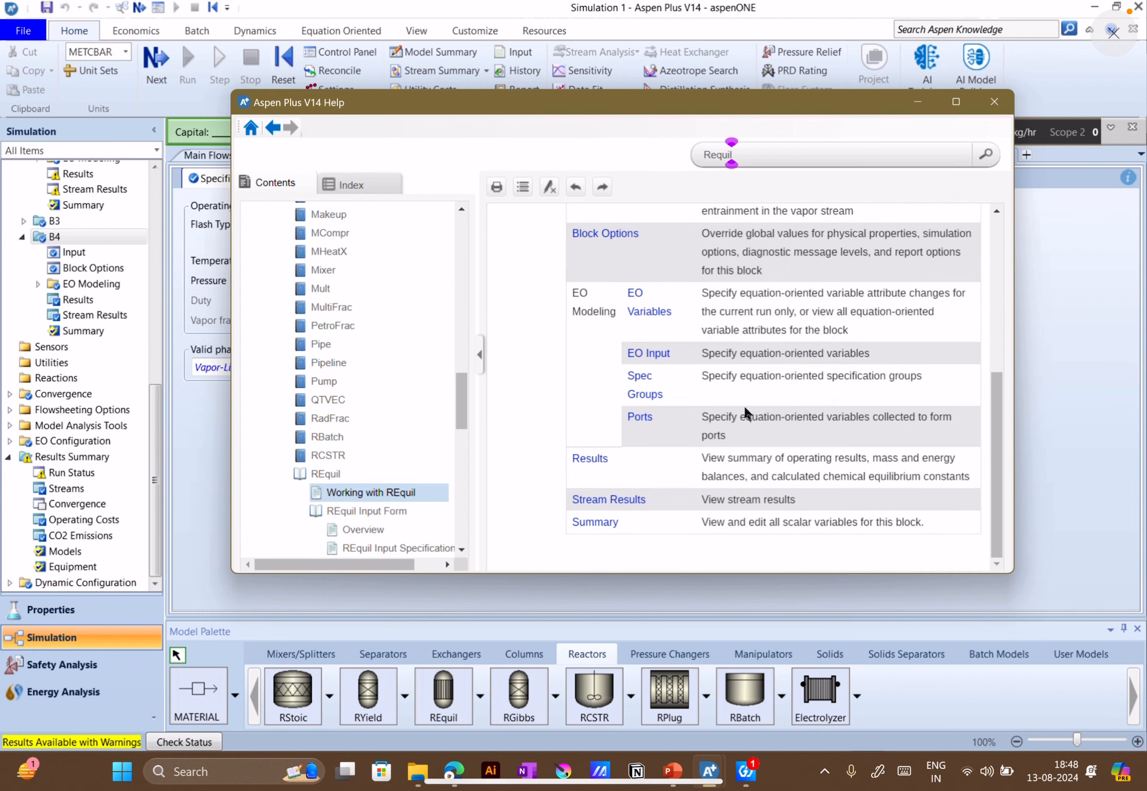
pyautogui.scroll(5, 711, 449)
pyautogui.scroll(-4, 670, 453)
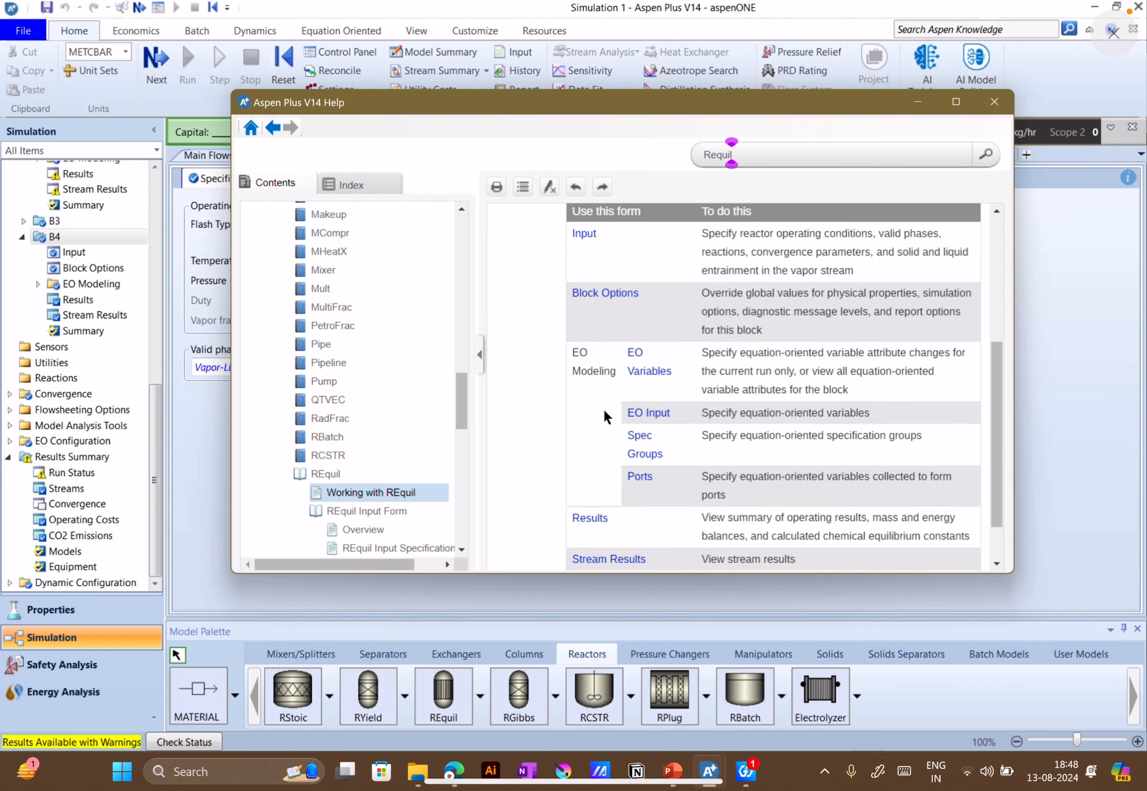
pyautogui.scroll(4, 636, 332)
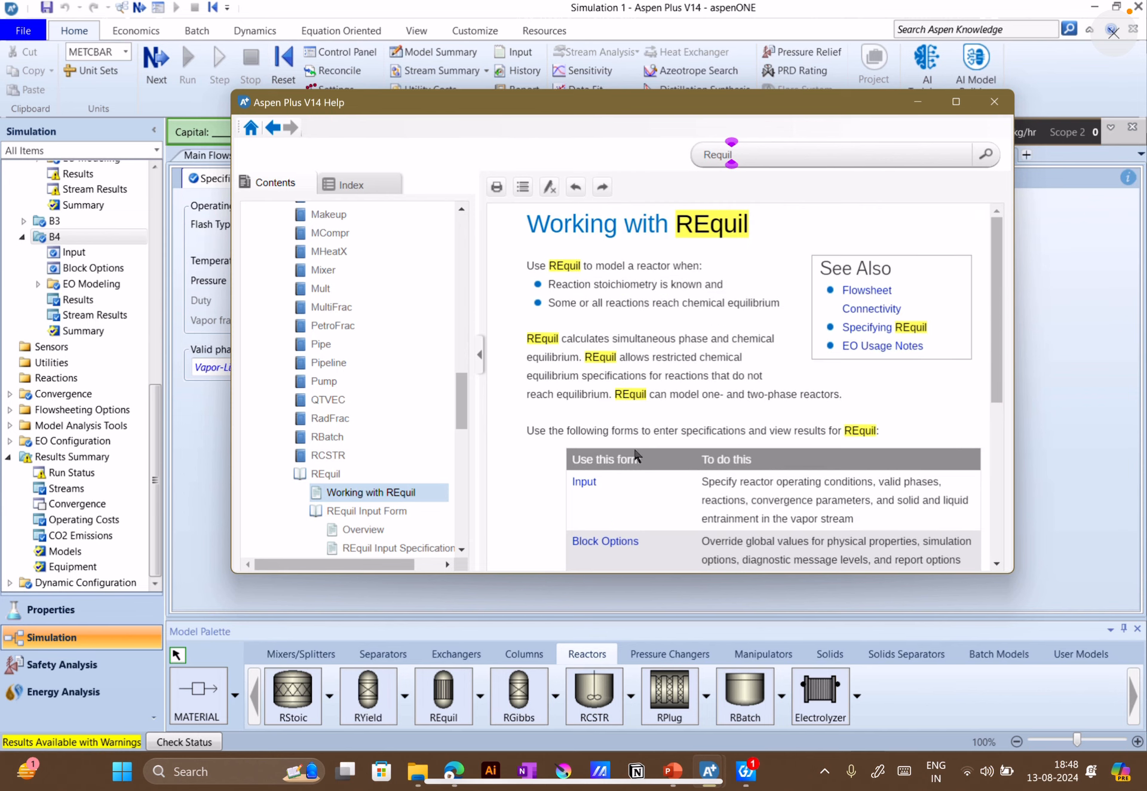
# Follow the Input form help to the REquil Reactions sheet and read its Edit Stoichiometry dialog box topic
pyautogui.click(584, 482)
pyautogui.scroll(-1, 675, 465)
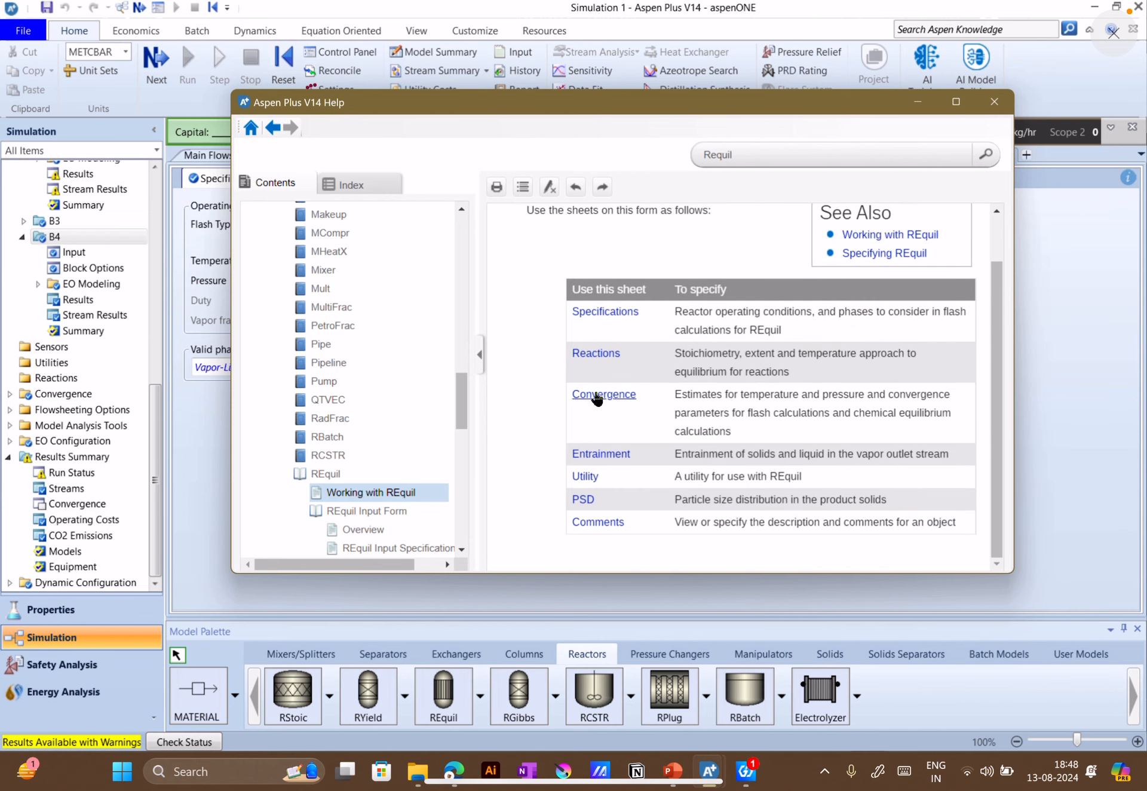
pyautogui.click(608, 358)
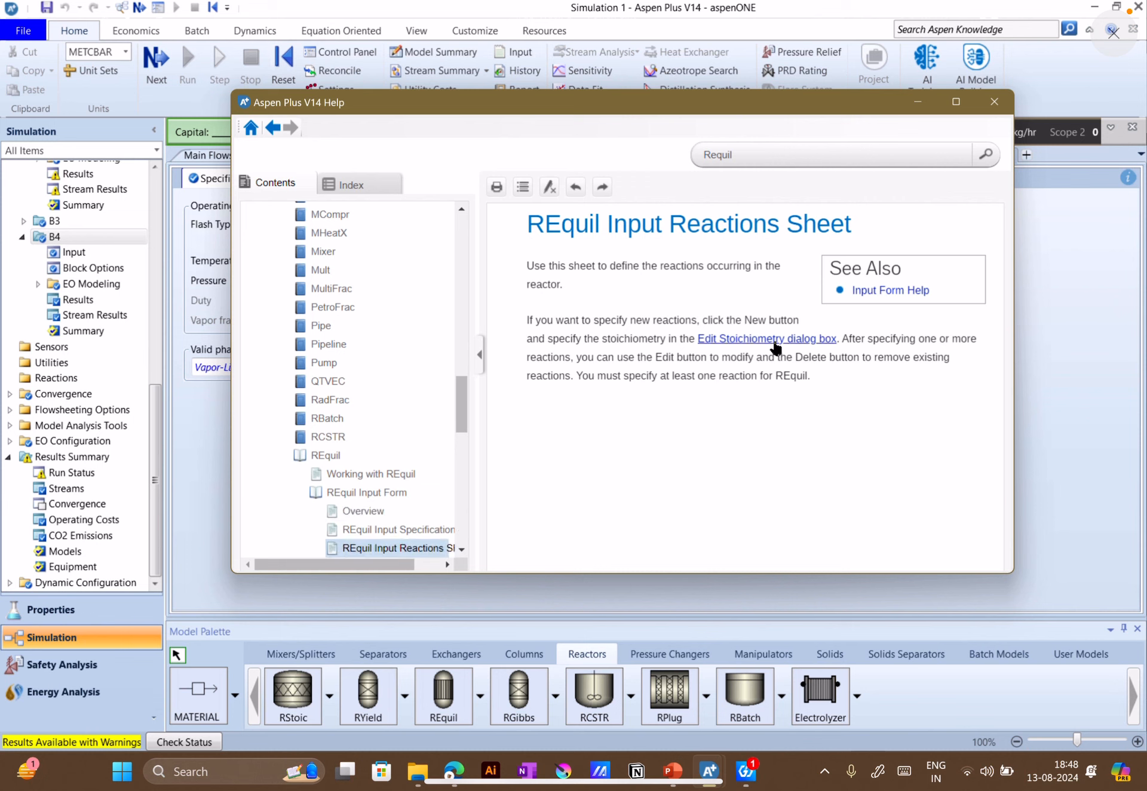
pyautogui.click(774, 339)
pyautogui.scroll(-1, 757, 396)
pyautogui.scroll(1, 758, 412)
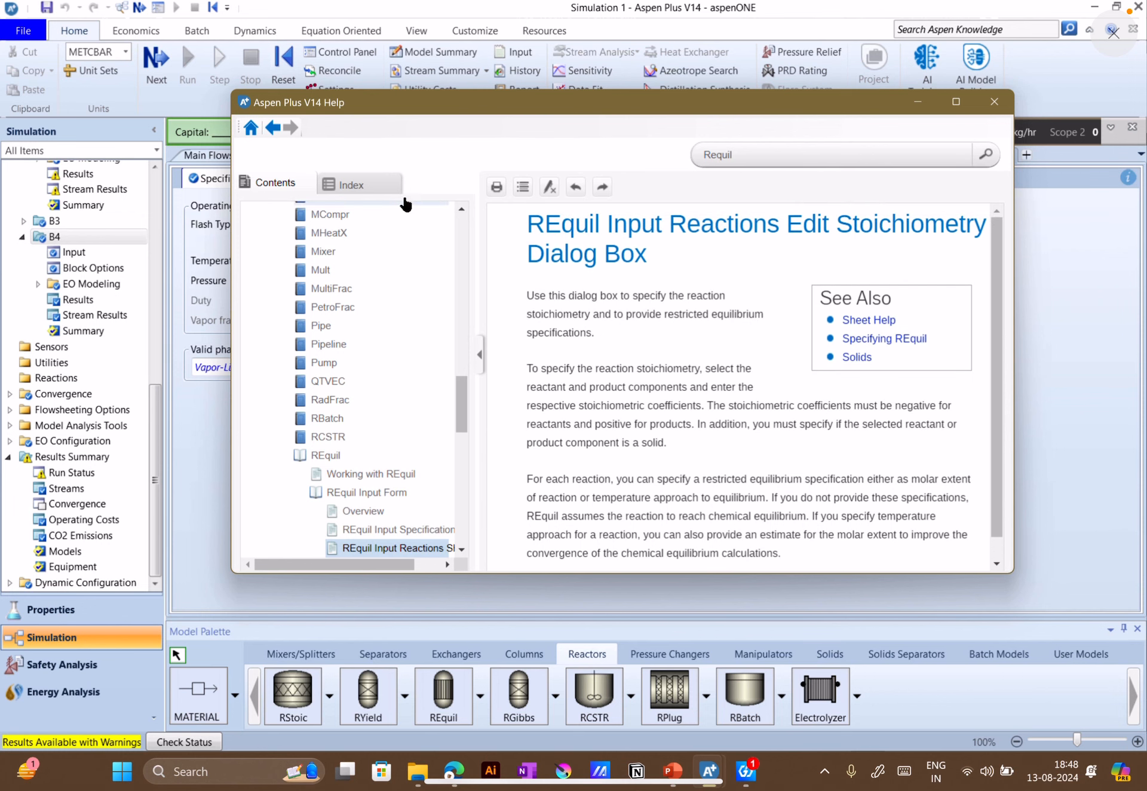
# Go back to the REquil Input Form overview, then reopen the Reactions and Edit Stoichiometry topics to read about restricted equilibrium specifications
pyautogui.click(267, 131)
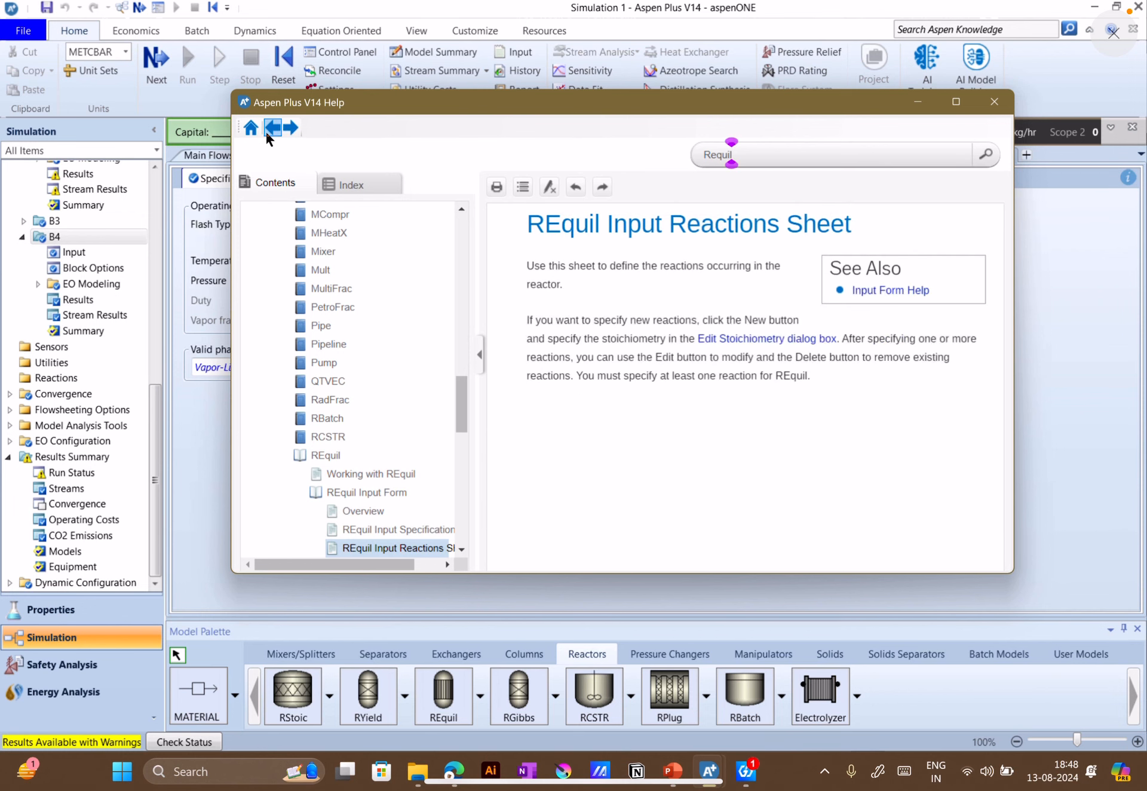
pyautogui.click(266, 134)
pyautogui.scroll(-1, 739, 420)
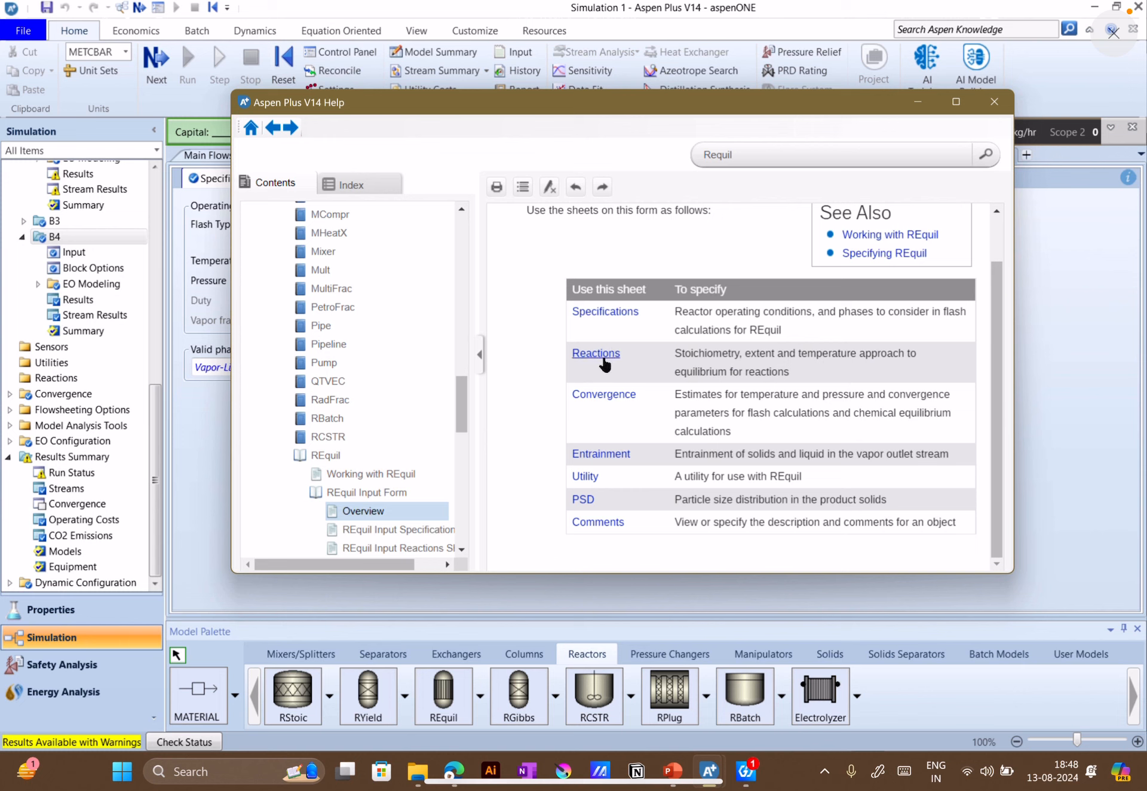
pyautogui.click(602, 356)
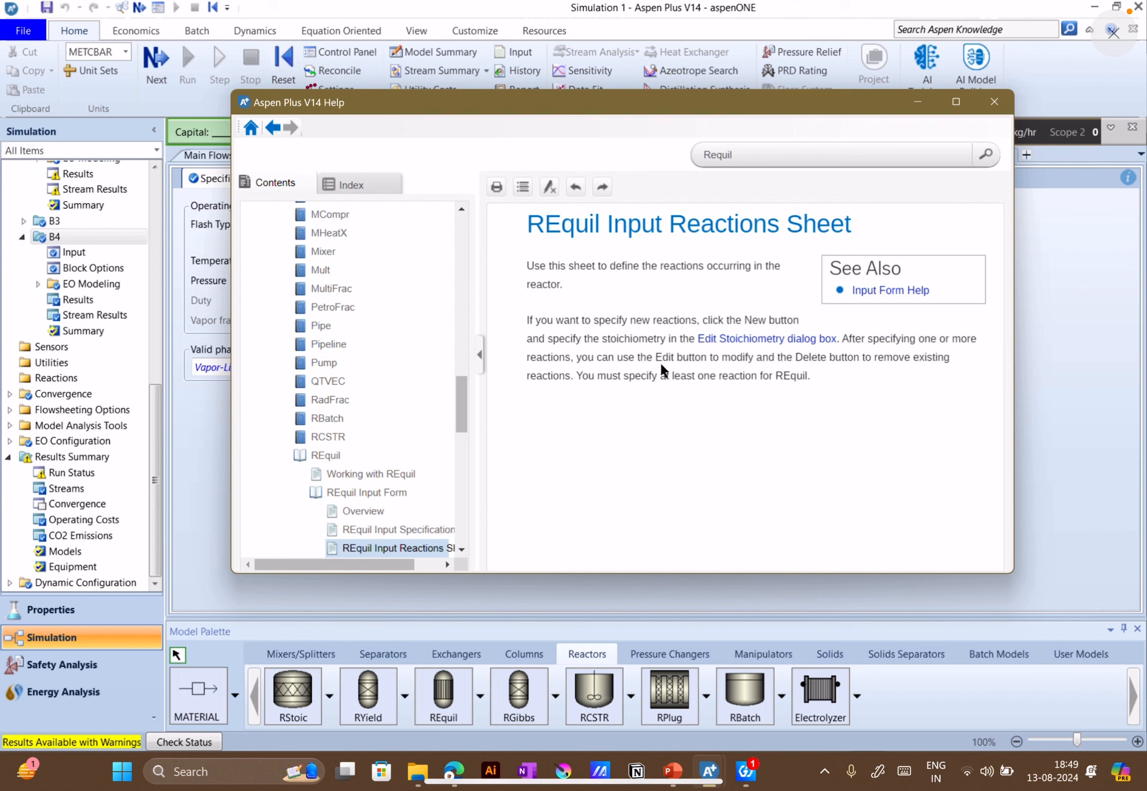
pyautogui.click(759, 341)
pyautogui.scroll(-1, 711, 458)
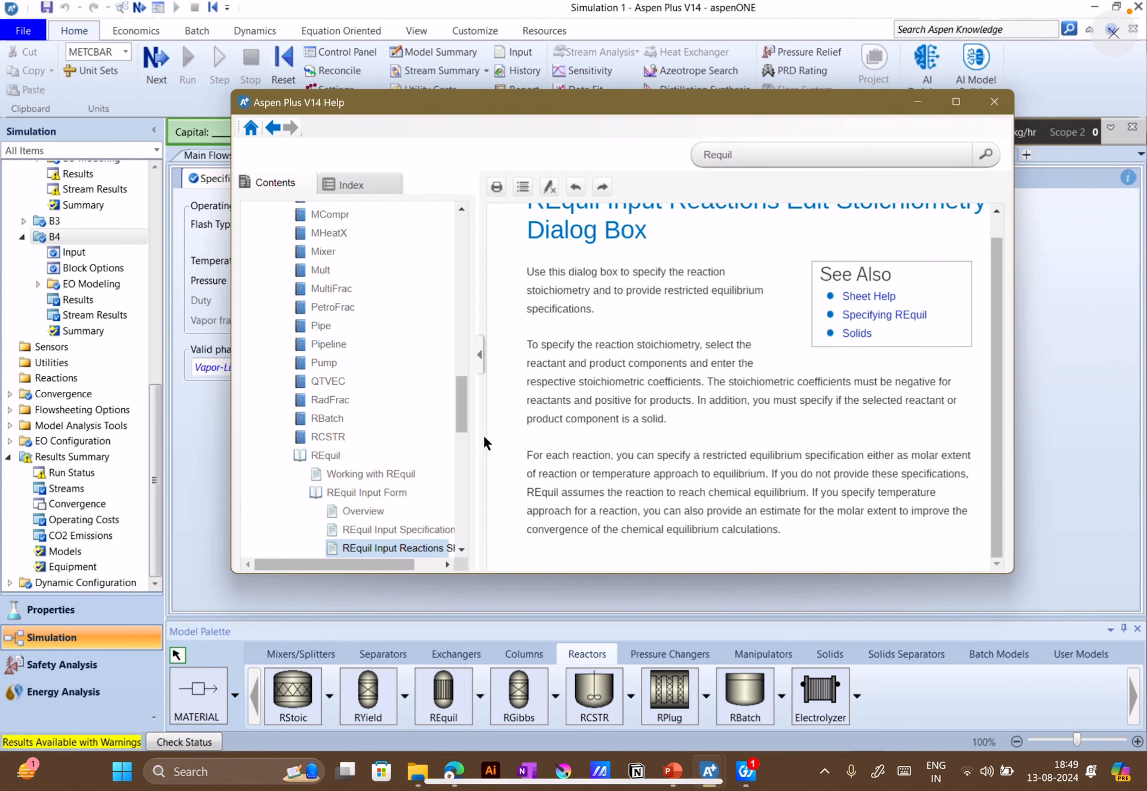
pyautogui.scroll(-6, 399, 482)
pyautogui.scroll(2, 406, 400)
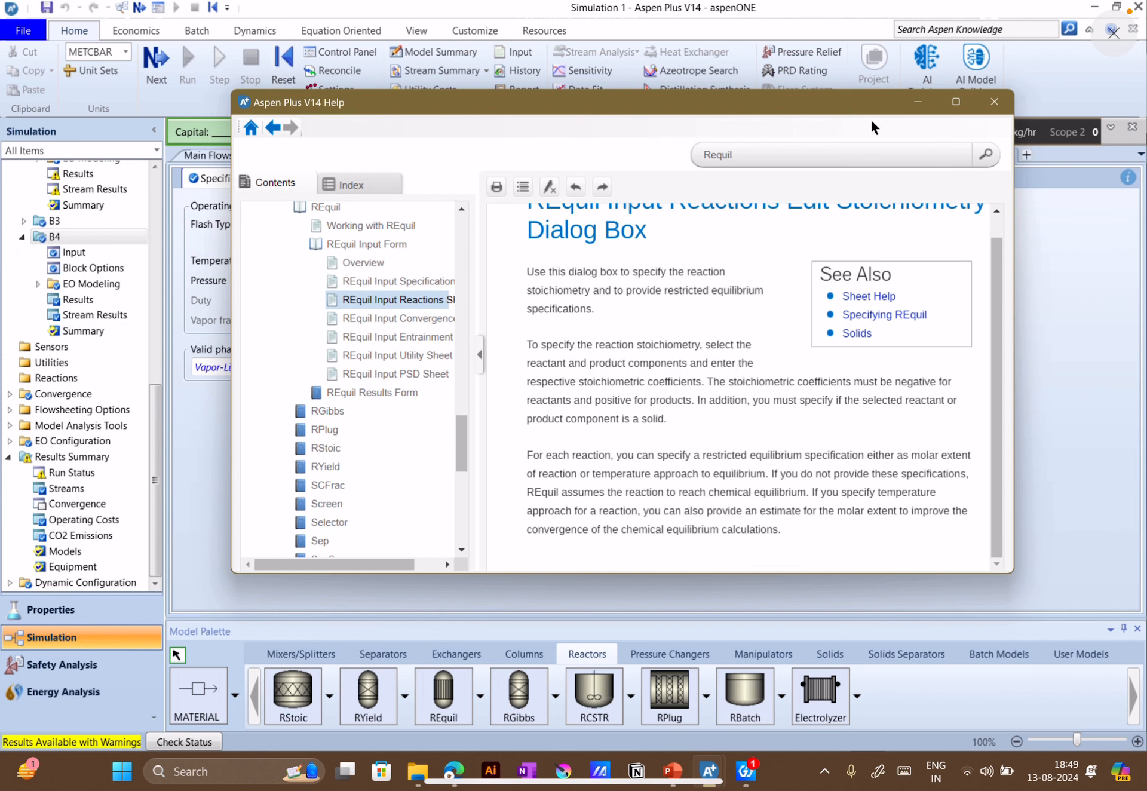
# Search the help for "Requil temperature approach" and look through the listed topics
pyautogui.click(785, 156)
pyautogui.write('te')
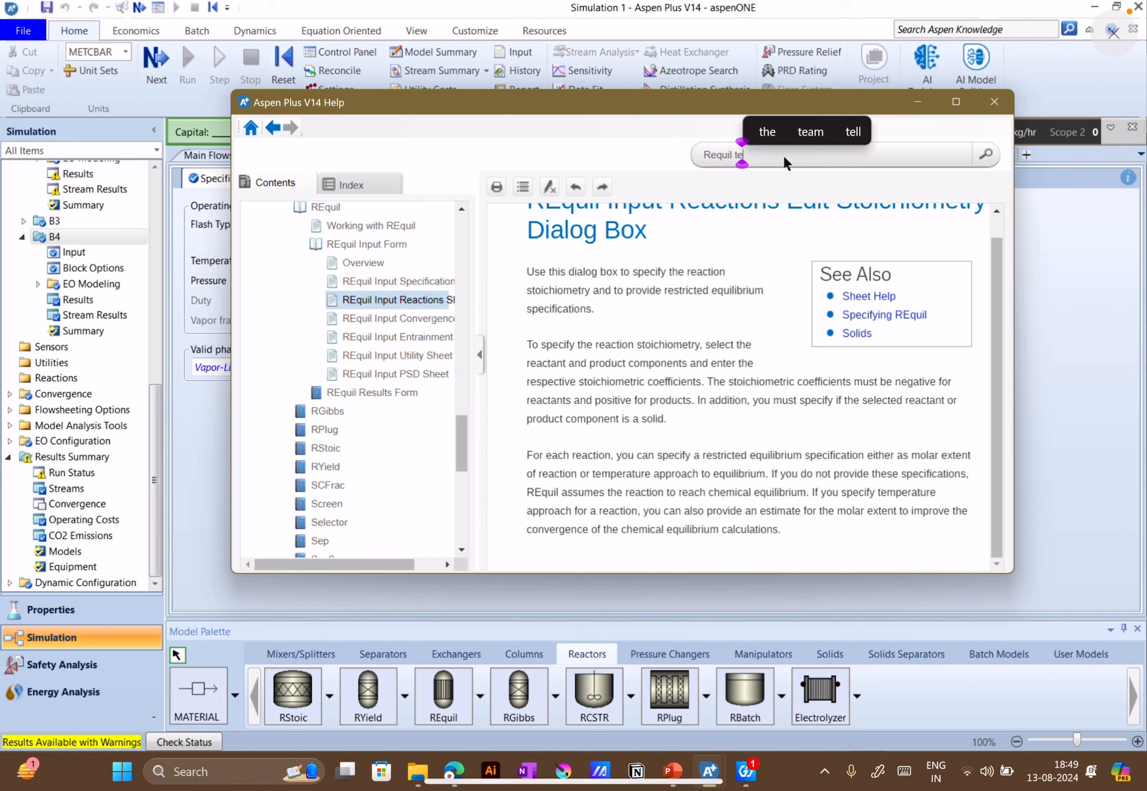
pyautogui.write('mpe')
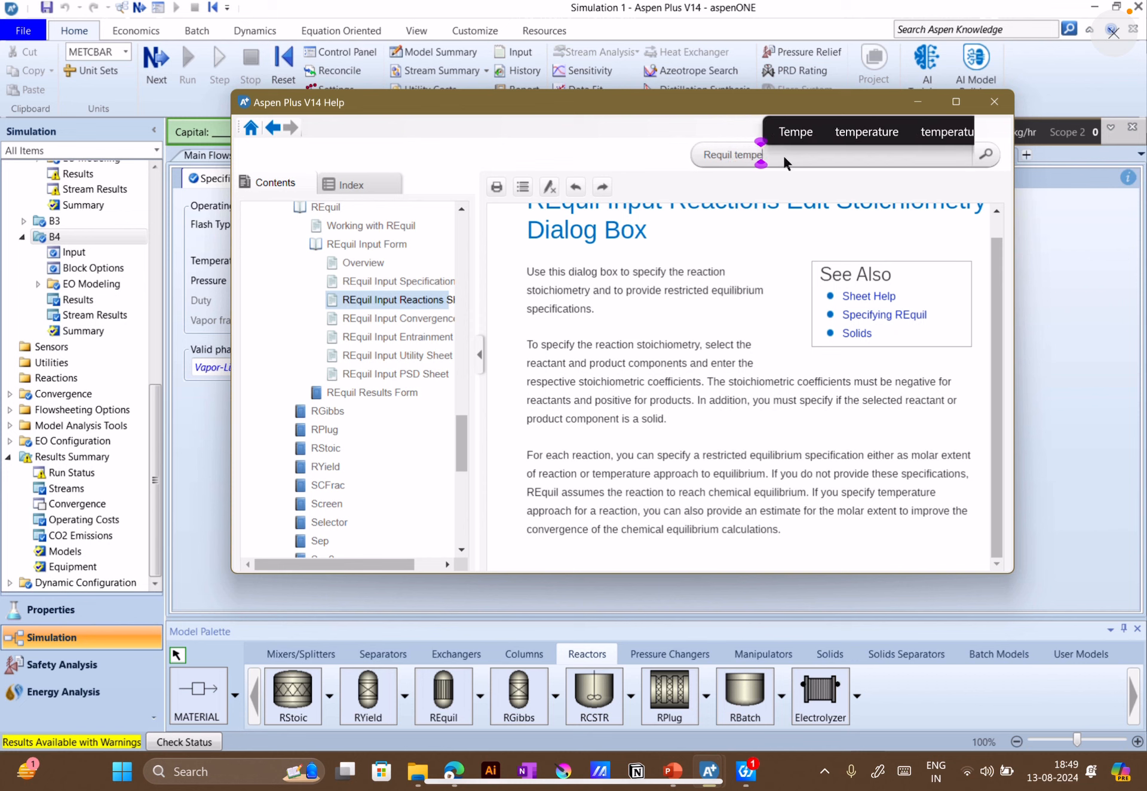
pyautogui.write('rature approach')
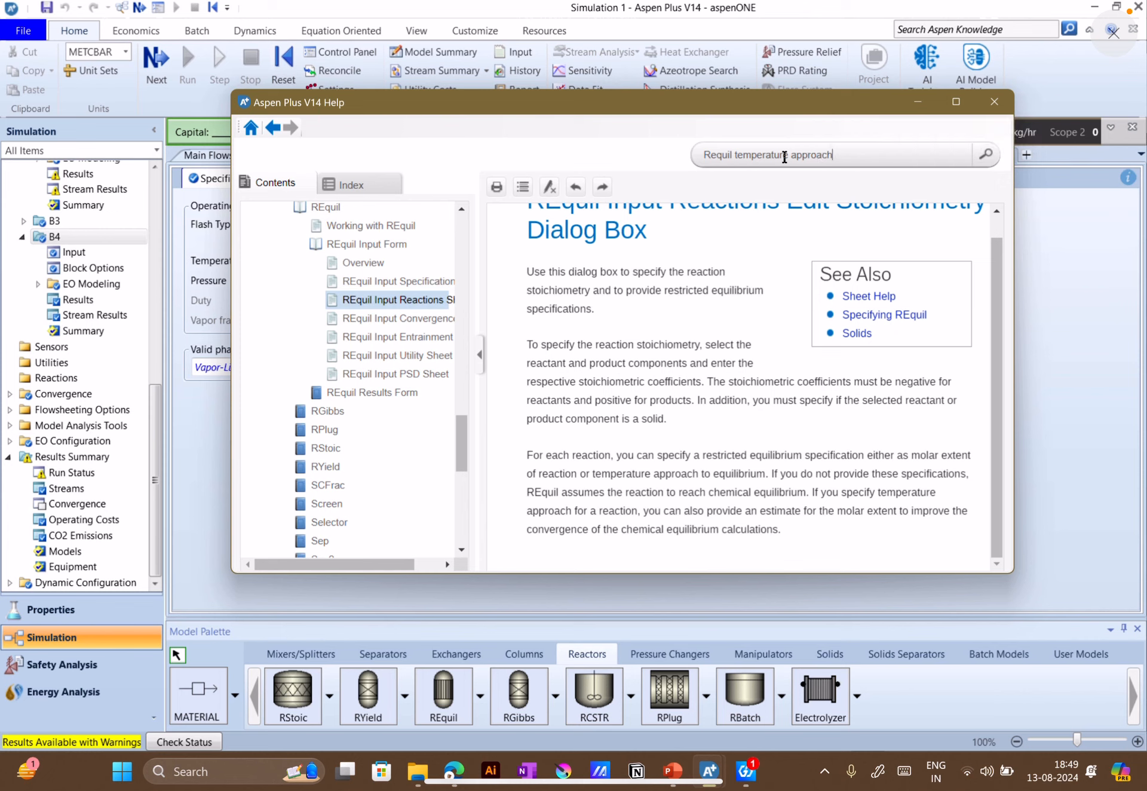
pyautogui.press('Return')
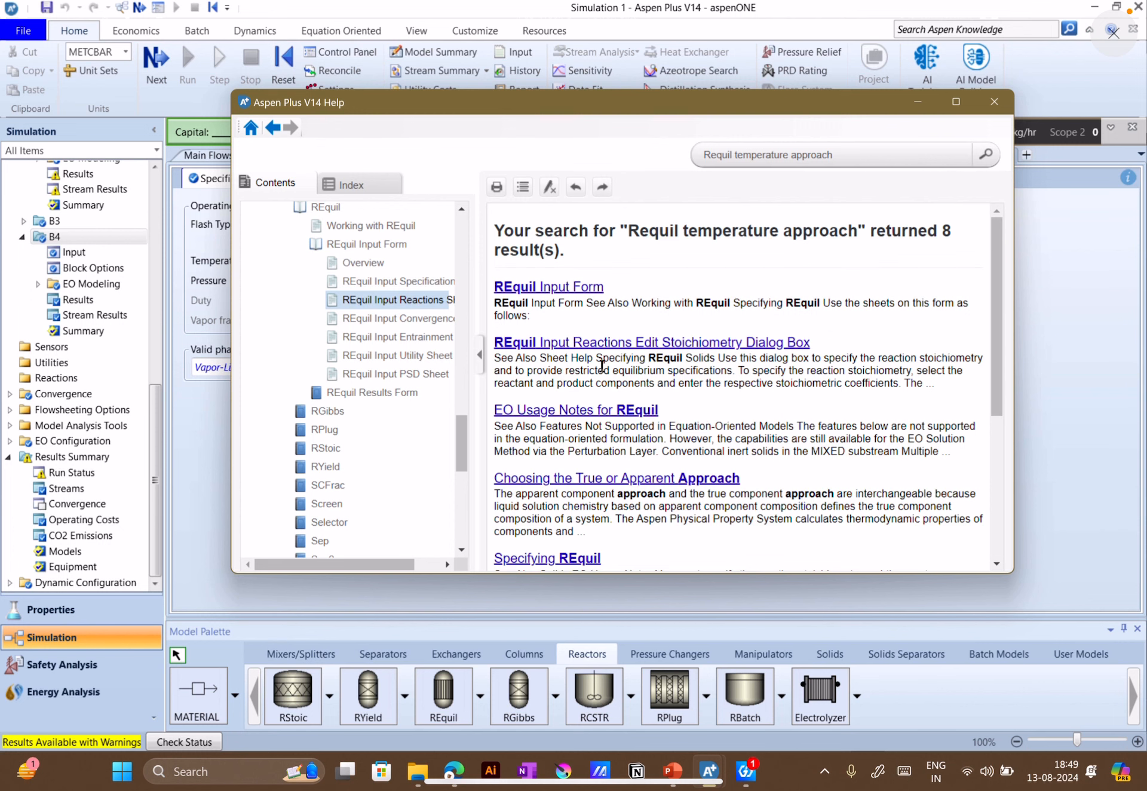
pyautogui.scroll(-2, 694, 344)
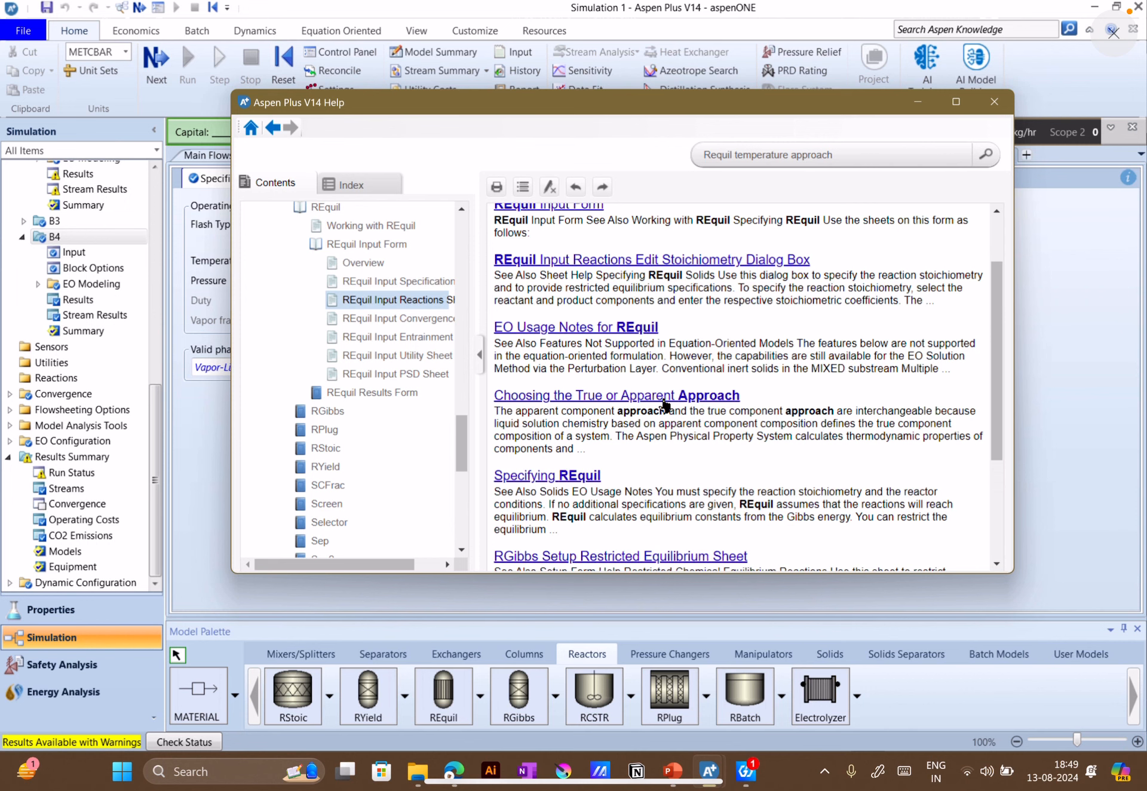
# Skim the "Choosing the True or Apparent Approach" help topic and return to the search results
pyautogui.click(664, 399)
pyautogui.scroll(-5, 678, 419)
pyautogui.scroll(-15, 681, 431)
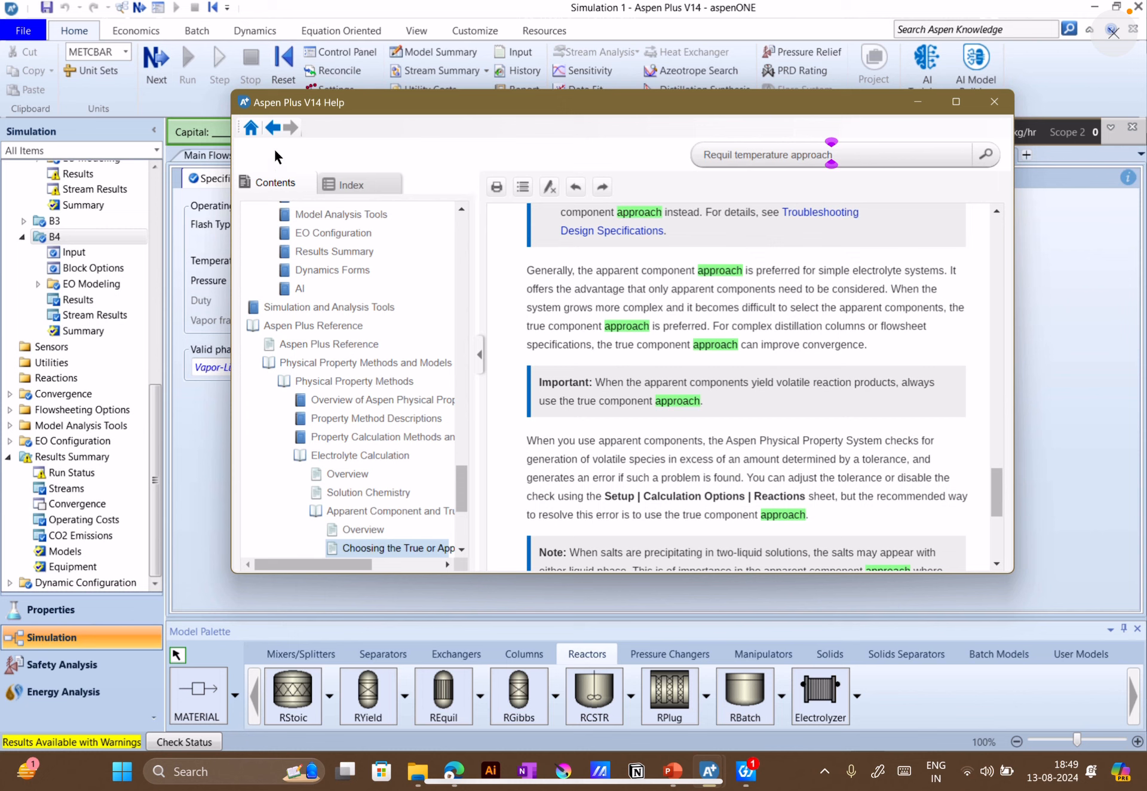
pyautogui.click(273, 127)
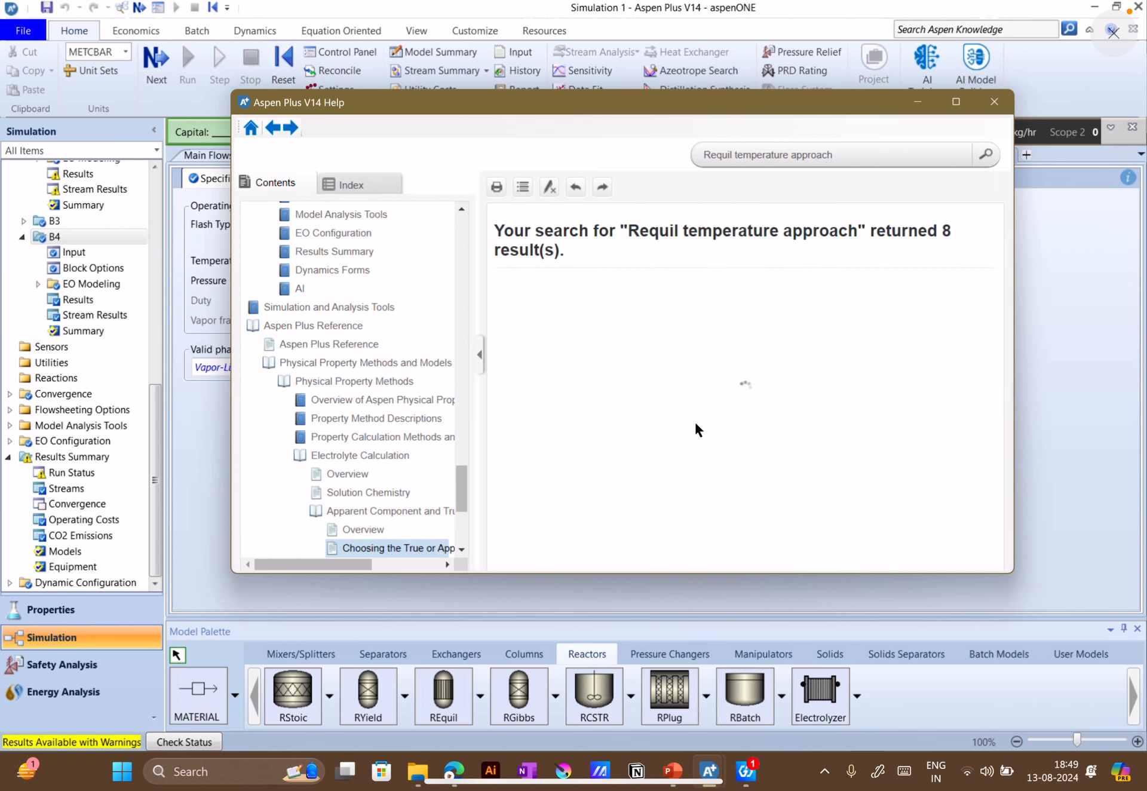
# Open the REquil Input Reactions Edit Stoichiometry Dialog Box topic and read its passage on temperature approach
pyautogui.scroll(-4, 699, 406)
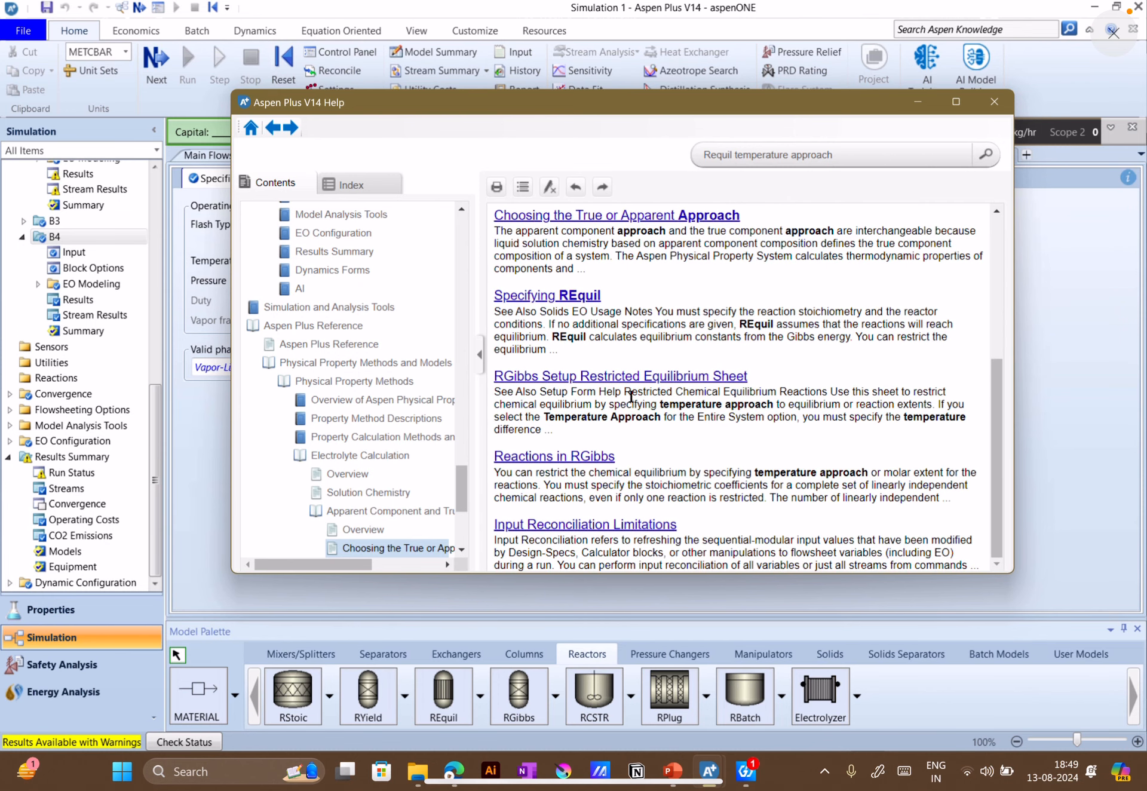
pyautogui.scroll(4, 627, 381)
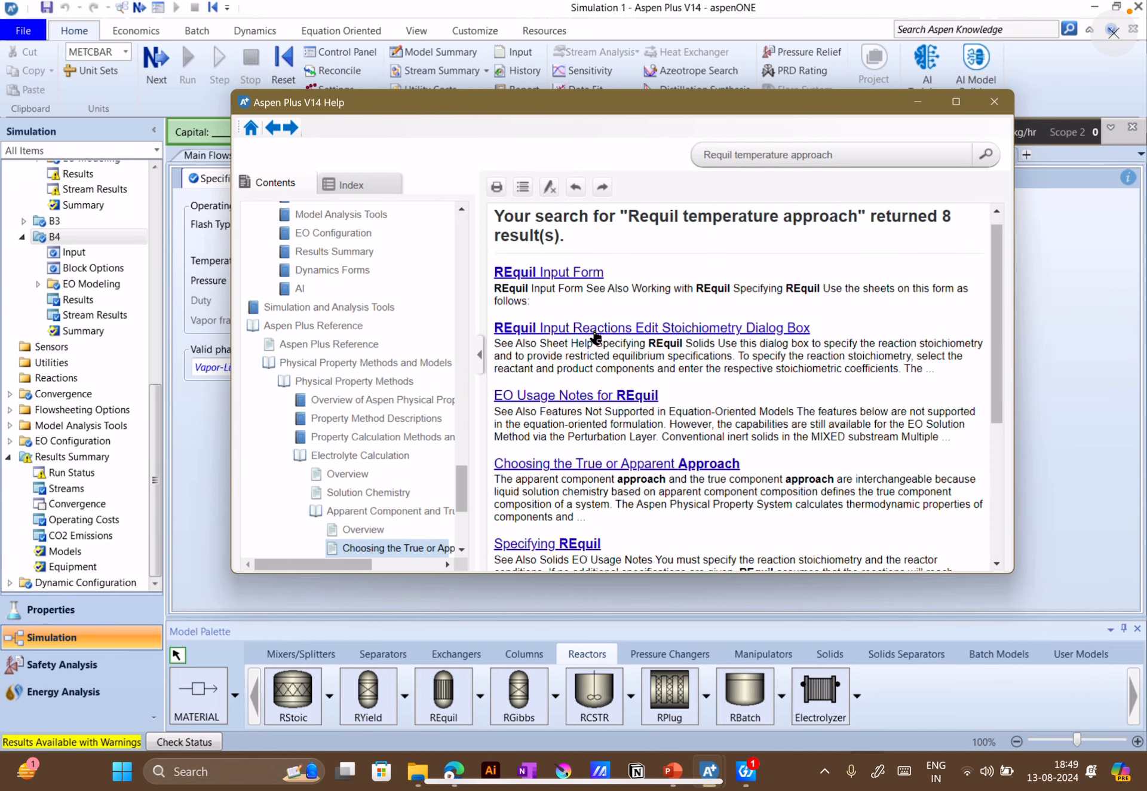
pyautogui.click(593, 329)
pyautogui.scroll(-1, 609, 353)
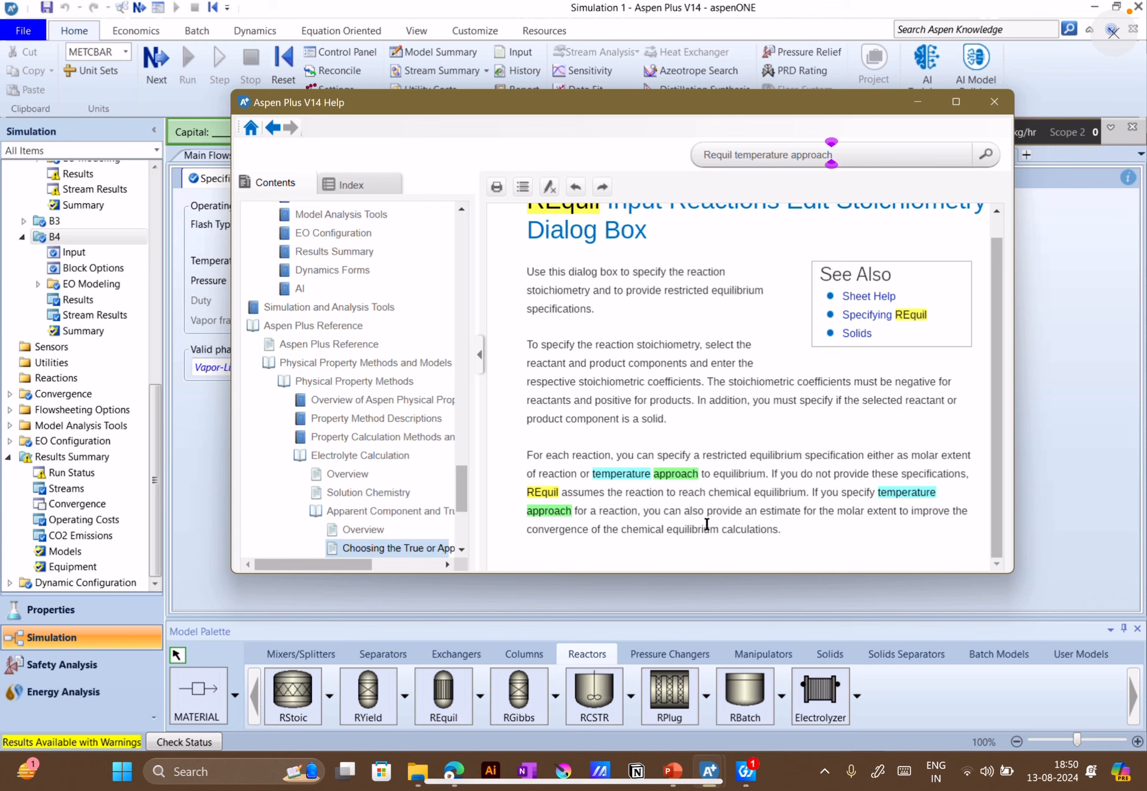
pyautogui.scroll(1, 544, 374)
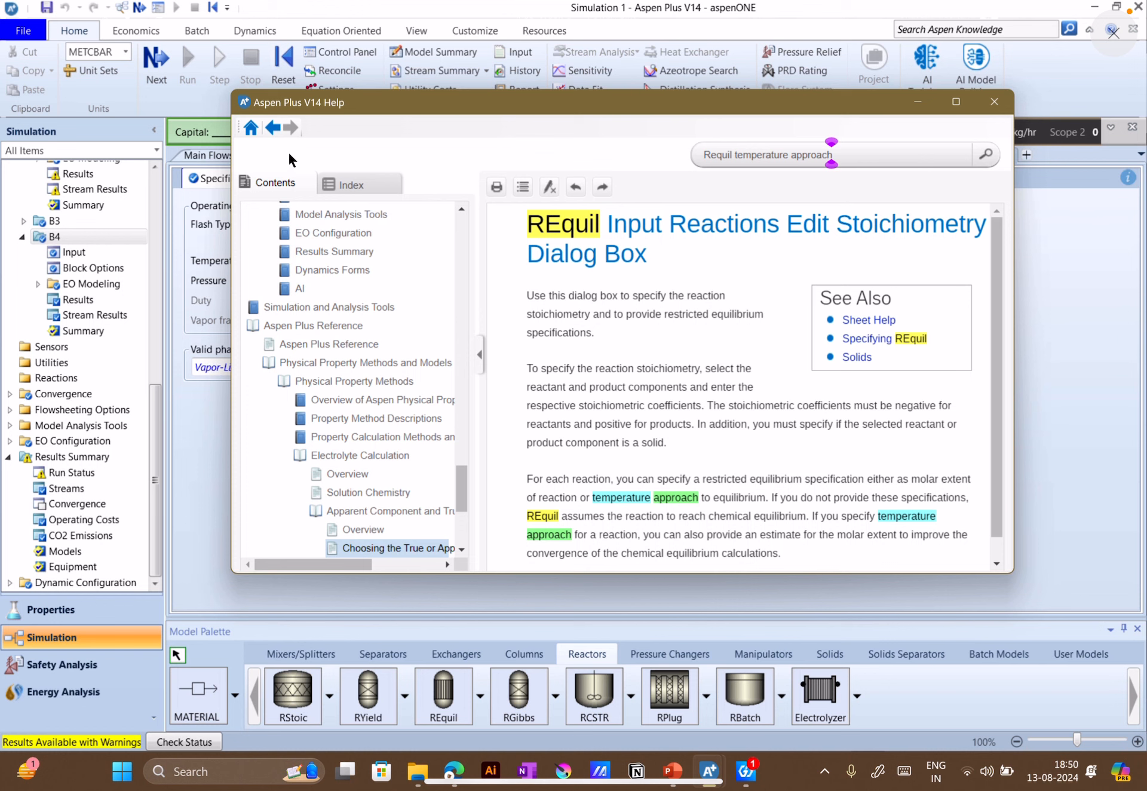
# Return to the search results, read the "Specifying REquil" topic on restricting equilibrium by molar extent or temperature approach, and close the help
pyautogui.click(272, 128)
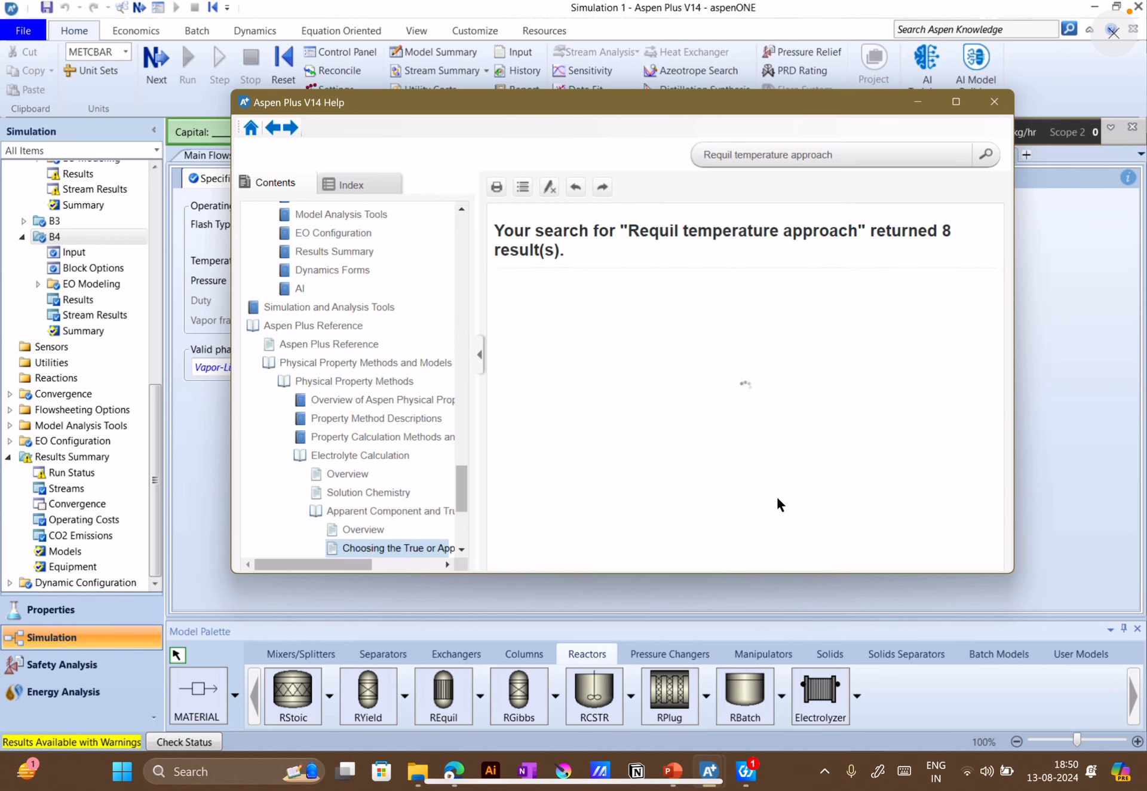
pyautogui.scroll(-3, 724, 474)
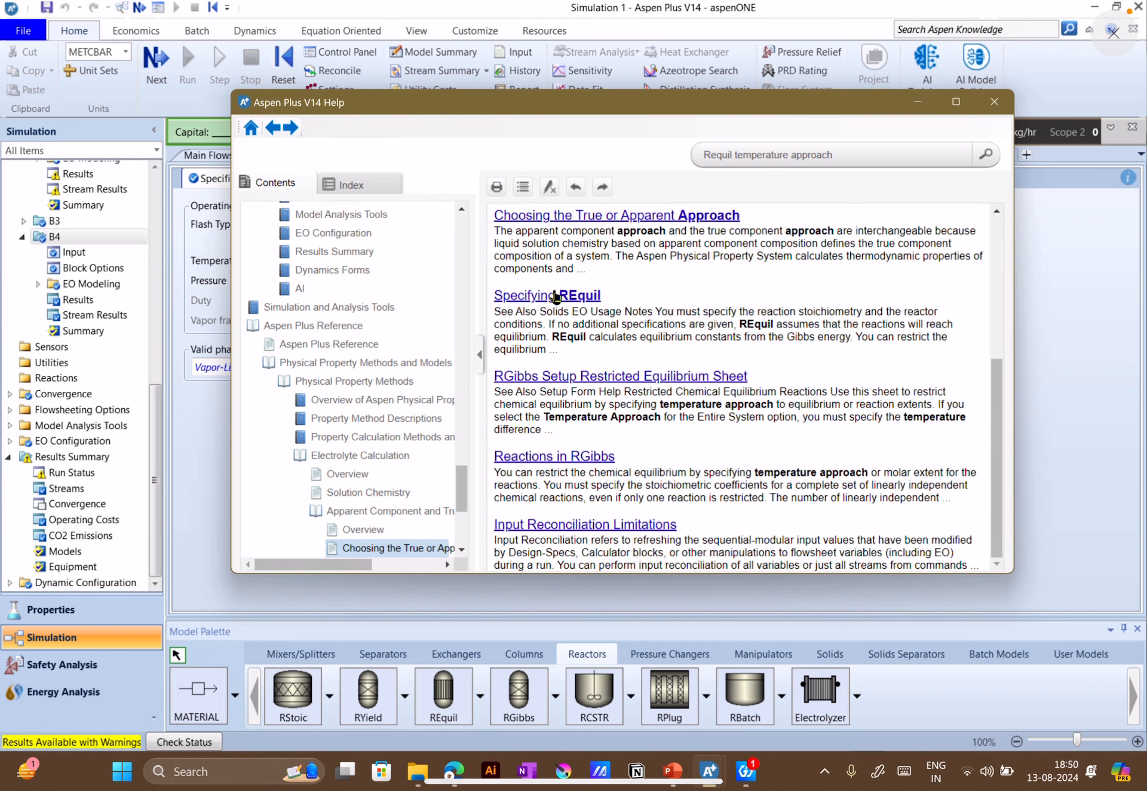
pyautogui.click(555, 299)
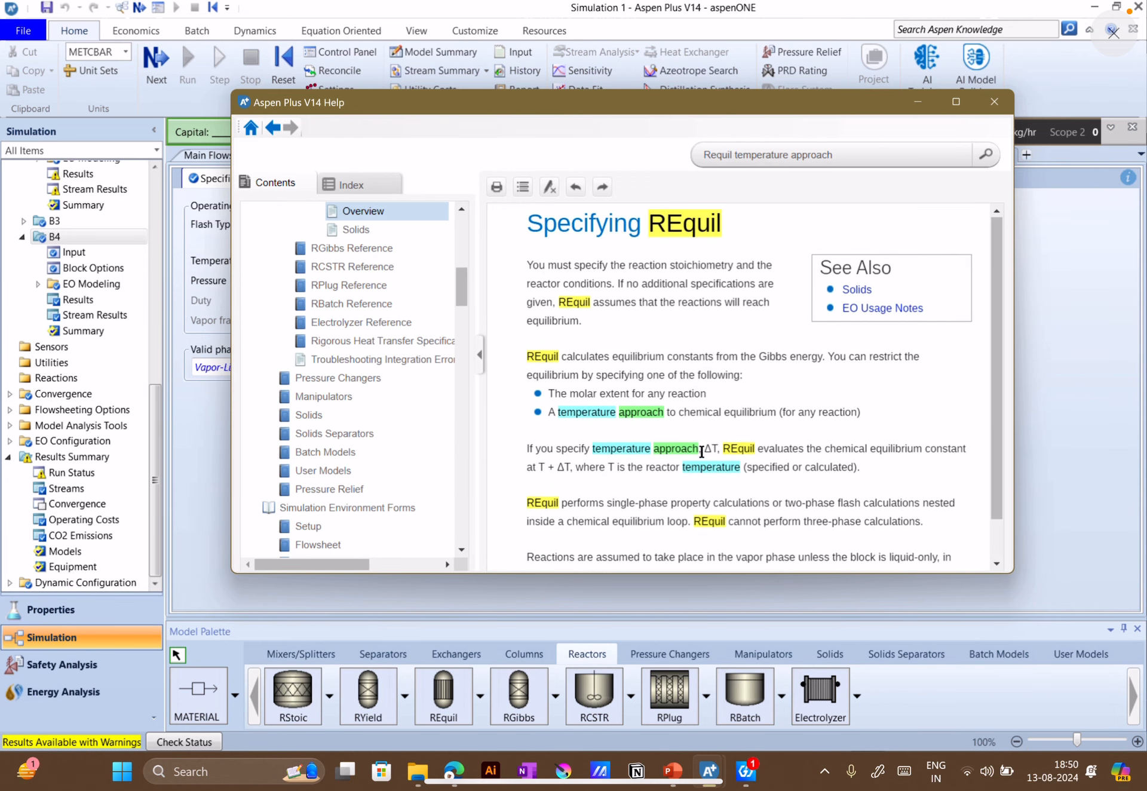
pyautogui.scroll(-1, 659, 353)
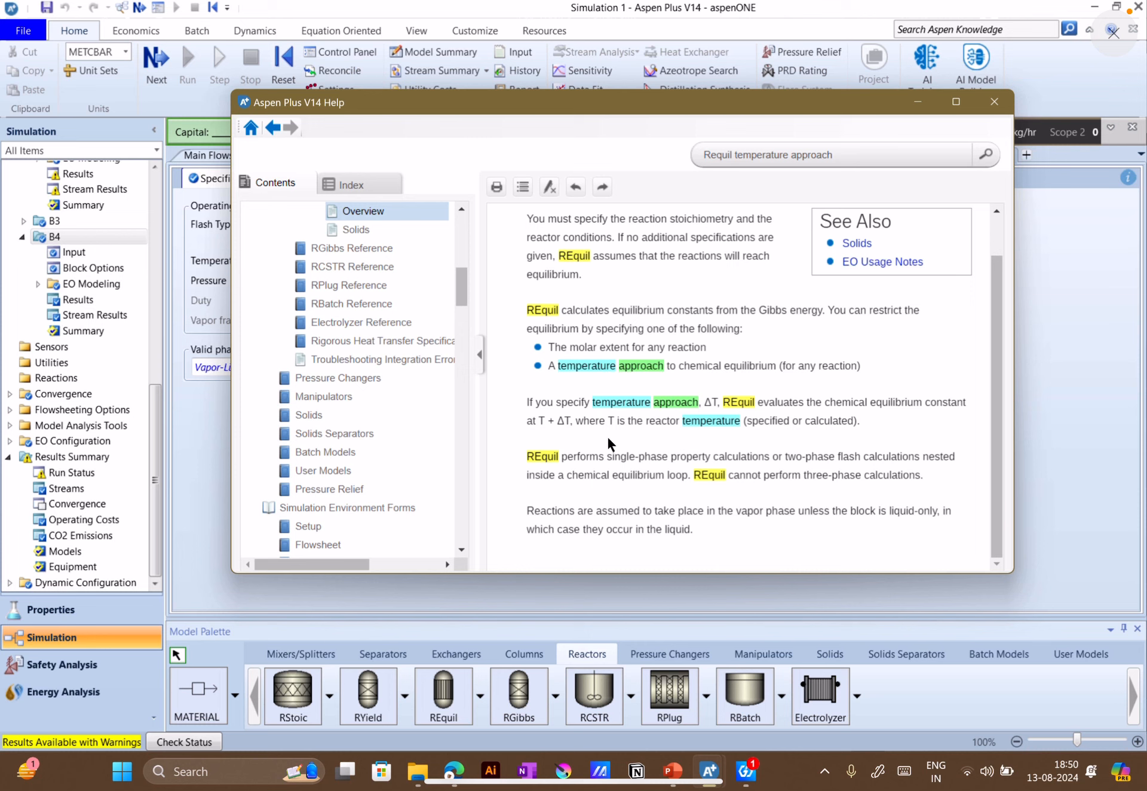
pyautogui.moveTo(611, 425); pyautogui.dragTo(849, 430)
pyautogui.click(719, 409)
pyautogui.click(994, 101)
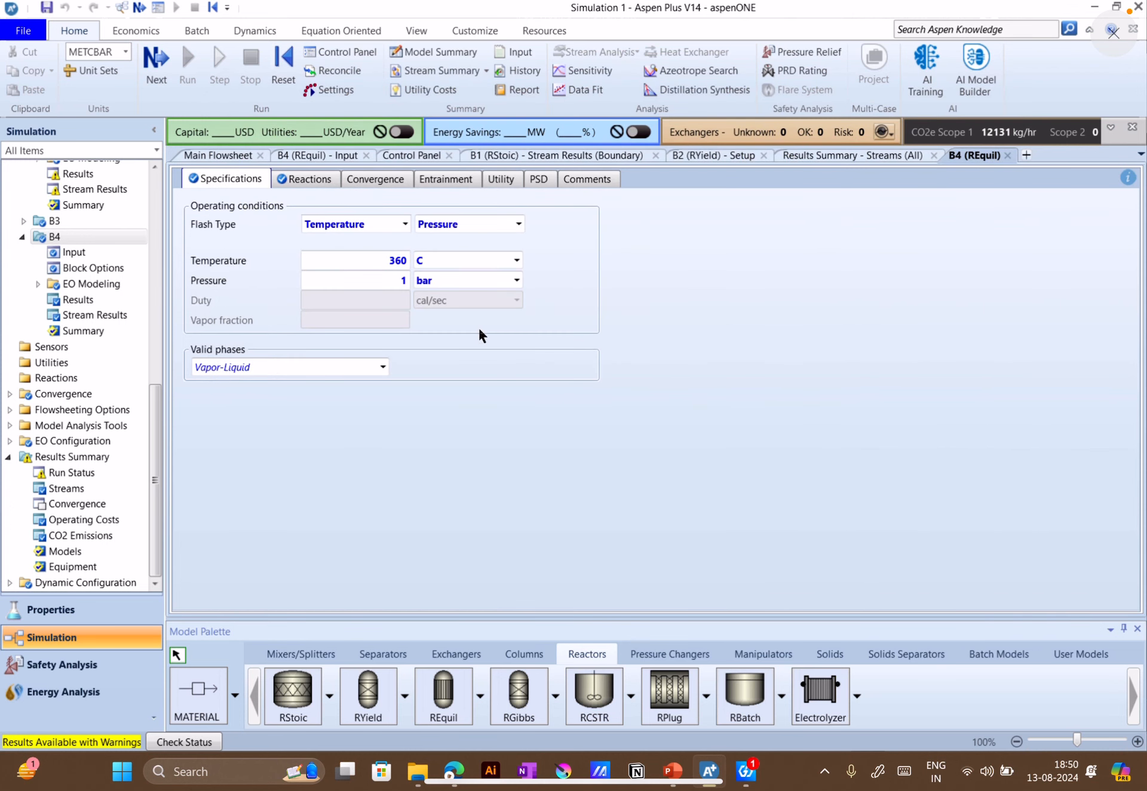
# Check block B4's reactions, return to the main flowsheet and place an RGibbs reactor below the REquil reactor
pyautogui.click(307, 179)
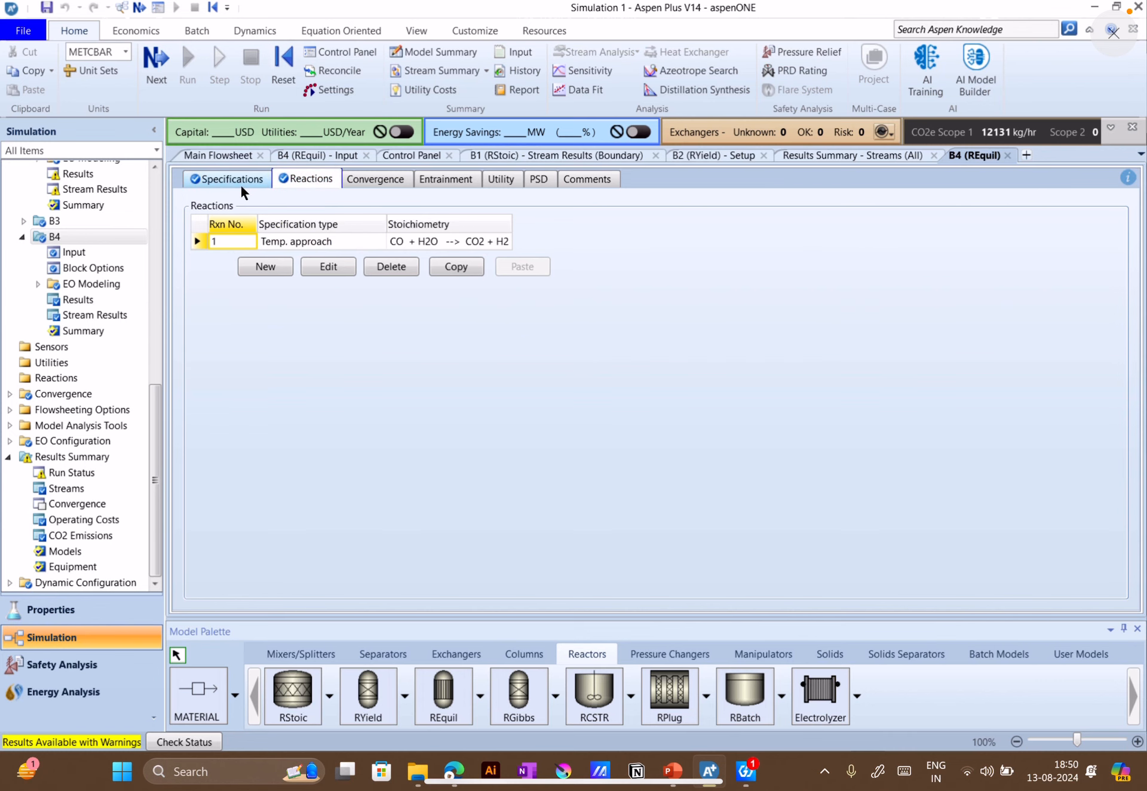
pyautogui.click(218, 155)
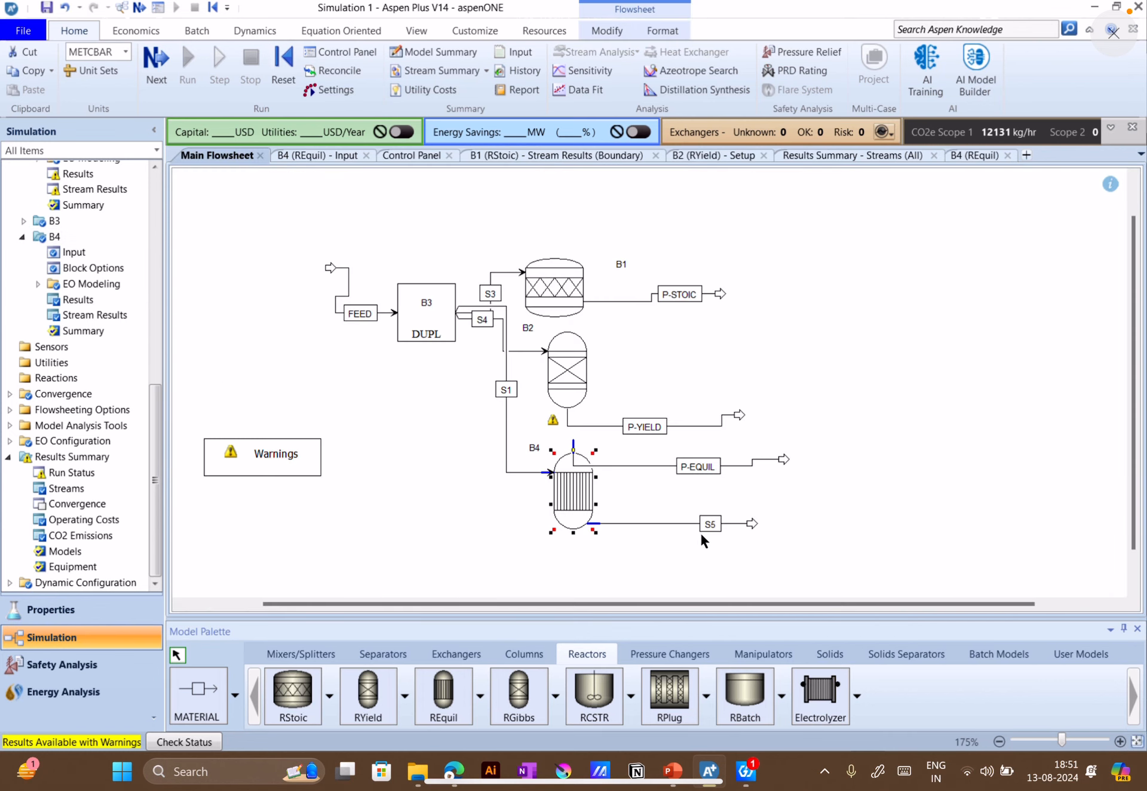
pyautogui.scroll(-1, 1105, 478)
pyautogui.scroll(-1, 1111, 475)
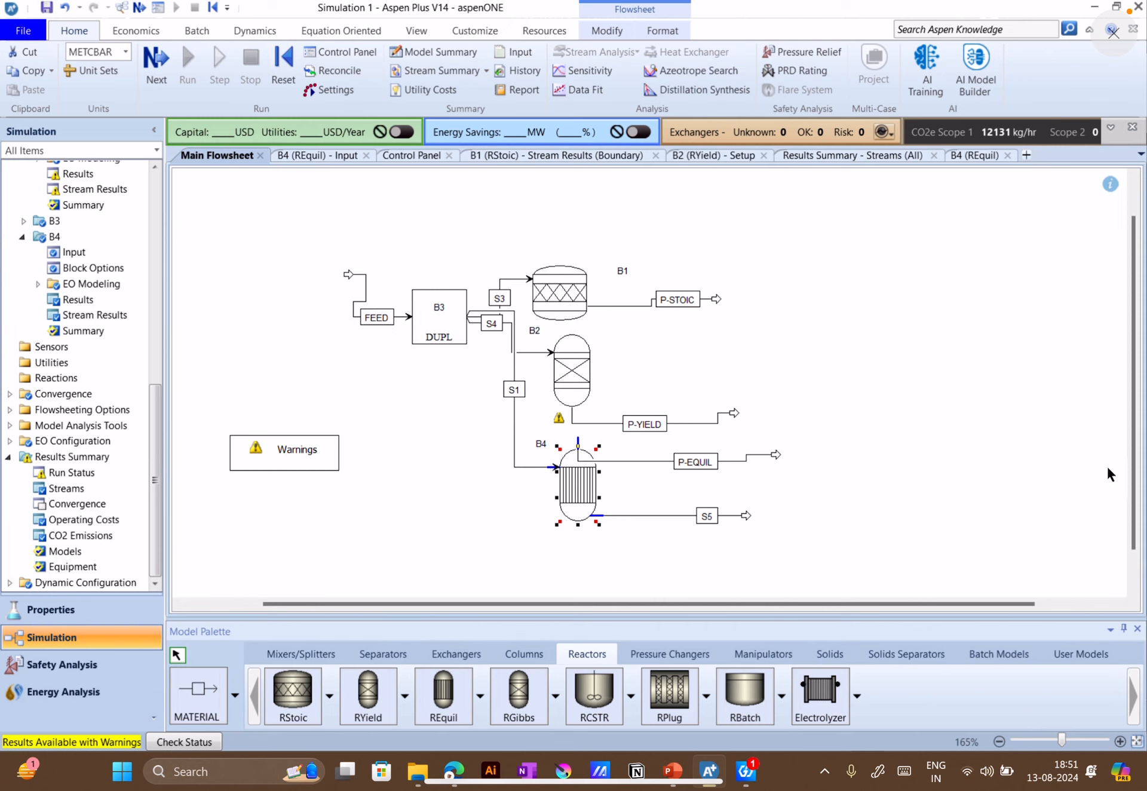
pyautogui.scroll(-1, 1110, 475)
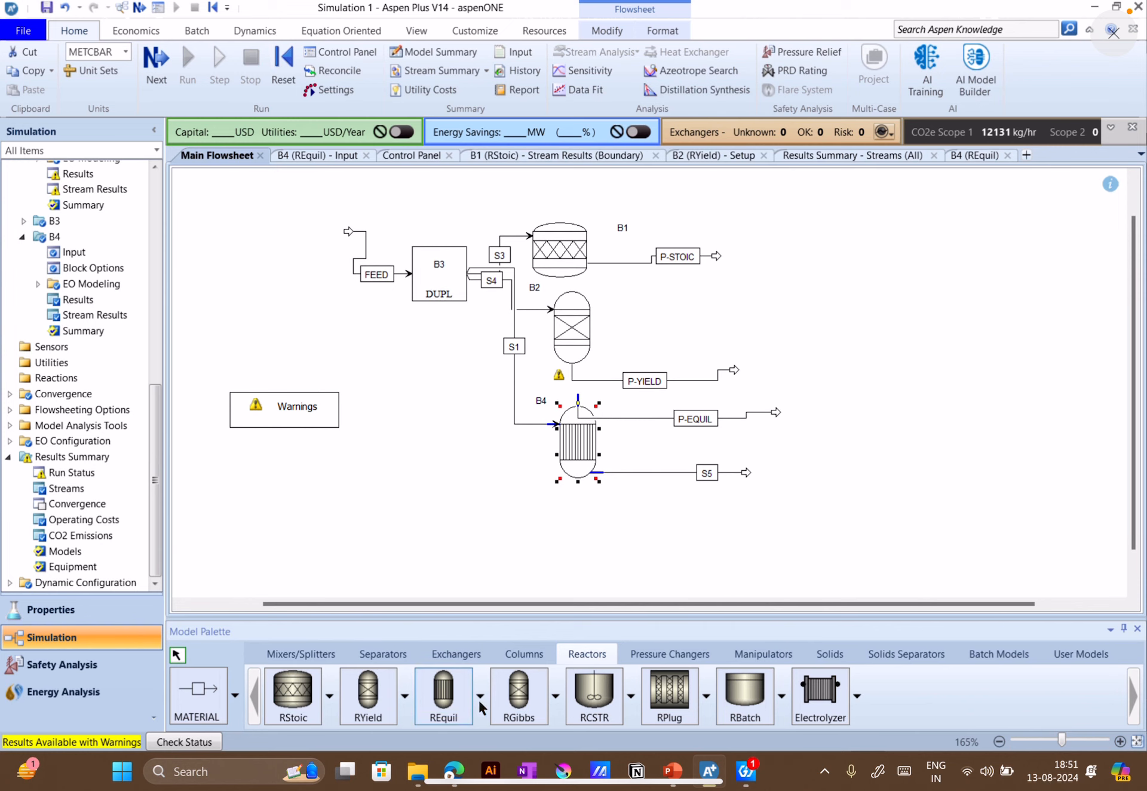
pyautogui.click(518, 694)
pyautogui.click(552, 533)
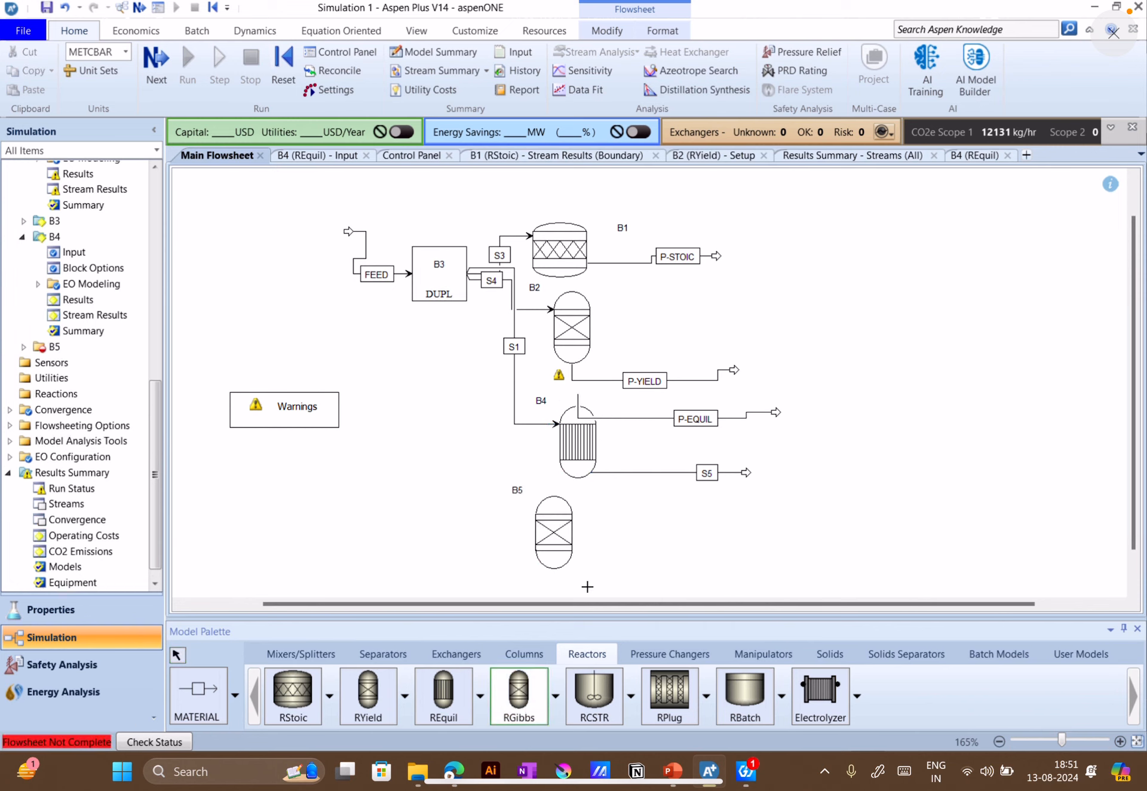
# Connect a material stream from duplicator B3 to the RGibbs inlet and draw a product stream from its outlet
pyautogui.click(200, 693)
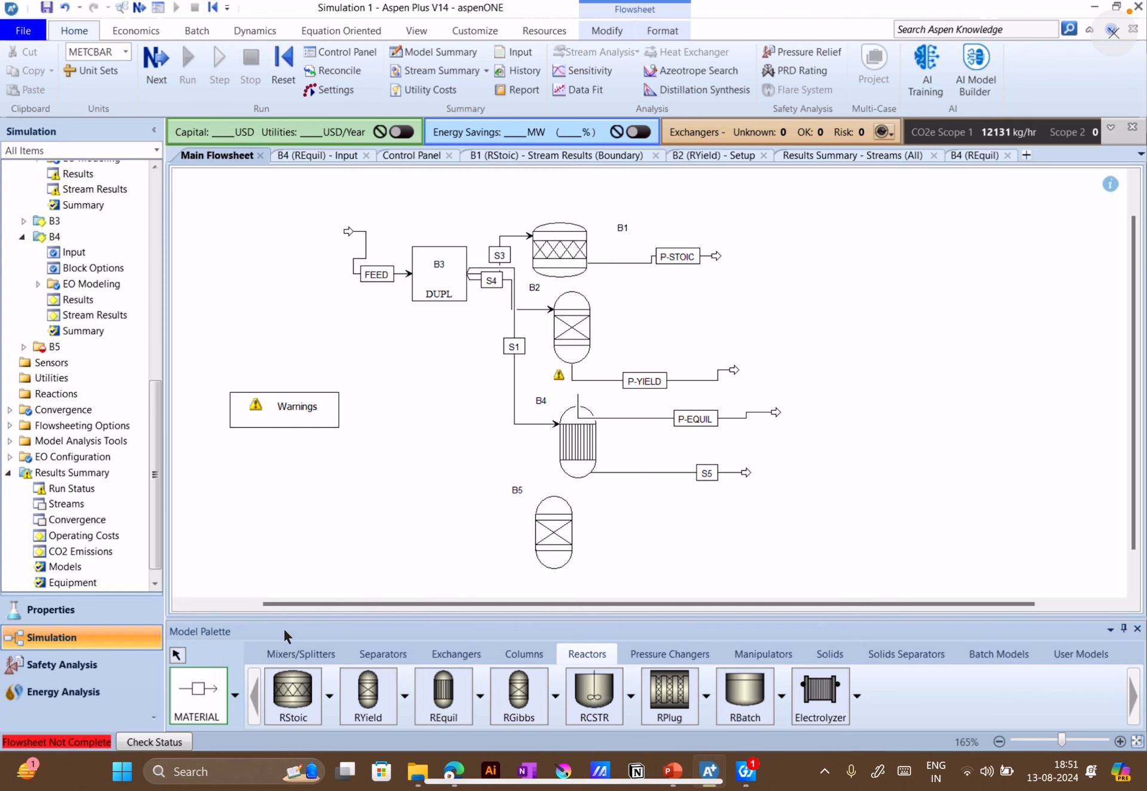
pyautogui.click(469, 276)
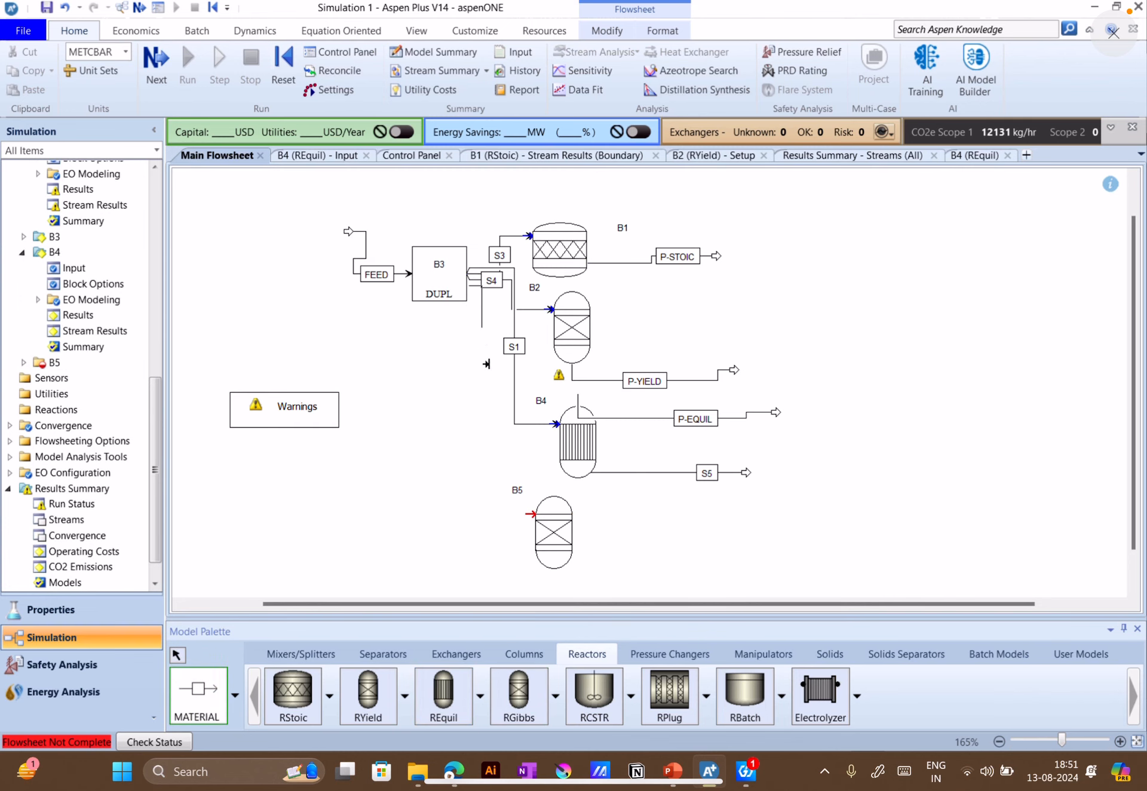
pyautogui.click(525, 511)
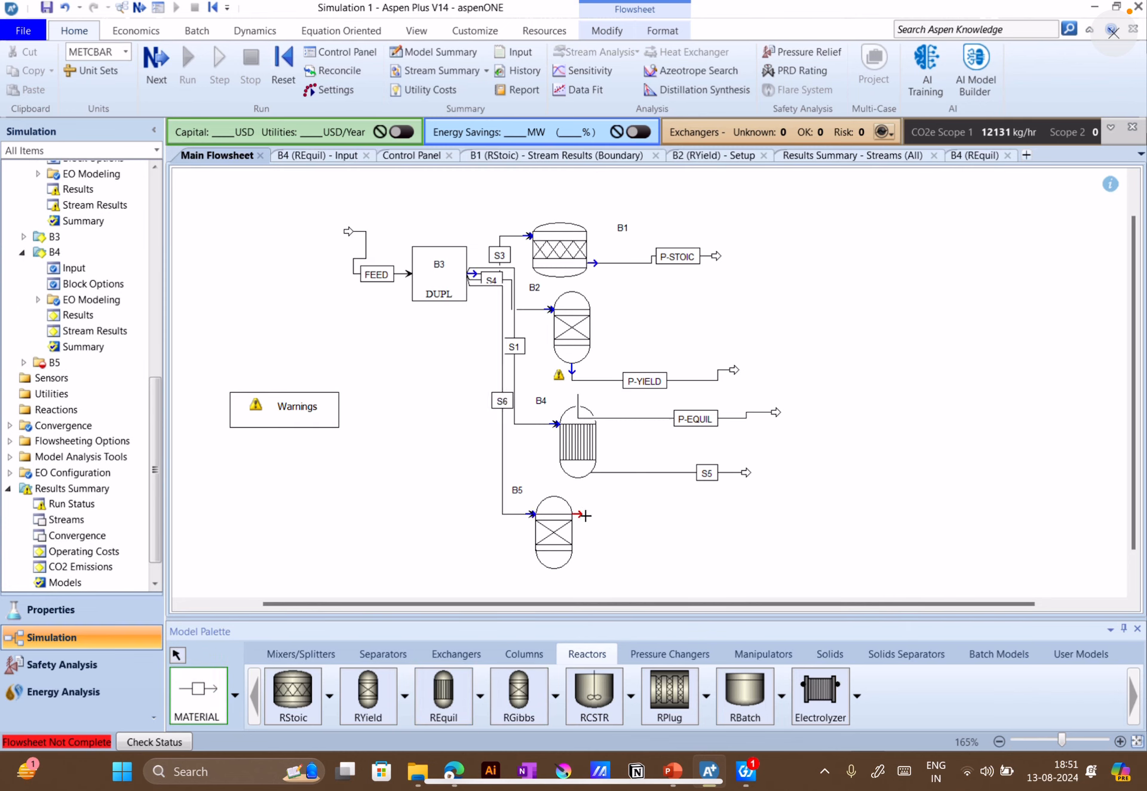
pyautogui.click(572, 514)
pyautogui.click(721, 514)
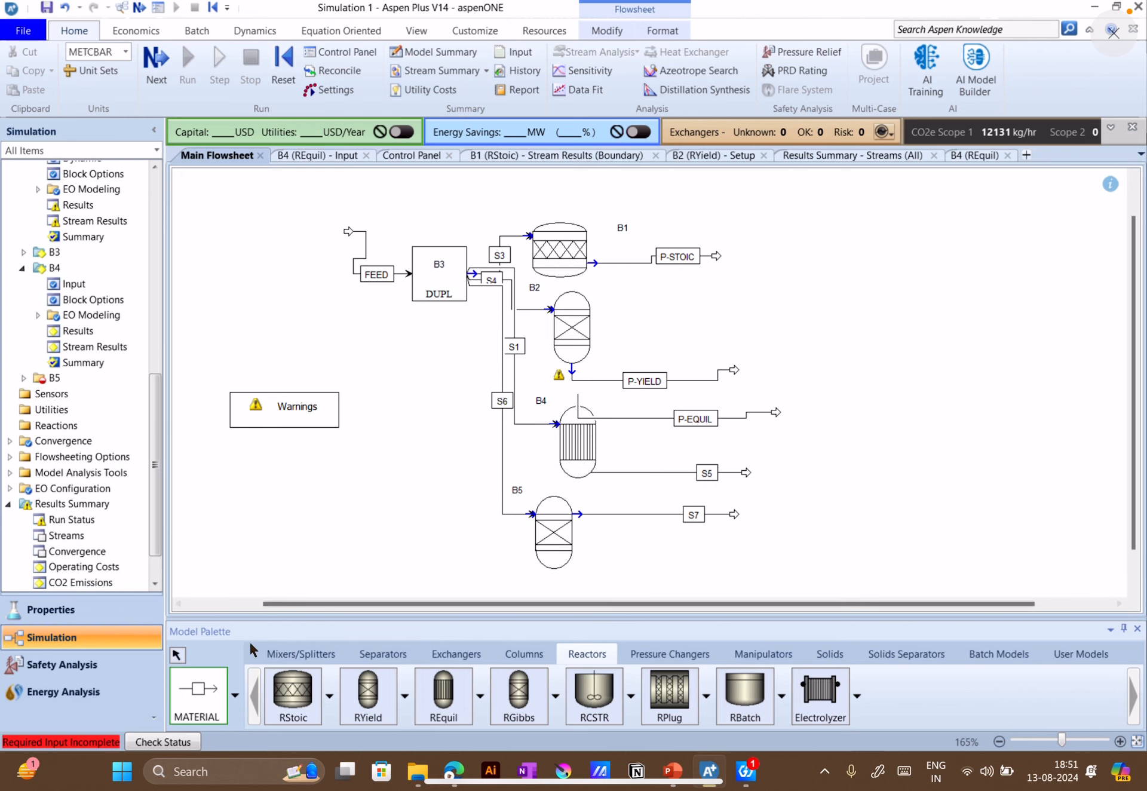
# Rename the RGibbs product stream as P-GIBBS
pyautogui.rightClick(591, 551)
pyautogui.click(686, 514)
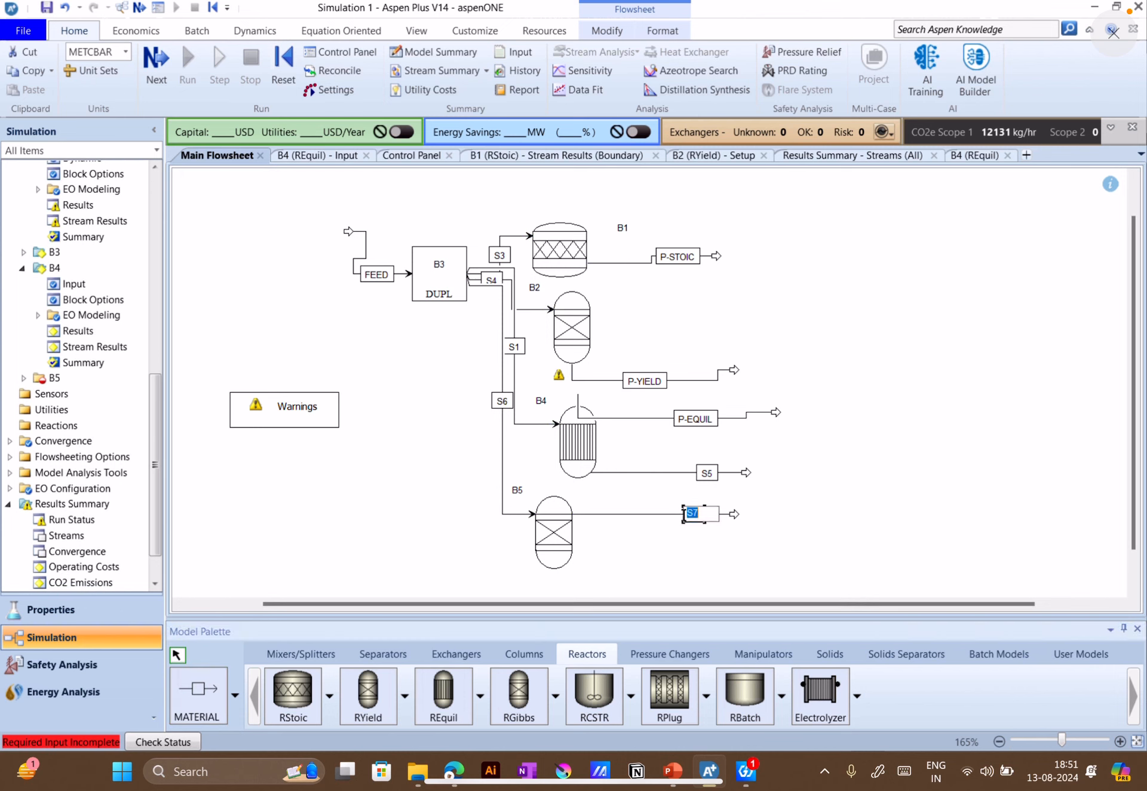
pyautogui.write('P-GIBBS')
pyautogui.click(517, 490)
# Open the RGibbs block's setup and specify a pressure of 1 bar and a temperature of 360 C
pyautogui.click(160, 56)
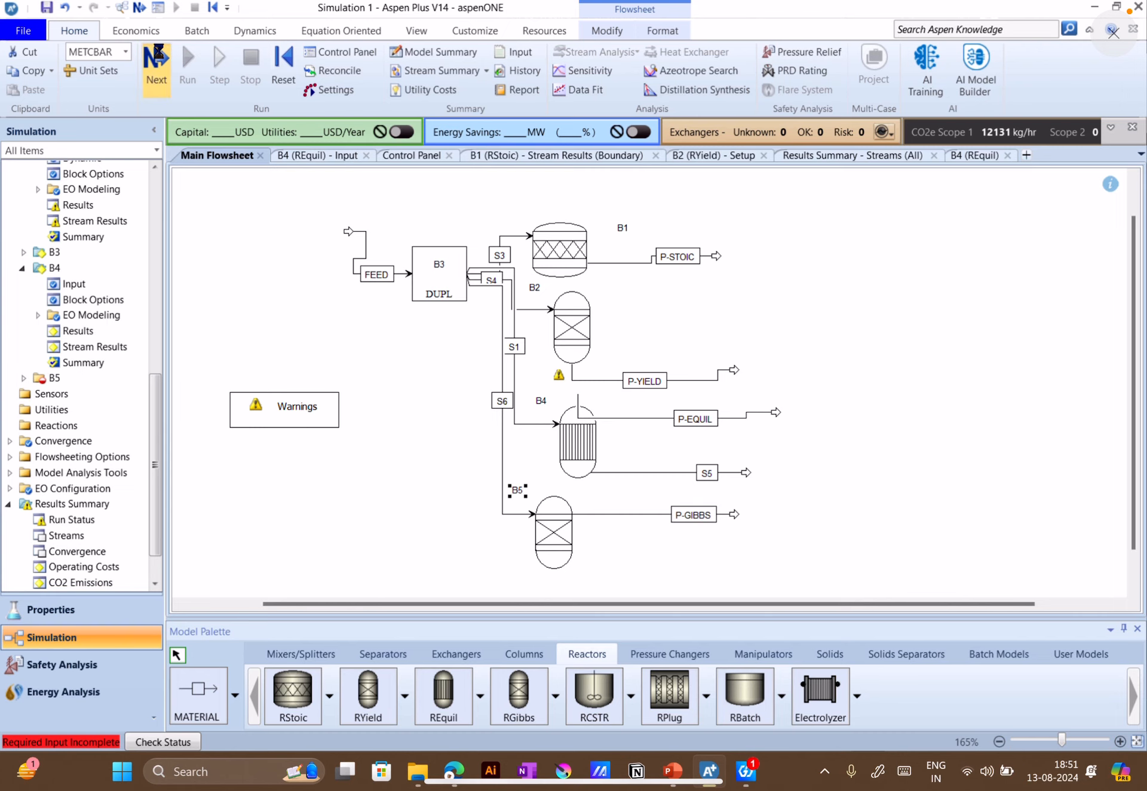
pyautogui.click(384, 265)
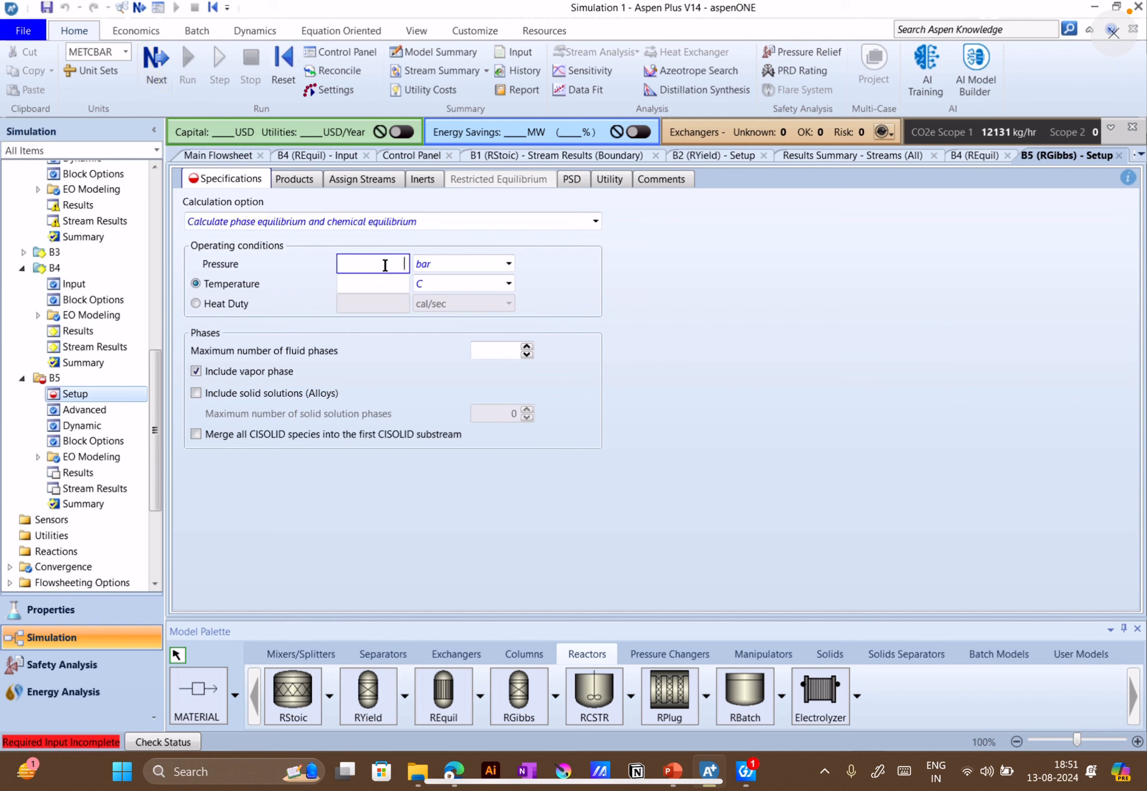
pyautogui.click(638, 254)
pyautogui.write('360')
pyautogui.click(765, 332)
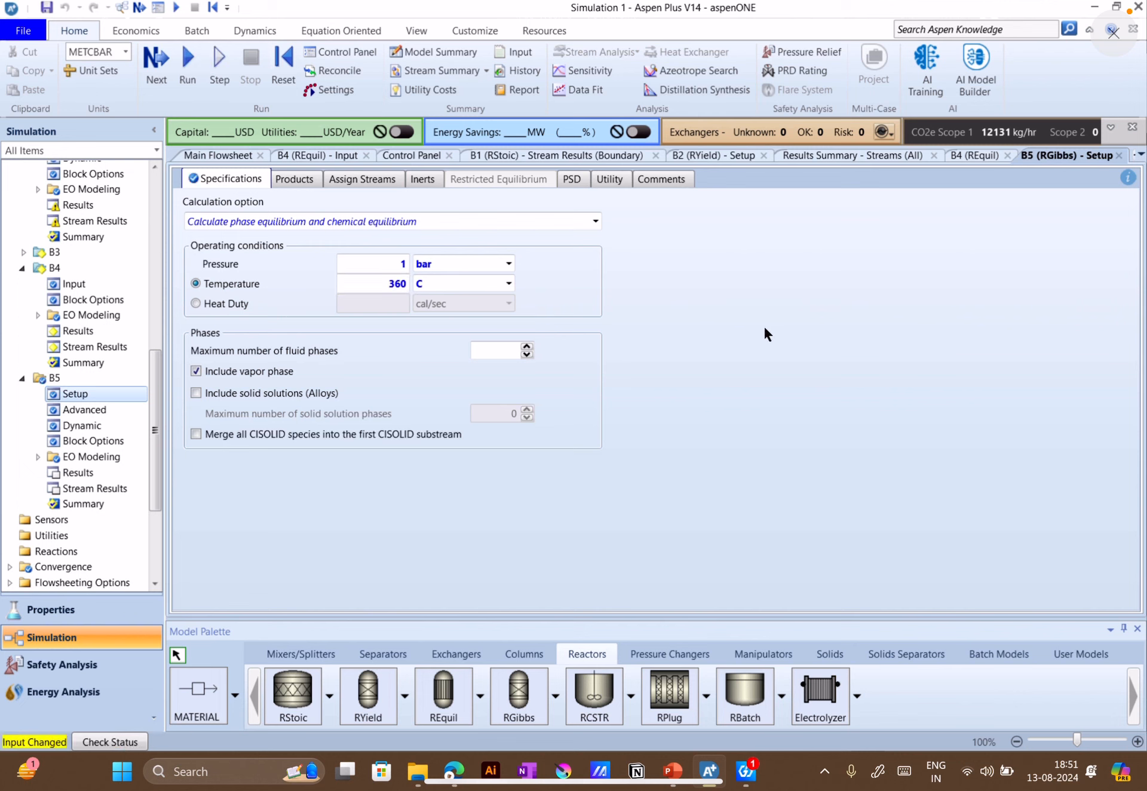
# Review the RGibbs calculation options and choose "Calculate phase equilibrium and chemical equilibrium"
pyautogui.click(244, 224)
pyautogui.click(596, 222)
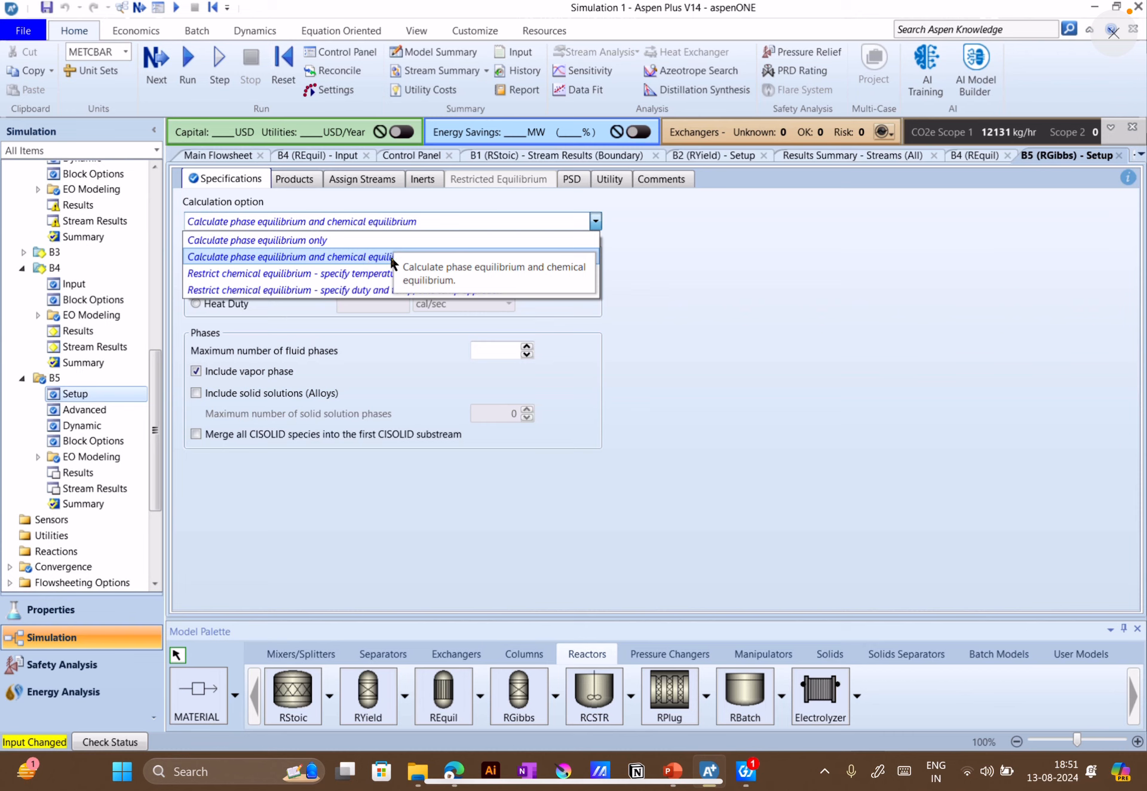
pyautogui.click(283, 259)
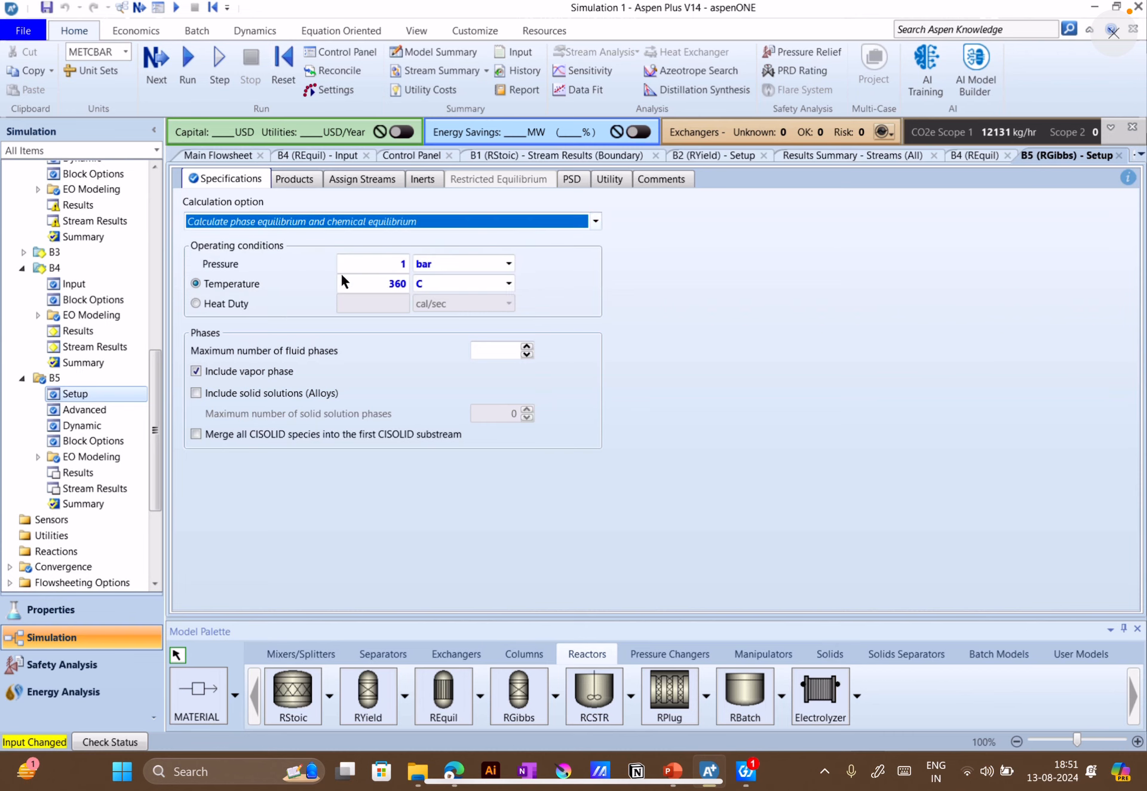
pyautogui.click(299, 281)
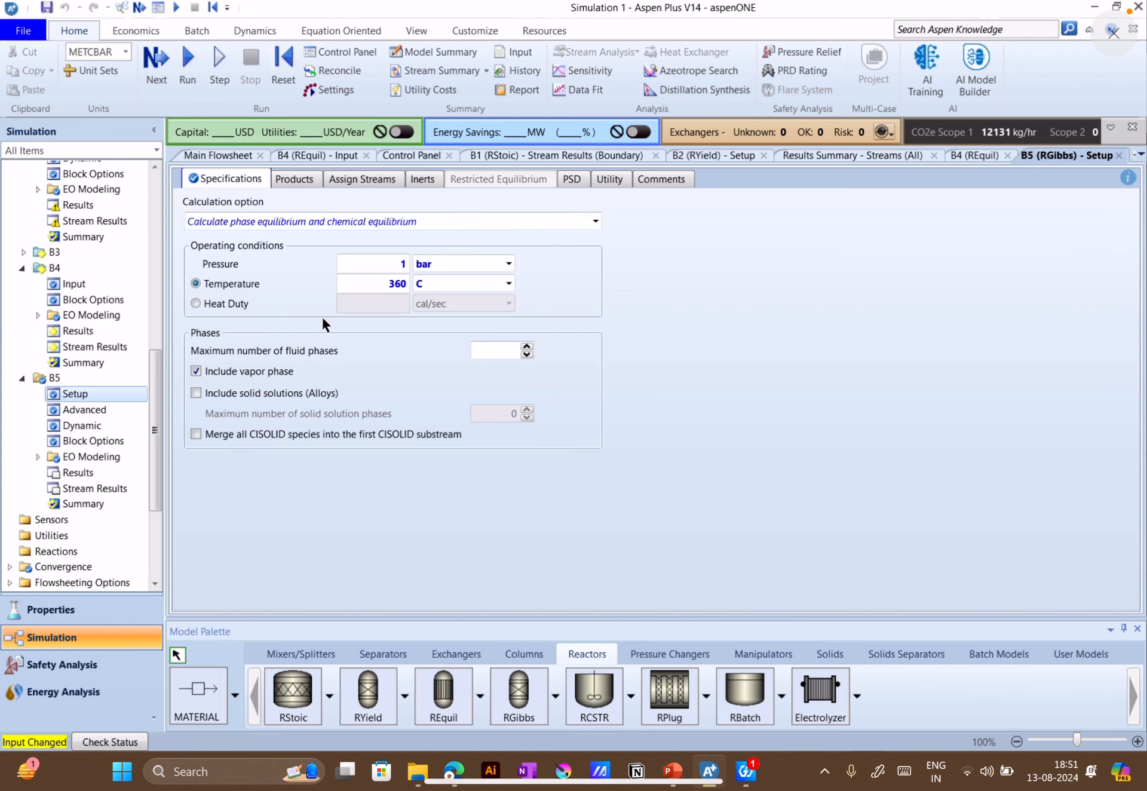
# Review the RGibbs block's product and outlet stream assignment options, ending back at its specifications
pyautogui.click(292, 179)
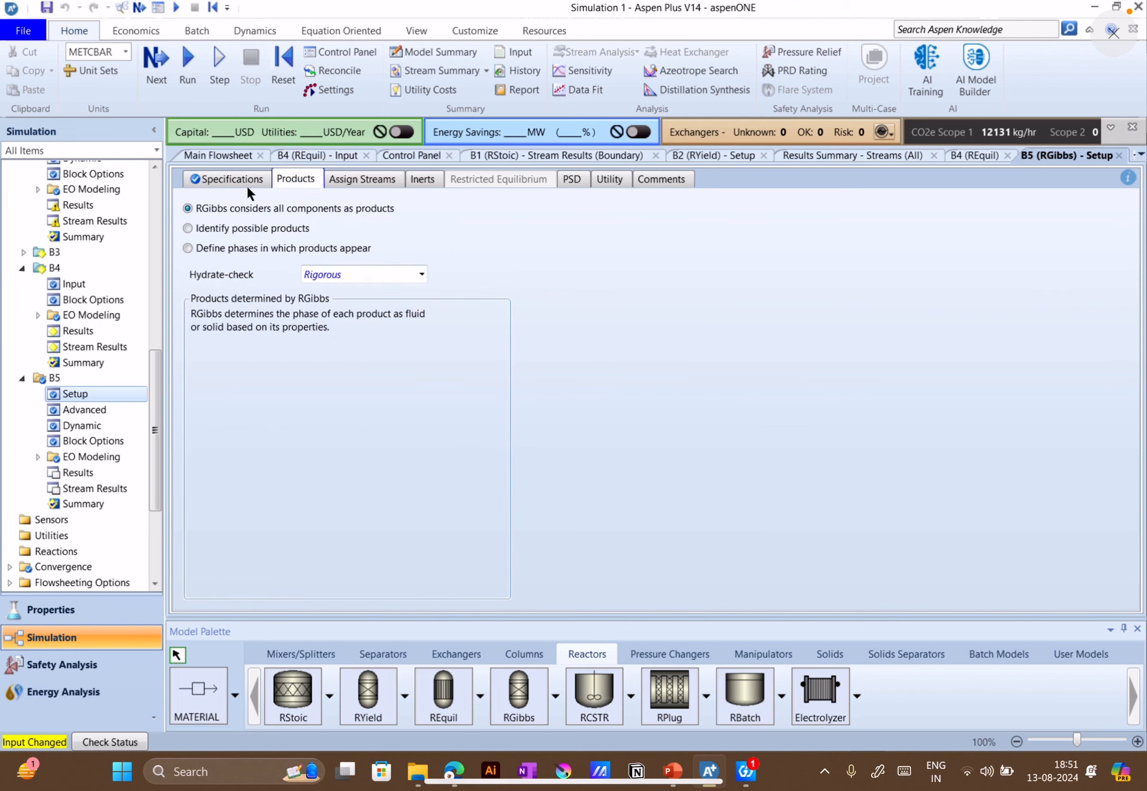
pyautogui.click(386, 179)
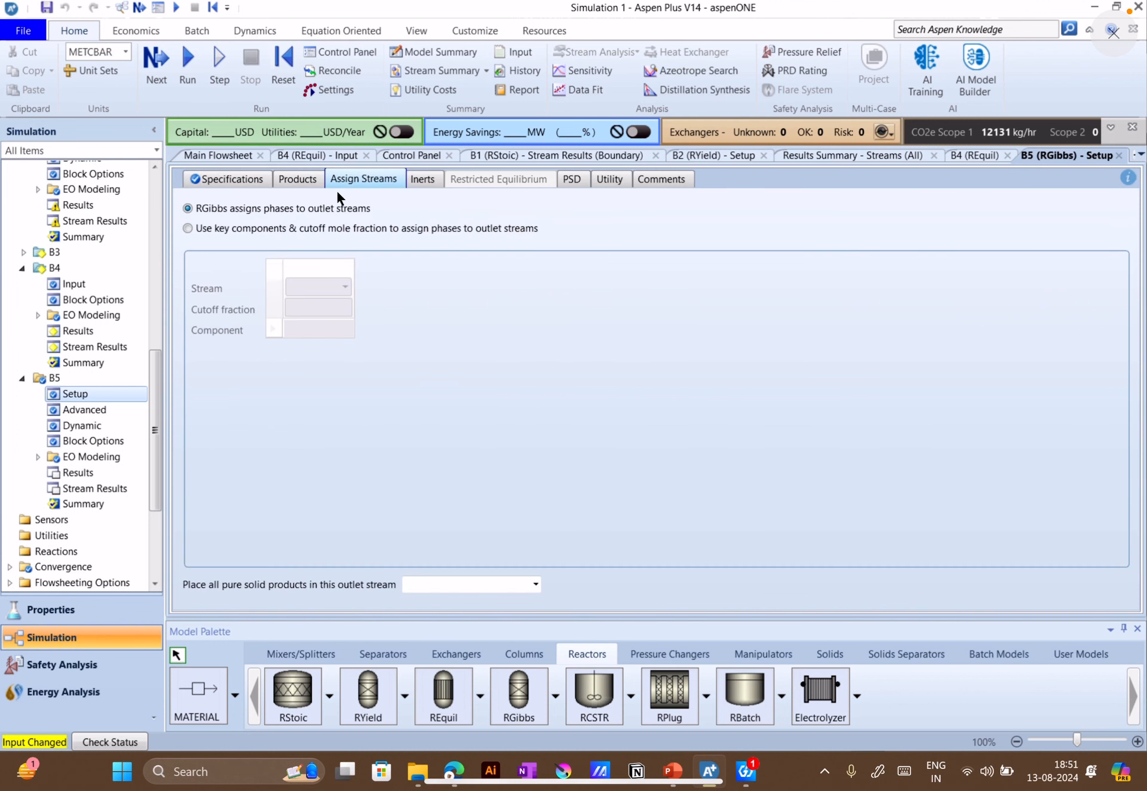
pyautogui.click(234, 179)
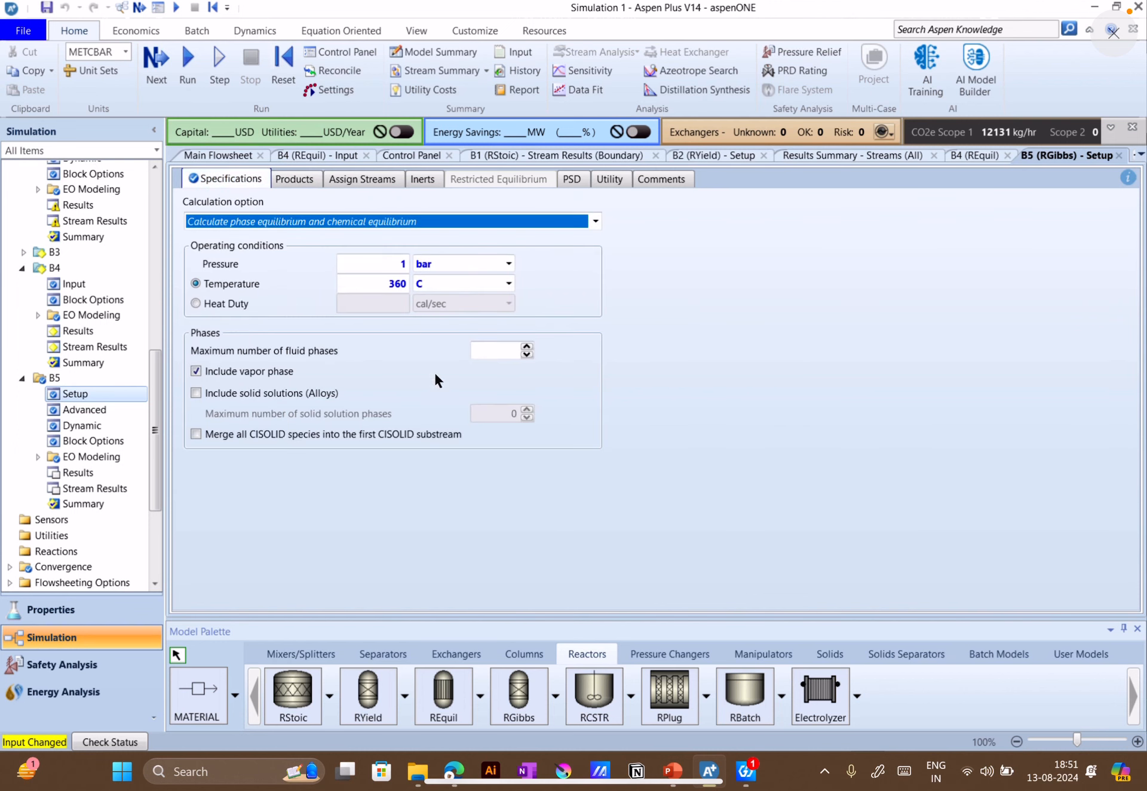
# Switch to the PowerPoint deck to review the RGibbs block and Water-Gas Shift exercise slides, ending back in Aspen Plus
pyautogui.click(670, 772)
pyautogui.click(102, 461)
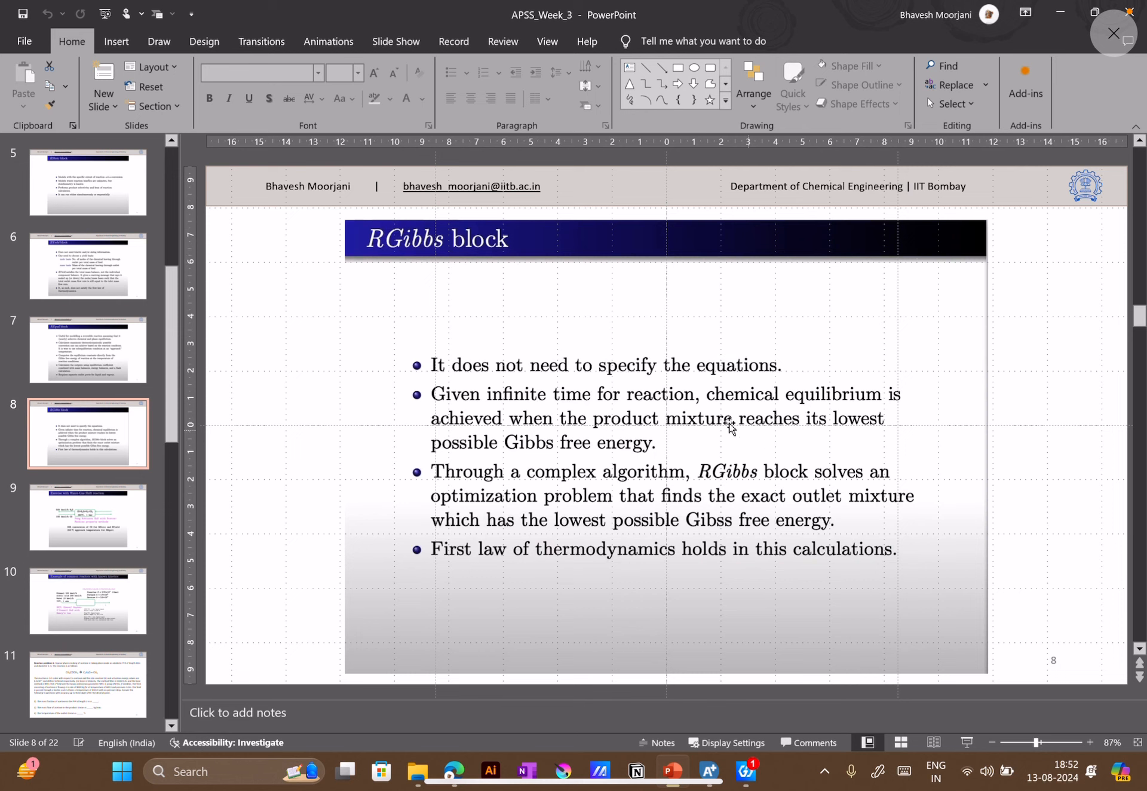
pyautogui.click(1062, 23)
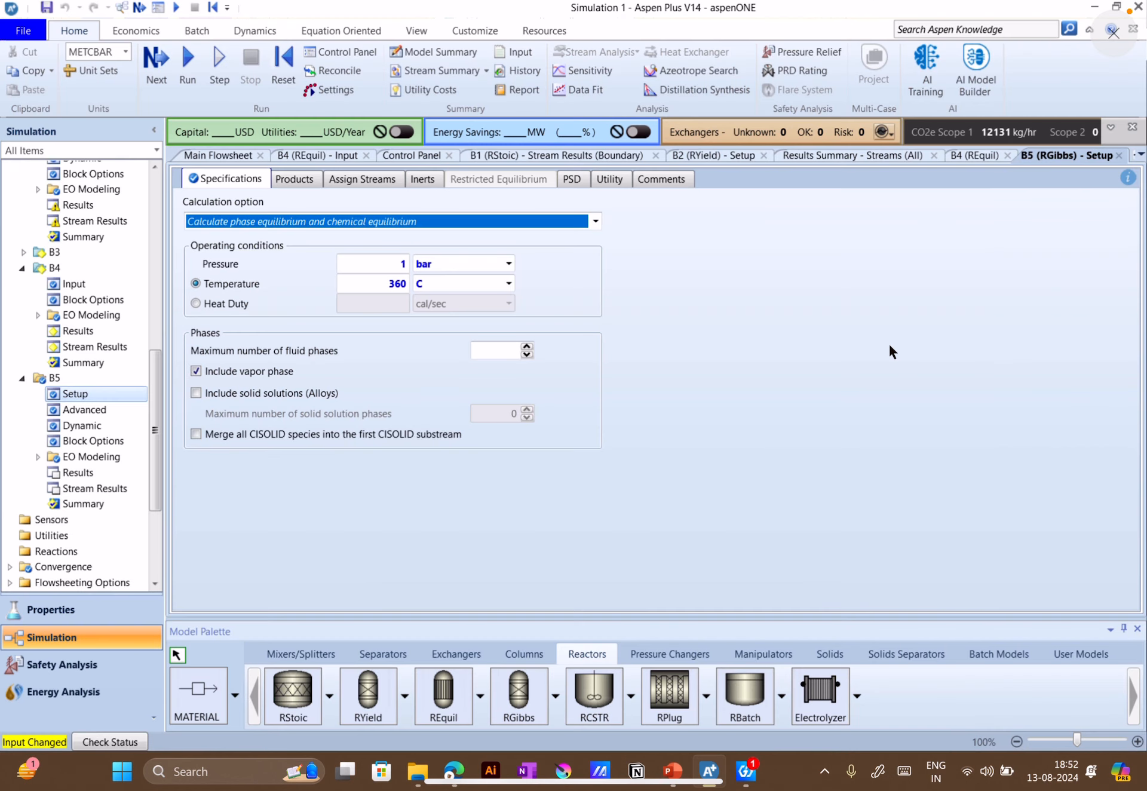
pyautogui.click(239, 157)
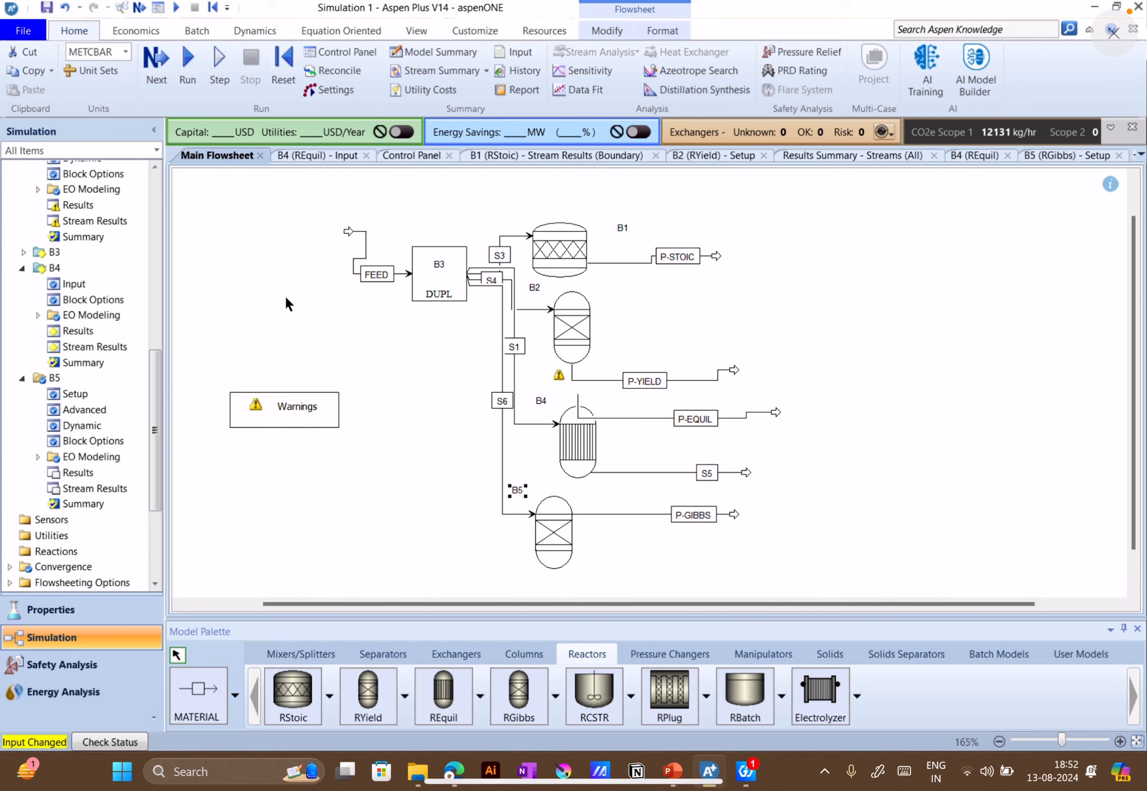
pyautogui.click(673, 777)
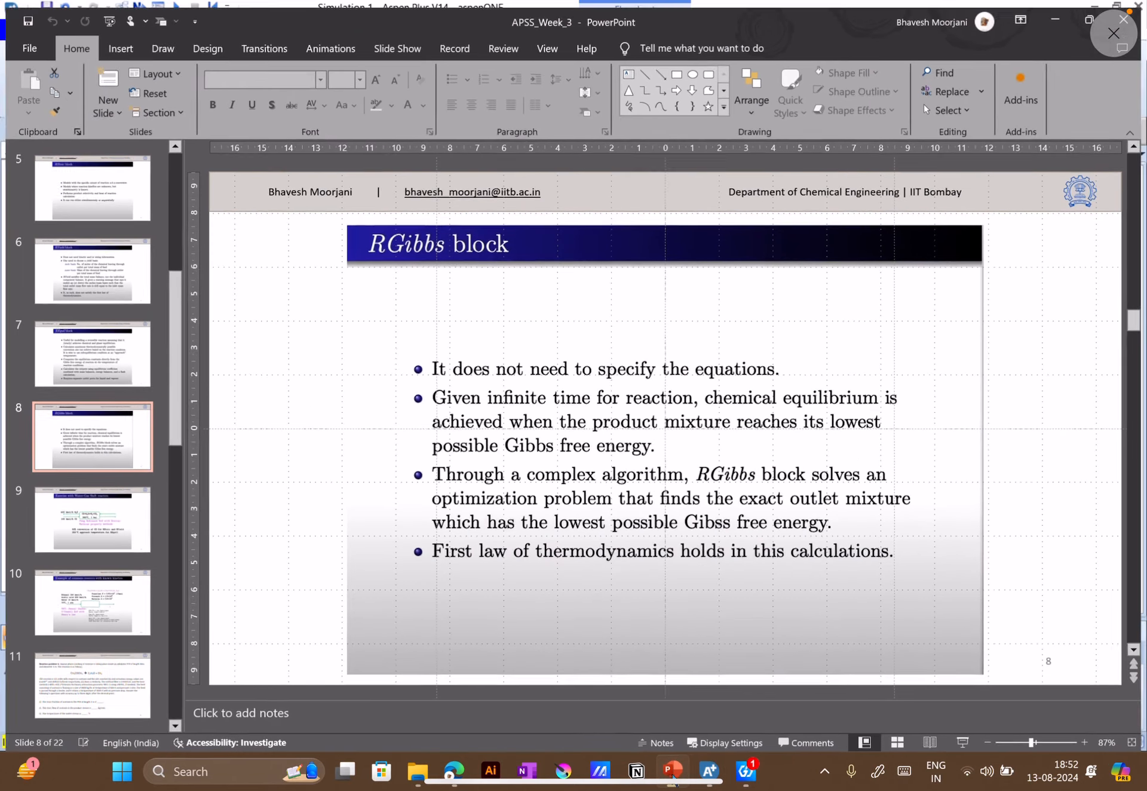
pyautogui.click(95, 513)
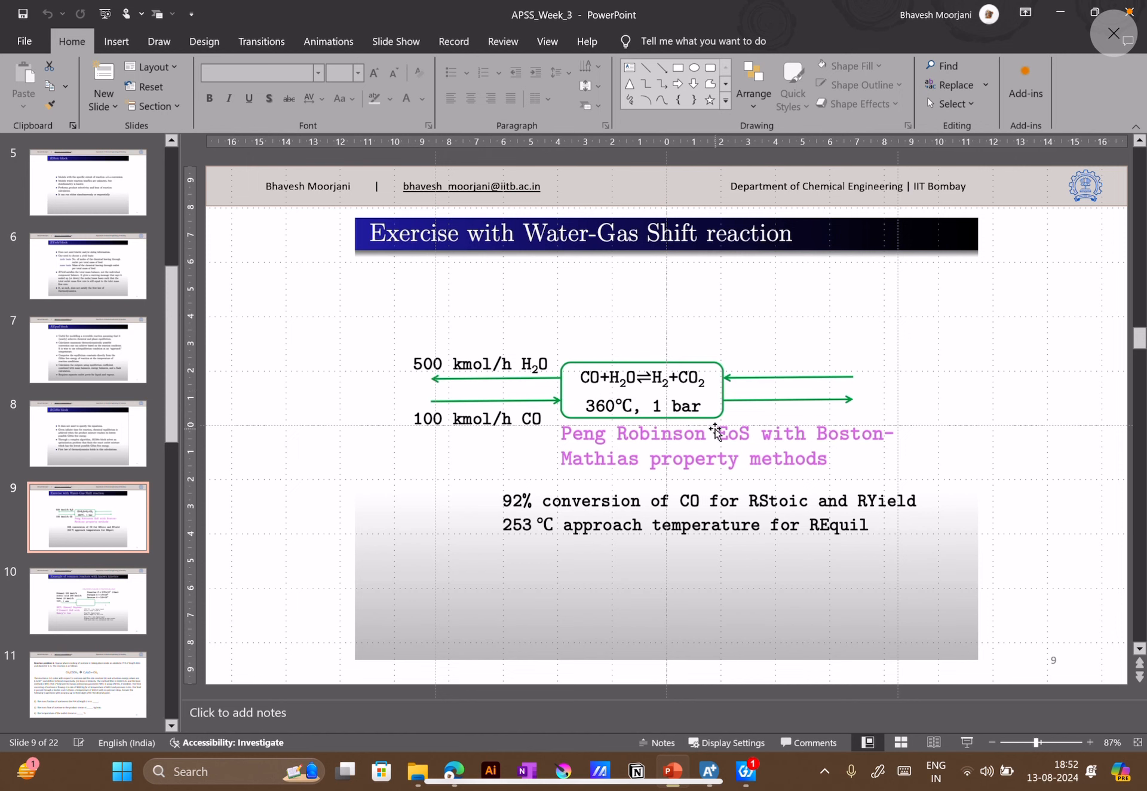
pyautogui.click(708, 784)
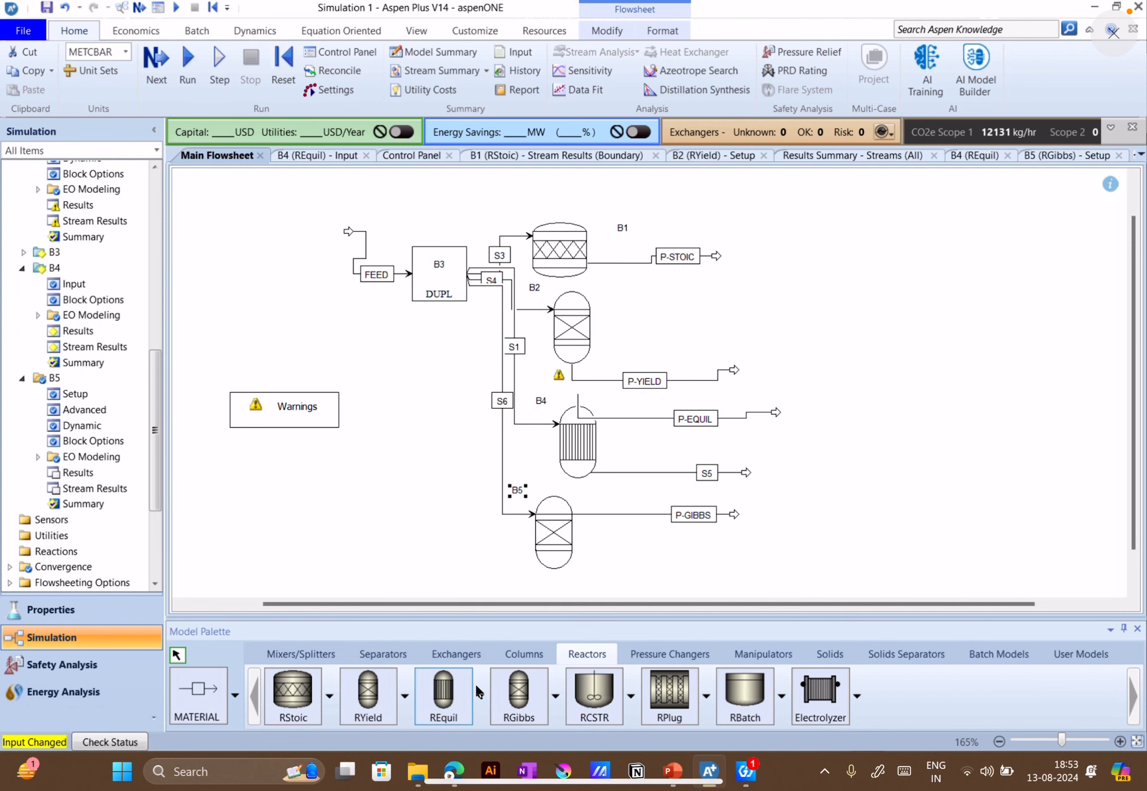
# Check the REquil block's reactions and specifications, and return to the main flowsheet
pyautogui.doubleClick(576, 444)
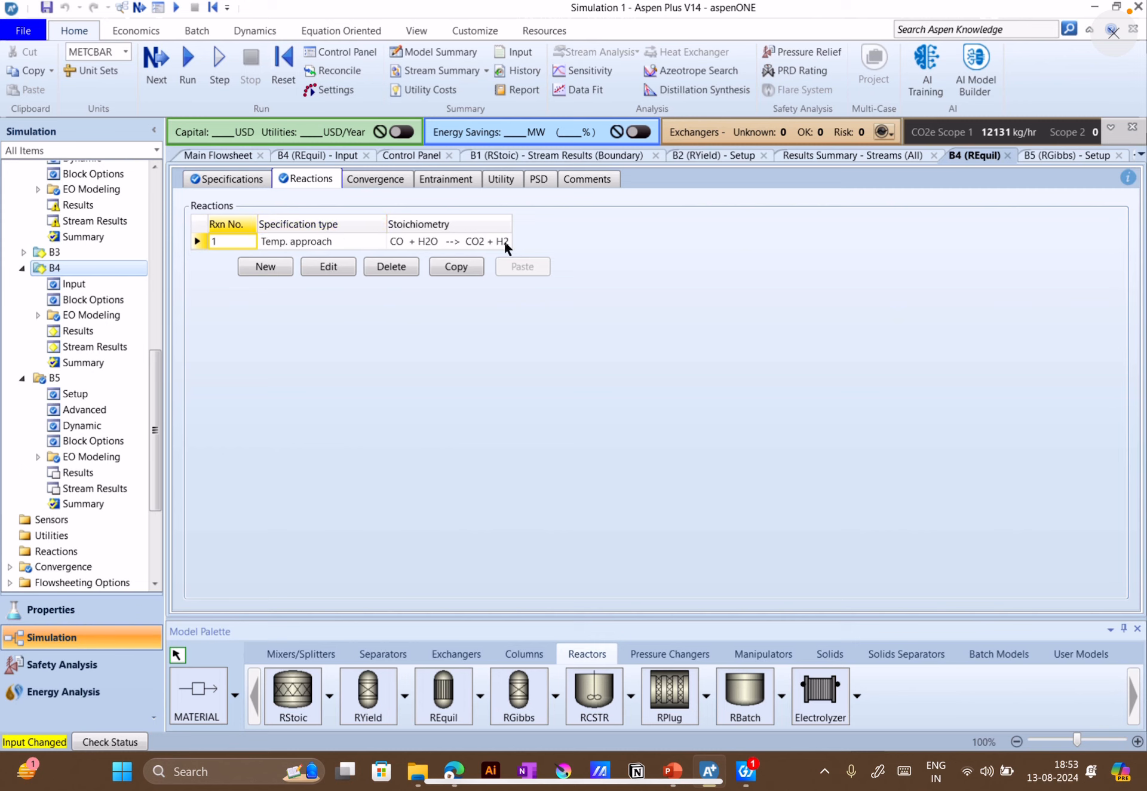
pyautogui.click(238, 178)
pyautogui.click(205, 157)
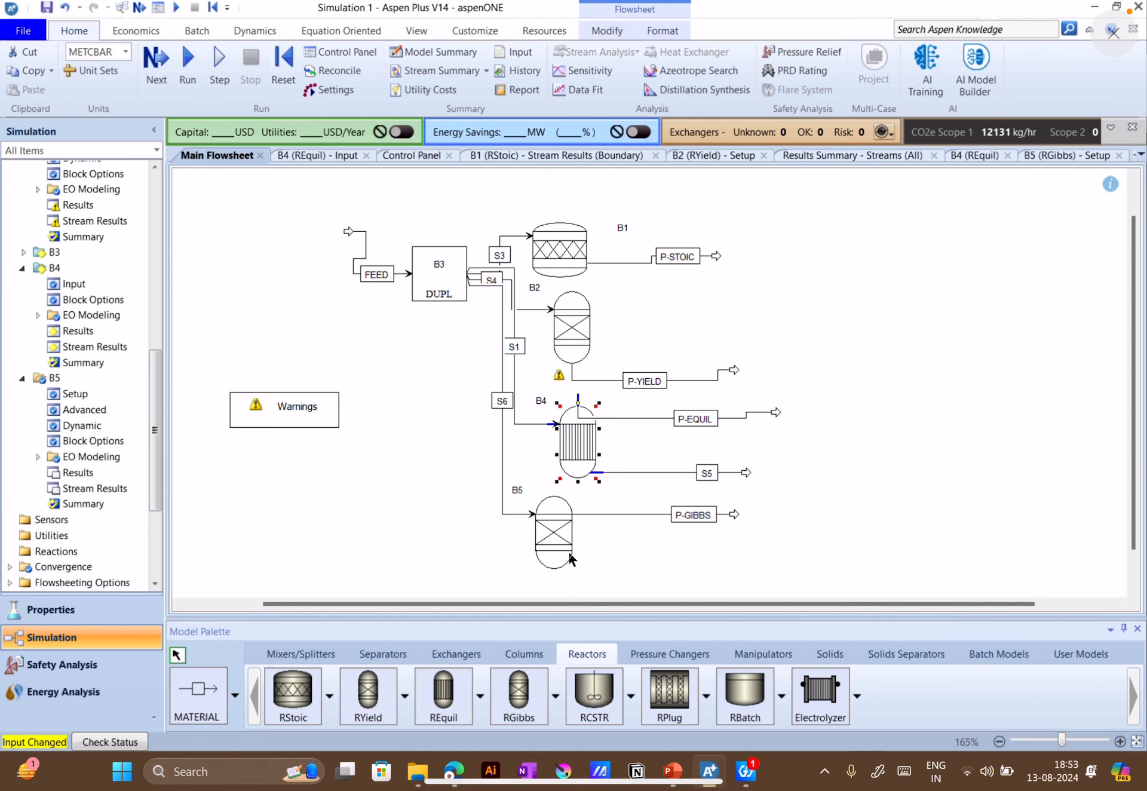
# Run the simulation with the RGibbs block included and open the stream results summary
pyautogui.click(163, 76)
pyautogui.click(659, 419)
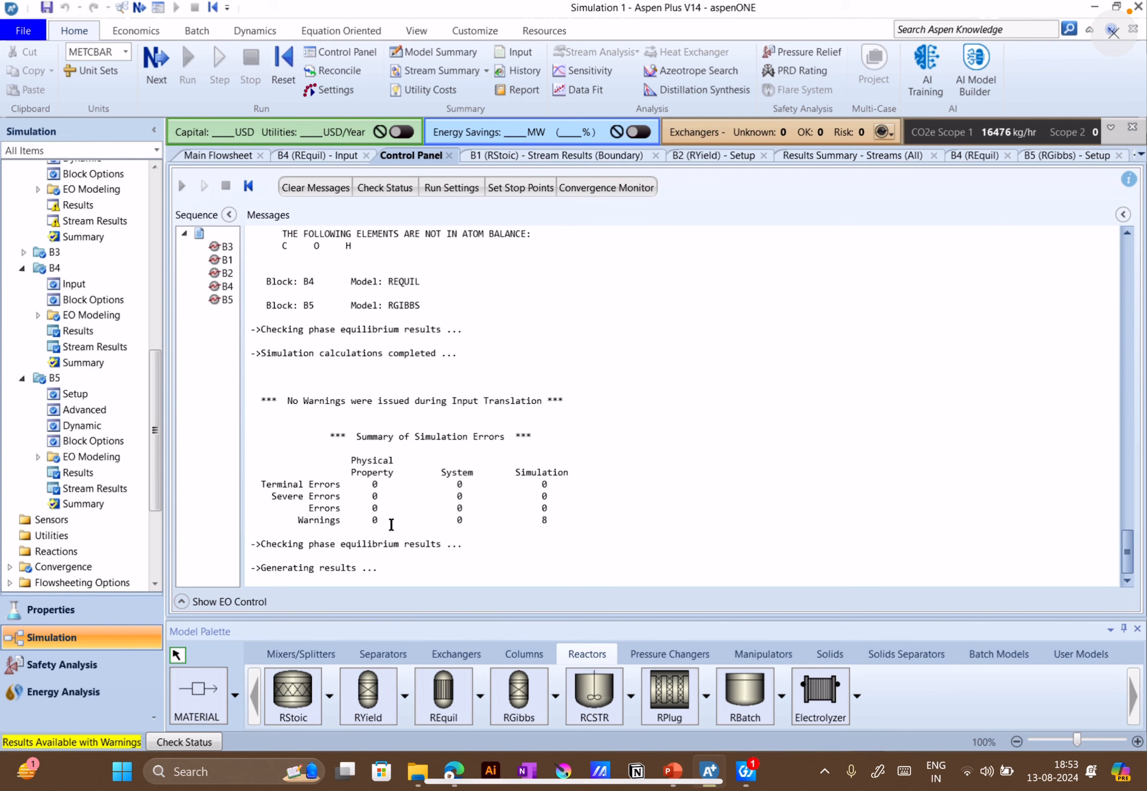
pyautogui.scroll(-4, 77, 538)
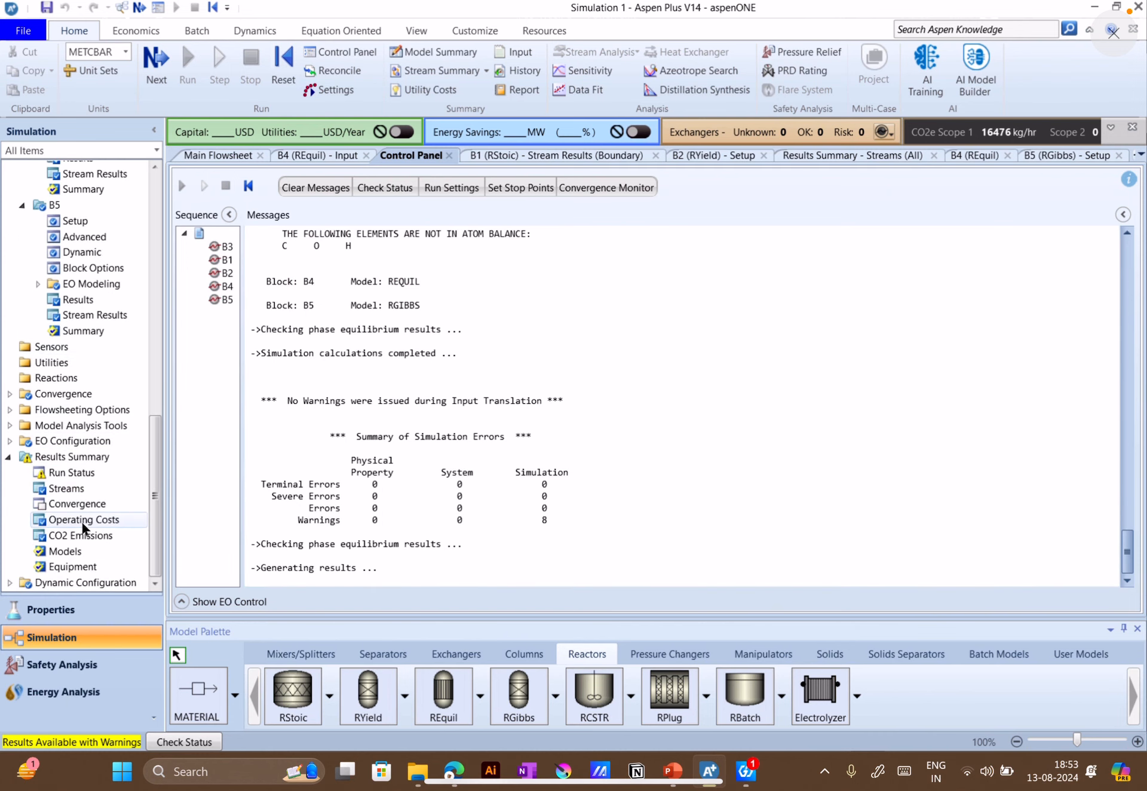
pyautogui.click(77, 491)
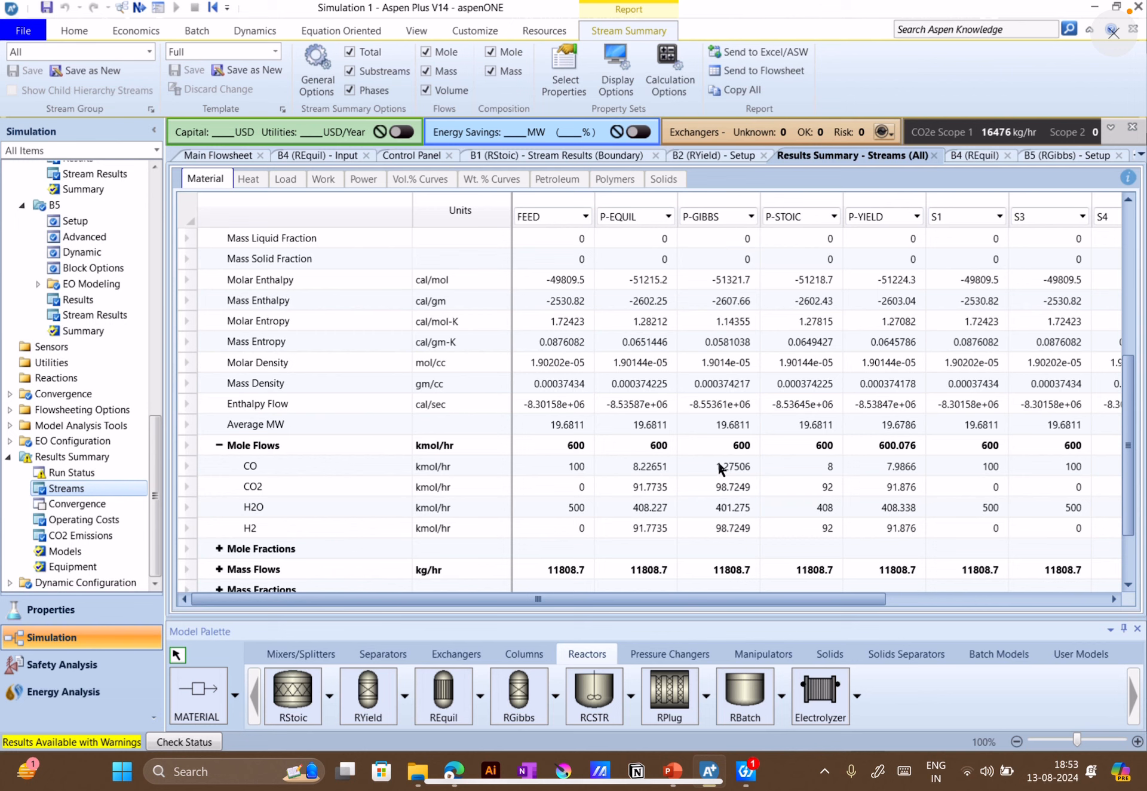
# Compare the CO, CO2, H2O and H2 mole flows of P-GIBBS with the other reactor product streams
pyautogui.moveTo(720, 468); pyautogui.dragTo(747, 532)
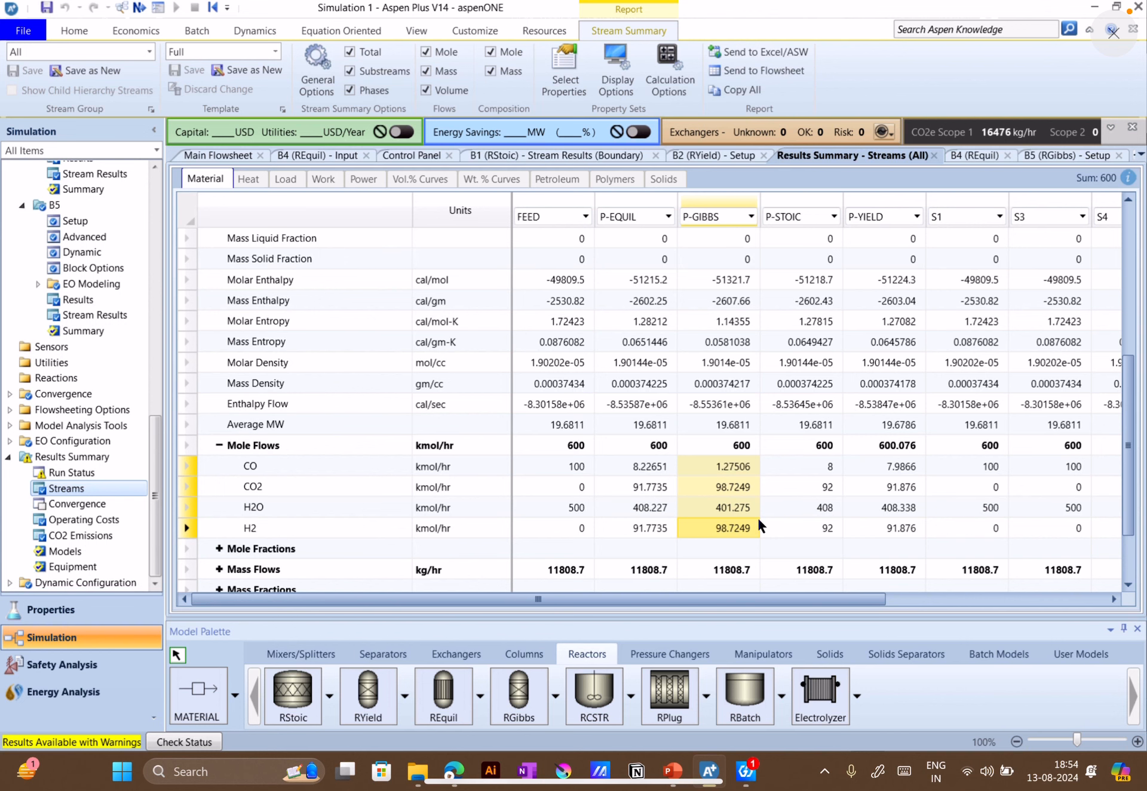
pyautogui.scroll(-1, 758, 517)
pyautogui.scroll(1, 704, 513)
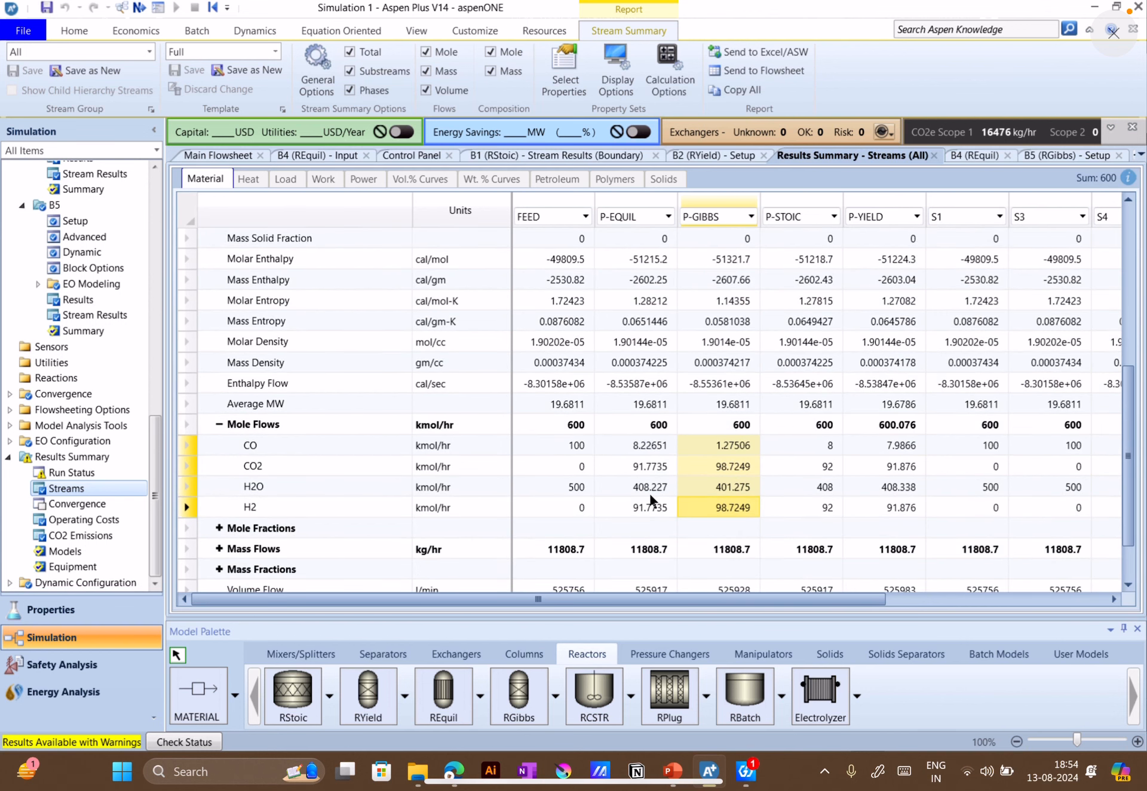
# Look at the sensitivity analysis list and check the RGibbs block's specifications from the flowsheet
pyautogui.click(207, 157)
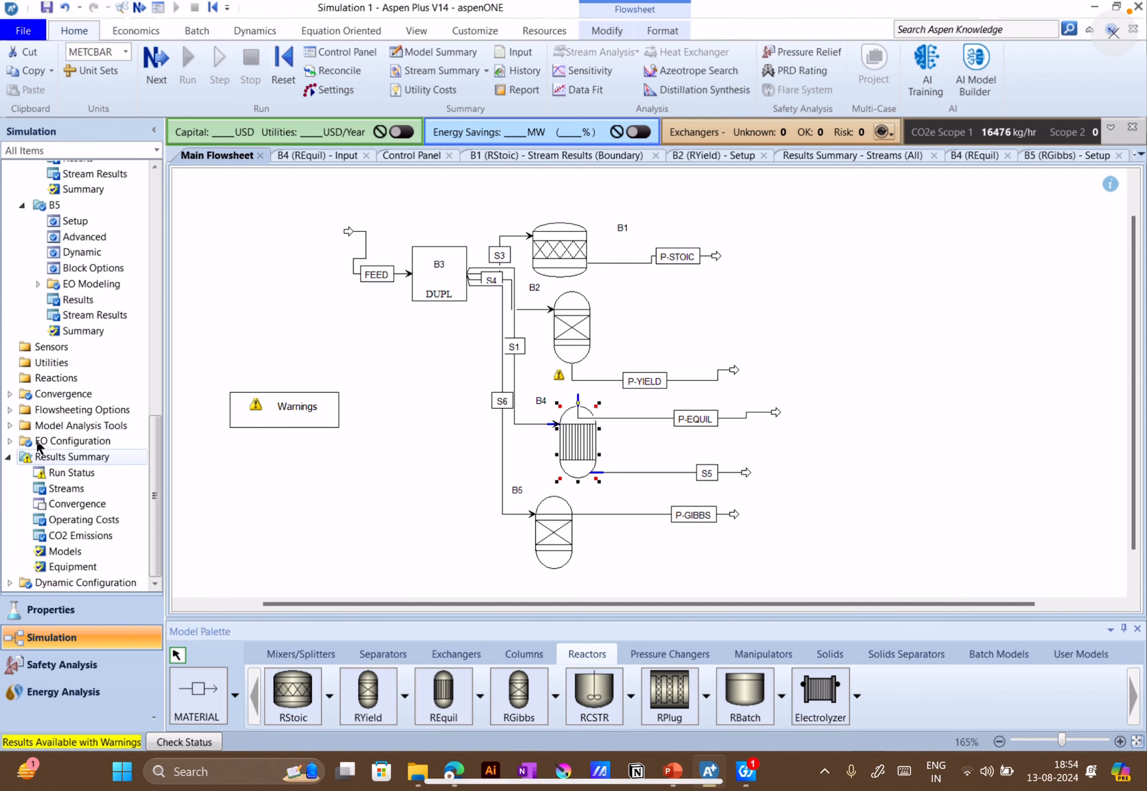
pyautogui.click(10, 425)
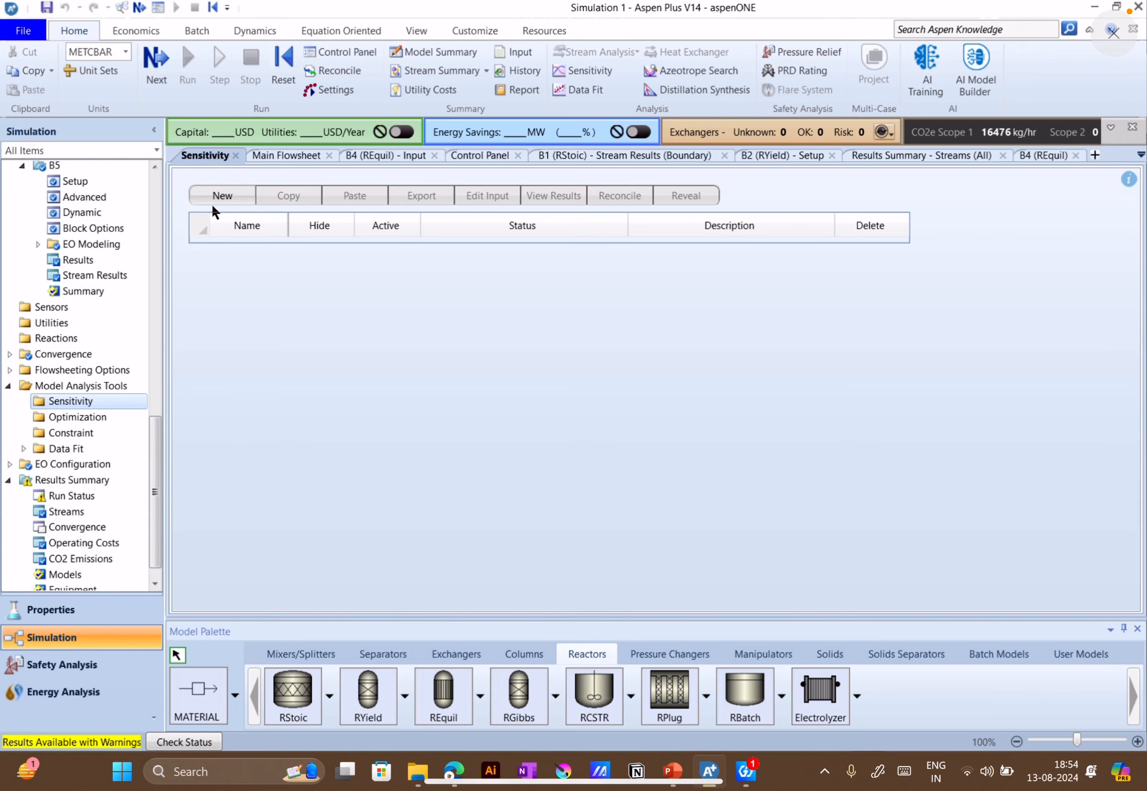
pyautogui.click(305, 157)
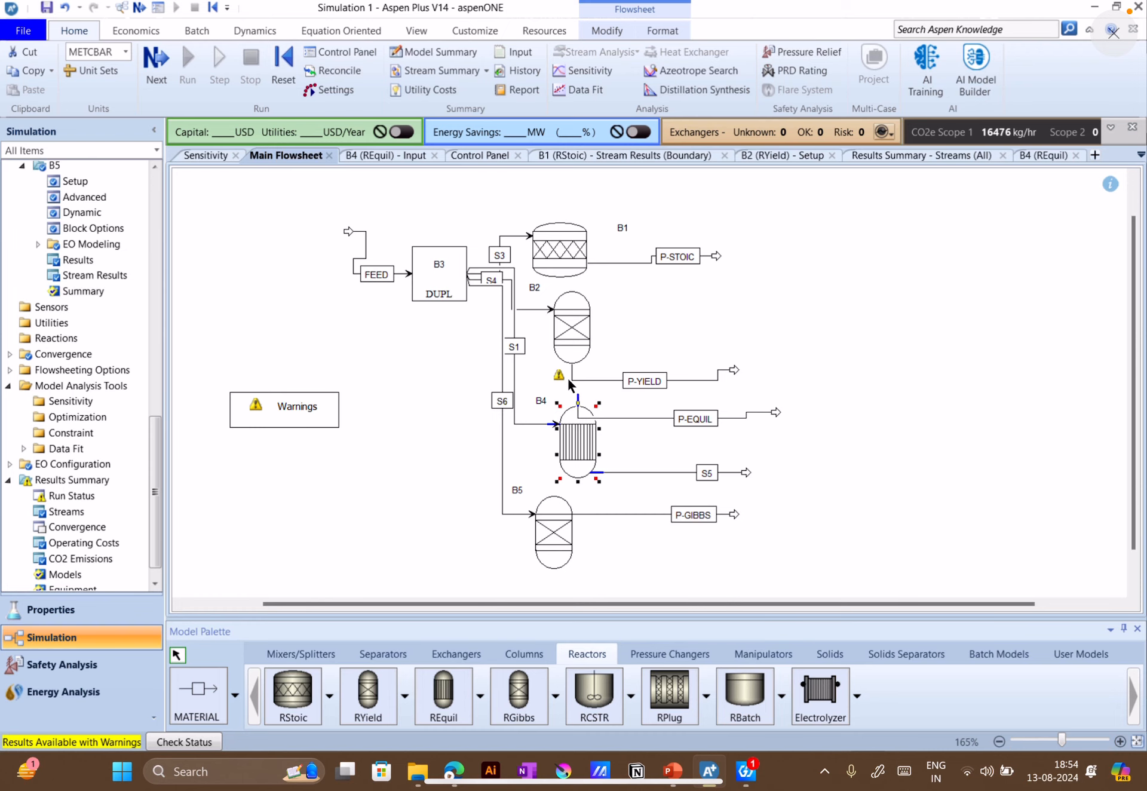
pyautogui.click(554, 535)
pyautogui.doubleClick(554, 535)
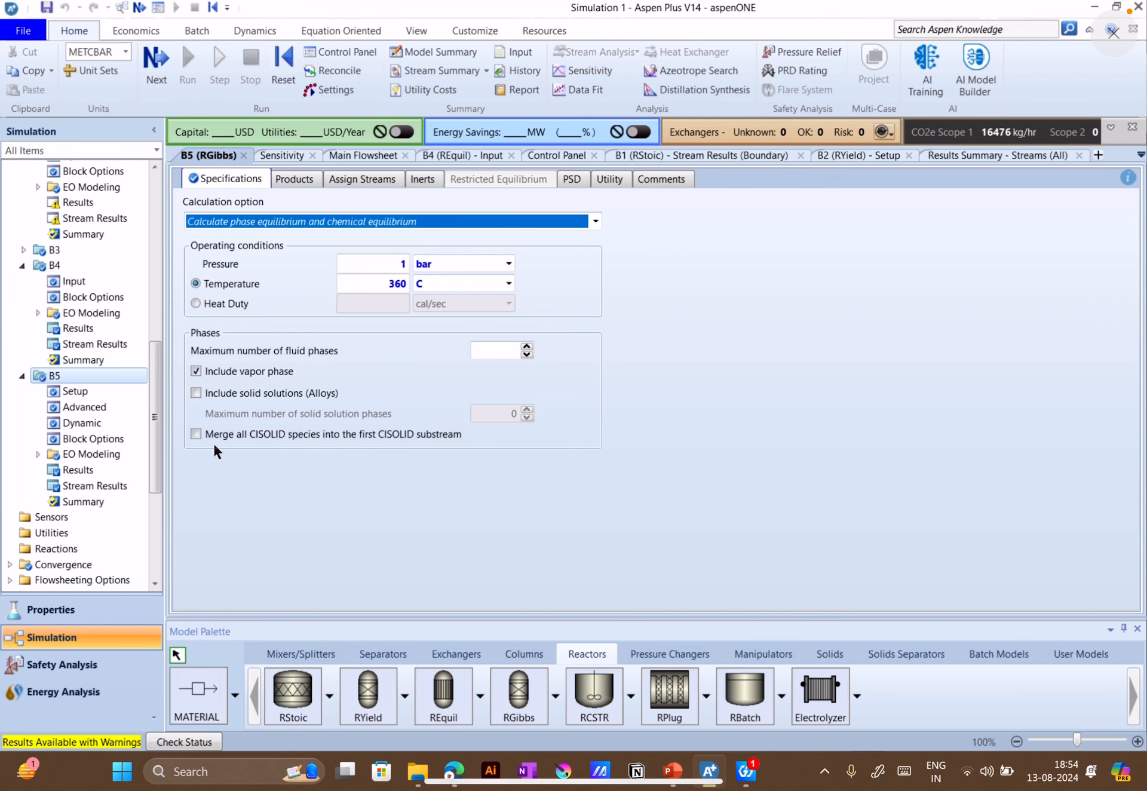
pyautogui.scroll(-3, 90, 511)
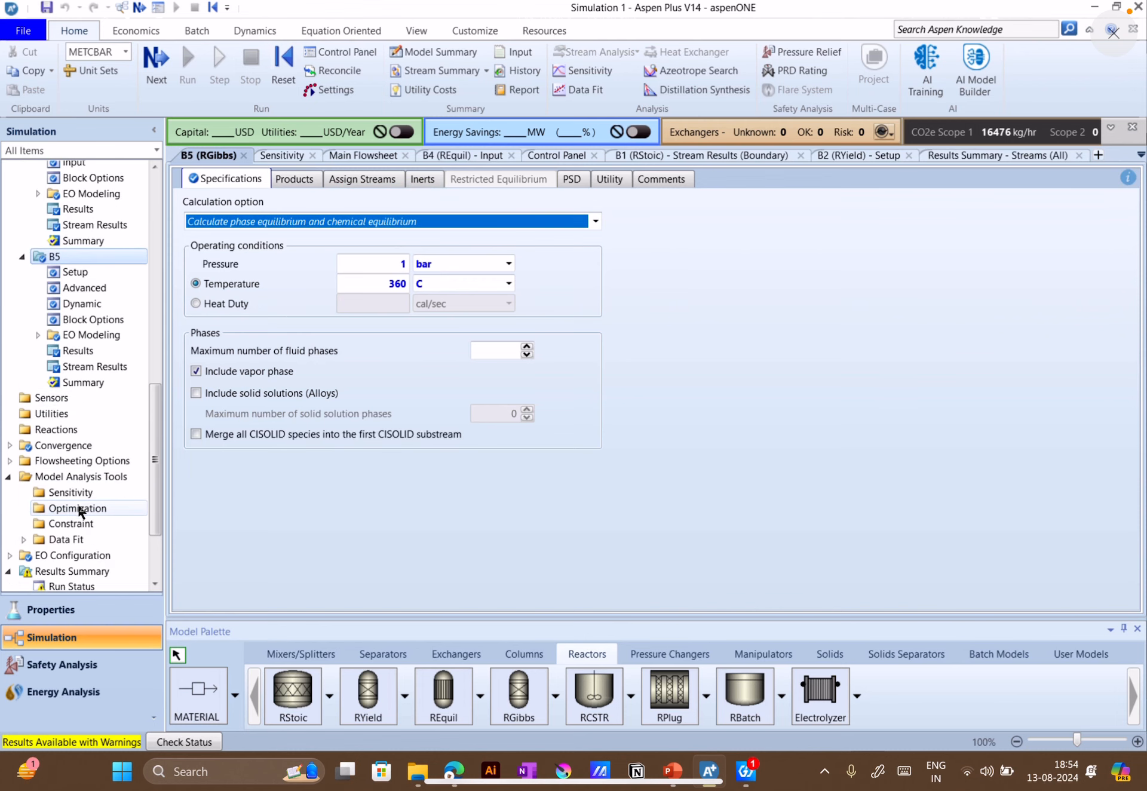
# Create a new sensitivity analysis with the suggested ID and add its first manipulated variable
pyautogui.doubleClick(71, 492)
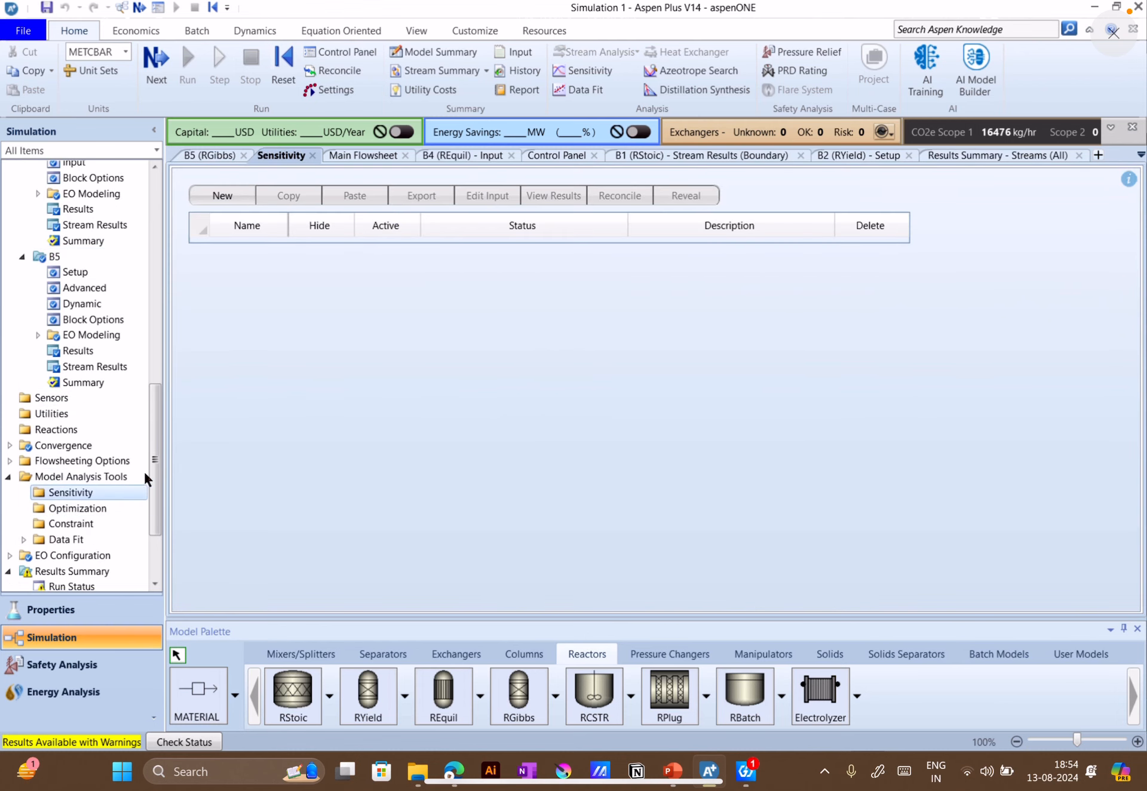
pyautogui.click(234, 198)
pyautogui.click(551, 411)
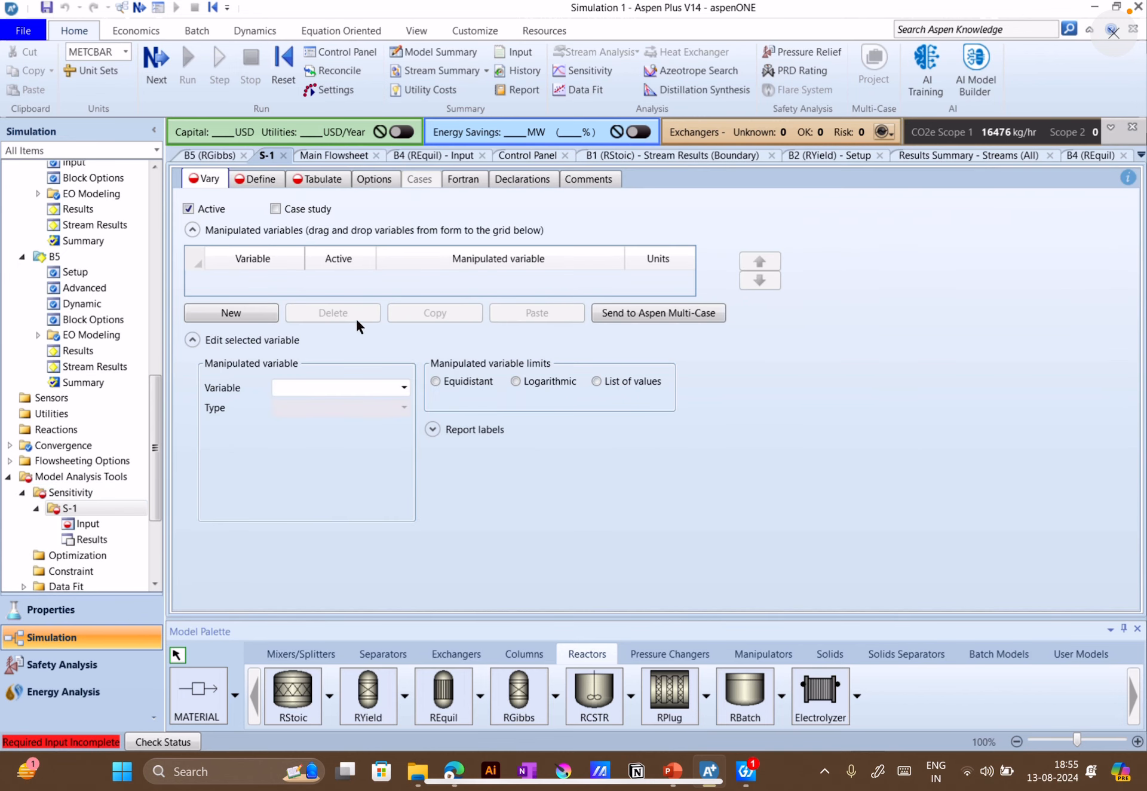
pyautogui.click(261, 323)
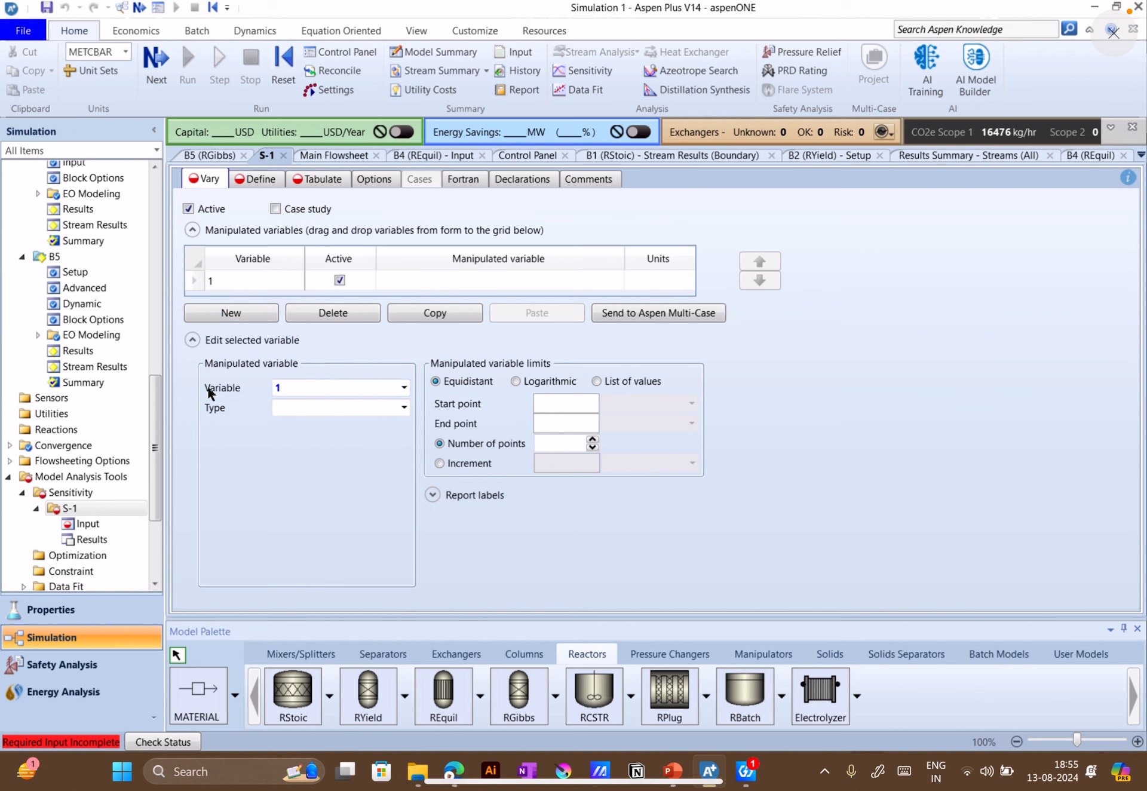
# Set the type of manipulated variable 1 to Block-Var
pyautogui.click(356, 390)
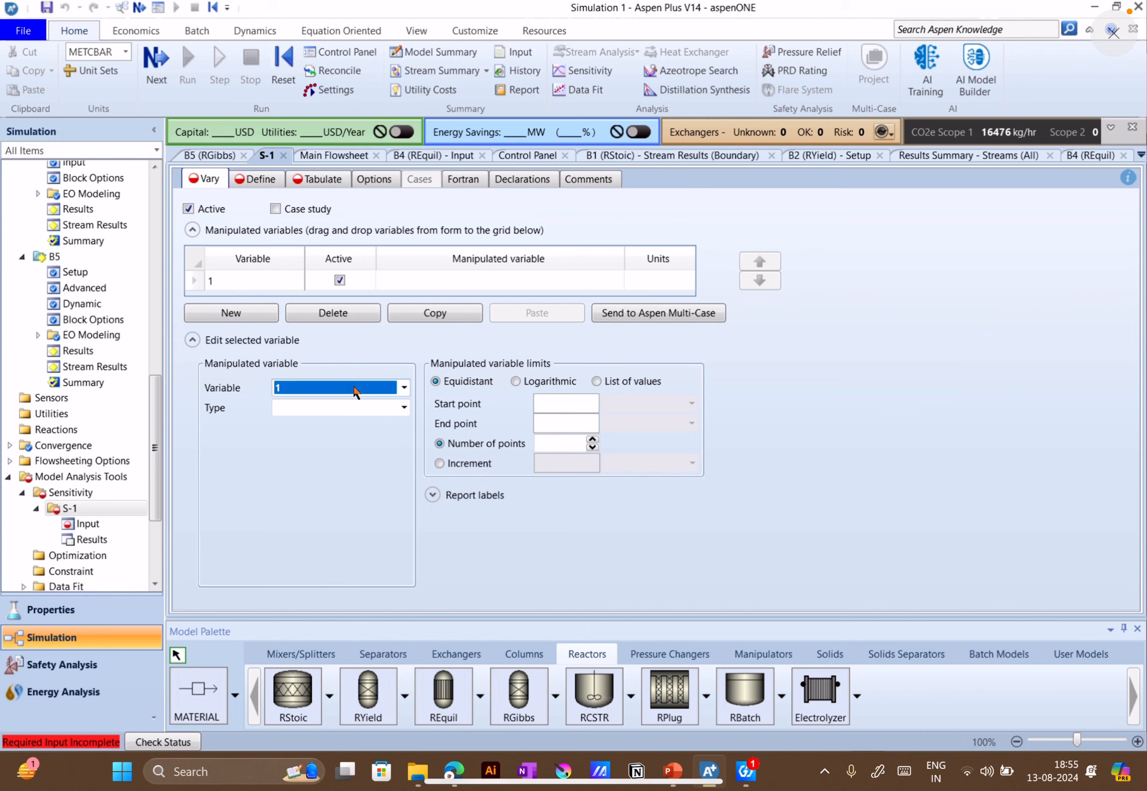
pyautogui.click(404, 408)
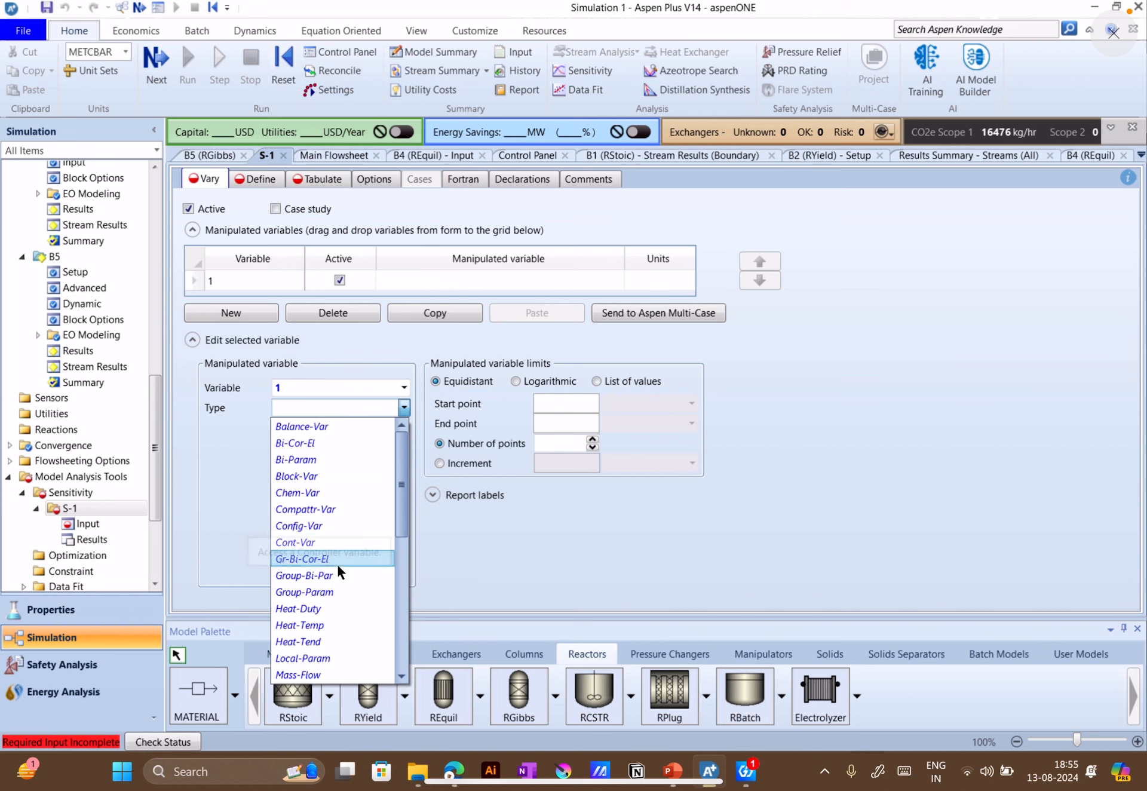
pyautogui.scroll(-2, 330, 594)
pyautogui.scroll(2, 330, 594)
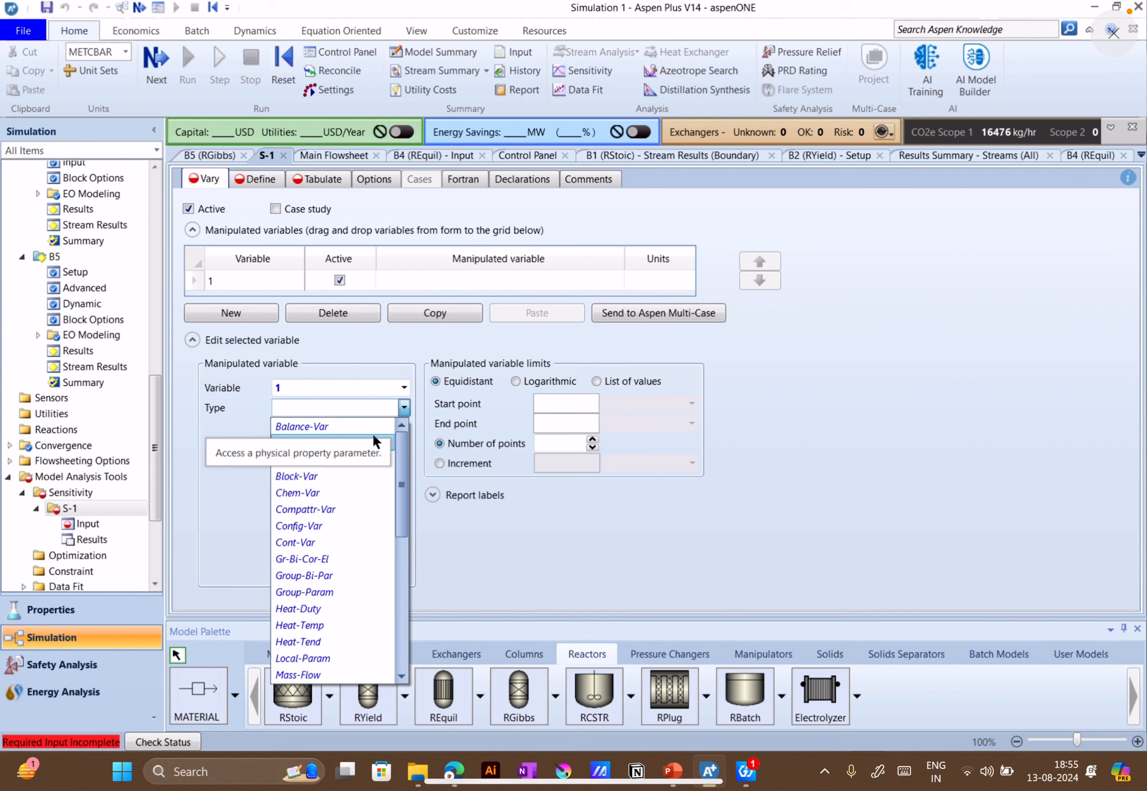
pyautogui.click(307, 478)
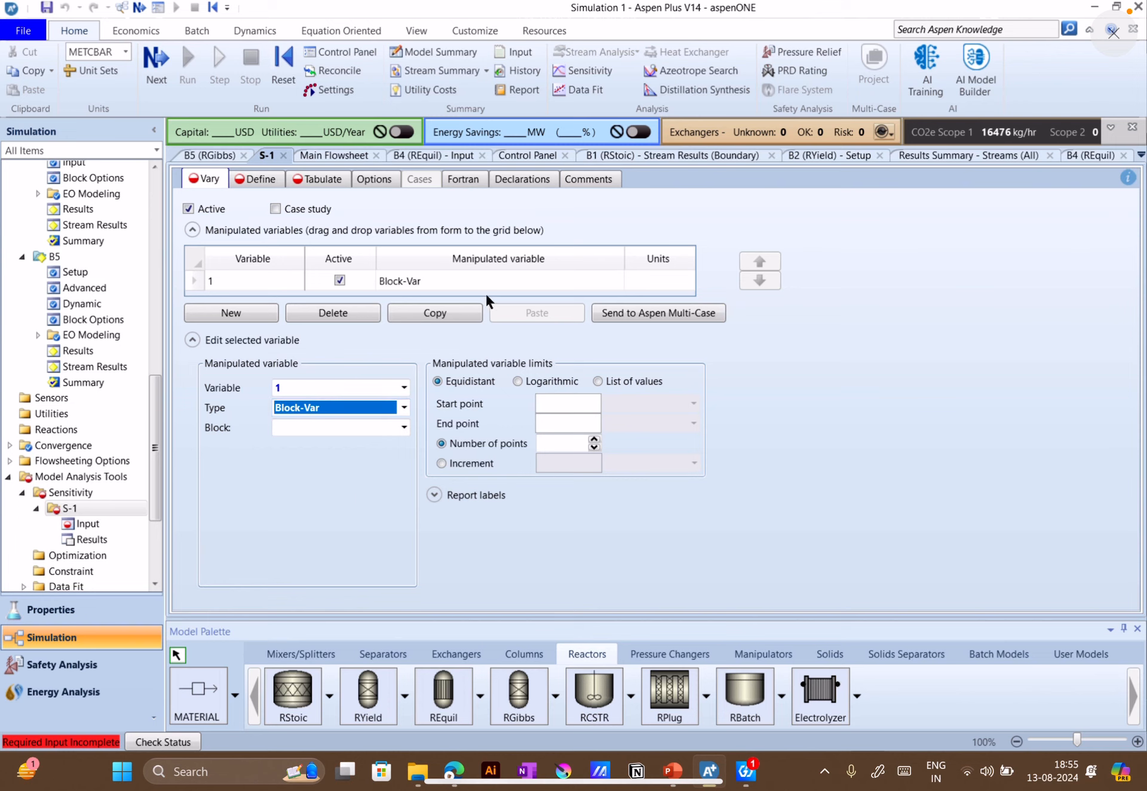
pyautogui.click(775, 400)
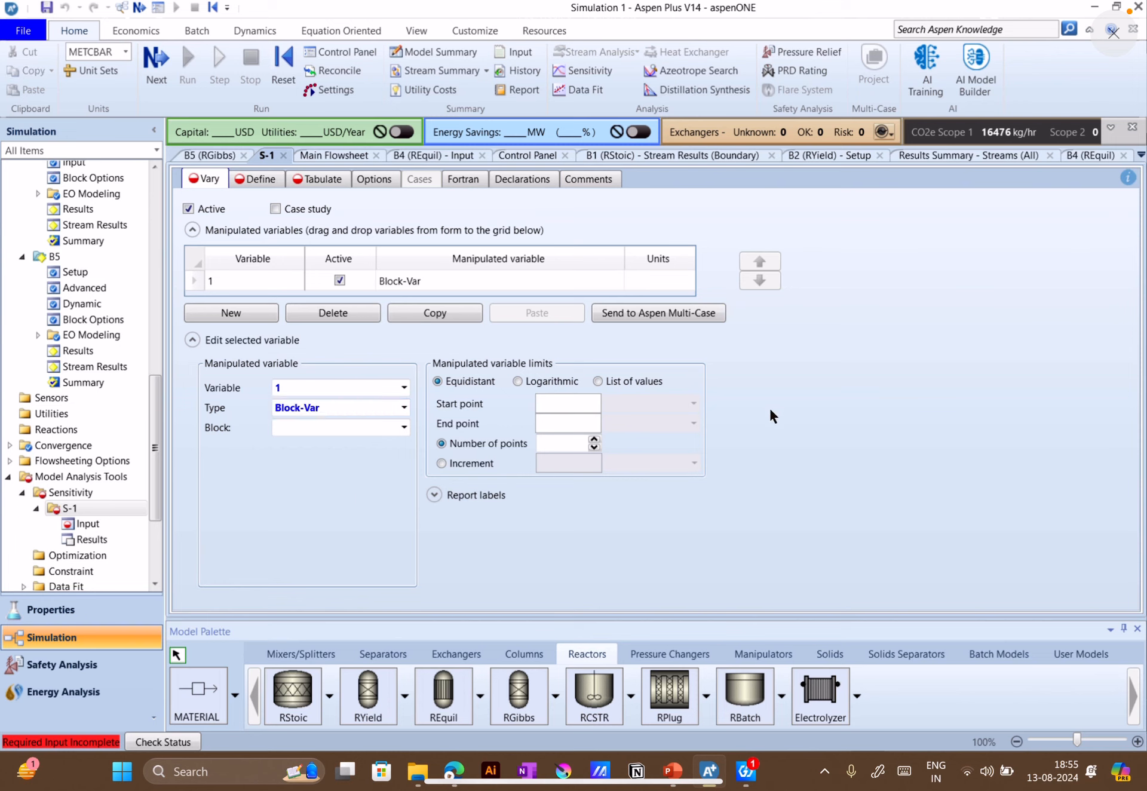
# Check the RGibbs block's name on the flowsheet and choose B5 as the manipulated variable's block
pyautogui.click(404, 426)
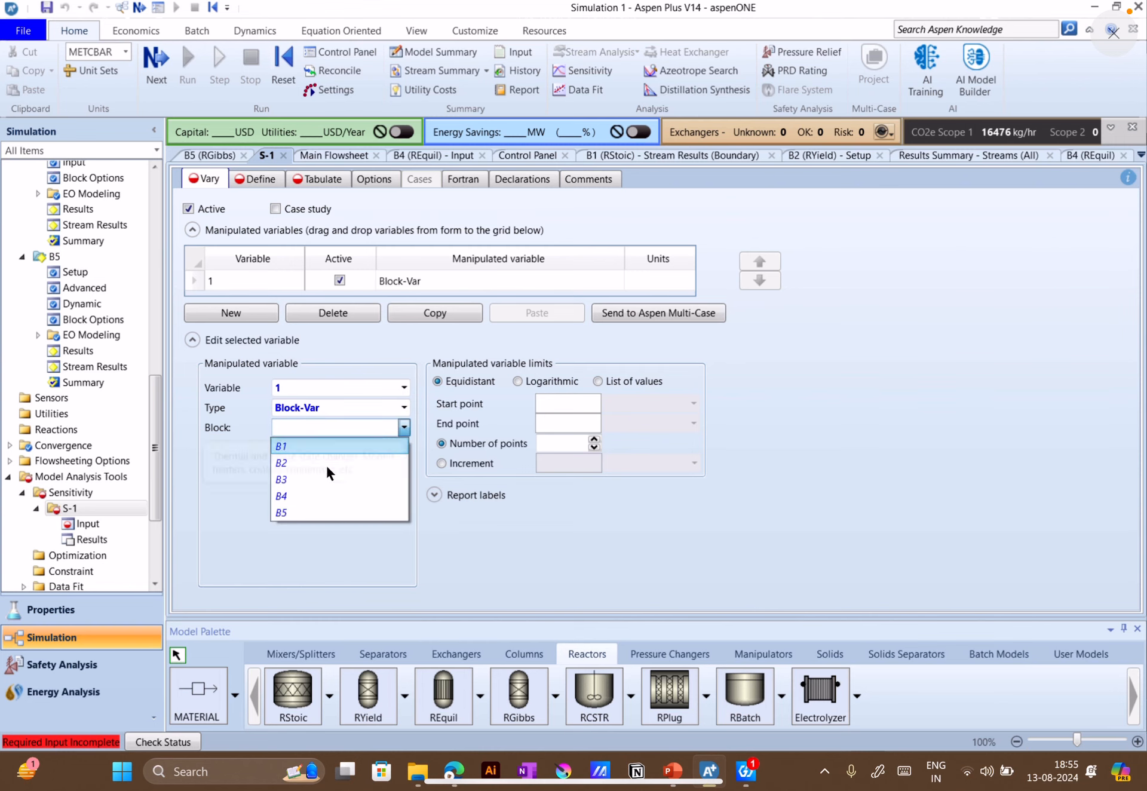
pyautogui.click(304, 545)
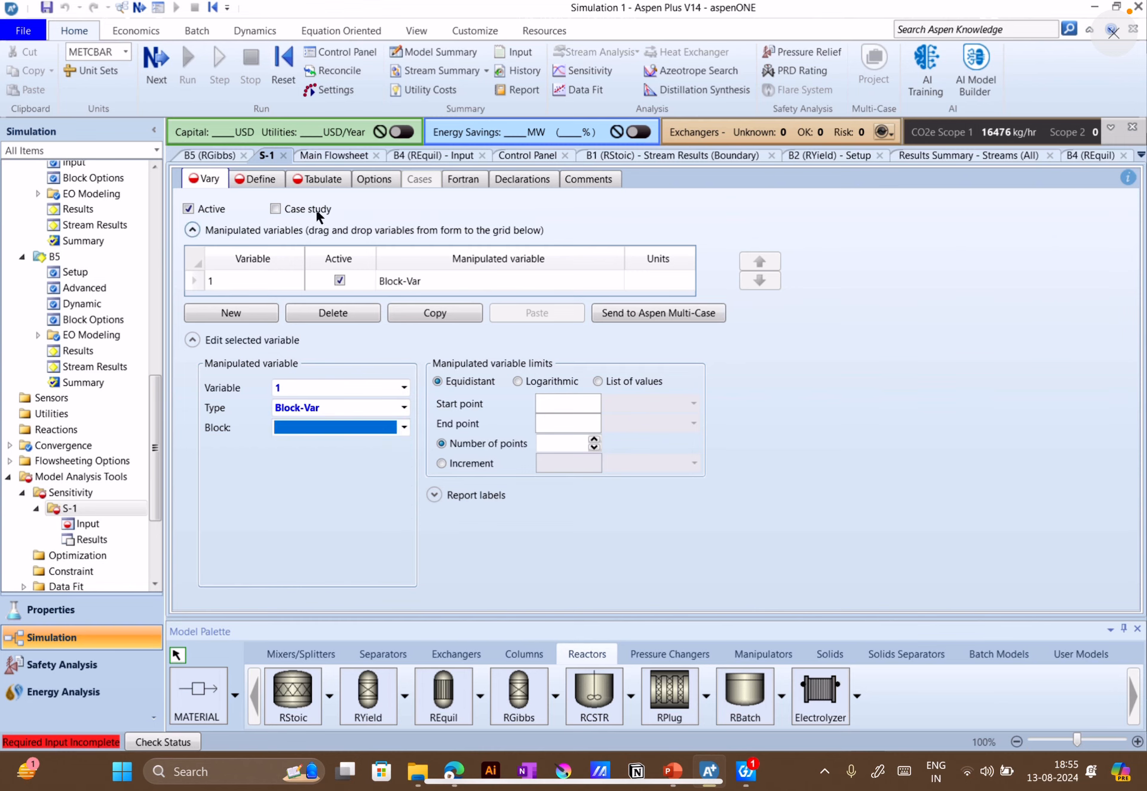
pyautogui.click(344, 156)
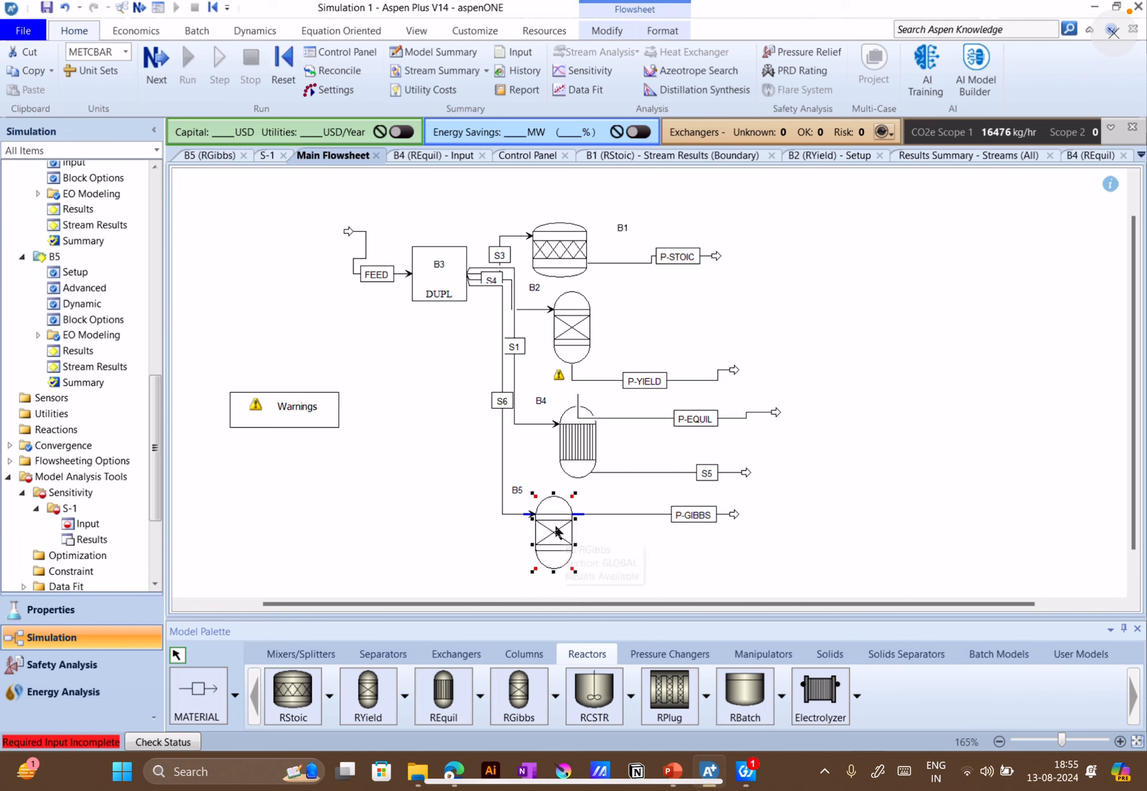
pyautogui.click(267, 156)
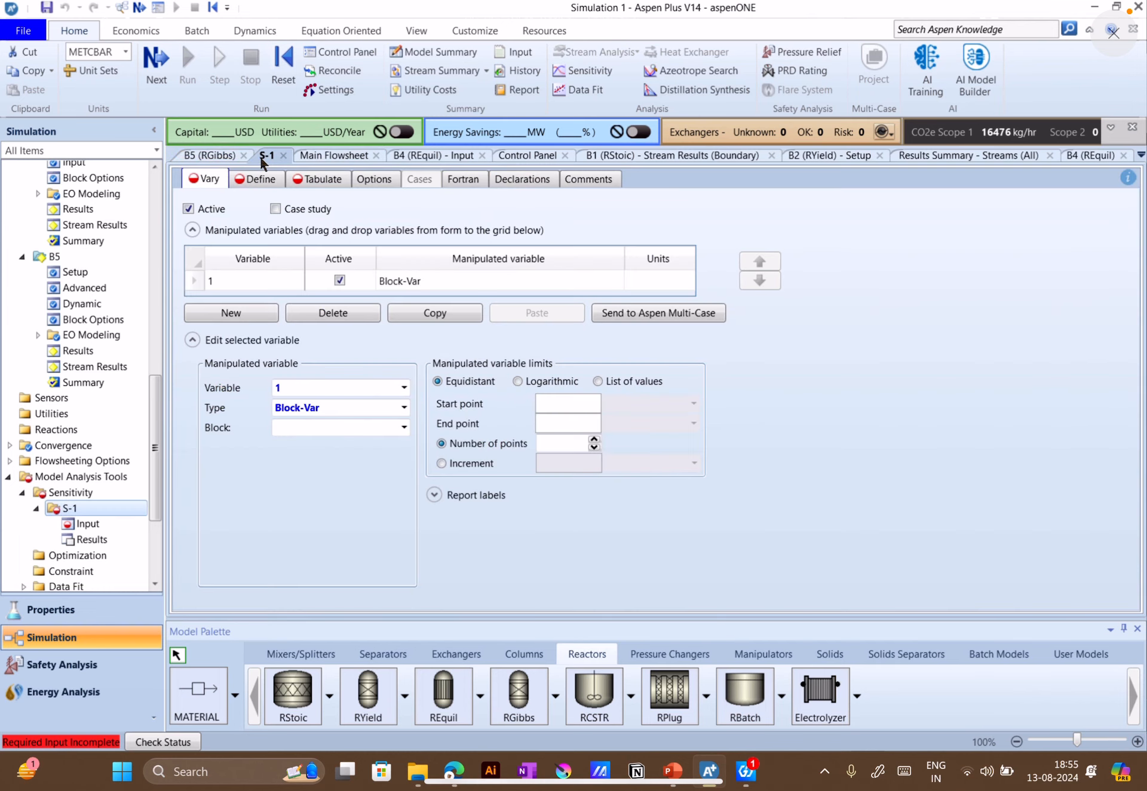
pyautogui.click(404, 428)
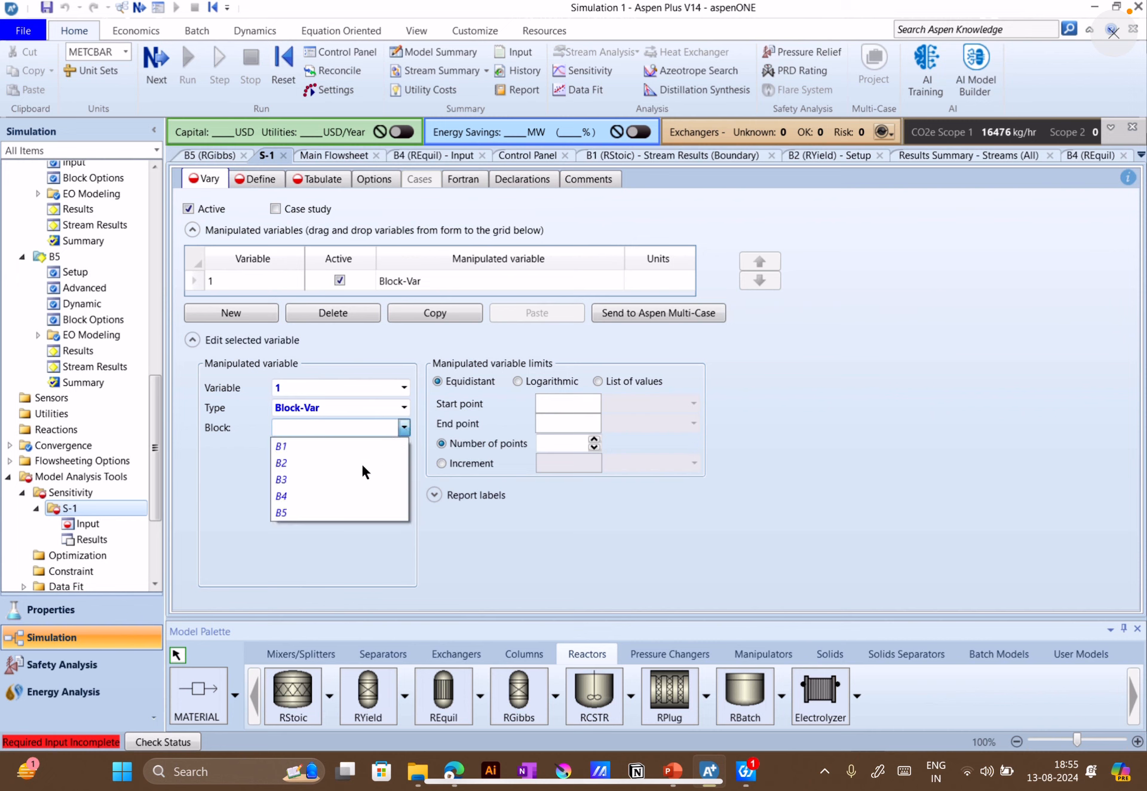
pyautogui.click(281, 517)
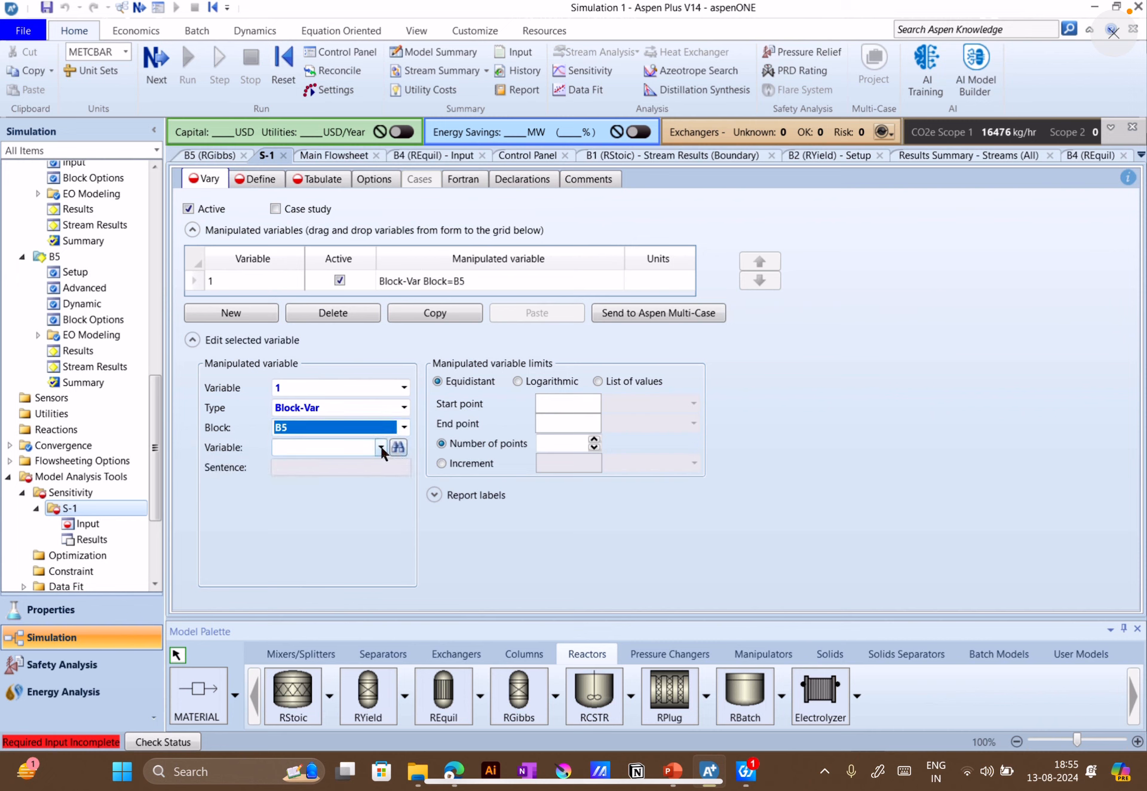
# Choose the block's temperature (TEMP) as the quantity varied in the sensitivity analysis
pyautogui.click(380, 448)
pyautogui.scroll(-5, 303, 538)
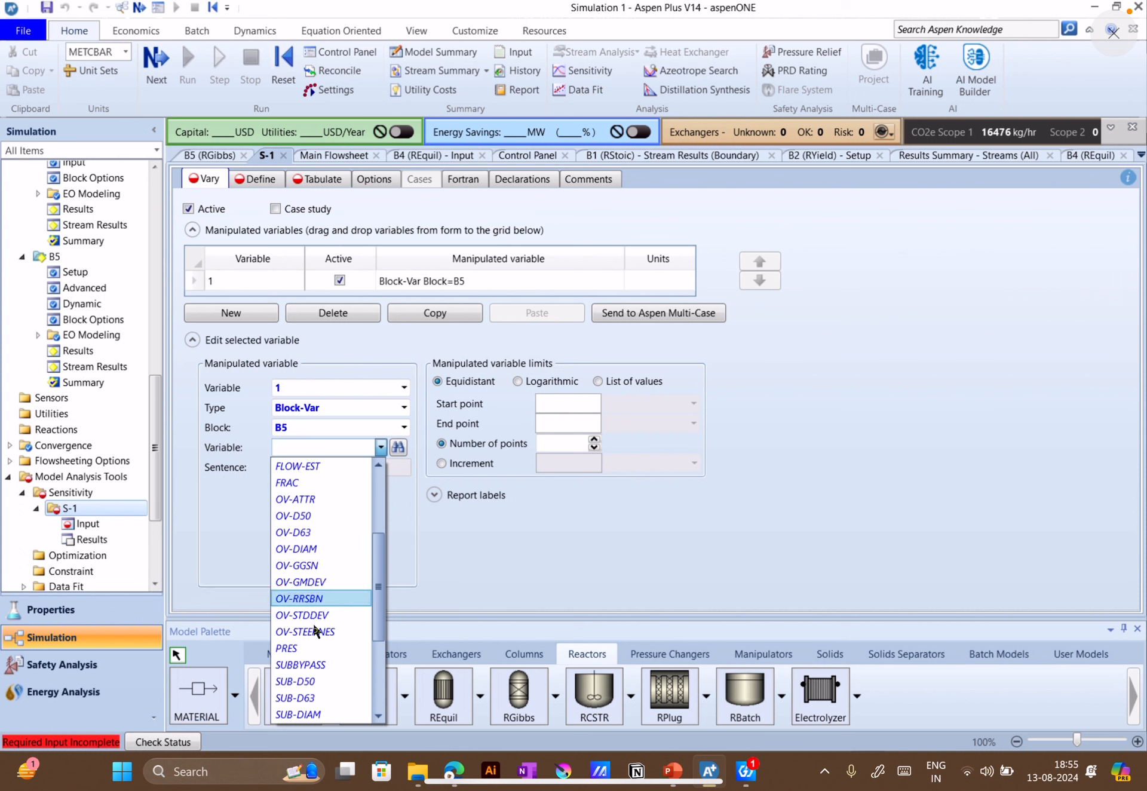
pyautogui.scroll(-2, 307, 679)
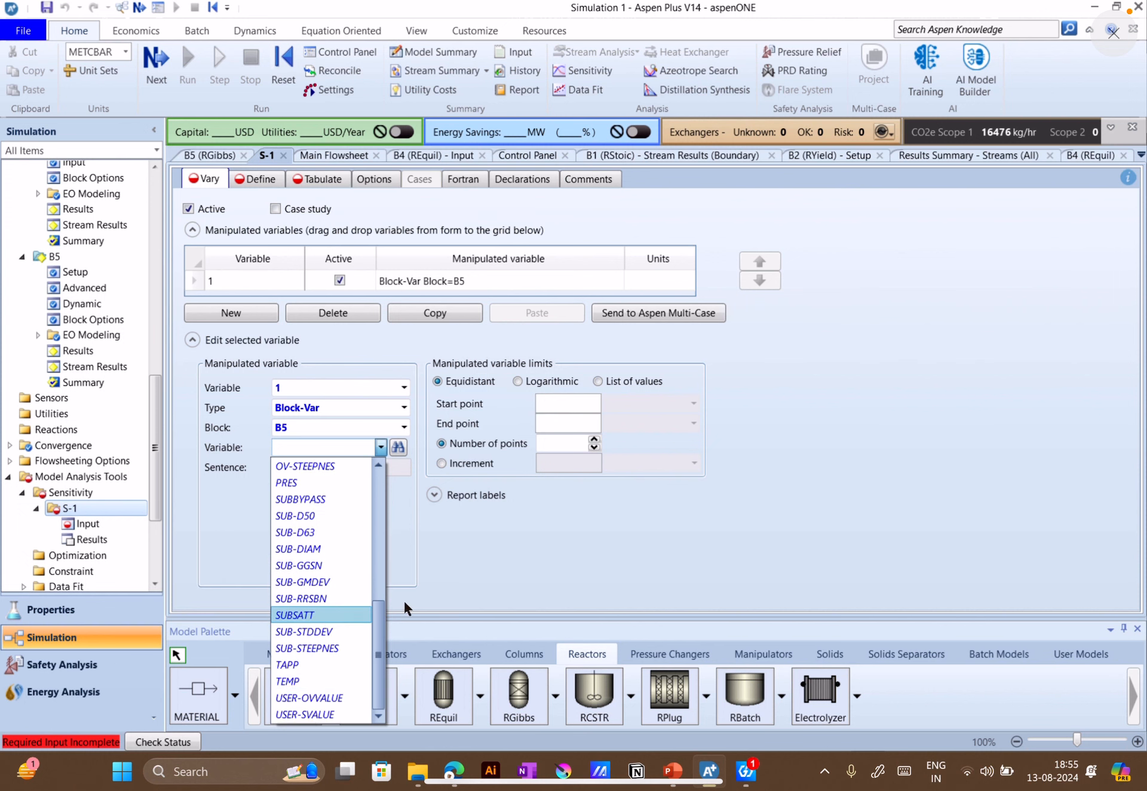
pyautogui.click(283, 681)
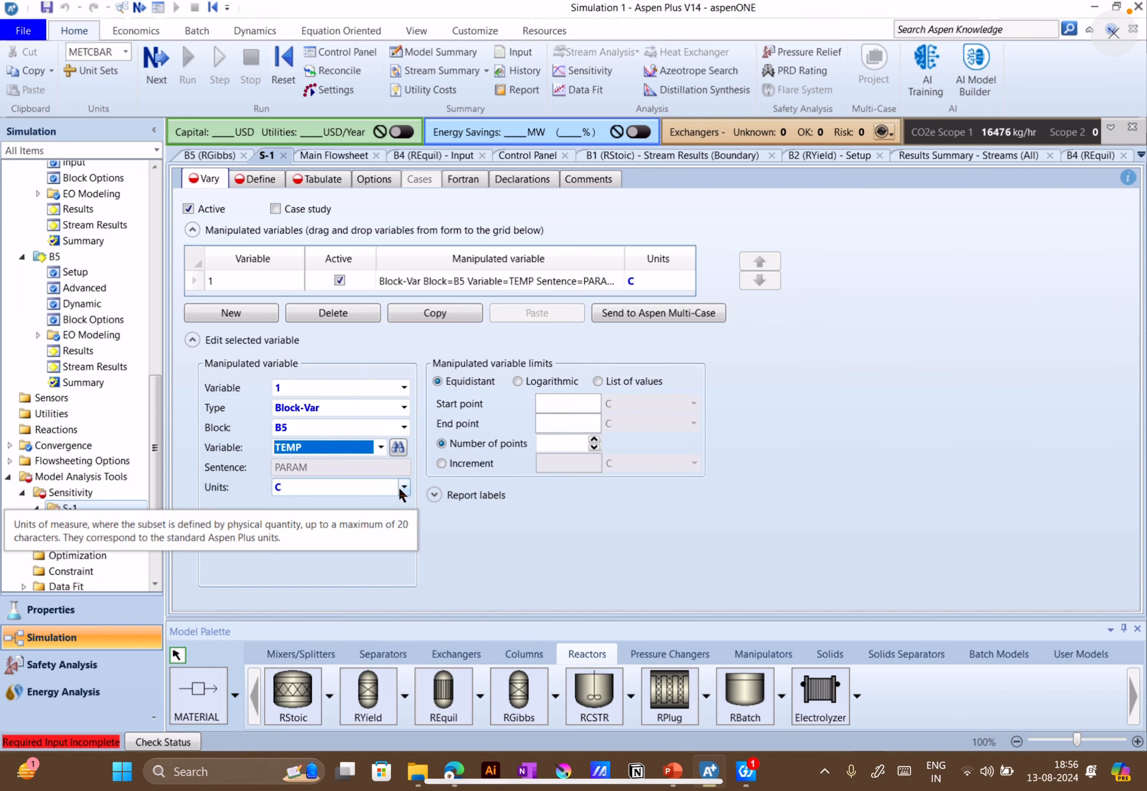
# Set the manipulated temperature's limits from 300 to 400 C with 50 equidistant points
pyautogui.click(560, 402)
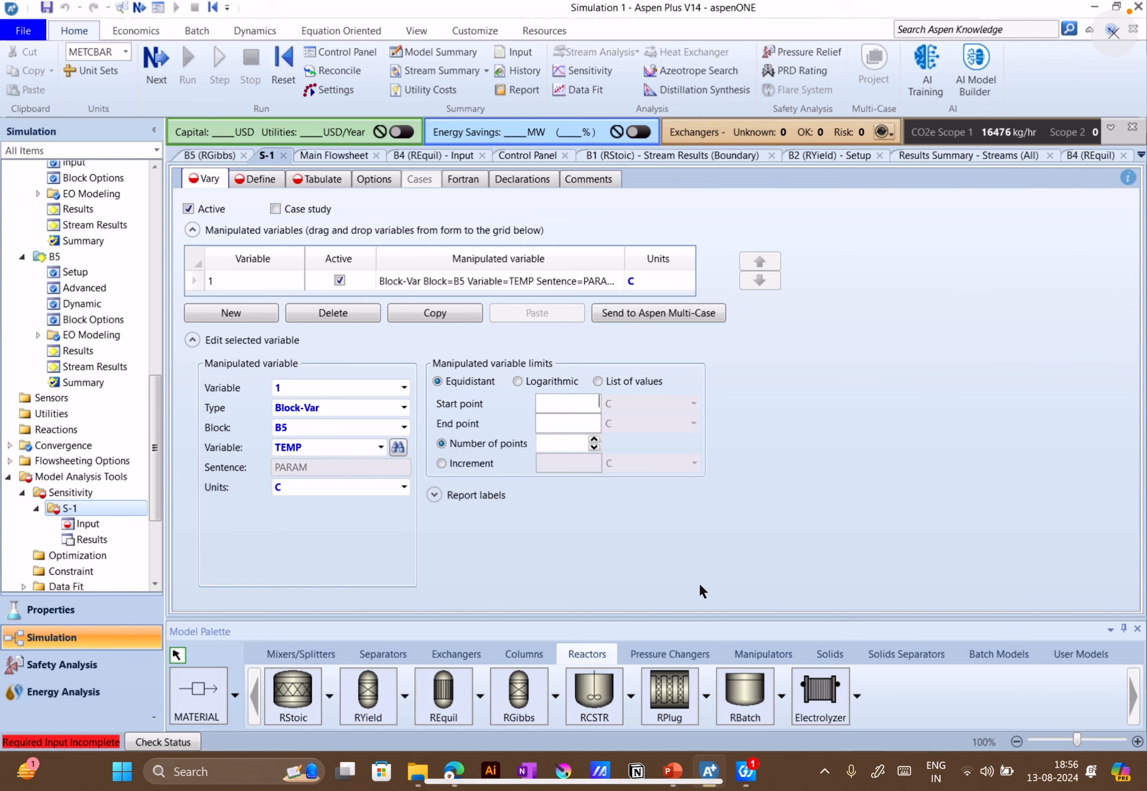
pyautogui.write('300')
pyautogui.click(568, 426)
pyautogui.write('400')
pyautogui.click(575, 443)
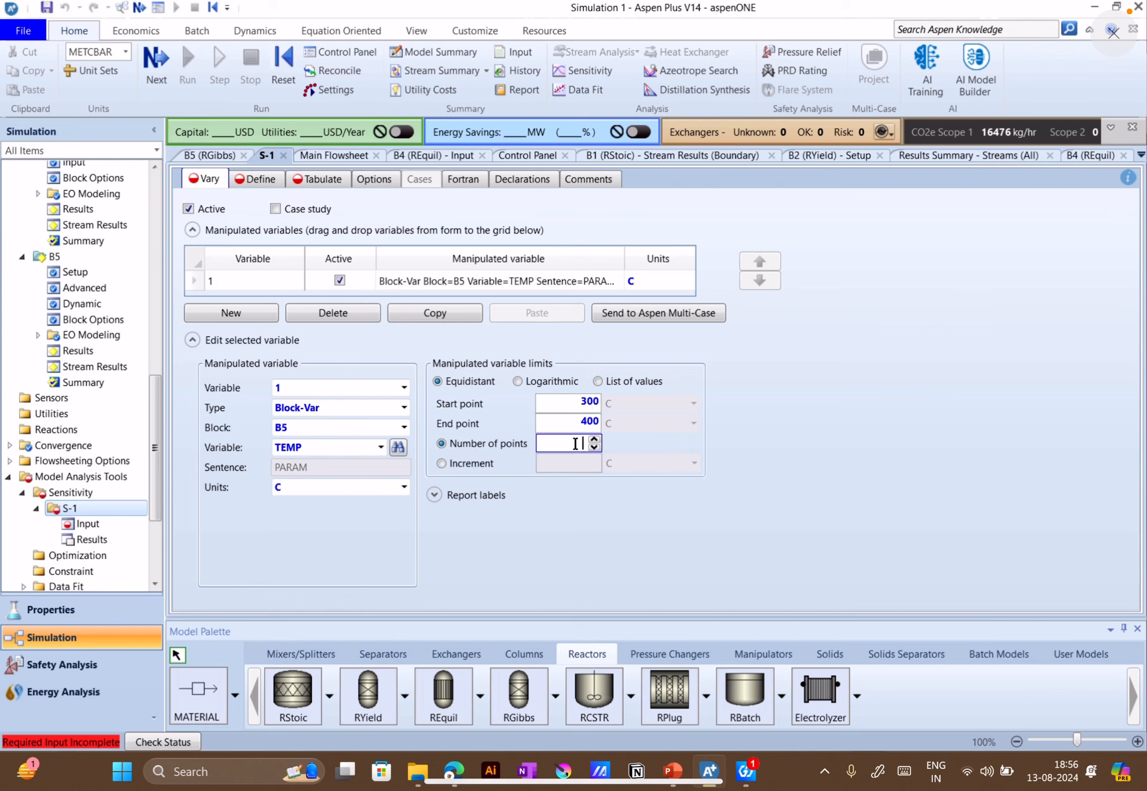
pyautogui.write('50')
pyautogui.click(800, 441)
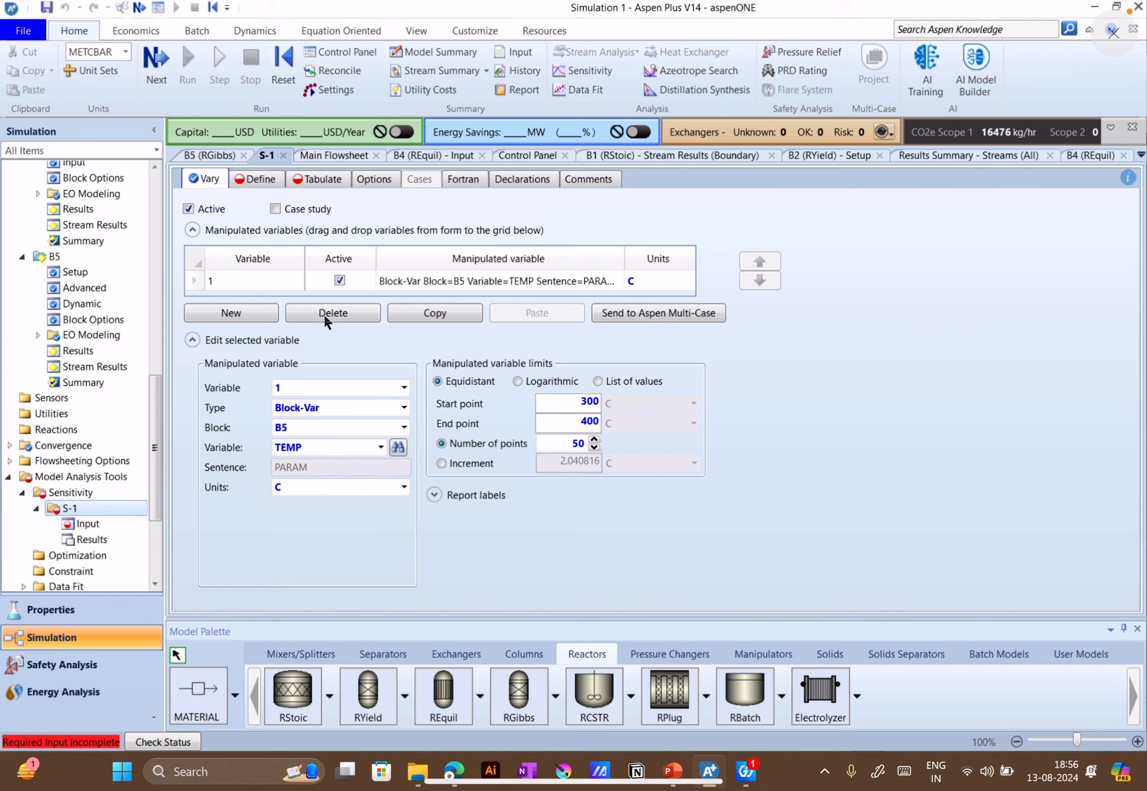
# Create a new sampled variable named COM in the definitions of sensitivity analysis S-1
pyautogui.click(257, 179)
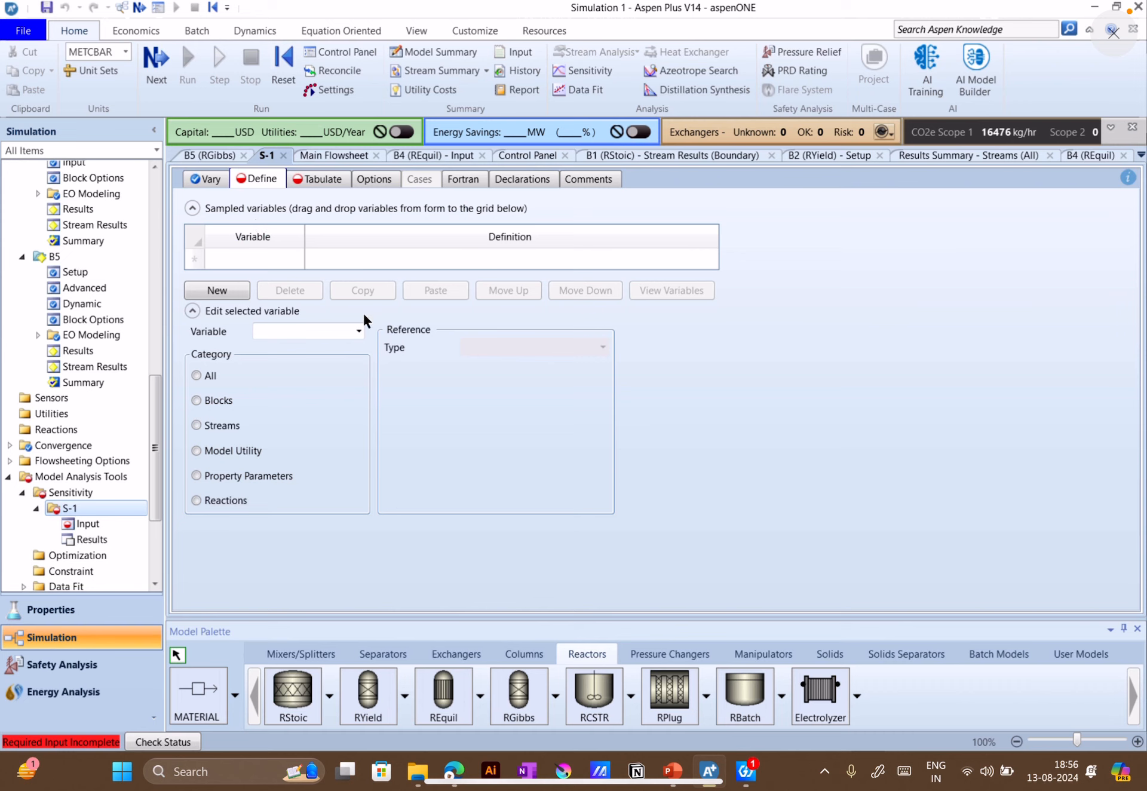
pyautogui.click(222, 291)
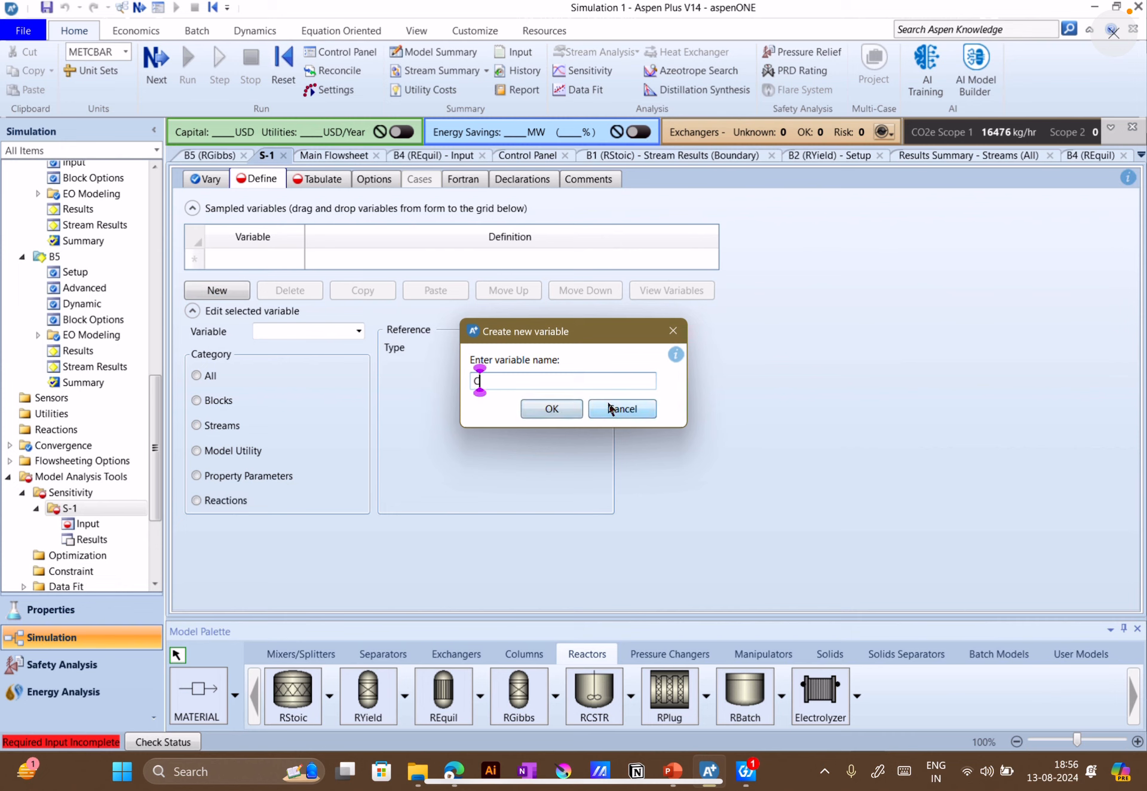
pyautogui.write('COM')
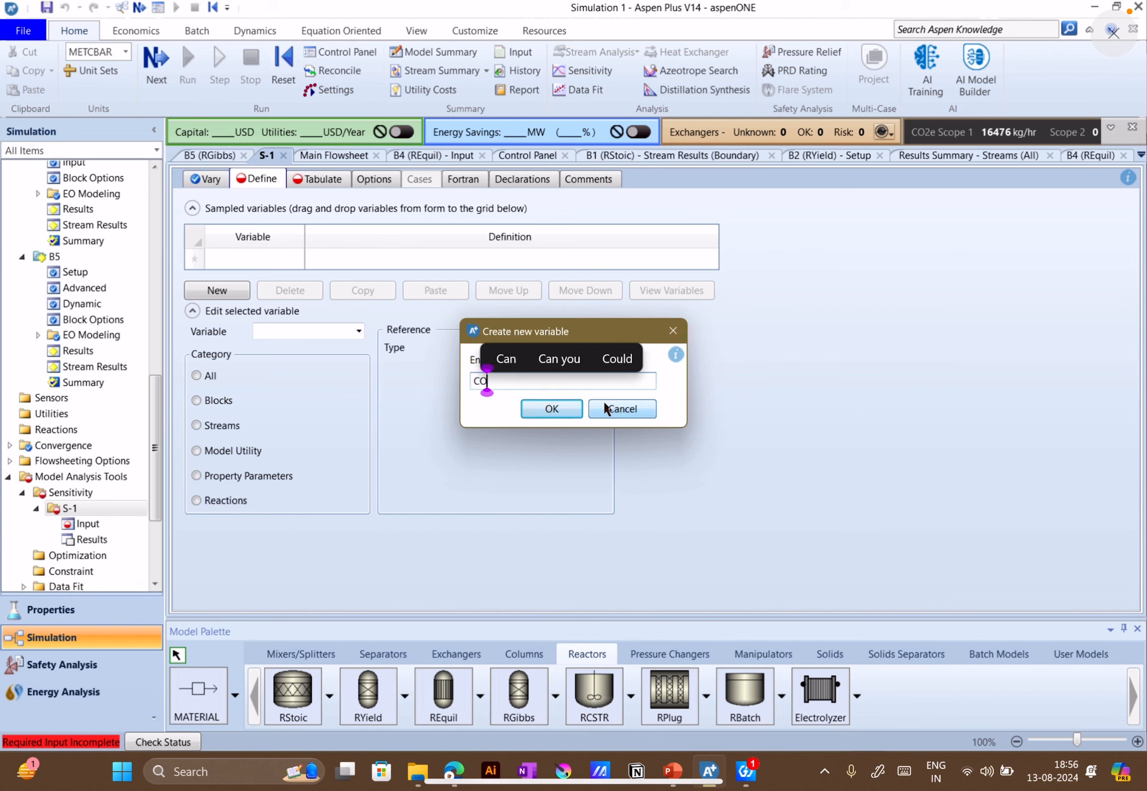
pyautogui.click(561, 410)
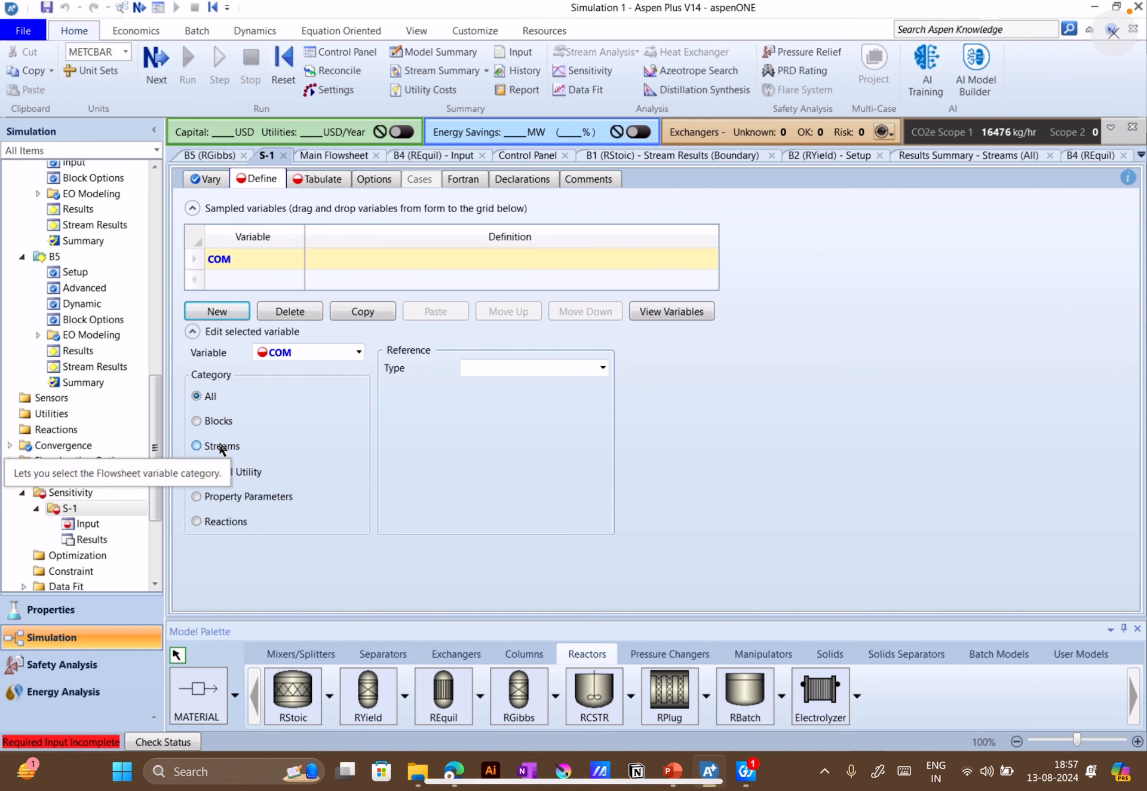
# Check the RGibbs product stream's name on the flowsheet and define COM as a stream variable of type Mole-Flow
pyautogui.click(328, 157)
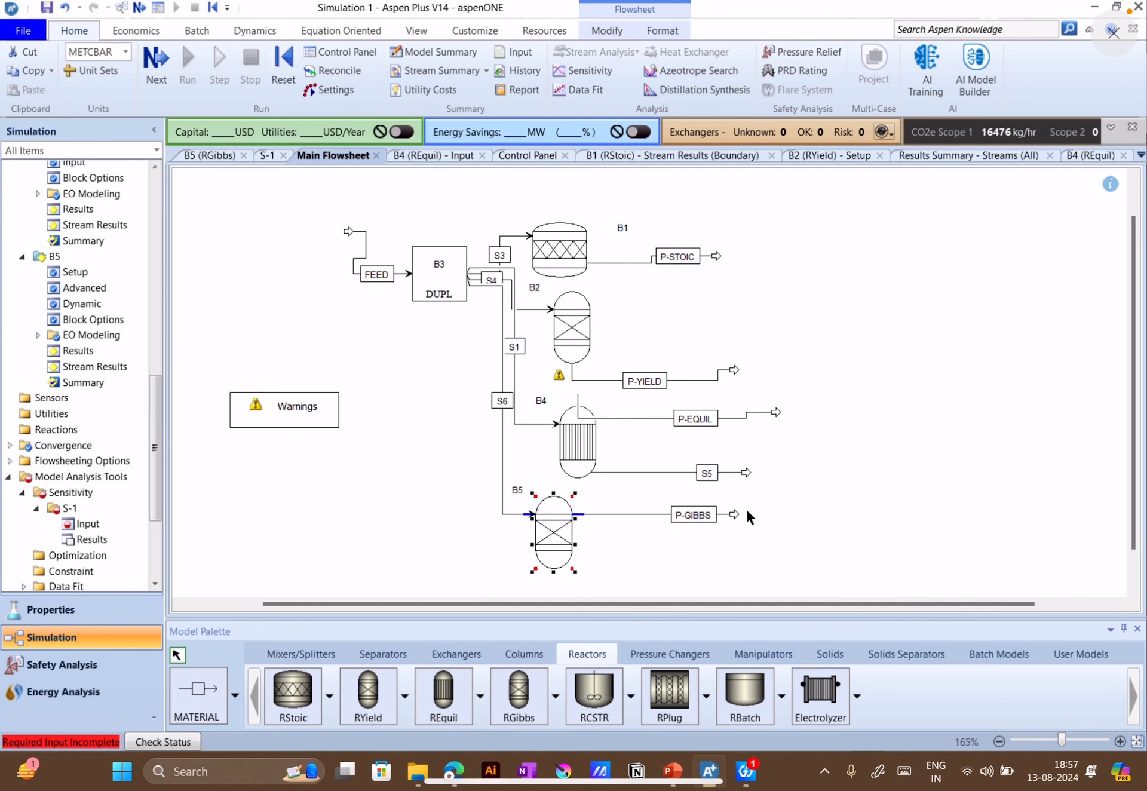
pyautogui.click(192, 156)
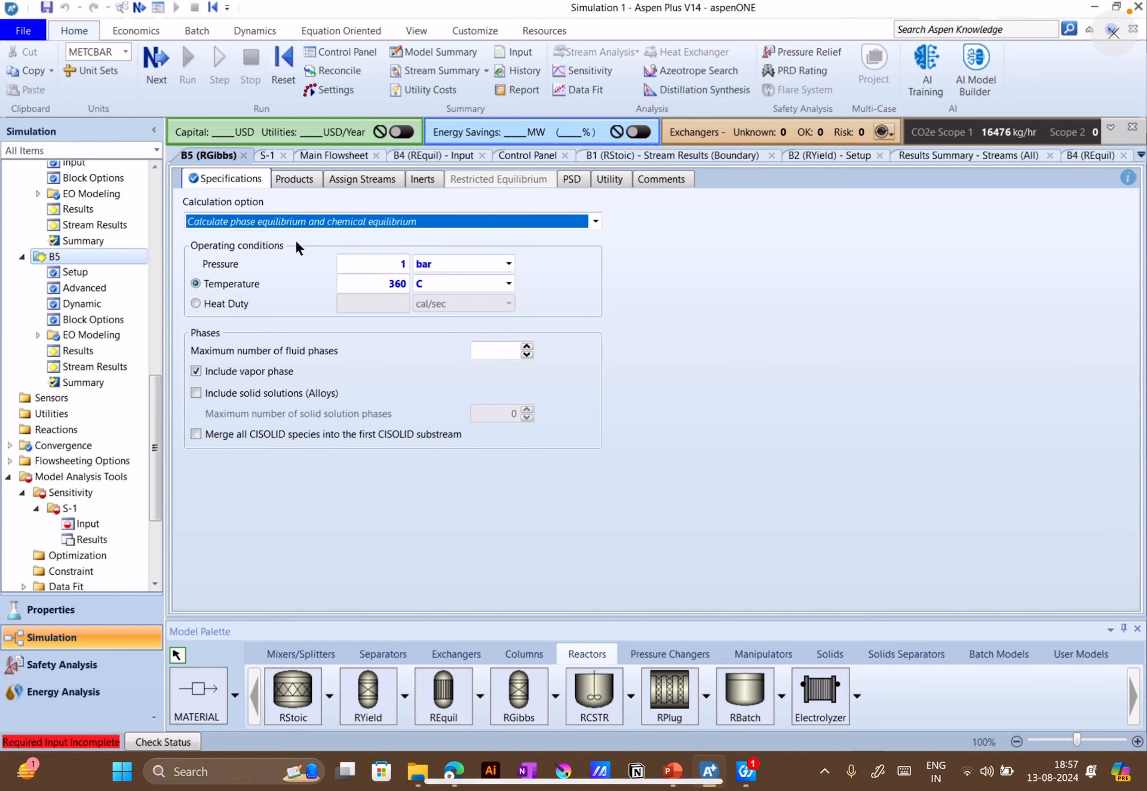
pyautogui.click(258, 157)
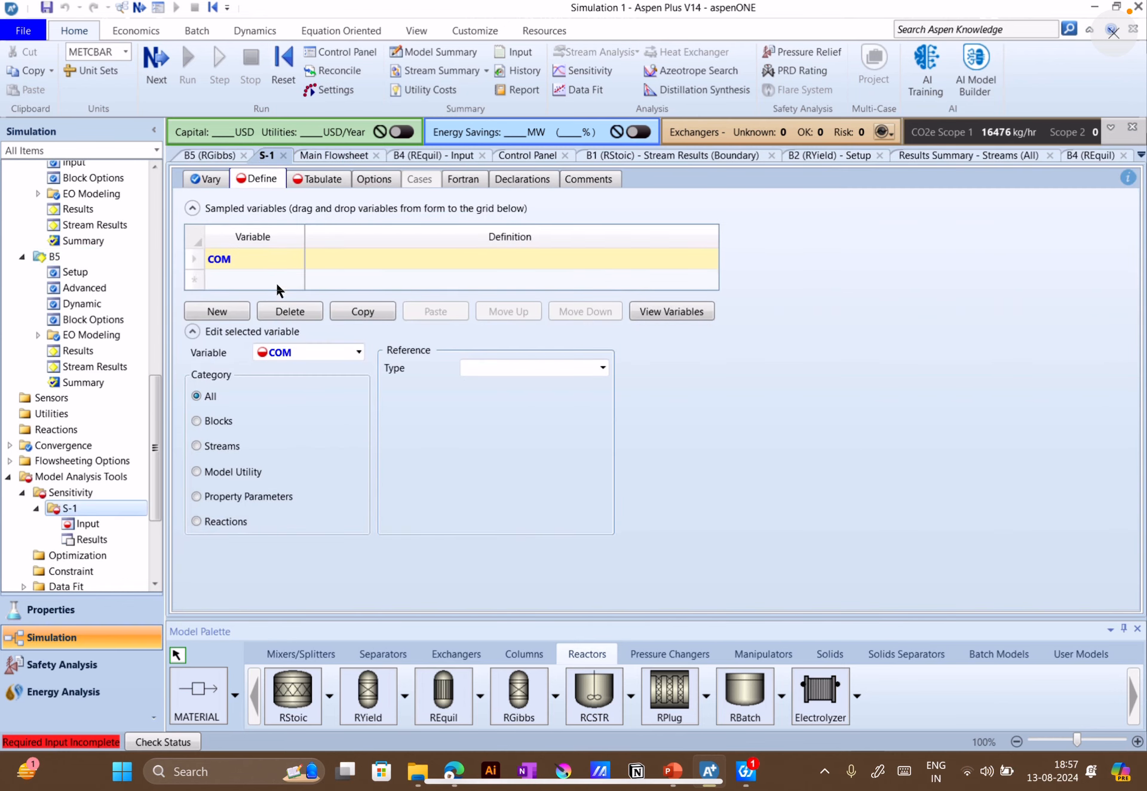
pyautogui.click(211, 449)
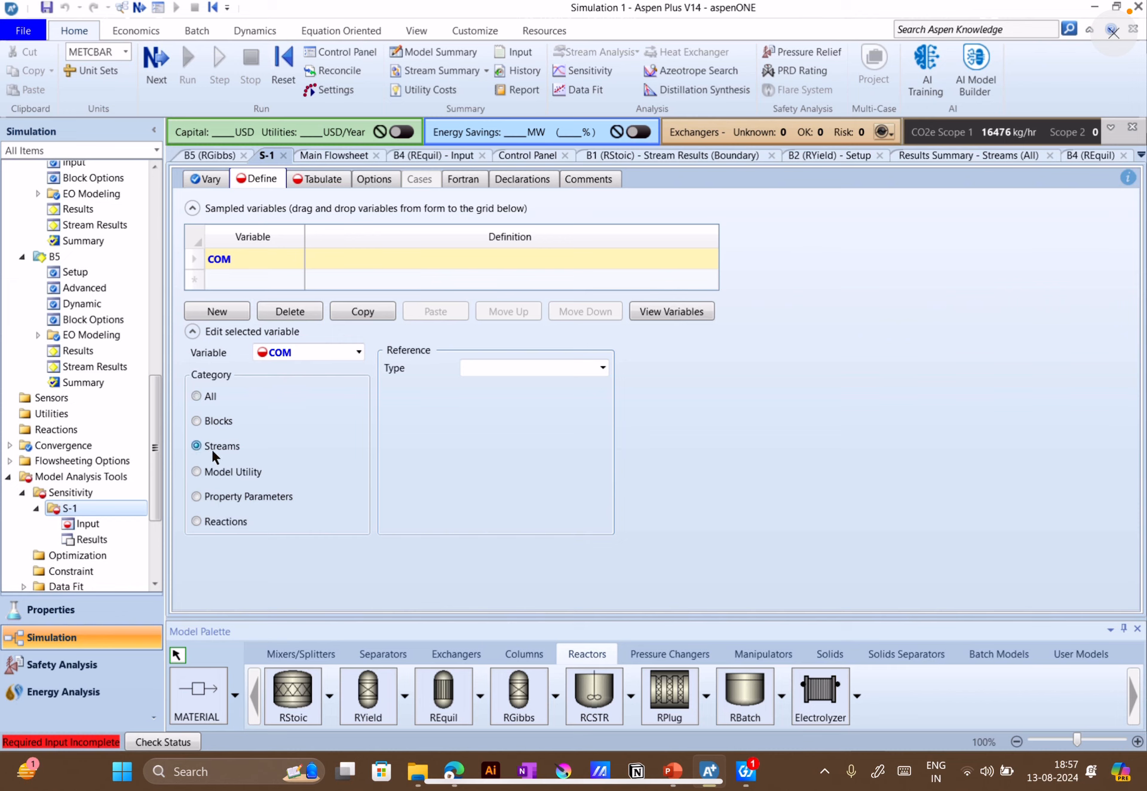
pyautogui.click(602, 367)
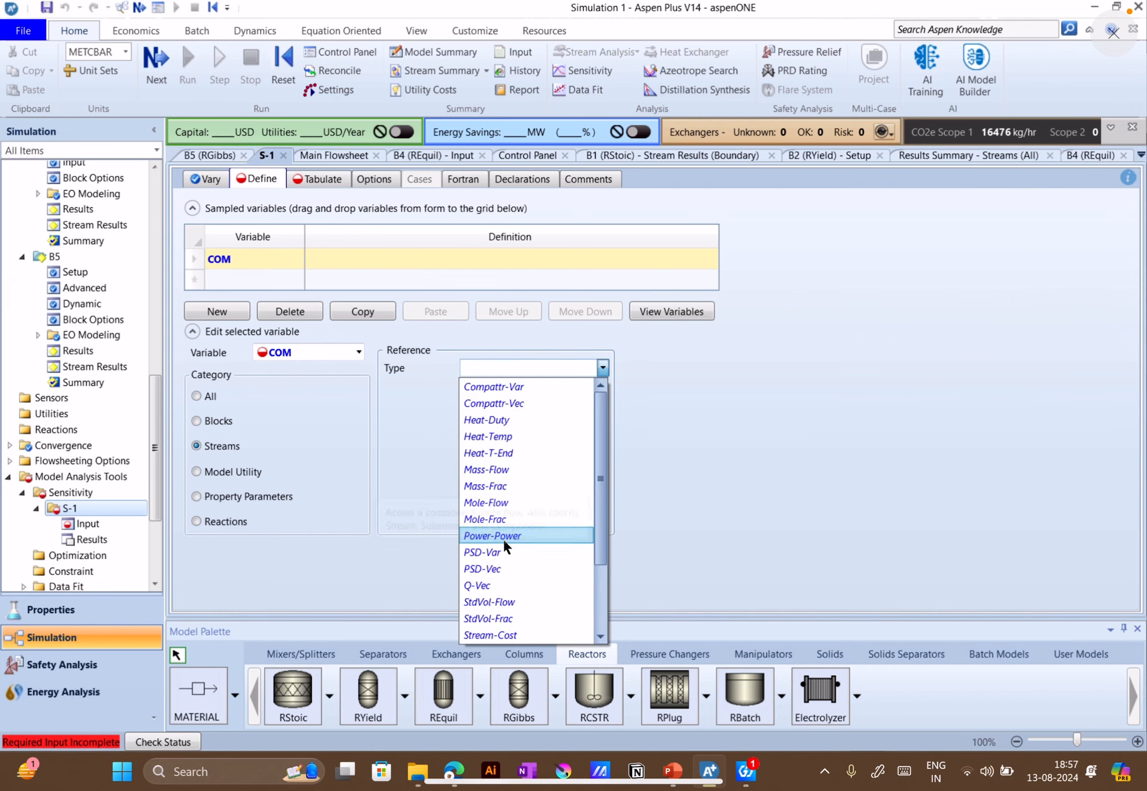
pyautogui.click(496, 503)
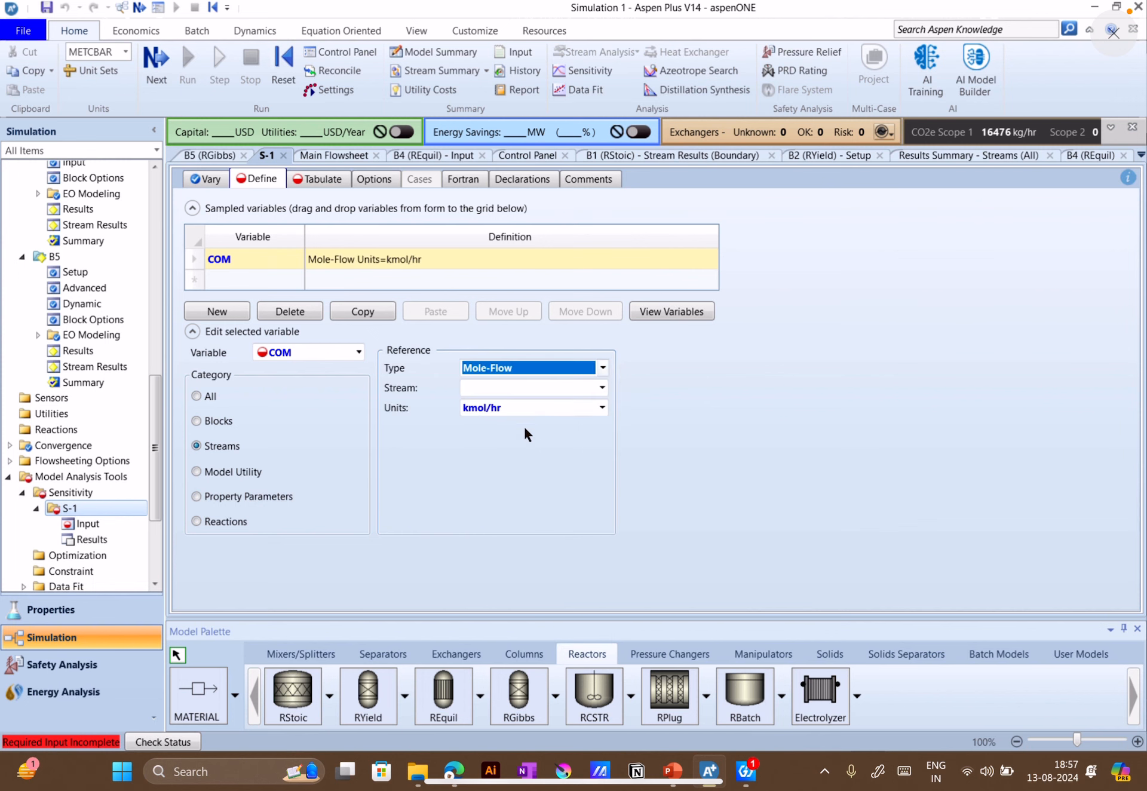
# Choose stream P-GIBBS and component CO as the reference for the COM variable
pyautogui.click(602, 387)
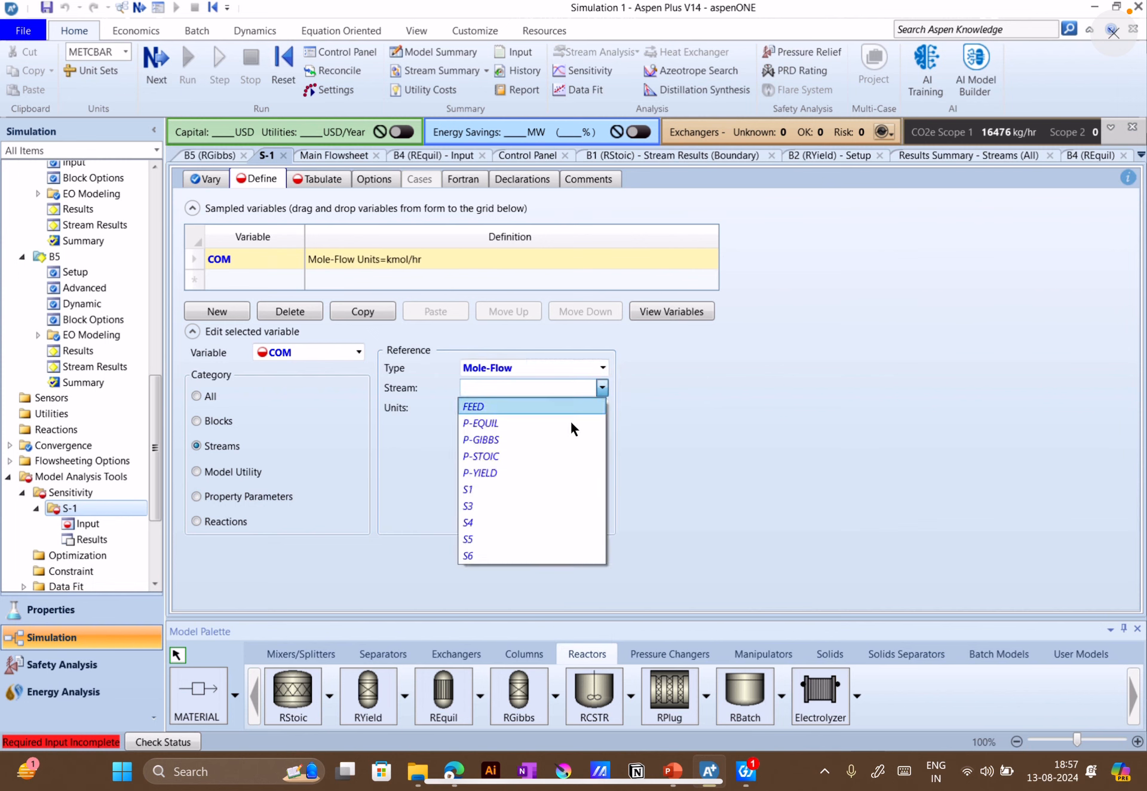
pyautogui.click(497, 441)
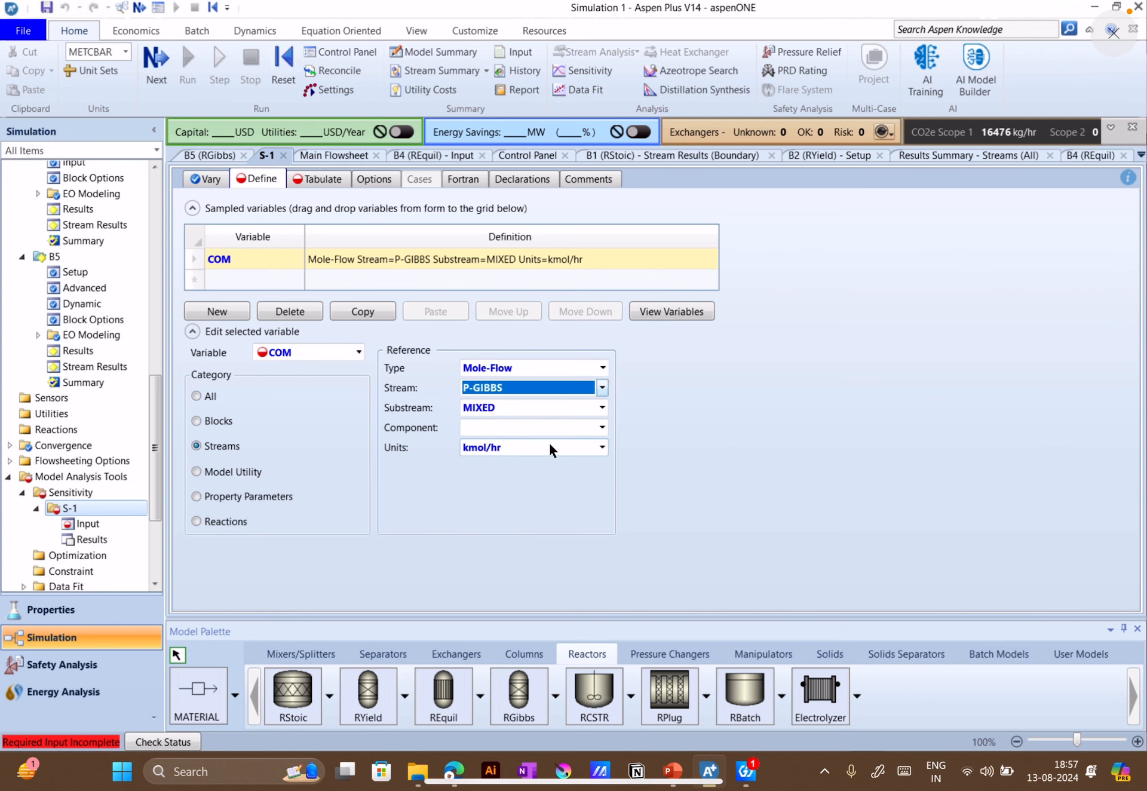
pyautogui.click(602, 428)
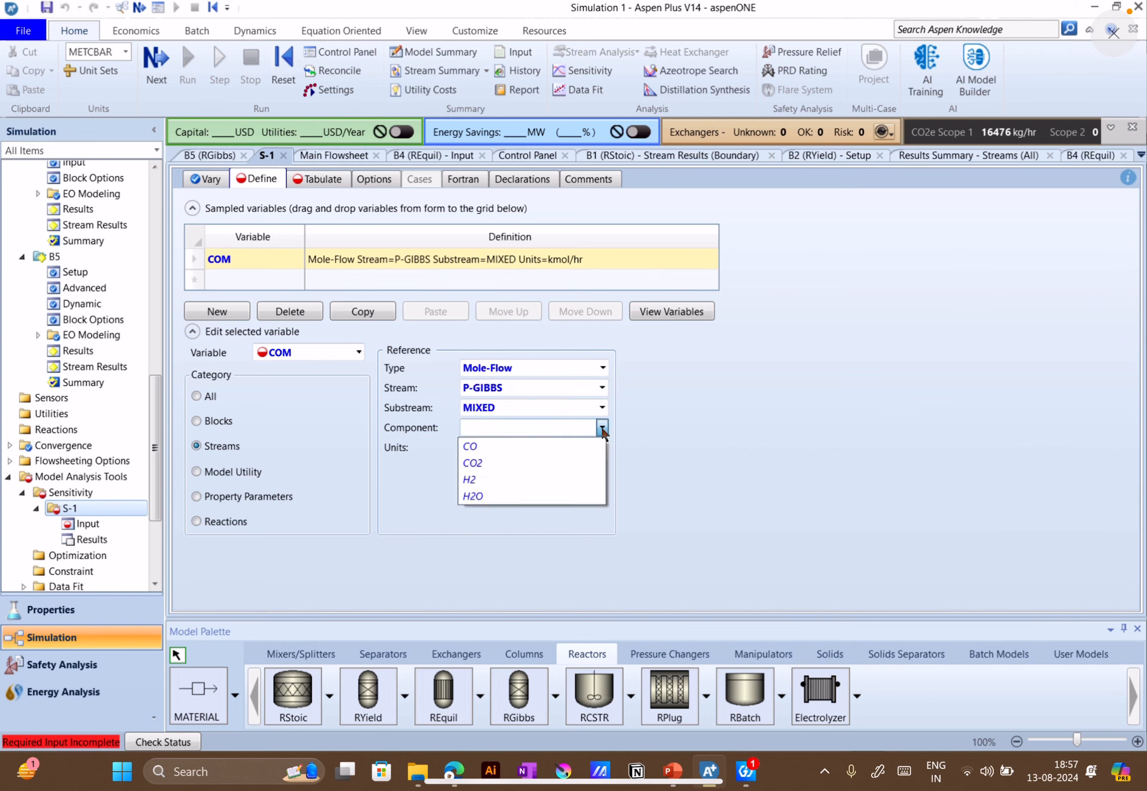
pyautogui.click(536, 448)
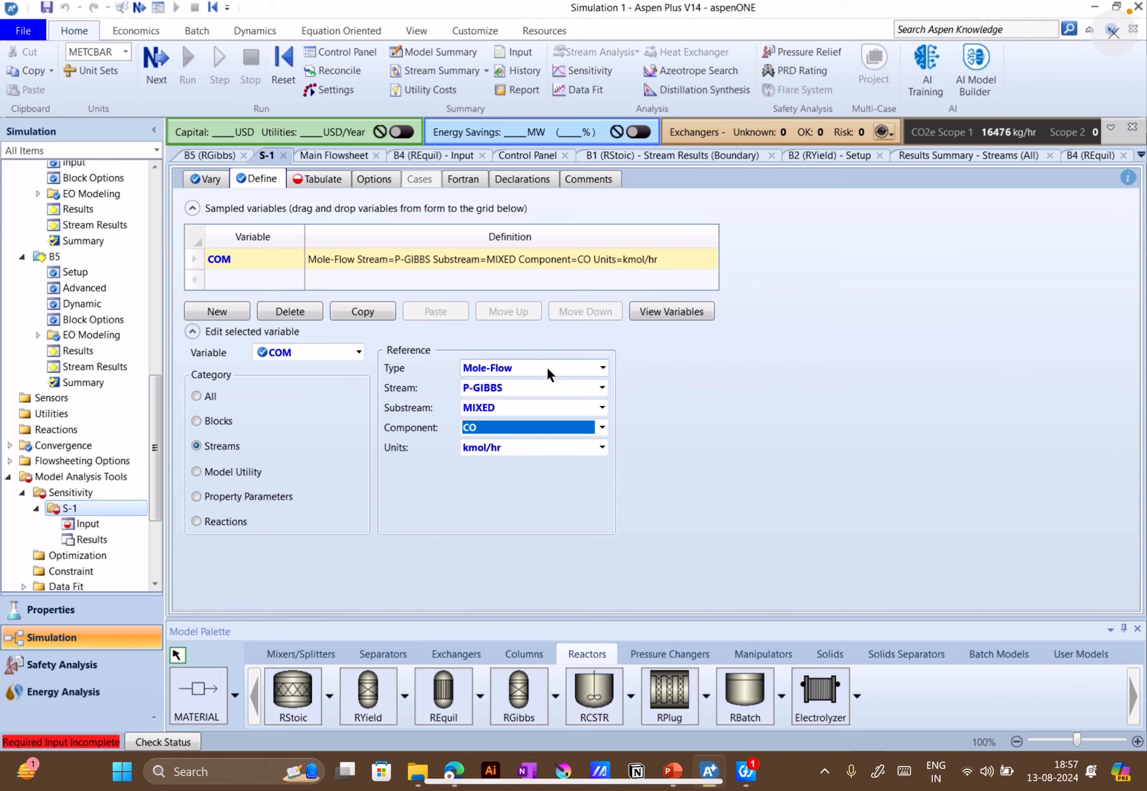
pyautogui.click(653, 389)
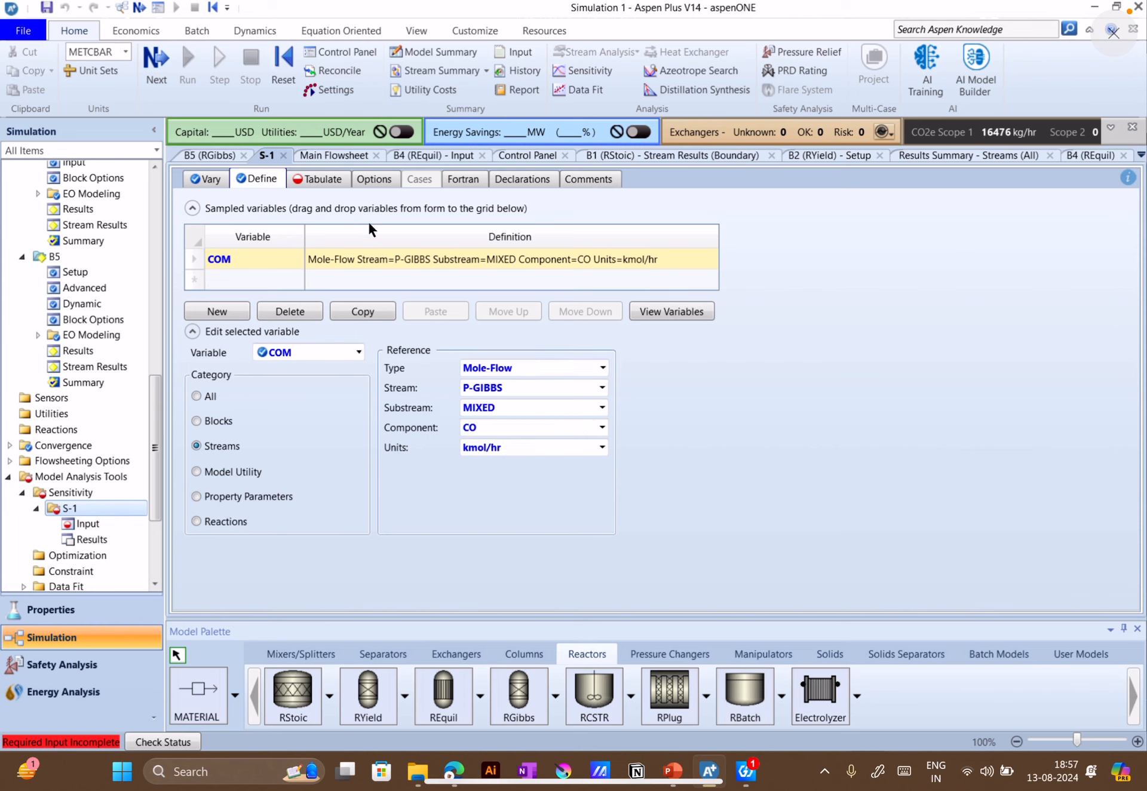
# Fill the sensitivity analysis tabulation with the defined variable COM
pyautogui.click(323, 183)
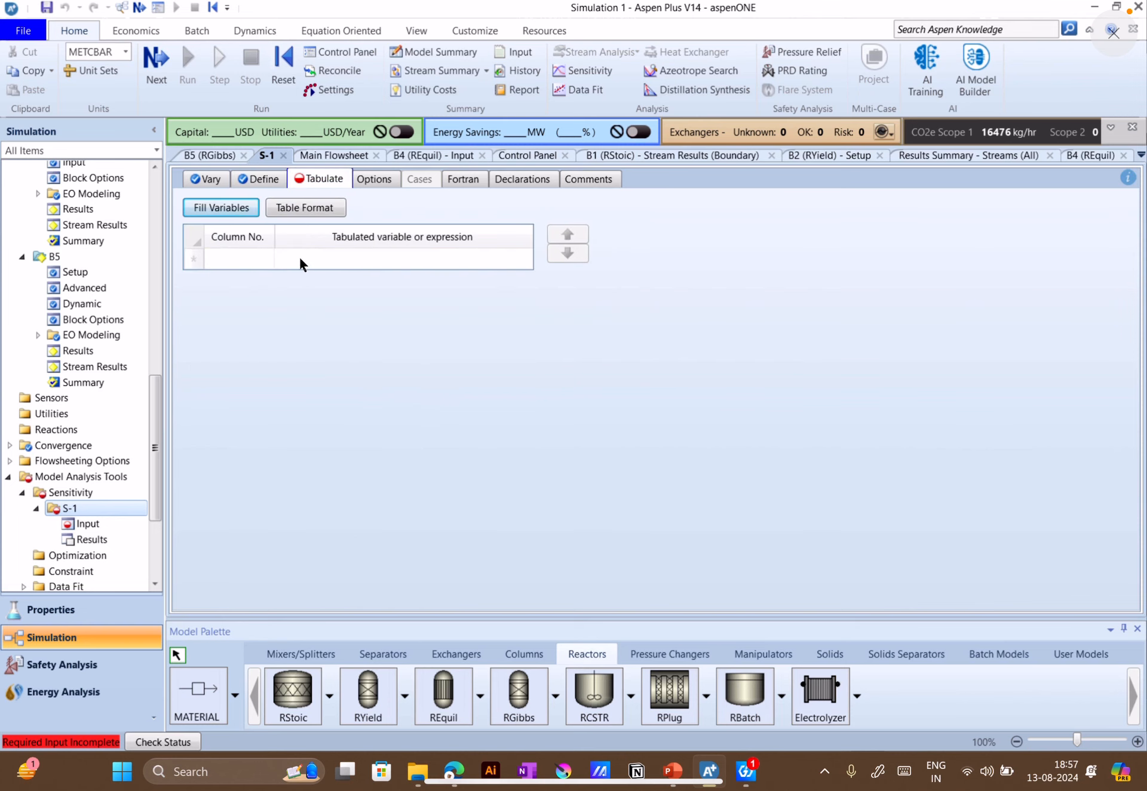
pyautogui.click(273, 178)
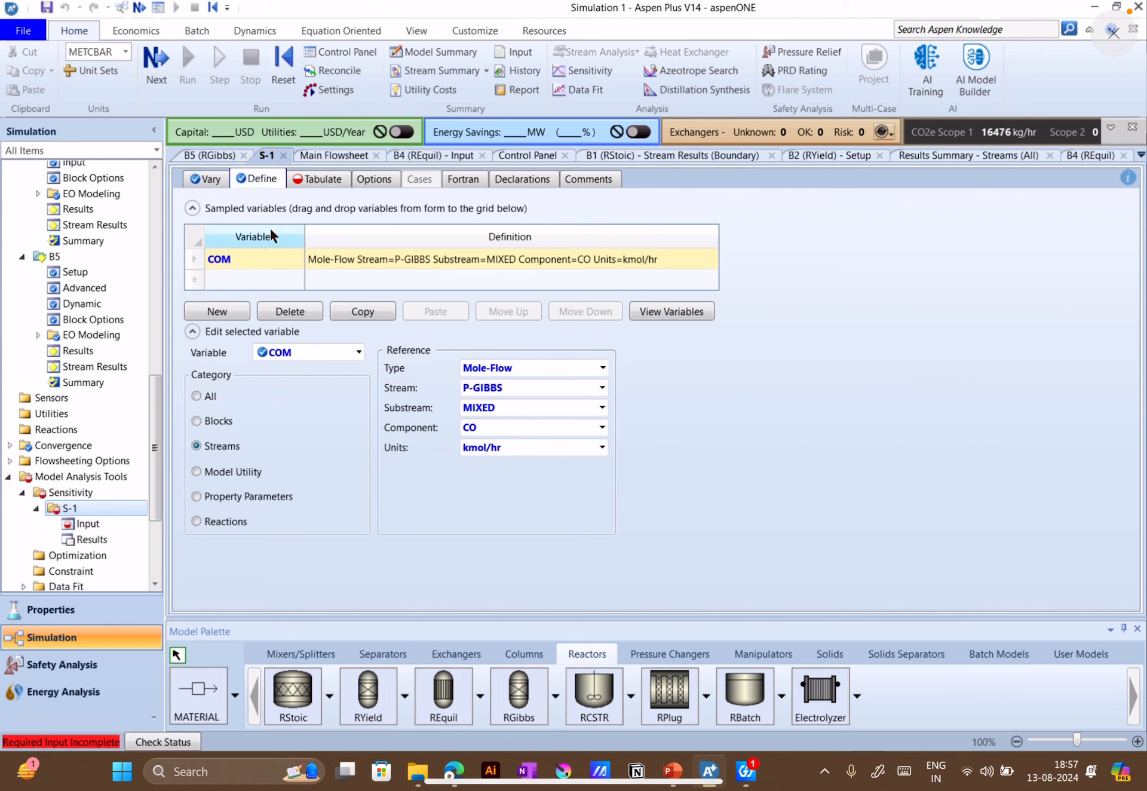
pyautogui.click(302, 182)
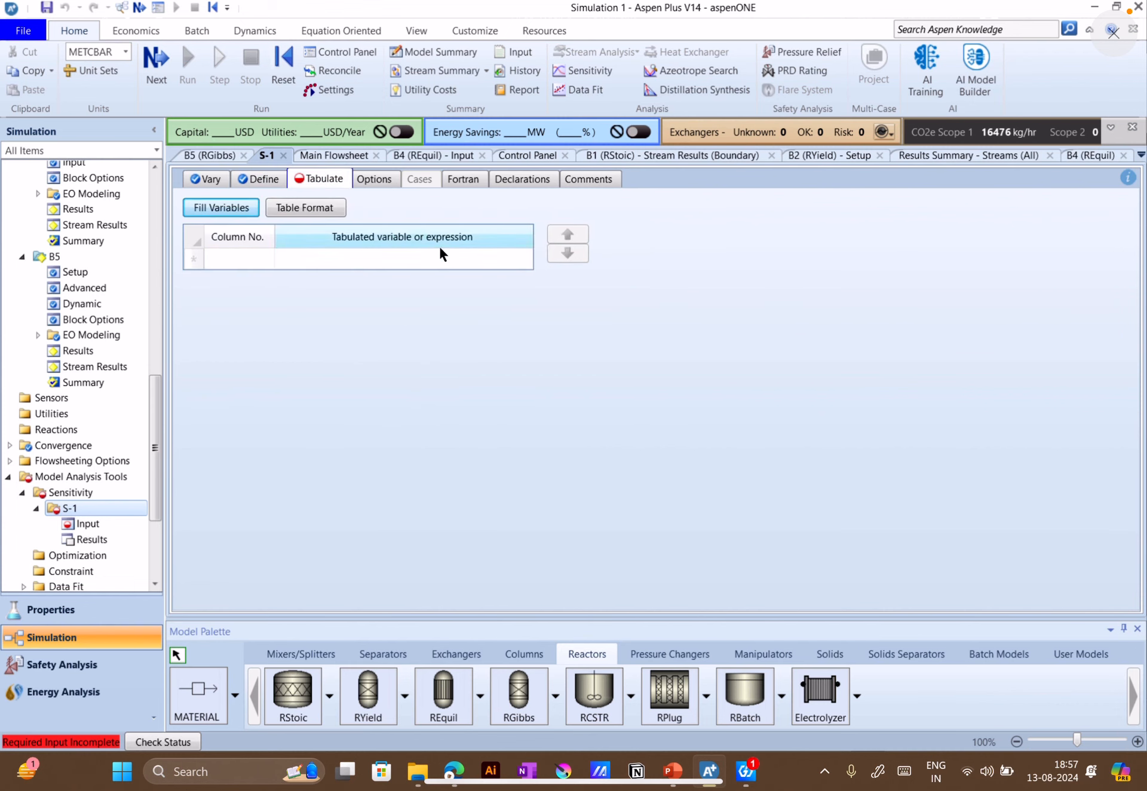
pyautogui.click(230, 213)
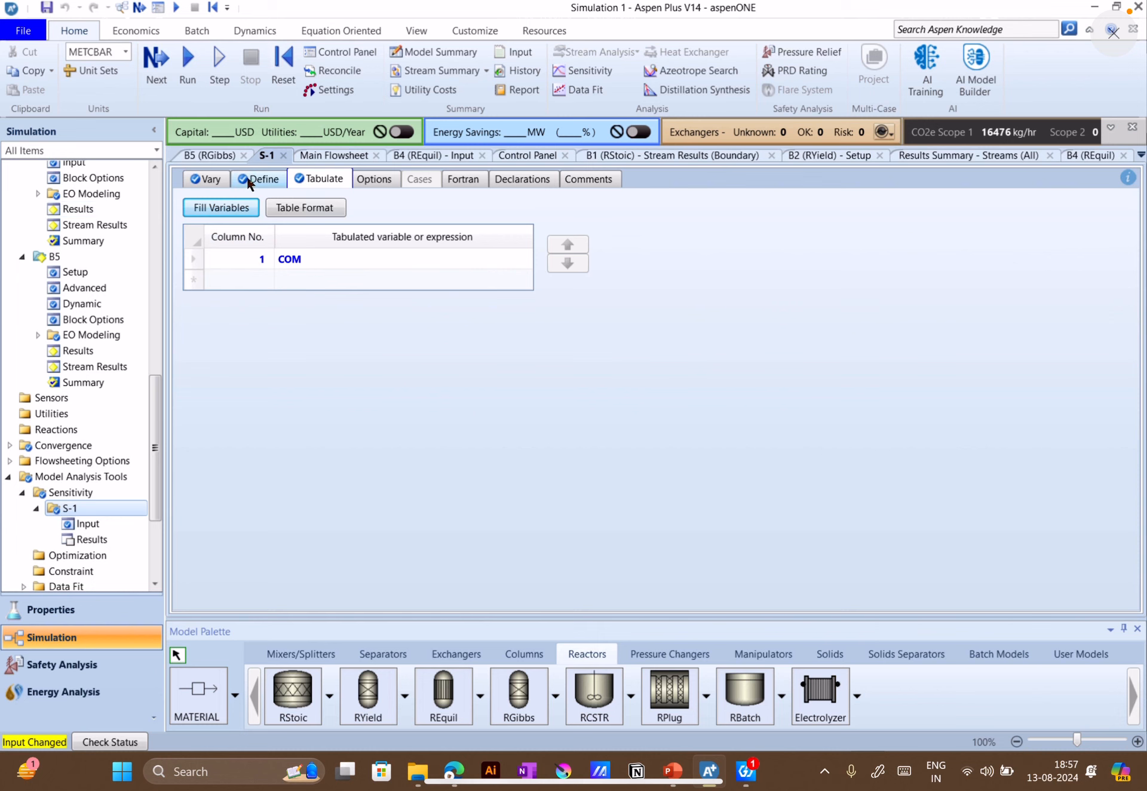
# Run the simulation, display its run status, and open the results of sensitivity analysis S-1
pyautogui.click(181, 64)
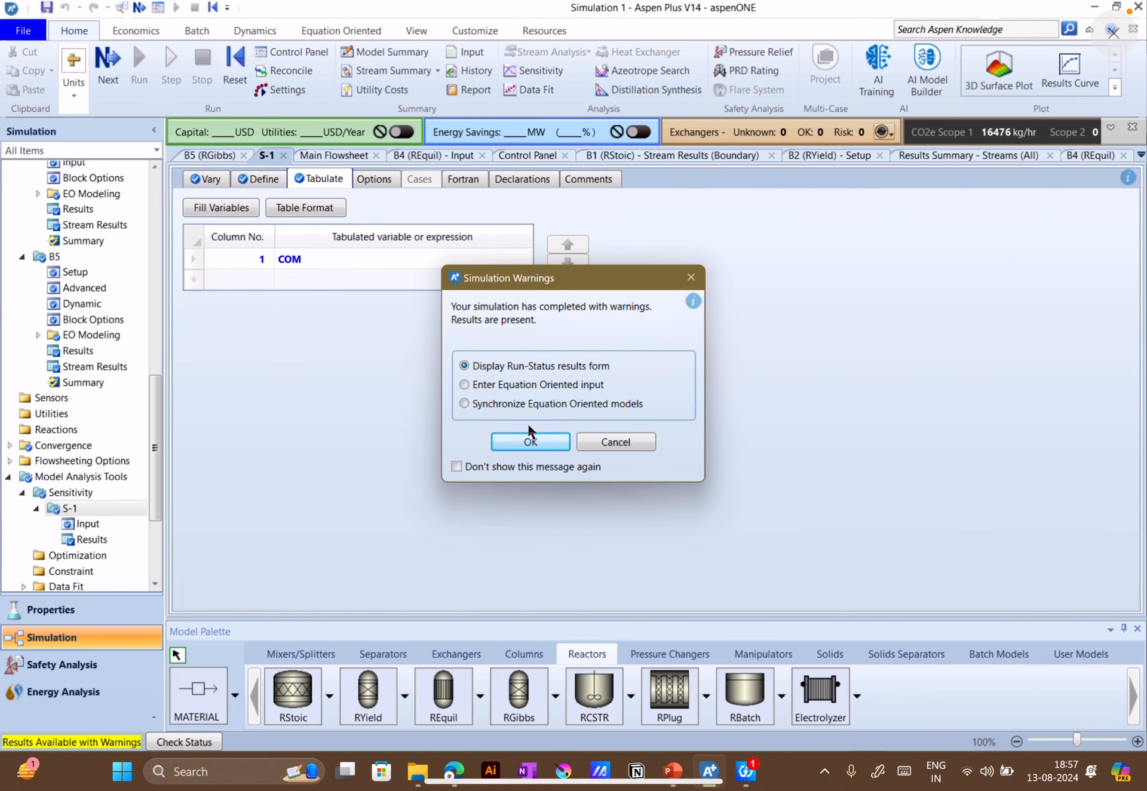
pyautogui.click(528, 442)
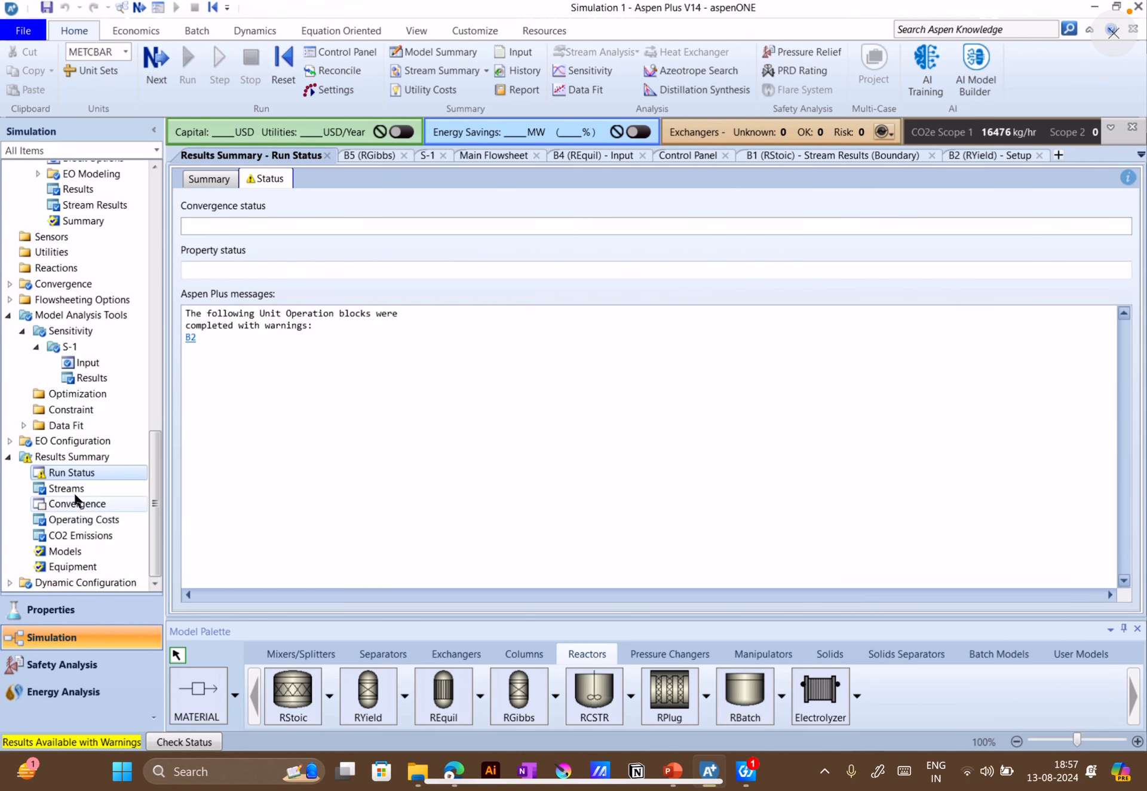
pyautogui.scroll(1, 76, 502)
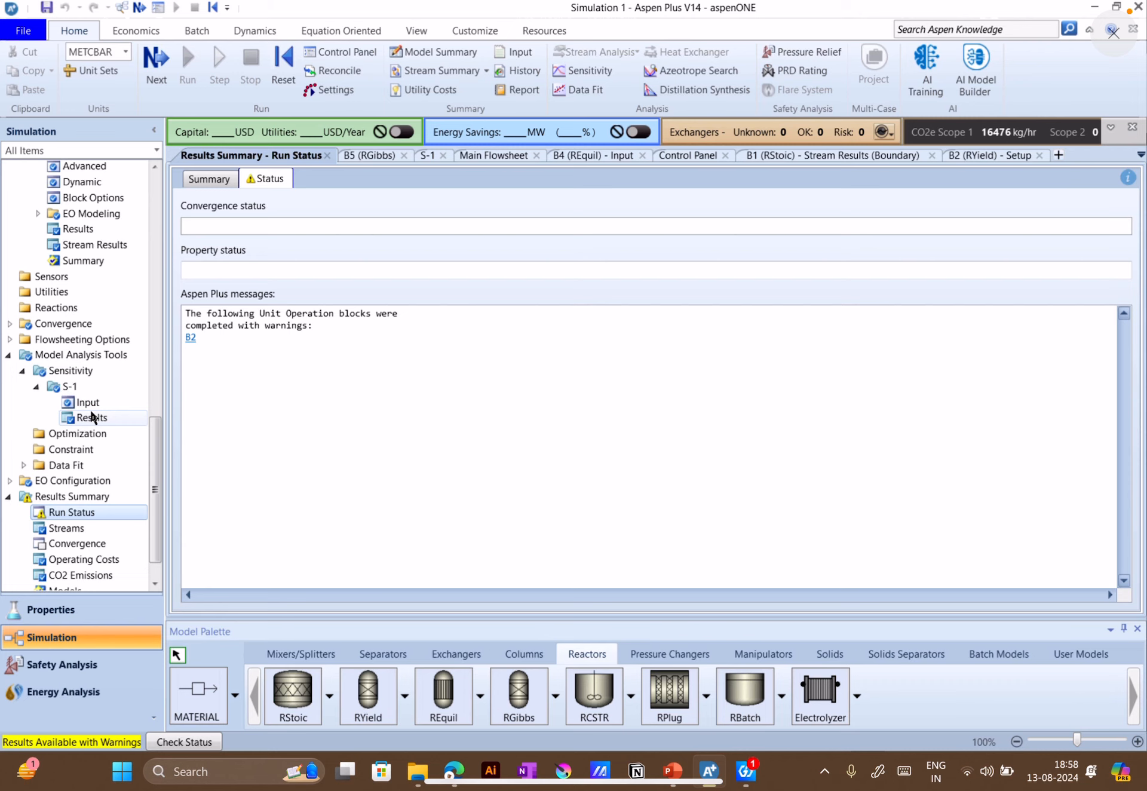
pyautogui.click(91, 417)
# Examine how the CO molar flow changes with the RGibbs temperature throughout the sensitivity results table
pyautogui.scroll(-10, 510, 337)
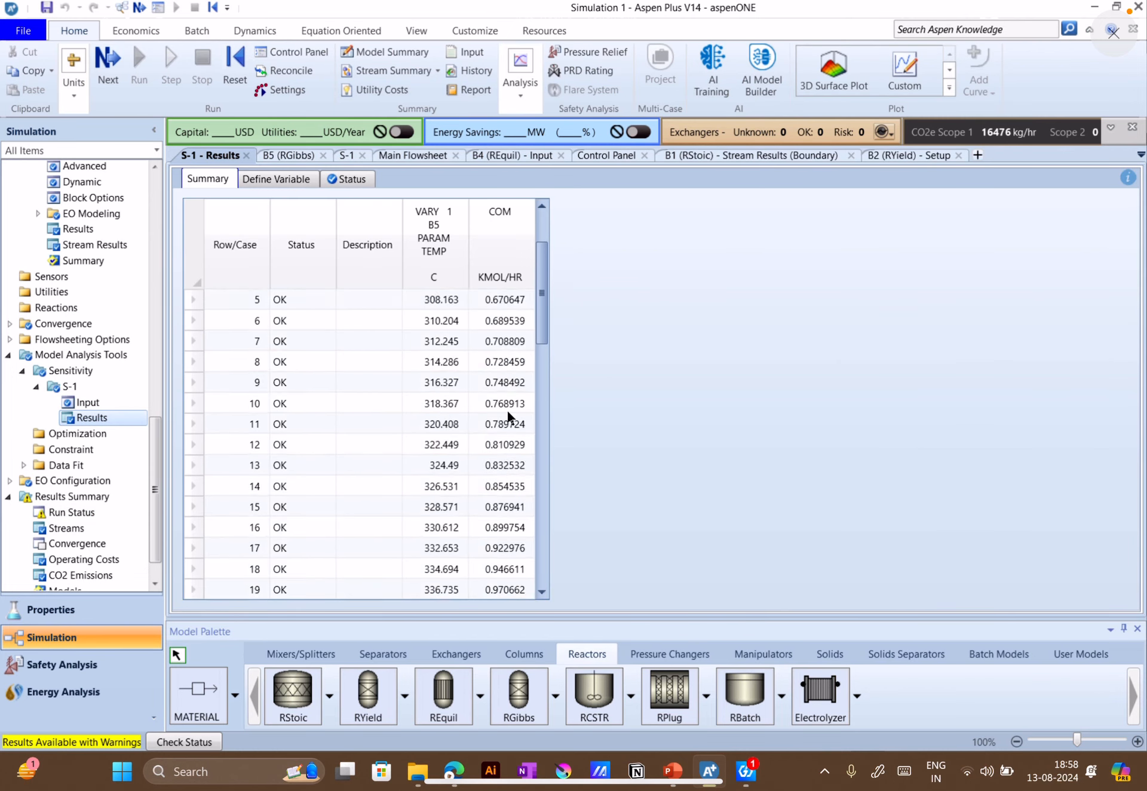
pyautogui.scroll(-3, 514, 436)
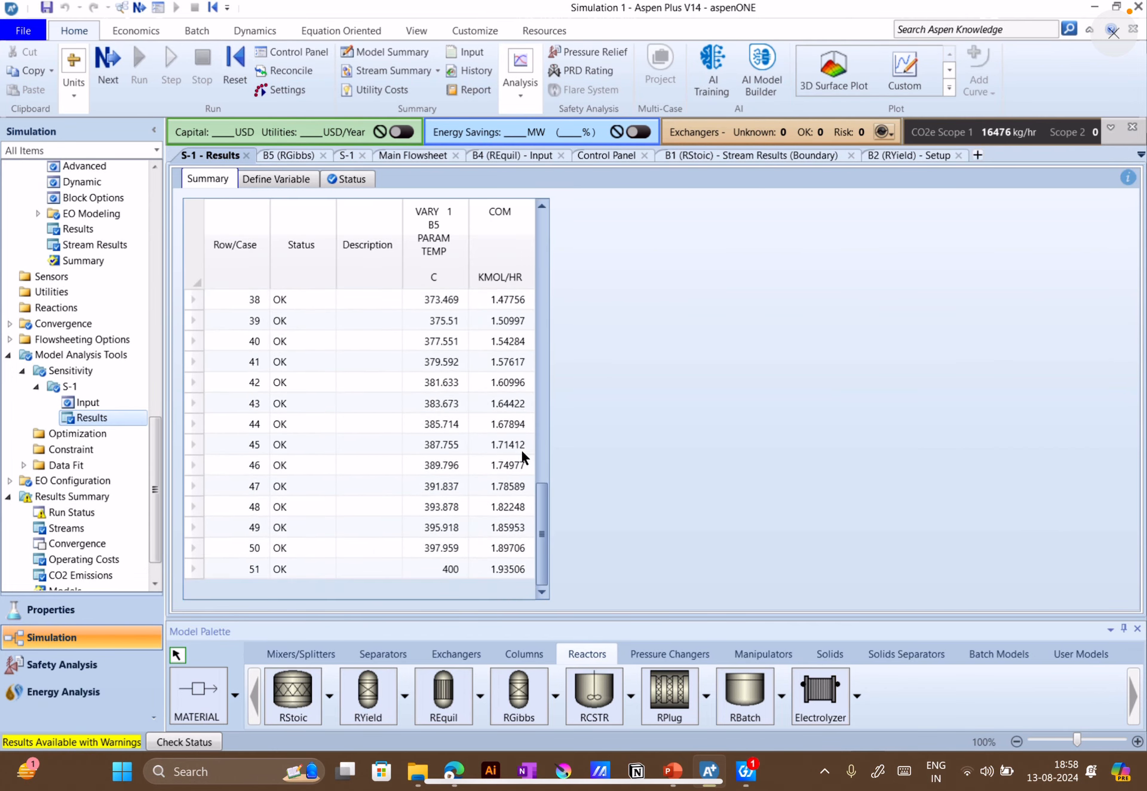
pyautogui.moveTo(545, 515); pyautogui.dragTo(552, 223)
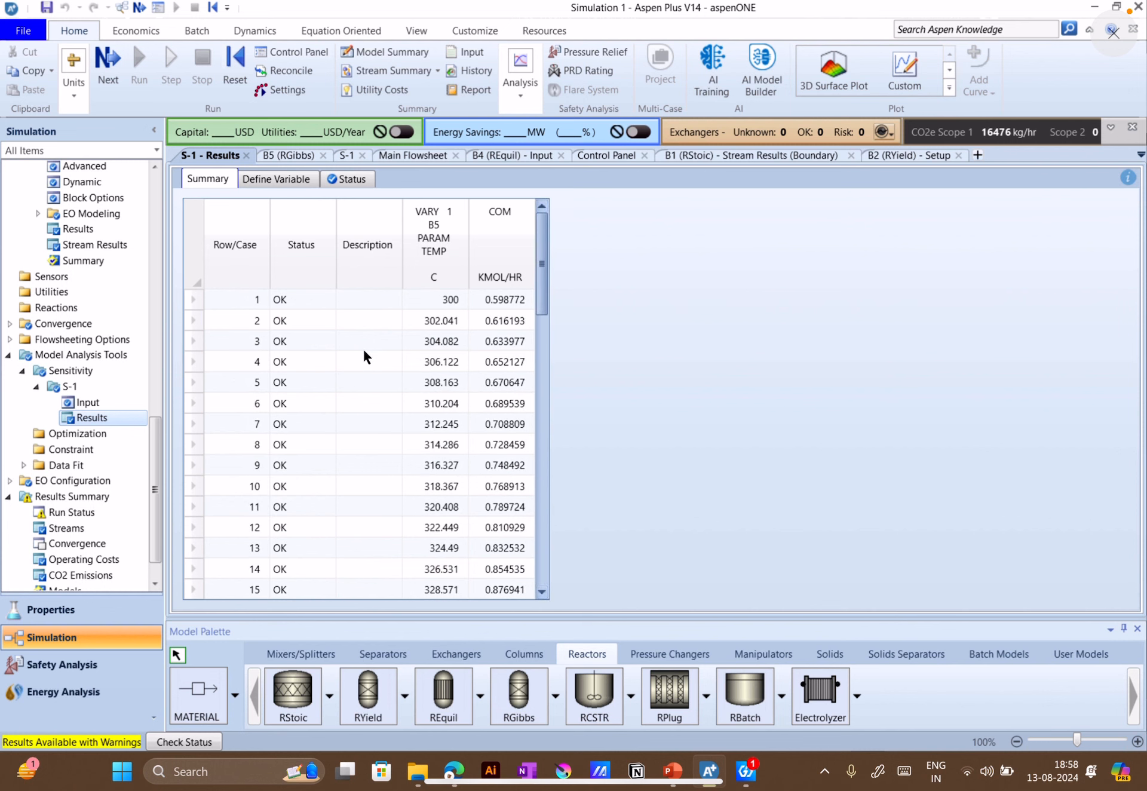
pyautogui.scroll(-5, 318, 371)
pyautogui.scroll(-7, 318, 374)
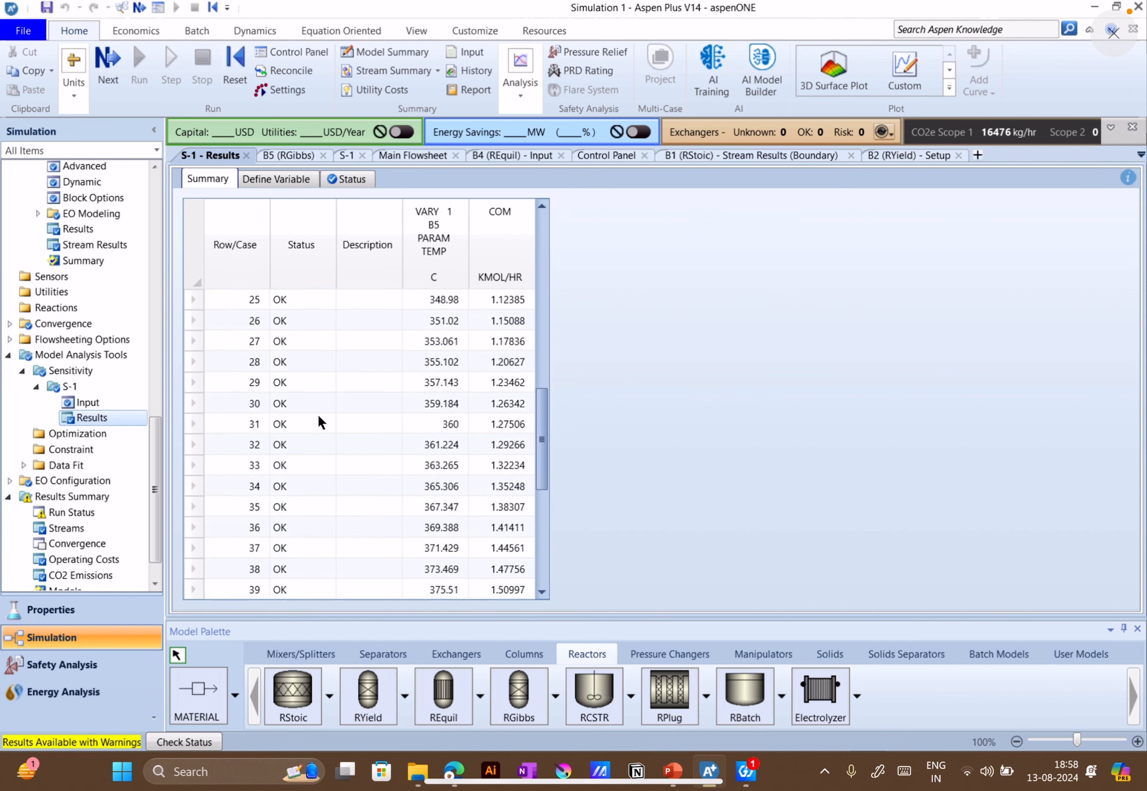
pyautogui.scroll(10, 287, 466)
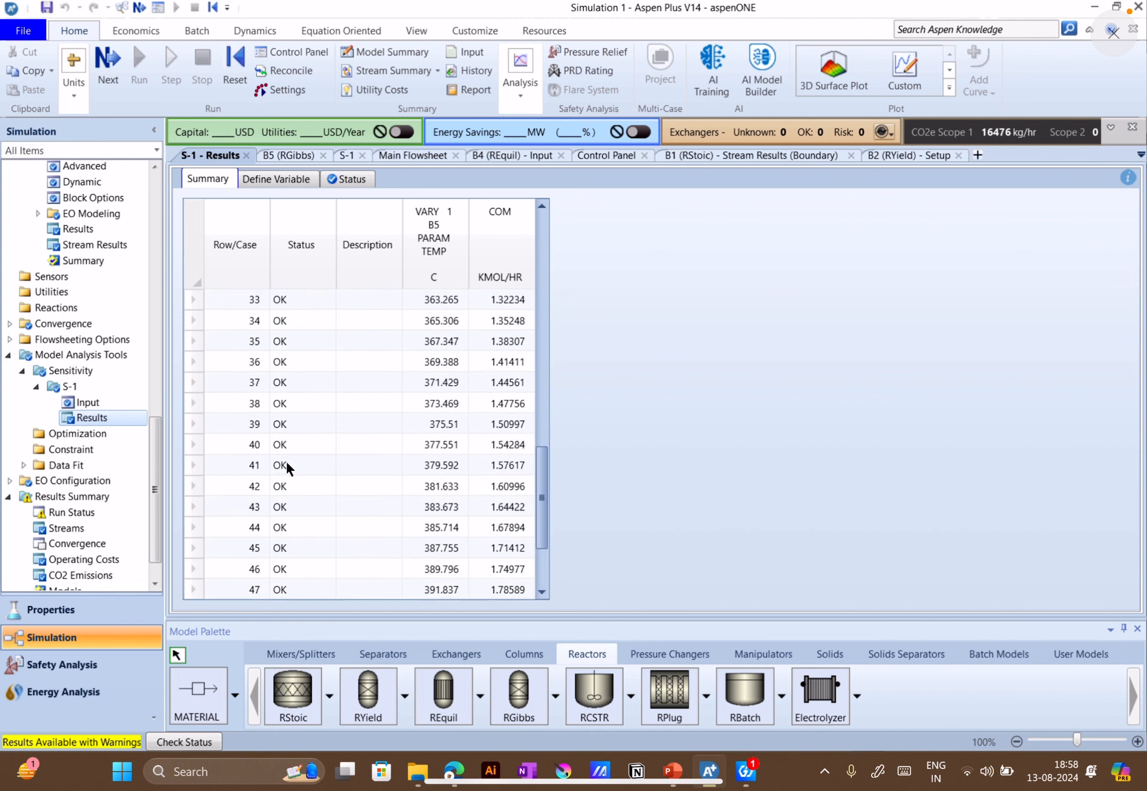
pyautogui.scroll(2, 286, 466)
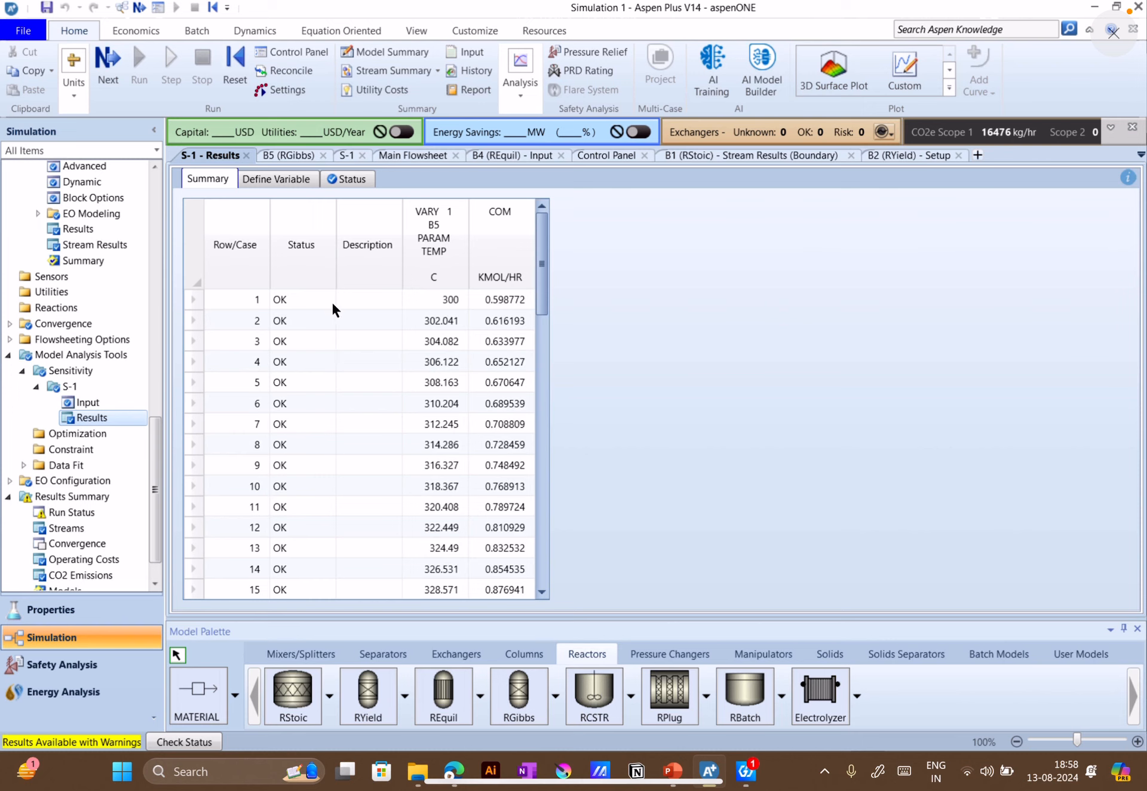
pyautogui.click(313, 307)
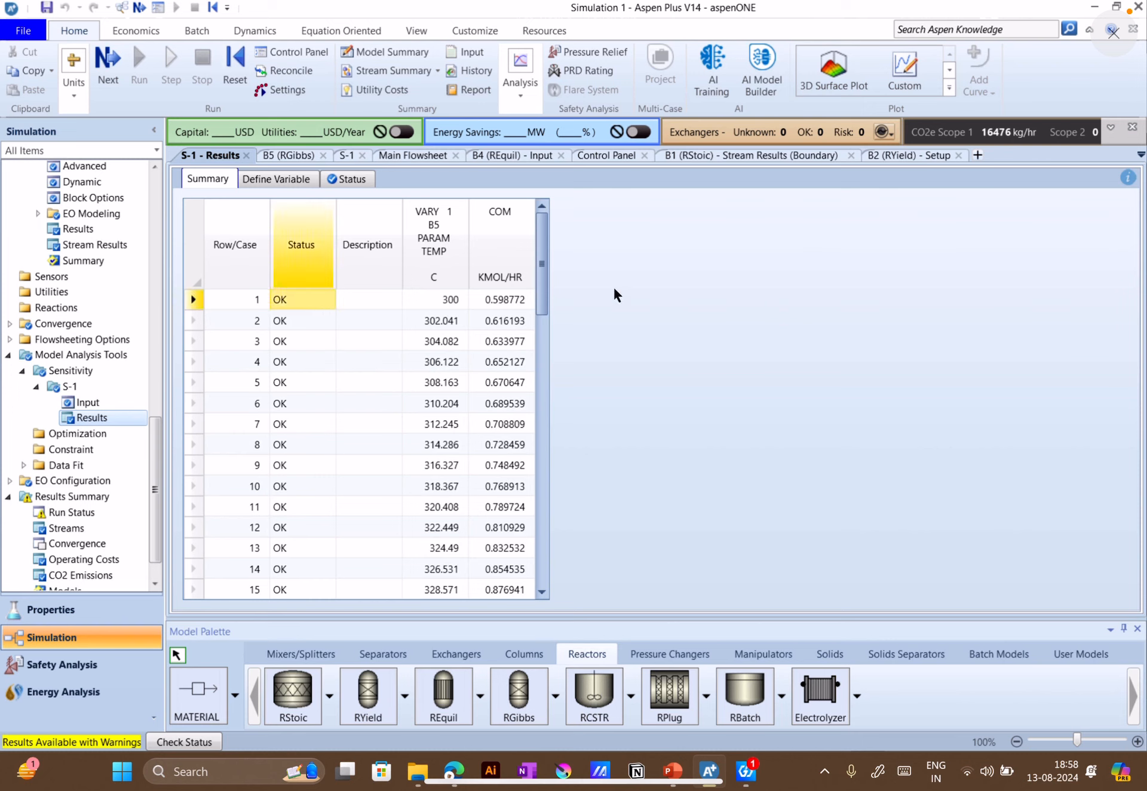
pyautogui.click(439, 299)
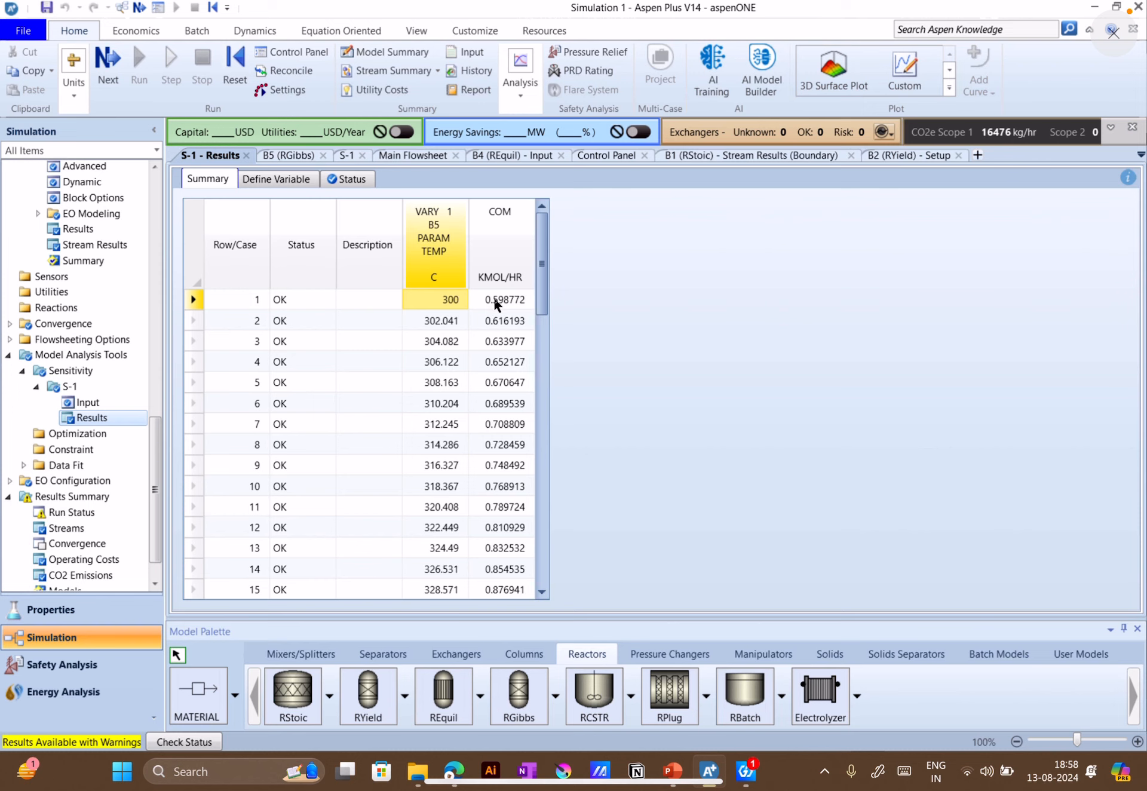
pyautogui.click(495, 305)
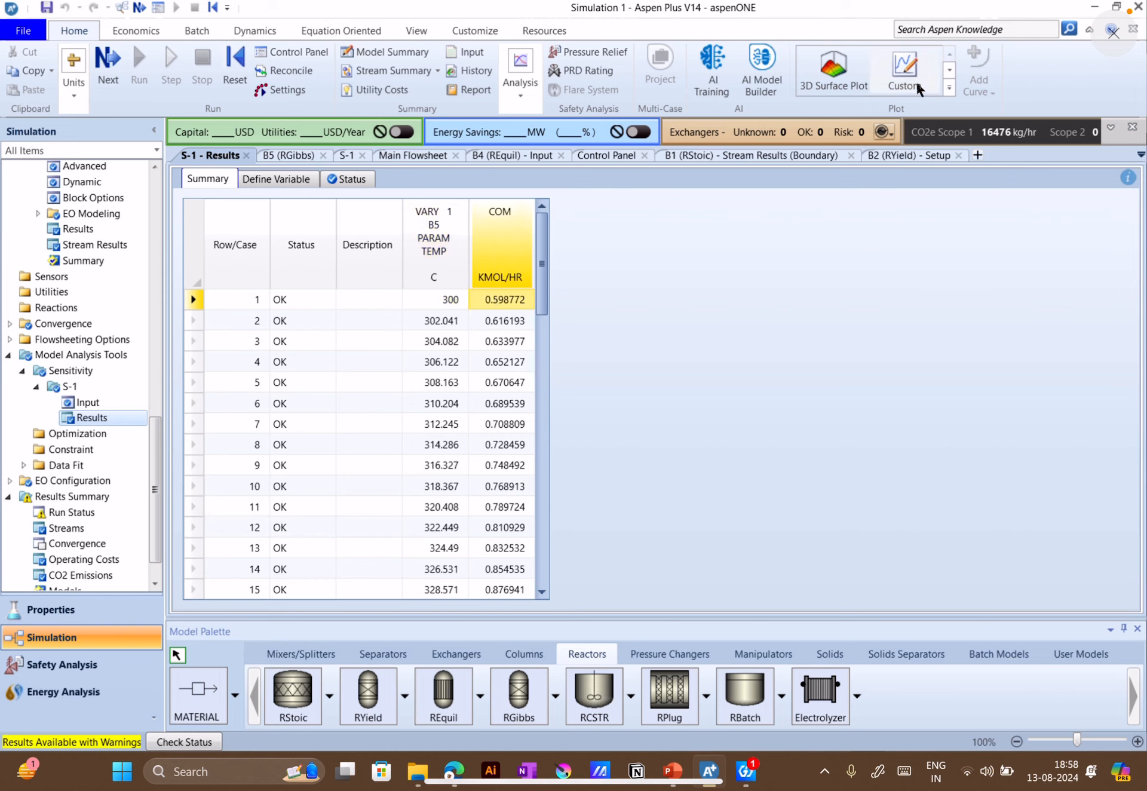
# Plot a results curve of the sensitivity analysis with the B5 temperature on the X axis and COM as the curve
pyautogui.click(950, 88)
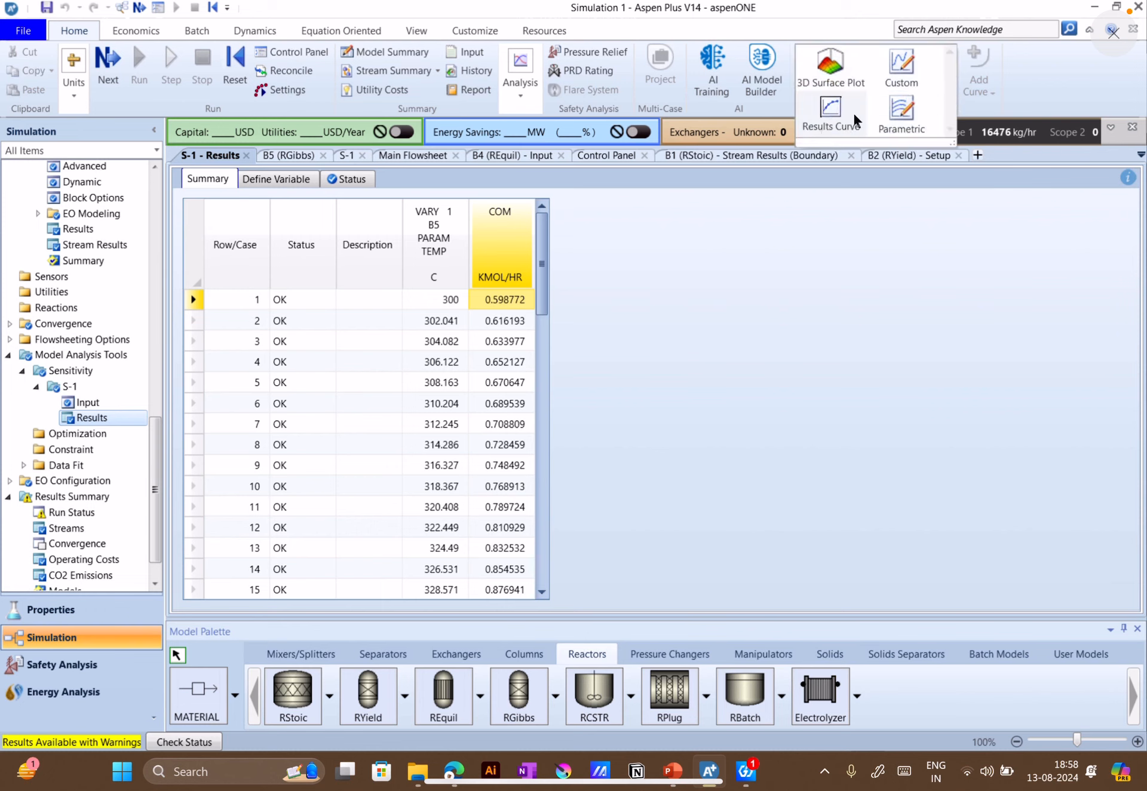
pyautogui.click(833, 117)
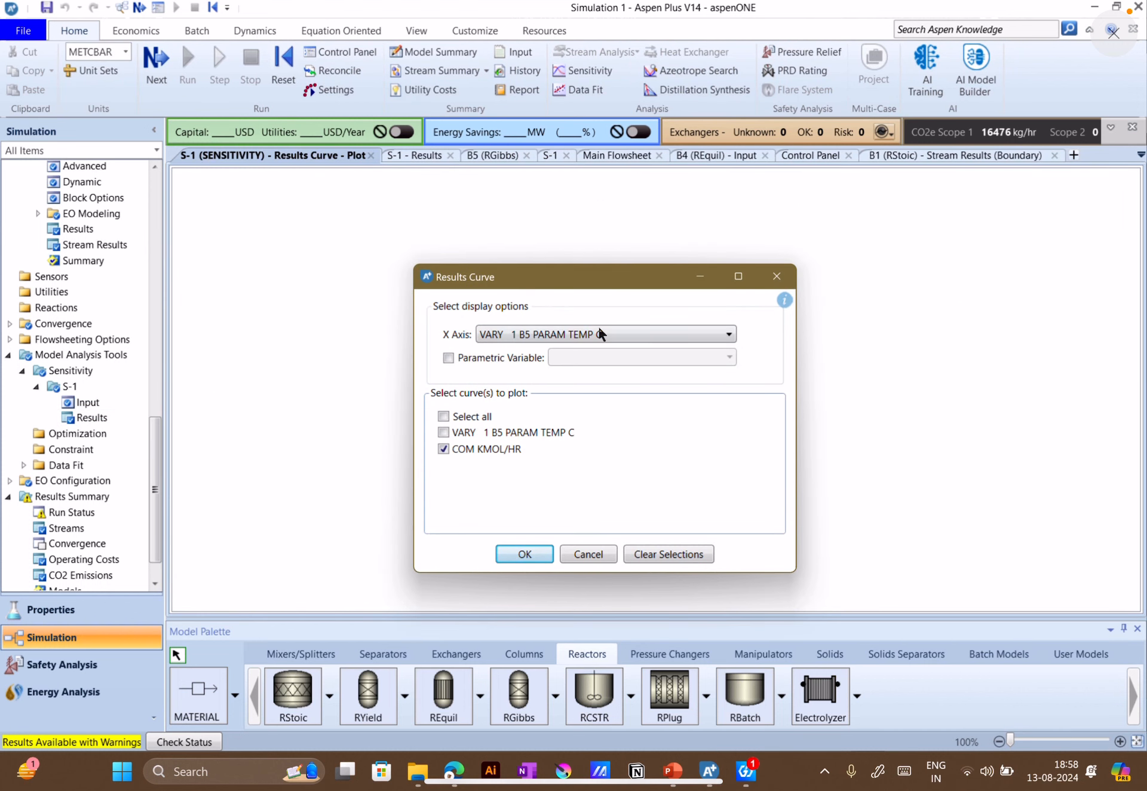
pyautogui.click(587, 336)
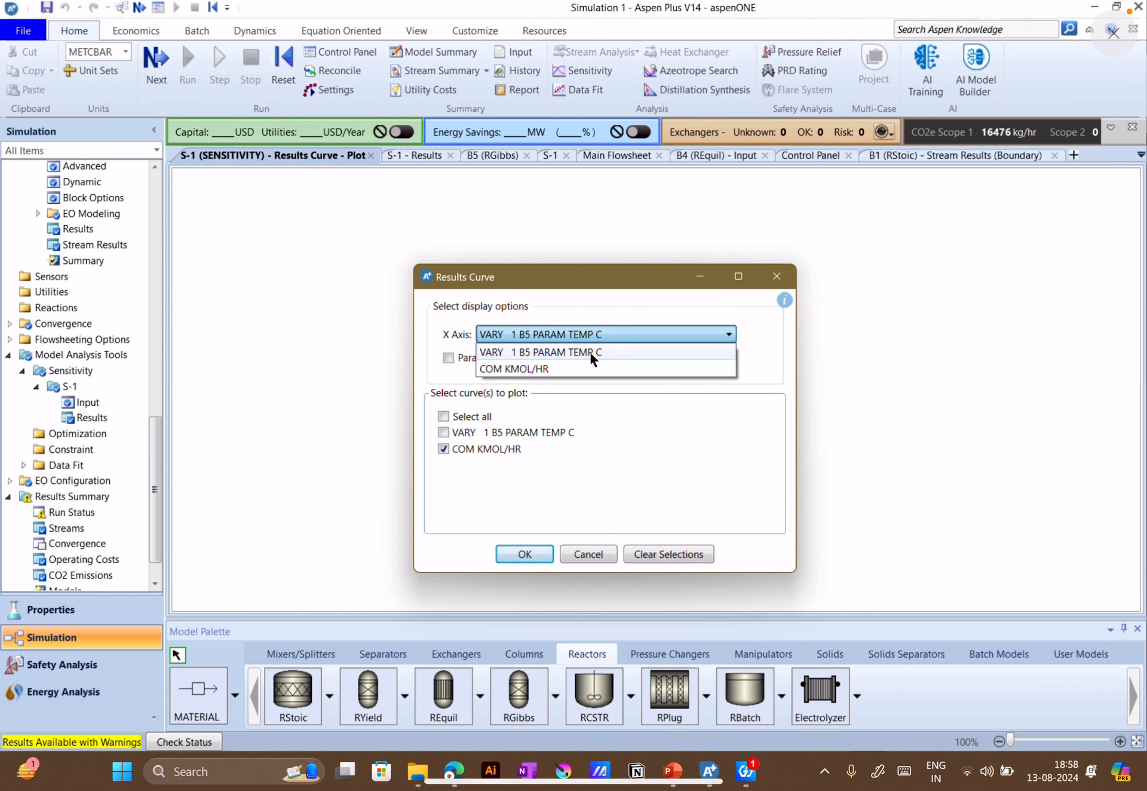
pyautogui.click(596, 351)
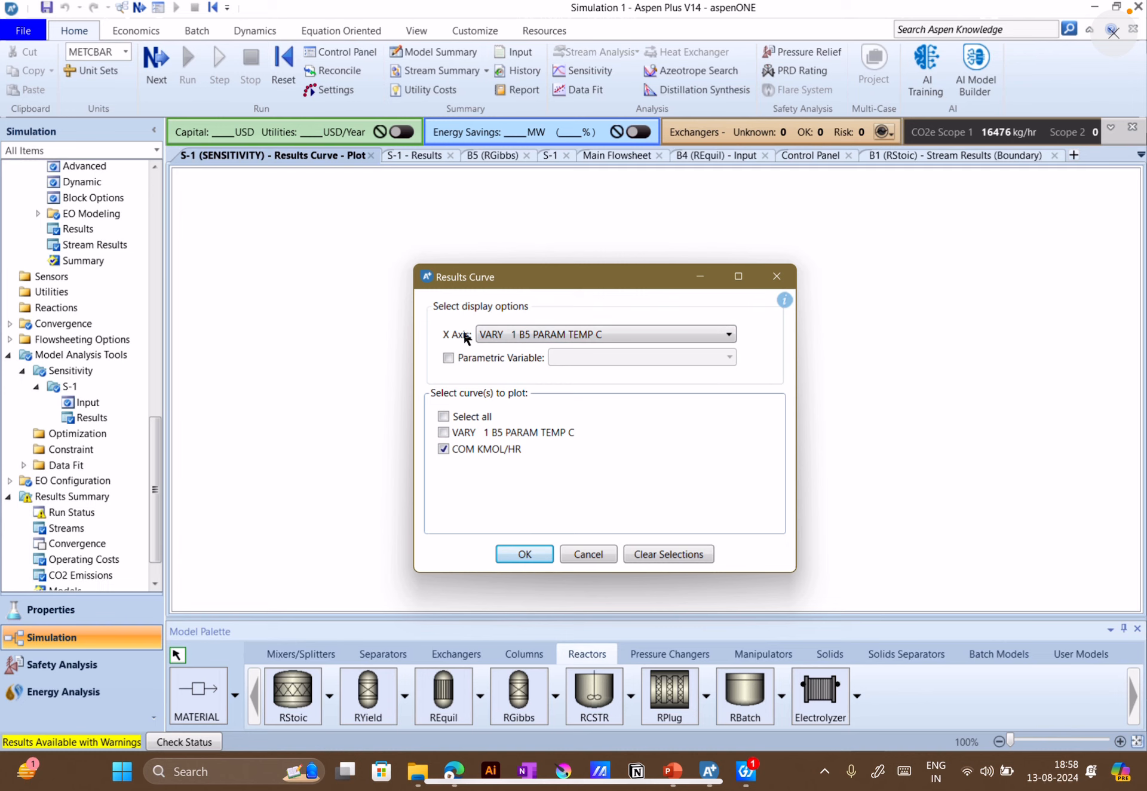
pyautogui.click(520, 552)
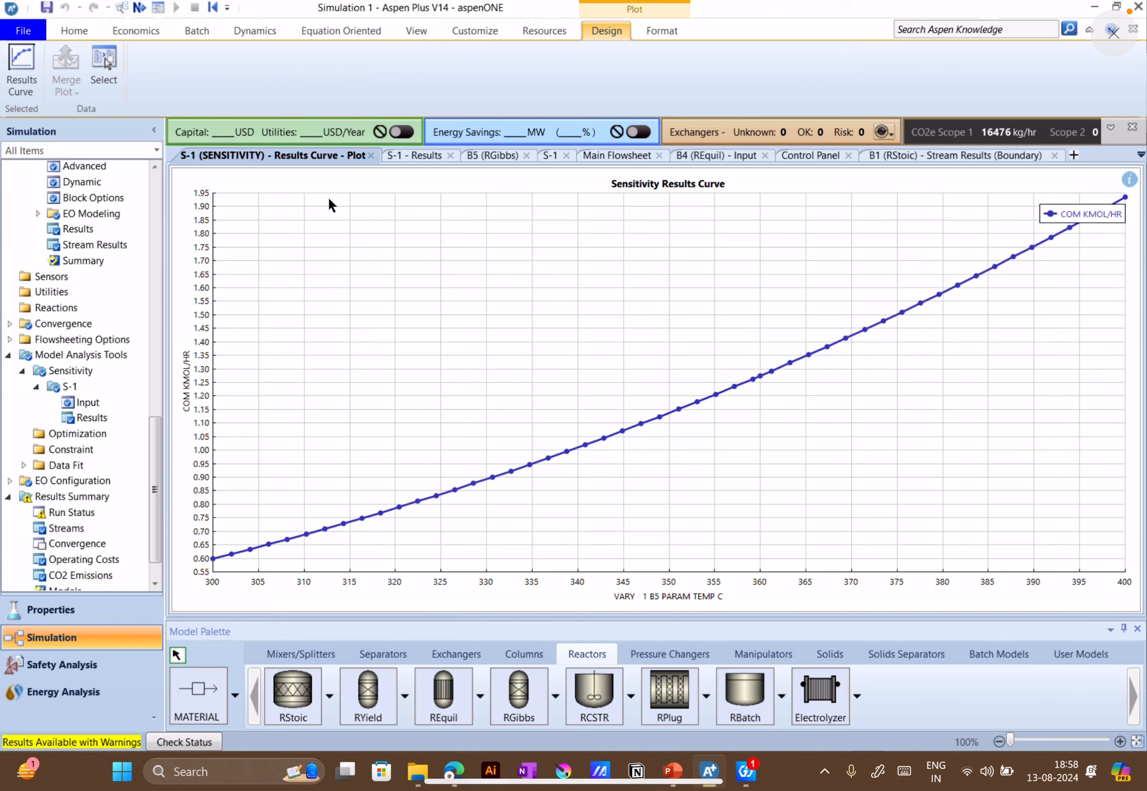
# Close the plot, the S-1 results, the B5 (RGibbs) form and the S-1 form to return to the main flowsheet, and deselect block B5
pyautogui.click(371, 156)
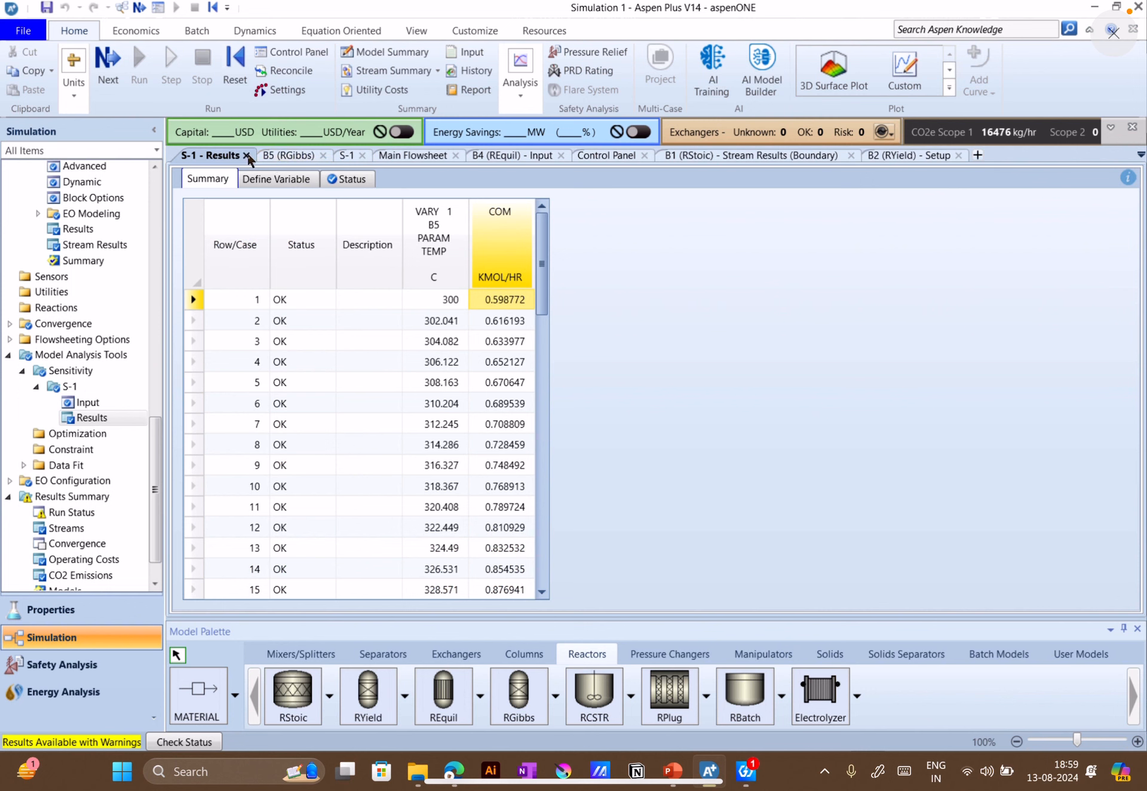
pyautogui.click(246, 154)
pyautogui.click(246, 154)
pyautogui.click(206, 155)
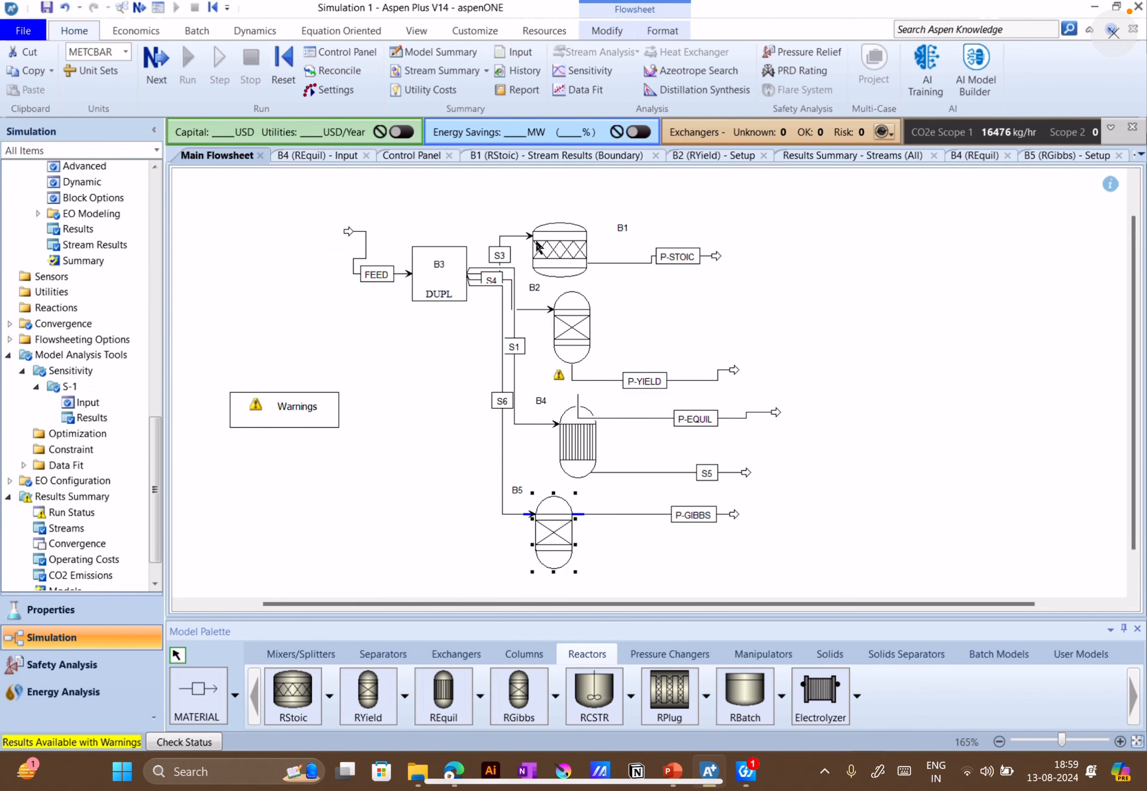
pyautogui.click(906, 371)
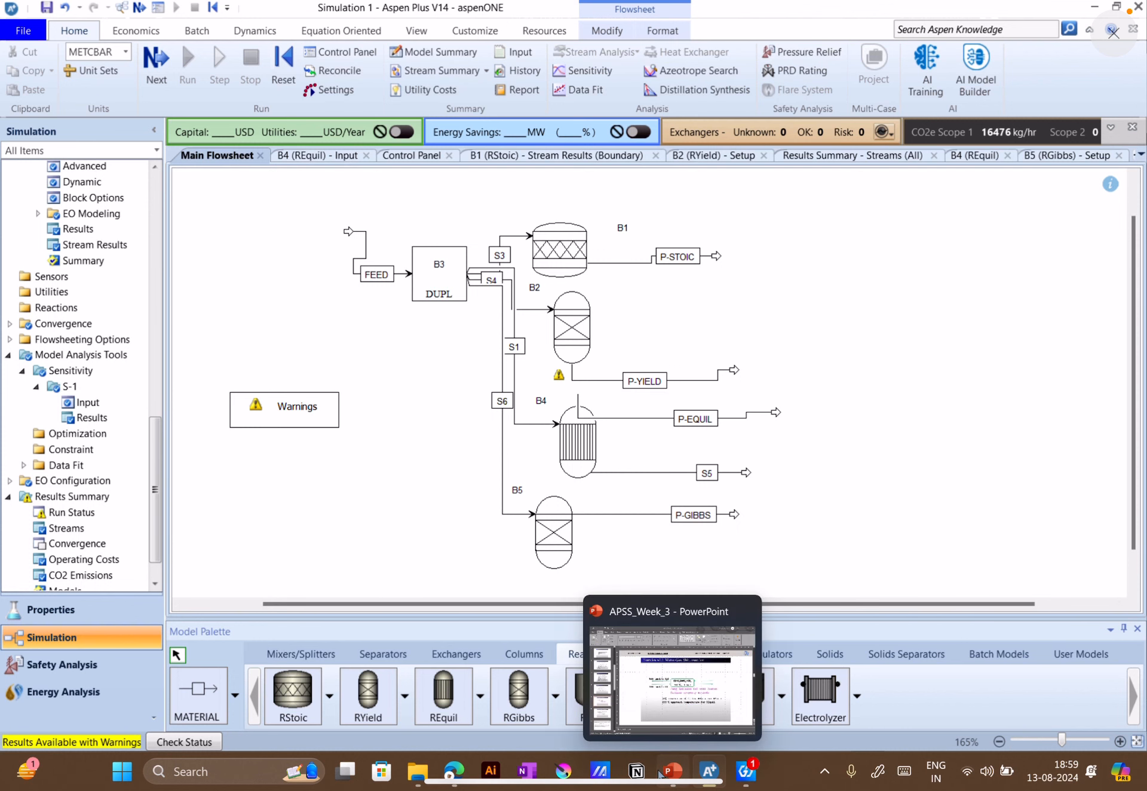
# Switch to the PowerPoint presentation, view slide 10 on common reactors with known kinetics, and return to Aspen Plus
pyautogui.click(660, 773)
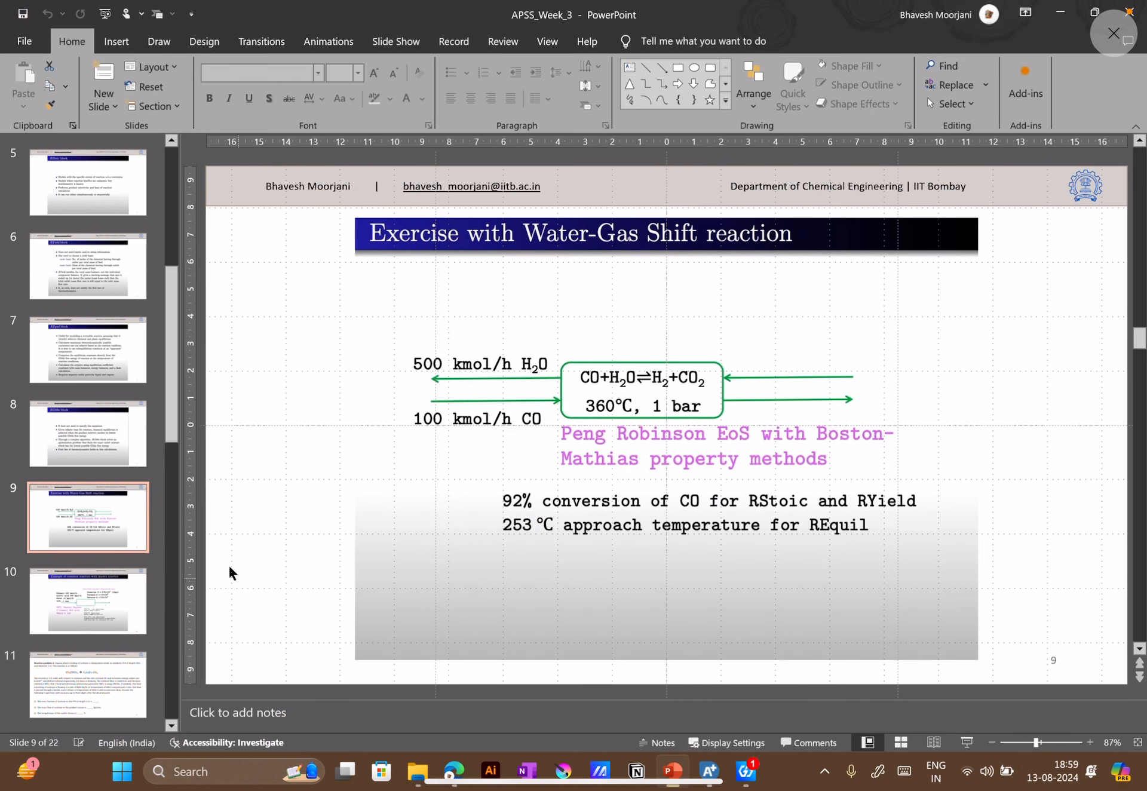
pyautogui.click(109, 632)
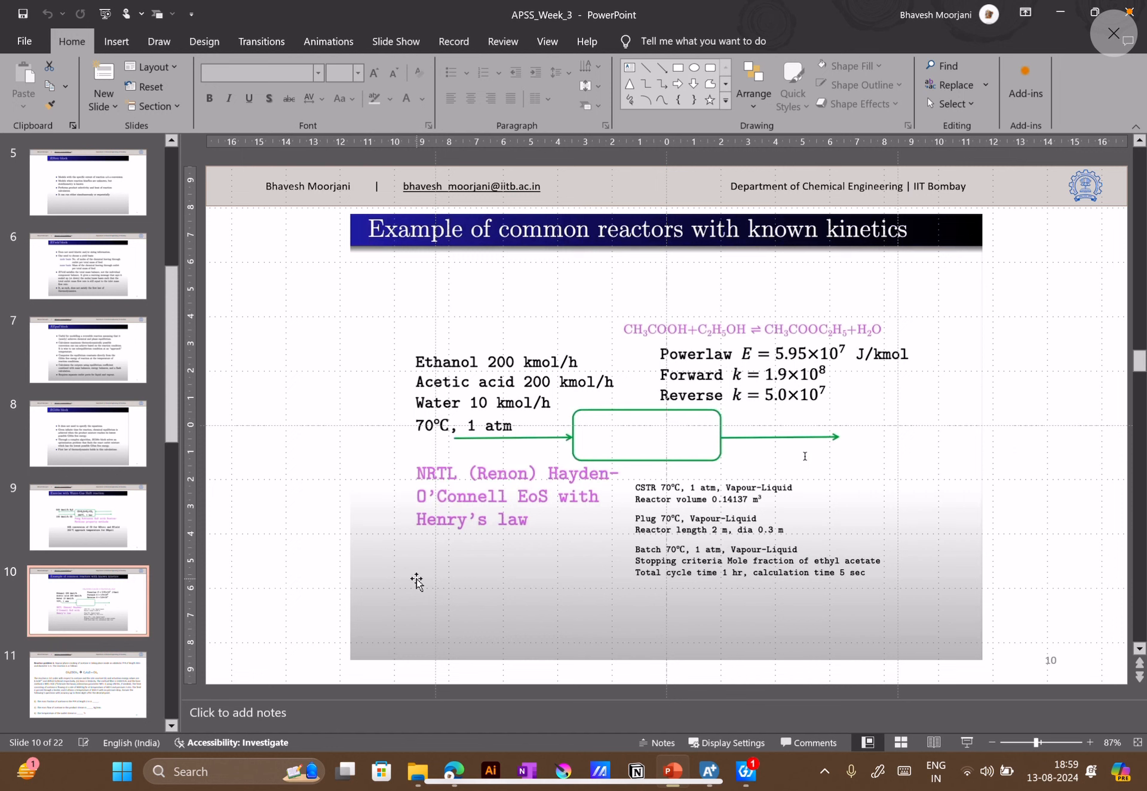
pyautogui.click(716, 775)
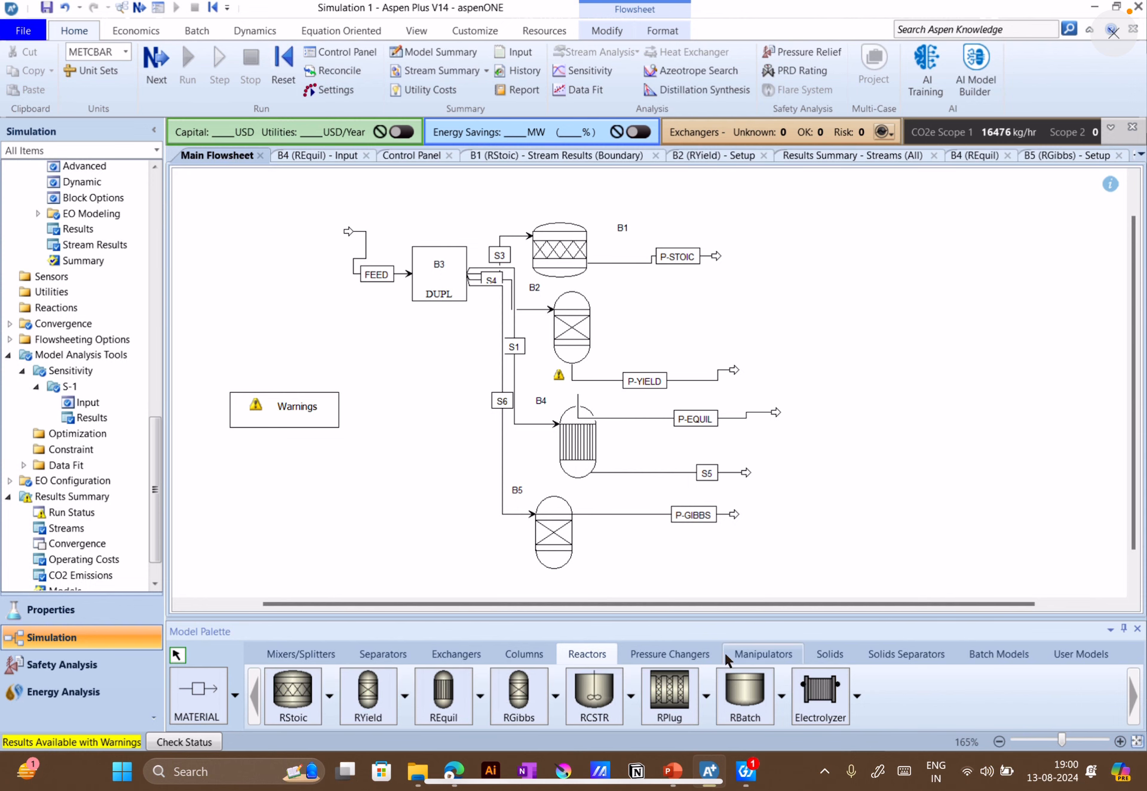
# Switch to the Google Meet call, read the recent in-call messages, and close the chat
pyautogui.moveTo(453, 771)
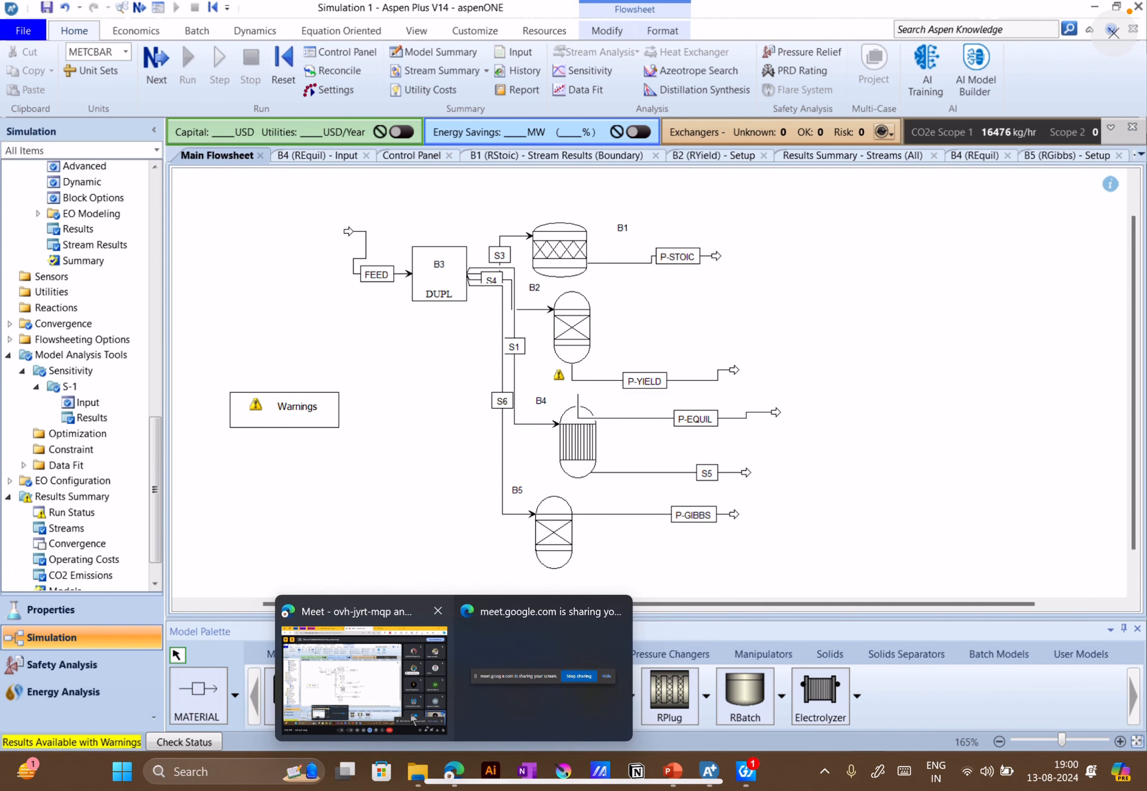
pyautogui.click(428, 698)
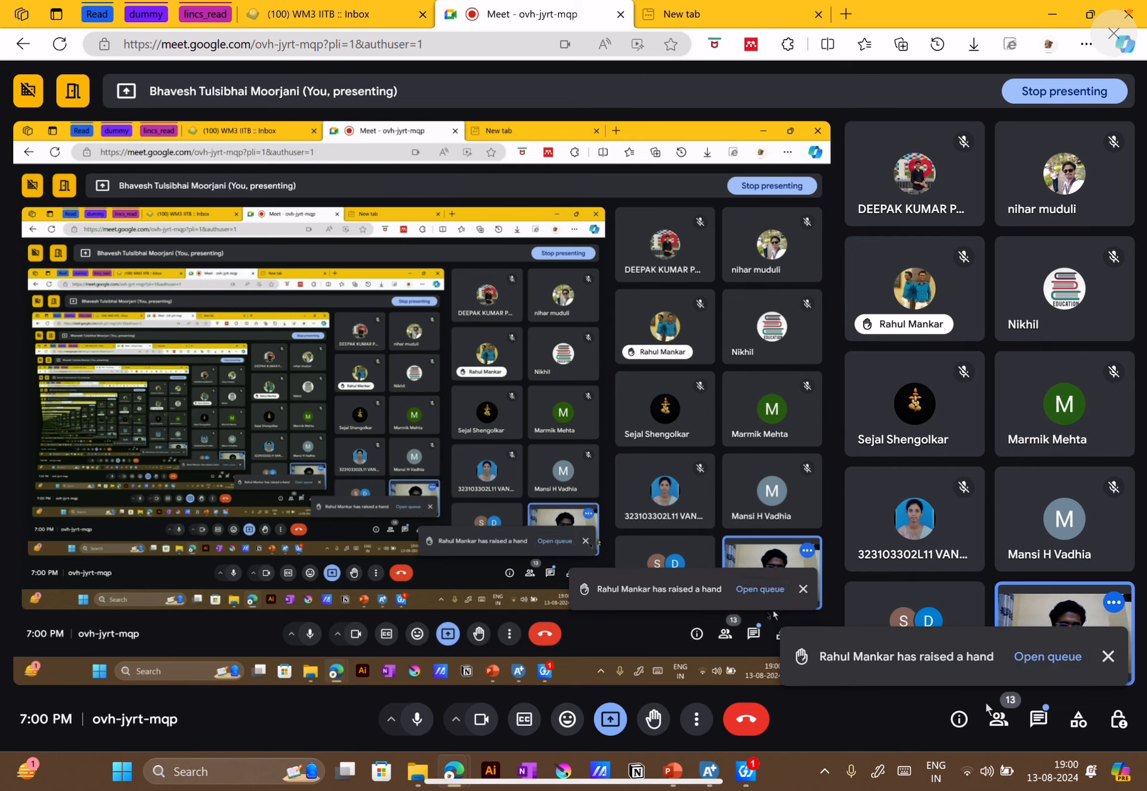
pyautogui.click(1040, 720)
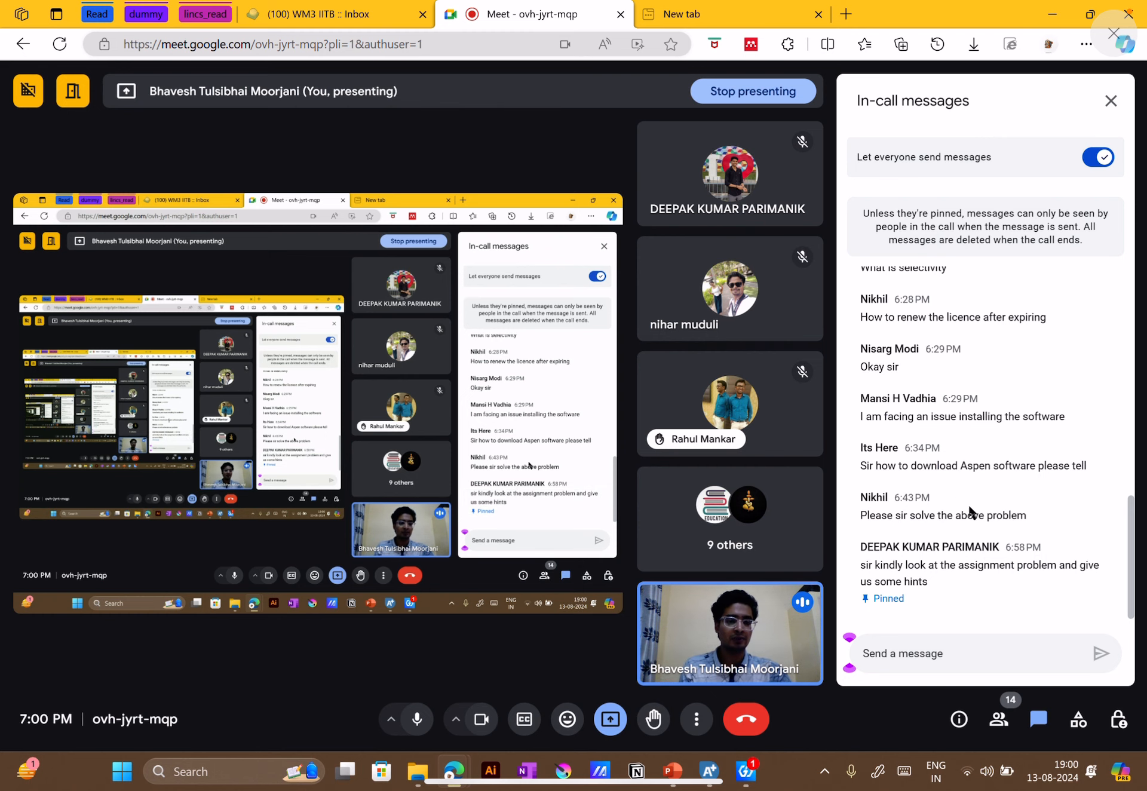
pyautogui.scroll(5, 963, 497)
pyautogui.scroll(-5, 963, 500)
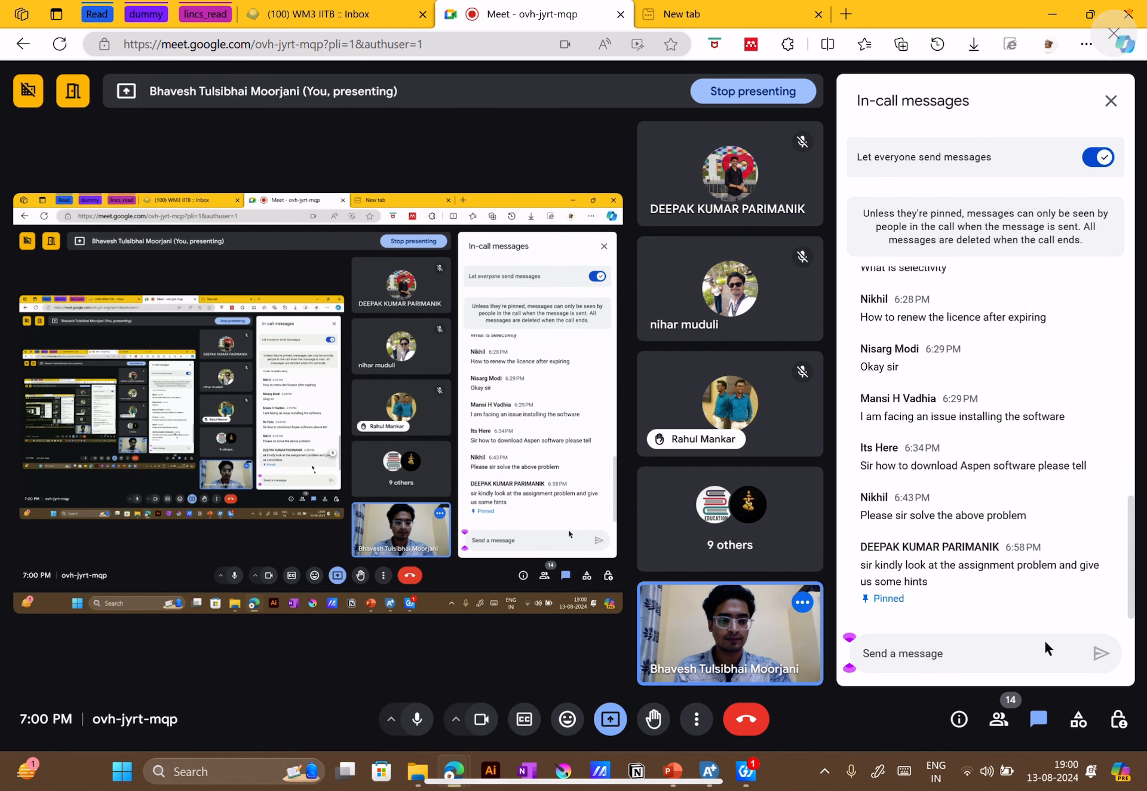
pyautogui.click(1038, 720)
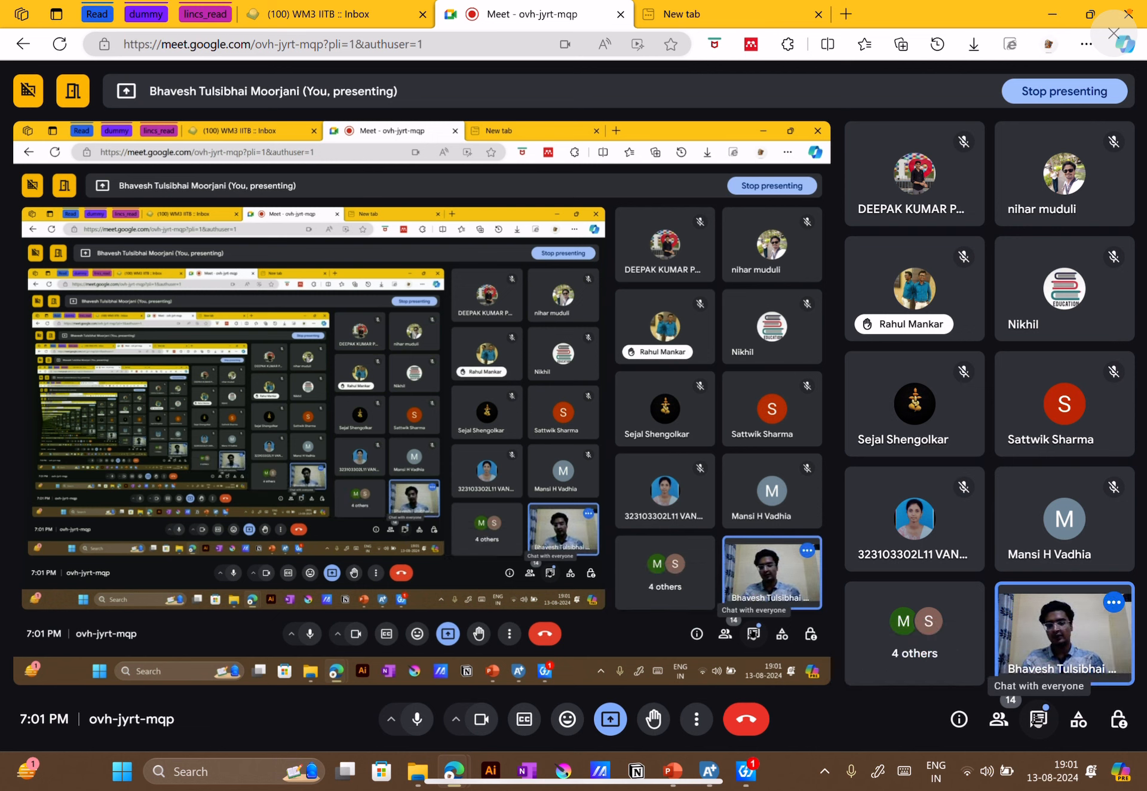
# Switch to the PowerPoint presentation to review the feed, kinetics and reactor data on slide 10
pyautogui.moveTo(721, 786)
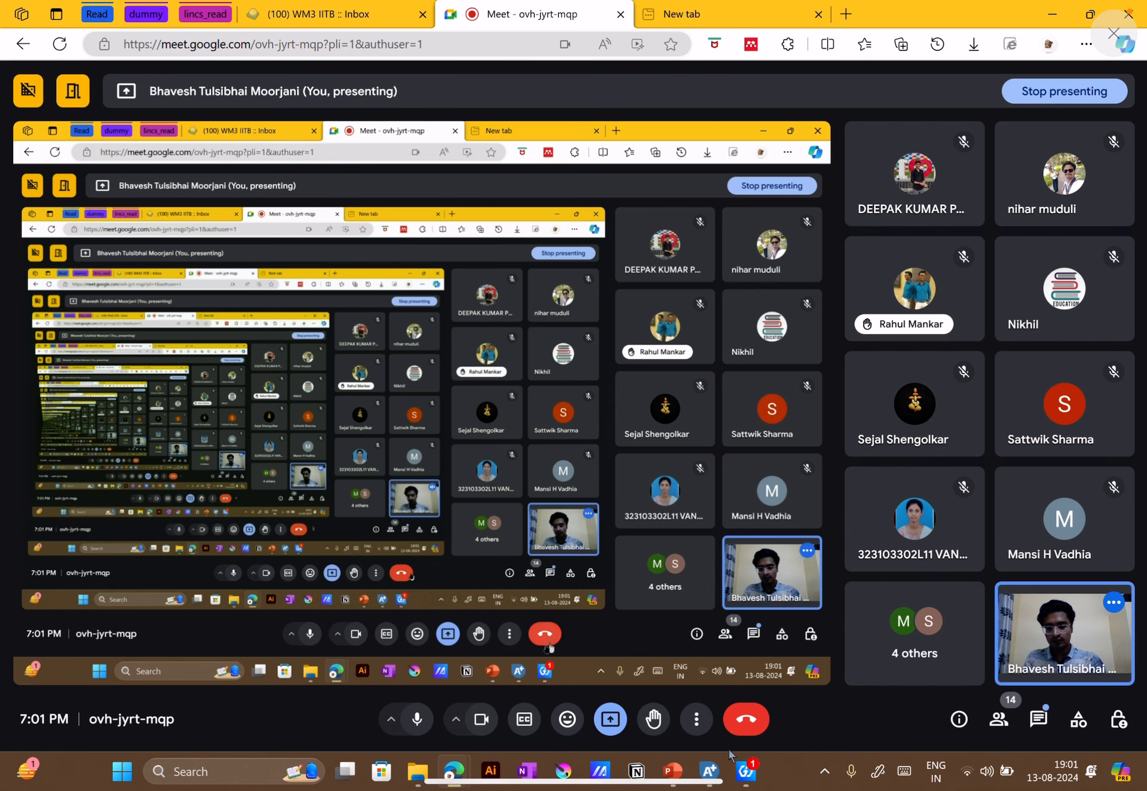
pyautogui.click(680, 785)
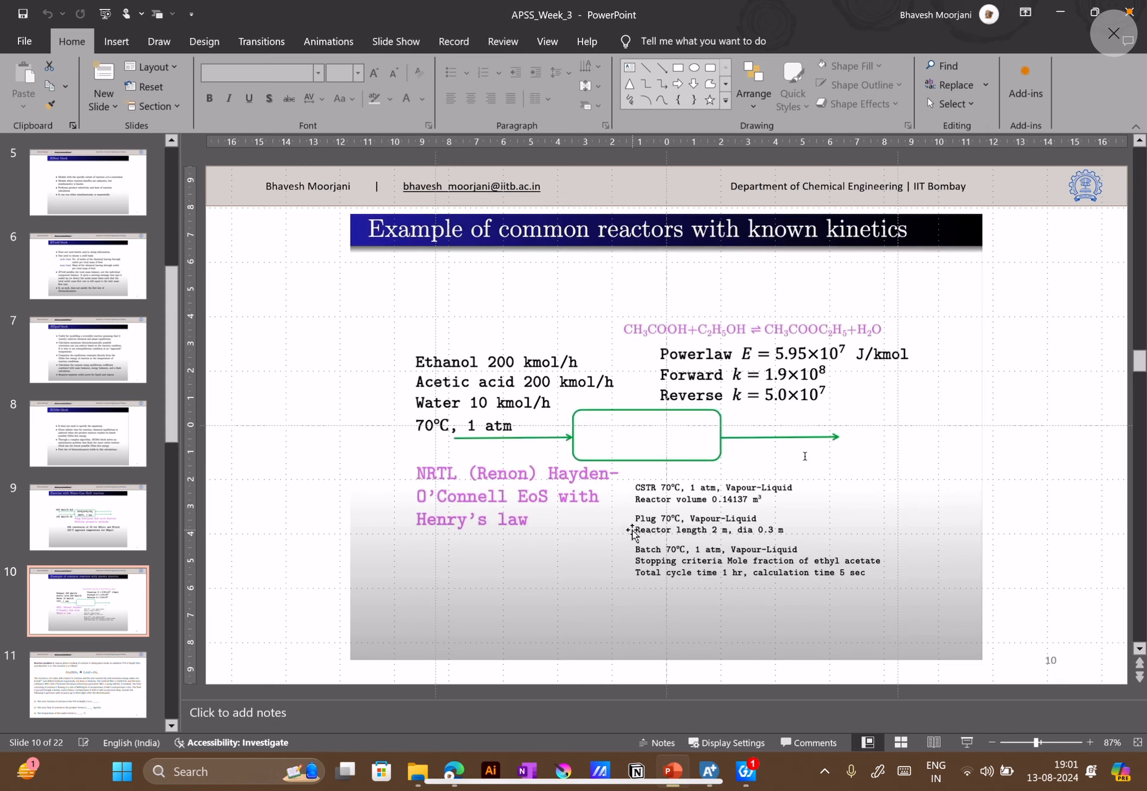
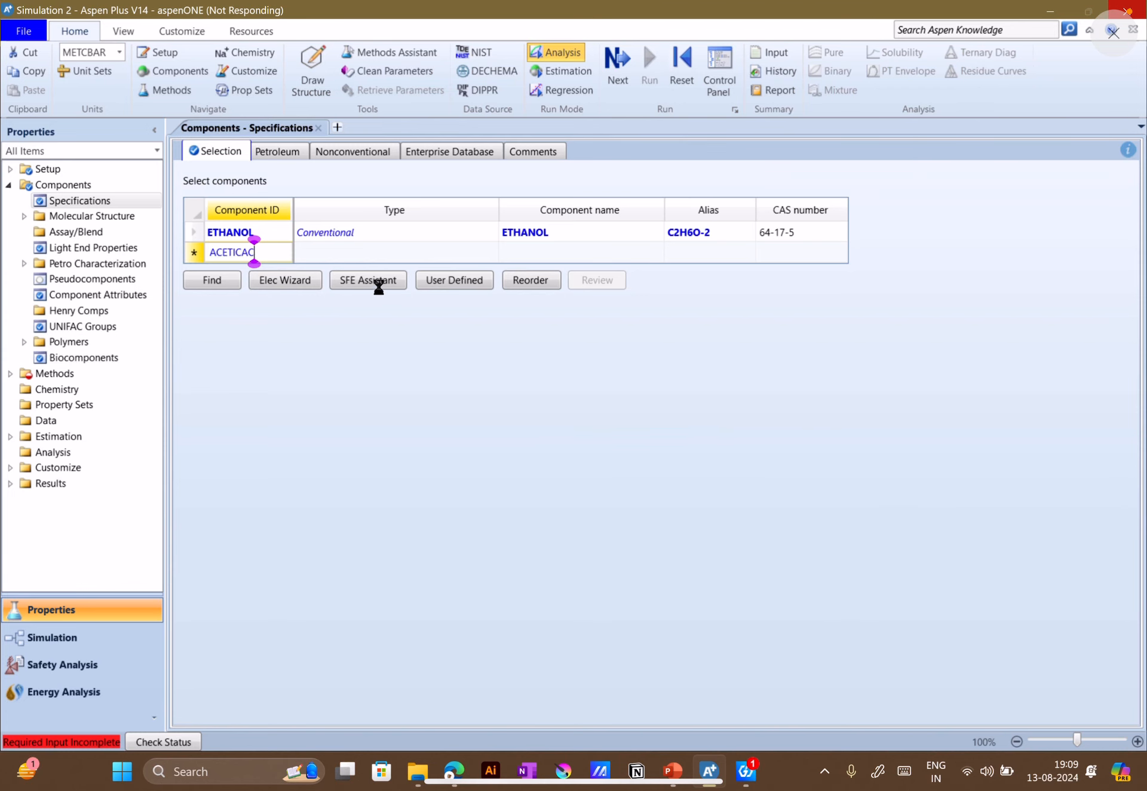
# Open the Reactors_2 Aspen Plus file from the Example_1 folder in File Explorer and minimize the folder window
pyautogui.click(684, 769)
pyautogui.click(682, 771)
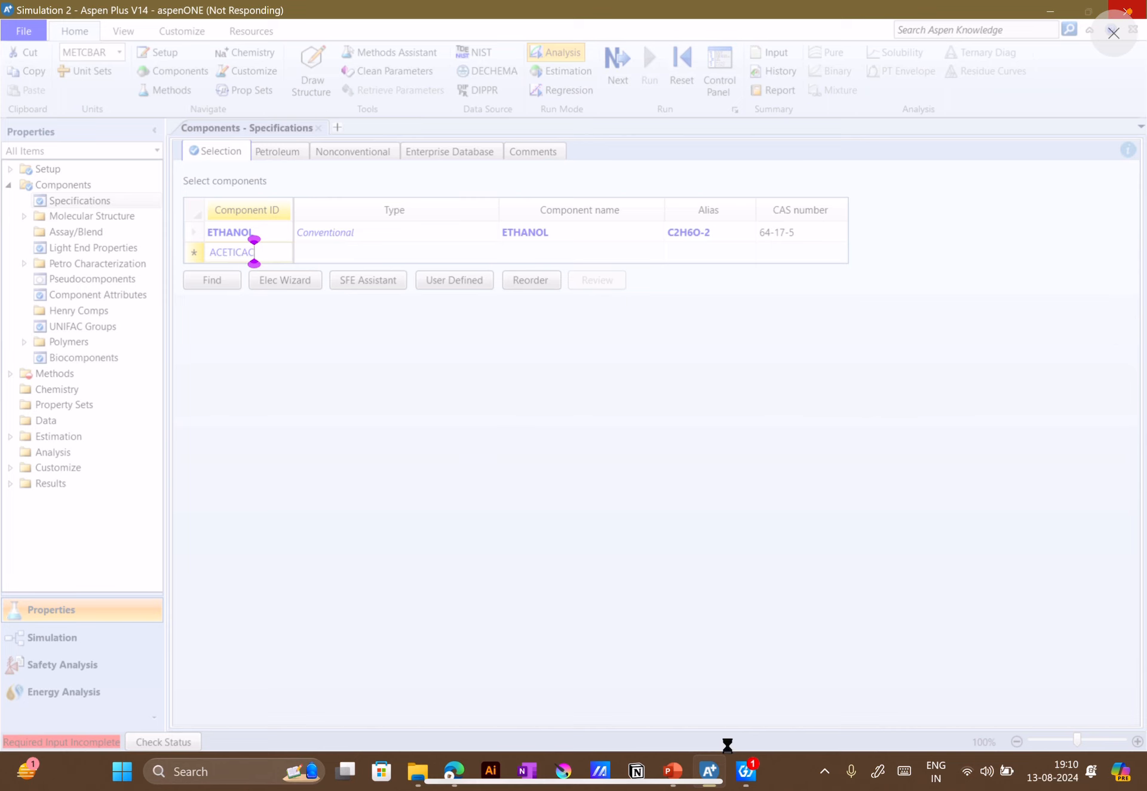
pyautogui.click(418, 770)
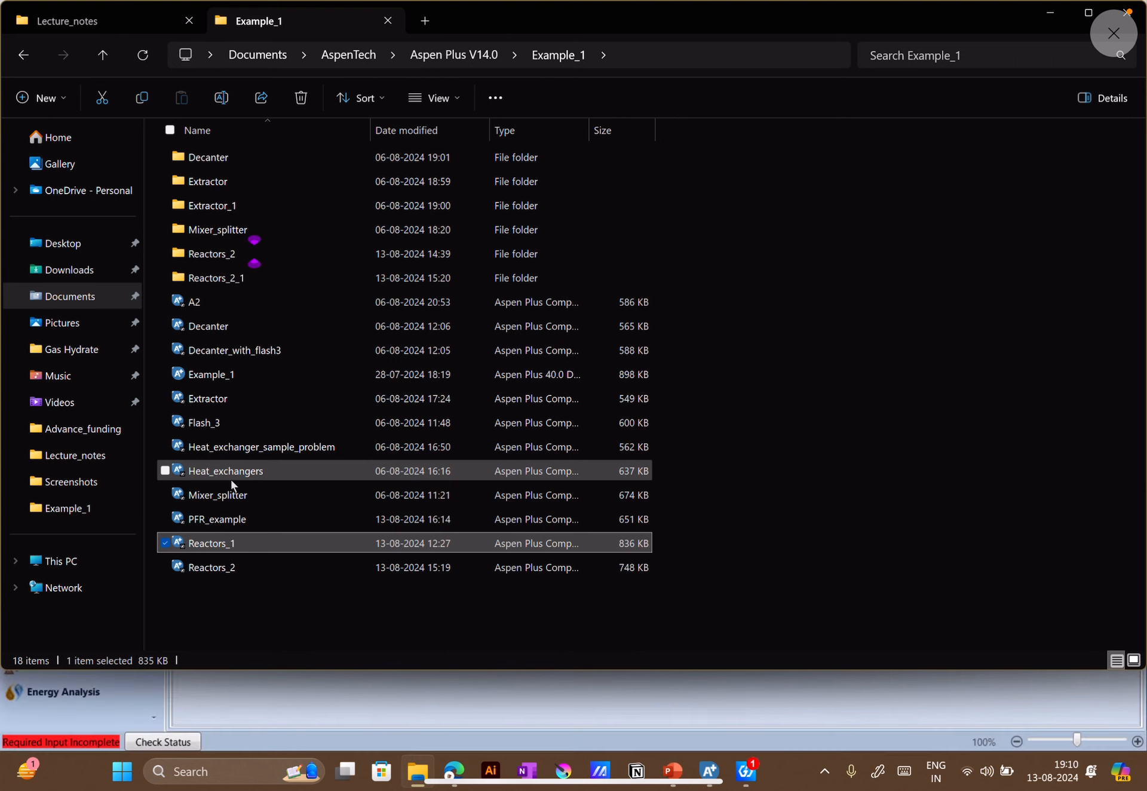
pyautogui.click(217, 567)
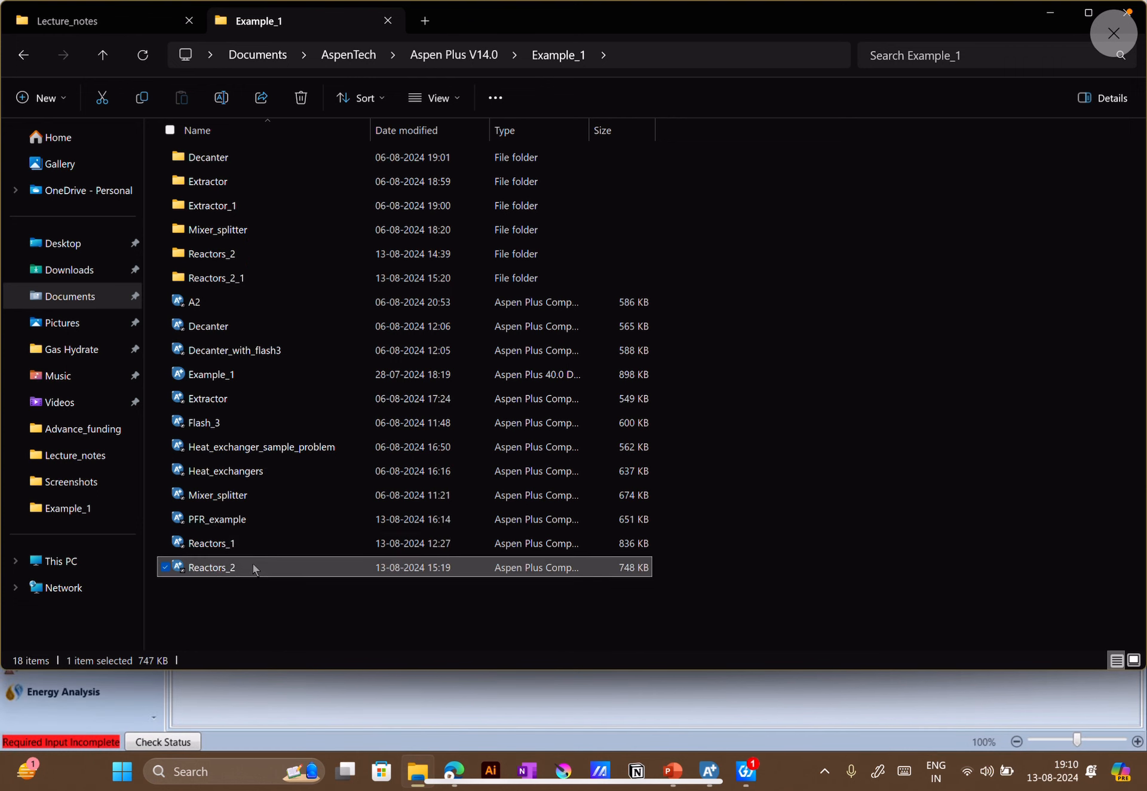
pyautogui.rightClick(253, 564)
pyautogui.click(318, 324)
pyautogui.click(1052, 12)
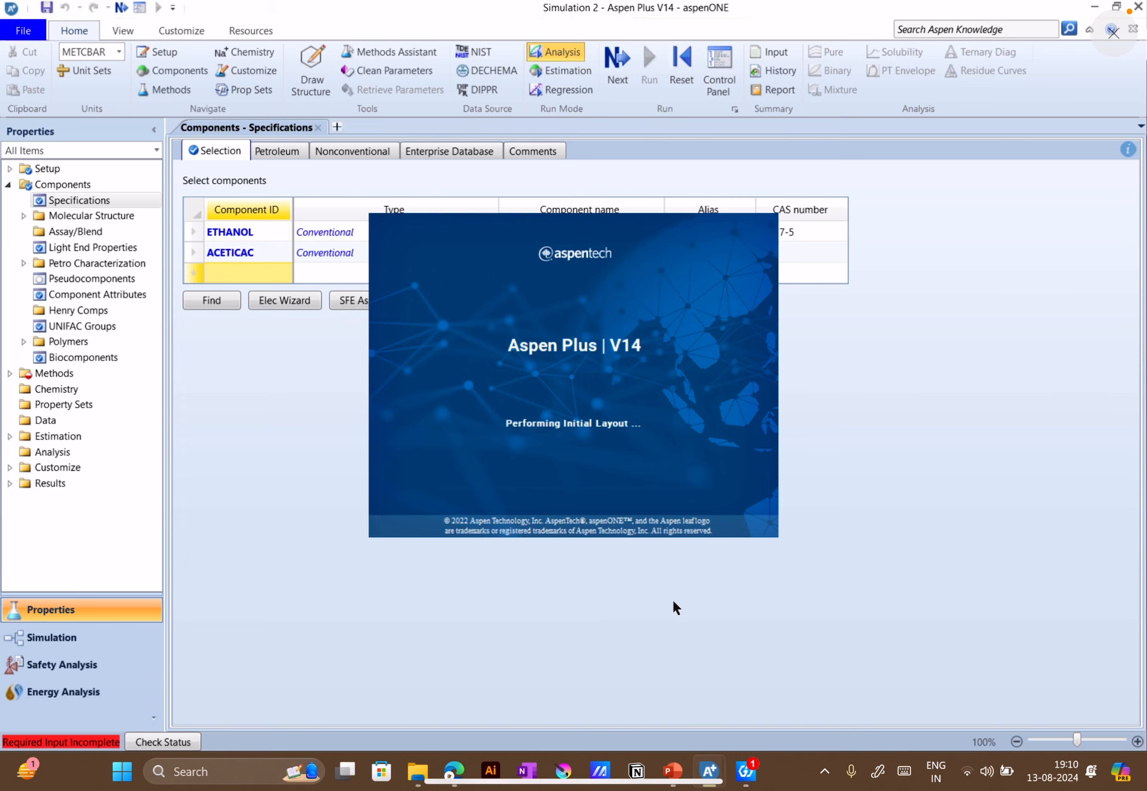
# Search the compound databanks for a name equal to "acetic acid" for the ACETICAC component, consulting slide 10 in PowerPoint
pyautogui.click(269, 250)
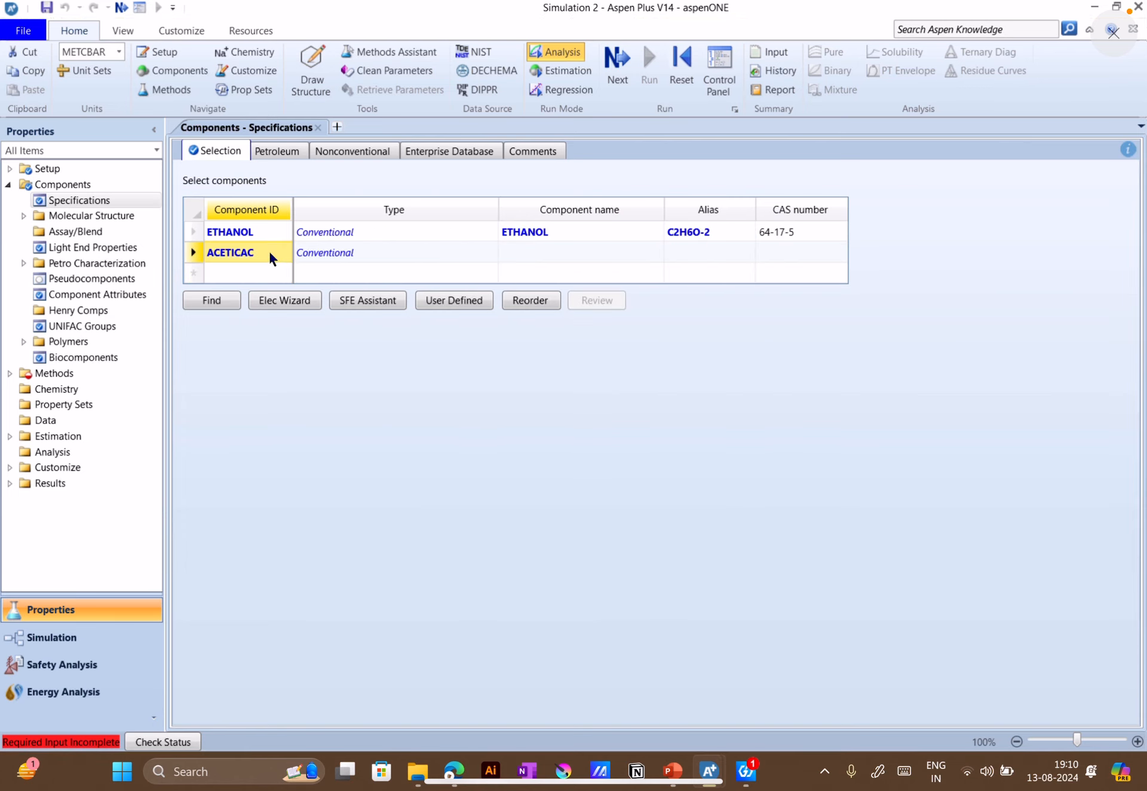
pyautogui.click(225, 301)
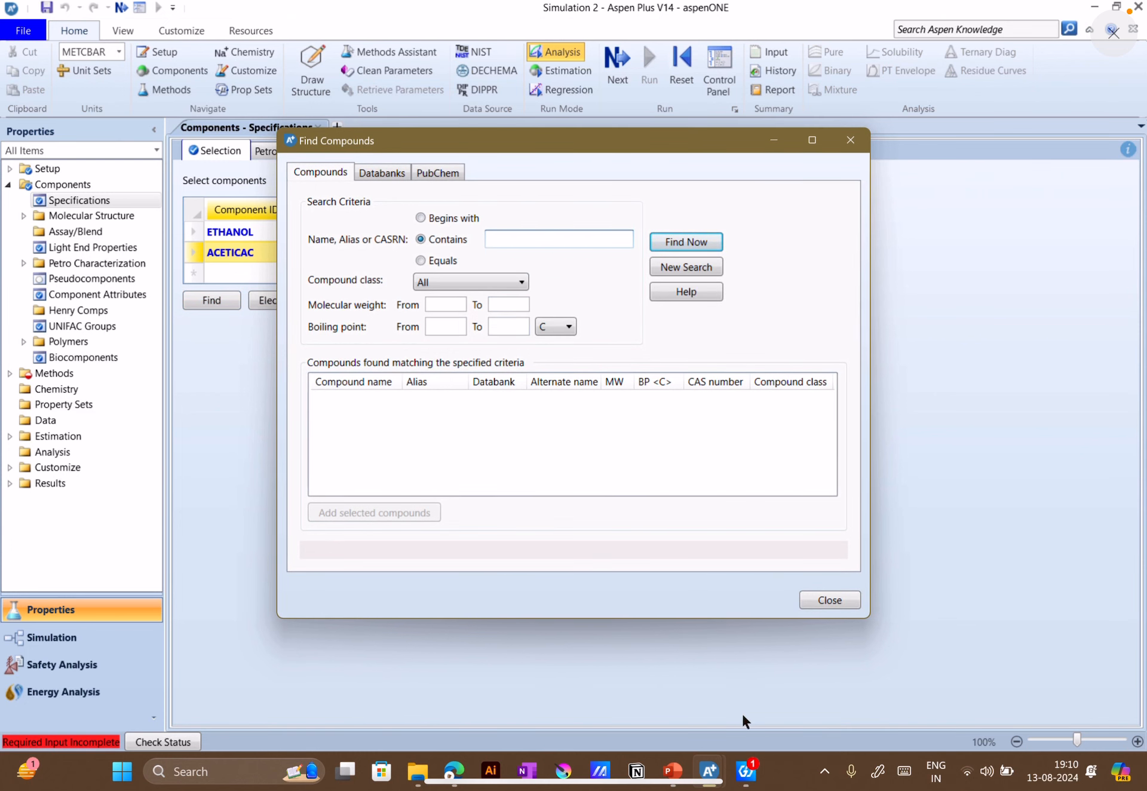
pyautogui.click(681, 774)
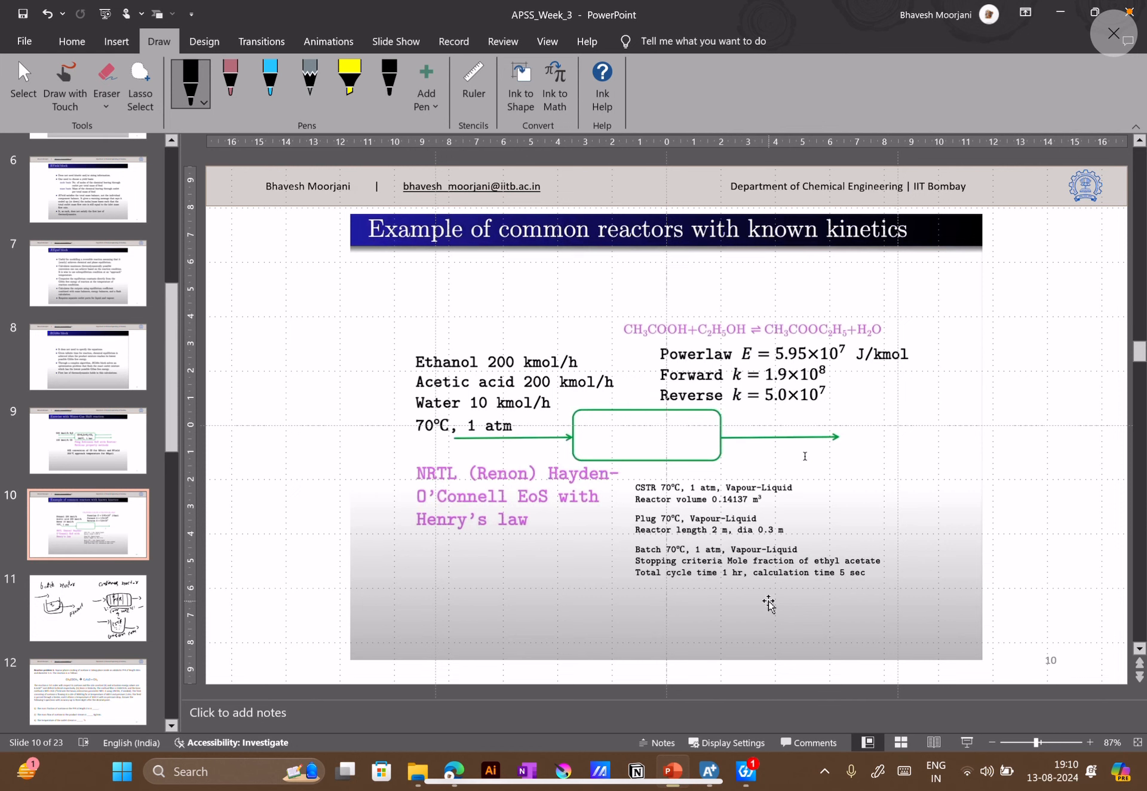
pyautogui.click(709, 772)
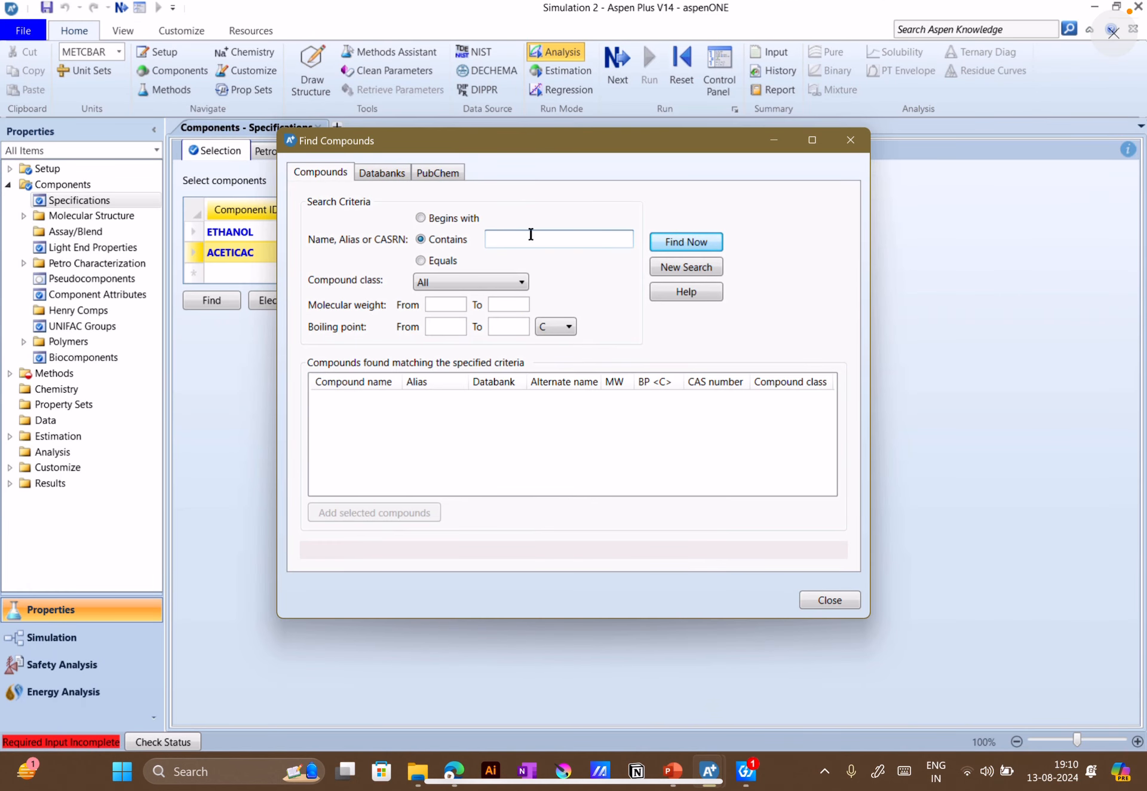
pyautogui.write('acet')
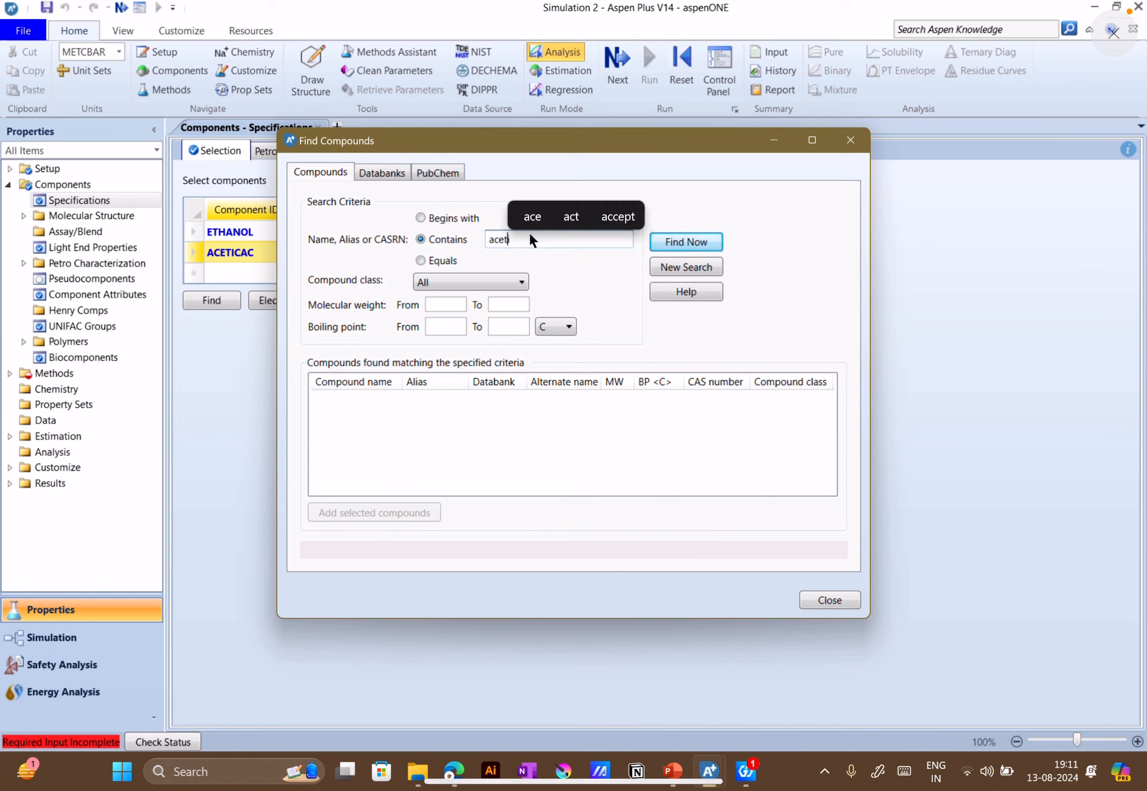
pyautogui.write('ic acid')
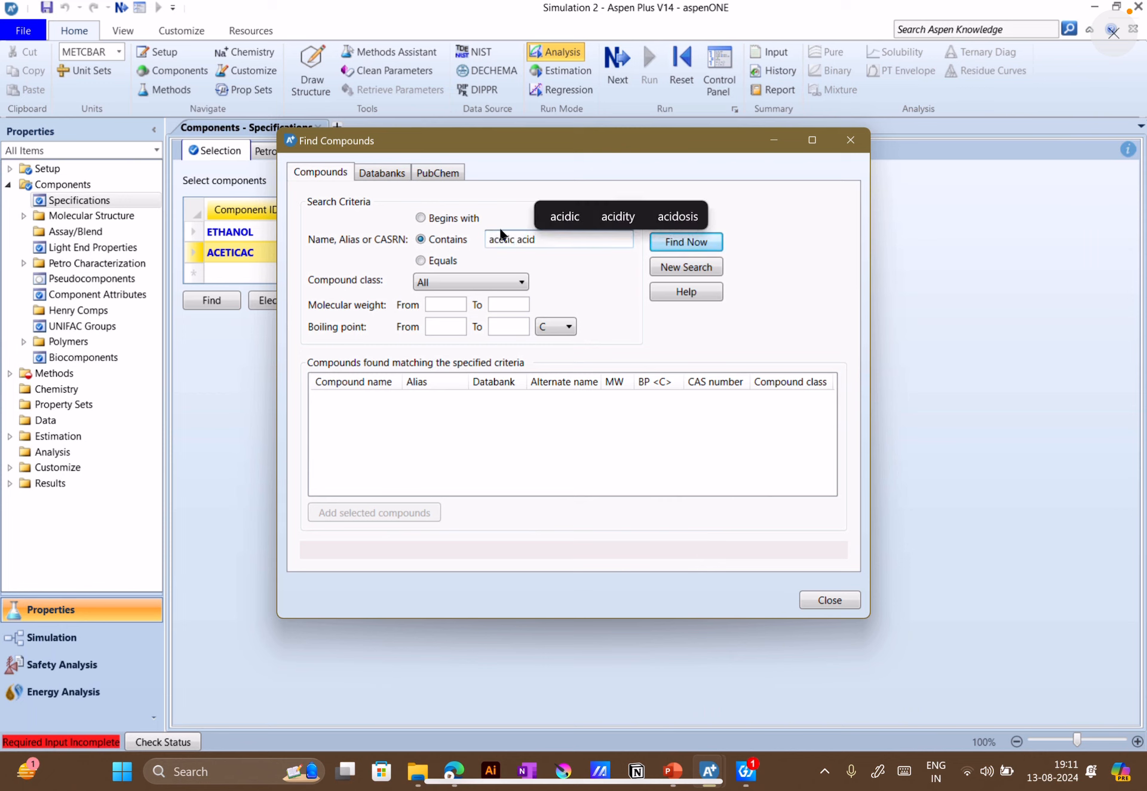
pyautogui.click(422, 261)
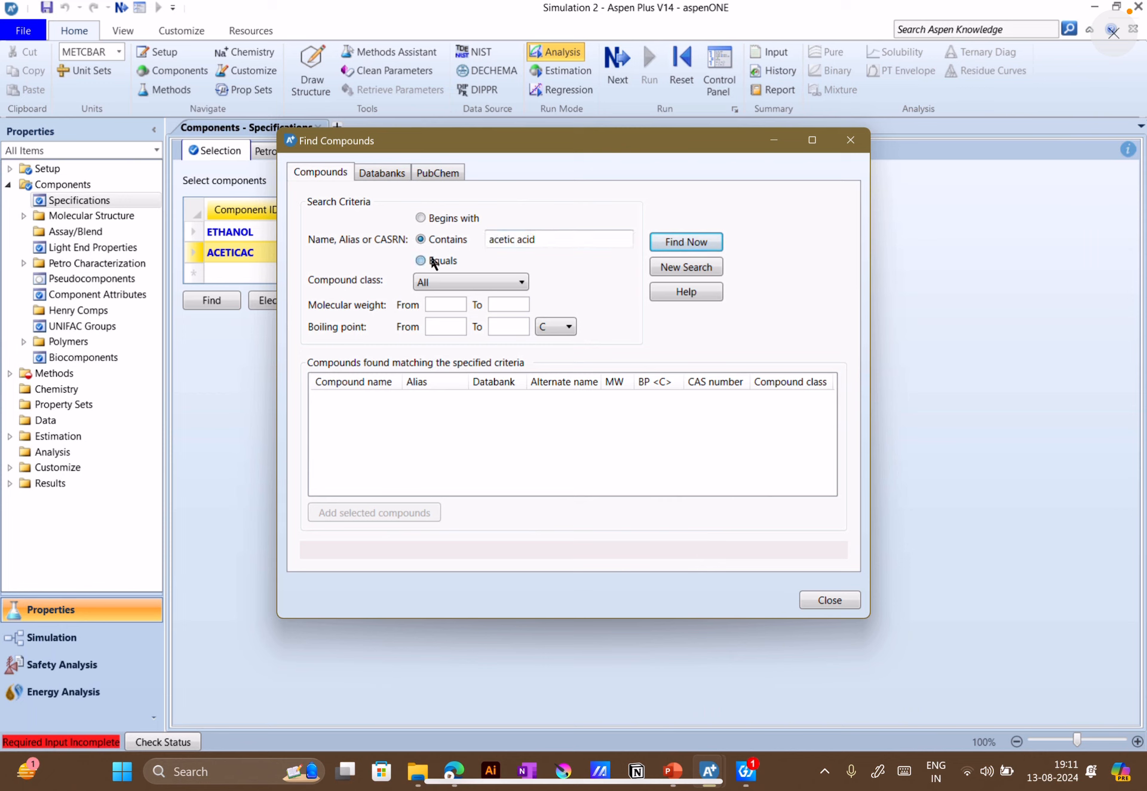
pyautogui.click(674, 242)
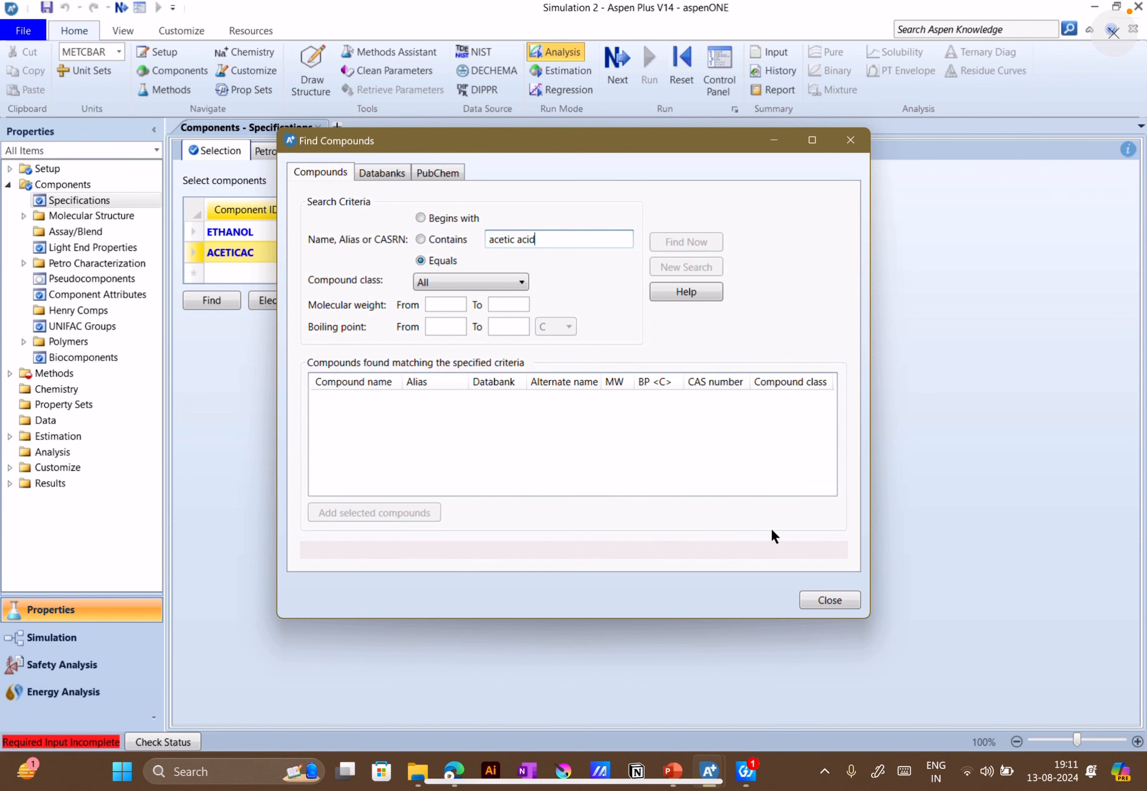
pyautogui.moveTo(709, 772)
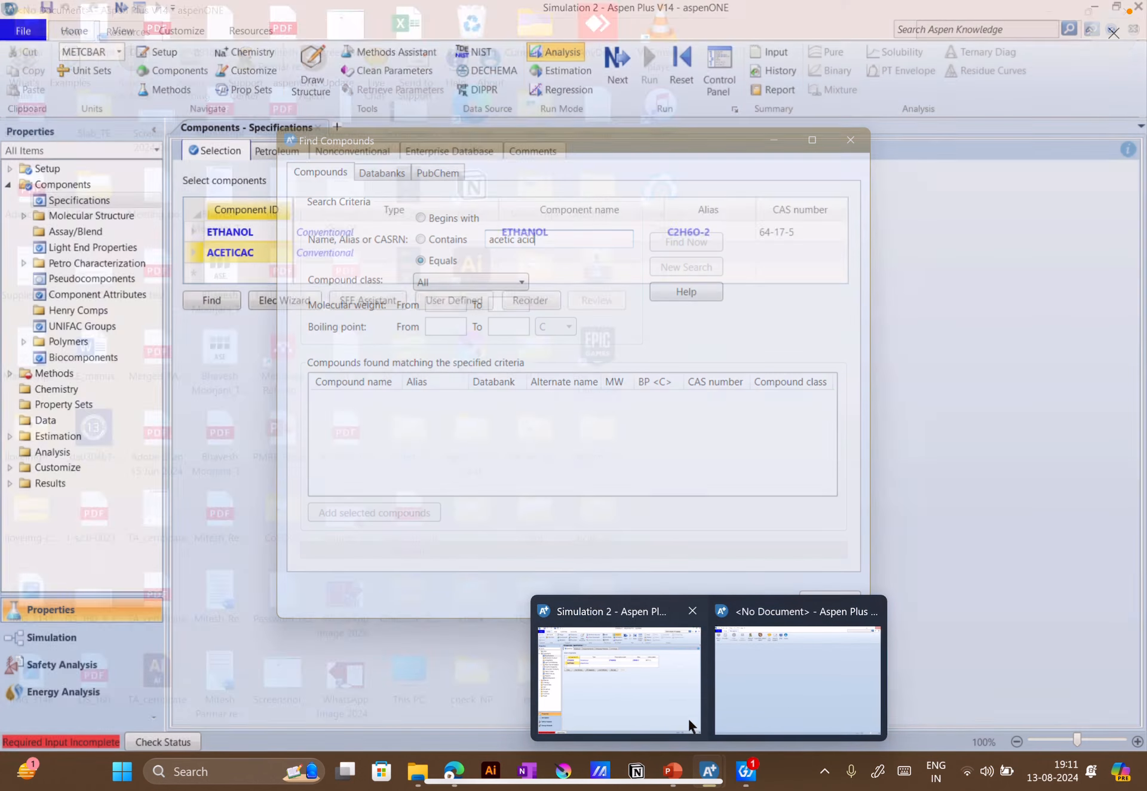
pyautogui.click(689, 726)
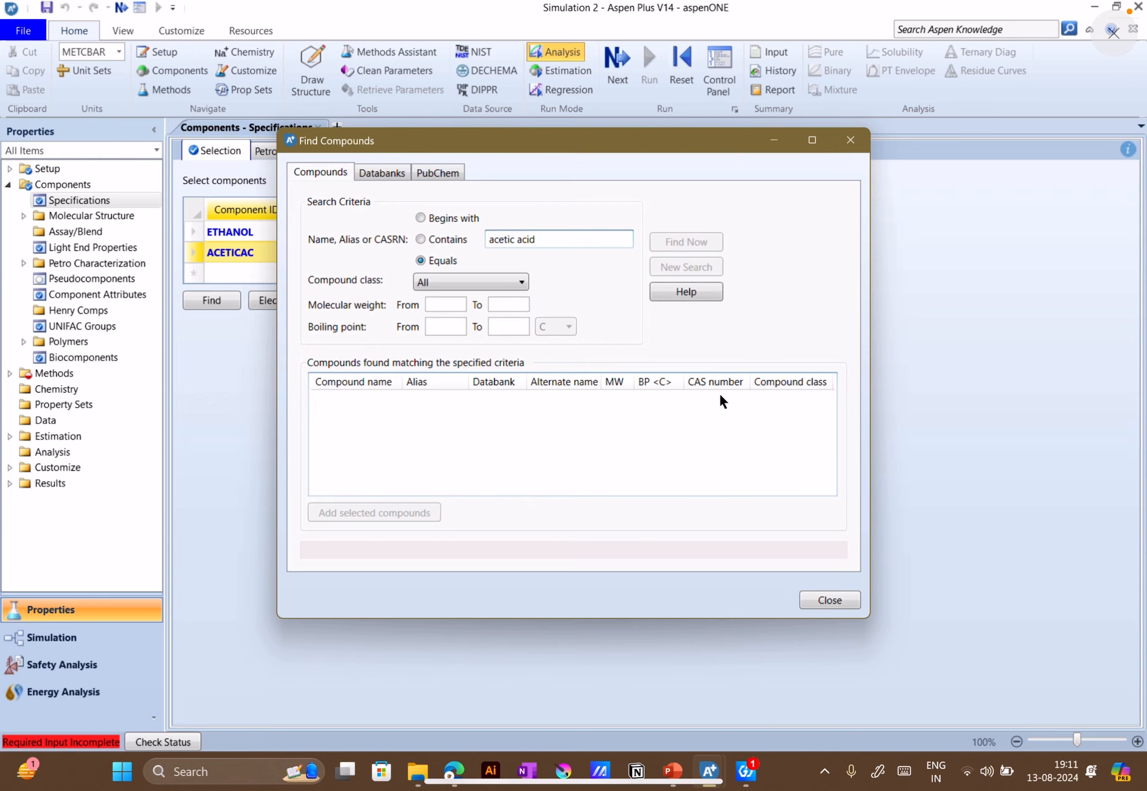
pyautogui.moveTo(1117, 4); pyautogui.dragTo(1098, 227)
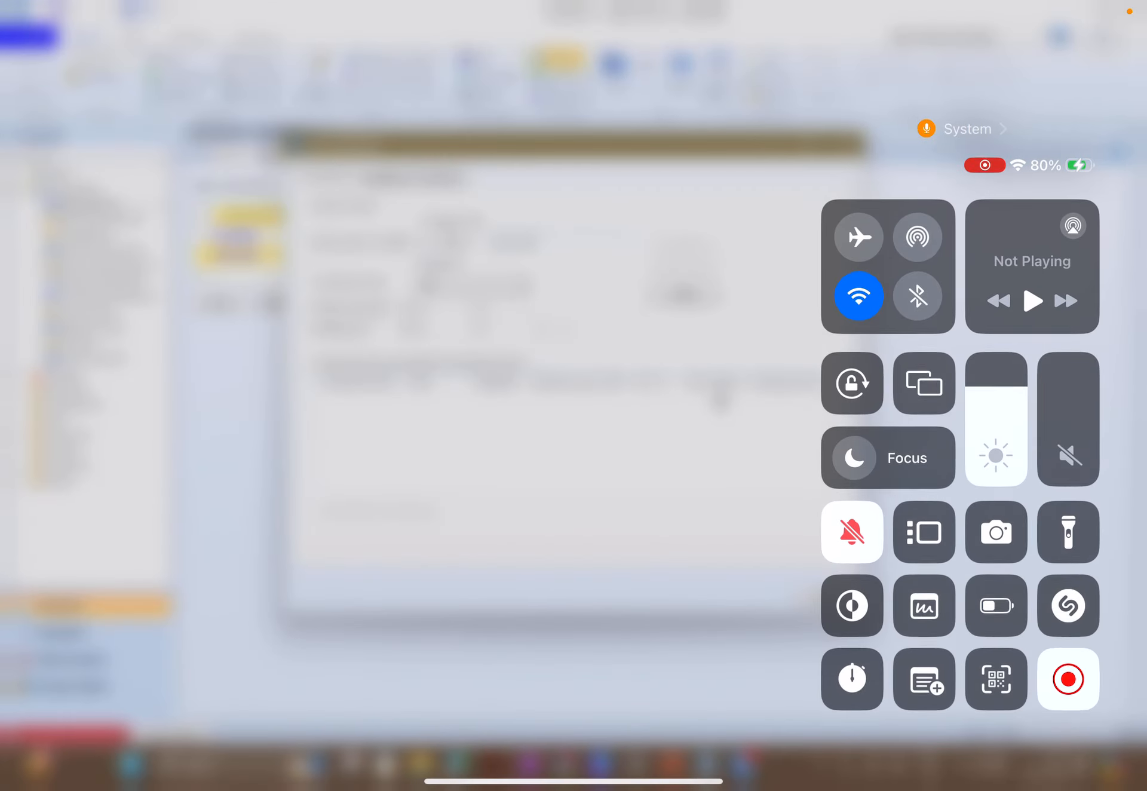
pyautogui.click(720, 396)
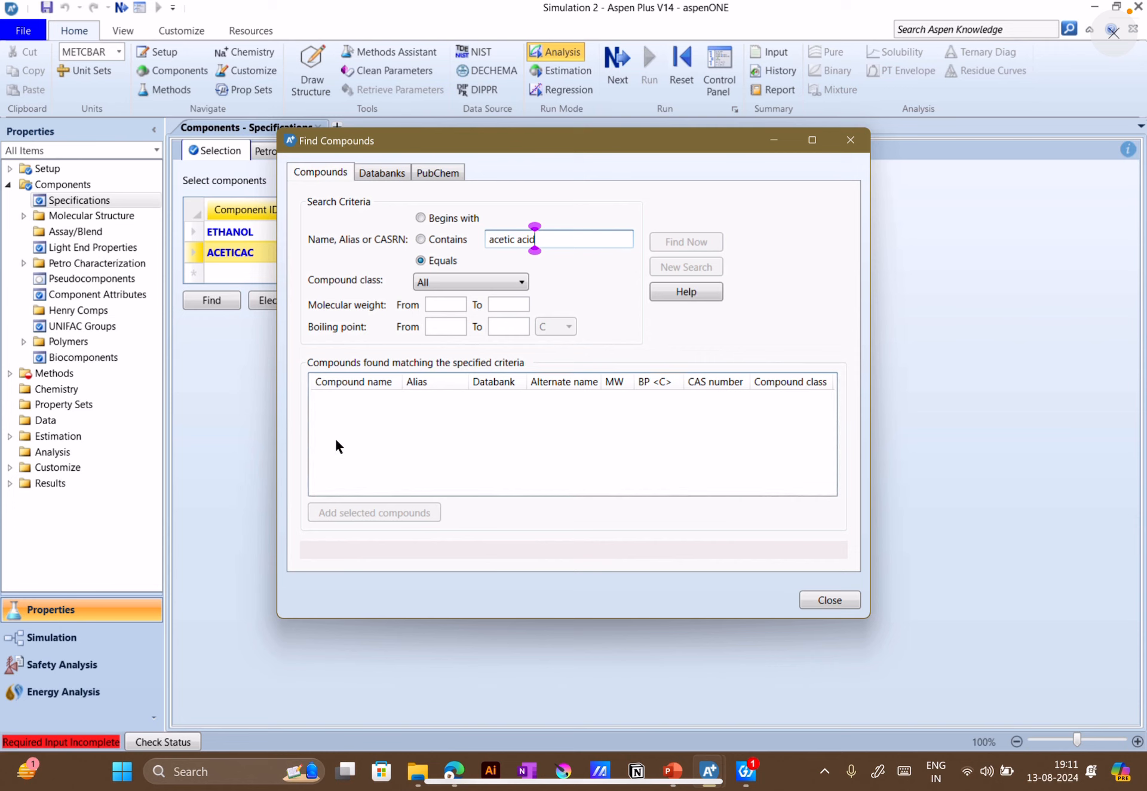
pyautogui.moveTo(483, 149); pyautogui.dragTo(553, 168)
pyautogui.click(283, 383)
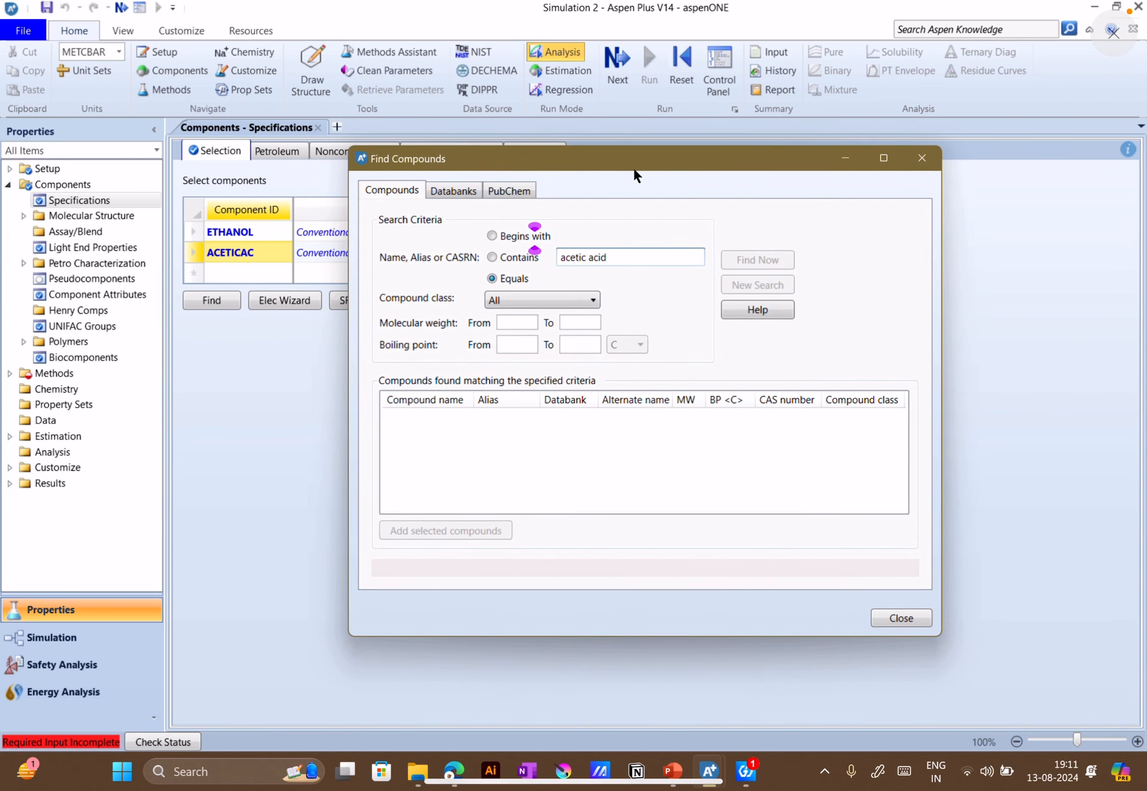
pyautogui.moveTo(744, 175); pyautogui.dragTo(717, 170)
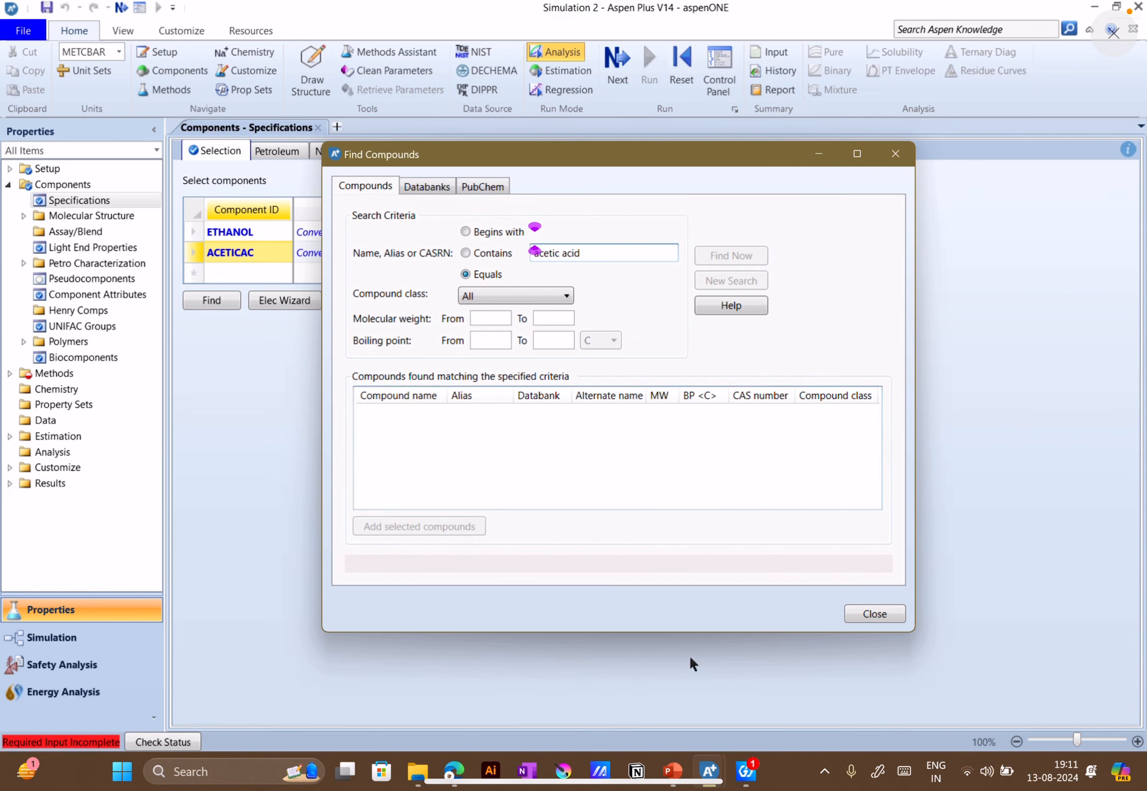
# Switch to the second Aspen Plus window to check whether Reactors_2 has loaded, and minimize it
pyautogui.moveTo(721, 773)
pyautogui.click(778, 701)
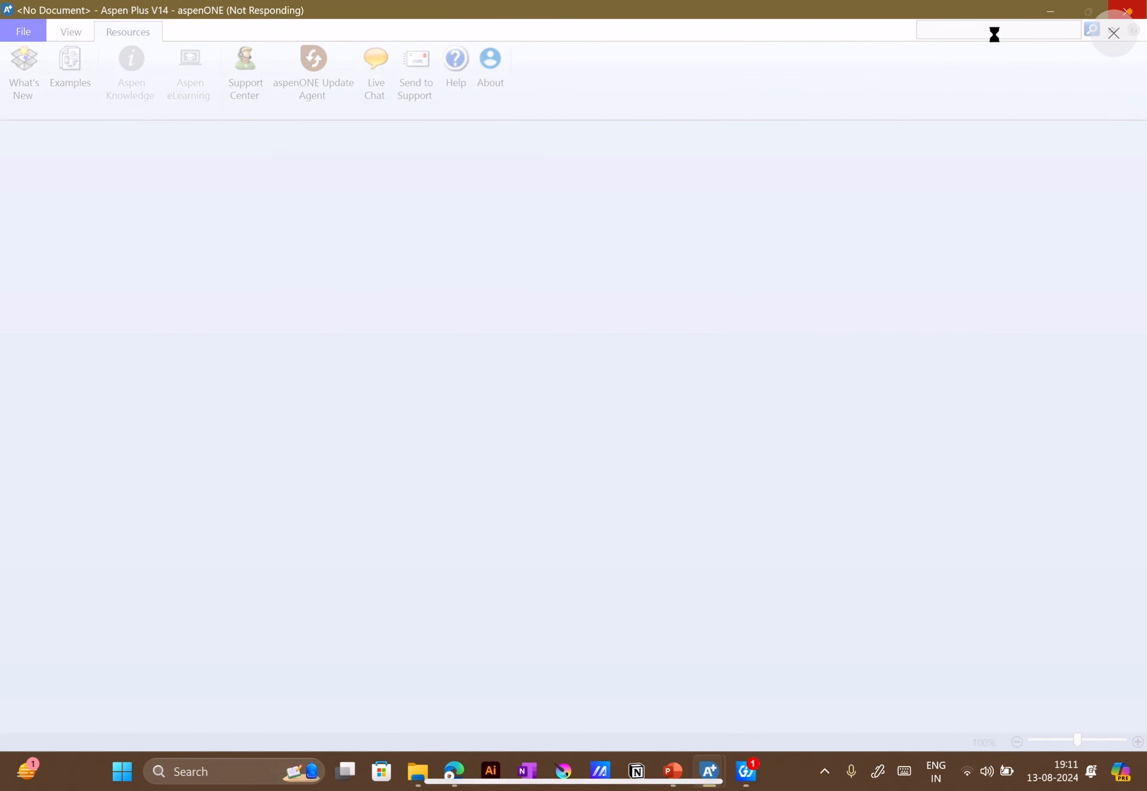
pyautogui.click(1055, 8)
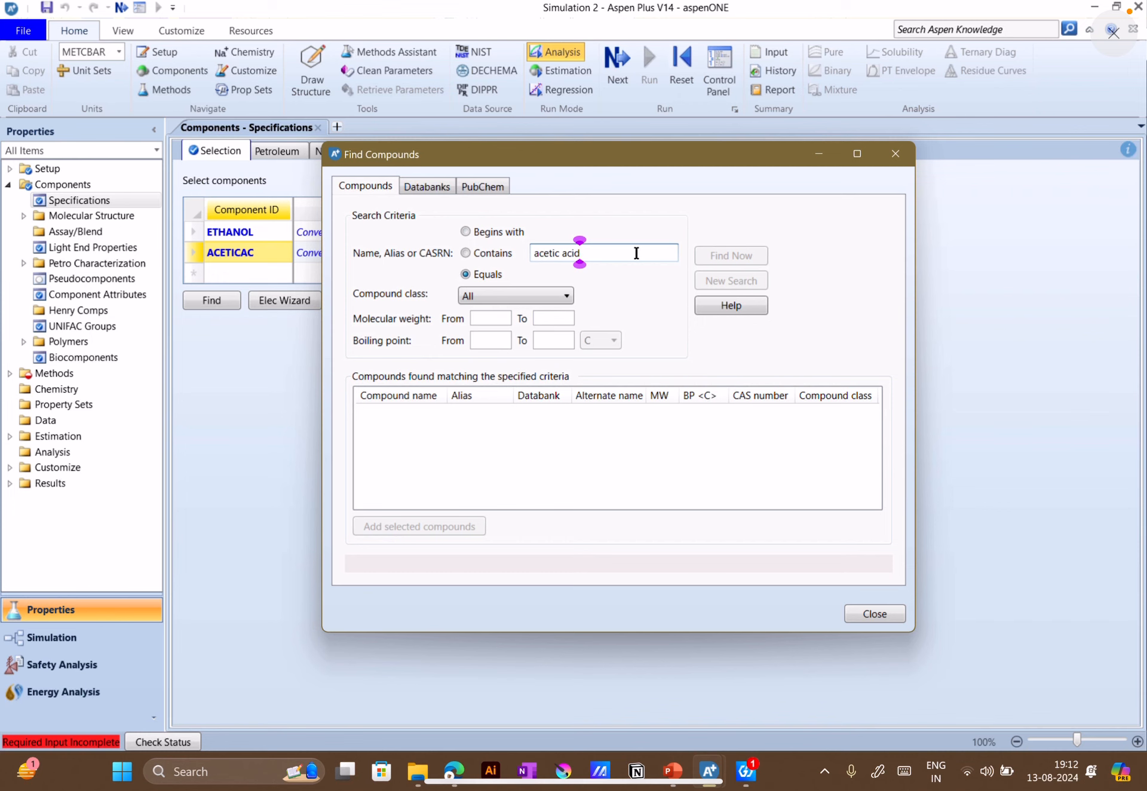
# Restart the compound search for the ACETICAC component, looking for names that contain "acetic acid"
pyautogui.click(874, 614)
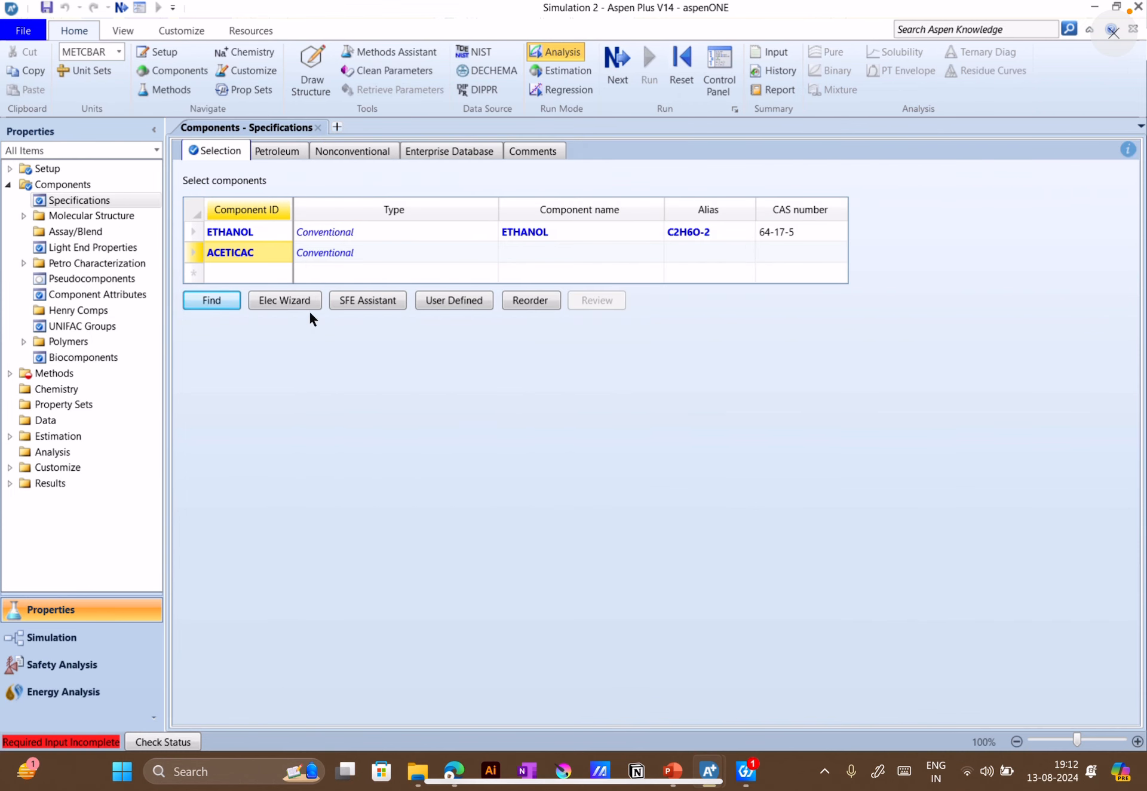
pyautogui.click(221, 304)
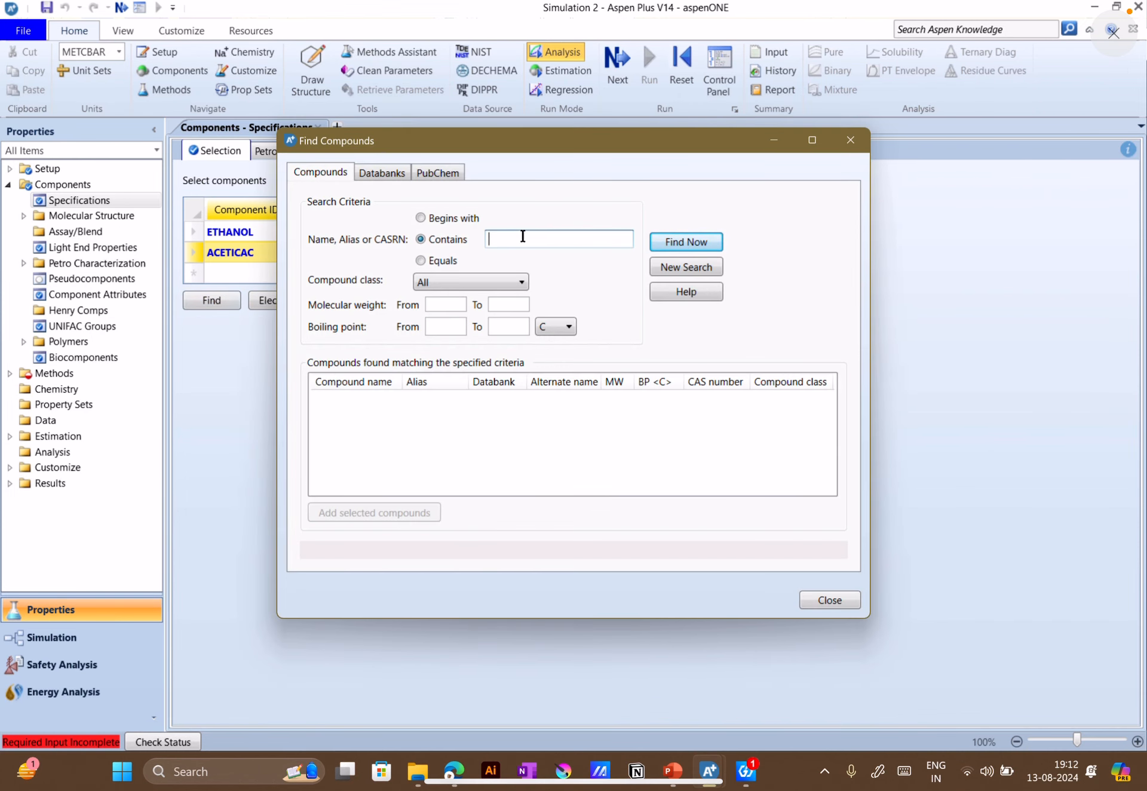
pyautogui.click(520, 239)
pyautogui.write('acetic')
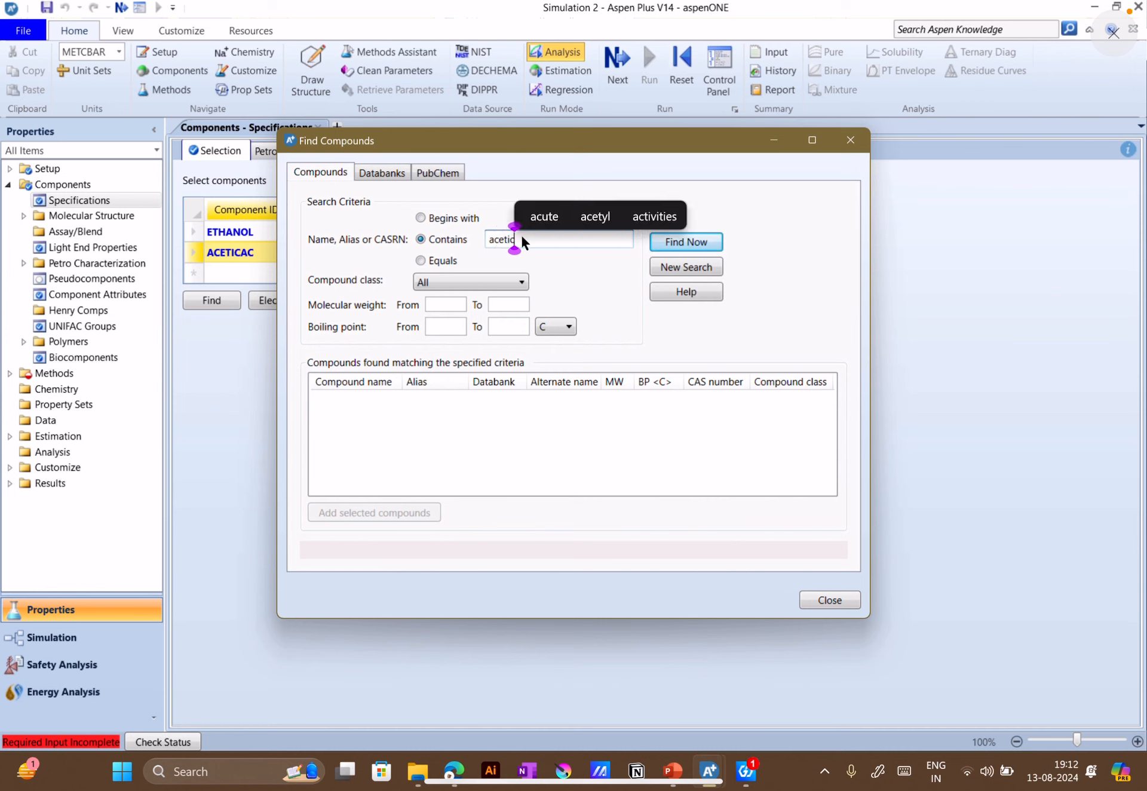
pyautogui.write(' acid')
pyautogui.press('Return')
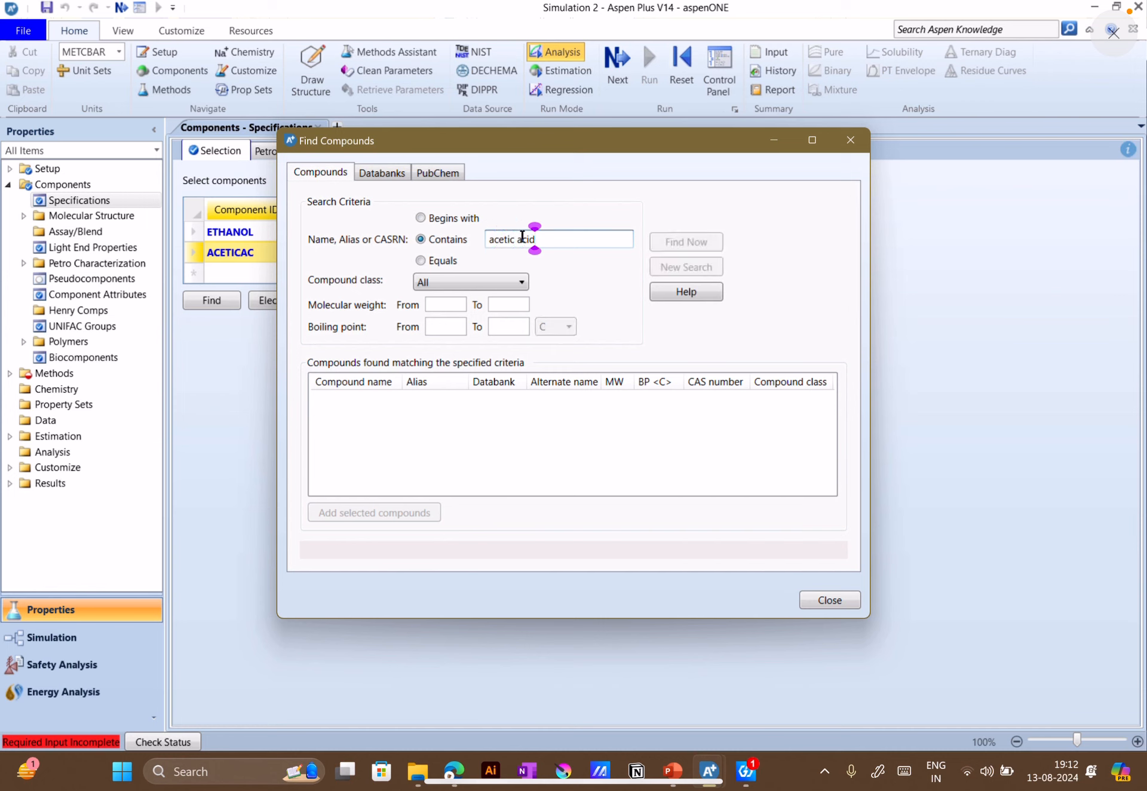
# Glance at slide 10 in PowerPoint, return to Aspen Plus, check the window loading Reactors_2, and minimize it
pyautogui.moveTo(674, 768)
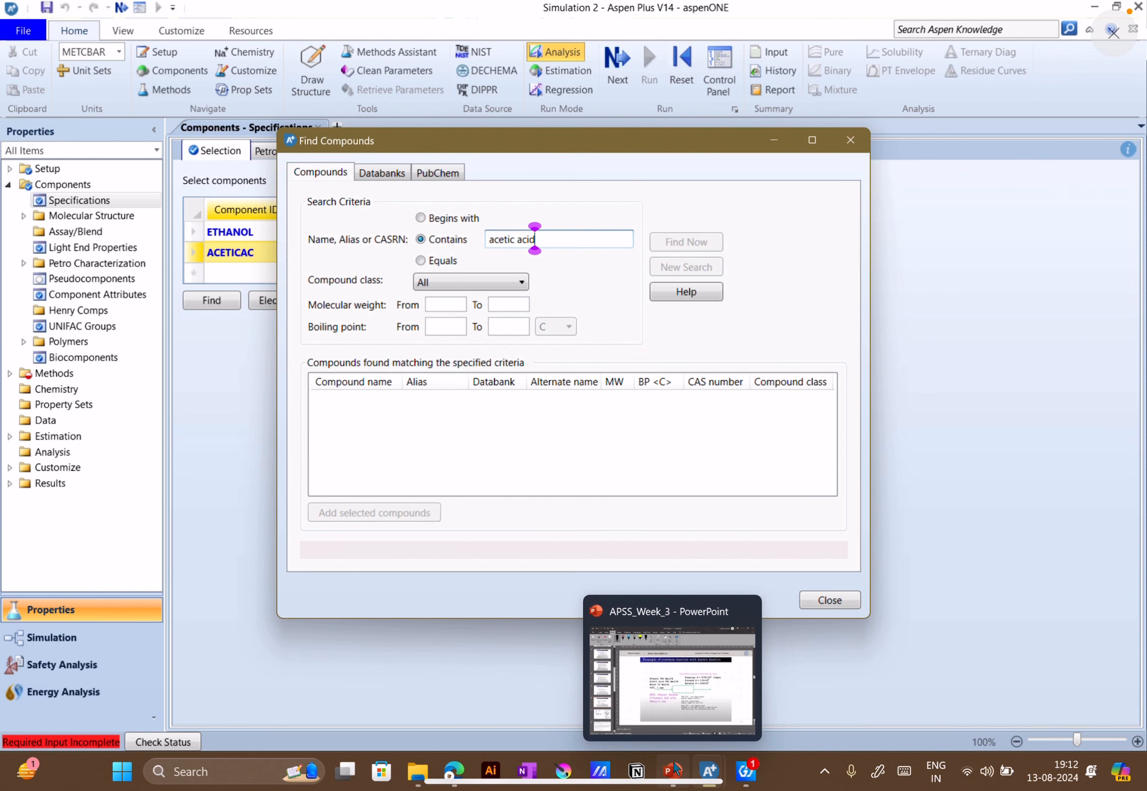
pyautogui.click(674, 770)
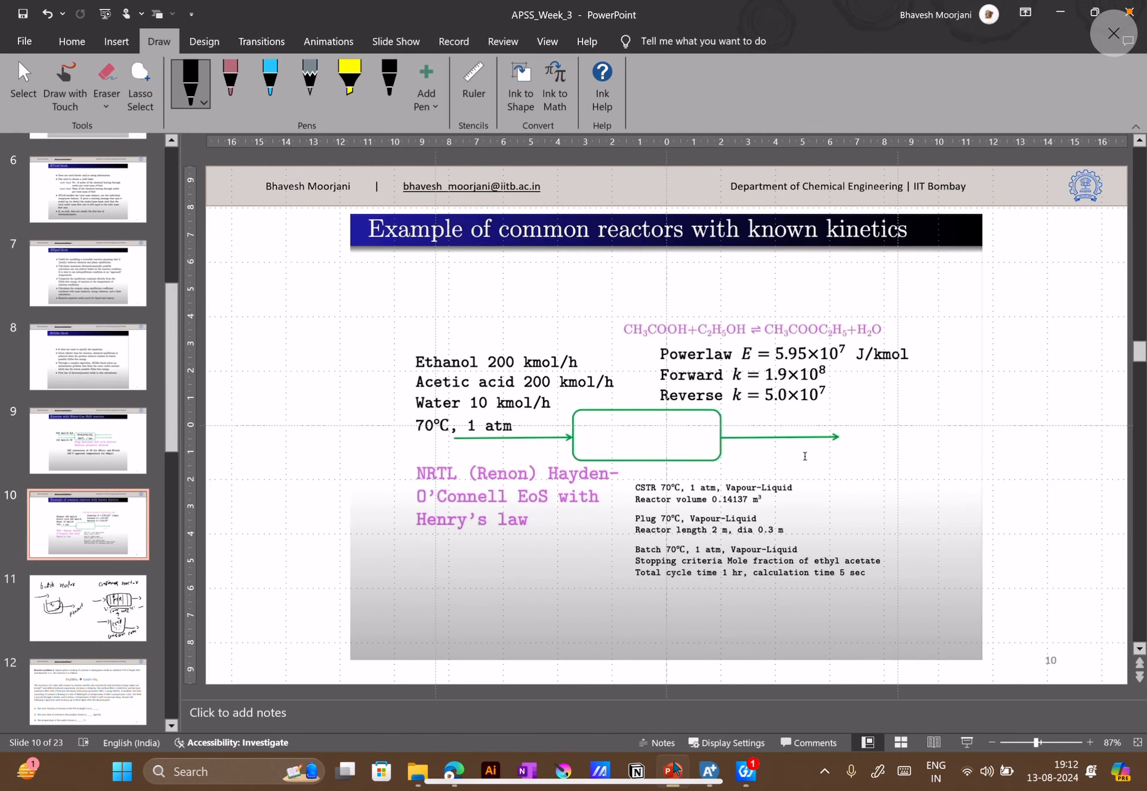
pyautogui.click(674, 769)
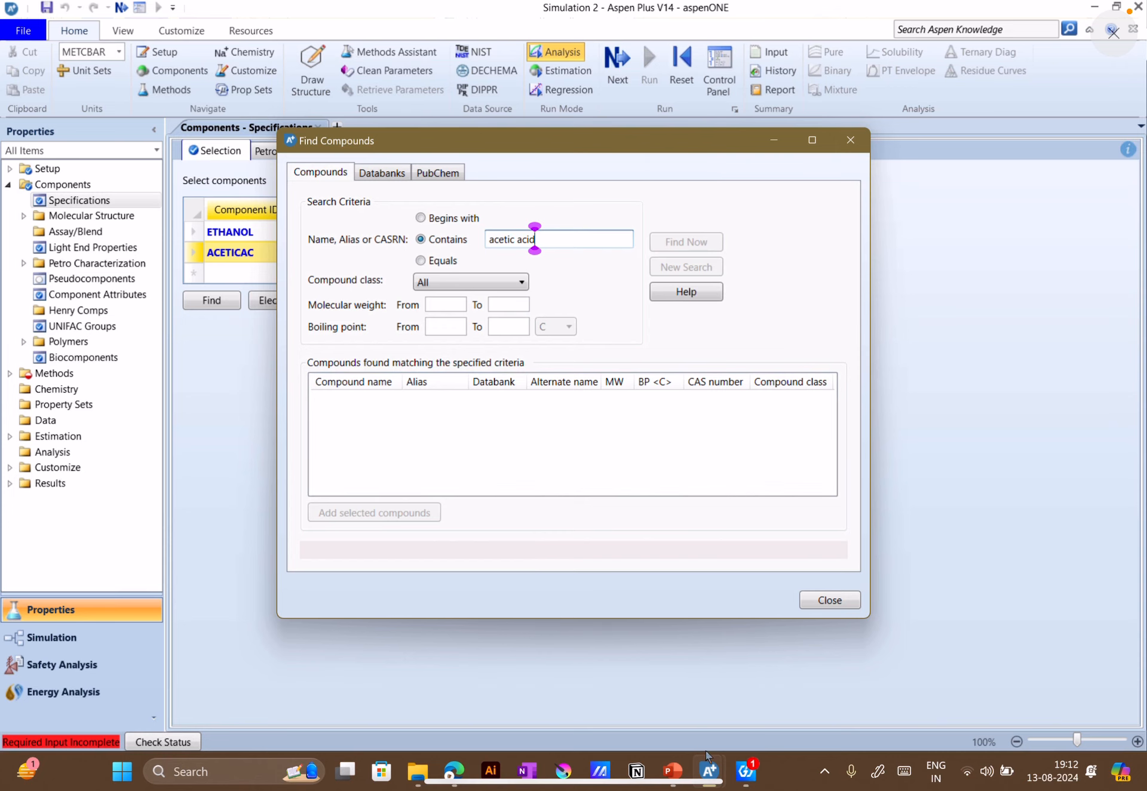
pyautogui.moveTo(708, 751)
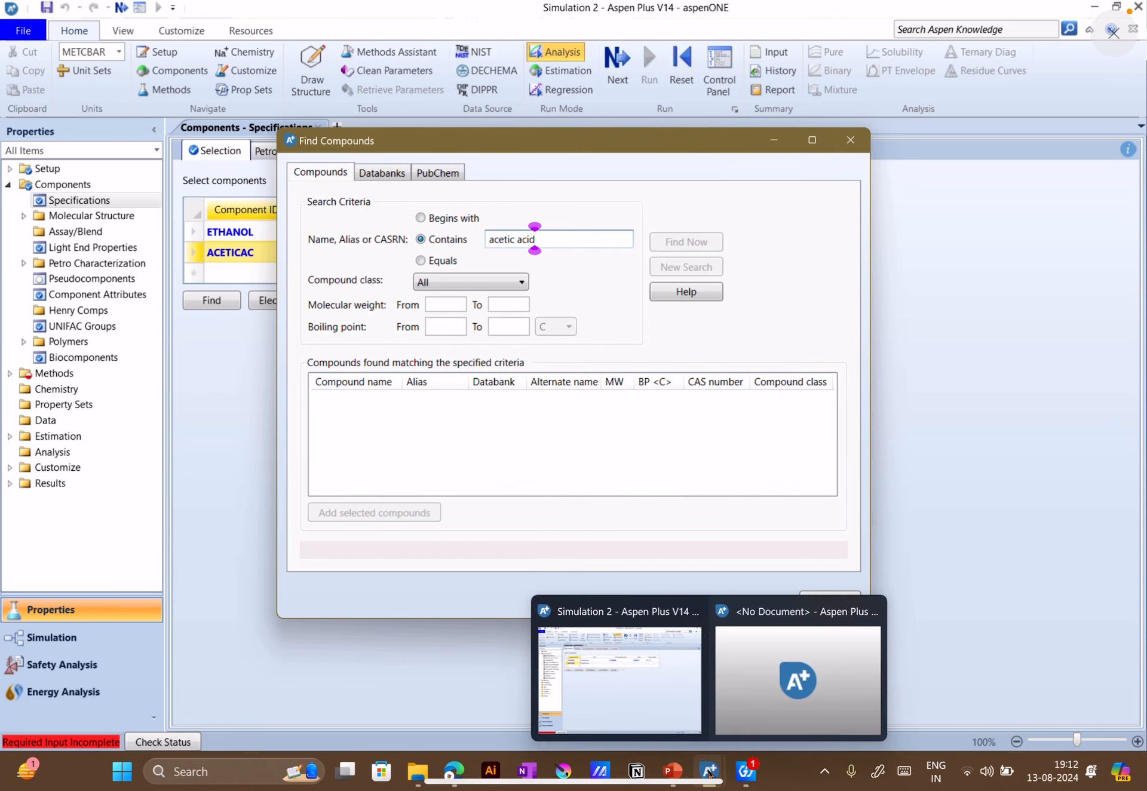
pyautogui.click(809, 696)
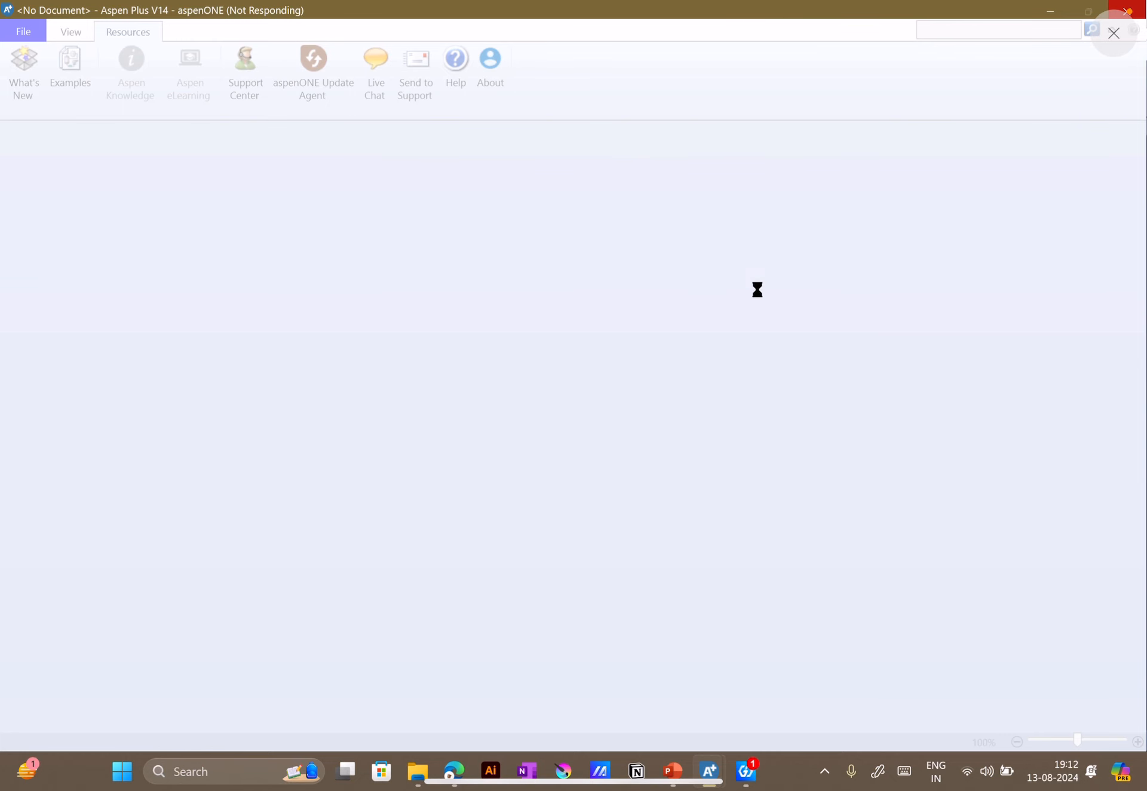
pyautogui.click(1050, 10)
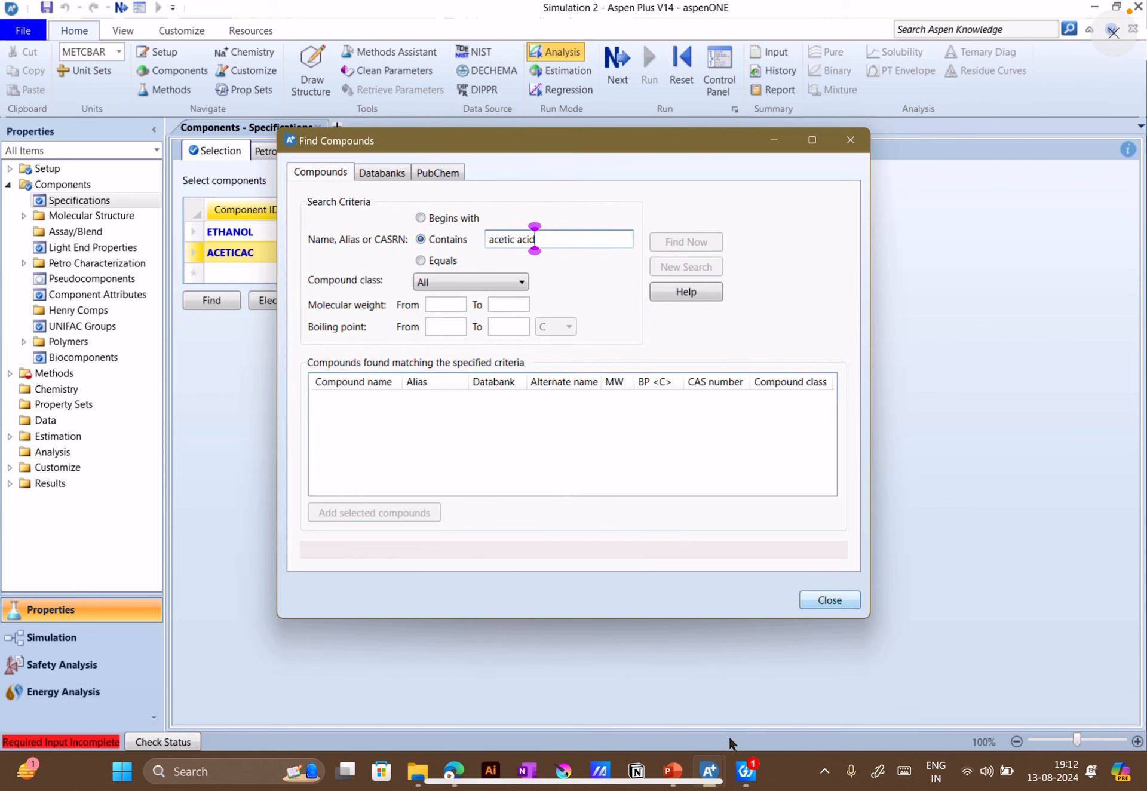
# Check the loading Aspen Plus window once more, minimize it, and close the Find Compounds dialog without adding a compound
pyautogui.moveTo(716, 785)
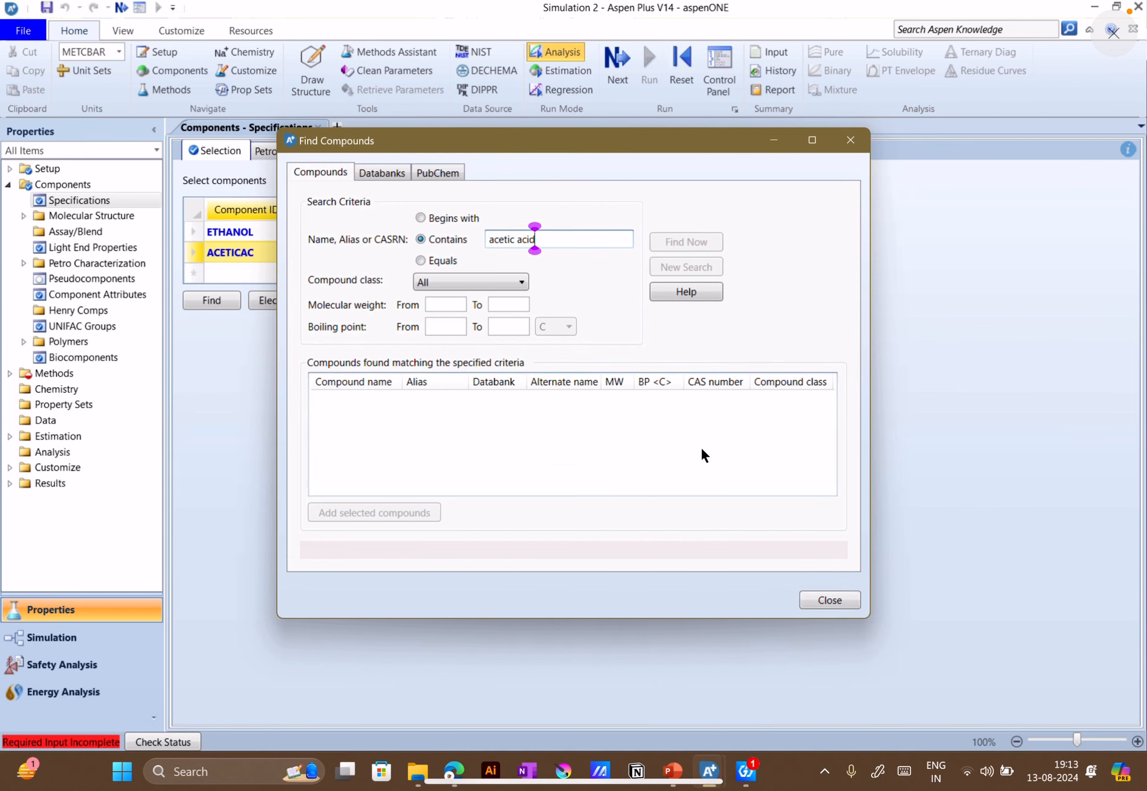
pyautogui.moveTo(633, 141); pyautogui.dragTo(697, 149)
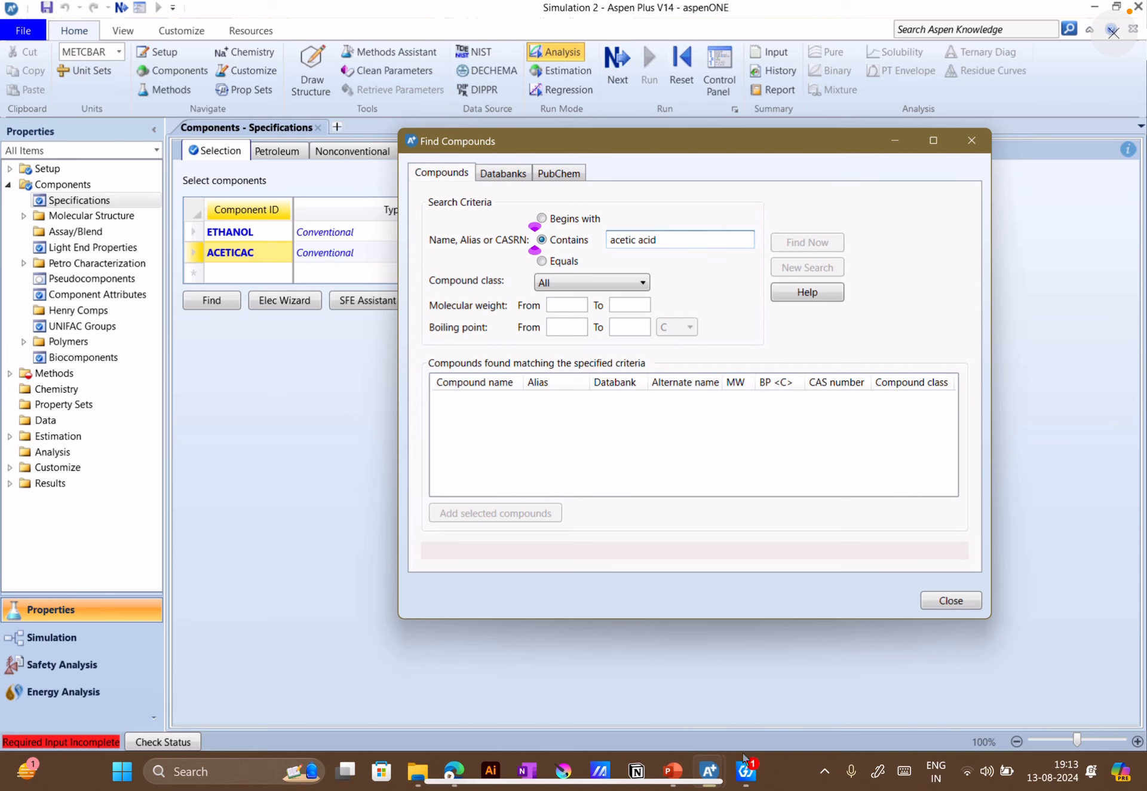
pyautogui.moveTo(710, 771)
pyautogui.click(741, 726)
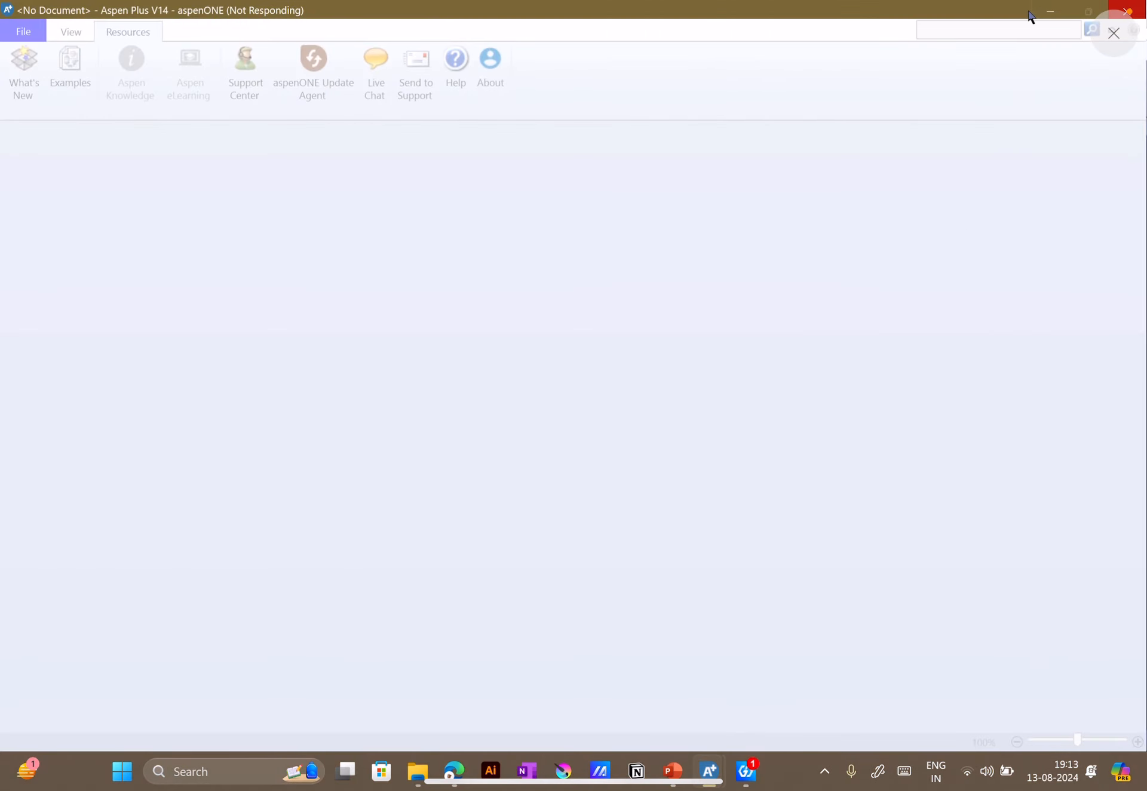
pyautogui.click(1050, 11)
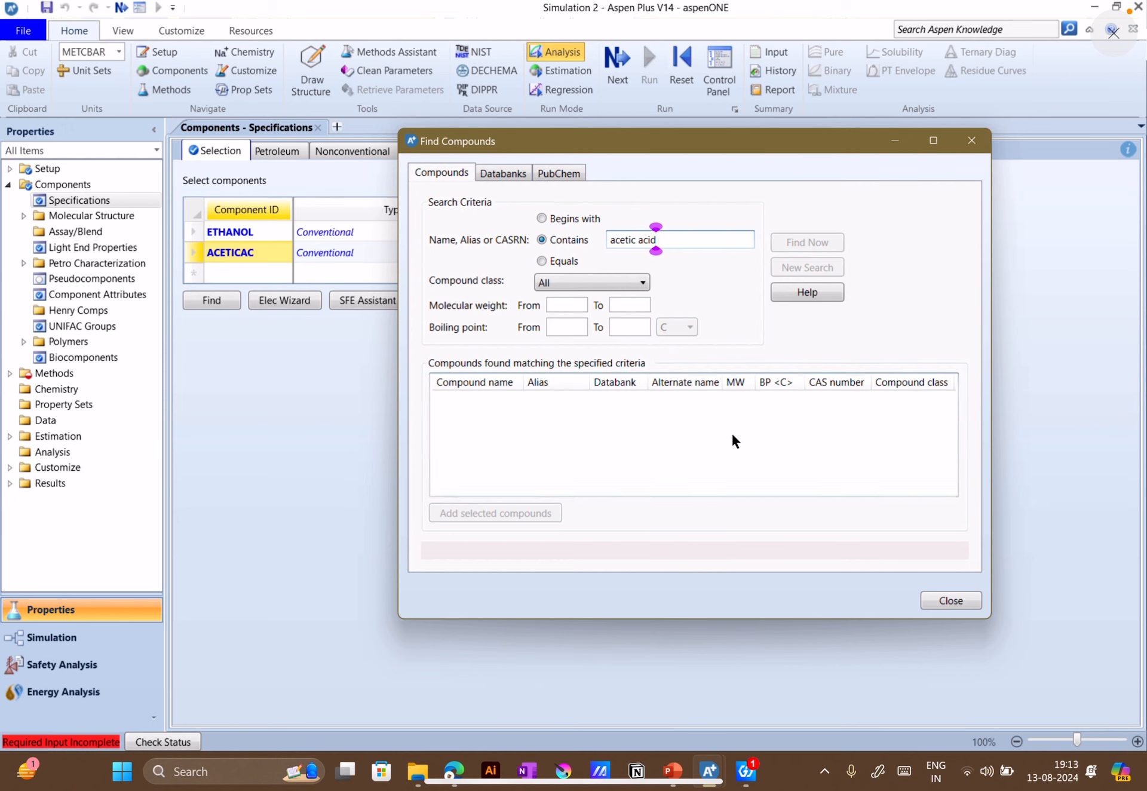
pyautogui.click(936, 601)
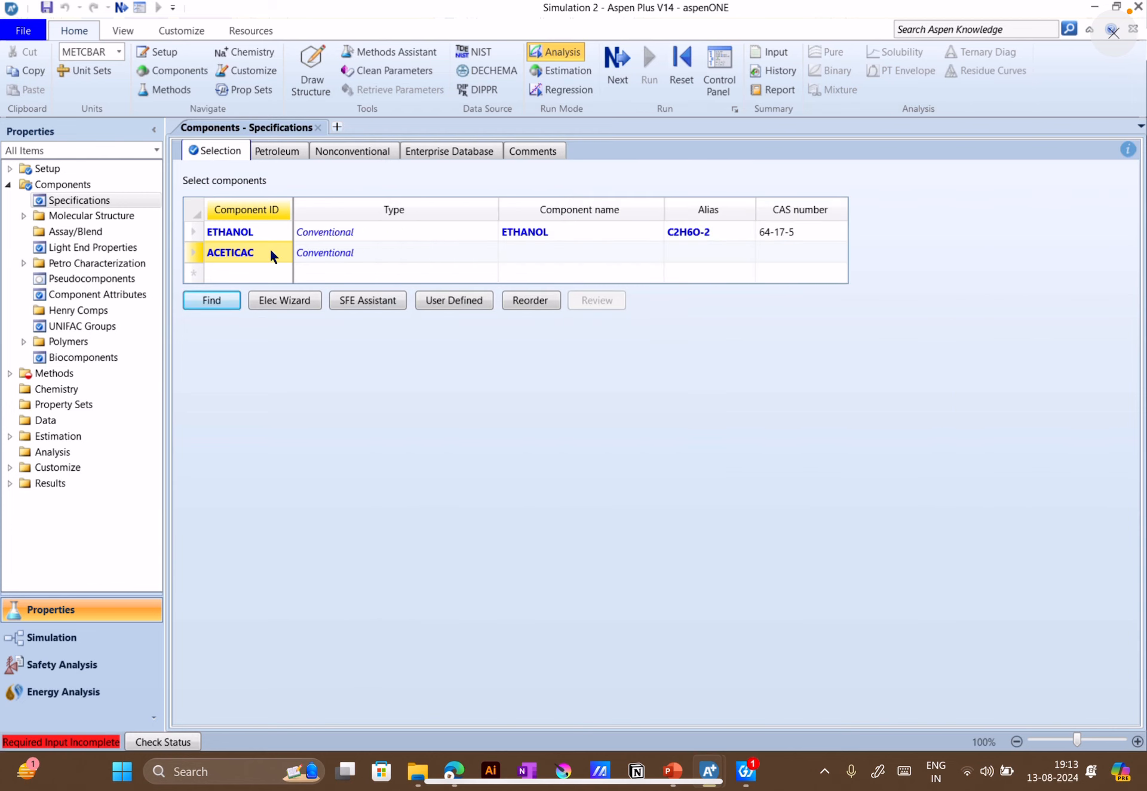
# Try to replace the ACETICAC component ID with WATER
pyautogui.click(270, 247)
pyautogui.write('WATER')
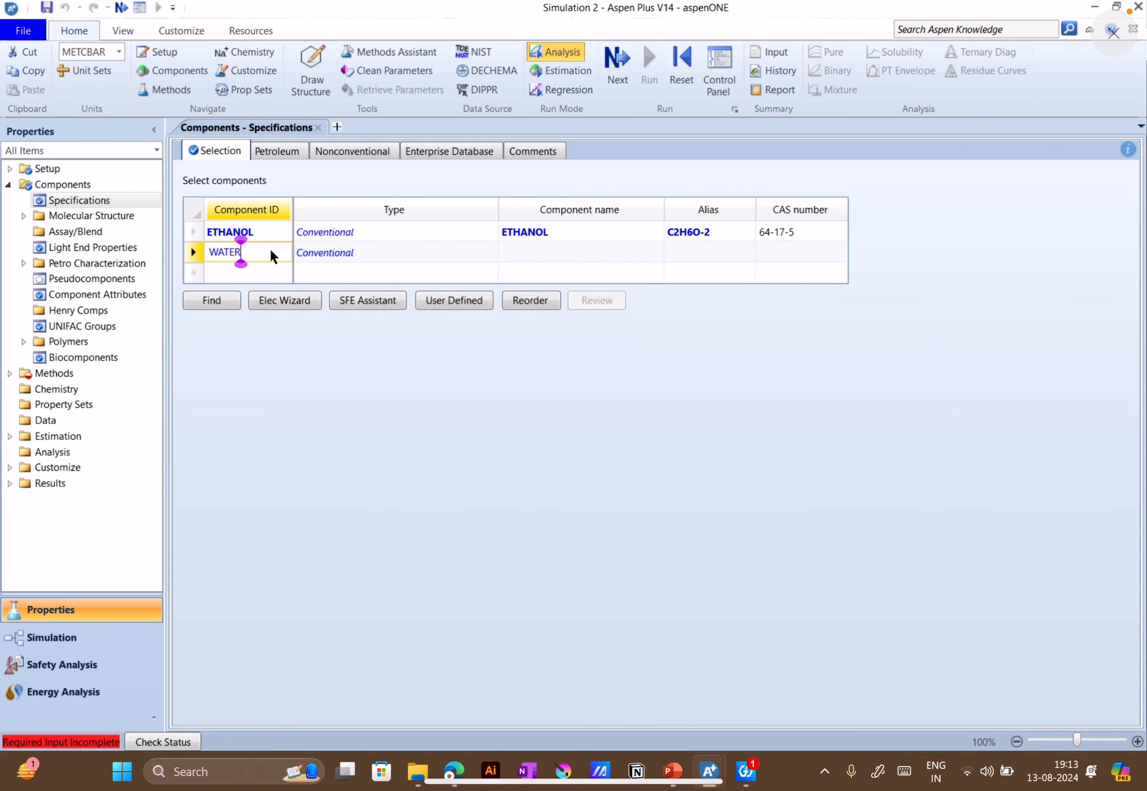
pyautogui.press('Return')
pyautogui.click(464, 398)
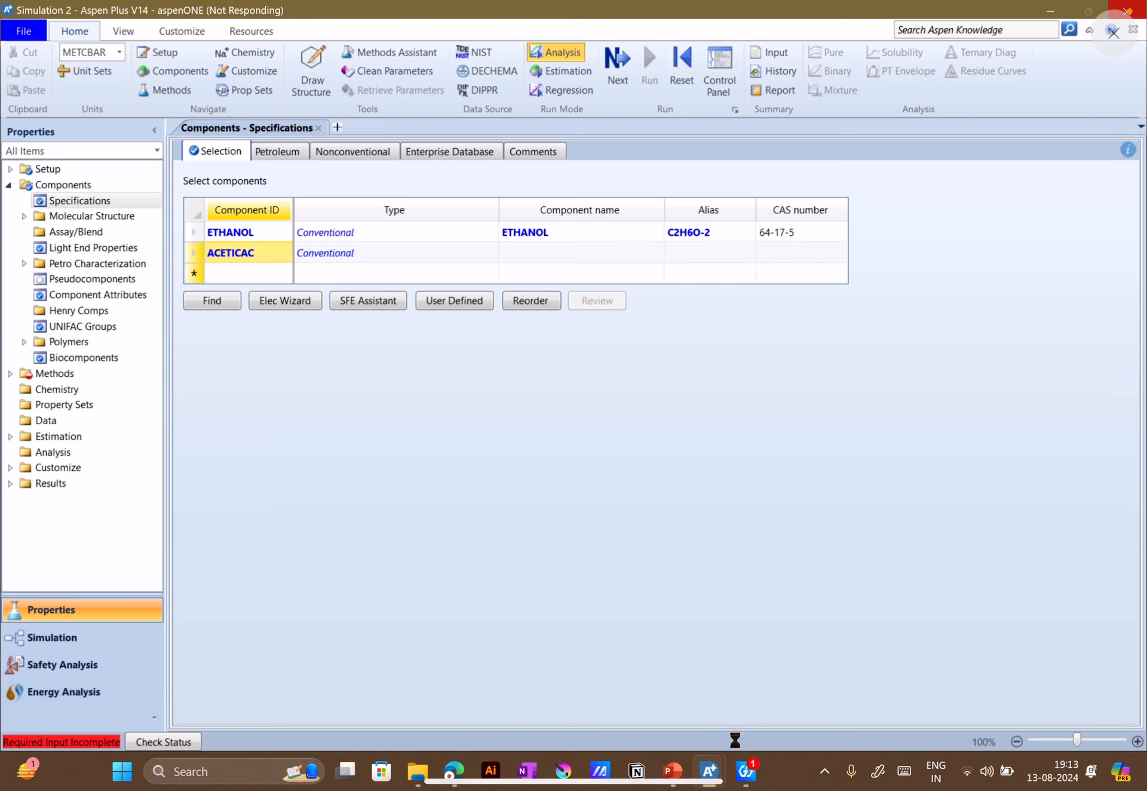
# Check the second Aspen Plus window, minimize it, and force-close the program that is not responding
pyautogui.moveTo(710, 768)
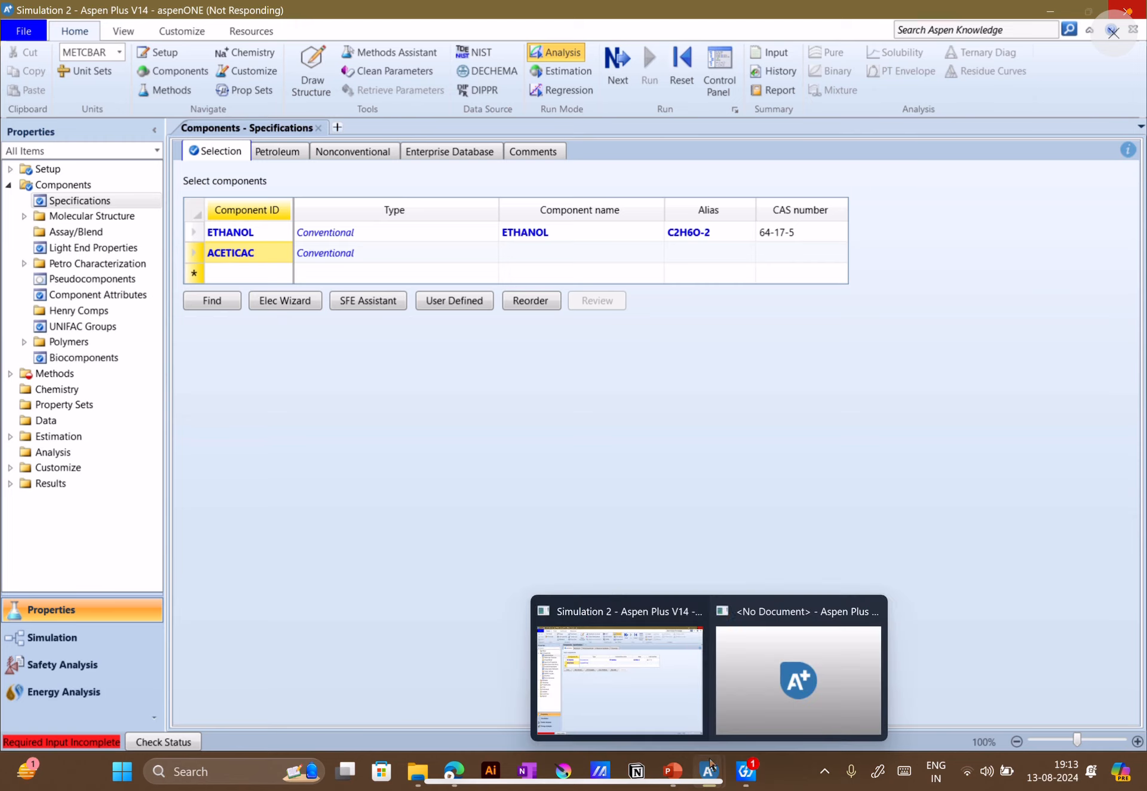
pyautogui.click(759, 732)
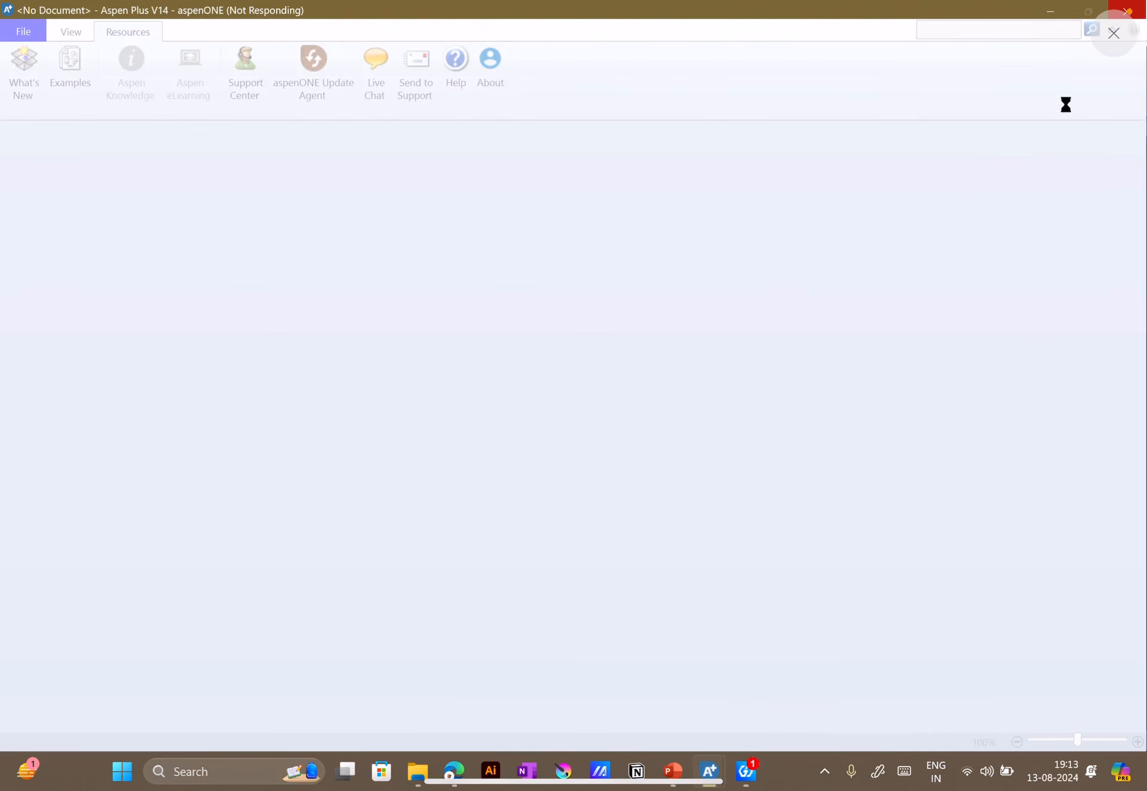
pyautogui.click(1050, 12)
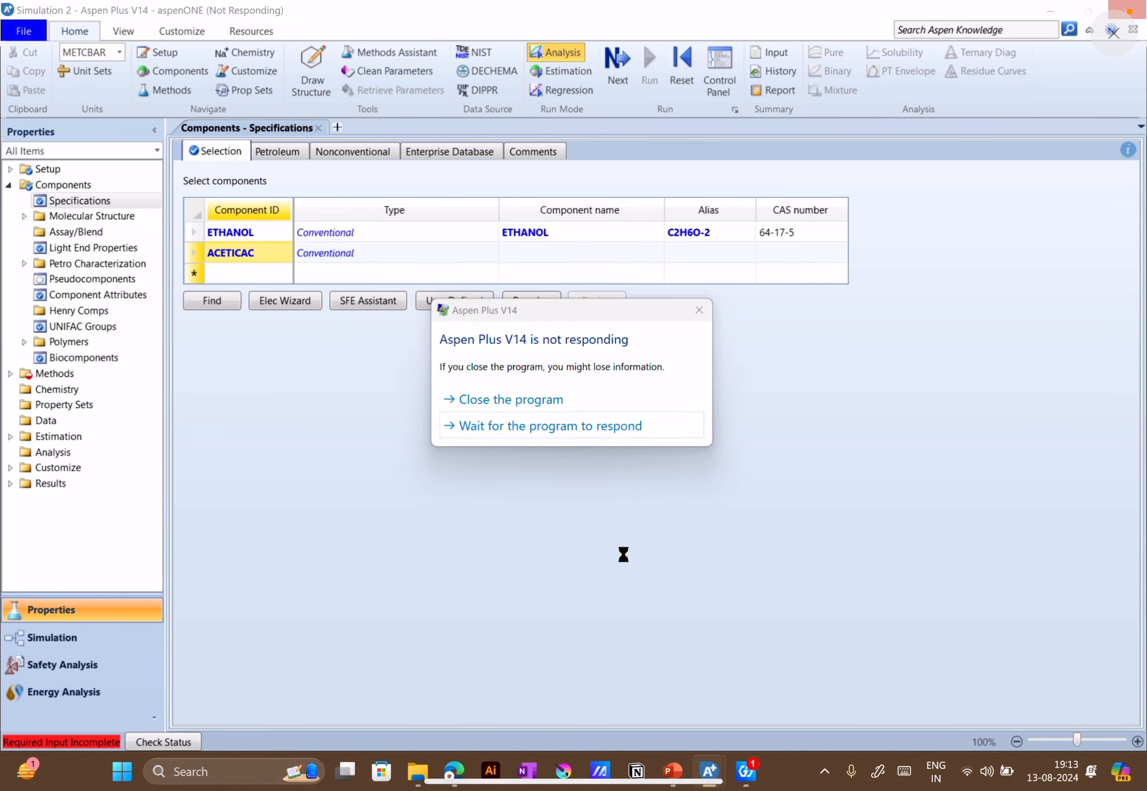
pyautogui.click(557, 402)
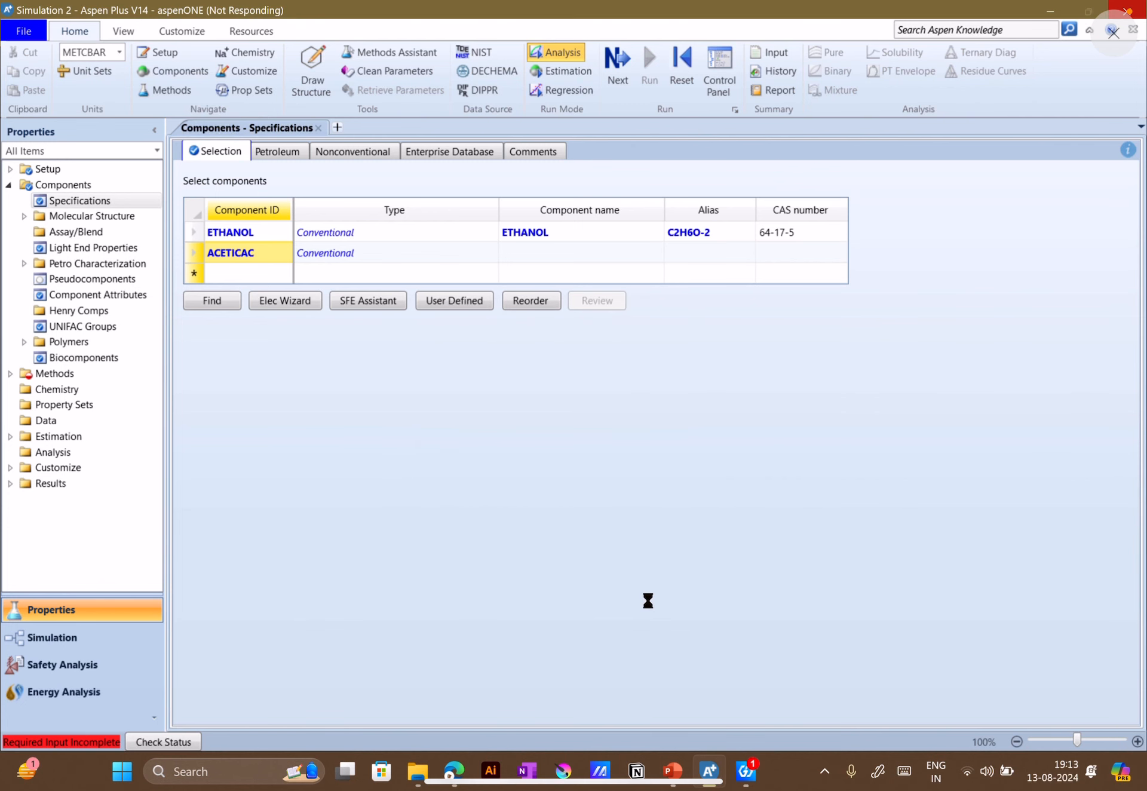
# Return to the frozen Simulation 2 window and force it to close
pyautogui.click(709, 769)
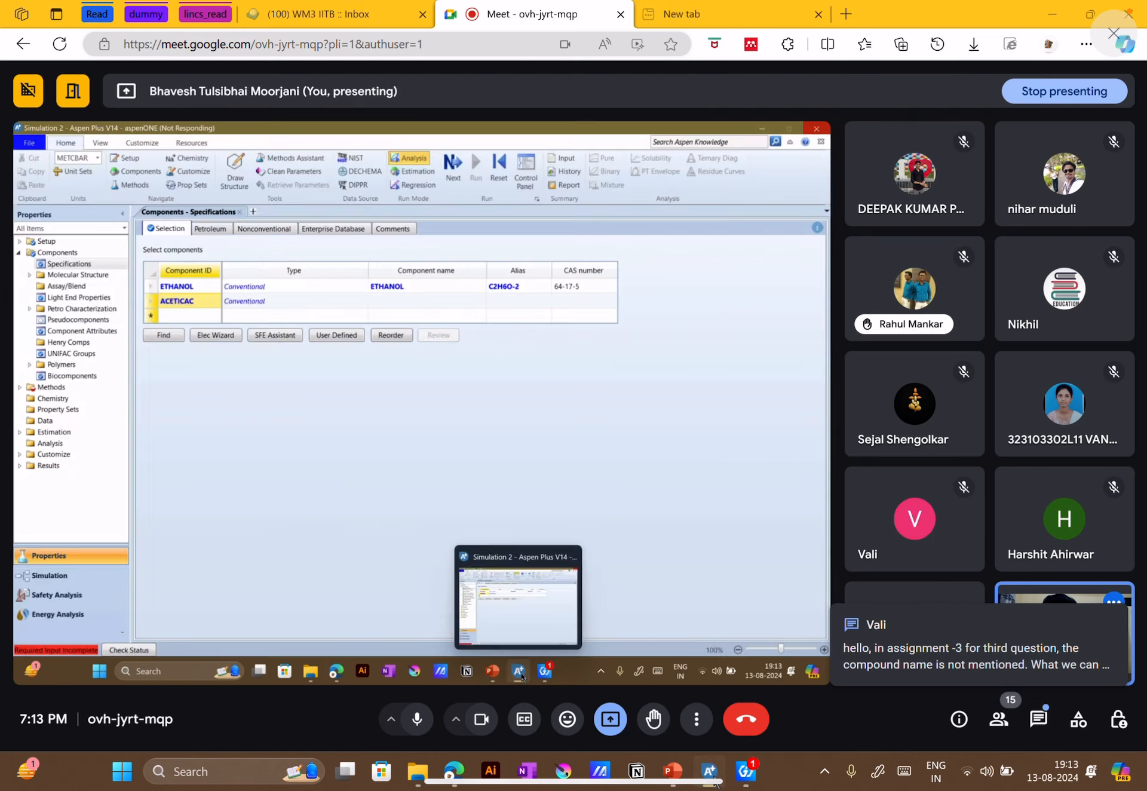
pyautogui.click(709, 770)
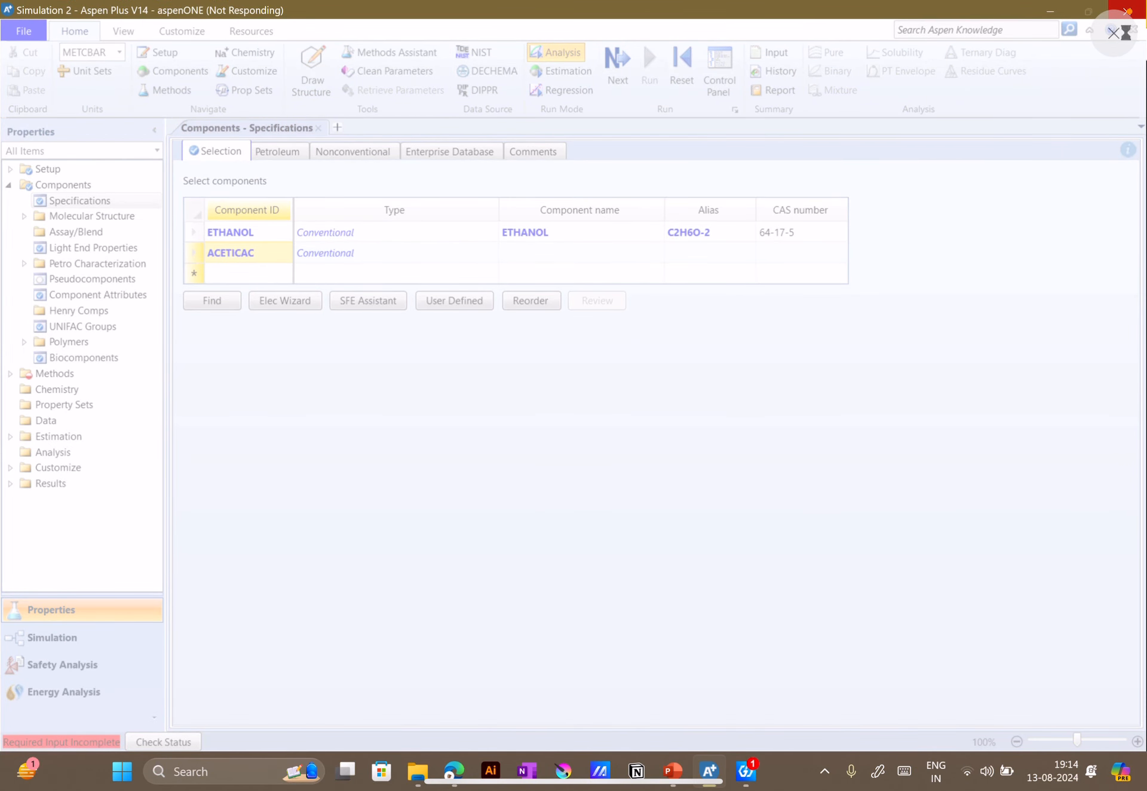
pyautogui.click(1113, 33)
pyautogui.click(579, 440)
pyautogui.click(1122, 8)
pyautogui.click(533, 418)
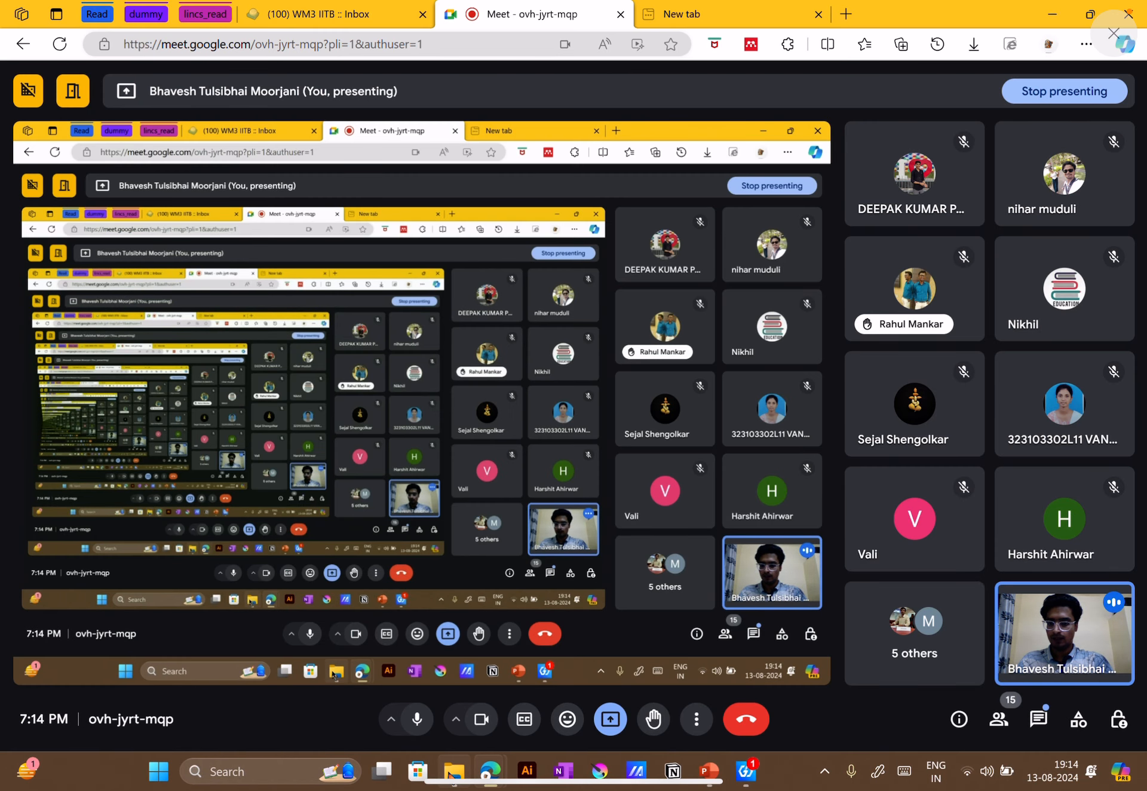
# Switch to File Explorer and open the Reactors_2 file from the Example_1 folder
pyautogui.click(452, 773)
pyautogui.click(837, 312)
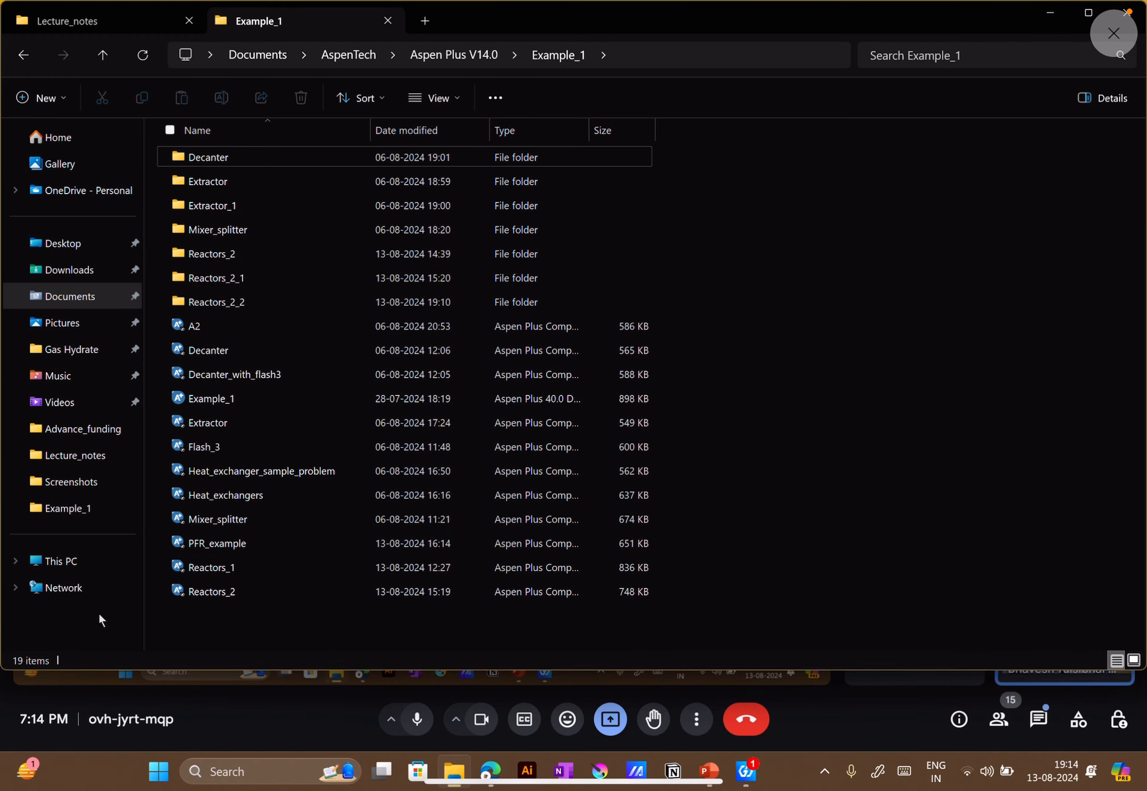
pyautogui.click(200, 597)
pyautogui.rightClick(209, 595)
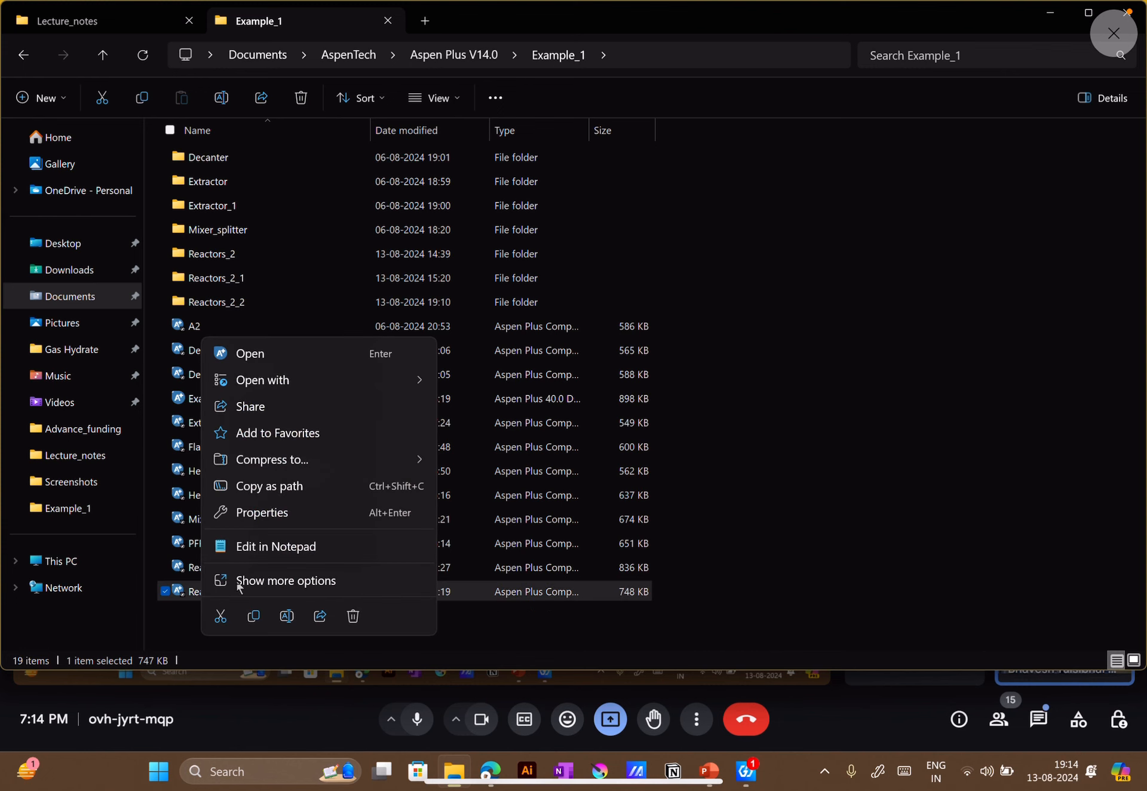
pyautogui.click(334, 356)
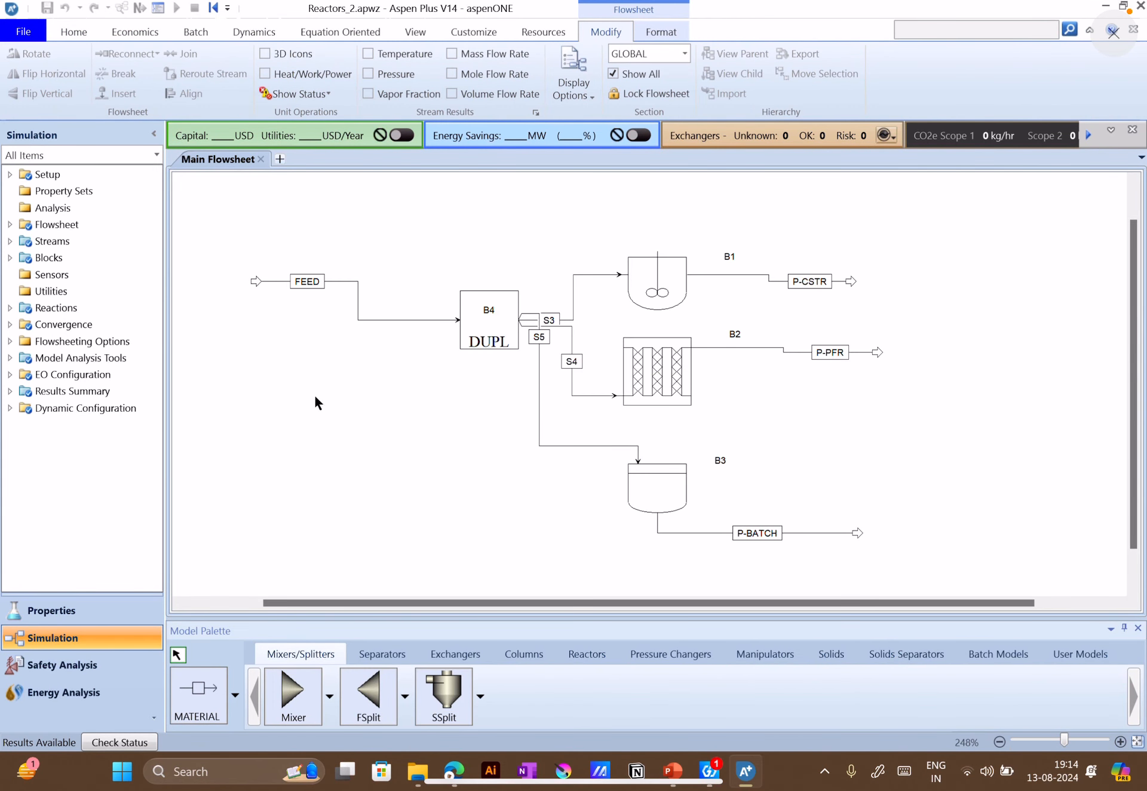
# Review the component list and the global property method specifications, checking them against slide 10 in PowerPoint
pyautogui.click(54, 611)
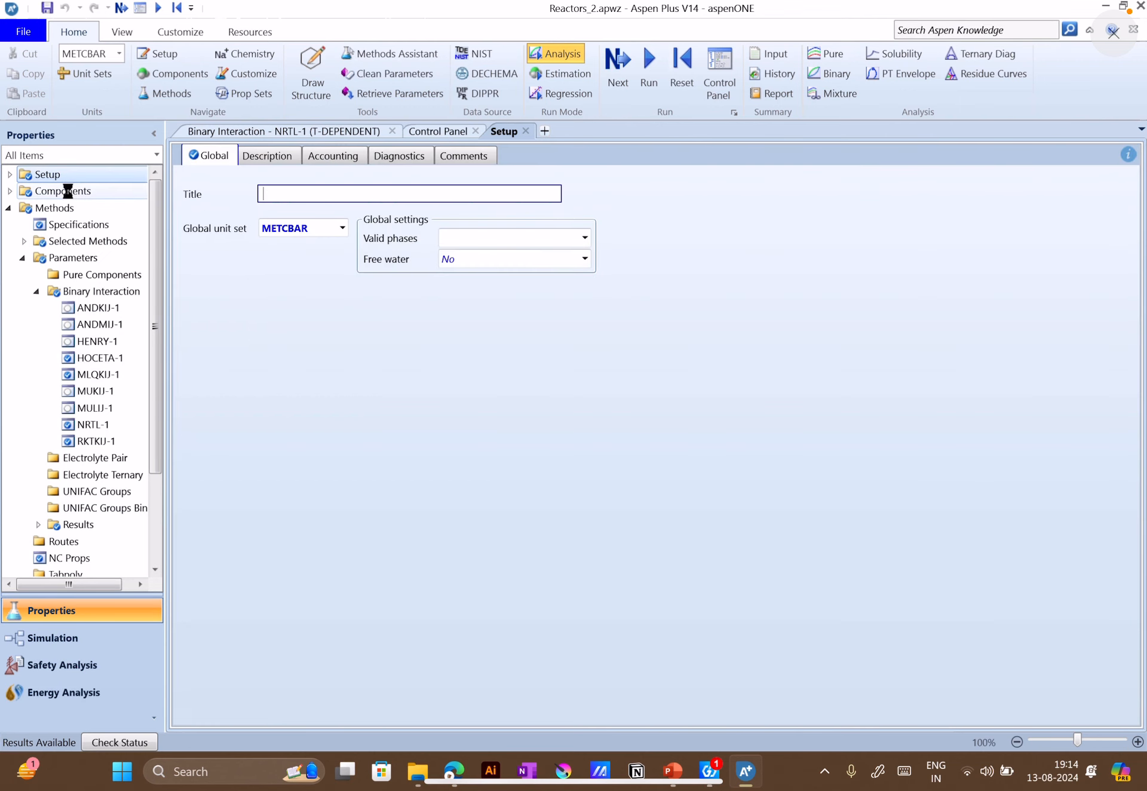
pyautogui.click(66, 189)
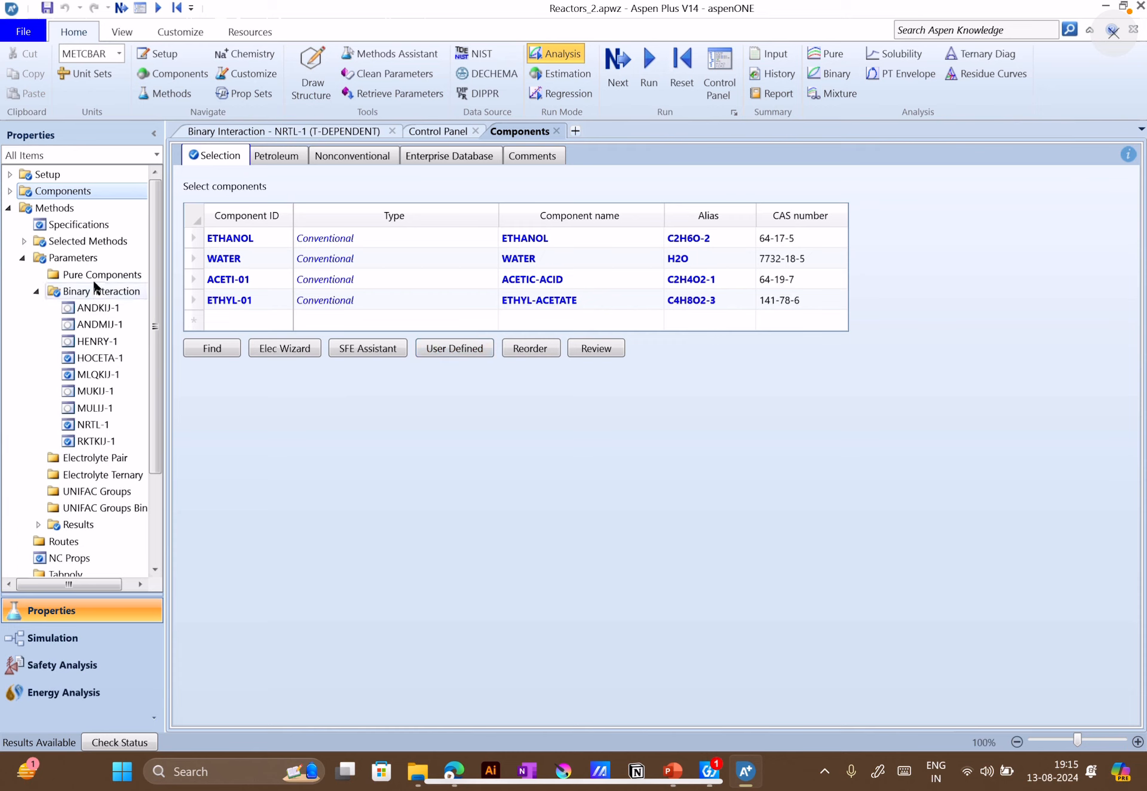
pyautogui.click(106, 223)
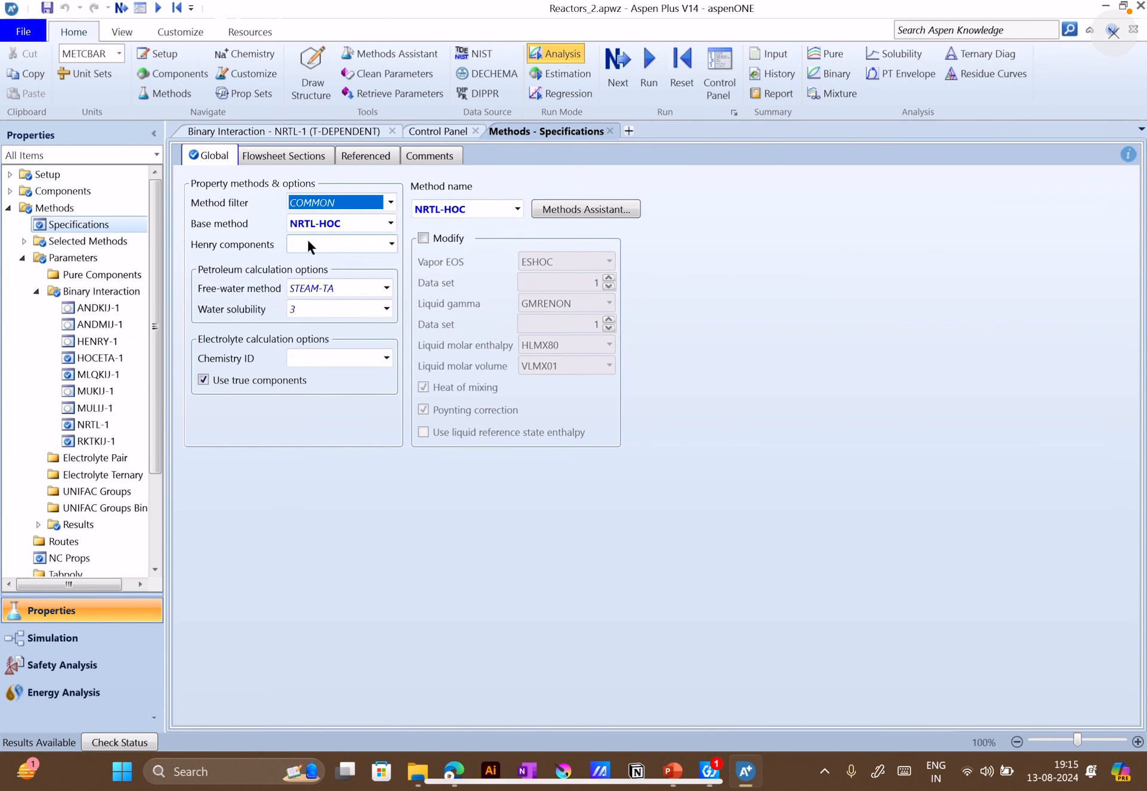
pyautogui.click(674, 771)
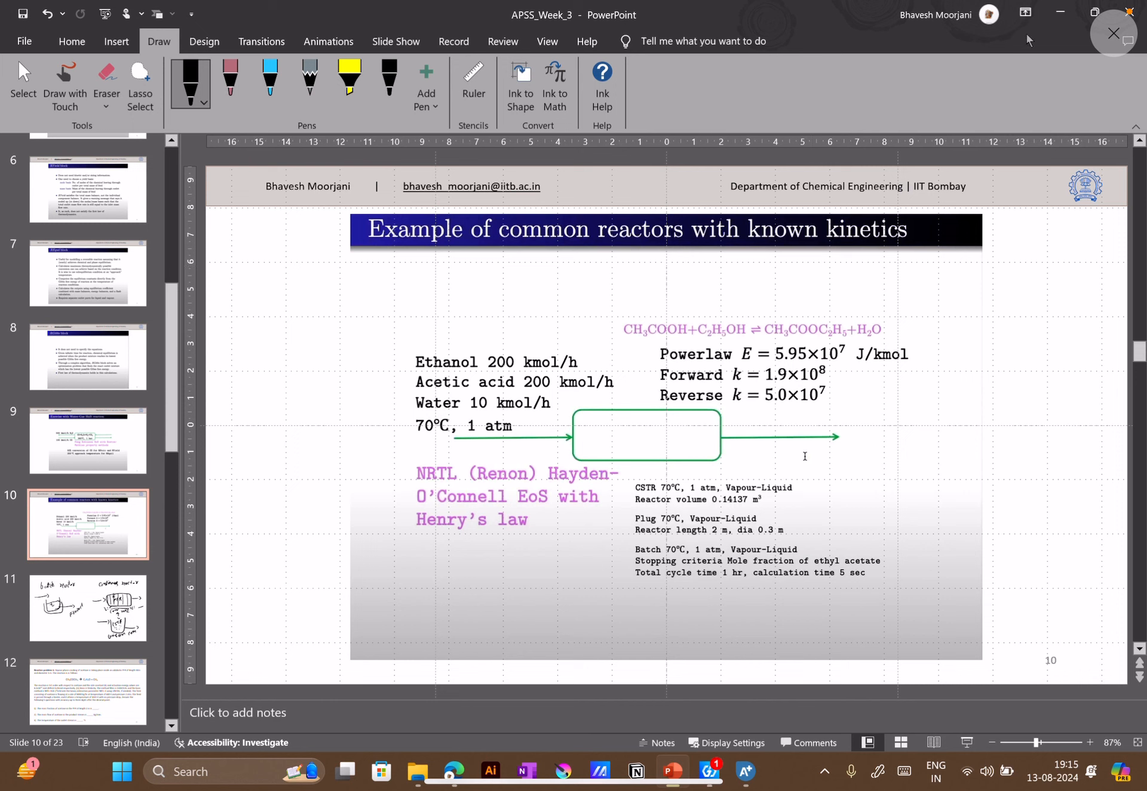
pyautogui.click(1060, 12)
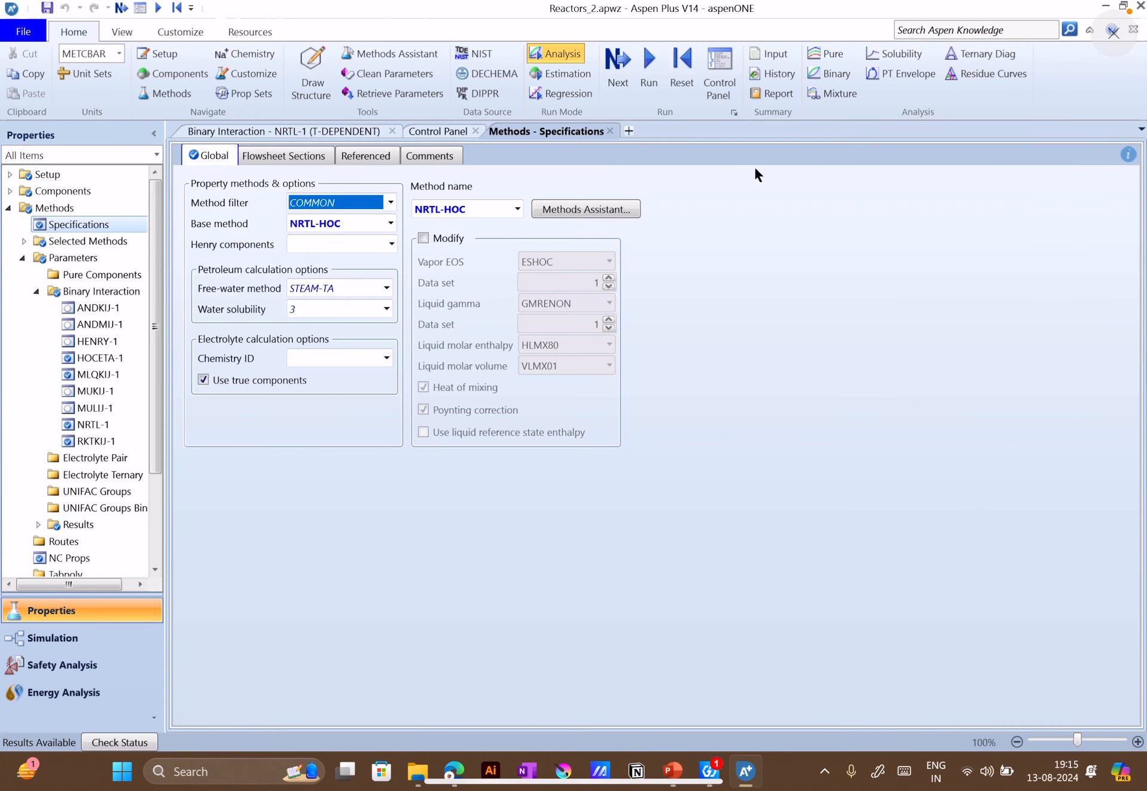
# Examine the FEED stream's conditions and composition in the Simulation environment, compare them with slide 10 in PowerPoint, and return to Aspen Plus
pyautogui.click(53, 638)
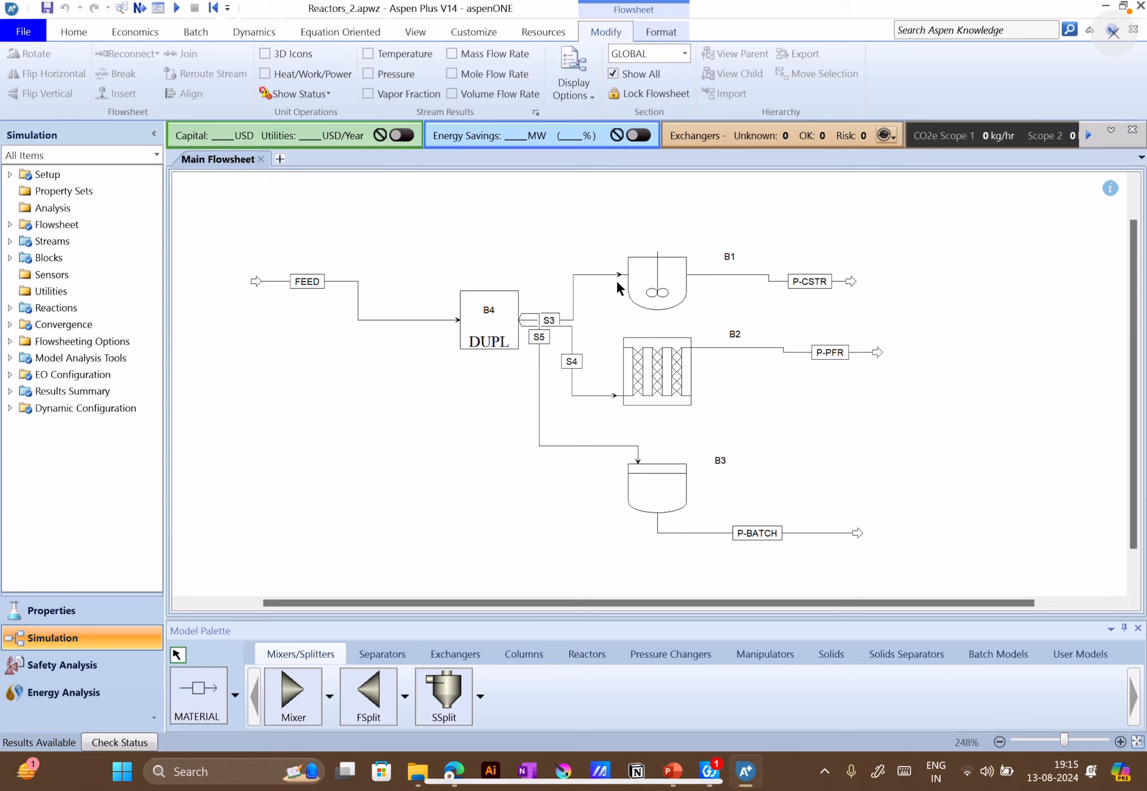
pyautogui.click(305, 285)
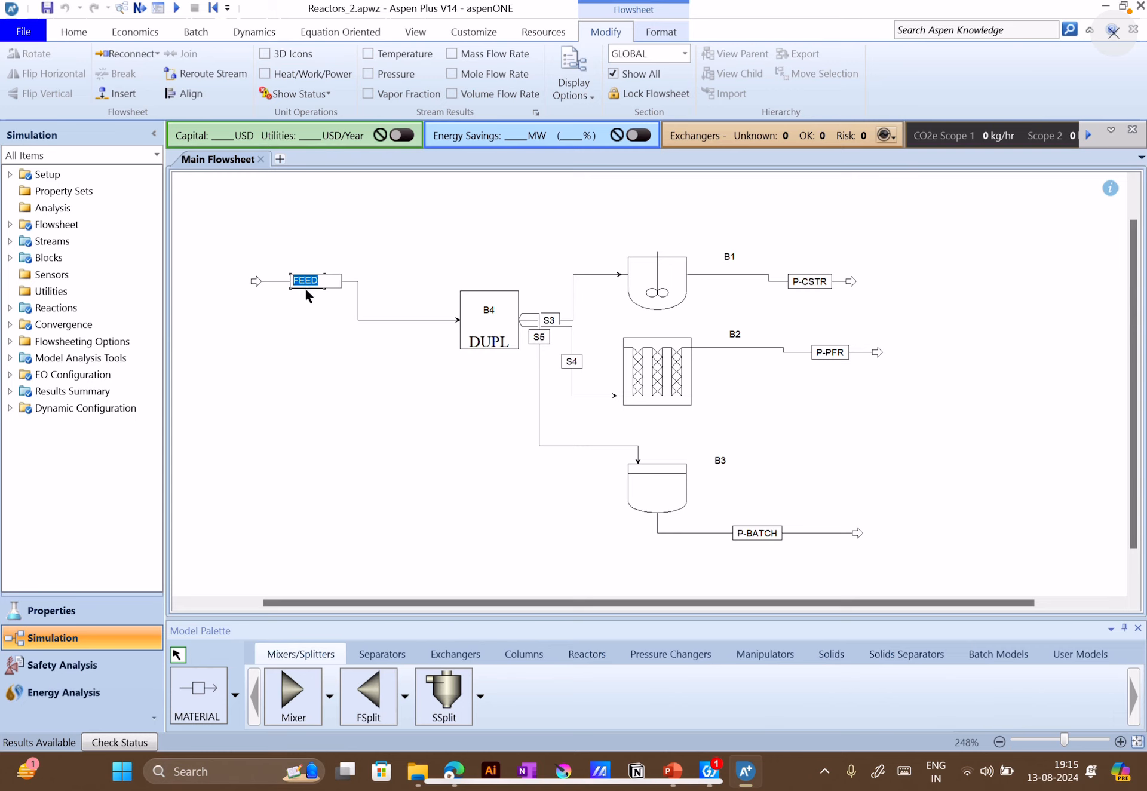
pyautogui.click(302, 311)
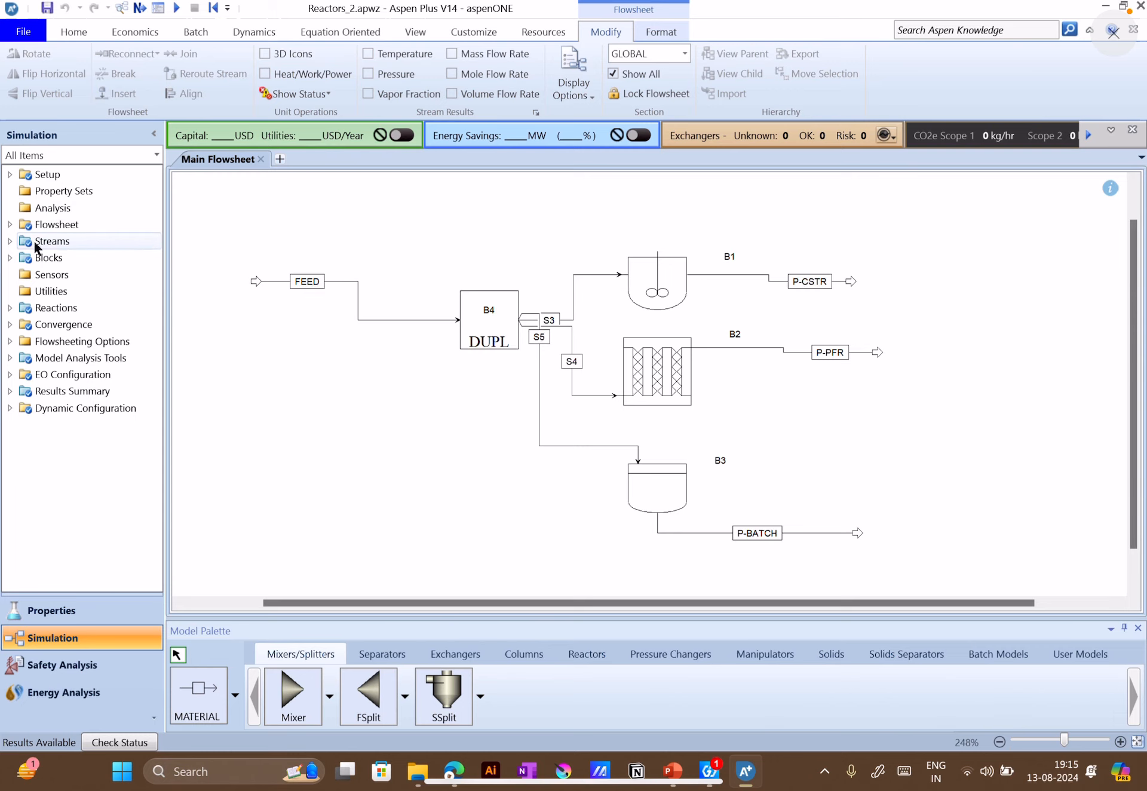
pyautogui.doubleClick(24, 242)
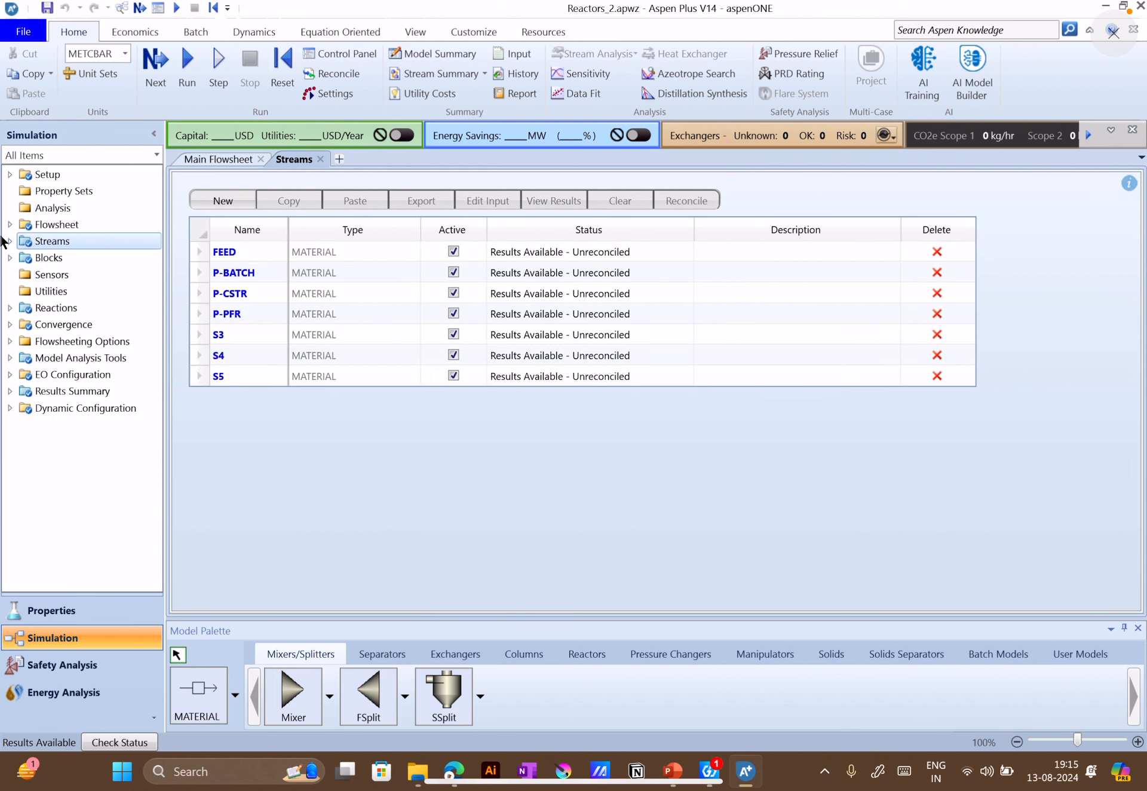
pyautogui.click(9, 242)
pyautogui.doubleClick(118, 255)
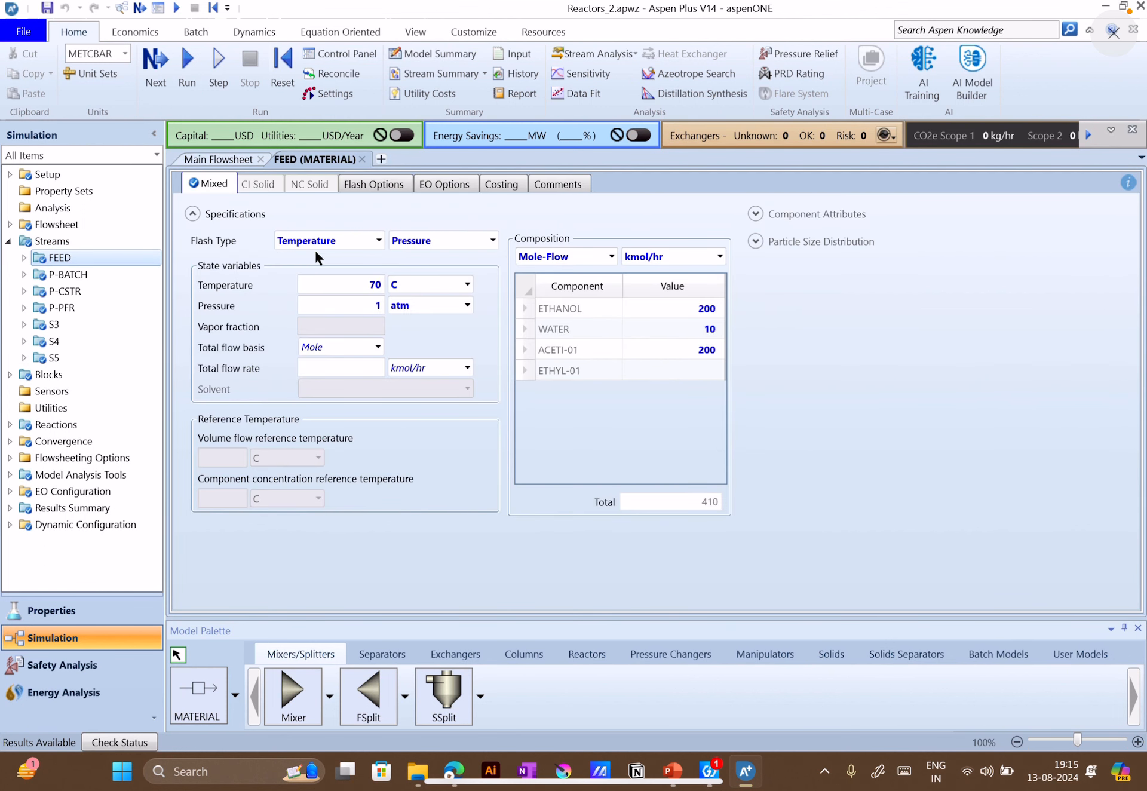
pyautogui.click(662, 787)
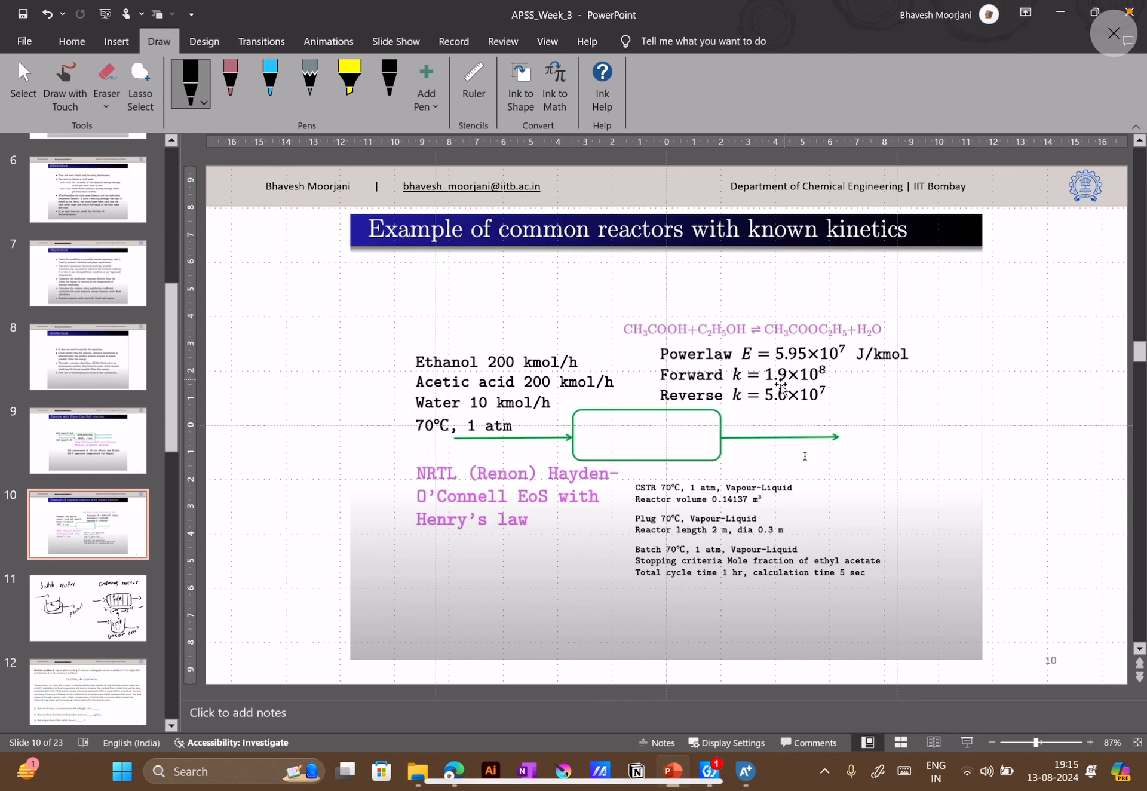
pyautogui.click(742, 776)
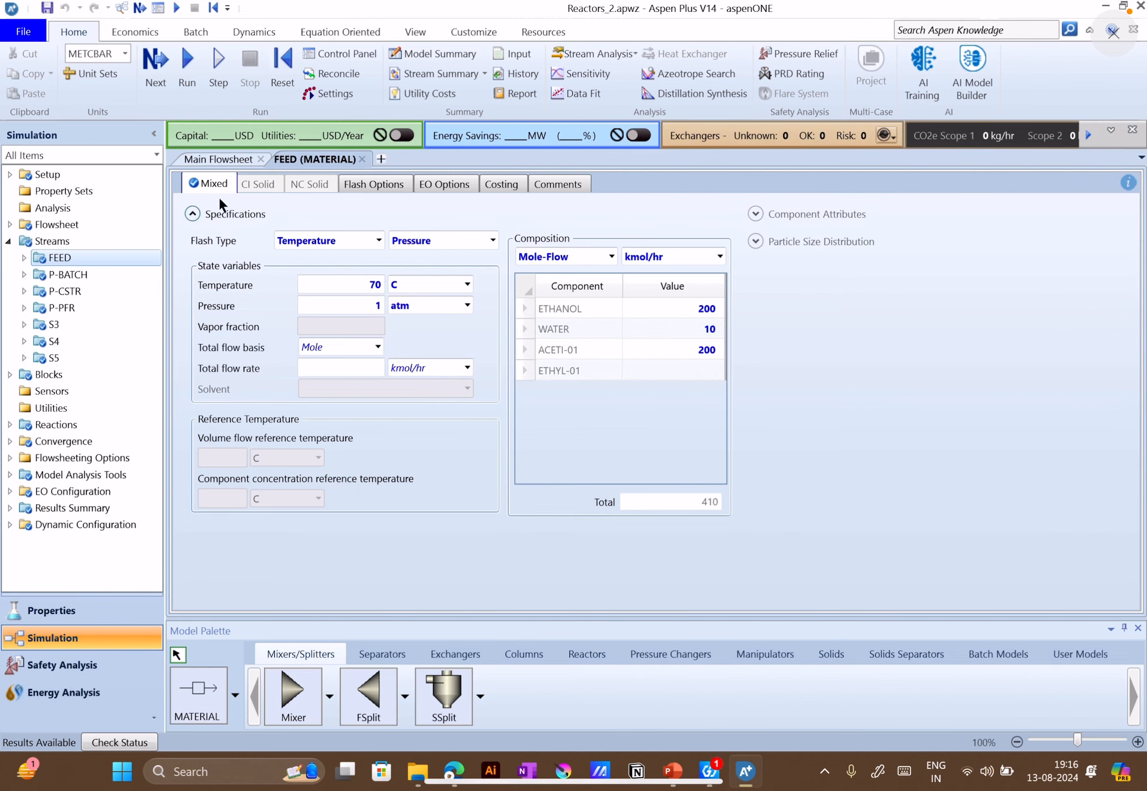
# Set the model fidelity of the B1 RCSTR block to Equipment based model and open its vessel geometry settings
pyautogui.click(220, 160)
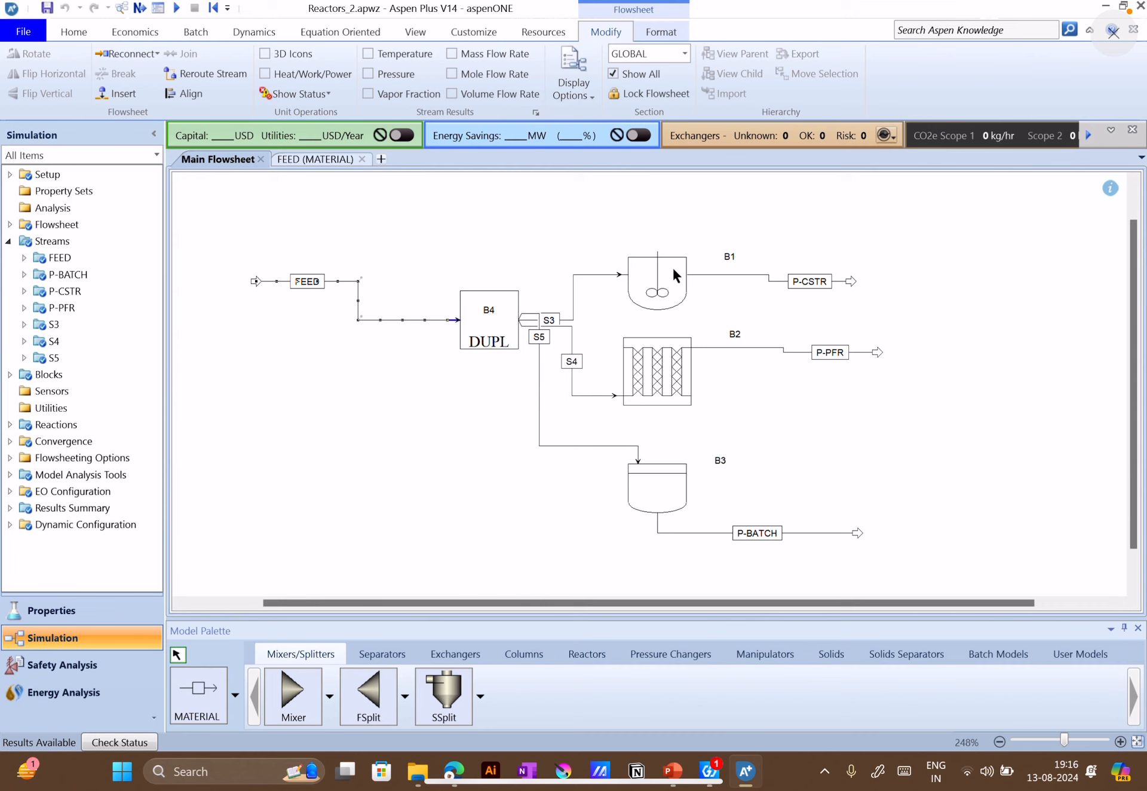
pyautogui.doubleClick(656, 271)
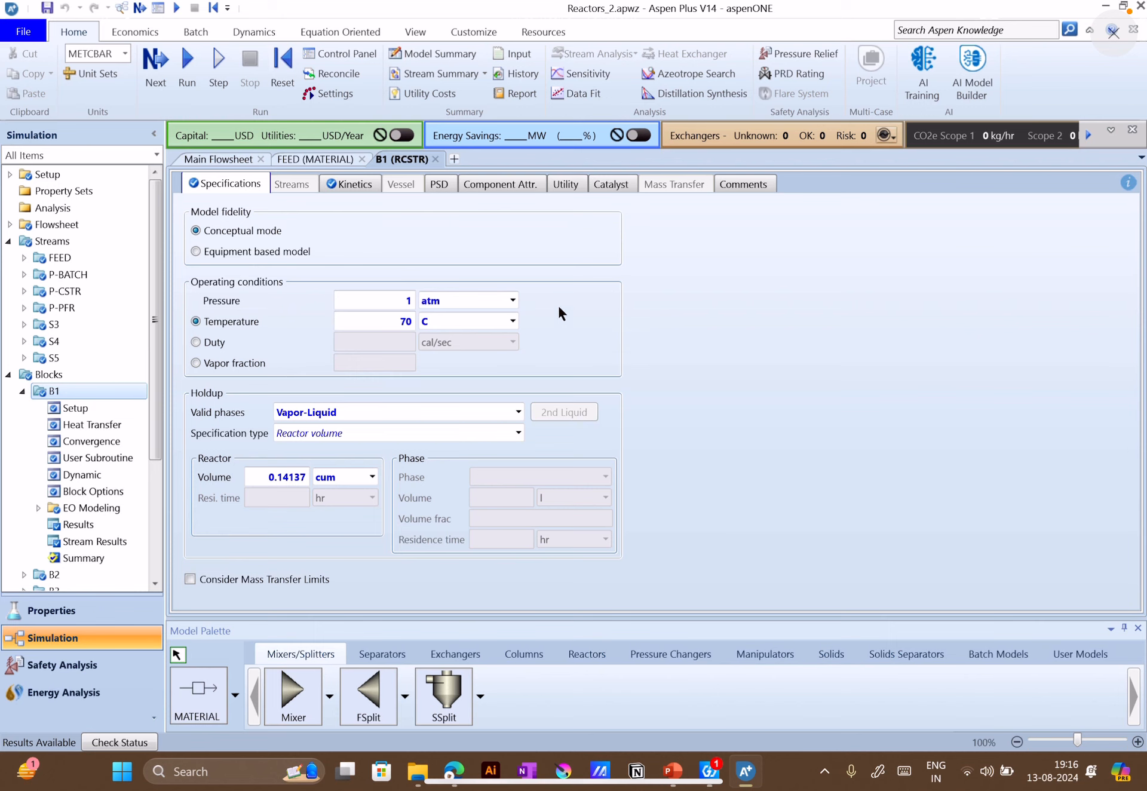
pyautogui.click(282, 253)
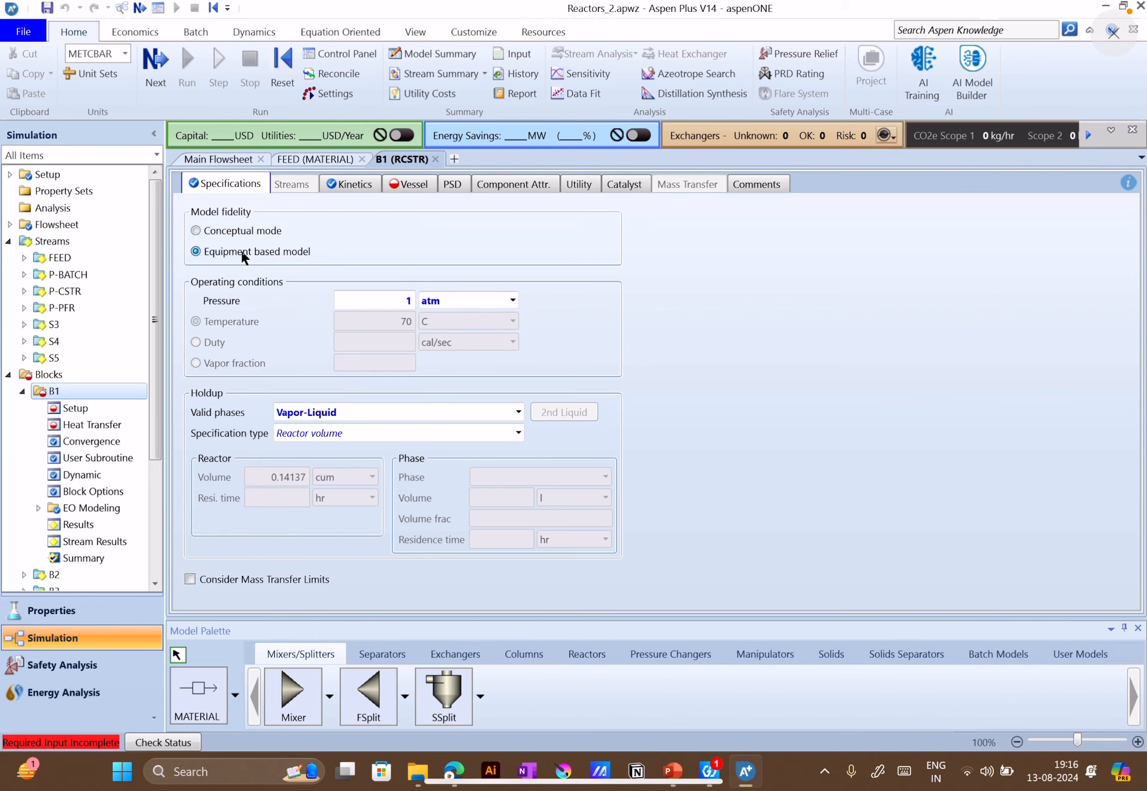
pyautogui.click(414, 190)
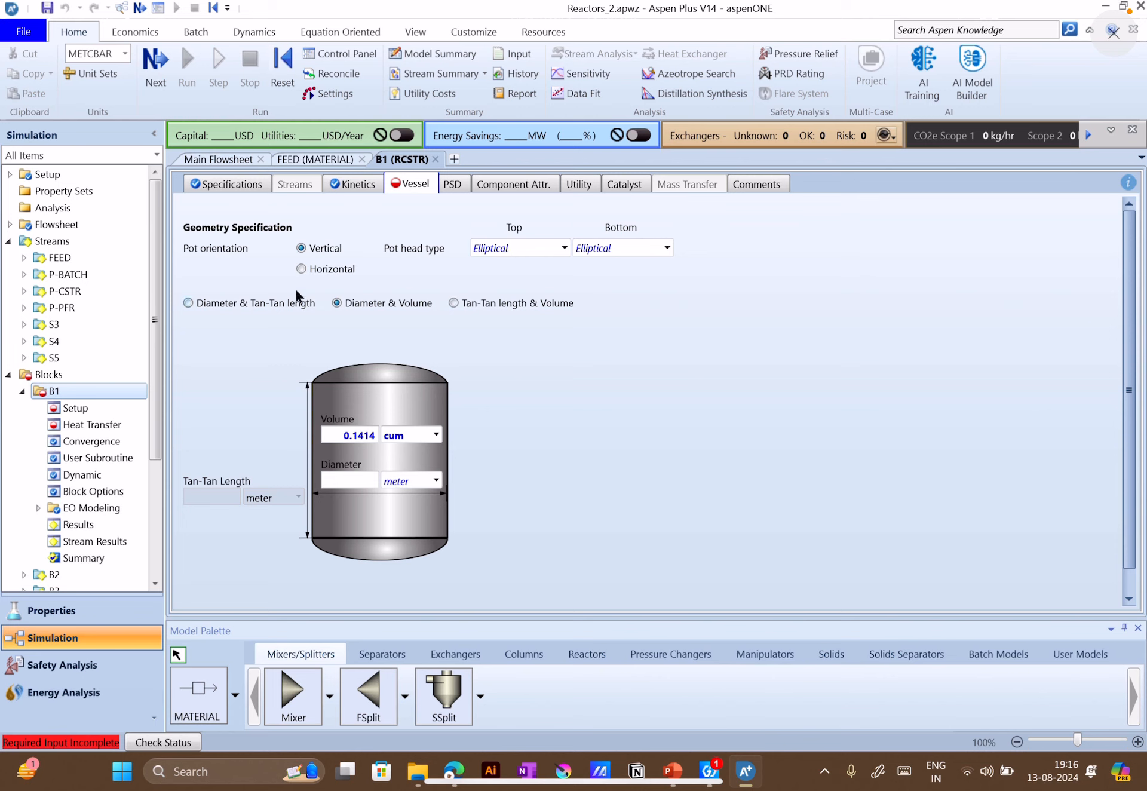
# Try Horizontal pot orientation and Flat and Hemispherical top heads on B1's vessel, restoring Vertical orientation and the Elliptical top head
pyautogui.click(306, 268)
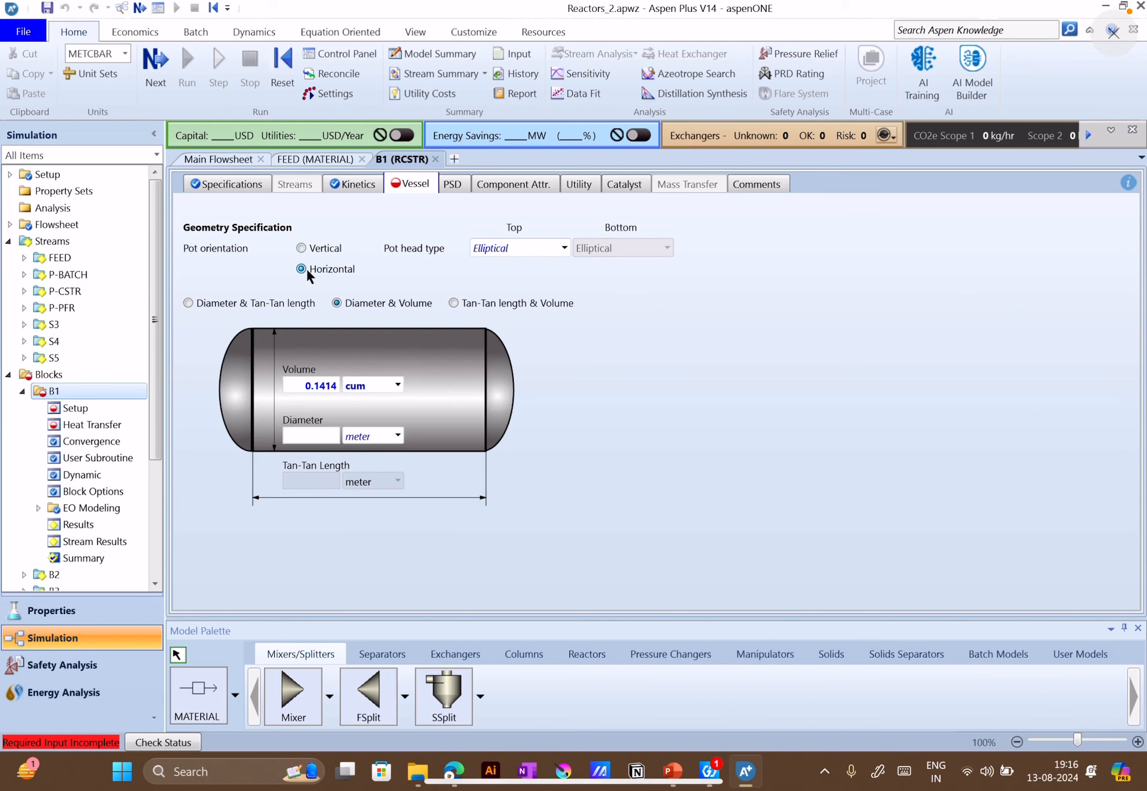
pyautogui.click(312, 249)
pyautogui.click(564, 248)
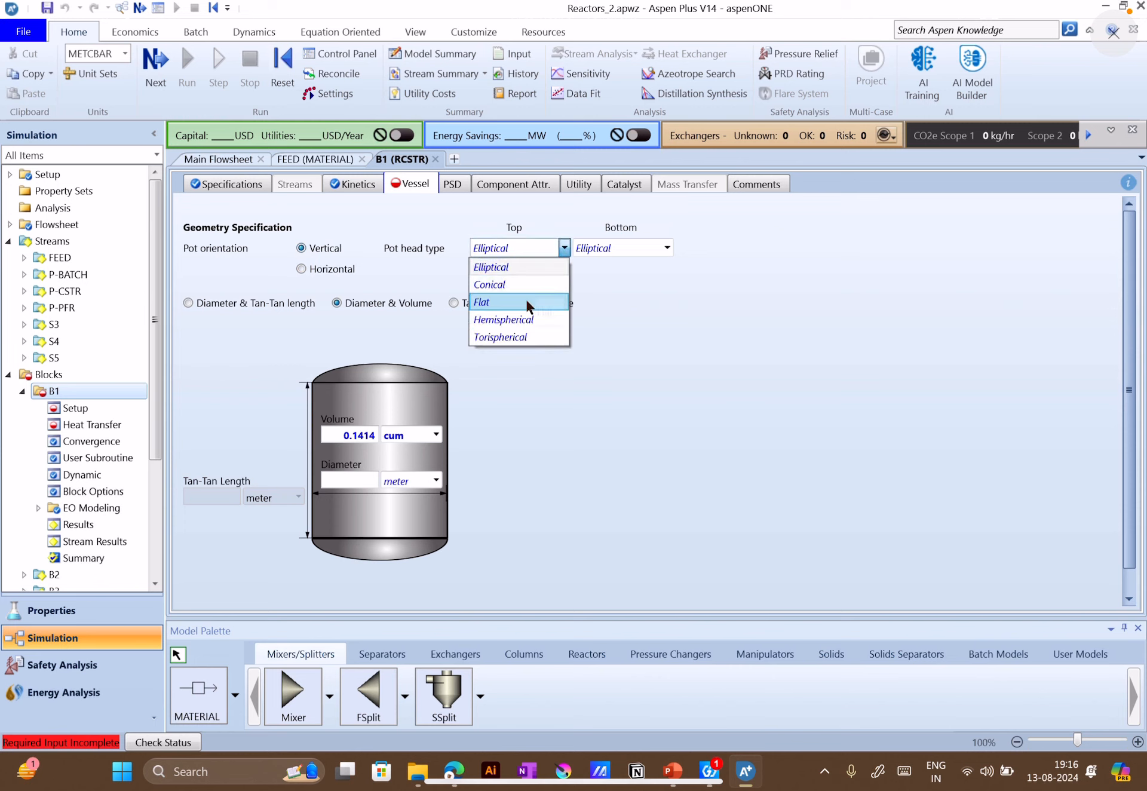
pyautogui.click(526, 302)
pyautogui.click(562, 248)
pyautogui.click(537, 320)
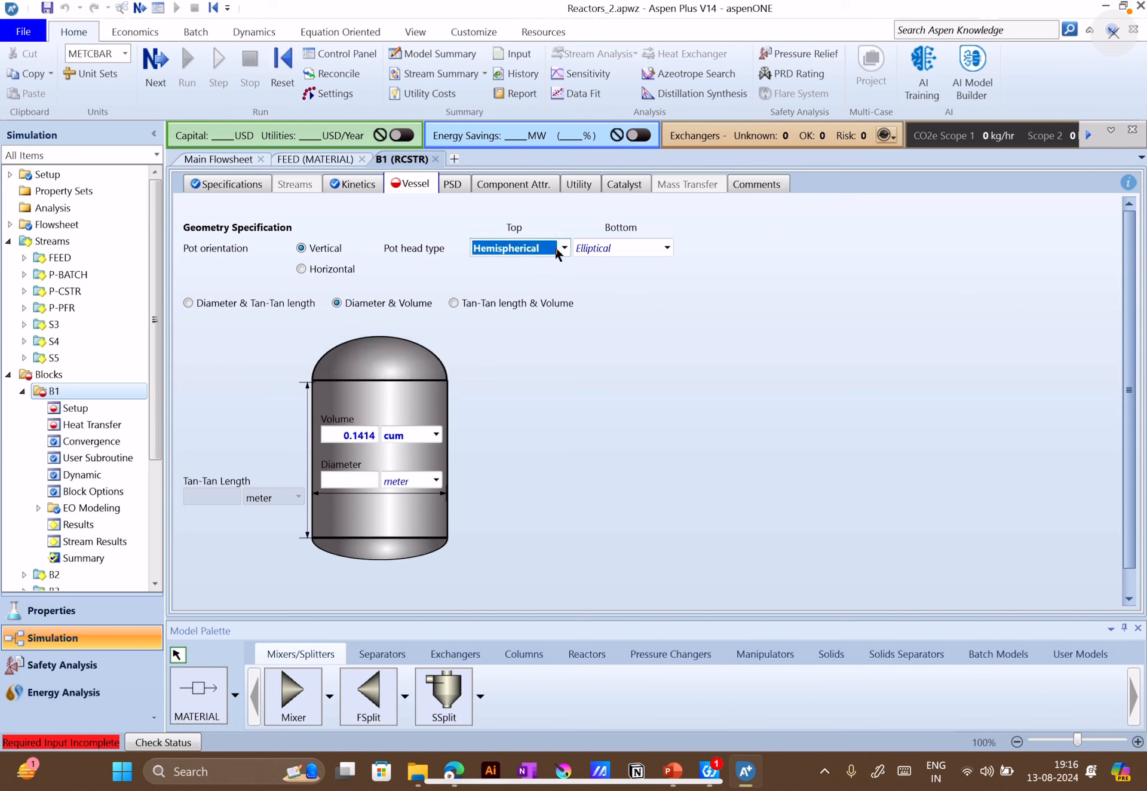
pyautogui.click(564, 247)
pyautogui.click(518, 267)
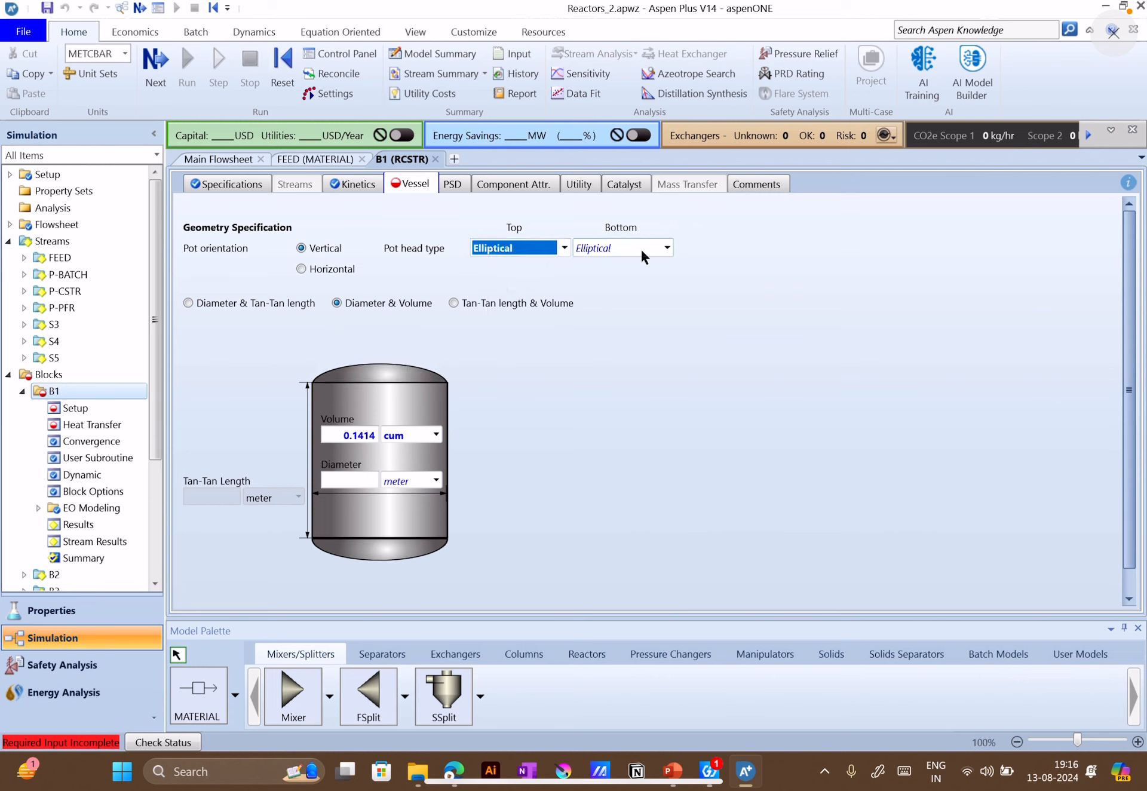
# Go through B1's vessel dimension options, Diameter & Tan-Tan length and Diameter & Volume, and select Tan-Tan length & Volume
pyautogui.click(261, 305)
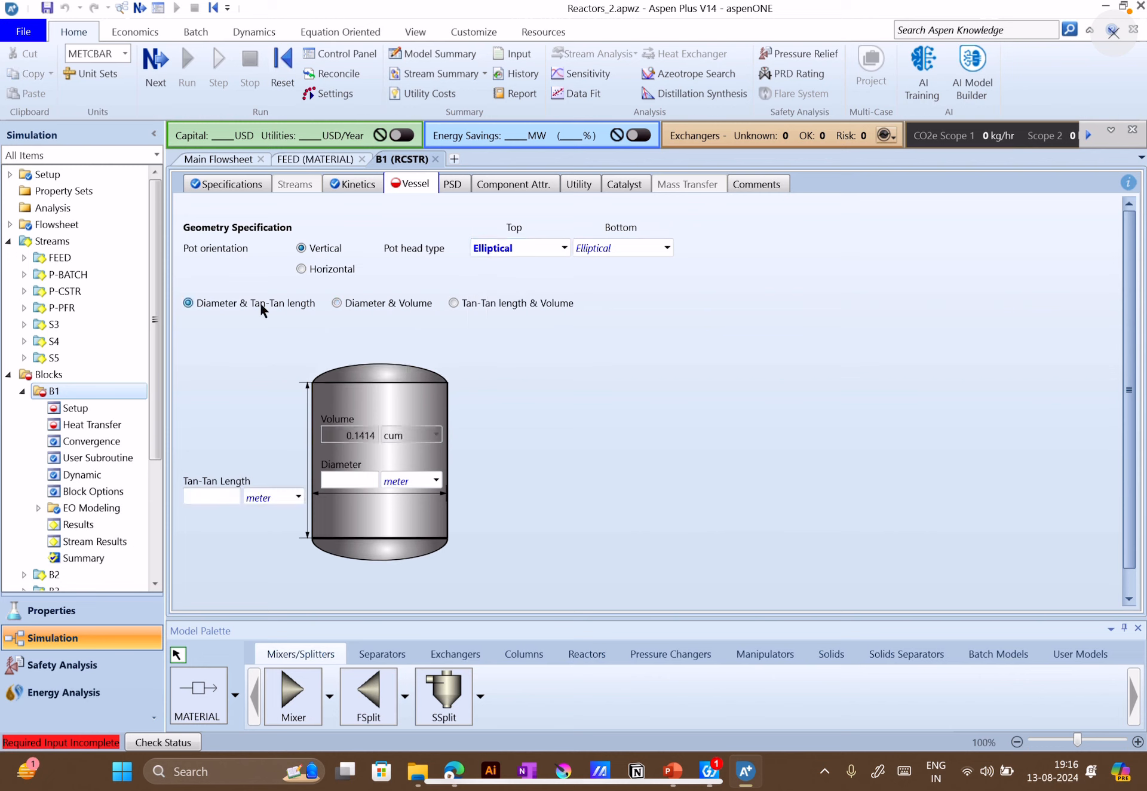
pyautogui.click(360, 308)
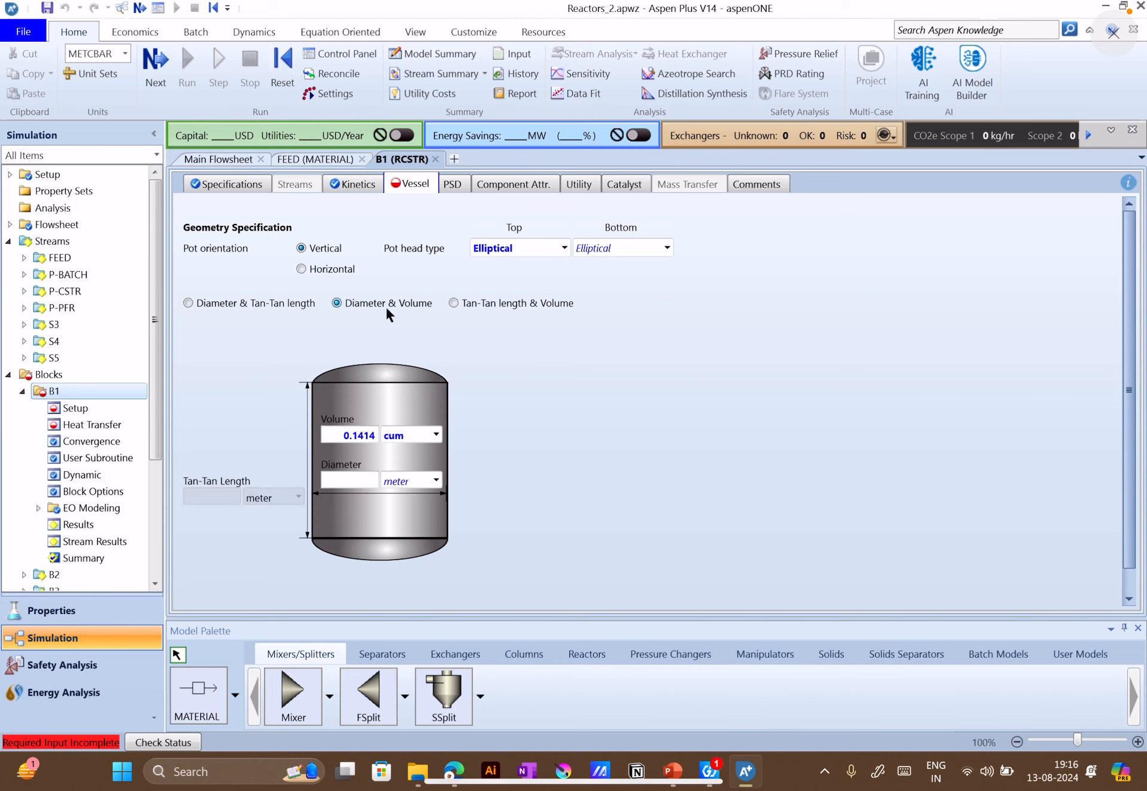
pyautogui.click(479, 308)
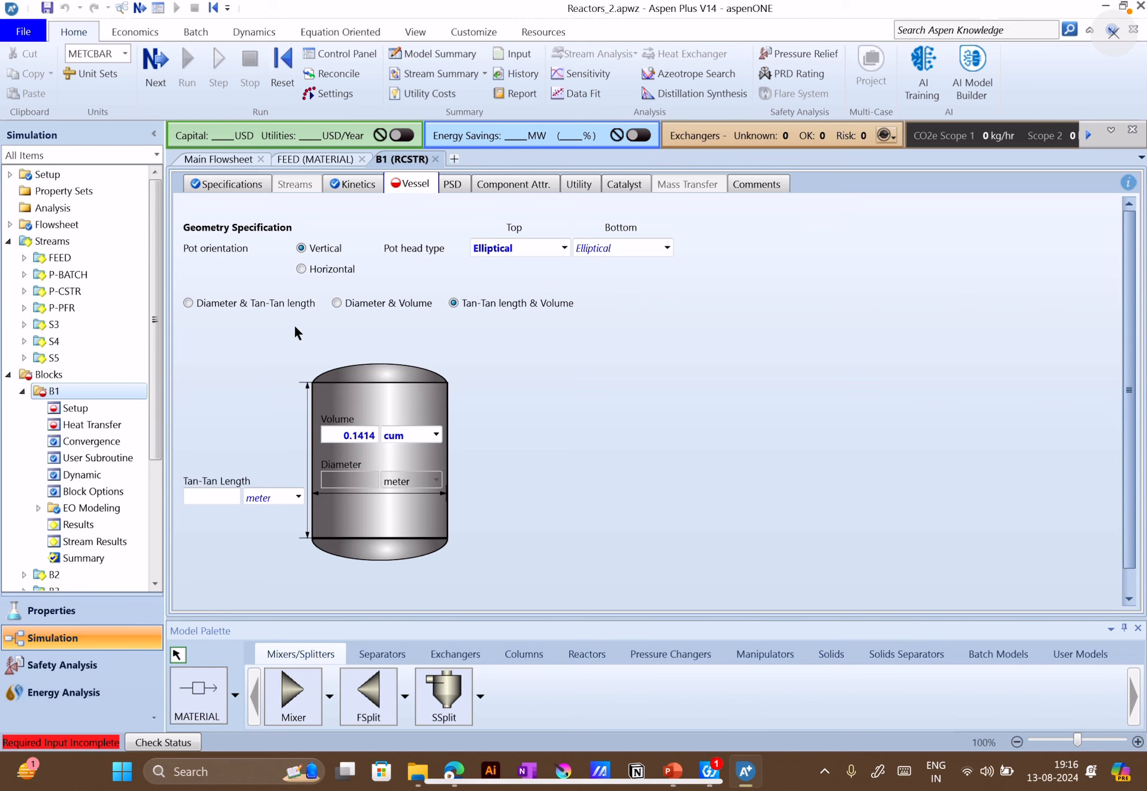
# Select Diameter & Tan-Tan length for B1's vessel, recheck the specifications, and set the model fidelity back to Conceptual mode
pyautogui.click(249, 303)
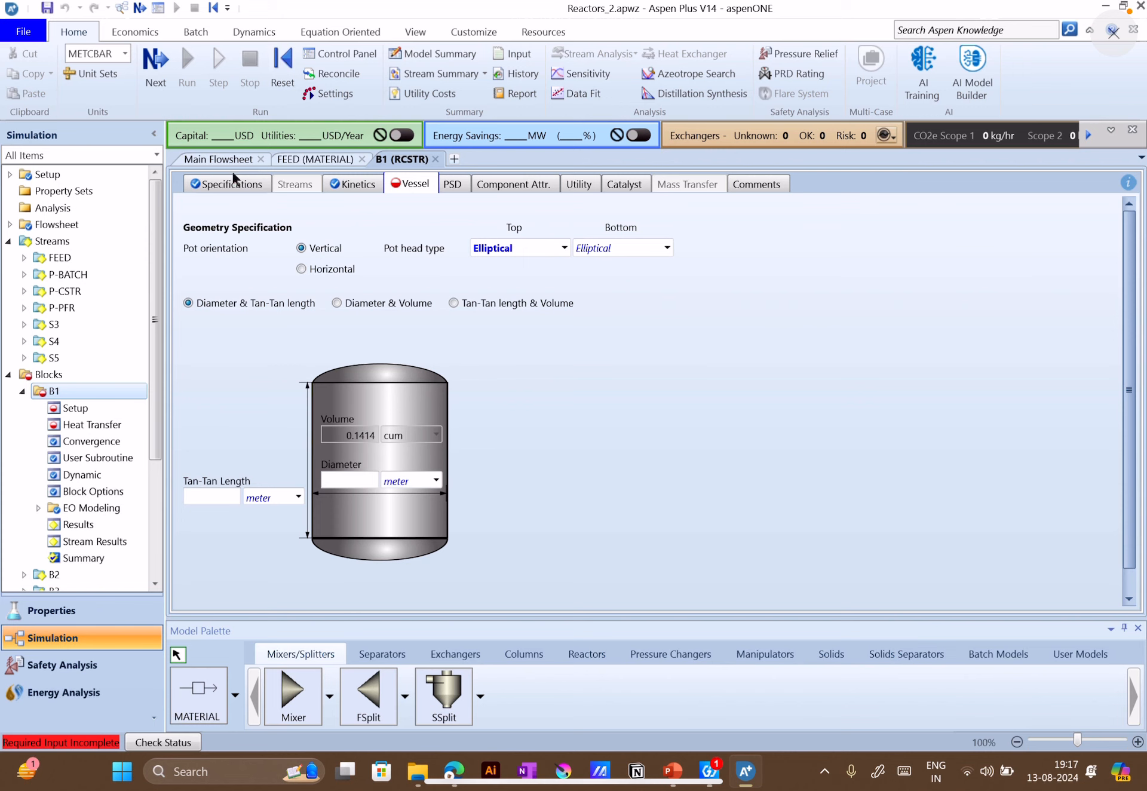
pyautogui.click(232, 186)
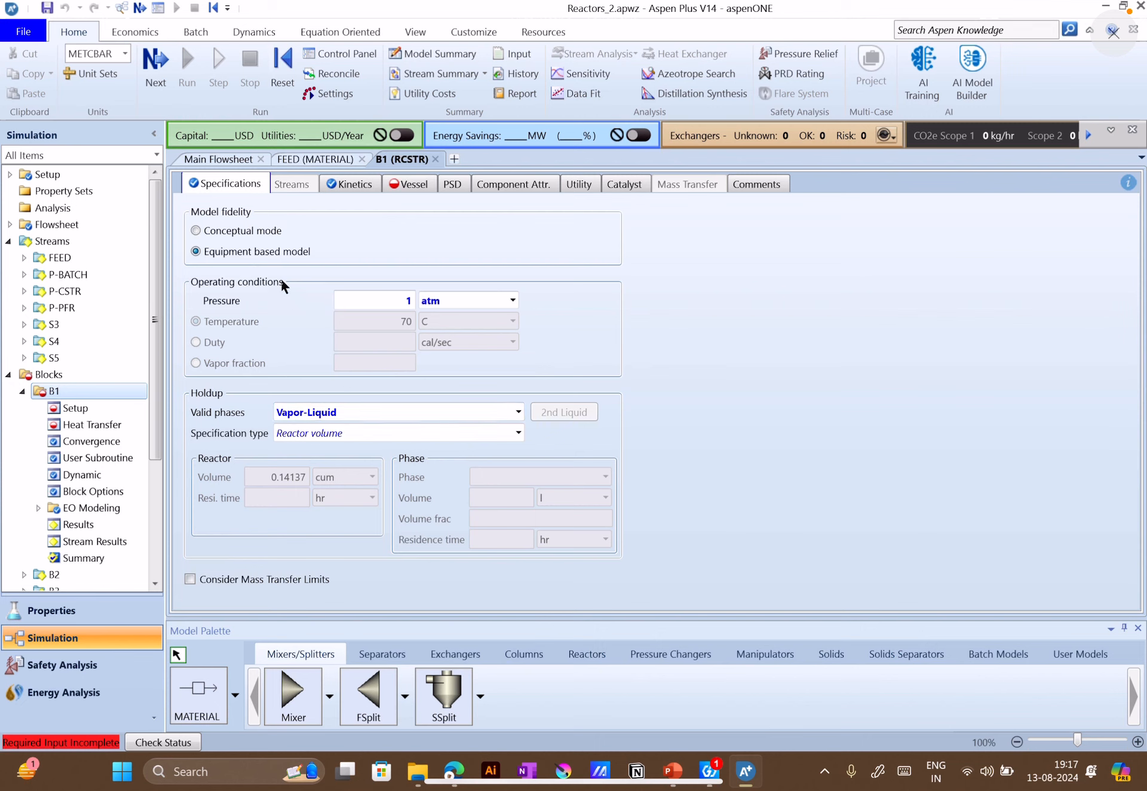
pyautogui.click(408, 184)
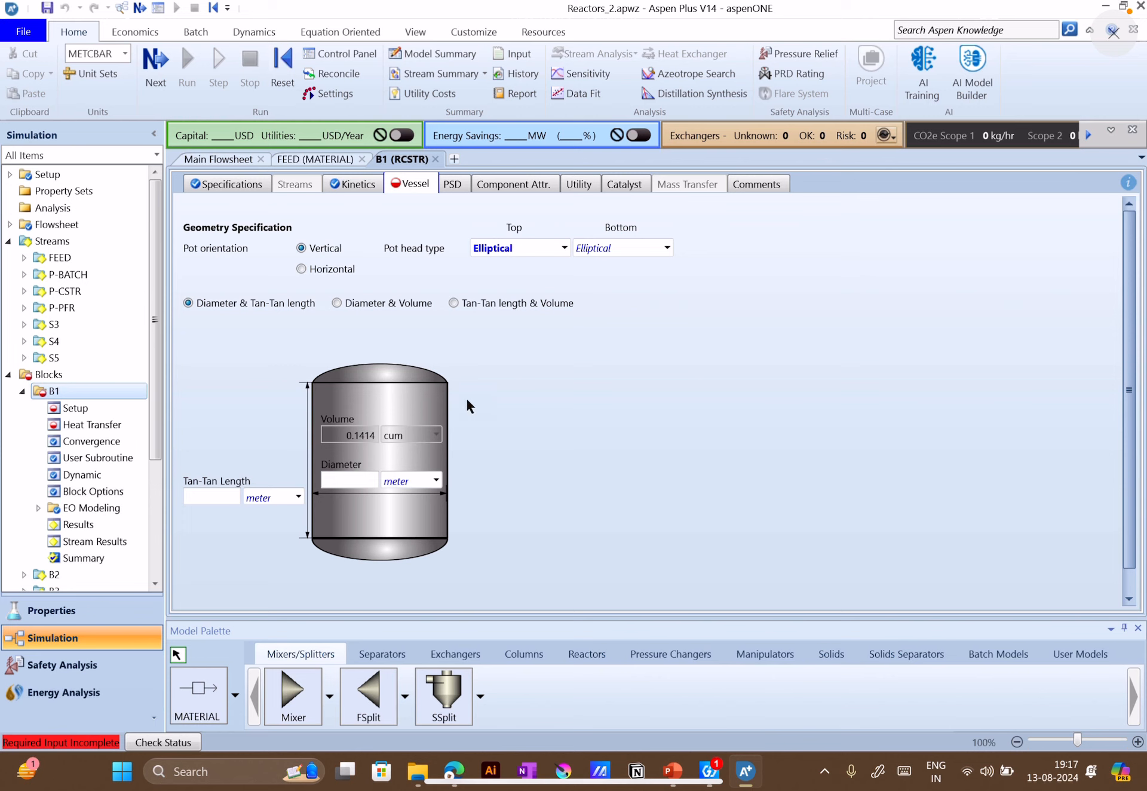
pyautogui.click(225, 186)
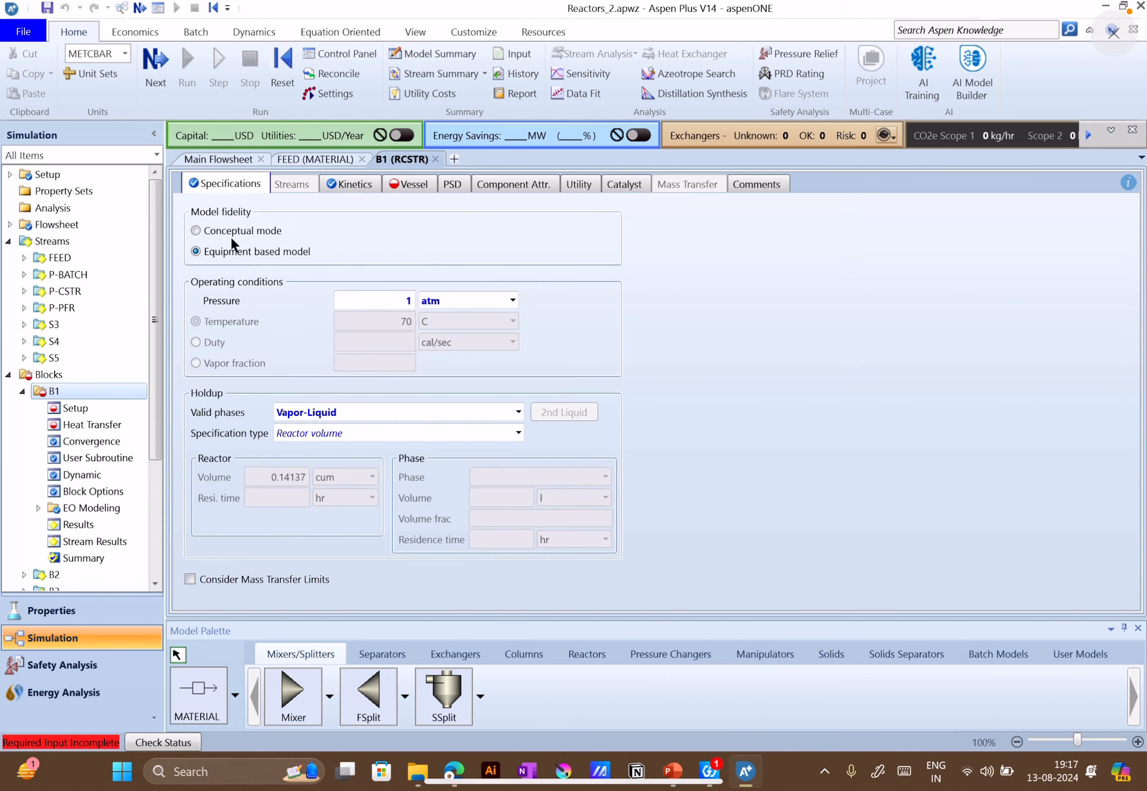
pyautogui.click(229, 233)
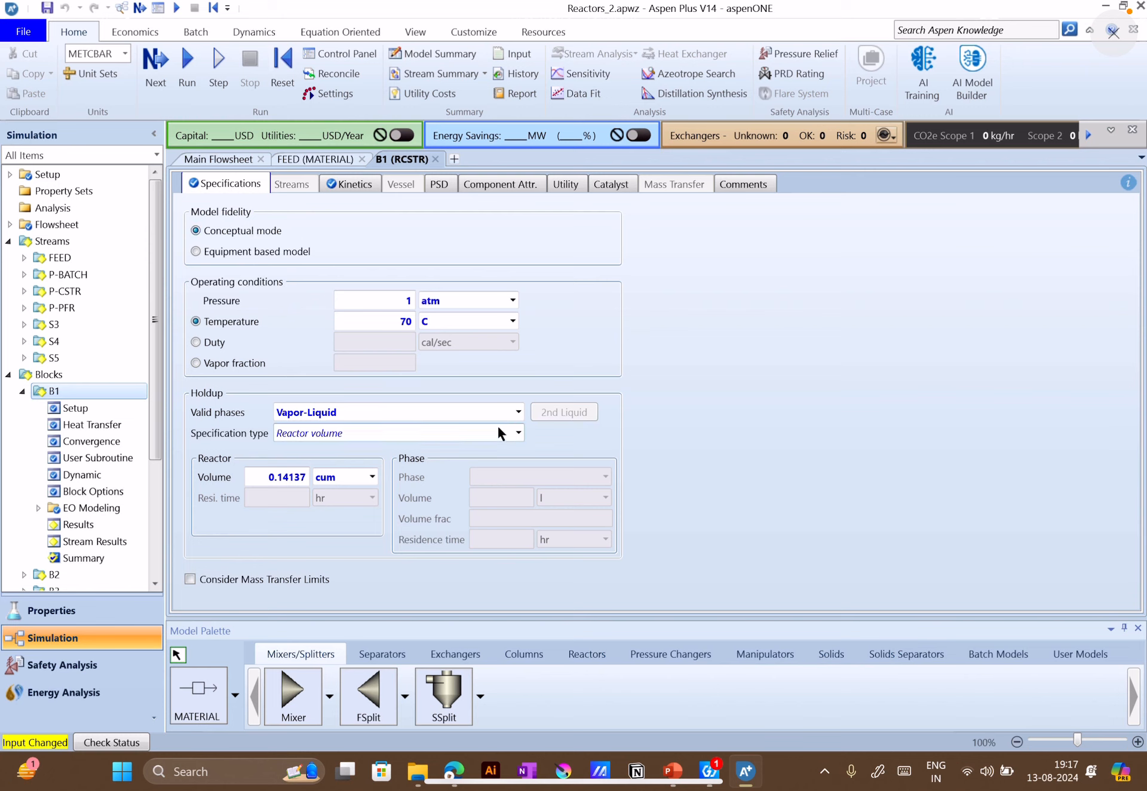
# Review B1's holdup specification types, keeping Reactor volume, and check the CSTR data on slide 10 in PowerPoint before returning to Aspen Plus
pyautogui.click(518, 432)
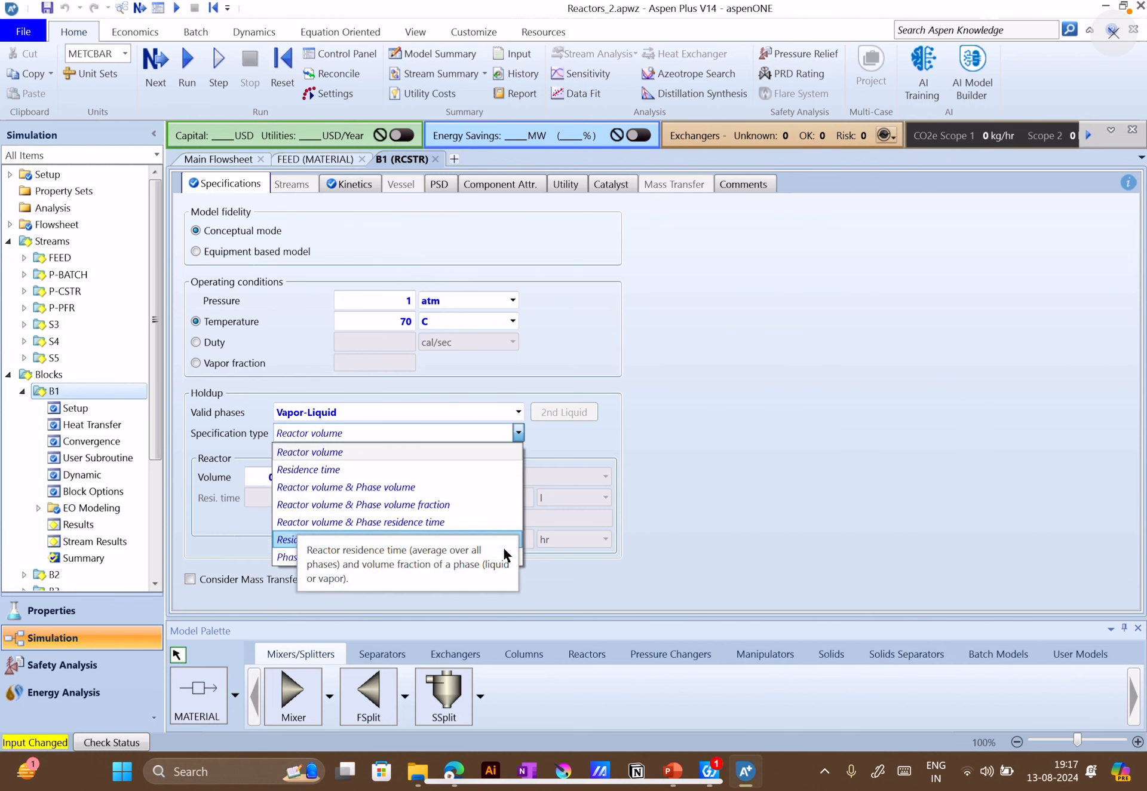
pyautogui.click(376, 452)
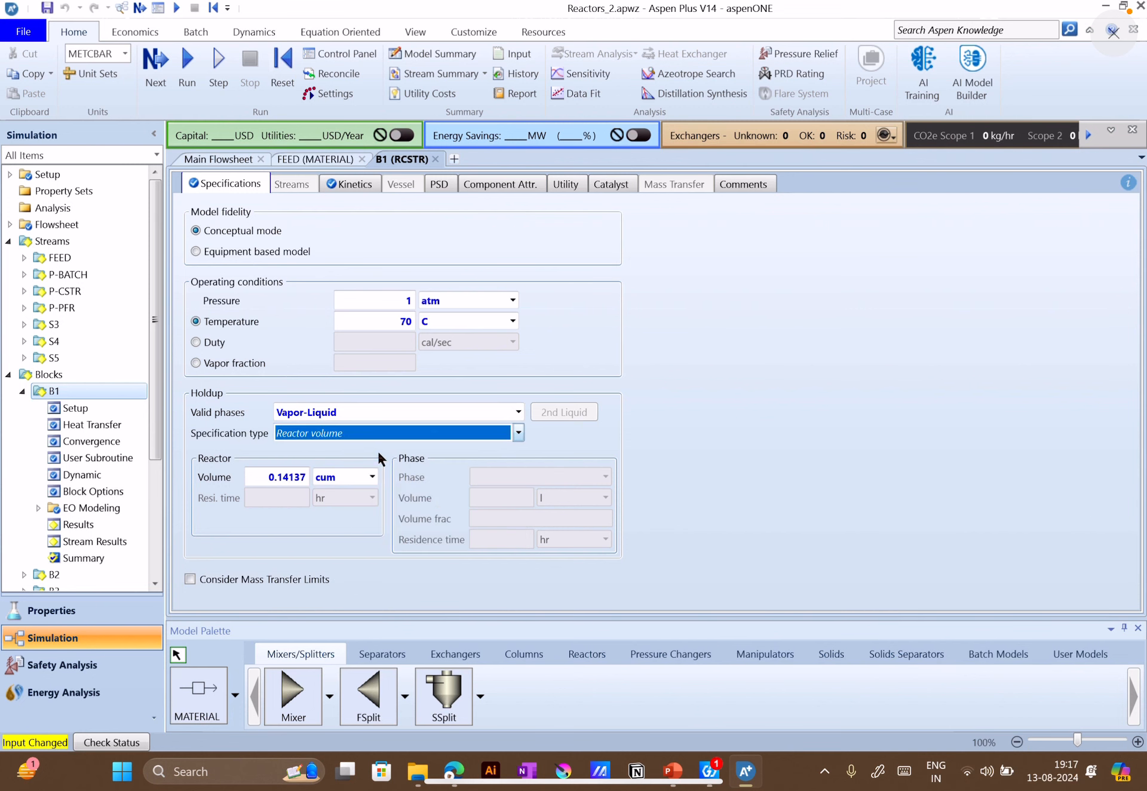
pyautogui.click(672, 771)
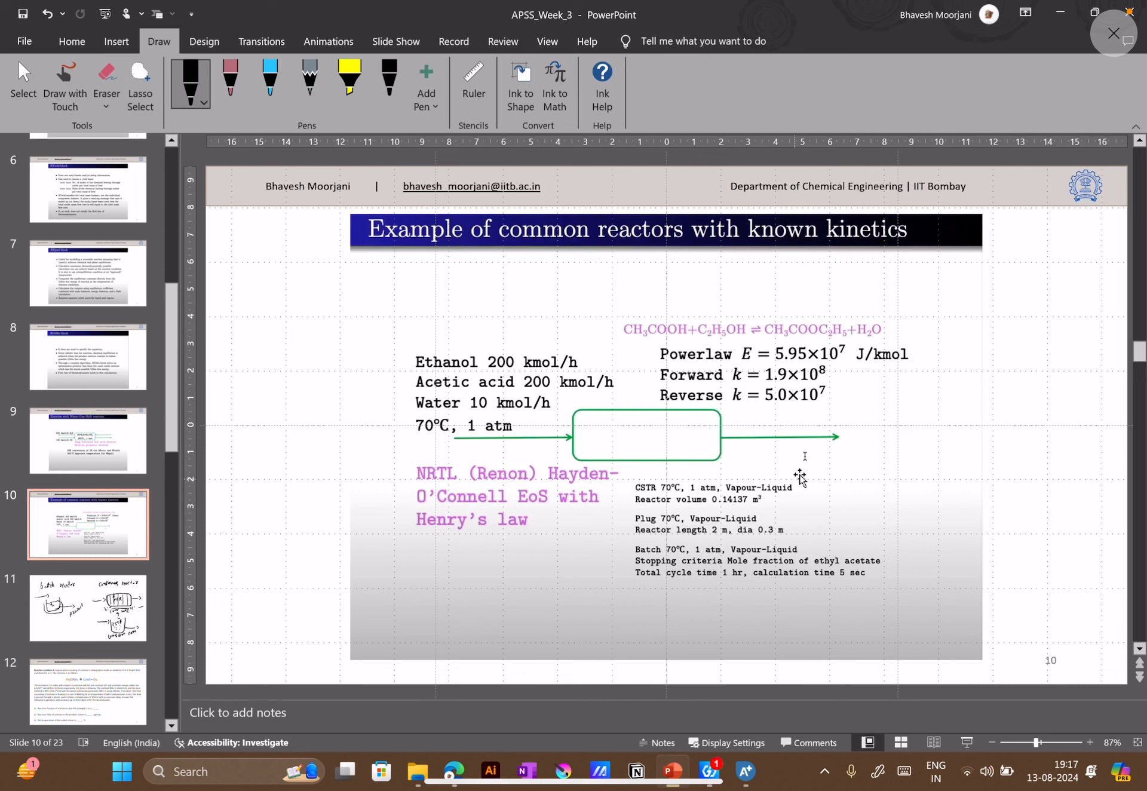
pyautogui.click(746, 771)
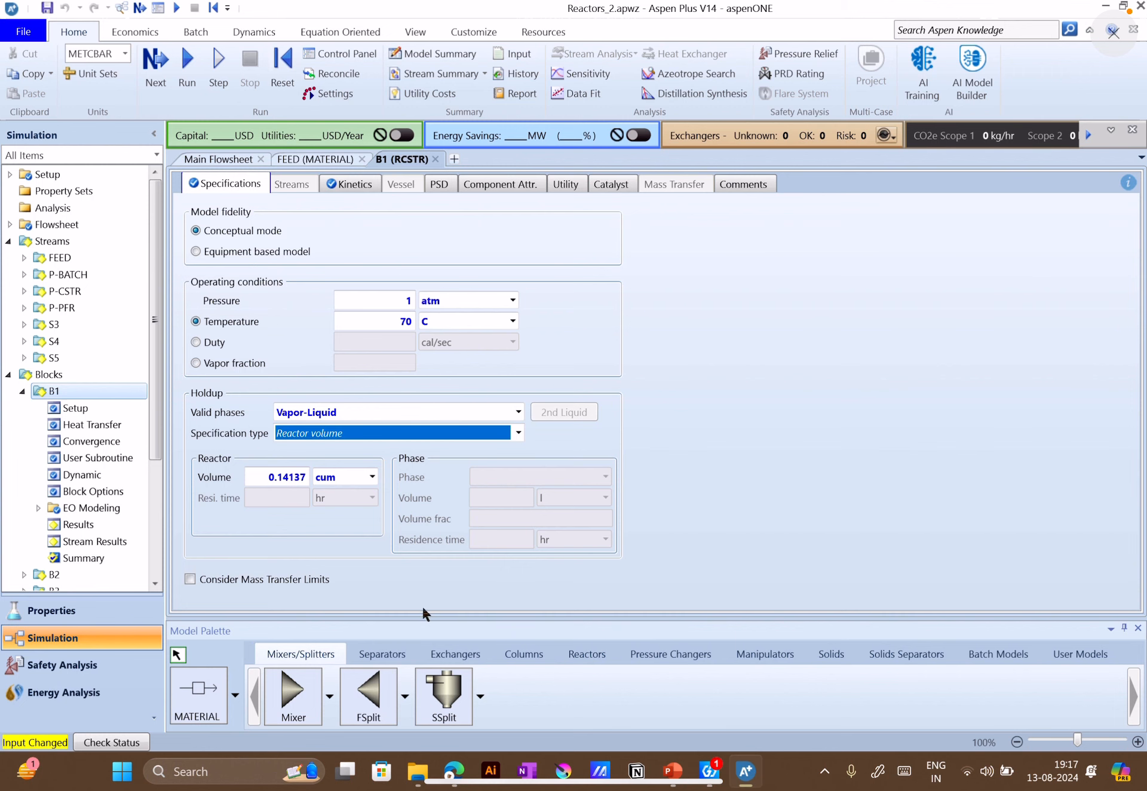
# In B1's kinetics, try removing reaction set R-1 and starting a new set, cancel the new set, and add R-1 back
pyautogui.click(346, 181)
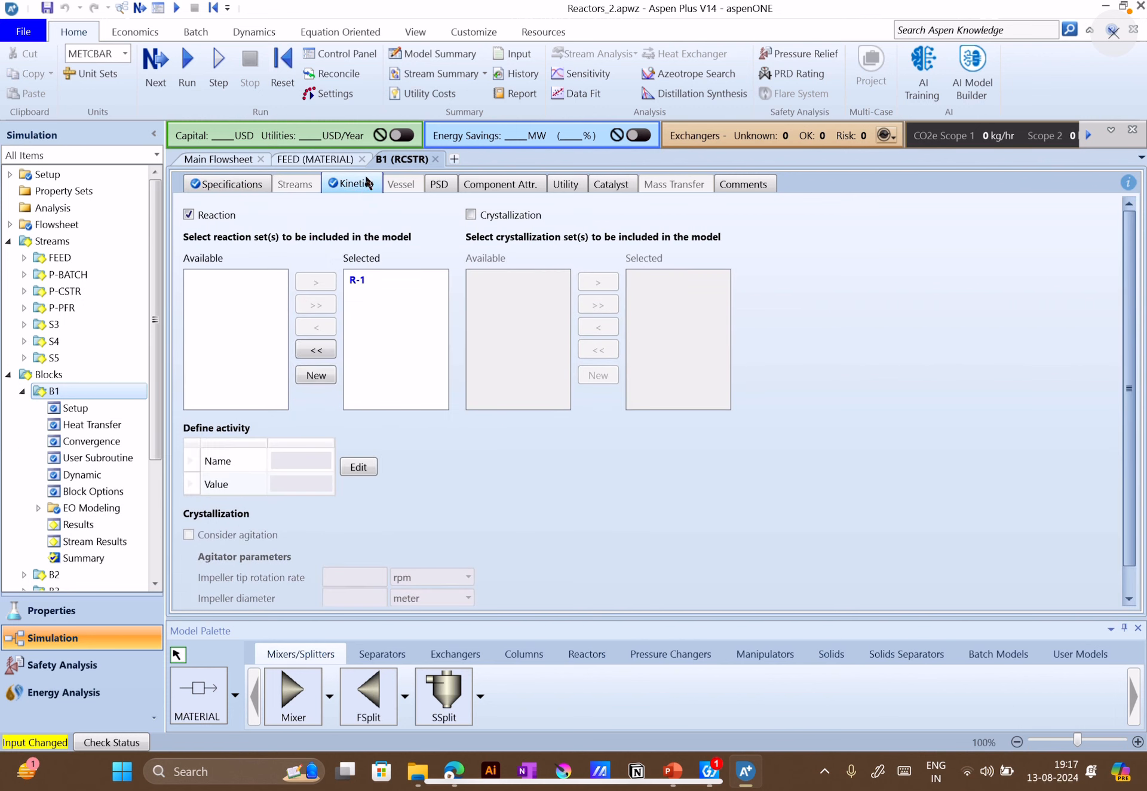
pyautogui.click(384, 279)
pyautogui.click(385, 280)
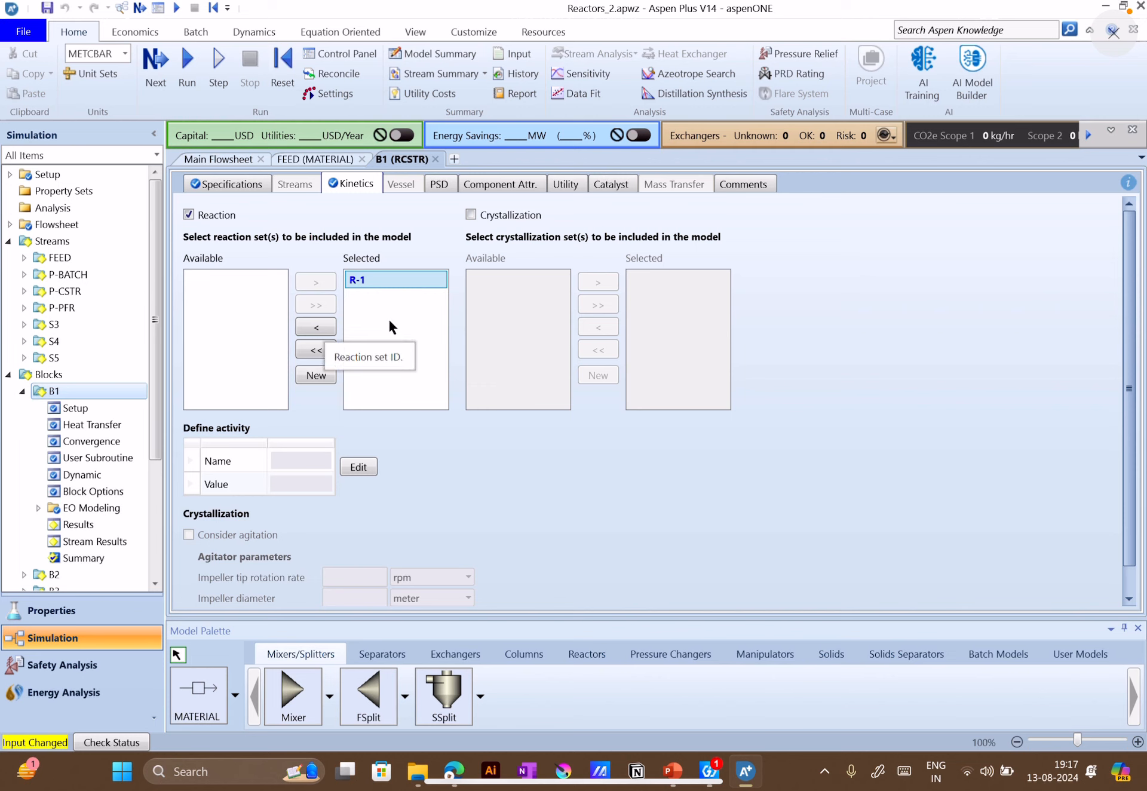
pyautogui.click(327, 323)
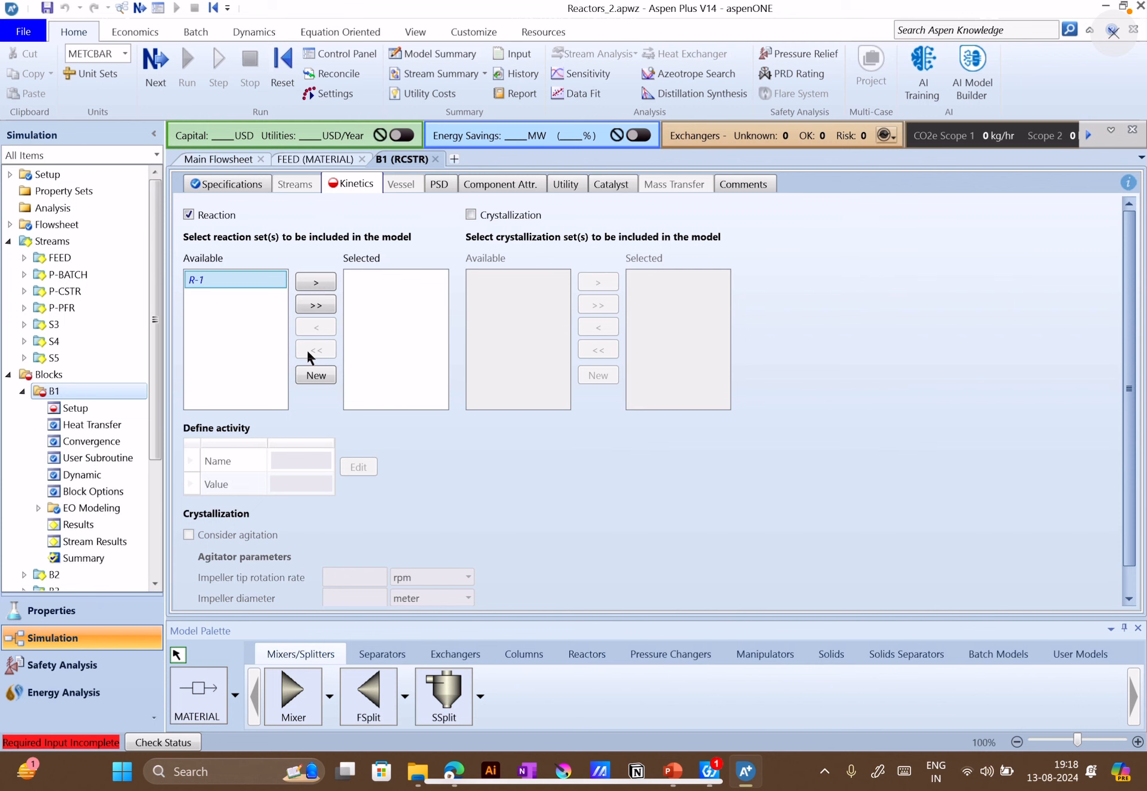
pyautogui.scroll(-3, 93, 418)
pyautogui.scroll(-1, 90, 421)
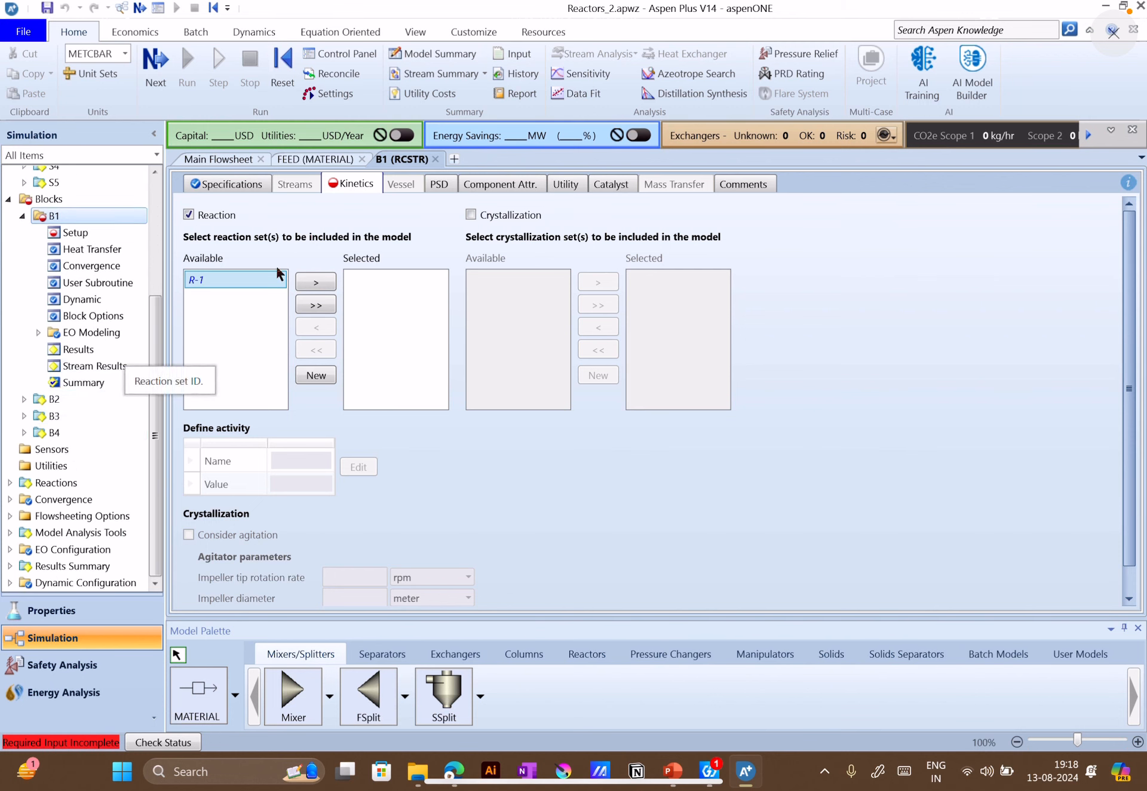
pyautogui.click(317, 375)
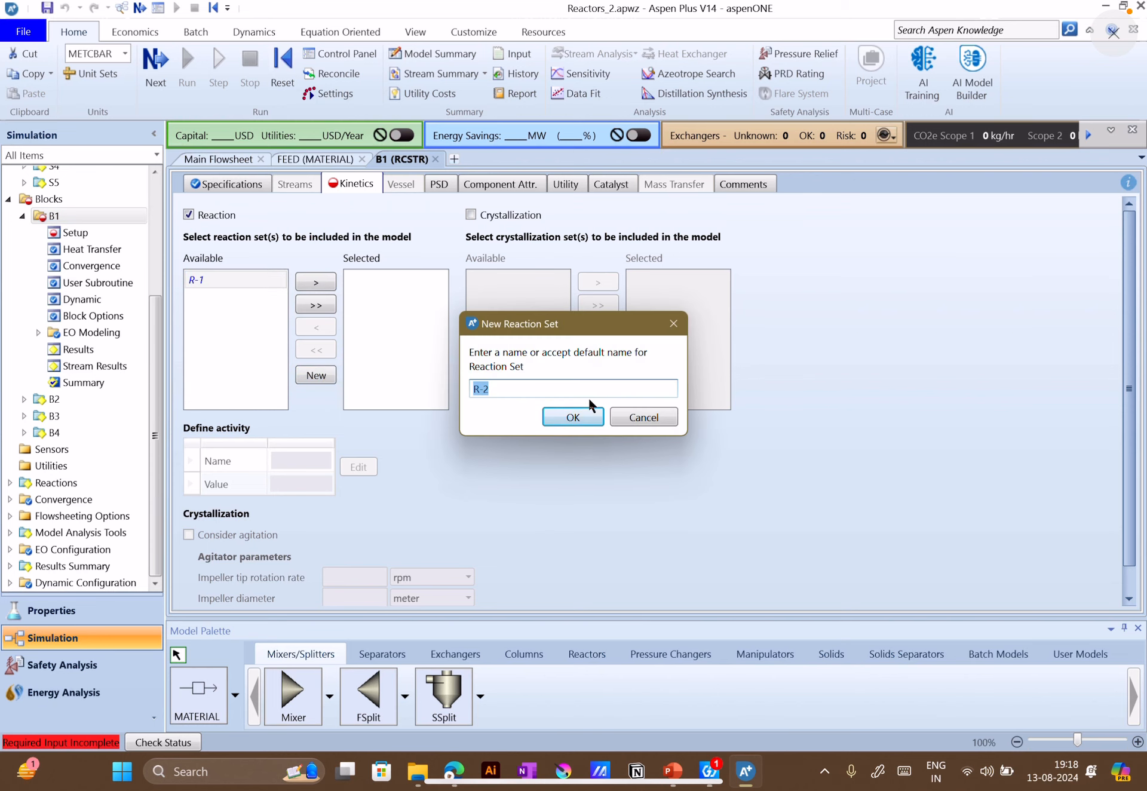
pyautogui.click(620, 415)
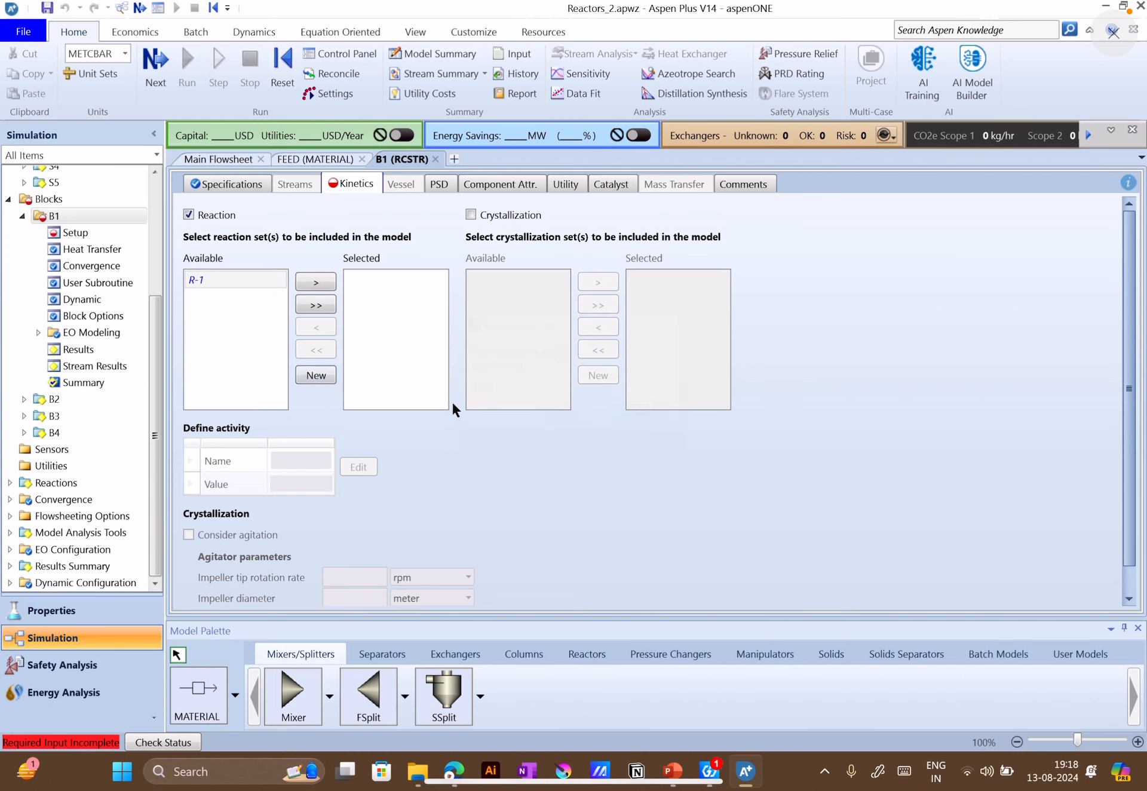
pyautogui.click(316, 282)
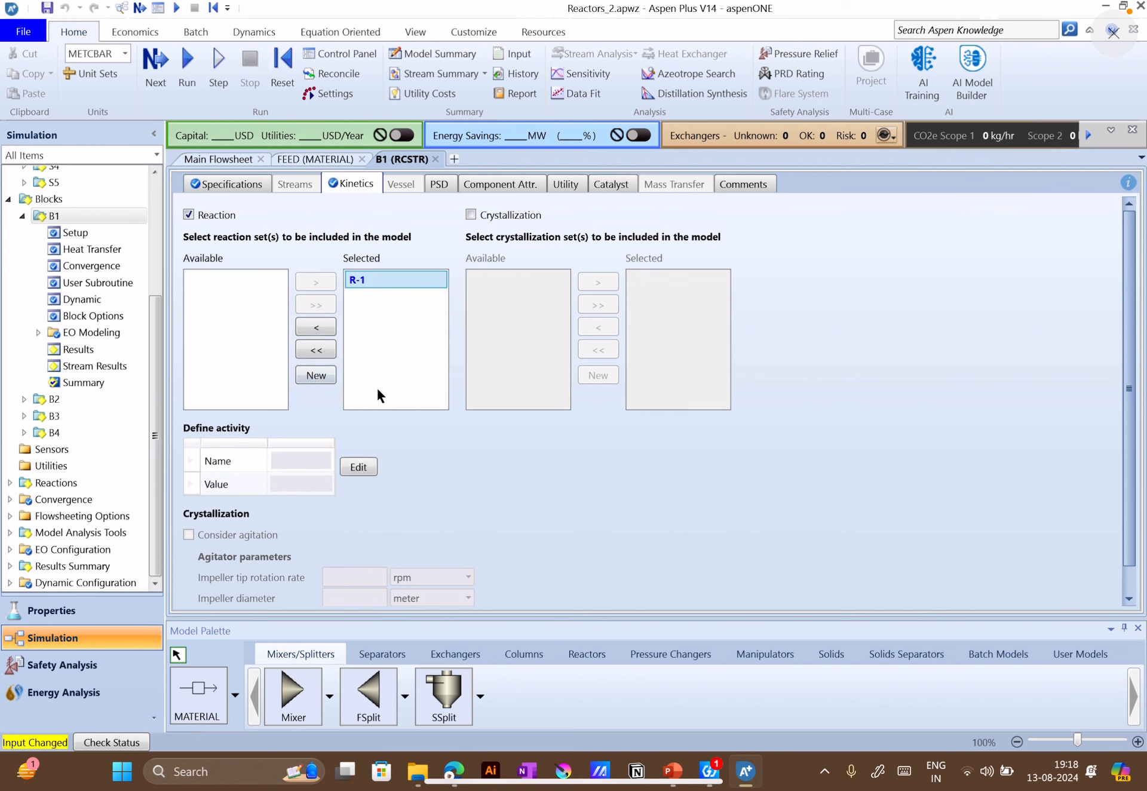
# Create a new reaction set R-2 of type POWERLAW from B1's kinetics
pyautogui.click(317, 373)
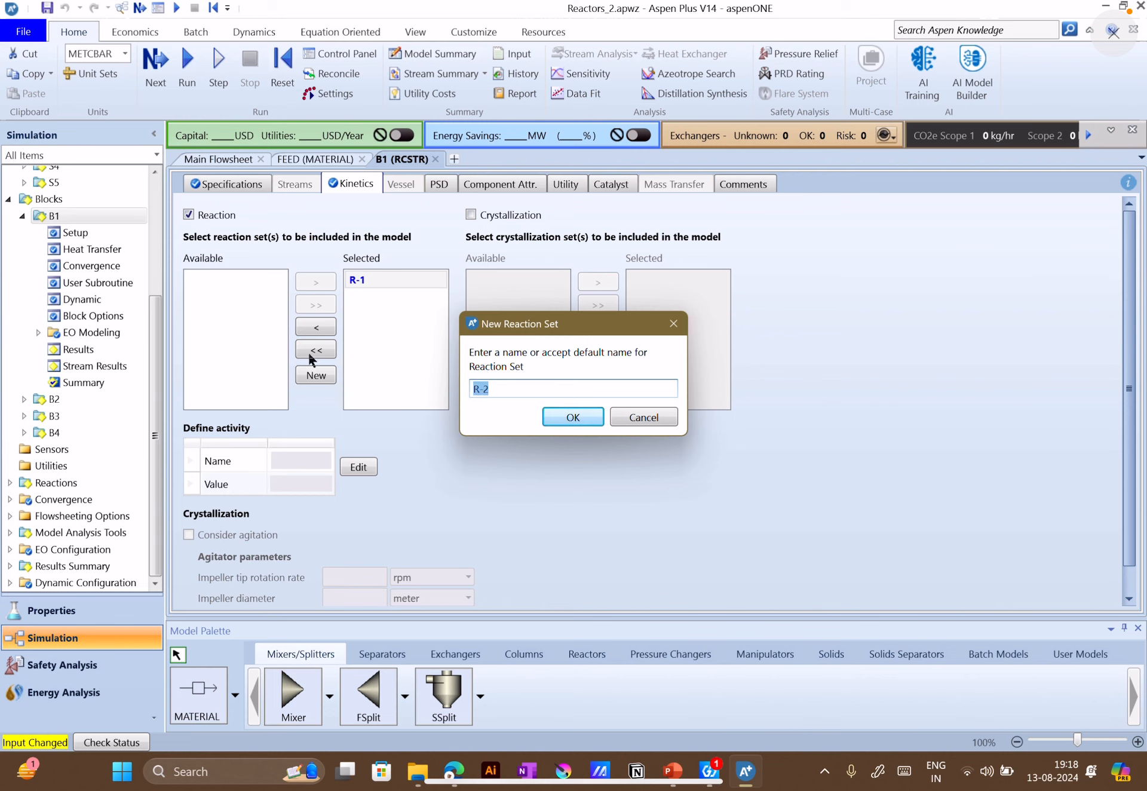
pyautogui.click(572, 417)
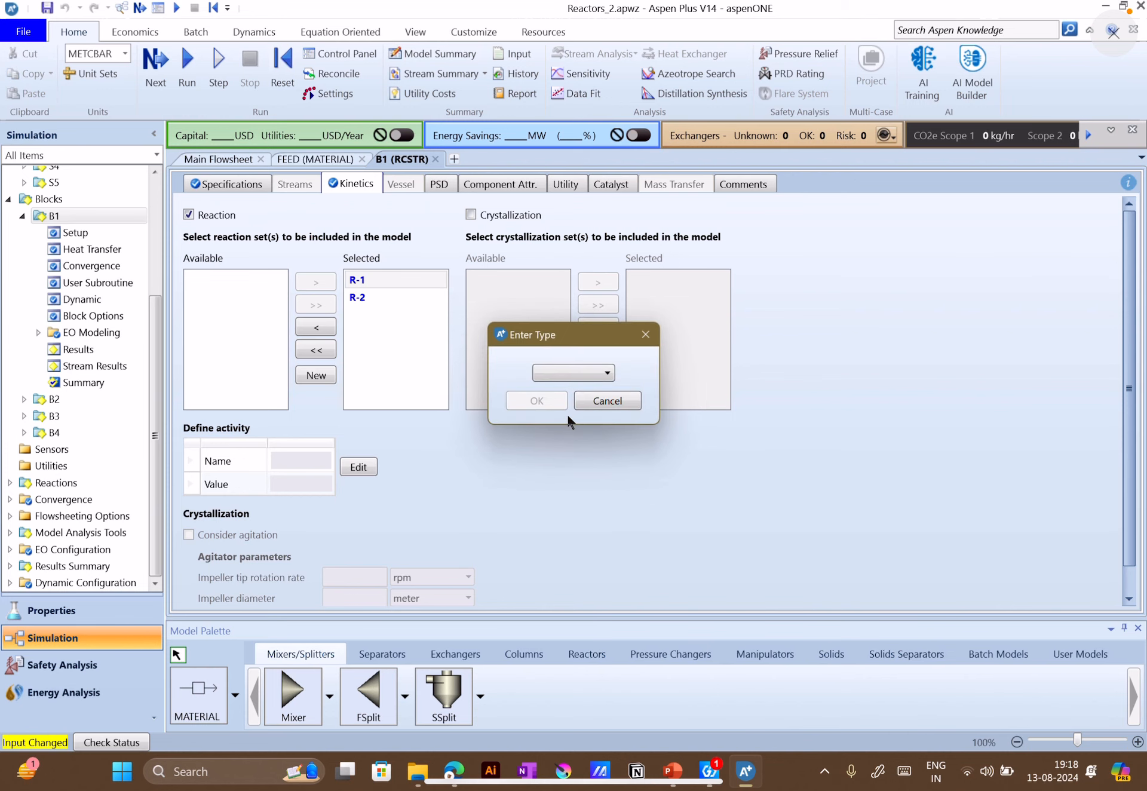
pyautogui.click(594, 375)
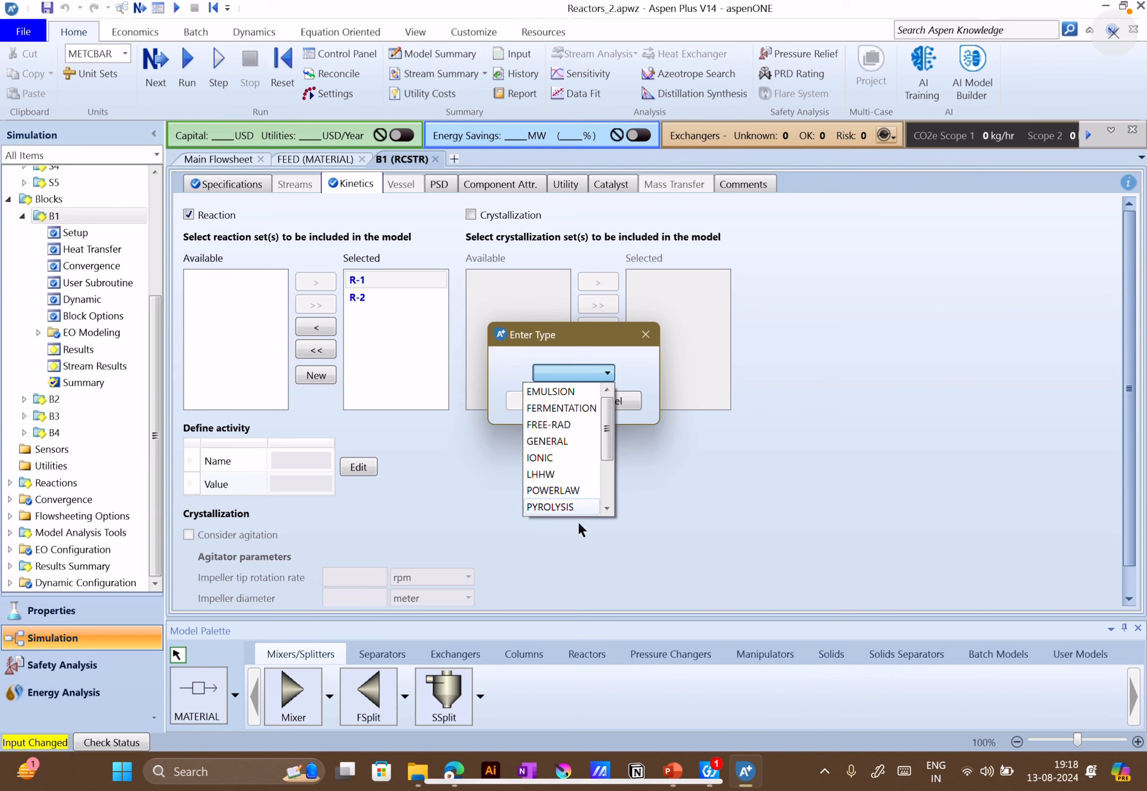
pyautogui.click(556, 490)
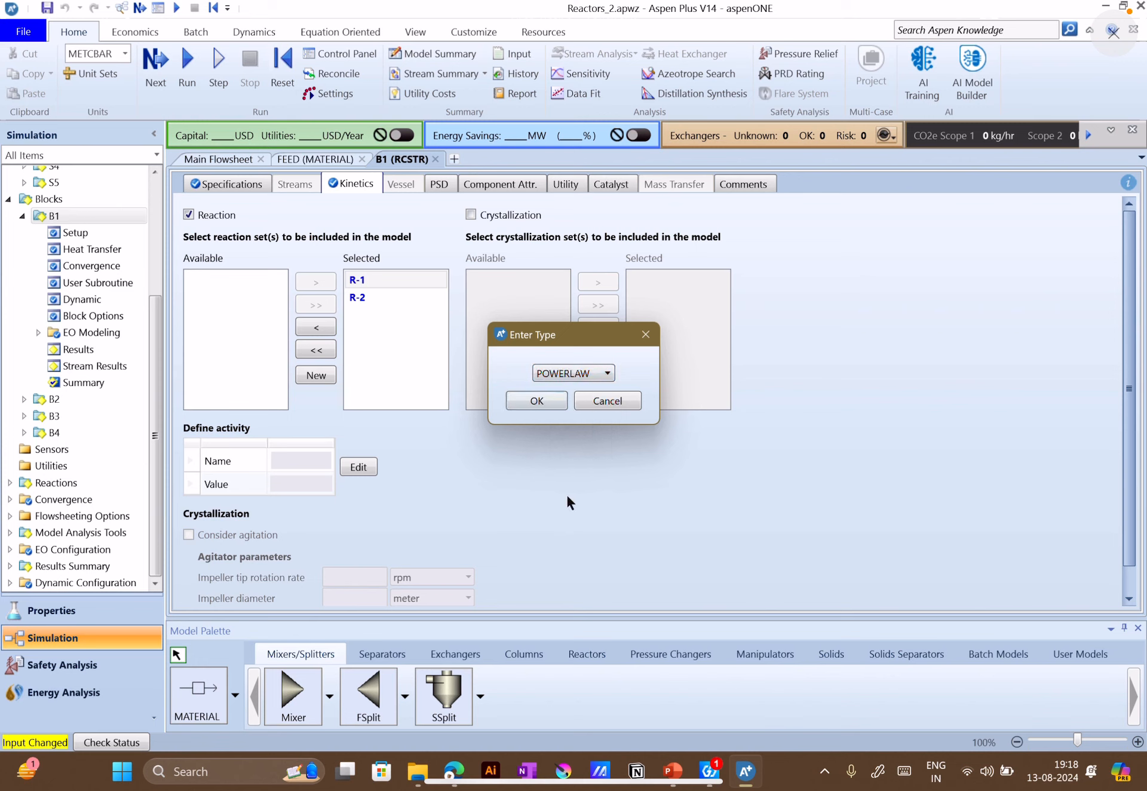
pyautogui.click(546, 395)
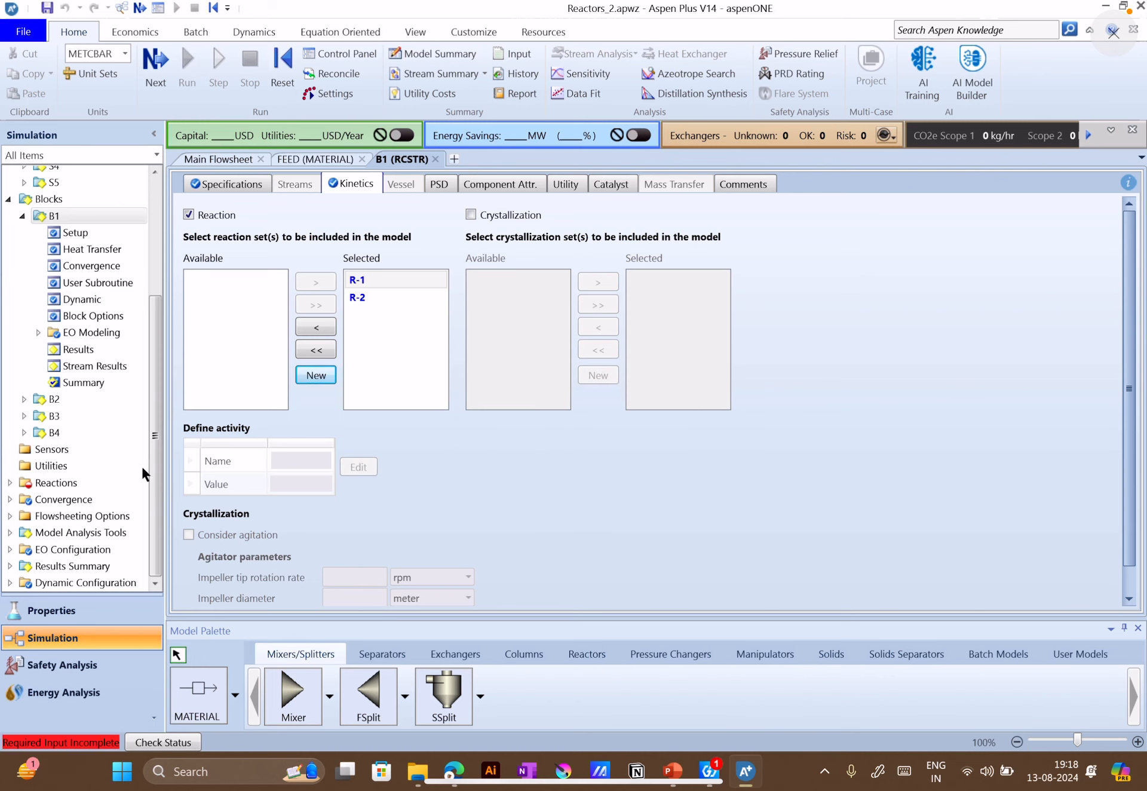
# Open reaction set R-2 under Reactions and add a new Kinetic reaction, number 1, to its stoichiometry
pyautogui.click(10, 482)
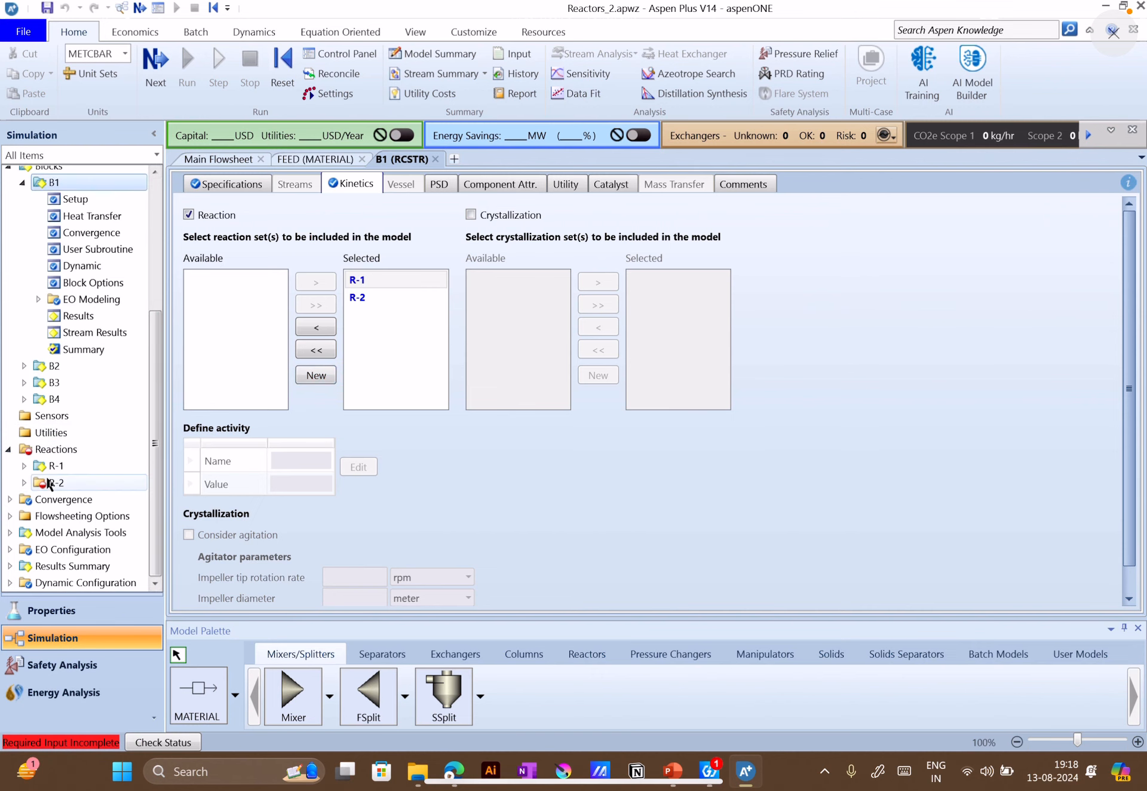
pyautogui.click(49, 484)
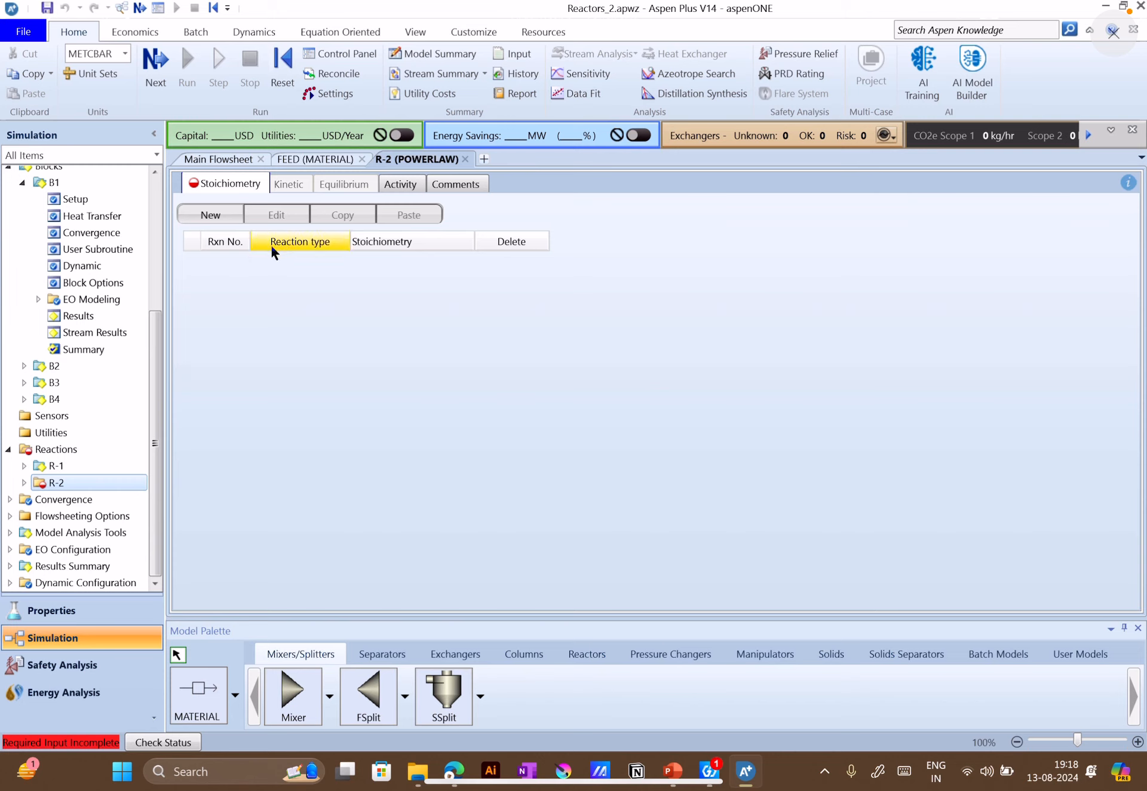
pyautogui.scroll(1, 81, 414)
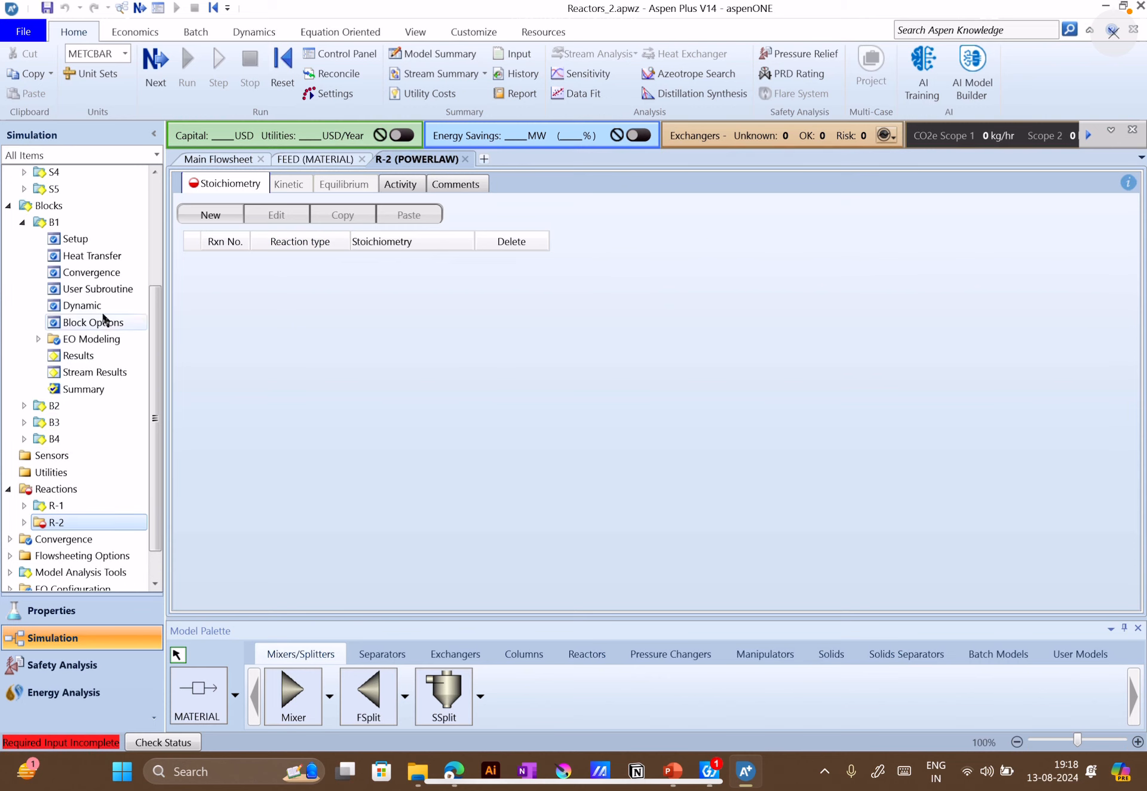
pyautogui.scroll(-1, 105, 504)
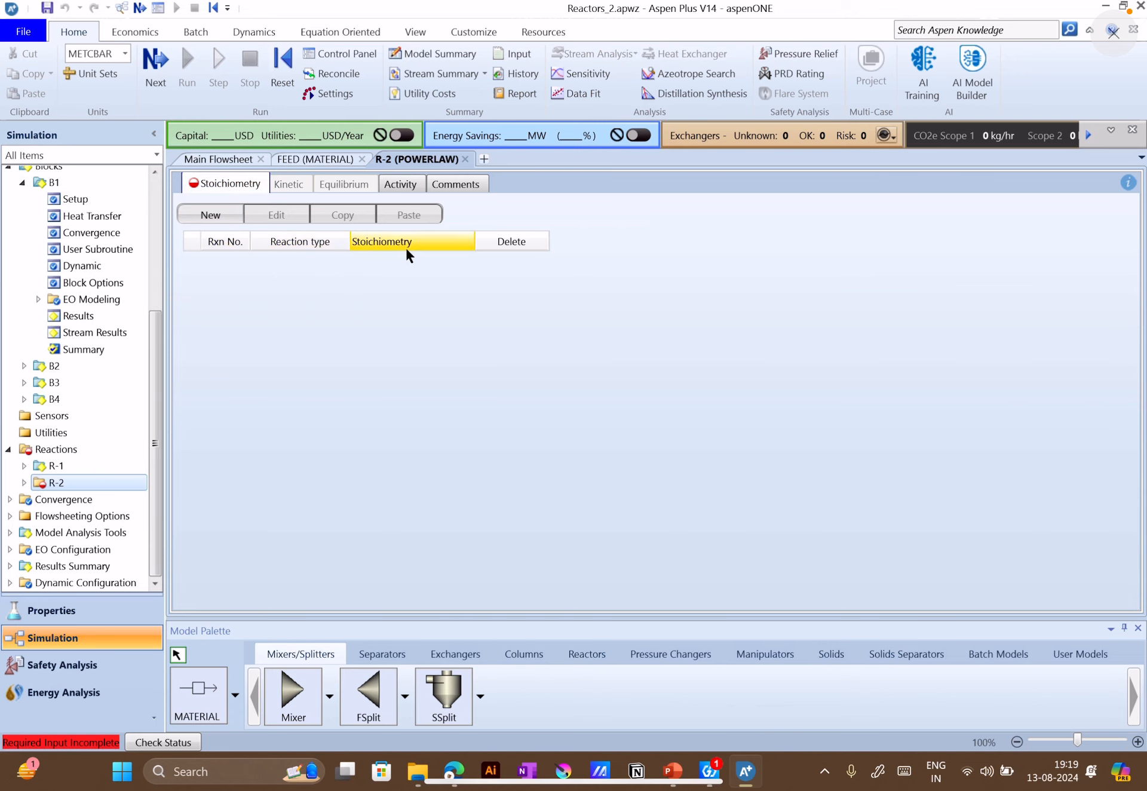
pyautogui.click(219, 206)
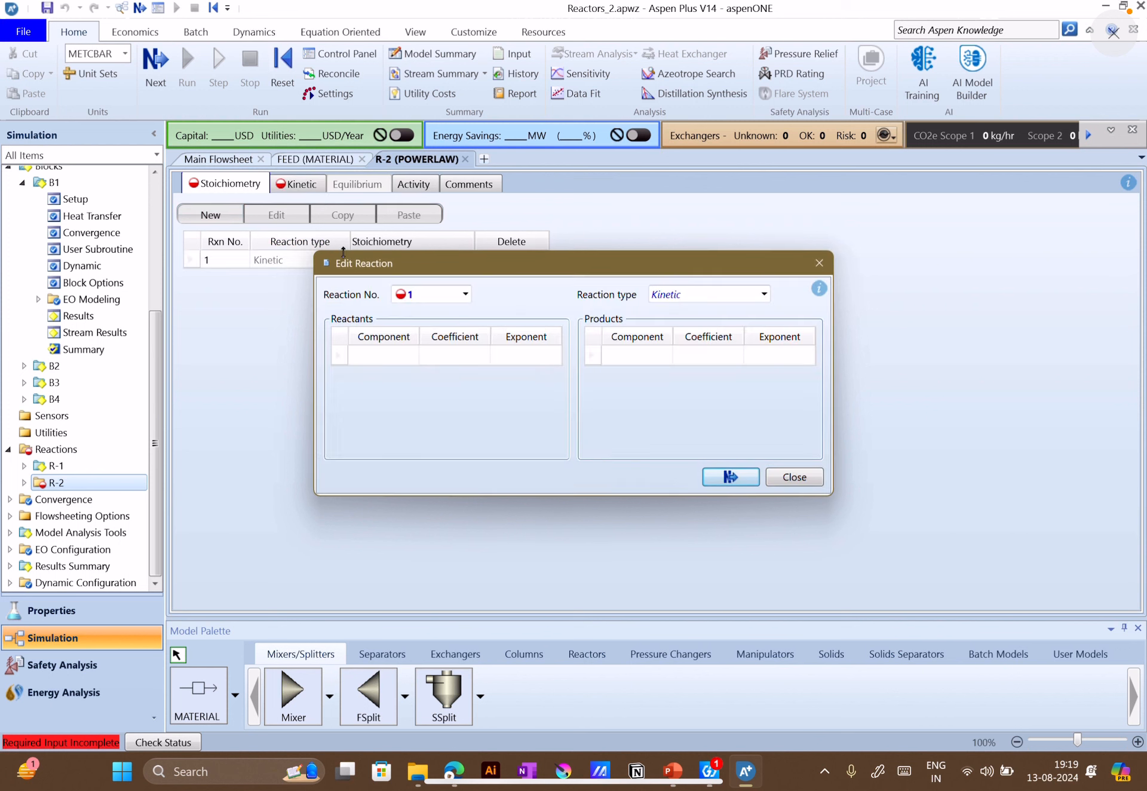
pyautogui.click(463, 295)
pyautogui.click(464, 295)
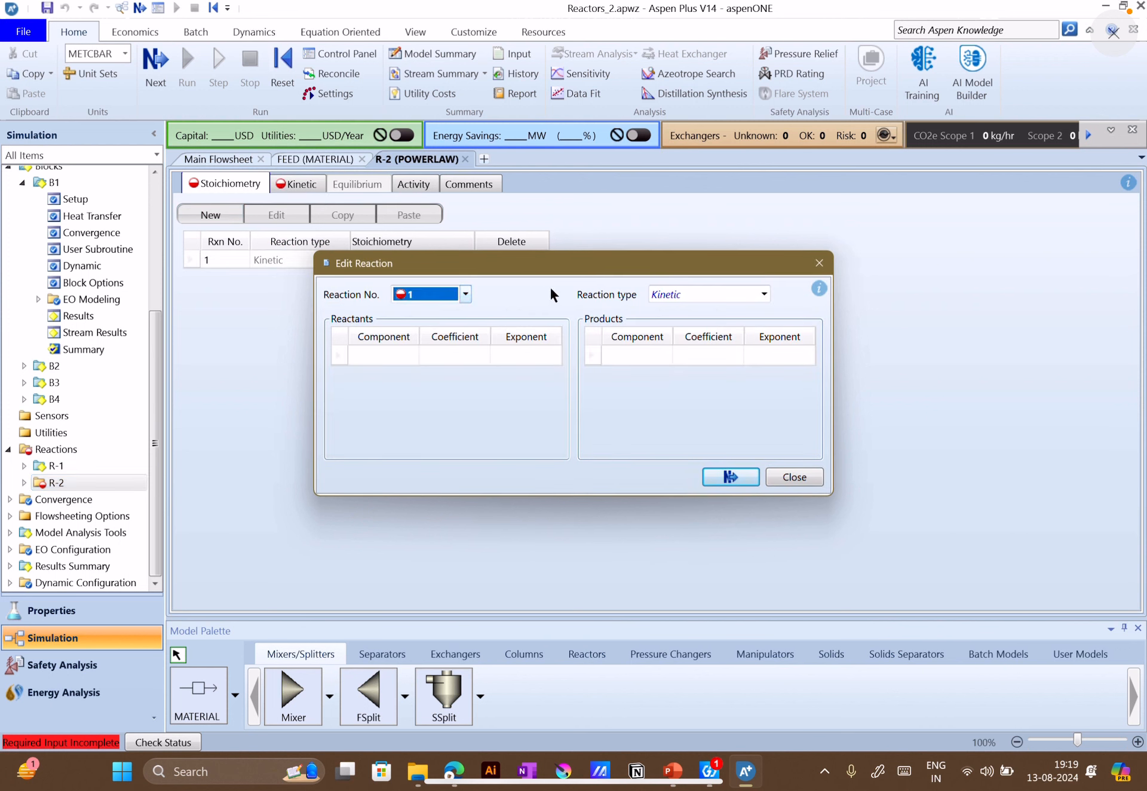
# Add ETHANOL and ACETI-01 as the reactants of reaction 1 in set R-2
pyautogui.click(412, 356)
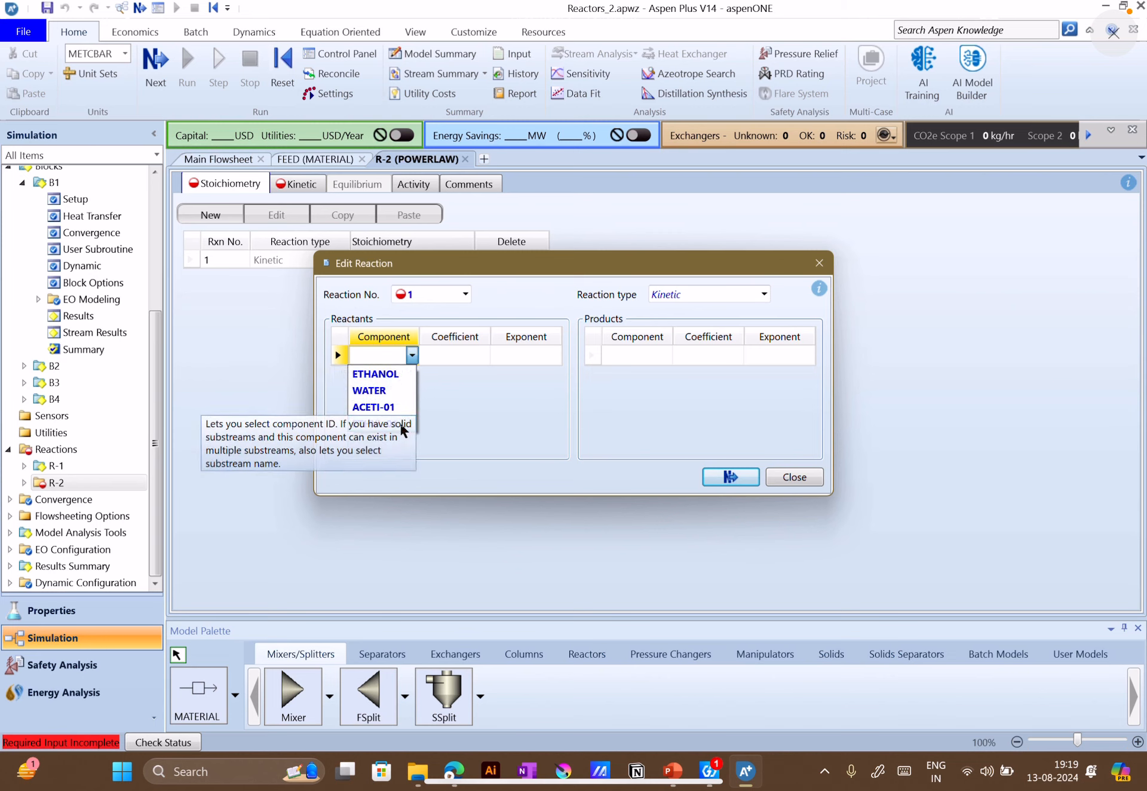
pyautogui.click(376, 374)
pyautogui.click(411, 375)
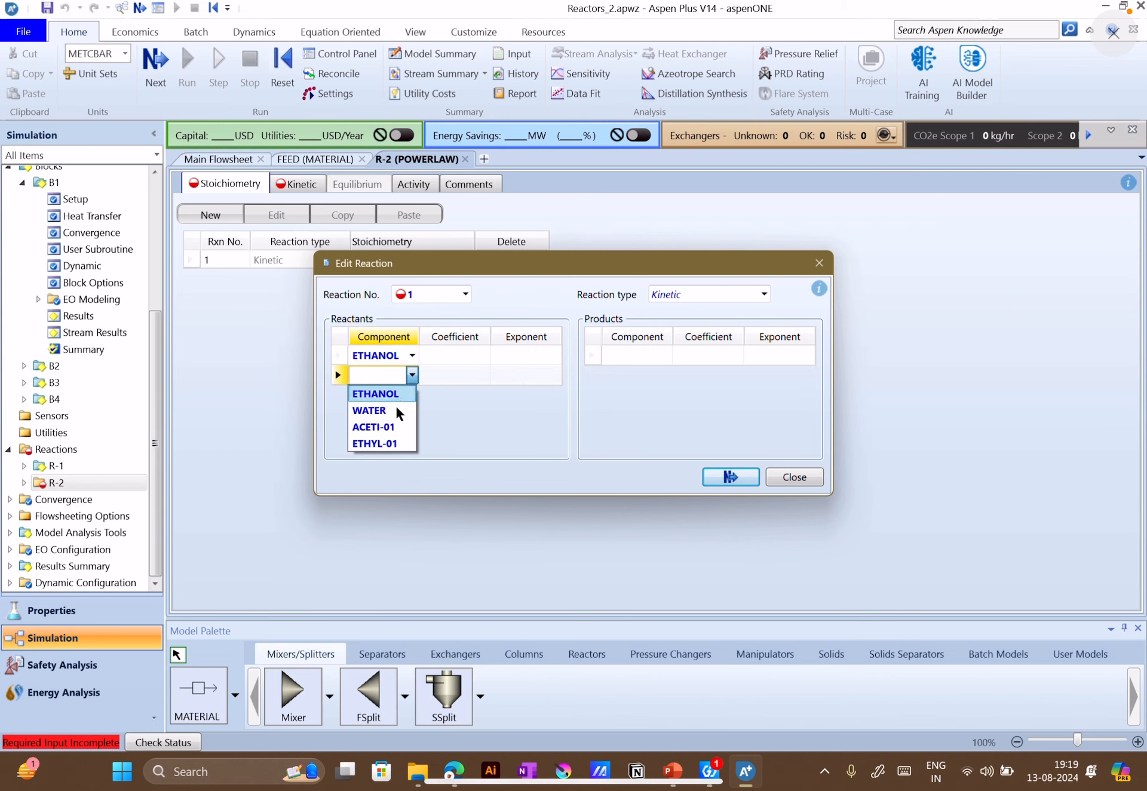
pyautogui.click(374, 426)
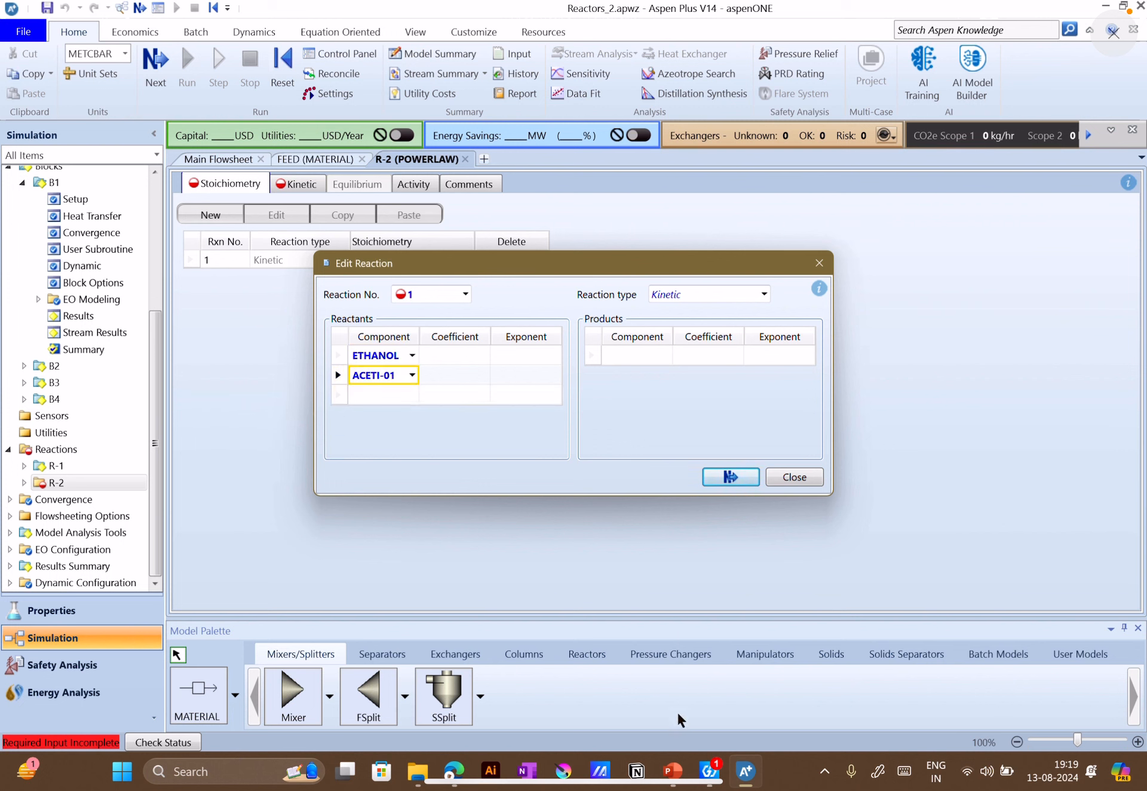
# Check the reaction equation on slide 10 in PowerPoint, return to Aspen Plus, and add WATER and ETHYL-01 as products of reaction 1
pyautogui.click(668, 770)
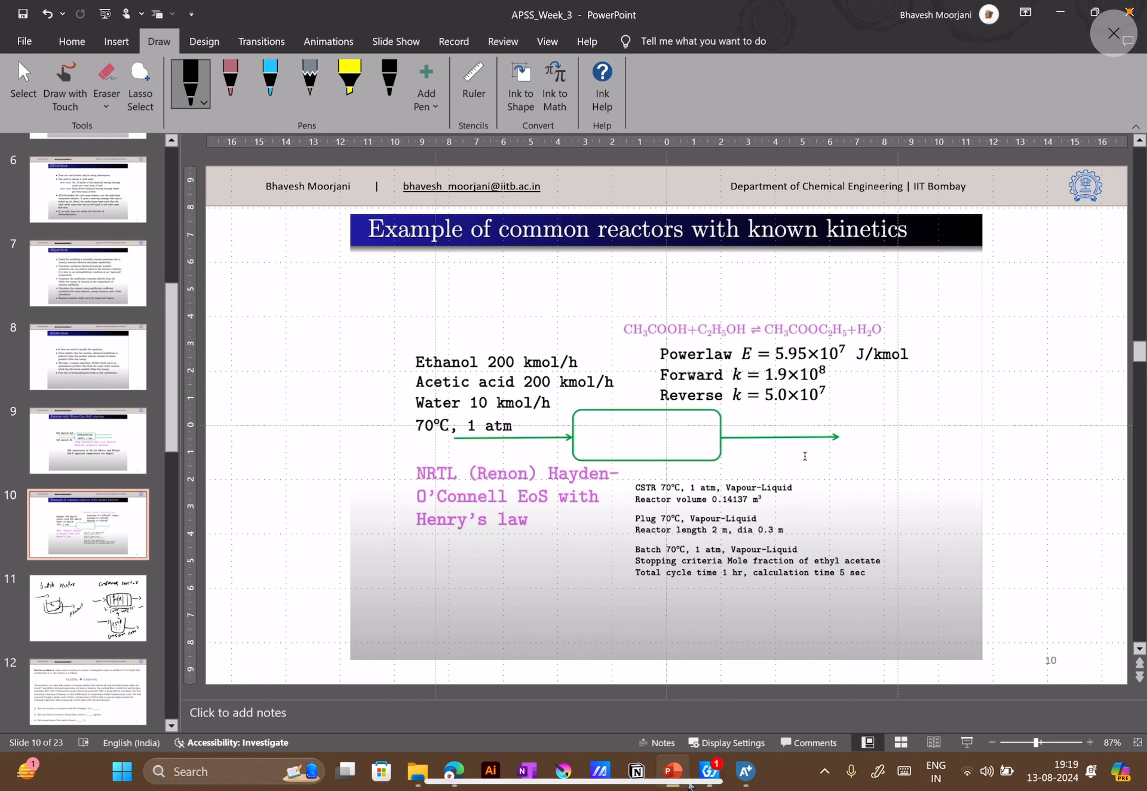
pyautogui.click(746, 772)
pyautogui.click(665, 355)
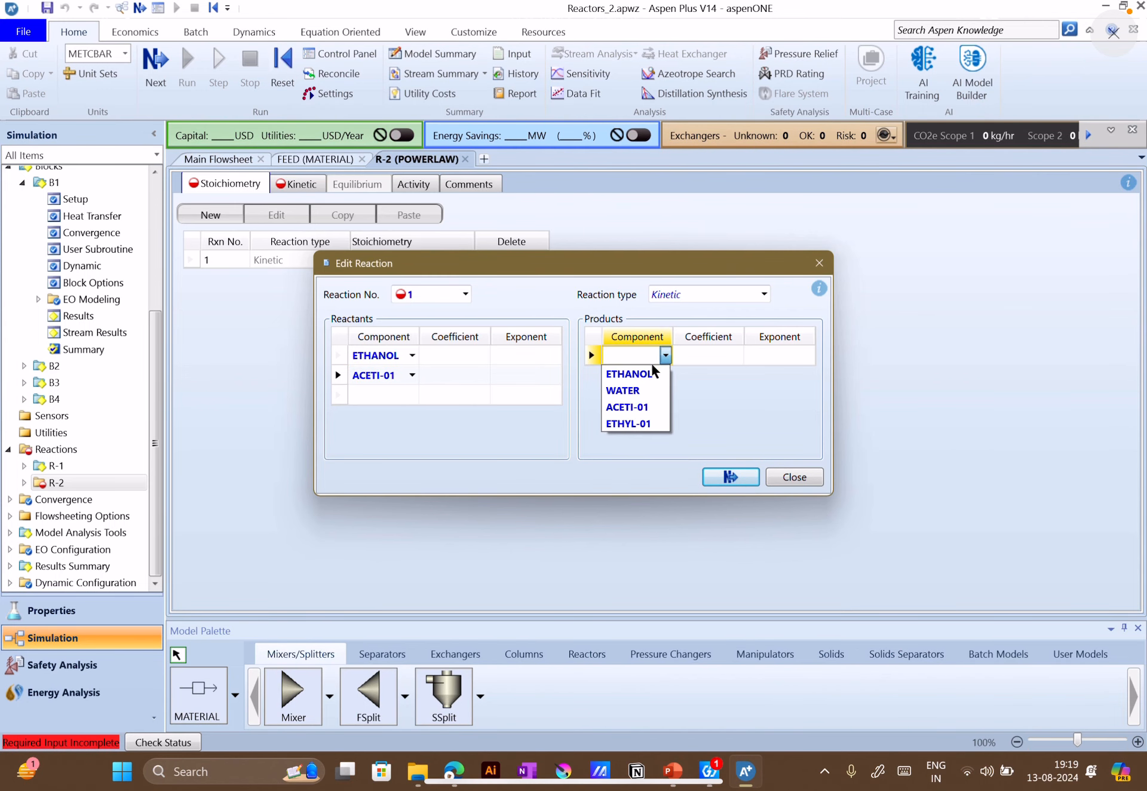
pyautogui.click(623, 390)
pyautogui.click(665, 375)
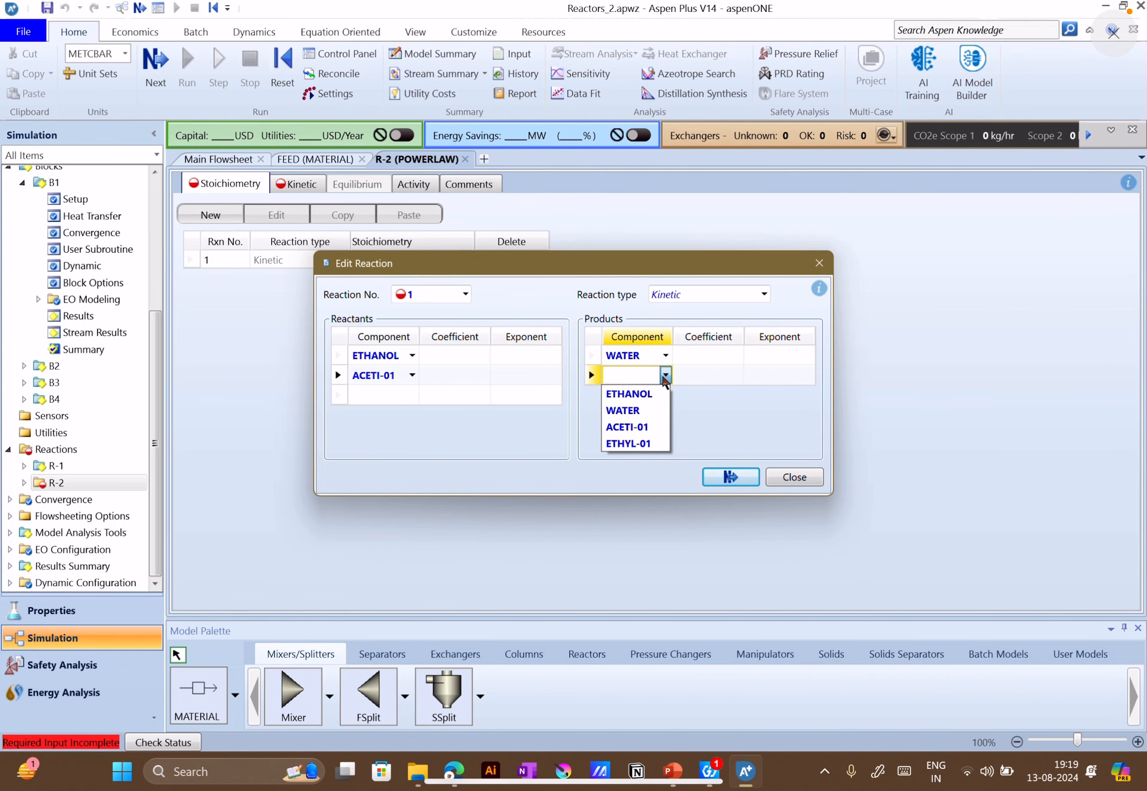
pyautogui.click(642, 445)
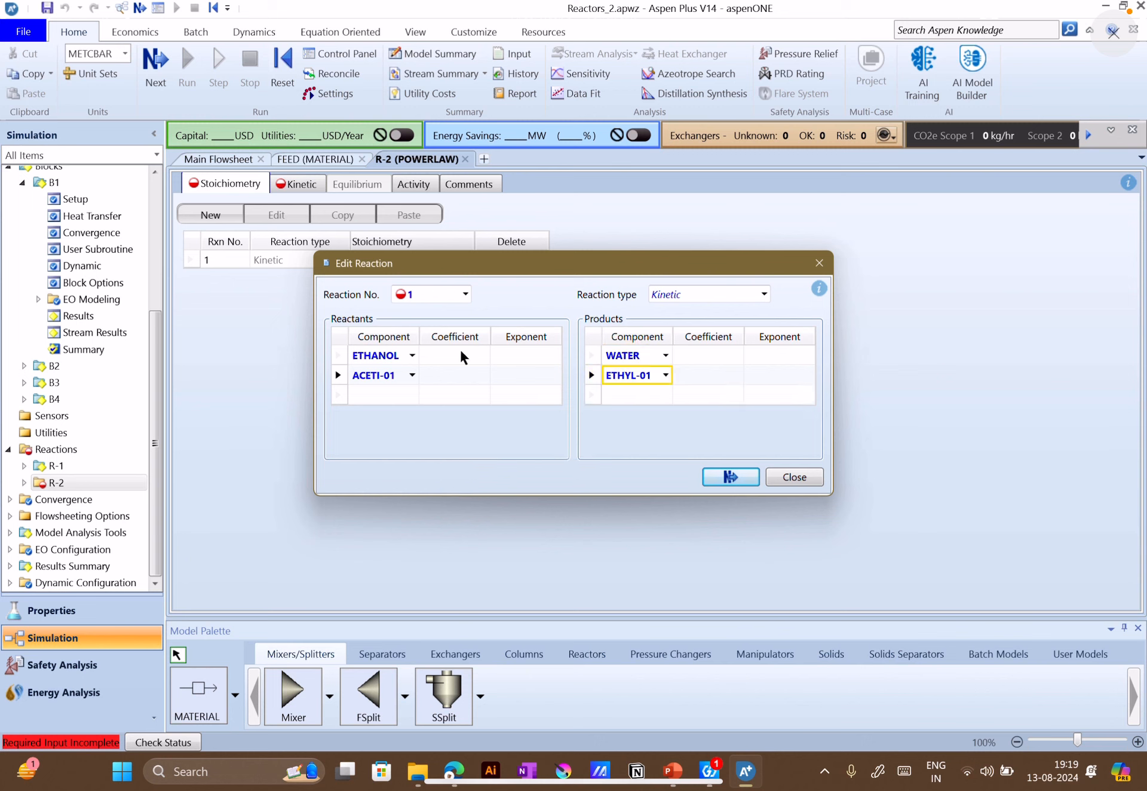
# Set reaction 1's stoichiometric coefficients to -1 for ETHANOL and ACETI-01 and to 1 for WATER and ETHYL-01
pyautogui.click(461, 354)
pyautogui.write('1')
pyautogui.click(464, 377)
pyautogui.write('1')
pyautogui.click(708, 358)
pyautogui.write('1')
pyautogui.click(713, 377)
pyautogui.write('1')
pyautogui.click(645, 431)
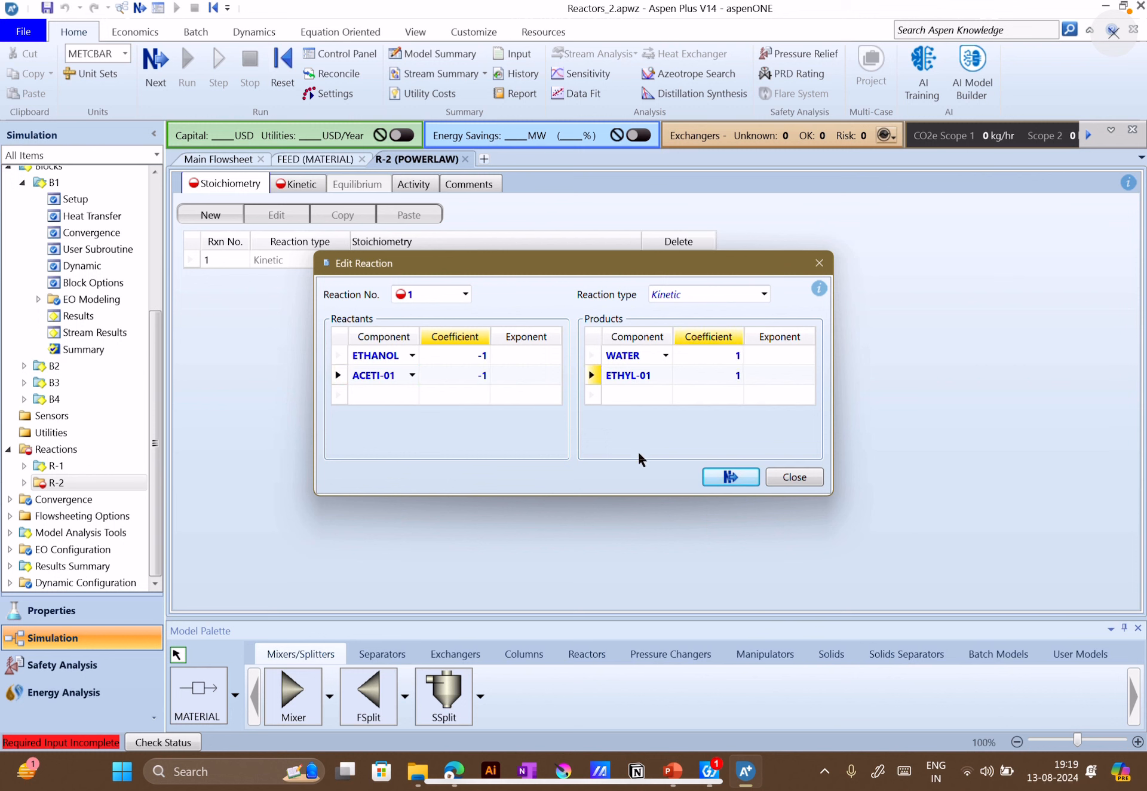
# Switch to PowerPoint and handwrite the rate law -r = K C_A^n C_B^m in red on slide 10, underlining the reactants in the equation
pyautogui.click(673, 771)
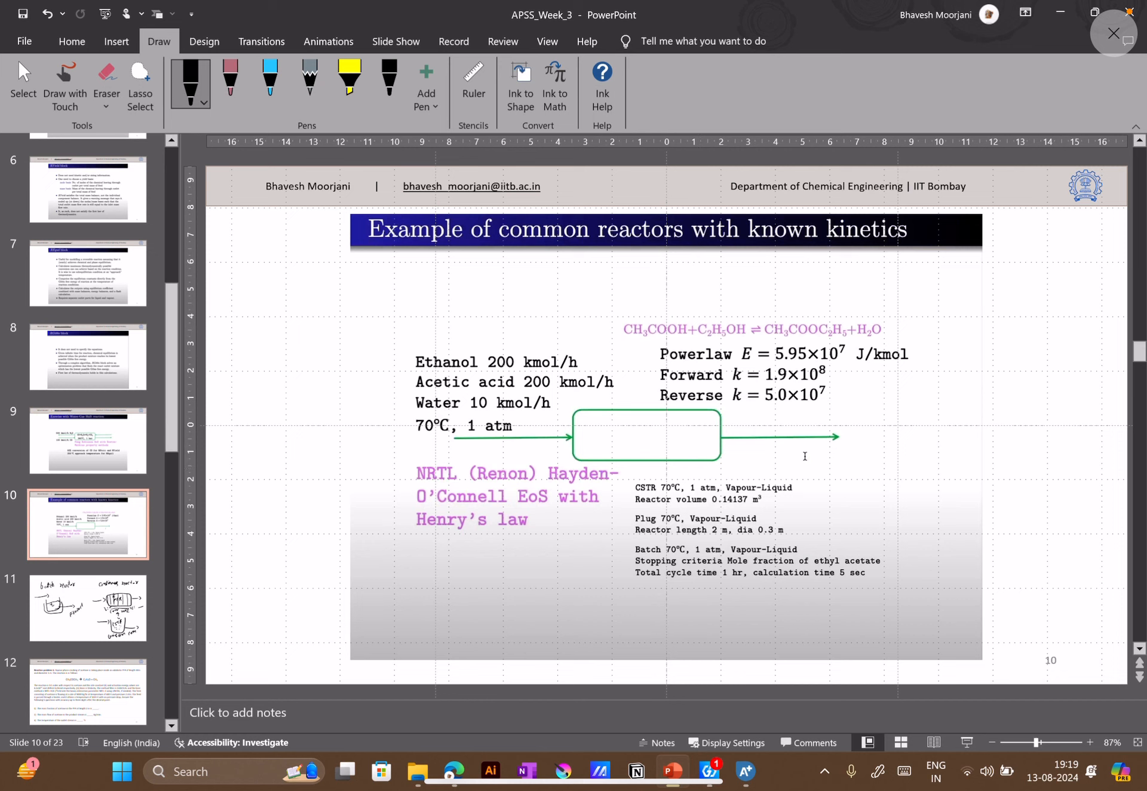
pyautogui.click(195, 94)
pyautogui.click(194, 233)
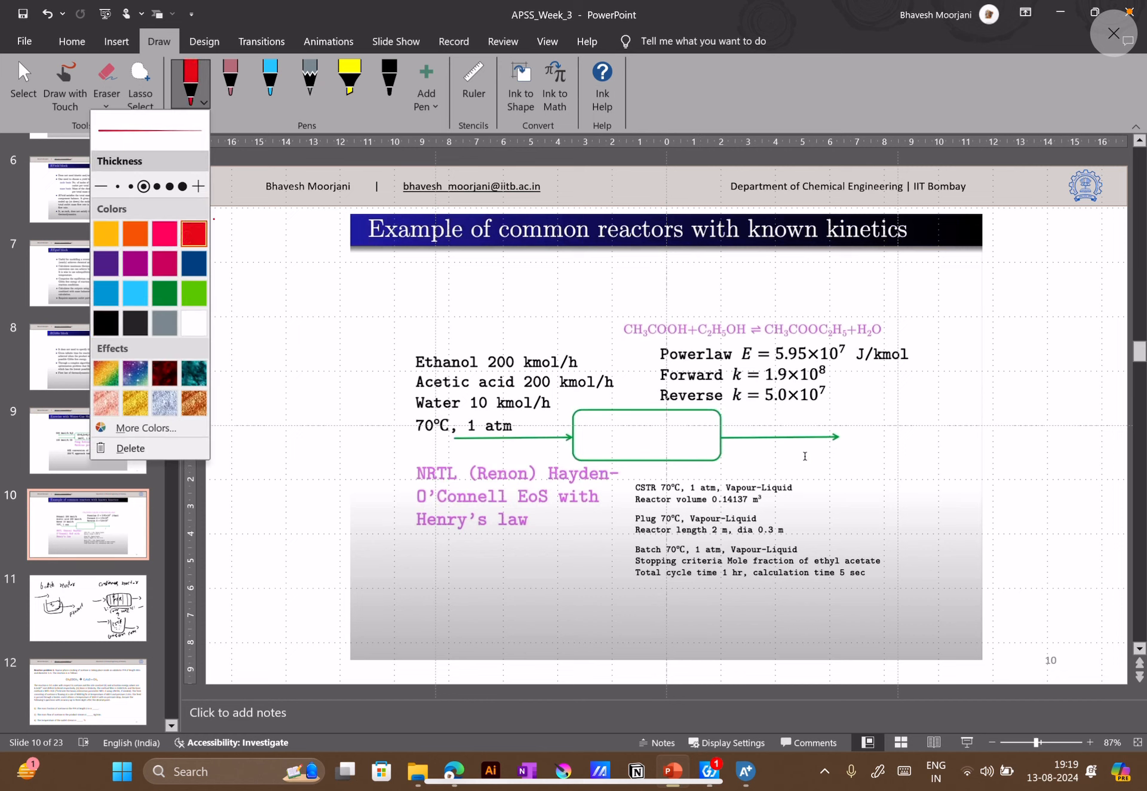
pyautogui.click(226, 399)
pyautogui.moveTo(221, 415)
pyautogui.mouseDown()
pyautogui.moveTo(241, 372)
pyautogui.moveTo(275, 363)
pyautogui.mouseUp()
pyautogui.moveTo(287, 327)
pyautogui.mouseDown()
pyautogui.moveTo(282, 359)
pyautogui.moveTo(291, 329)
pyautogui.moveTo(320, 332)
pyautogui.moveTo(290, 288)
pyautogui.moveTo(346, 316)
pyautogui.mouseUp()
pyautogui.moveTo(322, 270)
pyautogui.mouseDown()
pyautogui.moveTo(341, 255)
pyautogui.moveTo(301, 313)
pyautogui.mouseUp()
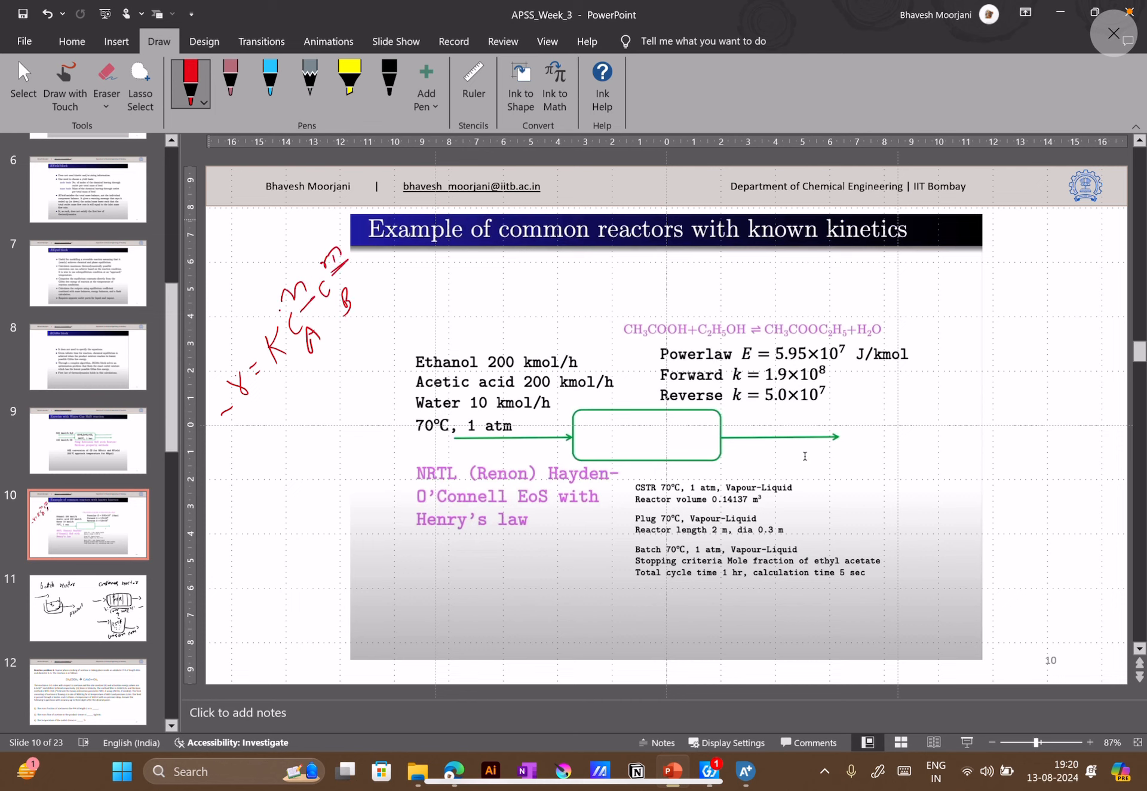
pyautogui.moveTo(610, 338); pyautogui.dragTo(624, 336)
# Return to Aspen Plus and set the exponents of ETHANOL and ACETI-01 in reaction 1 to 1, finishing the reaction definition
pyautogui.moveTo(756, 789)
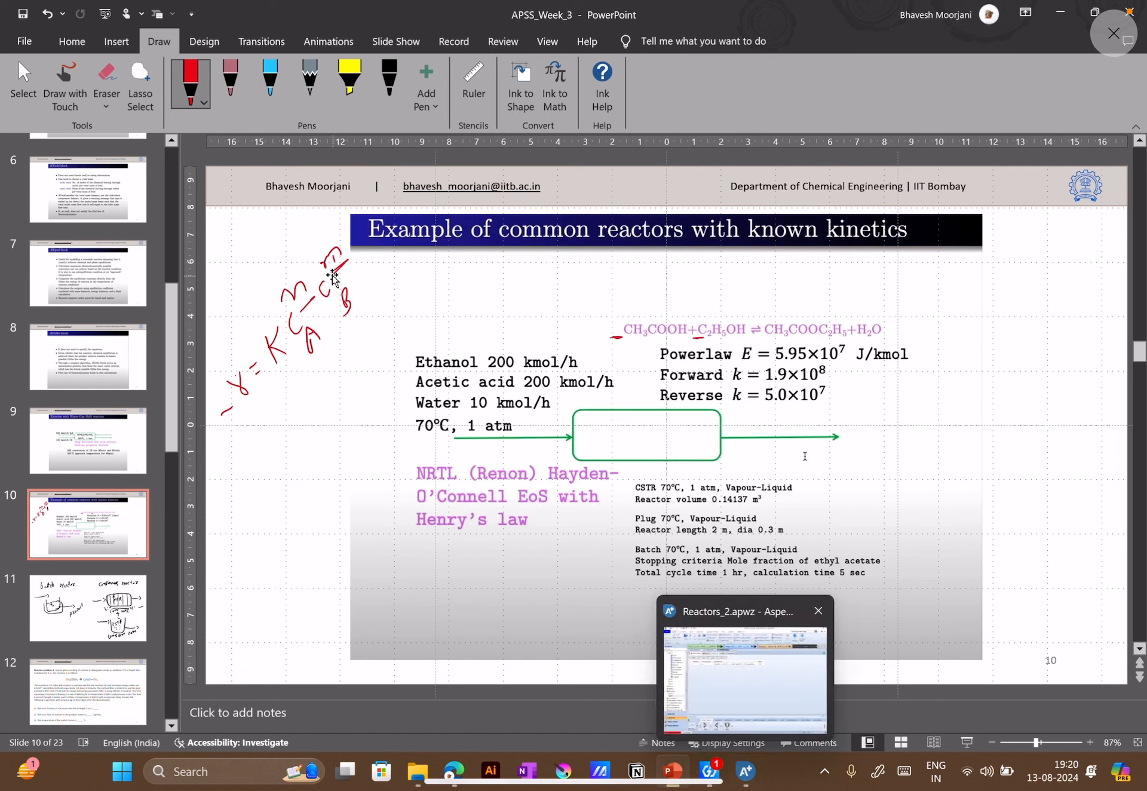
pyautogui.click(747, 772)
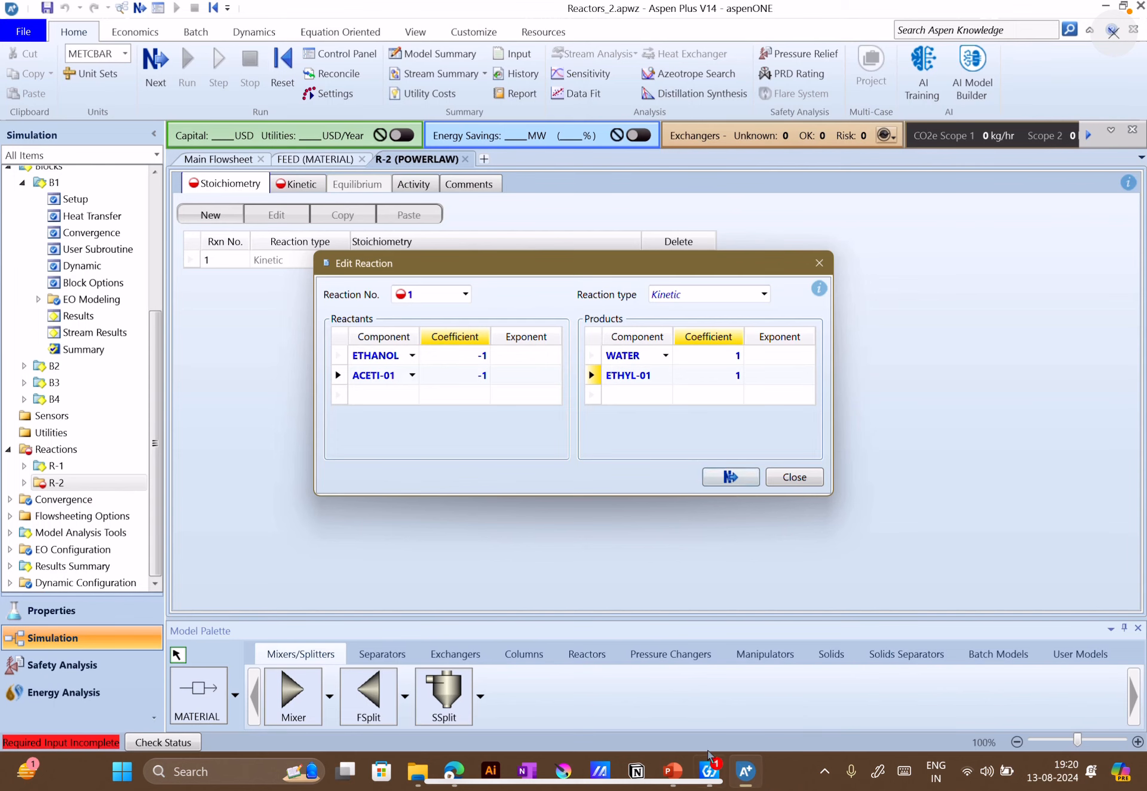
pyautogui.click(531, 356)
pyautogui.write('1')
pyautogui.click(531, 374)
pyautogui.write('1')
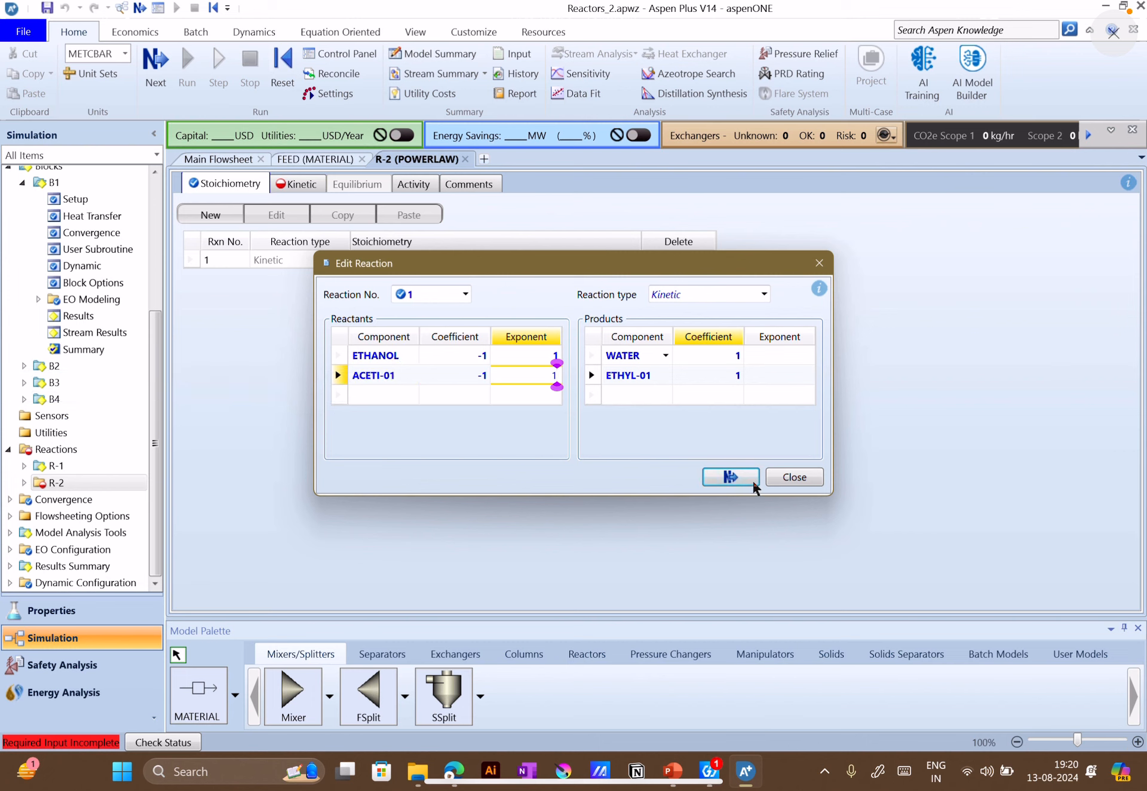
pyautogui.click(730, 476)
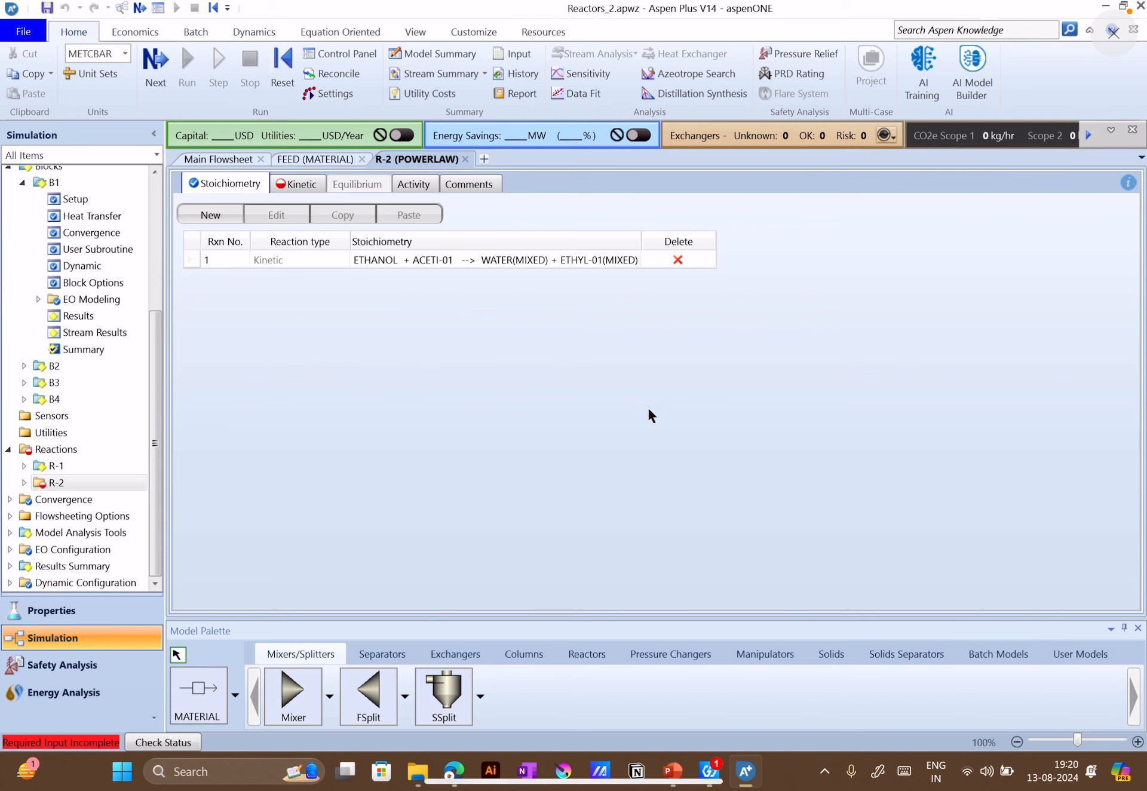
# Open the kinetic parameters of reaction 1, check the forward constant on the PowerPoint slide, and set k to 1.9e8 in Aspen Plus
pyautogui.click(297, 186)
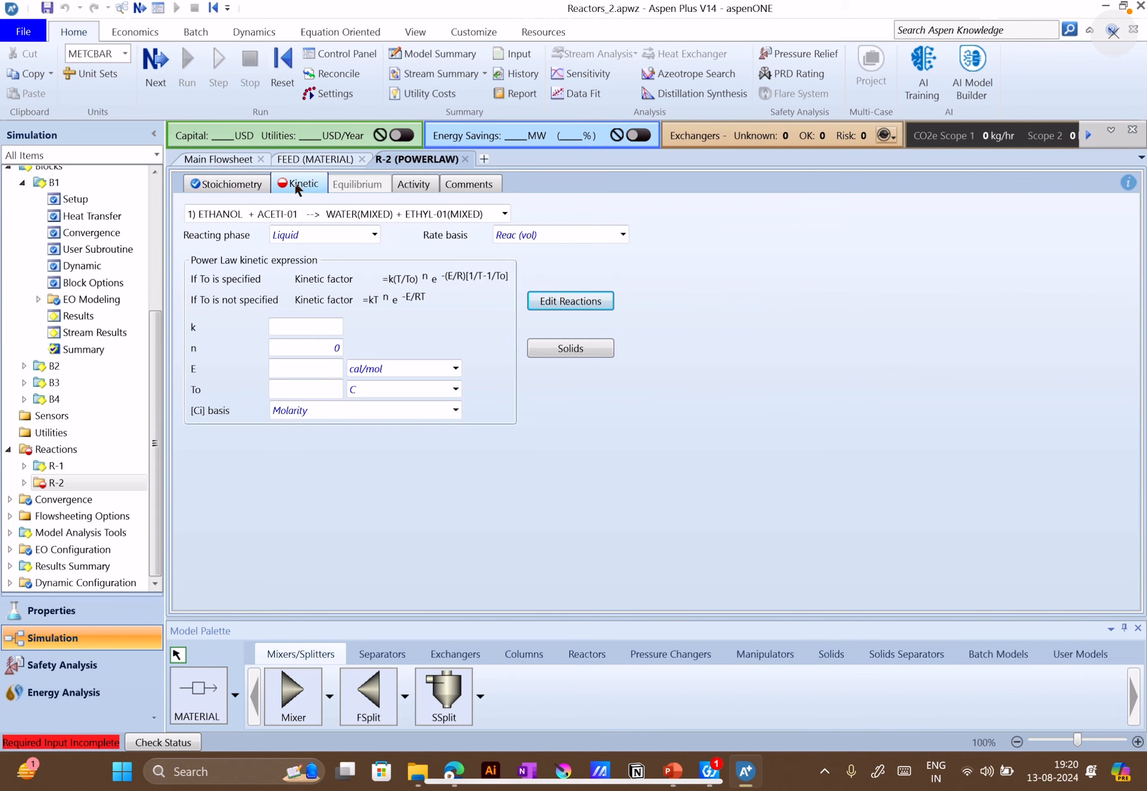
pyautogui.click(495, 215)
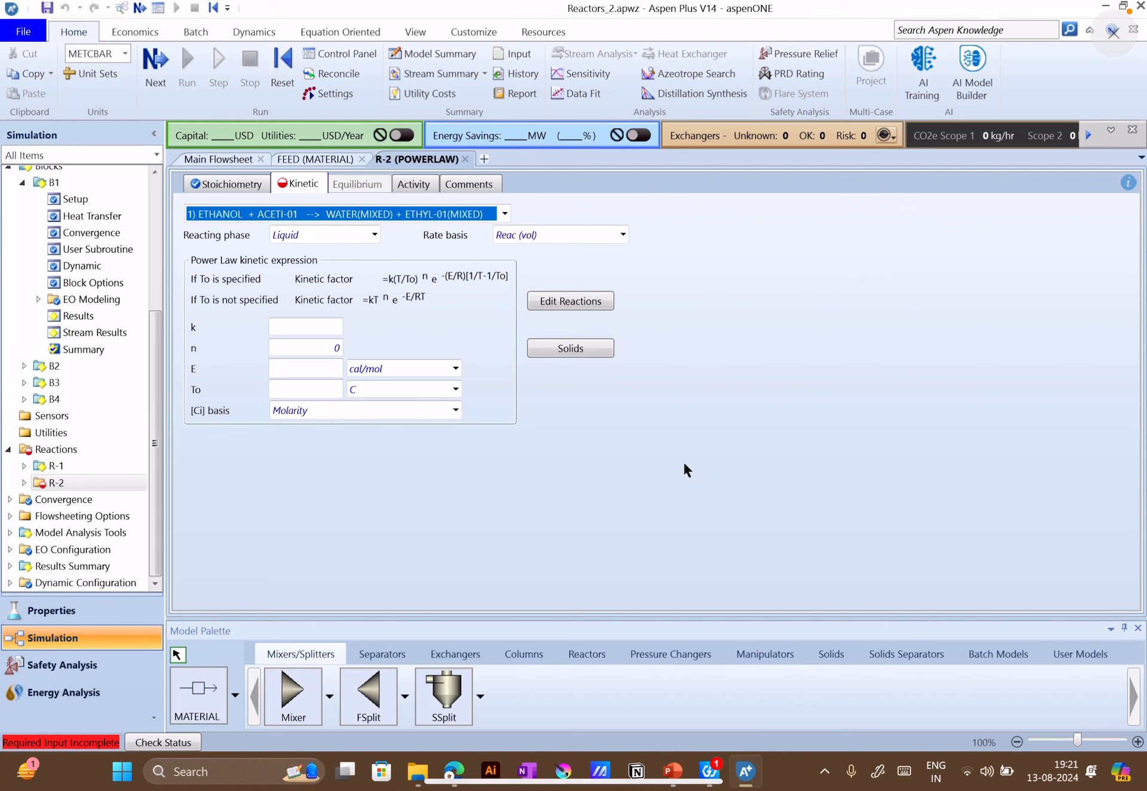
pyautogui.click(673, 771)
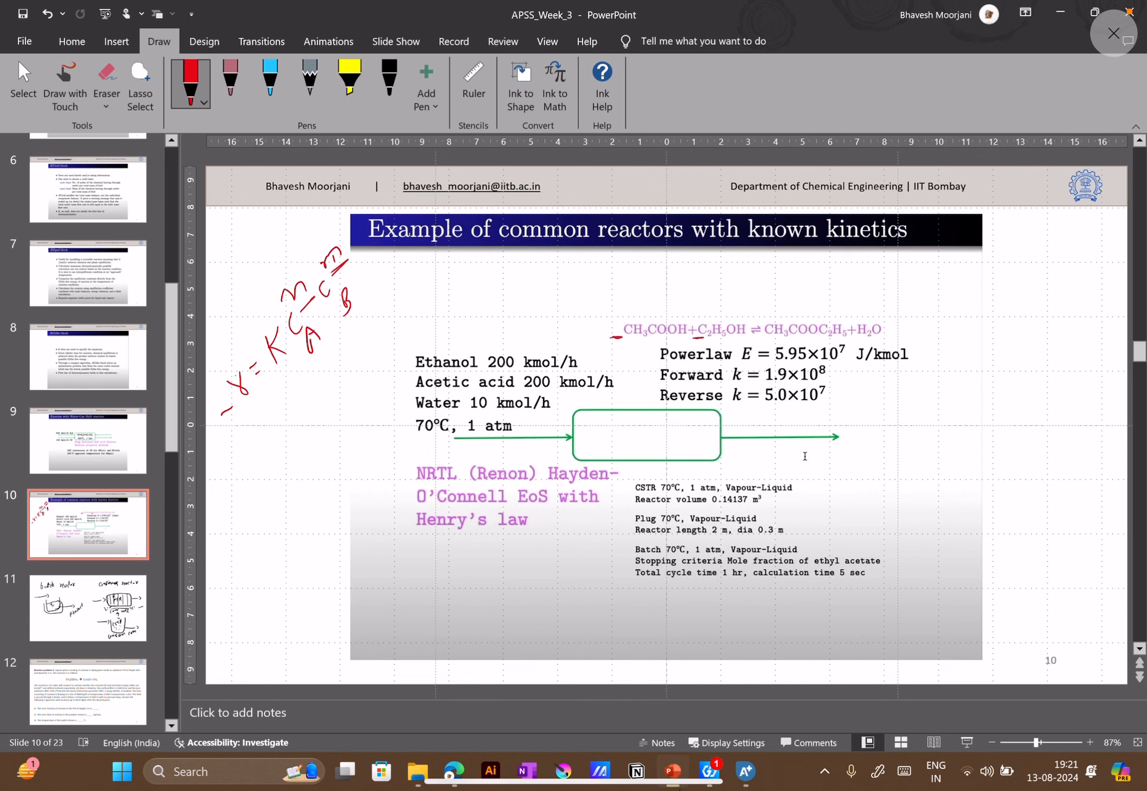
pyautogui.click(746, 772)
pyautogui.click(298, 323)
pyautogui.write('1.9')
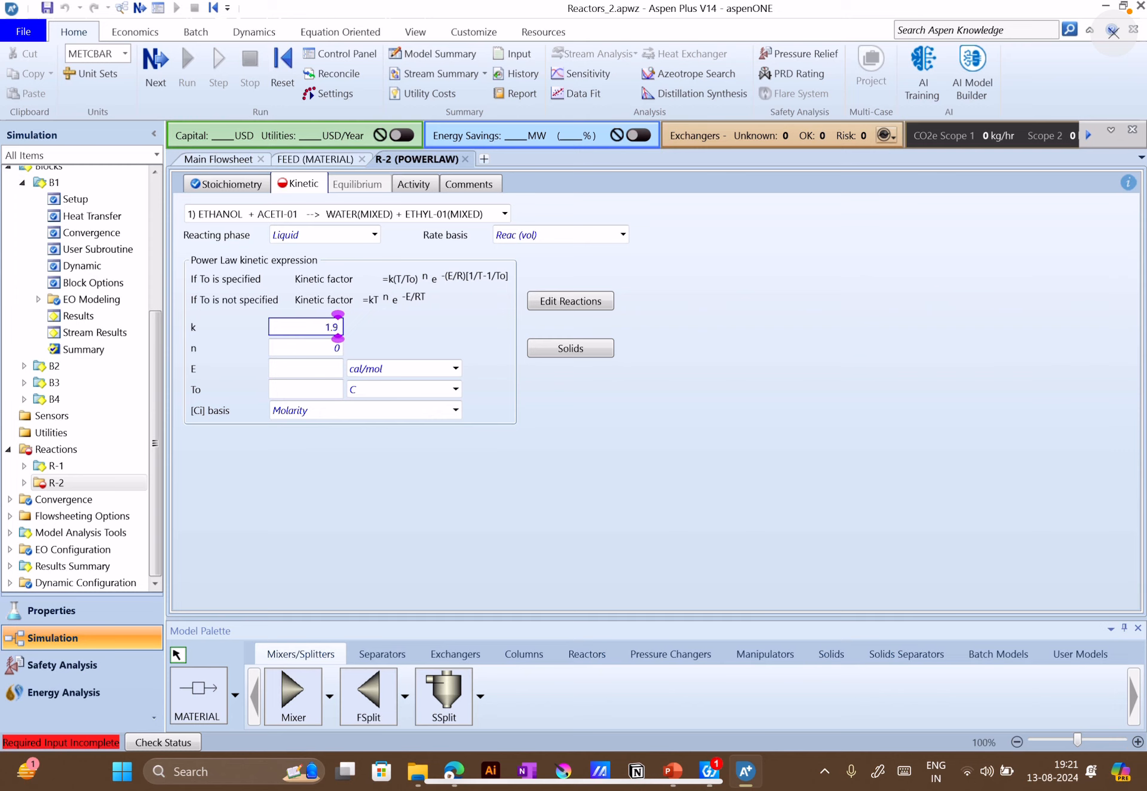
pyautogui.write('e8')
pyautogui.press('Return')
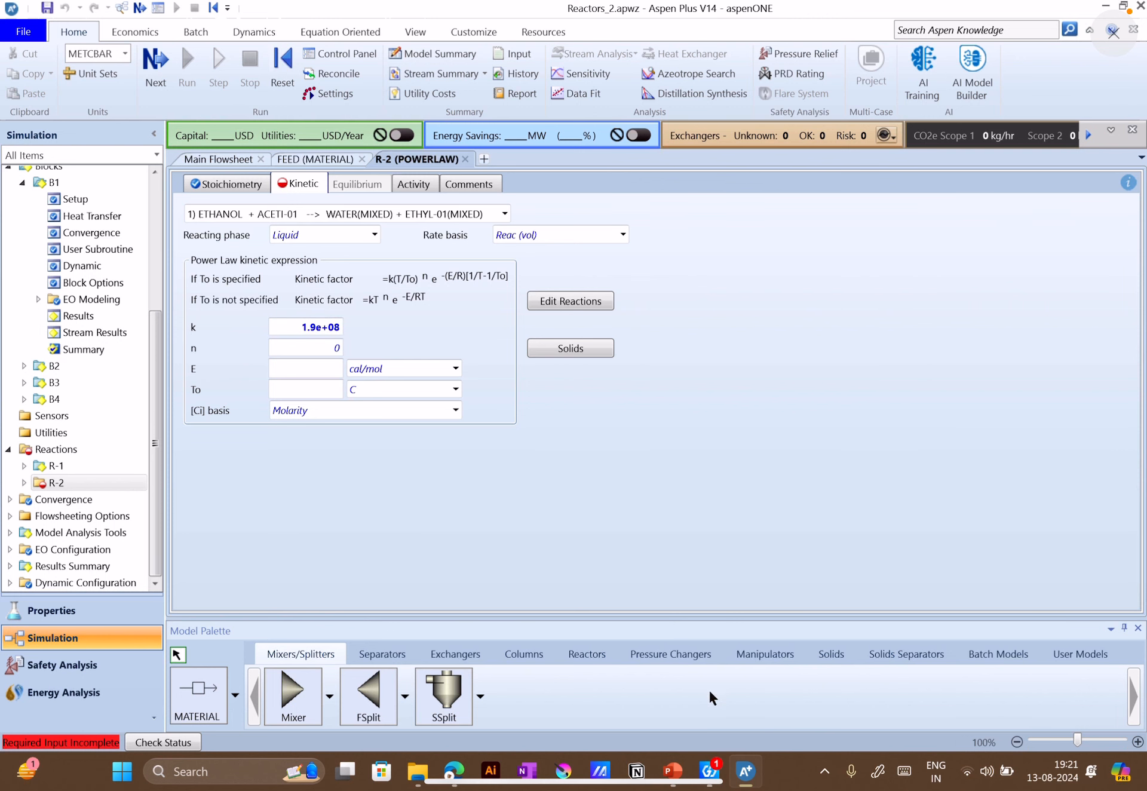
# Check the activation energy on the PowerPoint slide, return to Aspen Plus, and set reaction 1's E to 5.95e7
pyautogui.click(680, 784)
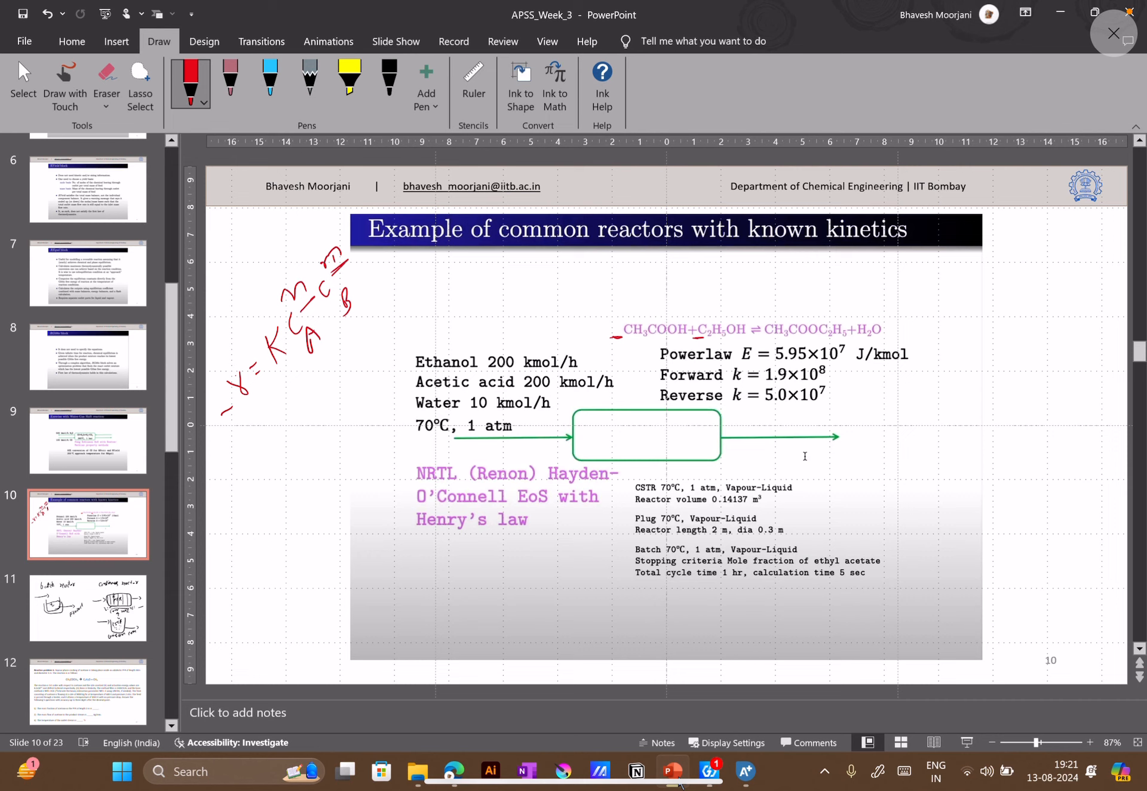
pyautogui.click(673, 772)
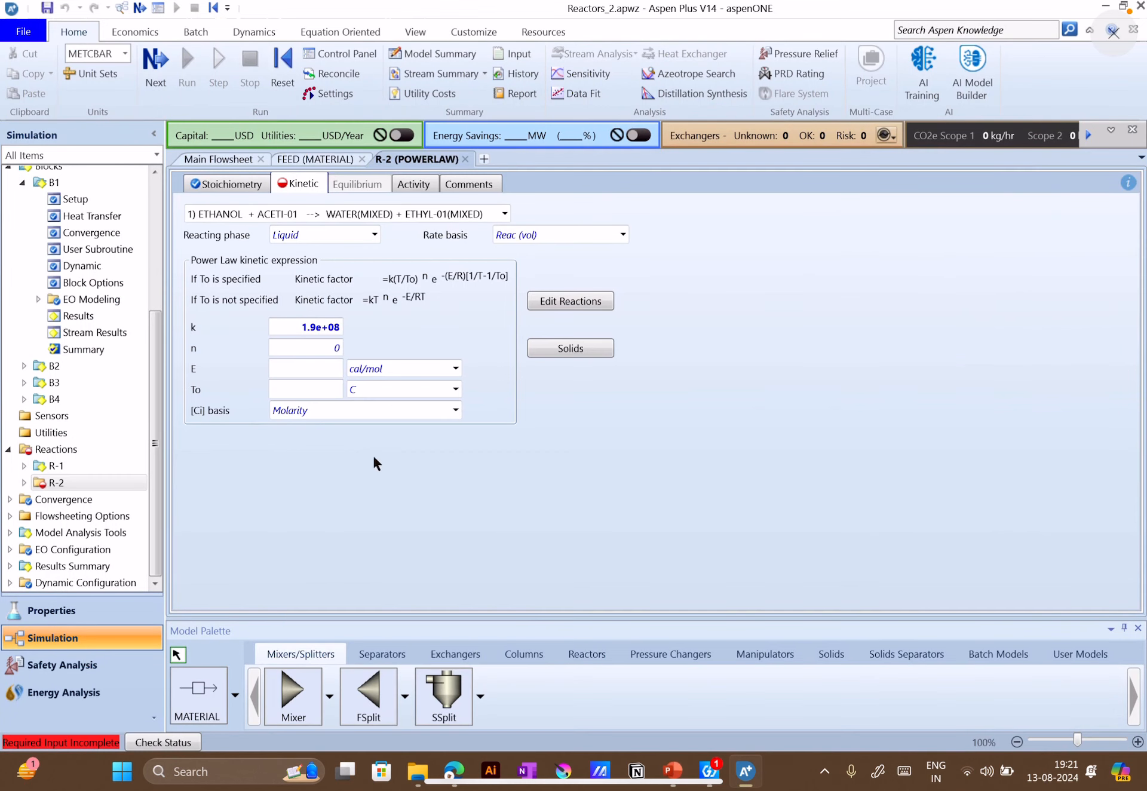
pyautogui.click(299, 368)
pyautogui.write('5.9510')
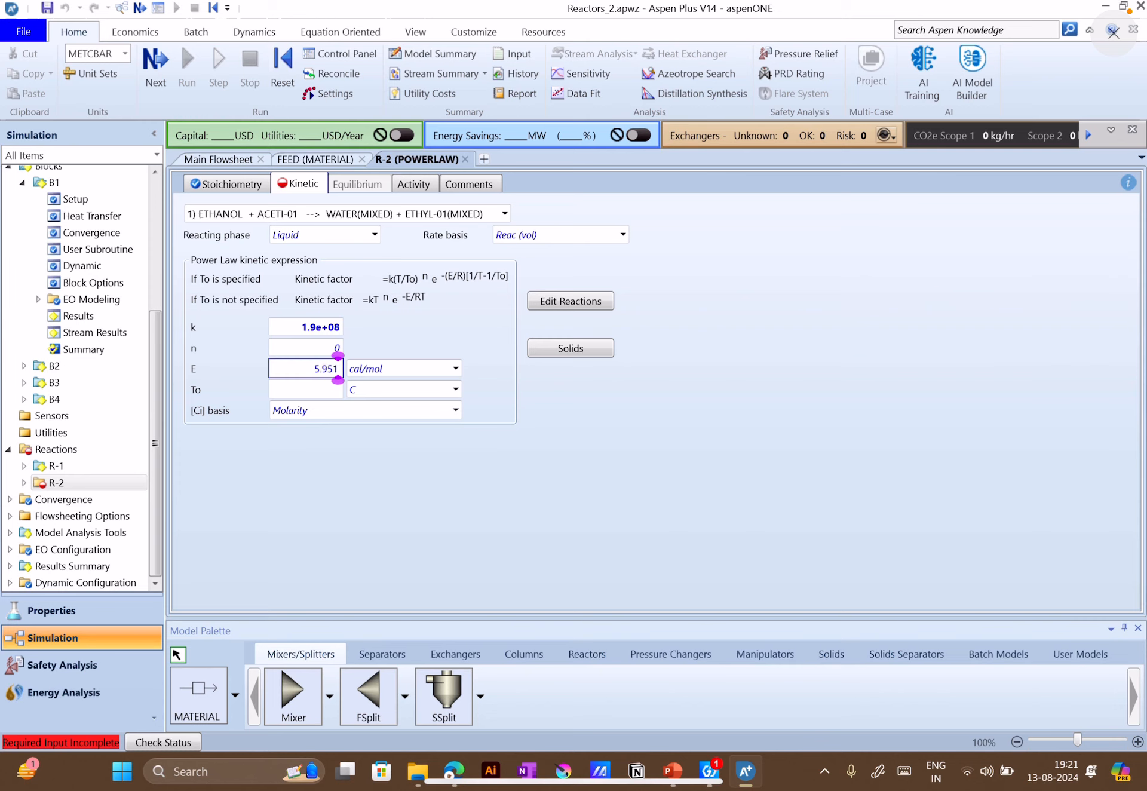
pyautogui.press('BackSpace')
pyautogui.press('BackSpace')
pyautogui.write('e7')
pyautogui.press('Return')
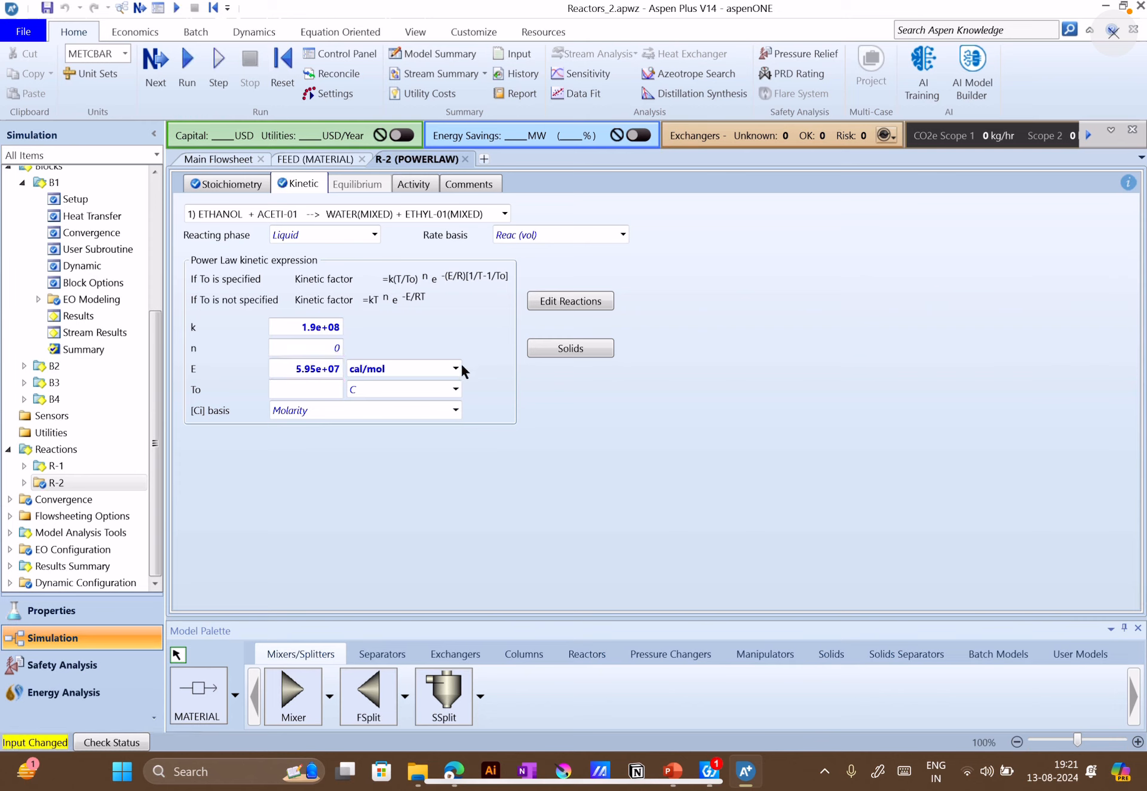
# Set the unit of reaction 1's activation energy to J/kmol, checking it against the PowerPoint slide
pyautogui.click(457, 367)
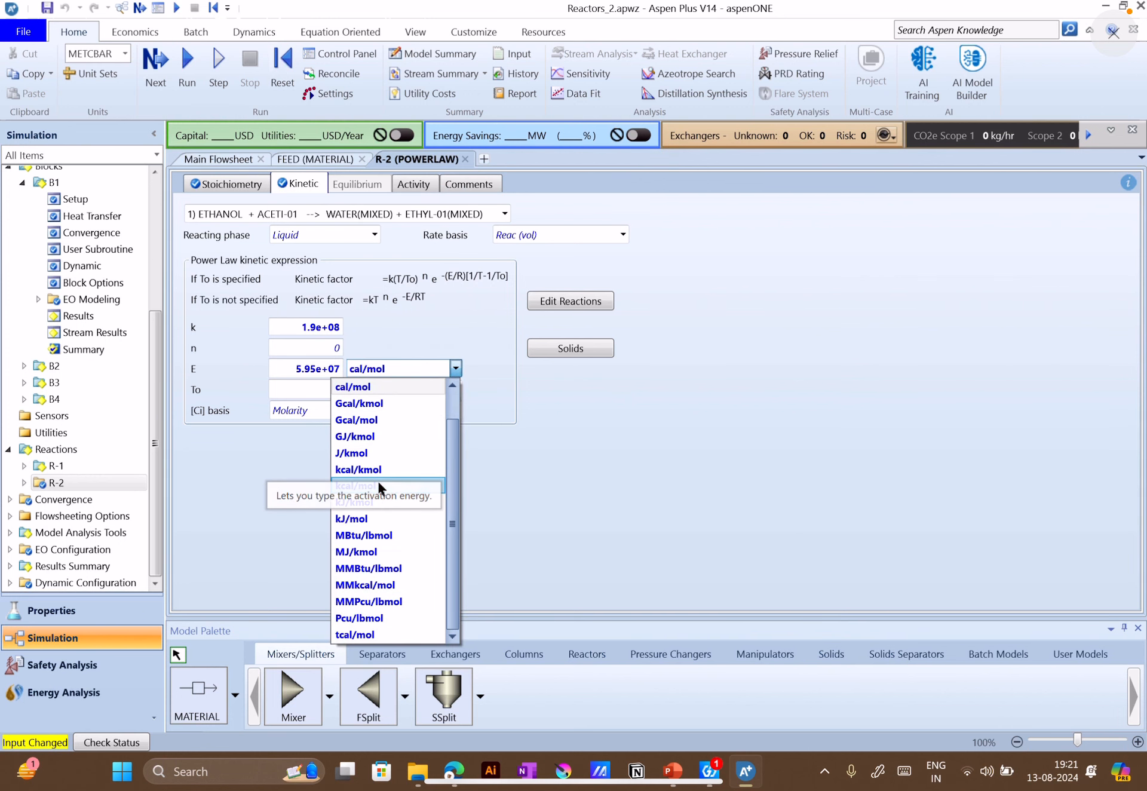
pyautogui.click(353, 518)
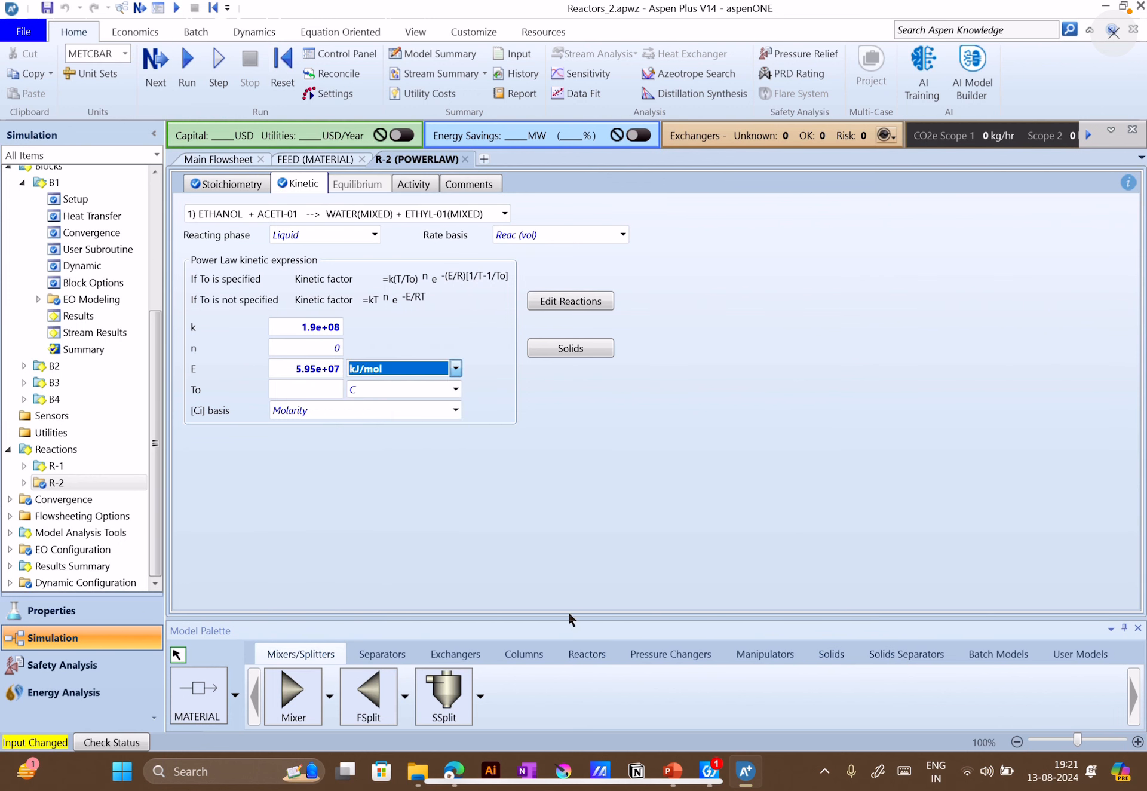
pyautogui.click(673, 771)
pyautogui.click(673, 771)
pyautogui.click(456, 369)
pyautogui.click(368, 455)
pyautogui.click(470, 299)
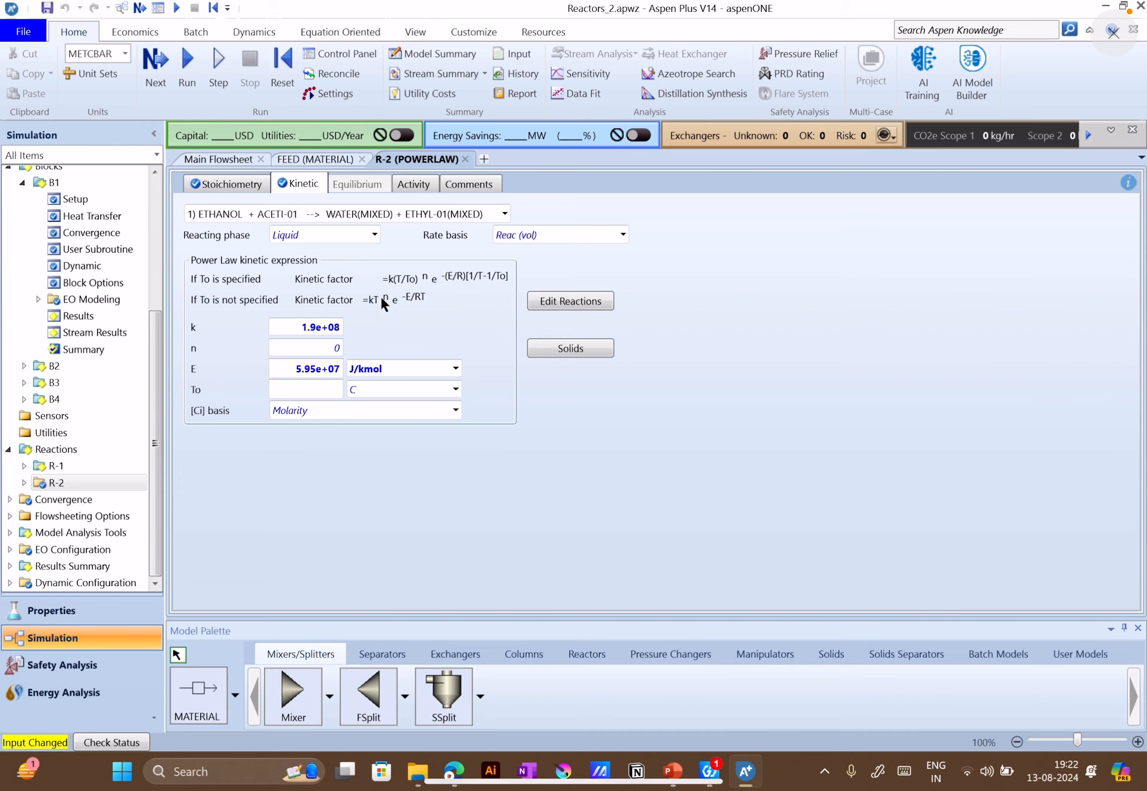
# Add Kinetic reaction 2 to set R-2 for the reverse reaction on the PowerPoint slide, with ETHYL-01 and WATER as reactants
pyautogui.click(245, 190)
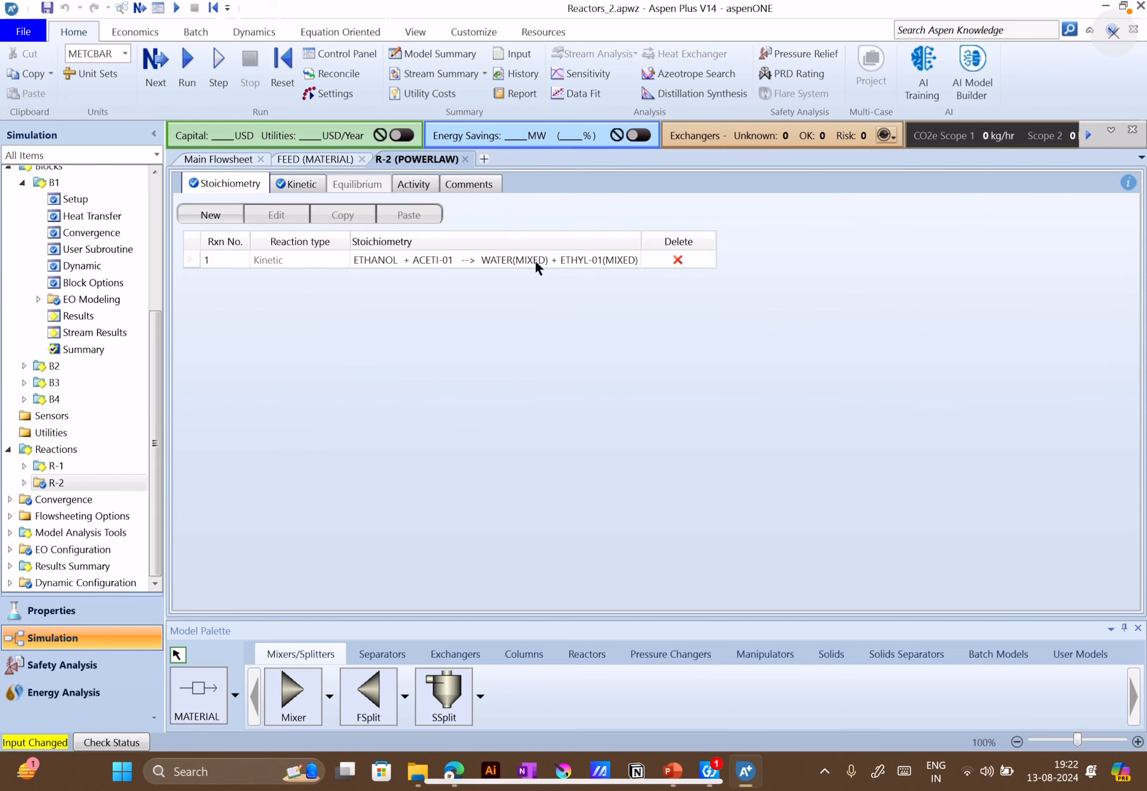
pyautogui.click(233, 214)
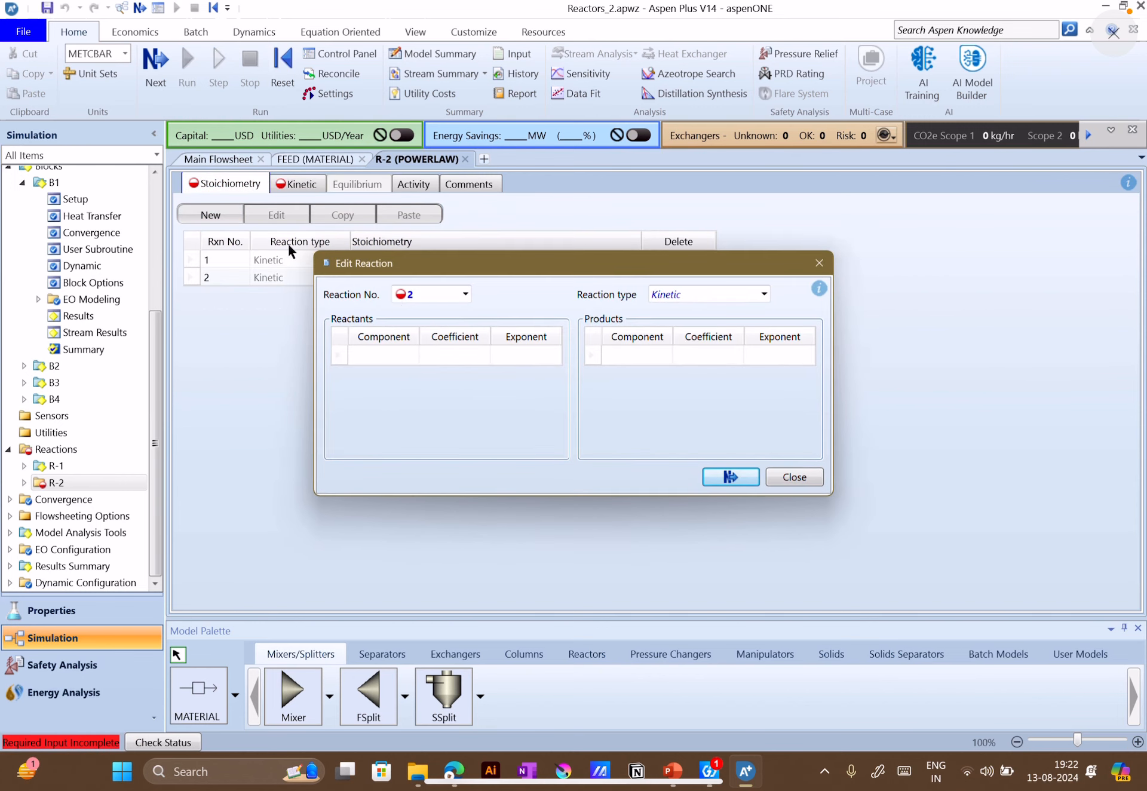
pyautogui.click(682, 786)
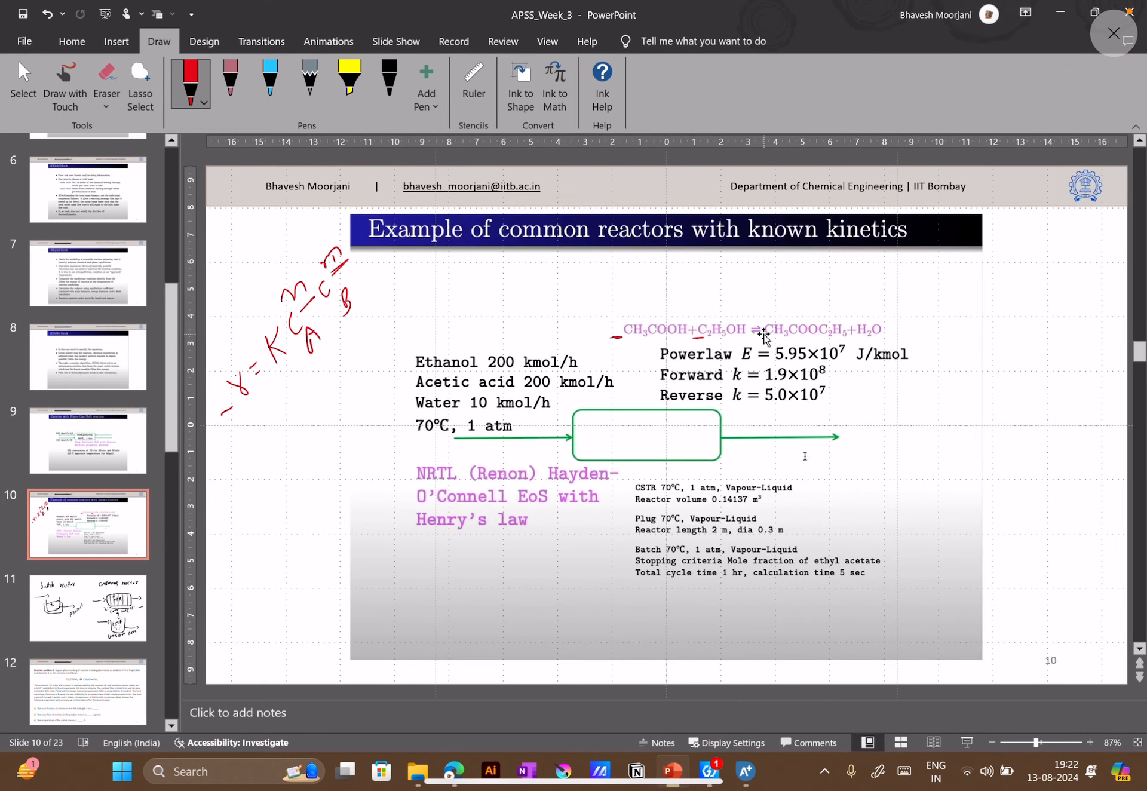
pyautogui.click(680, 784)
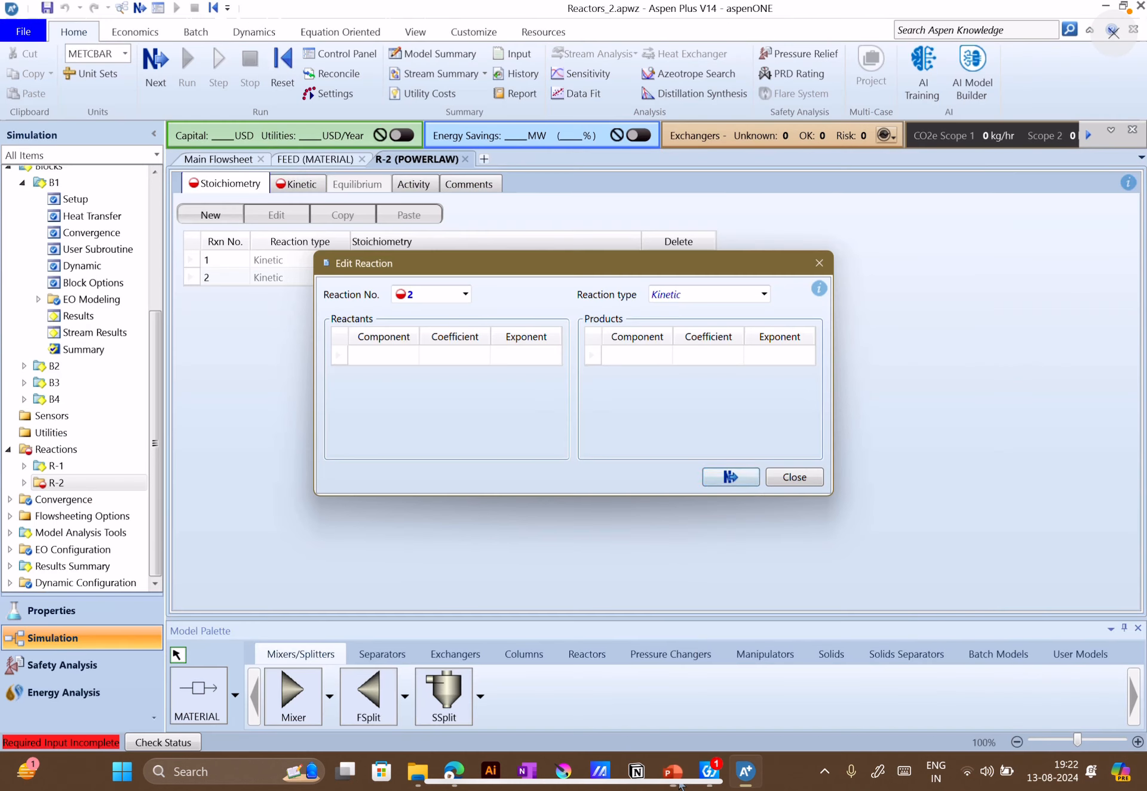
pyautogui.click(413, 355)
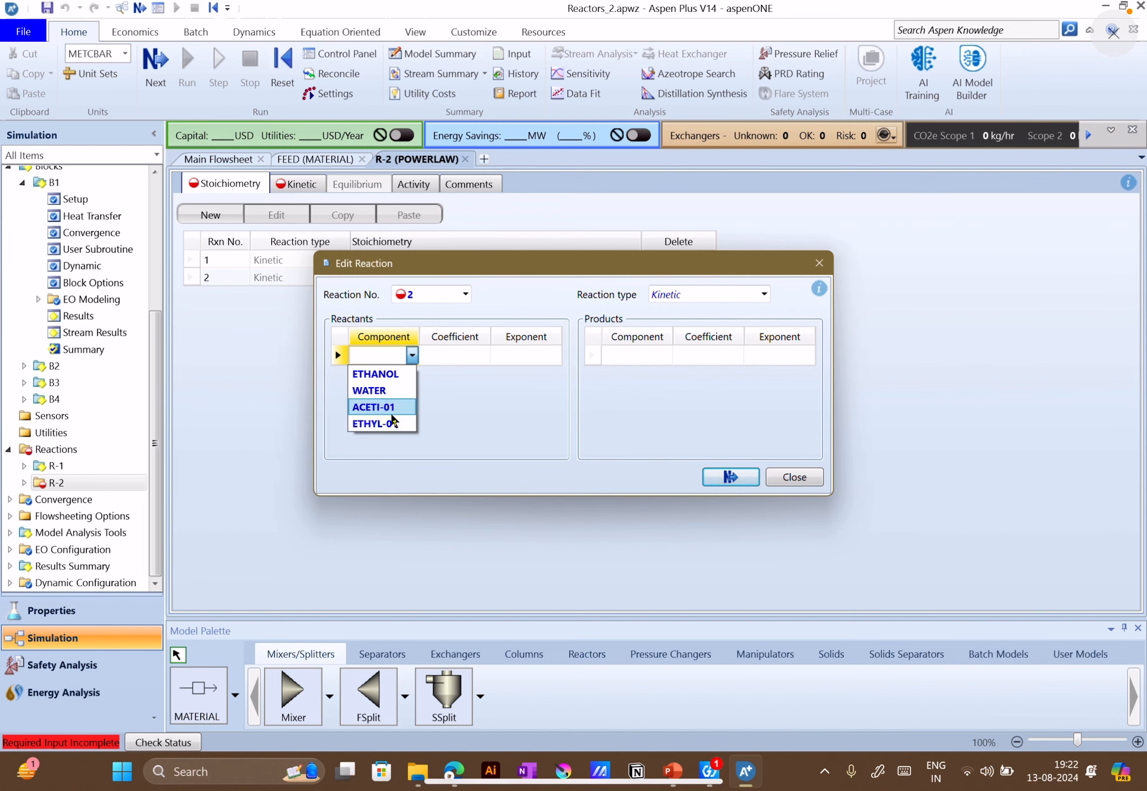
pyautogui.click(378, 422)
pyautogui.click(412, 375)
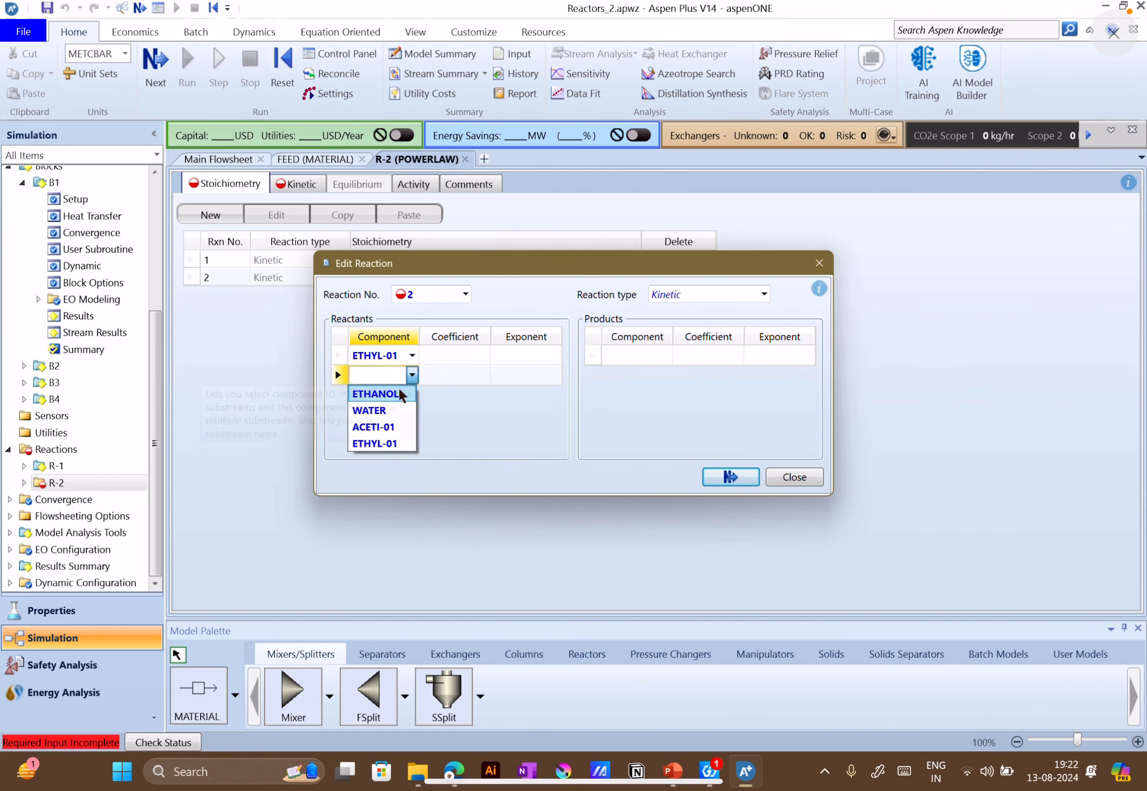
pyautogui.click(371, 410)
# Add ETHANOL and ACETI-01 as the products of reaction 2
pyautogui.click(658, 354)
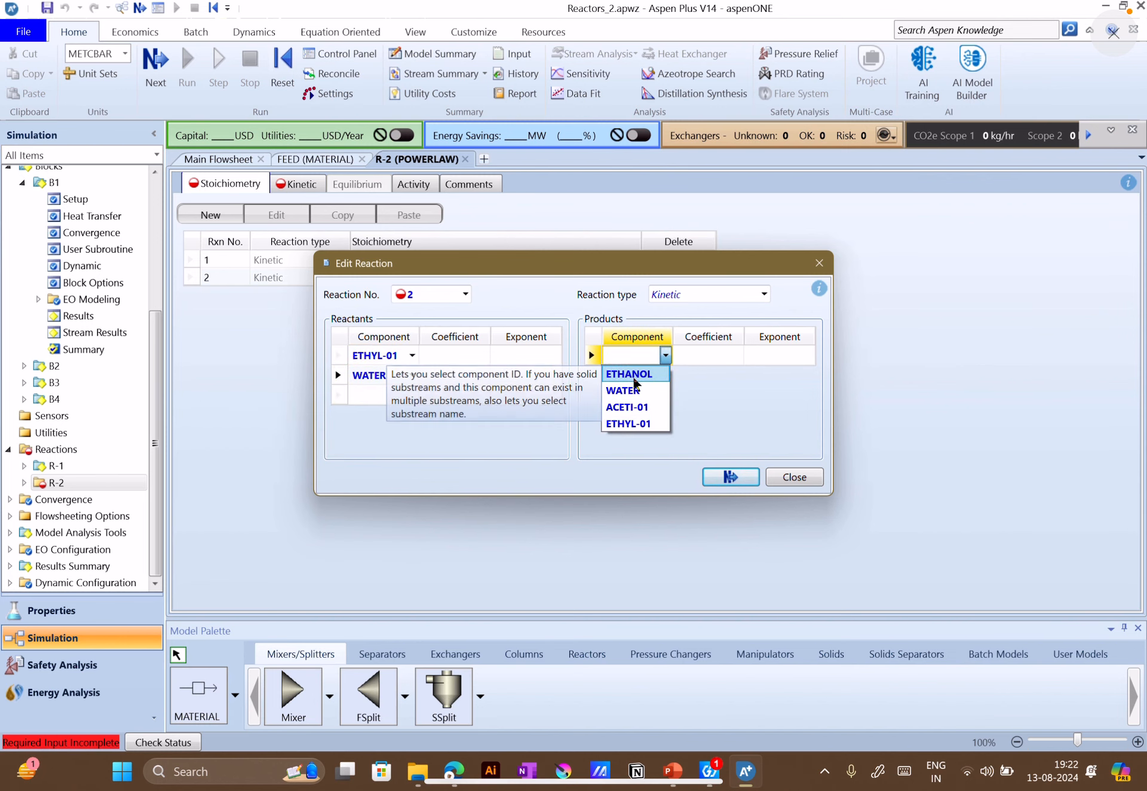
pyautogui.click(657, 374)
pyautogui.click(661, 376)
pyautogui.click(661, 374)
pyautogui.click(619, 429)
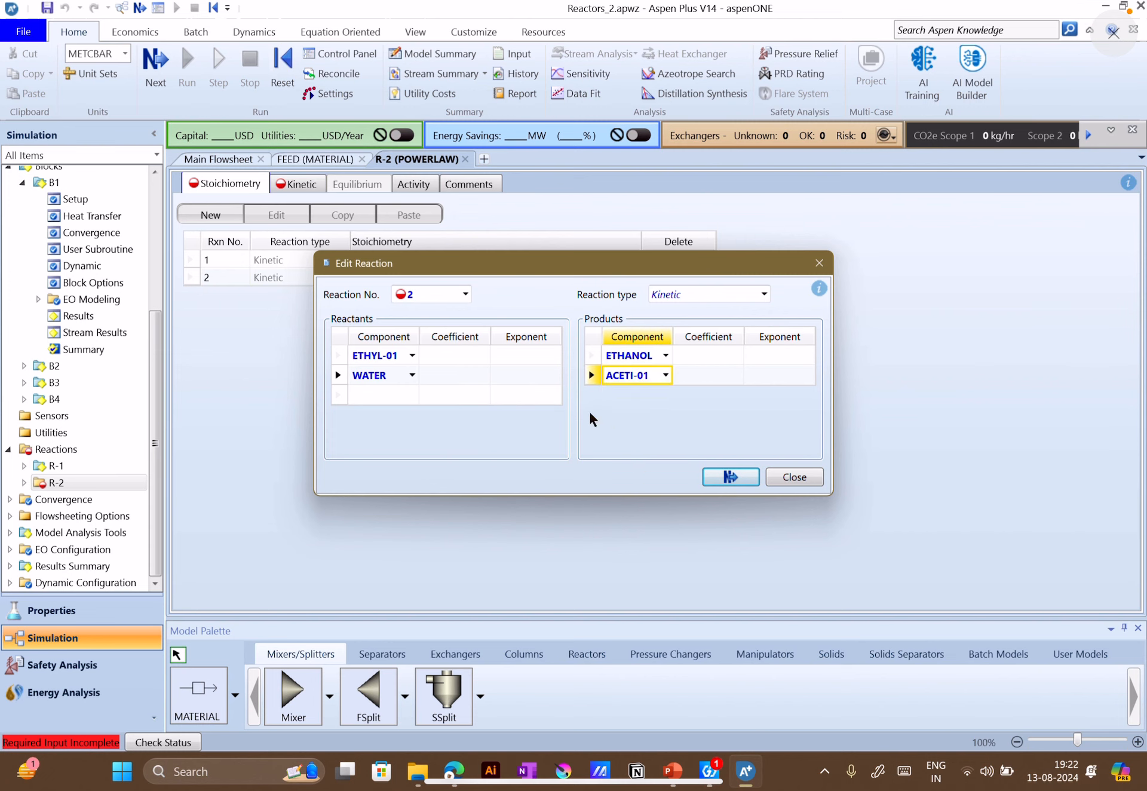
# Set reaction 2's stoichiometric coefficients to -1 for ETHYL-01 and WATER and to 1 for ETHANOL and ACETI-01
pyautogui.click(462, 349)
pyautogui.write('-1')
pyautogui.press('Return')
pyautogui.write('-1')
pyautogui.click(731, 358)
pyautogui.write('1')
pyautogui.click(719, 375)
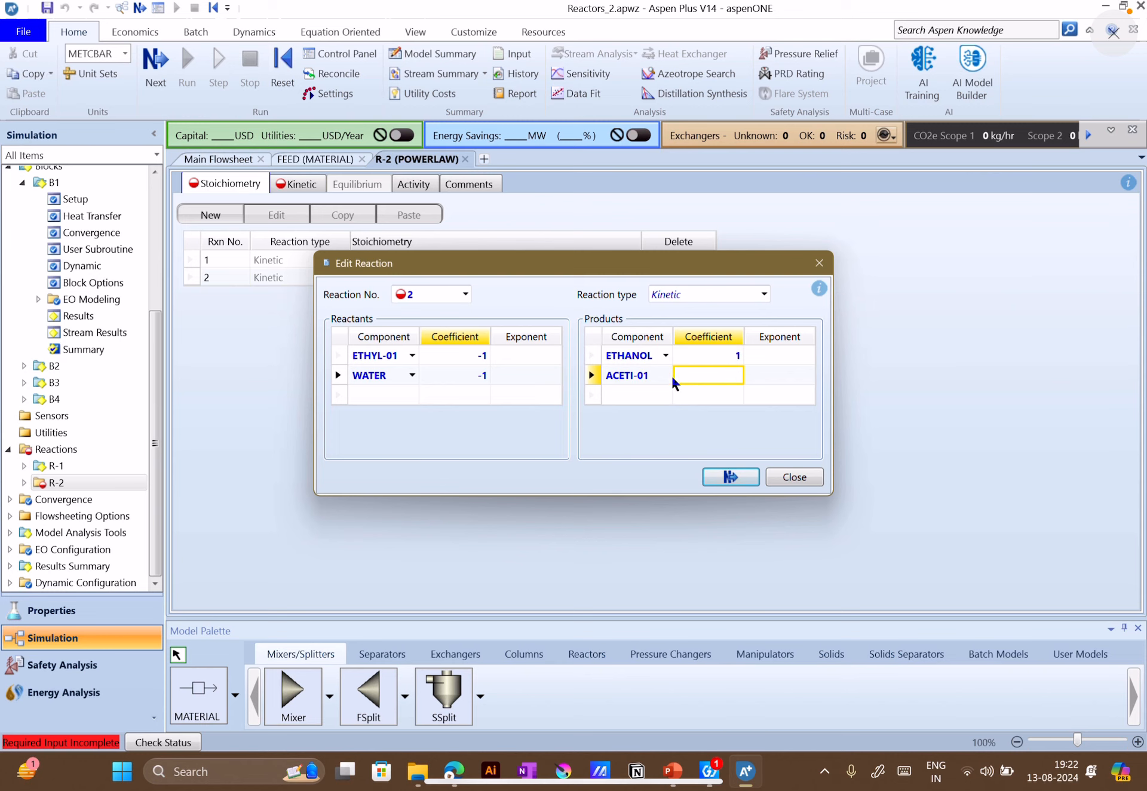
pyautogui.write('1')
# Set reaction 2's exponents to 1 for ETHYL-01 and WATER and to 0 for ETHANOL and ACETI-01, finishing the reaction definition
pyautogui.click(531, 354)
pyautogui.write('1')
pyautogui.click(547, 374)
pyautogui.write('1')
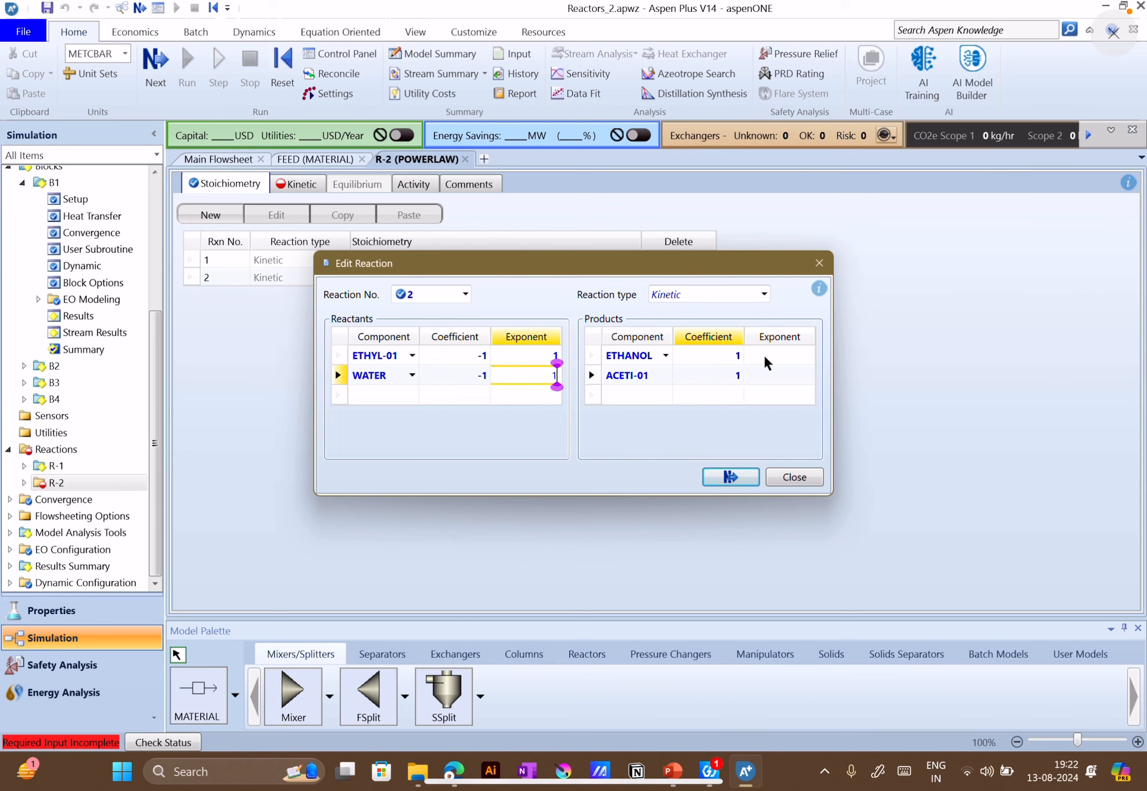
pyautogui.click(788, 355)
pyautogui.write('0')
pyautogui.click(779, 375)
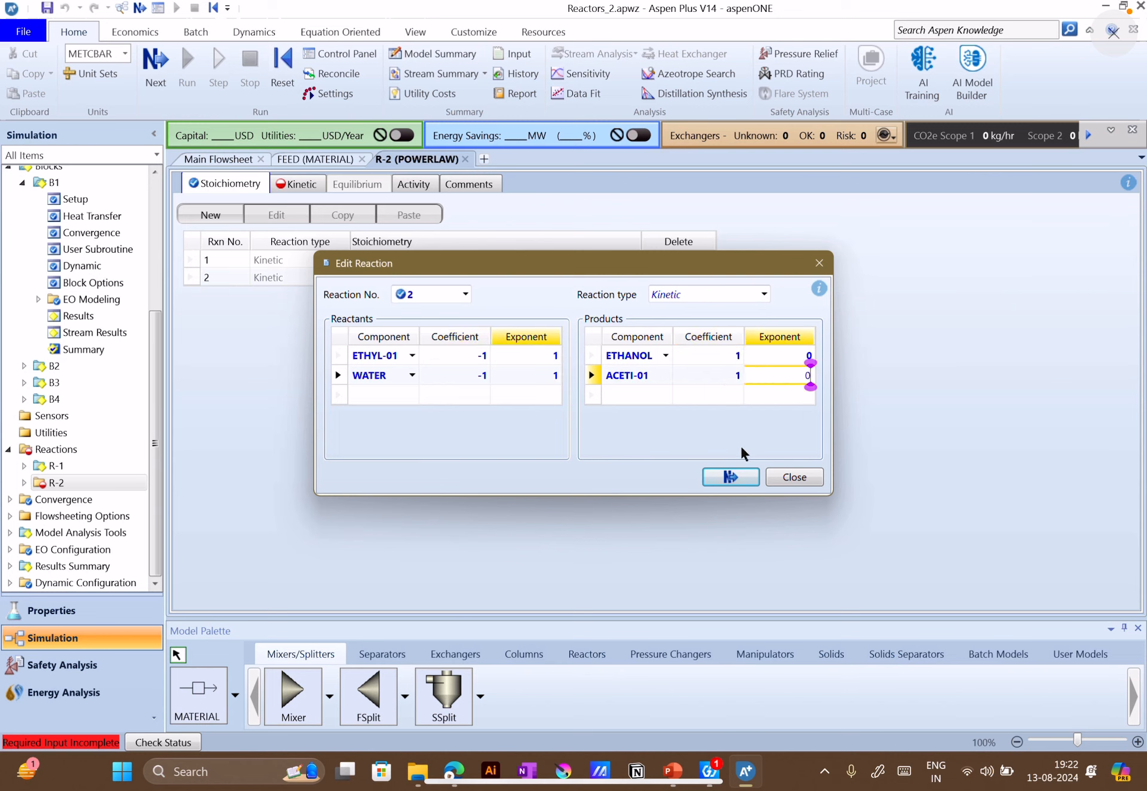
pyautogui.click(736, 470)
# Open the kinetic parameters of reaction 2, check the reverse constant on the PowerPoint slide, and set k to 5e7 in Aspen Plus
pyautogui.click(328, 179)
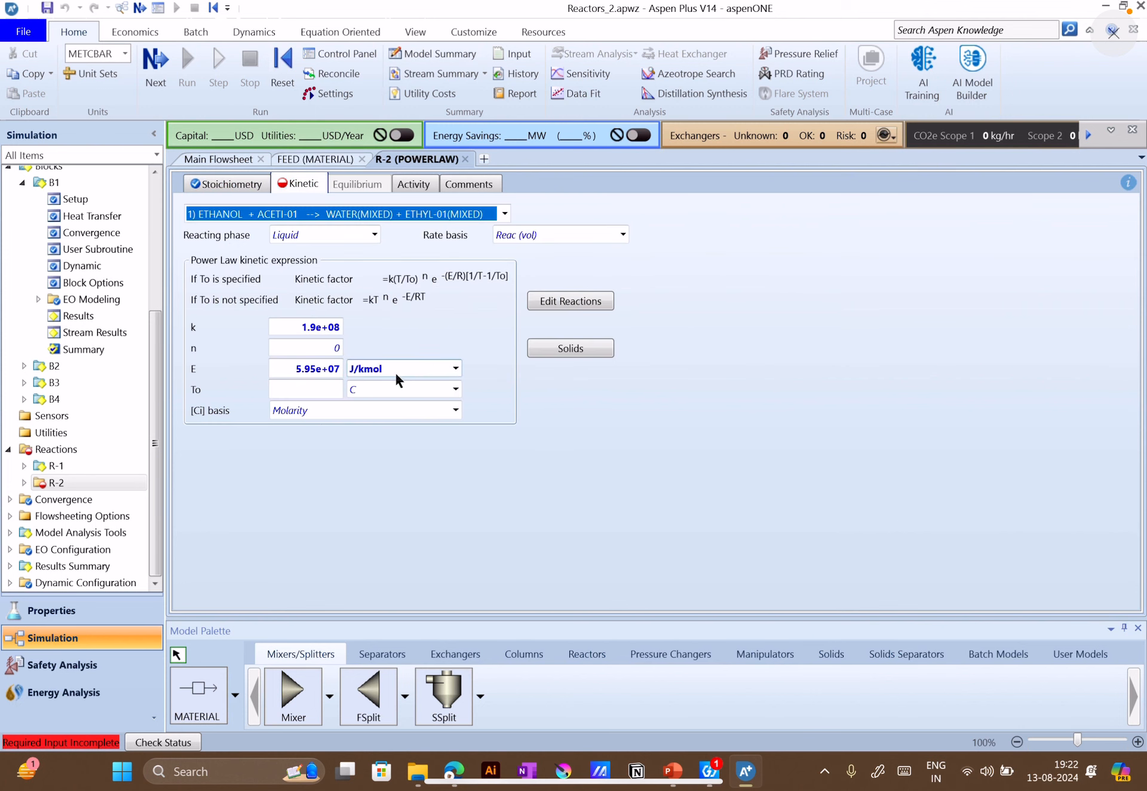
pyautogui.click(363, 215)
pyautogui.click(306, 251)
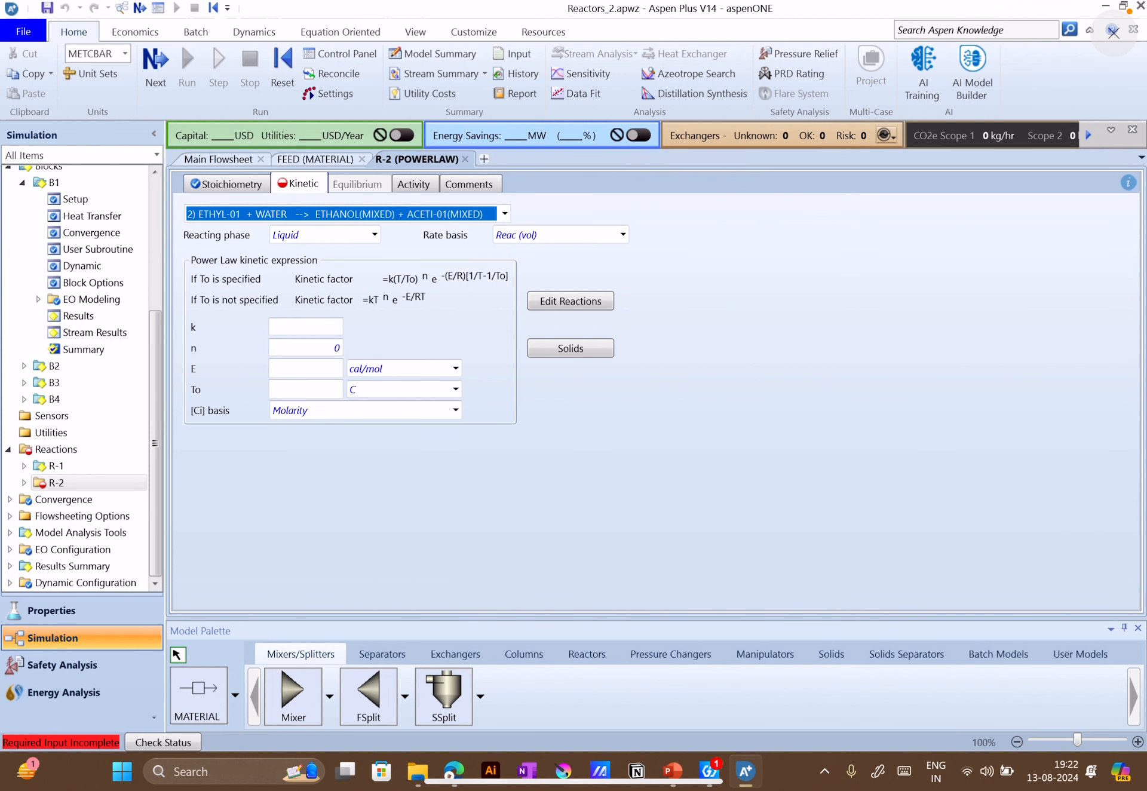
pyautogui.click(683, 785)
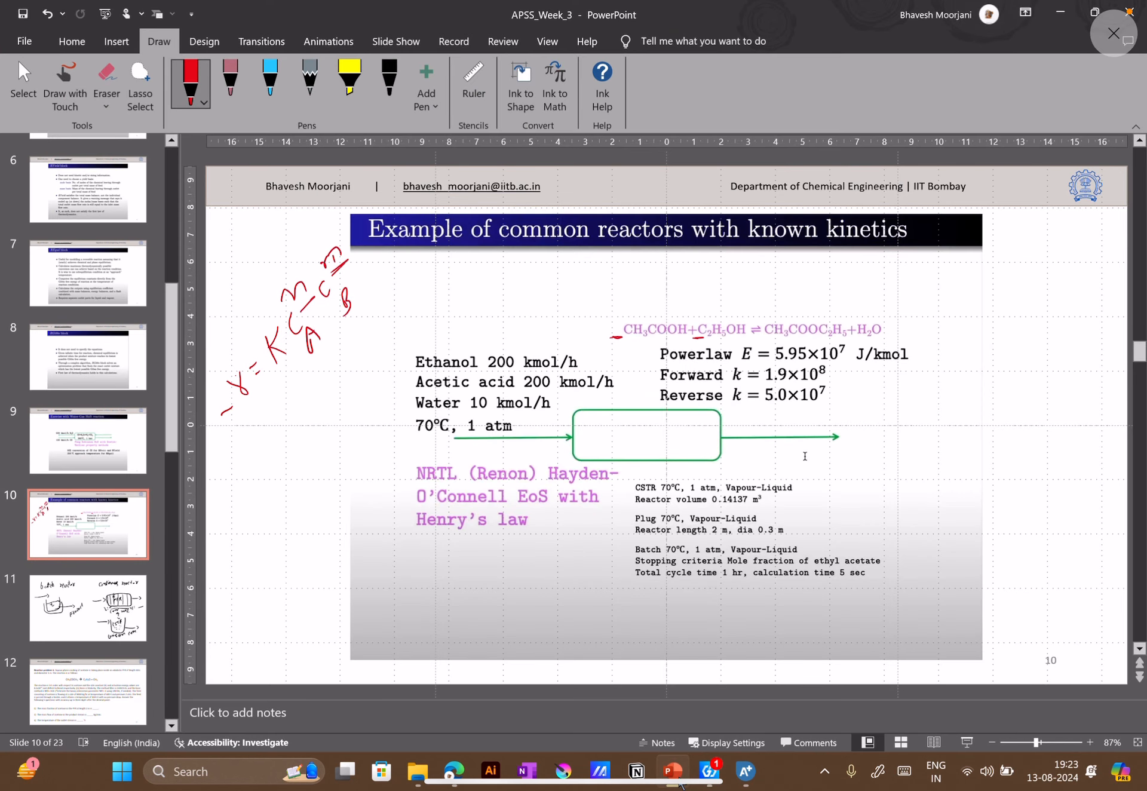
pyautogui.click(680, 780)
pyautogui.click(311, 329)
pyautogui.write('5')
pyautogui.write('e+07')
pyautogui.click(378, 345)
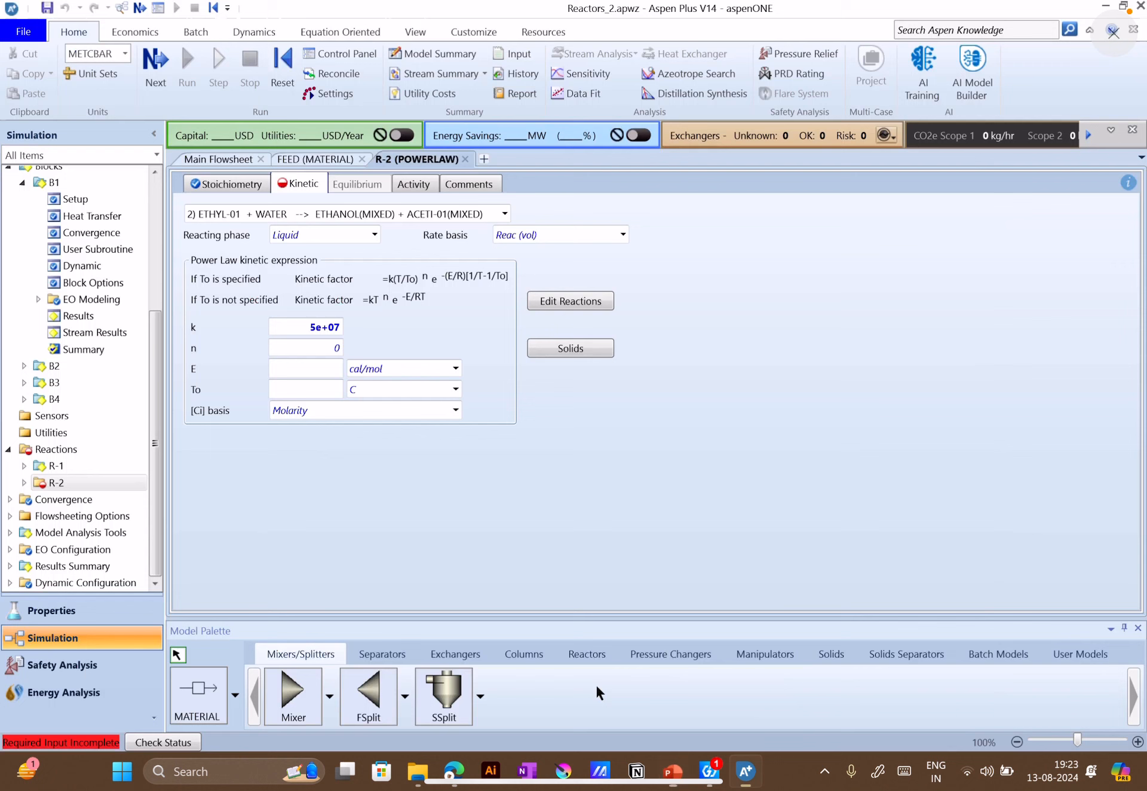
# Back in Aspen Plus, set reaction 2's activation energy E to 5.95e7 J/kmol
pyautogui.click(327, 370)
pyautogui.write('5.9')
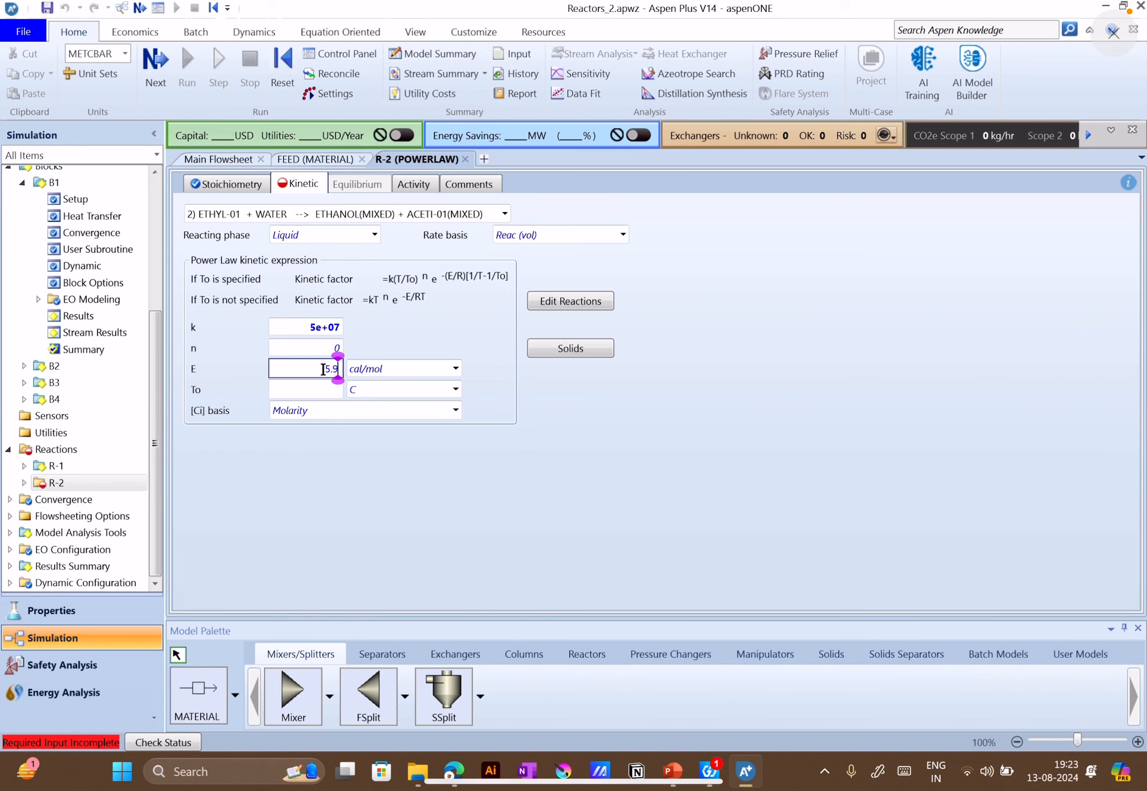
pyautogui.write('5e7')
pyautogui.click(406, 369)
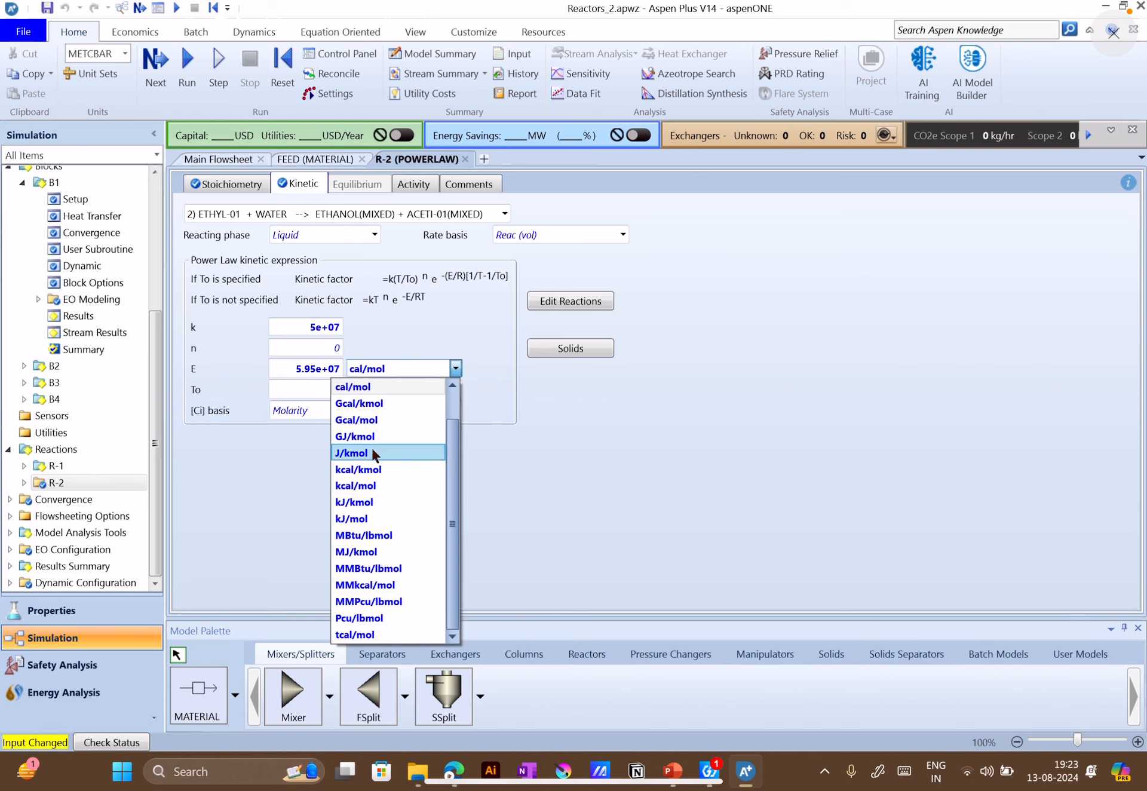
pyautogui.click(371, 448)
pyautogui.click(596, 407)
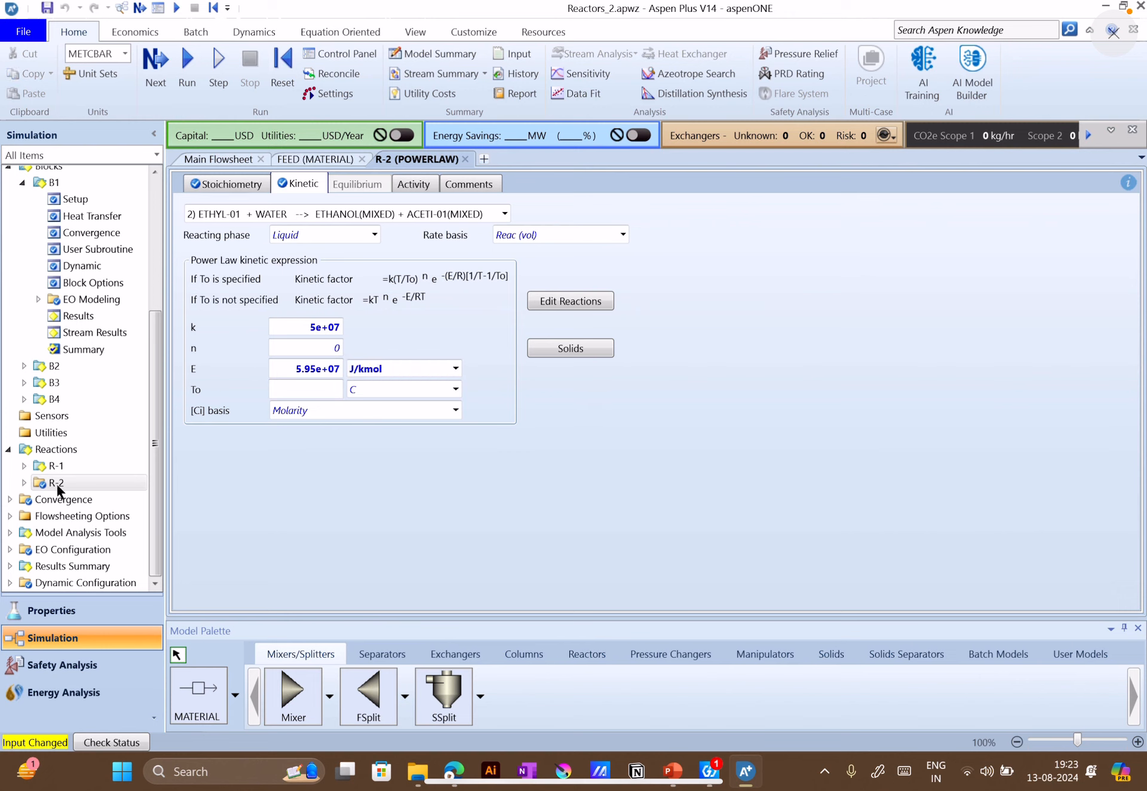
# Open the kinetics of CSTR block B1 from the flowsheet and remove reaction set R-2, keeping R-1 selected
pyautogui.scroll(4, 70, 462)
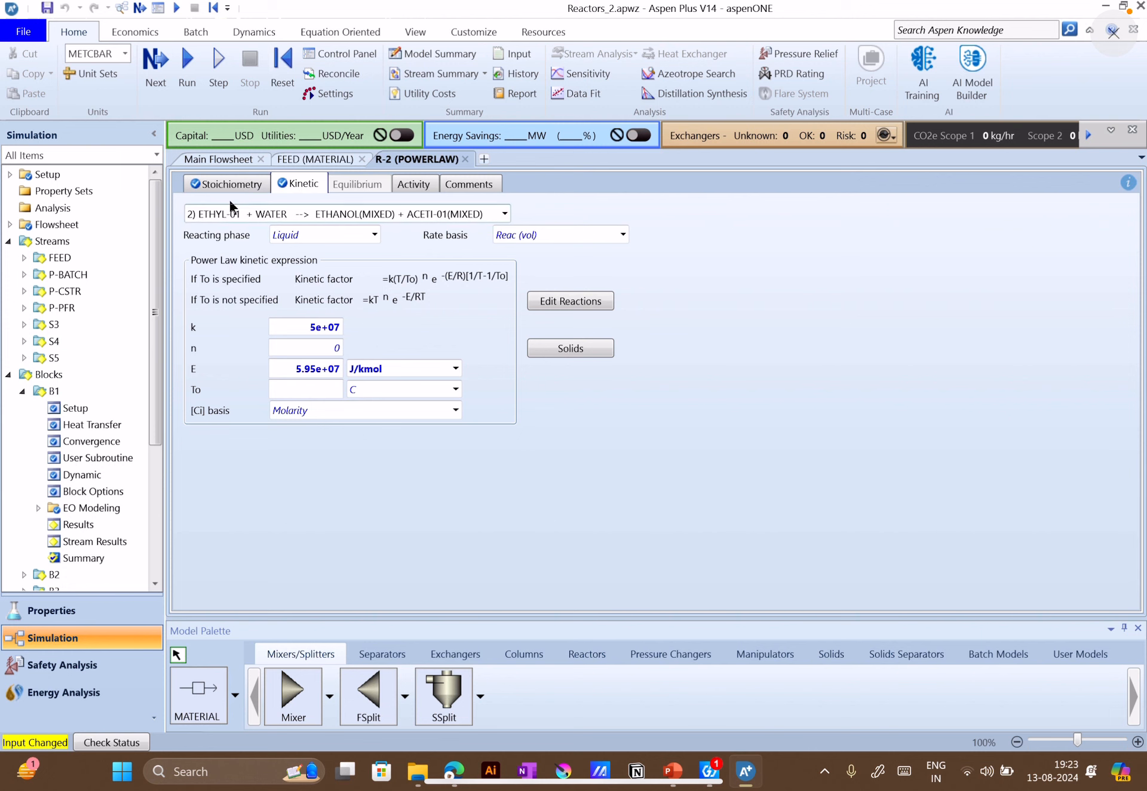
pyautogui.click(218, 159)
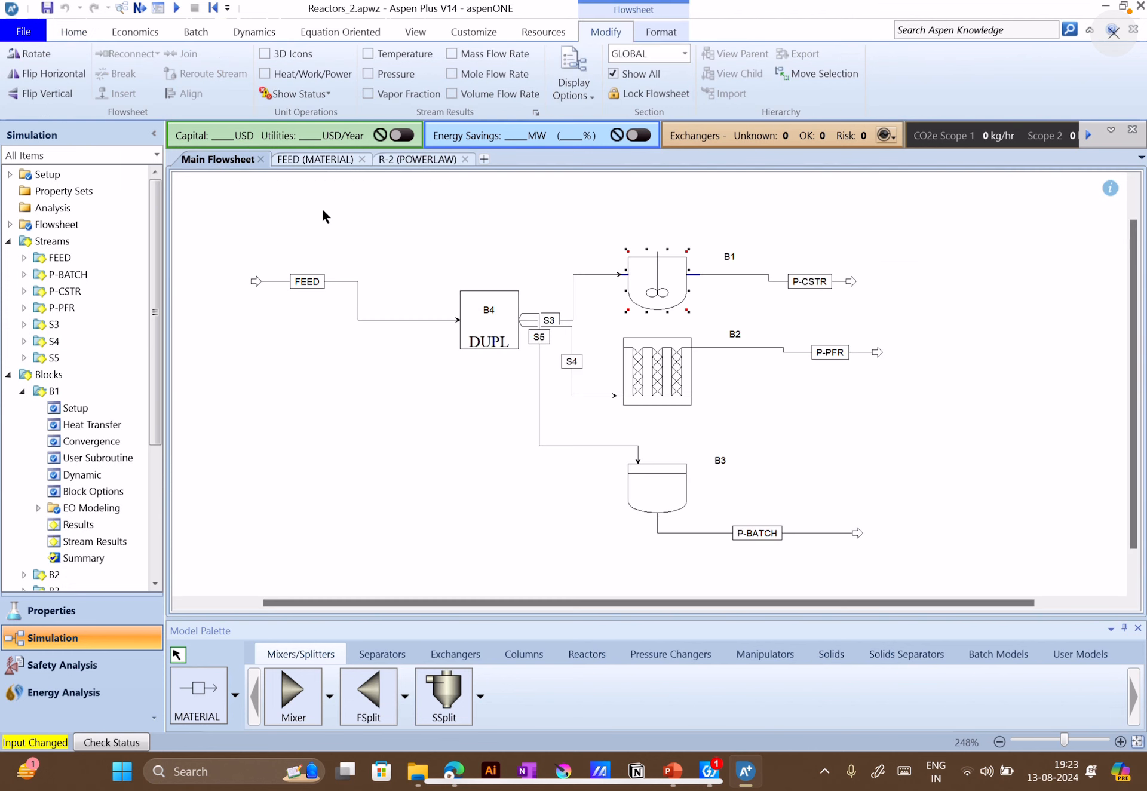
pyautogui.doubleClick(669, 269)
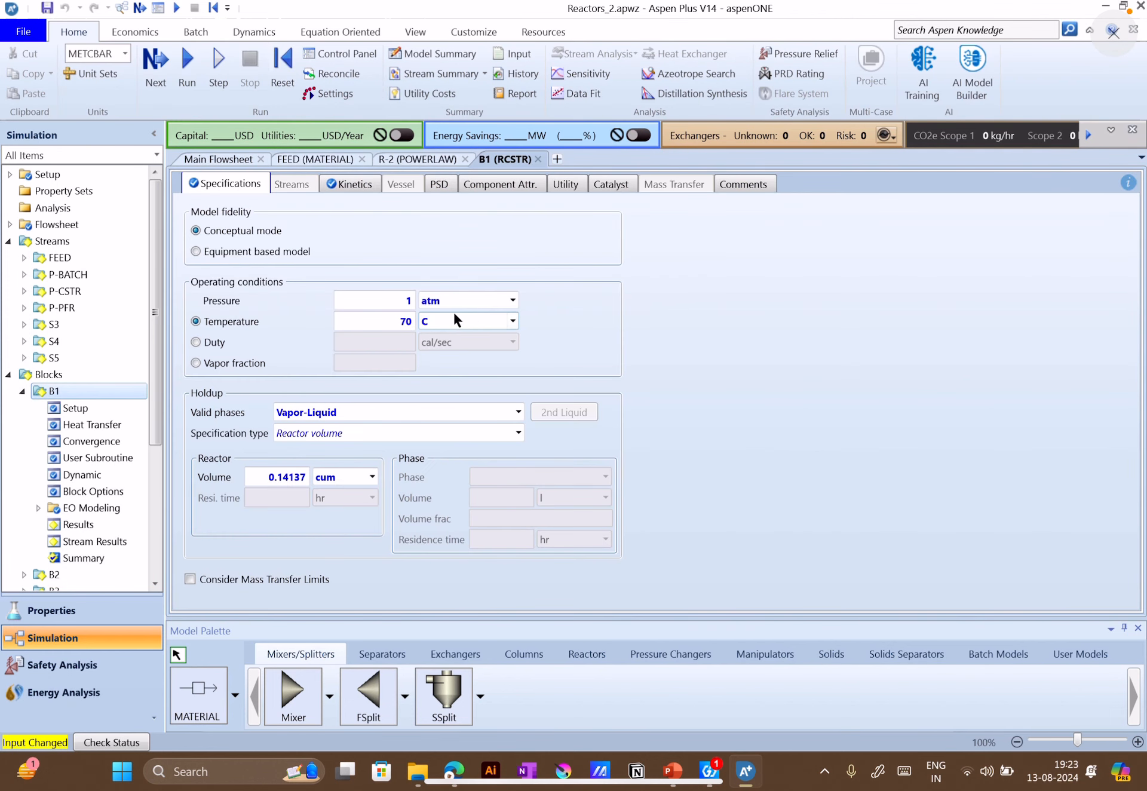
pyautogui.click(346, 185)
pyautogui.click(357, 297)
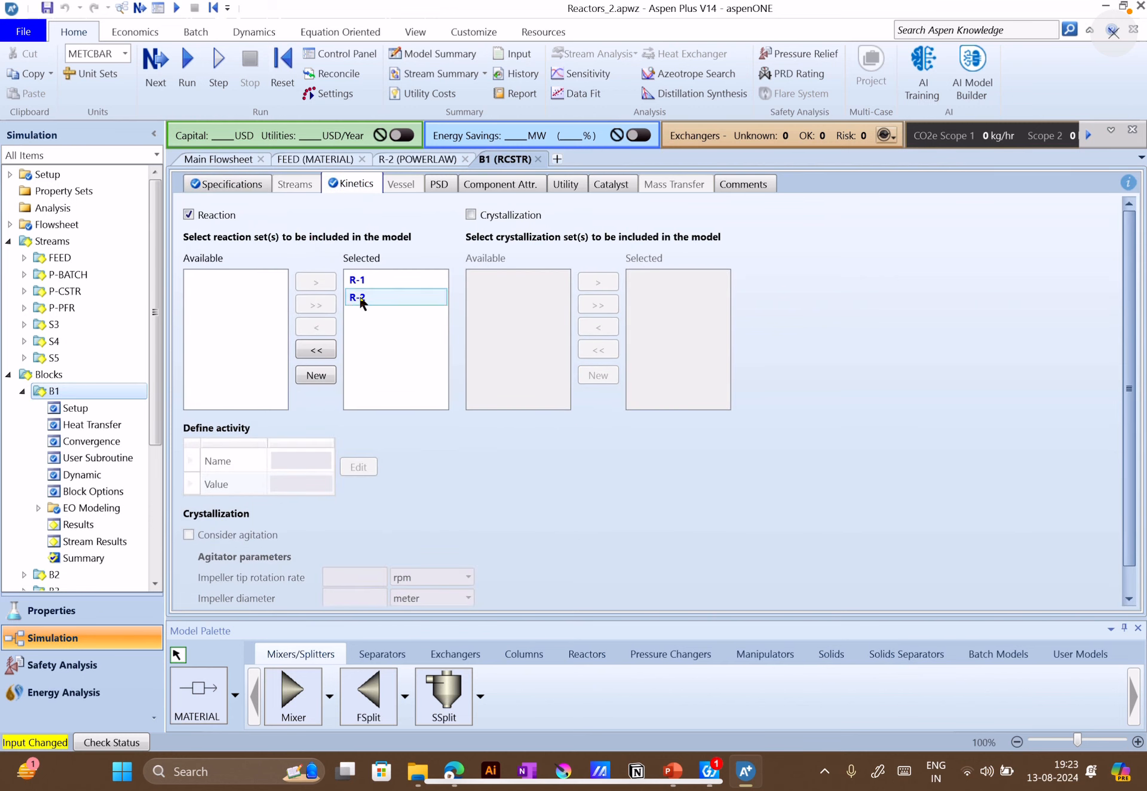
pyautogui.click(317, 327)
pyautogui.click(357, 281)
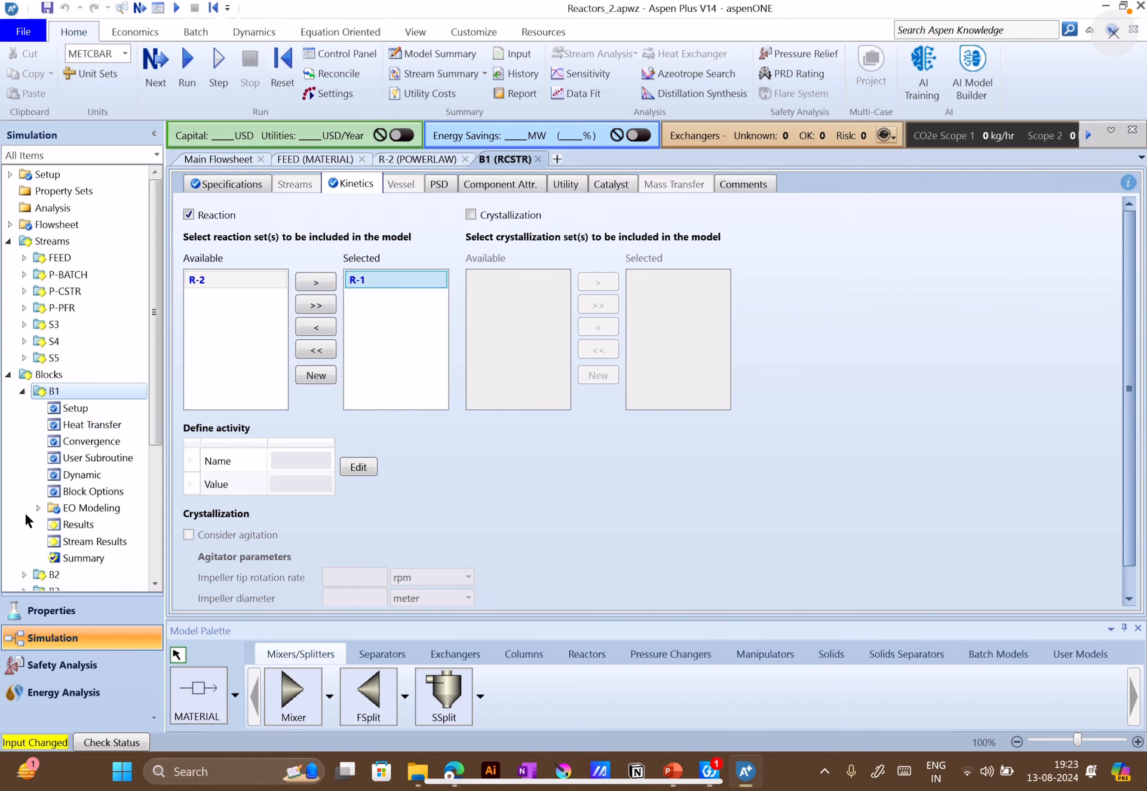
# Review reaction set R-1's stoichiometry and kinetic parameters, and recheck the reaction sets selected for B1
pyautogui.scroll(-3, 24, 511)
pyautogui.click(67, 515)
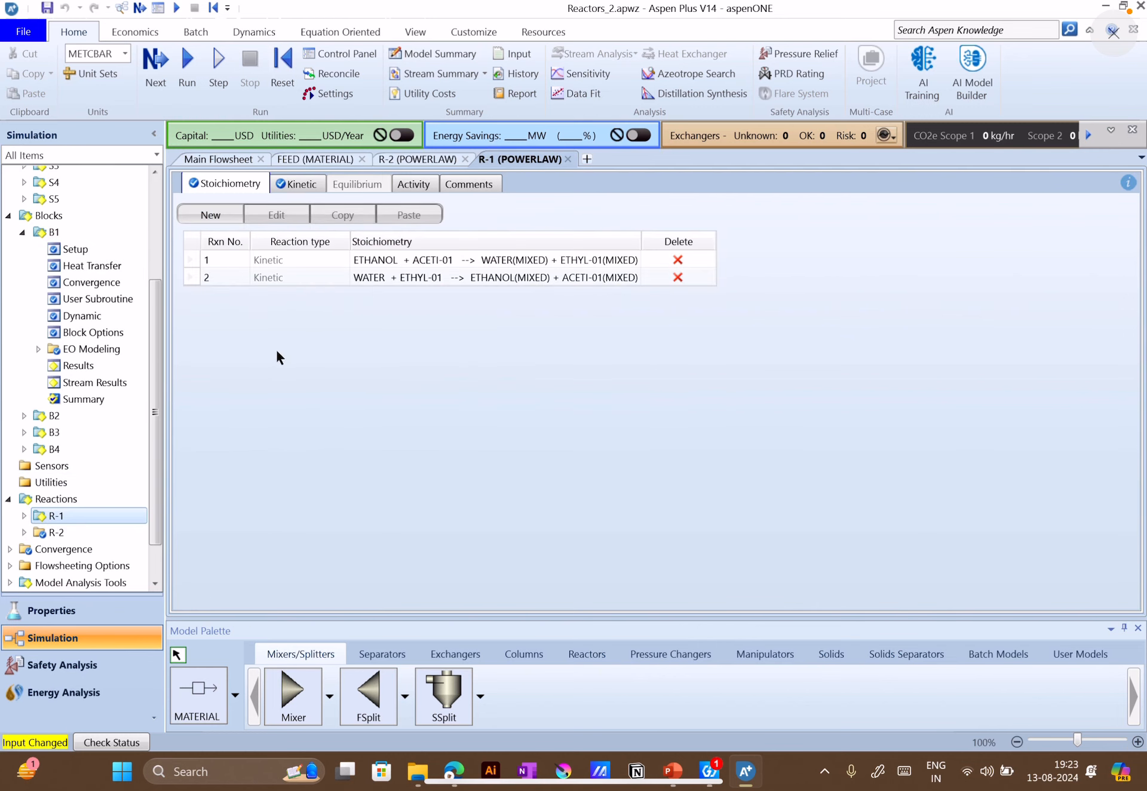
pyautogui.click(297, 184)
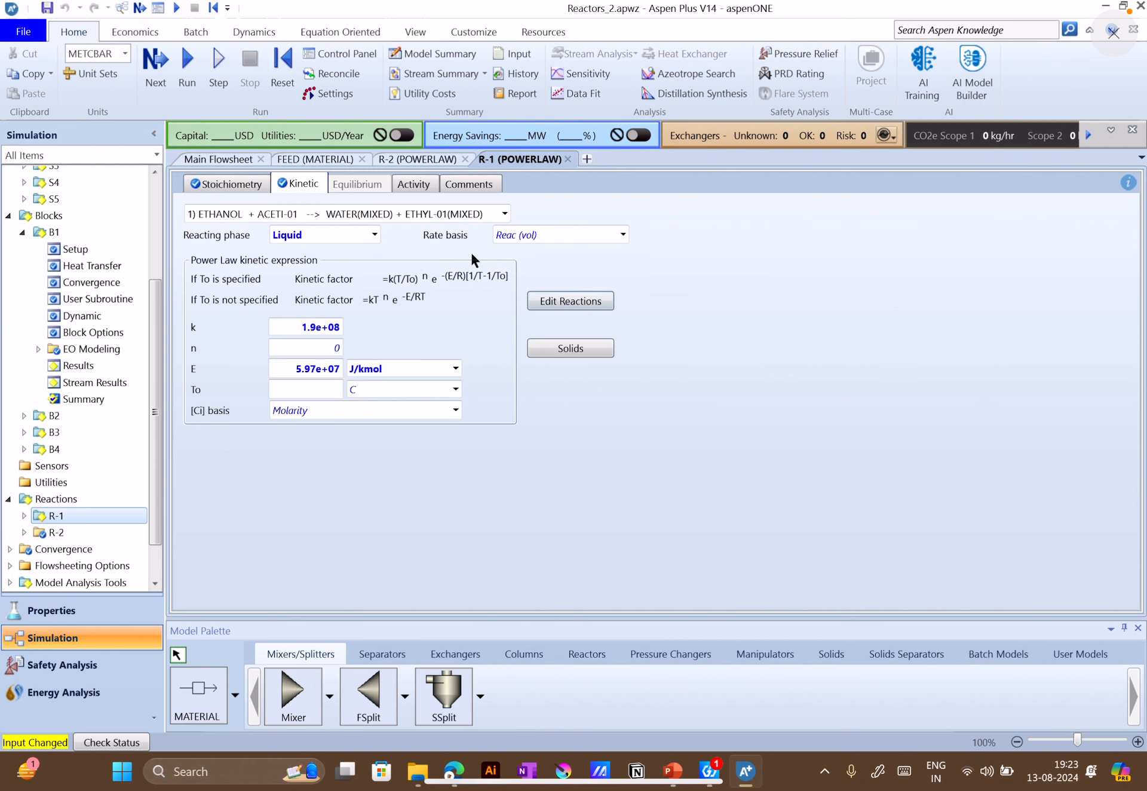
pyautogui.click(248, 185)
pyautogui.scroll(2, 86, 454)
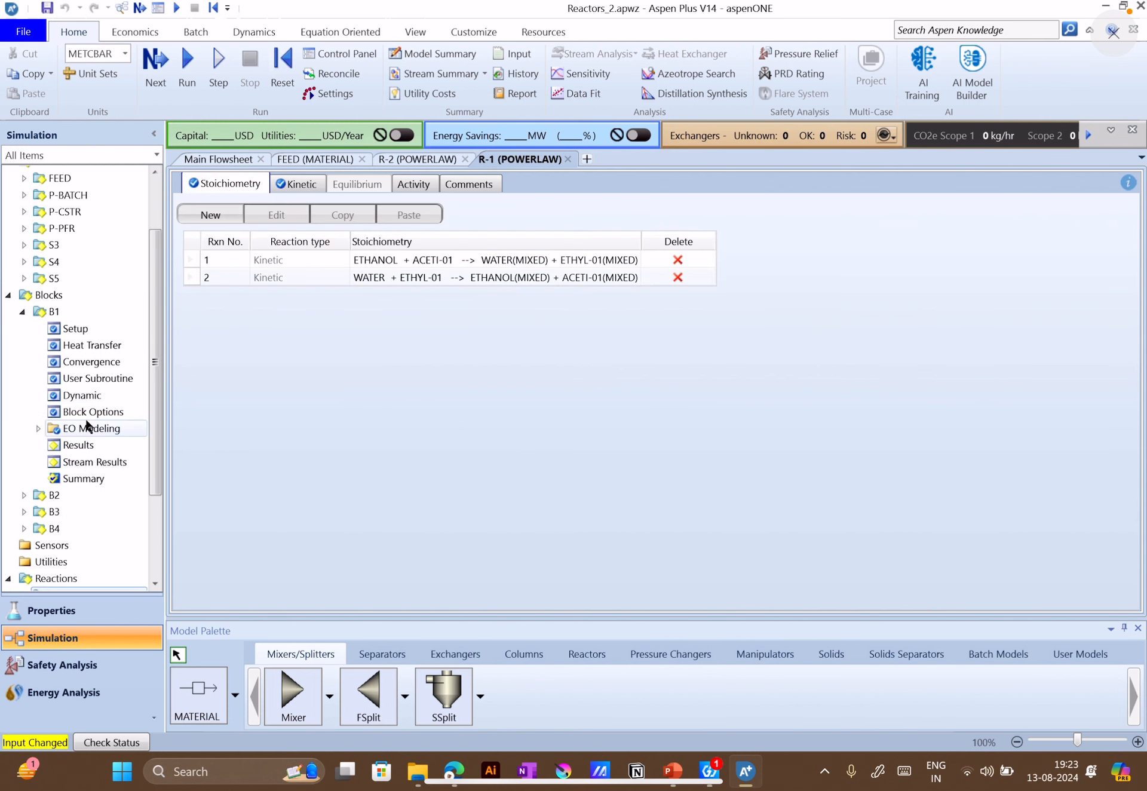
pyautogui.click(83, 328)
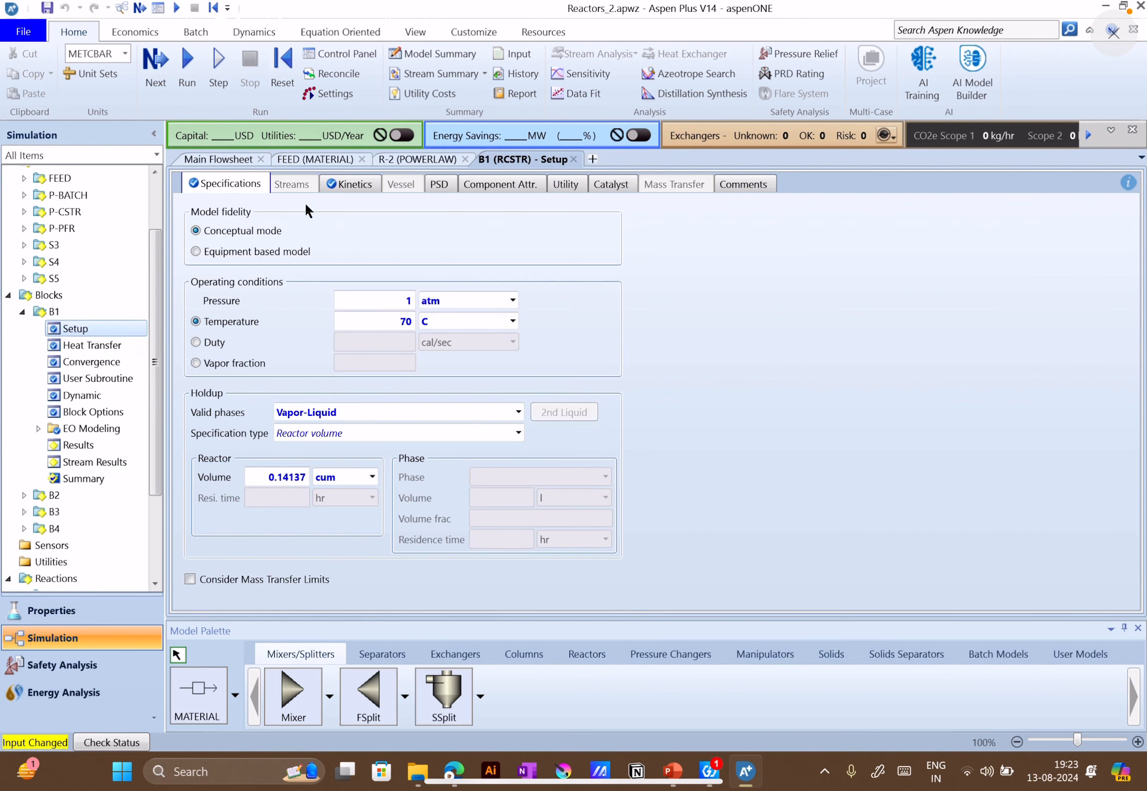
pyautogui.click(345, 187)
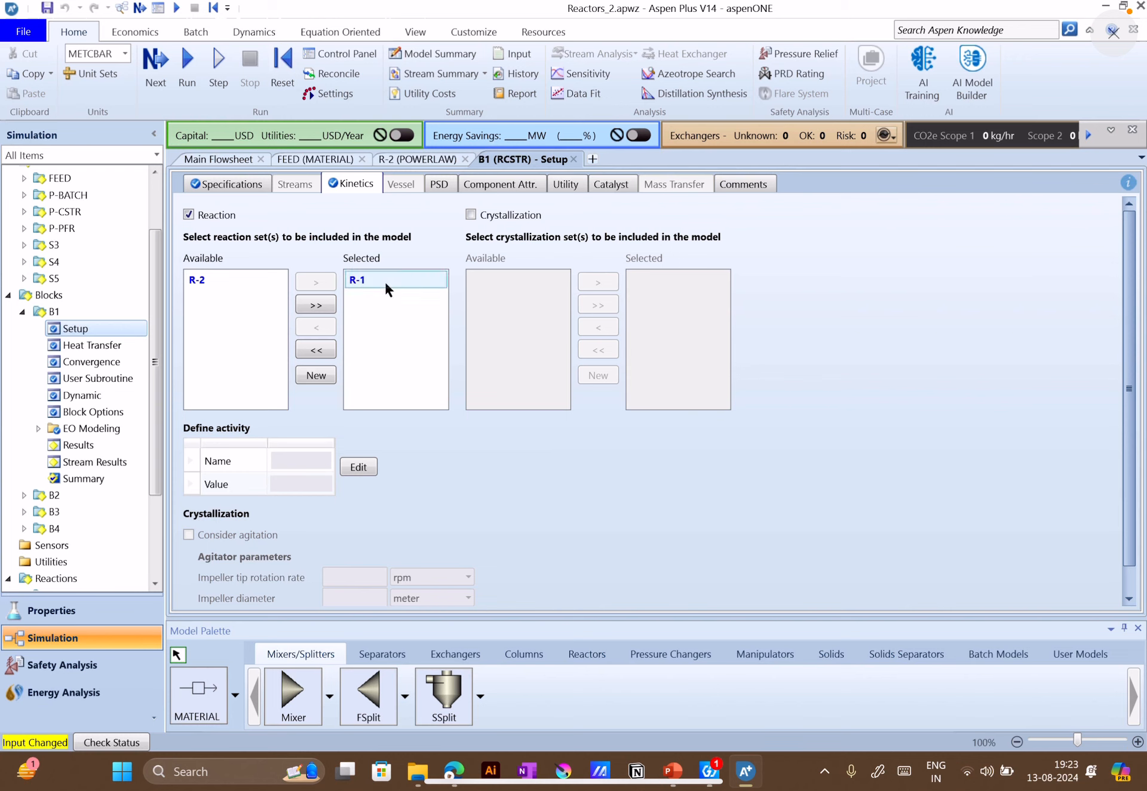
# Run the simulation and examine the component mole flows of S3 and P-CSTR in B1's stream results
pyautogui.click(193, 59)
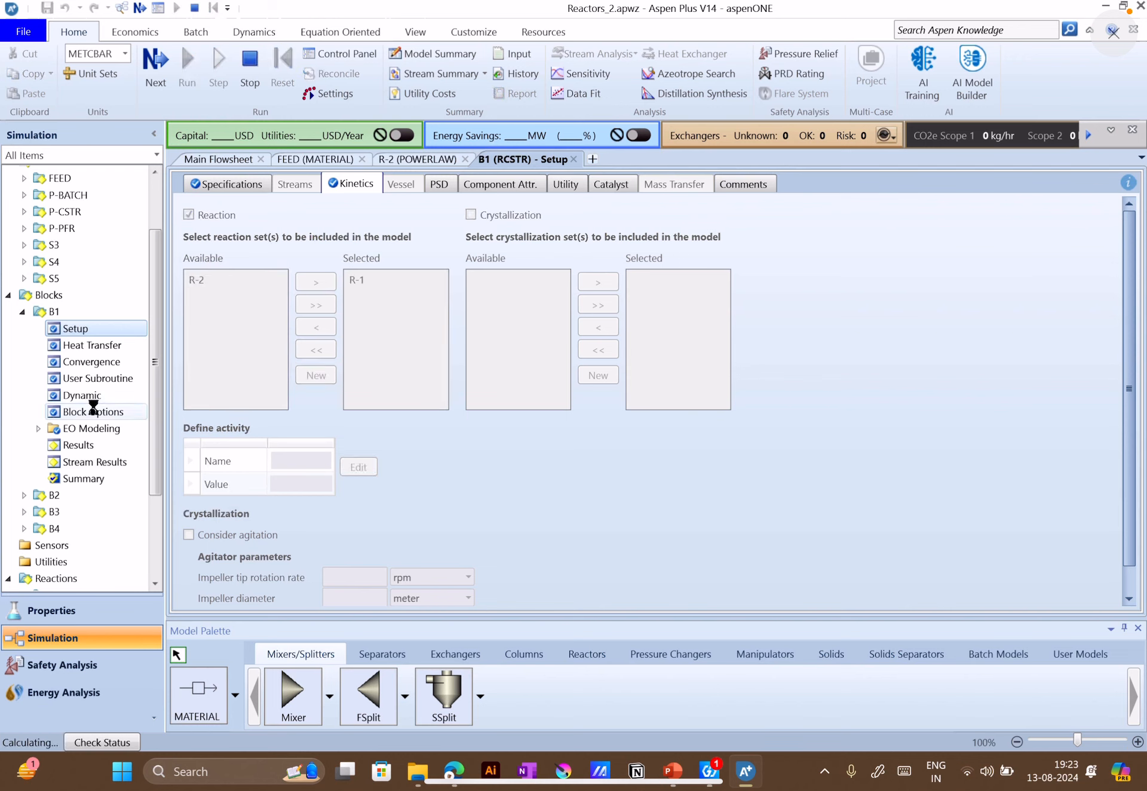
pyautogui.click(105, 462)
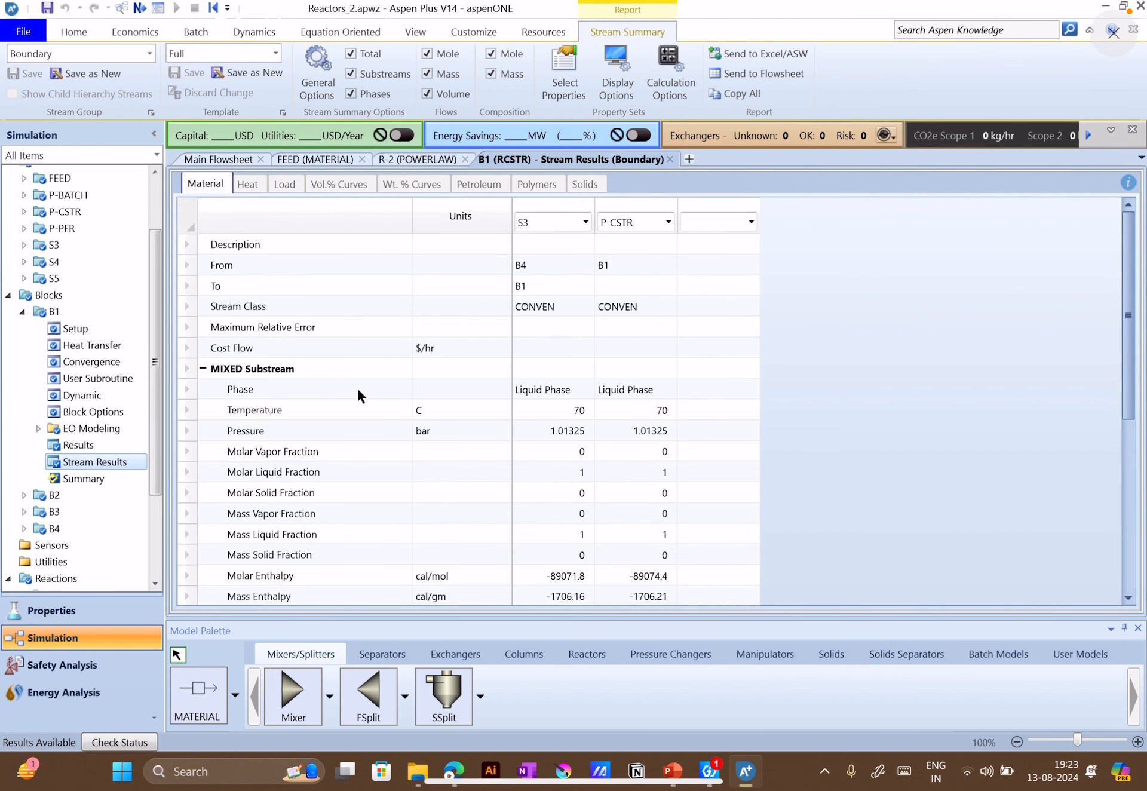
pyautogui.scroll(-5, 571, 440)
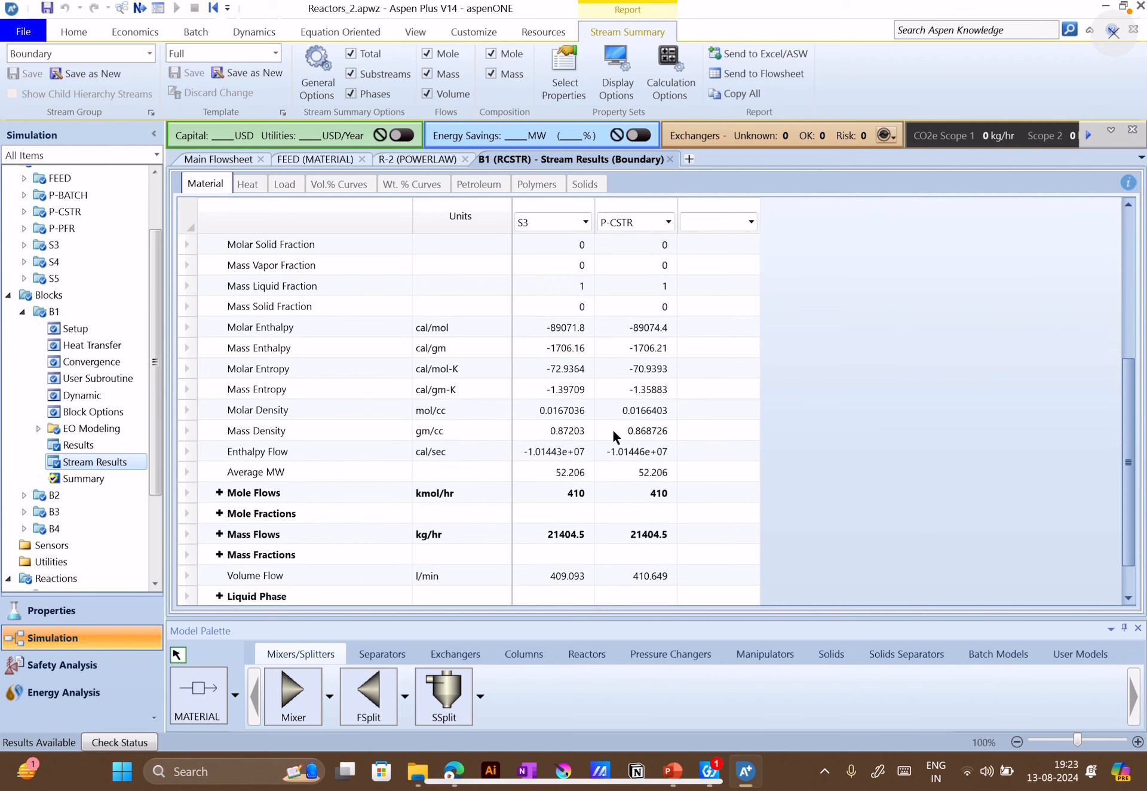
pyautogui.click(219, 451)
pyautogui.scroll(-1, 247, 482)
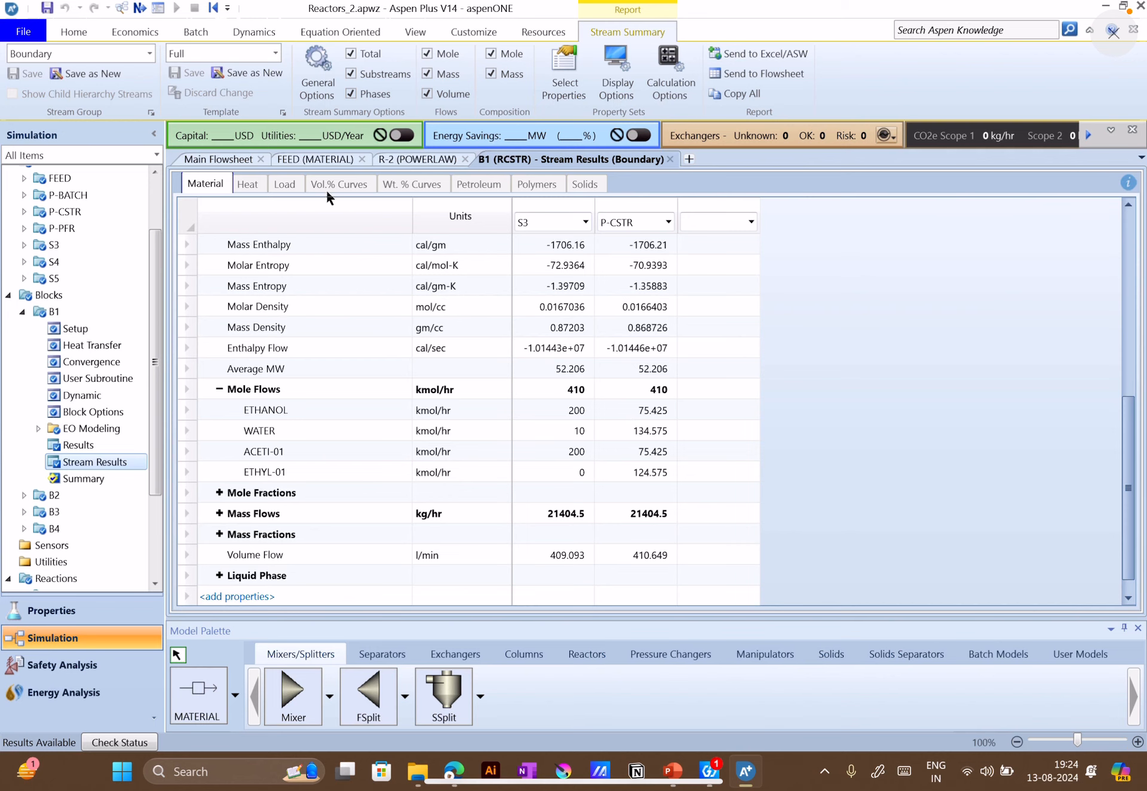
# Compare B1's setup specifications with the CSTR data on the PowerPoint slide and return to Aspen Plus
pyautogui.click(222, 159)
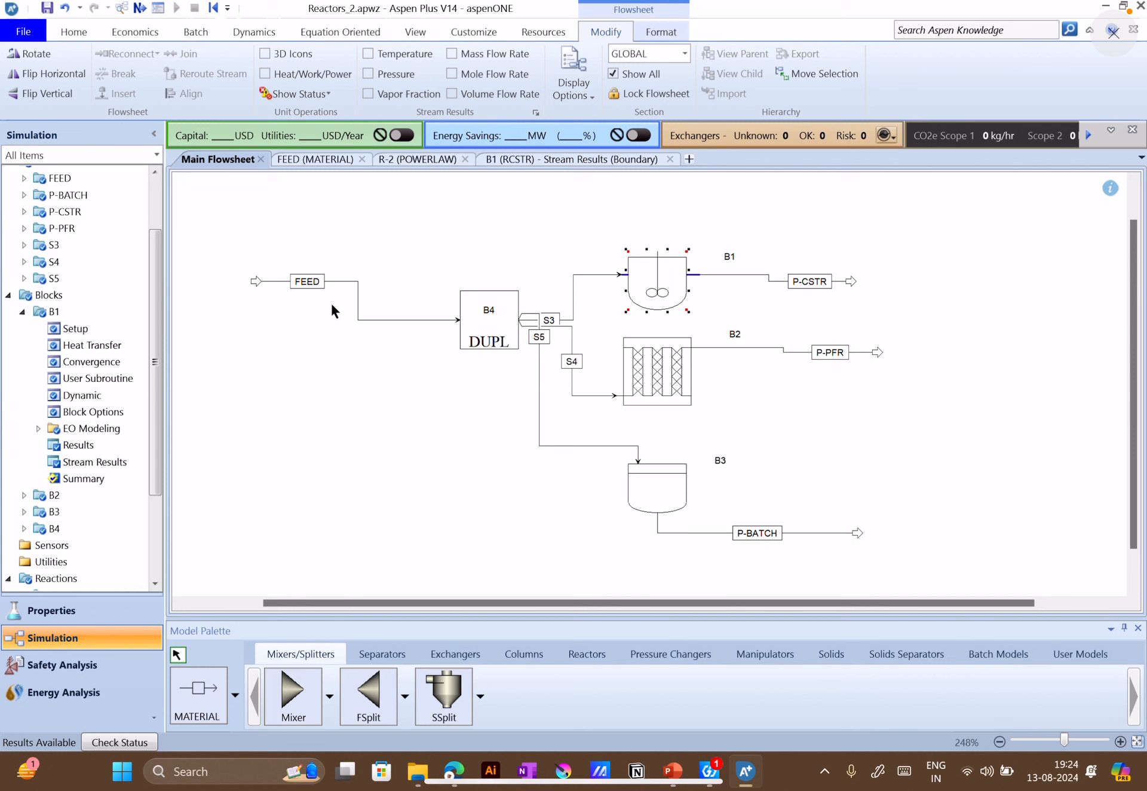
pyautogui.click(84, 329)
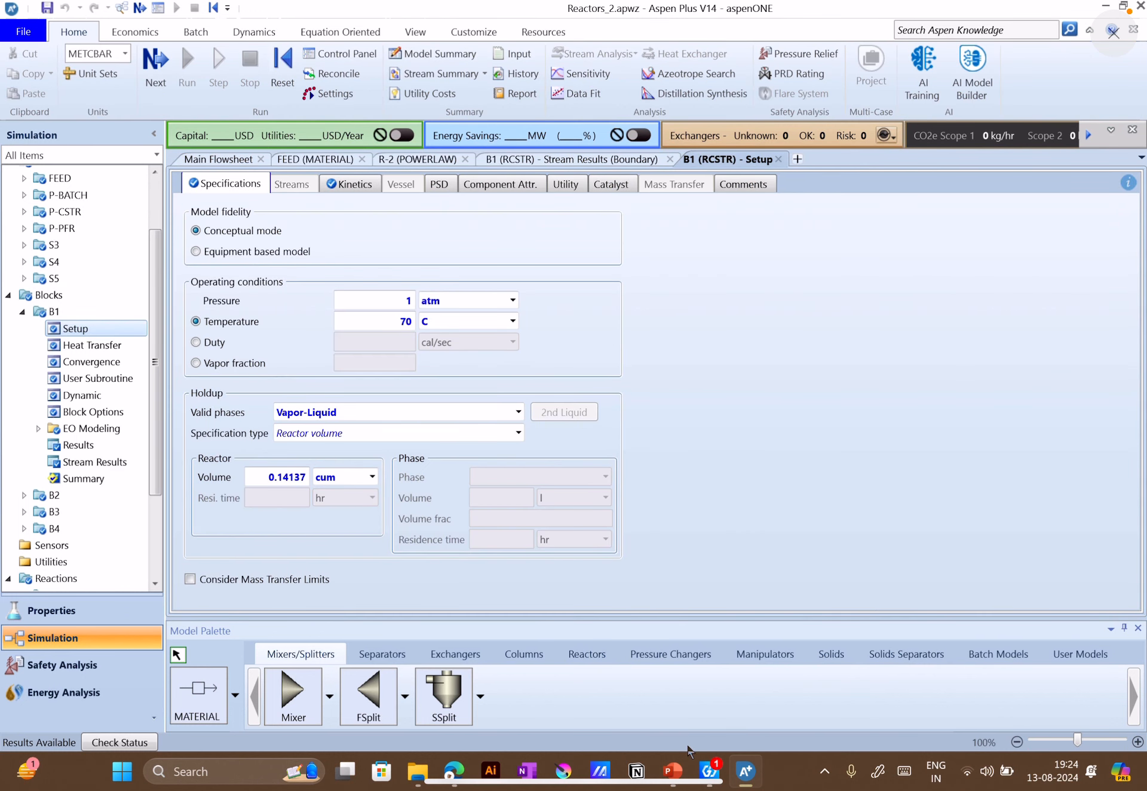
pyautogui.click(683, 767)
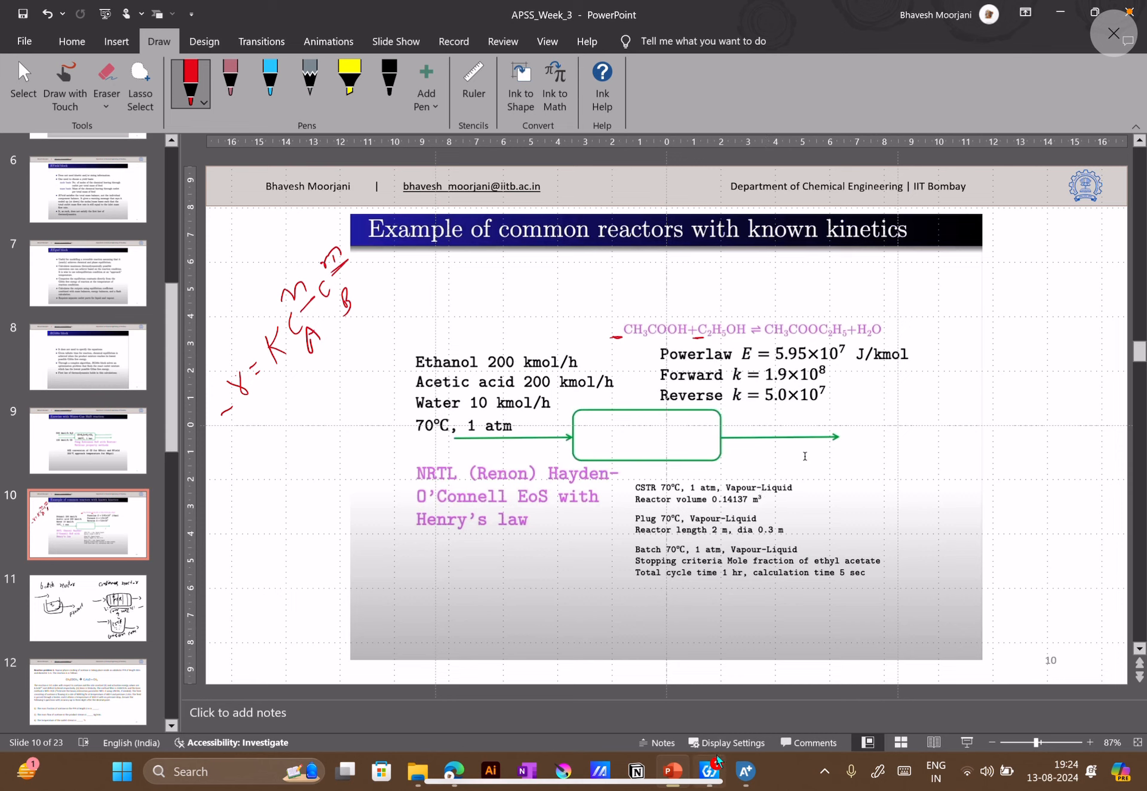
pyautogui.click(739, 775)
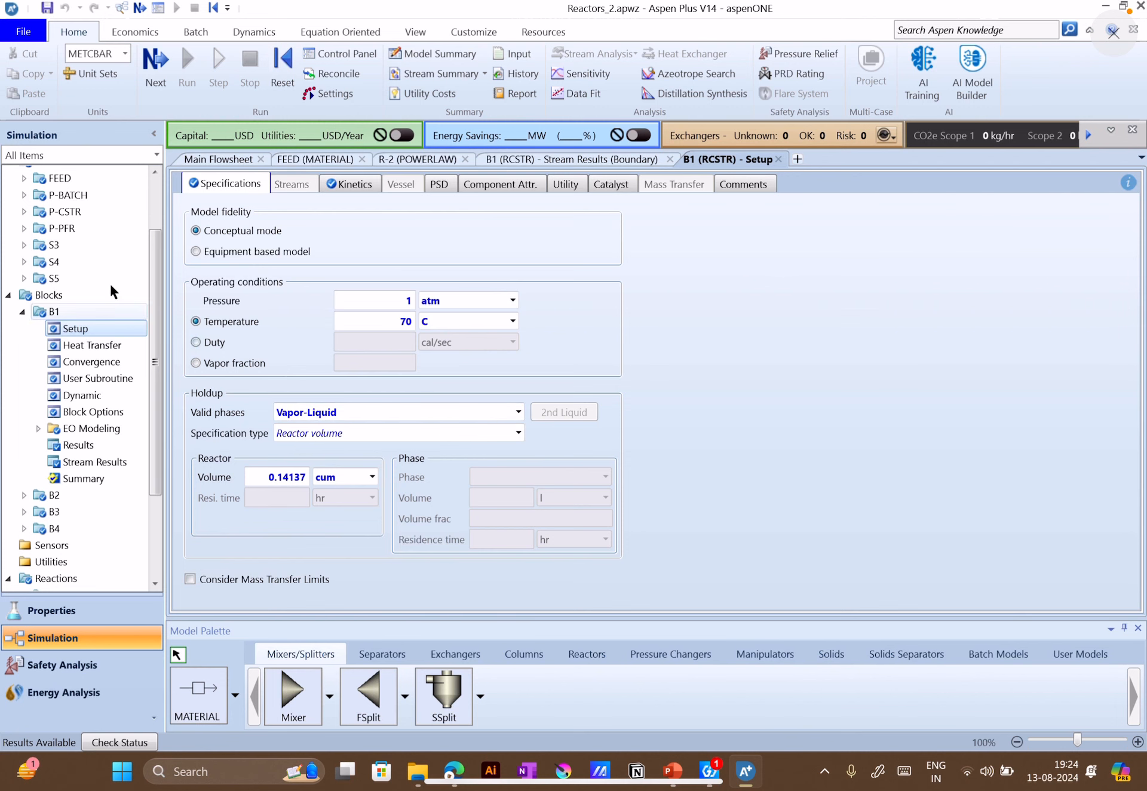
# Open plug reactor block B2 from the flowsheet and review its available reactor types and temperature specification
pyautogui.click(212, 160)
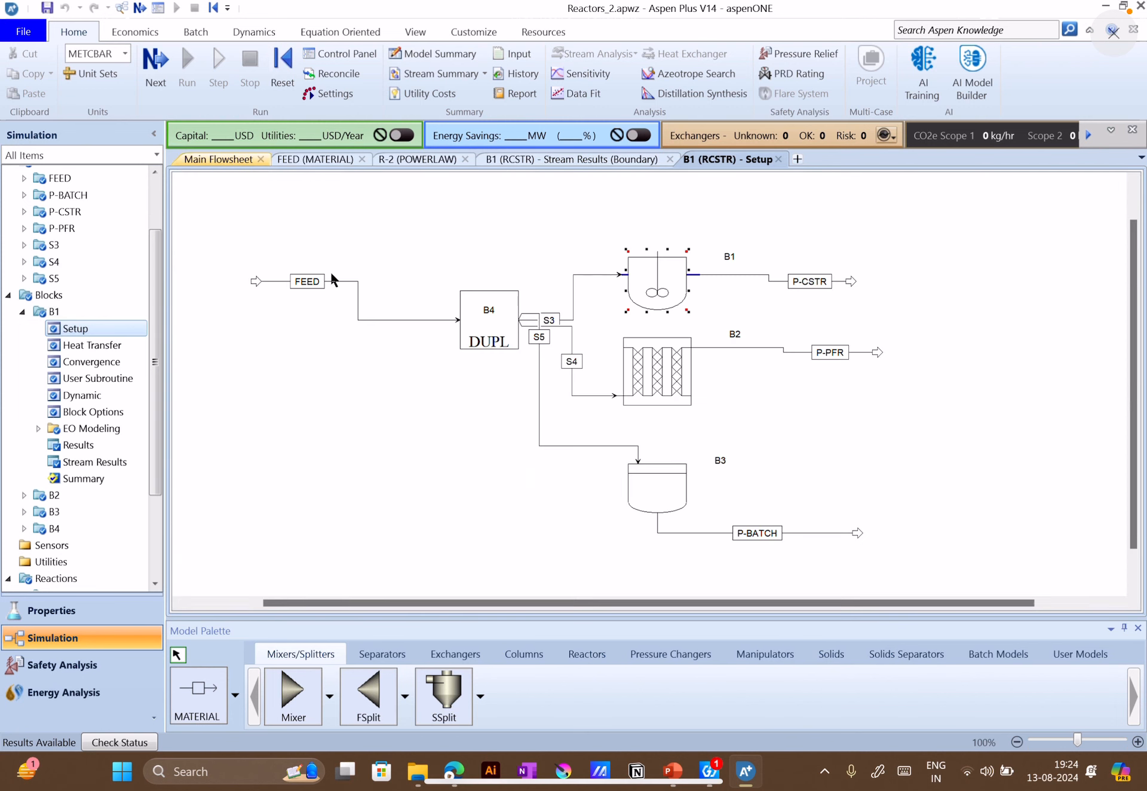
pyautogui.click(656, 382)
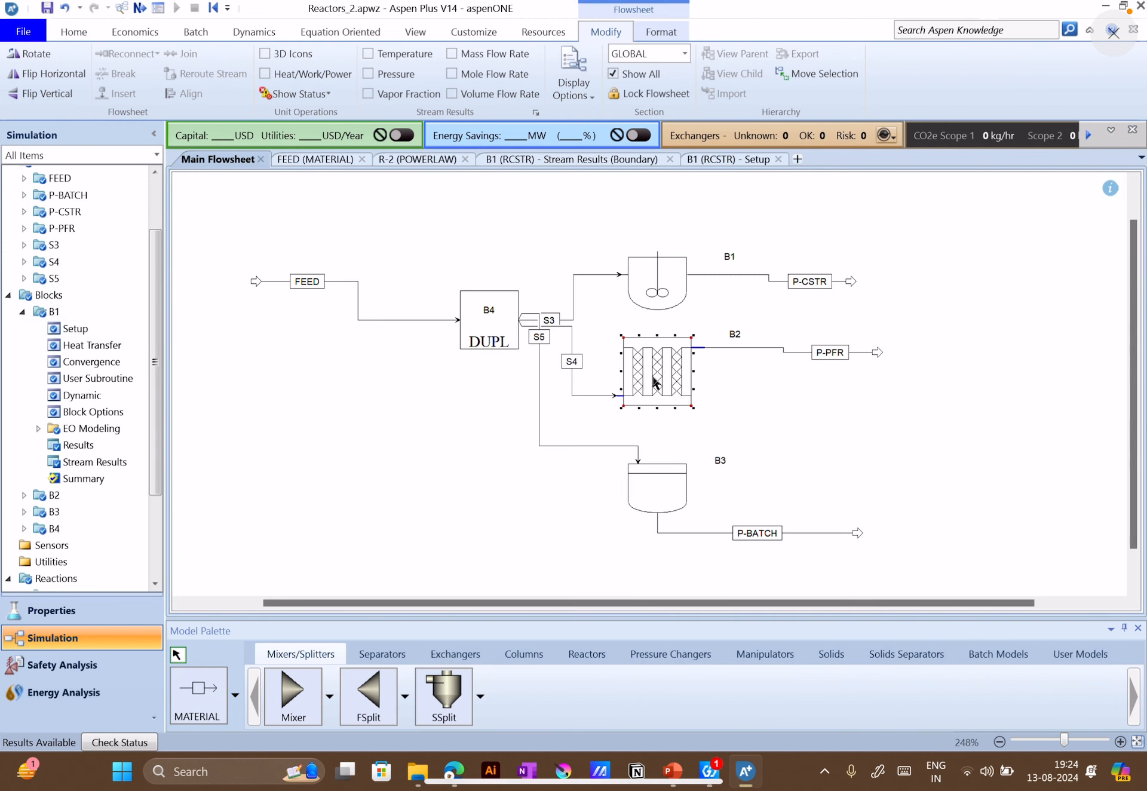
pyautogui.doubleClick(686, 375)
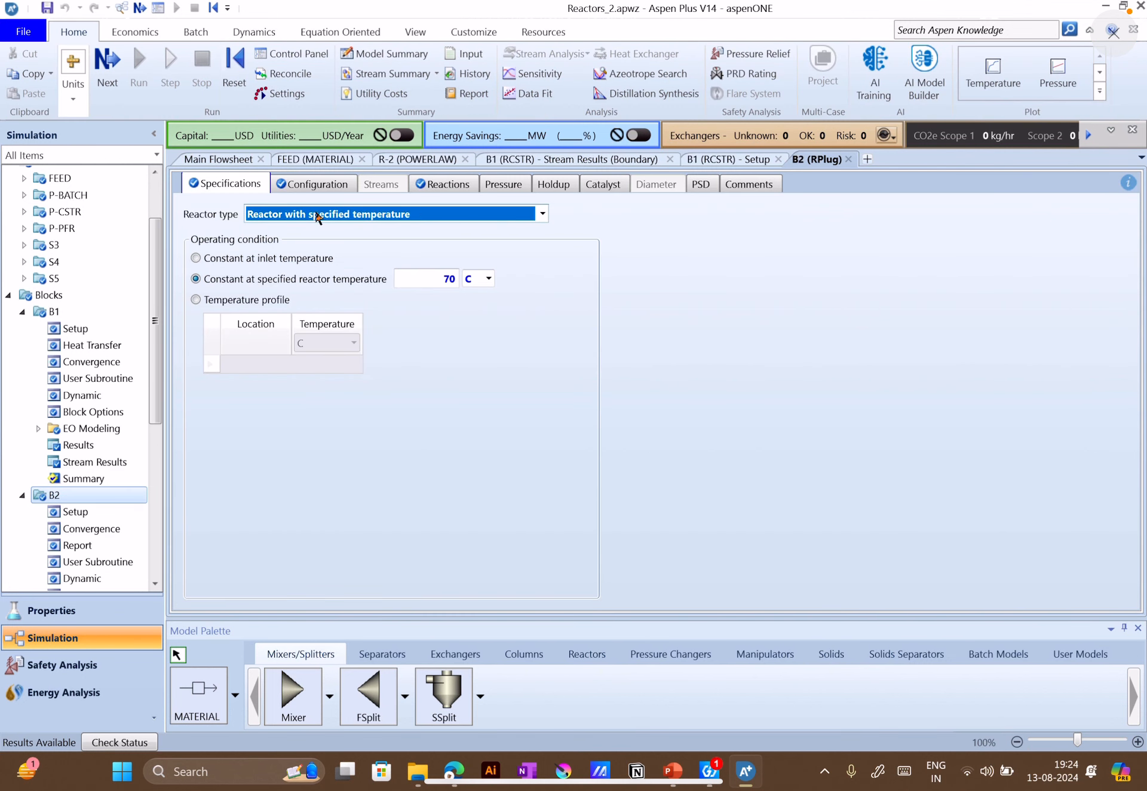
pyautogui.click(542, 216)
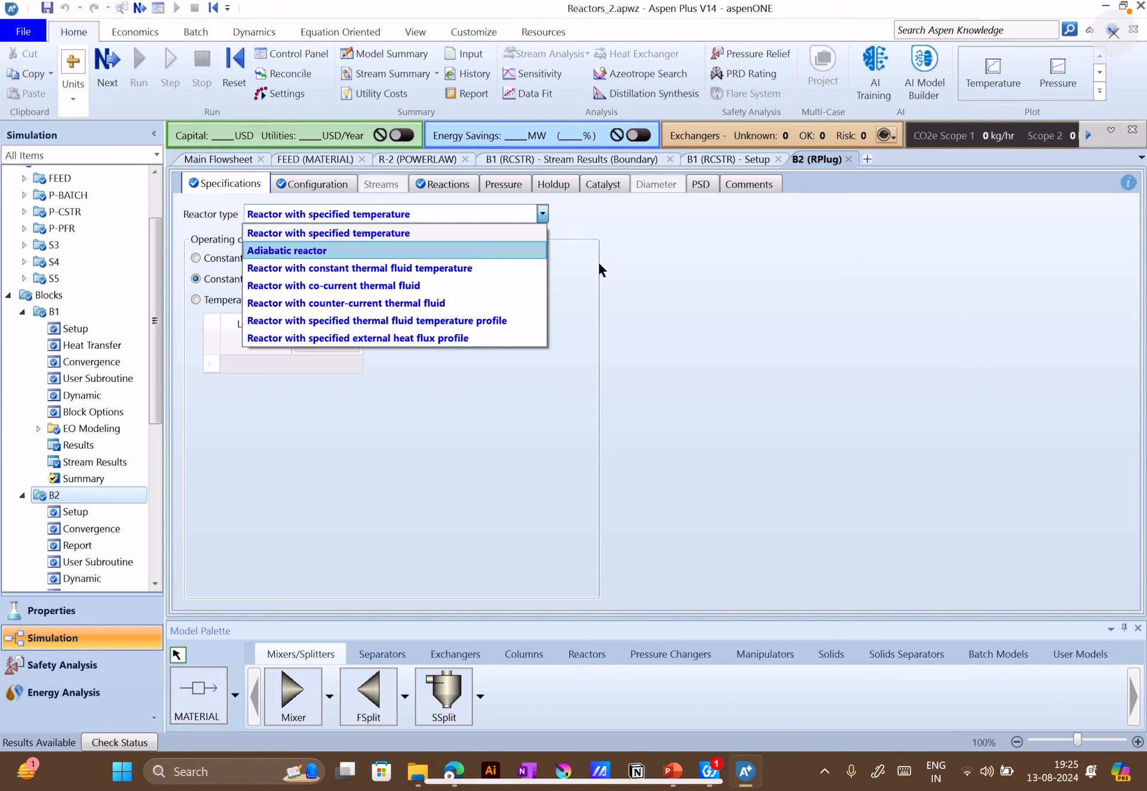
pyautogui.click(570, 274)
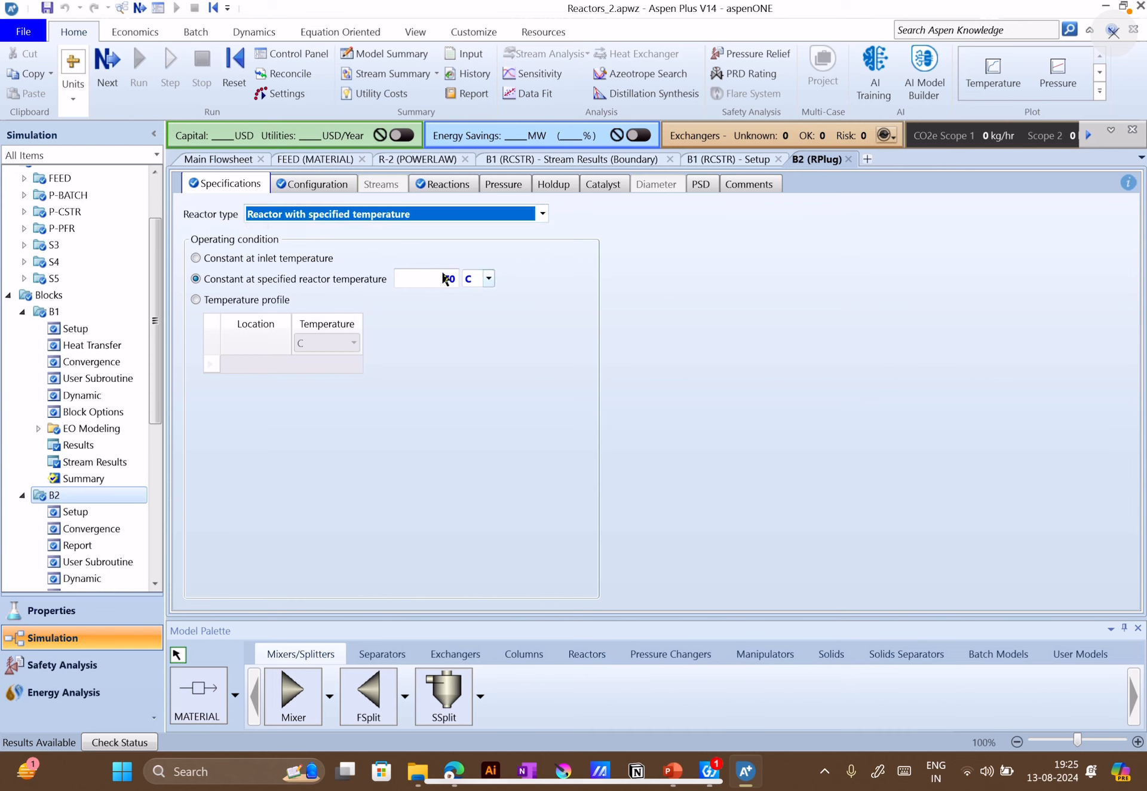
# Check B2's reactor dimensions and valid phases, and try the multitube reactor option before turning it off again
pyautogui.click(343, 191)
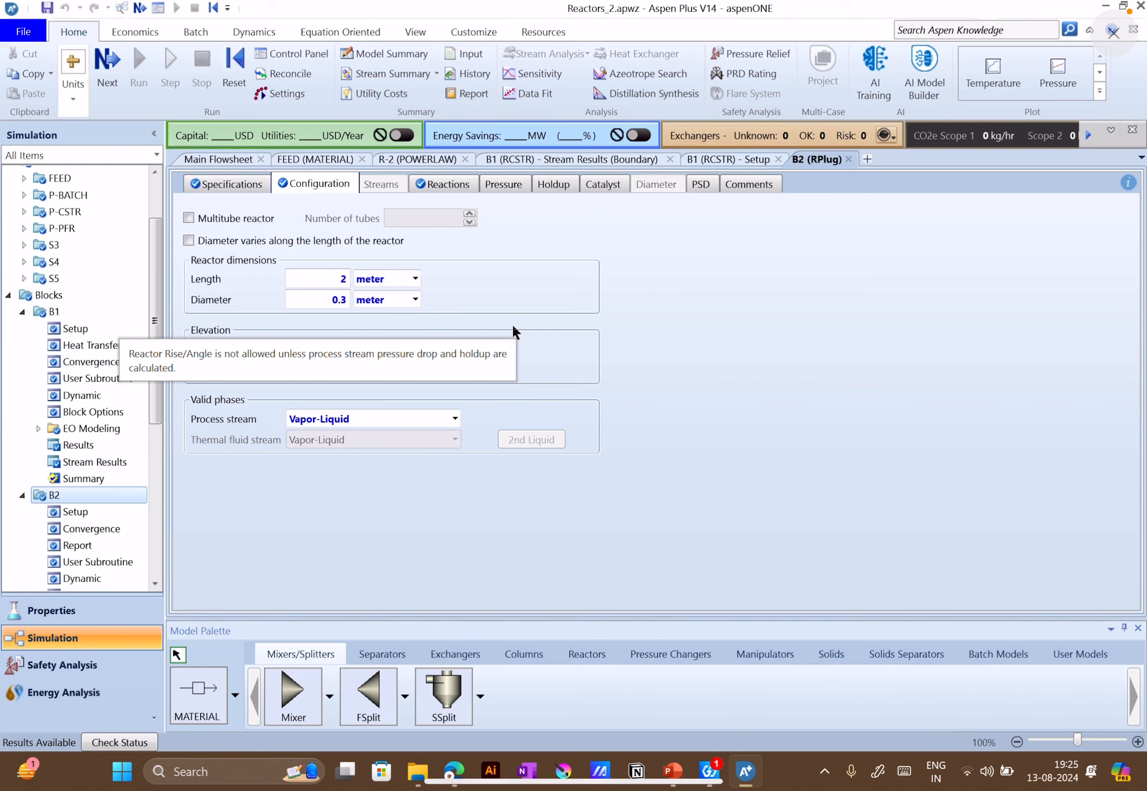
pyautogui.click(253, 222)
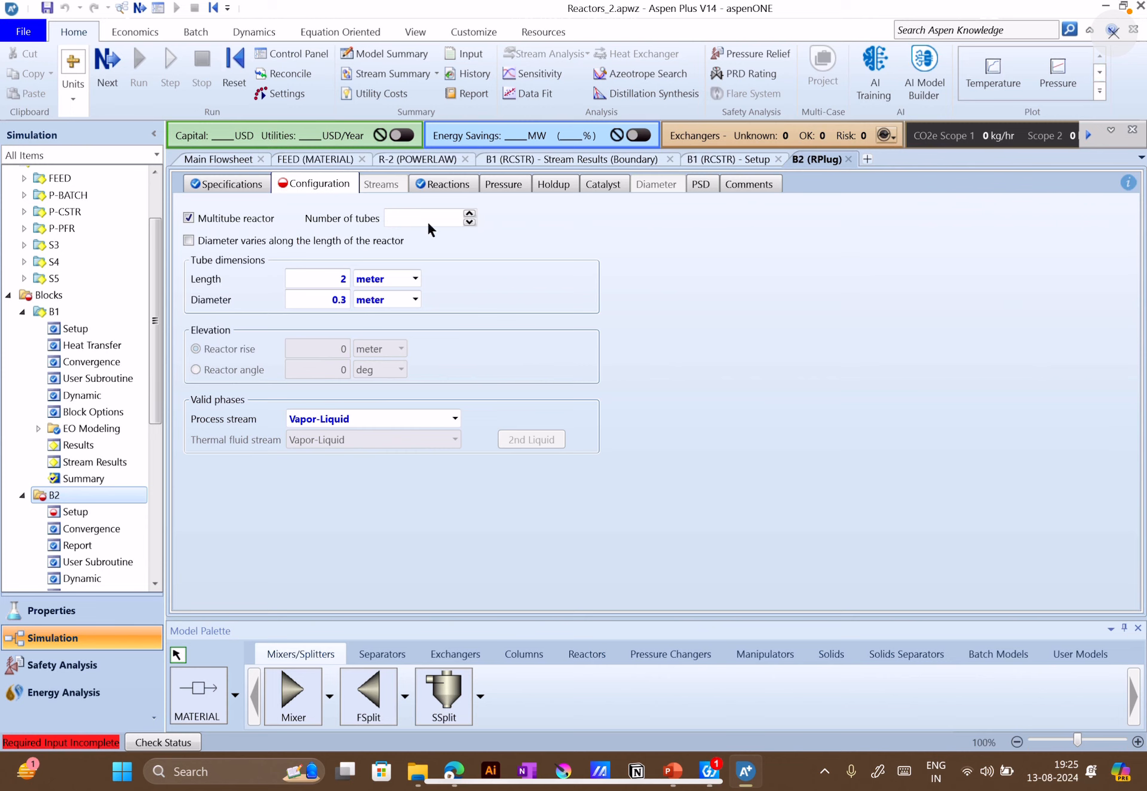
pyautogui.click(253, 221)
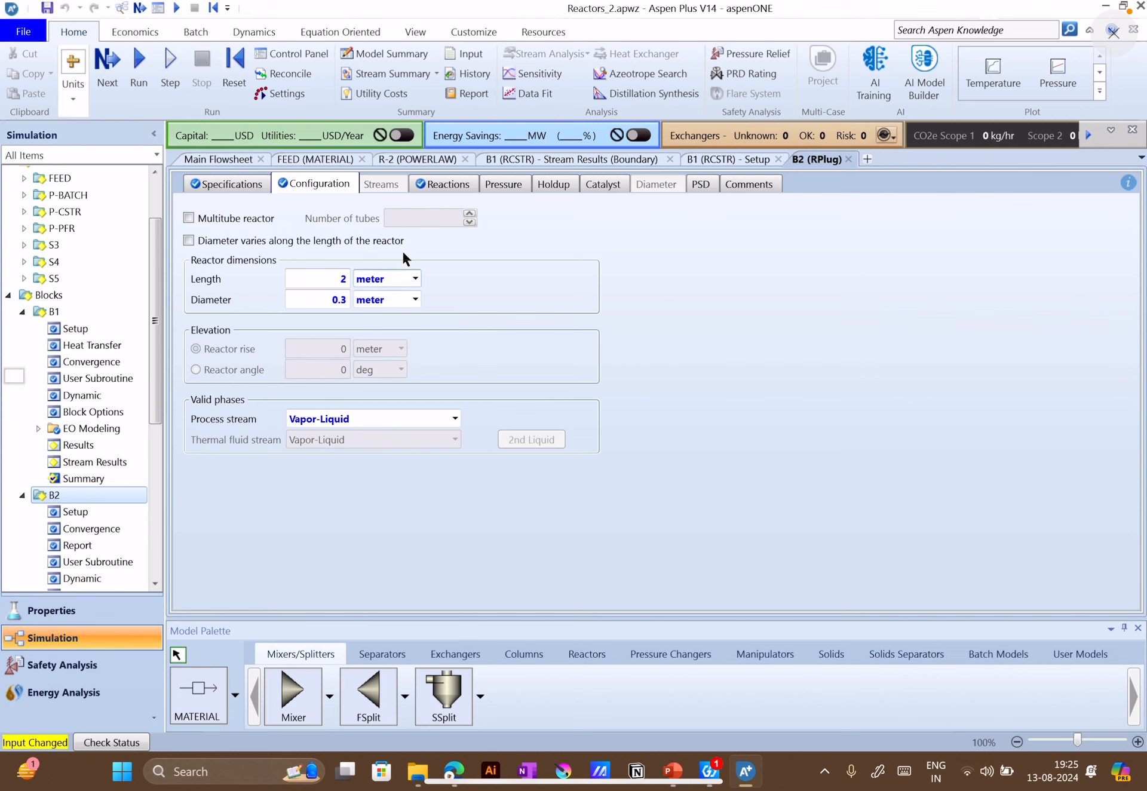
# Review B2's selected reaction sets, specifications and configuration, and return to the main flowsheet
pyautogui.click(443, 184)
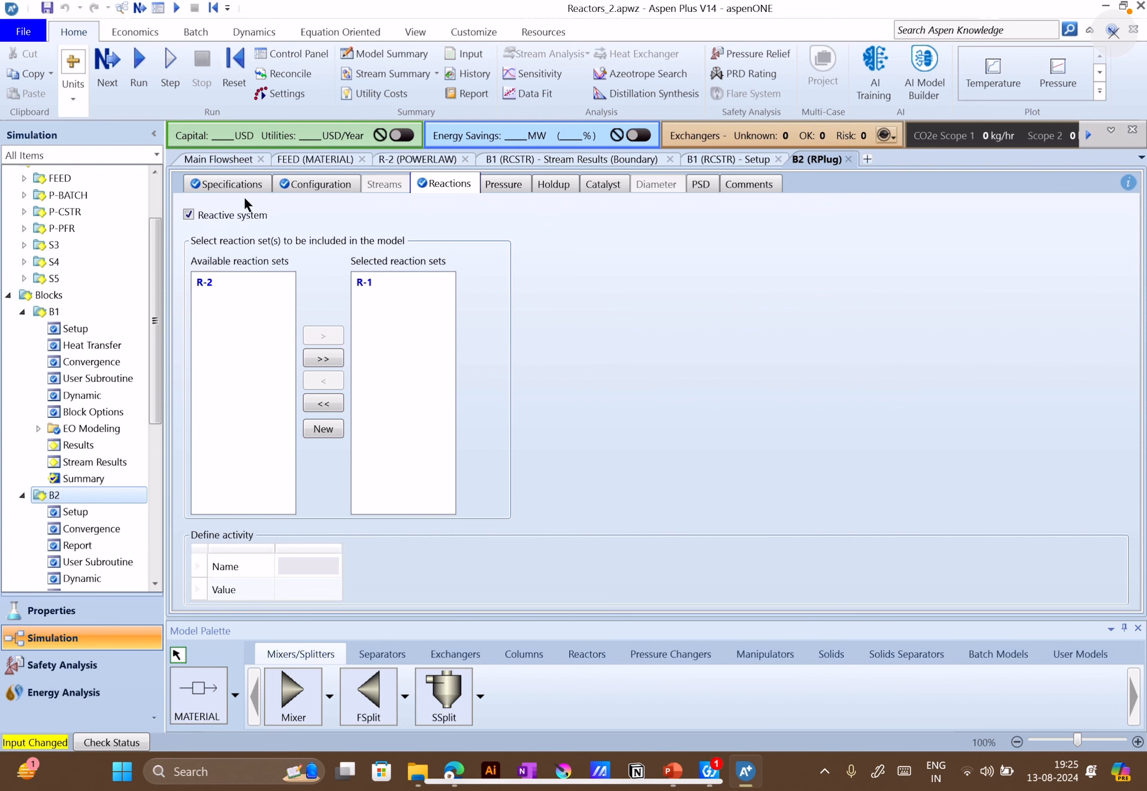
pyautogui.click(219, 159)
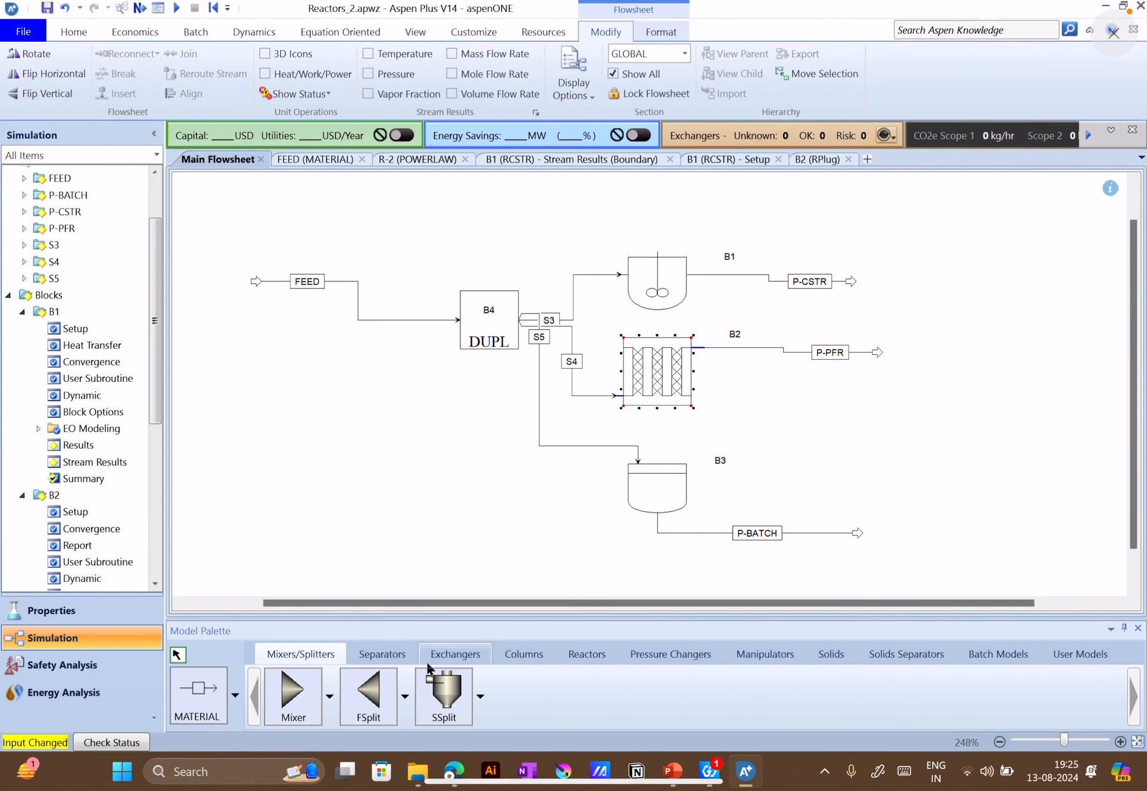
pyautogui.doubleClick(643, 356)
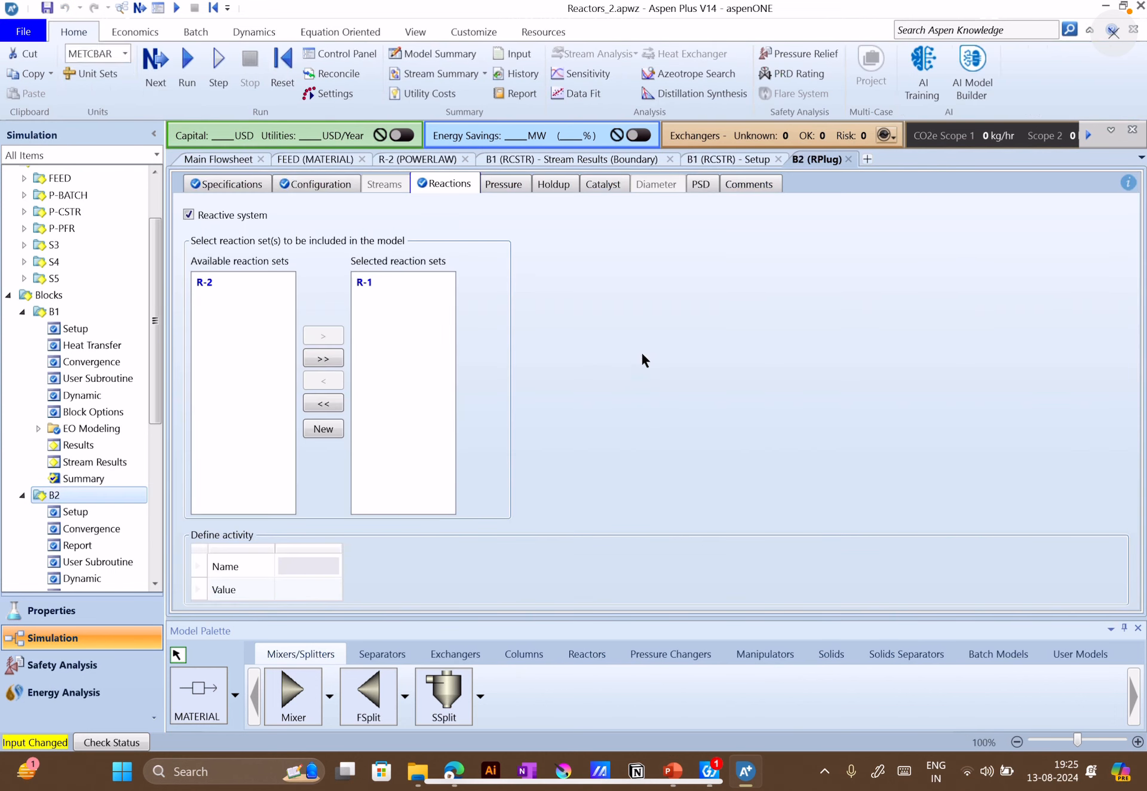
pyautogui.click(260, 184)
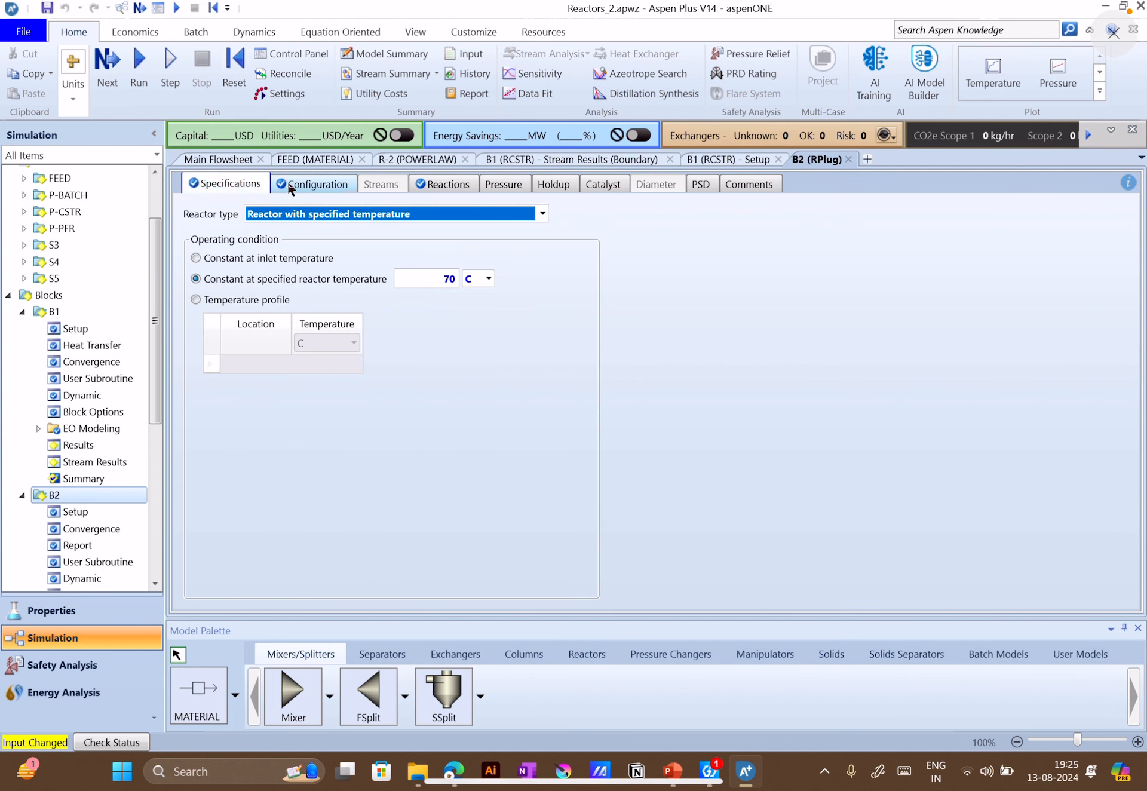
pyautogui.click(326, 184)
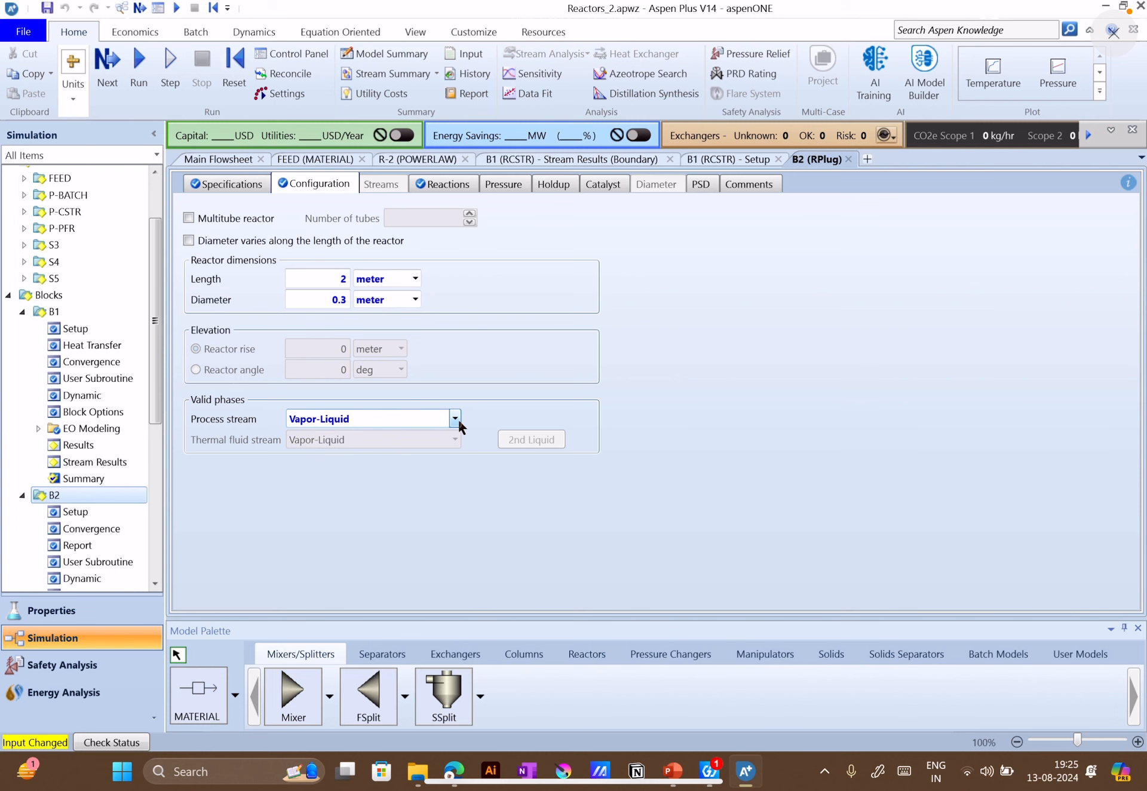
pyautogui.click(234, 186)
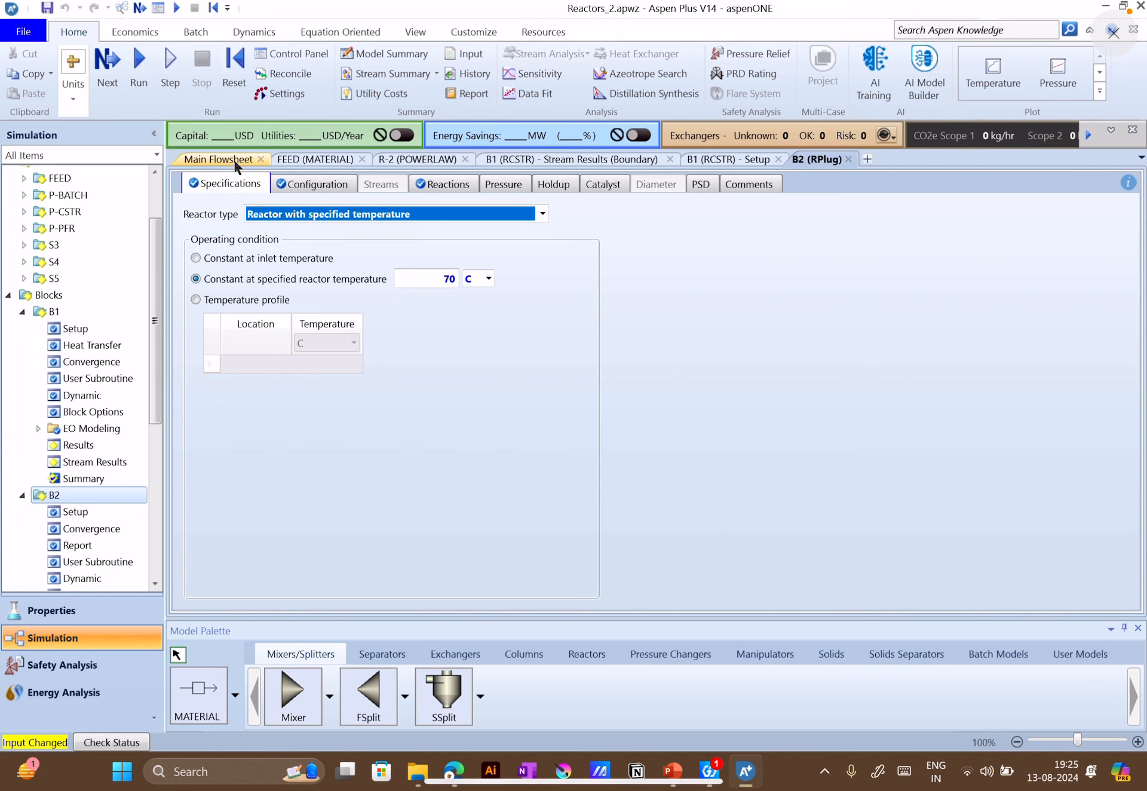
pyautogui.click(235, 160)
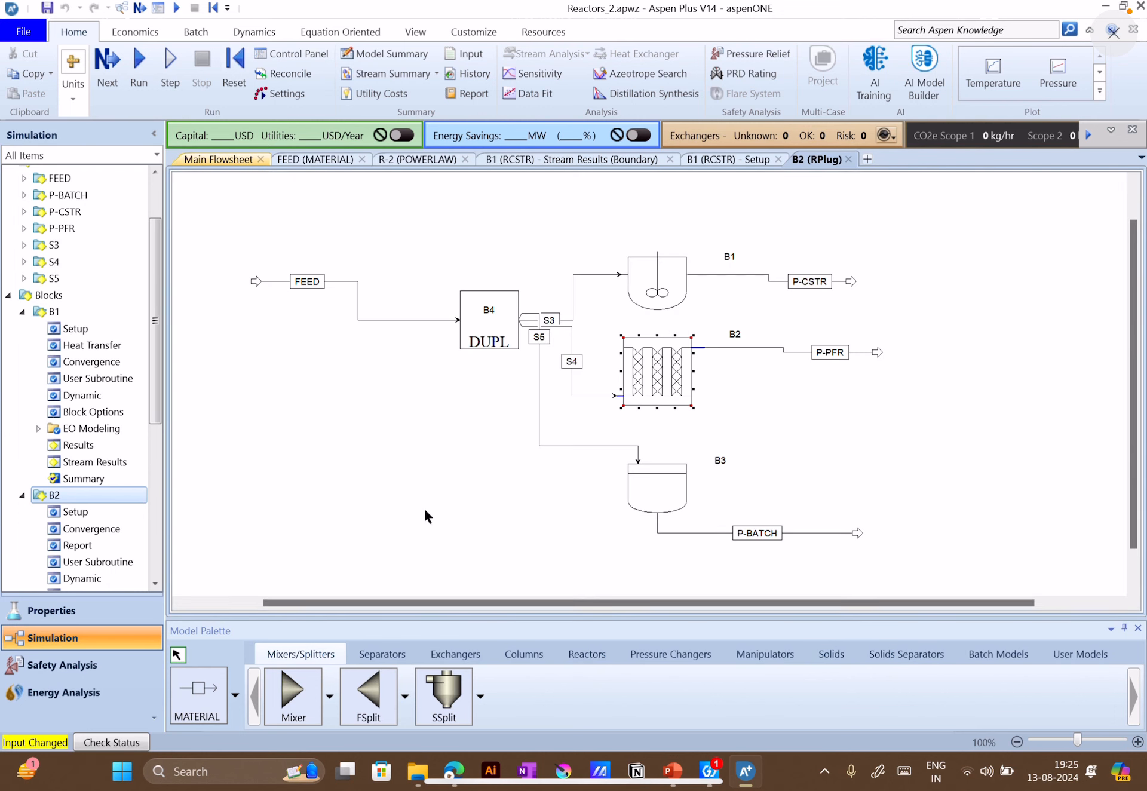
# Place an extra RPlug reactor in the empty area near P-PFR and inspect its blank specifications and default configuration
pyautogui.click(577, 660)
pyautogui.click(670, 695)
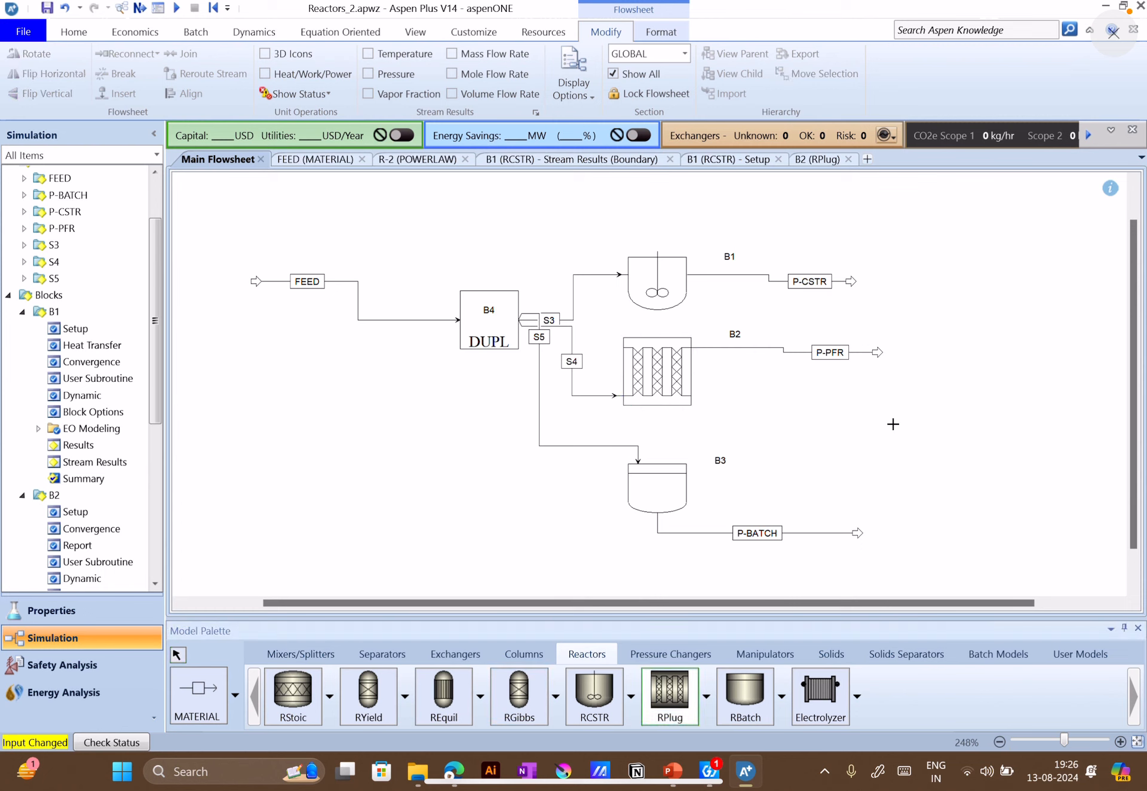
pyautogui.click(893, 424)
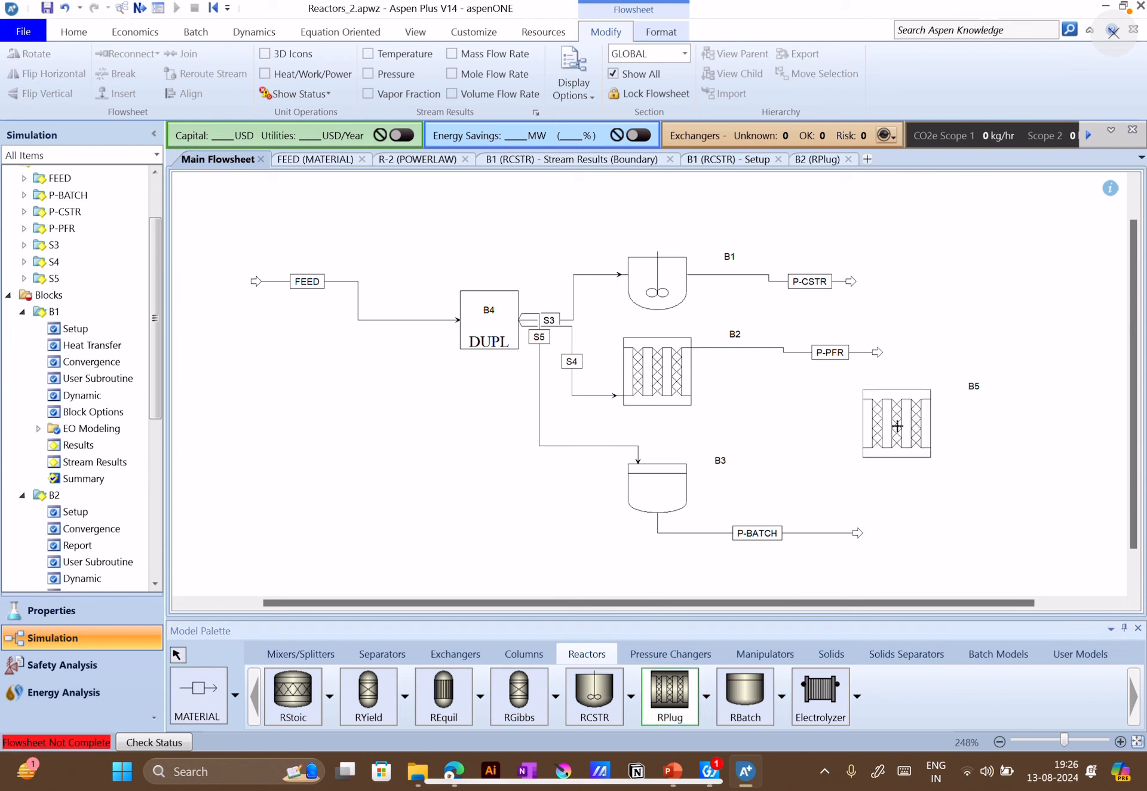
pyautogui.click(178, 655)
pyautogui.click(896, 437)
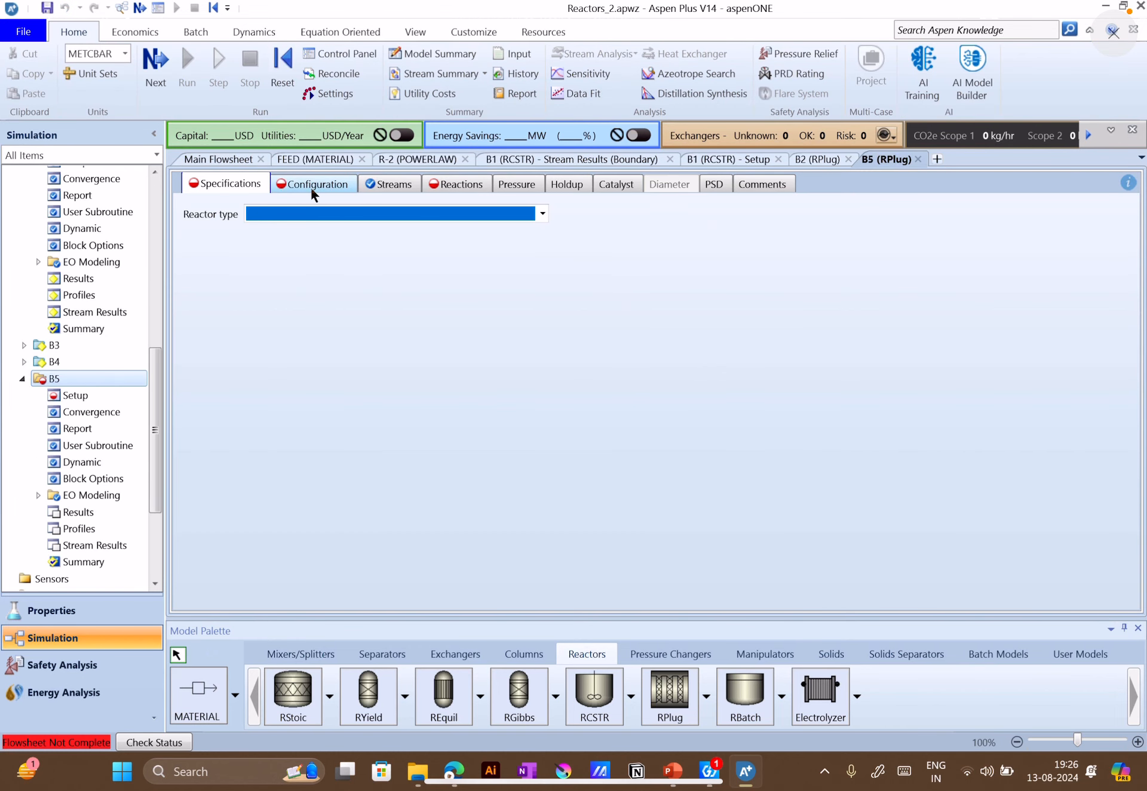
pyautogui.click(310, 185)
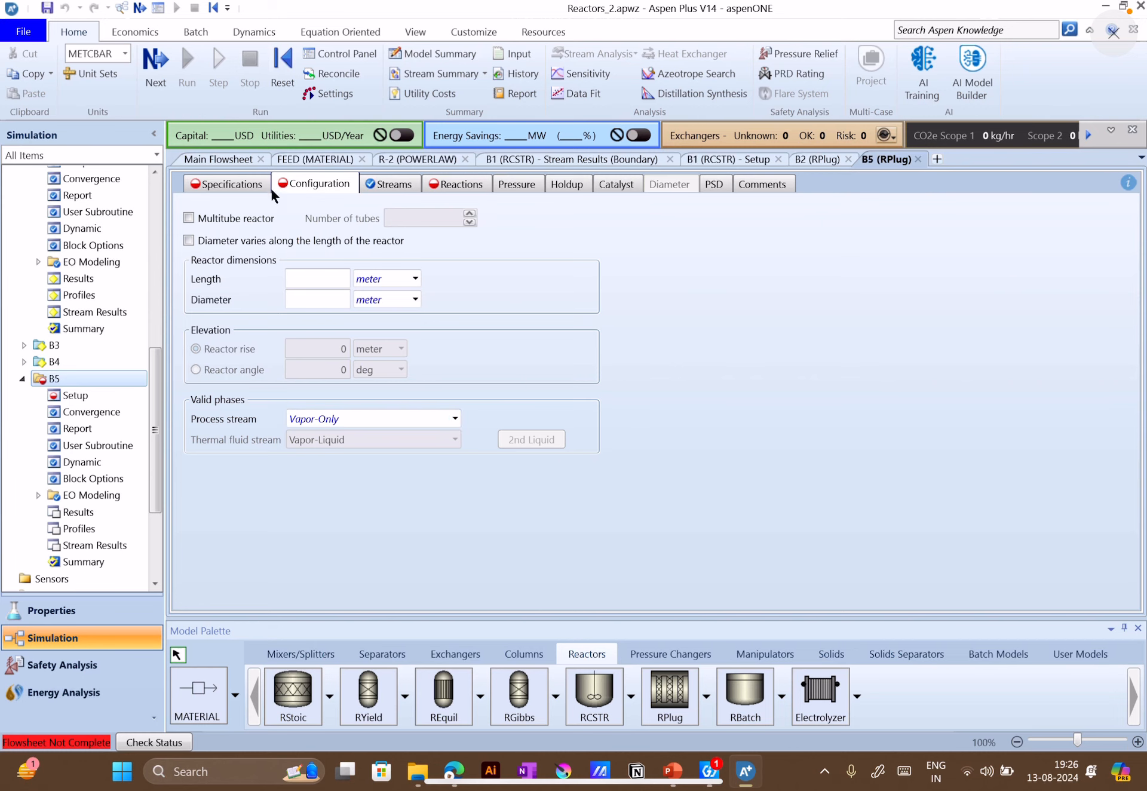
pyautogui.click(432, 166)
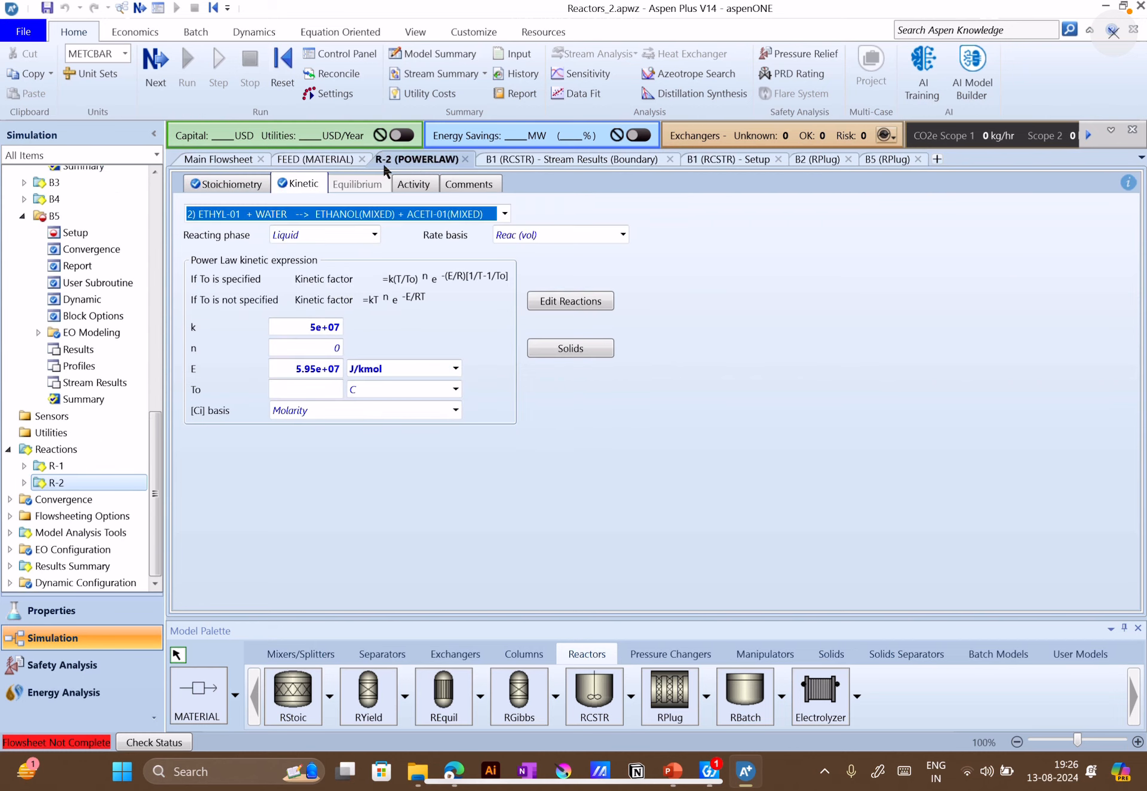
# Delete the extra unconnected plug reactor block B5 from the main flowsheet
pyautogui.click(218, 159)
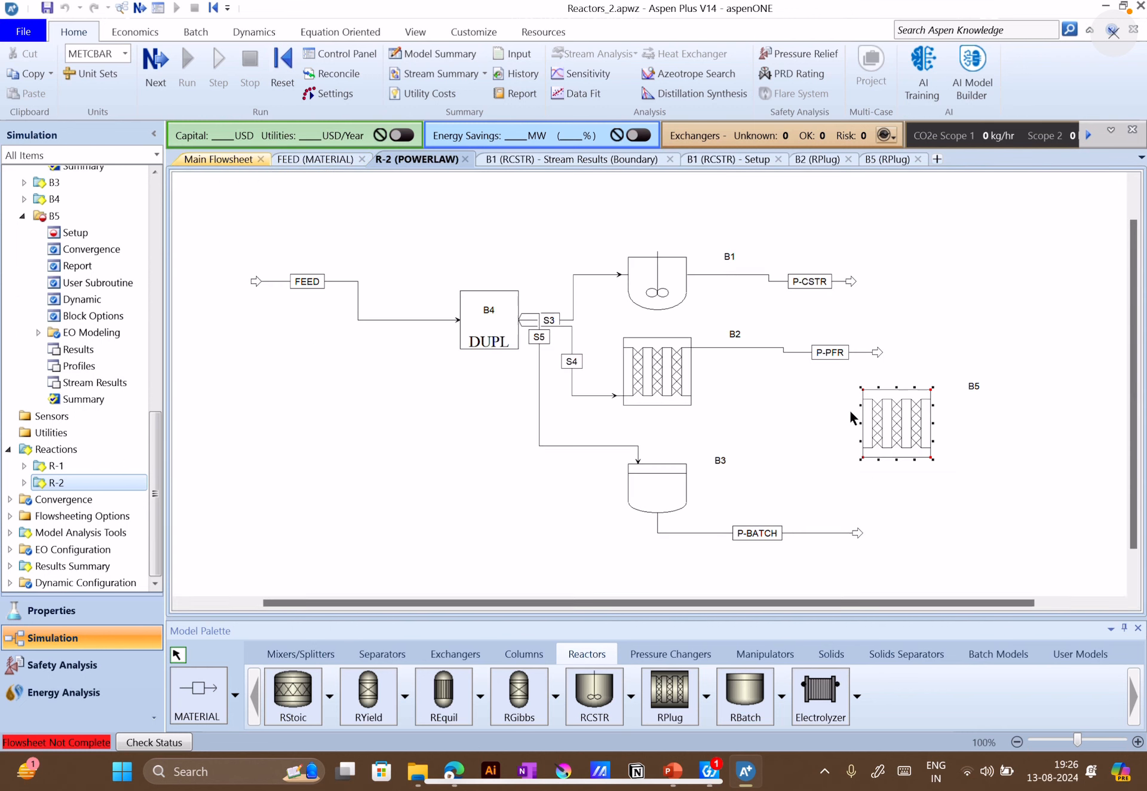
pyautogui.press('Delete')
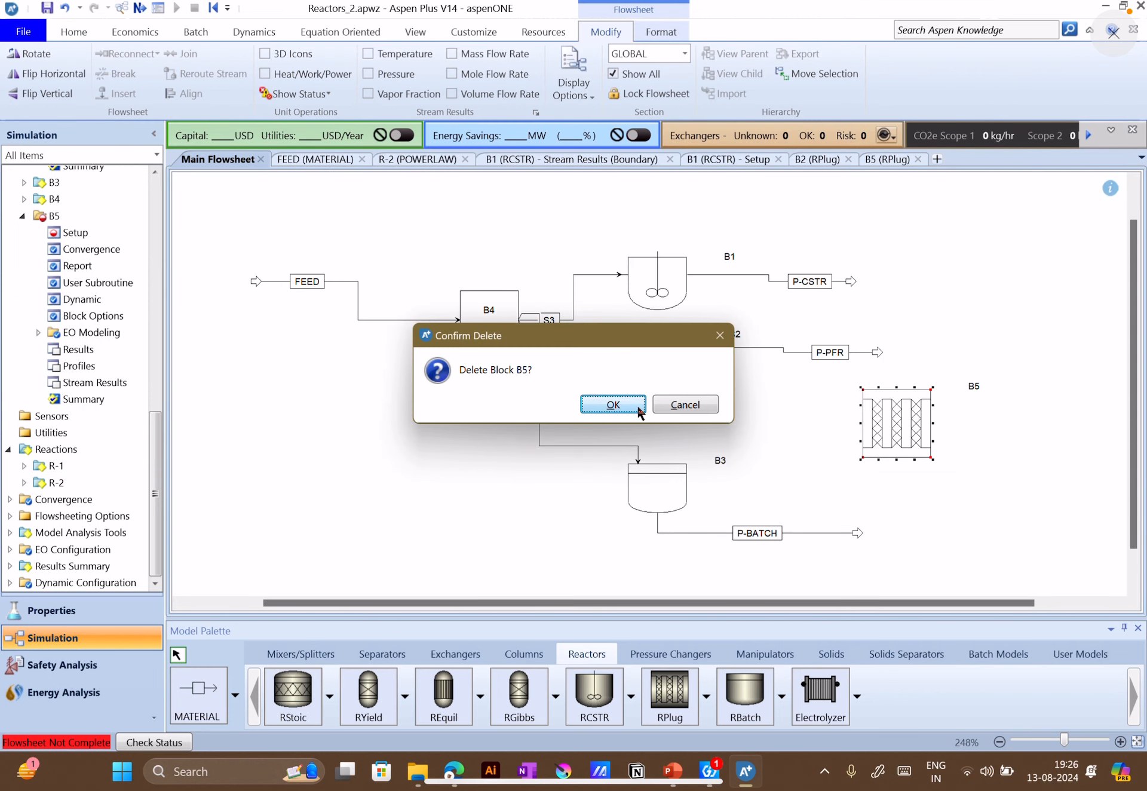
pyautogui.click(609, 405)
# Open plug reactor B2's configuration and review the valid phase options for its process stream, keeping Vapor-Liquid
pyautogui.click(637, 370)
pyautogui.doubleClick(638, 370)
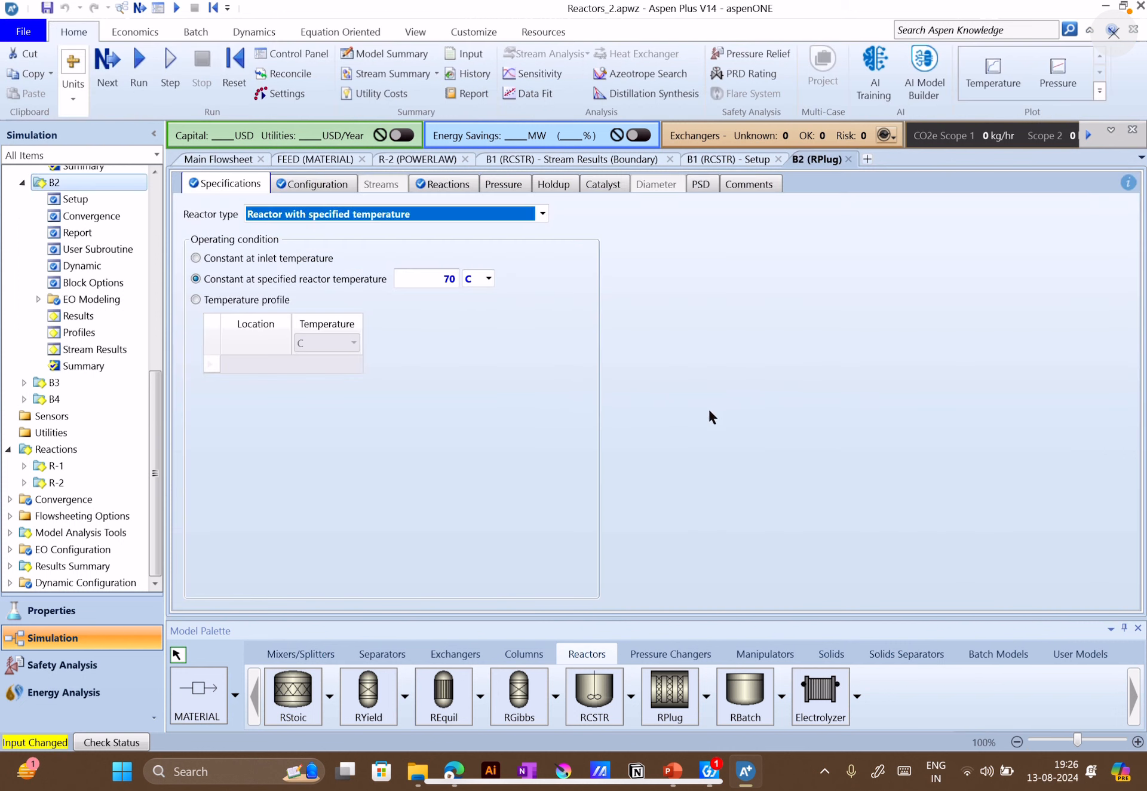
pyautogui.click(313, 184)
pyautogui.click(456, 418)
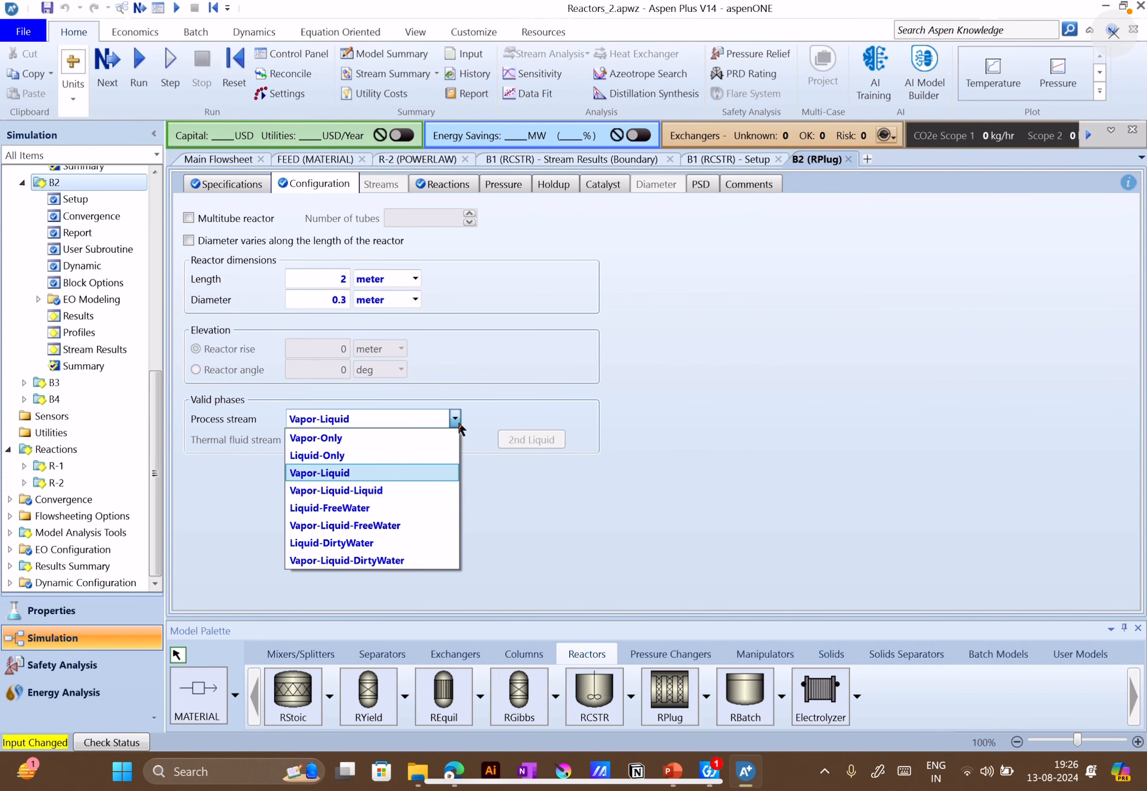
pyautogui.click(352, 472)
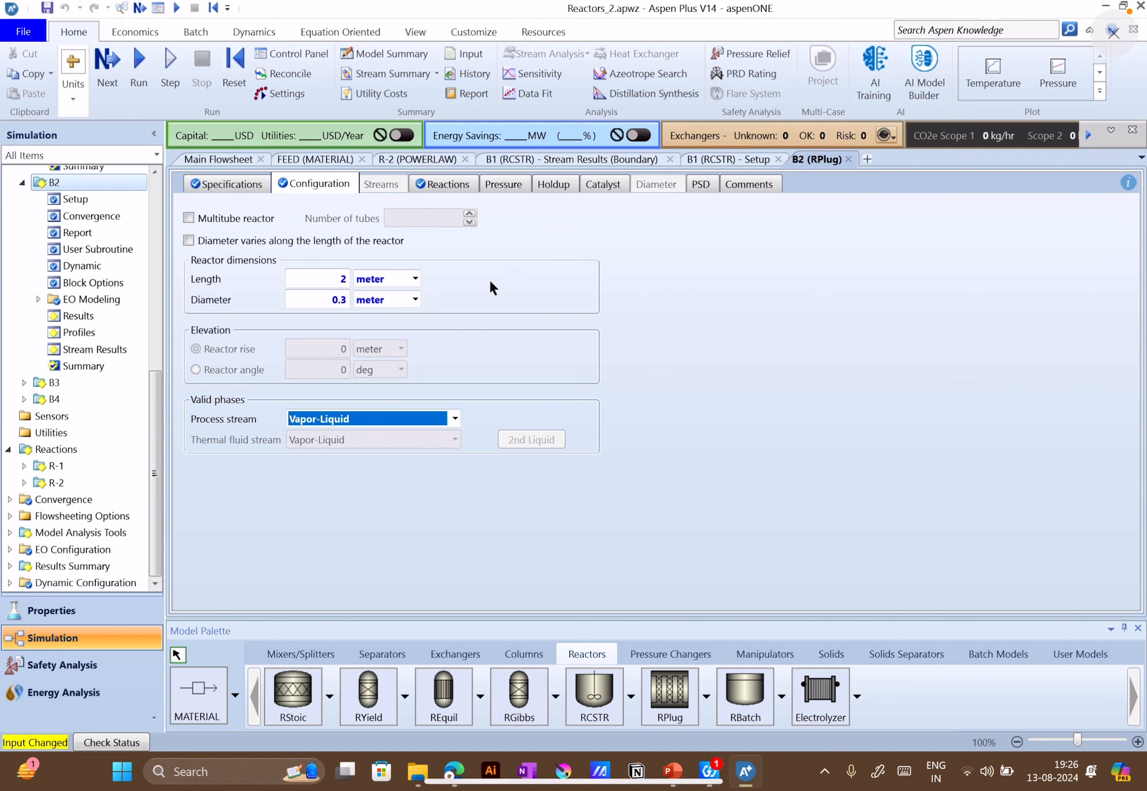
# Return to the main flowsheet and run the simulation
pyautogui.click(234, 160)
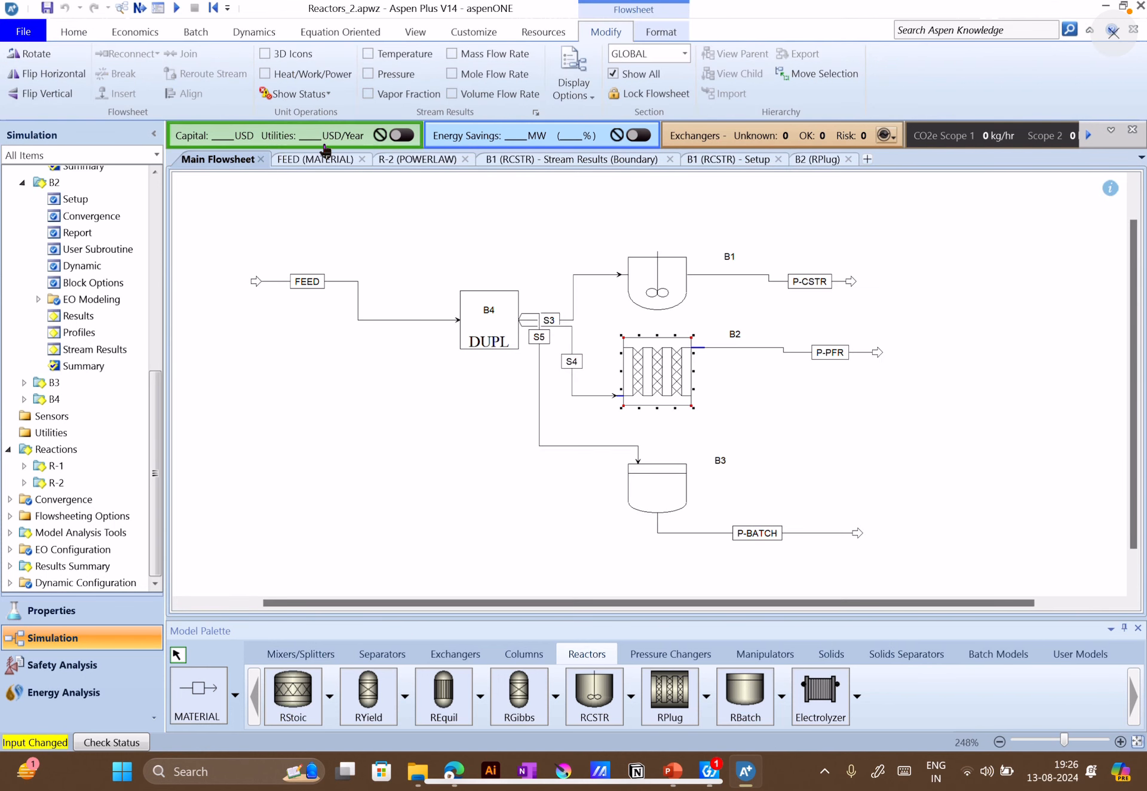
pyautogui.click(87, 33)
pyautogui.click(187, 66)
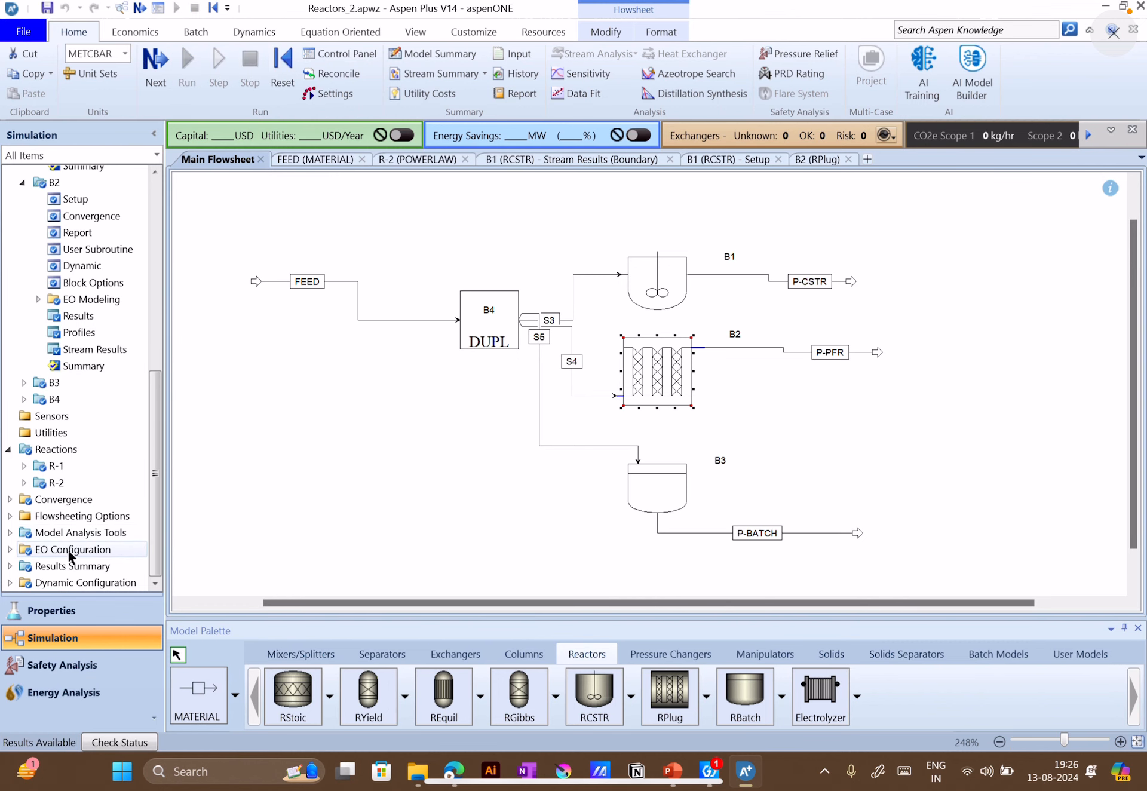
# Open the results summary for all streams and examine the material properties of the feed and reactor products
pyautogui.click(73, 566)
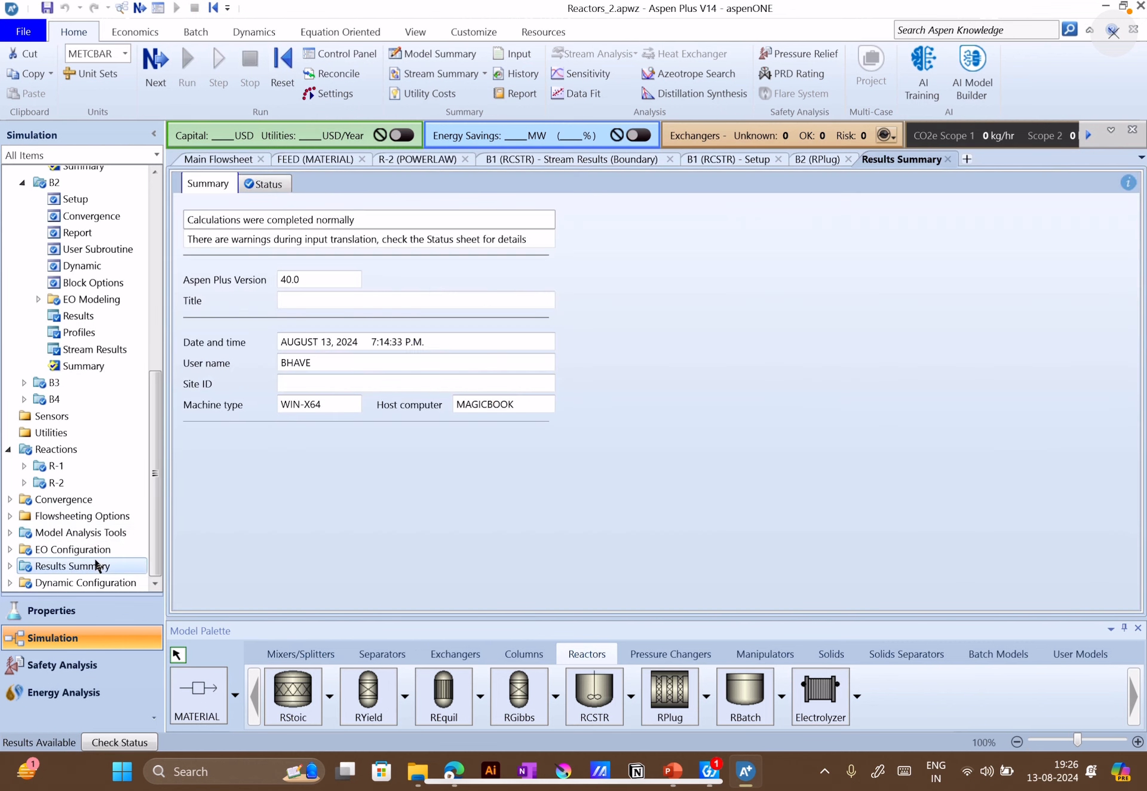
pyautogui.click(9, 566)
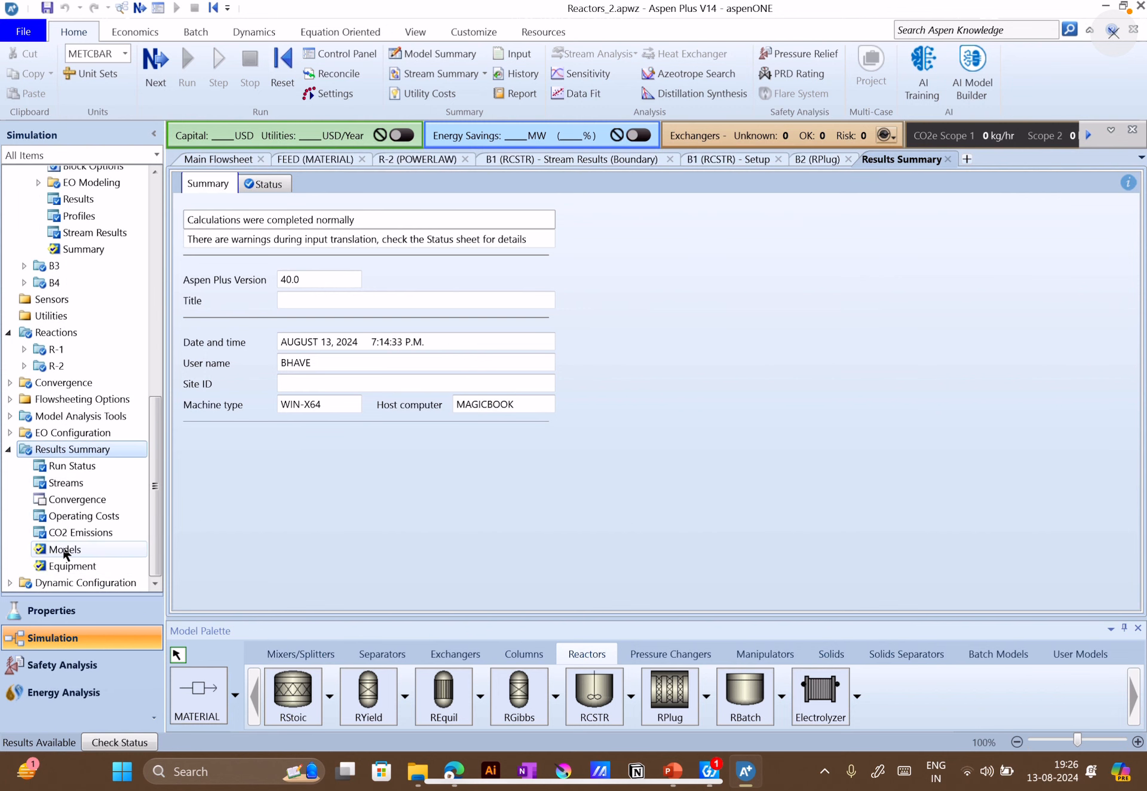
pyautogui.click(77, 485)
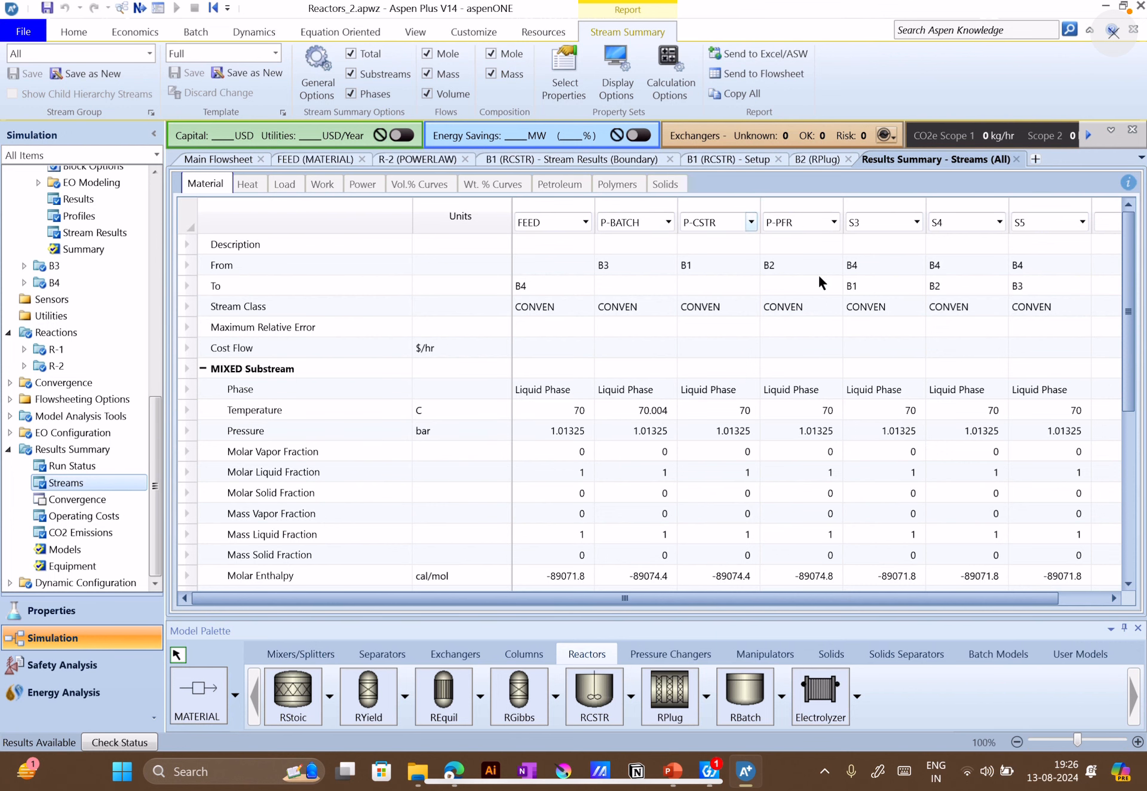
pyautogui.scroll(-2, 767, 432)
pyautogui.scroll(1, 776, 472)
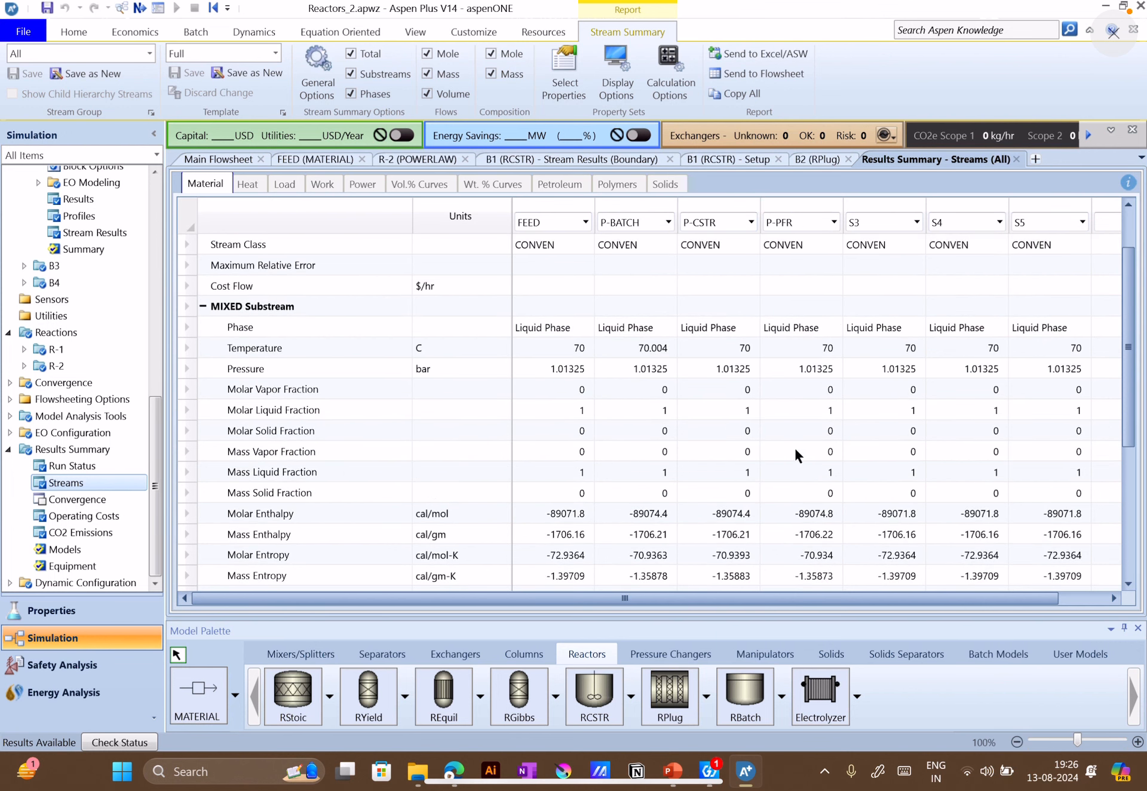
pyautogui.scroll(-4, 795, 454)
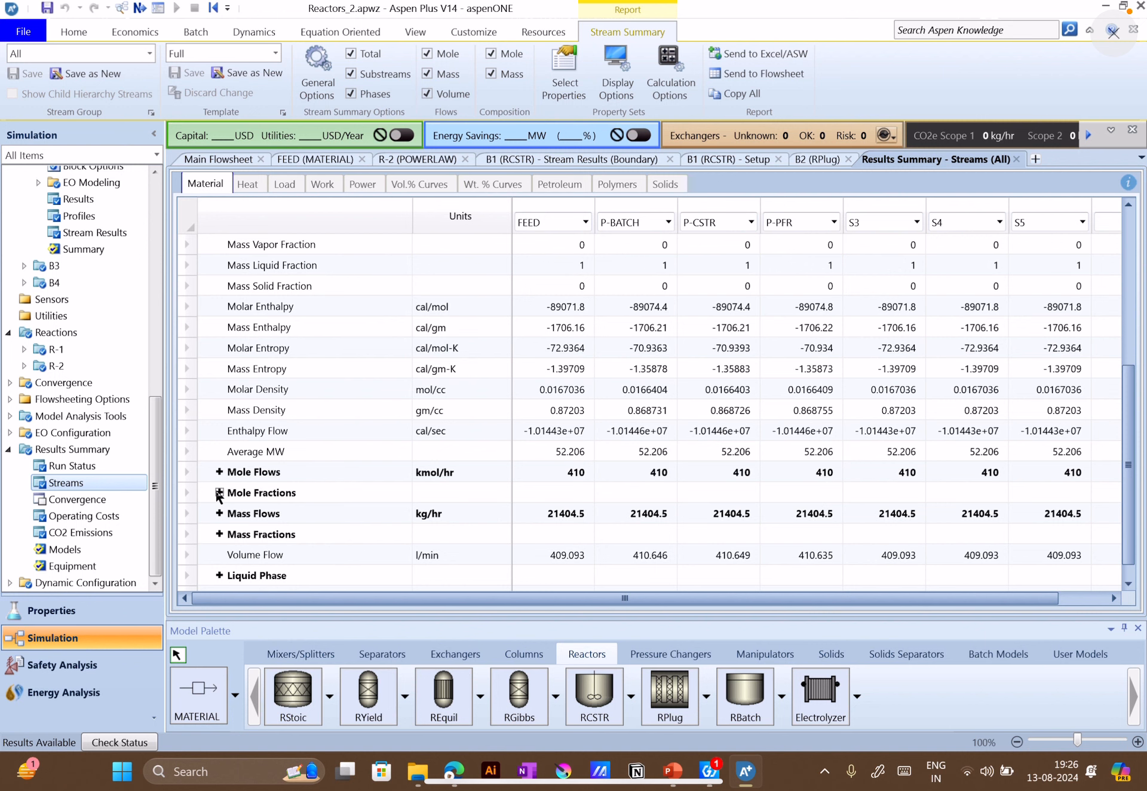
# Expand the mass flows in the stream results and compare the component flows of P-BATCH, P-CSTR and P-PFR
pyautogui.click(222, 515)
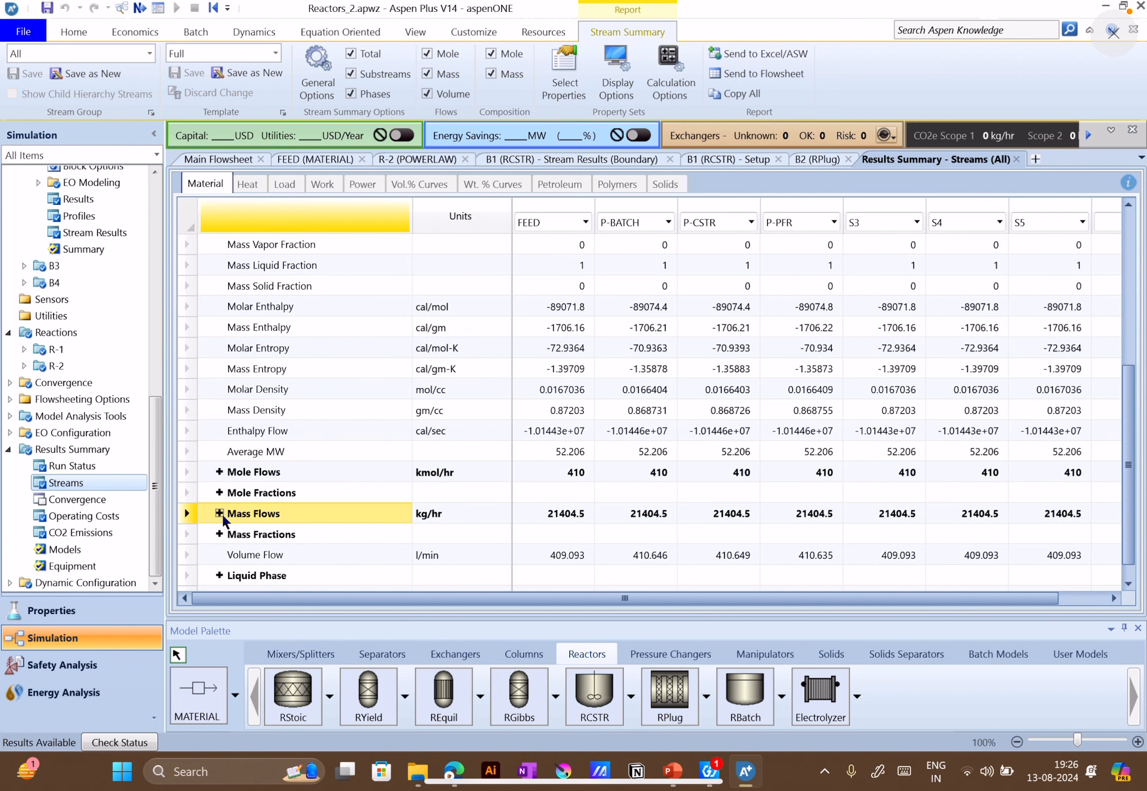
pyautogui.click(220, 514)
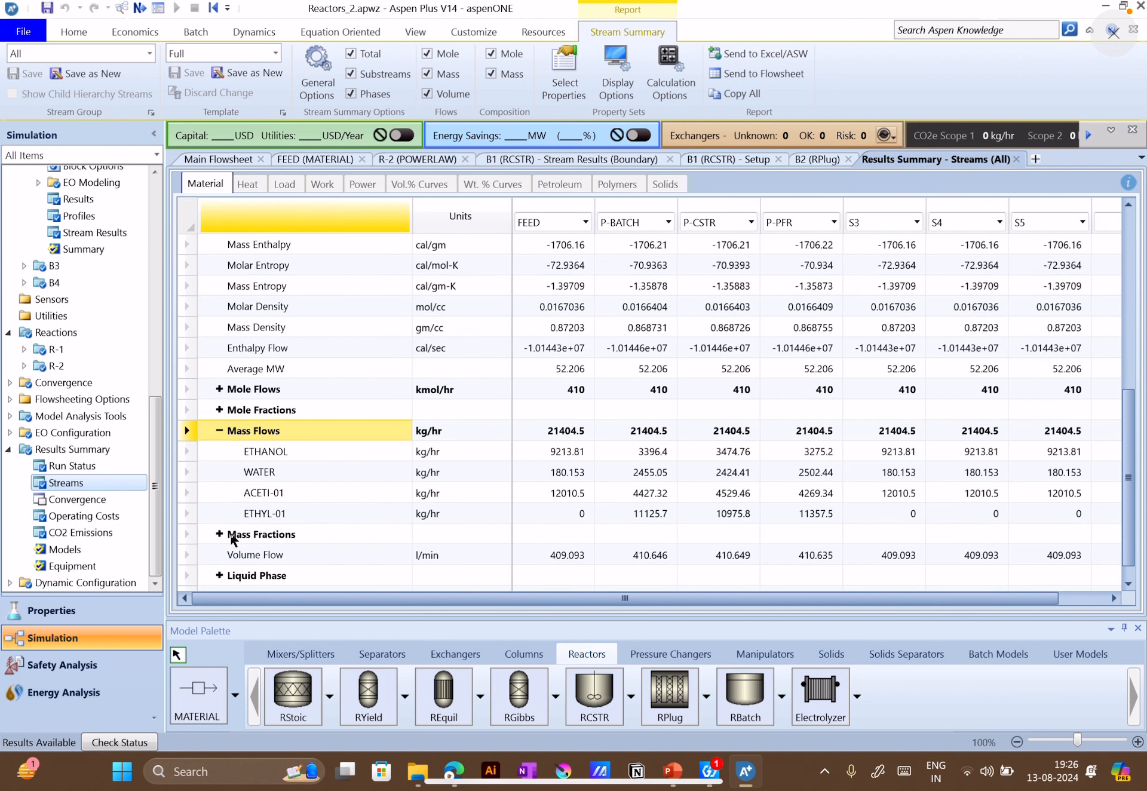
pyautogui.click(226, 533)
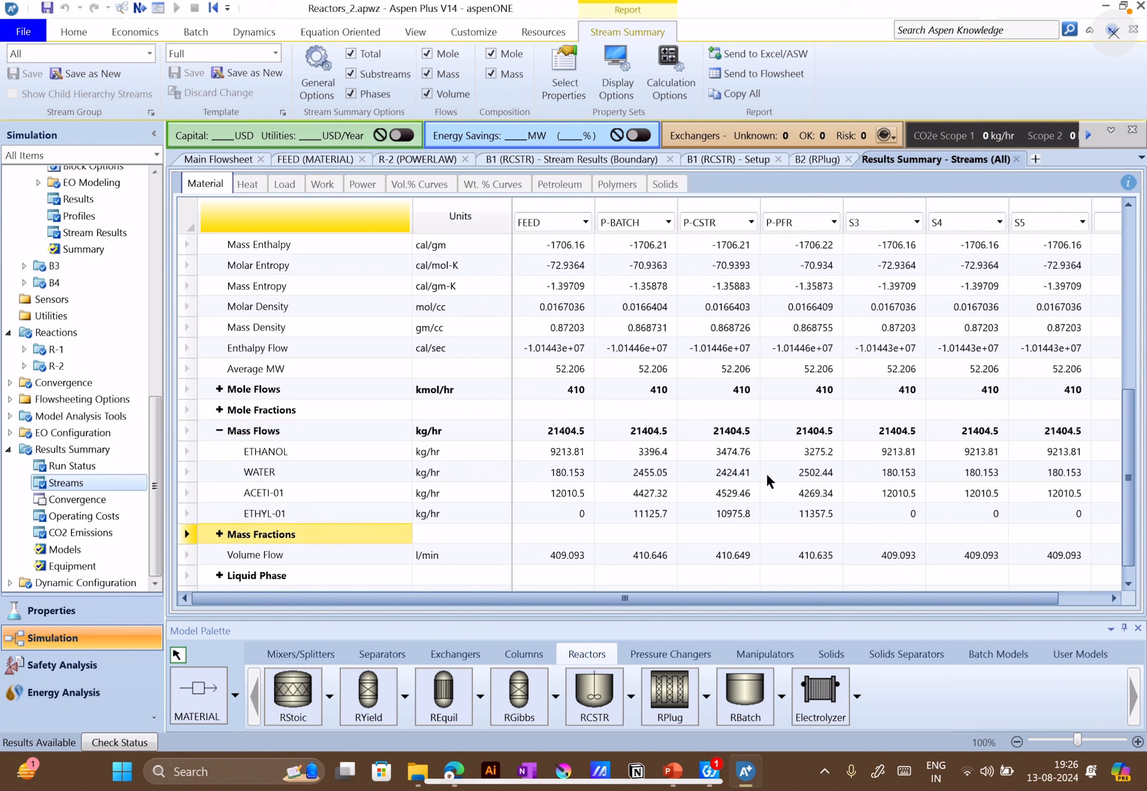
pyautogui.scroll(1, 792, 455)
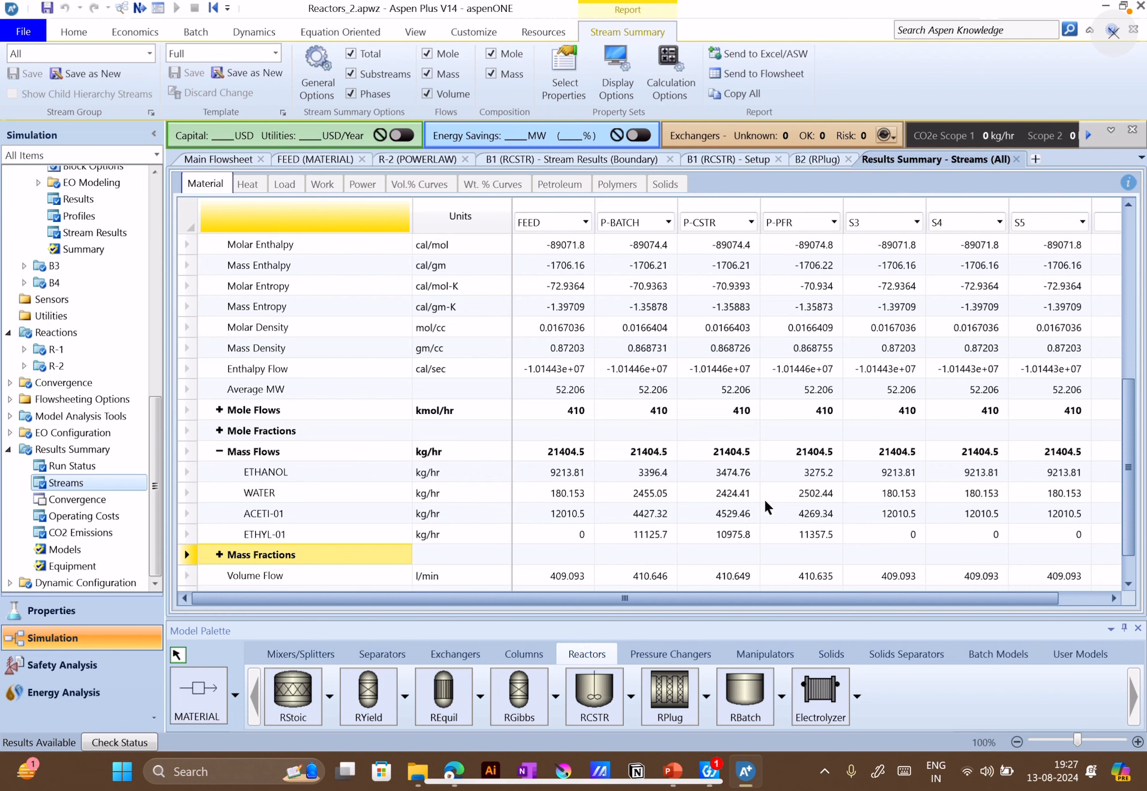
pyautogui.scroll(-1, 765, 503)
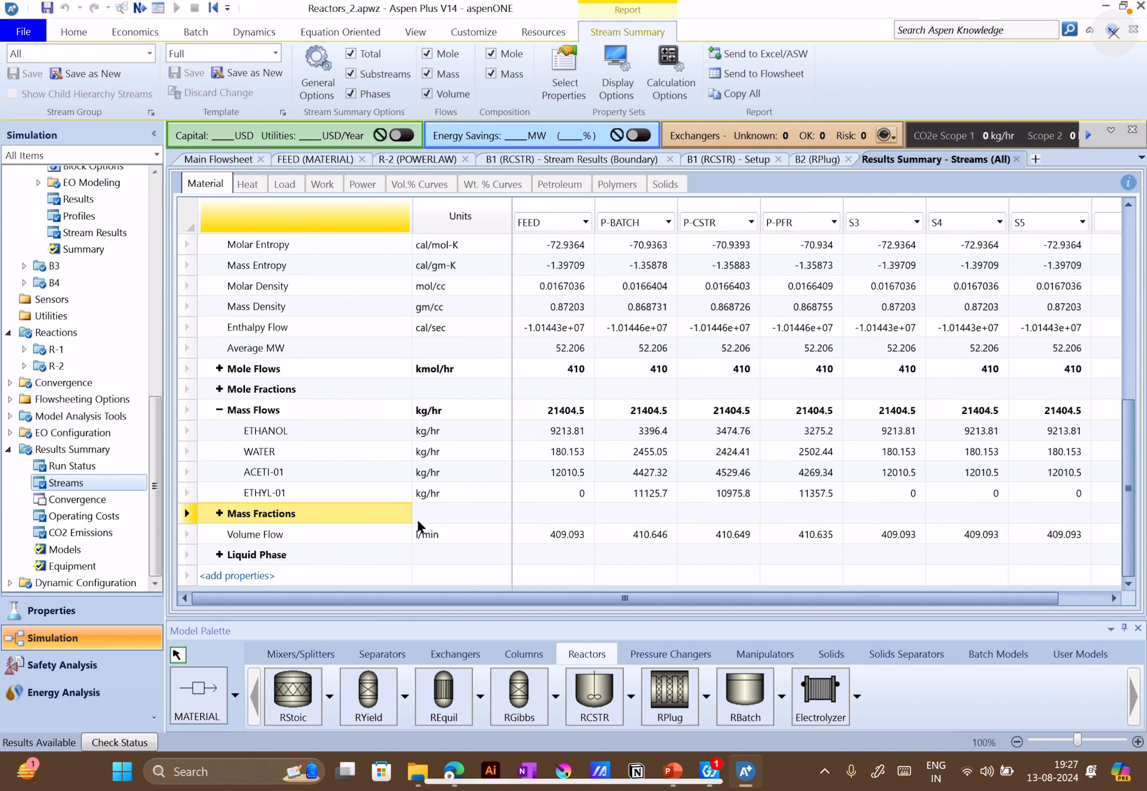
# Expand the mole fractions and compare the ethanol fraction between P-CSTR and P-PFR
pyautogui.click(219, 389)
pyautogui.click(219, 389)
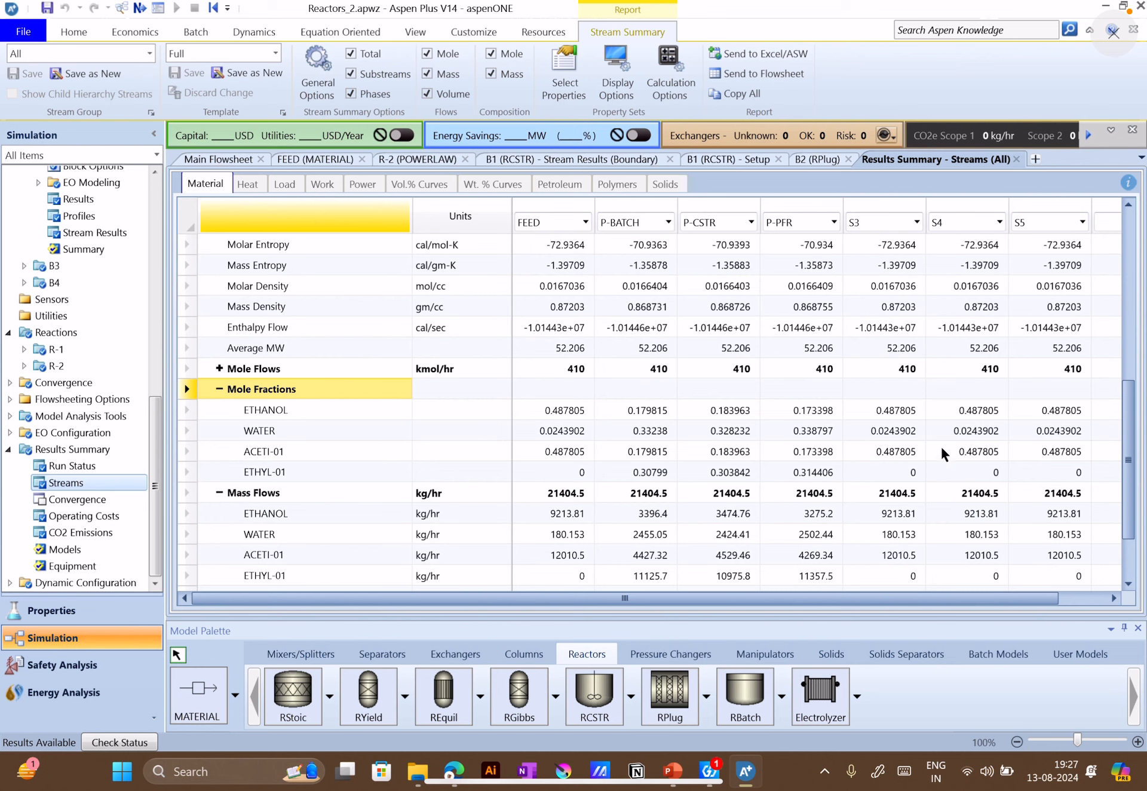
pyautogui.click(747, 412)
pyautogui.click(808, 409)
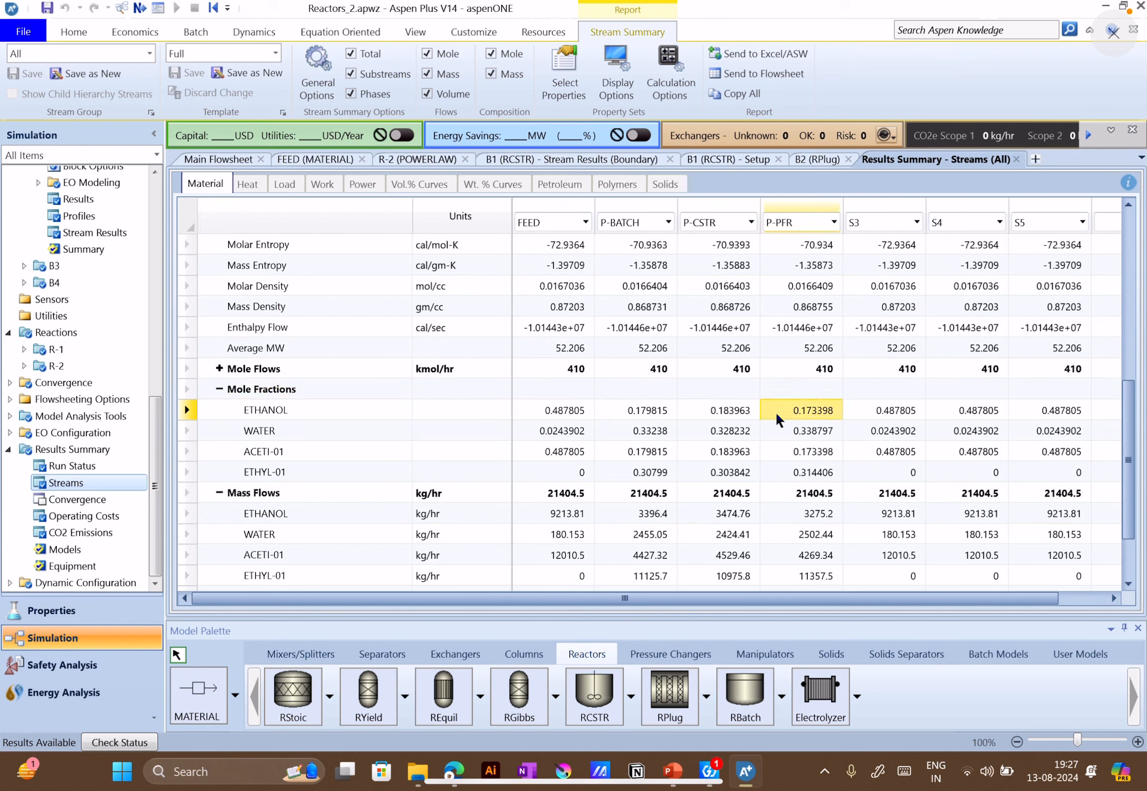
pyautogui.click(725, 410)
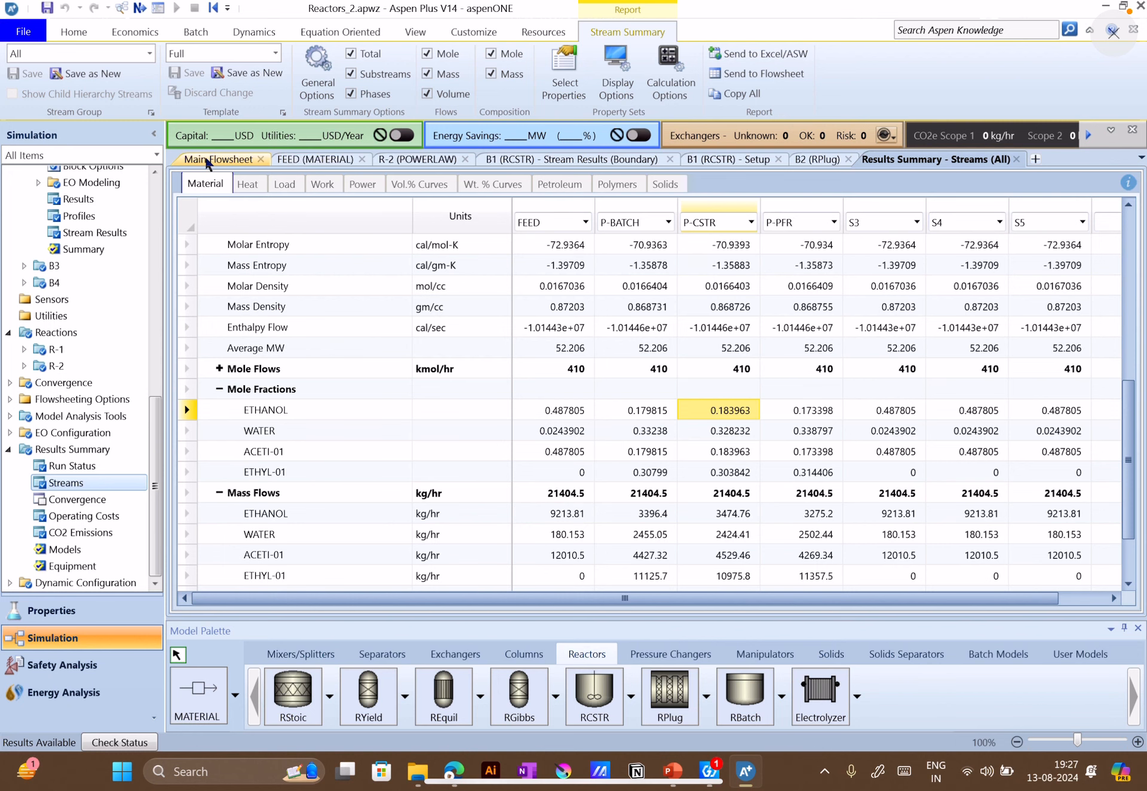
# Compare B1's operating conditions and reactor volume with B2's dimensions, specified temperature and valid phases
pyautogui.click(220, 159)
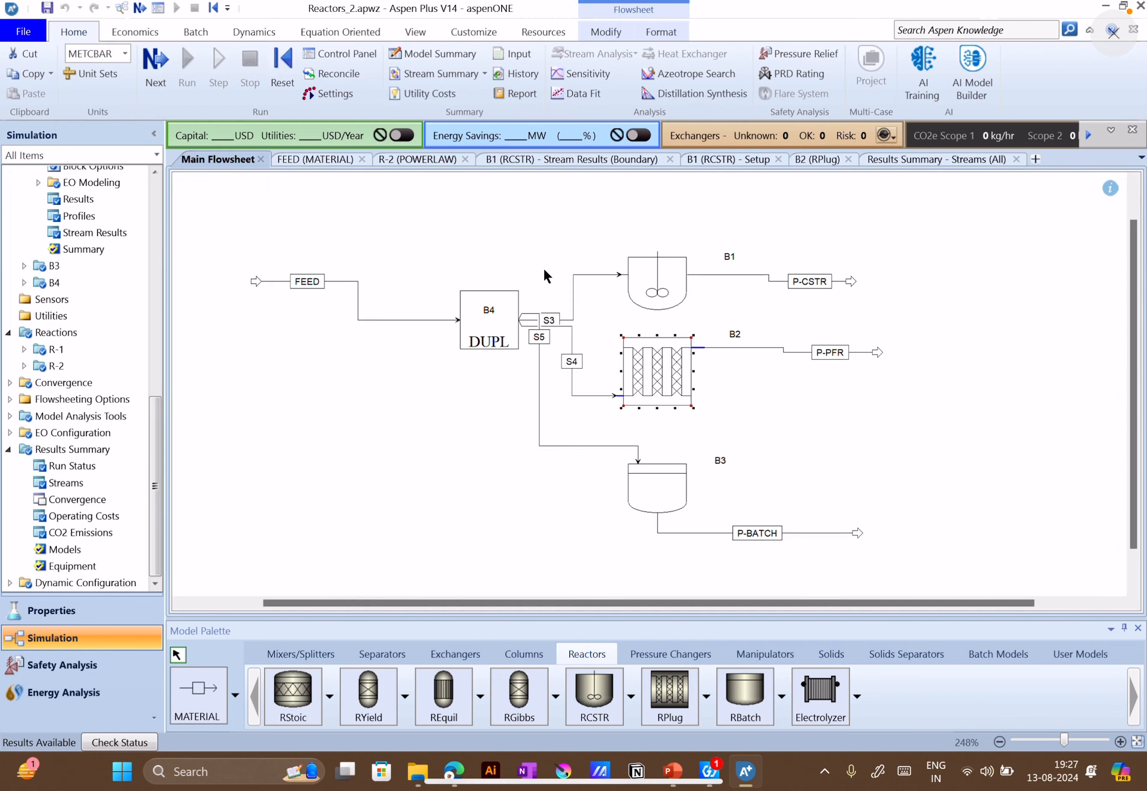
pyautogui.doubleClick(681, 363)
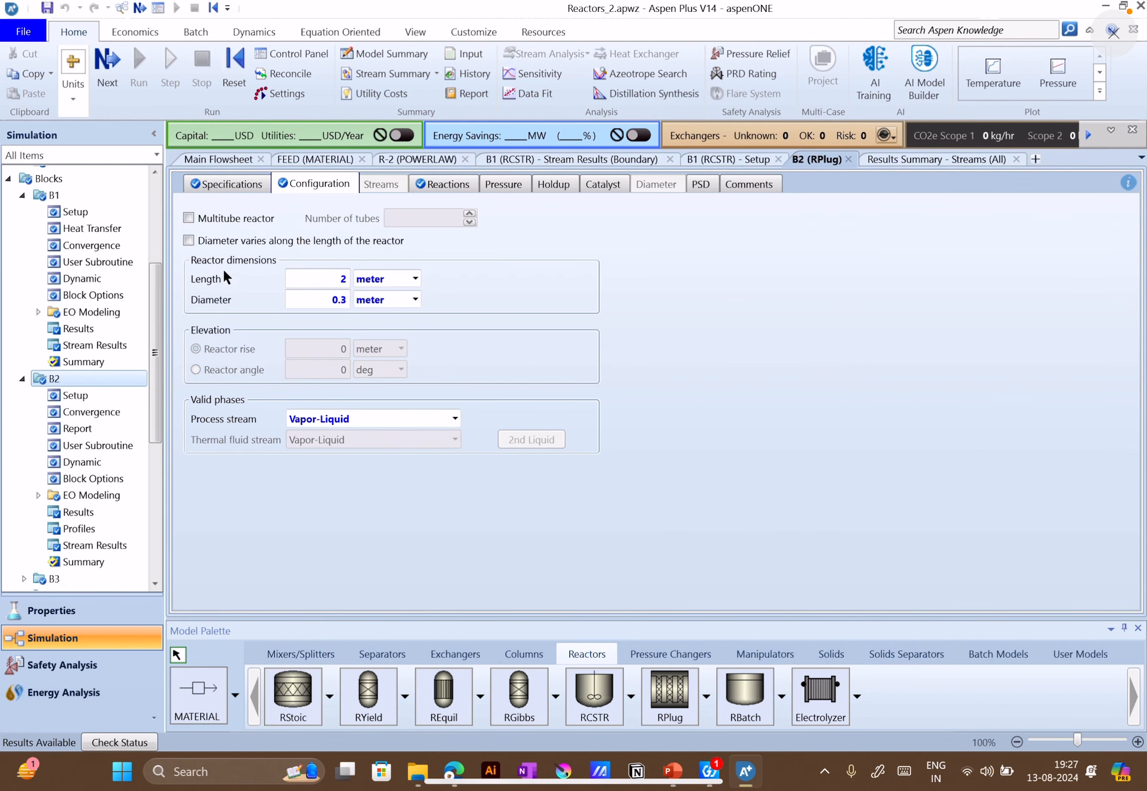
pyautogui.click(88, 209)
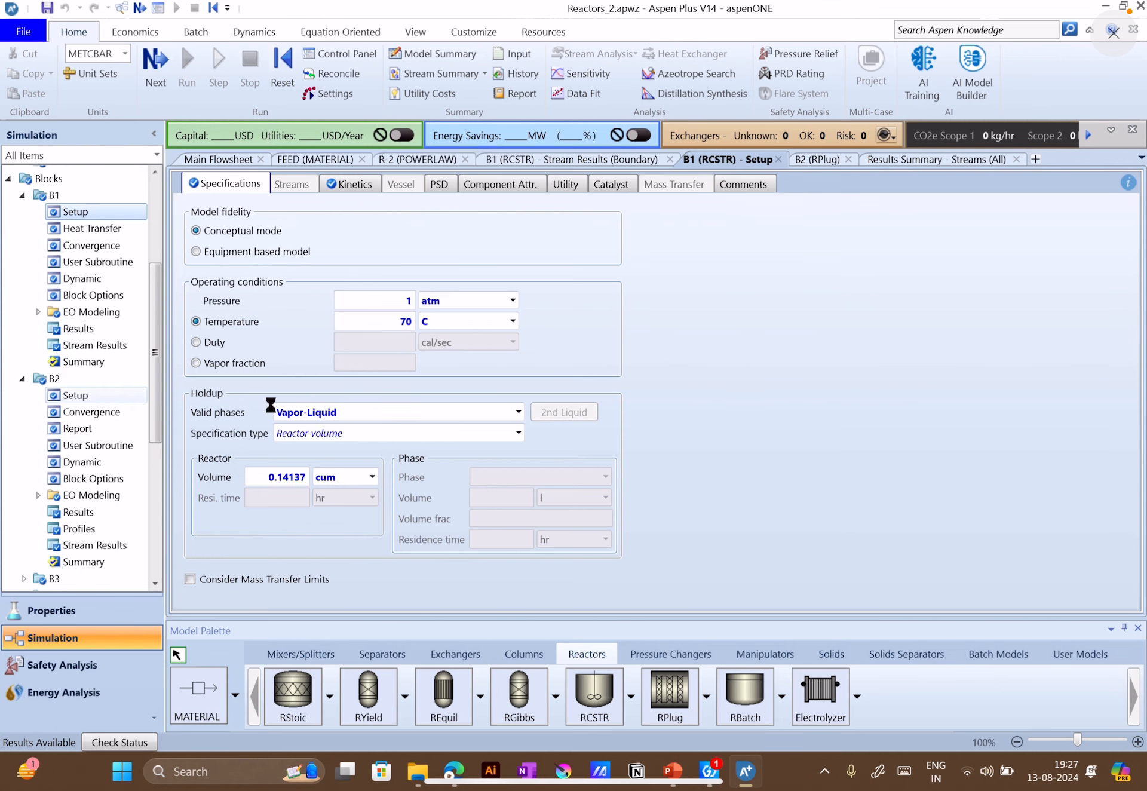
pyautogui.click(98, 396)
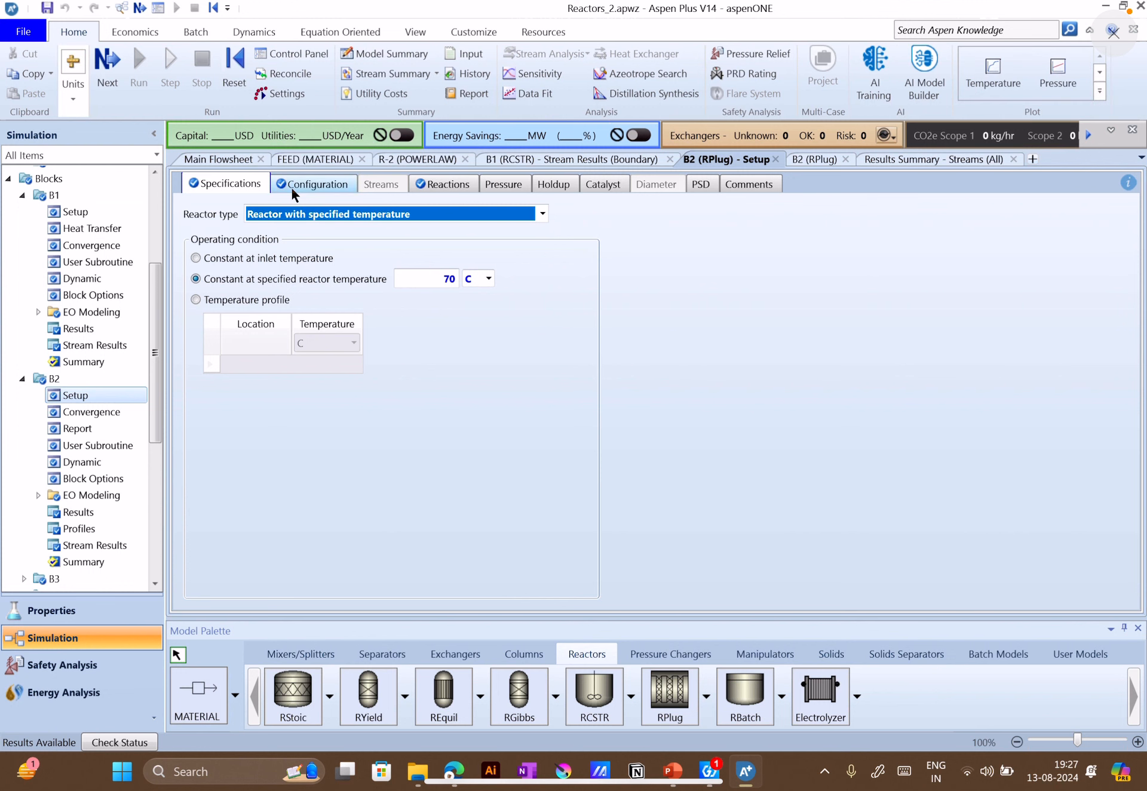
pyautogui.click(290, 185)
pyautogui.click(455, 418)
pyautogui.click(490, 382)
# Review the power law kinetic parameters of reaction sets R-1 and R-2
pyautogui.scroll(-3, 113, 526)
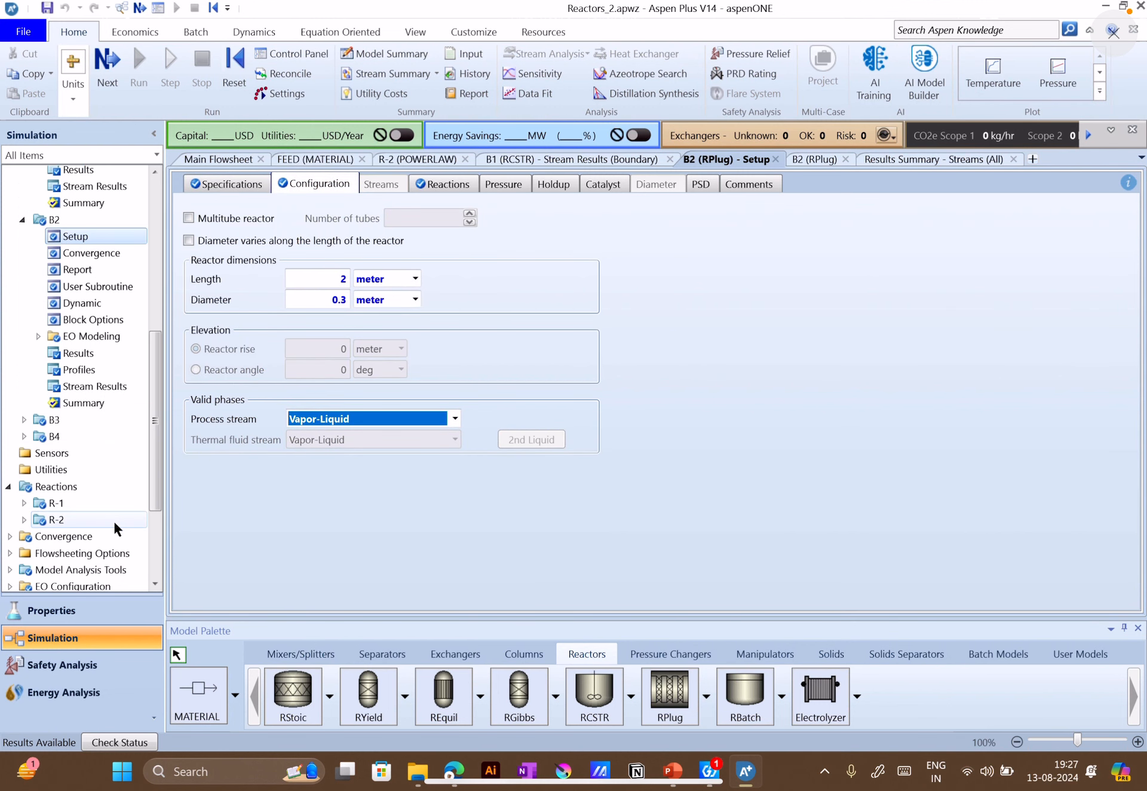
pyautogui.click(88, 501)
pyautogui.click(286, 185)
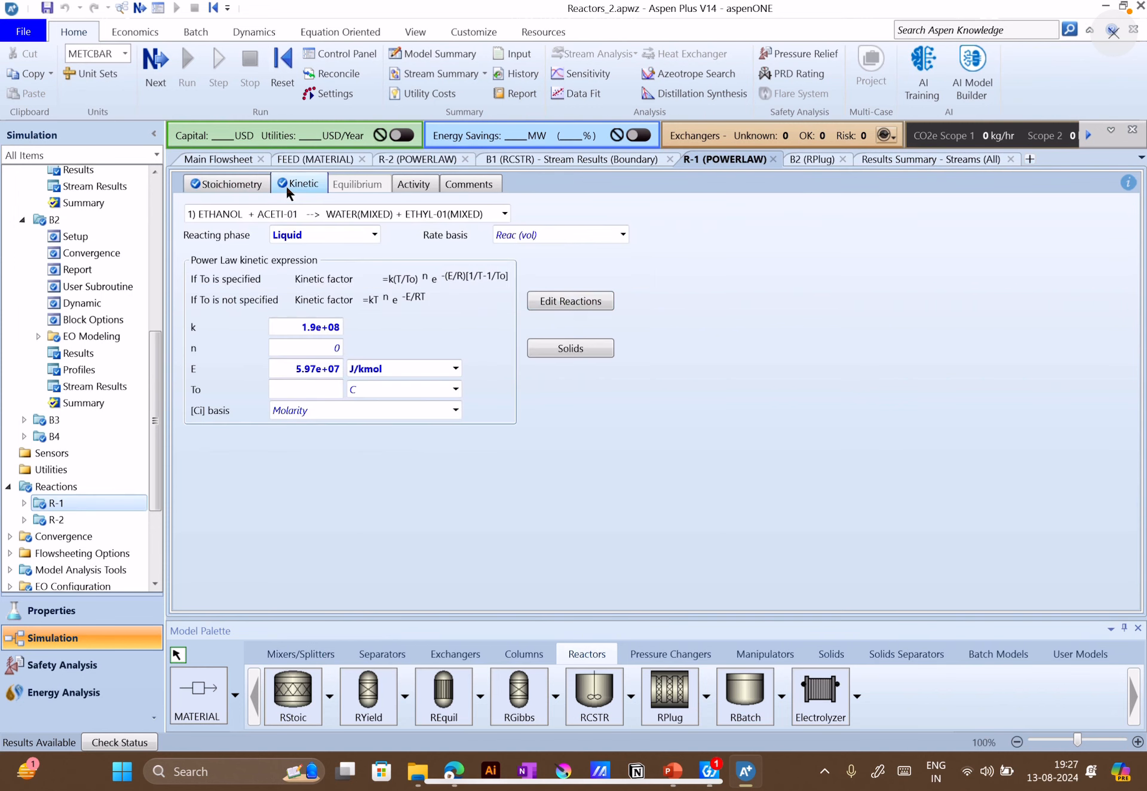
pyautogui.click(89, 519)
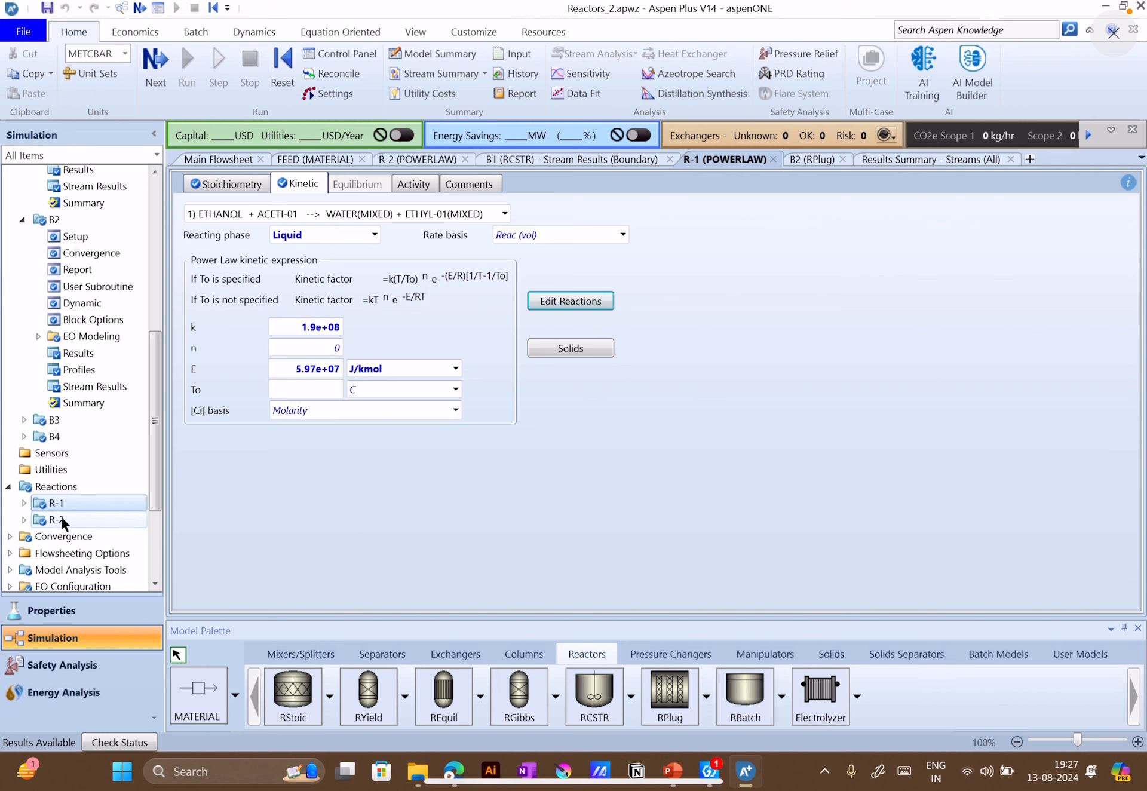
pyautogui.click(241, 183)
pyautogui.click(299, 185)
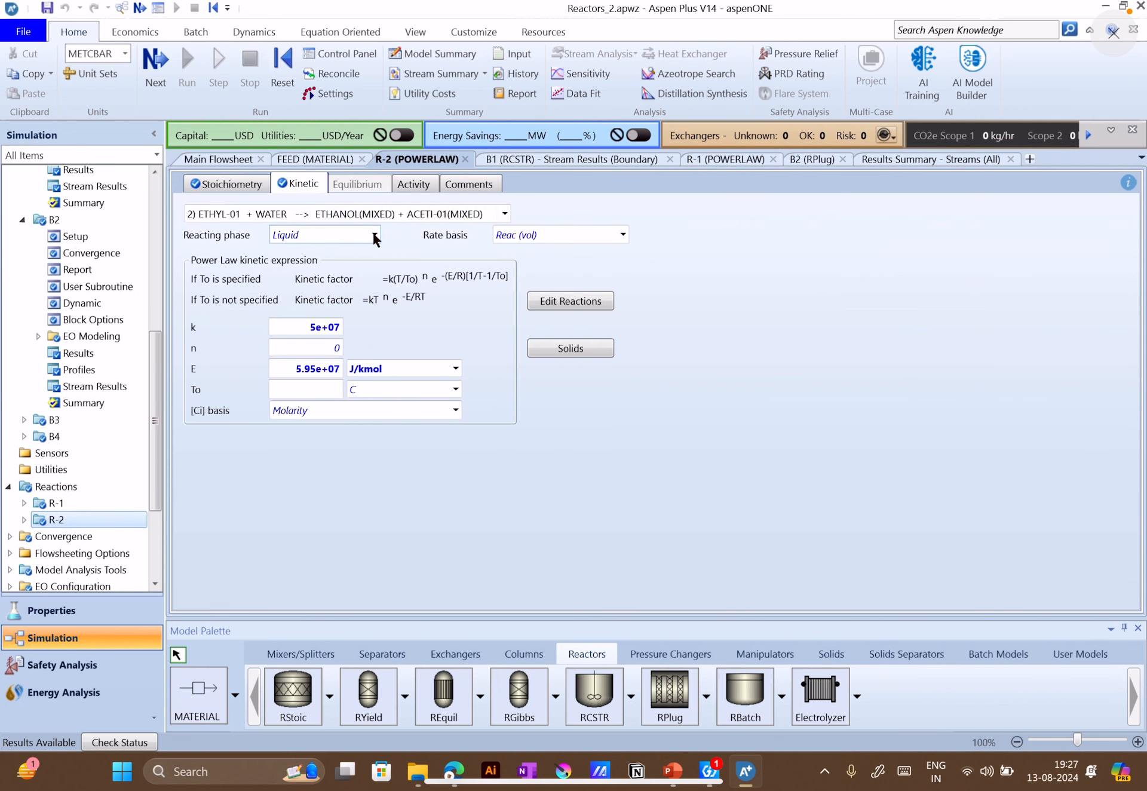
# Set the reacting phase of R-2's reverse reaction, ETHYL-01 + WATER, to Vapor
pyautogui.click(373, 233)
pyautogui.click(327, 302)
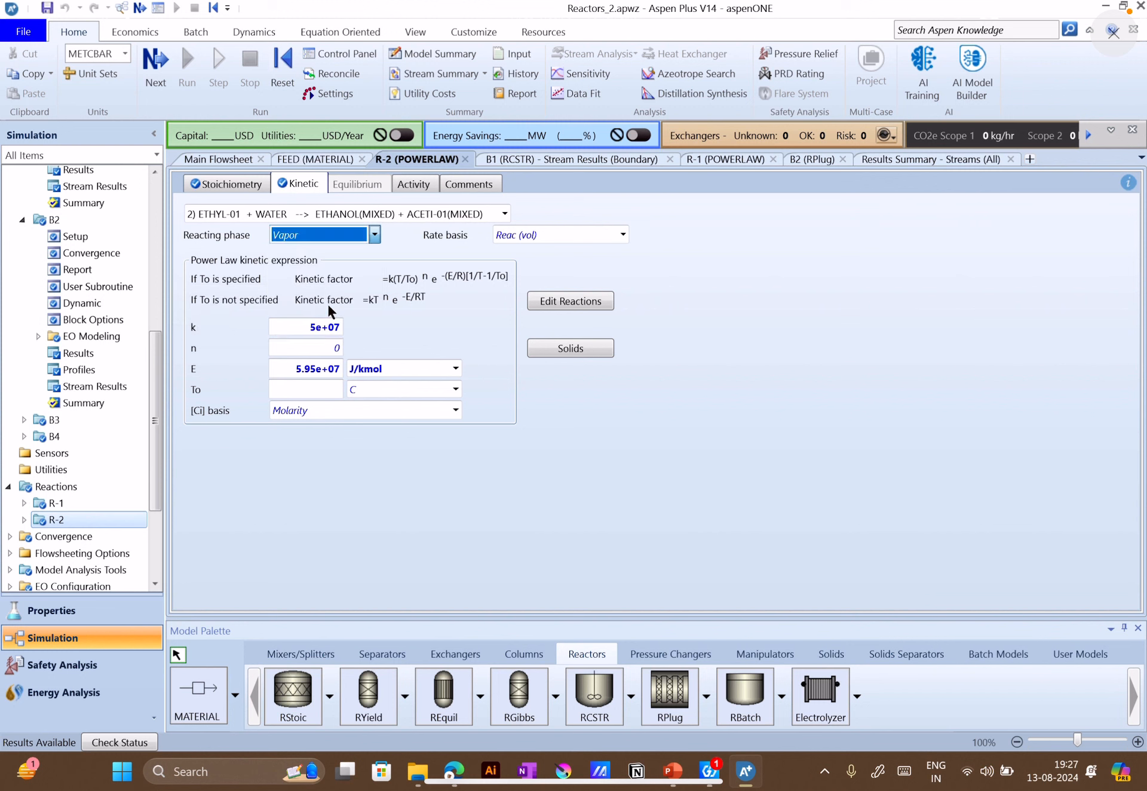
pyautogui.click(372, 235)
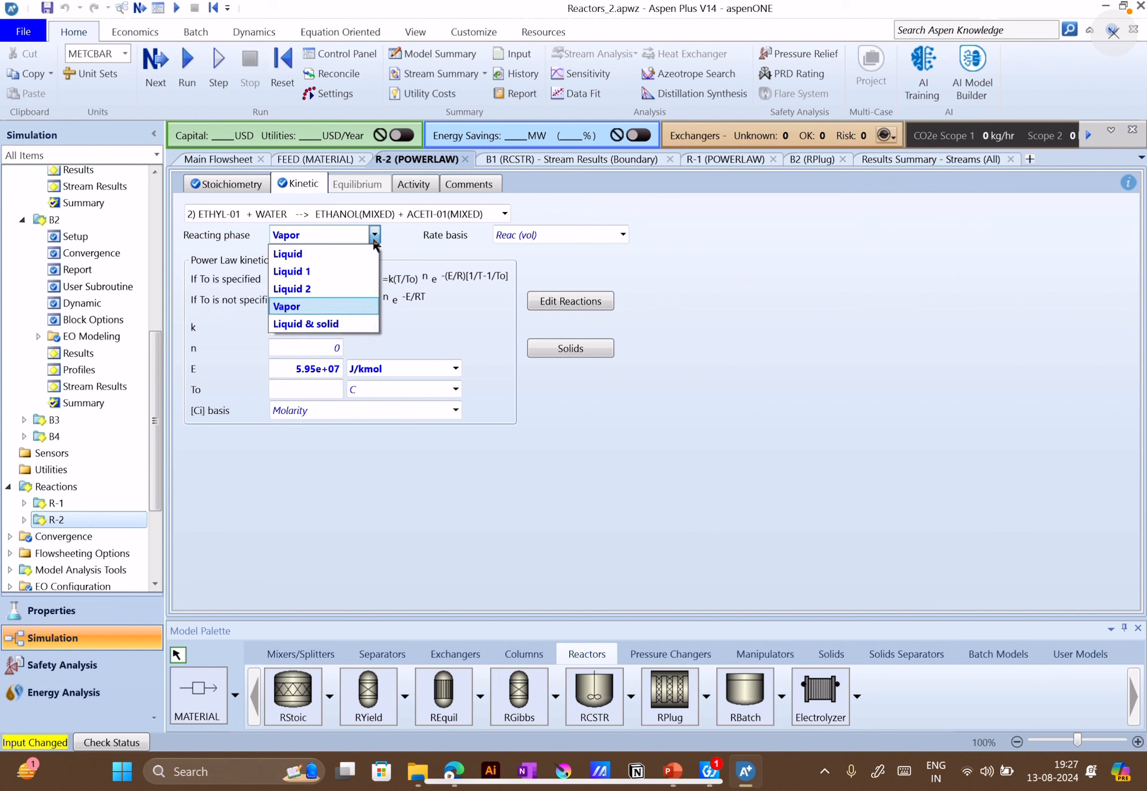
pyautogui.click(325, 305)
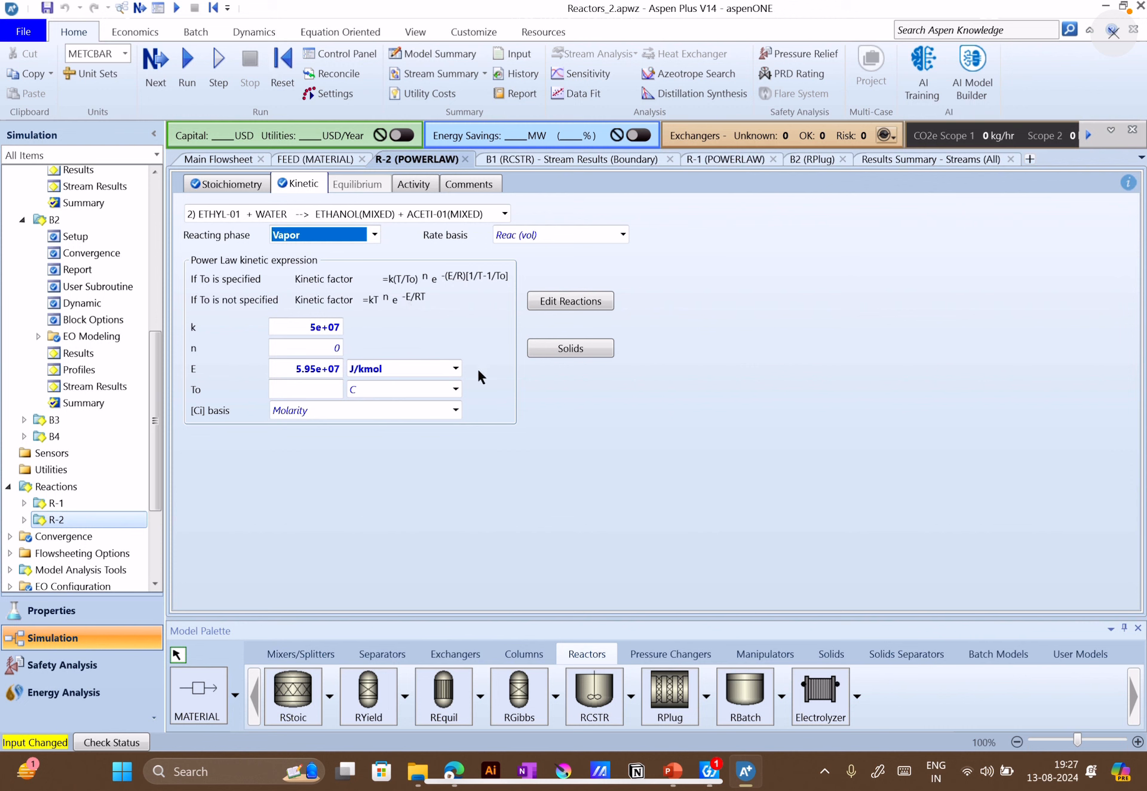
# Check the reactor data on the PowerPoint slide, then return to Aspen Plus and view B2's stream results and the results summary for all streams
pyautogui.click(670, 772)
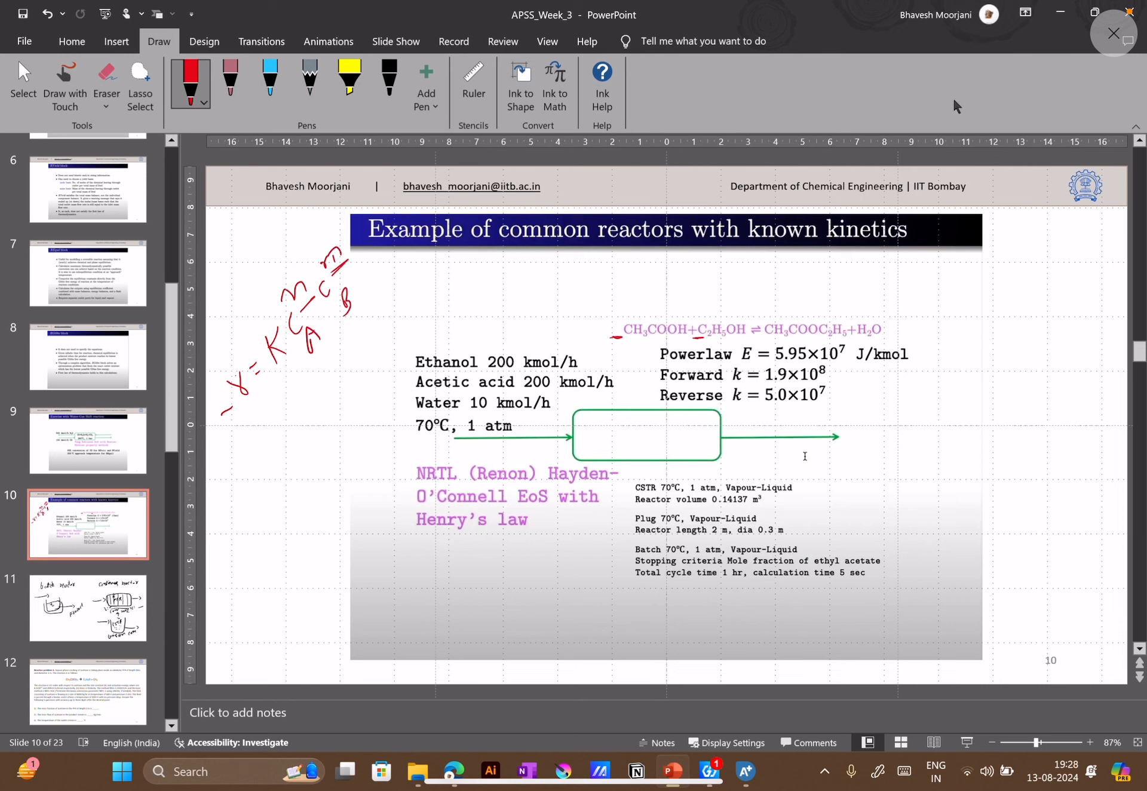
pyautogui.click(1059, 13)
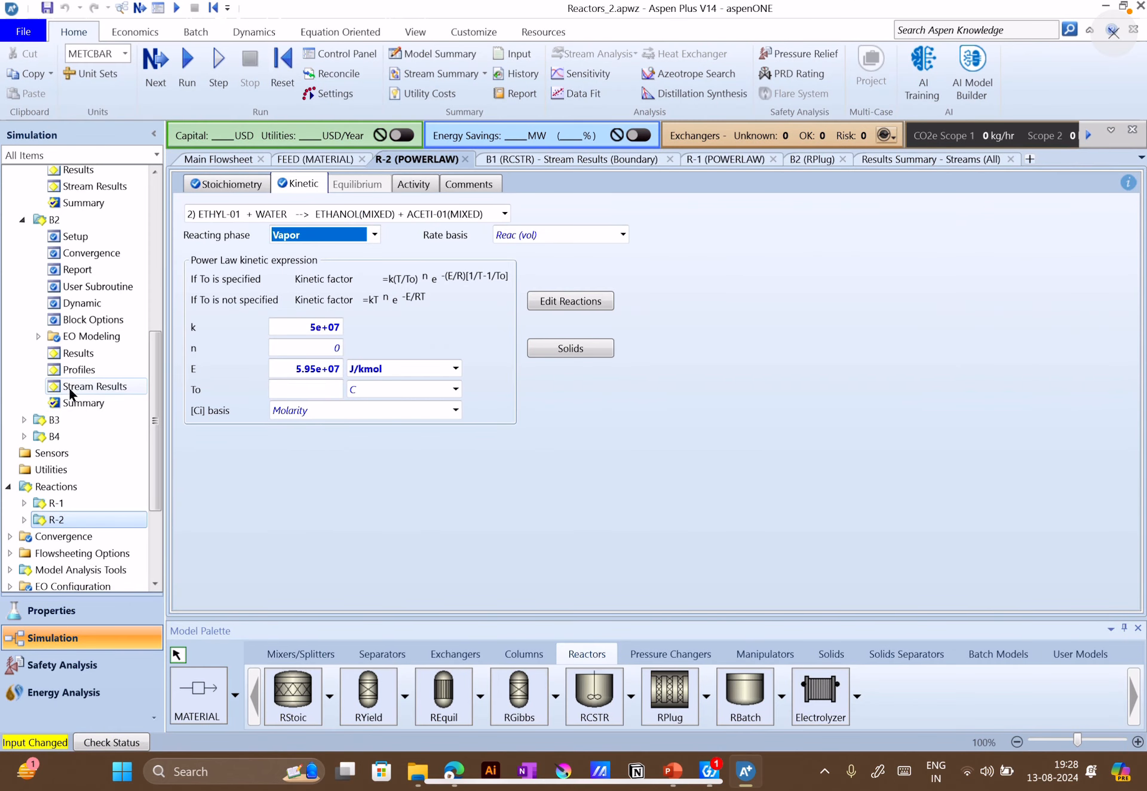
pyautogui.click(69, 389)
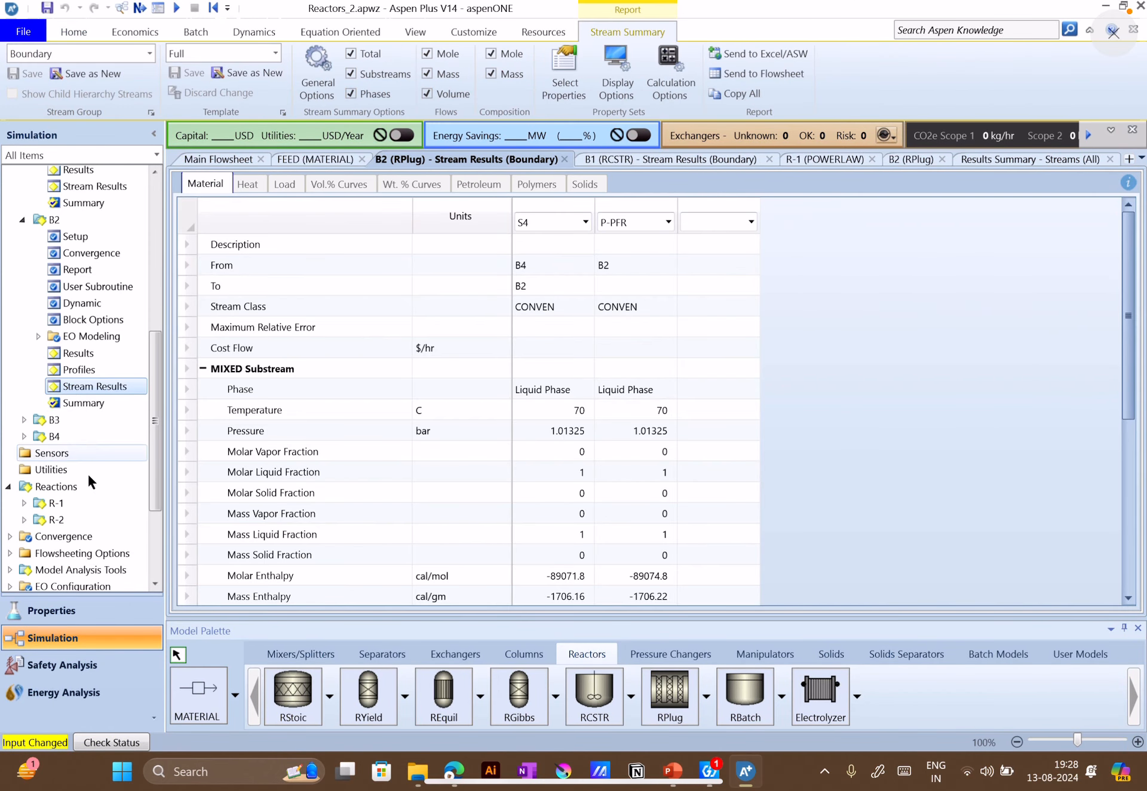
pyautogui.scroll(-3, 87, 472)
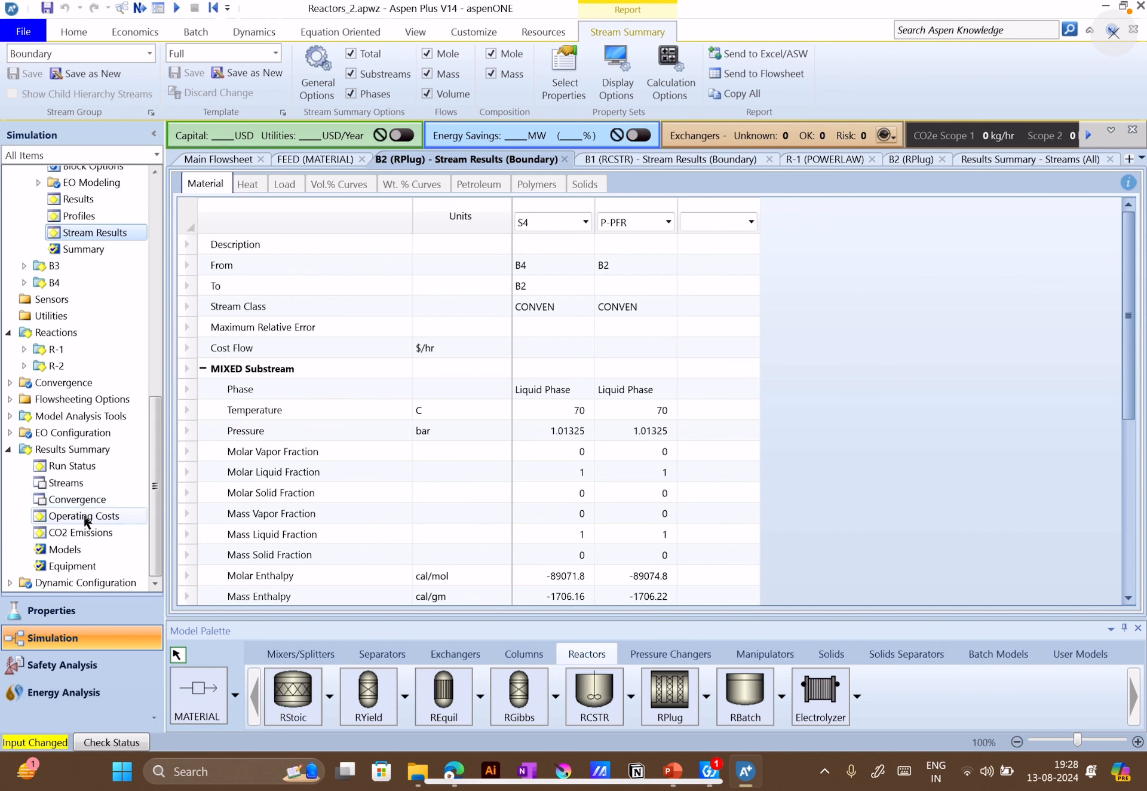
pyautogui.click(74, 489)
pyautogui.scroll(6, 650, 429)
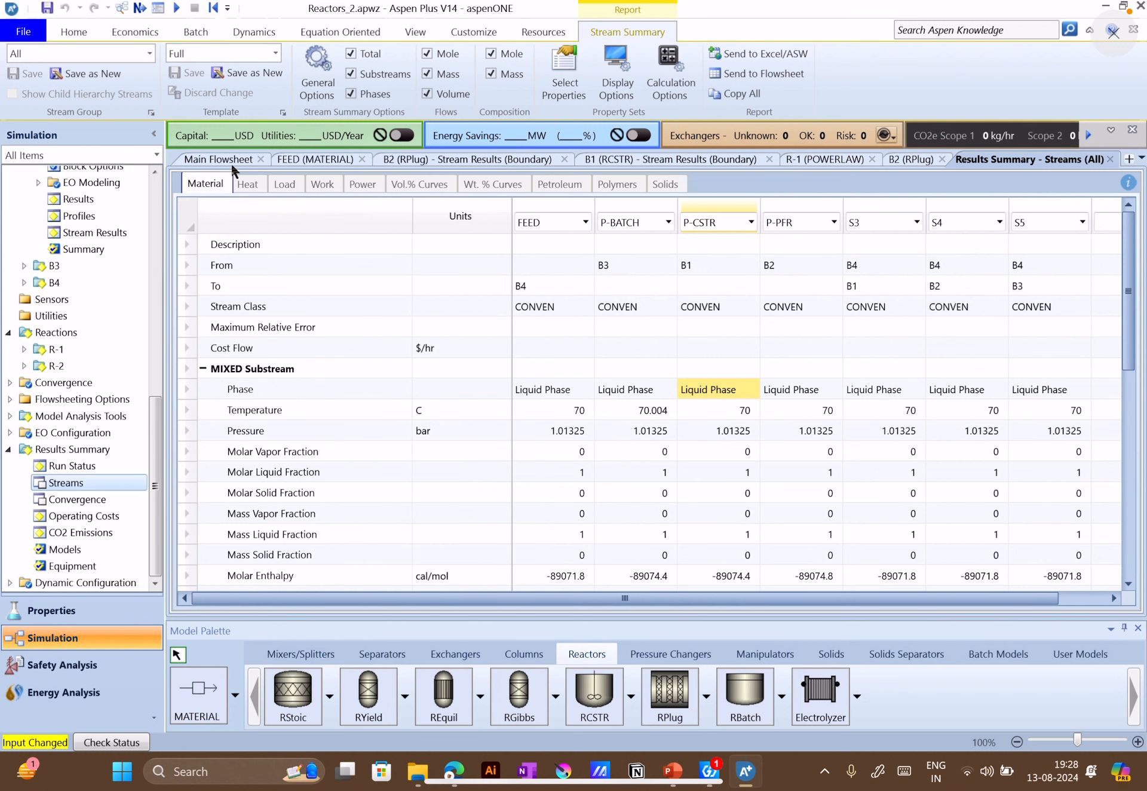
# Set the reacting phase of R-2's forward reaction, ETHANOL + ACETI-01, to Vapor
pyautogui.click(75, 347)
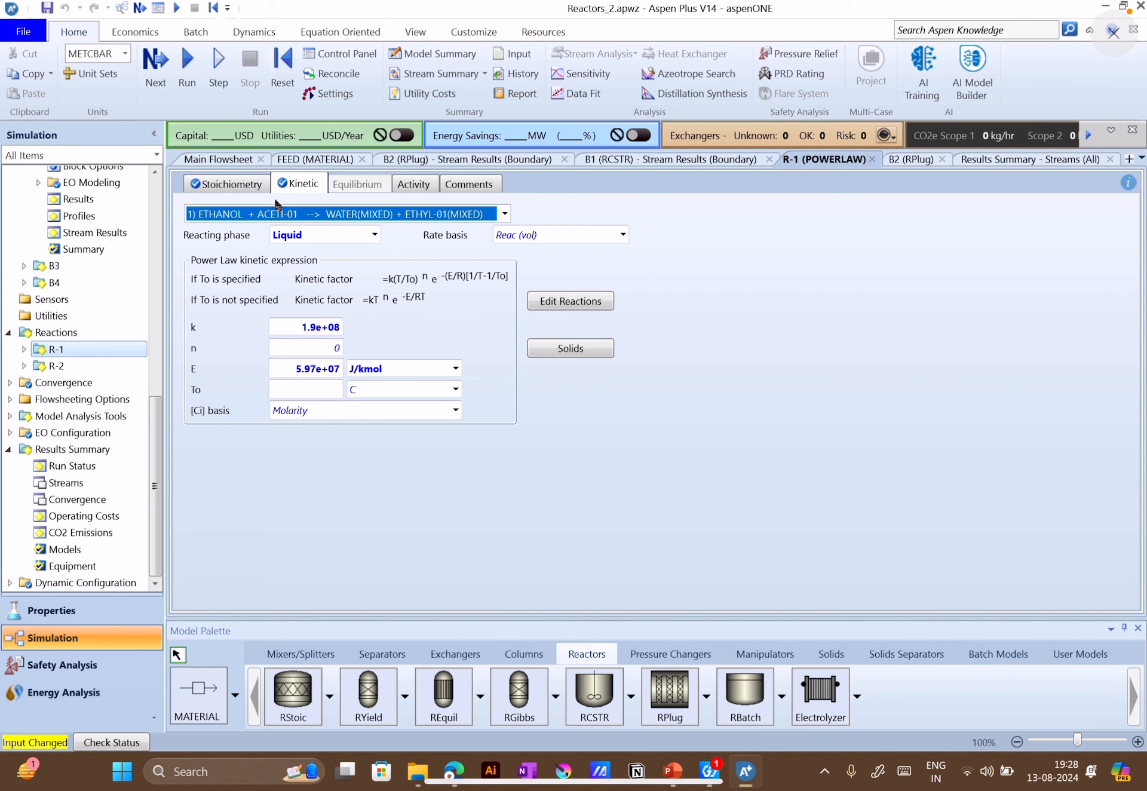
pyautogui.click(60, 365)
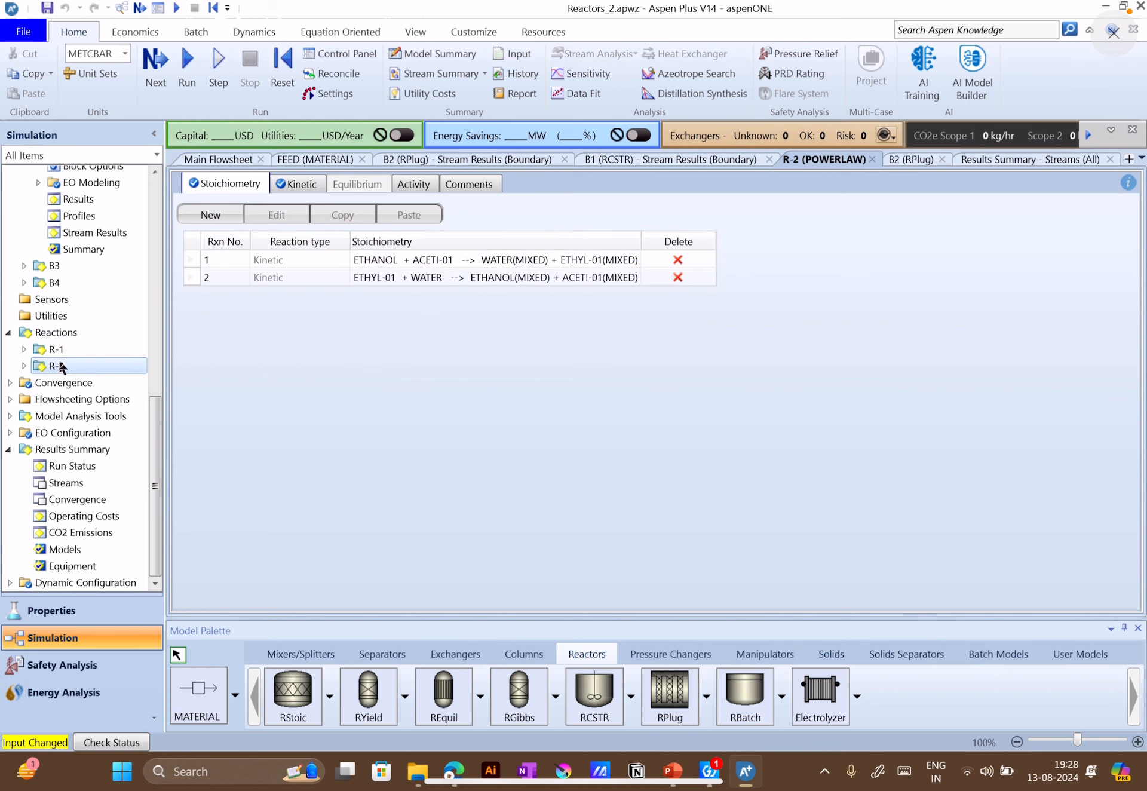
pyautogui.click(303, 184)
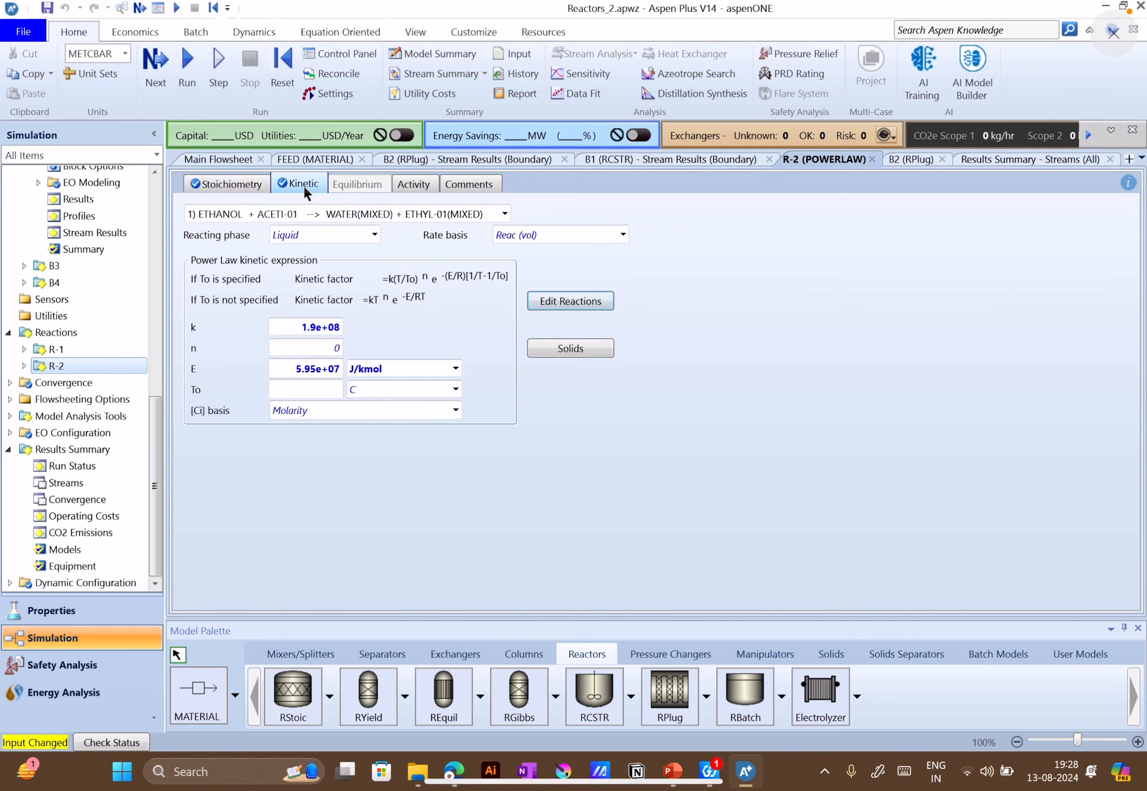
pyautogui.click(374, 235)
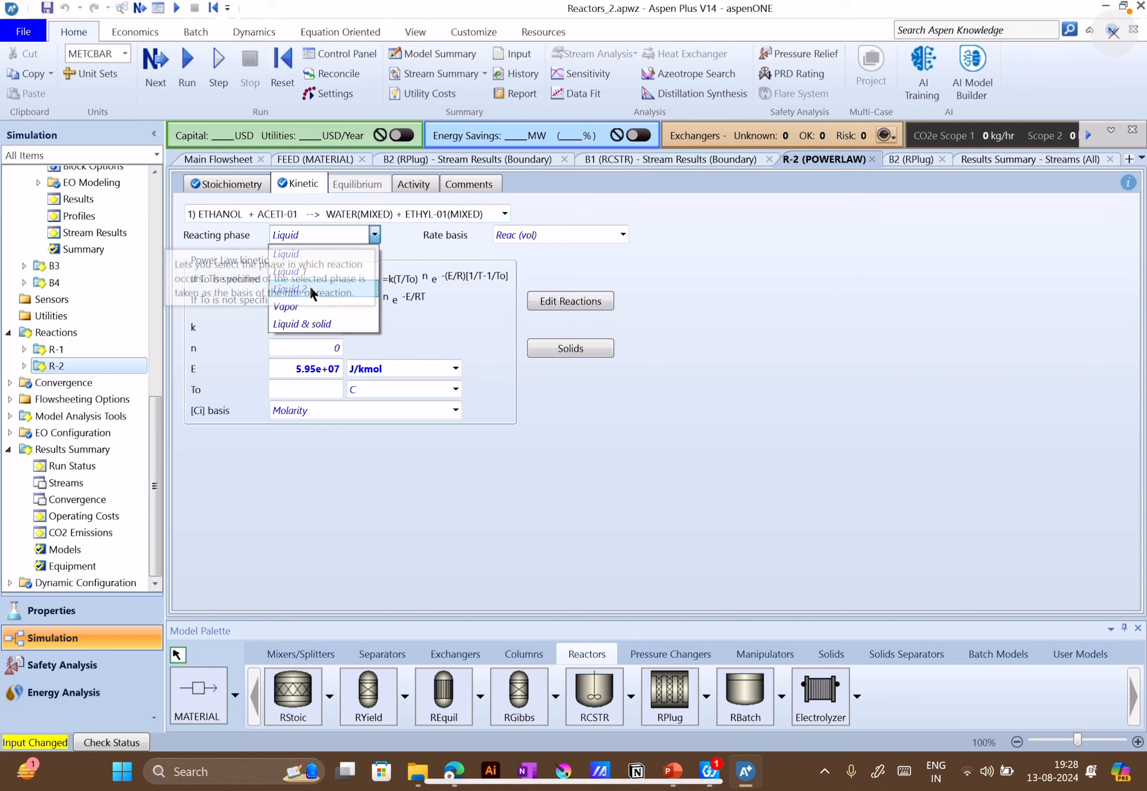
pyautogui.click(301, 305)
pyautogui.click(453, 283)
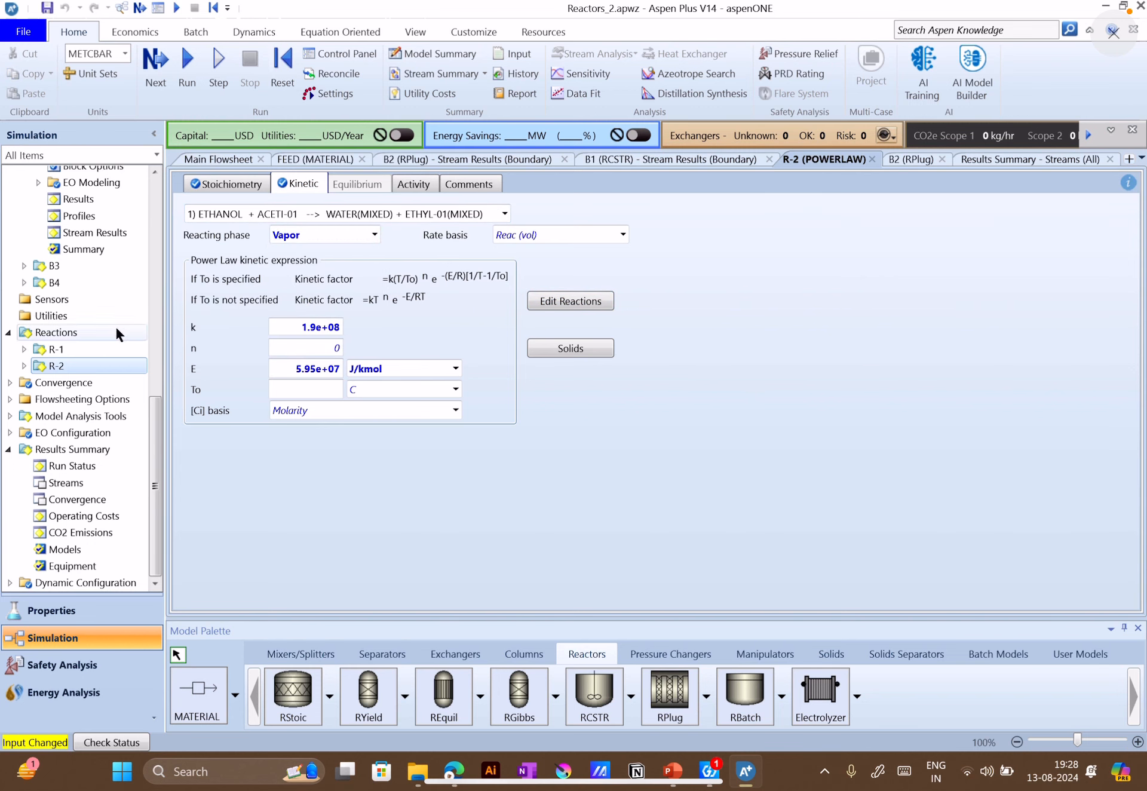
# Replace reaction set R-1 with R-2 in plug flow reactor B2 and run the simulation
pyautogui.scroll(5, 115, 326)
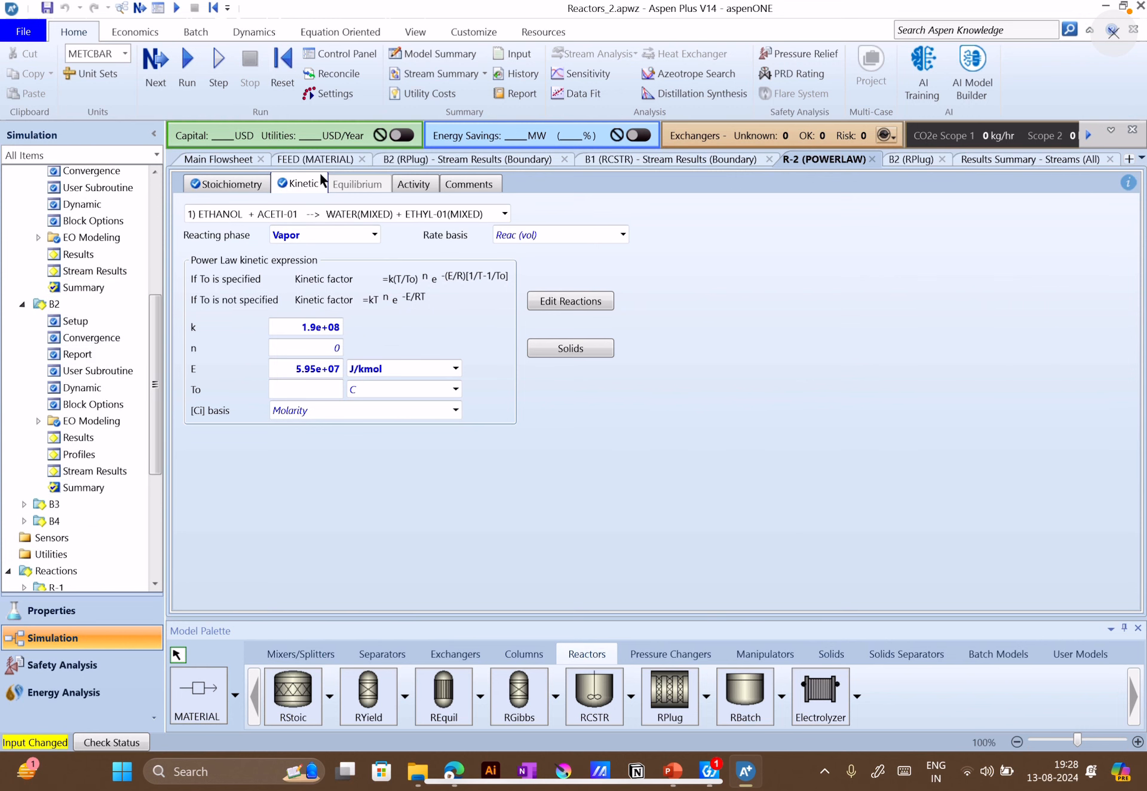
pyautogui.click(245, 163)
pyautogui.doubleClick(649, 368)
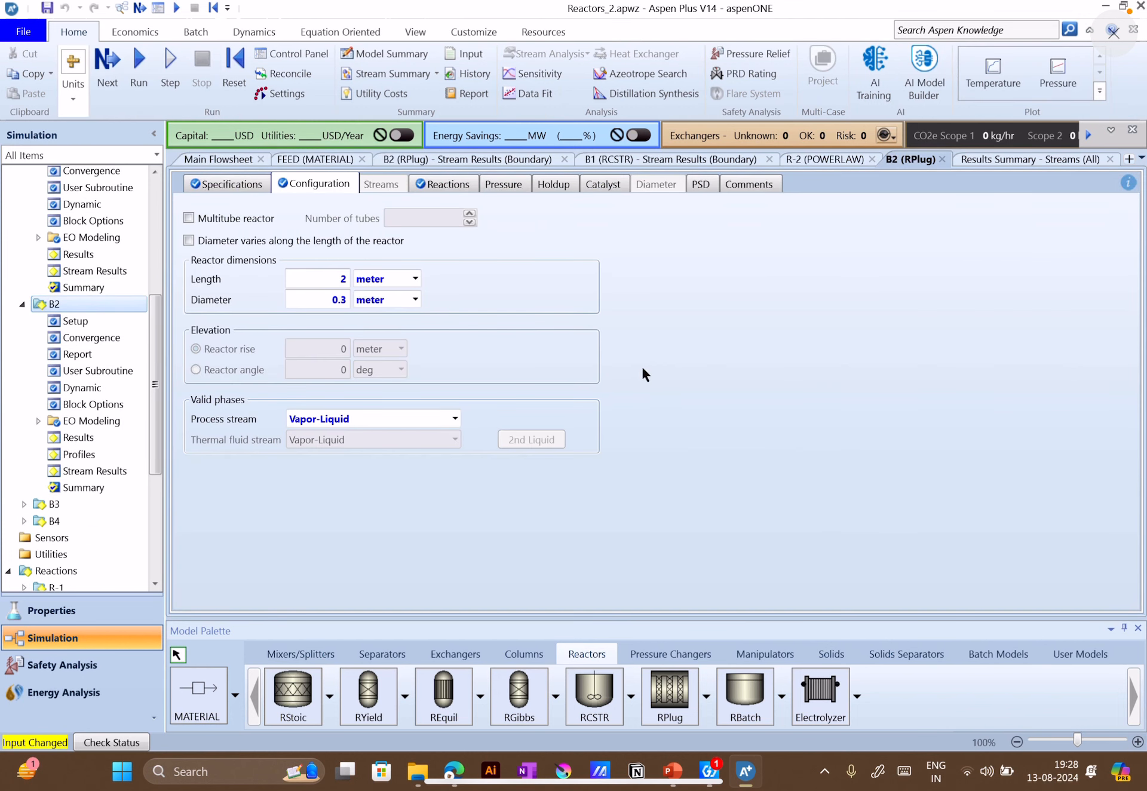
pyautogui.click(432, 185)
pyautogui.click(364, 283)
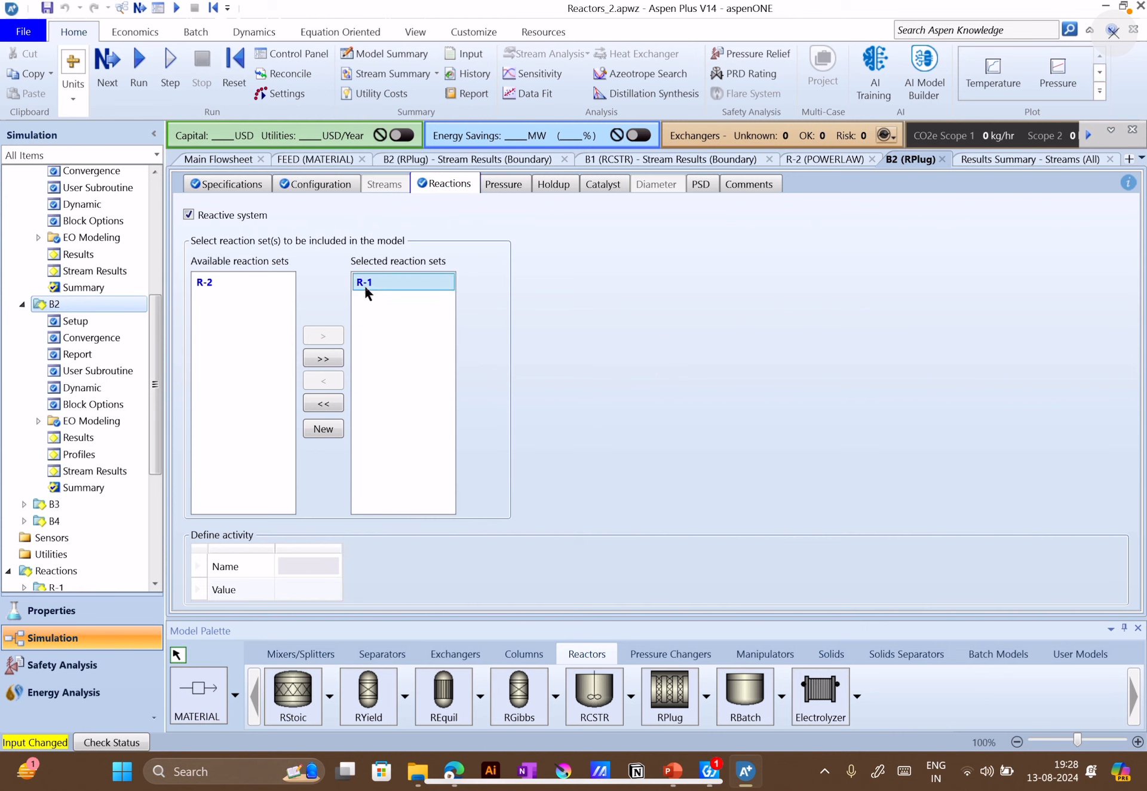
pyautogui.click(324, 382)
pyautogui.click(222, 301)
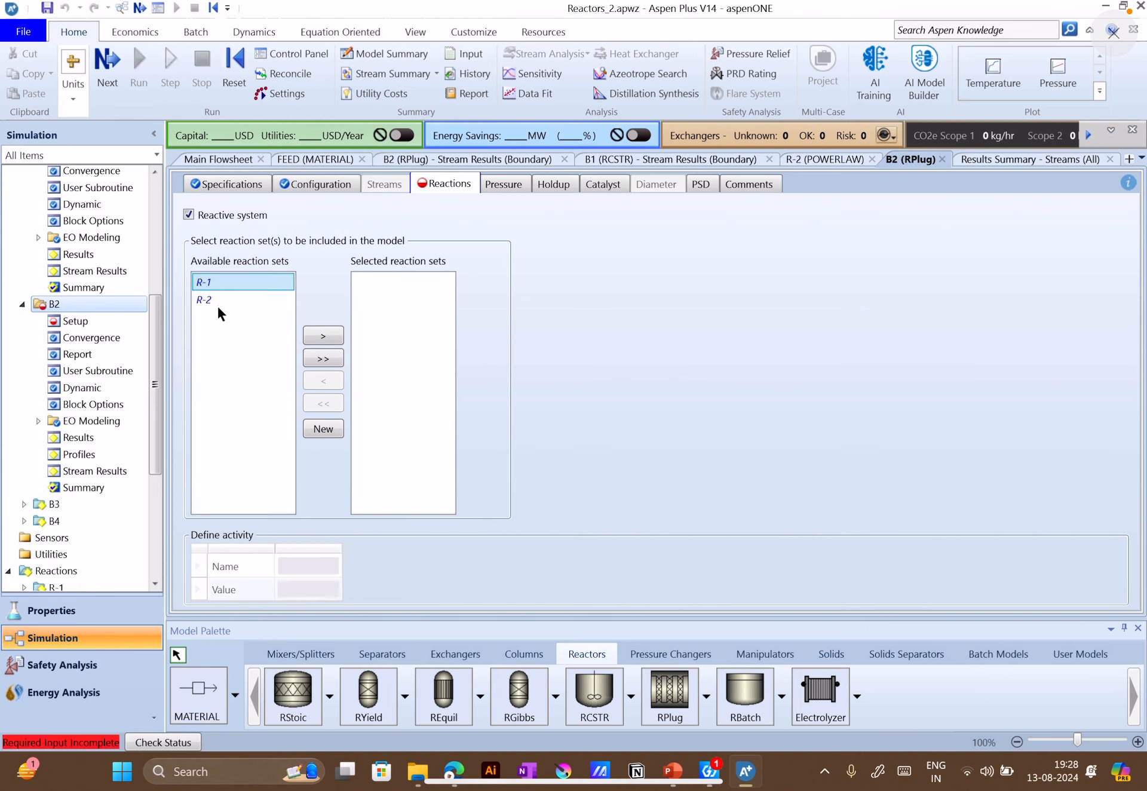
pyautogui.click(322, 335)
pyautogui.click(139, 63)
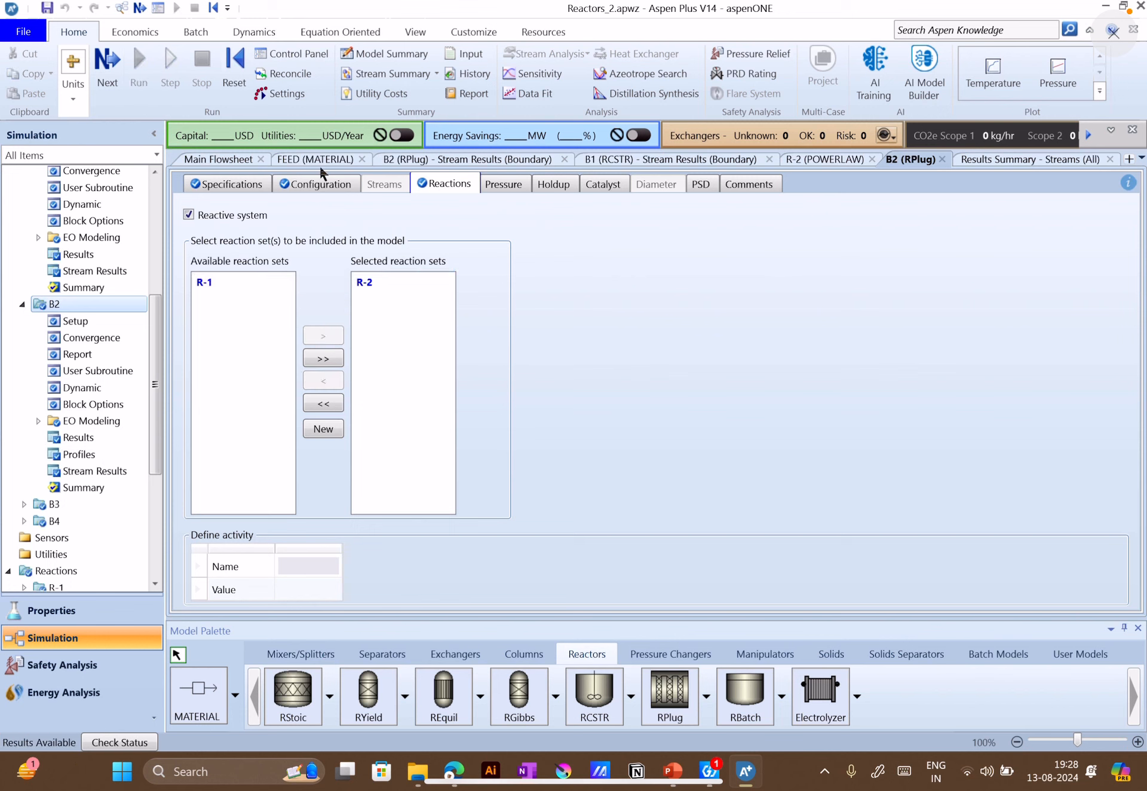
# Compare the ethanol mole fractions of P-CSTR and P-PFR in the stream results summary
pyautogui.scroll(-5, 141, 484)
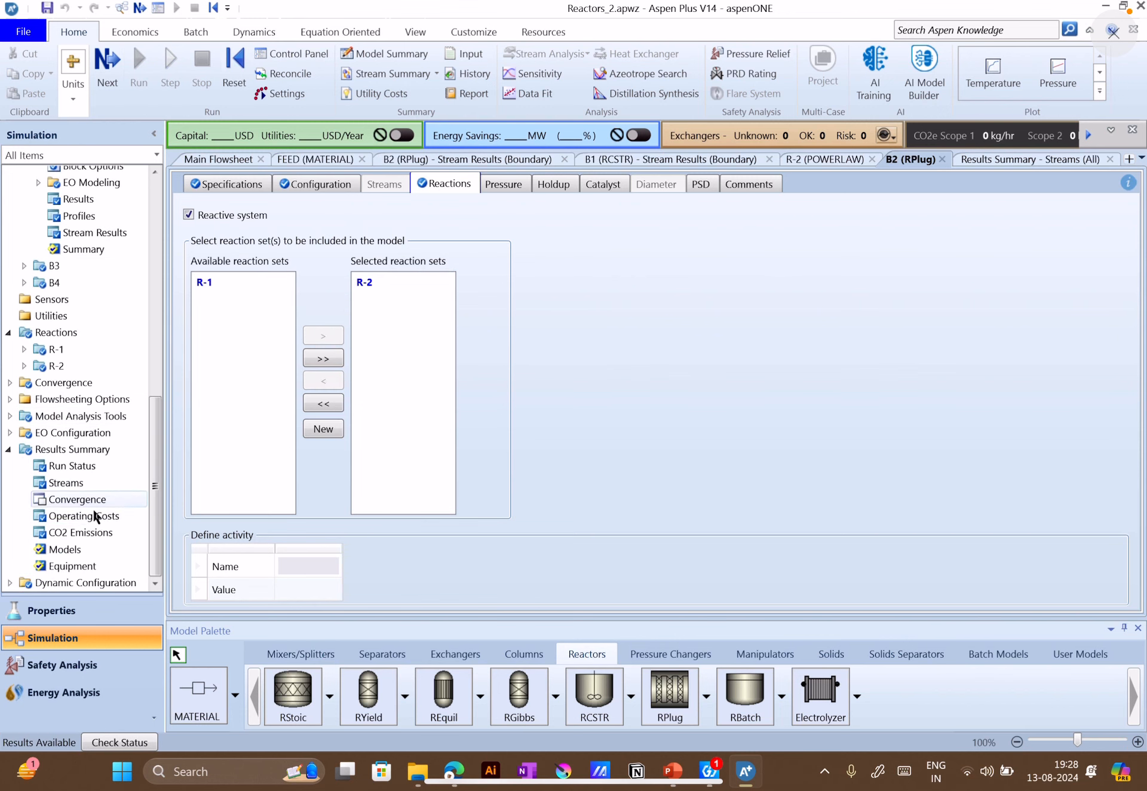
pyautogui.doubleClick(67, 484)
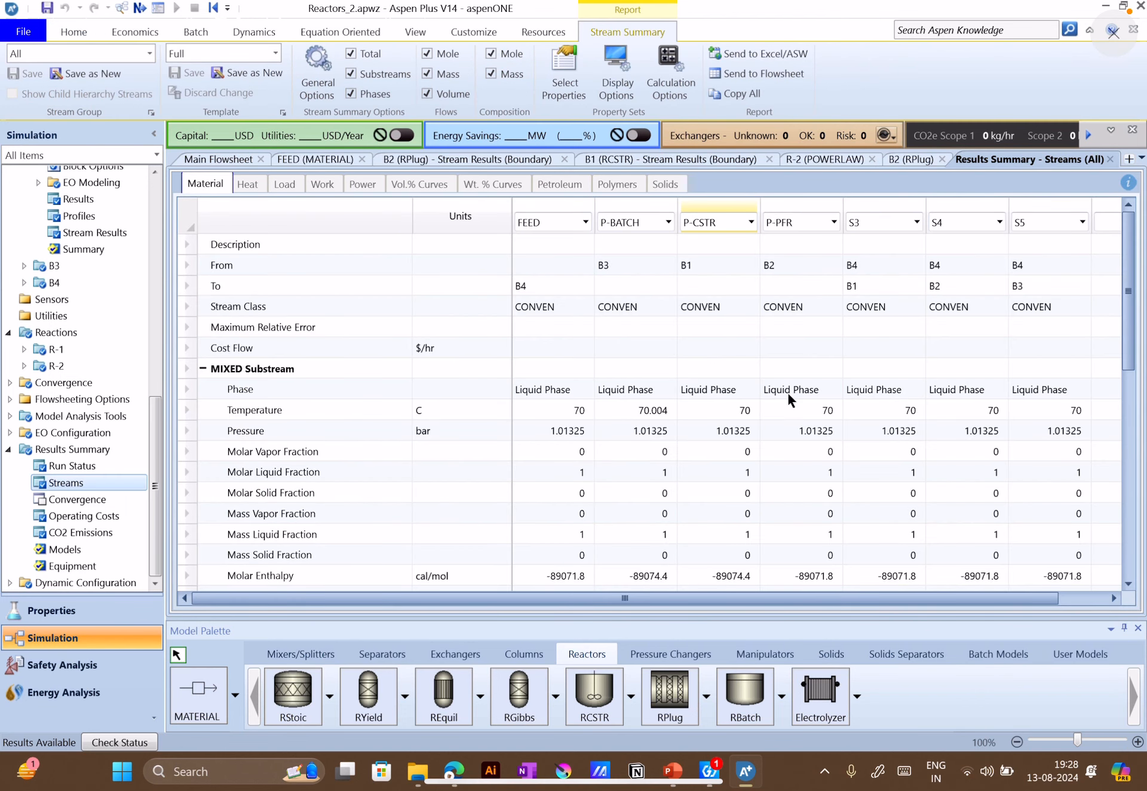
pyautogui.scroll(-5, 787, 398)
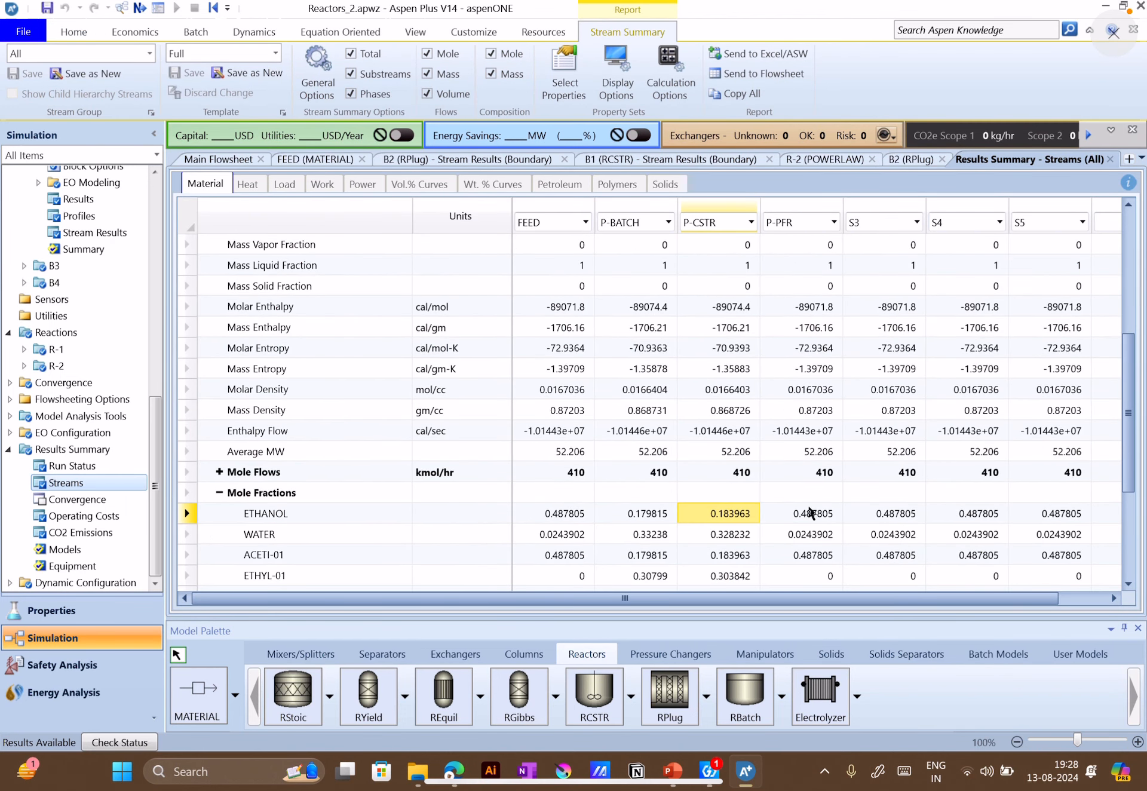
pyautogui.scroll(-1, 810, 511)
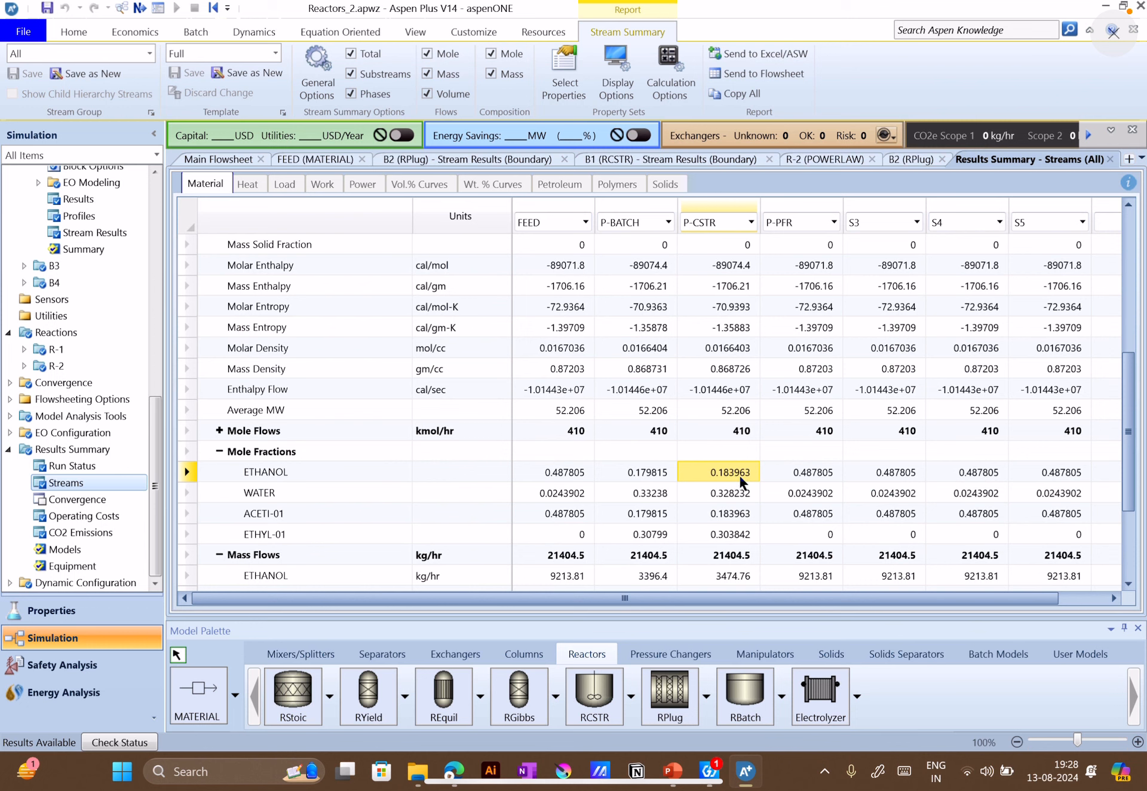
pyautogui.click(810, 473)
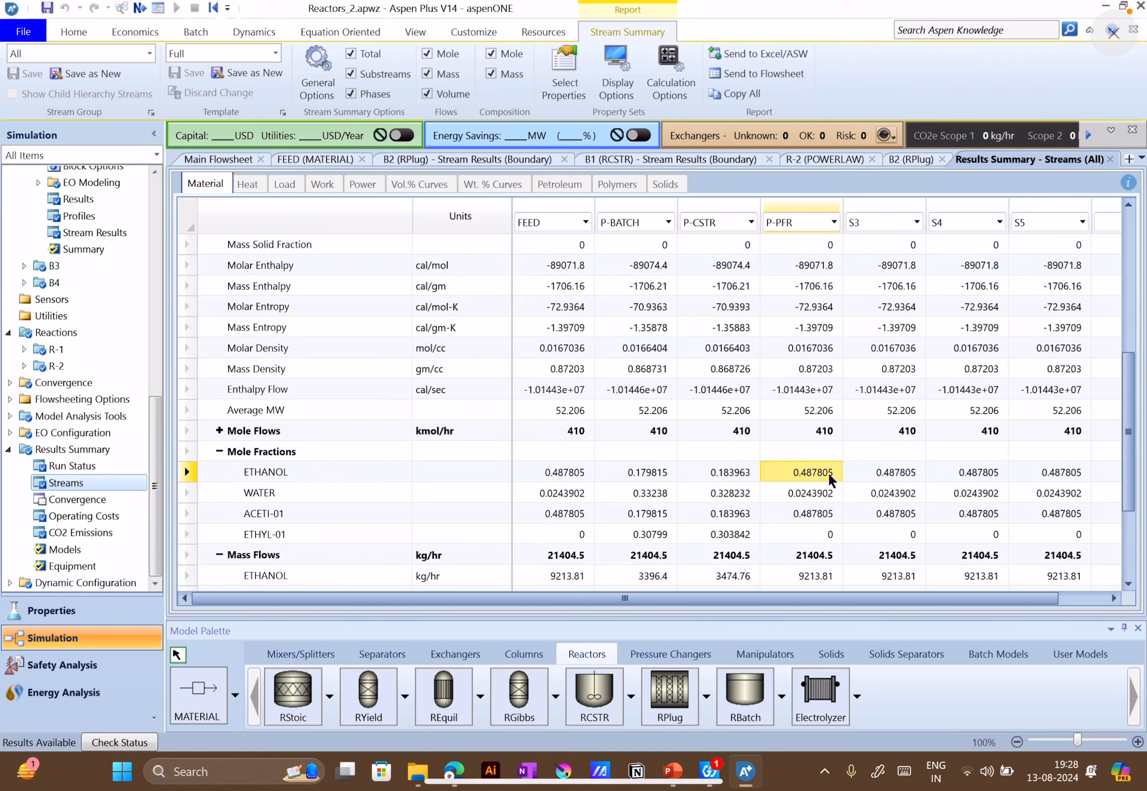
pyautogui.click(715, 477)
pyautogui.click(787, 472)
# Expand the mole flows to check P-PFR's ethanol flow, and view B2's own stream results
pyautogui.click(219, 430)
pyautogui.click(219, 430)
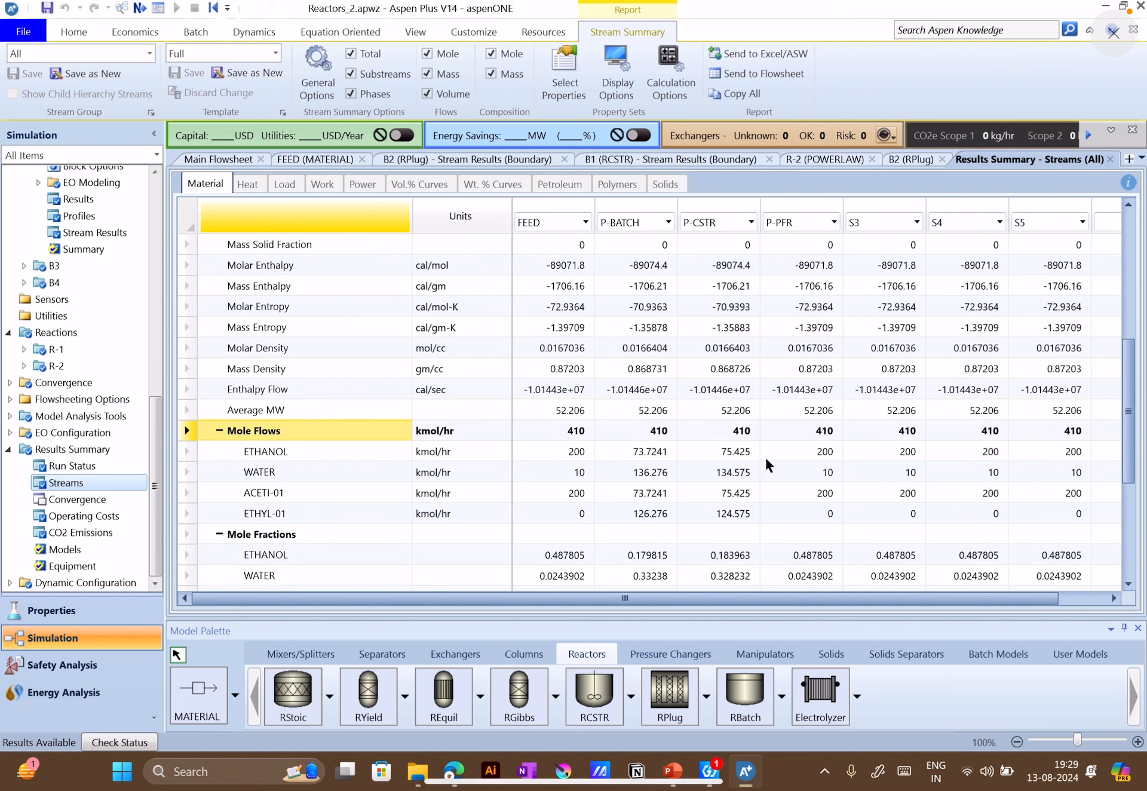
pyautogui.click(826, 454)
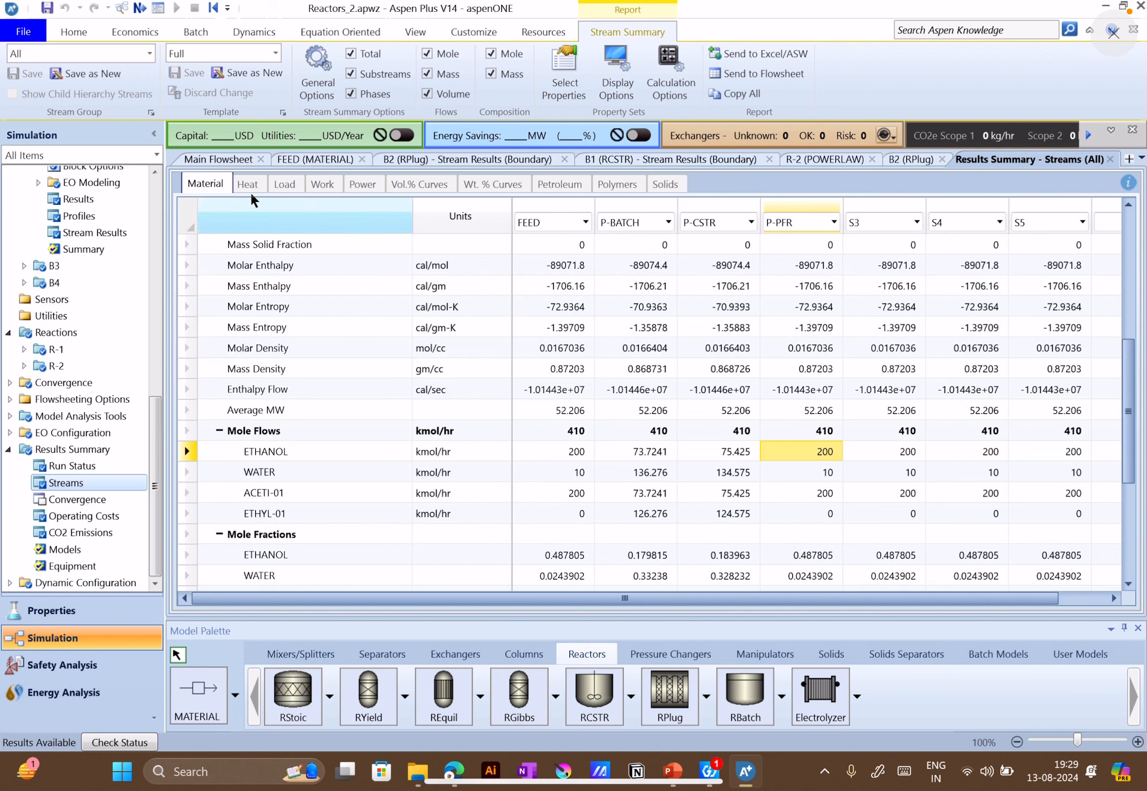
pyautogui.click(500, 162)
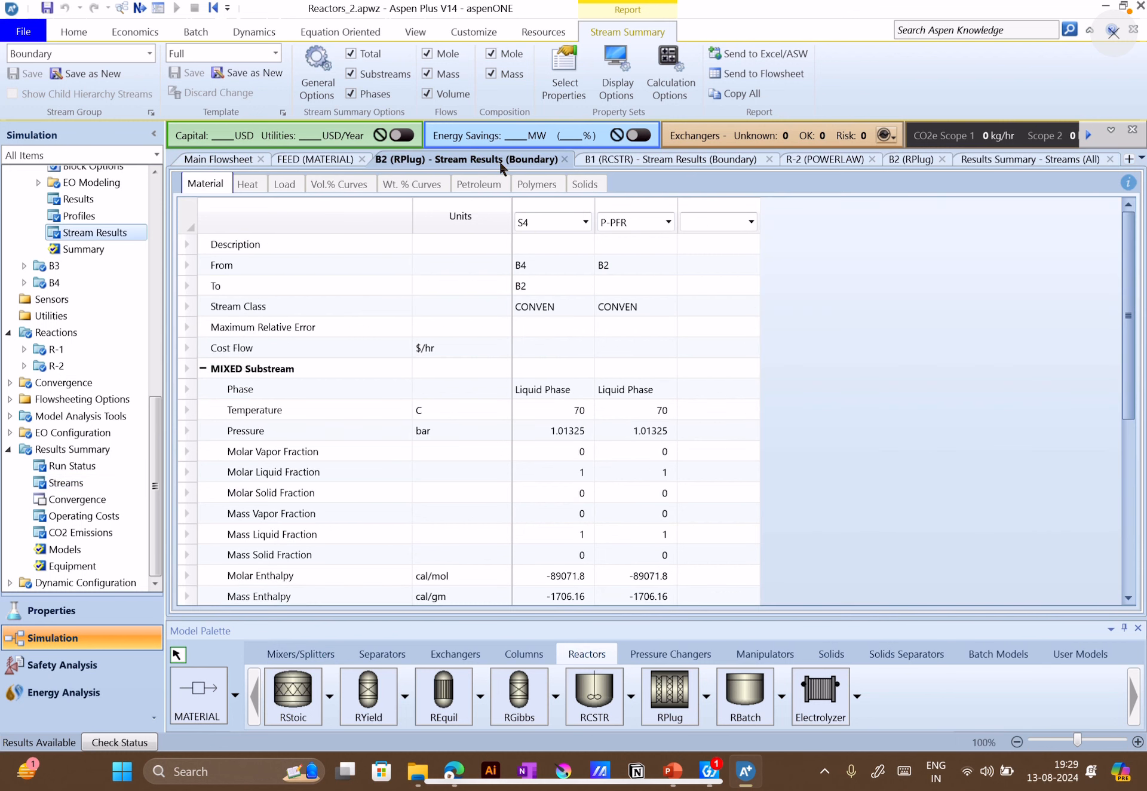
# Set the reacting phase of R-2's forward reaction to Liquid and rerun the simulation
pyautogui.doubleClick(59, 371)
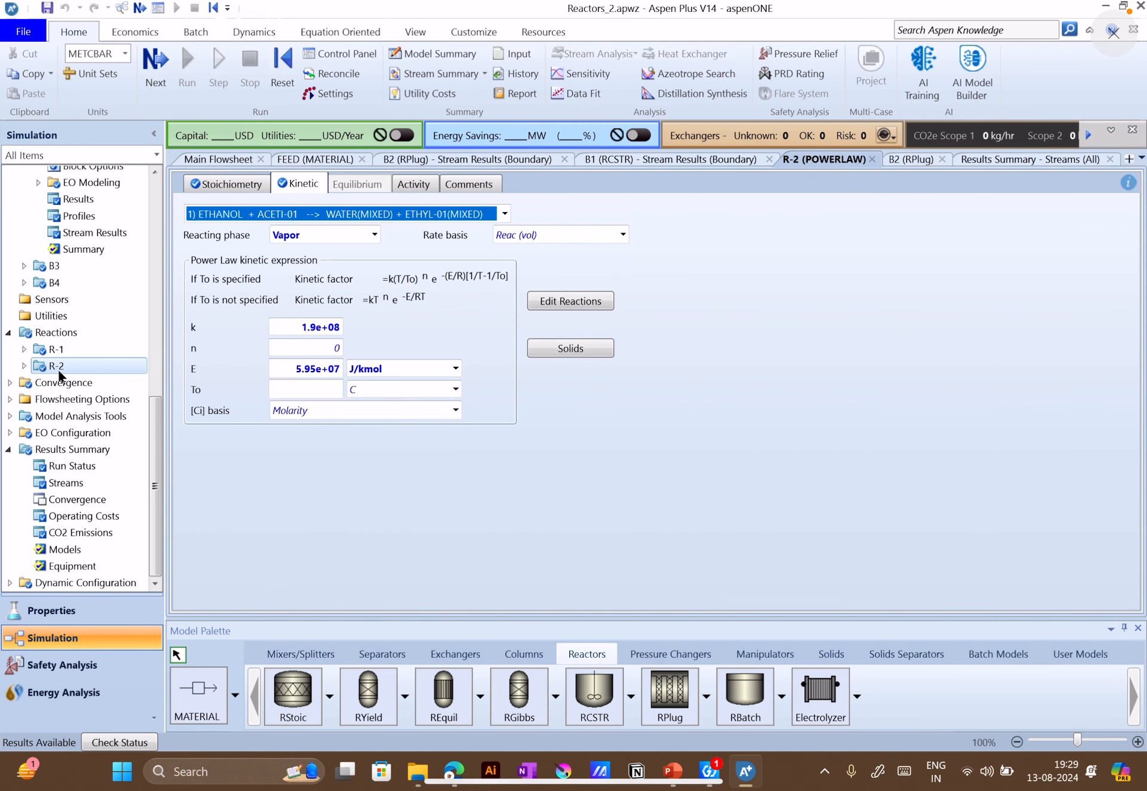
pyautogui.click(371, 233)
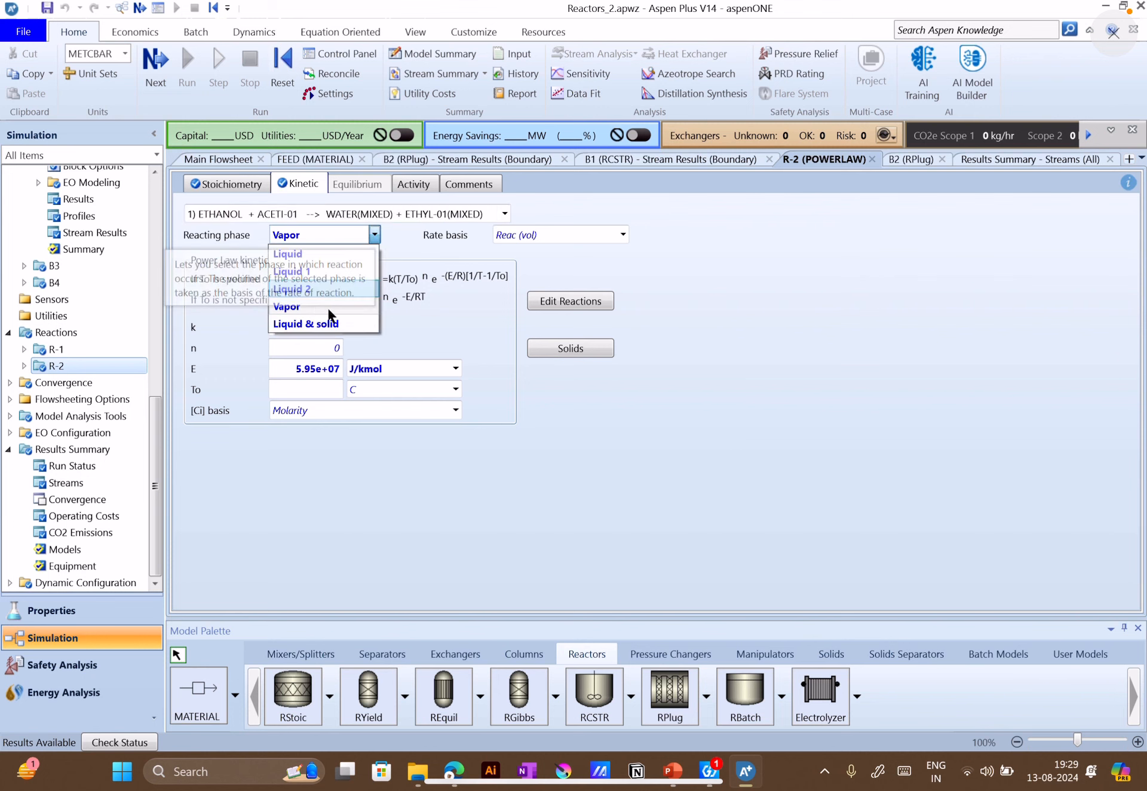
pyautogui.click(314, 252)
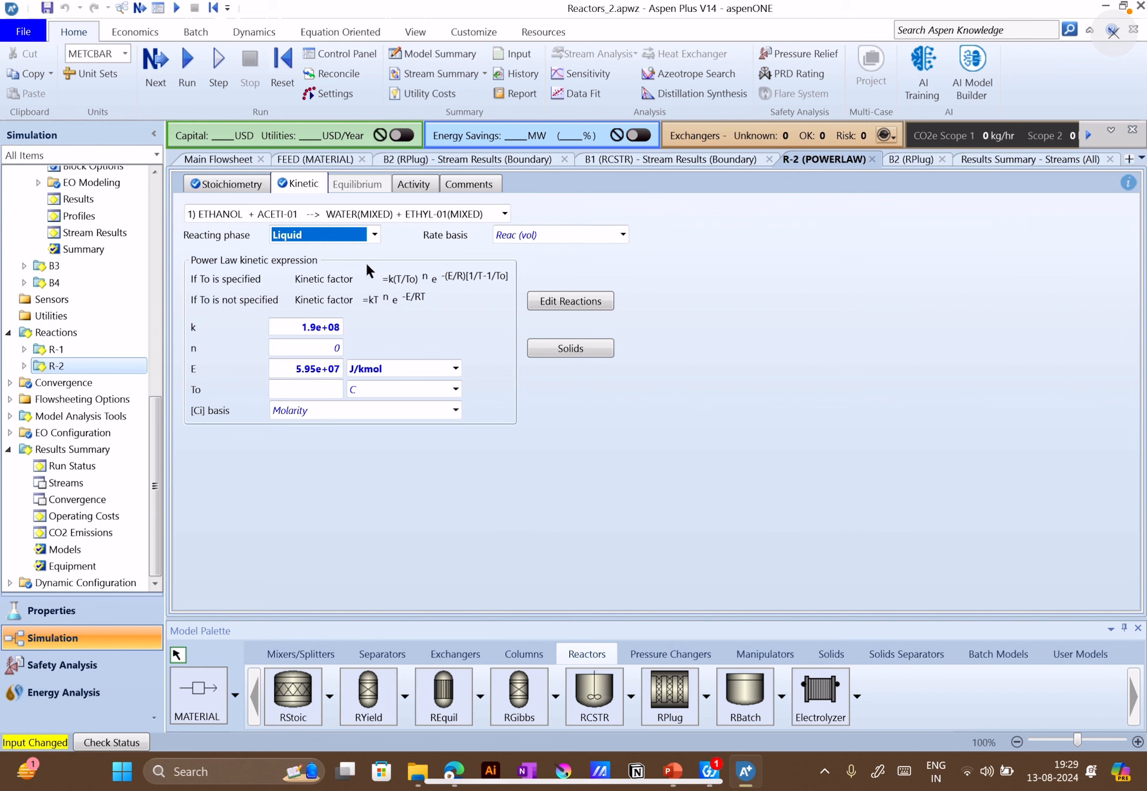
pyautogui.click(193, 78)
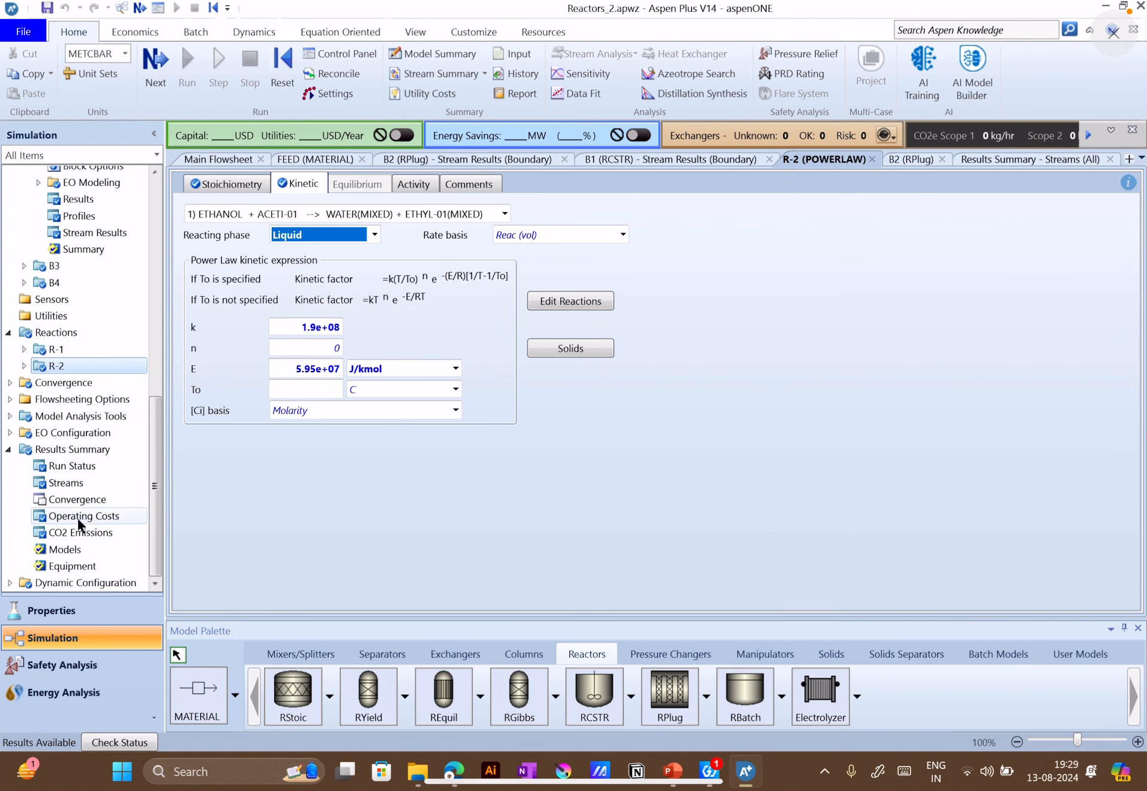
# Compare the component mole flows and mole fractions of P-PFR with P-BATCH and P-CSTR in the stream results summary
pyautogui.click(79, 487)
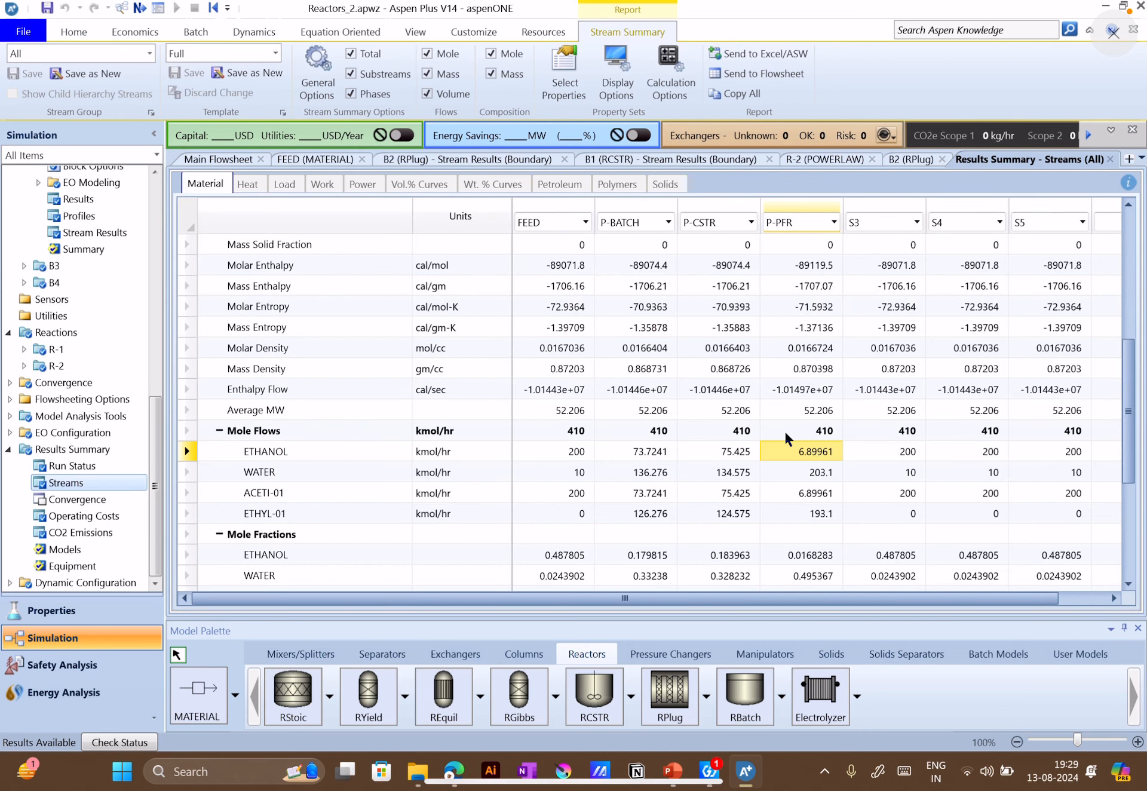
pyautogui.scroll(-2, 790, 446)
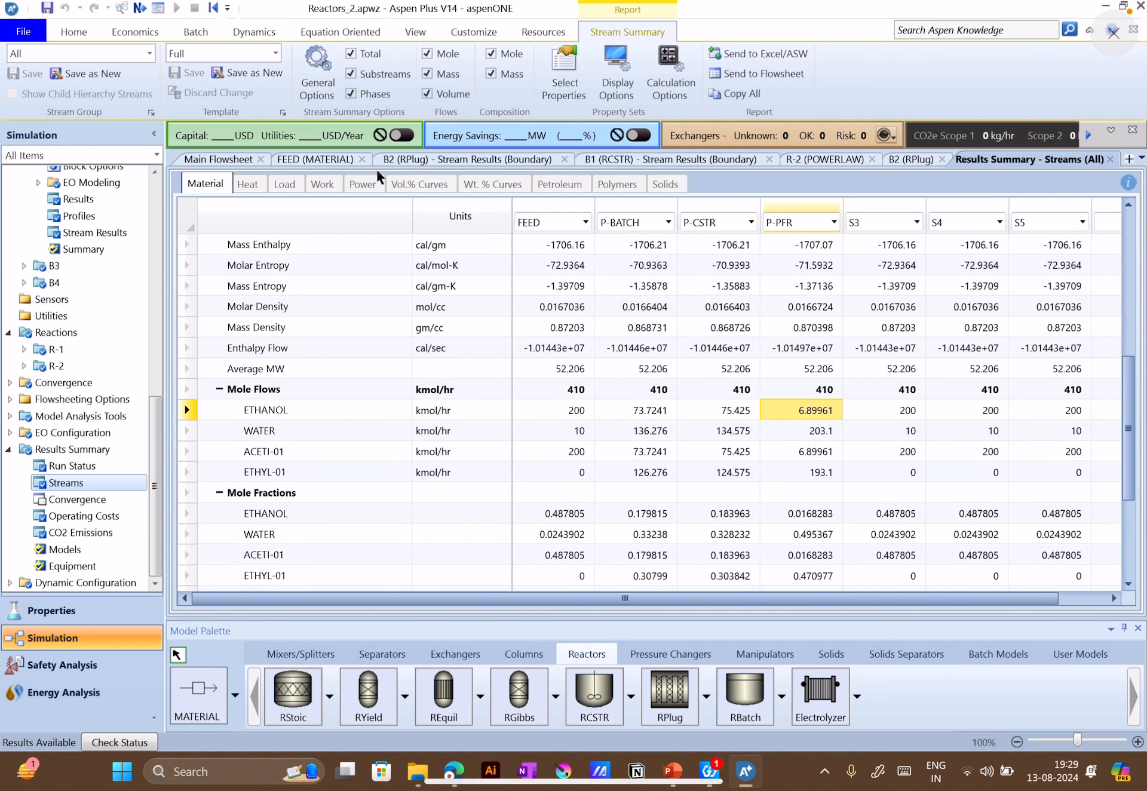
# Open batch reactor B3 and review its temperature specification options, valid phases, selected reaction sets and stop criteria
pyautogui.click(211, 162)
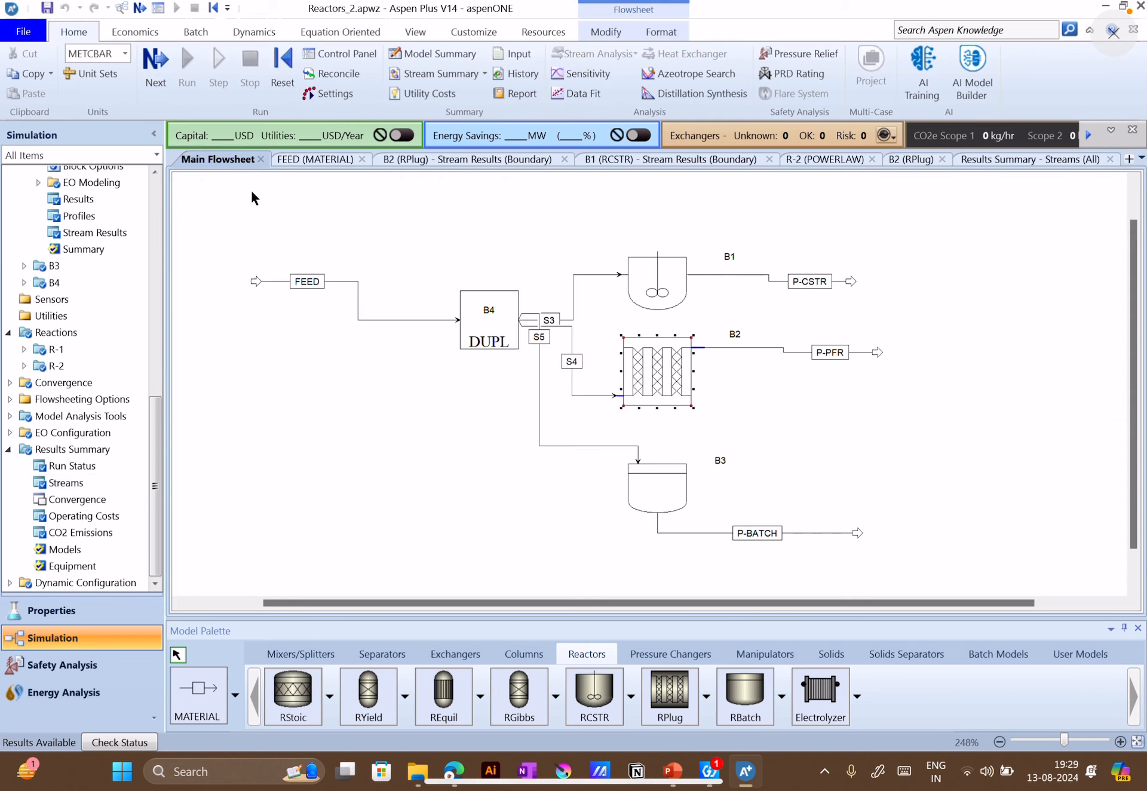
pyautogui.click(649, 476)
pyautogui.doubleClick(648, 476)
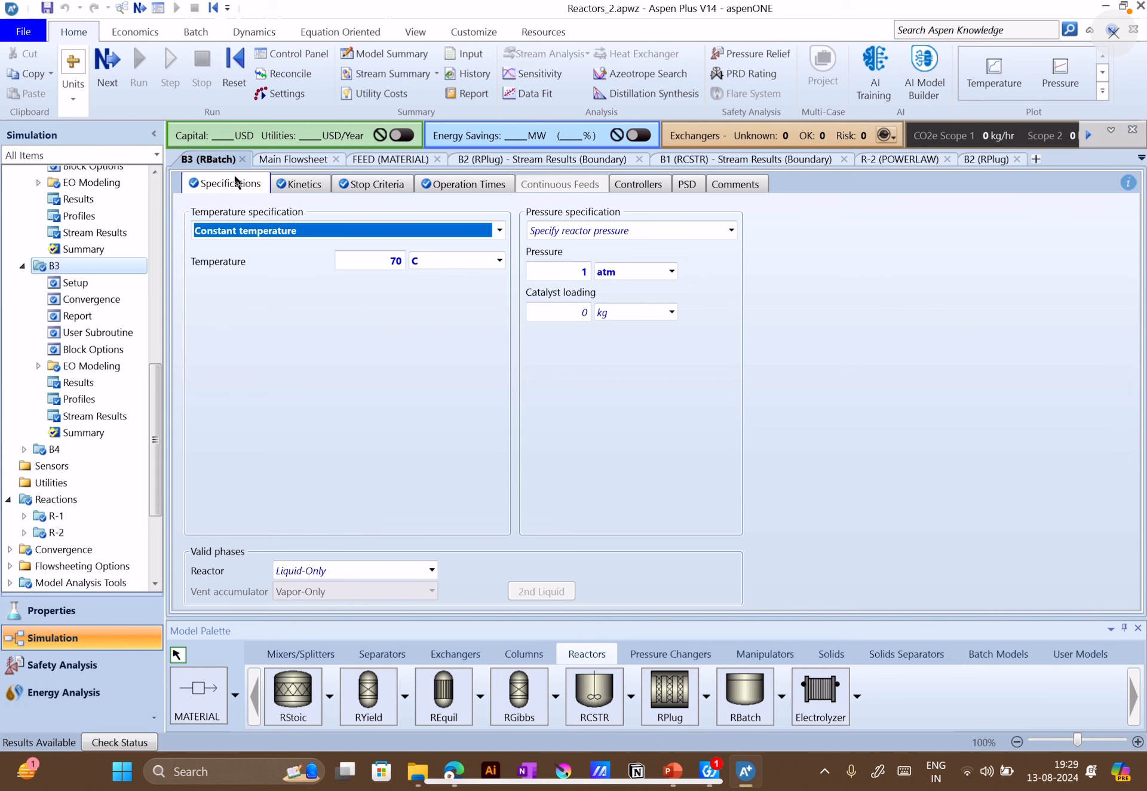
pyautogui.click(499, 230)
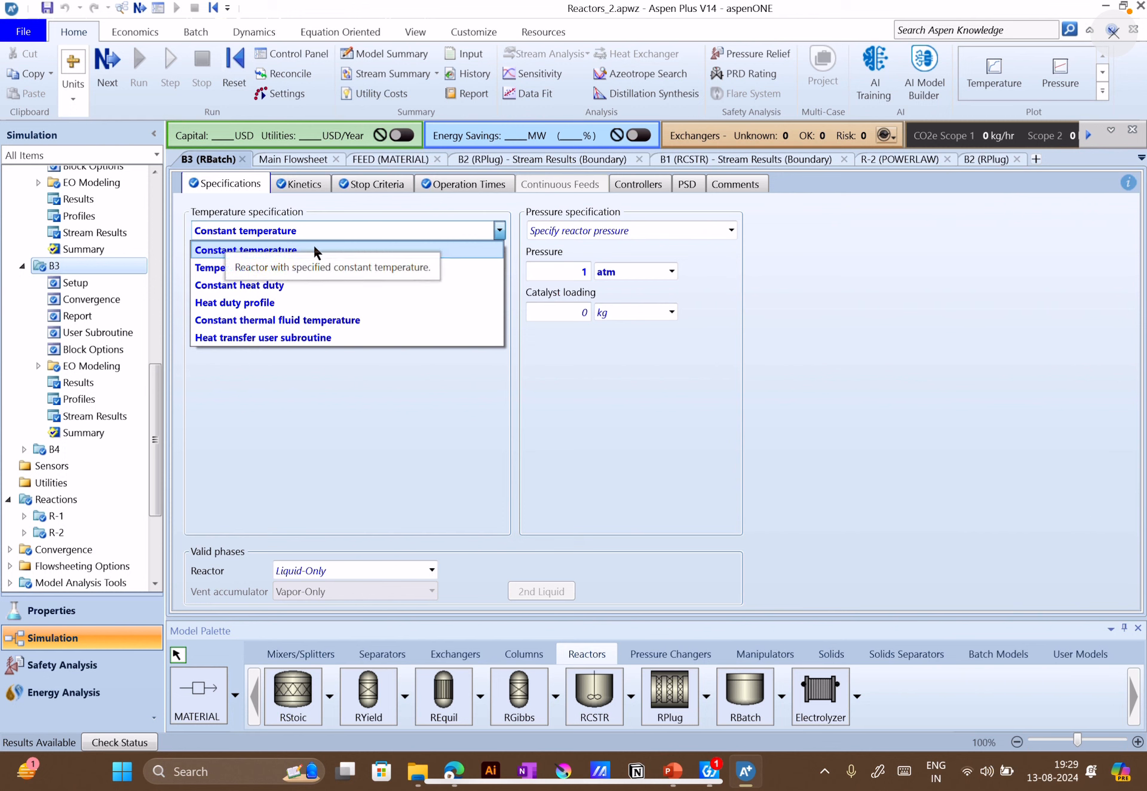
pyautogui.click(278, 251)
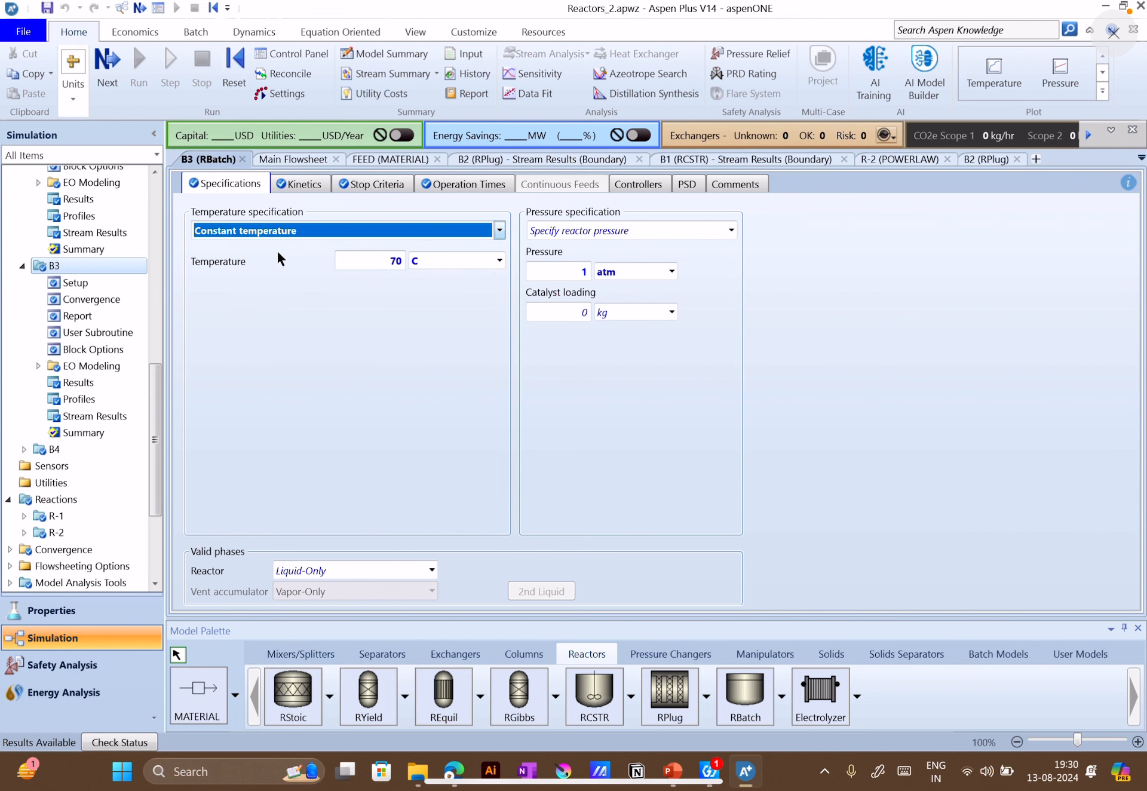
pyautogui.click(430, 571)
pyautogui.click(429, 575)
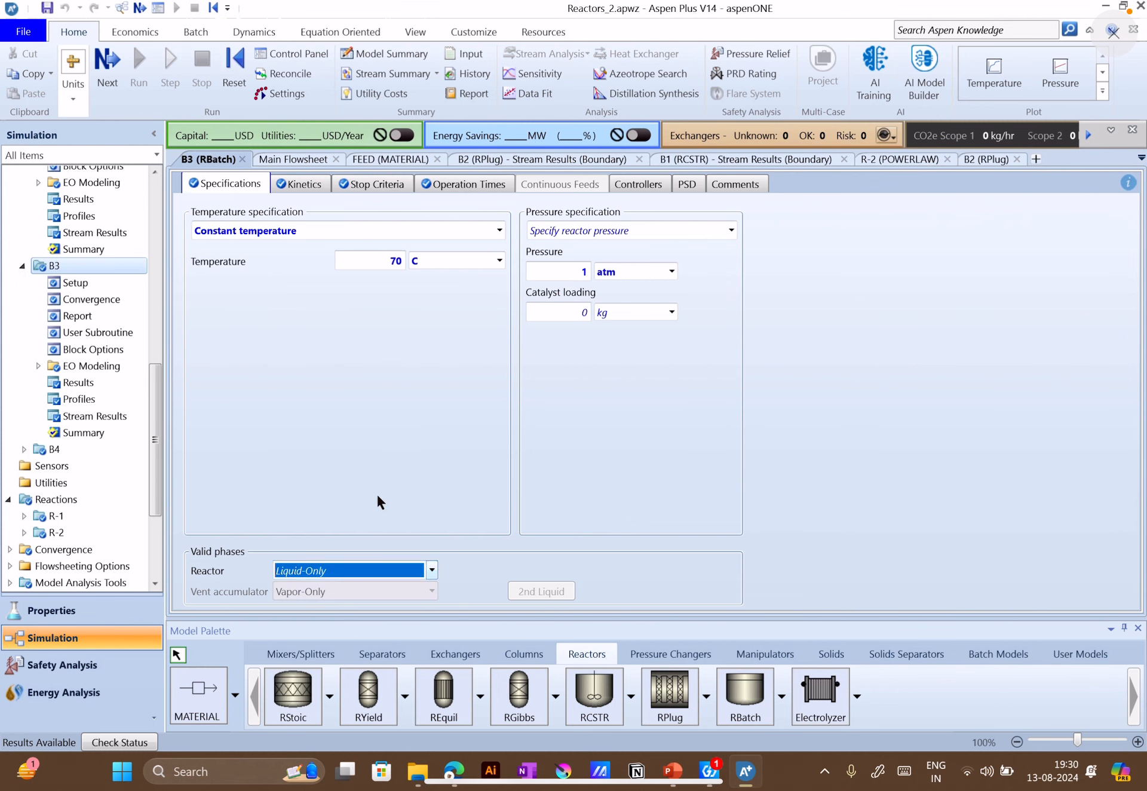
pyautogui.click(296, 185)
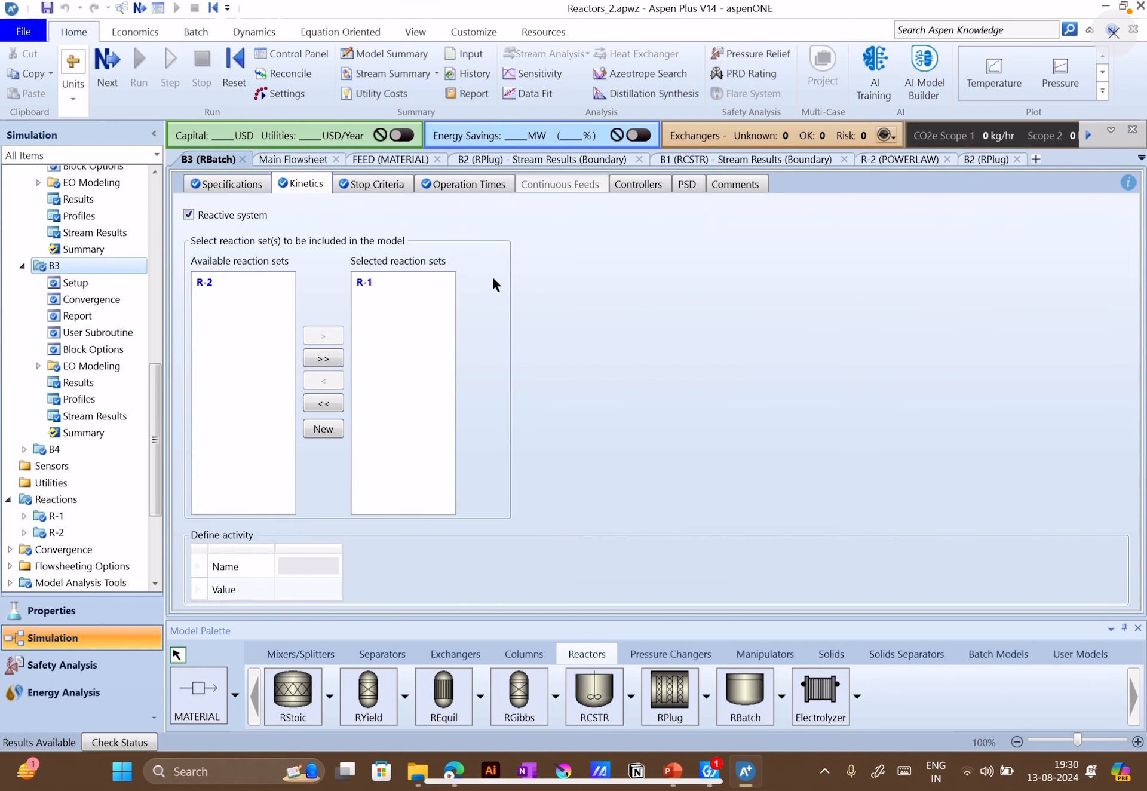
pyautogui.click(375, 186)
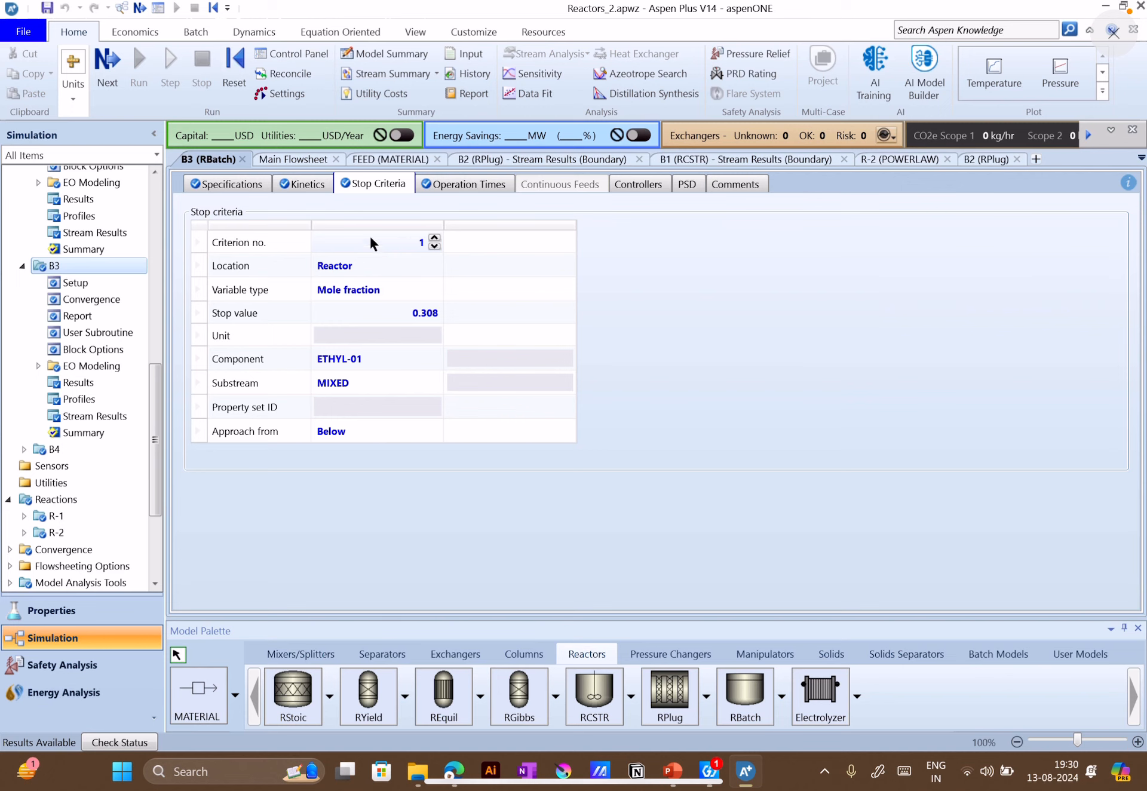
# Add stop criterion number 2 to B3 and delete that criterion again
pyautogui.click(513, 242)
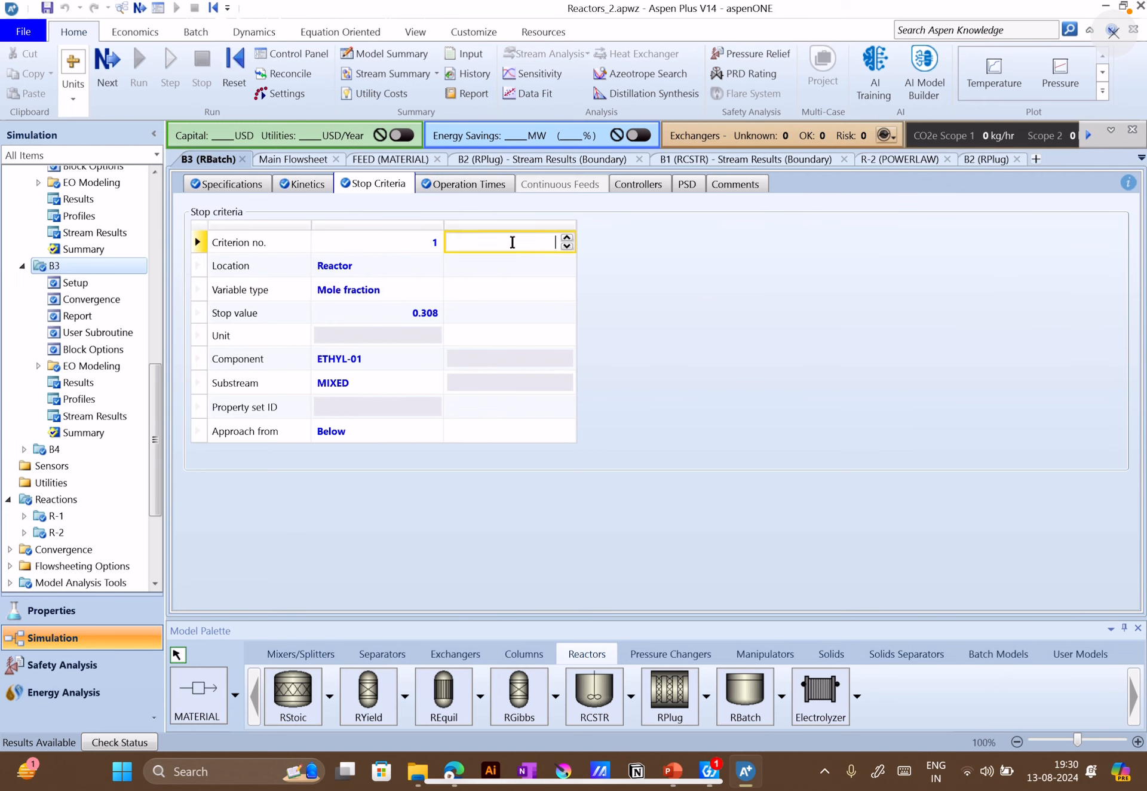
pyautogui.write('2')
pyautogui.press('Return')
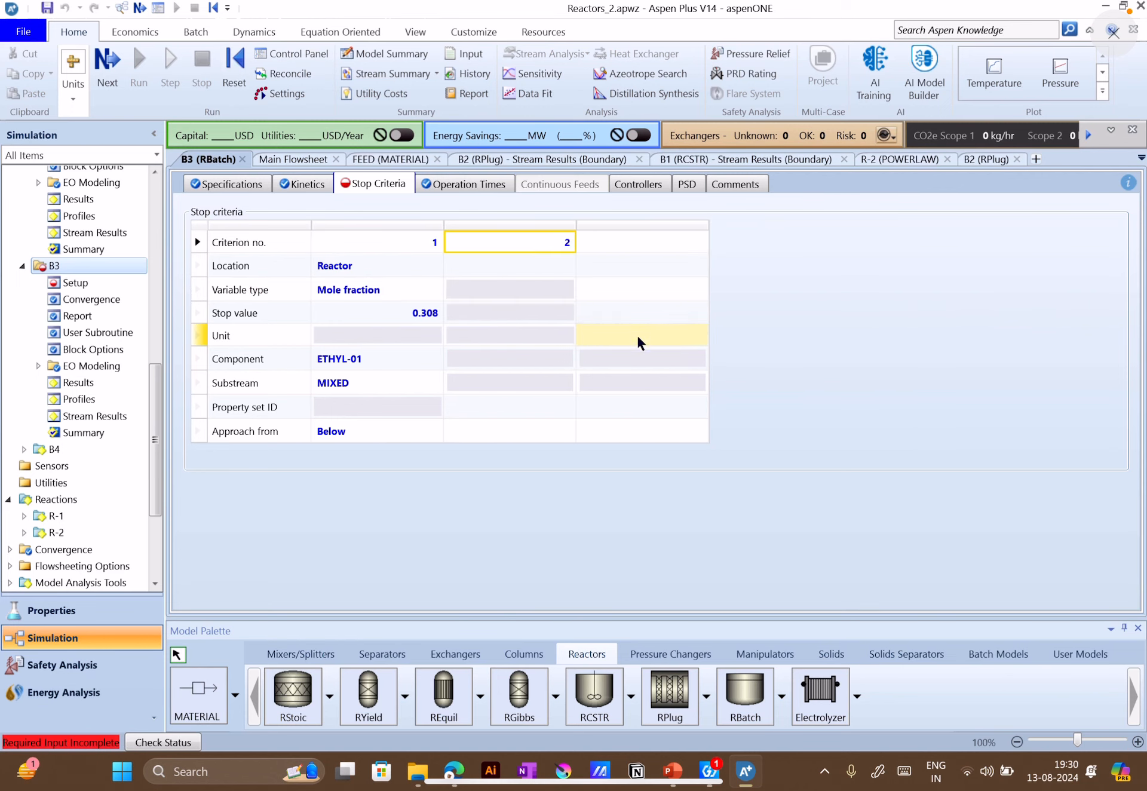
pyautogui.click(515, 226)
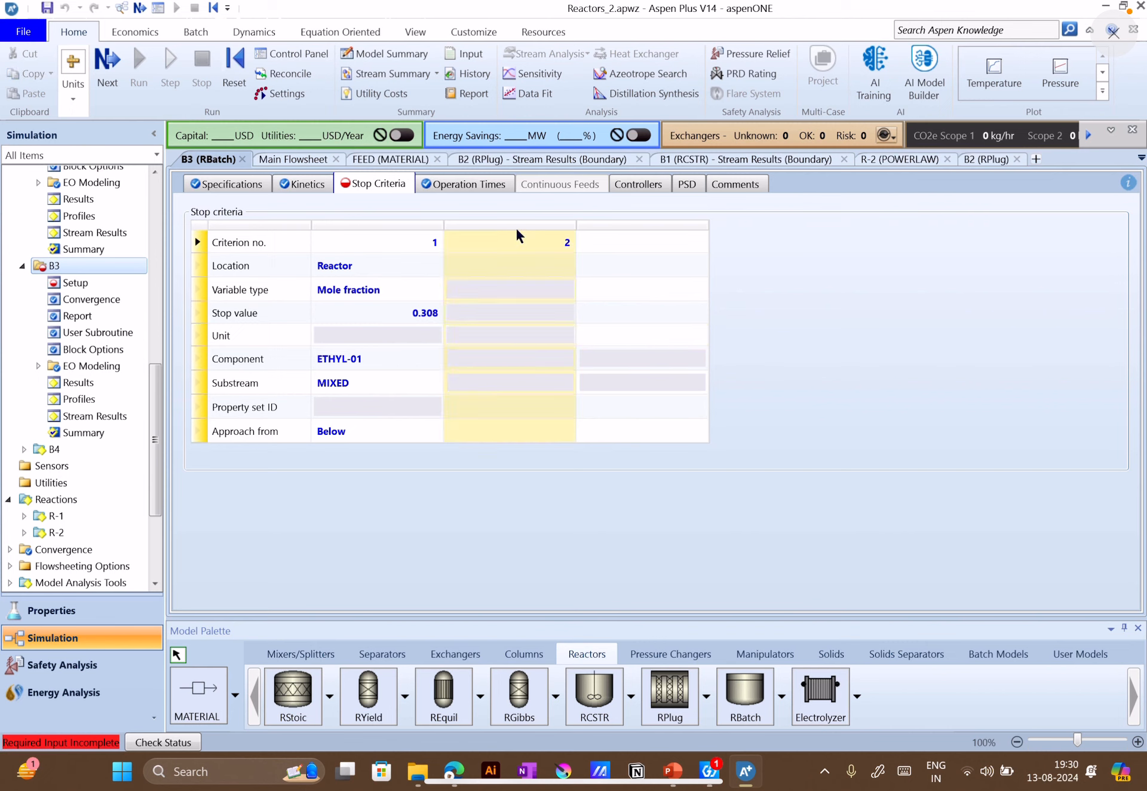
pyautogui.rightClick(516, 227)
pyautogui.click(442, 263)
pyautogui.click(699, 461)
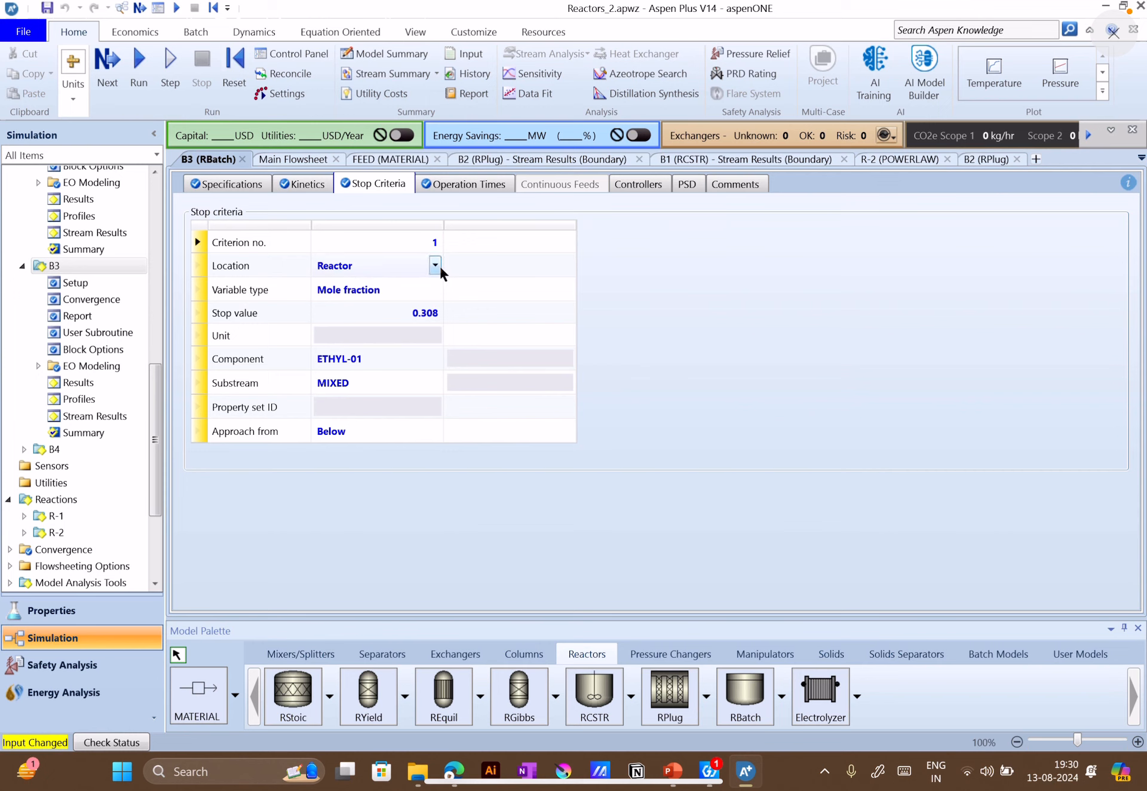
# Check the location choices for B3's stop criterion and keep Reactor selected
pyautogui.click(437, 265)
pyautogui.click(383, 286)
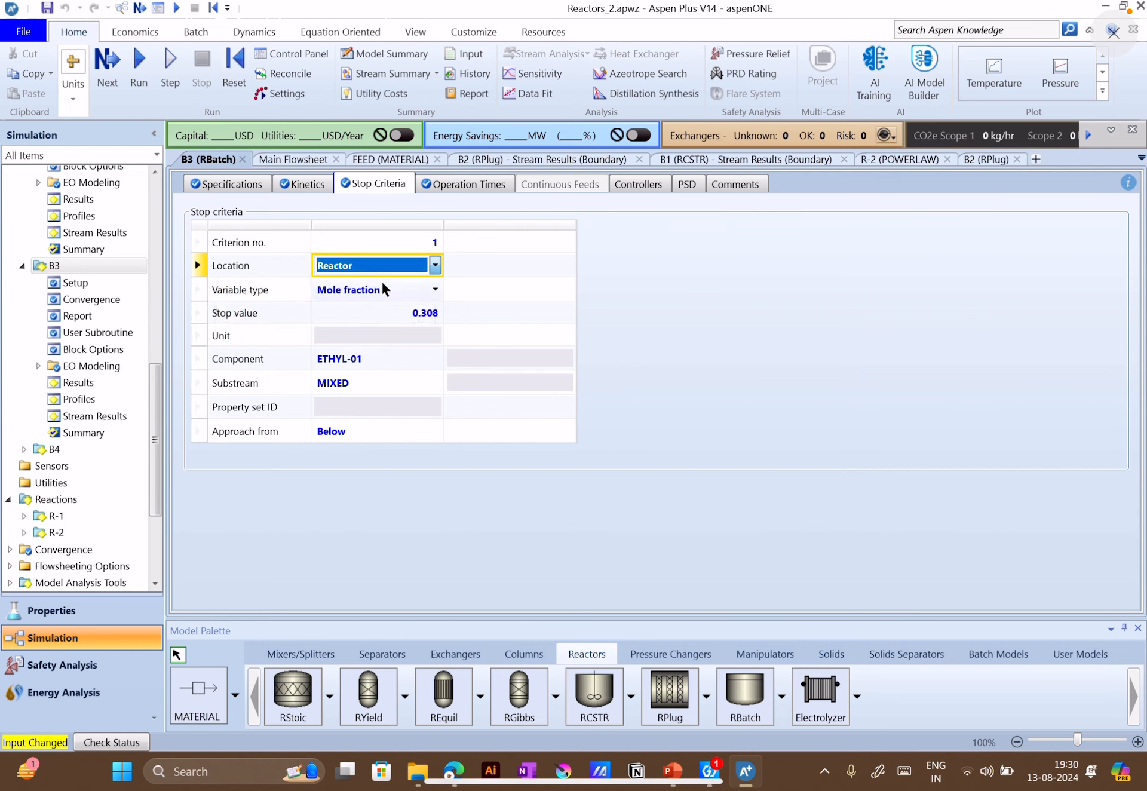
pyautogui.click(436, 264)
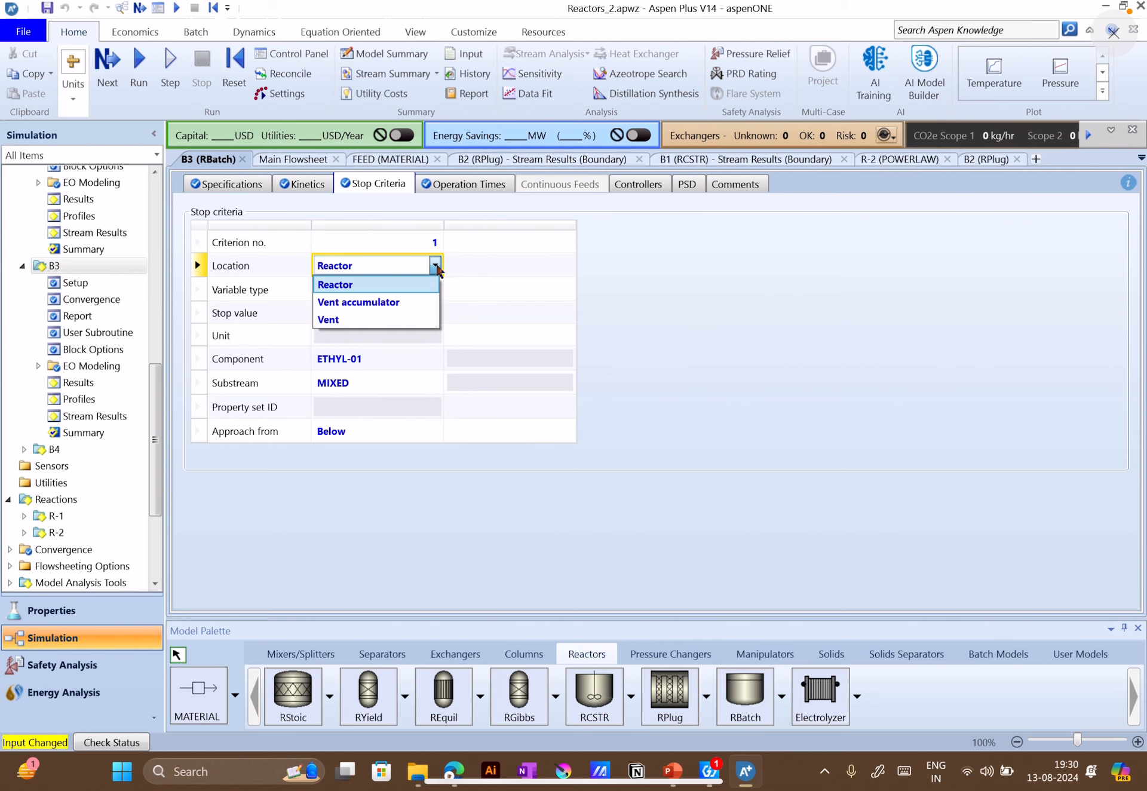
pyautogui.click(433, 285)
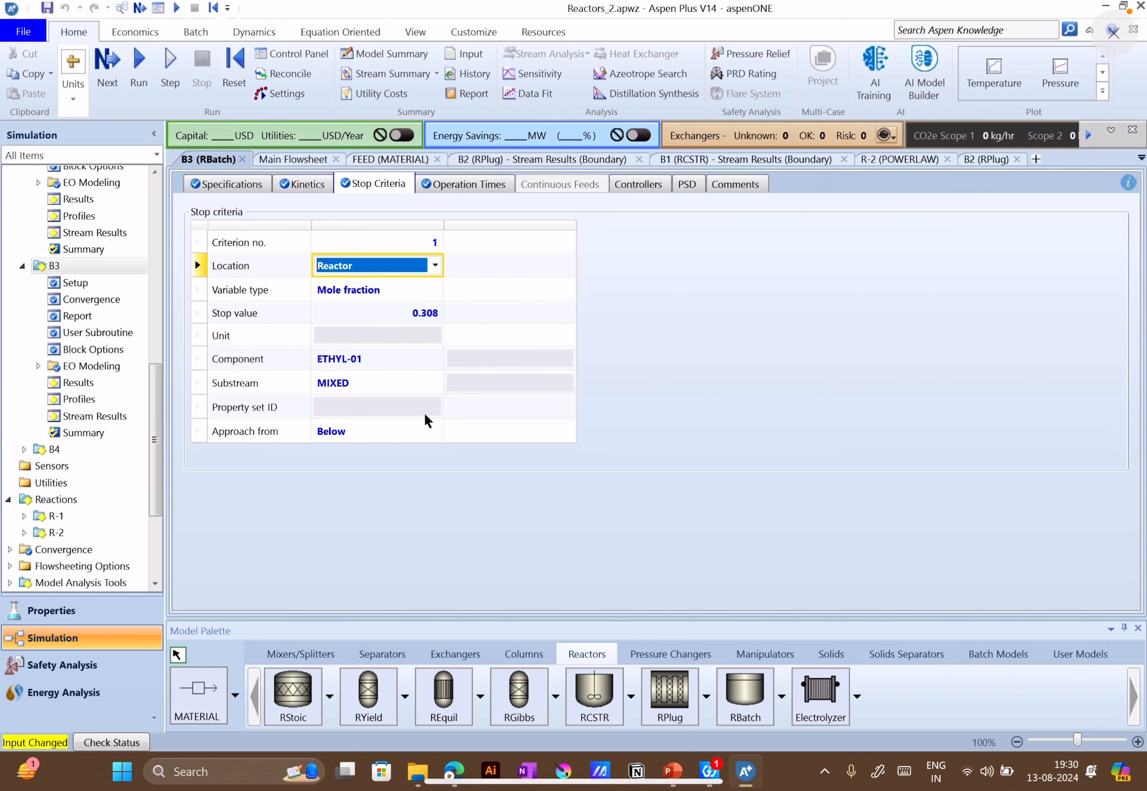
# Compare the ETHYL-01 mole fractions of P-BATCH, P-CSTR and P-PFR in the stream results summary, and return to B3's stop criteria
pyautogui.scroll(-3, 84, 508)
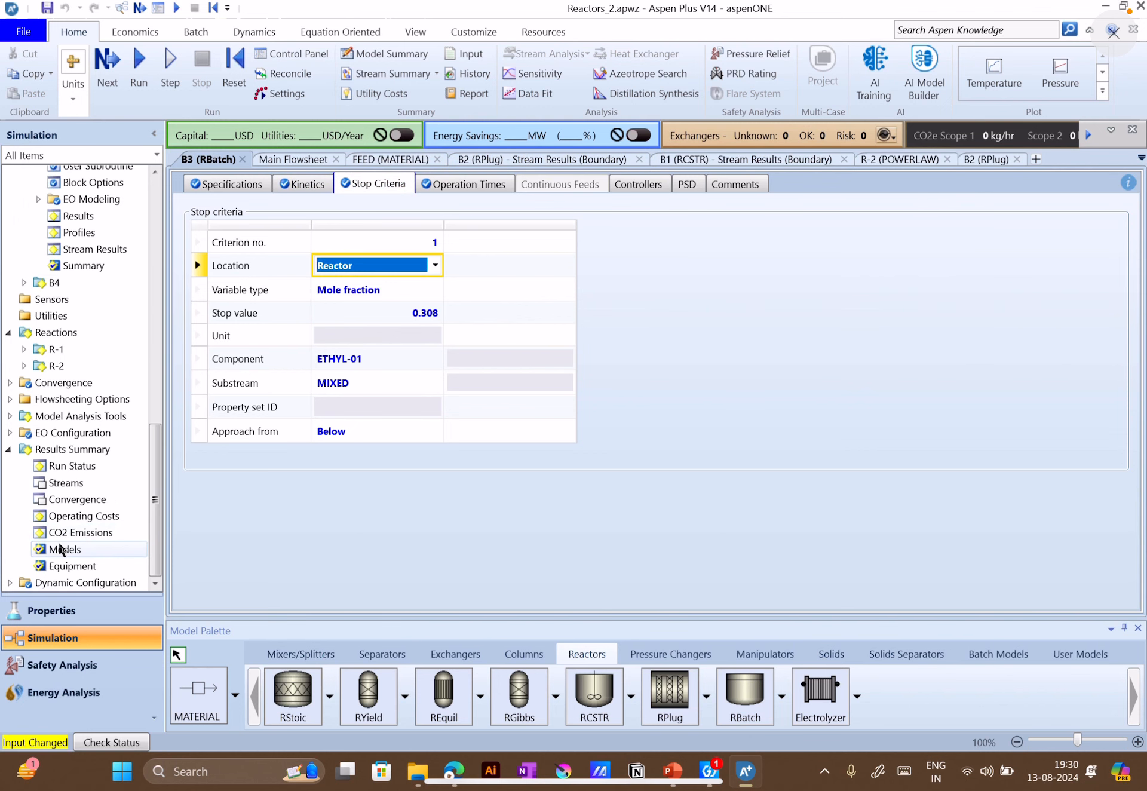
pyautogui.click(80, 481)
pyautogui.scroll(-2, 387, 477)
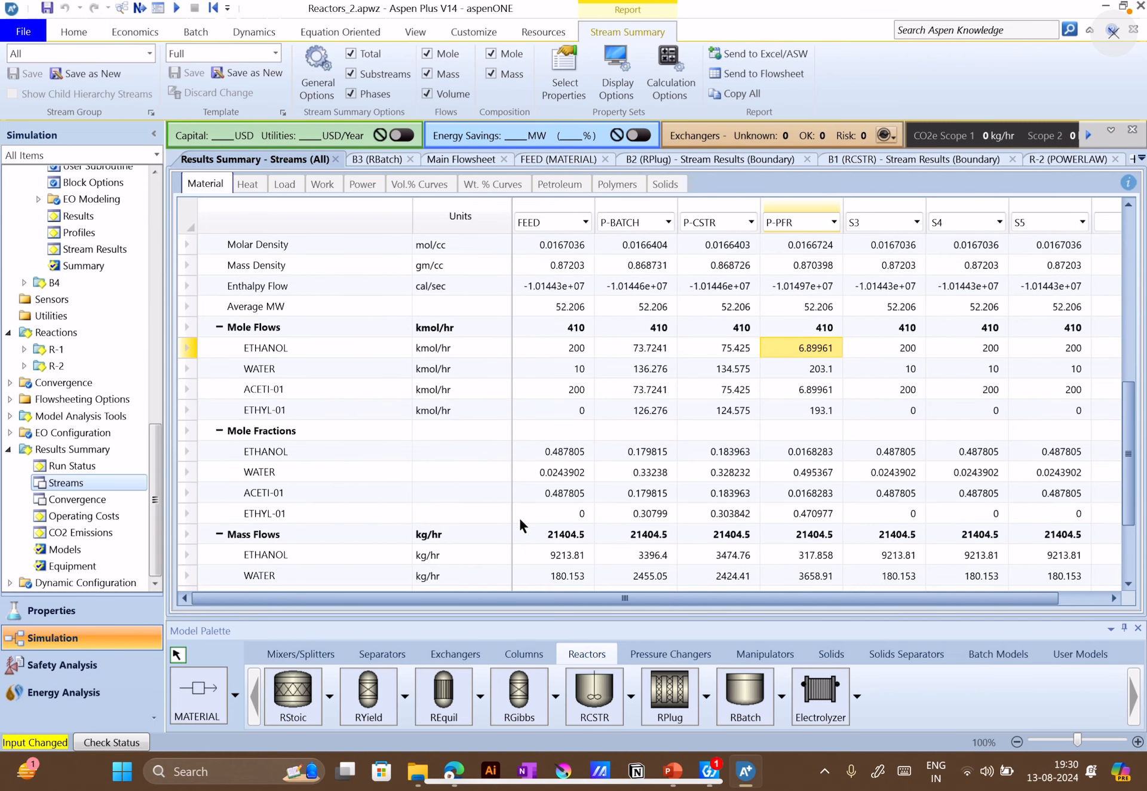
pyautogui.click(662, 516)
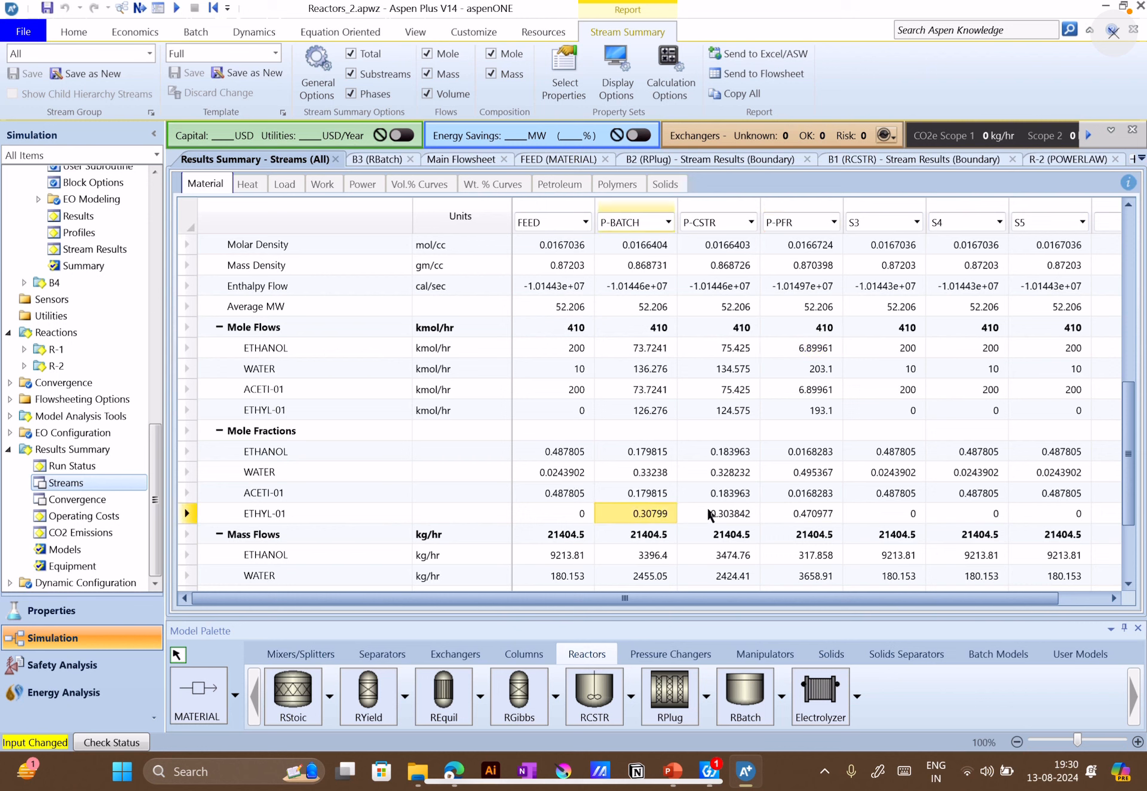
pyautogui.click(723, 514)
pyautogui.click(798, 515)
pyautogui.click(733, 518)
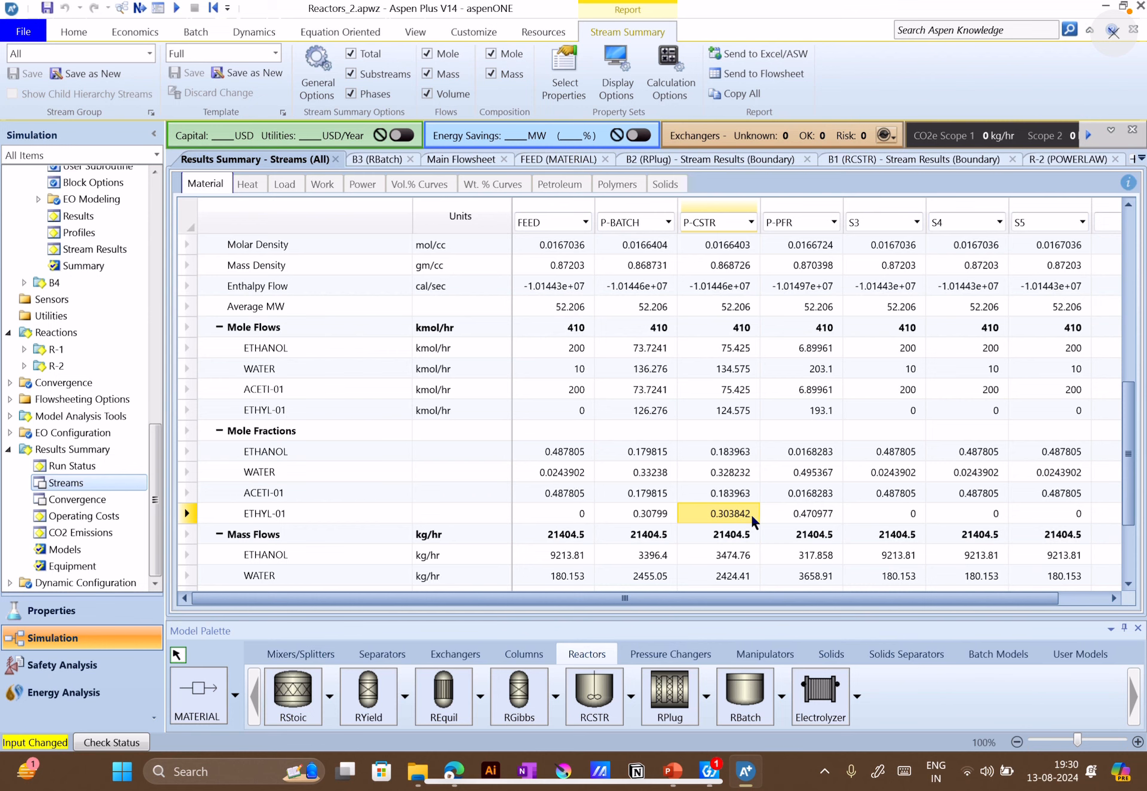
pyautogui.click(797, 514)
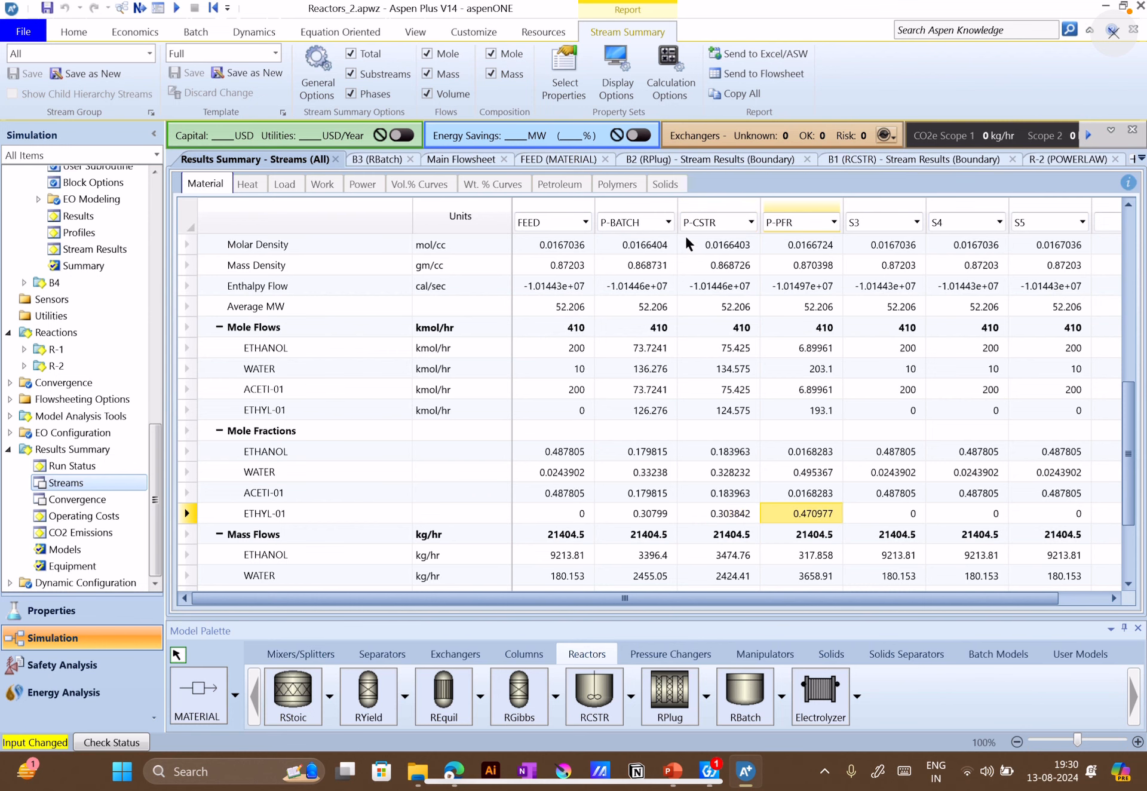
pyautogui.click(382, 161)
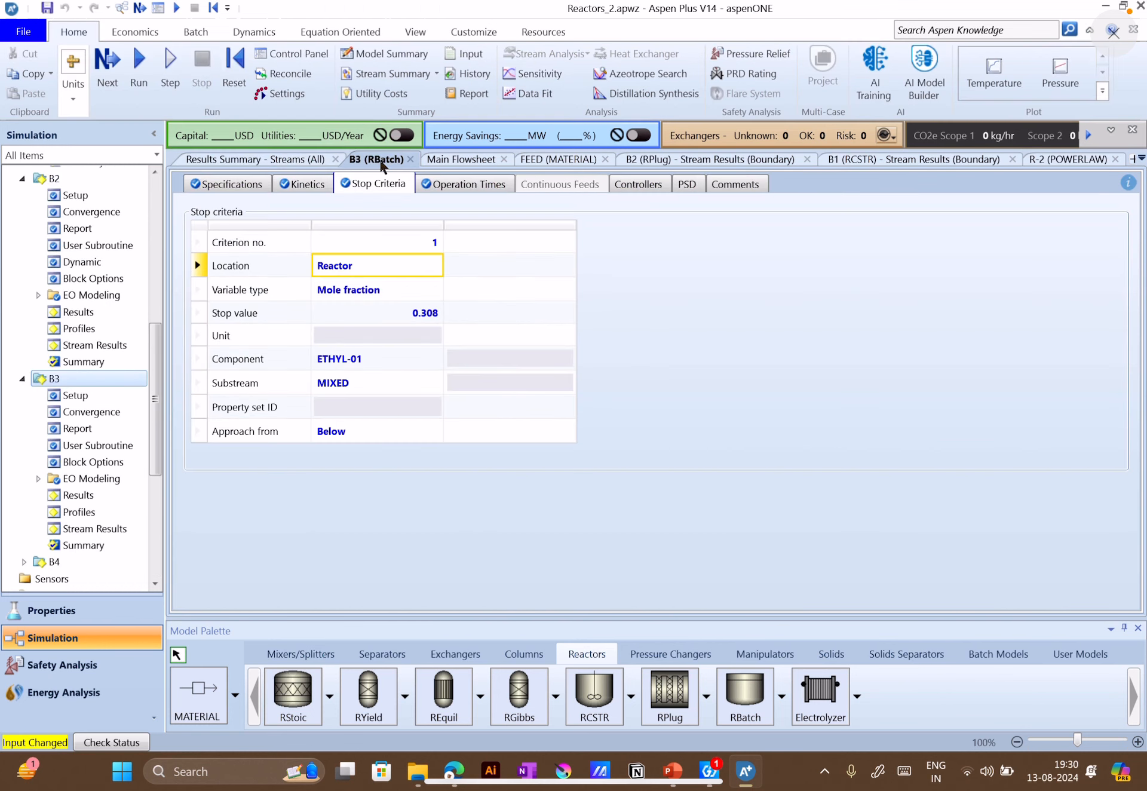
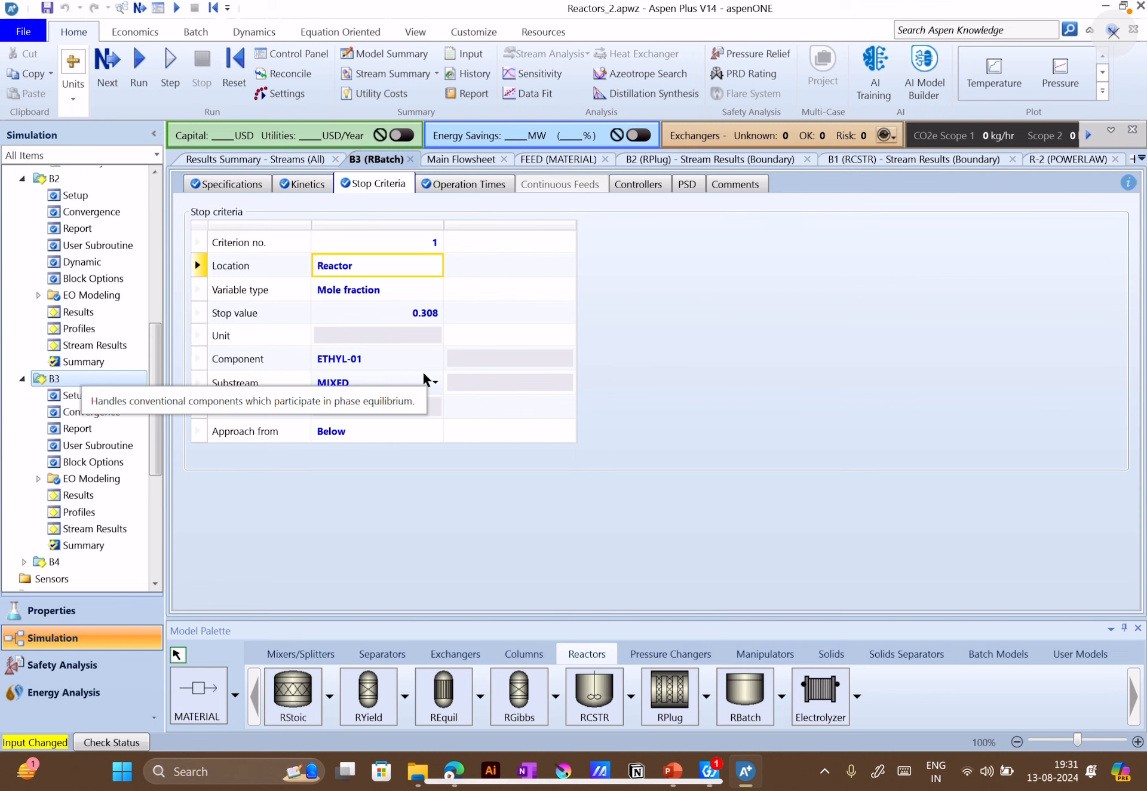
# Review the approach direction of B3's stop criterion and the block's batch cycle and profile result times
pyautogui.click(417, 441)
pyautogui.click(422, 434)
pyautogui.click(432, 433)
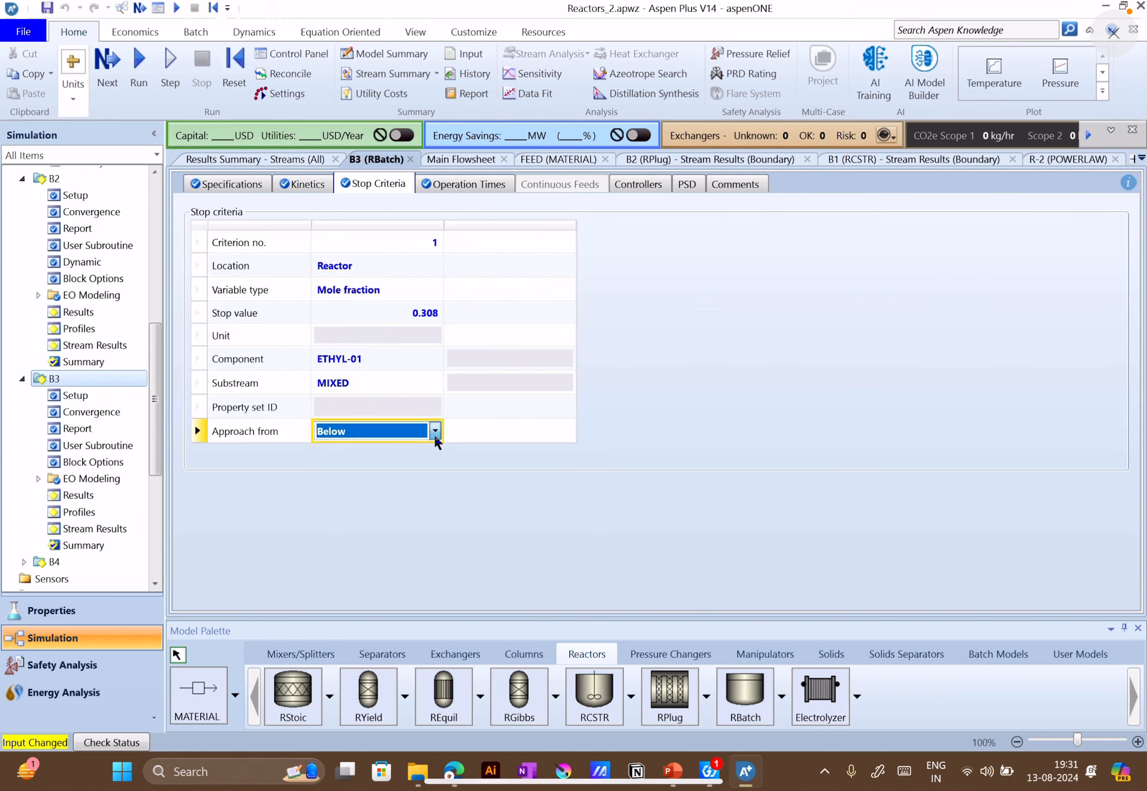
pyautogui.click(441, 185)
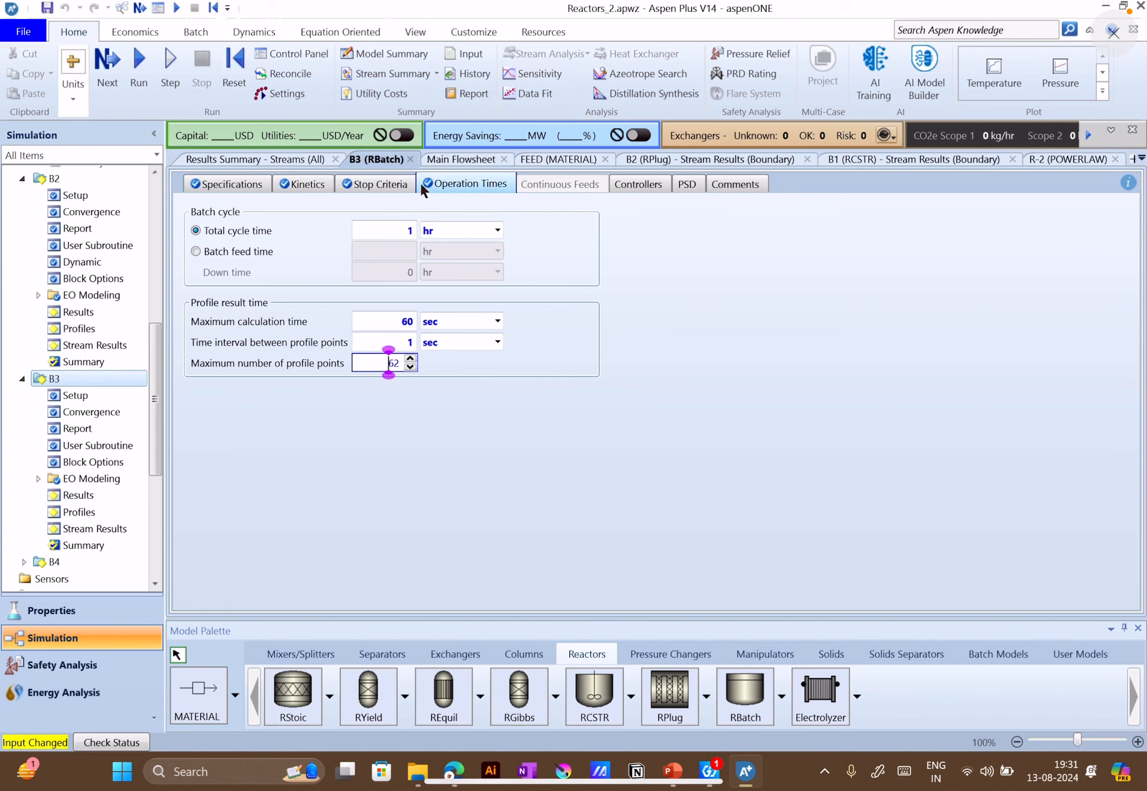
pyautogui.click(373, 183)
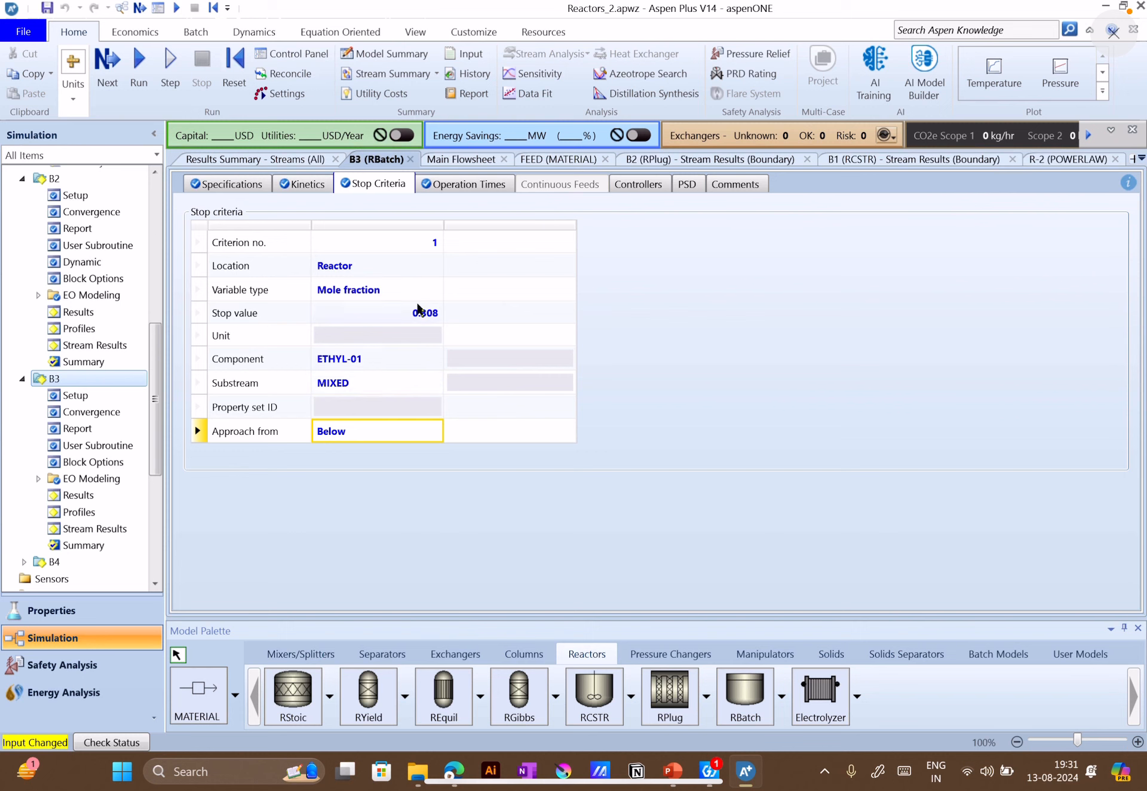
pyautogui.click(453, 185)
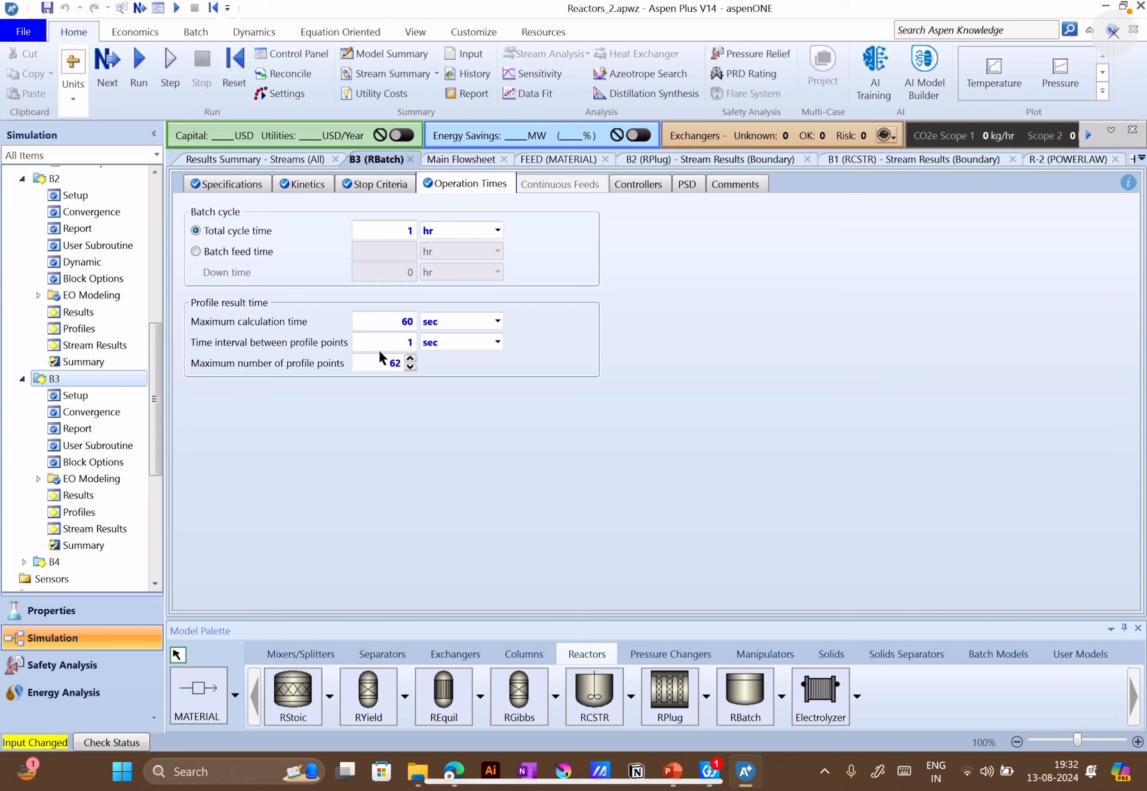
# Run the simulation and check B3's result summary and convergence status
pyautogui.click(136, 82)
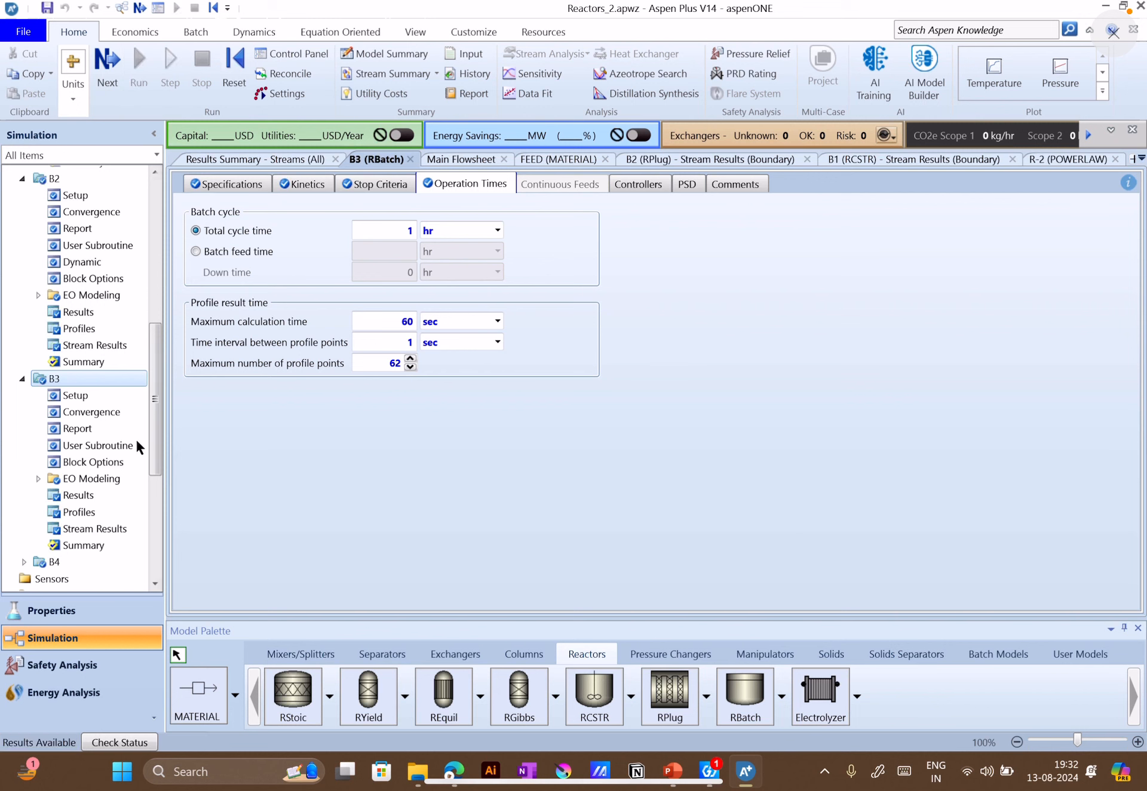
pyautogui.click(88, 496)
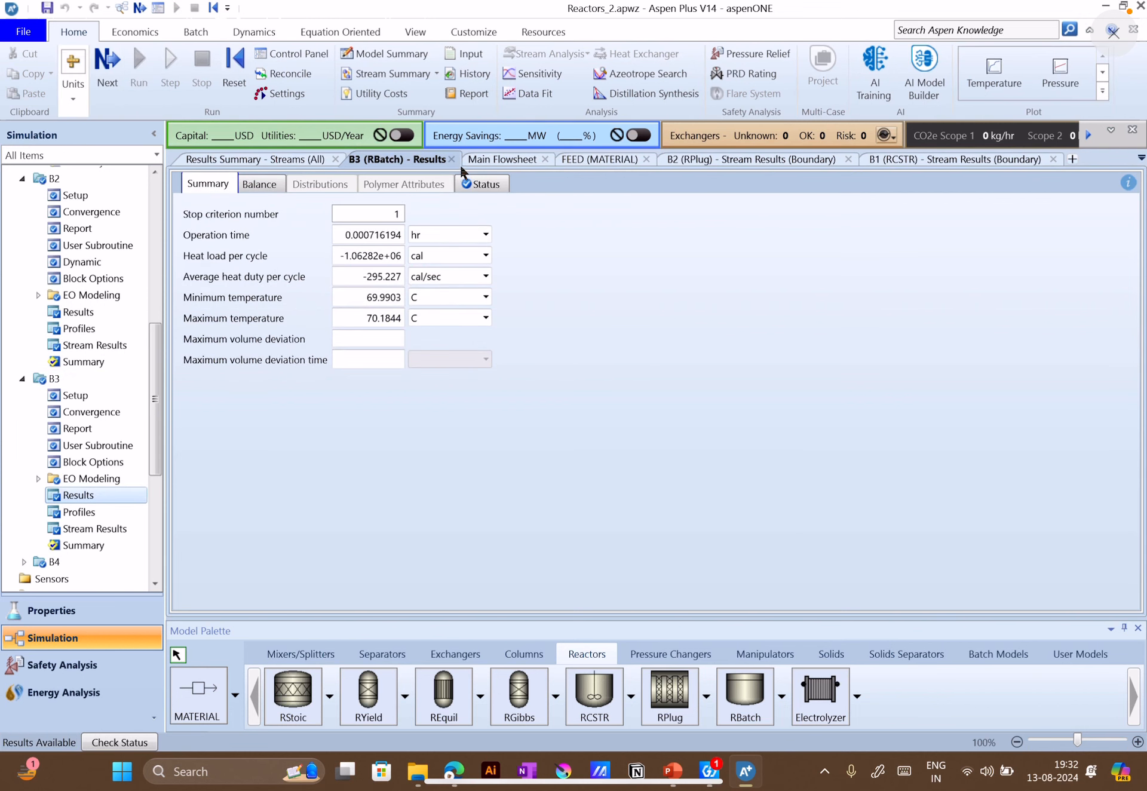
pyautogui.click(486, 184)
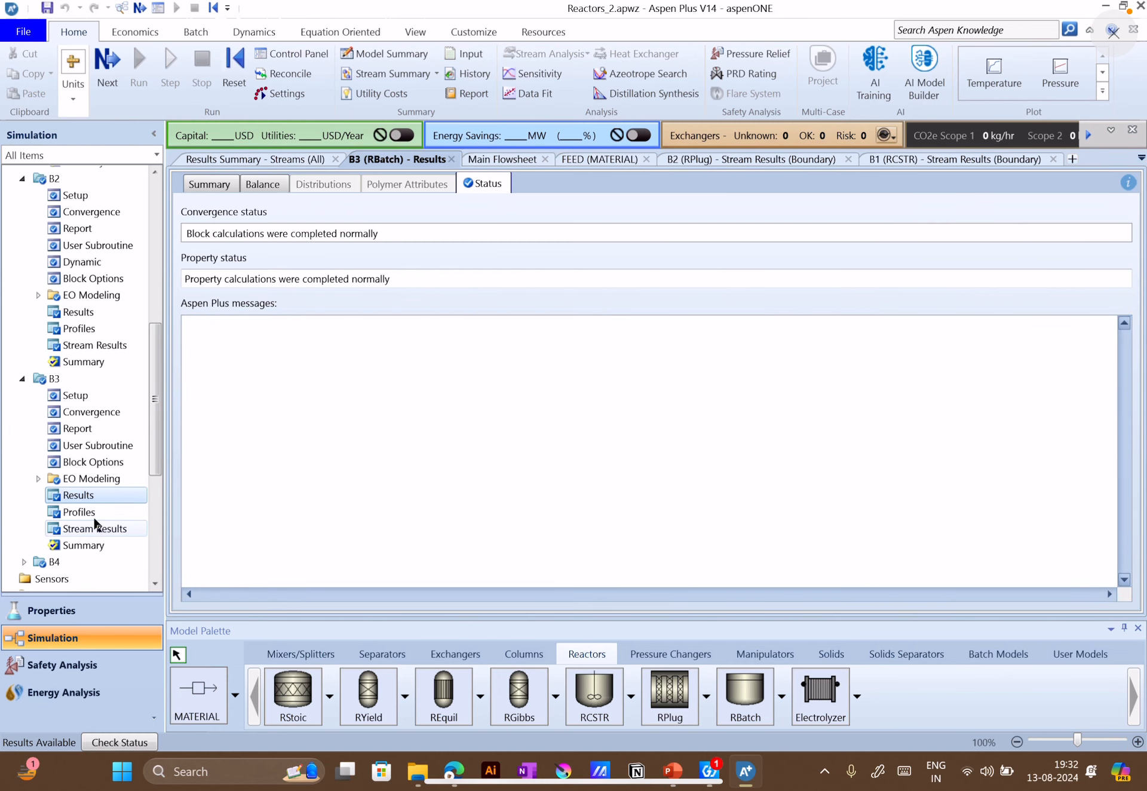
# Examine B3's report options, convergence settings, overall reactor profiles and the reaction kinetics profile for R-1
pyautogui.click(96, 426)
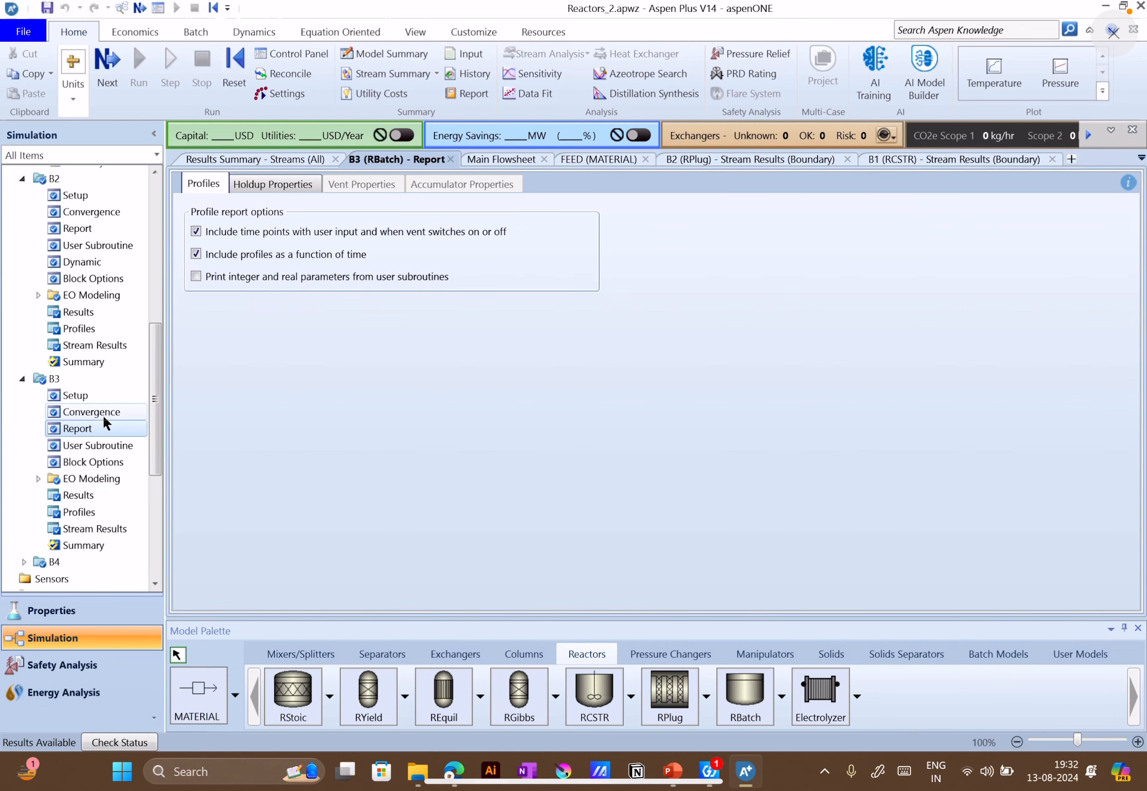
pyautogui.click(103, 413)
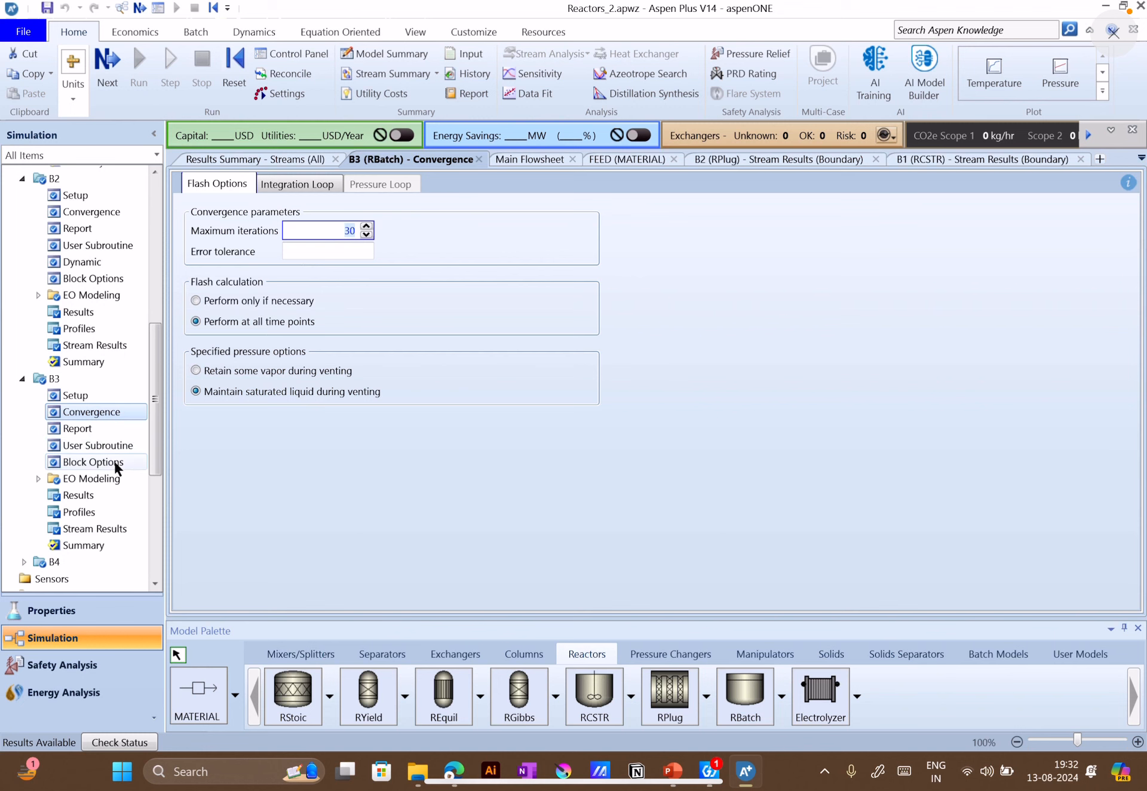
pyautogui.scroll(-3, 110, 469)
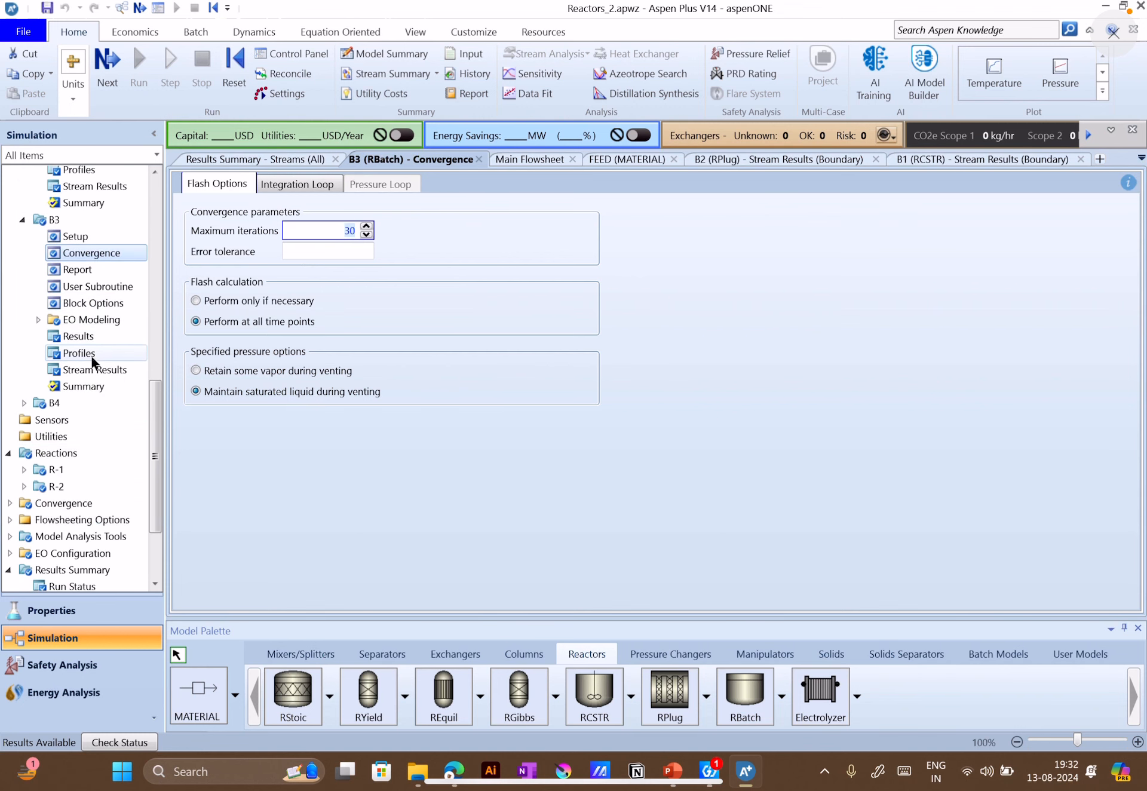
pyautogui.click(89, 353)
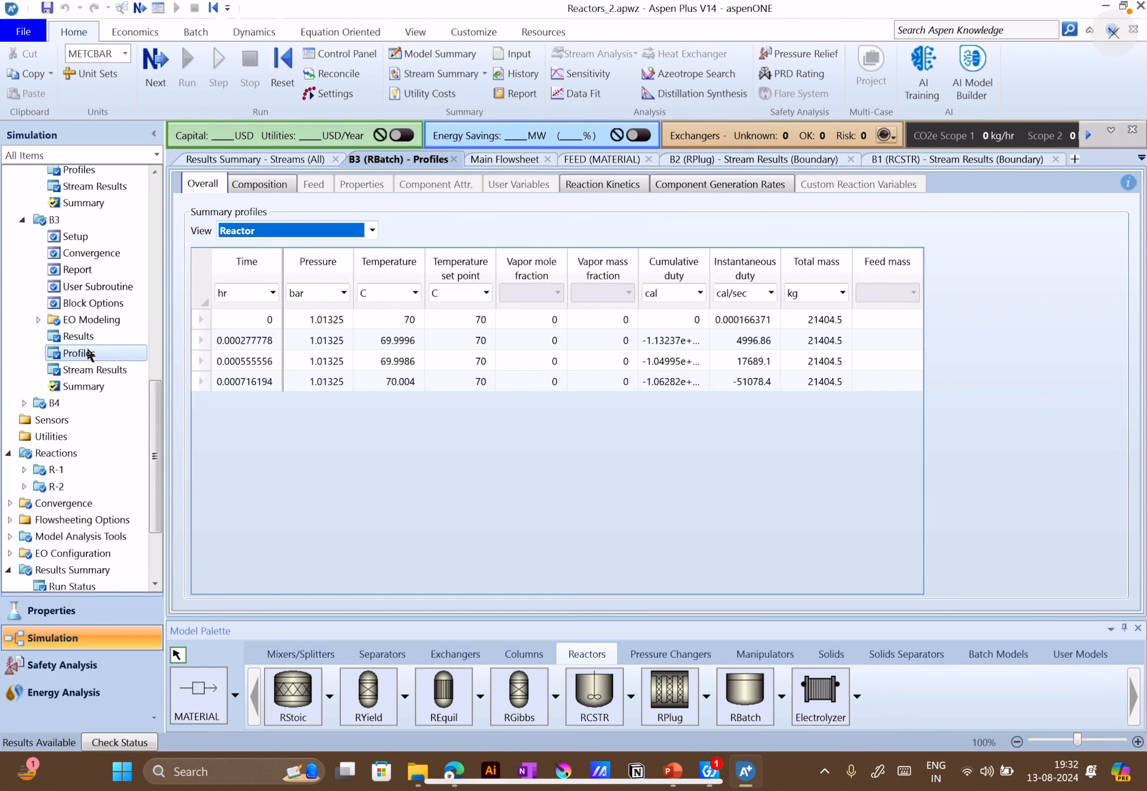
pyautogui.click(365, 232)
pyautogui.click(338, 250)
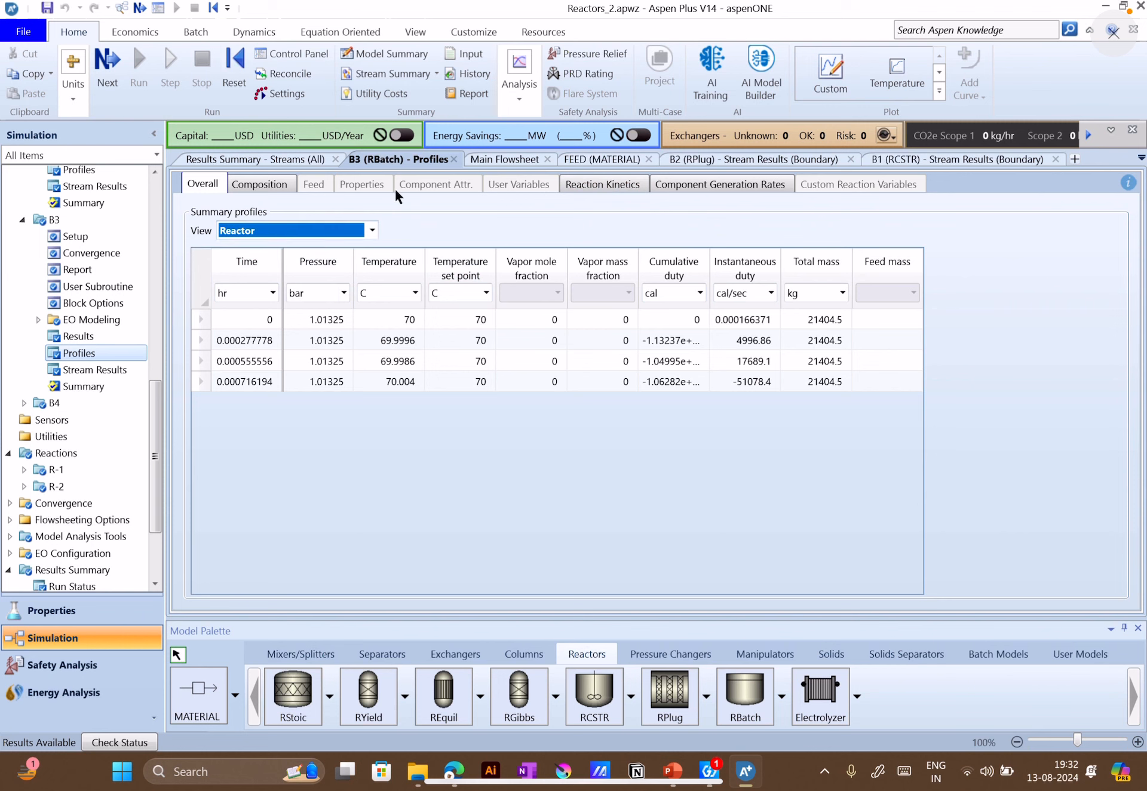
pyautogui.click(589, 189)
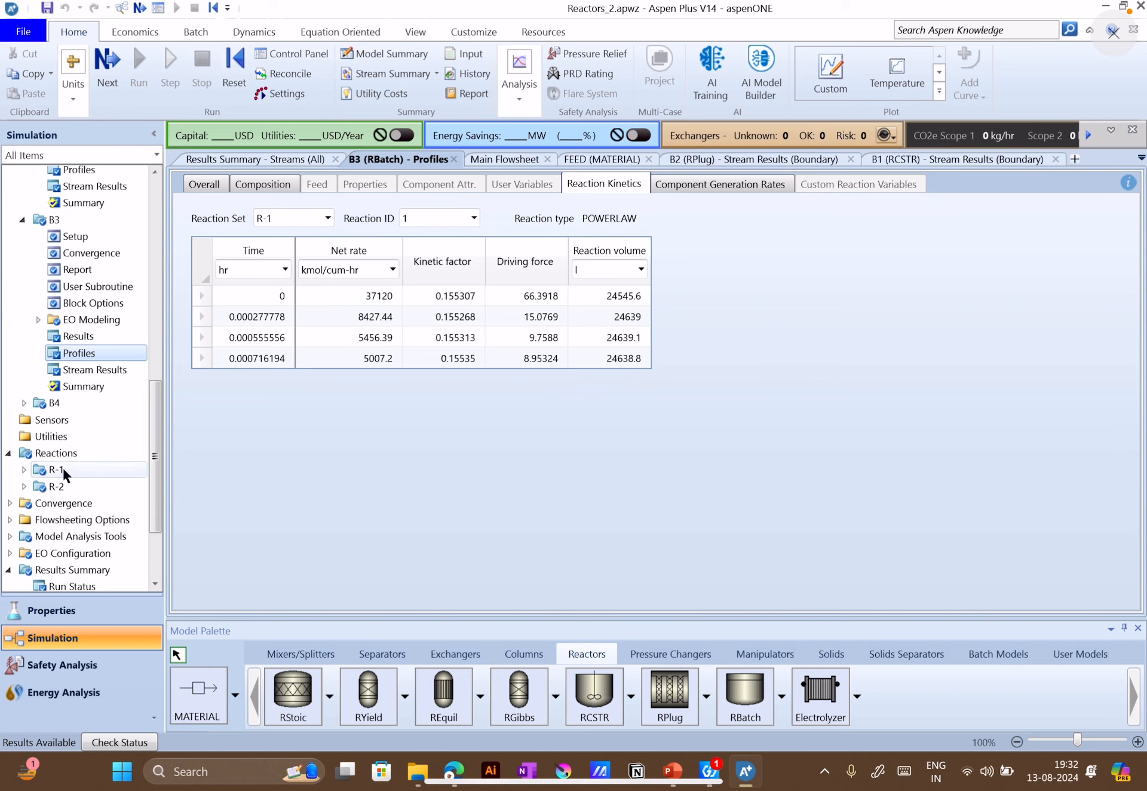
# Review B3's setup, convergence, report and user subroutine forms and its block options, including simulation, diagnostics and report options
pyautogui.scroll(-2, 43, 408)
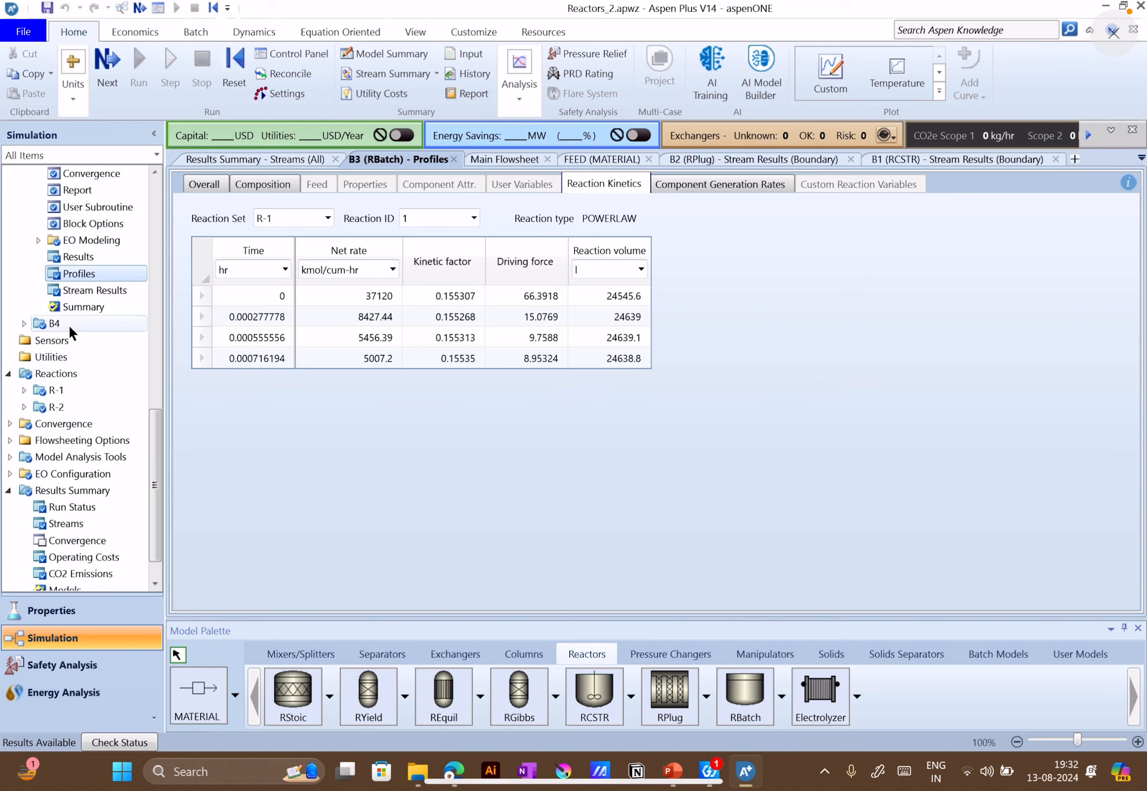
pyautogui.scroll(-1, 43, 416)
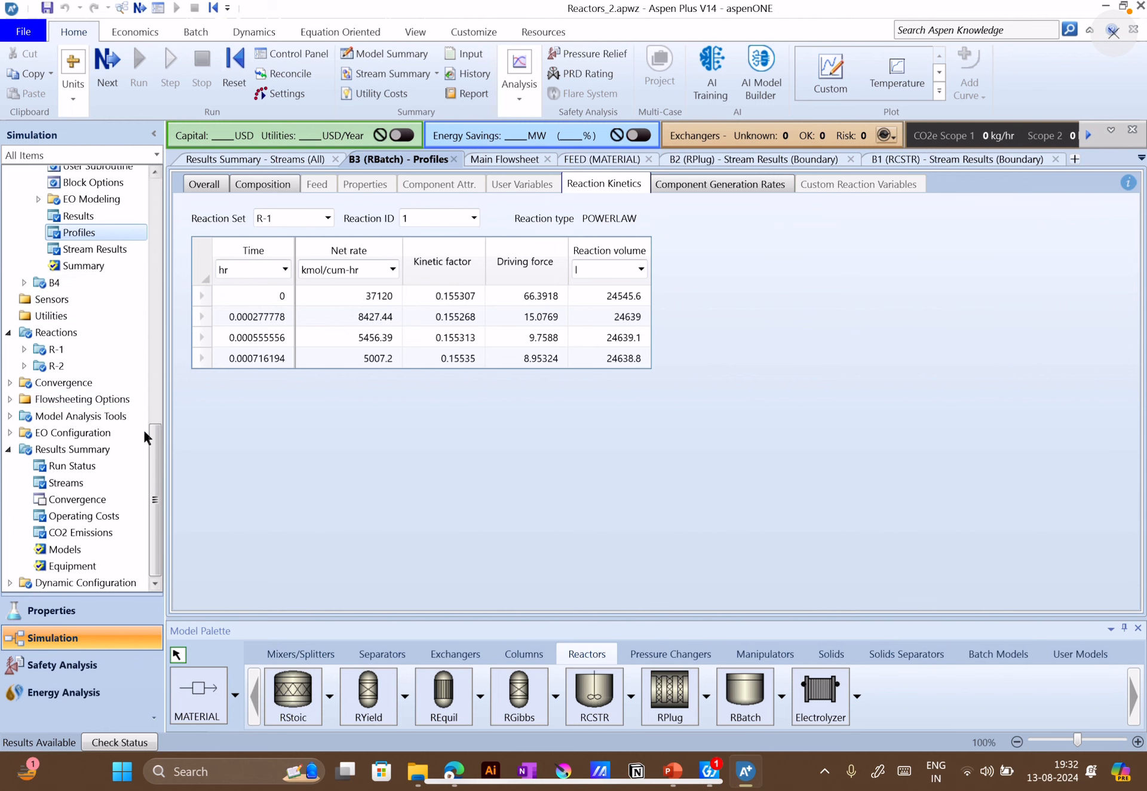
pyautogui.scroll(5, 84, 472)
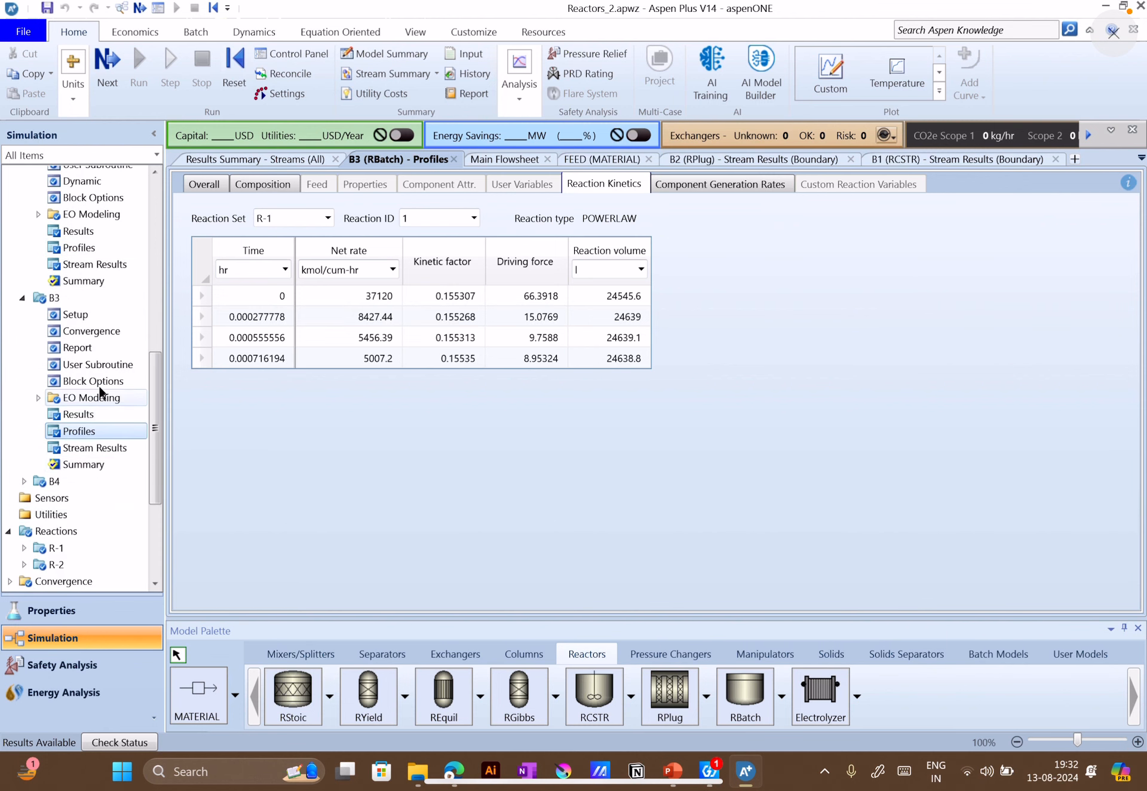
pyautogui.click(93, 330)
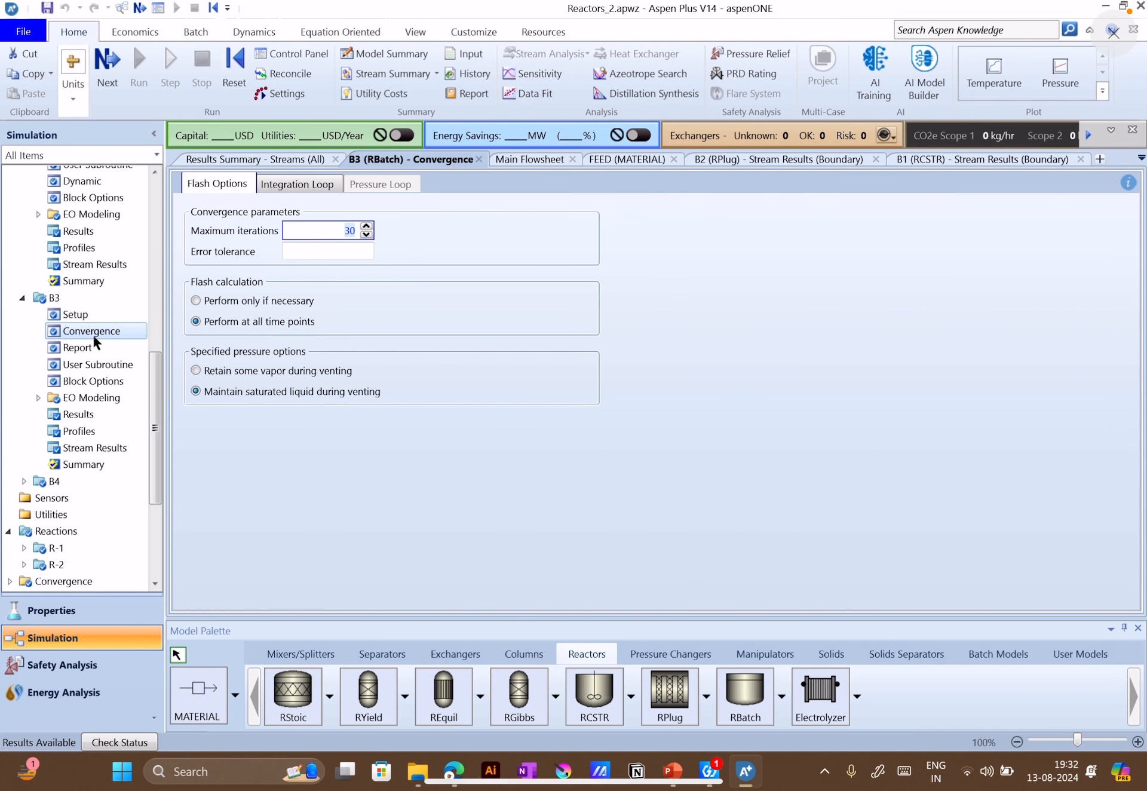
pyautogui.click(88, 350)
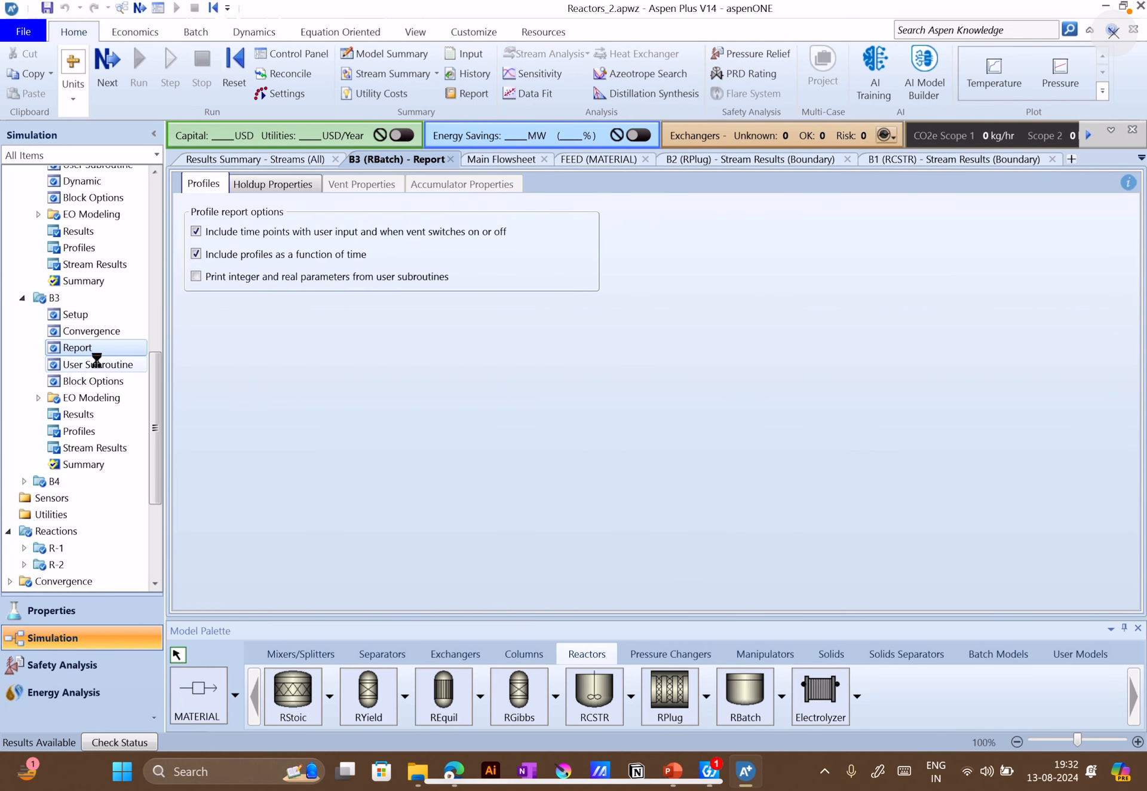
pyautogui.click(95, 364)
pyautogui.click(95, 381)
pyautogui.click(316, 183)
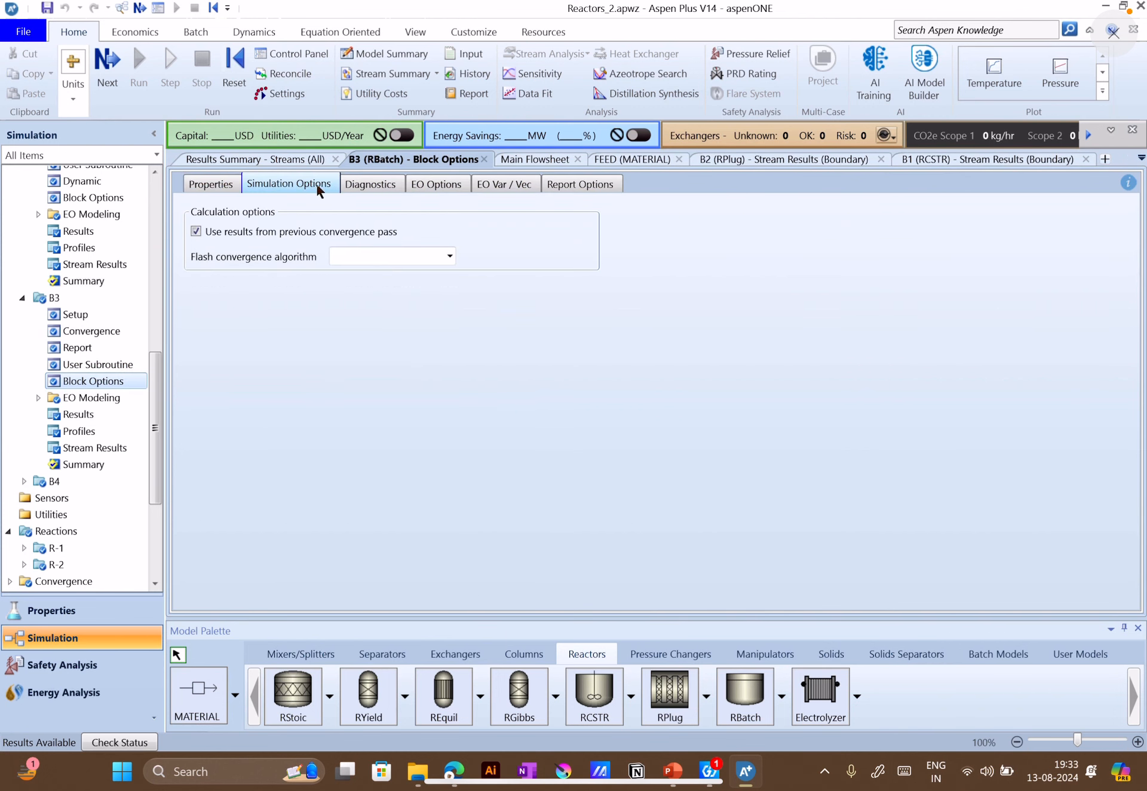
pyautogui.click(372, 184)
pyautogui.click(494, 189)
pyautogui.click(581, 189)
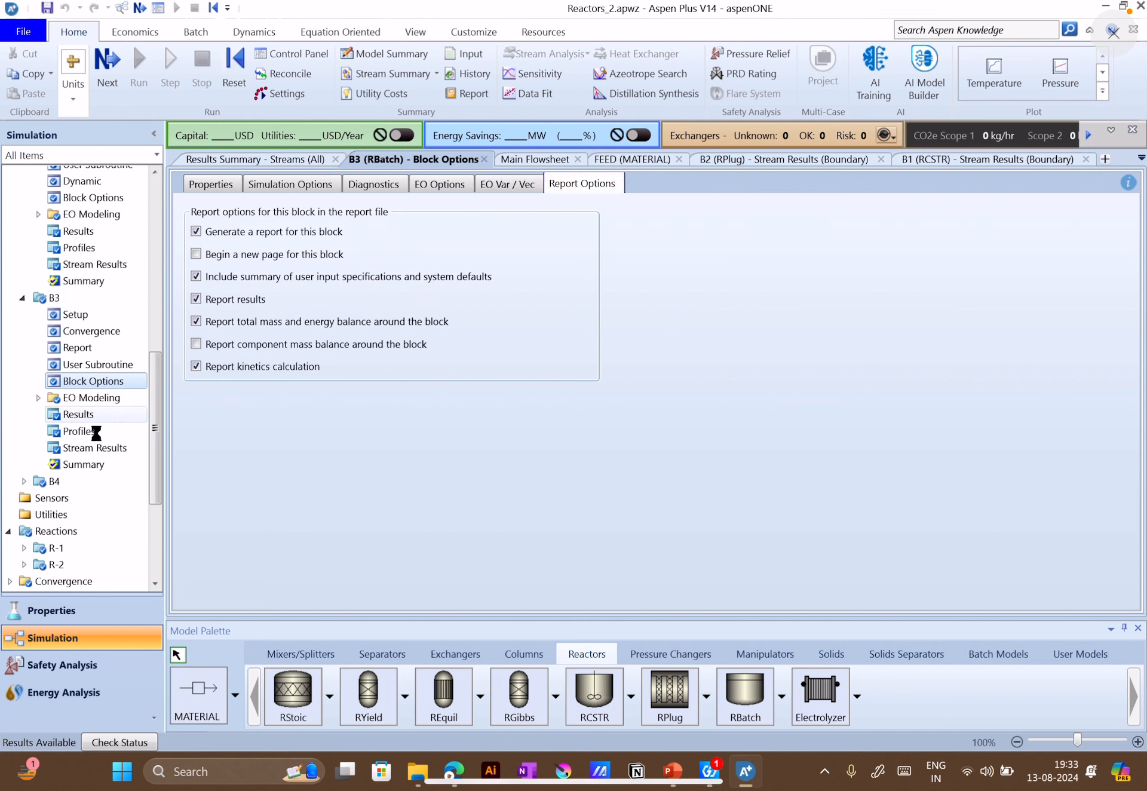
# Check B3's results for the operation summary, the mole, mass and enthalpy balance, and the calculation status
pyautogui.click(72, 415)
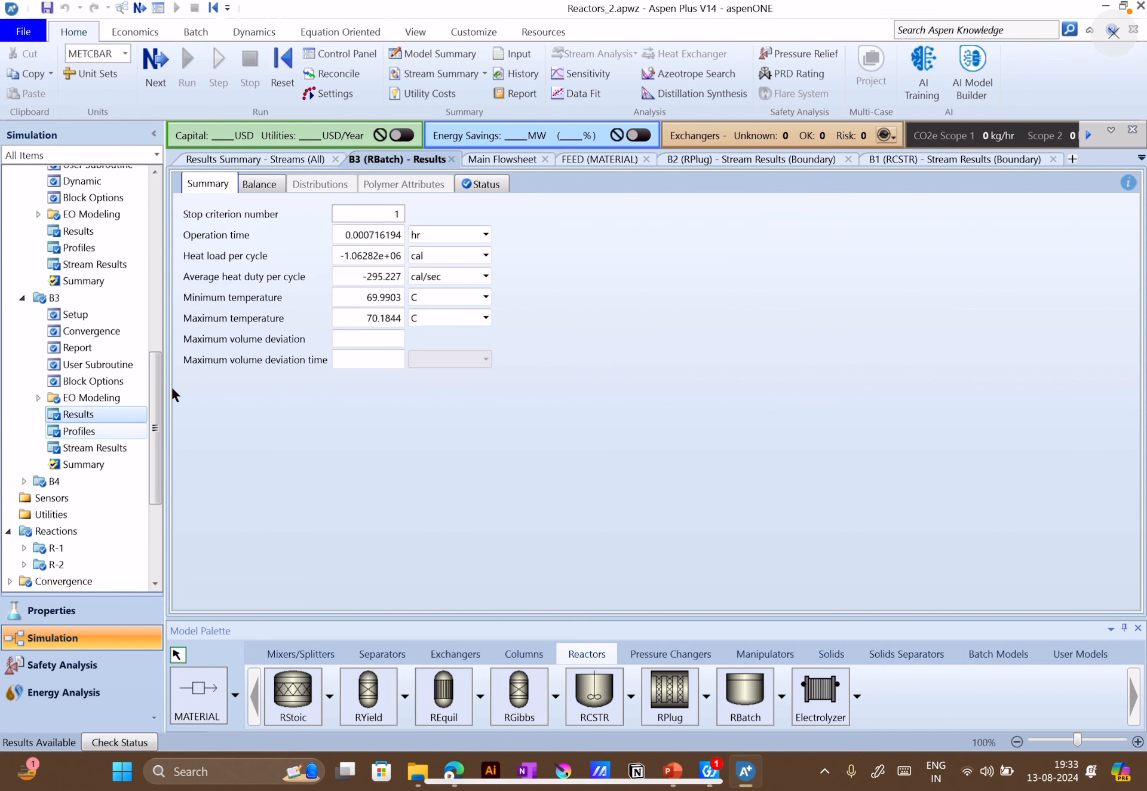
pyautogui.click(255, 185)
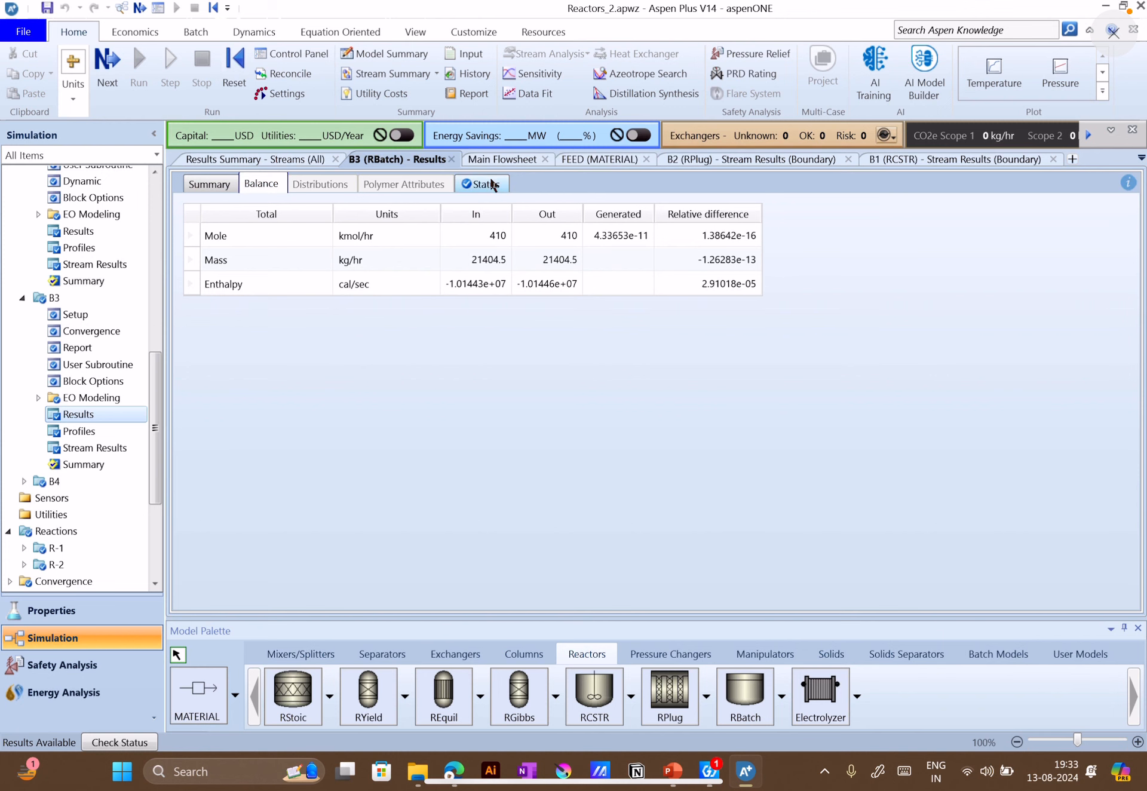
pyautogui.click(494, 186)
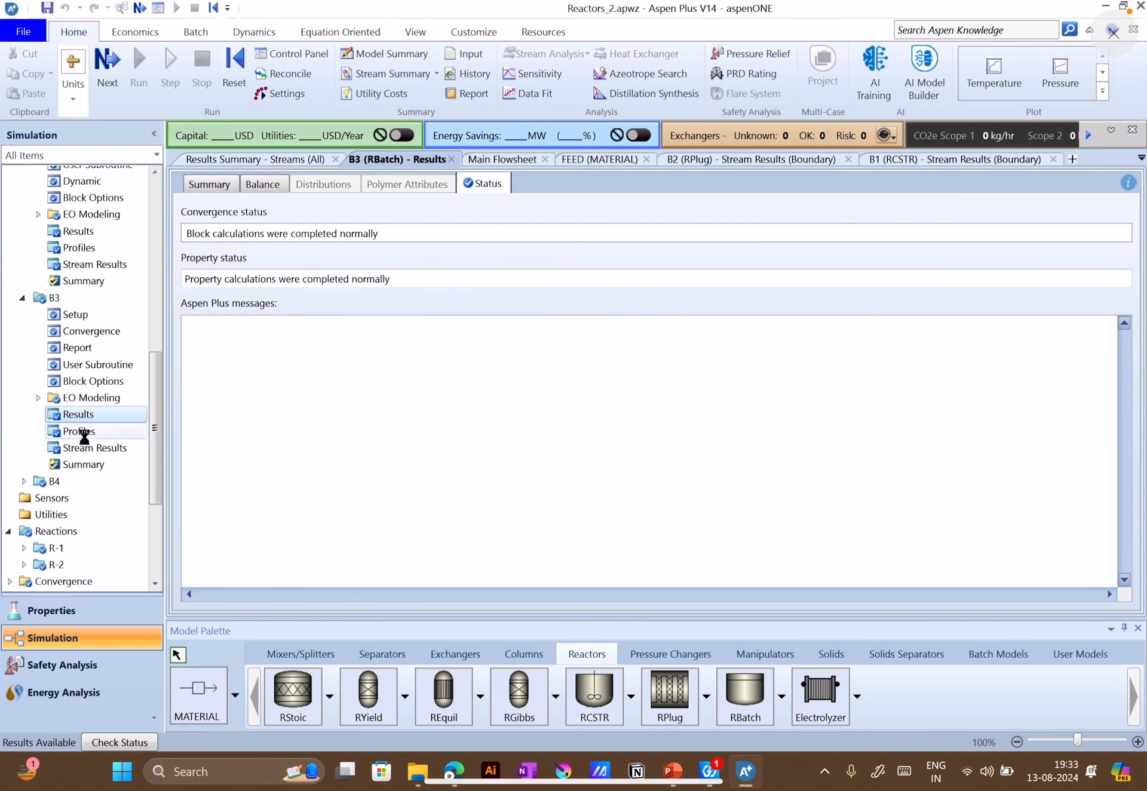
# Plot B3's reactor molar composition of ETHYL-01 against time from the block's composition profiles
pyautogui.click(79, 431)
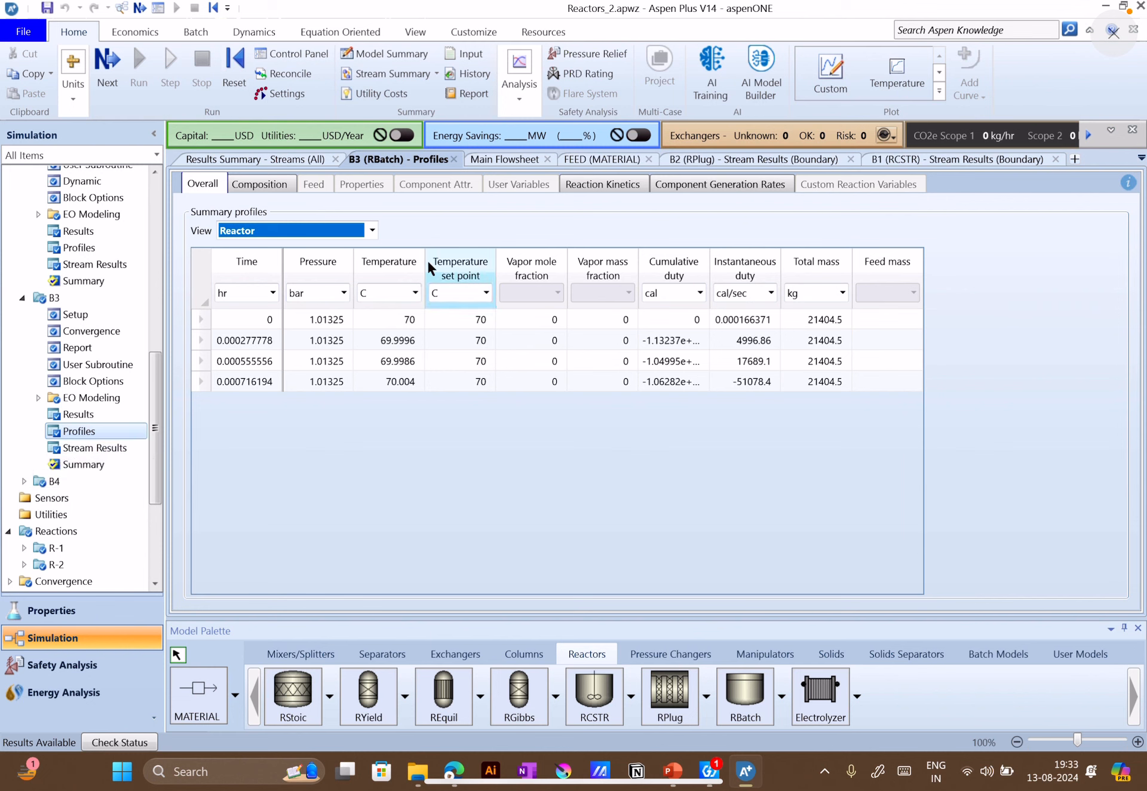
pyautogui.click(372, 230)
pyautogui.click(250, 185)
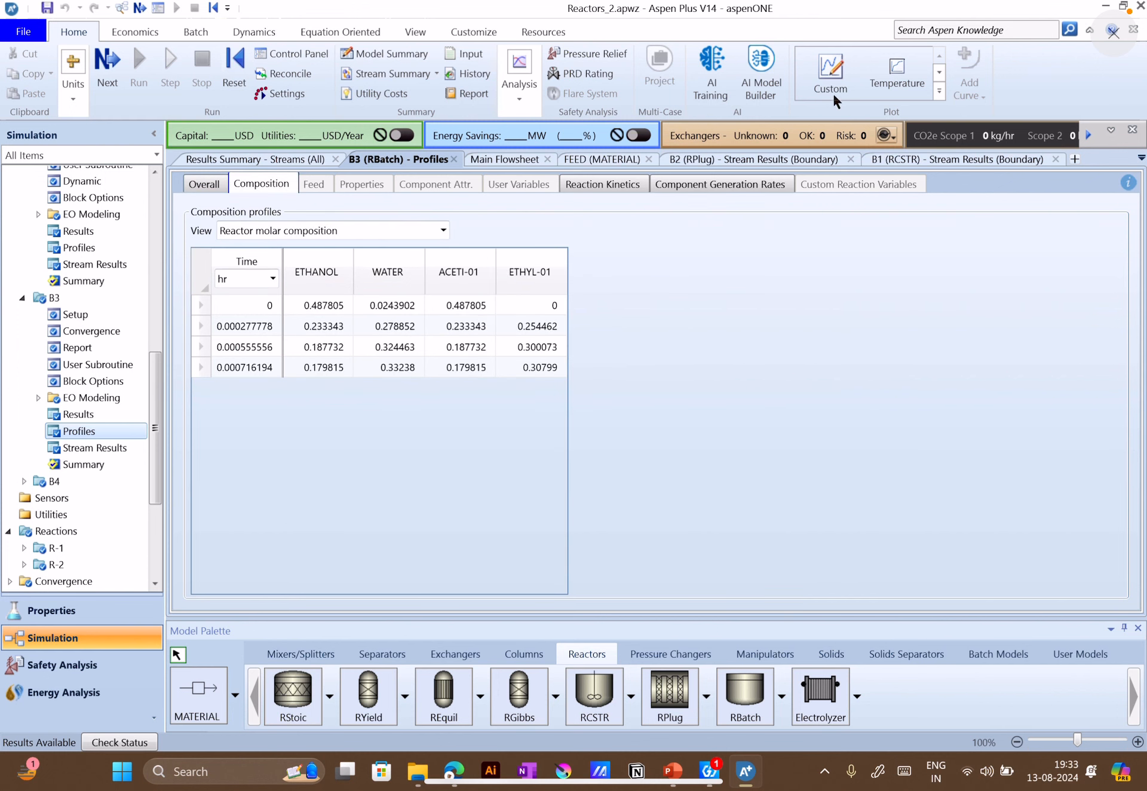
pyautogui.click(939, 91)
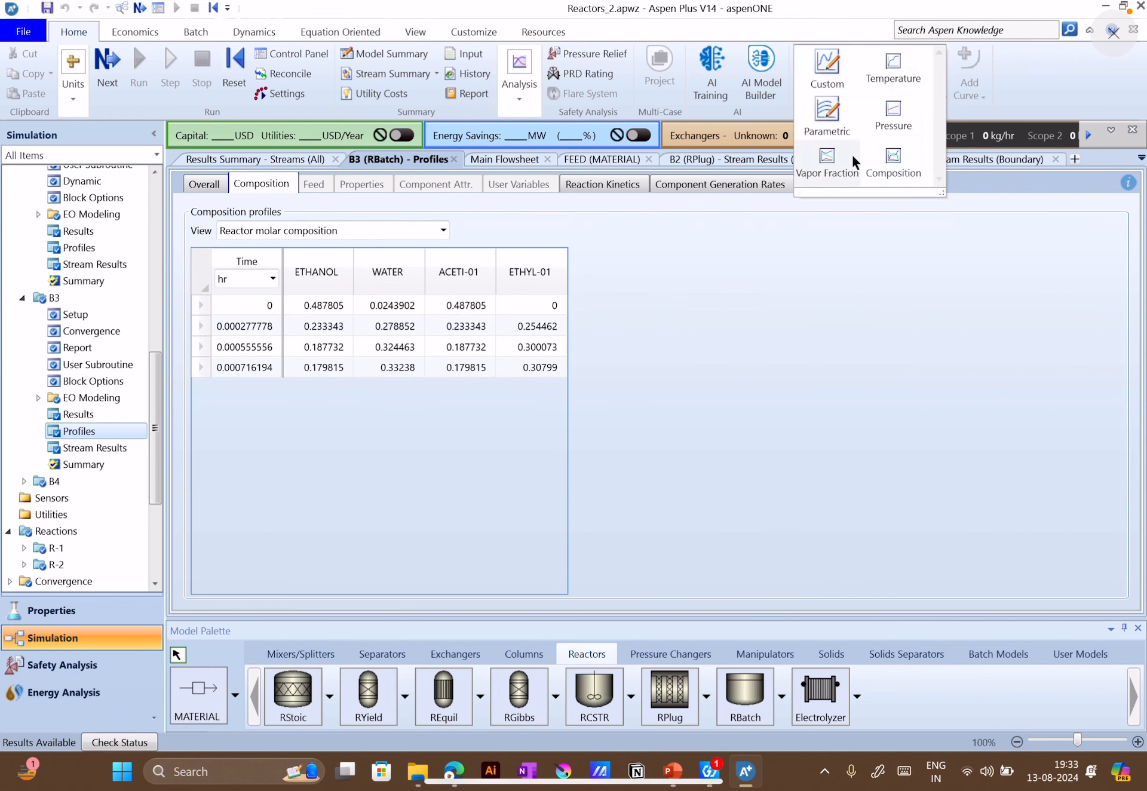
pyautogui.click(890, 166)
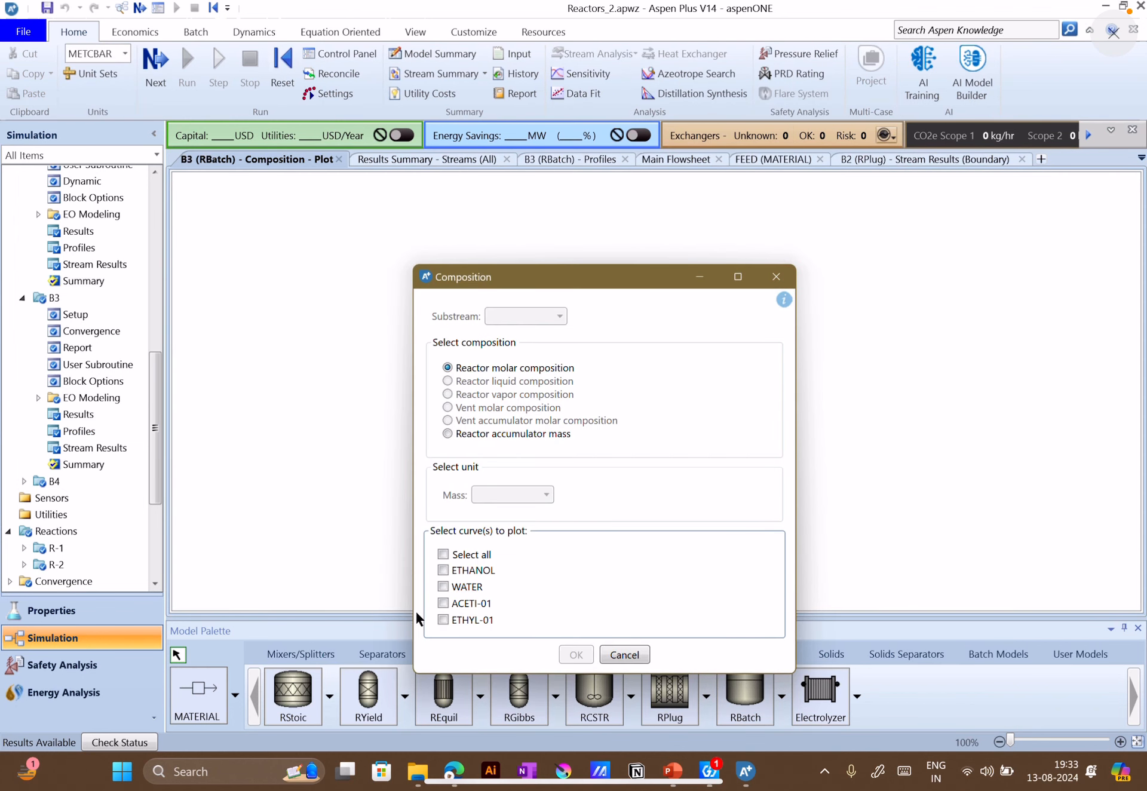
pyautogui.click(443, 619)
pyautogui.click(576, 654)
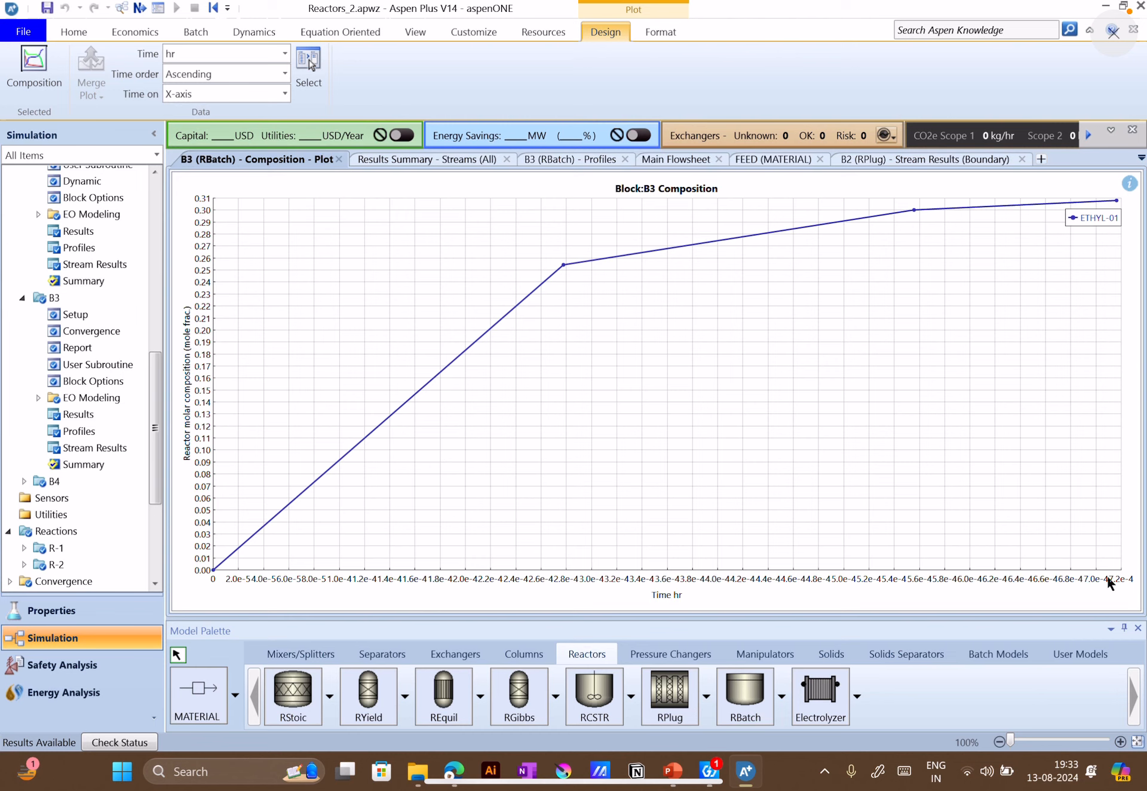
# Close the B1 and B2 stream results and the B2 block form, and return to the main flowsheet after checking the stream summary
pyautogui.click(1020, 159)
pyautogui.click(1024, 159)
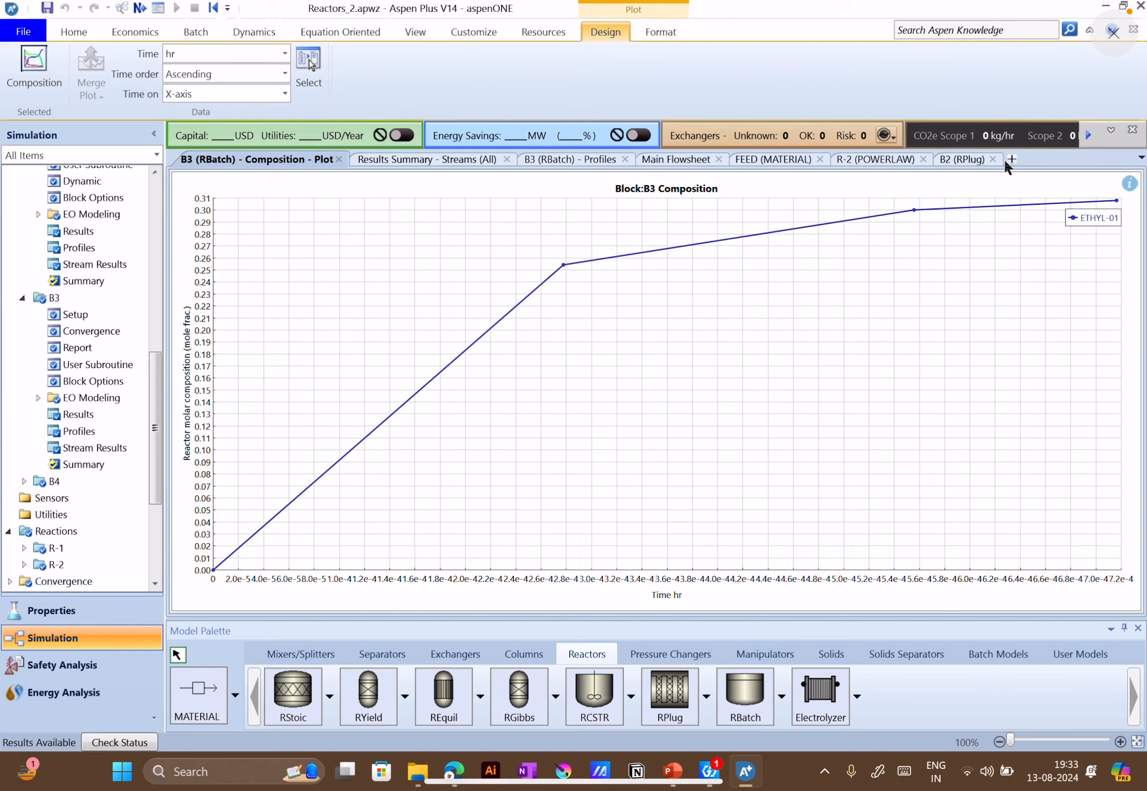
pyautogui.click(994, 159)
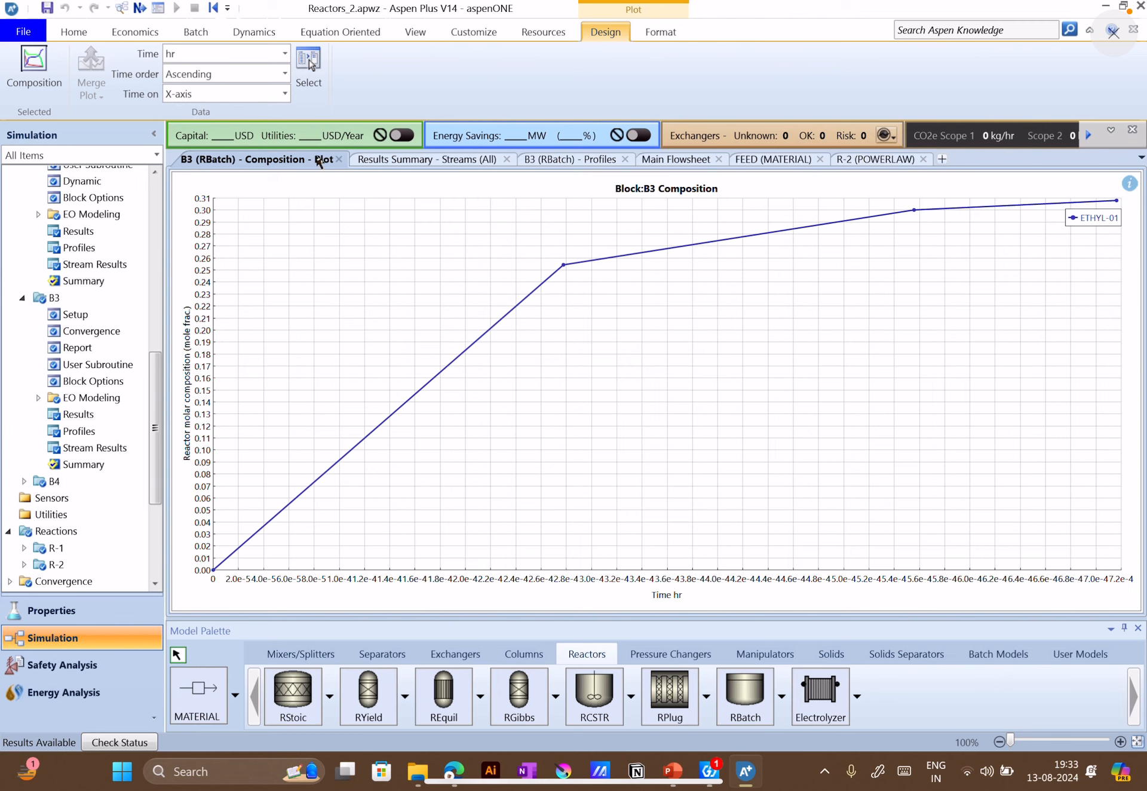
pyautogui.click(385, 160)
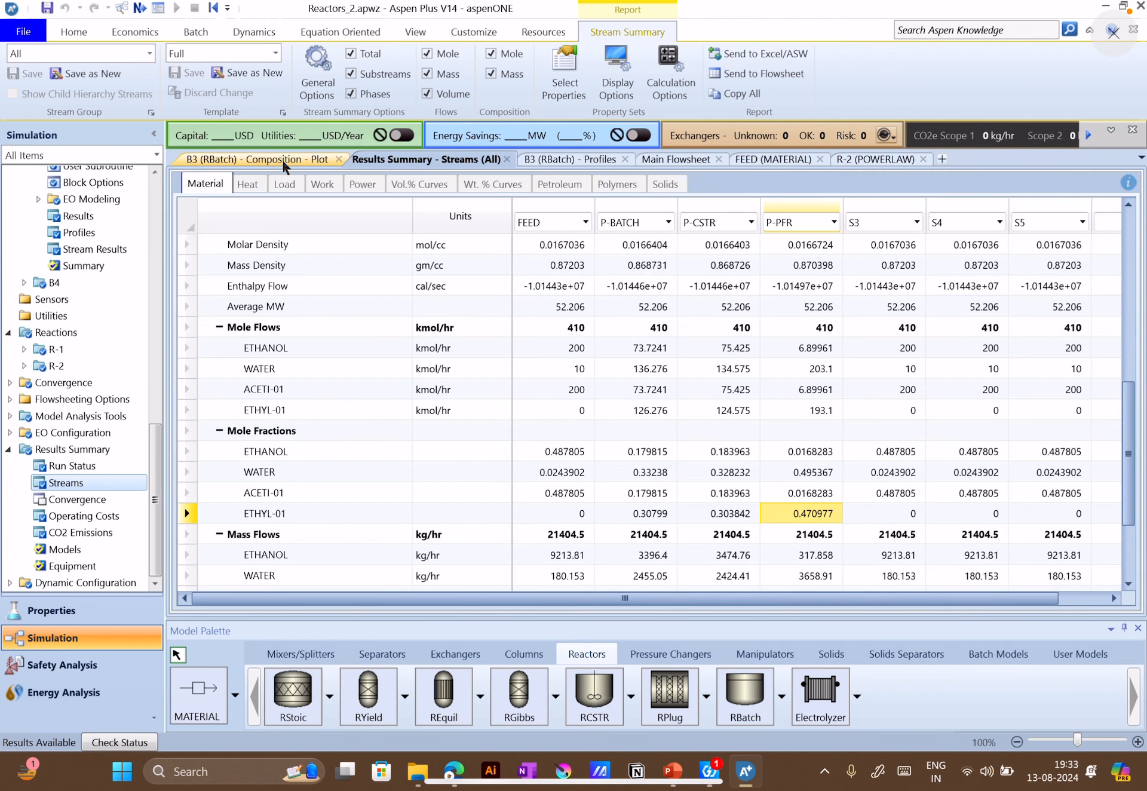
pyautogui.click(669, 159)
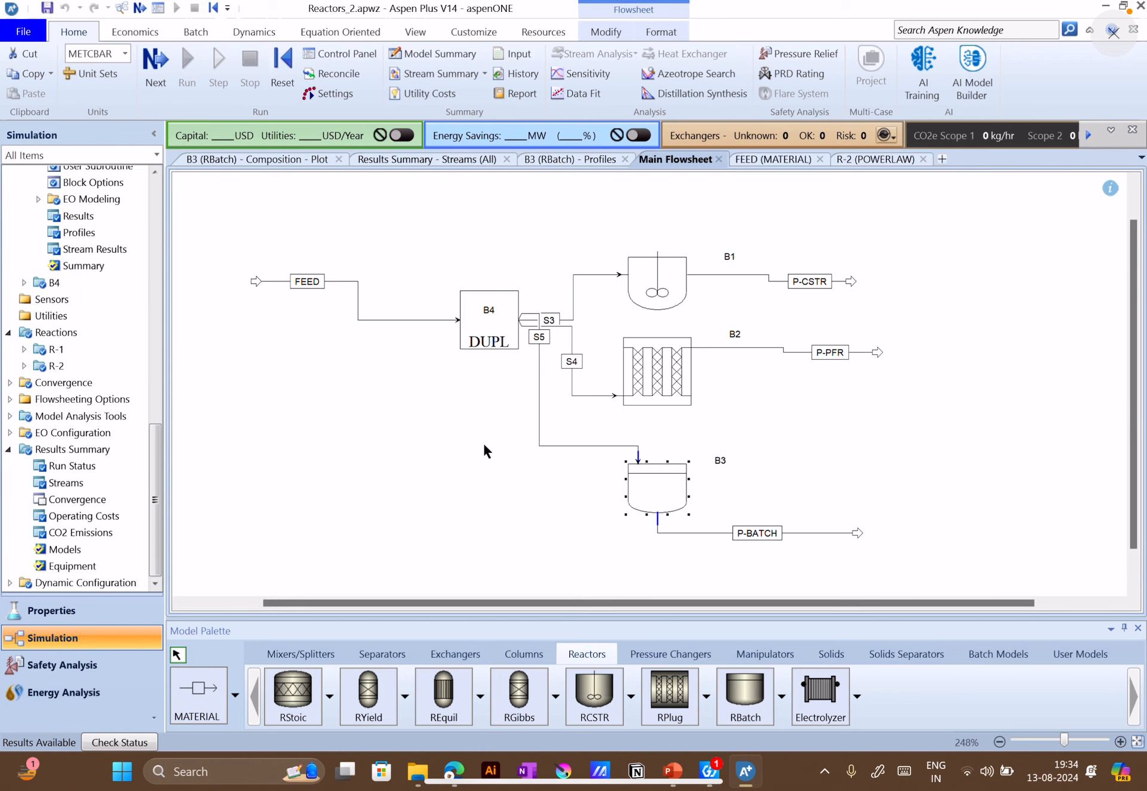
# Switch to the APSS_Week_3 presentation in PowerPoint and open slide 12 with Reaction problem-1, leaving the pen tools
pyautogui.click(673, 770)
pyautogui.scroll(-3, 65, 598)
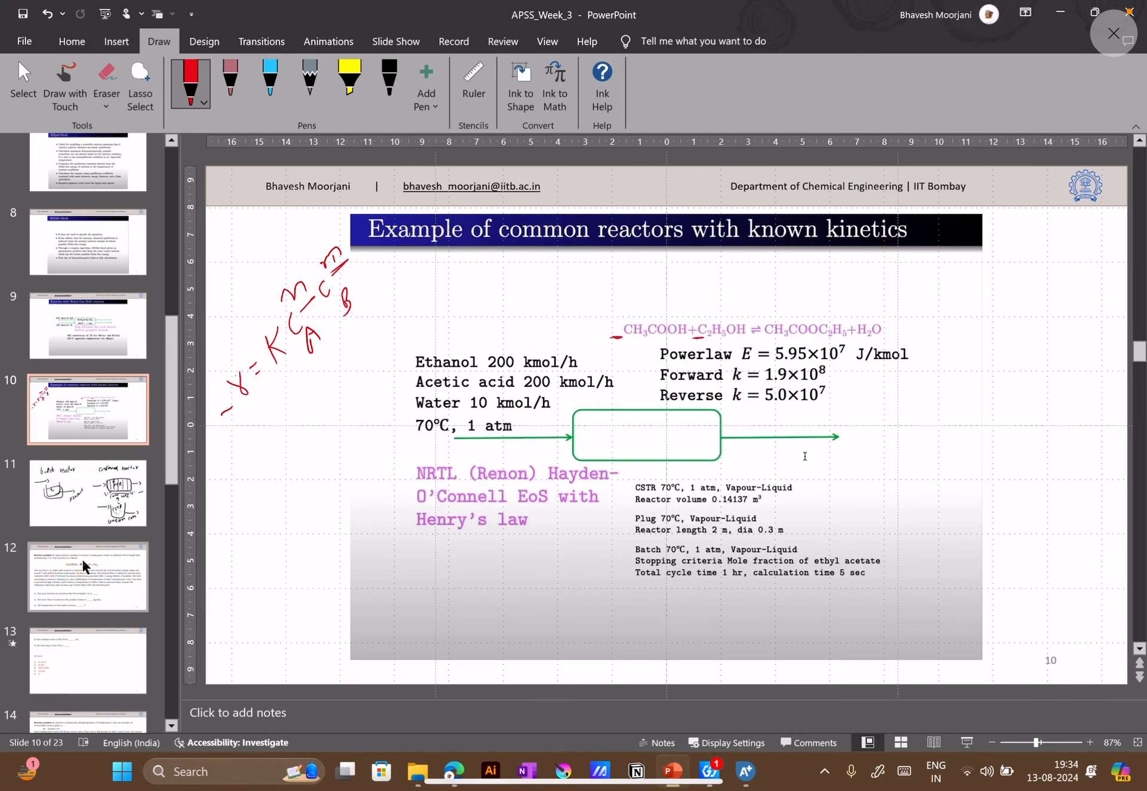
pyautogui.click(84, 566)
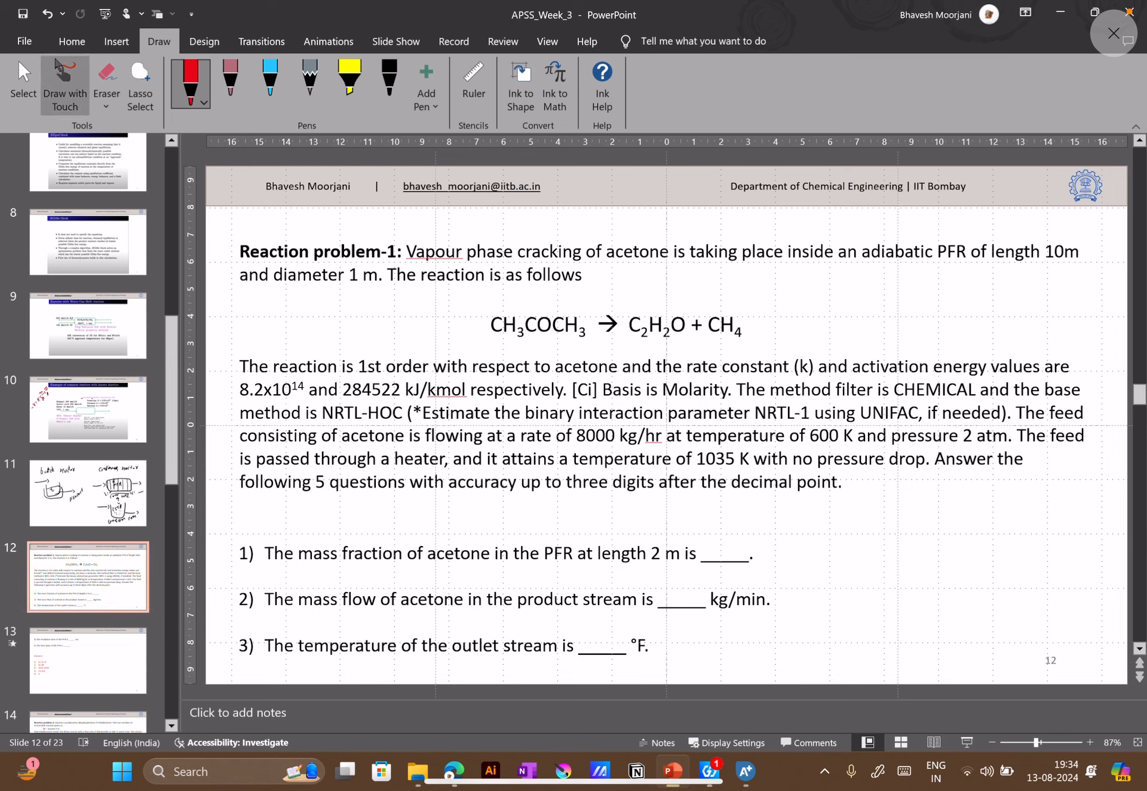
pyautogui.click(72, 41)
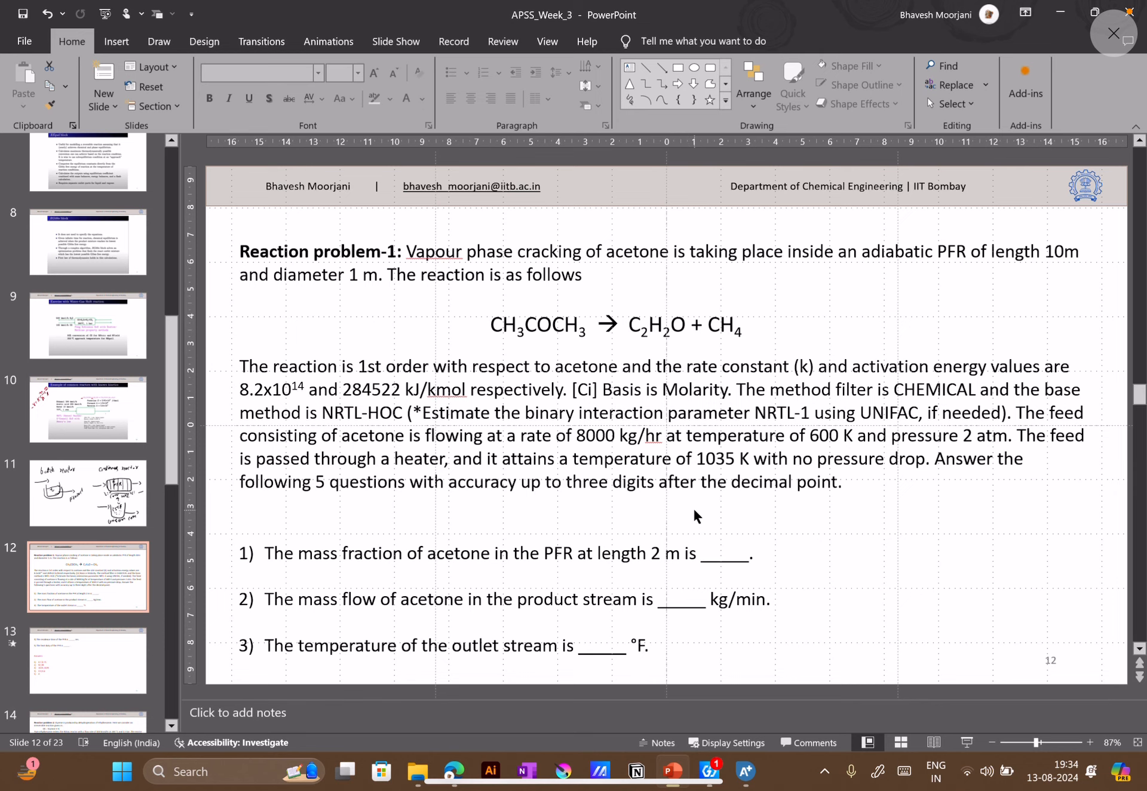
pyautogui.moveTo(458, 773)
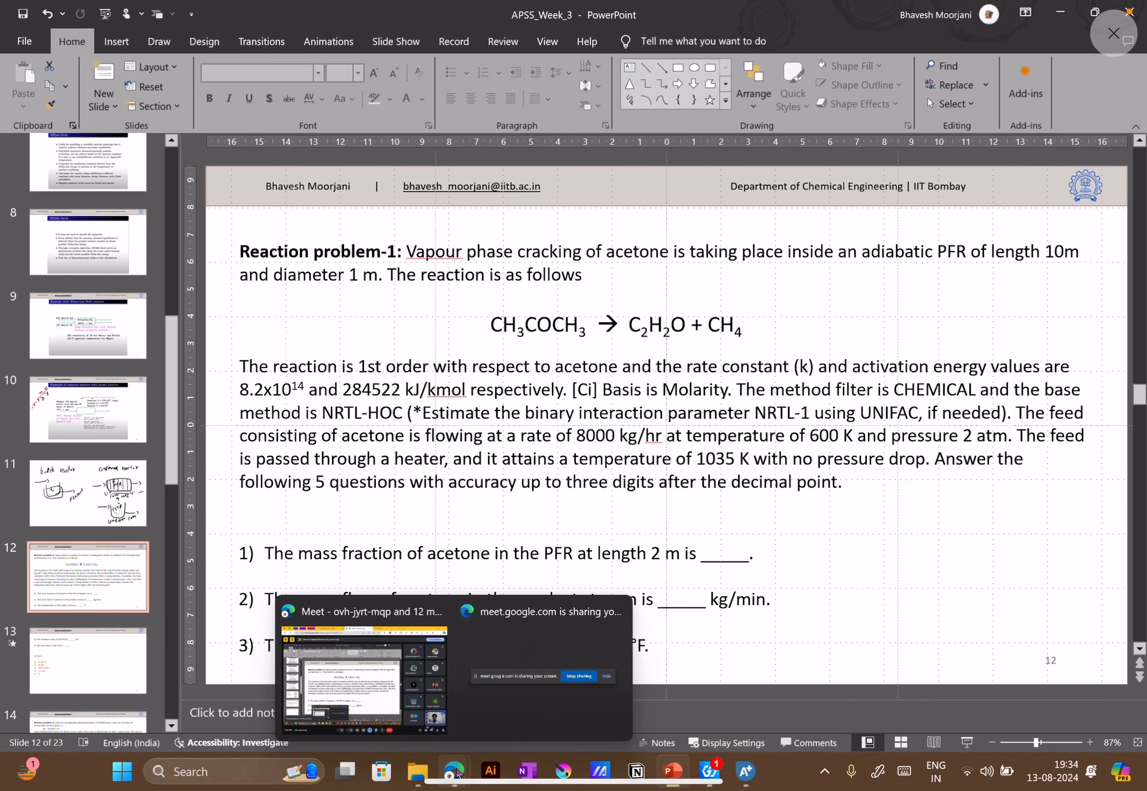
# Switch to the Google Meet call to check on the participants and return to the APSS_Week_3 presentation
pyautogui.click(362, 678)
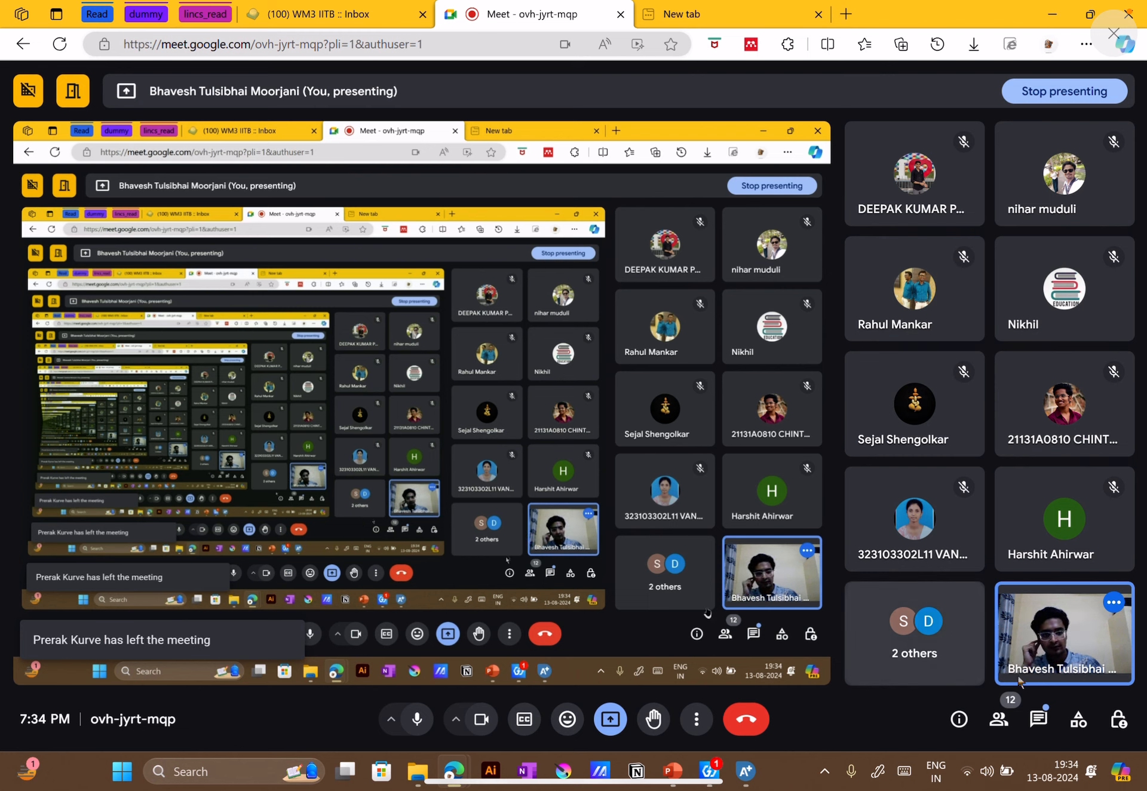
pyautogui.click(680, 771)
pyautogui.click(681, 773)
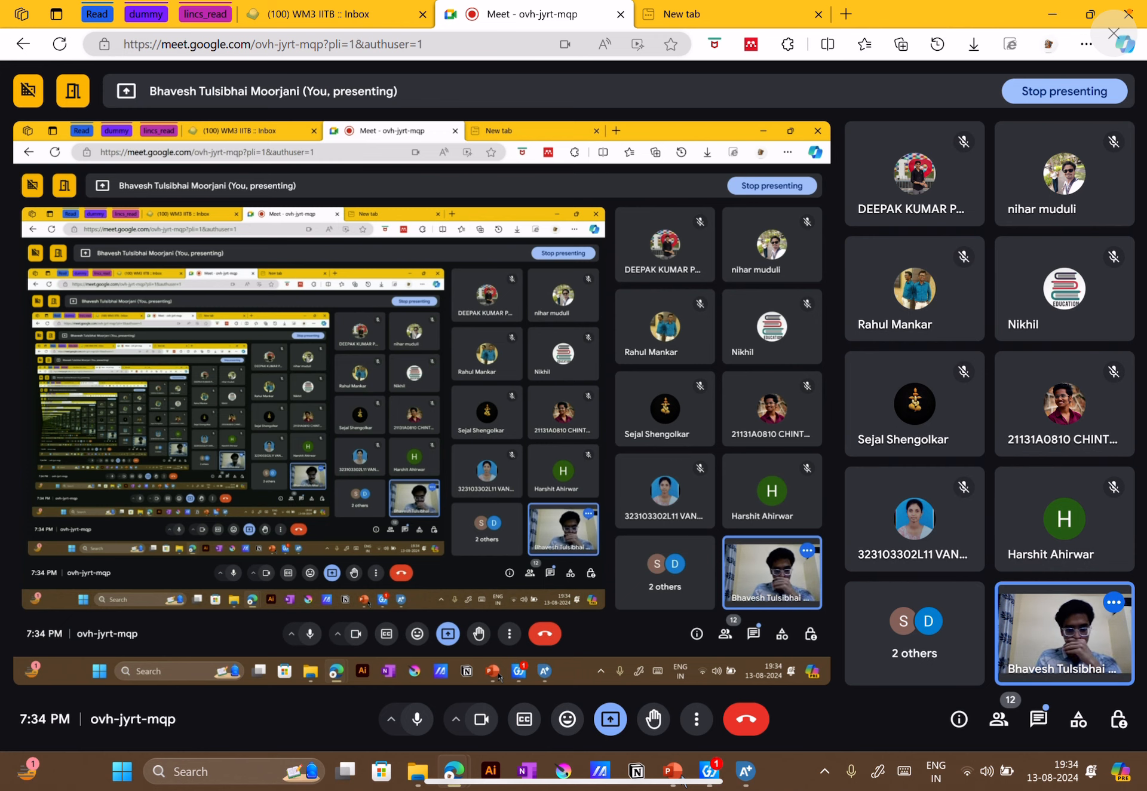
pyautogui.click(705, 670)
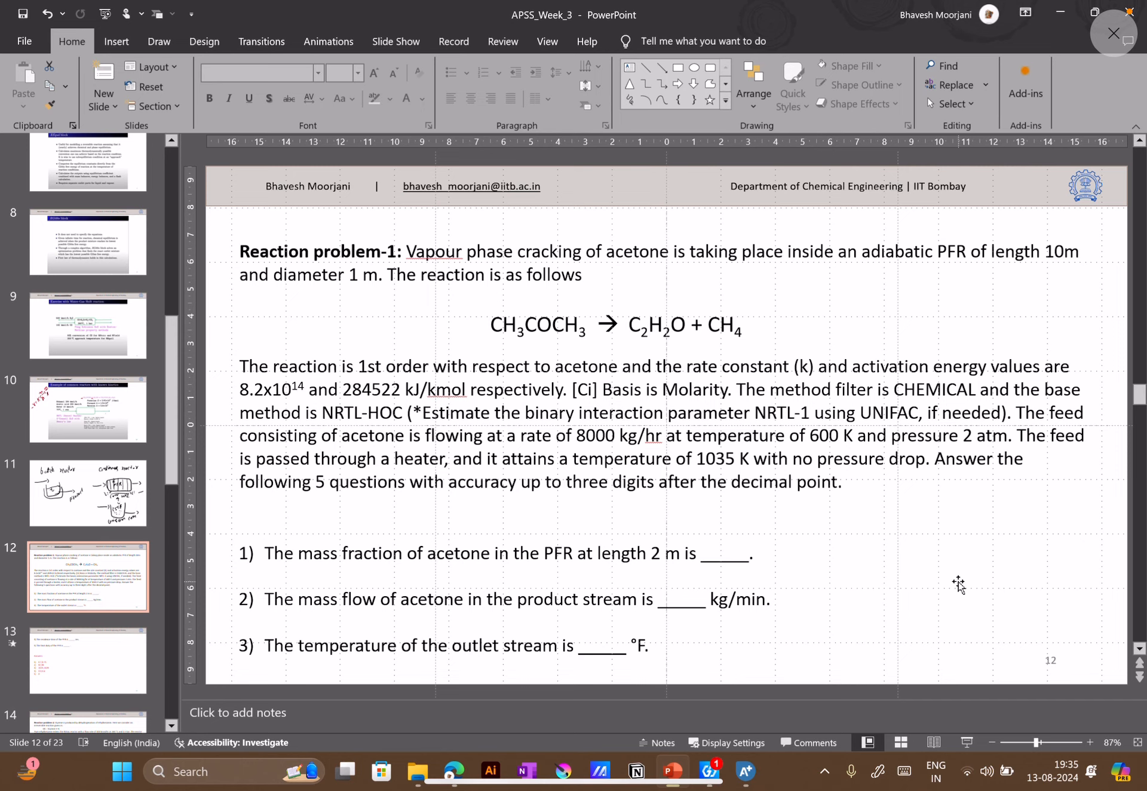
# Switch to Aspen Plus and close the Reactors_2 simulation
pyautogui.click(417, 771)
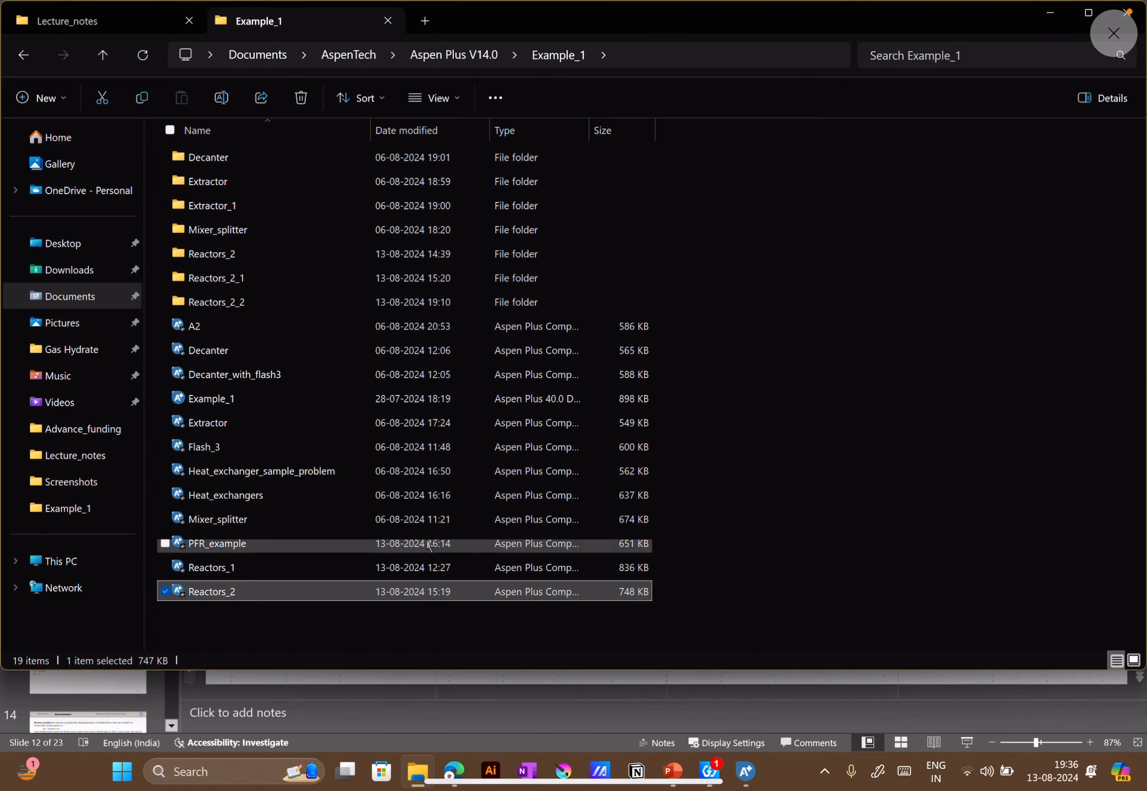
pyautogui.click(745, 771)
pyautogui.click(1139, 7)
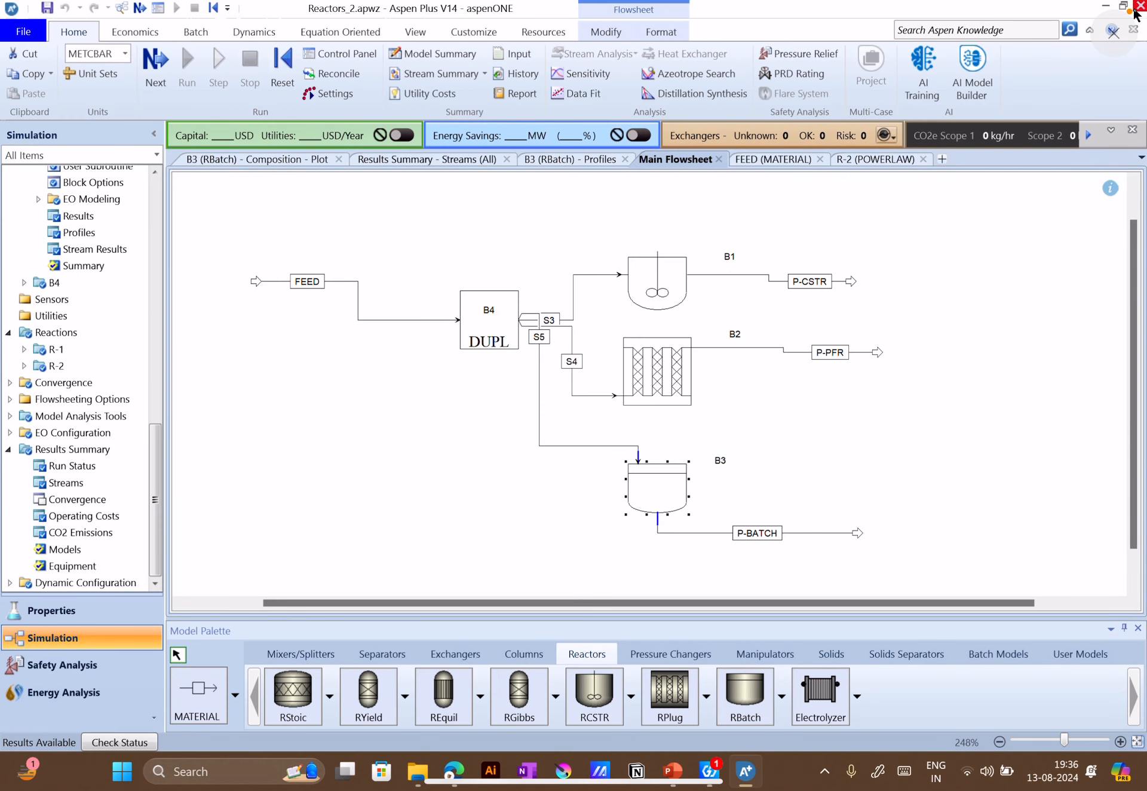
pyautogui.click(613, 405)
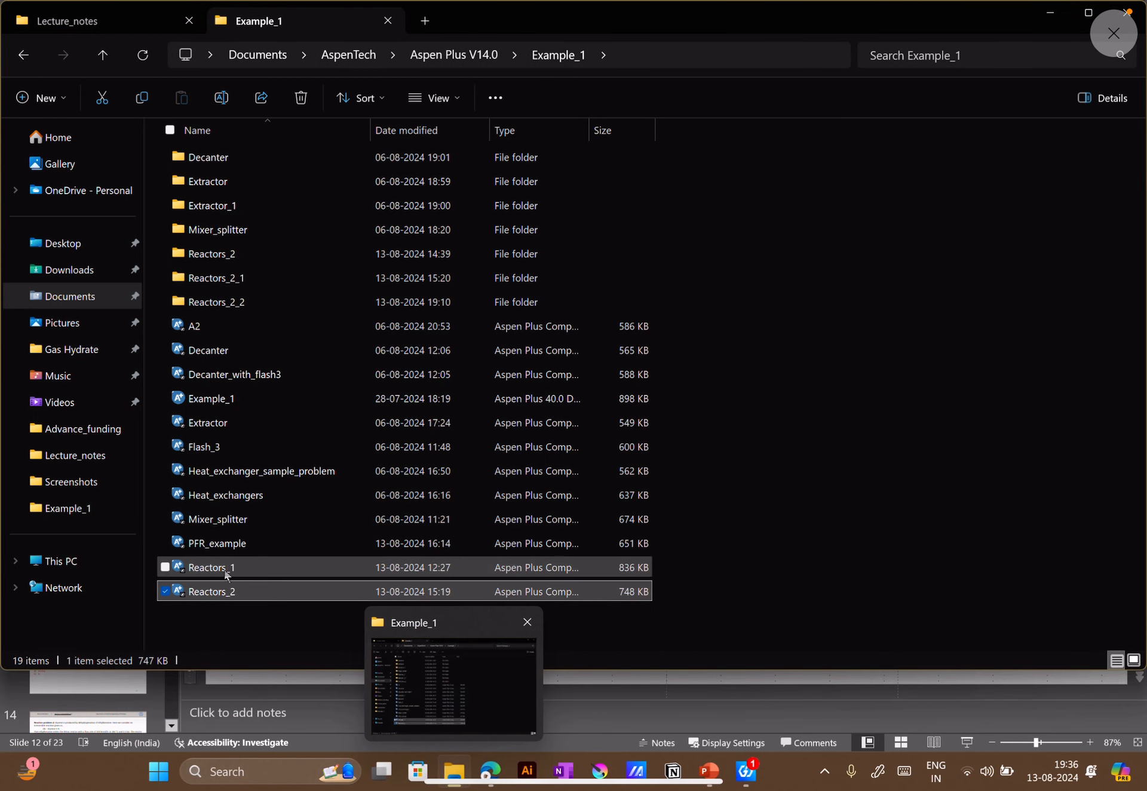
# Open the PFR_example simulation from the Example_1 folder in Aspen Plus
pyautogui.click(230, 544)
pyautogui.click(244, 518)
pyautogui.rightClick(241, 517)
pyautogui.click(227, 545)
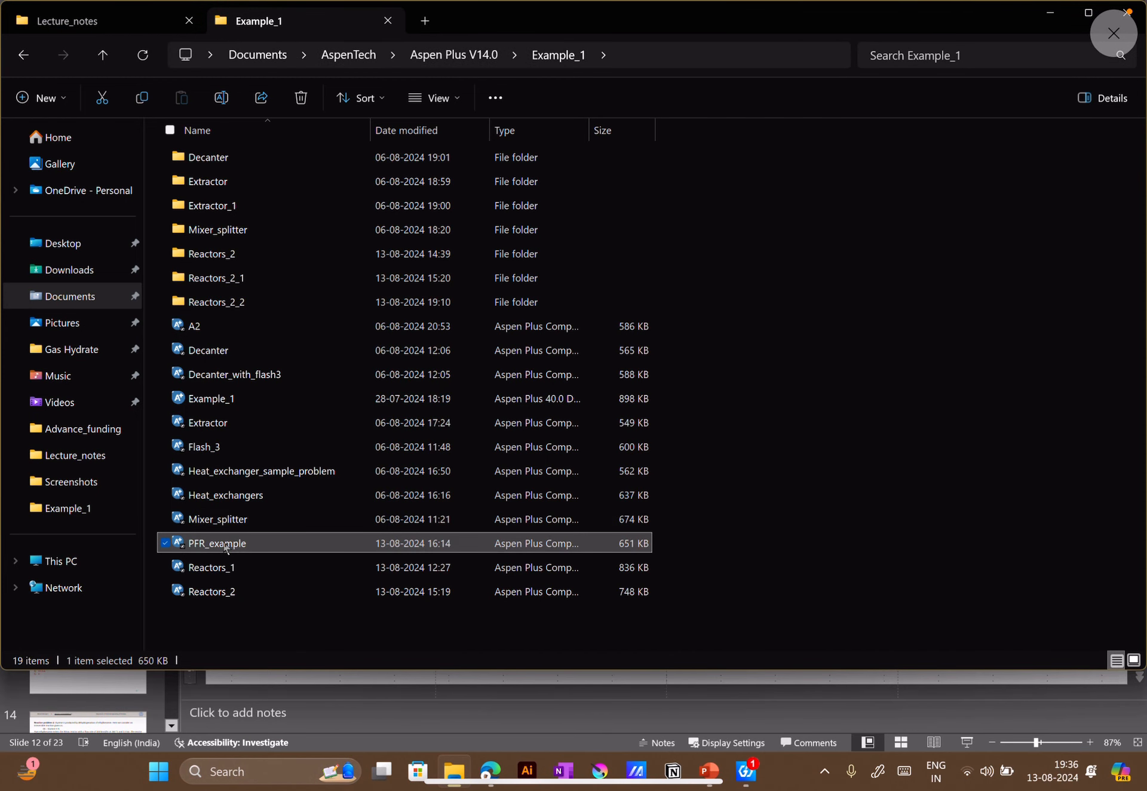
pyautogui.rightClick(226, 547)
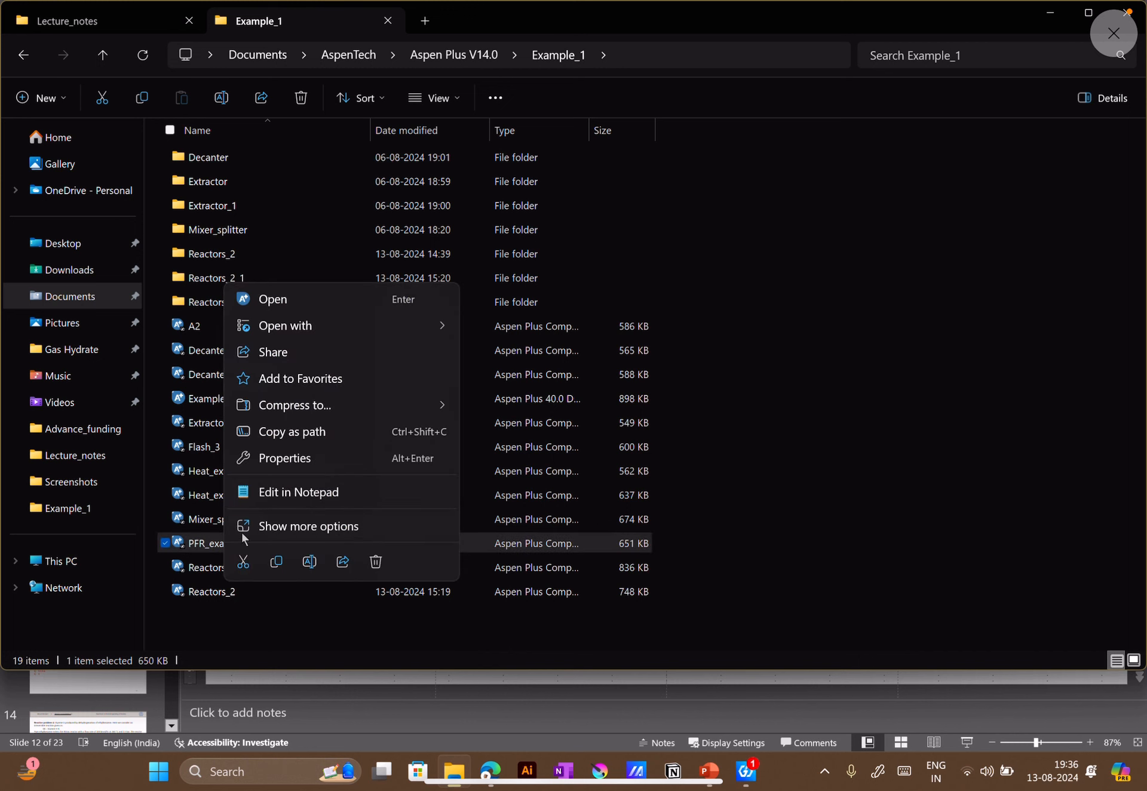
pyautogui.click(311, 299)
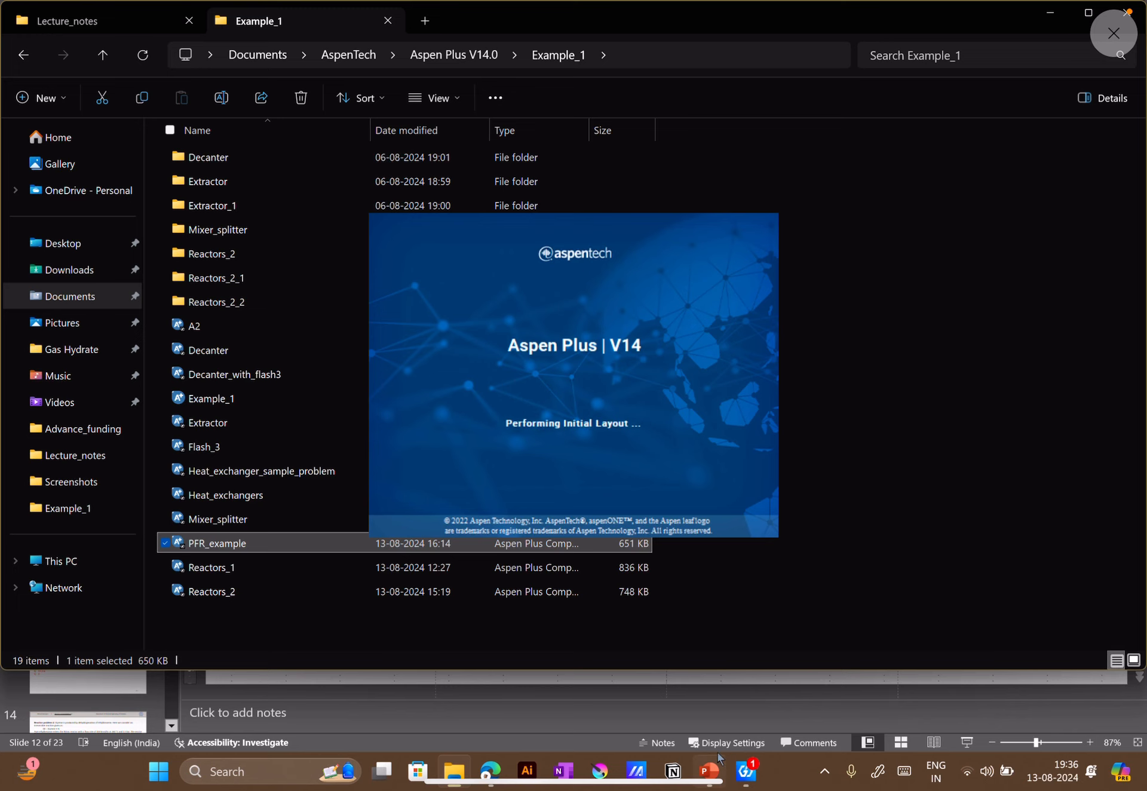
pyautogui.moveTo(719, 759)
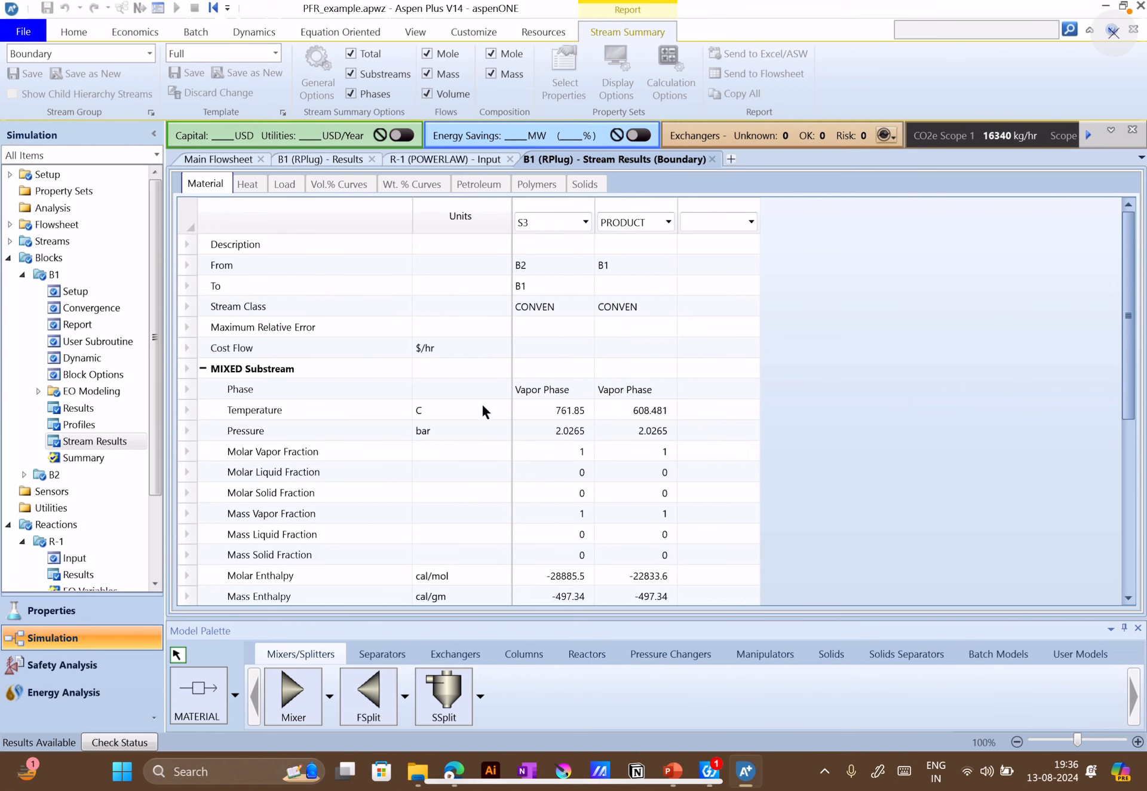
# Review the component list in the Properties environment and compare it with the reaction on the problem slide
pyautogui.click(65, 615)
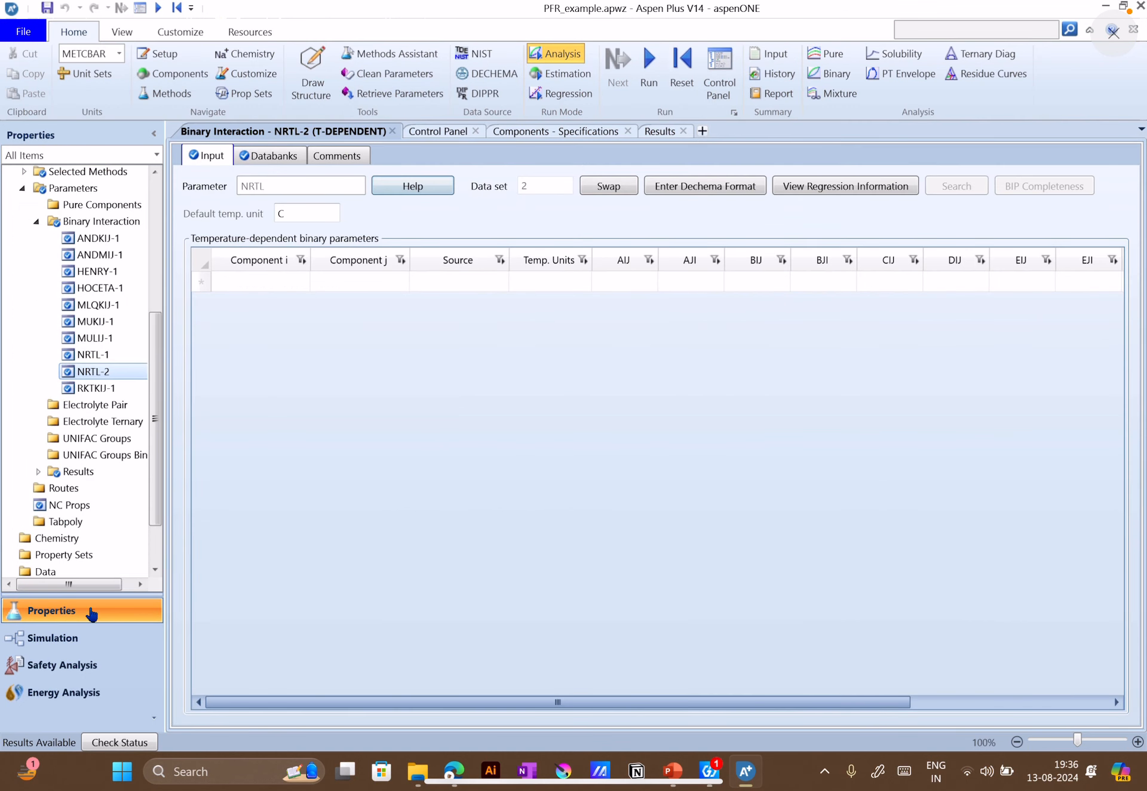
pyautogui.scroll(1, 123, 264)
pyautogui.scroll(4, 133, 327)
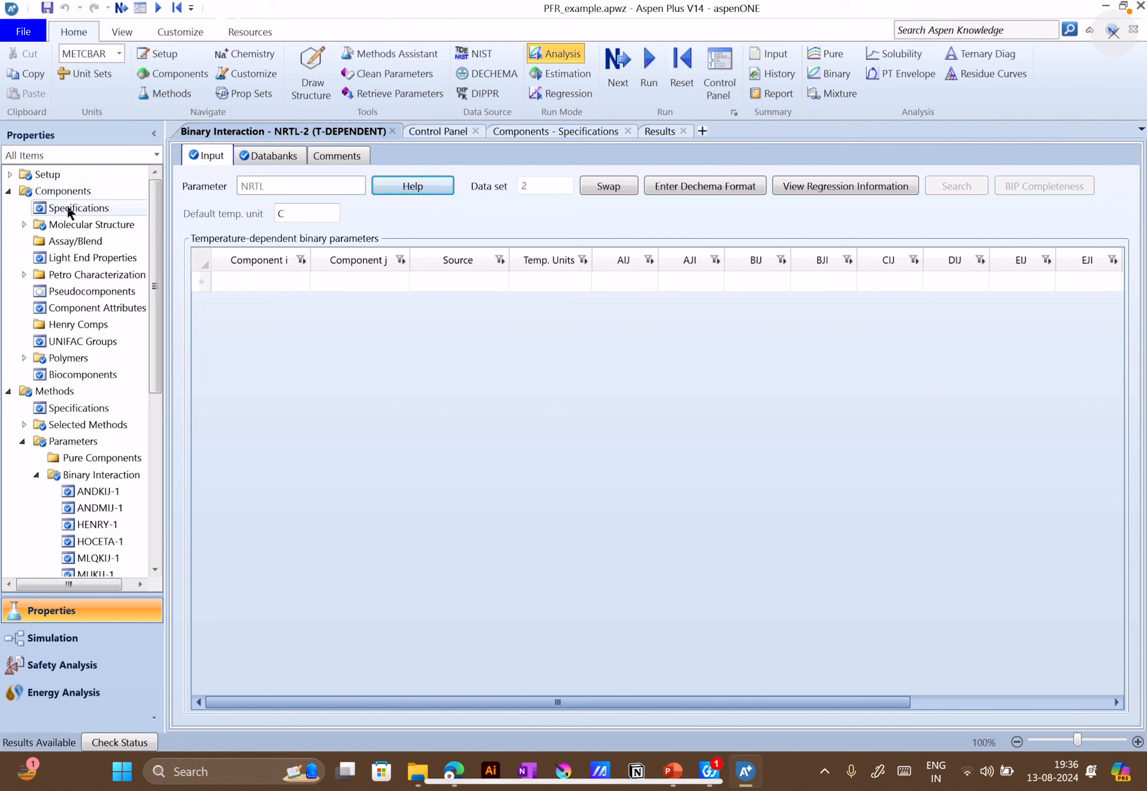
pyautogui.click(66, 208)
pyautogui.click(81, 191)
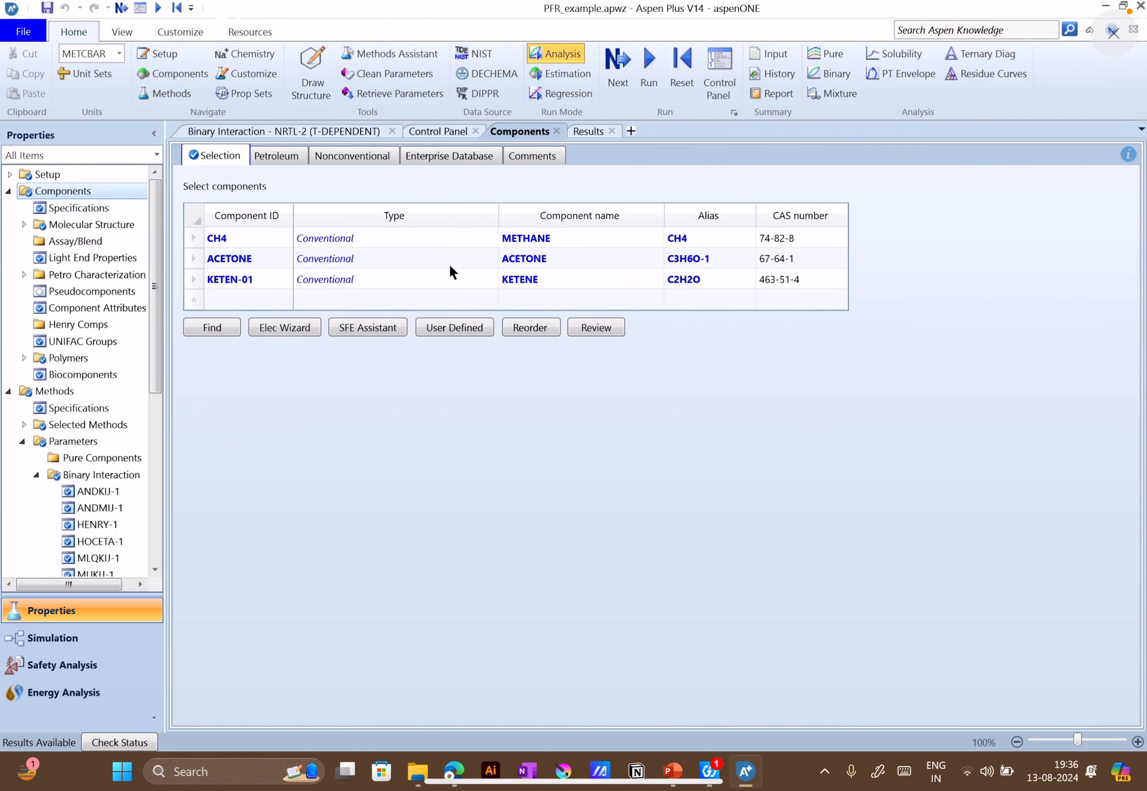
pyautogui.click(672, 770)
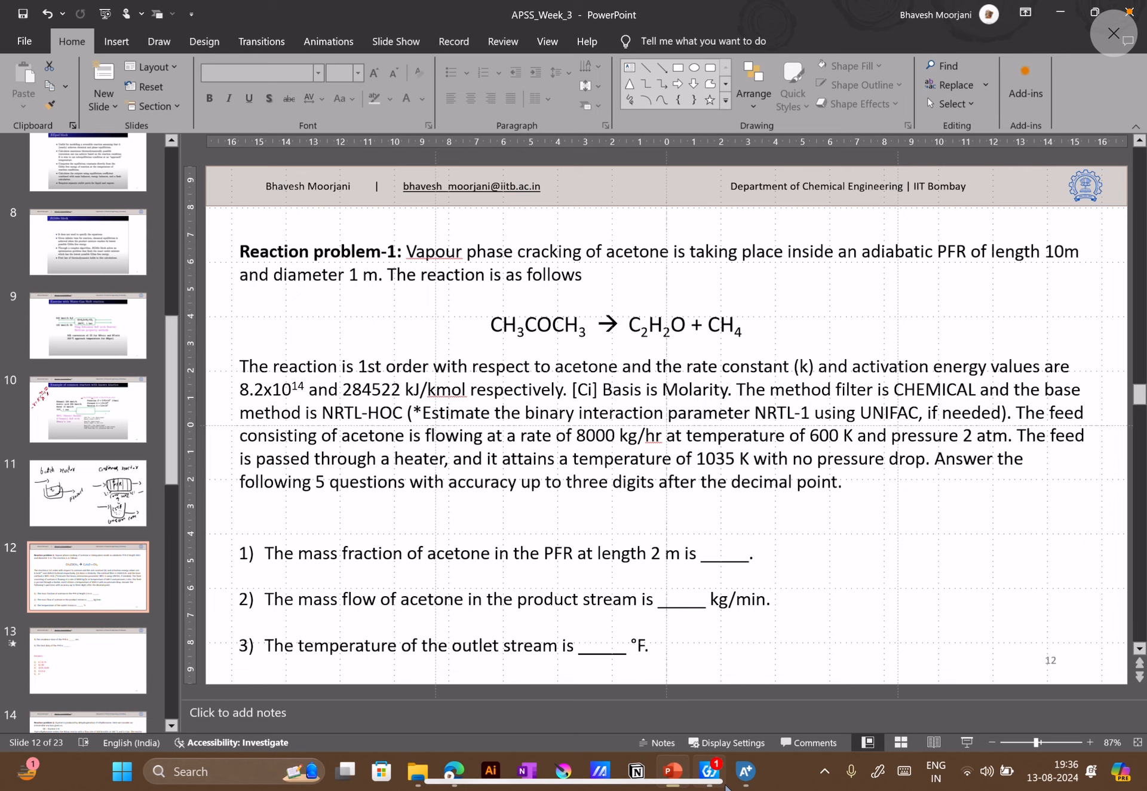
pyautogui.click(738, 787)
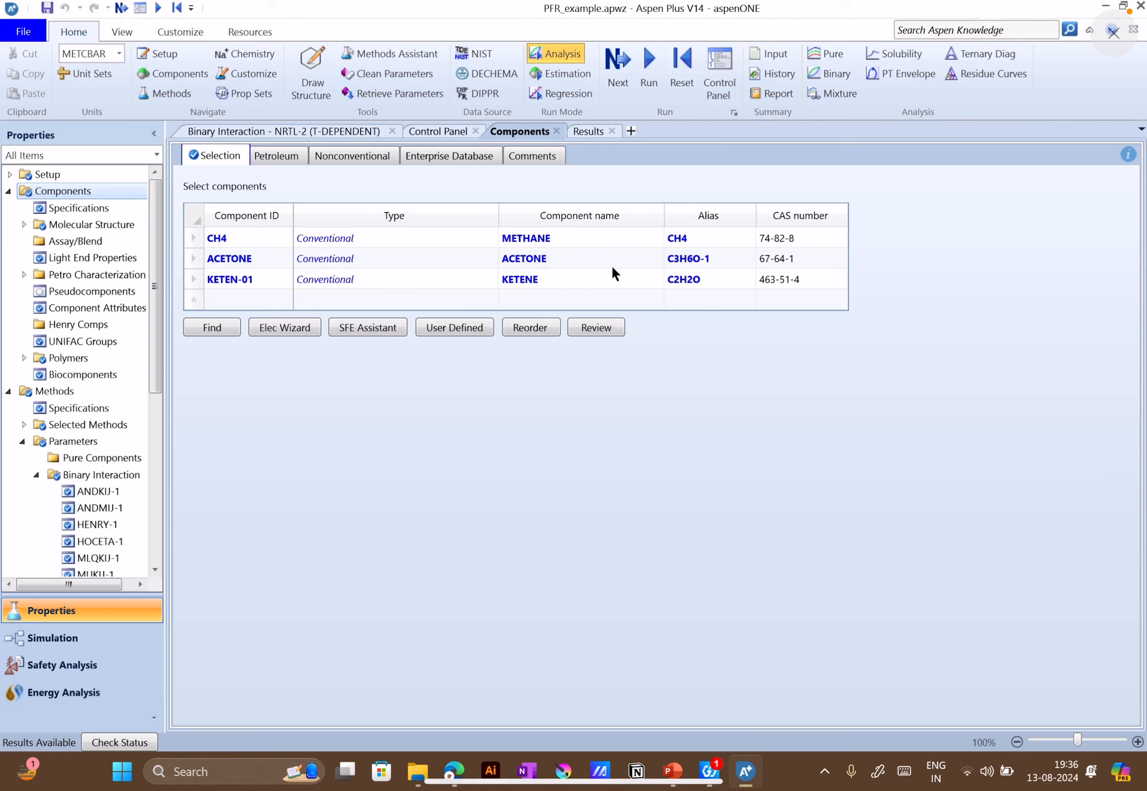
# Check the property method specifications and the NRTL-1 and NRTL-2 binary interaction parameters
pyautogui.click(69, 407)
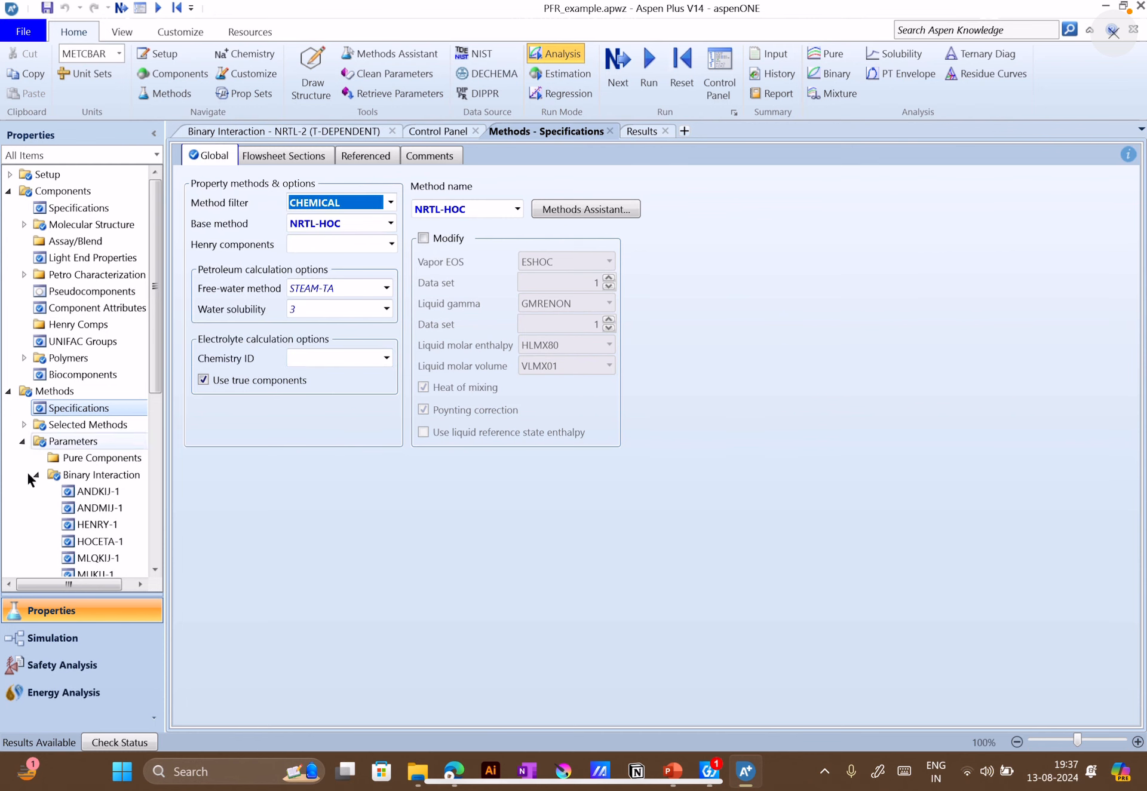
pyautogui.scroll(-2, 120, 544)
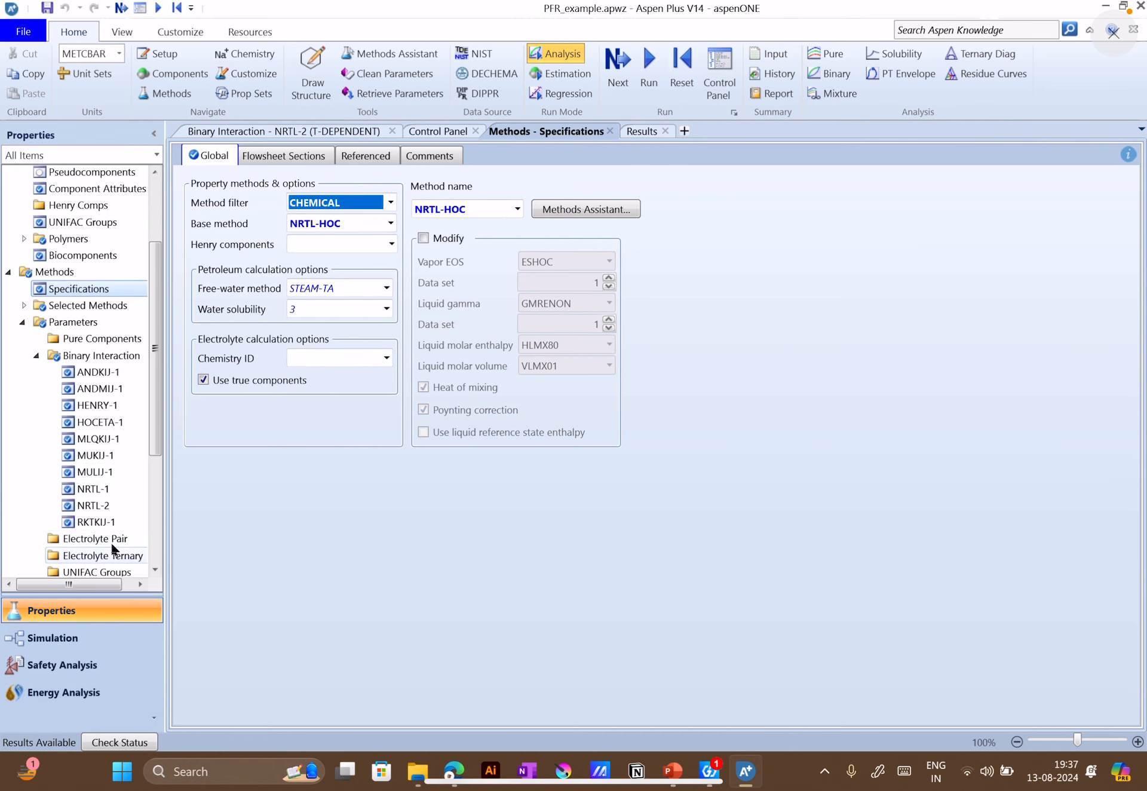
pyautogui.click(105, 487)
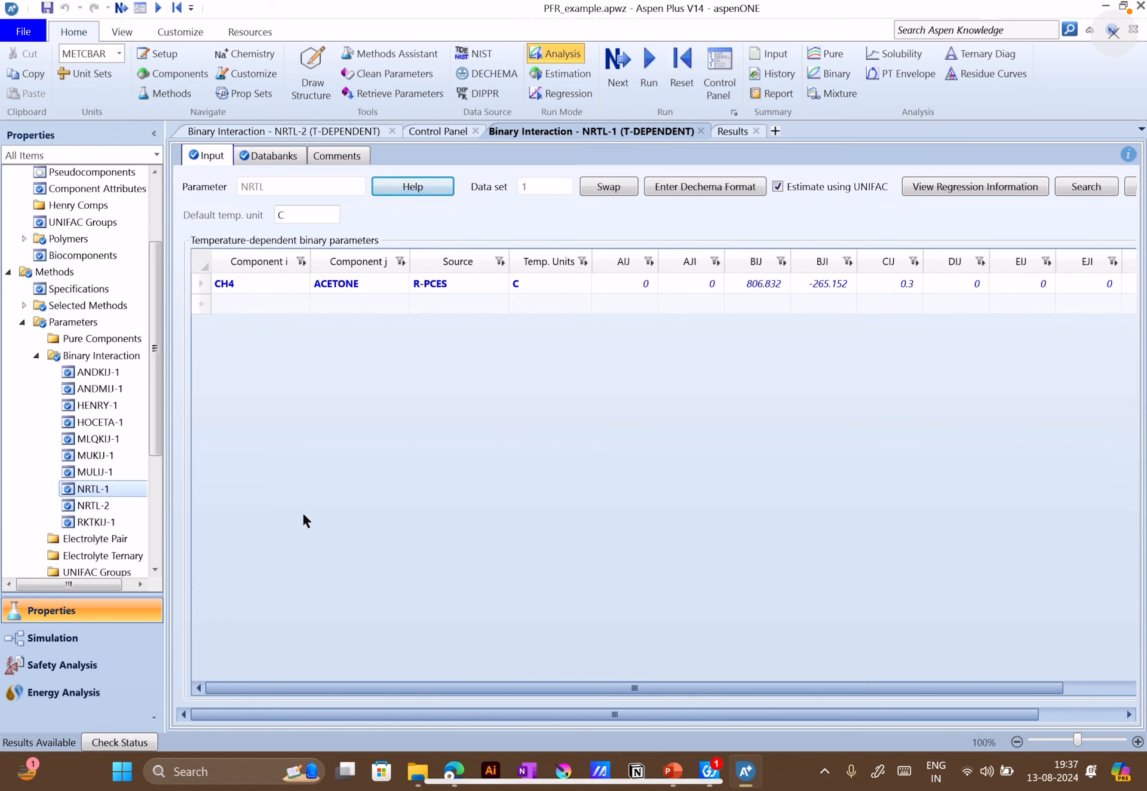
pyautogui.click(94, 505)
pyautogui.scroll(-4, 90, 496)
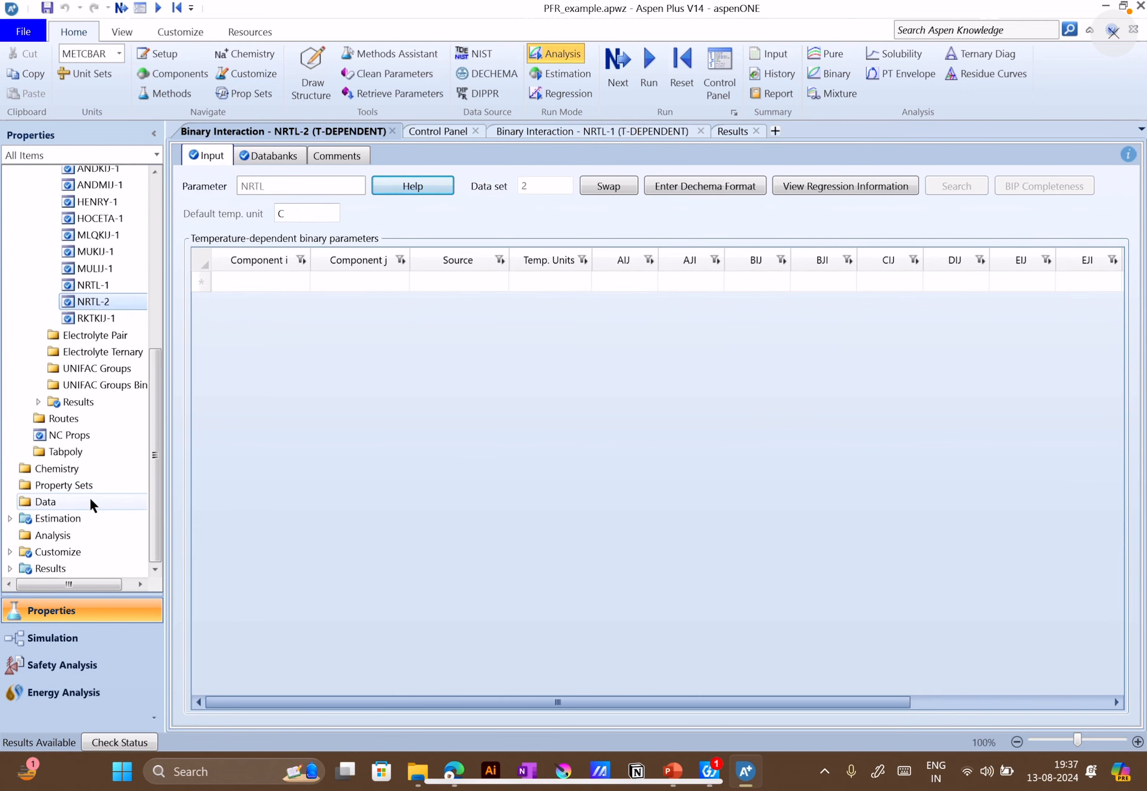
# Return to the simulation's main flowsheet and close the B1 results, R-1 input and B1 stream results forms
pyautogui.click(49, 640)
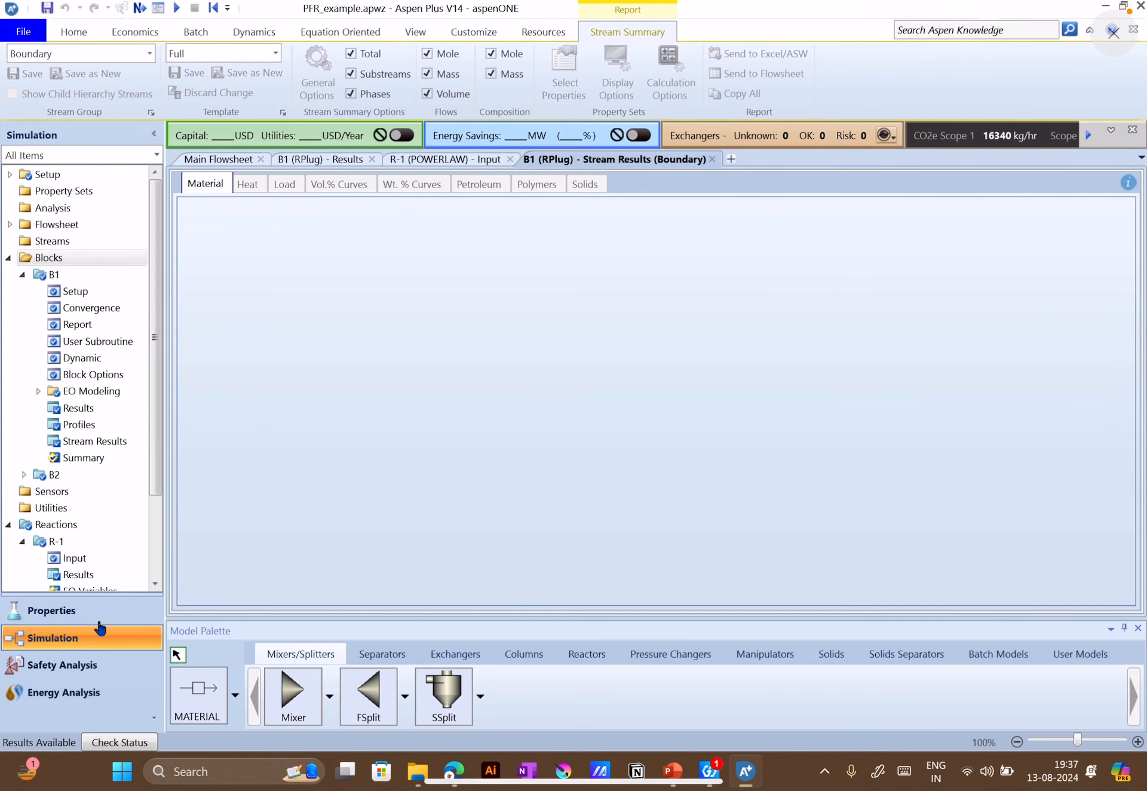
pyautogui.click(205, 163)
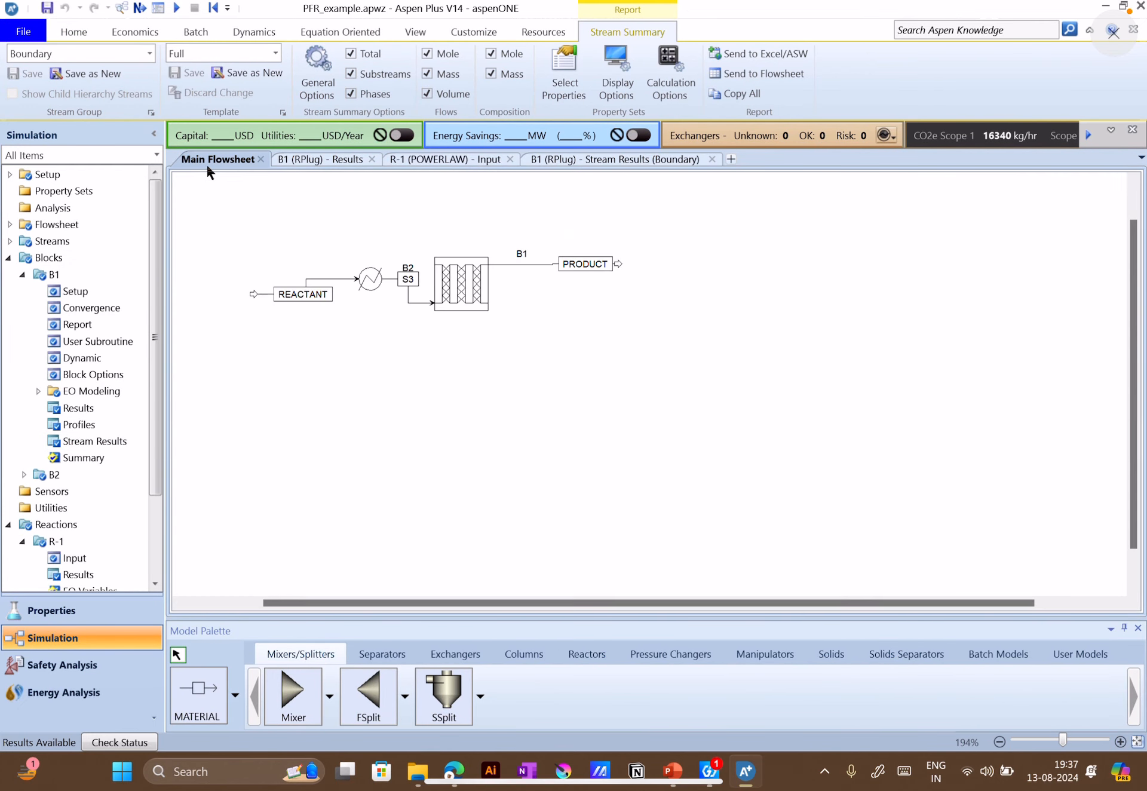
pyautogui.click(375, 161)
pyautogui.click(398, 159)
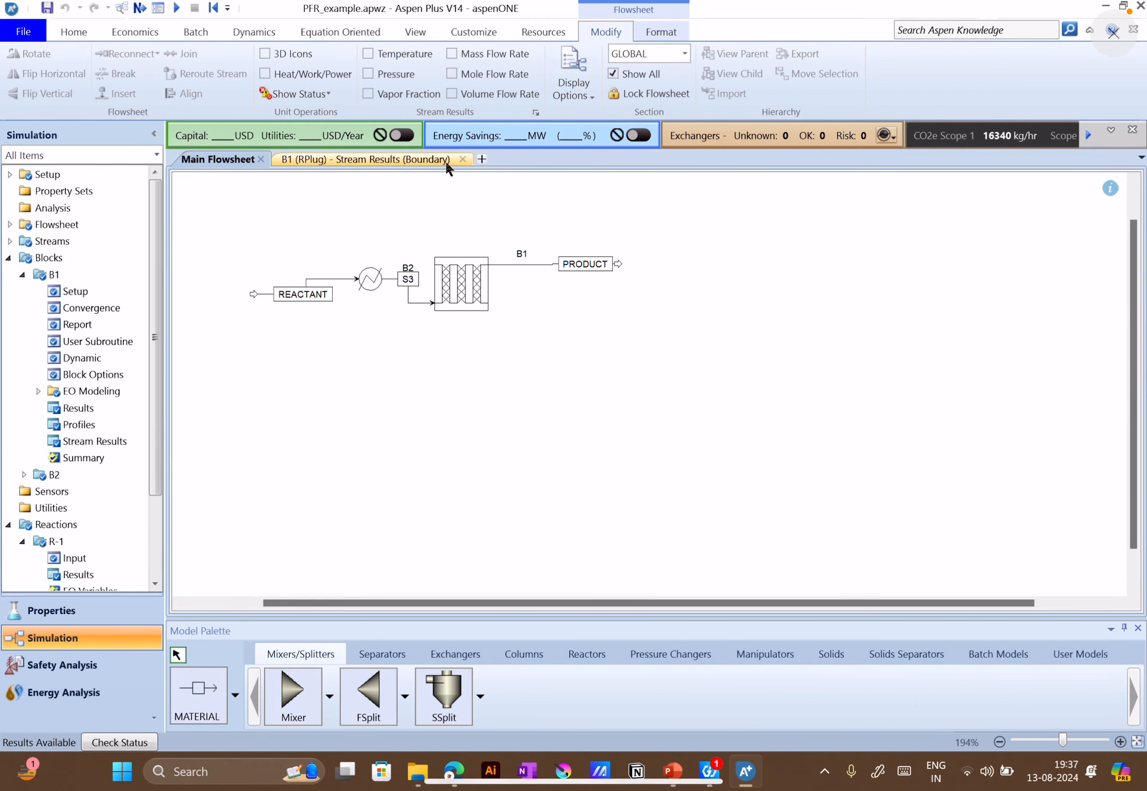
pyautogui.click(464, 159)
# Move the whole flowsheet, with its streams, heater and plug reactor, down toward the middle of the canvas
pyautogui.scroll(5, 802, 404)
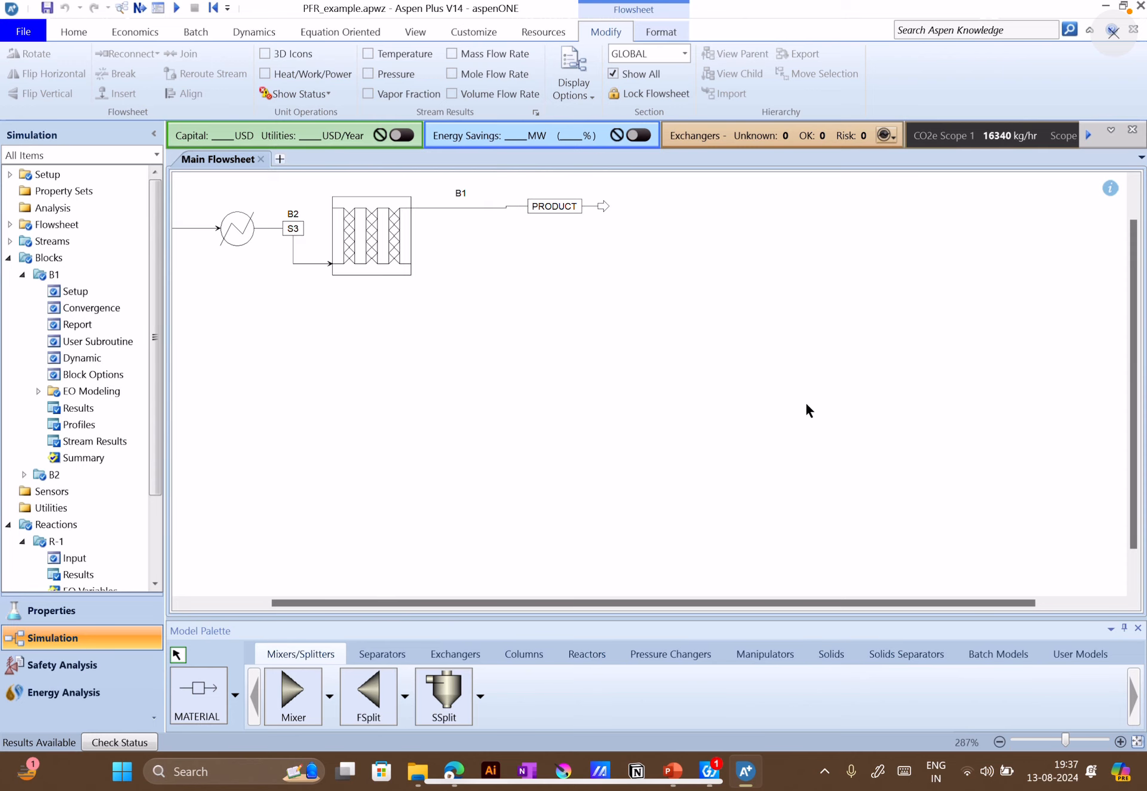
pyautogui.moveTo(853, 604); pyautogui.dragTo(495, 587)
pyautogui.scroll(3, 663, 526)
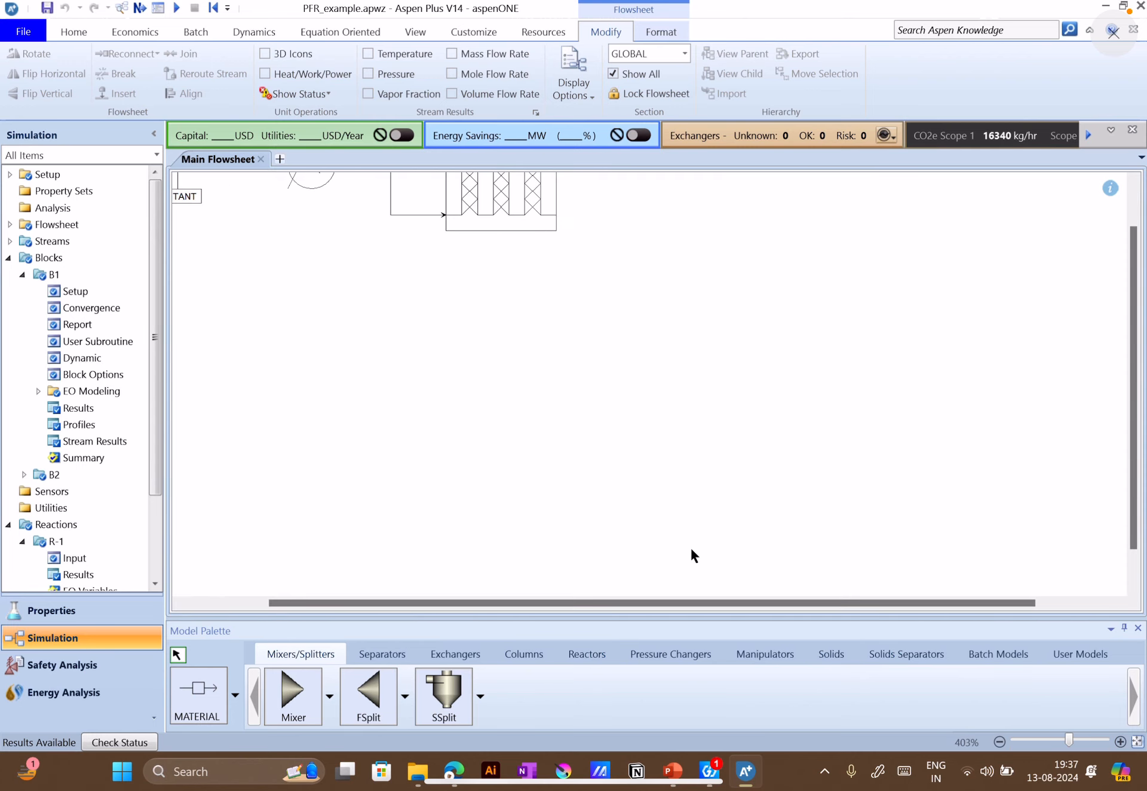
pyautogui.moveTo(1133, 383); pyautogui.dragTo(1133, 326)
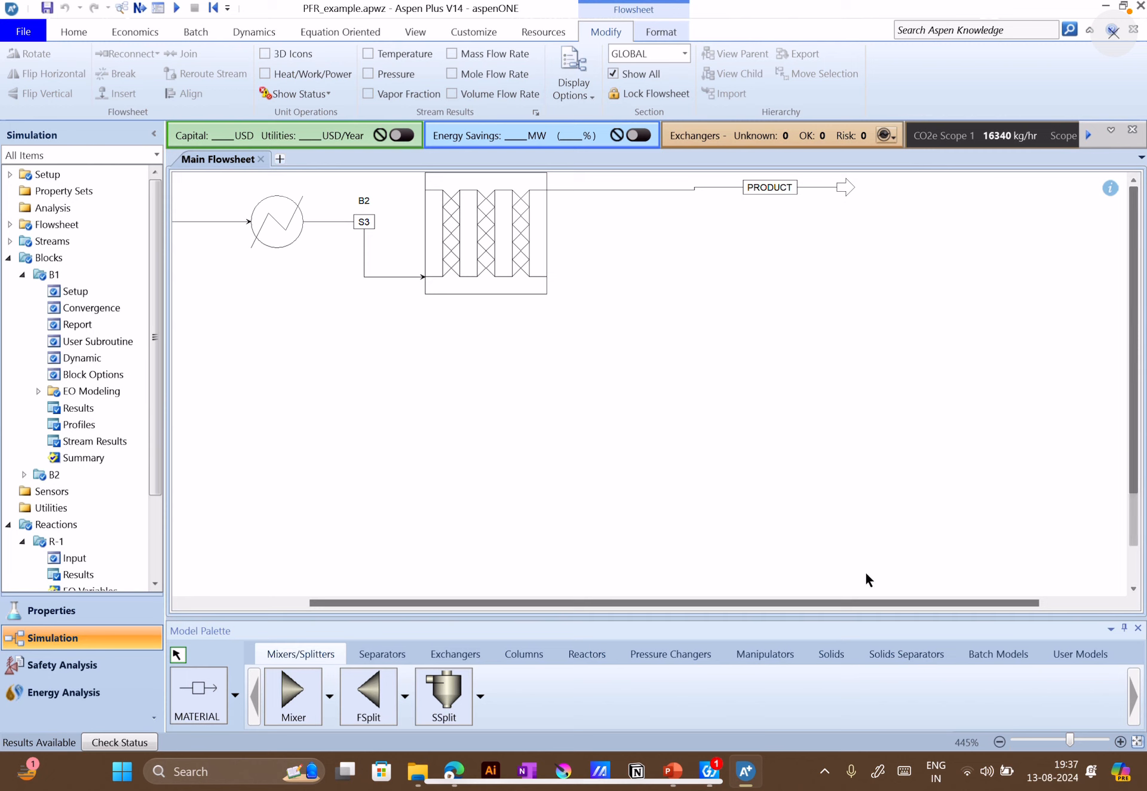
pyautogui.moveTo(851, 603); pyautogui.dragTo(559, 593)
pyautogui.scroll(-3, 367, 472)
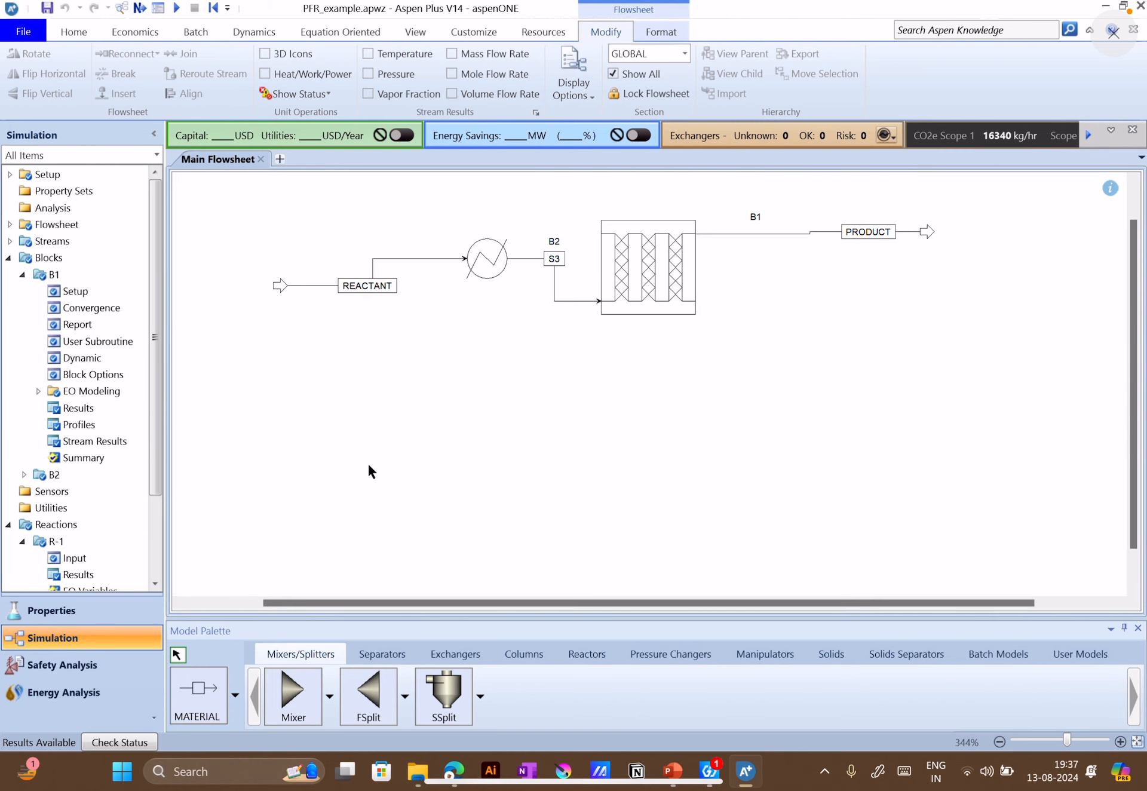
pyautogui.moveTo(255, 205); pyautogui.dragTo(882, 338)
pyautogui.click(191, 278)
pyautogui.moveTo(241, 205); pyautogui.dragTo(1050, 389)
pyautogui.moveTo(683, 300); pyautogui.dragTo(711, 380)
pyautogui.click(450, 261)
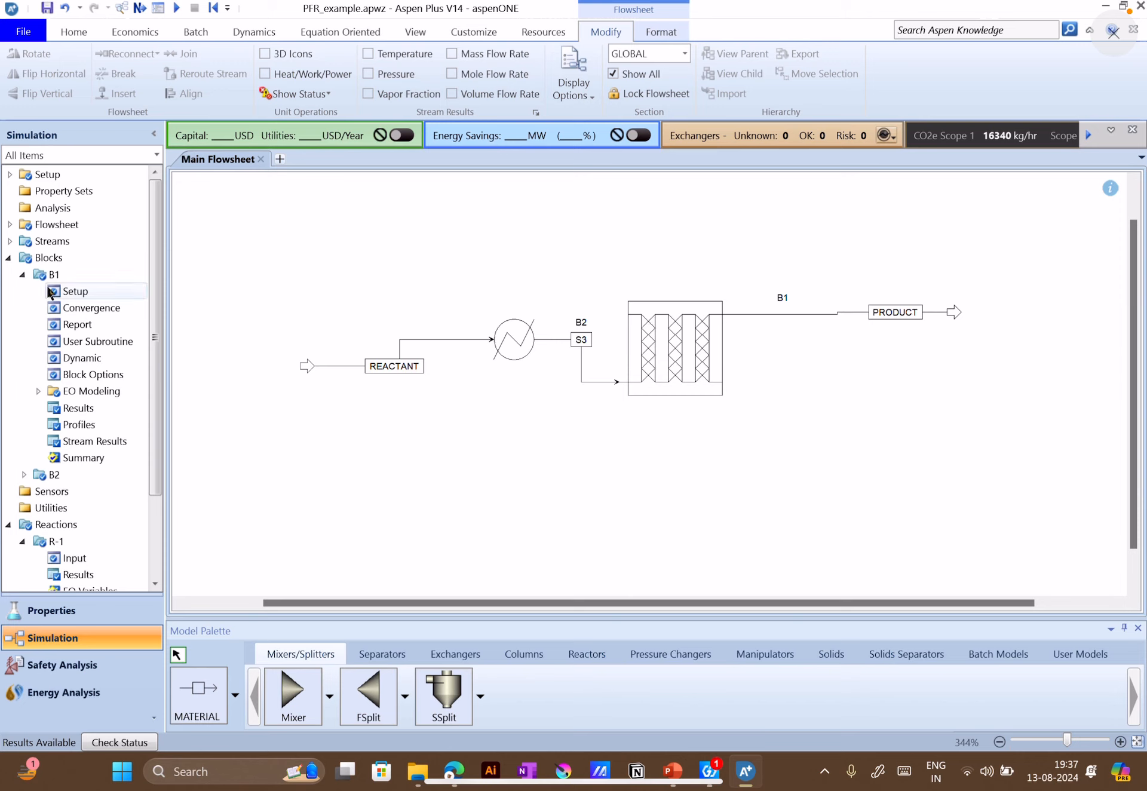
# Check the REACTANT stream's temperature, pressure, flow rate and composition inputs against the problem slide
pyautogui.click(401, 366)
pyautogui.click(332, 364)
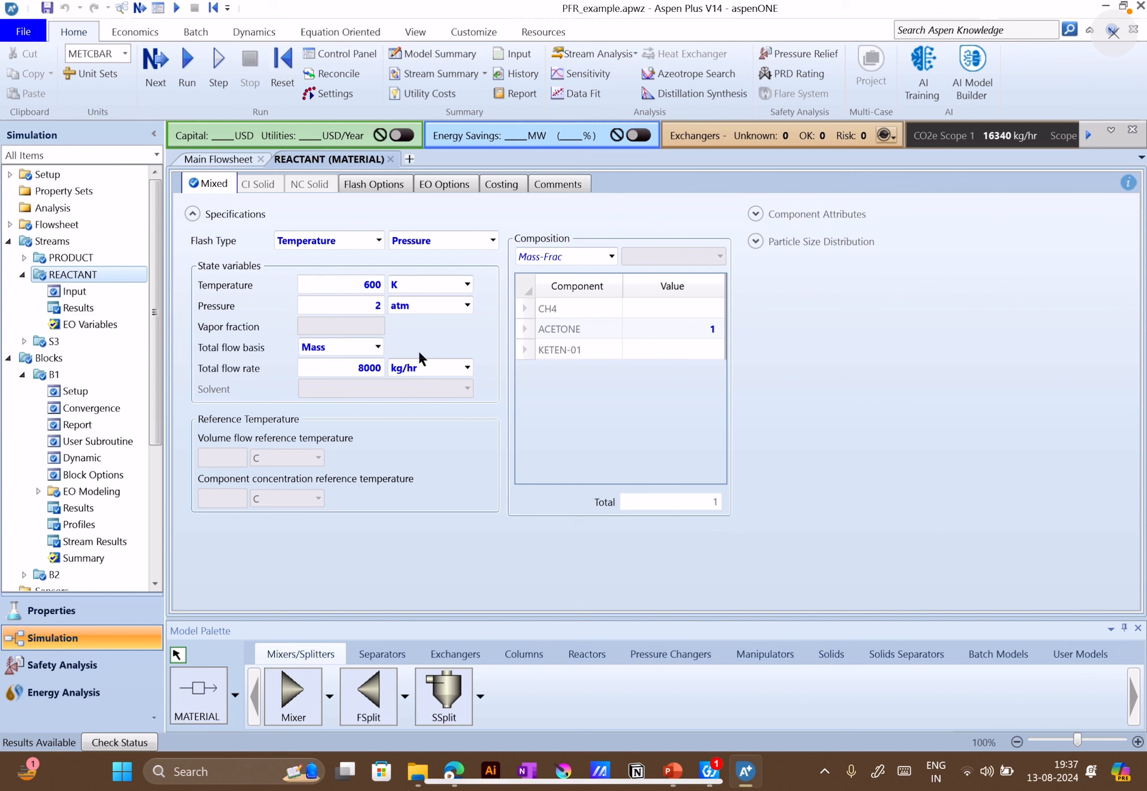
pyautogui.click(686, 772)
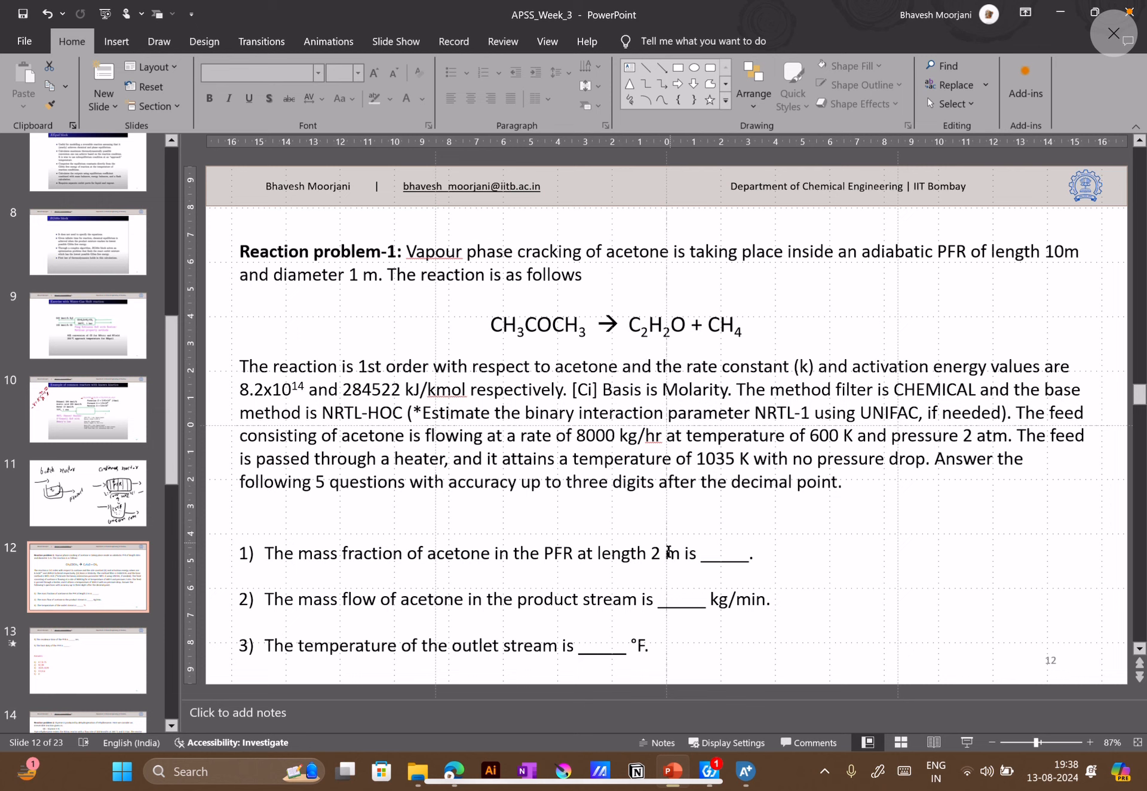
pyautogui.click(745, 772)
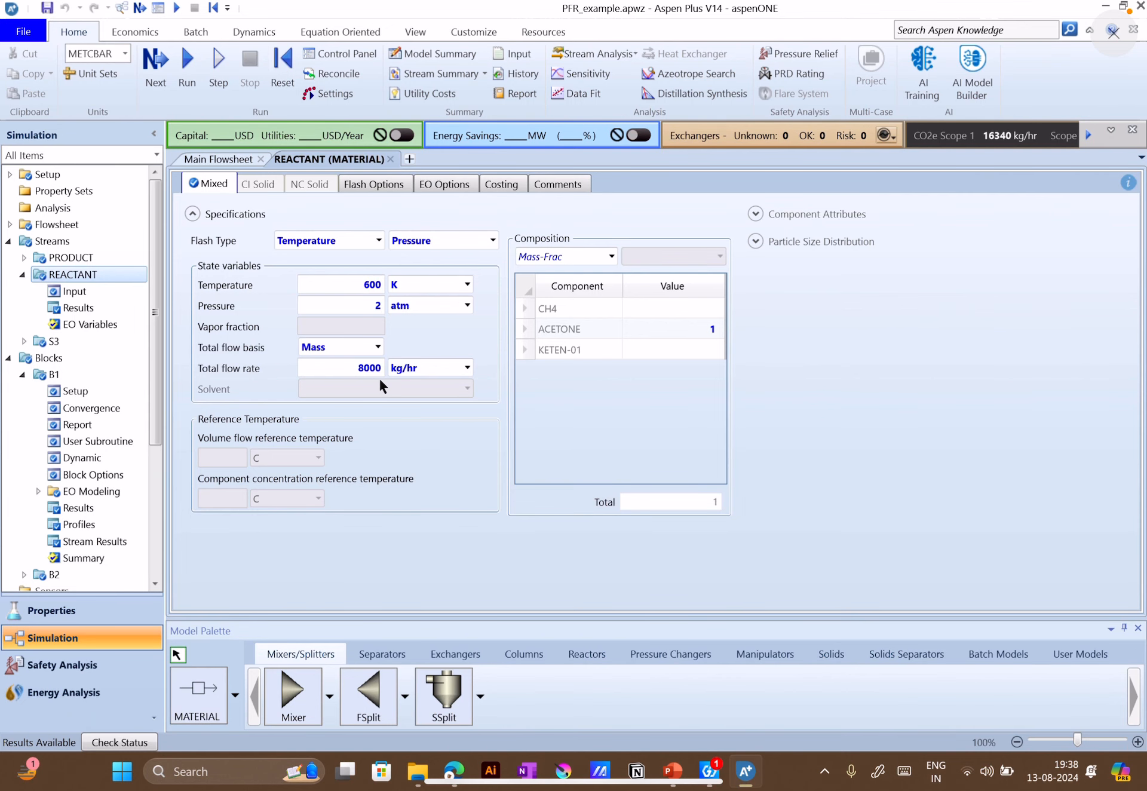
# Open heater B2 from the main flowsheet and check its flash temperature and pressure specifications
pyautogui.click(214, 161)
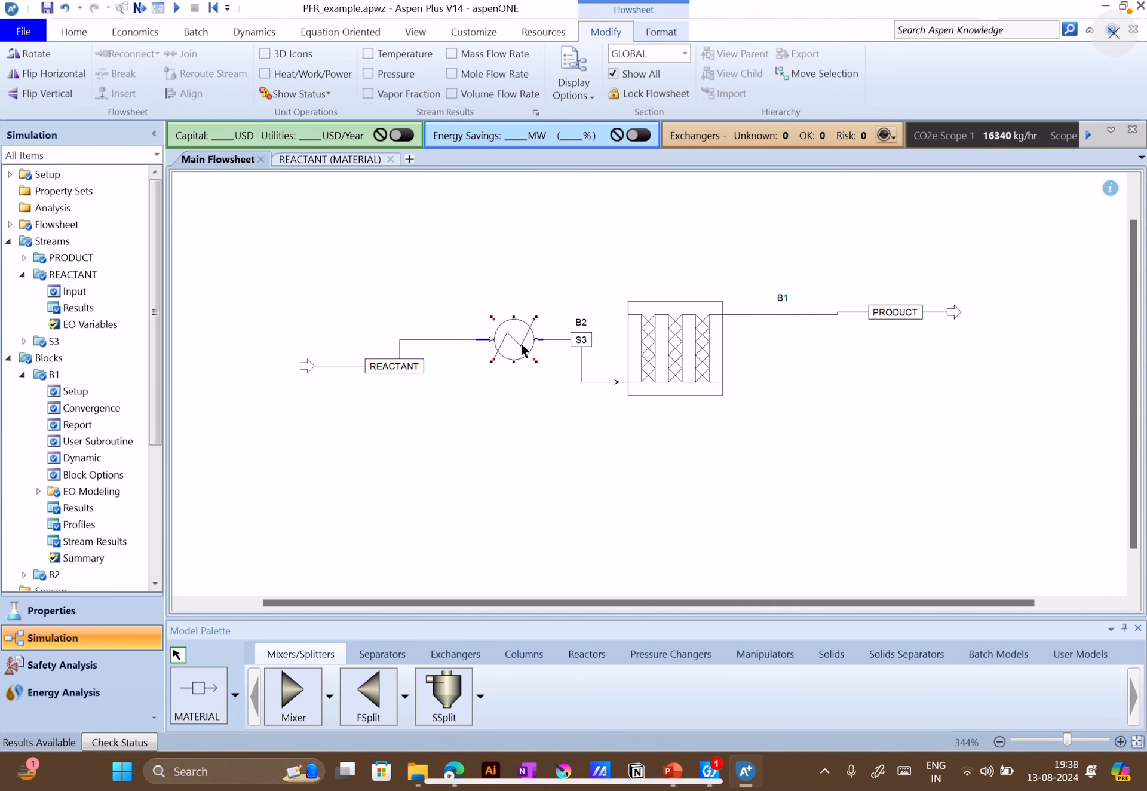
pyautogui.doubleClick(521, 345)
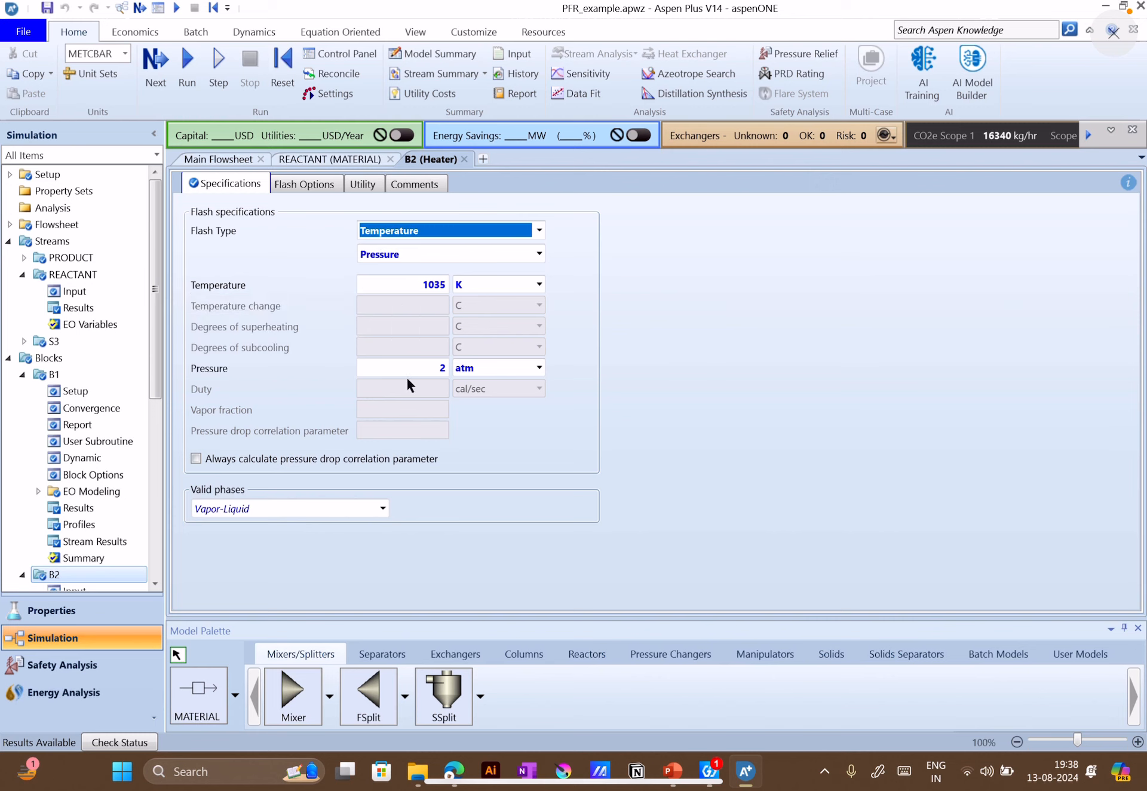
pyautogui.click(604, 349)
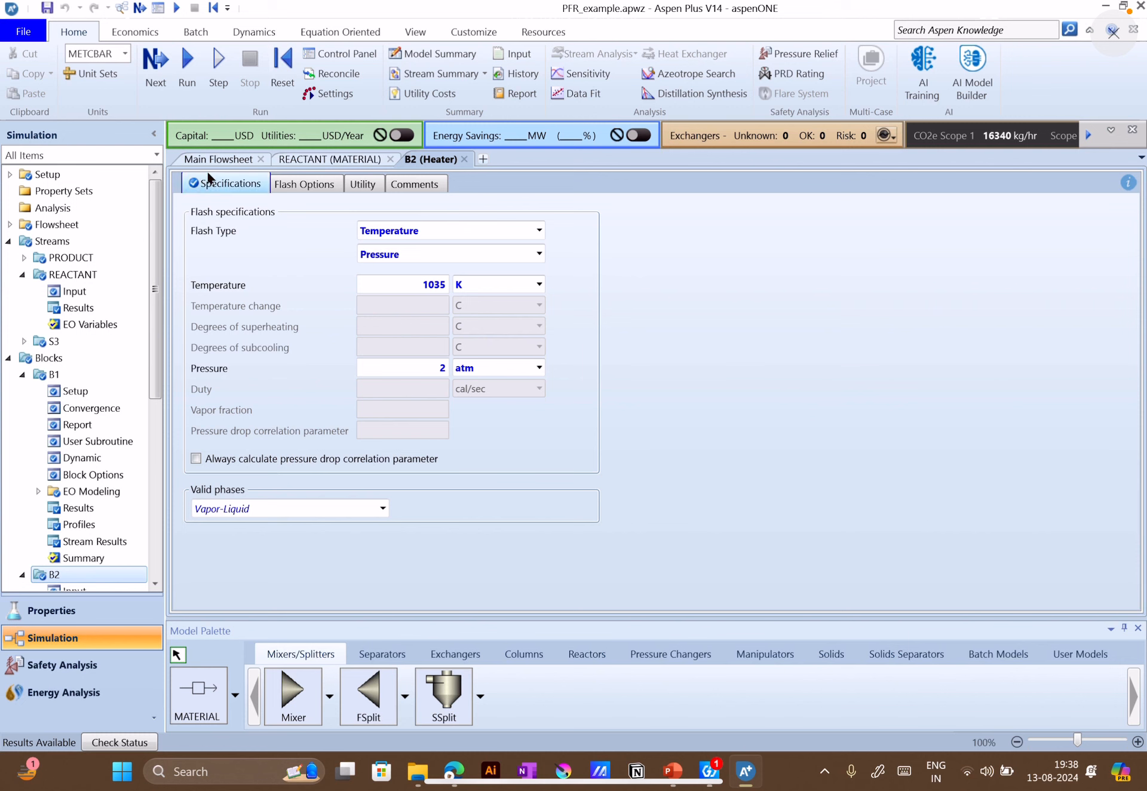
# Open plug reactor B1 and check its Adiabatic reactor type against the problem slide, along with its configuration and selected reaction set
pyautogui.click(220, 160)
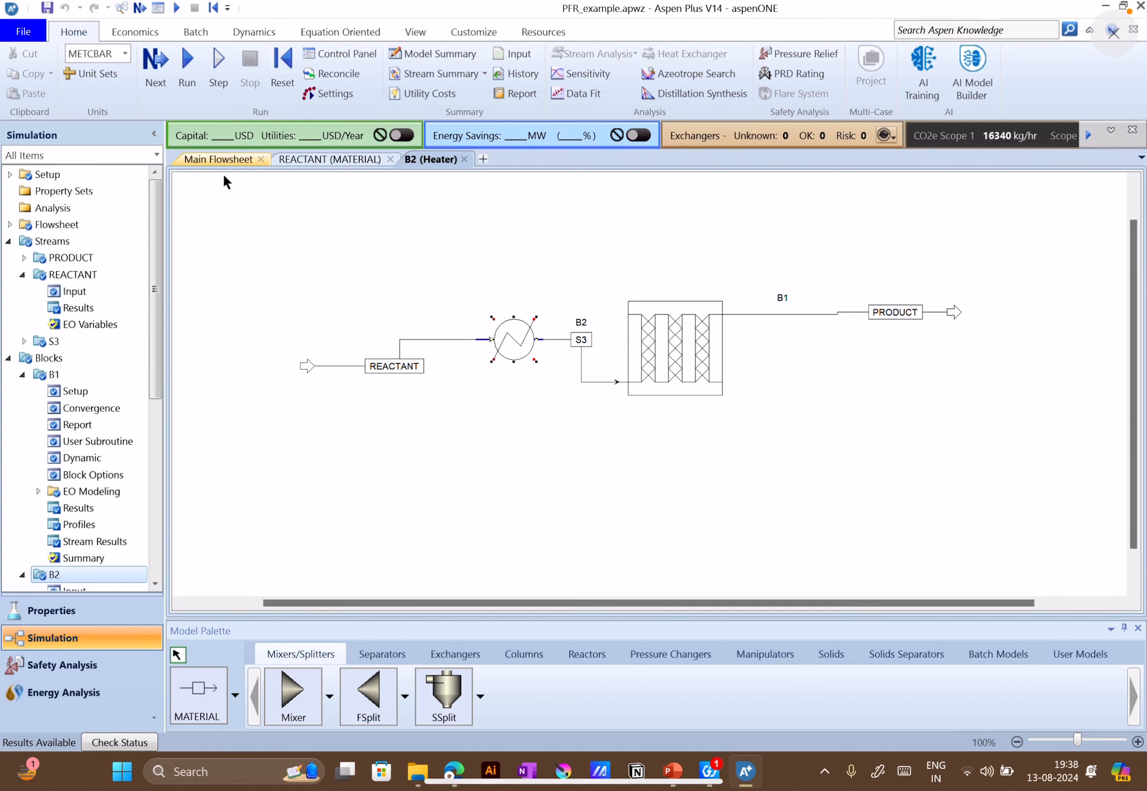
pyautogui.doubleClick(677, 339)
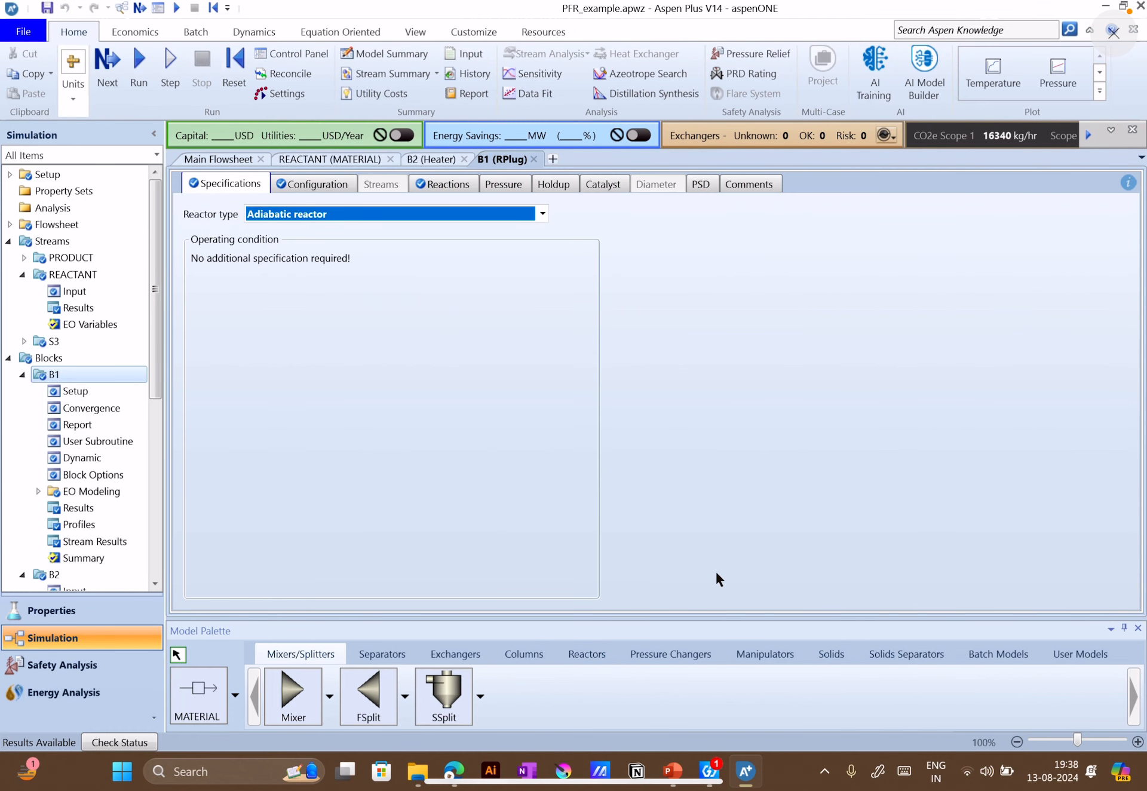
pyautogui.click(671, 770)
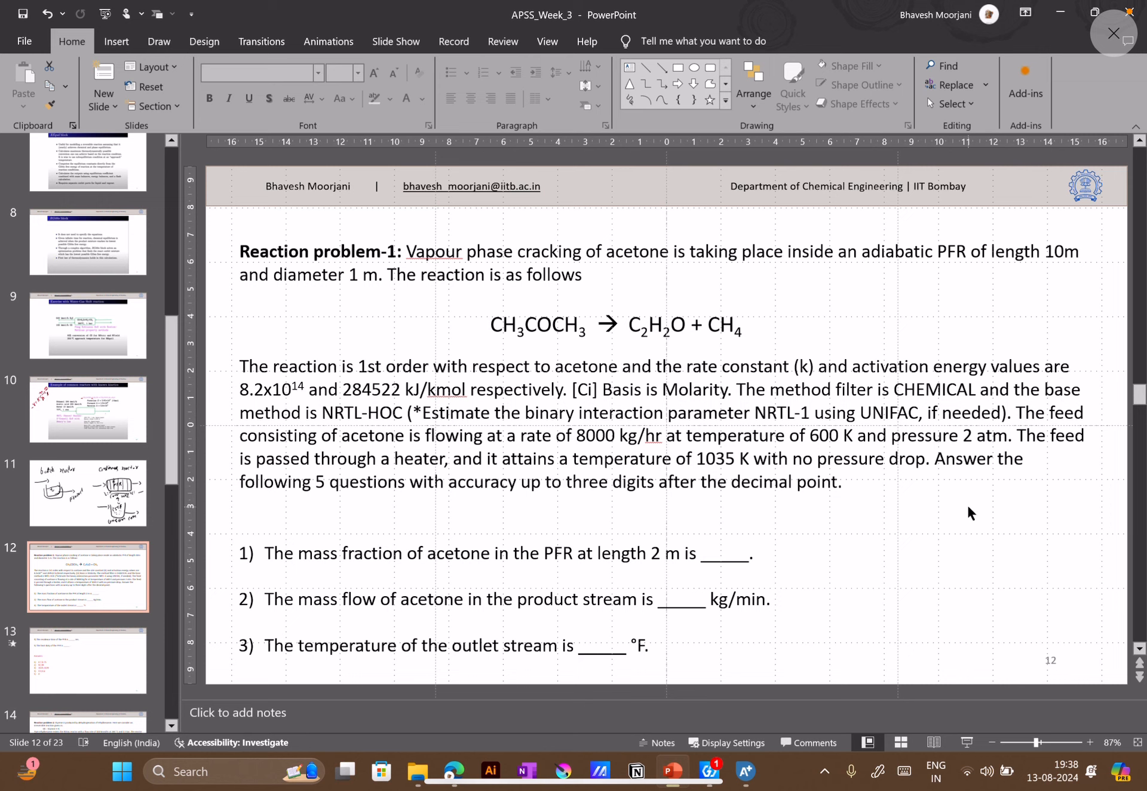
pyautogui.moveTo(863, 251)
pyautogui.mouseDown()
pyautogui.moveTo(1008, 253)
pyautogui.moveTo(966, 253)
pyautogui.moveTo(944, 268)
pyautogui.moveTo(966, 252)
pyautogui.mouseUp()
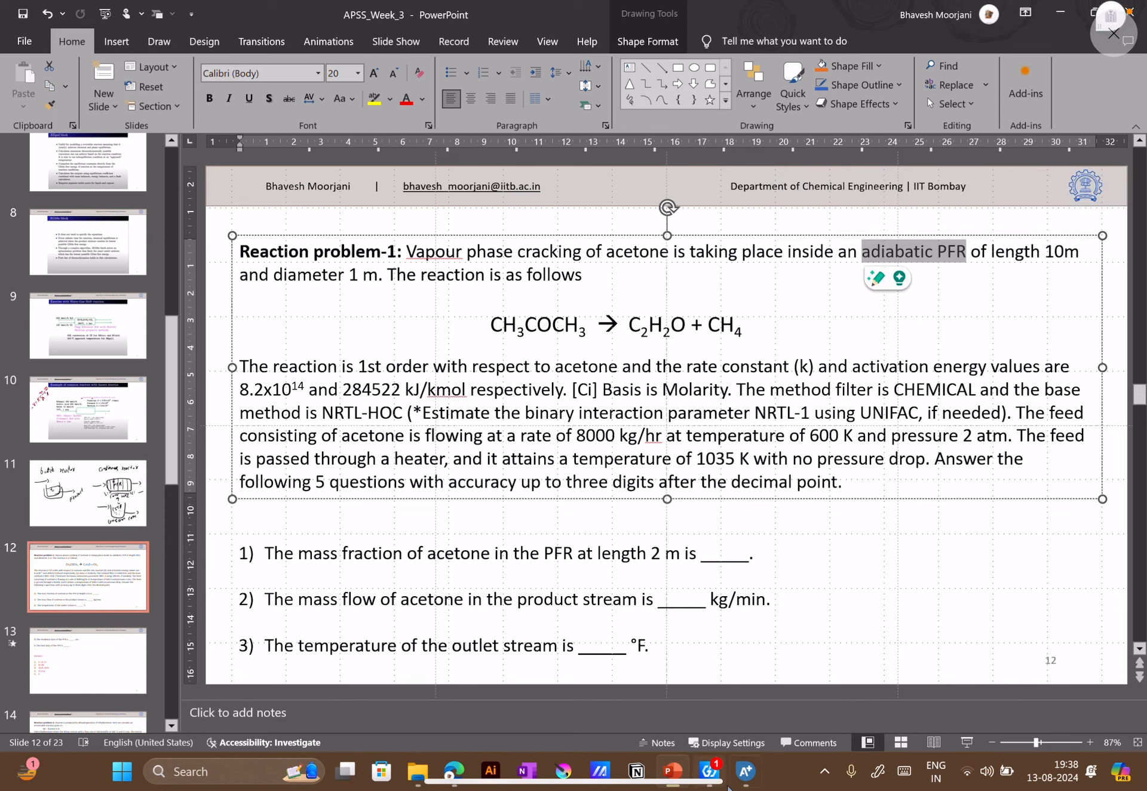
pyautogui.click(746, 771)
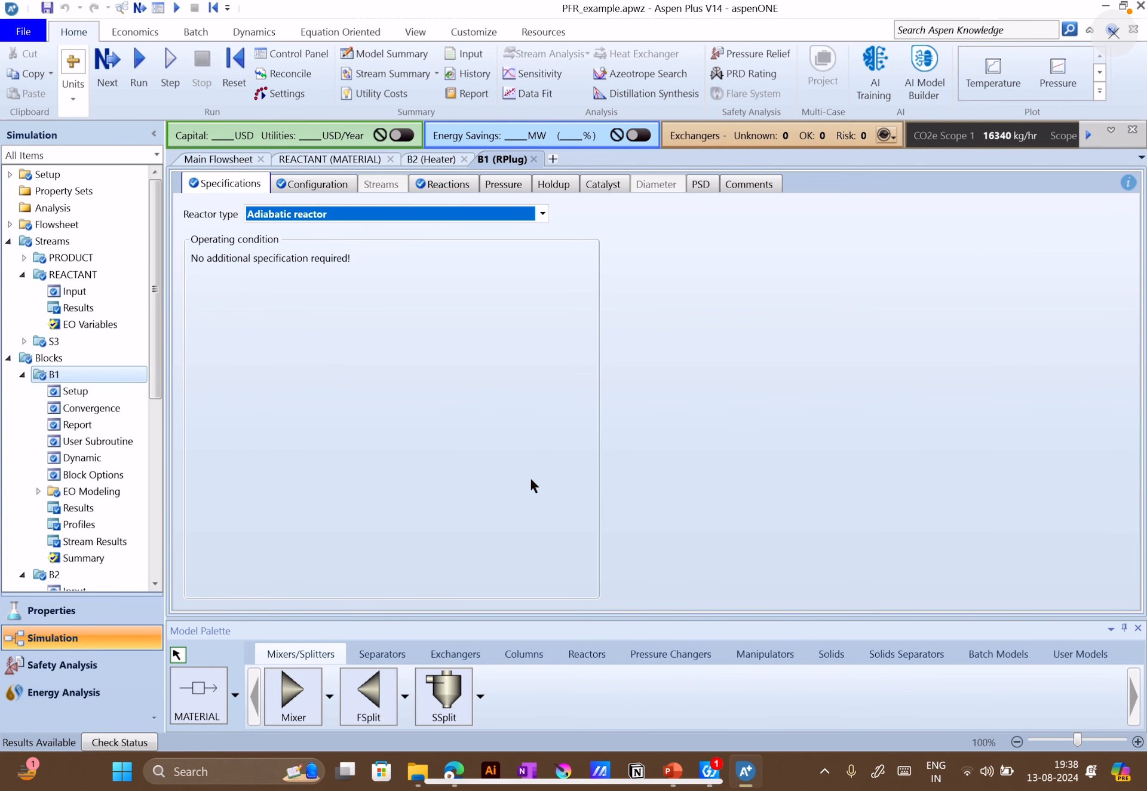
pyautogui.click(542, 214)
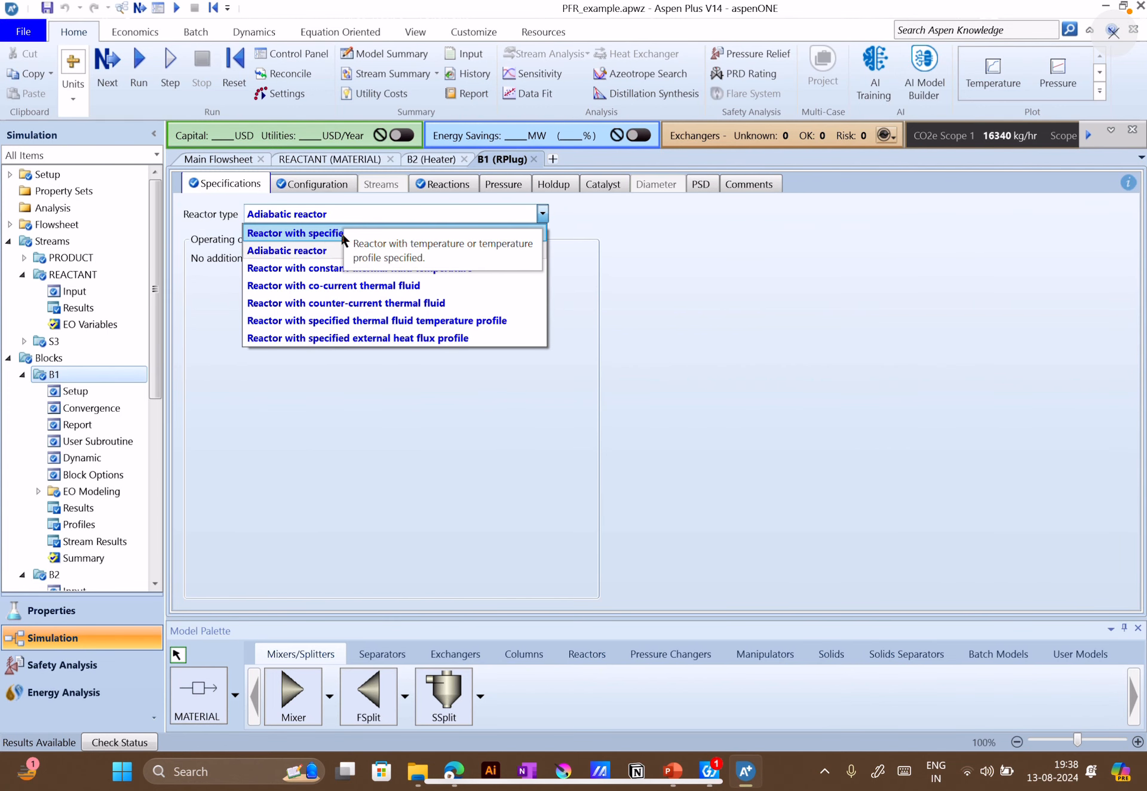
pyautogui.click(312, 251)
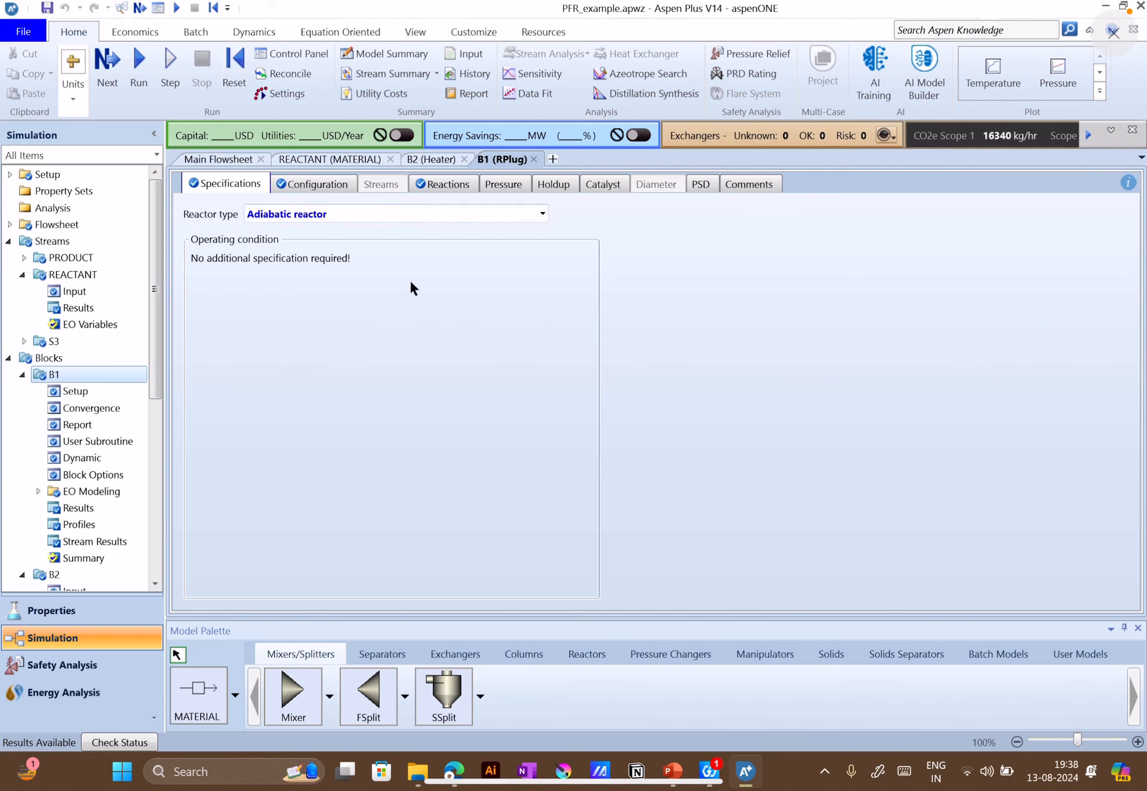
pyautogui.click(319, 184)
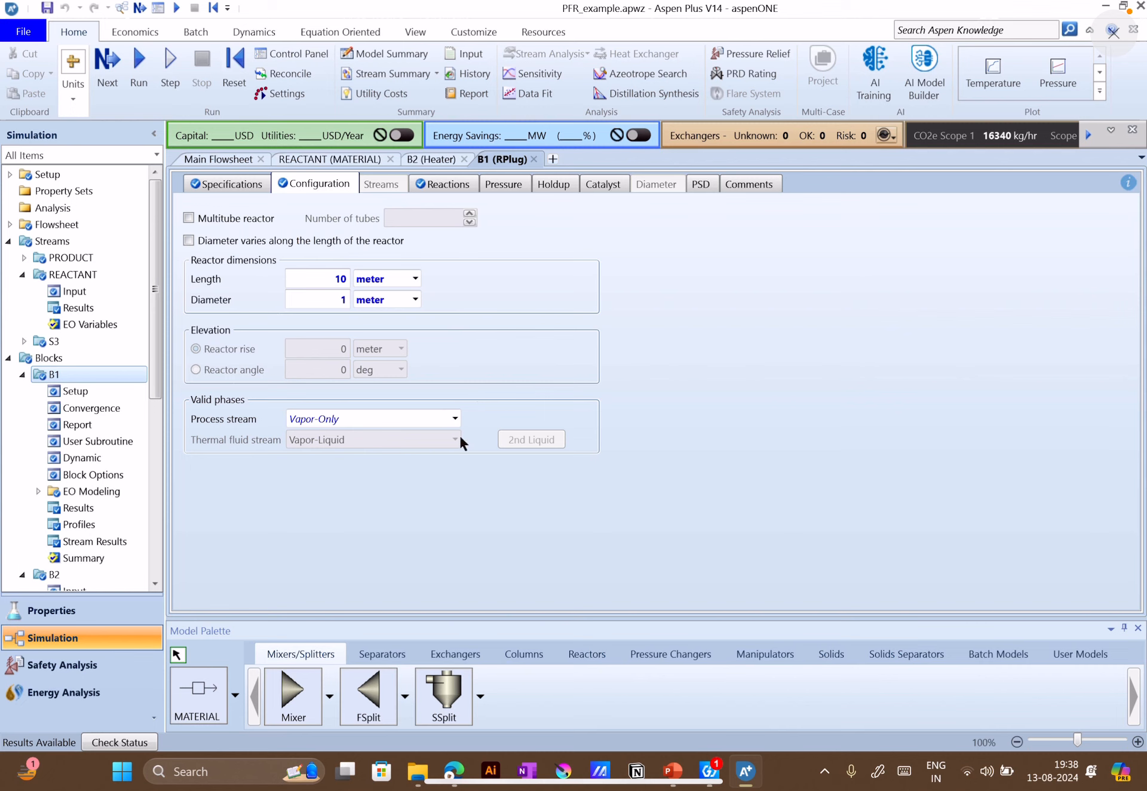
pyautogui.click(453, 184)
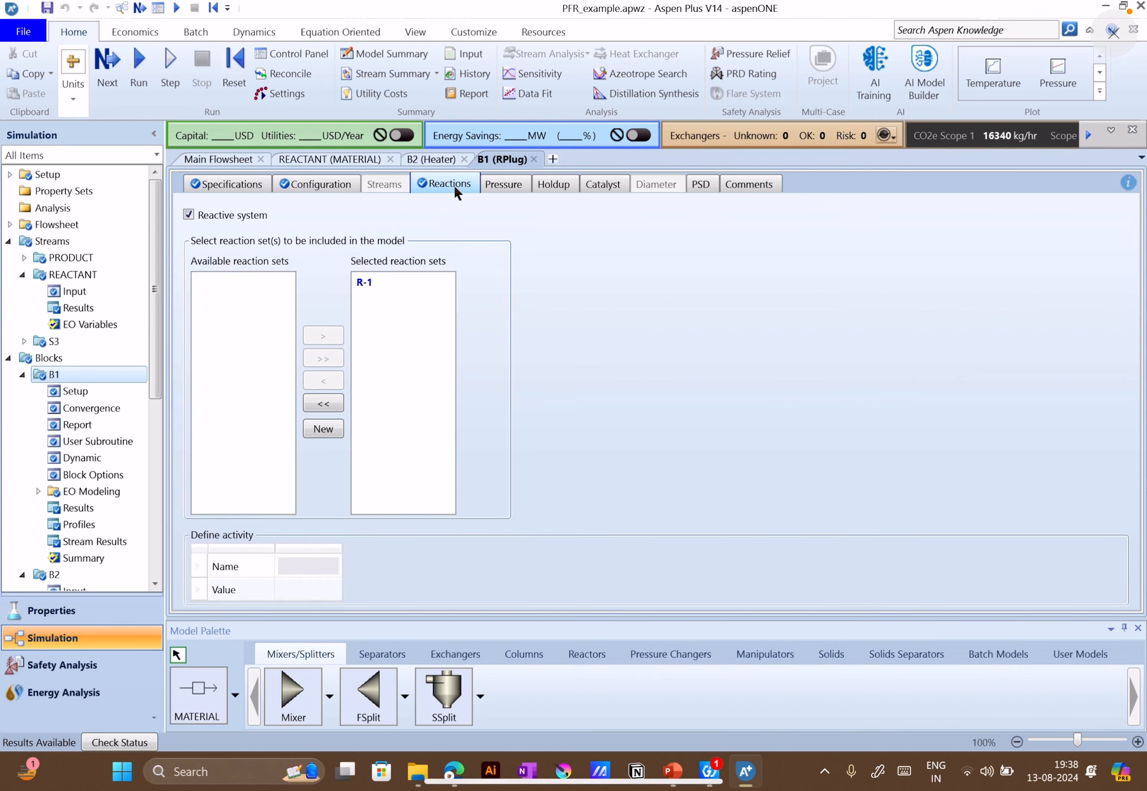
# Open reaction set R-1's input and check the acetone cracking stoichiometry and exponents against the reaction on the problem slide
pyautogui.scroll(-3, 107, 475)
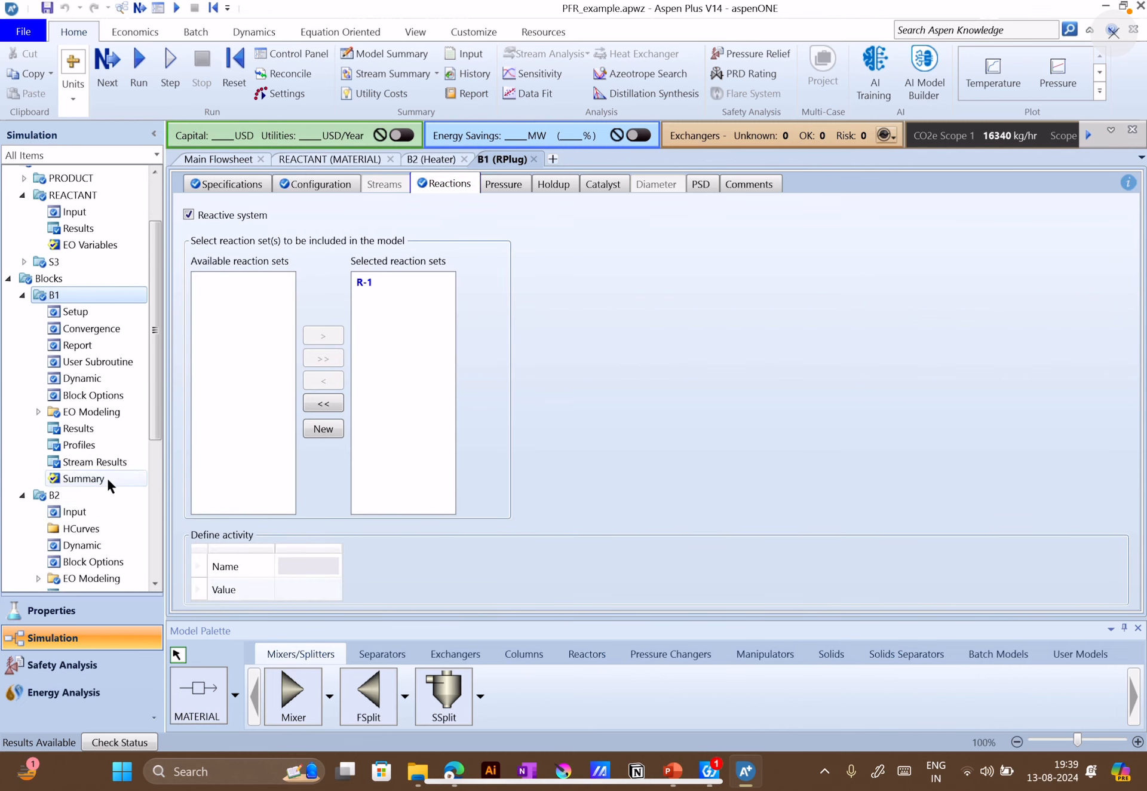
pyautogui.scroll(-4, 84, 476)
pyautogui.click(73, 450)
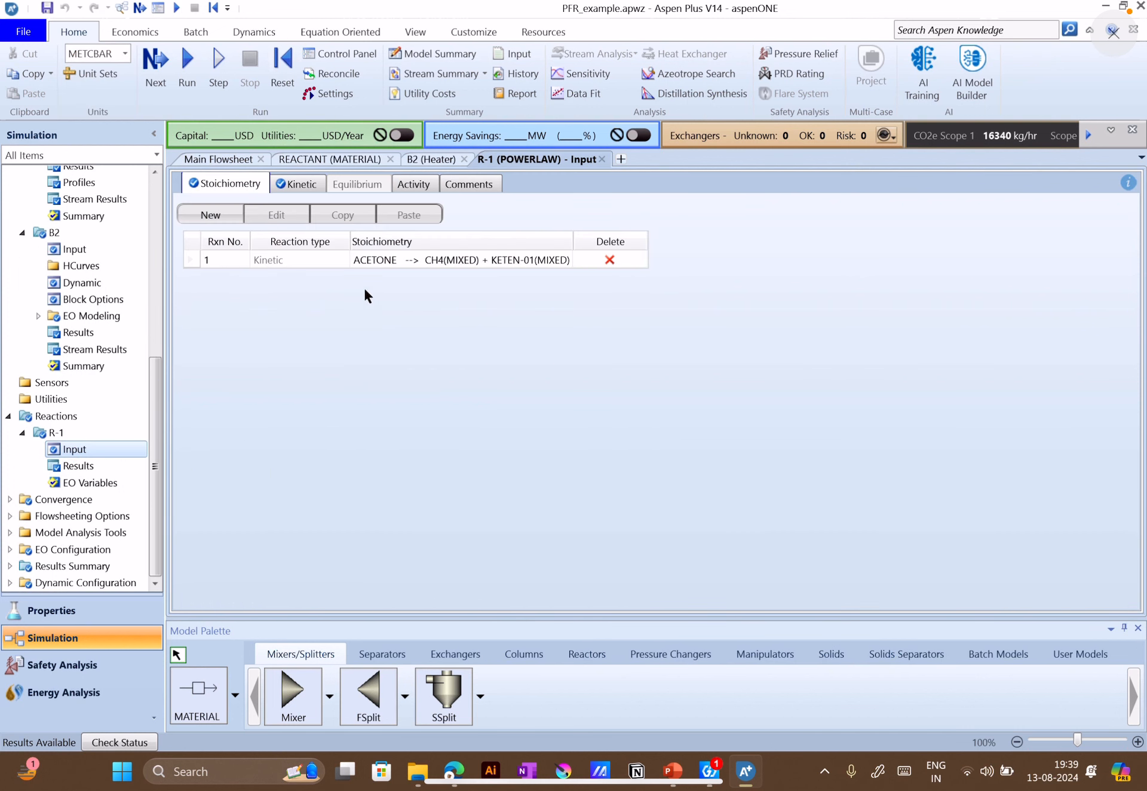
pyautogui.click(317, 263)
pyautogui.doubleClick(388, 259)
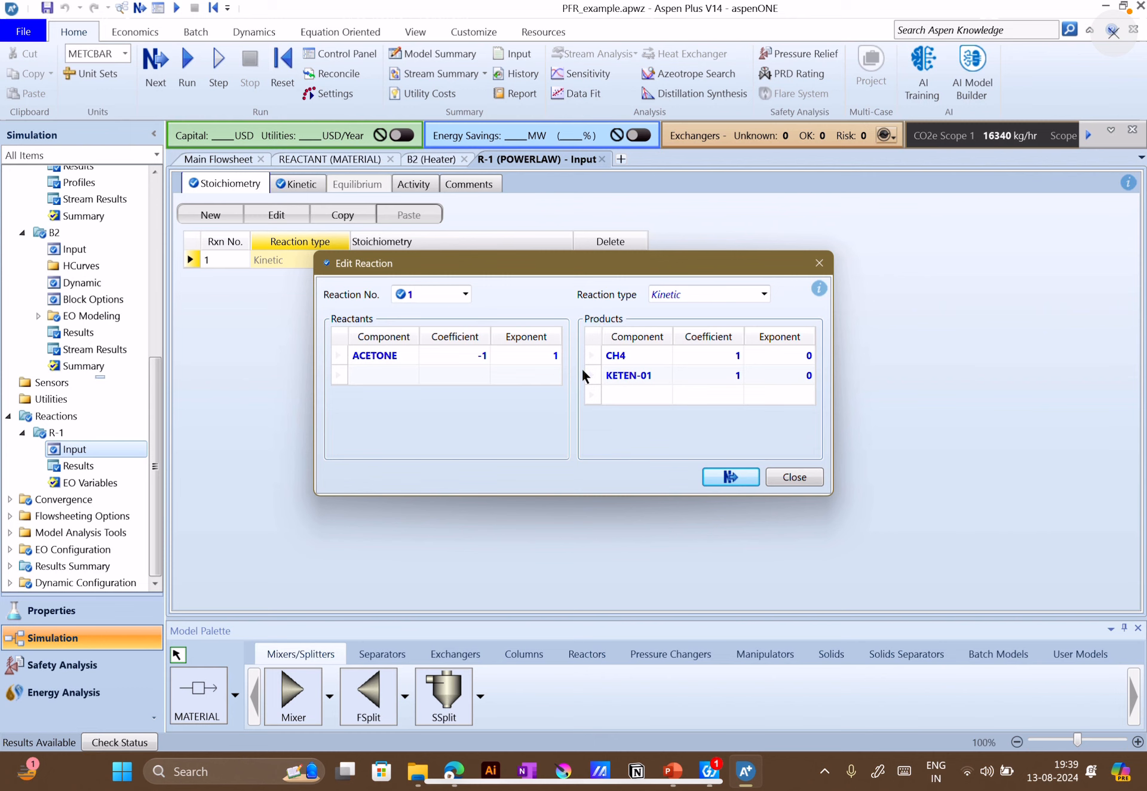
pyautogui.click(628, 362)
pyautogui.click(673, 770)
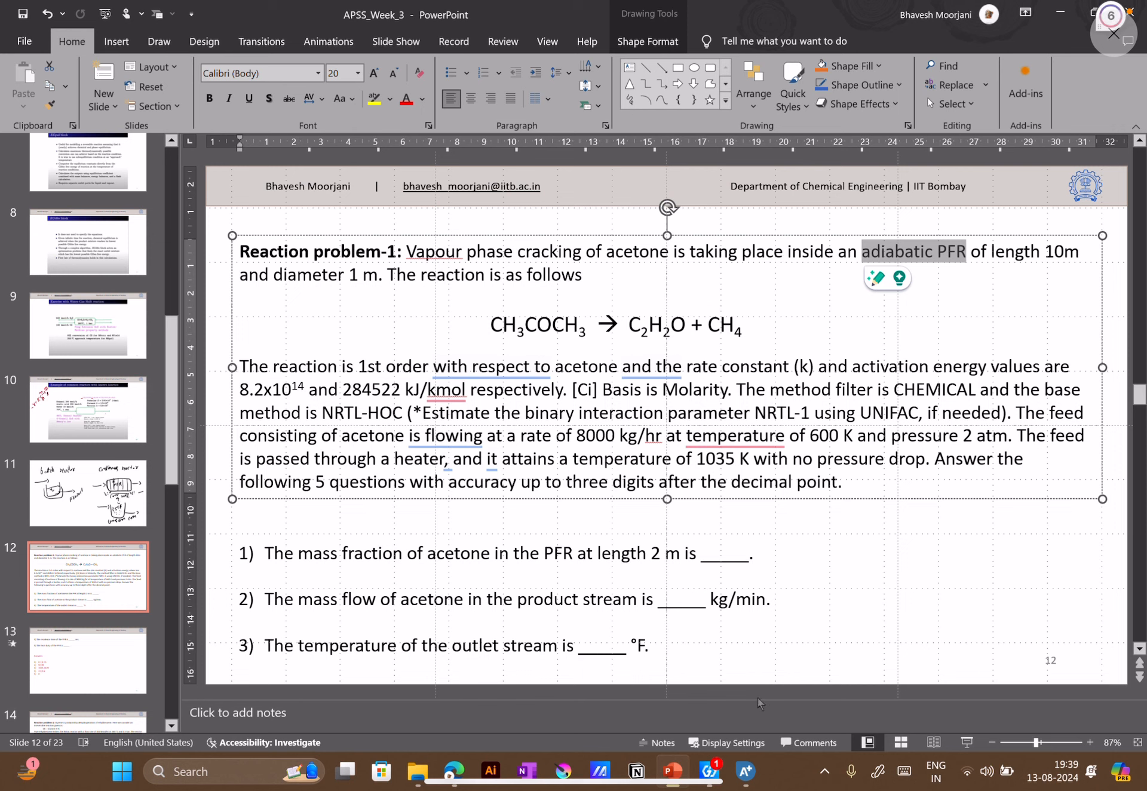
pyautogui.click(746, 771)
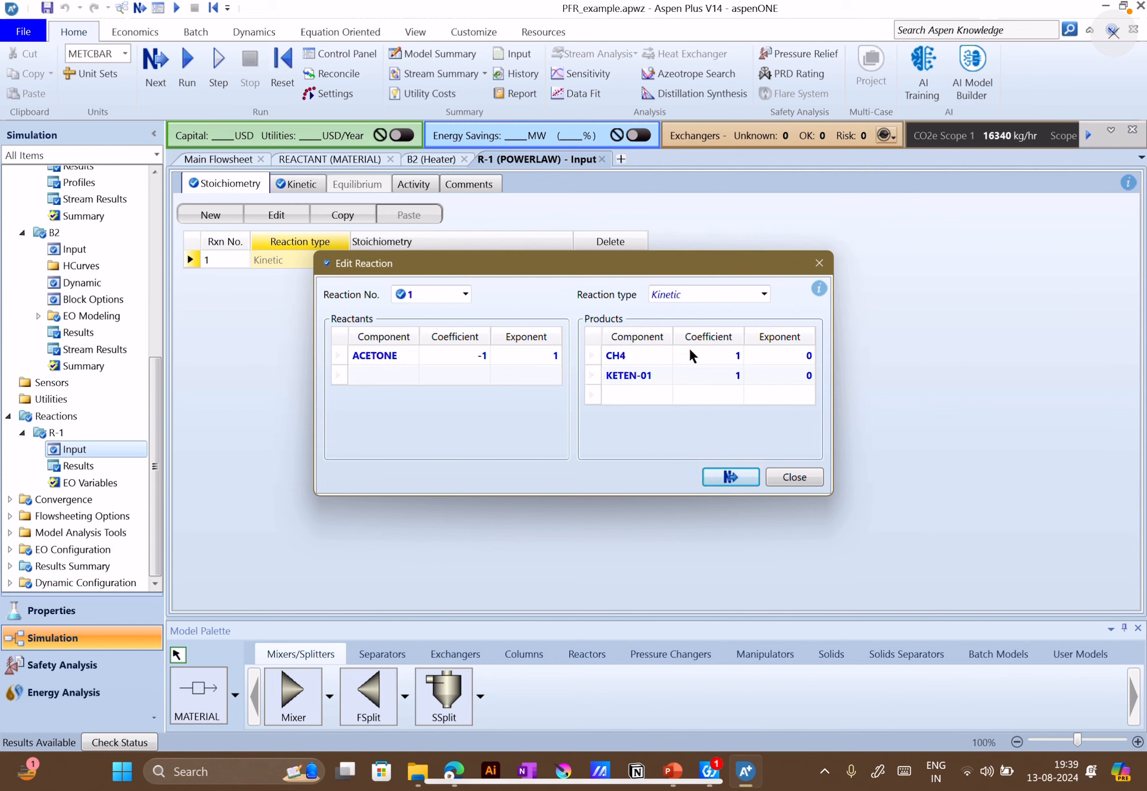
pyautogui.click(783, 475)
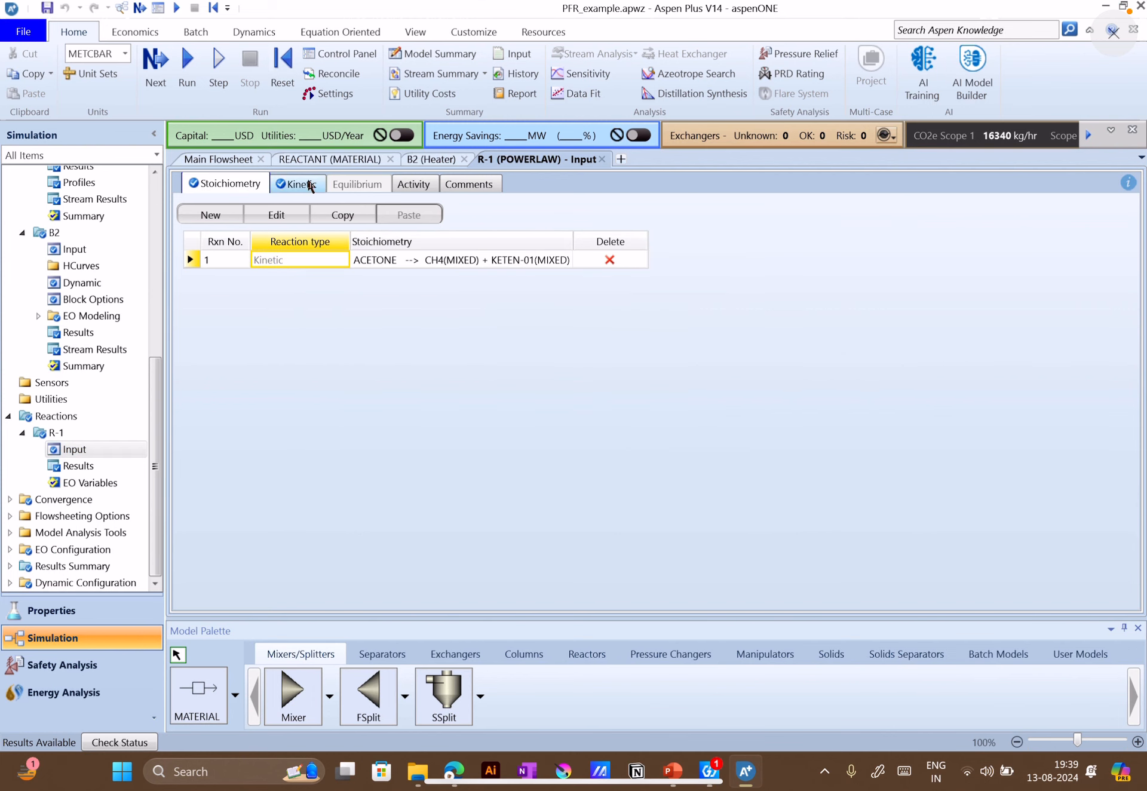
# Check R-1's power law kinetic parameters, compare them with the problem slide, and keep Vapor as the reacting phase
pyautogui.click(311, 186)
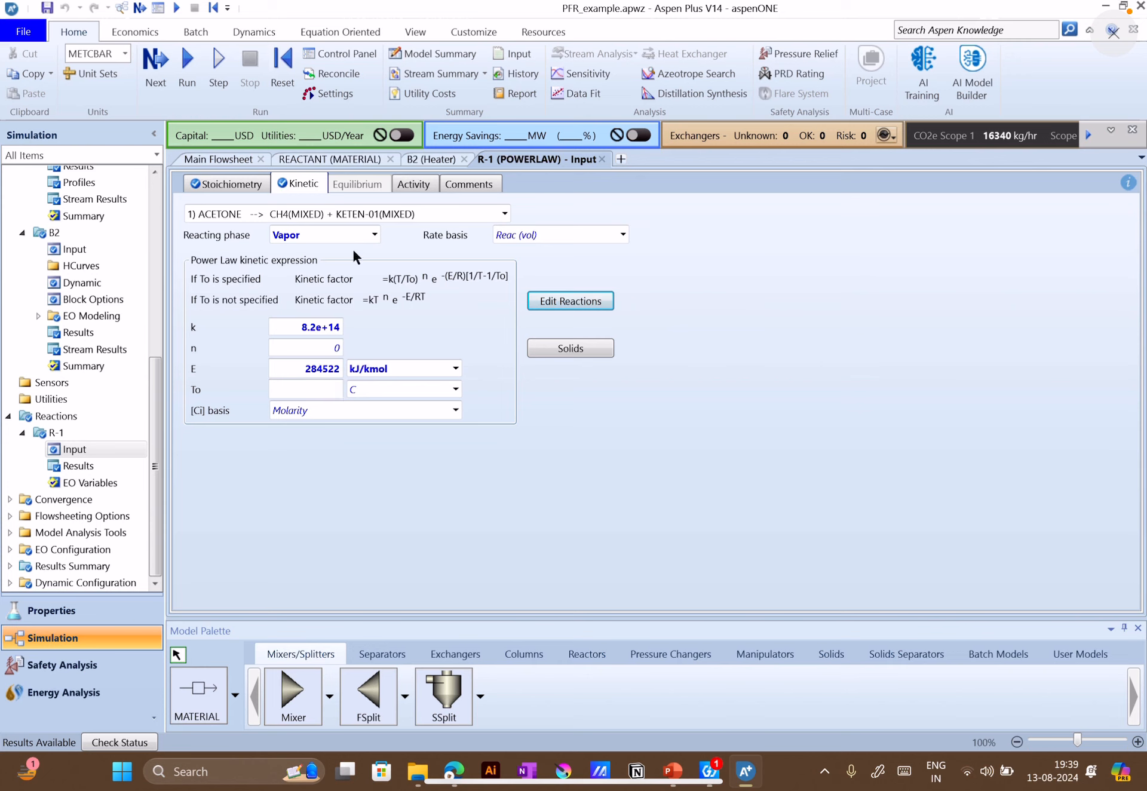
pyautogui.click(364, 234)
pyautogui.click(375, 235)
pyautogui.click(375, 237)
pyautogui.click(668, 772)
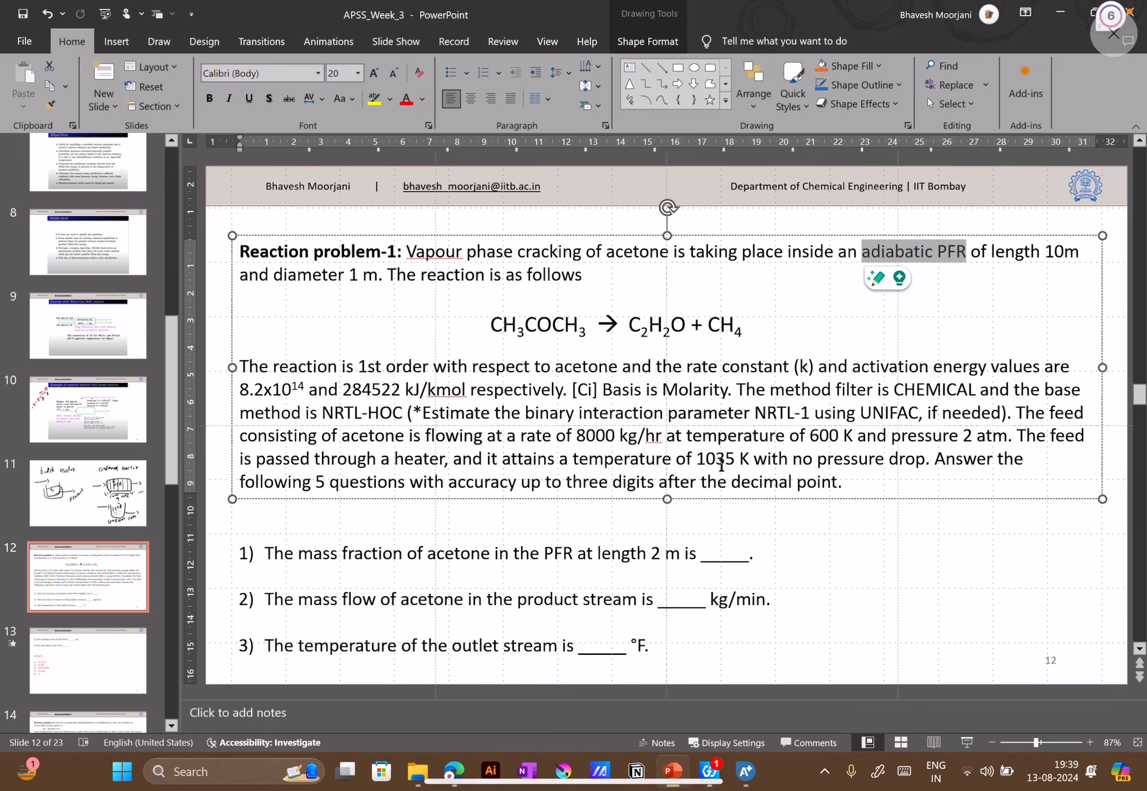
pyautogui.click(672, 771)
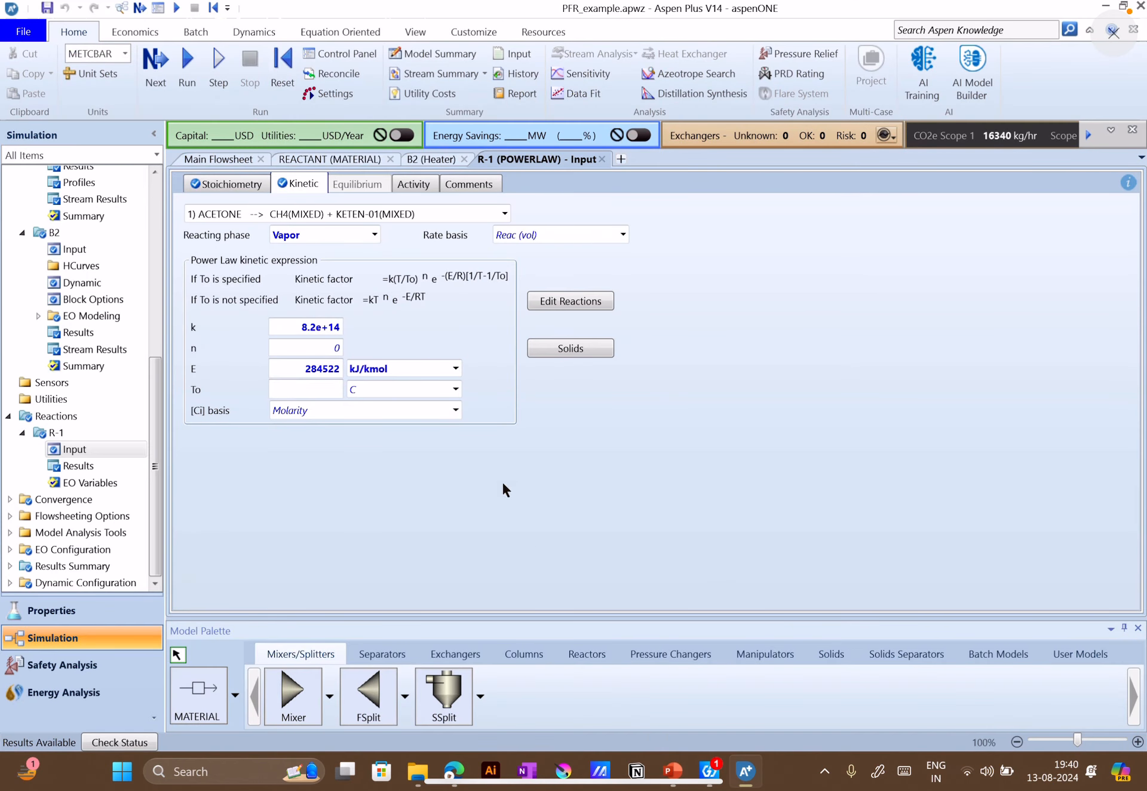
pyautogui.click(371, 236)
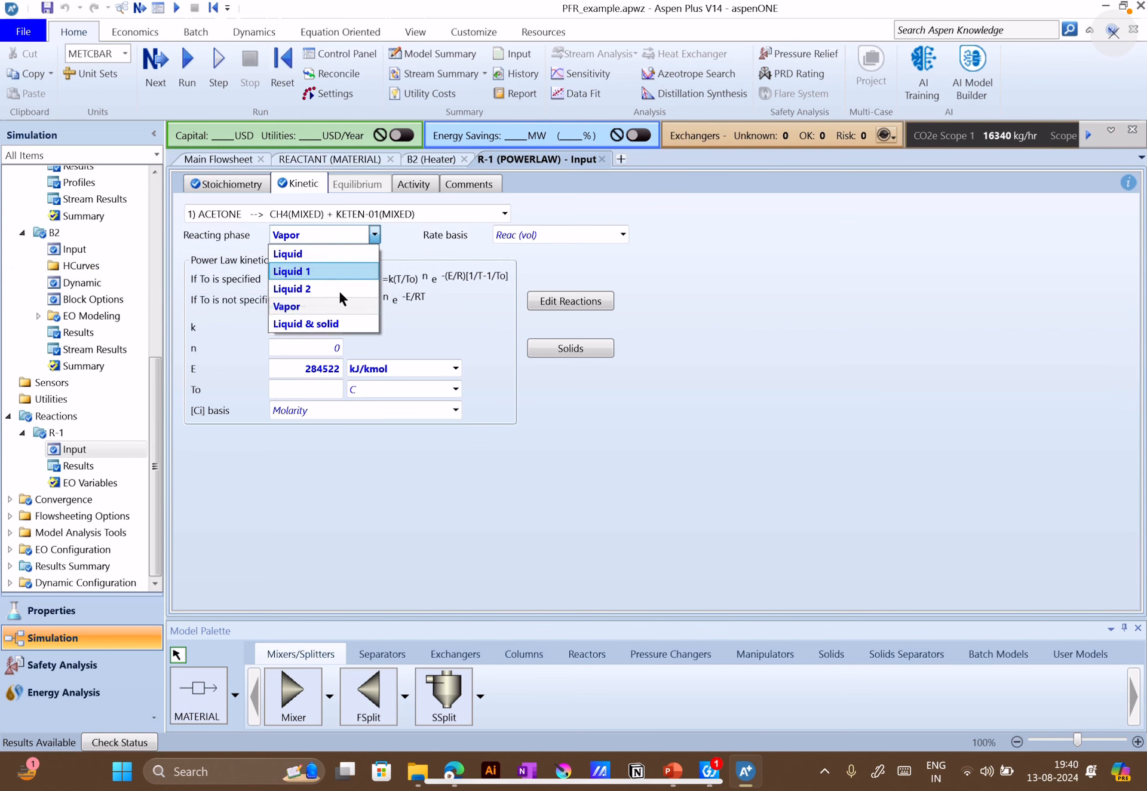
pyautogui.click(328, 302)
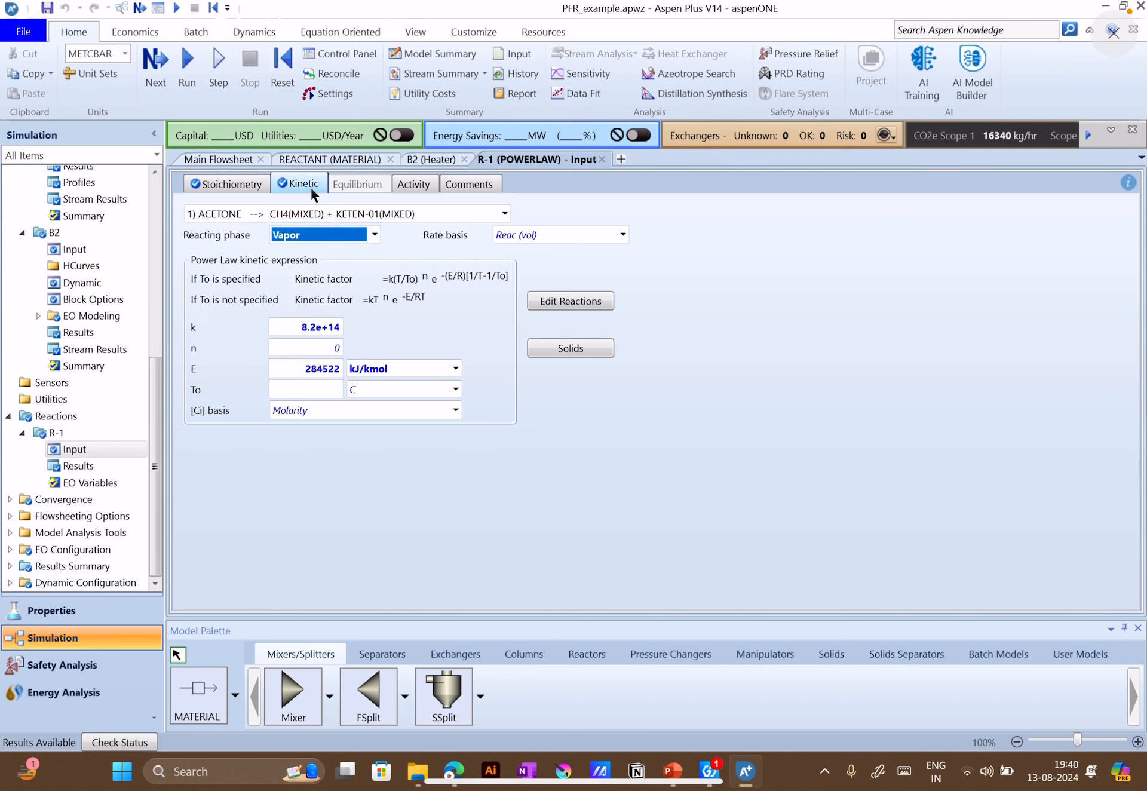
pyautogui.click(372, 235)
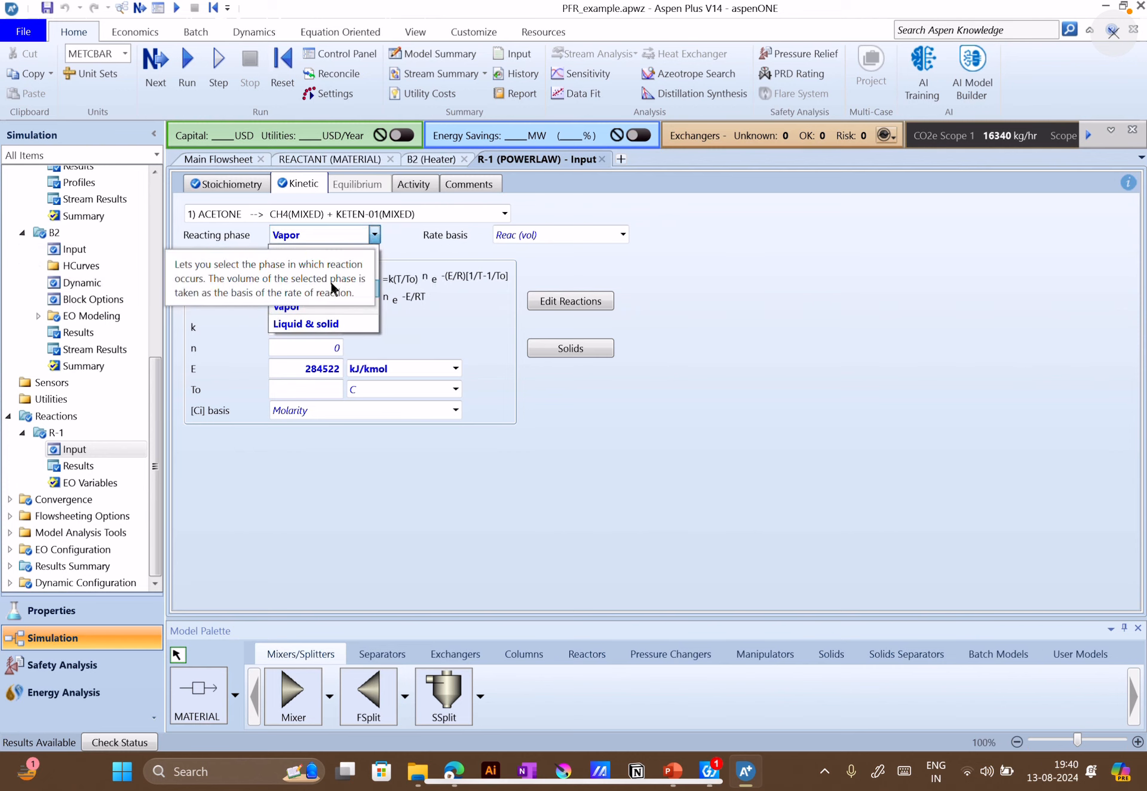
pyautogui.click(335, 301)
pyautogui.click(429, 274)
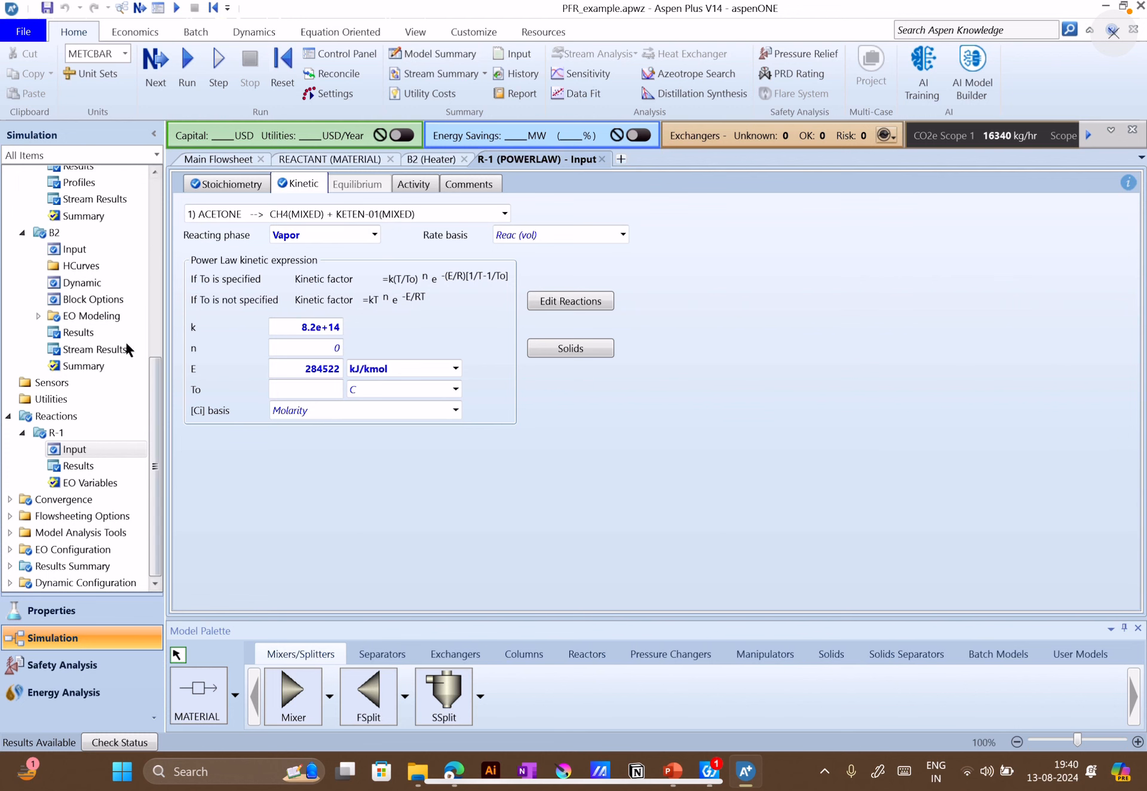
# Open reactor B1's setup and set the valid phases of its process stream to Liquid-Only
pyautogui.scroll(2, 105, 332)
pyautogui.click(84, 370)
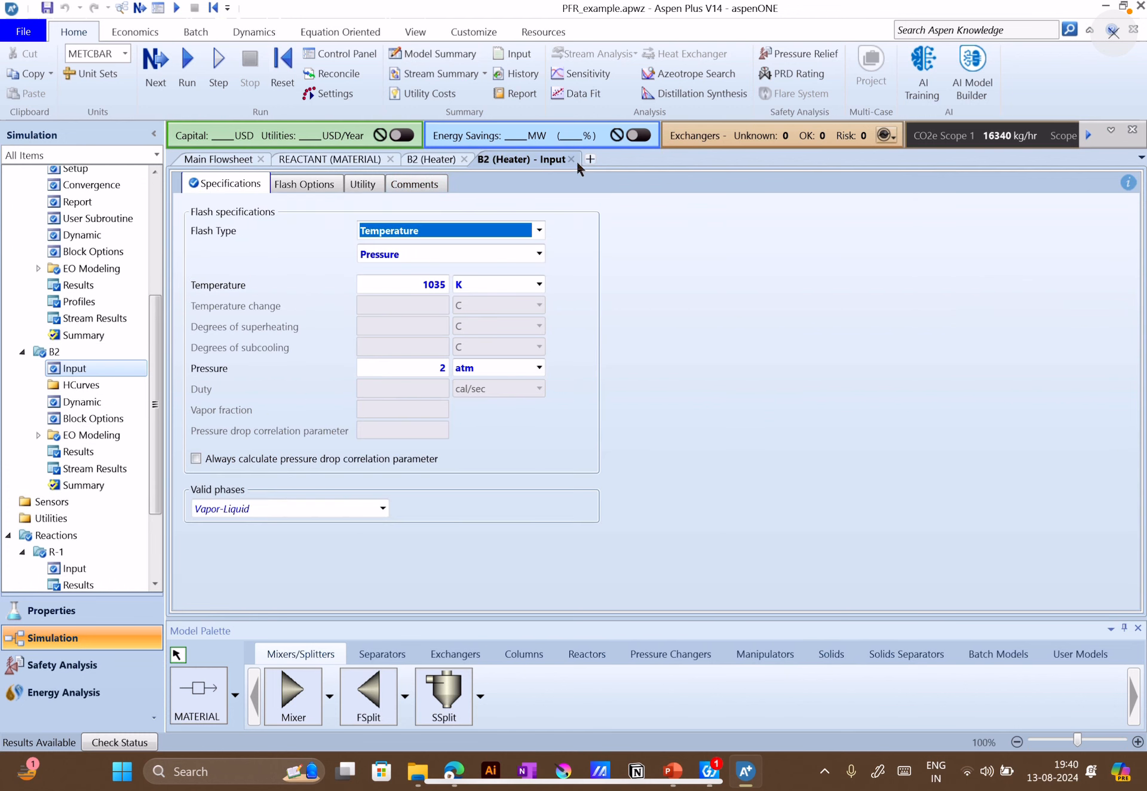
pyautogui.scroll(3, 111, 305)
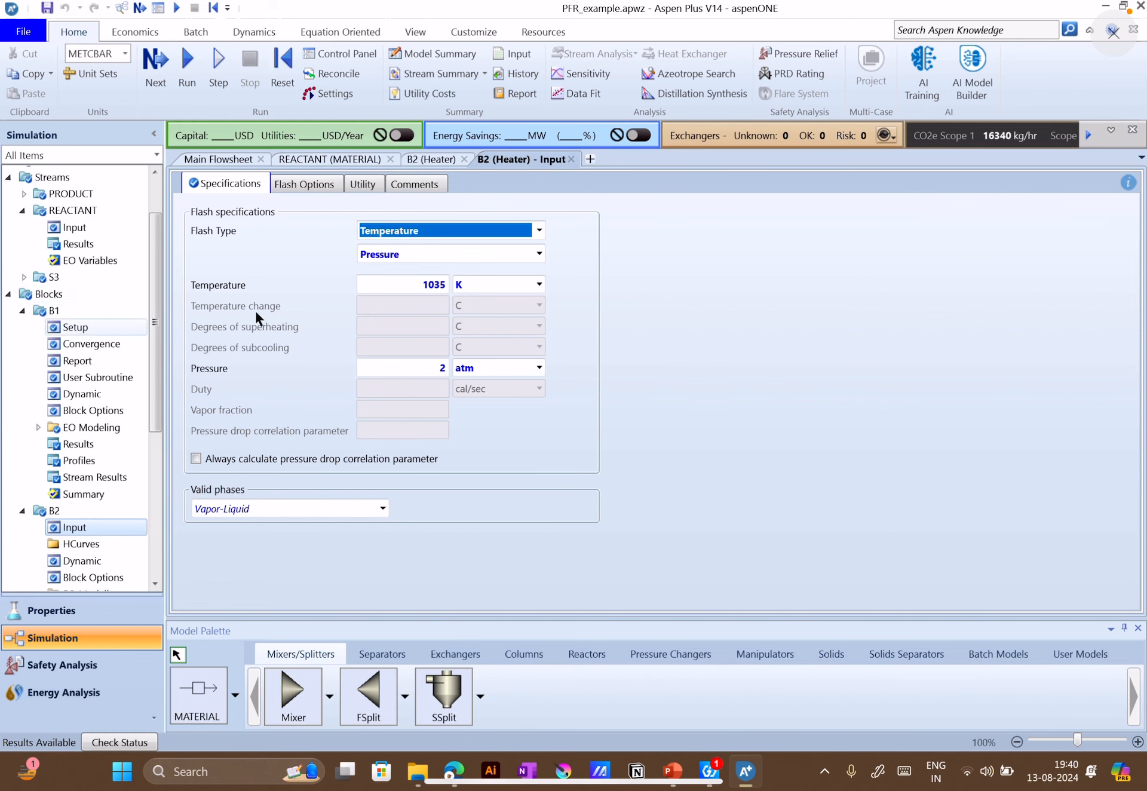
pyautogui.click(77, 330)
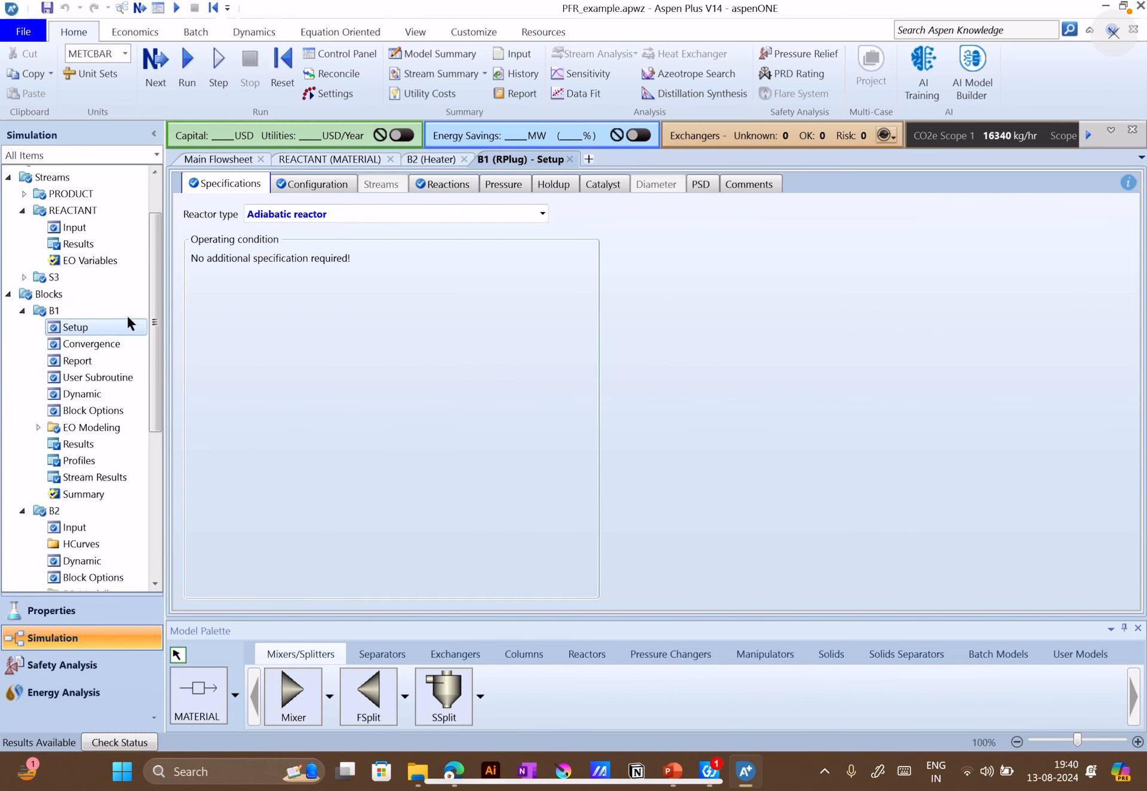
pyautogui.click(327, 188)
pyautogui.click(441, 422)
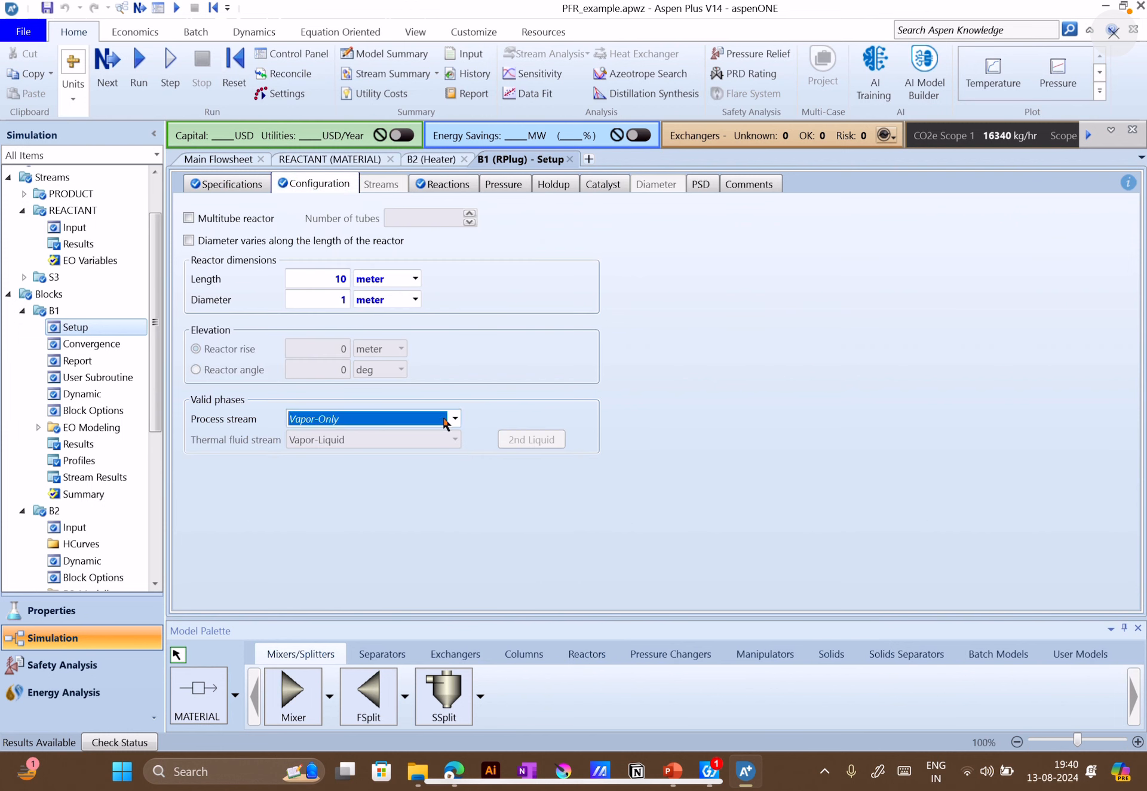
pyautogui.click(456, 418)
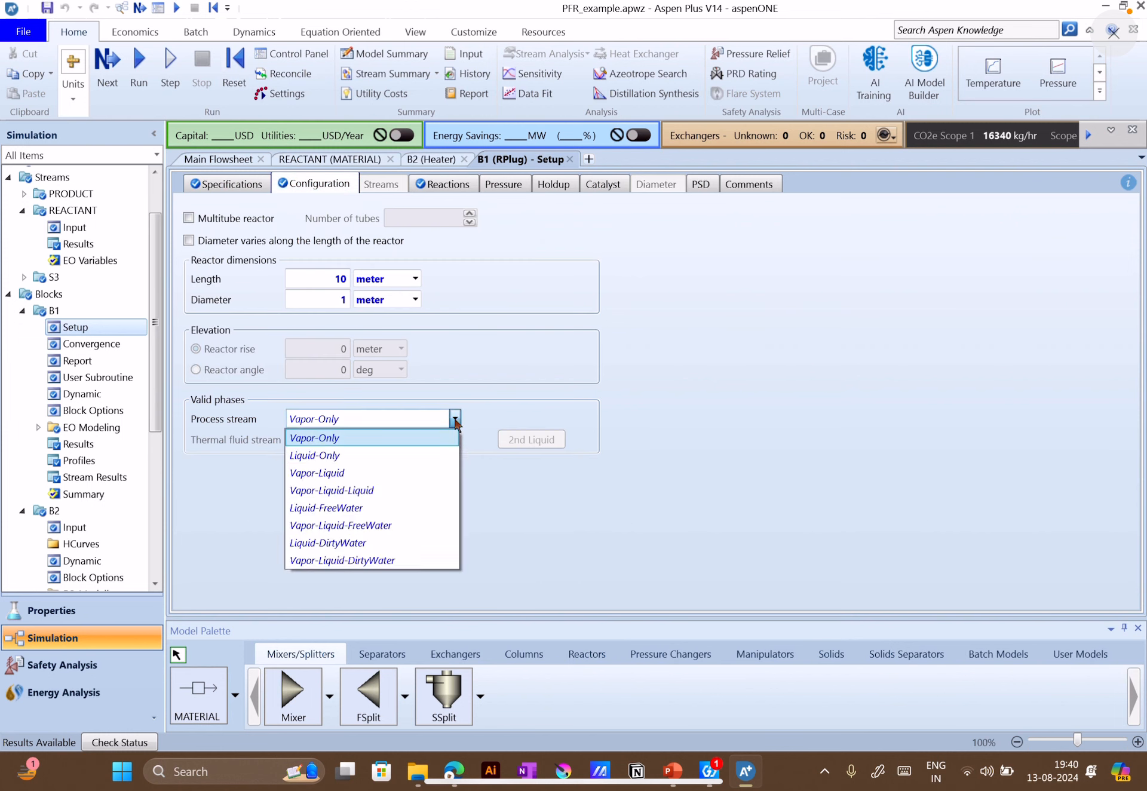
pyautogui.click(353, 455)
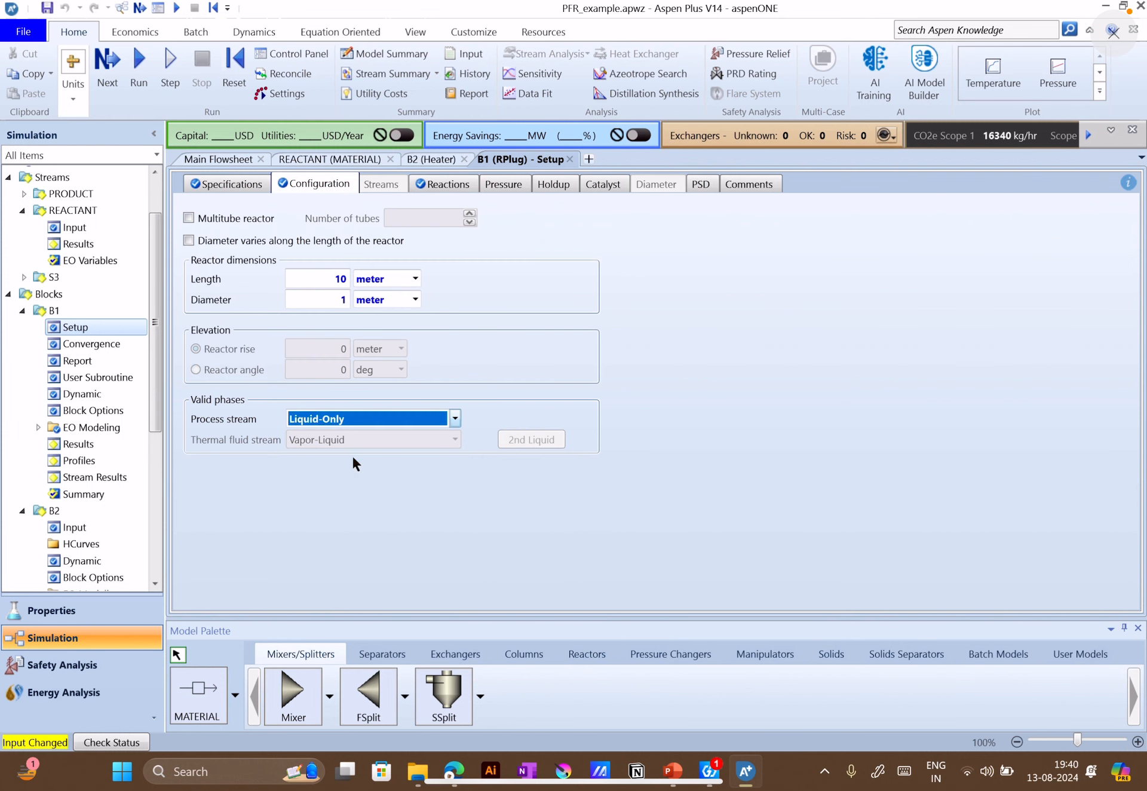
pyautogui.click(567, 318)
# Review B1's reaction and specification settings, return to the main flowsheet and run the simulation
pyautogui.click(436, 183)
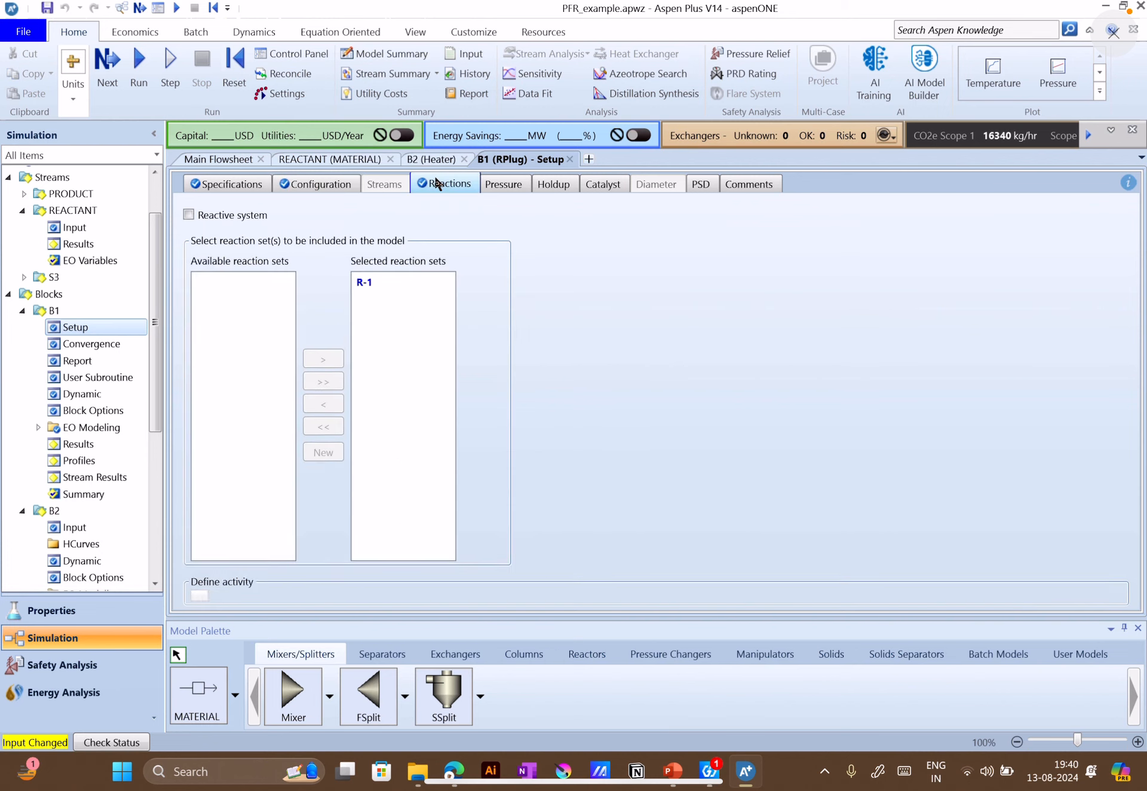
pyautogui.click(225, 184)
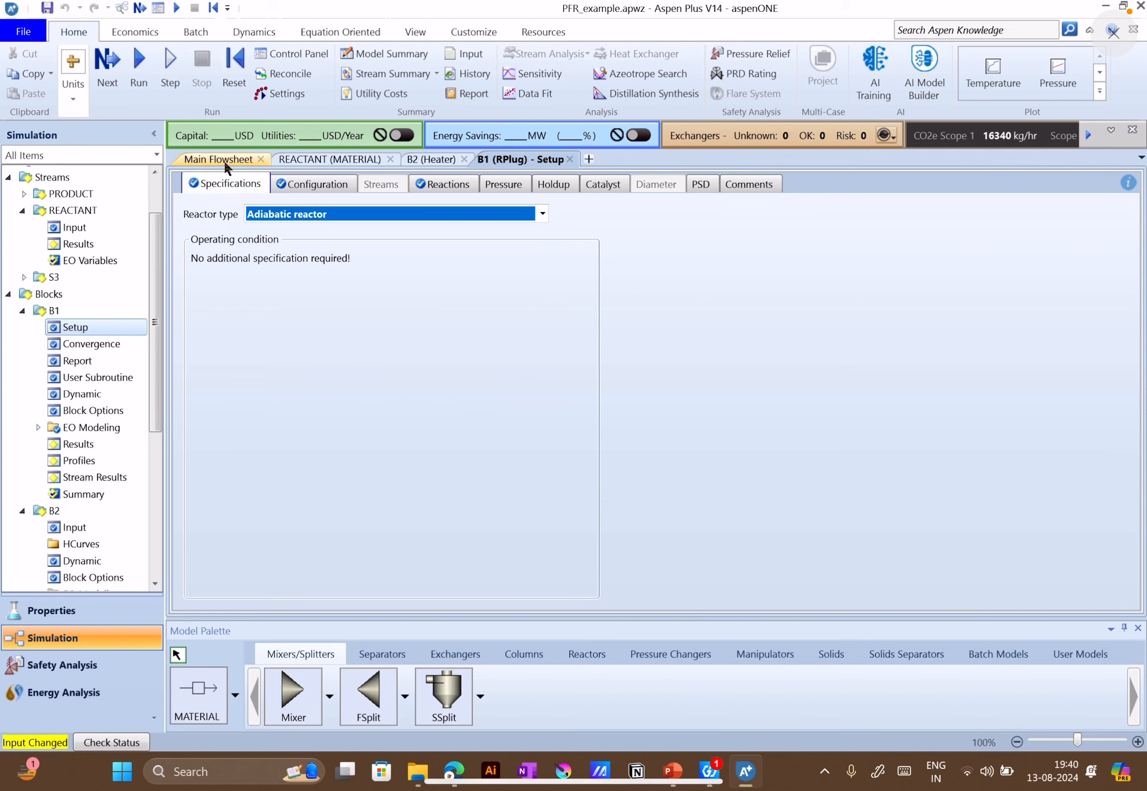
pyautogui.click(223, 159)
pyautogui.click(73, 33)
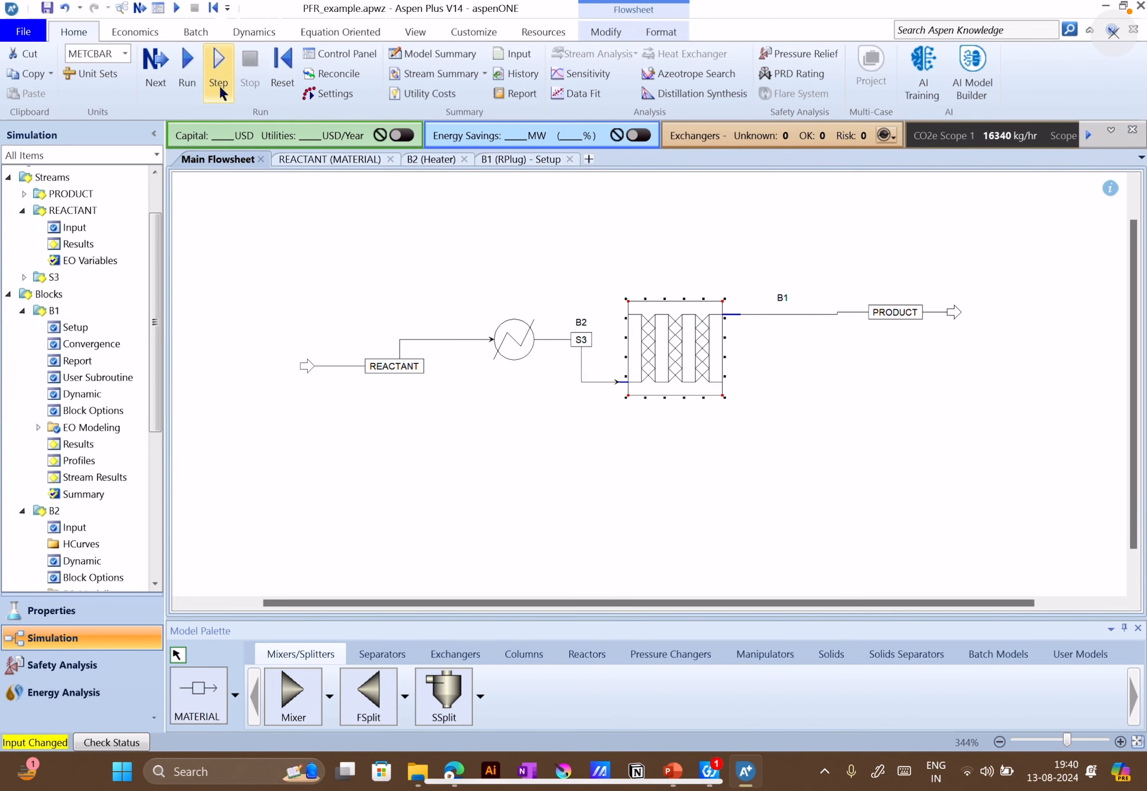
pyautogui.click(187, 63)
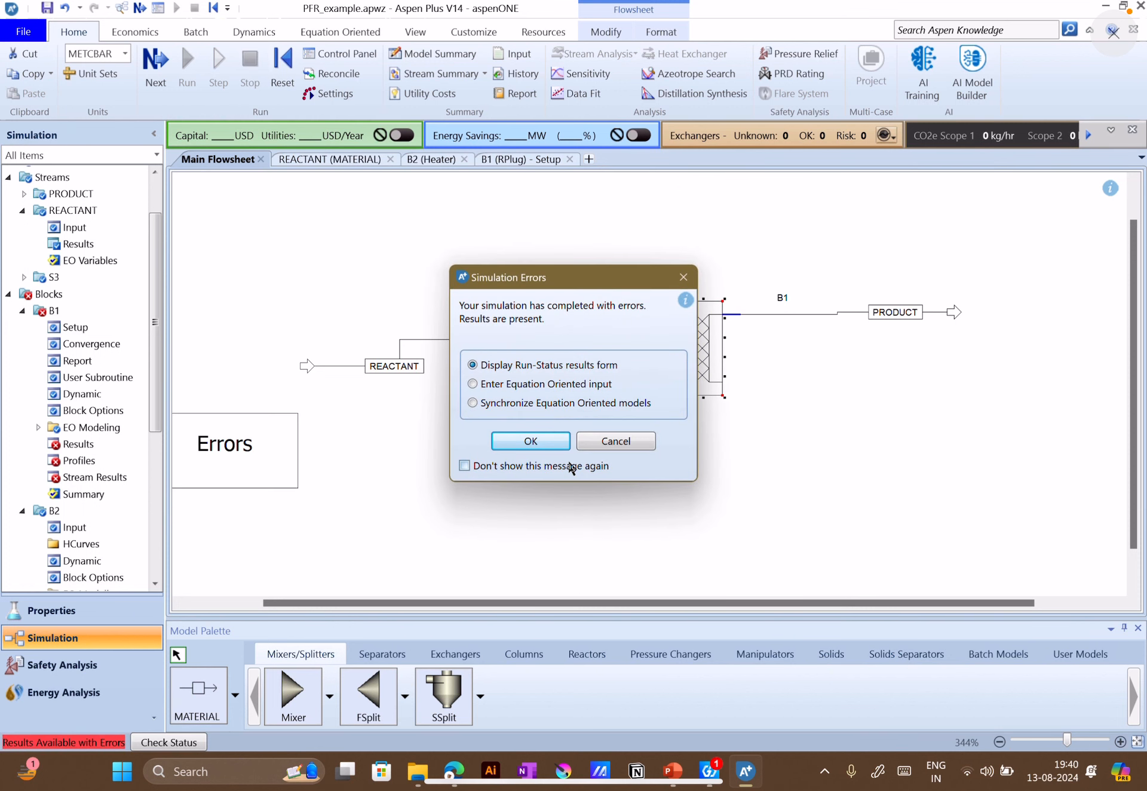
# Open the run status results and follow the B1 entry to read the reactor's detailed status messages
pyautogui.click(535, 439)
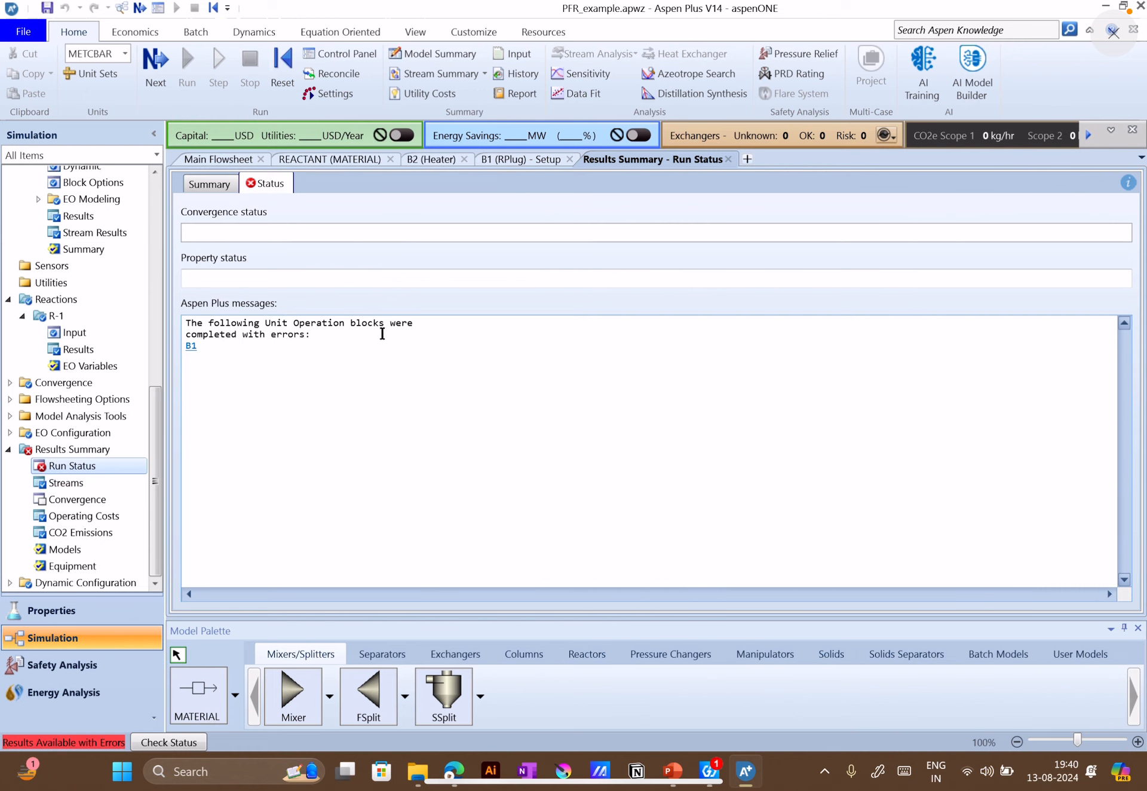
pyautogui.click(190, 348)
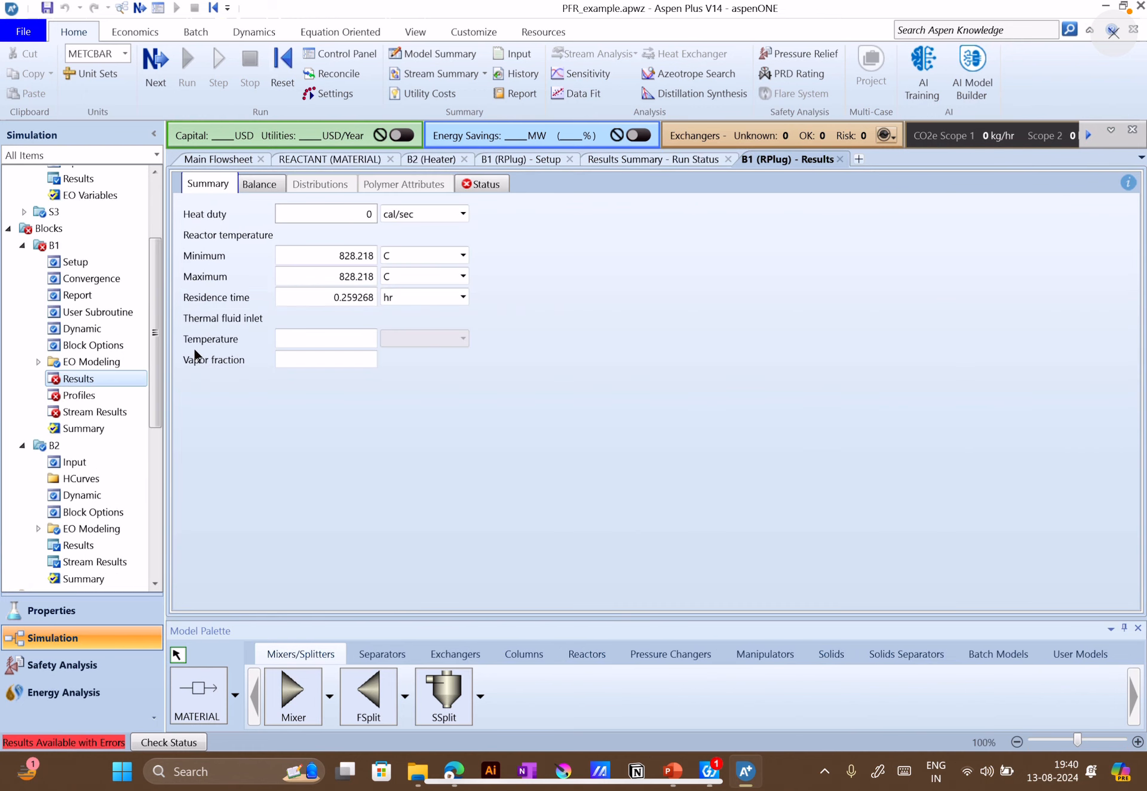
pyautogui.click(478, 184)
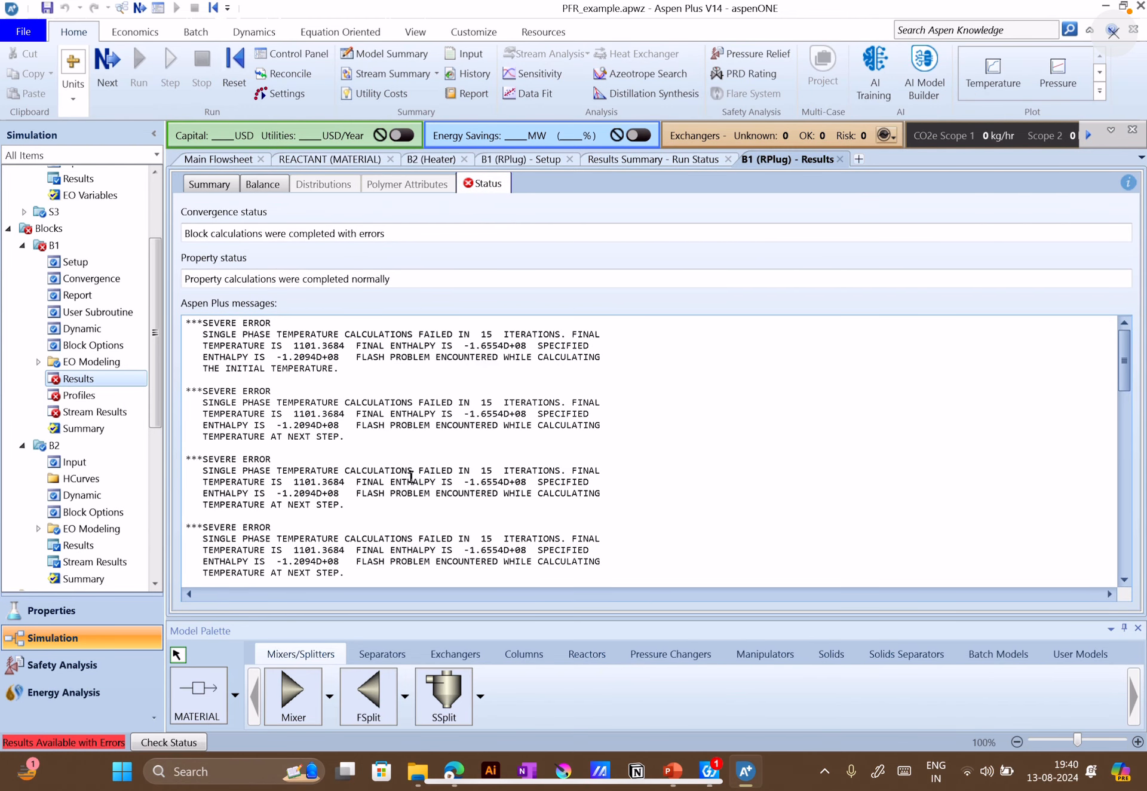
# Open the kinetic inputs of reaction R-1 and set its reacting phase to Liquid
pyautogui.scroll(-15, 494, 459)
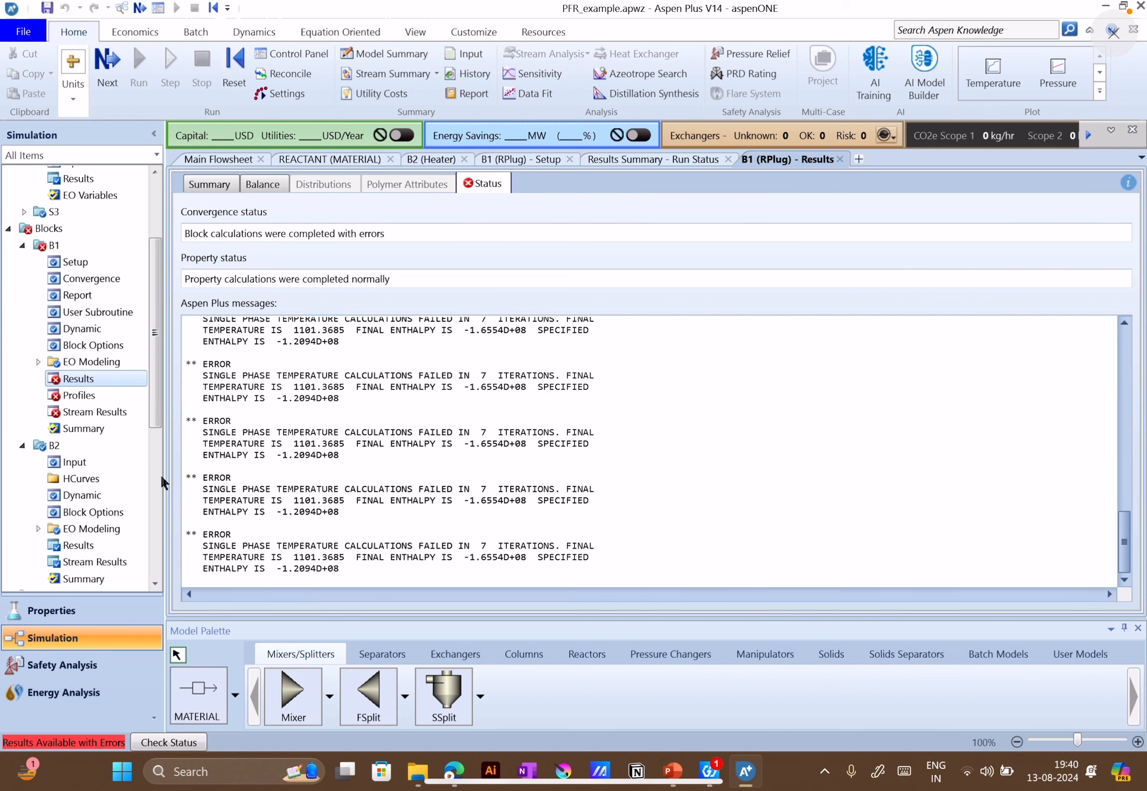
pyautogui.scroll(-5, 116, 493)
pyautogui.click(74, 424)
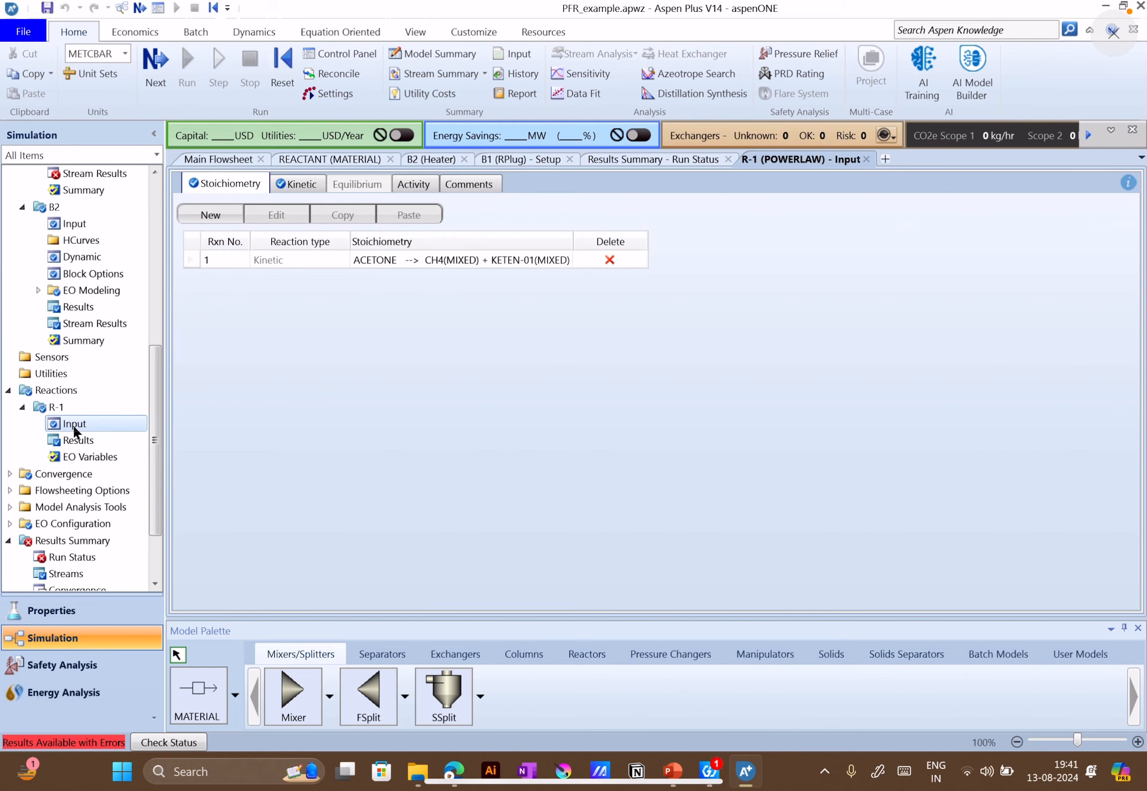
pyautogui.click(307, 185)
pyautogui.click(319, 234)
pyautogui.click(326, 255)
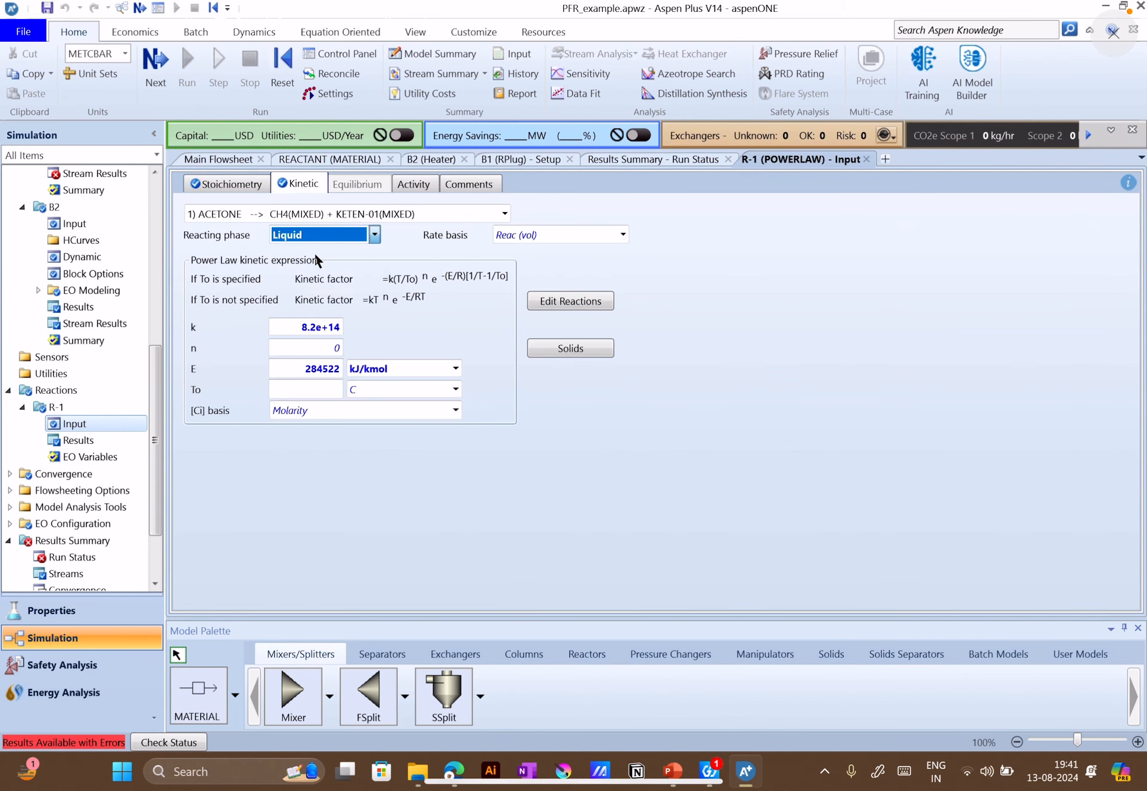
# Run the simulation from the main flowsheet, then follow the run status to B1's results and read its detailed status messages
pyautogui.click(216, 160)
pyautogui.click(187, 66)
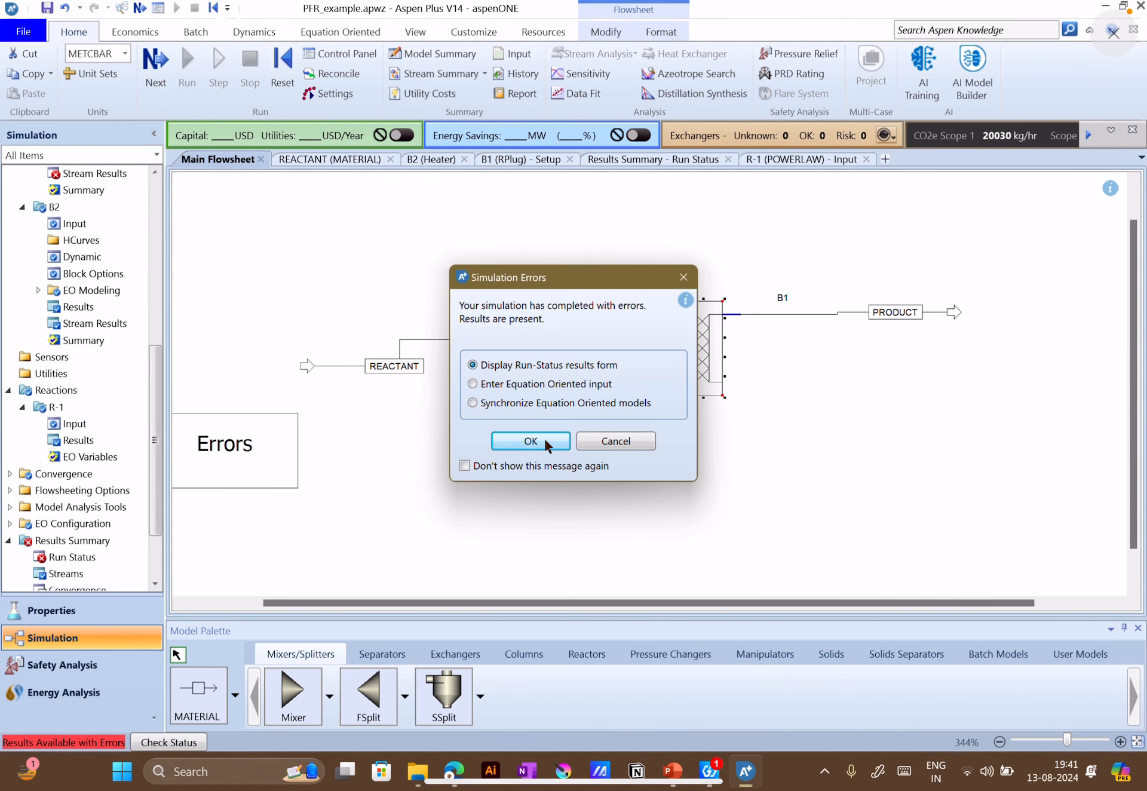
pyautogui.click(543, 437)
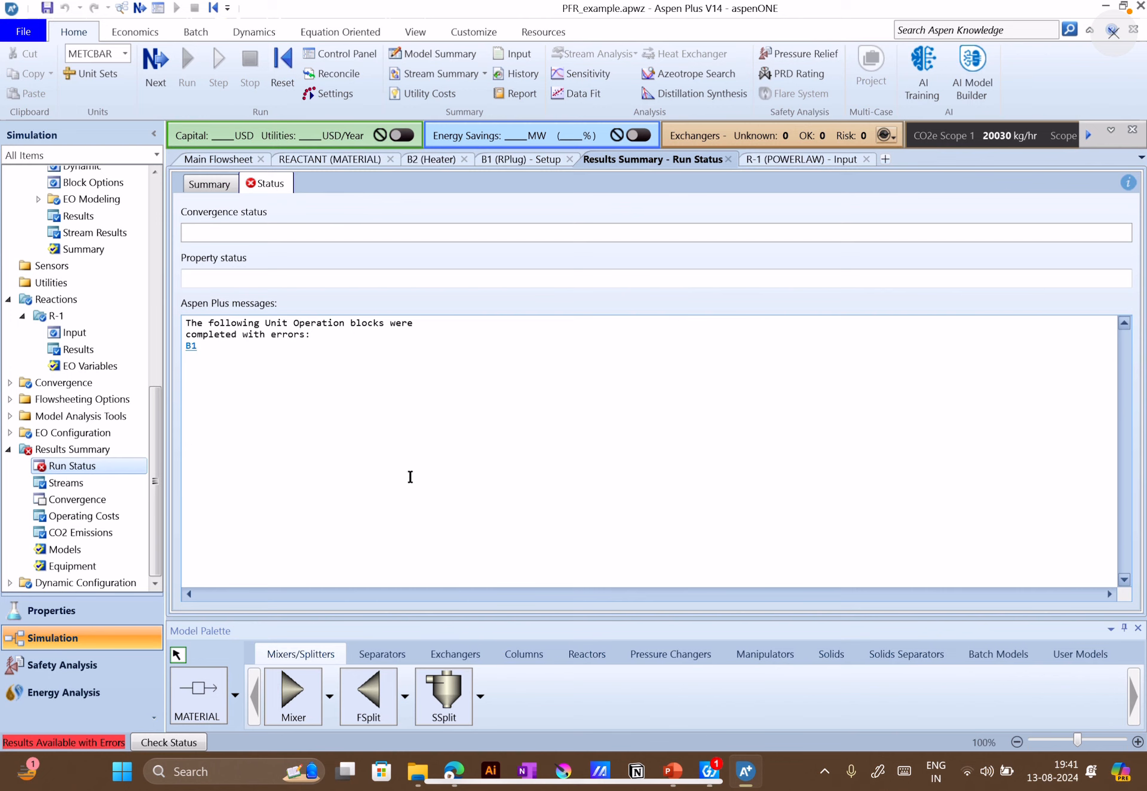
pyautogui.click(191, 346)
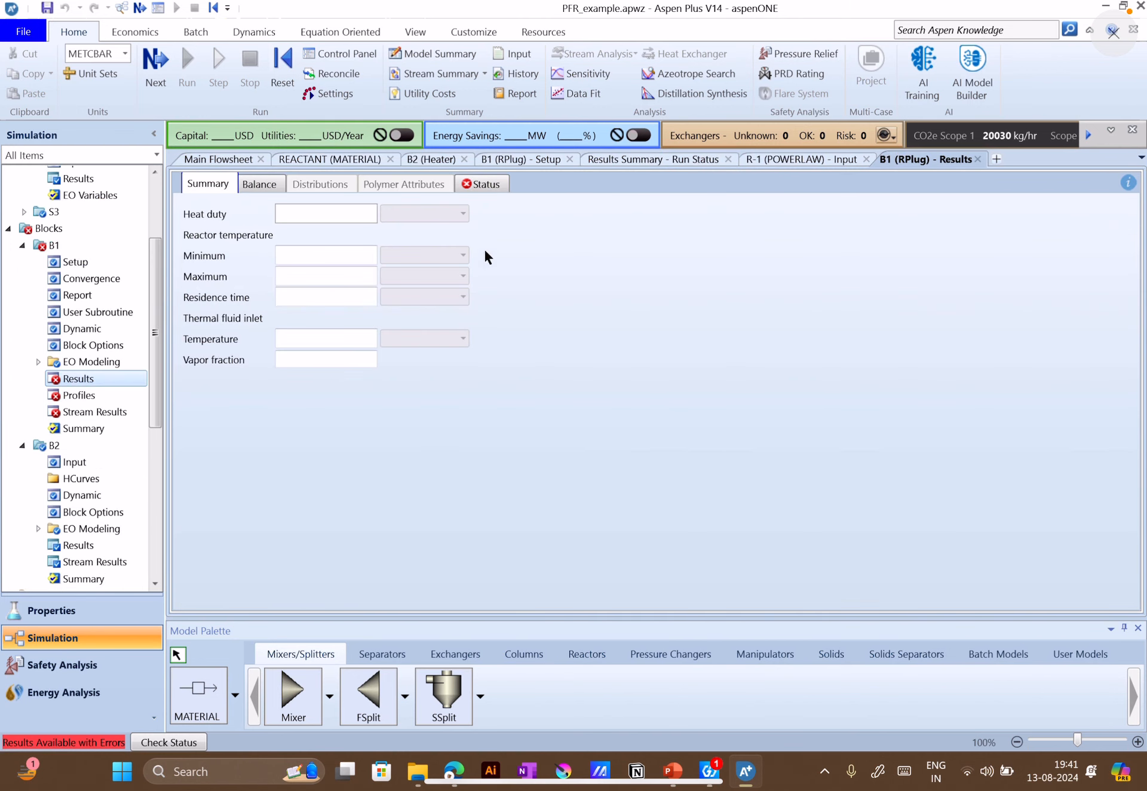
pyautogui.click(482, 185)
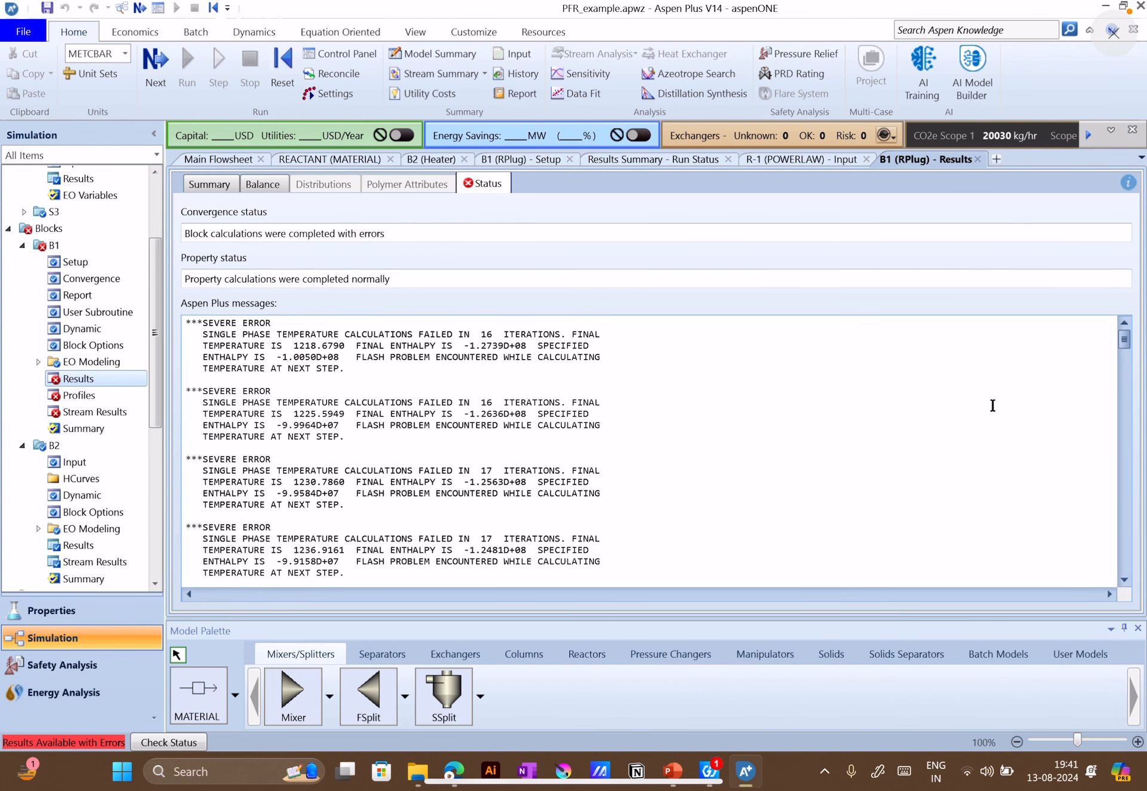
pyautogui.scroll(-20, 439, 488)
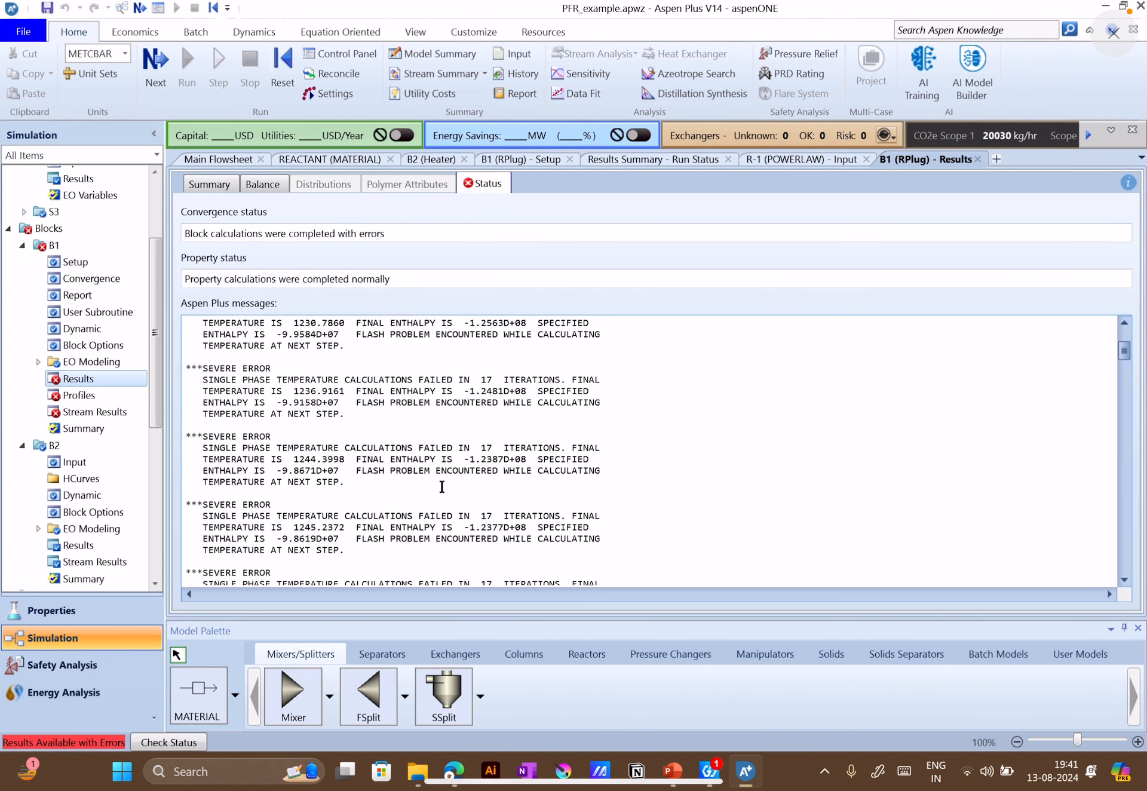
# Check the REACTANT stream's input specifications and return to the main flowsheet
pyautogui.click(218, 159)
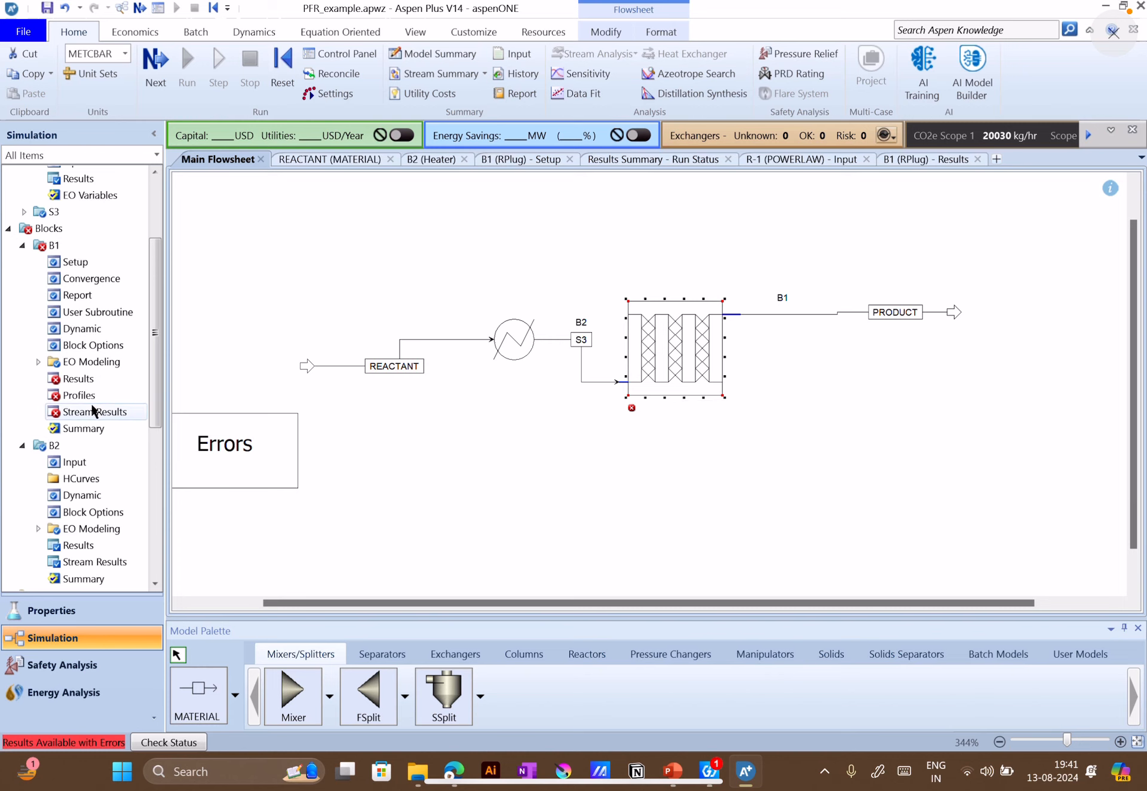
pyautogui.click(316, 160)
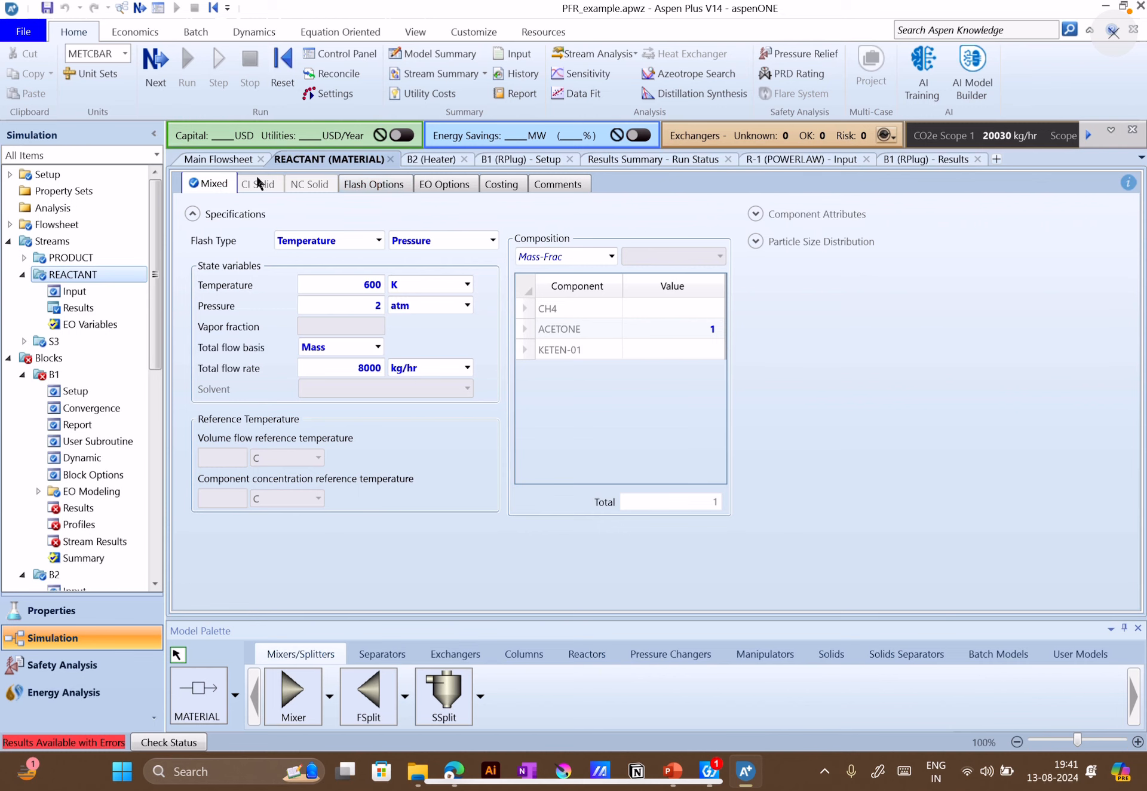
pyautogui.click(218, 159)
# Set the valid phases of reactor B1's process stream to Vapor-Only and run the simulation
pyautogui.click(663, 353)
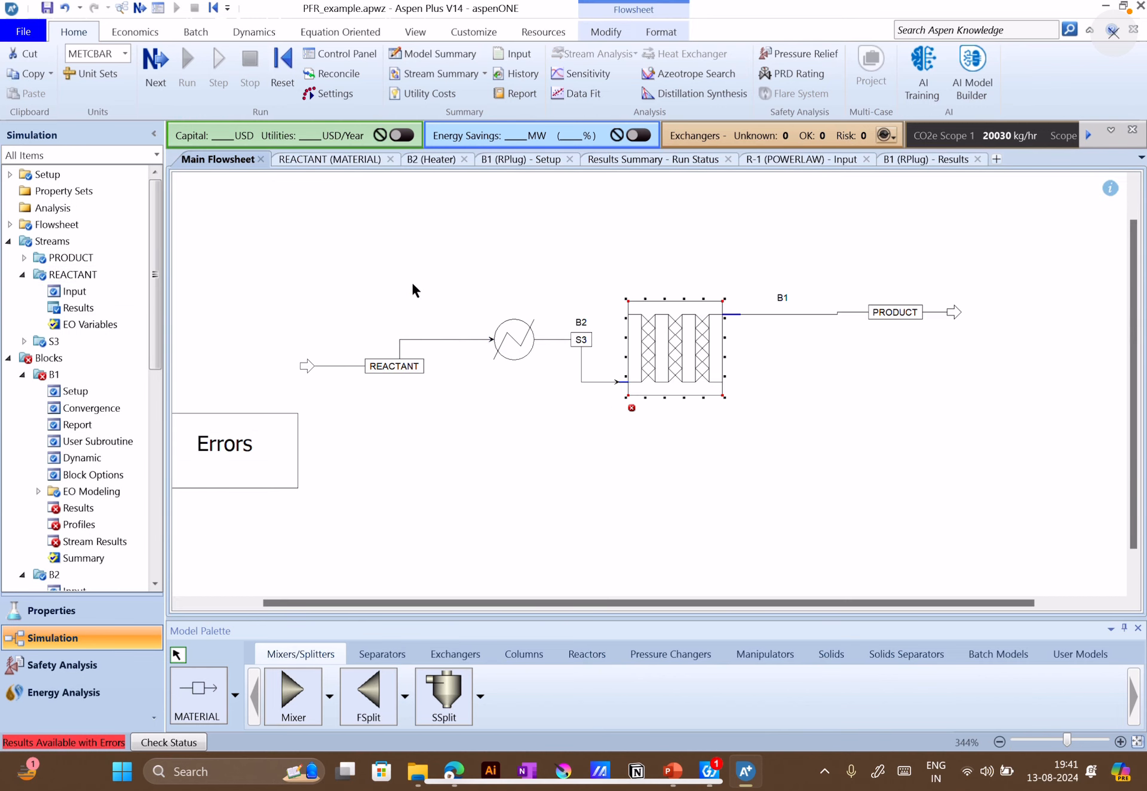
pyautogui.doubleClick(687, 356)
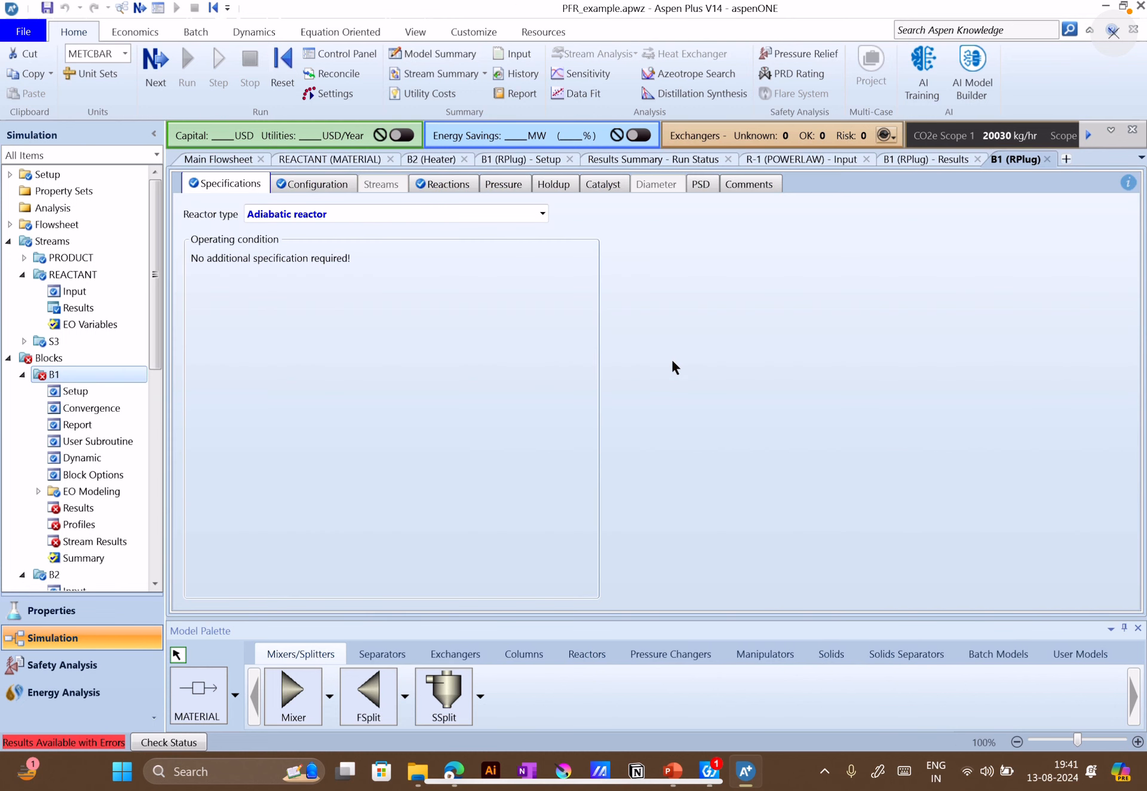
pyautogui.click(313, 184)
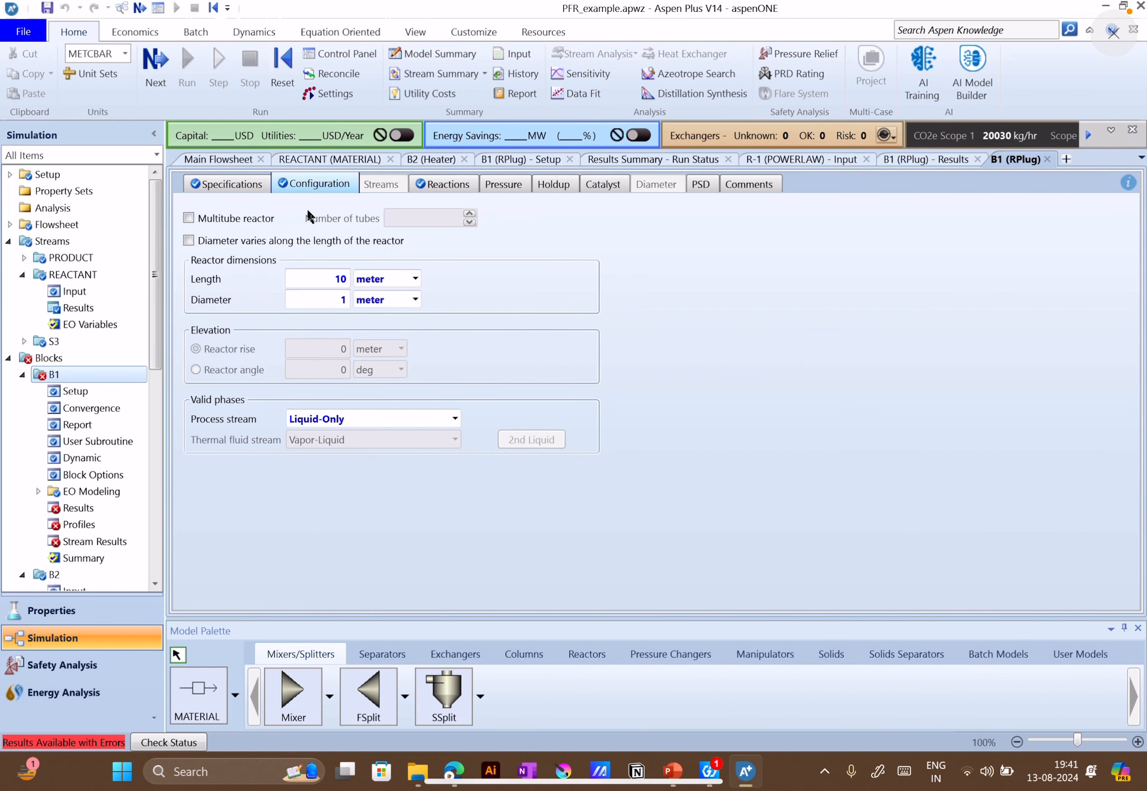
pyautogui.click(381, 418)
pyautogui.click(455, 418)
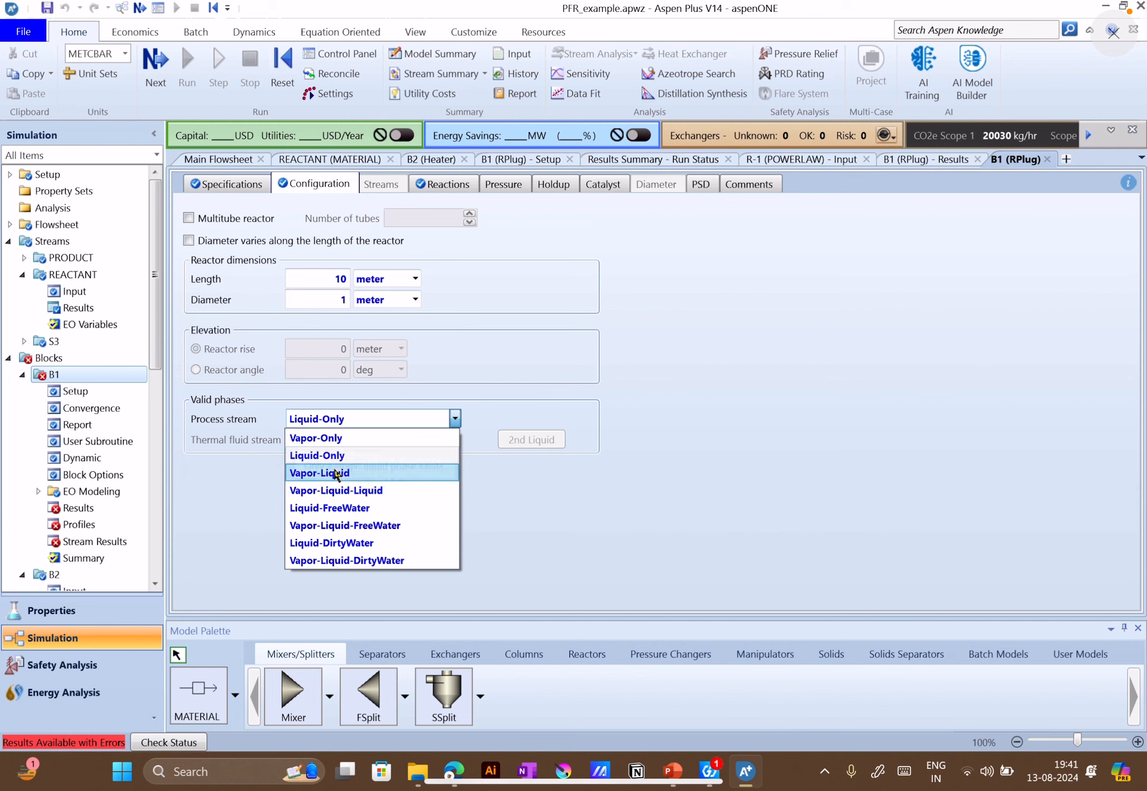
pyautogui.click(315, 438)
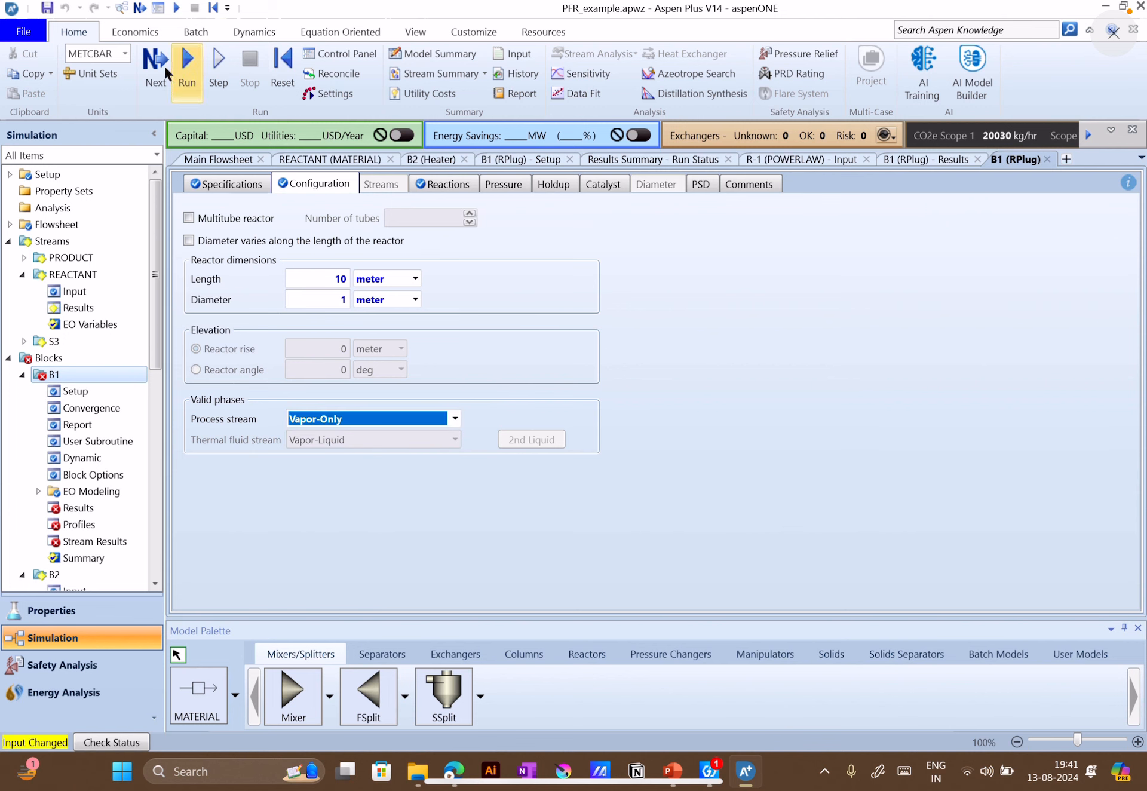
pyautogui.click(183, 80)
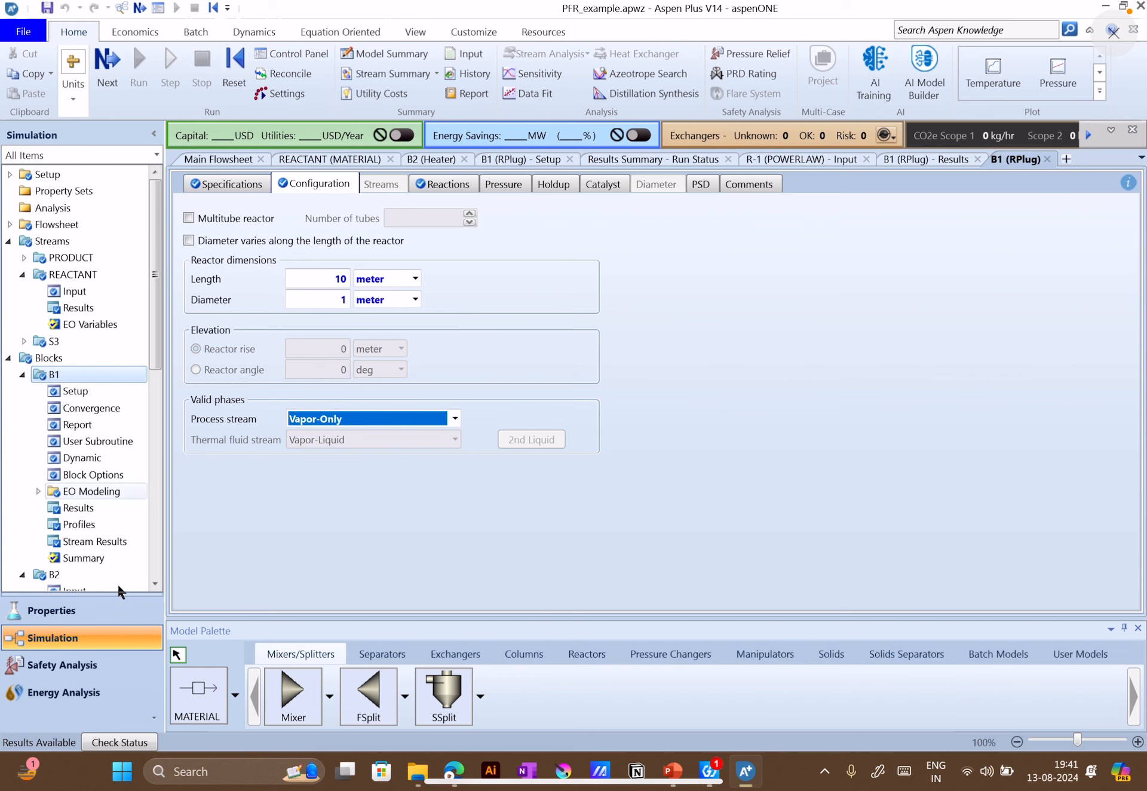
# Open the stream results summary and expand the component mole flows and mole fractions to compare PRODUCT, REACTANT and S3
pyautogui.scroll(-8, 82, 564)
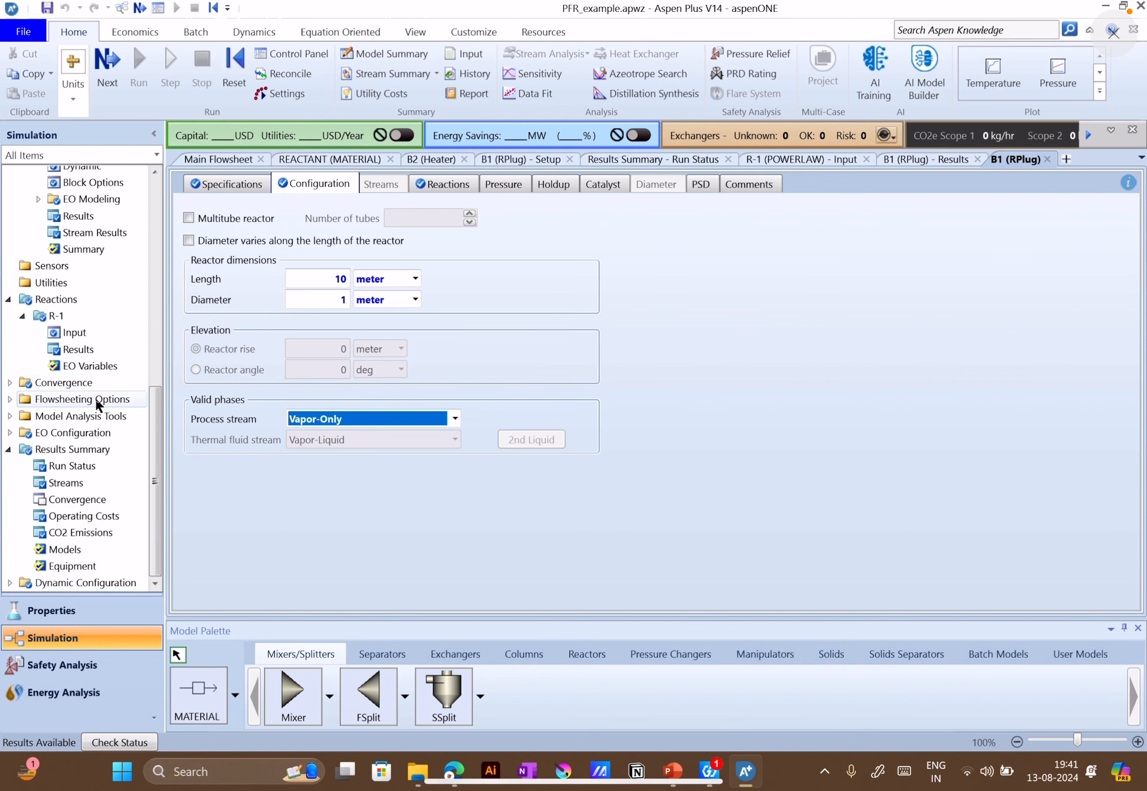
pyautogui.scroll(-3, 116, 490)
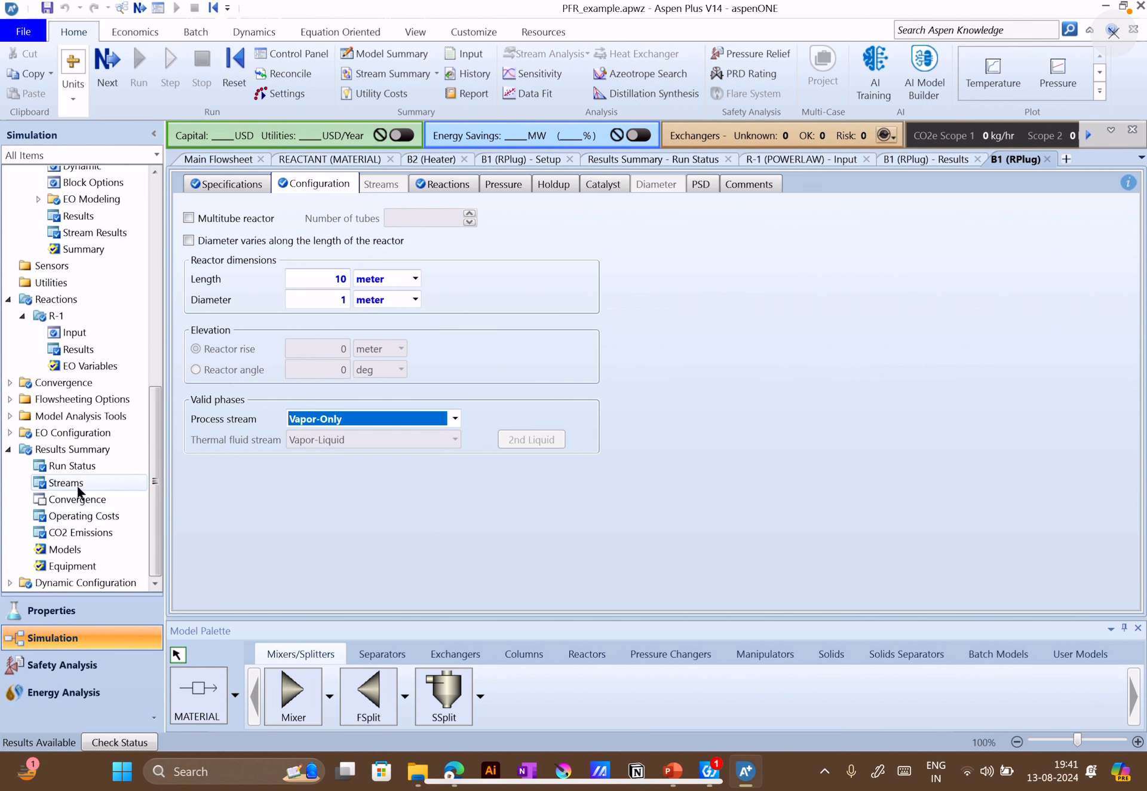
pyautogui.click(65, 485)
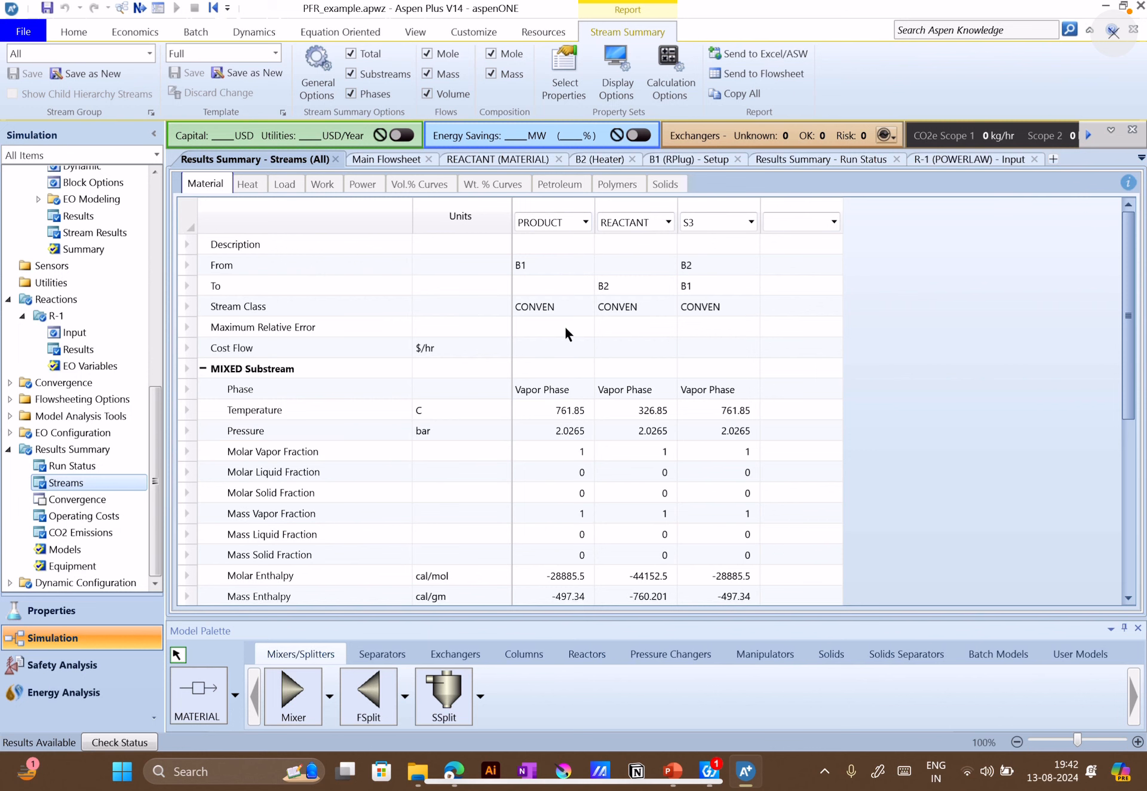
pyautogui.scroll(-2, 567, 330)
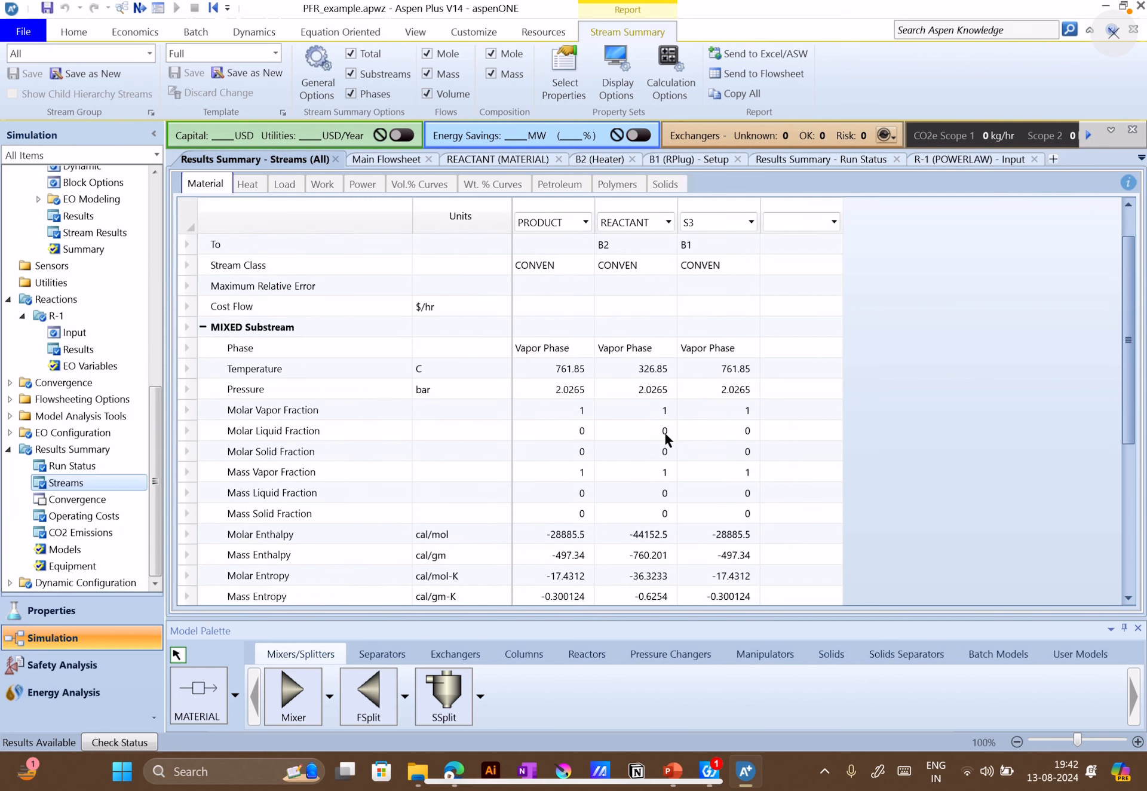
pyautogui.scroll(-4, 665, 429)
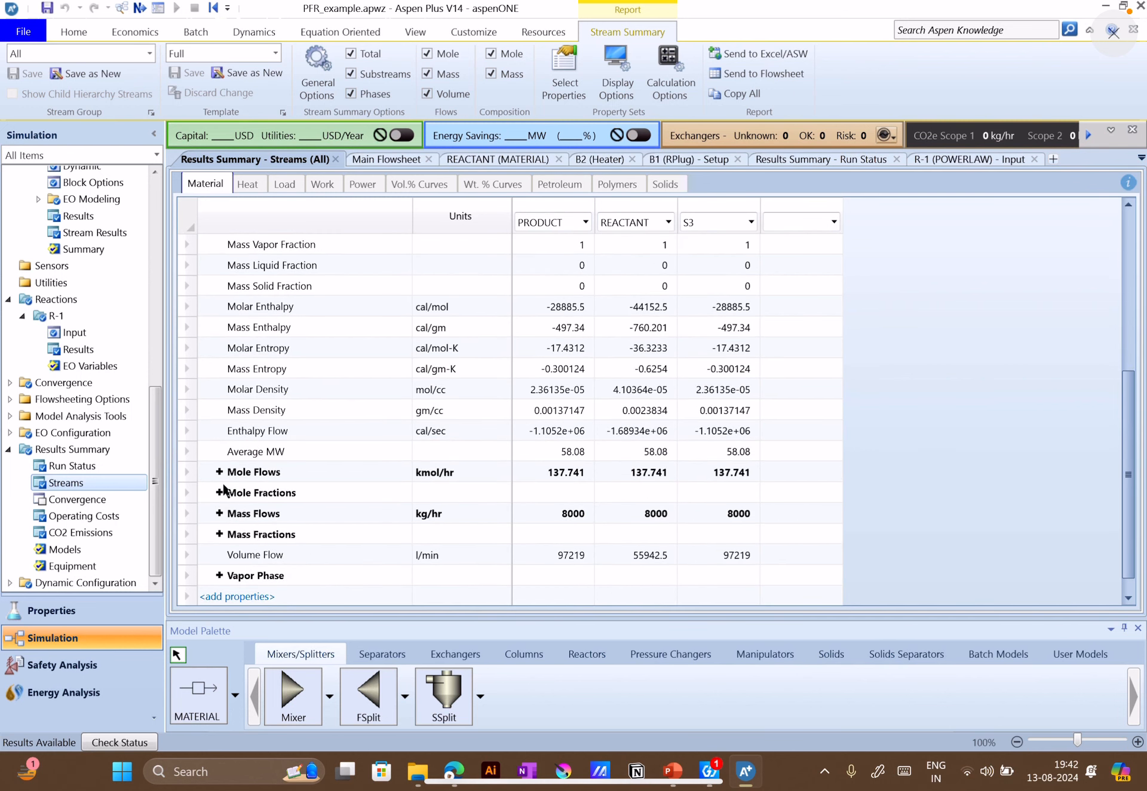
pyautogui.click(216, 495)
pyautogui.click(218, 473)
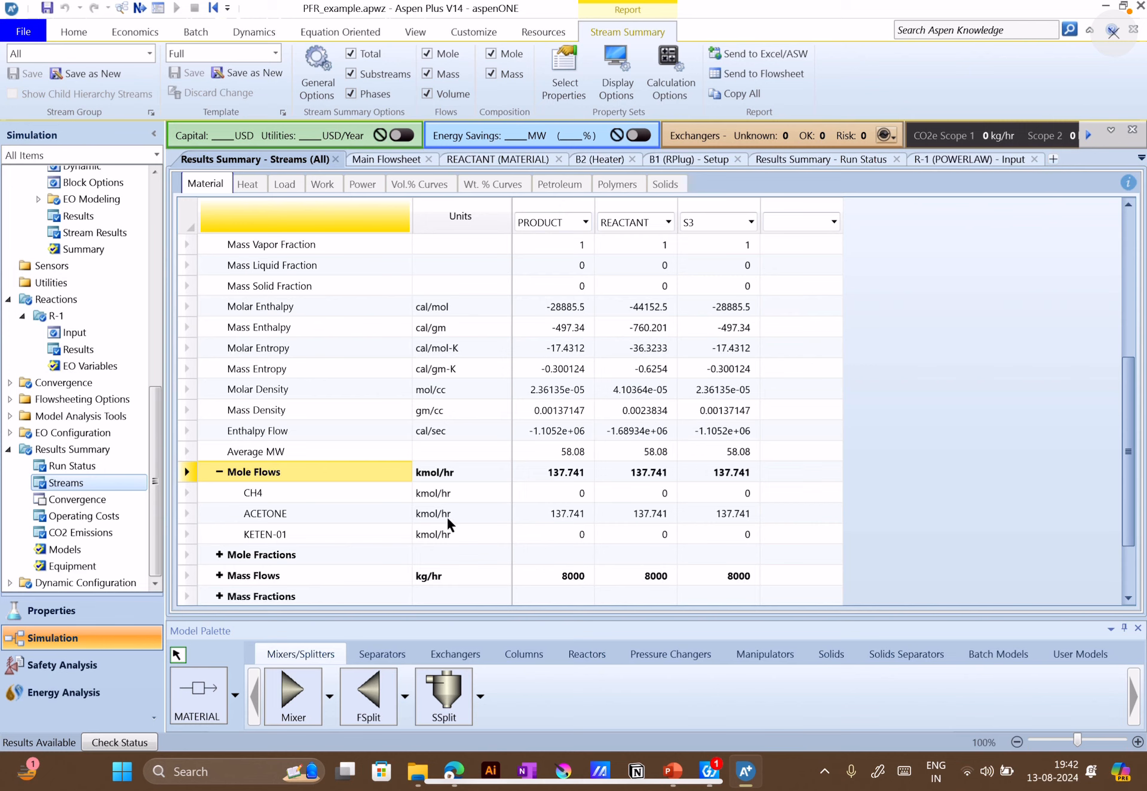
pyautogui.click(222, 560)
pyautogui.scroll(-1, 387, 543)
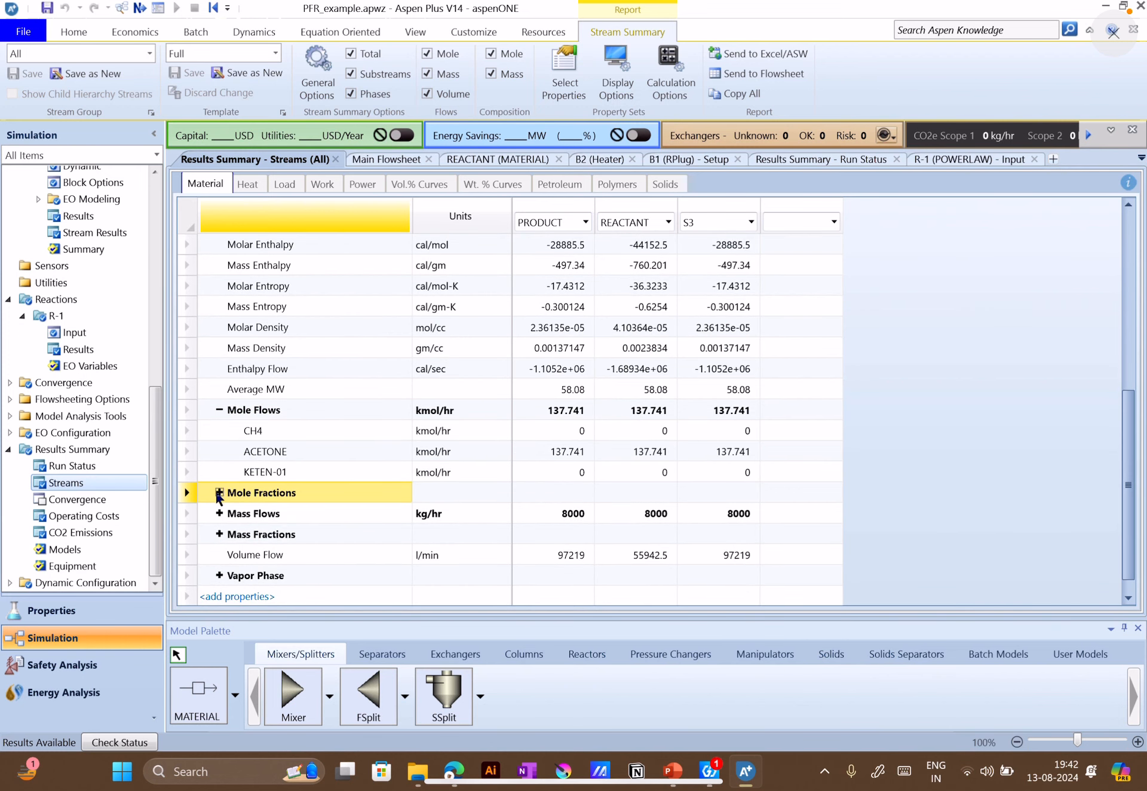
pyautogui.click(219, 492)
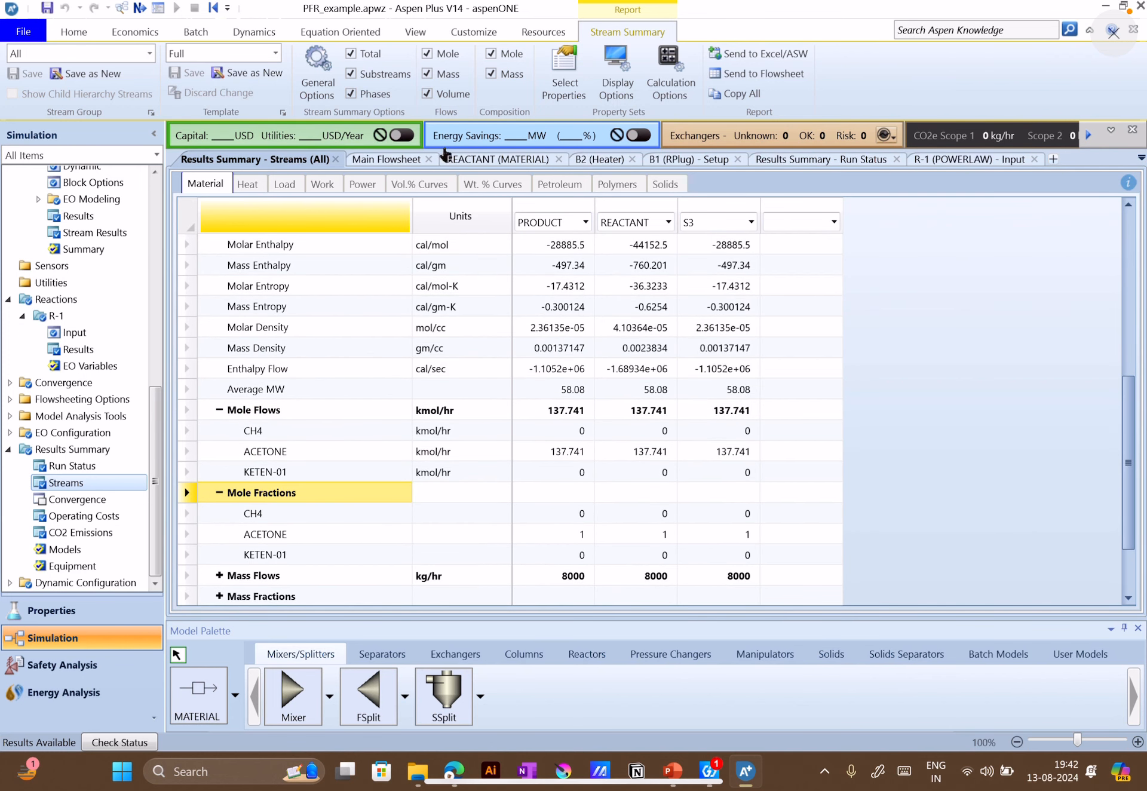
# Check the REACTANT inputs and B1's configuration, then return to the stream results to review the mole flows and fractions
pyautogui.click(502, 160)
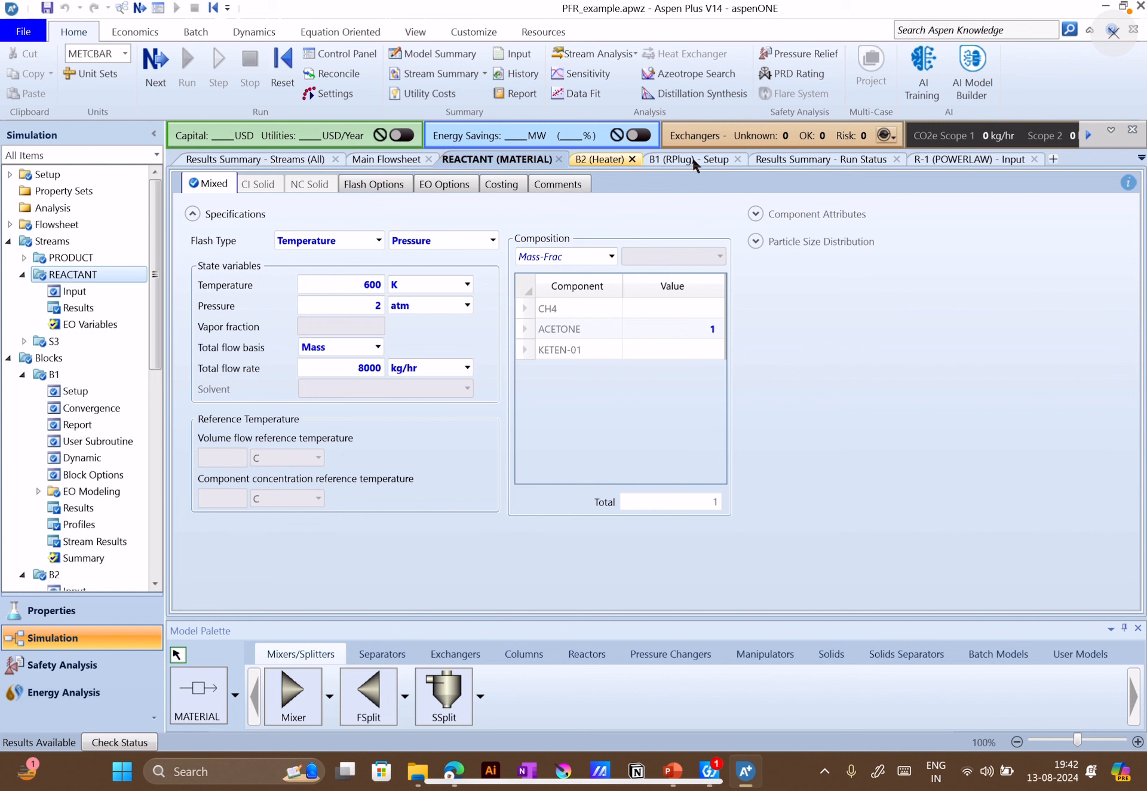
pyautogui.click(720, 163)
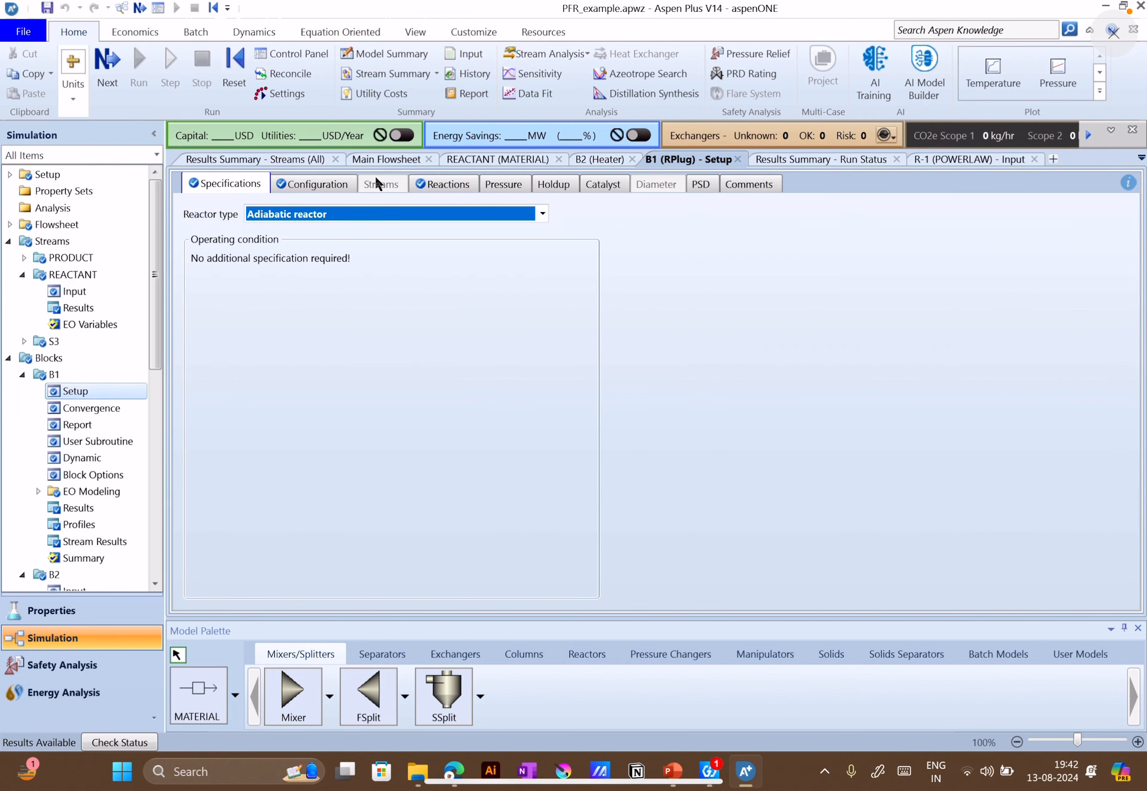
pyautogui.click(309, 182)
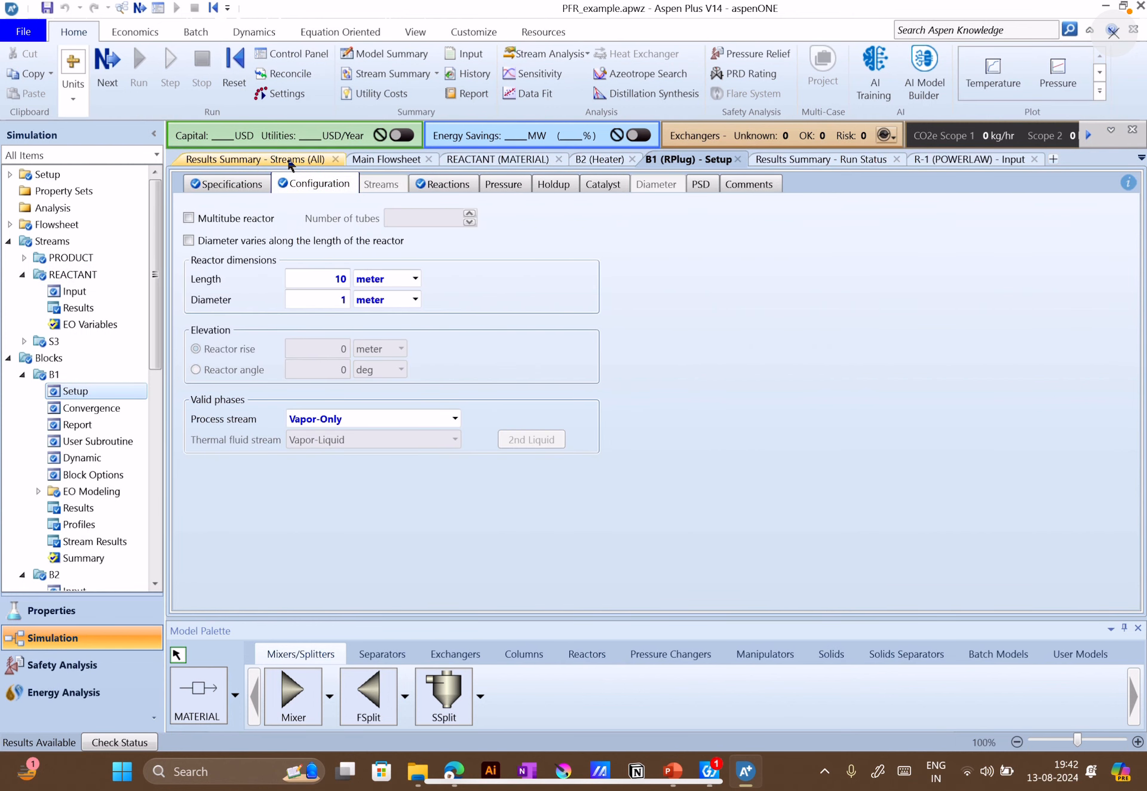
pyautogui.click(291, 160)
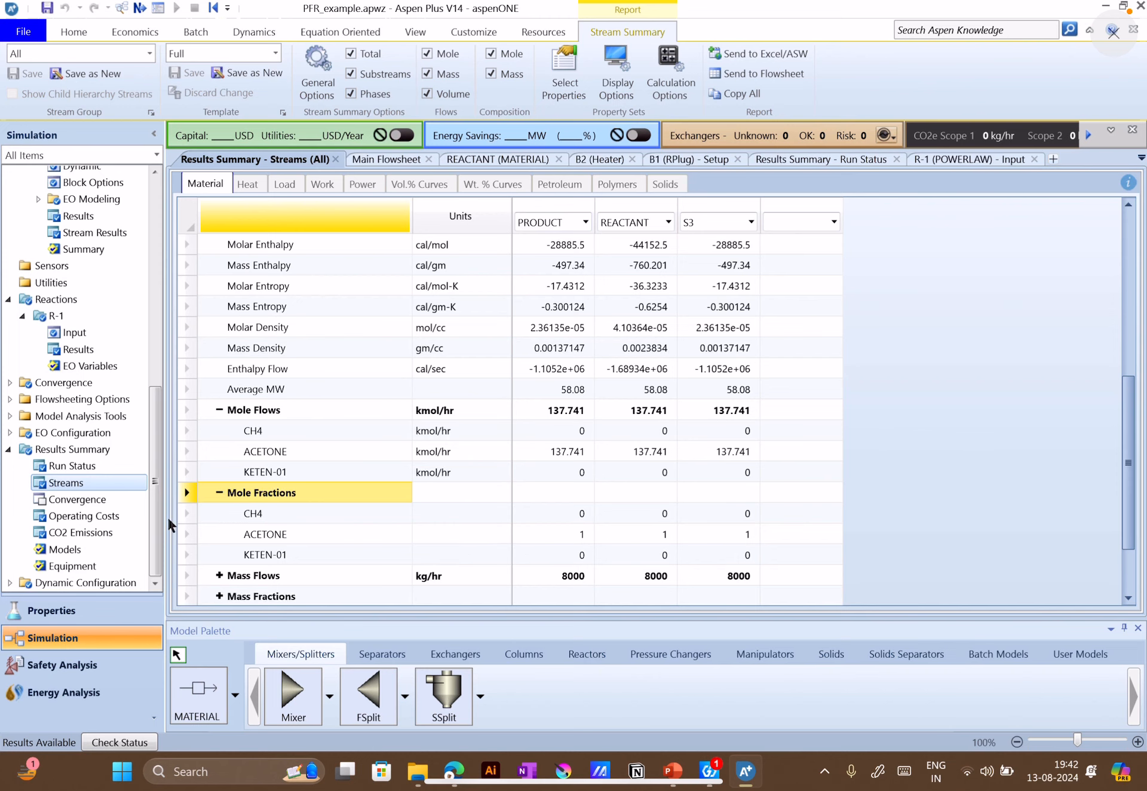
pyautogui.scroll(-3, 307, 453)
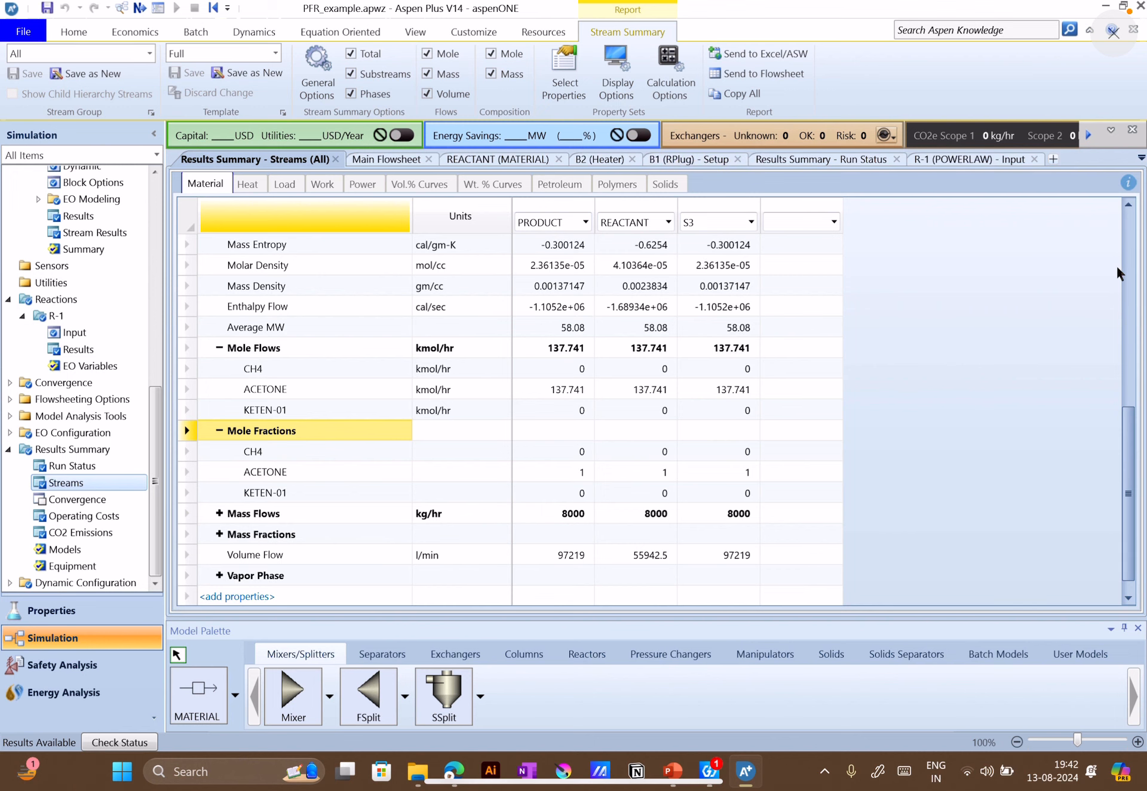
# Open R-1's kinetic inputs and set the reacting phase to Vapor
pyautogui.click(130, 332)
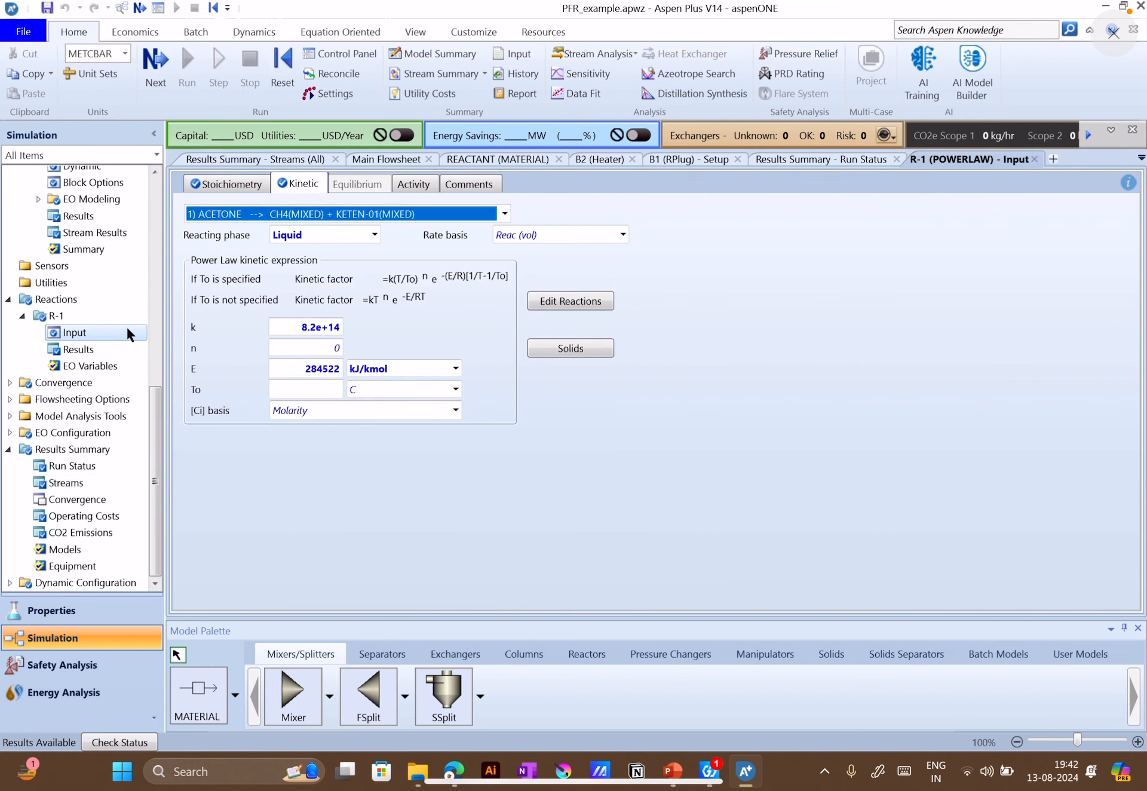
pyautogui.click(372, 235)
pyautogui.click(310, 303)
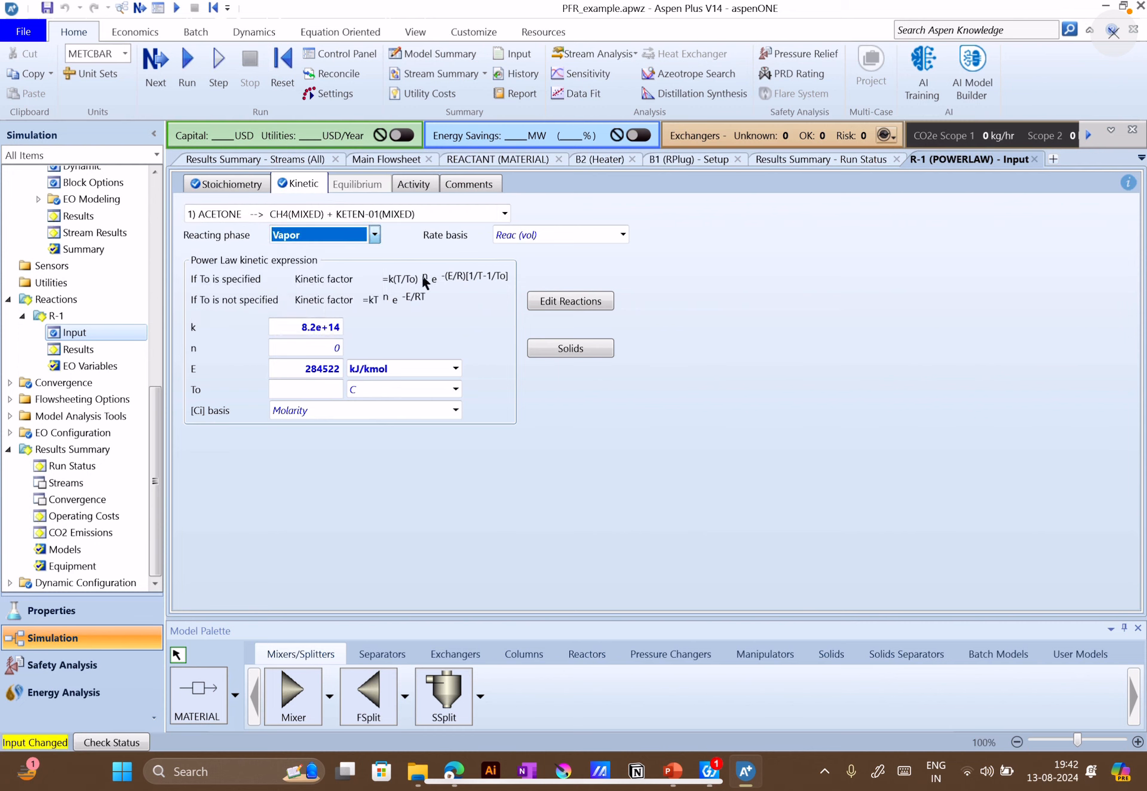
pyautogui.click(375, 234)
pyautogui.click(314, 303)
pyautogui.click(470, 300)
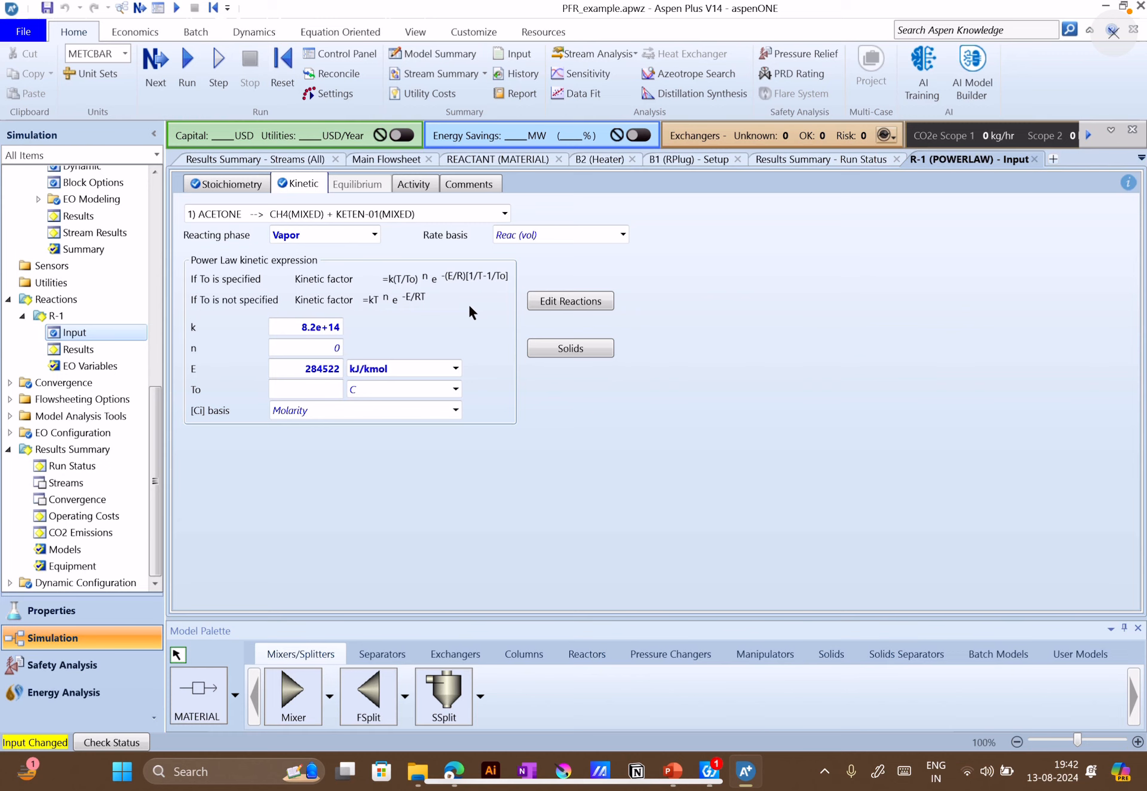
# Return to the stream results summary and review the PRODUCT stream's component mole flows and mole fractions
pyautogui.click(267, 160)
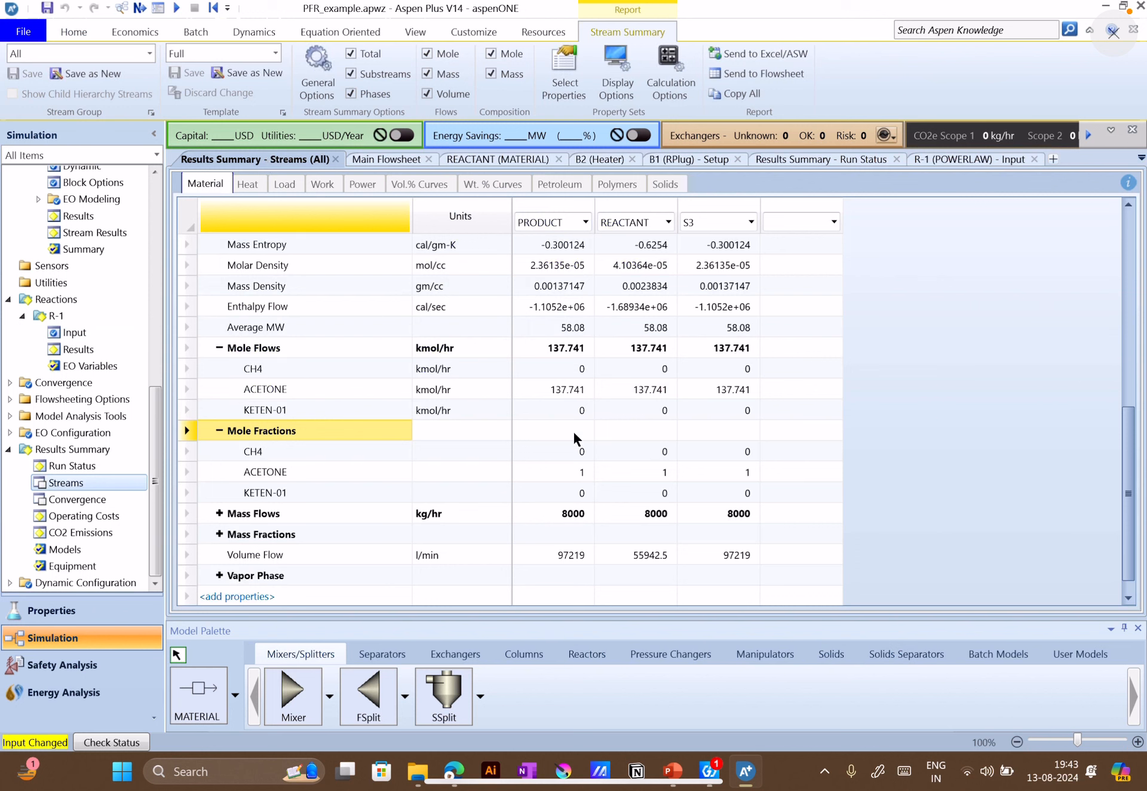
pyautogui.scroll(1, 572, 495)
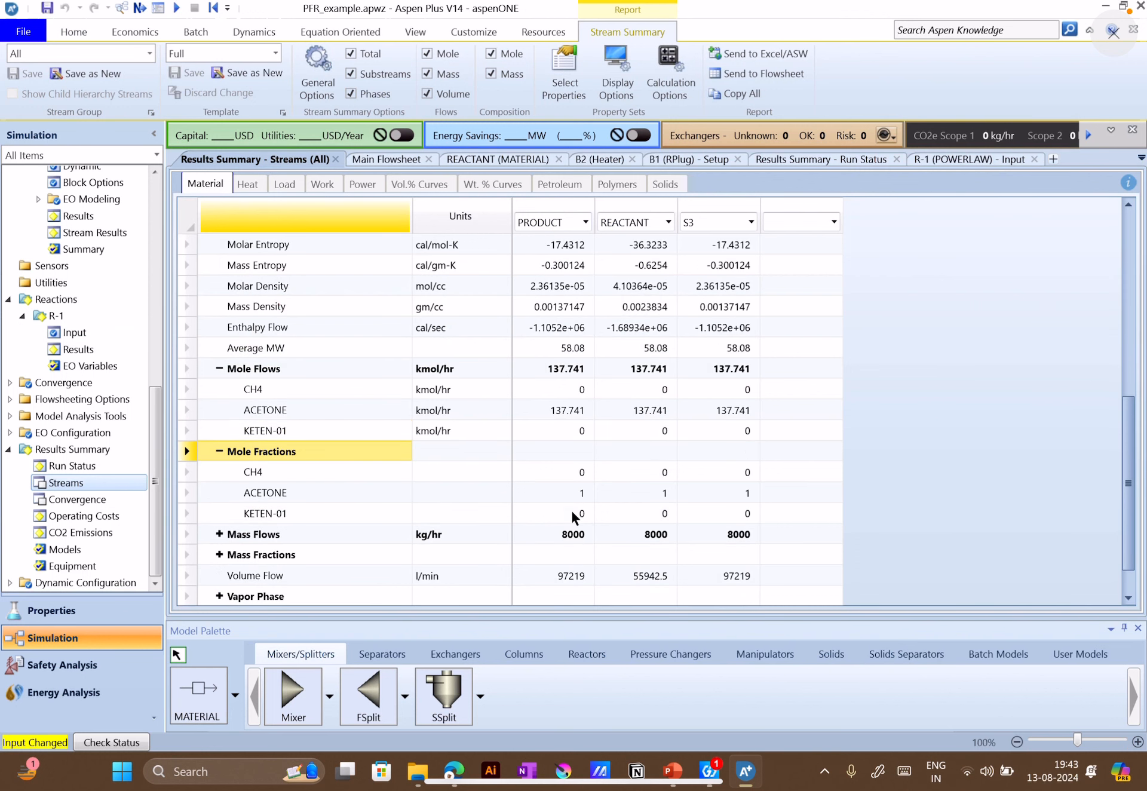
pyautogui.scroll(3, 587, 549)
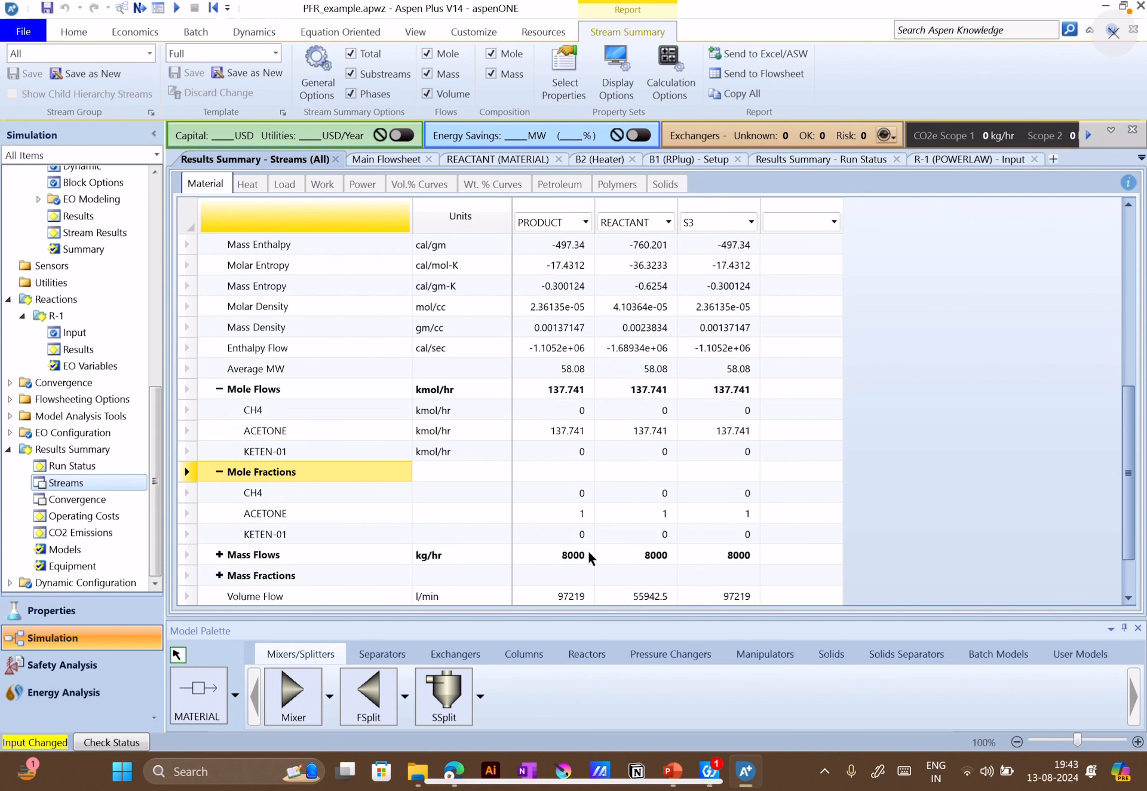
# Close all the open input and results forms, including the main flowsheet and the stream results summary
pyautogui.scroll(-5, 588, 505)
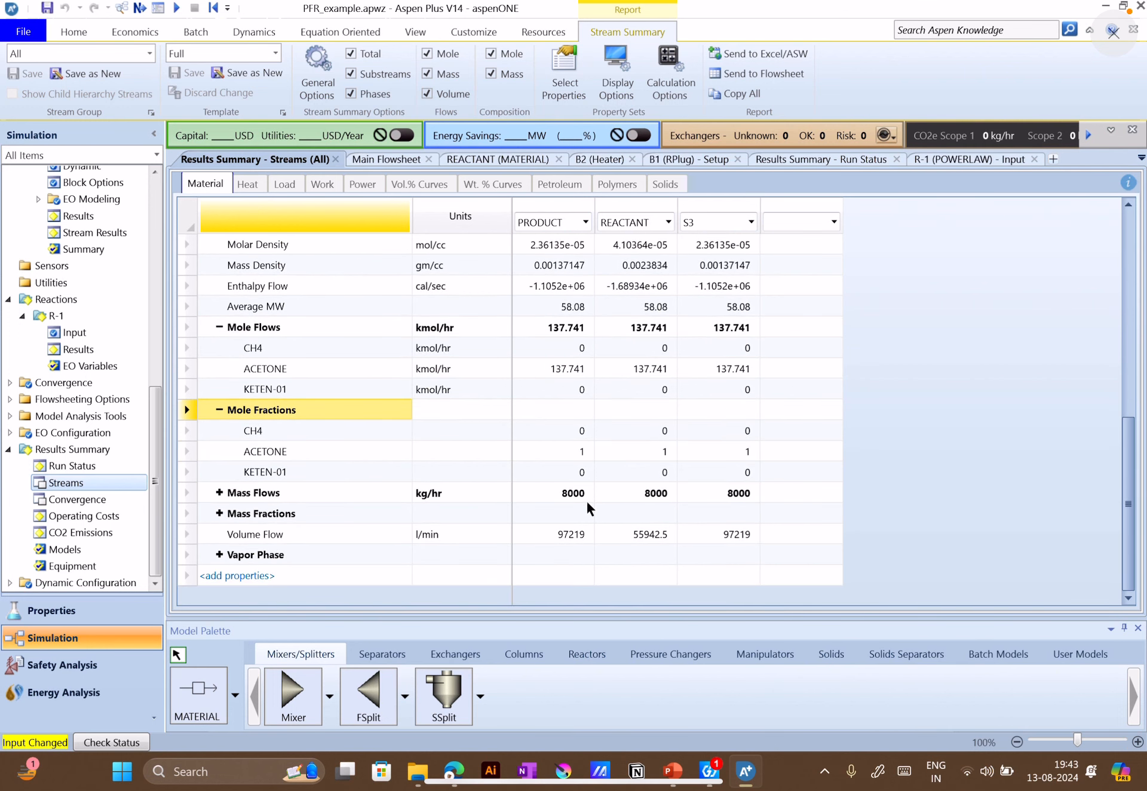
pyautogui.click(428, 159)
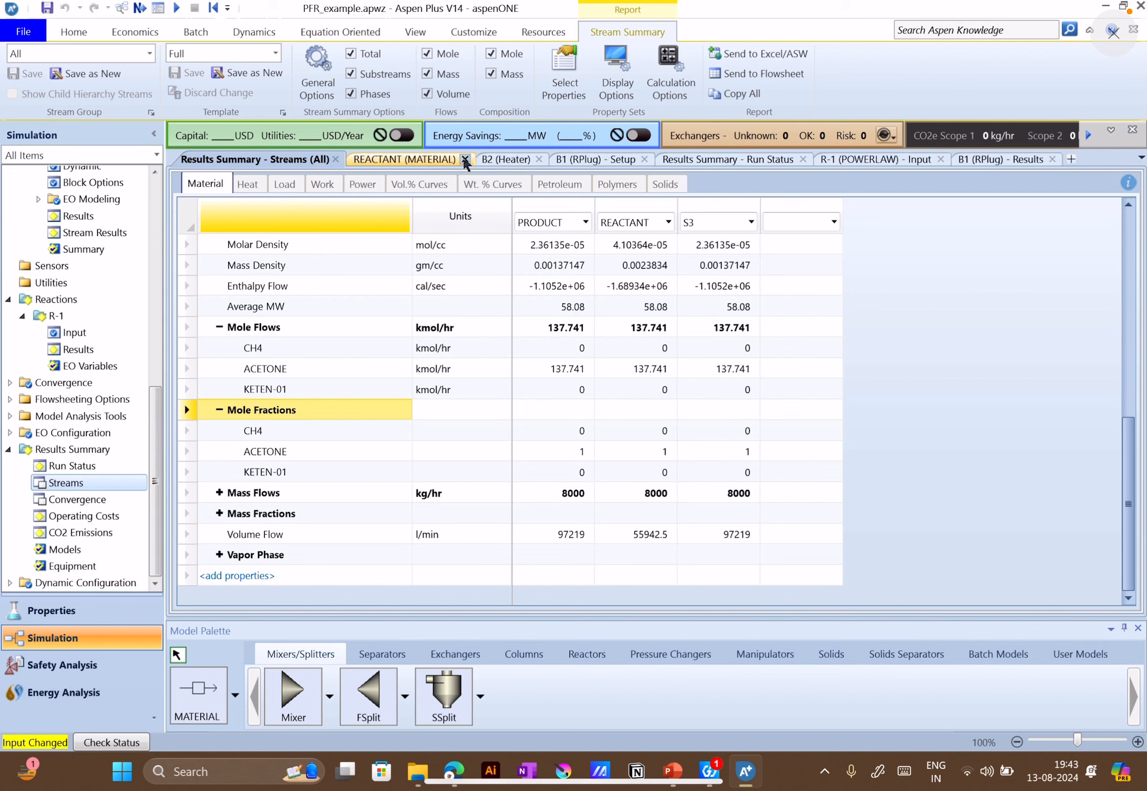
pyautogui.click(465, 160)
pyautogui.click(412, 159)
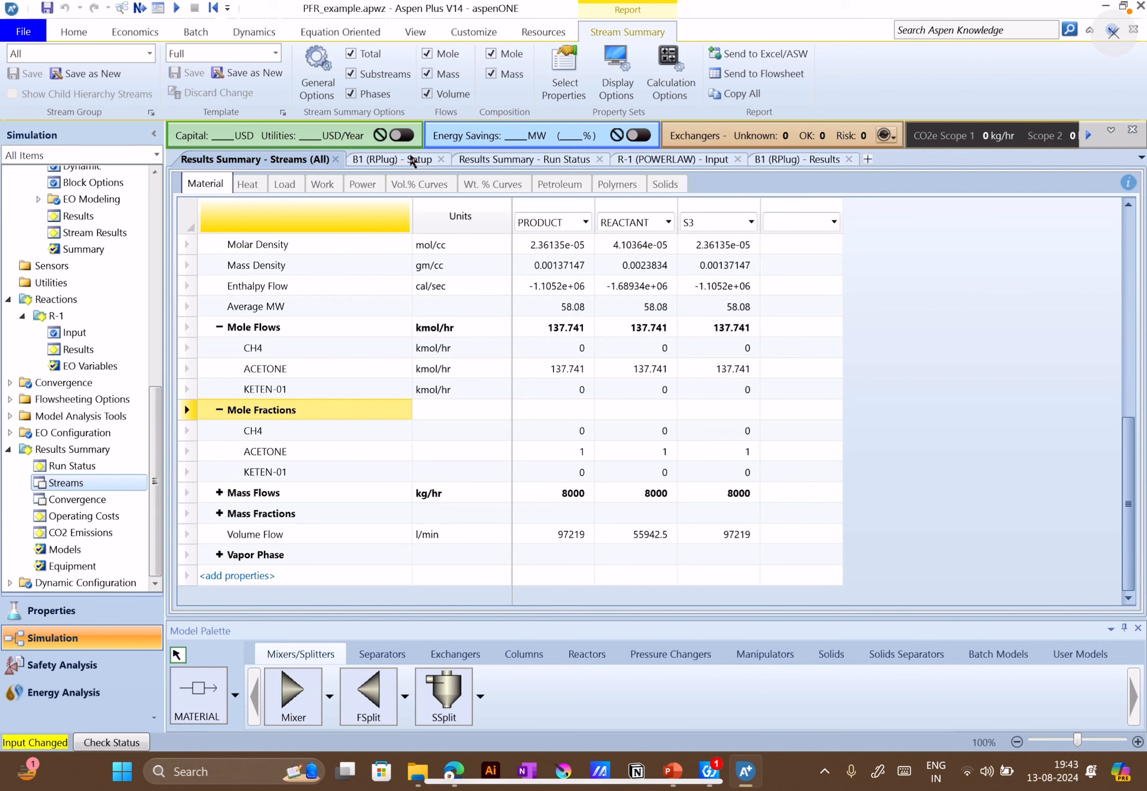
pyautogui.click(440, 160)
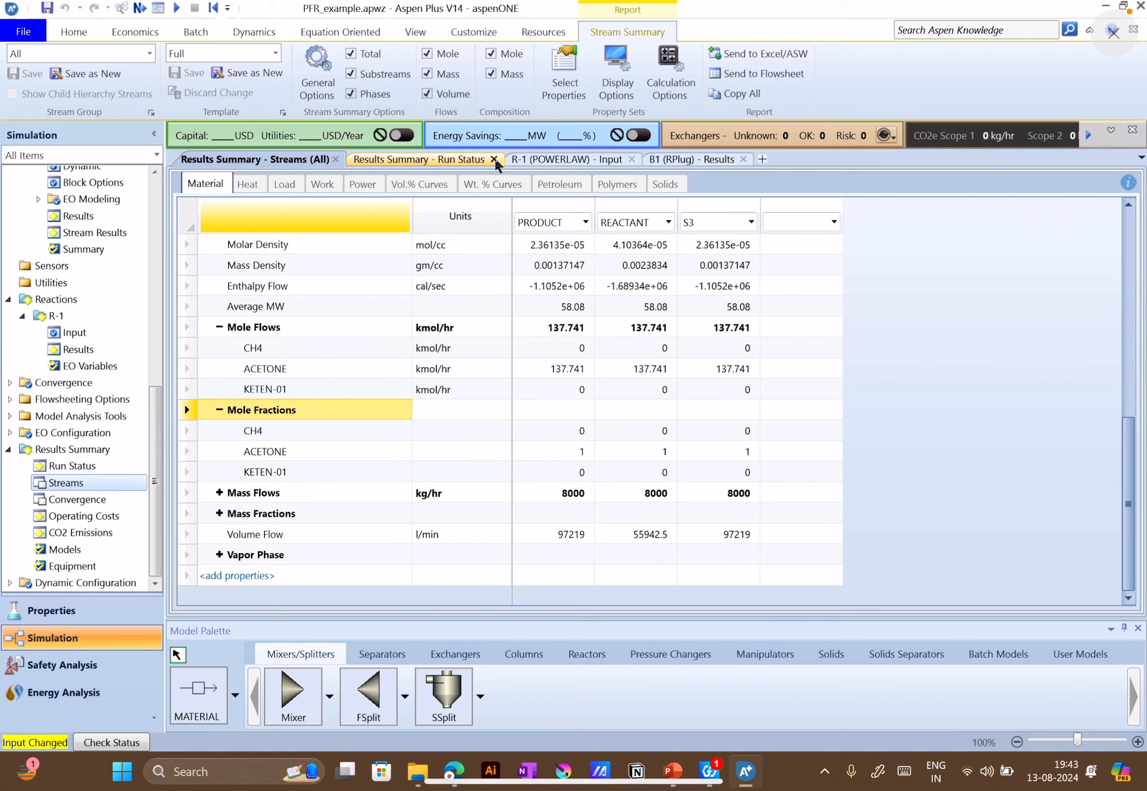
pyautogui.click(494, 160)
pyautogui.click(477, 158)
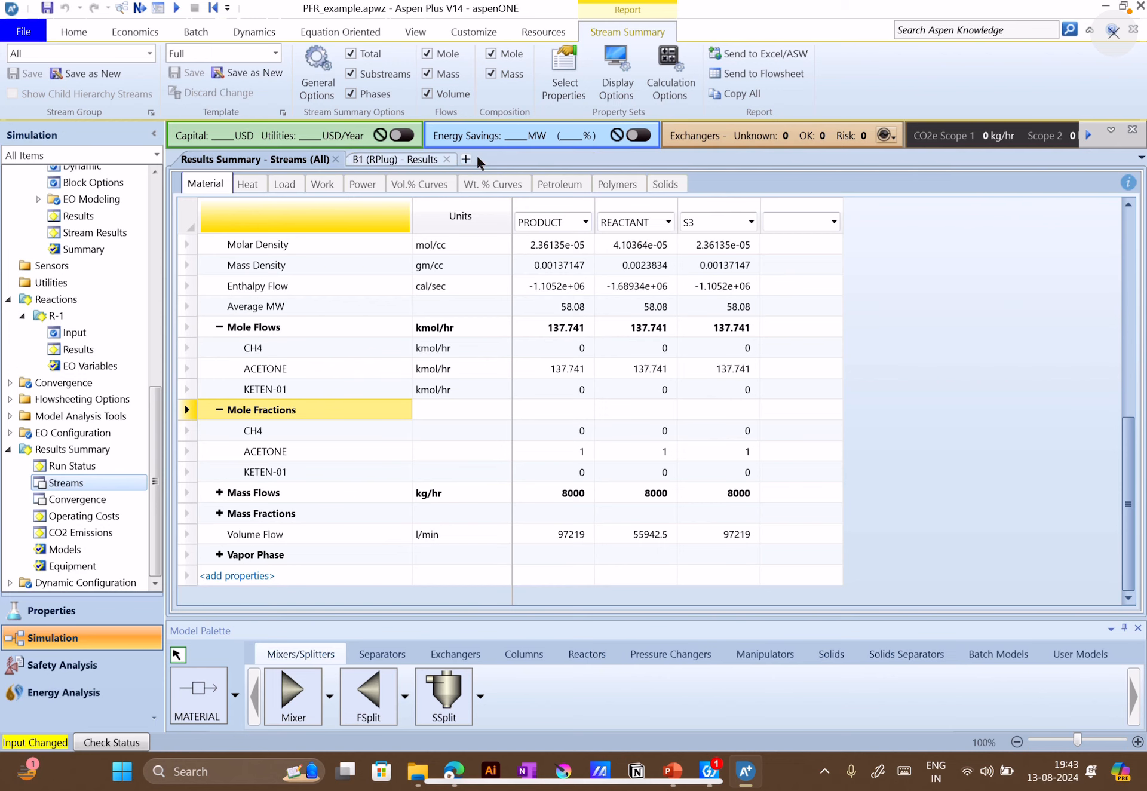
pyautogui.click(447, 158)
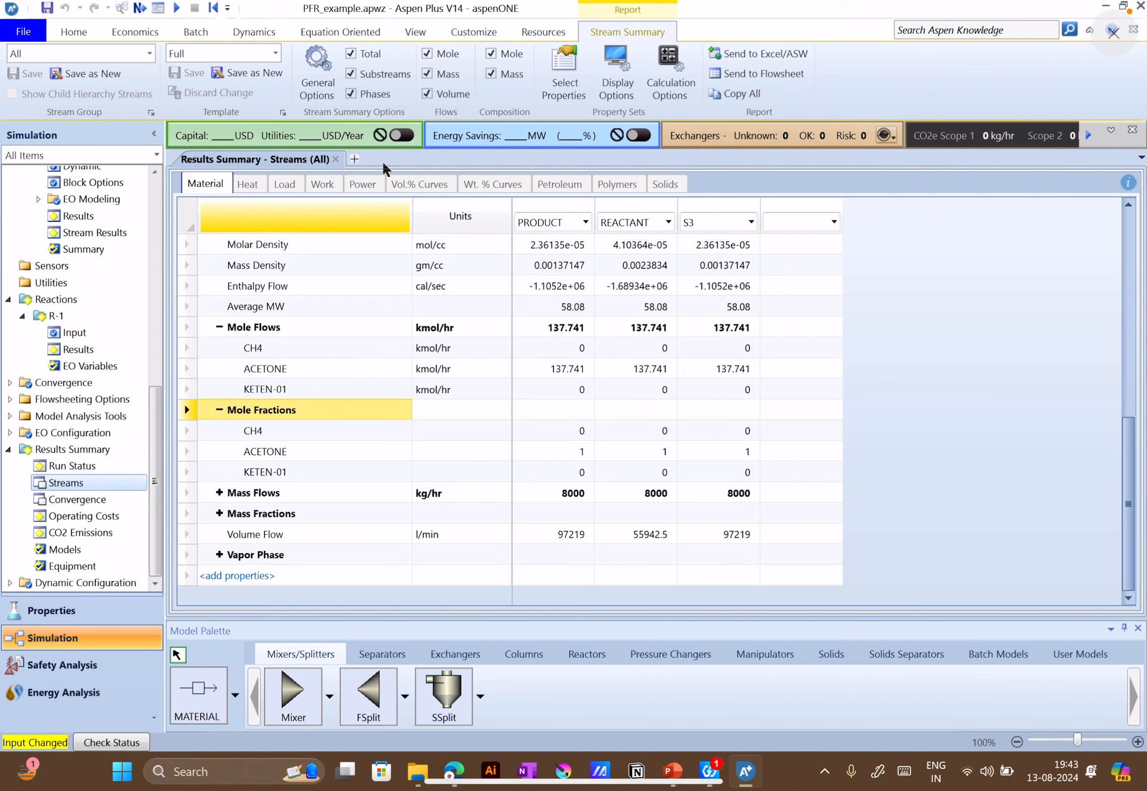
pyautogui.click(336, 160)
# Reopen the main flowsheet and run the simulation with the vapor-phase reaction settings
pyautogui.click(426, 31)
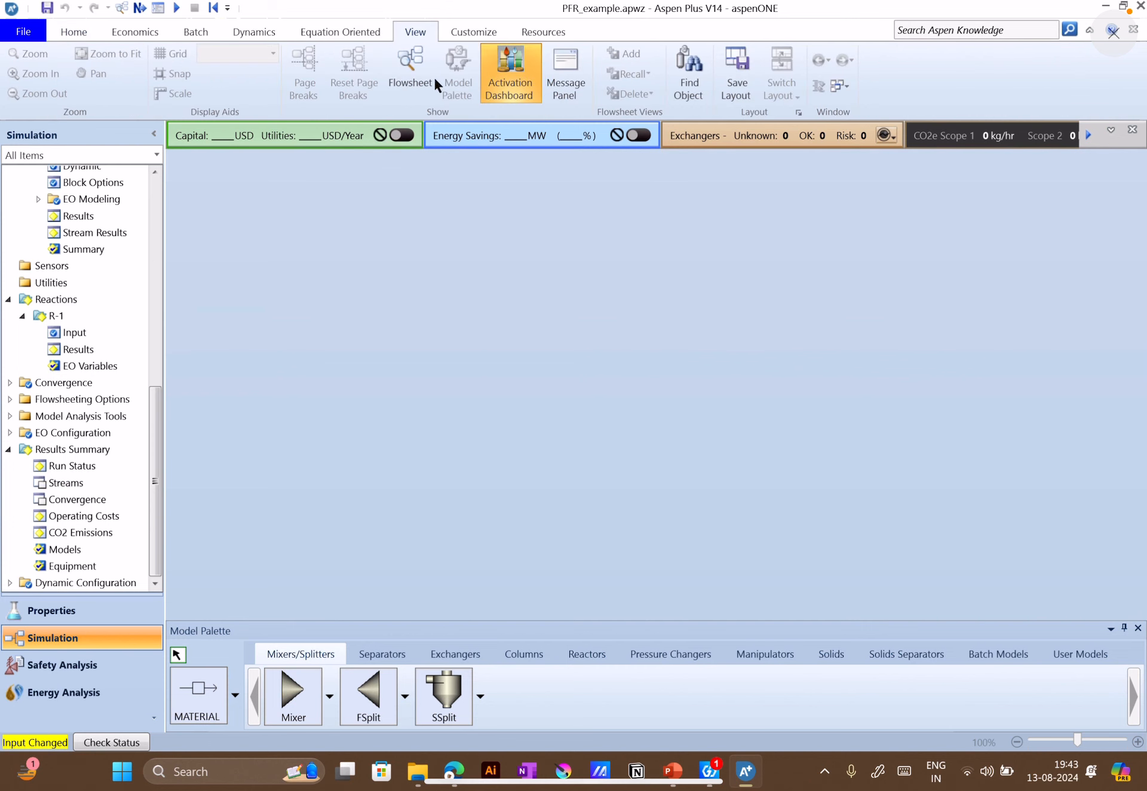
pyautogui.click(404, 60)
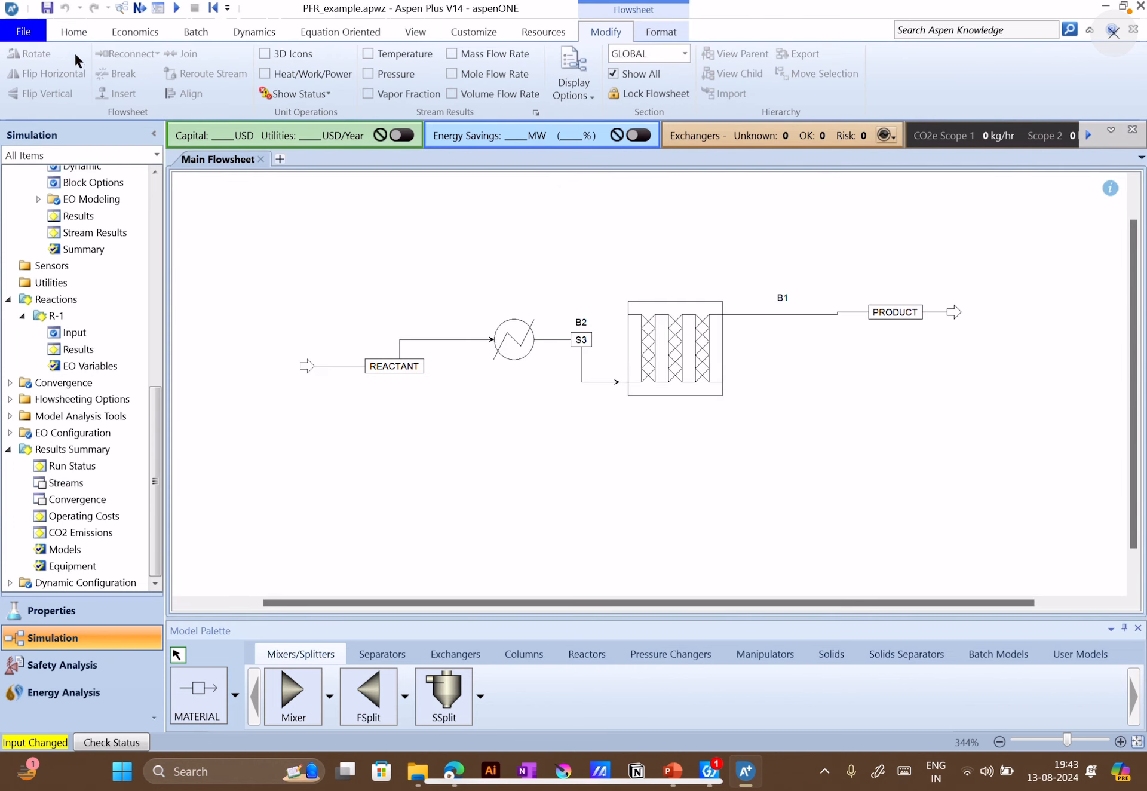
pyautogui.click(74, 31)
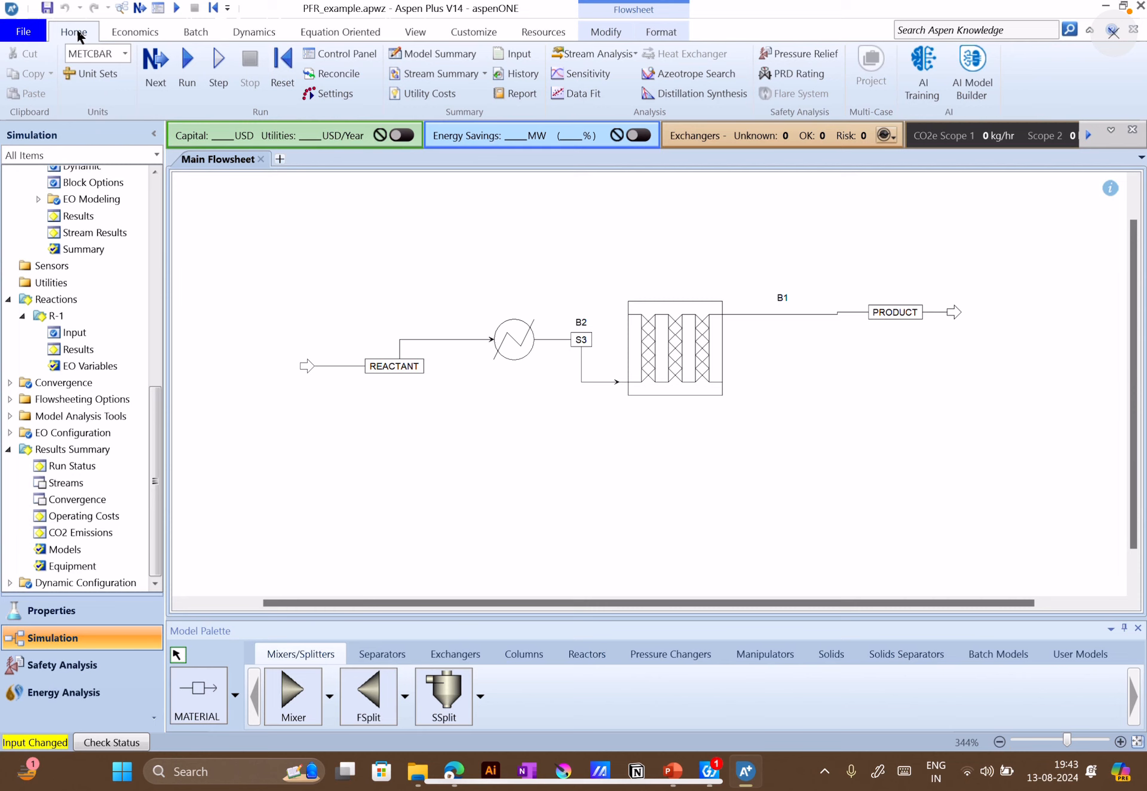
pyautogui.click(190, 64)
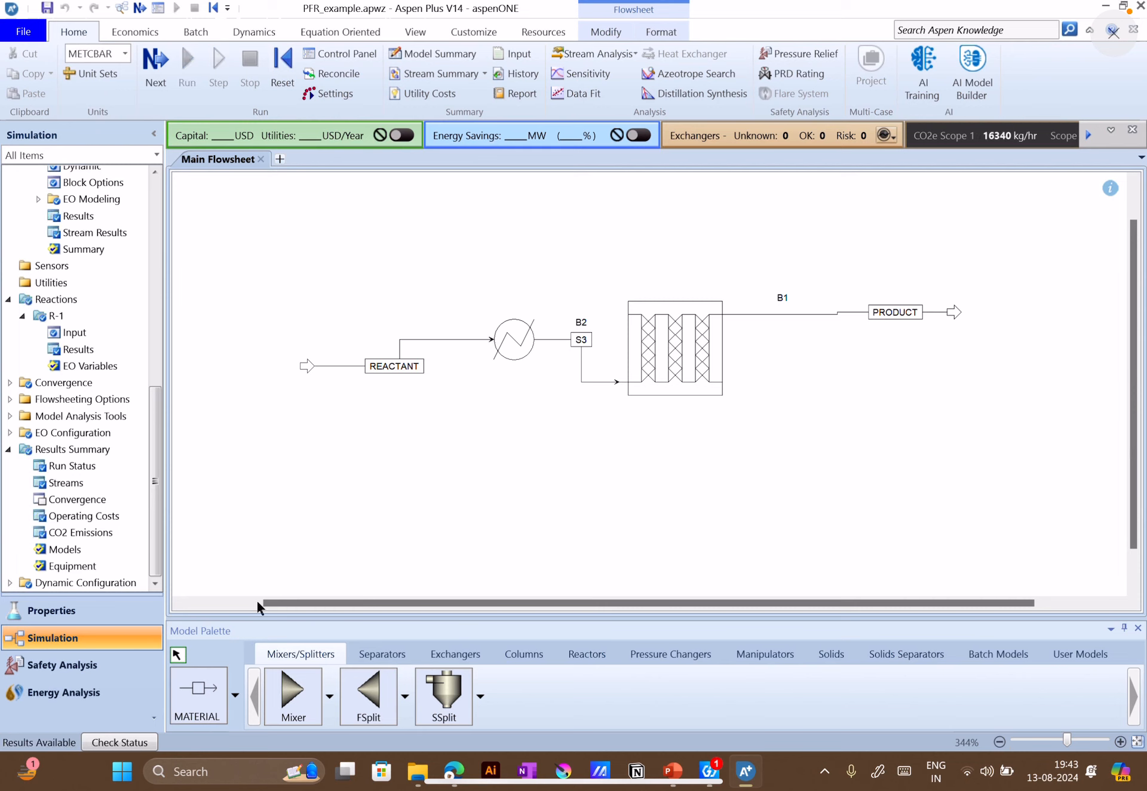
# Open the stream results summary and arrange the first two stream columns as REACTANT and PRODUCT
pyautogui.click(80, 483)
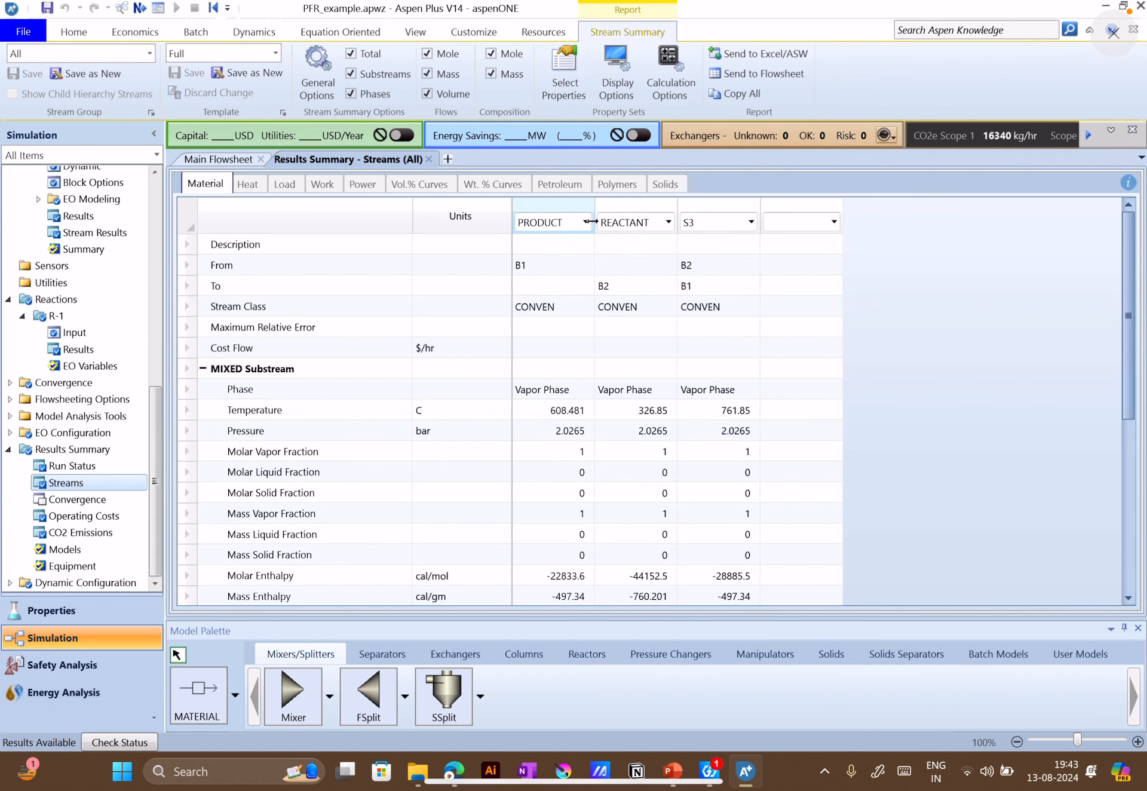
pyautogui.click(586, 222)
pyautogui.click(554, 259)
pyautogui.click(657, 225)
pyautogui.click(633, 241)
# Expand the component mole fractions and mole flows to compare REACTANT, PRODUCT and S3
pyautogui.scroll(-3, 636, 431)
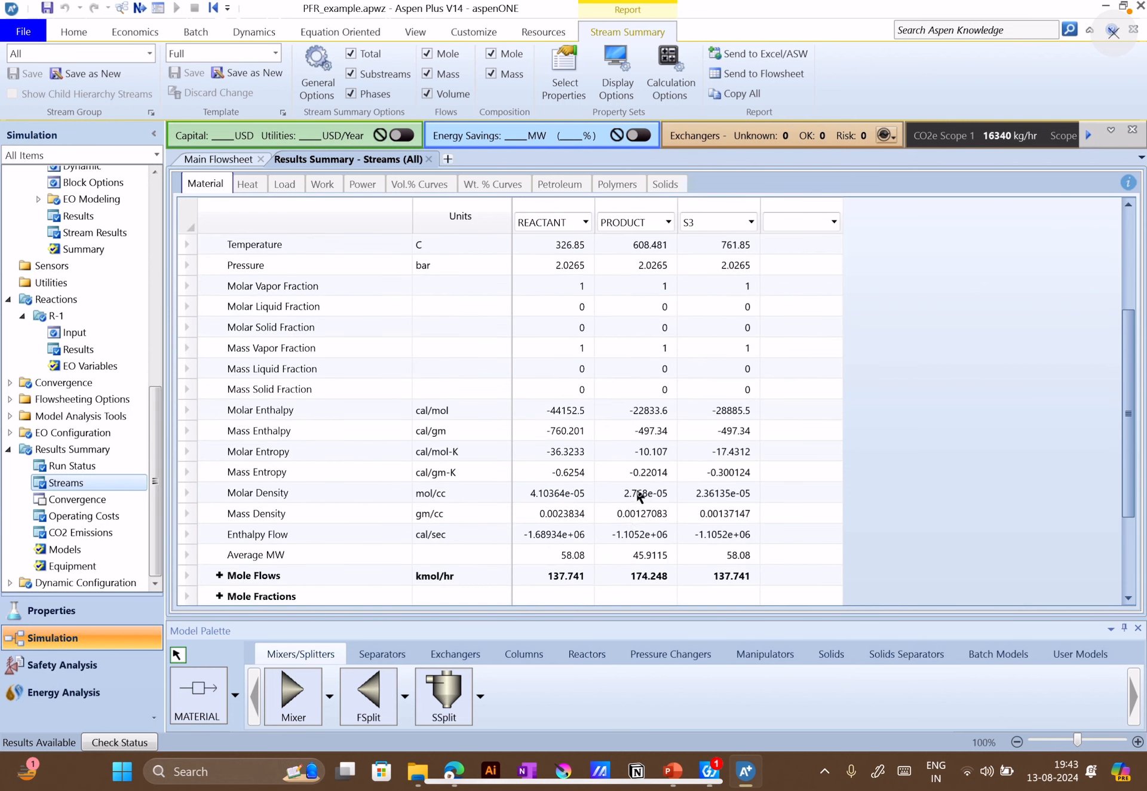
pyautogui.scroll(-2, 639, 495)
pyautogui.click(220, 472)
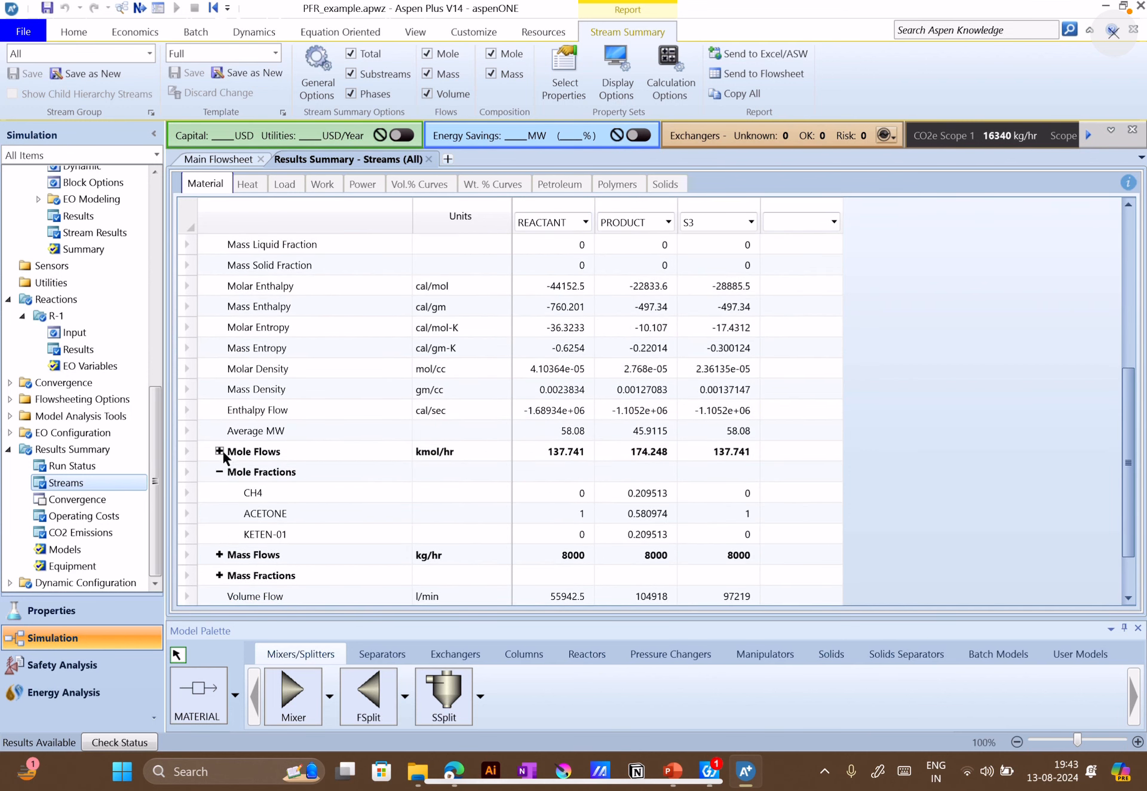
pyautogui.click(220, 451)
pyautogui.scroll(-2, 600, 471)
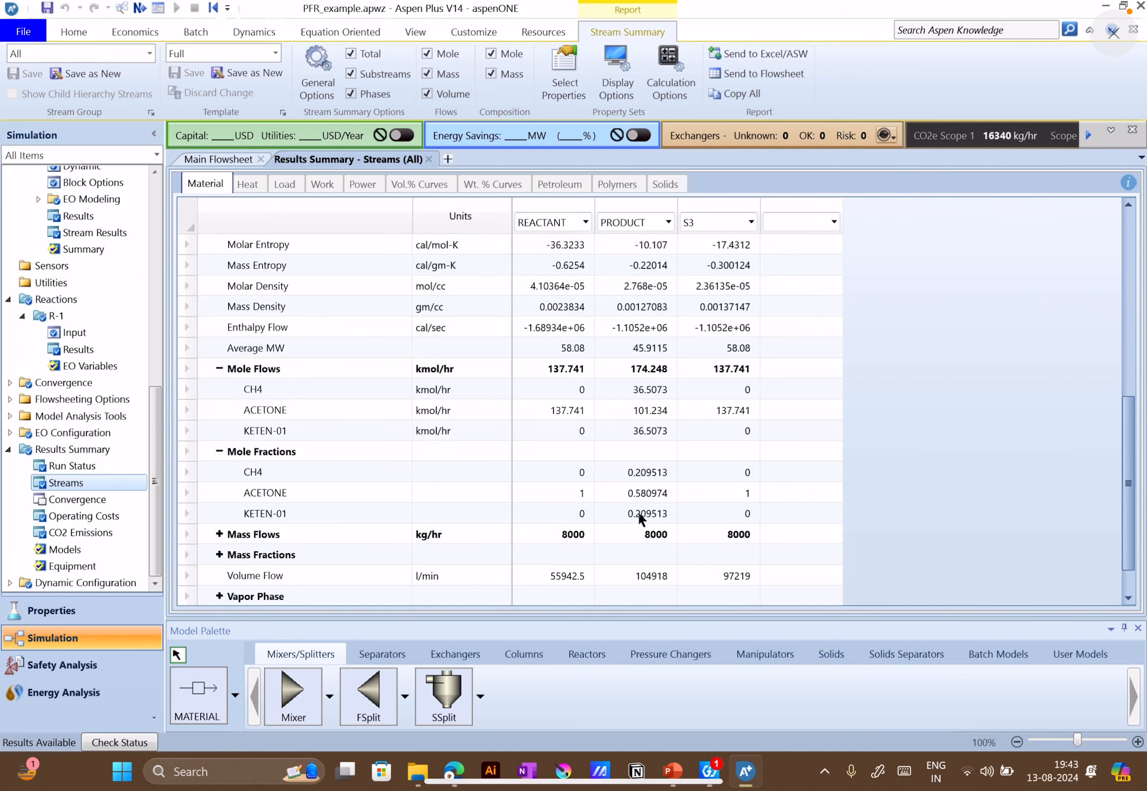
# Check the questions on the PowerPoint problem slide, then return to Aspen Plus and expand the mass fractions to read acetone in PRODUCT
pyautogui.click(682, 785)
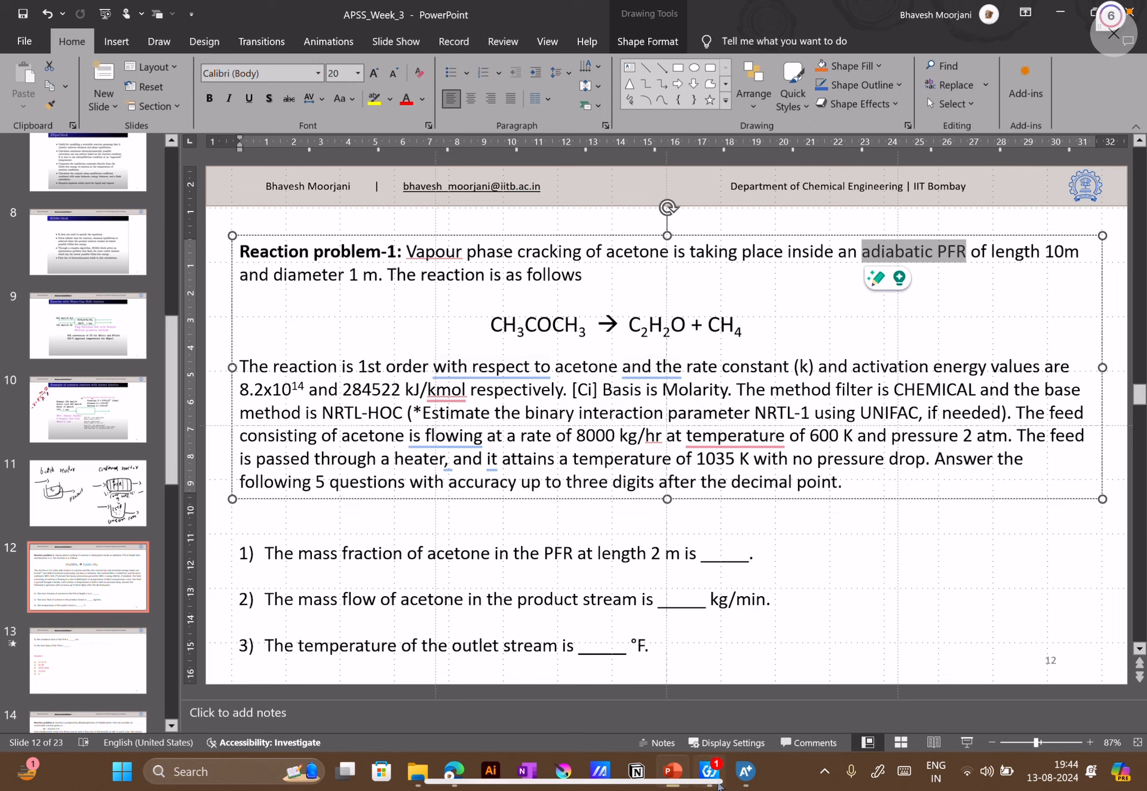
pyautogui.click(745, 771)
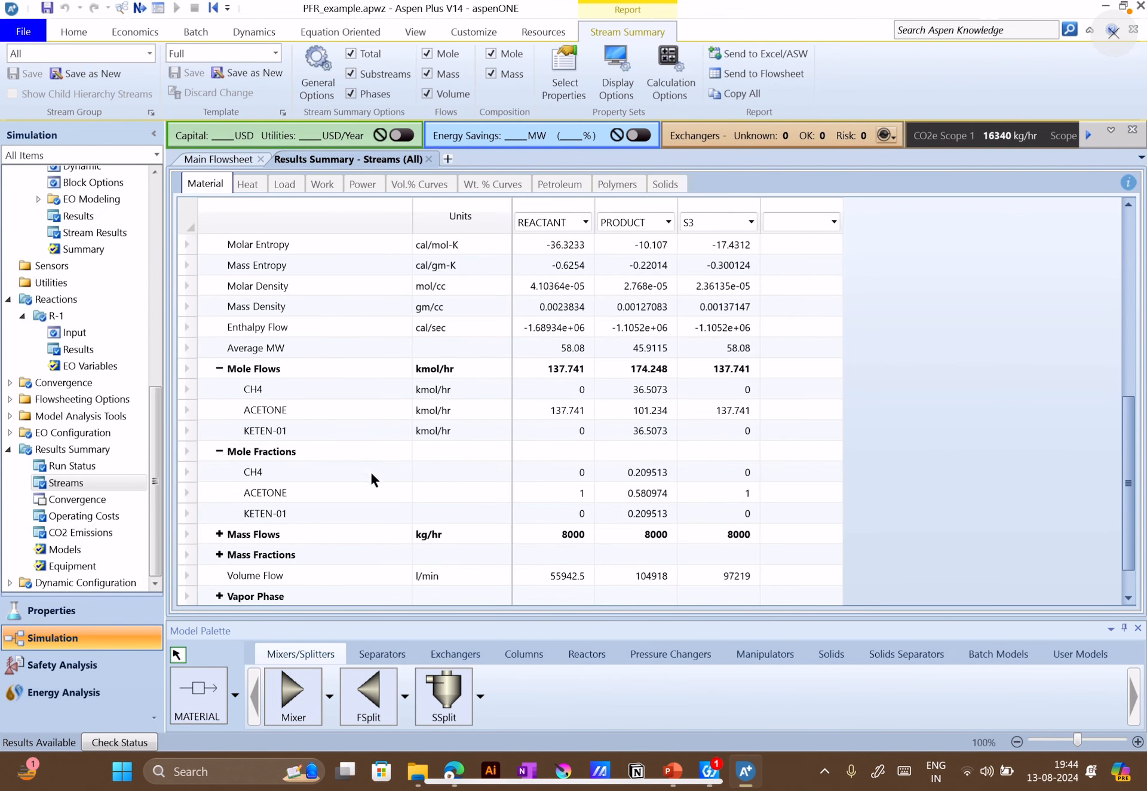
pyautogui.scroll(-1, 371, 475)
pyautogui.click(219, 513)
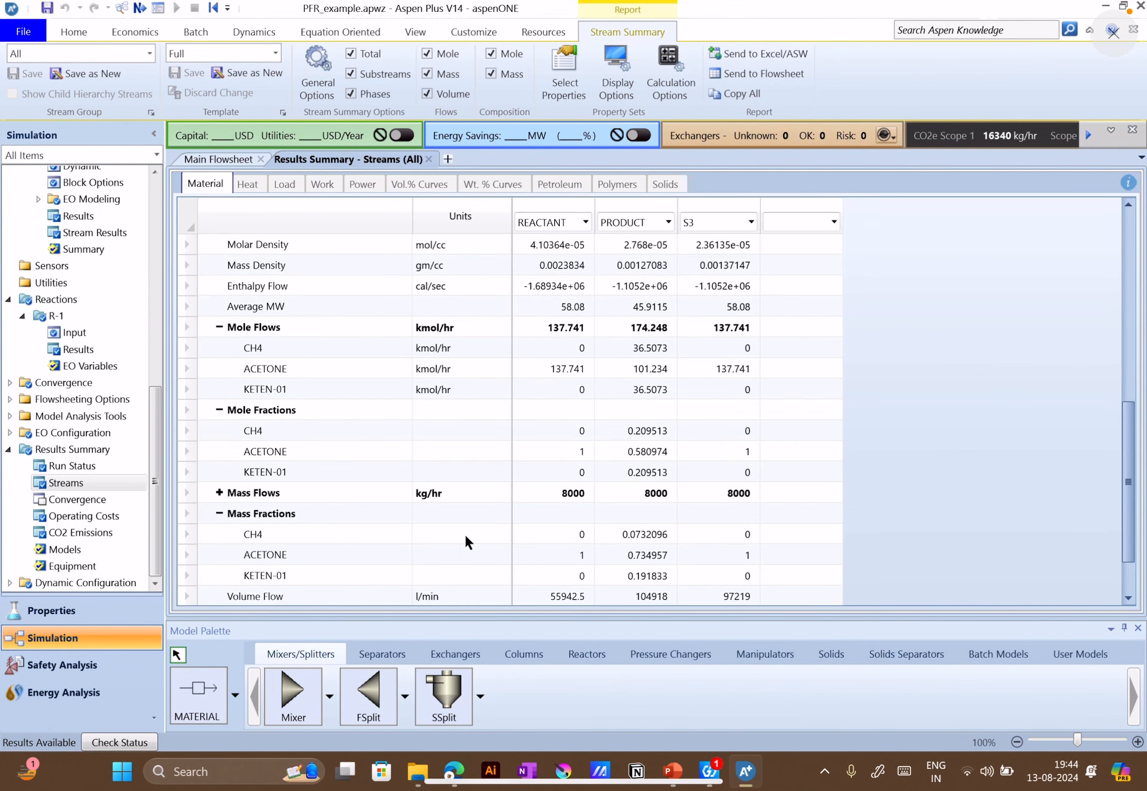
pyautogui.scroll(-1, 464, 533)
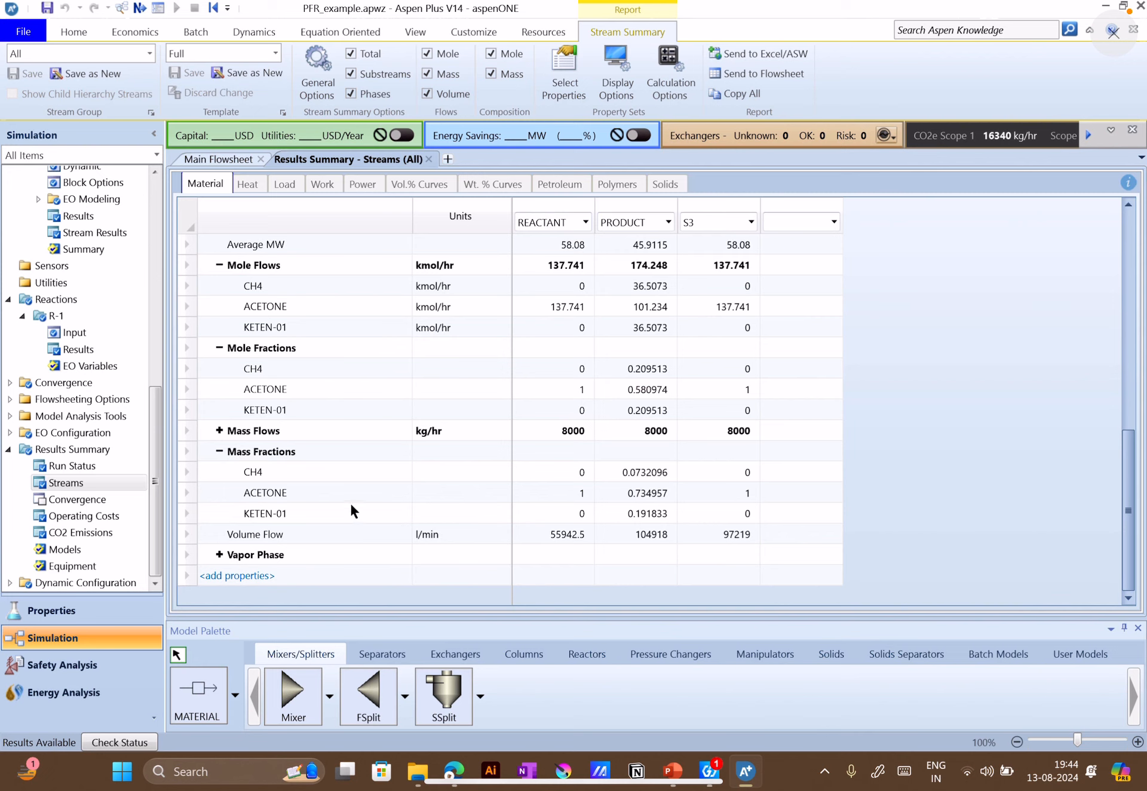
pyautogui.click(636, 490)
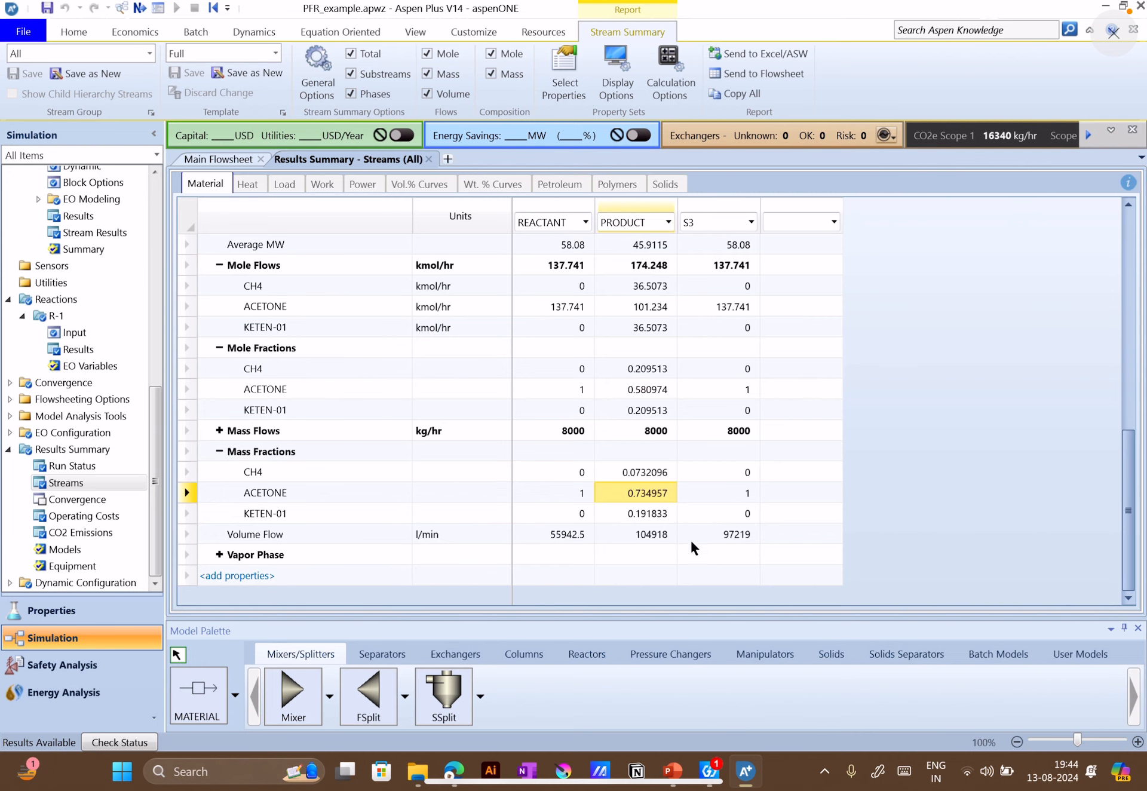
# Check the acetone flow question in PowerPoint, then expand the mass flows in Aspen Plus and display them in kg/min
pyautogui.click(673, 771)
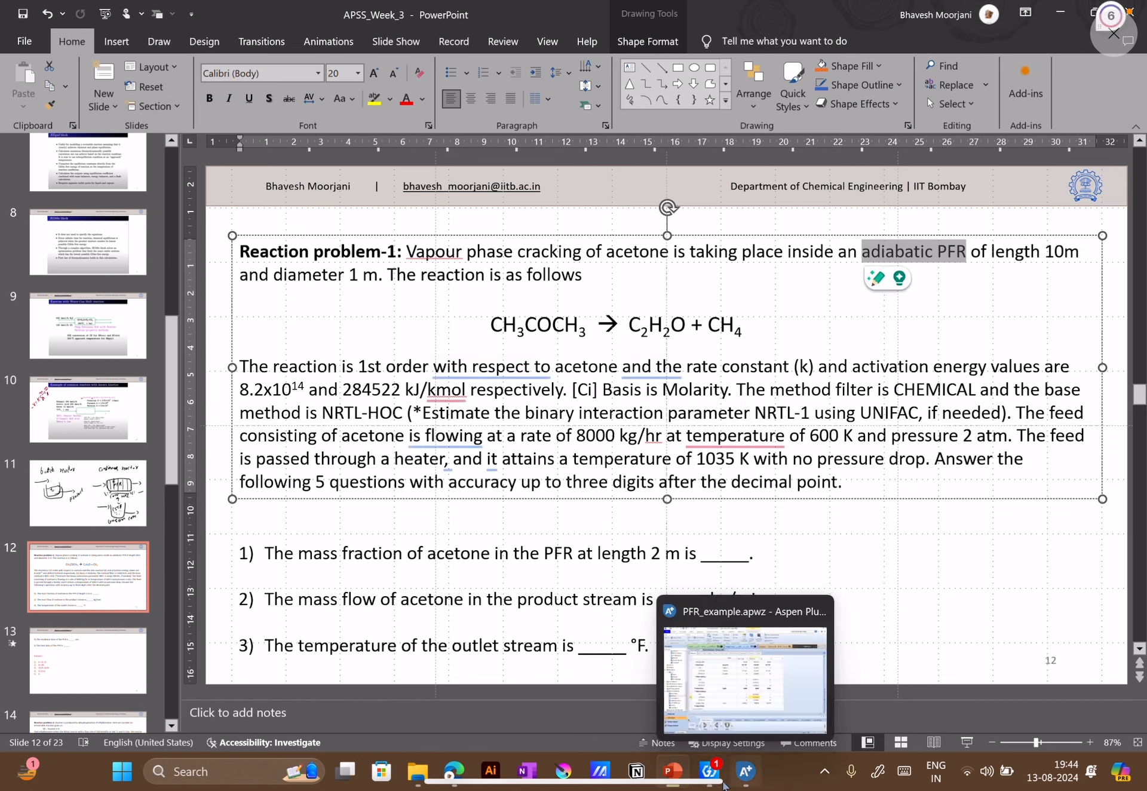
pyautogui.click(746, 780)
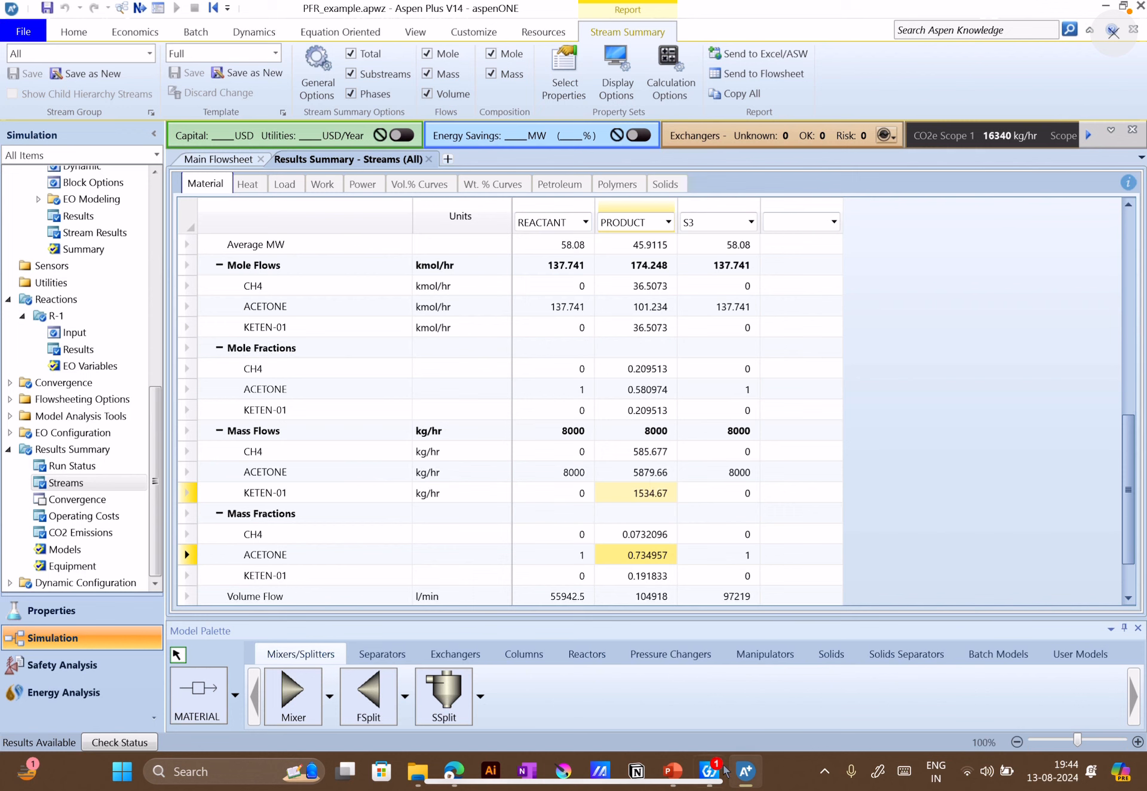
pyautogui.click(673, 771)
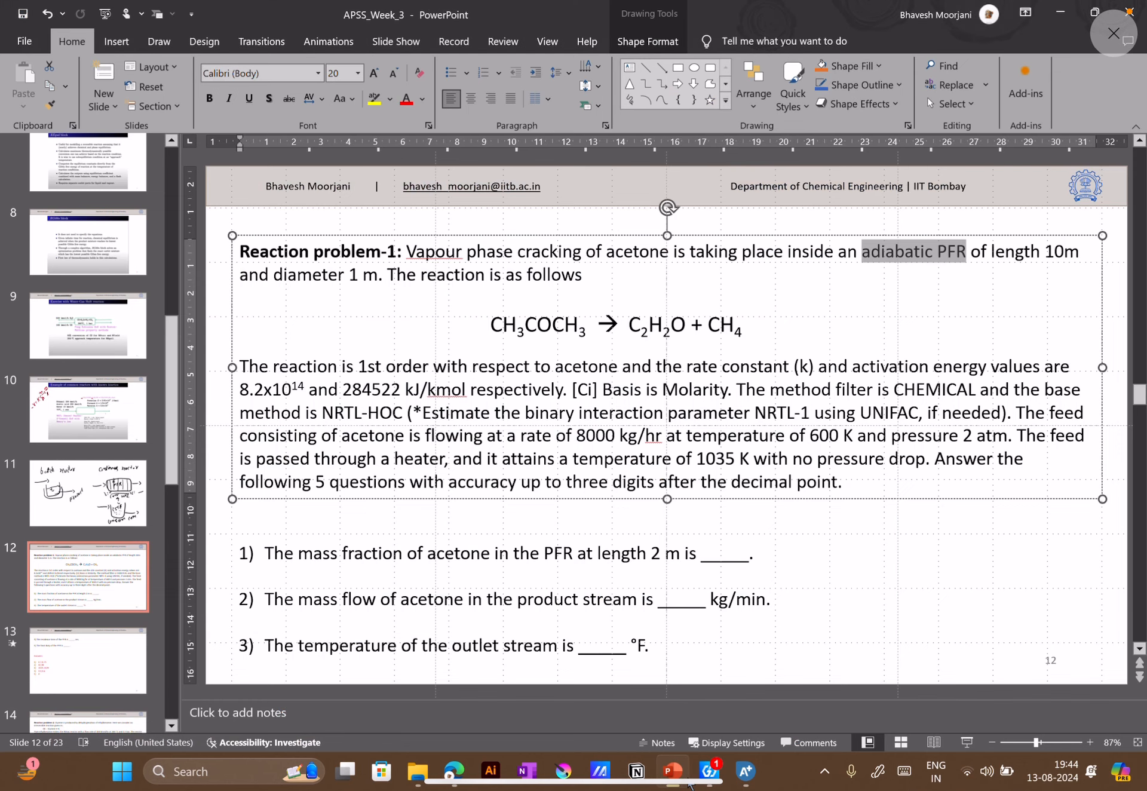
pyautogui.click(746, 770)
pyautogui.click(485, 469)
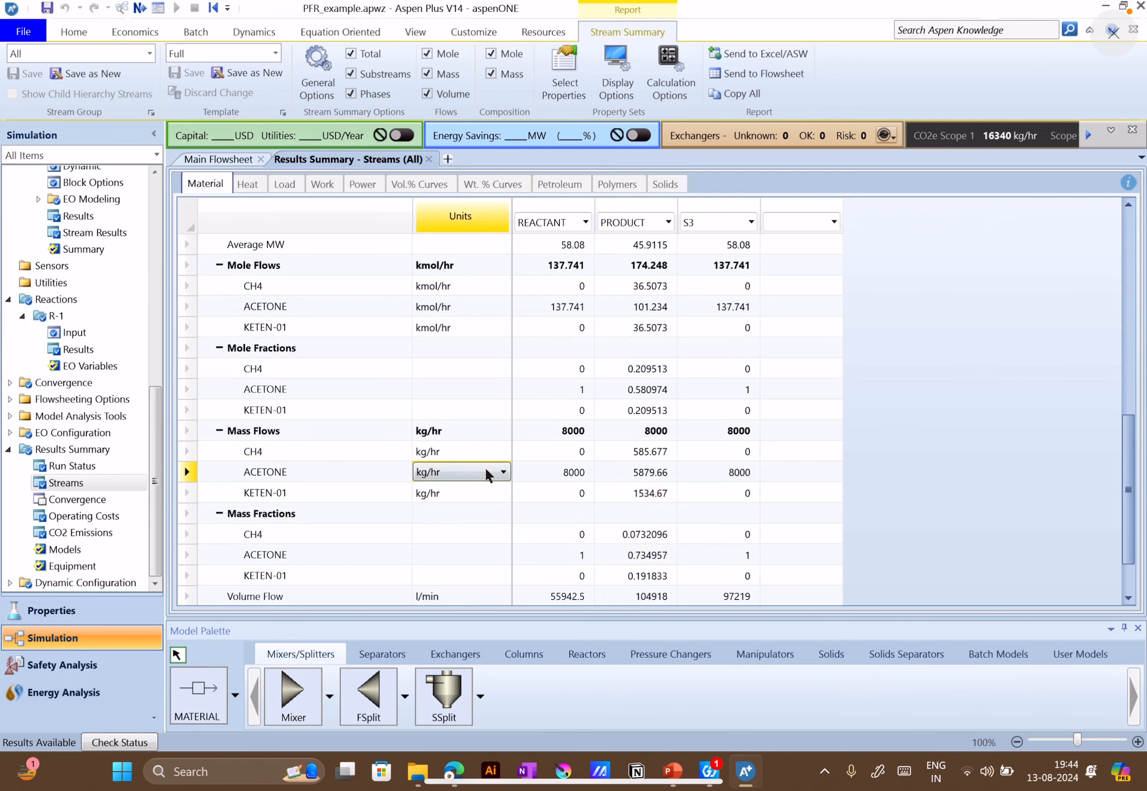
pyautogui.click(502, 471)
pyautogui.click(448, 504)
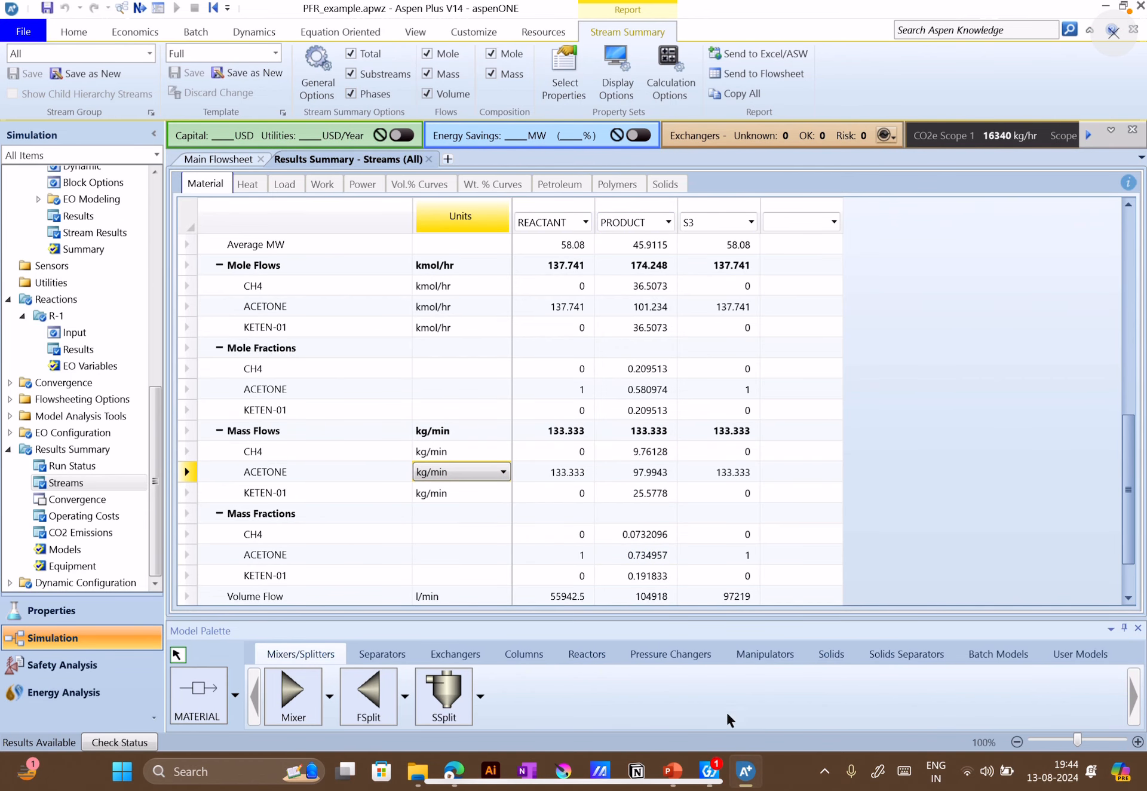
# Check the outlet temperature question in PowerPoint, then display the stream temperatures in Aspen Plus in K and finally in F
pyautogui.click(673, 771)
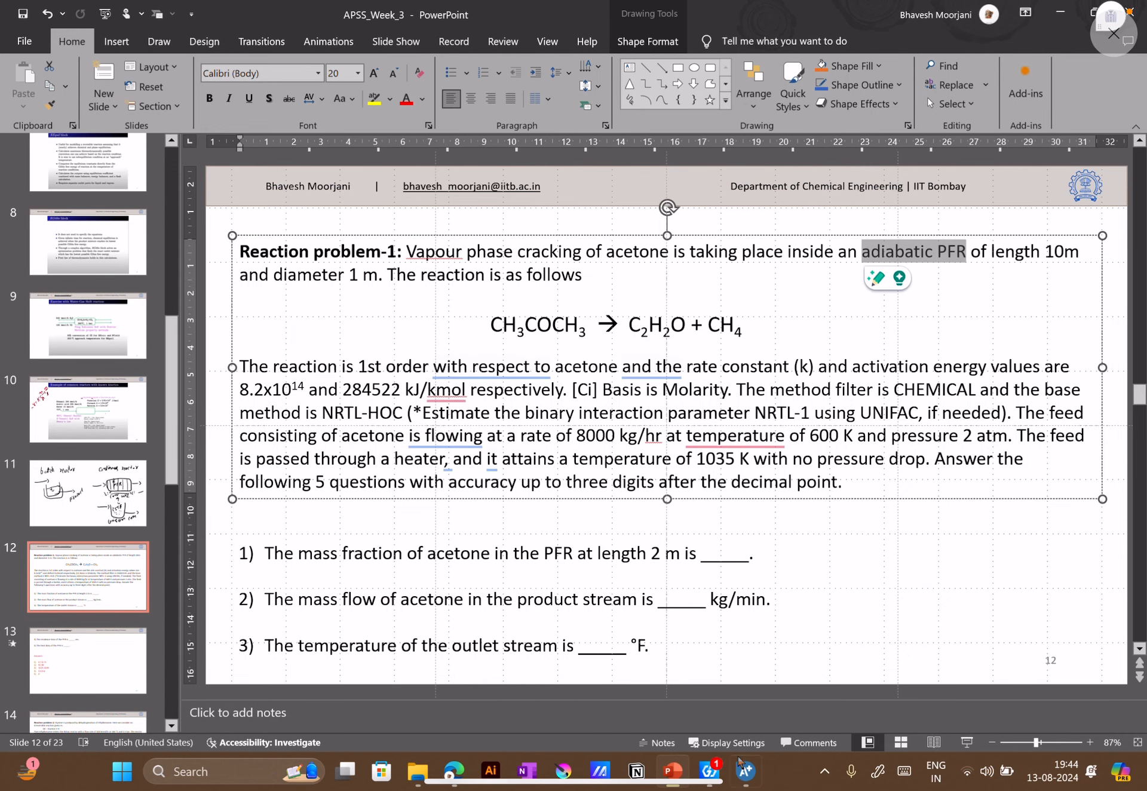
pyautogui.click(746, 772)
pyautogui.scroll(5, 584, 399)
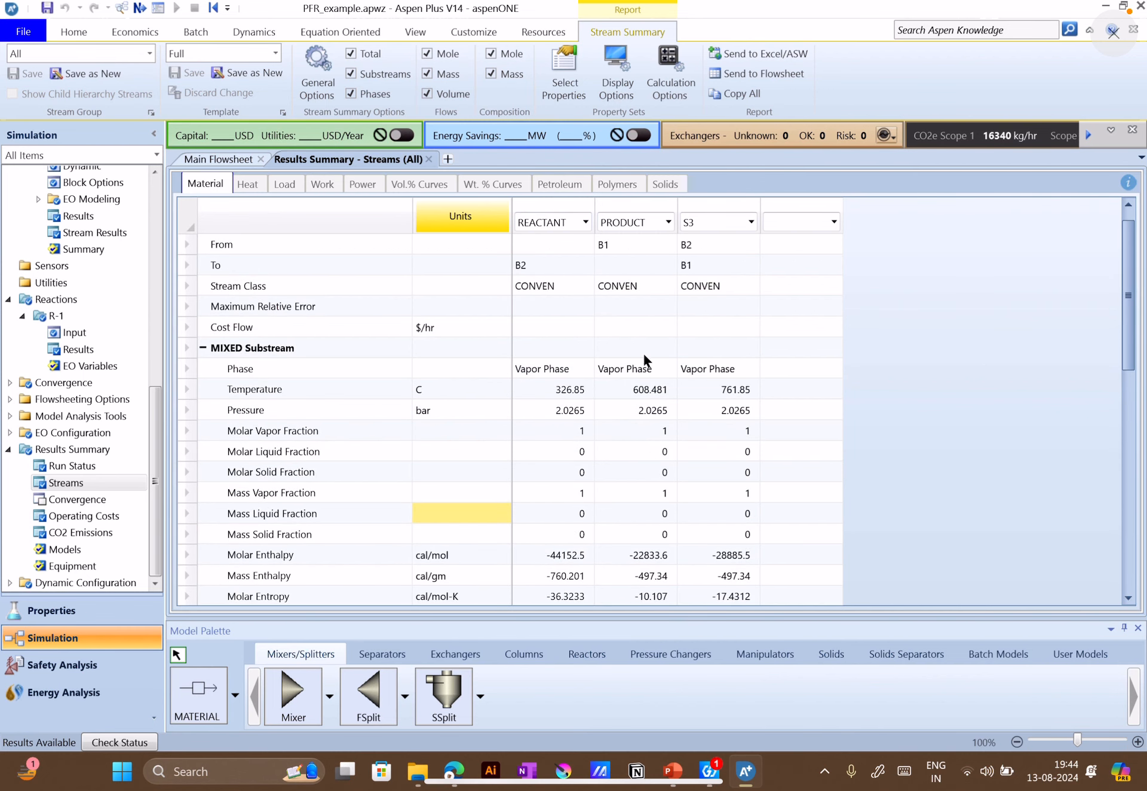
pyautogui.scroll(1, 645, 360)
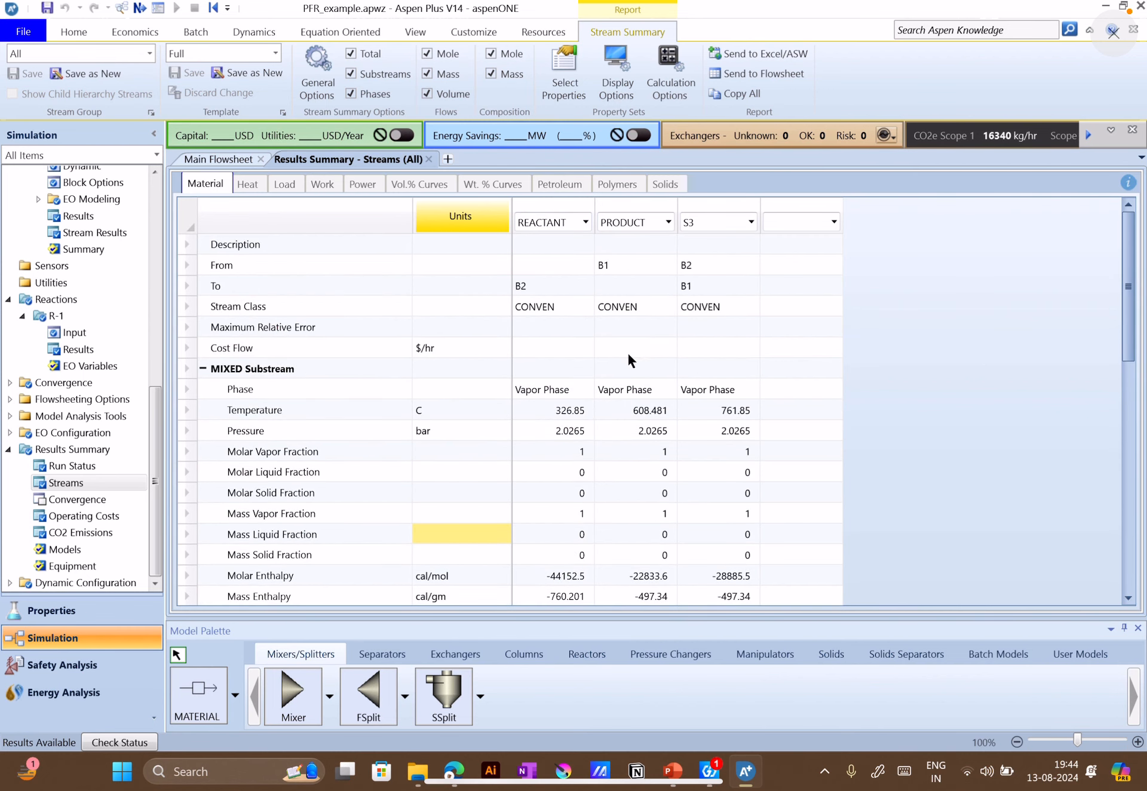
pyautogui.click(491, 411)
pyautogui.click(491, 412)
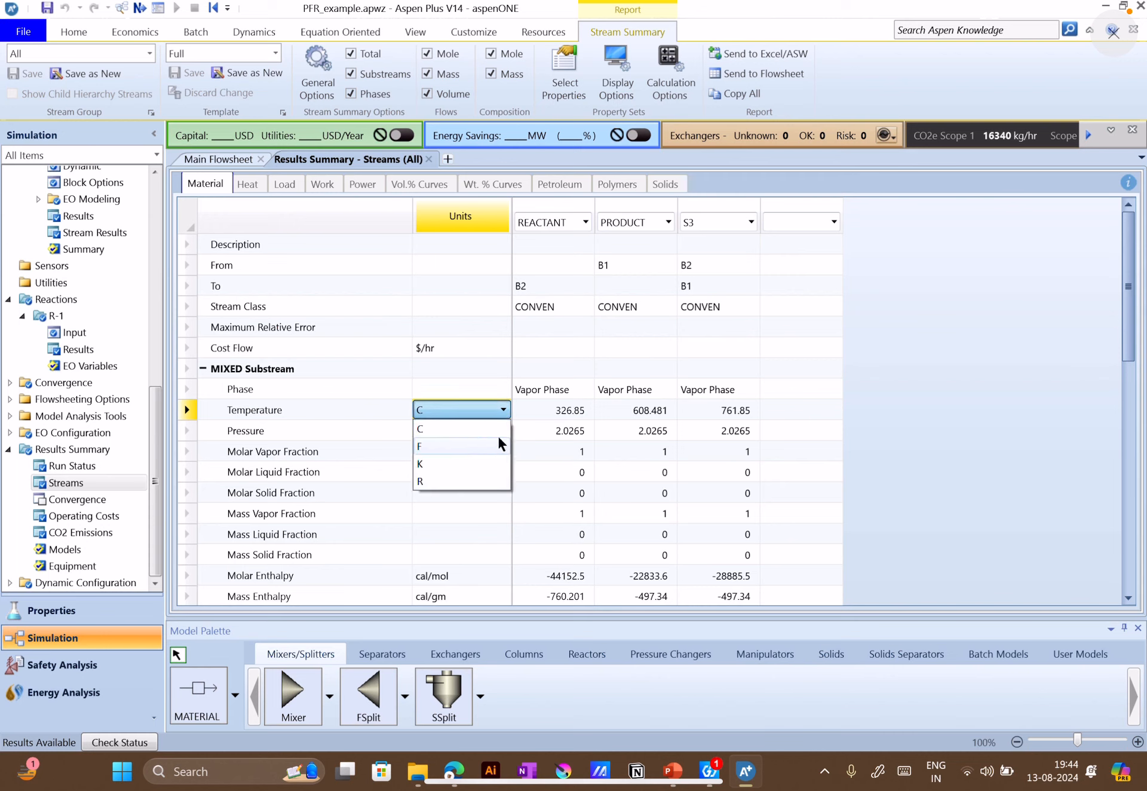
pyautogui.click(583, 411)
pyautogui.click(476, 411)
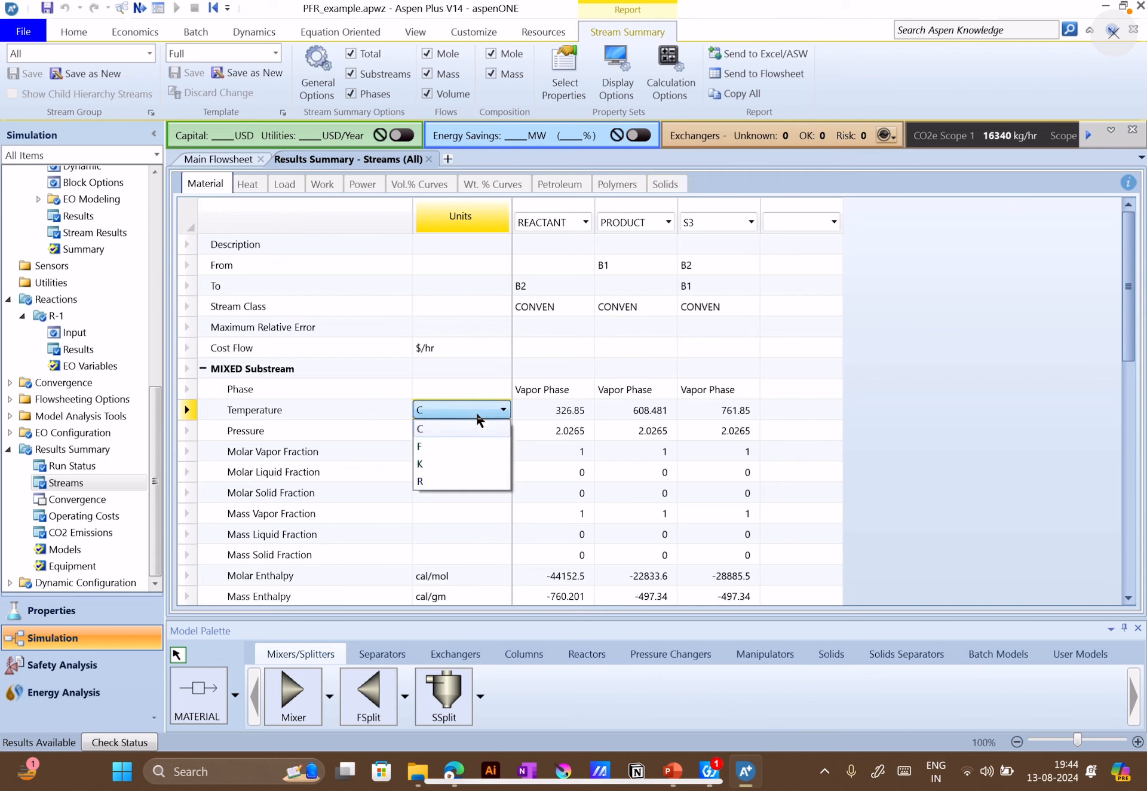
pyautogui.click(450, 460)
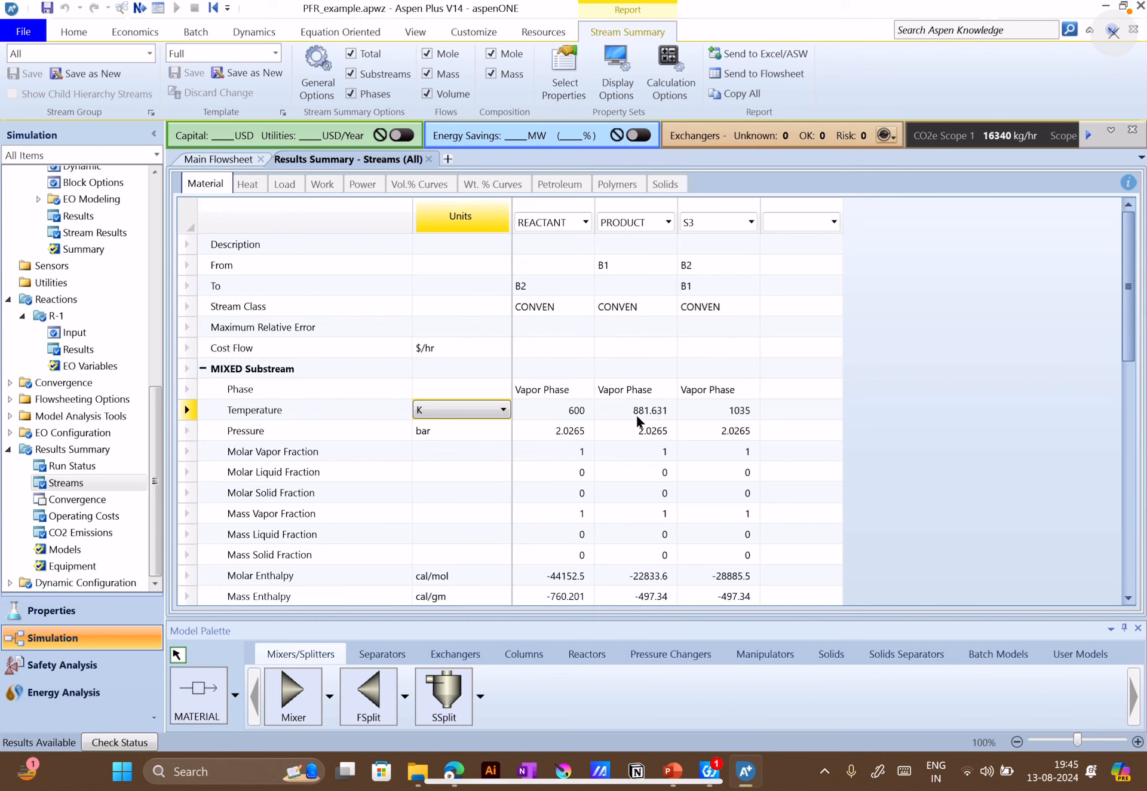
pyautogui.click(502, 415)
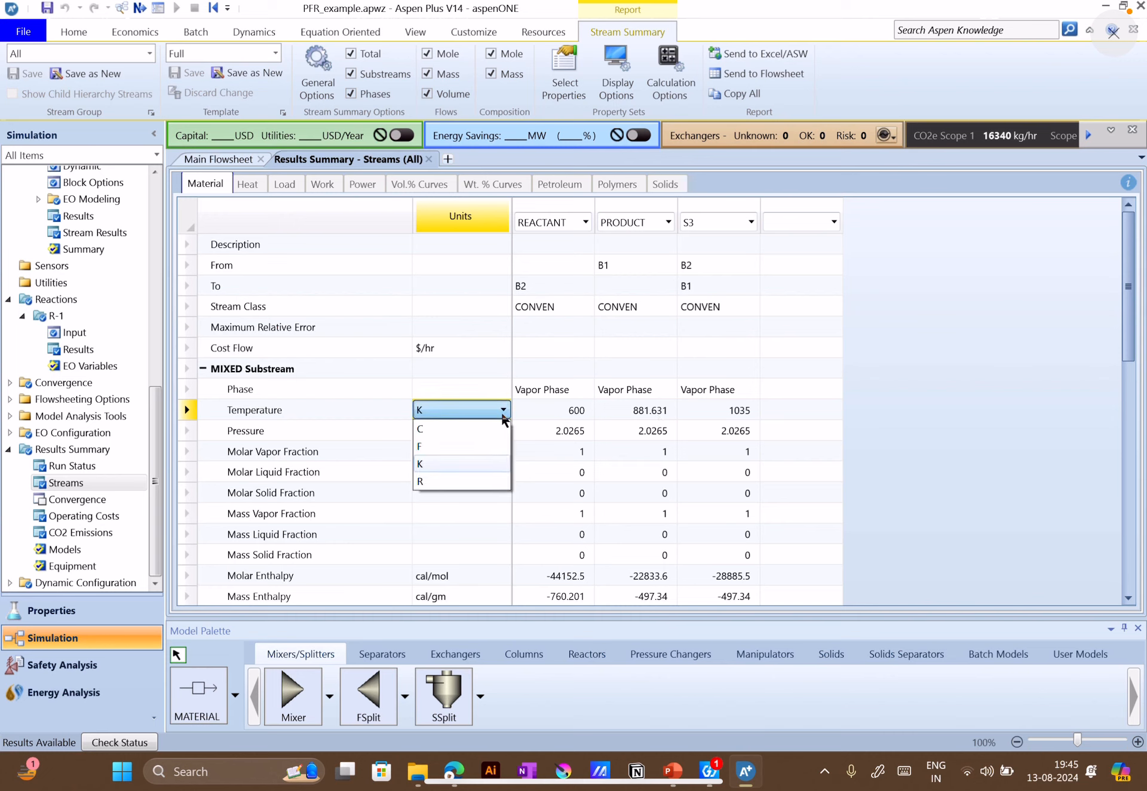
pyautogui.click(443, 447)
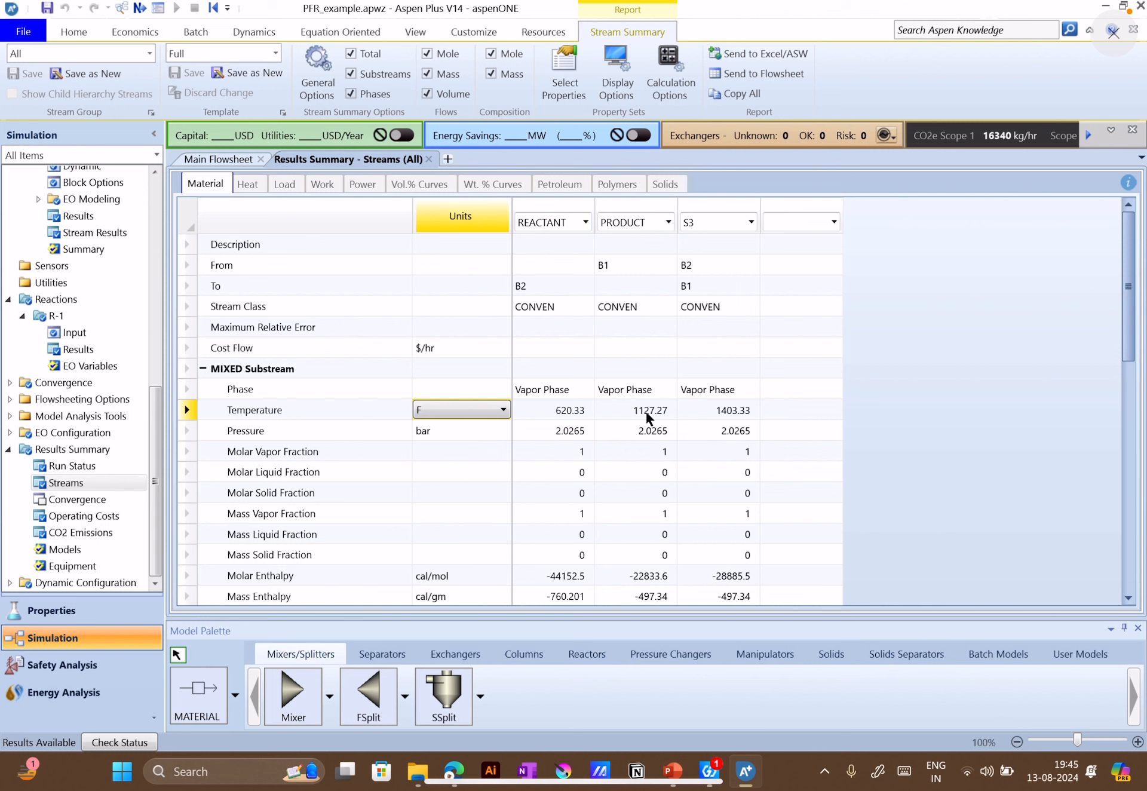
# Review the answers on slide 13 in PowerPoint, then return to Aspen Plus to compare them with the PRODUCT mass flows and fractions
pyautogui.click(685, 772)
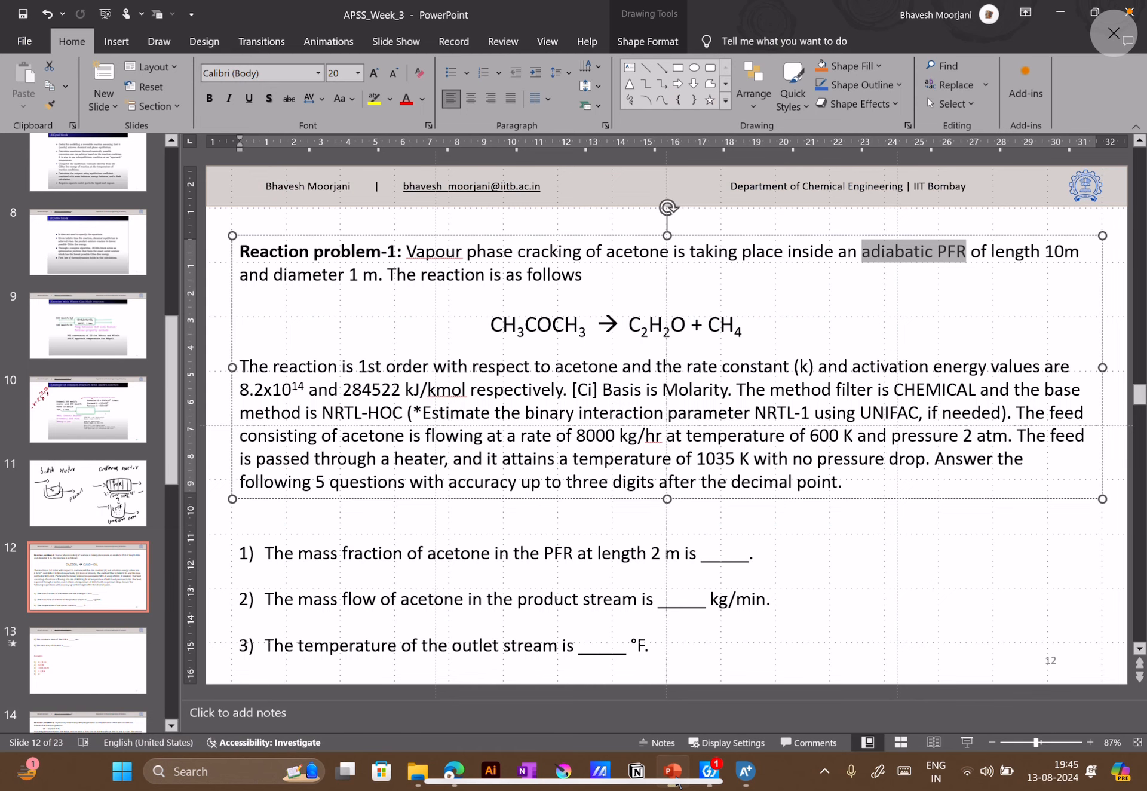
pyautogui.click(122, 657)
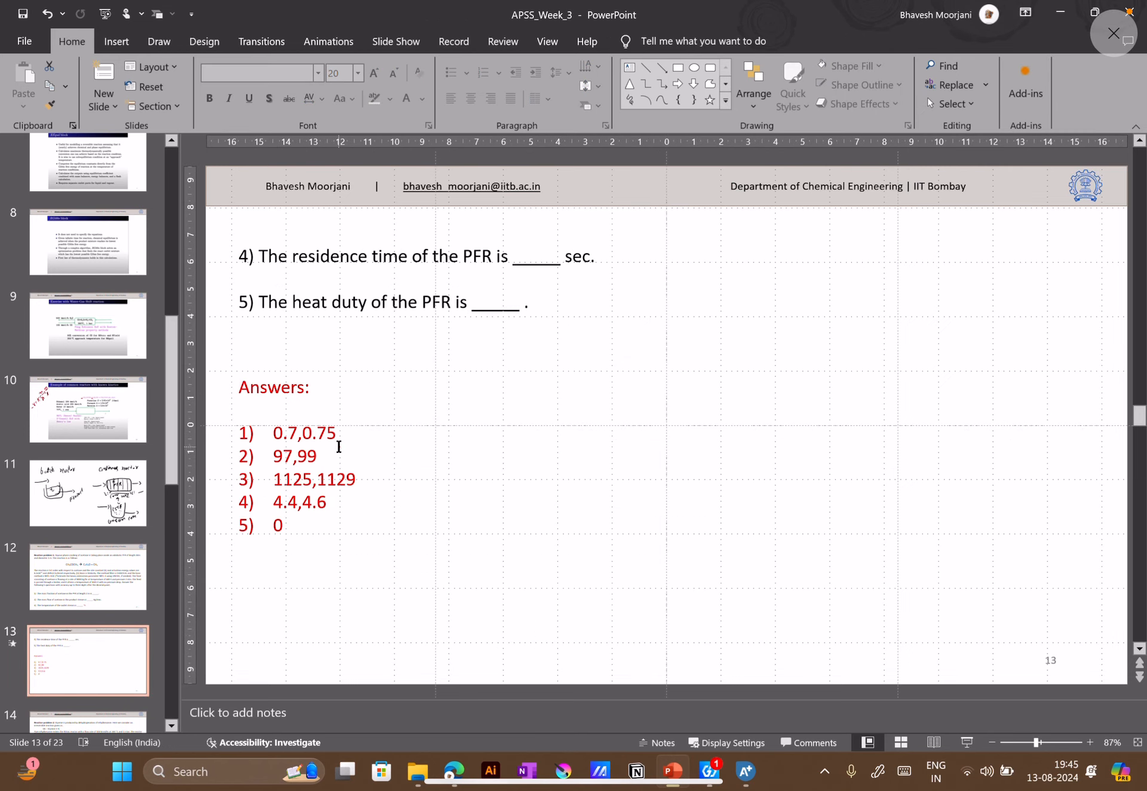
pyautogui.click(740, 771)
pyautogui.scroll(-7, 554, 512)
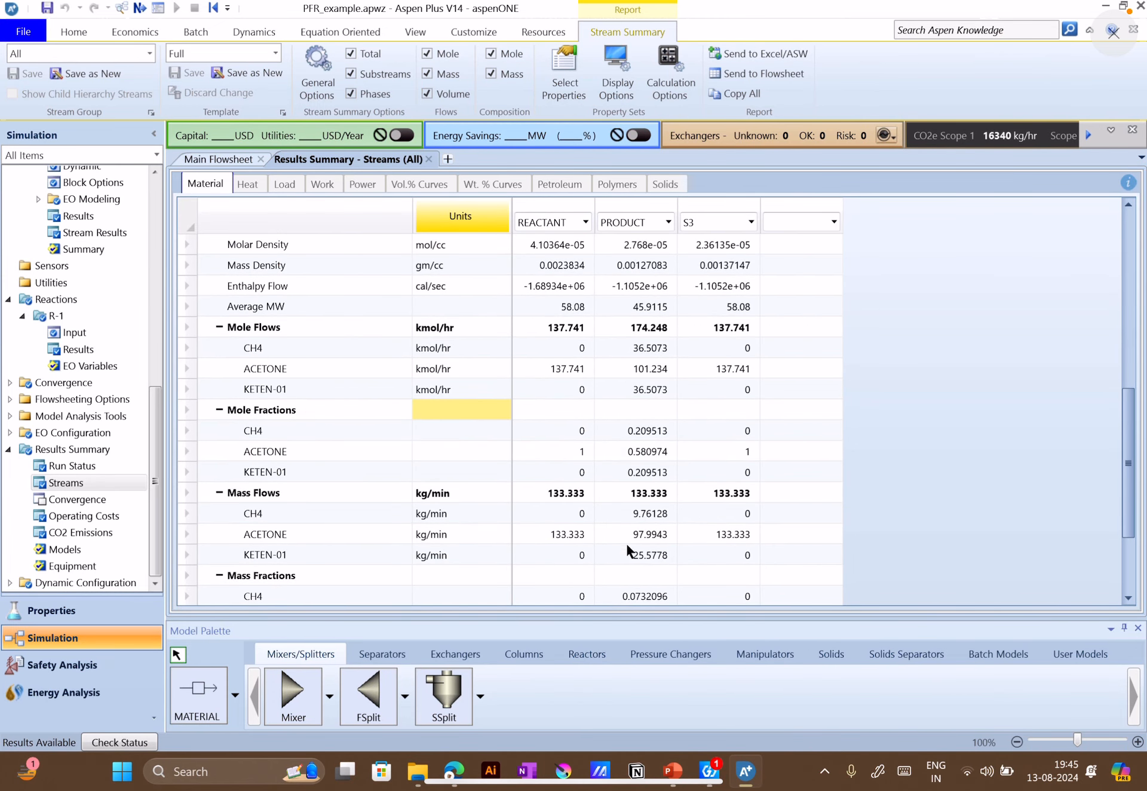
# Compare the PRODUCT stream's mass flows, mass fractions and temperature in Aspen Plus with the answers on slide 13 in PowerPoint
pyautogui.scroll(-2, 316, 529)
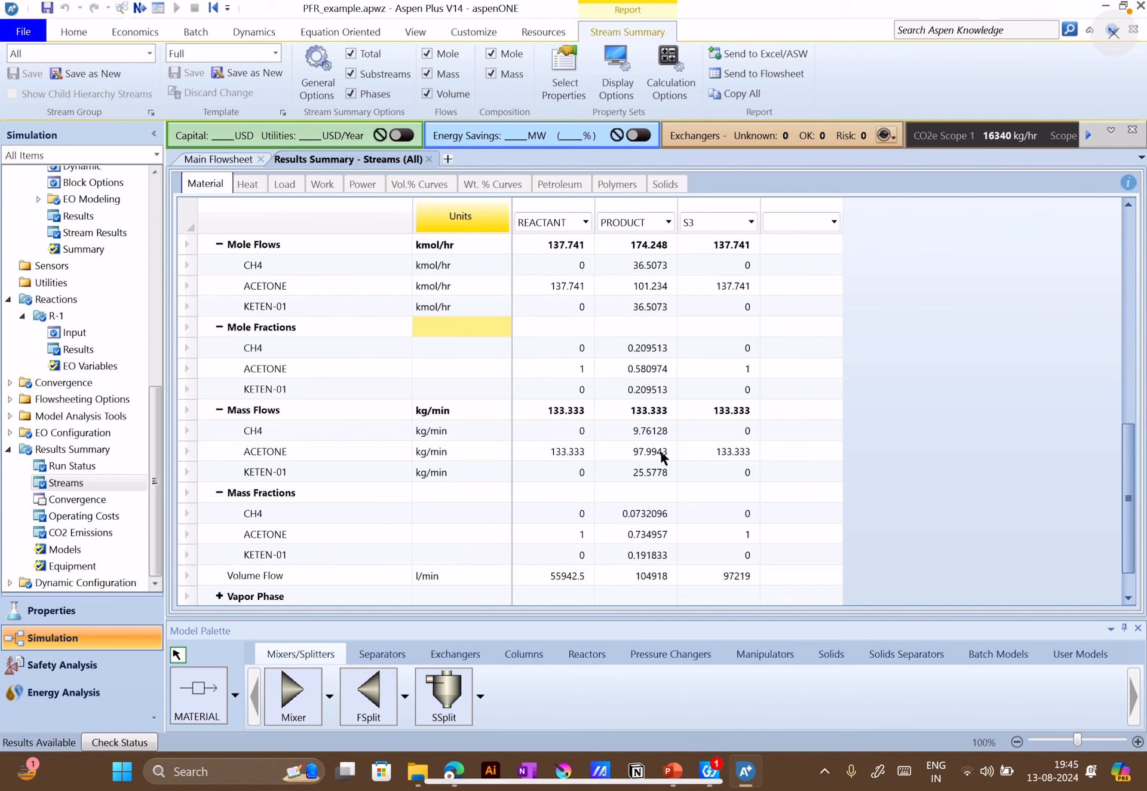
pyautogui.click(677, 781)
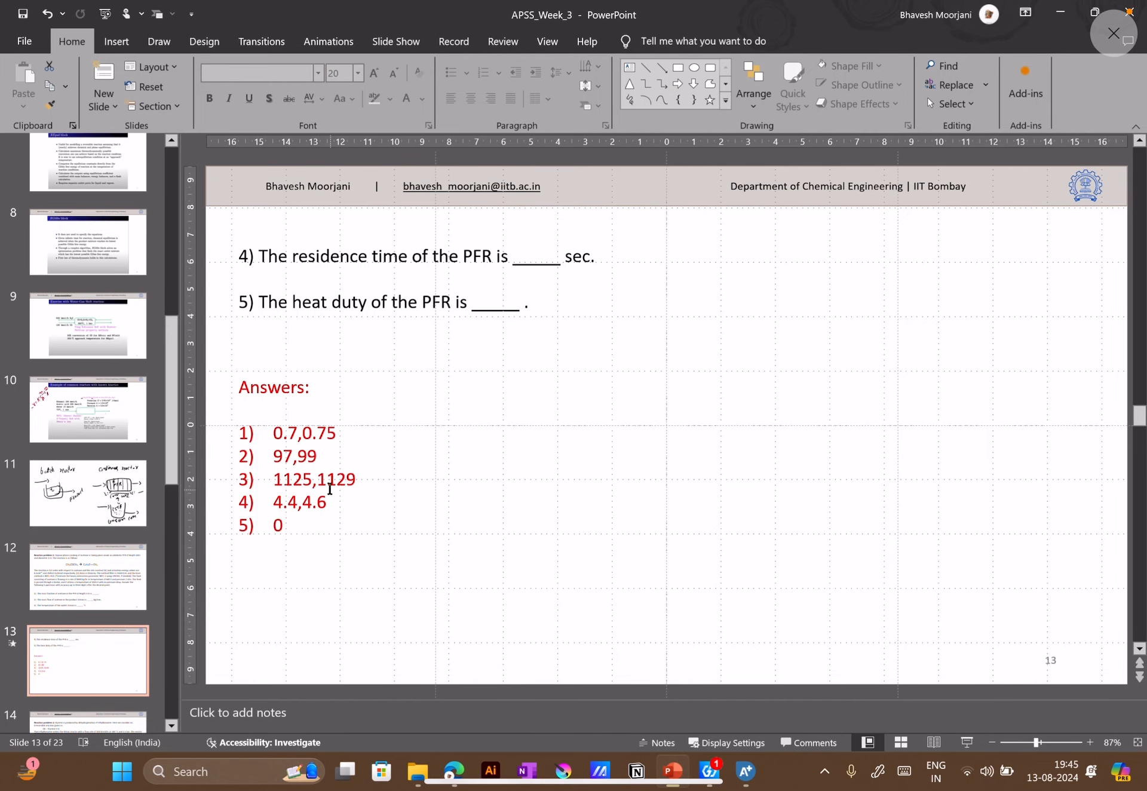
pyautogui.moveTo(673, 789)
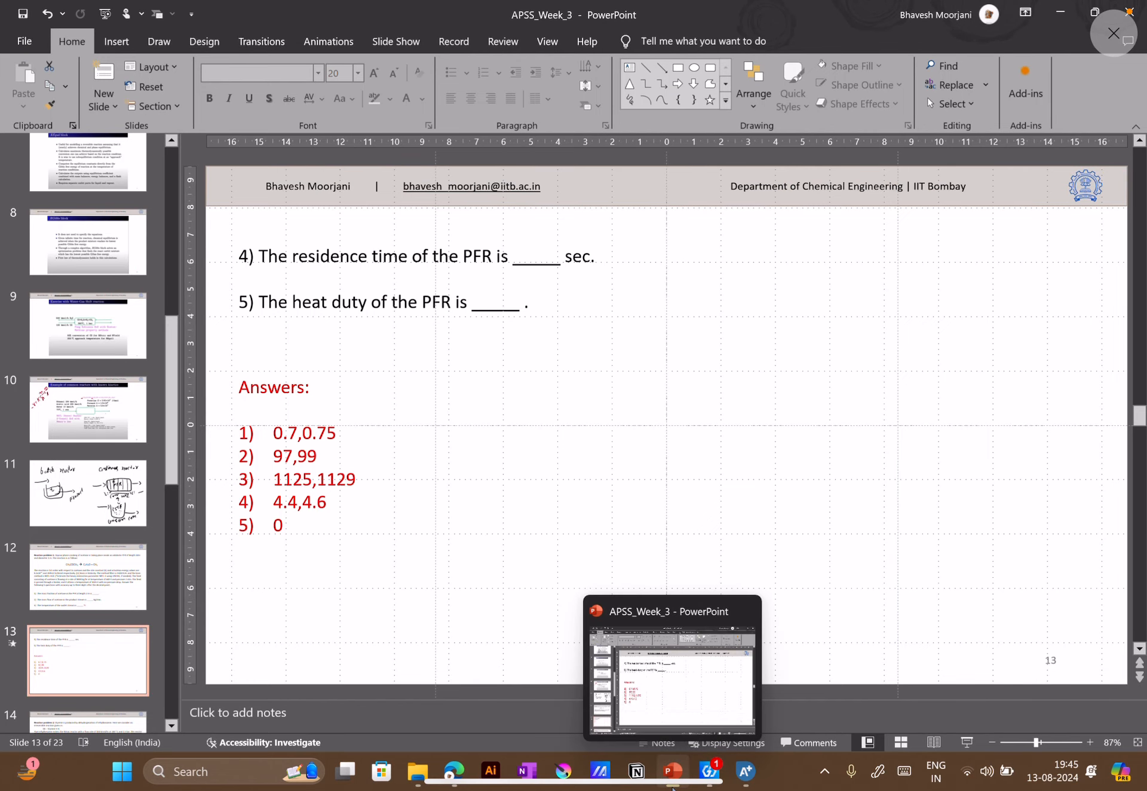
pyautogui.click(746, 772)
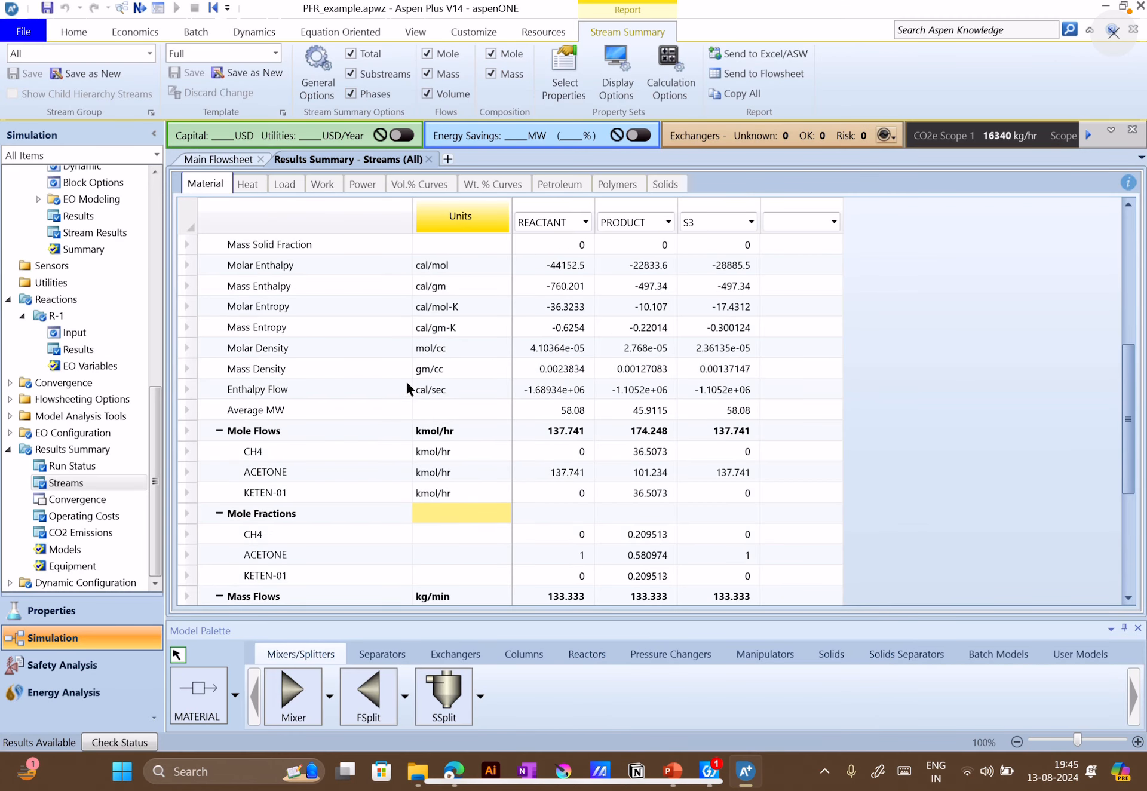
pyautogui.scroll(3, 411, 378)
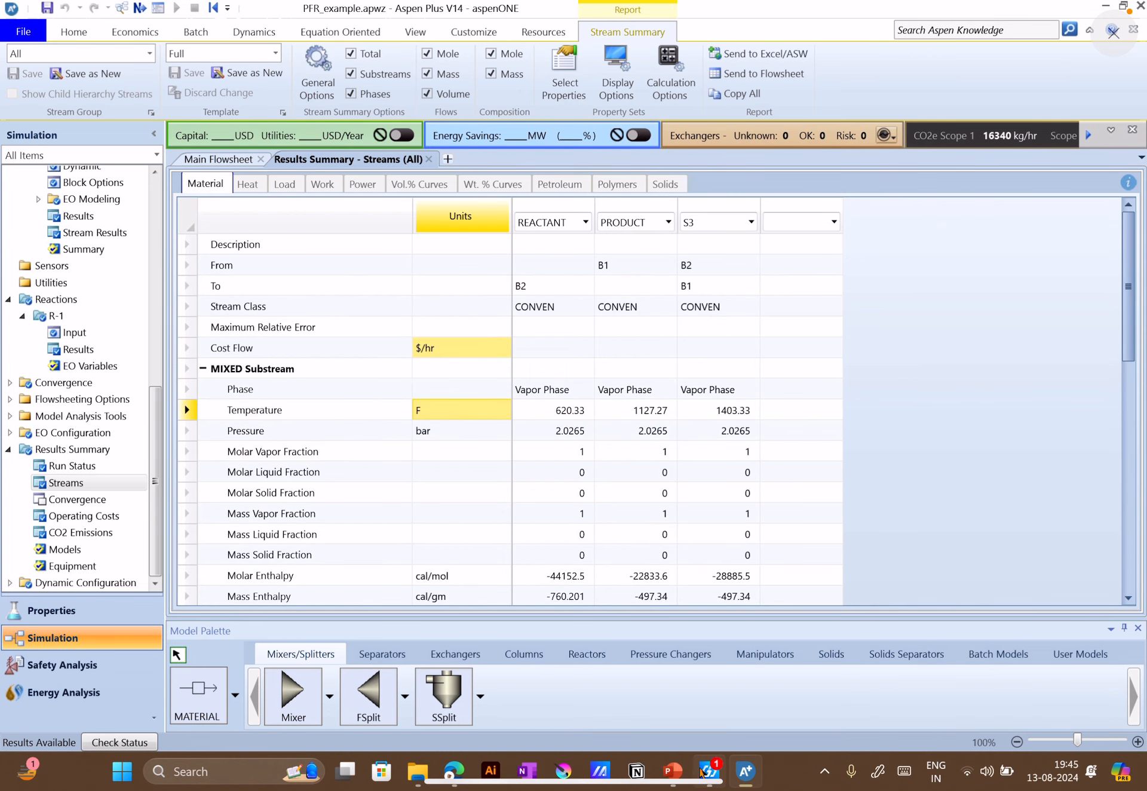
# Check the residence time question in PowerPoint, then open reactor B1's results in Aspen Plus and set the residence time unit to sec
pyautogui.click(674, 773)
pyautogui.click(746, 771)
pyautogui.scroll(6, 75, 358)
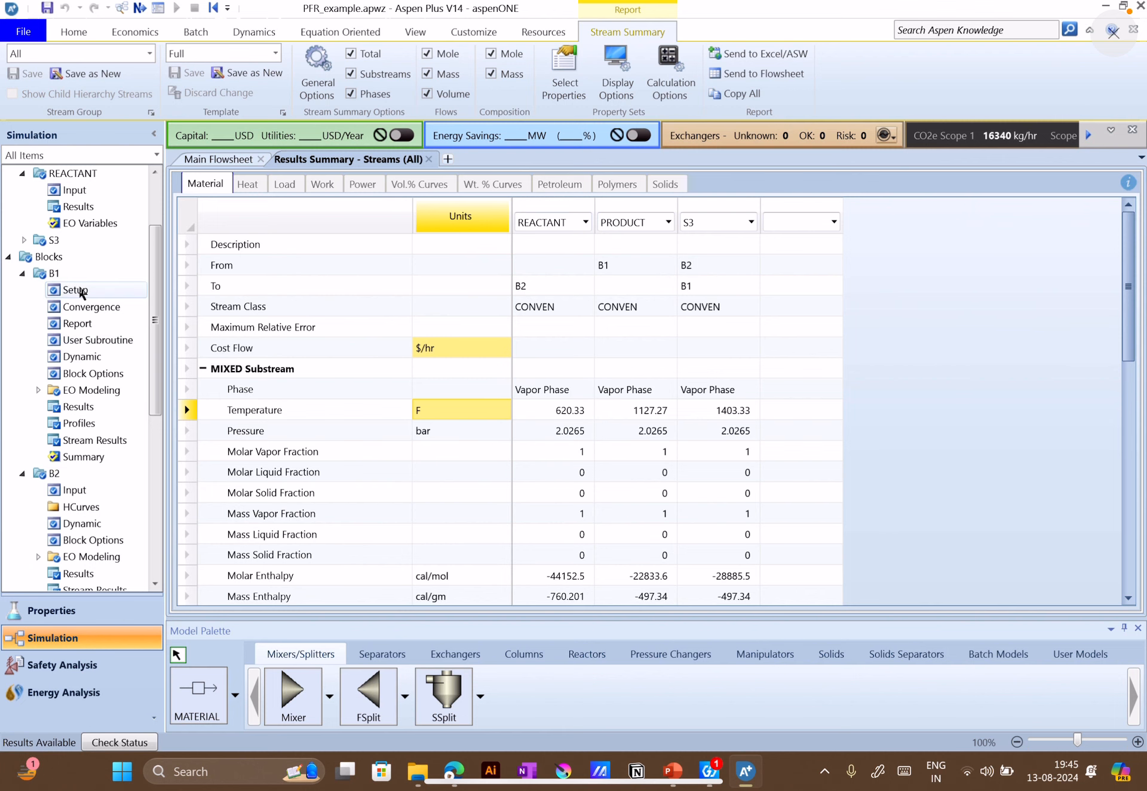
pyautogui.doubleClick(80, 407)
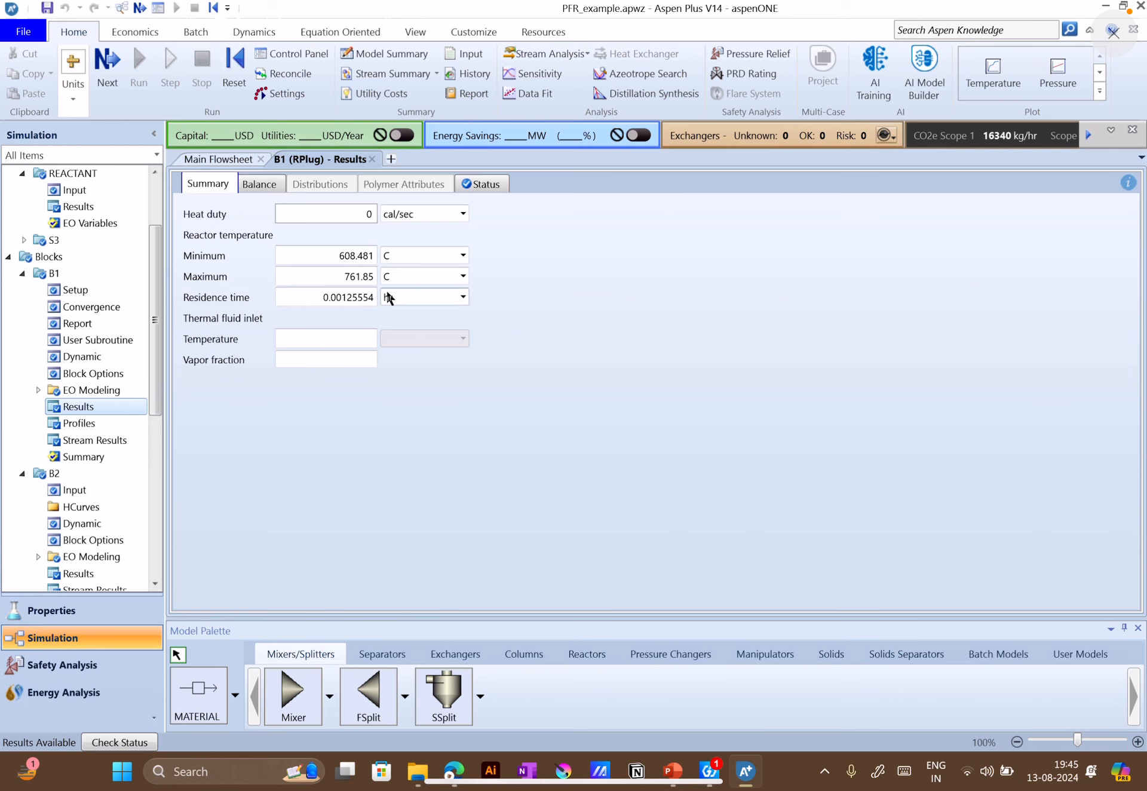
pyautogui.click(449, 298)
pyautogui.click(463, 299)
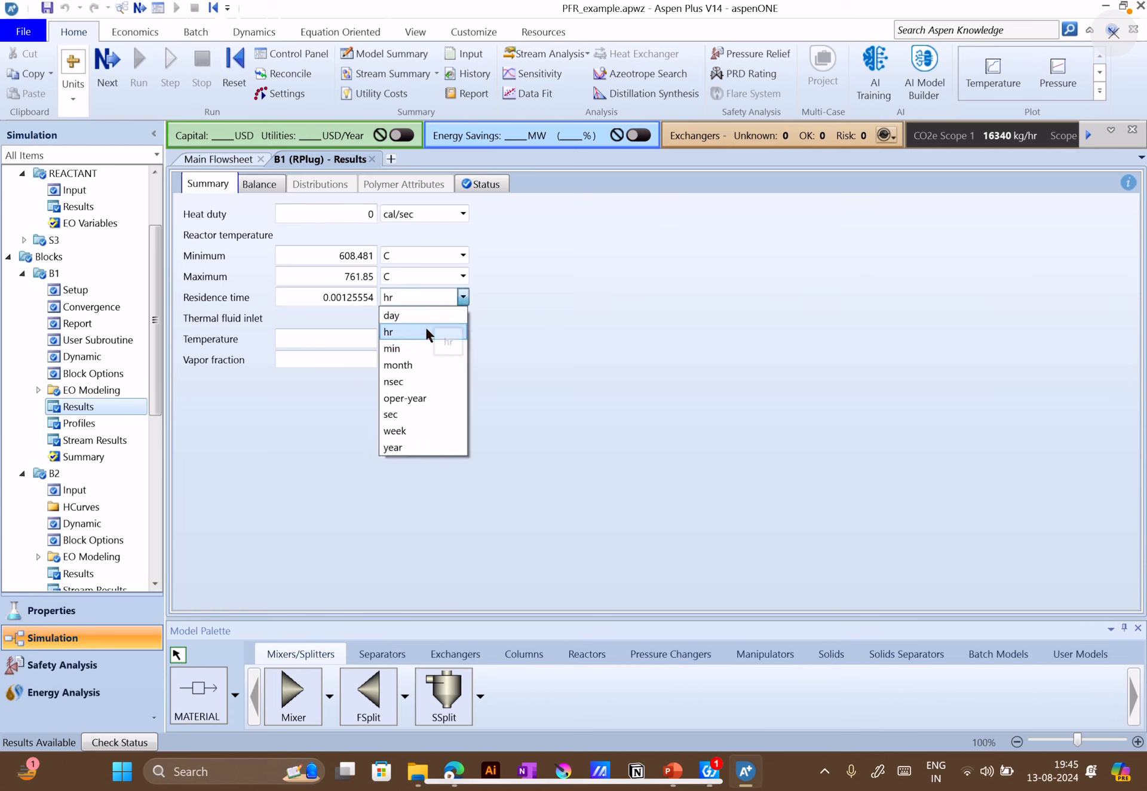
pyautogui.click(402, 416)
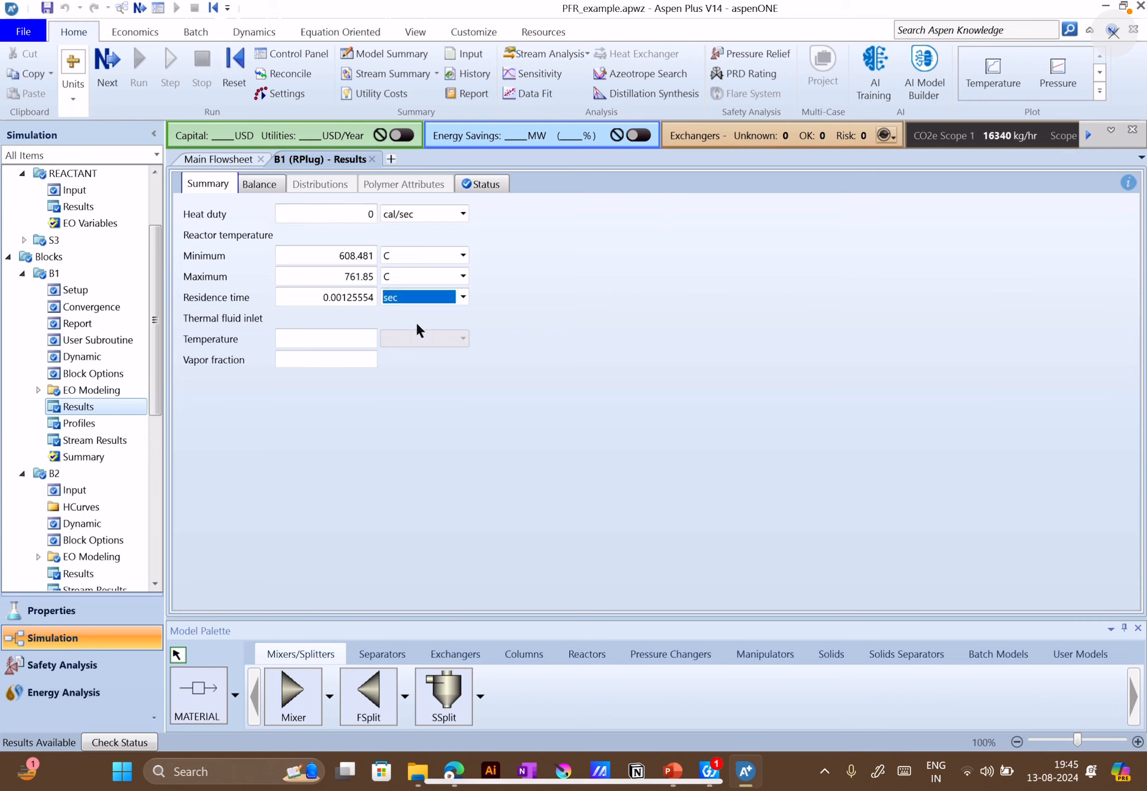
pyautogui.click(463, 298)
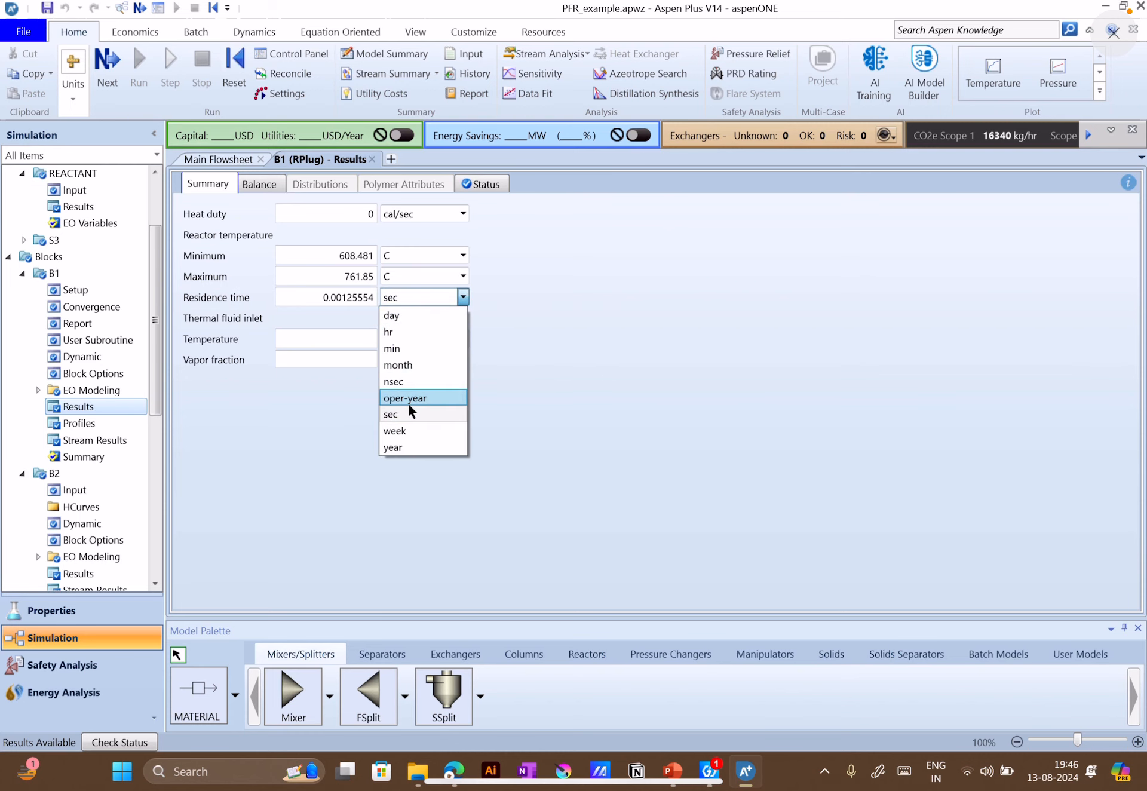
pyautogui.click(440, 416)
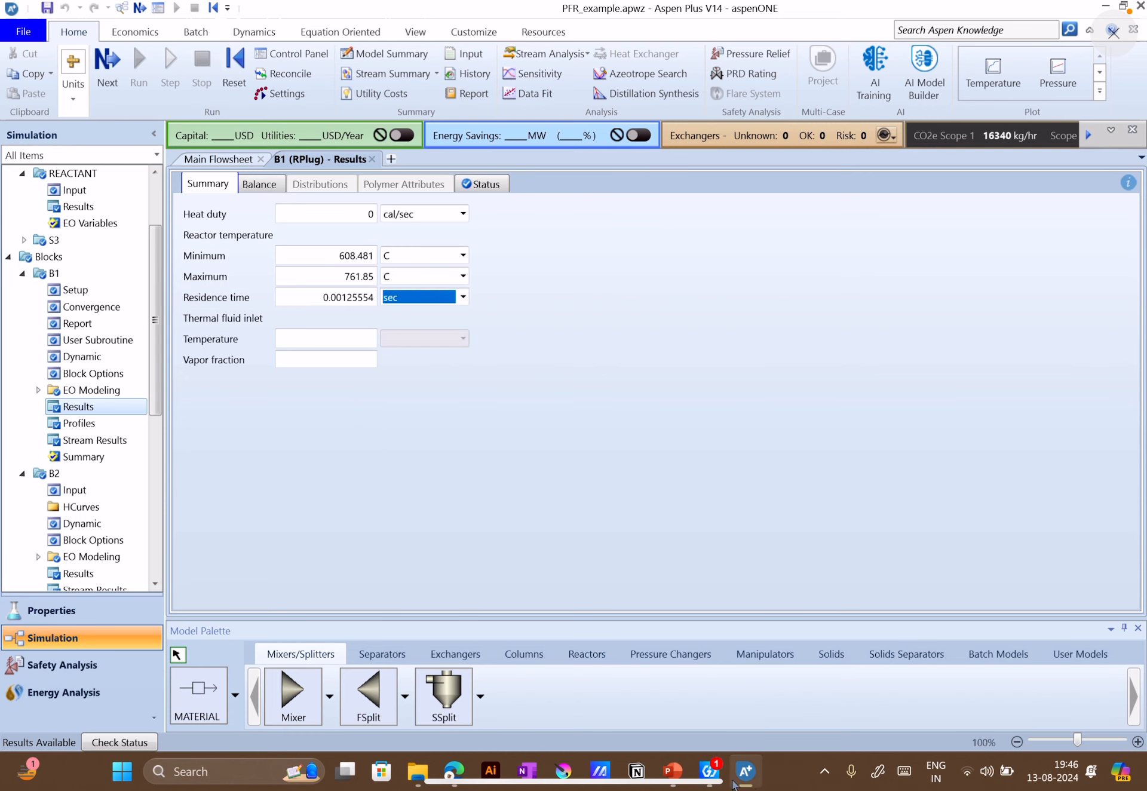
# Recheck the answers in PowerPoint, then switch B1's residence time unit in Aspen Plus to day and back to sec
pyautogui.click(684, 773)
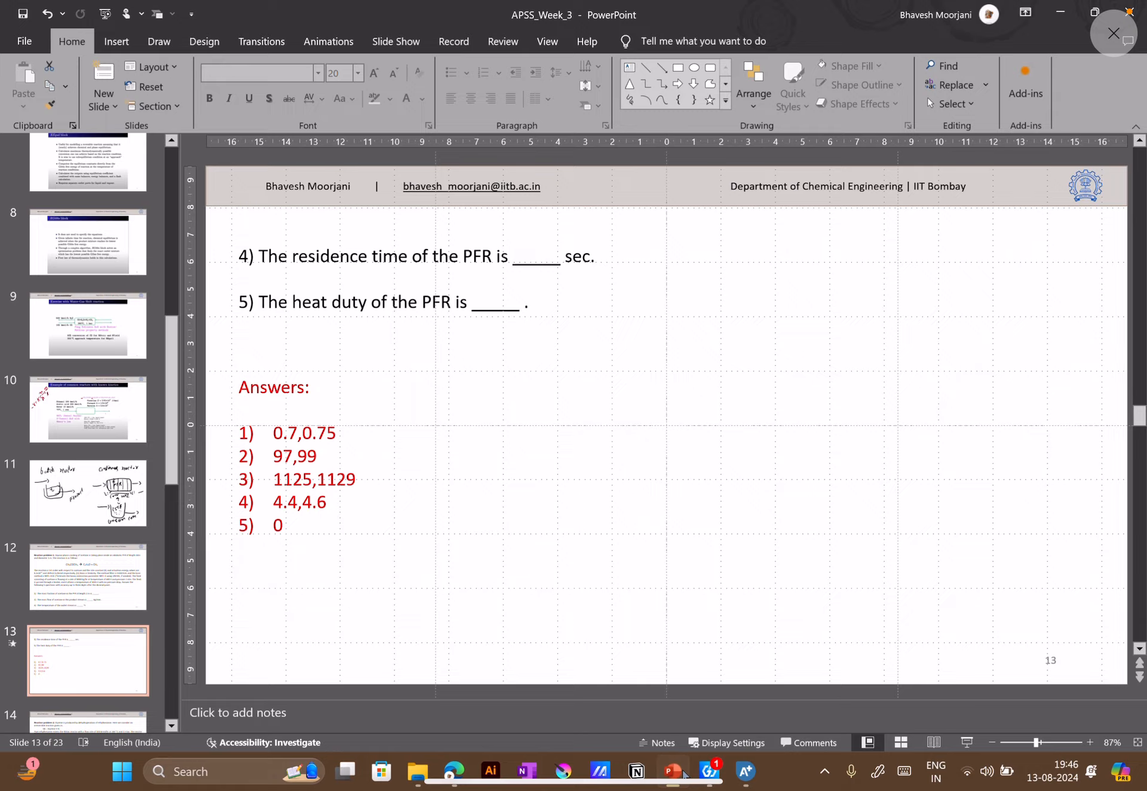
pyautogui.click(685, 774)
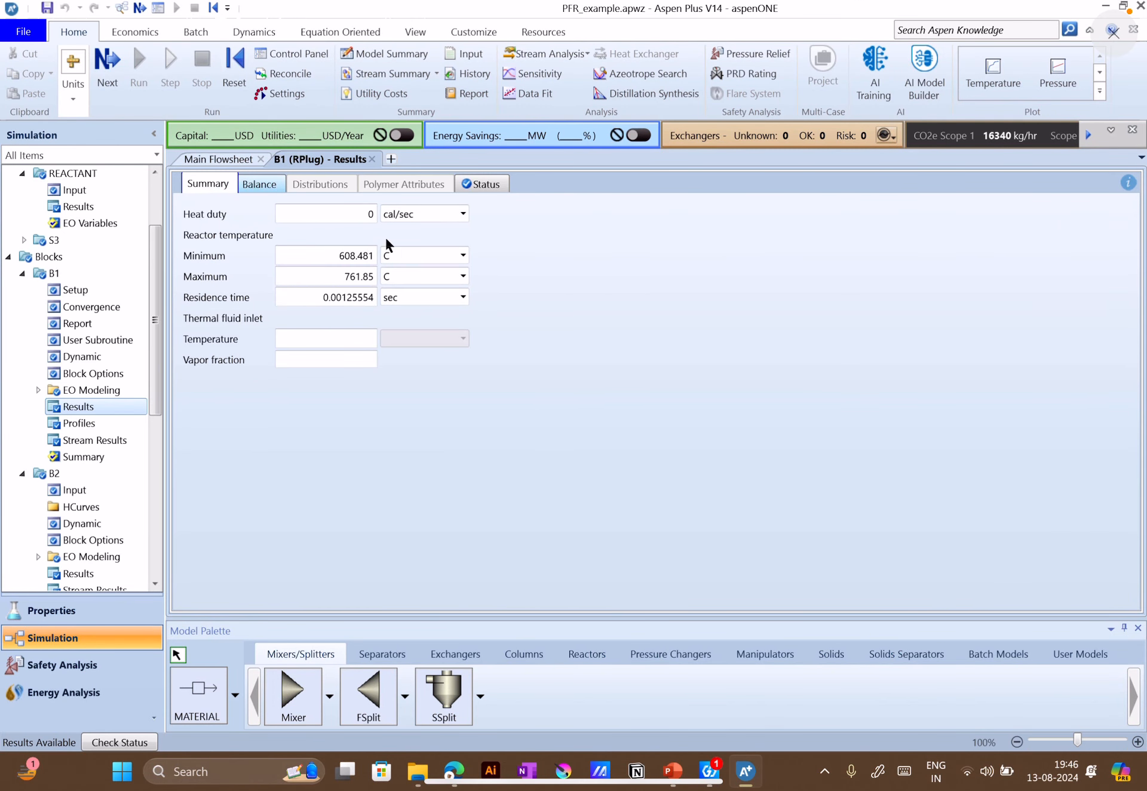
pyautogui.click(261, 186)
pyautogui.click(224, 186)
pyautogui.click(464, 297)
pyautogui.click(426, 315)
pyautogui.click(463, 298)
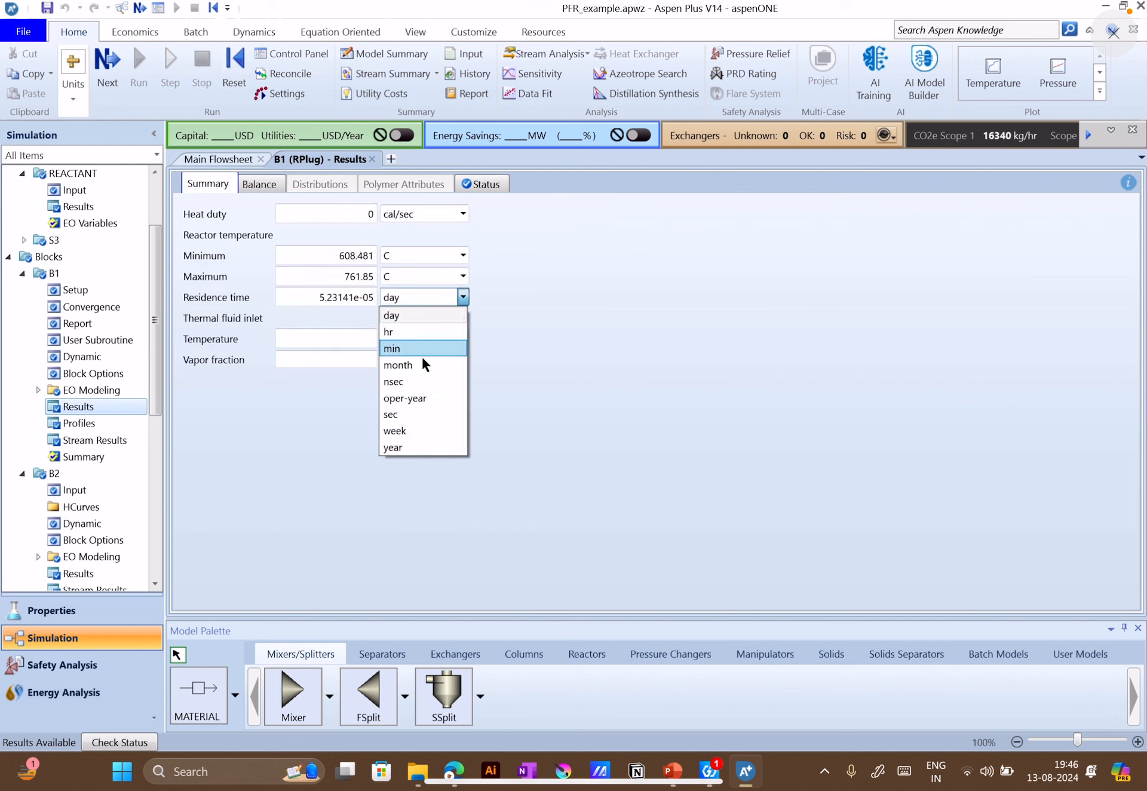
pyautogui.click(432, 414)
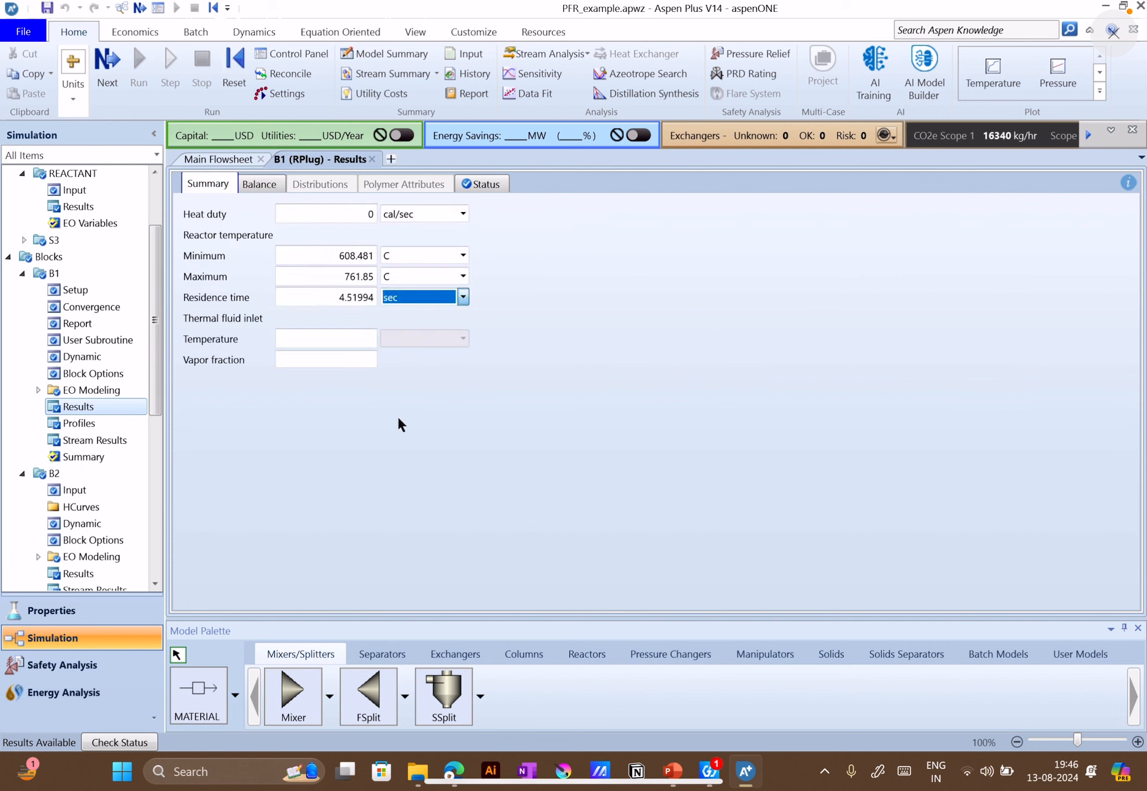
pyautogui.click(527, 306)
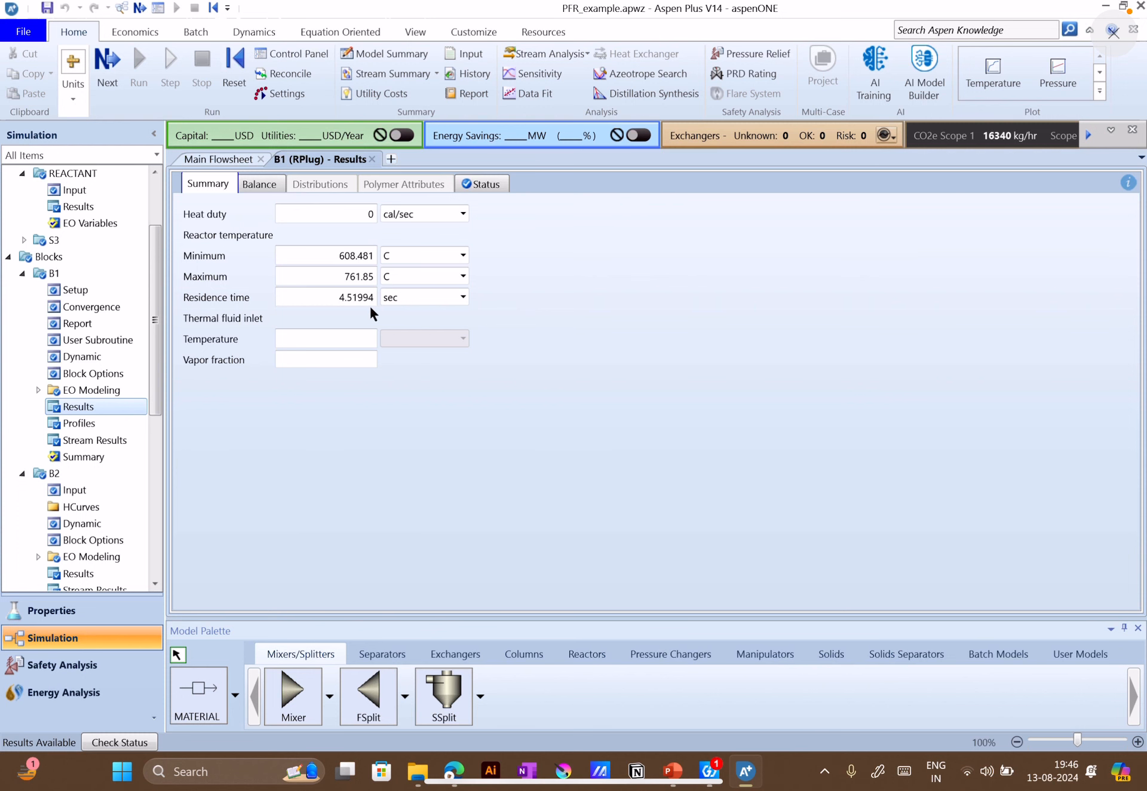
# Compare the reactor's residence time and heat duty with answers 4 and 5 on slide 13 in PowerPoint
pyautogui.click(684, 787)
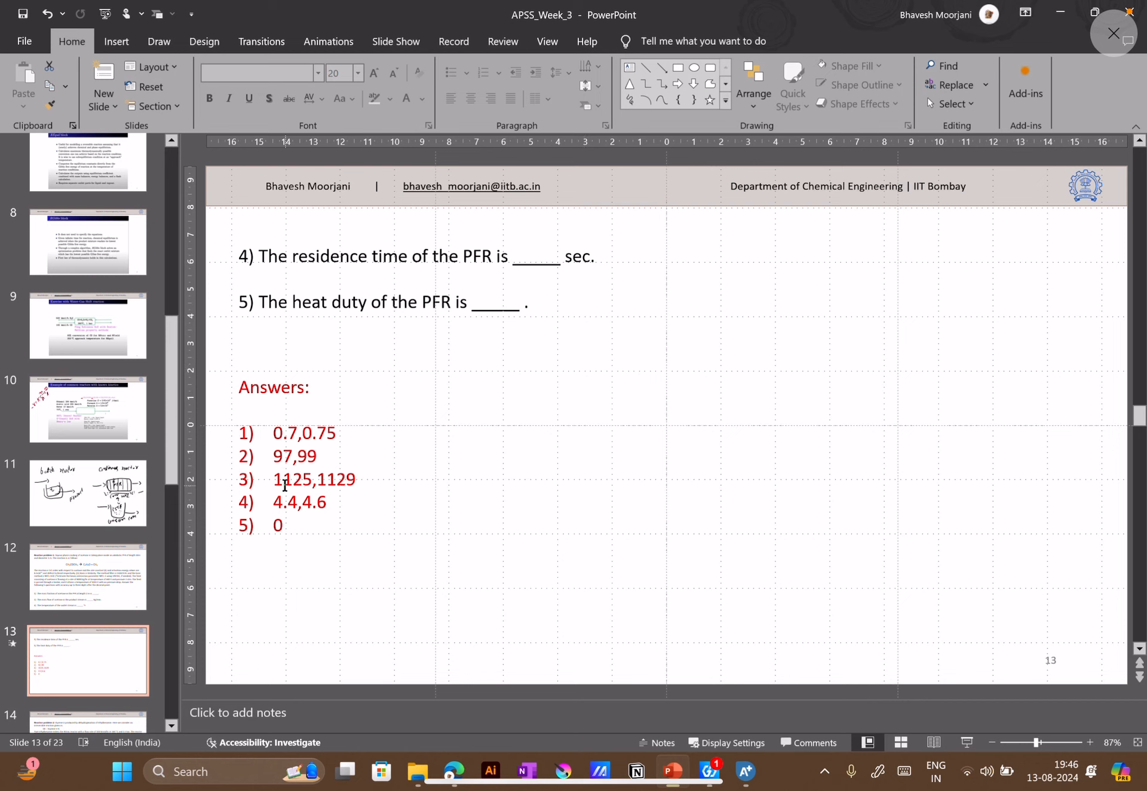
pyautogui.click(275, 530)
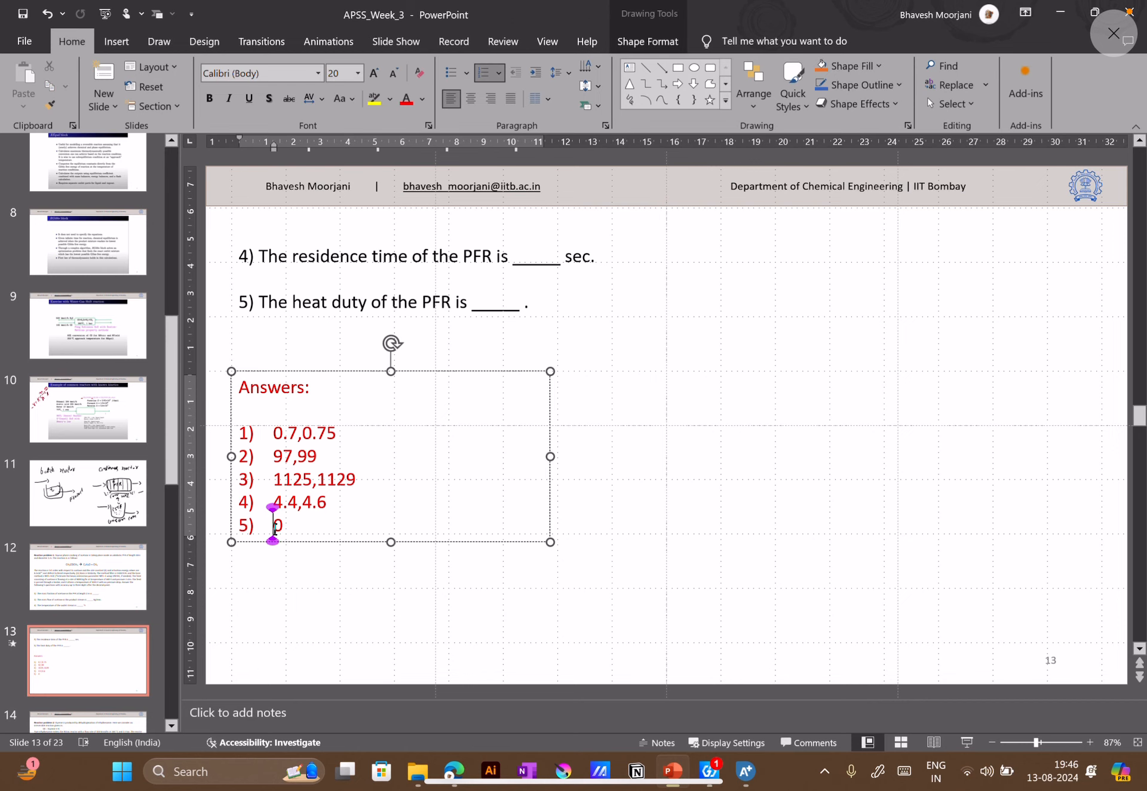
pyautogui.click(291, 571)
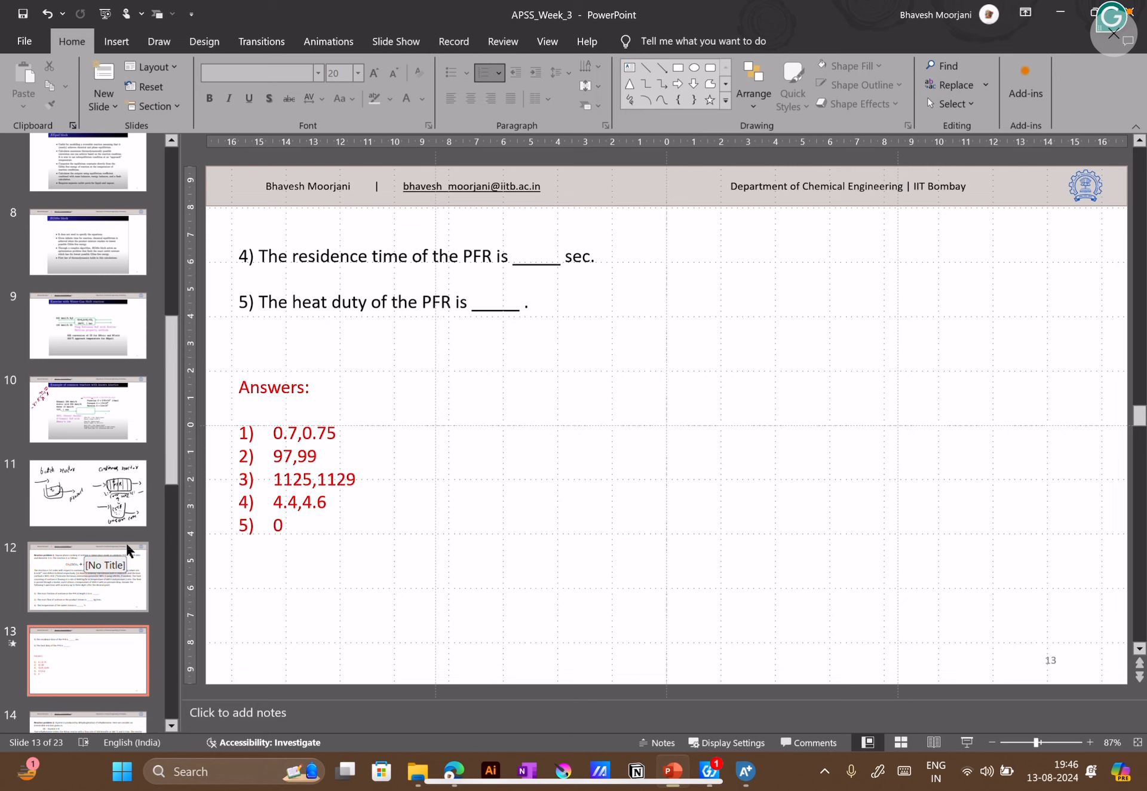
# Review Reaction problem-1 on slides 12 and 13, then view Reaction problem-2 and the pump setup example on slides 14 and 15
pyautogui.scroll(-3, 128, 548)
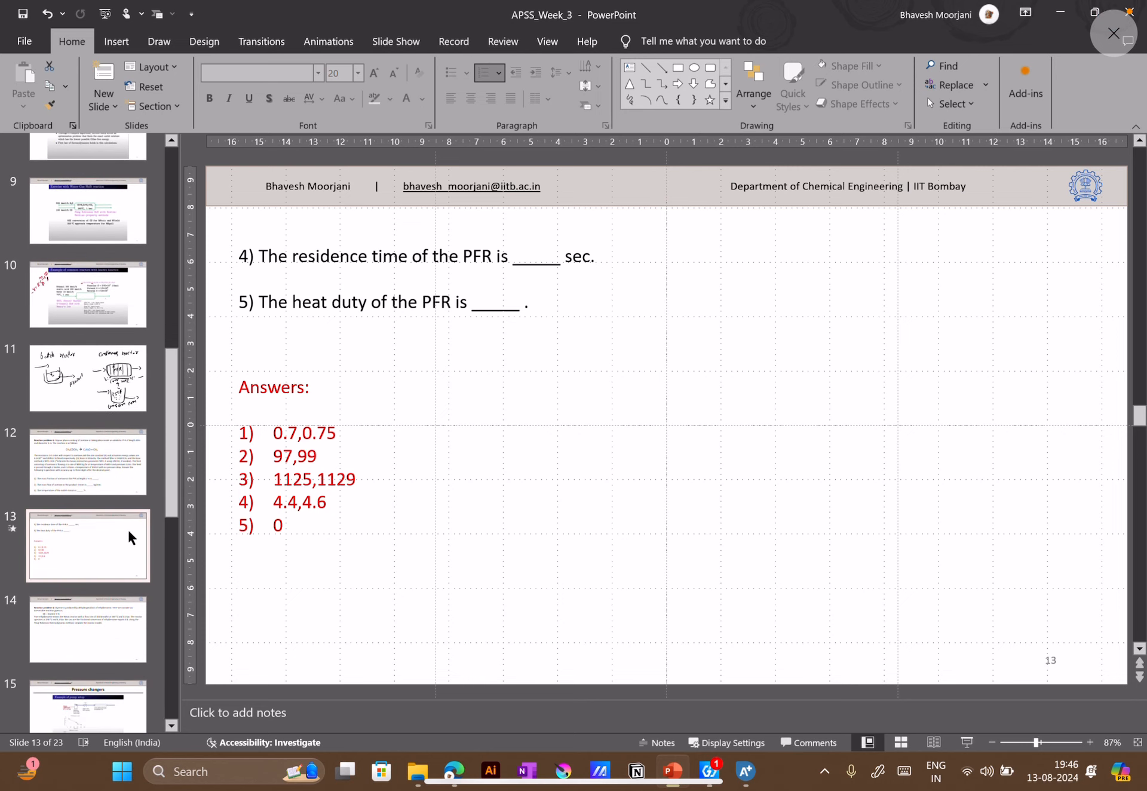
pyautogui.scroll(-2, 117, 548)
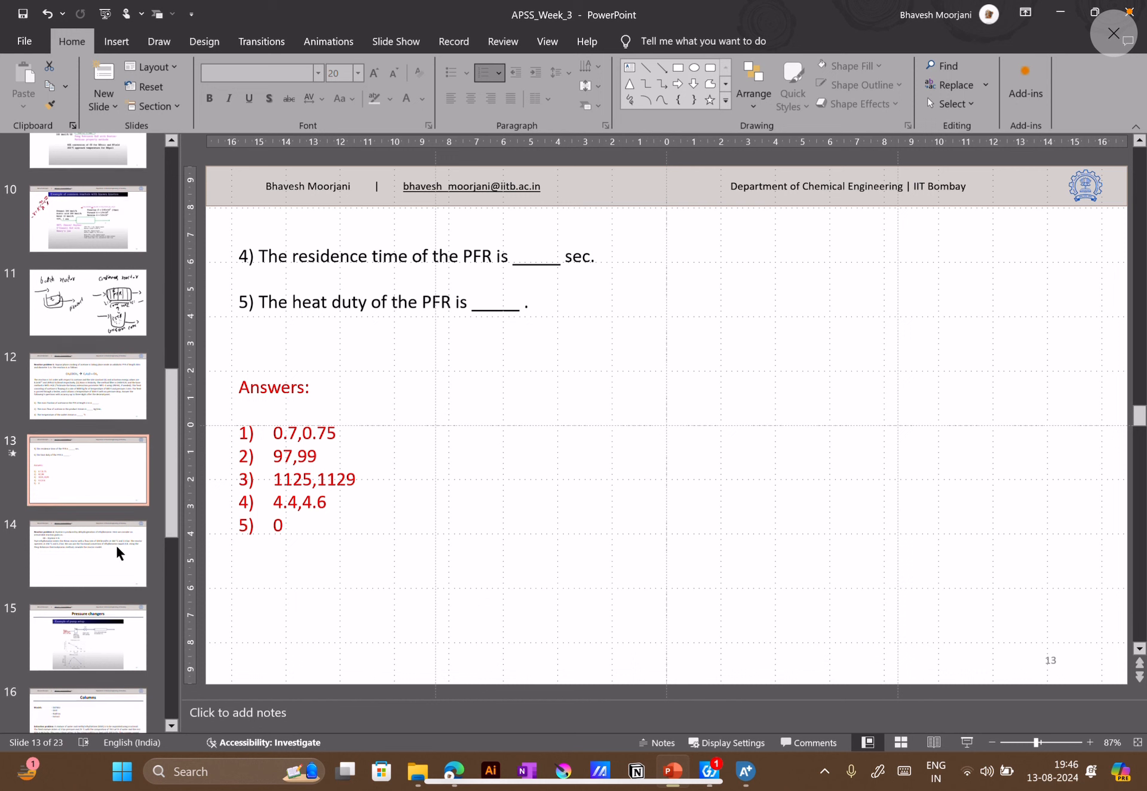
pyautogui.click(113, 380)
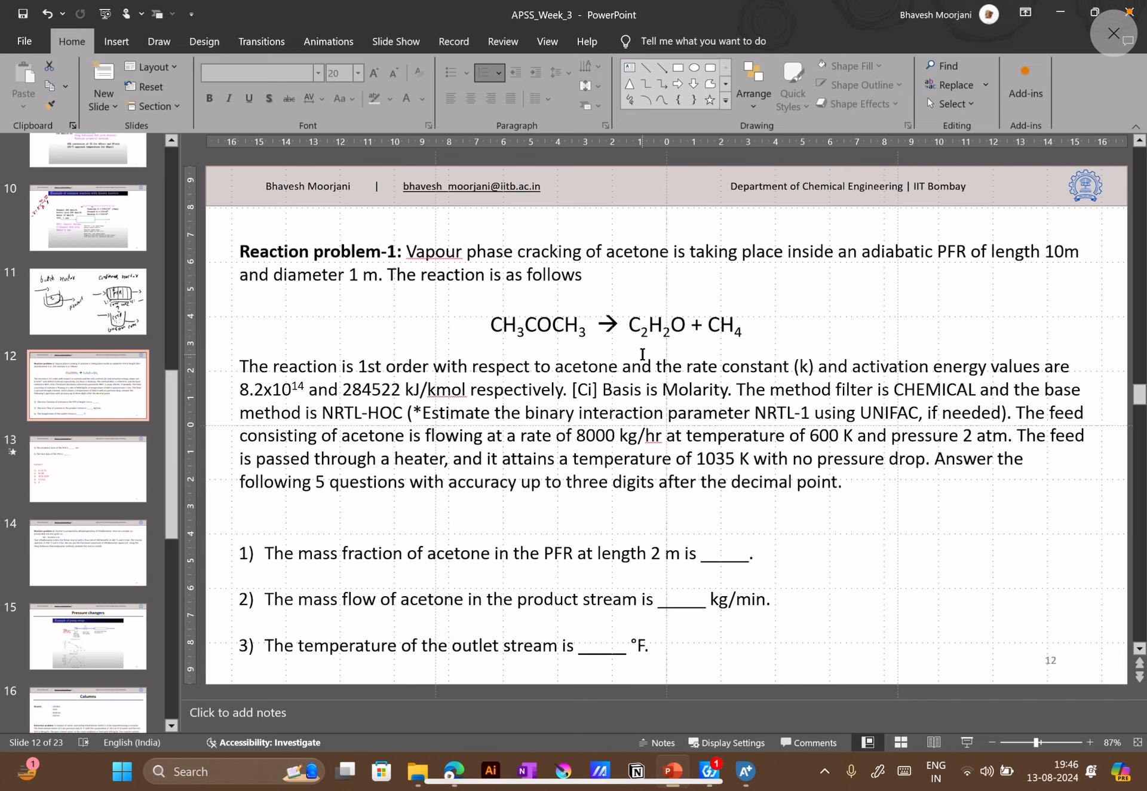
pyautogui.click(82, 485)
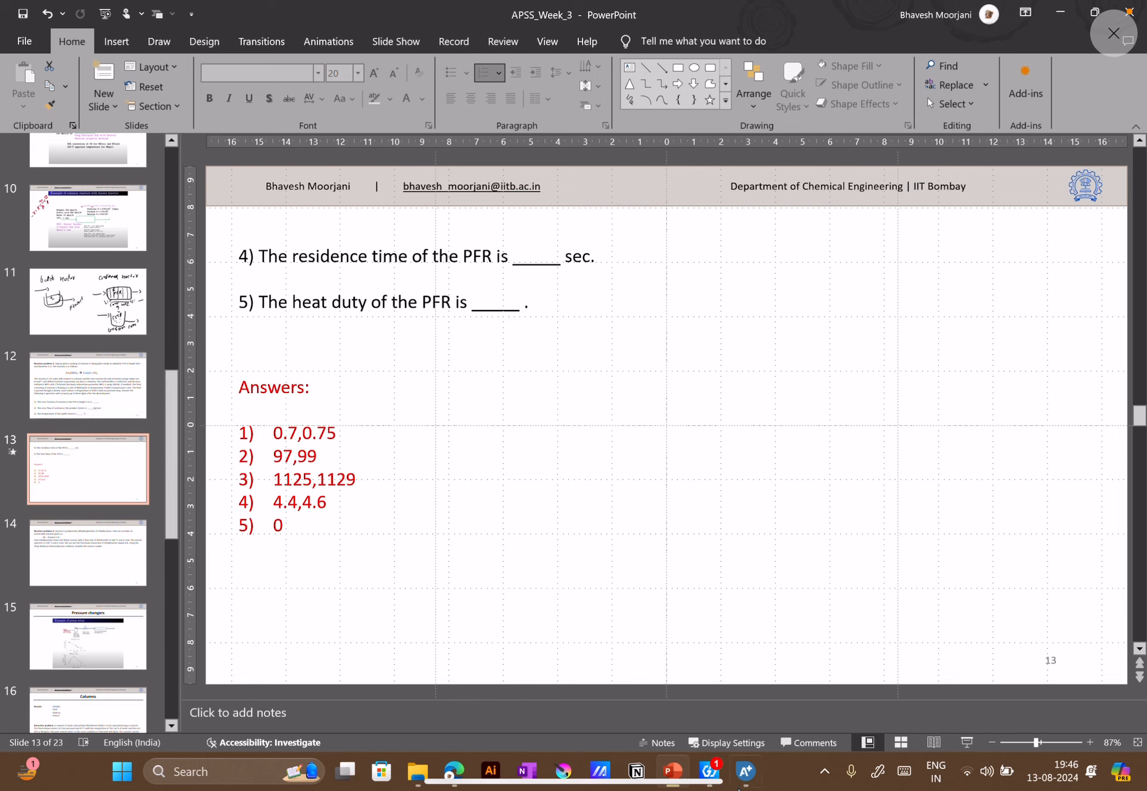
pyautogui.moveTo(746, 787)
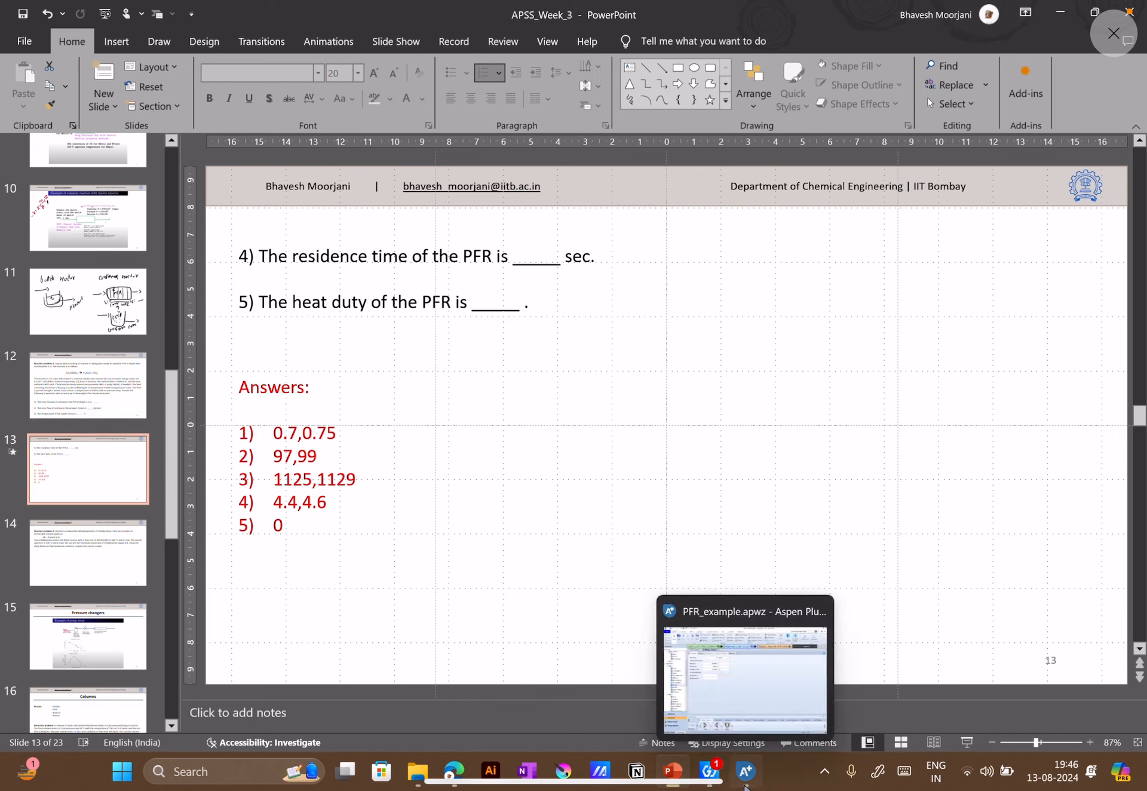
pyautogui.click(113, 542)
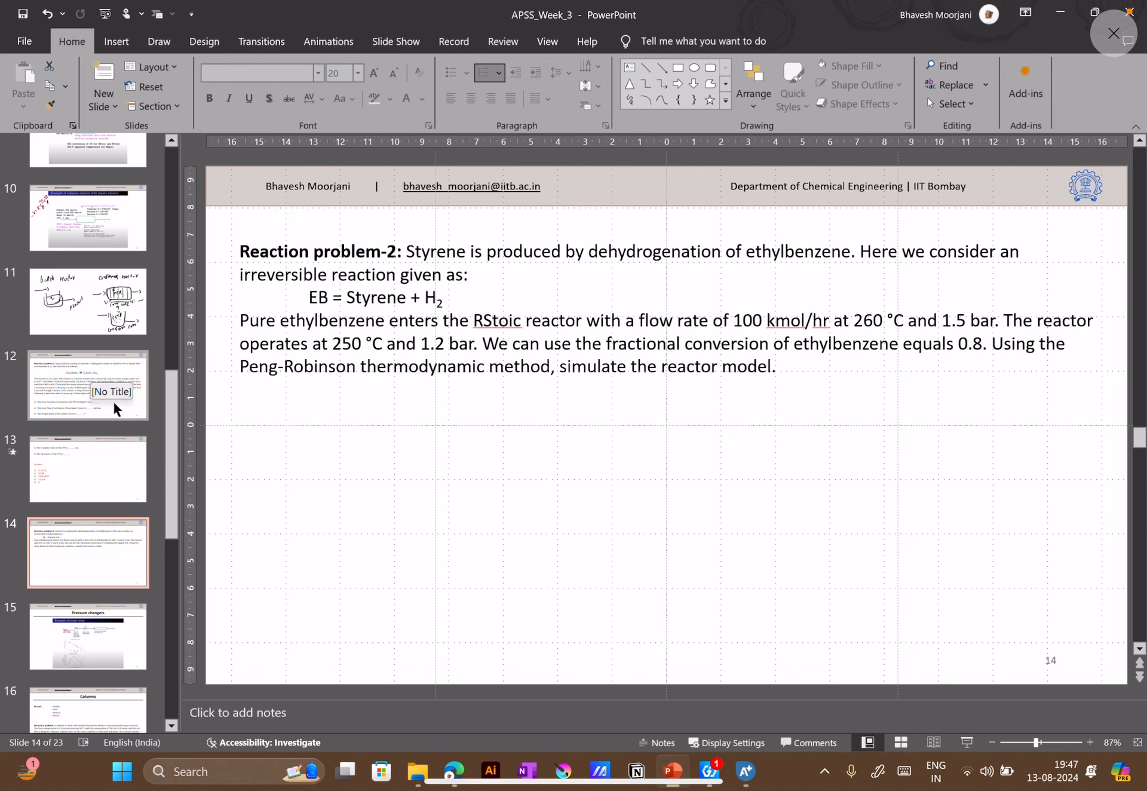
pyautogui.click(138, 639)
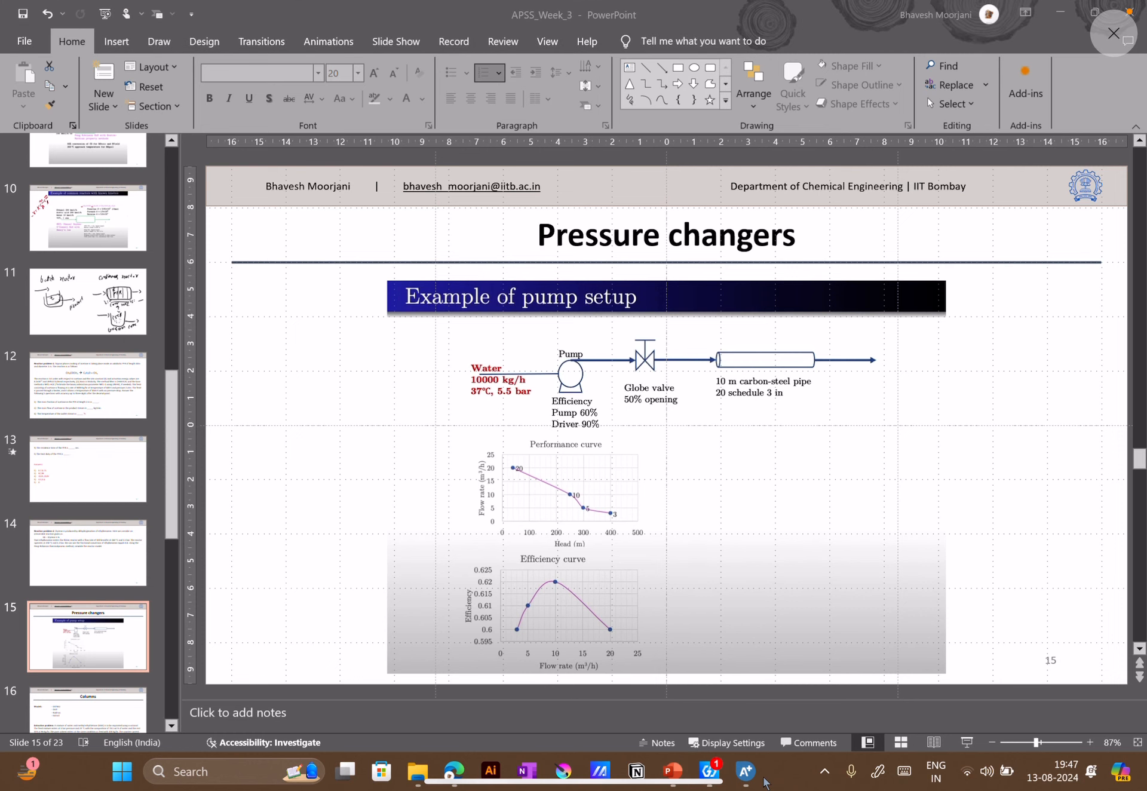
# Return to Aspen Plus, close the open flowsheet and results pages, and start a new run, closing PFR_example.apwz without saving changes
pyautogui.click(746, 772)
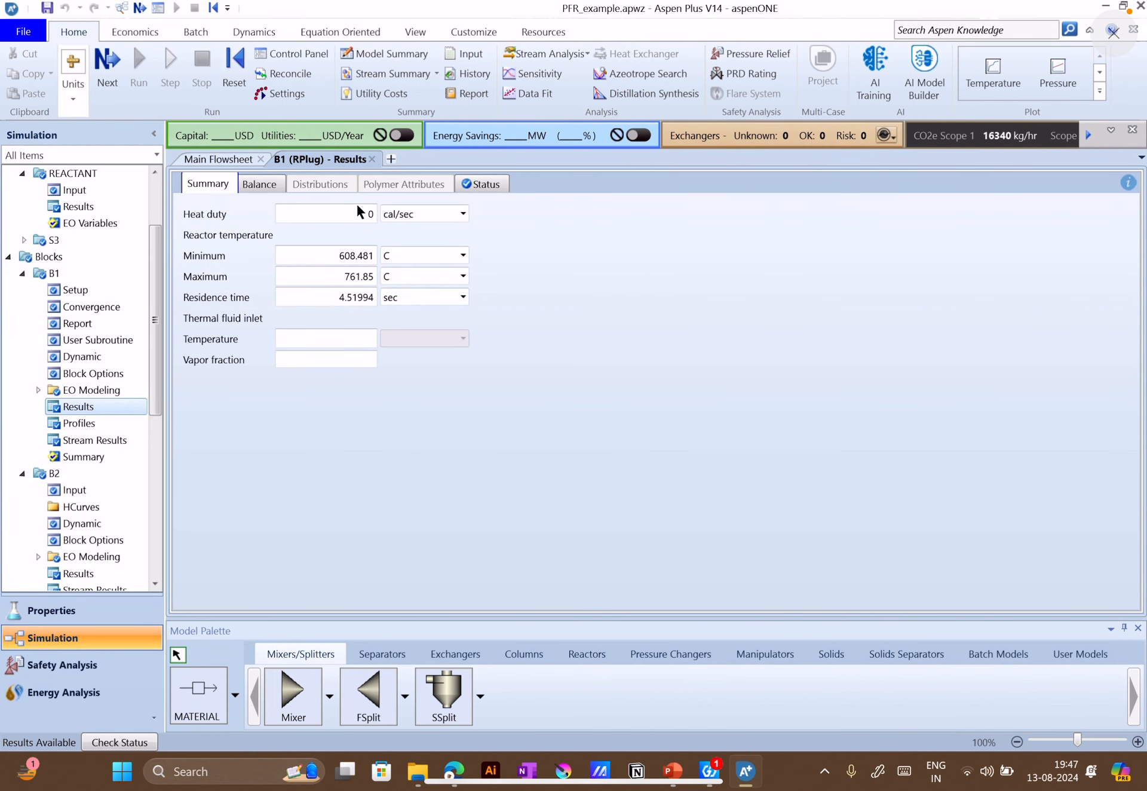
pyautogui.click(262, 159)
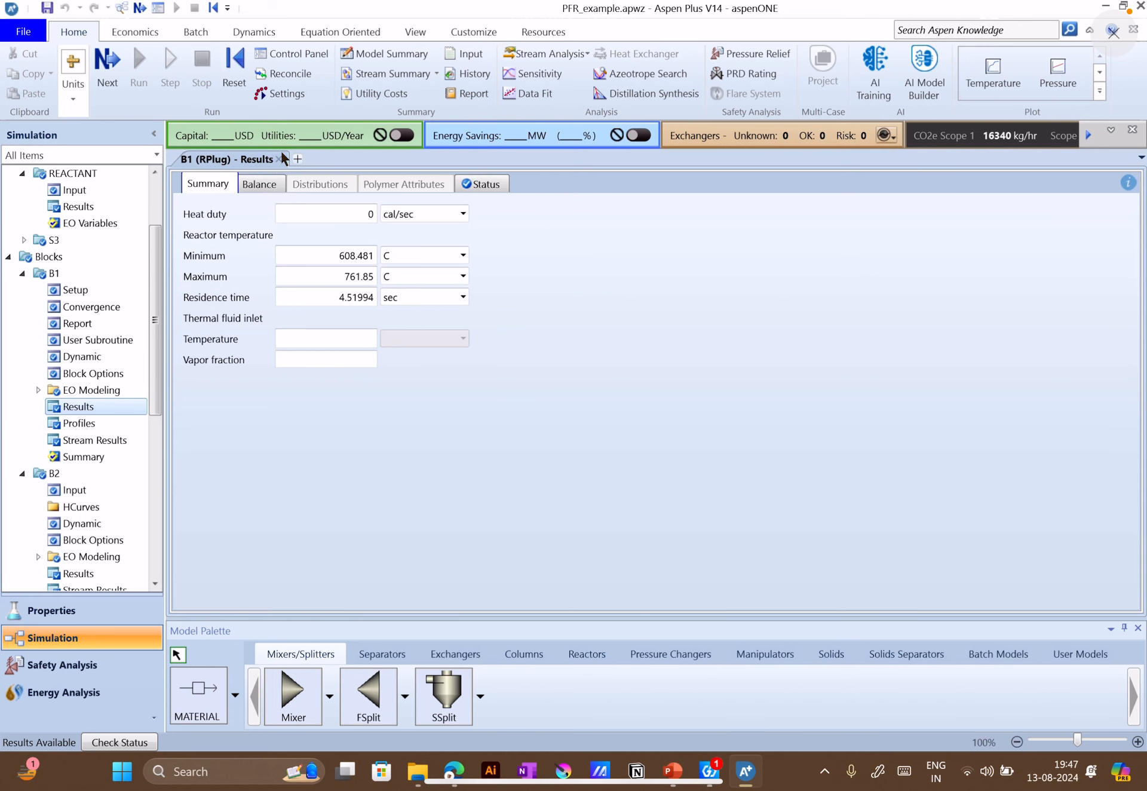
pyautogui.click(285, 159)
pyautogui.click(37, 33)
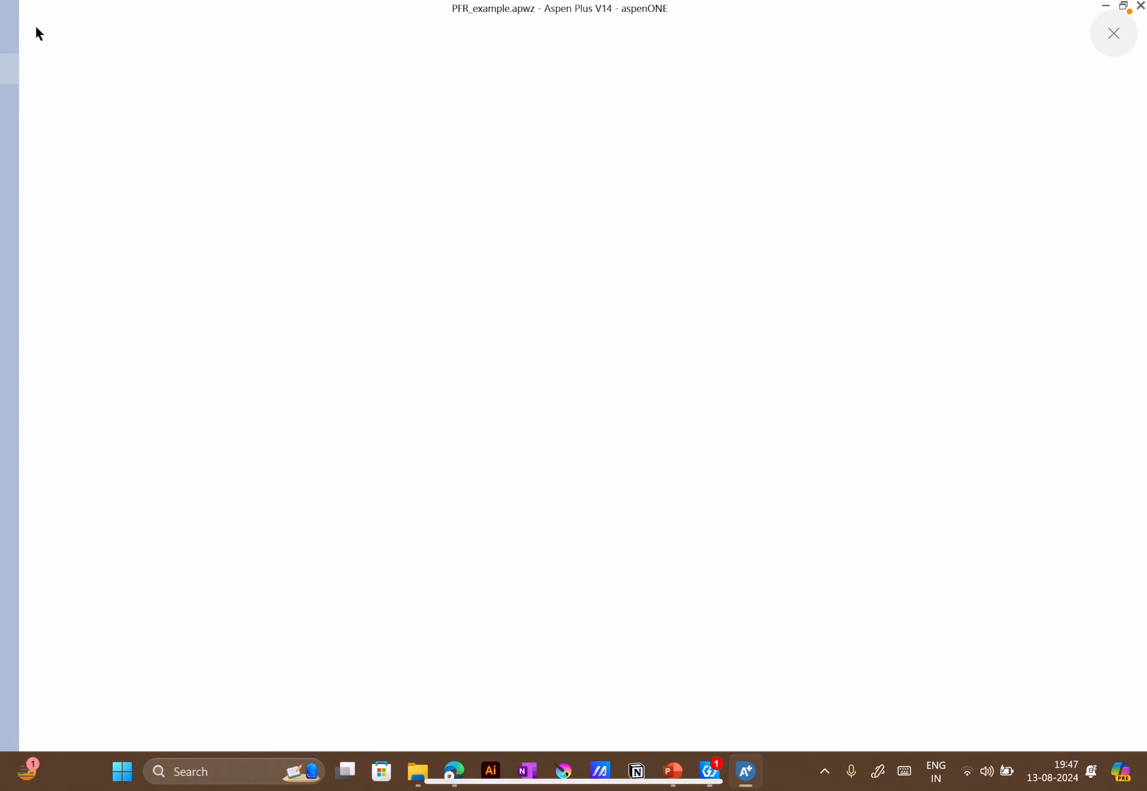
pyautogui.click(195, 88)
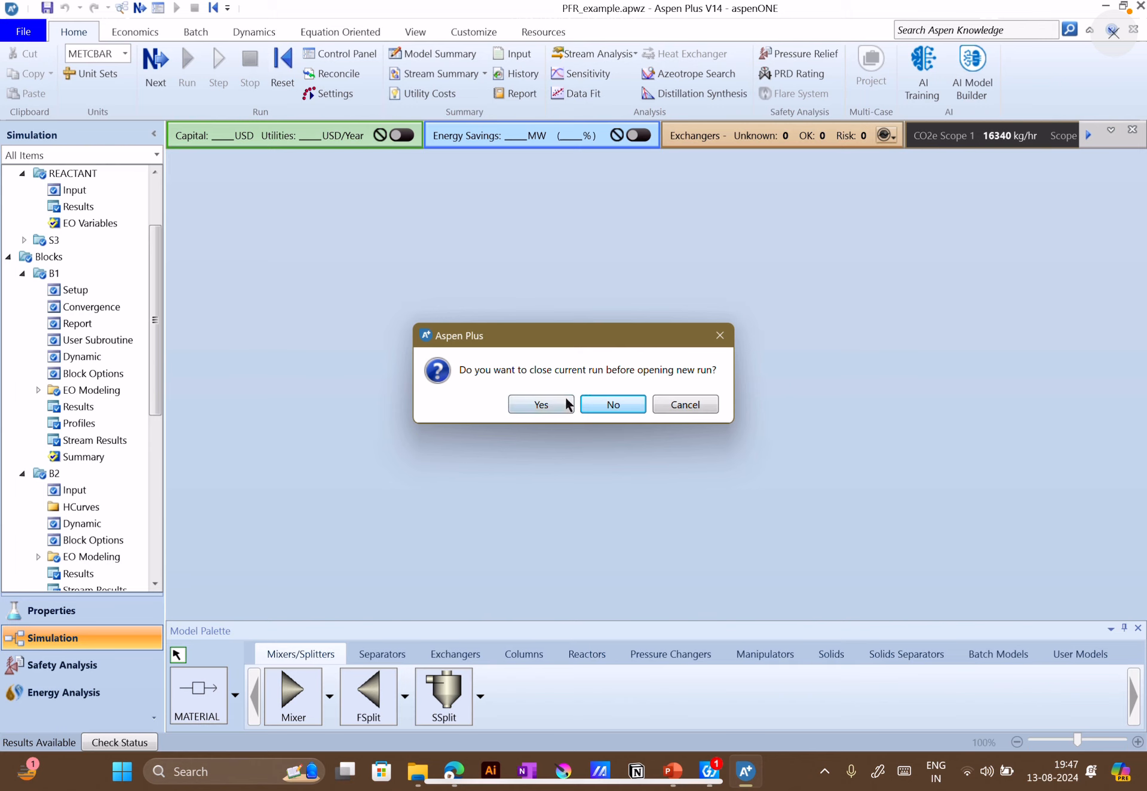
pyautogui.click(548, 411)
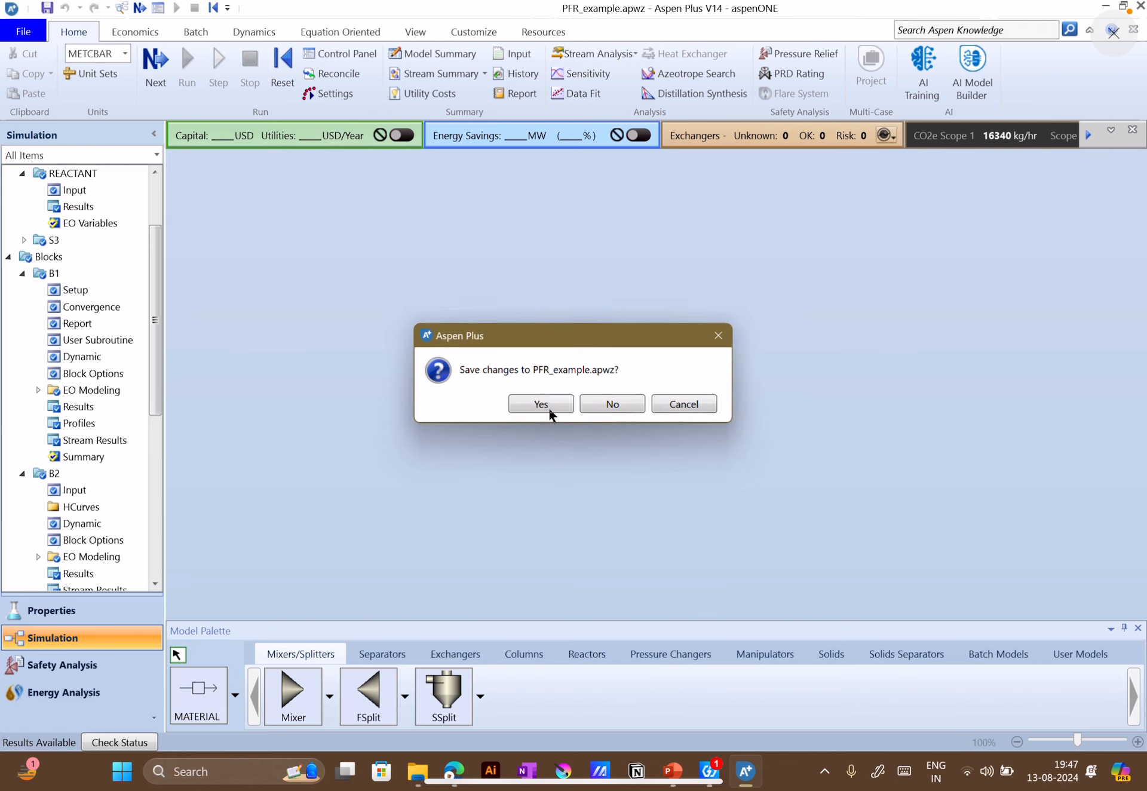
pyautogui.click(613, 402)
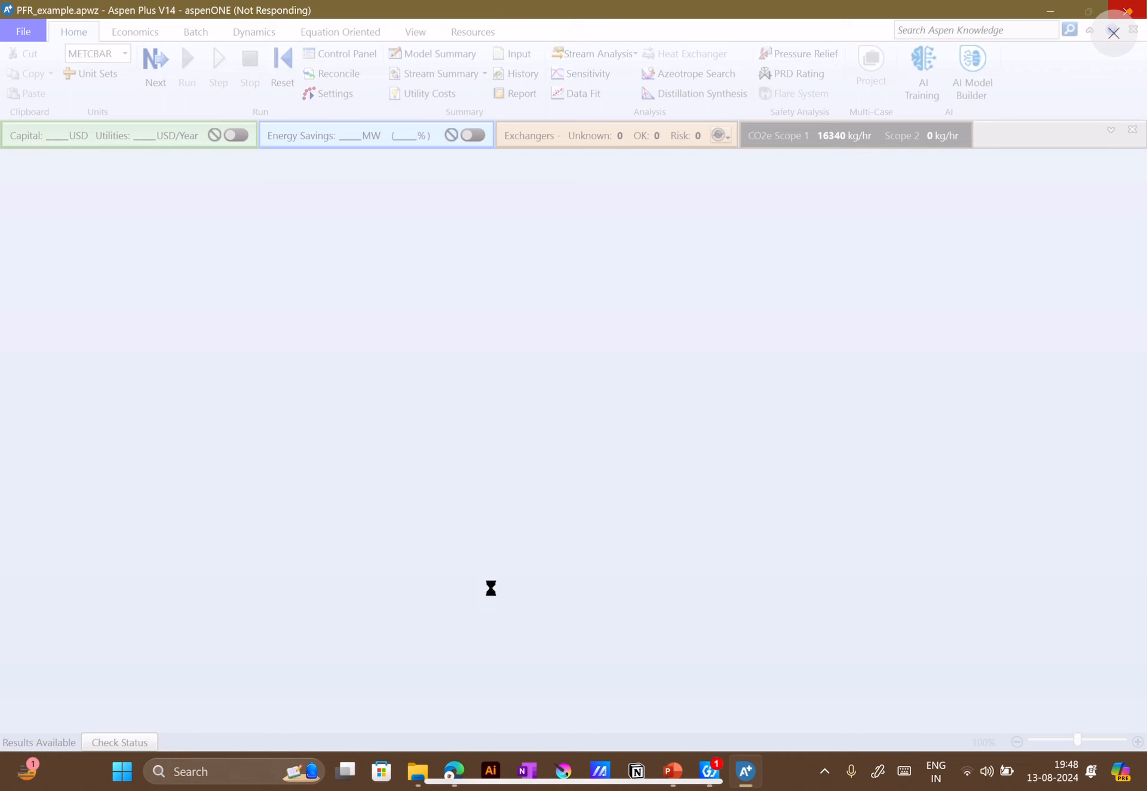
# Switch to the Google Meet call in the browser and open the in-call messages to read the participants' questions
pyautogui.moveTo(463, 774)
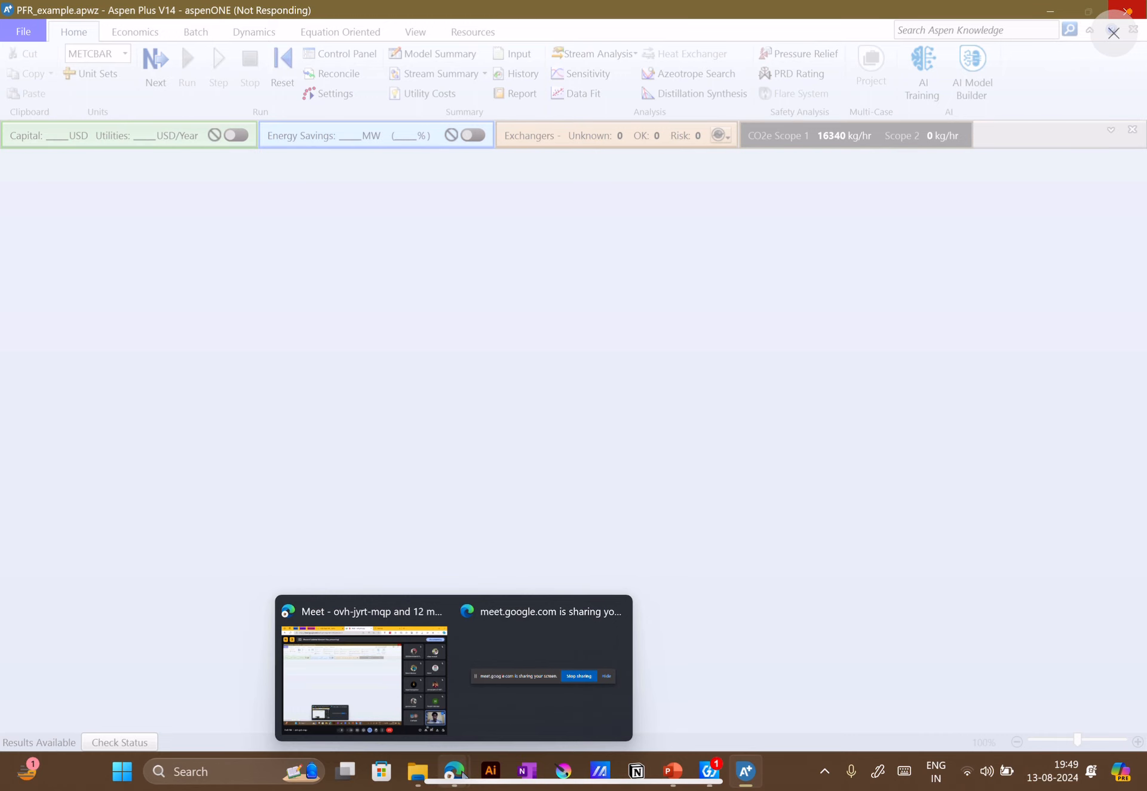
pyautogui.click(418, 692)
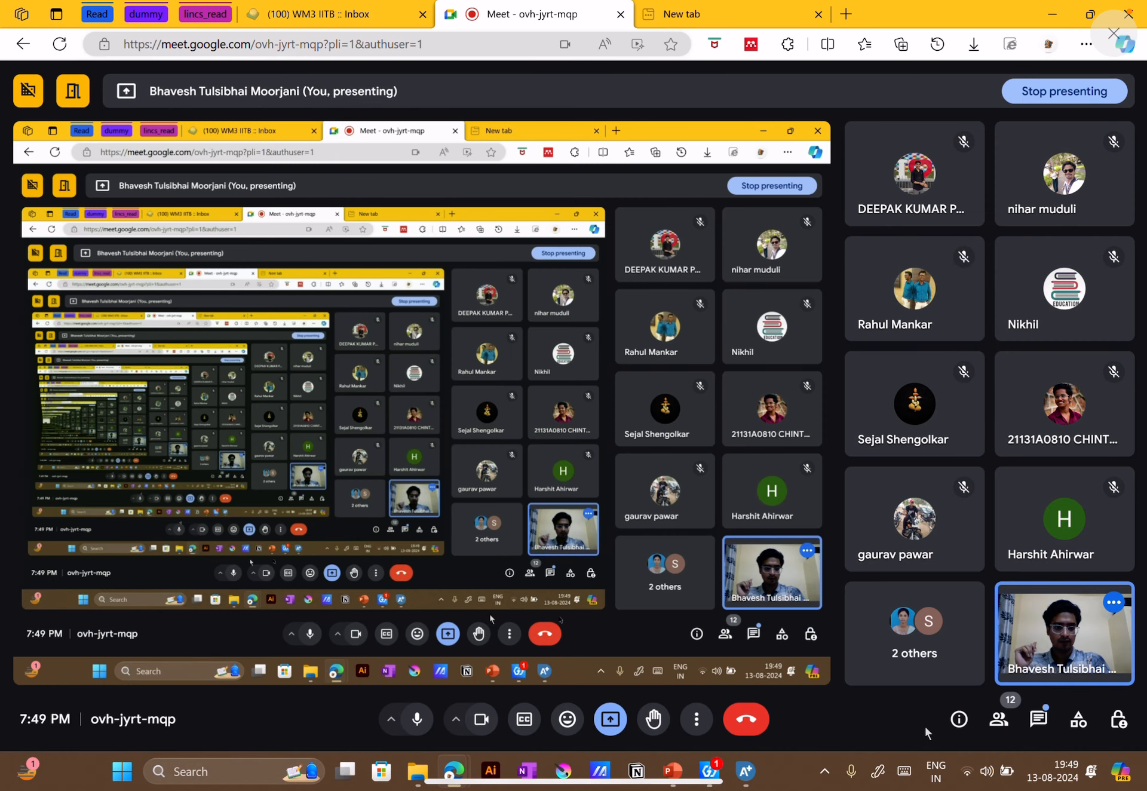
pyautogui.click(1038, 719)
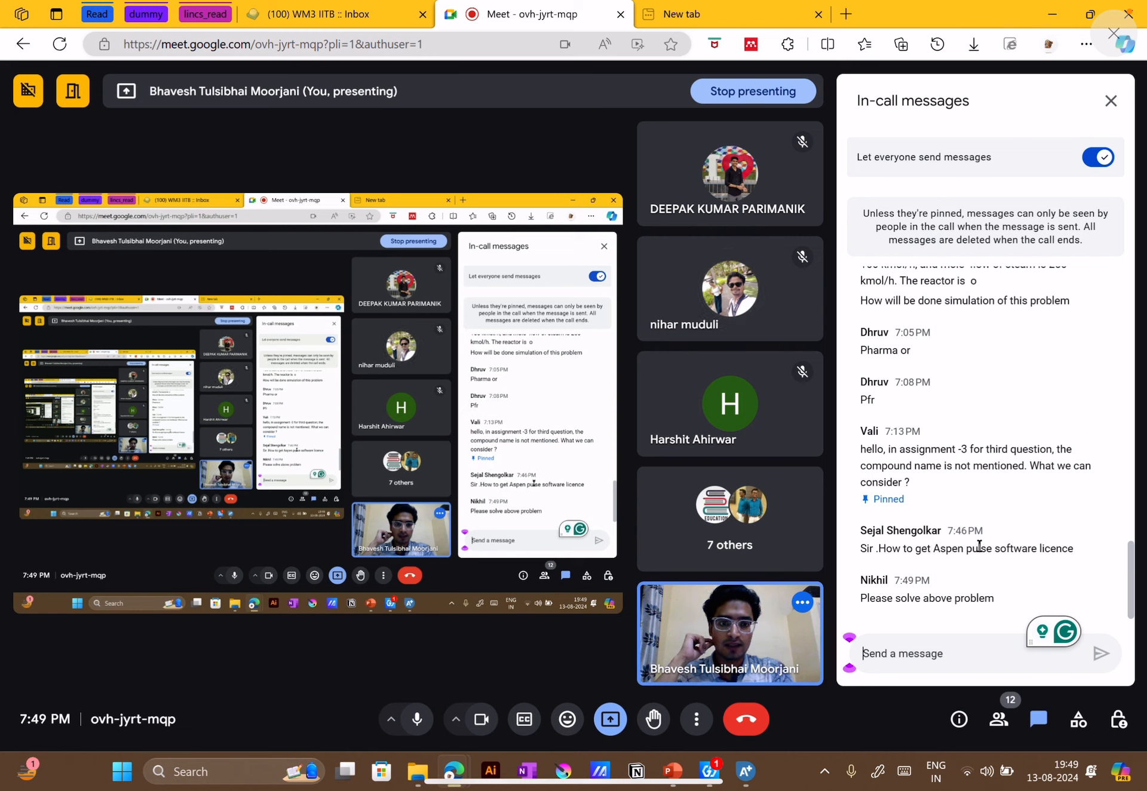
# Read through the in-call messages for participants' questions on the assignments, the reforming reaction problem, pipes and software licensing
pyautogui.scroll(6, 979, 546)
pyautogui.scroll(-3, 981, 508)
pyautogui.scroll(1, 981, 477)
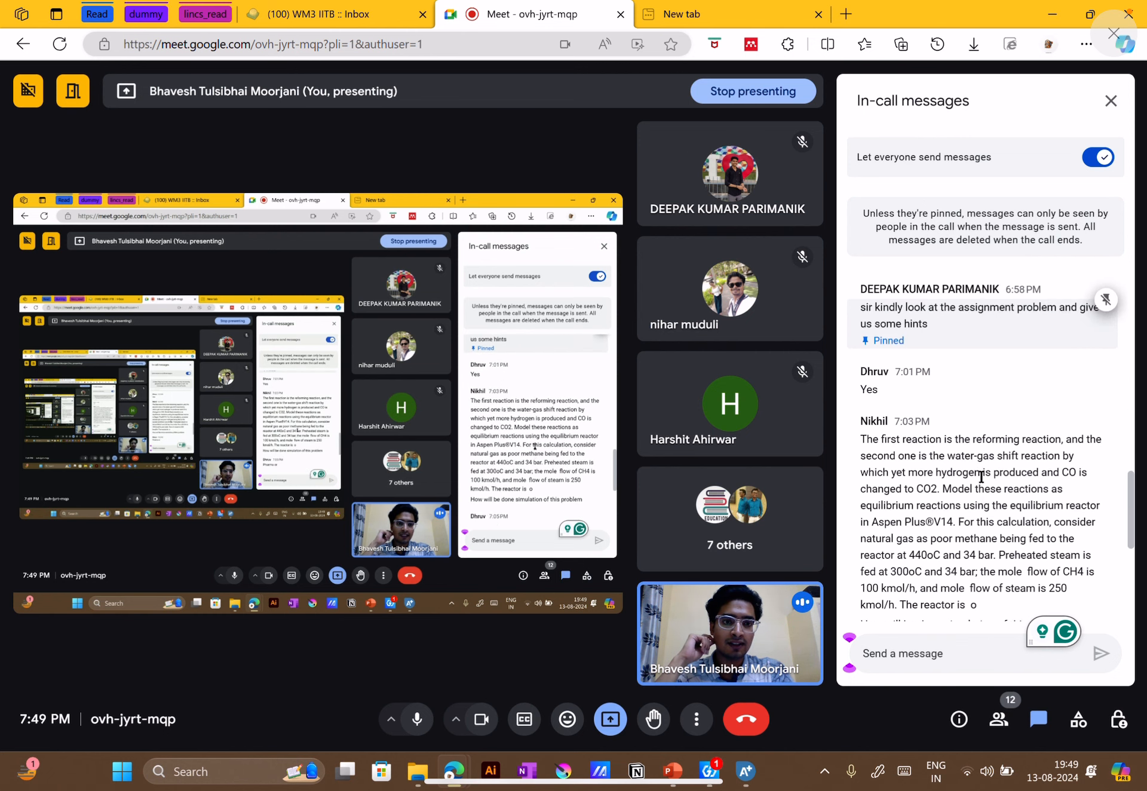
pyautogui.scroll(2, 981, 477)
pyautogui.scroll(1, 981, 477)
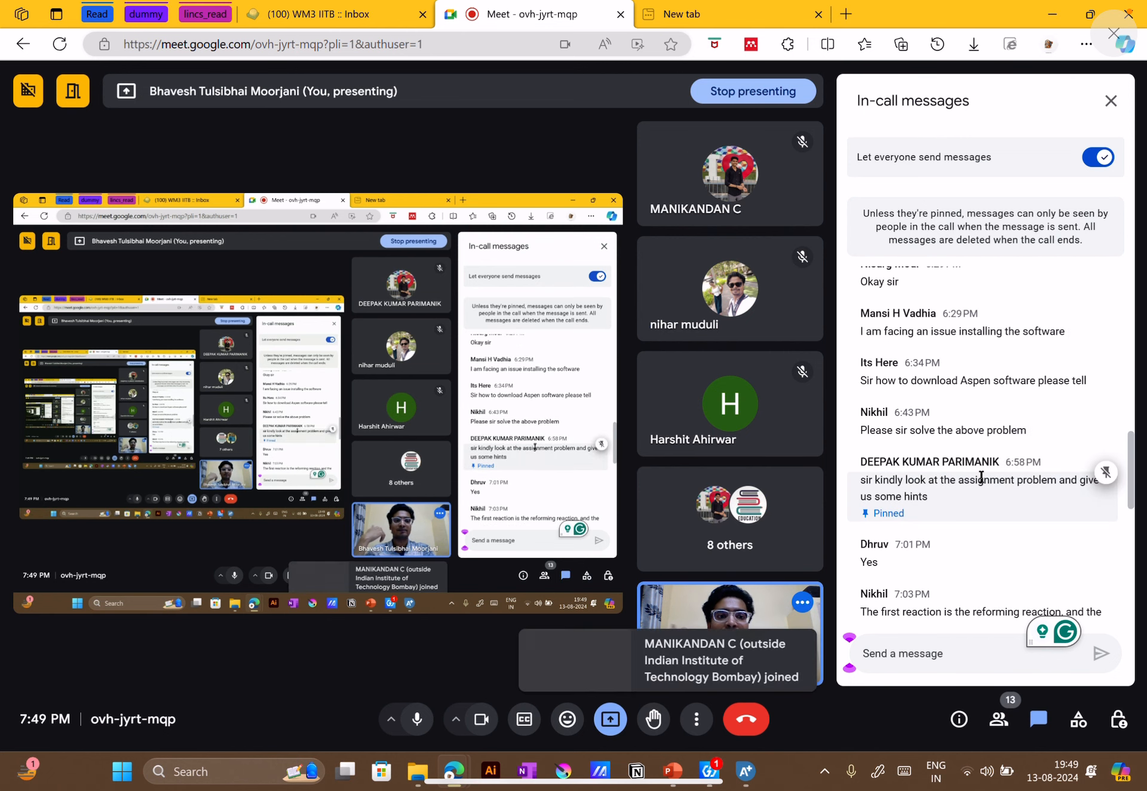
pyautogui.scroll(3, 981, 477)
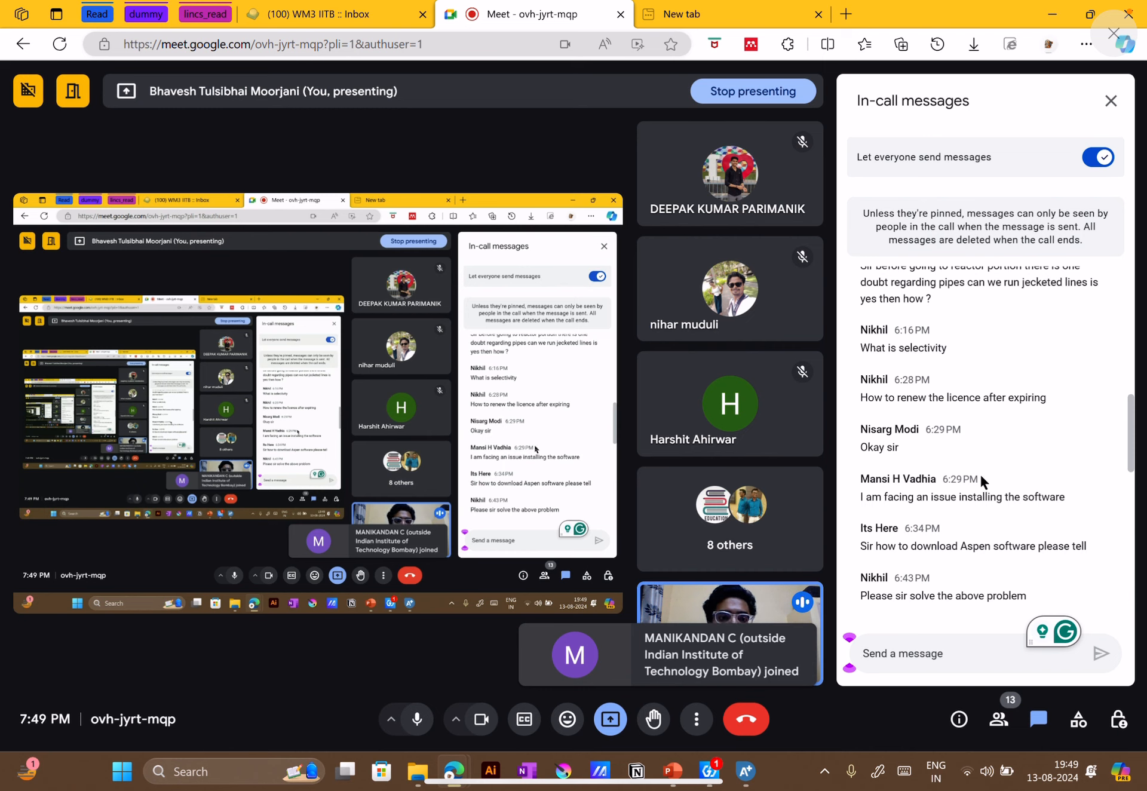
pyautogui.scroll(1, 981, 476)
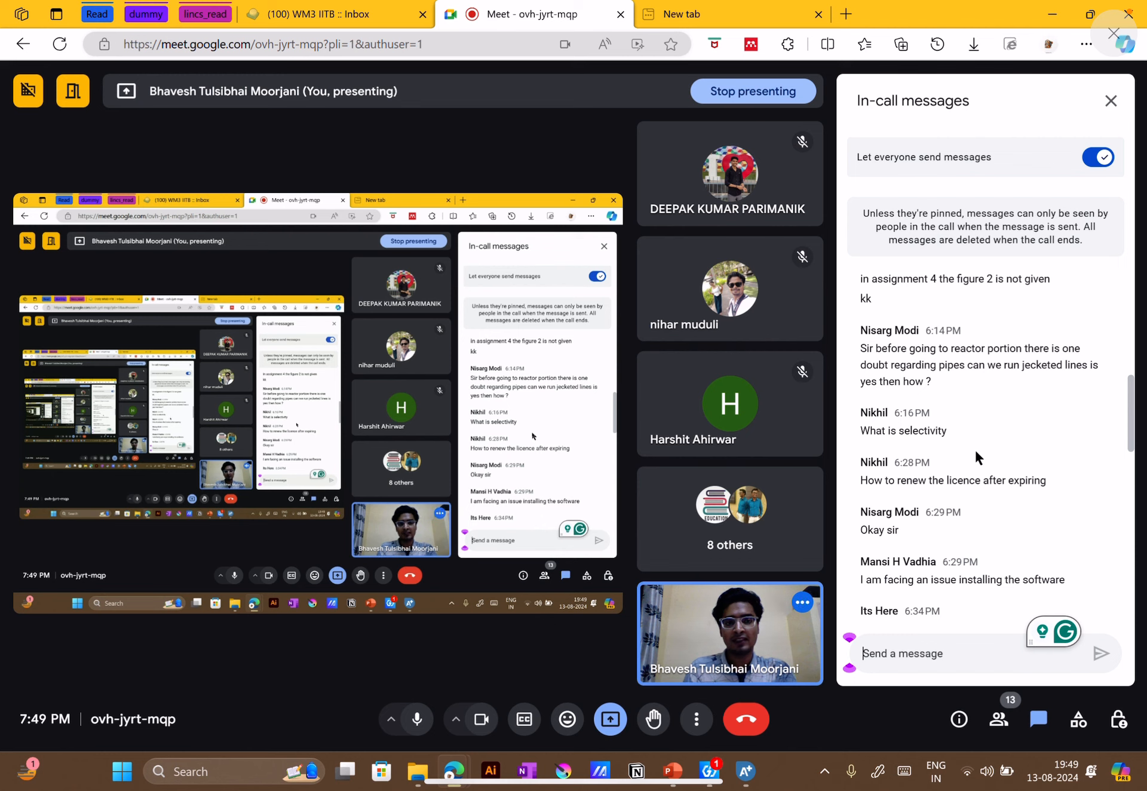
pyautogui.scroll(4, 967, 445)
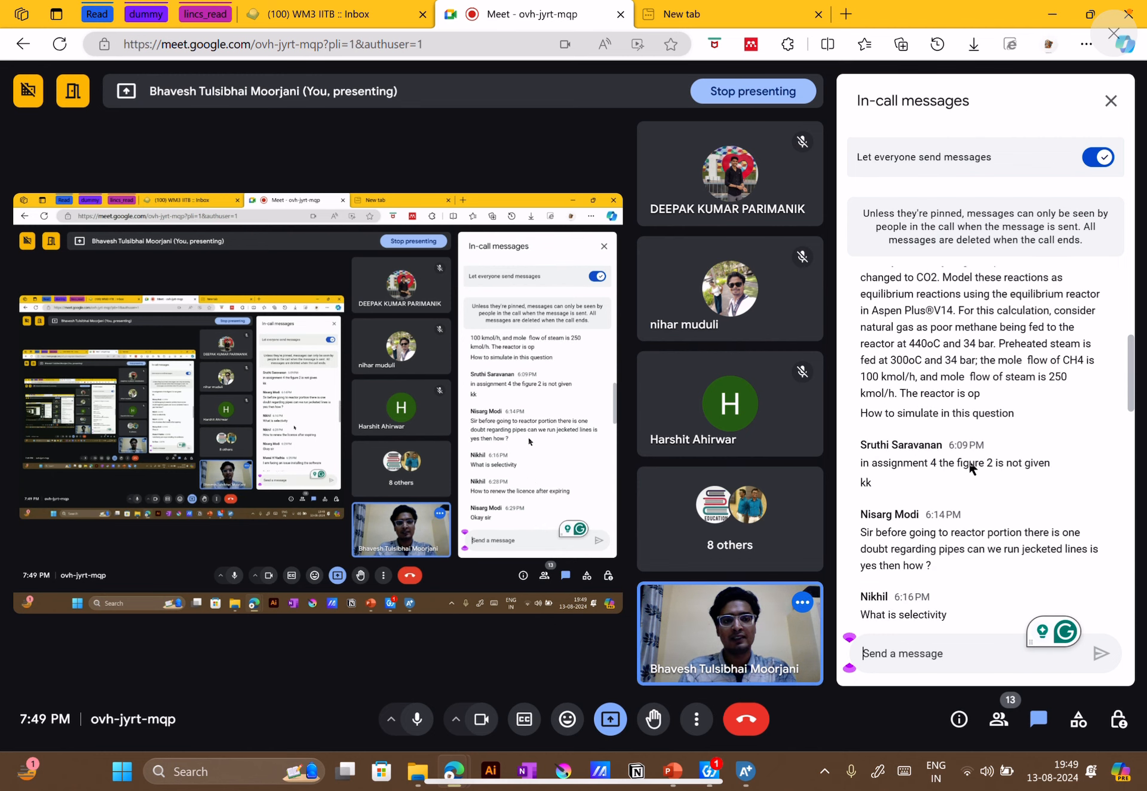
pyautogui.scroll(-3, 985, 445)
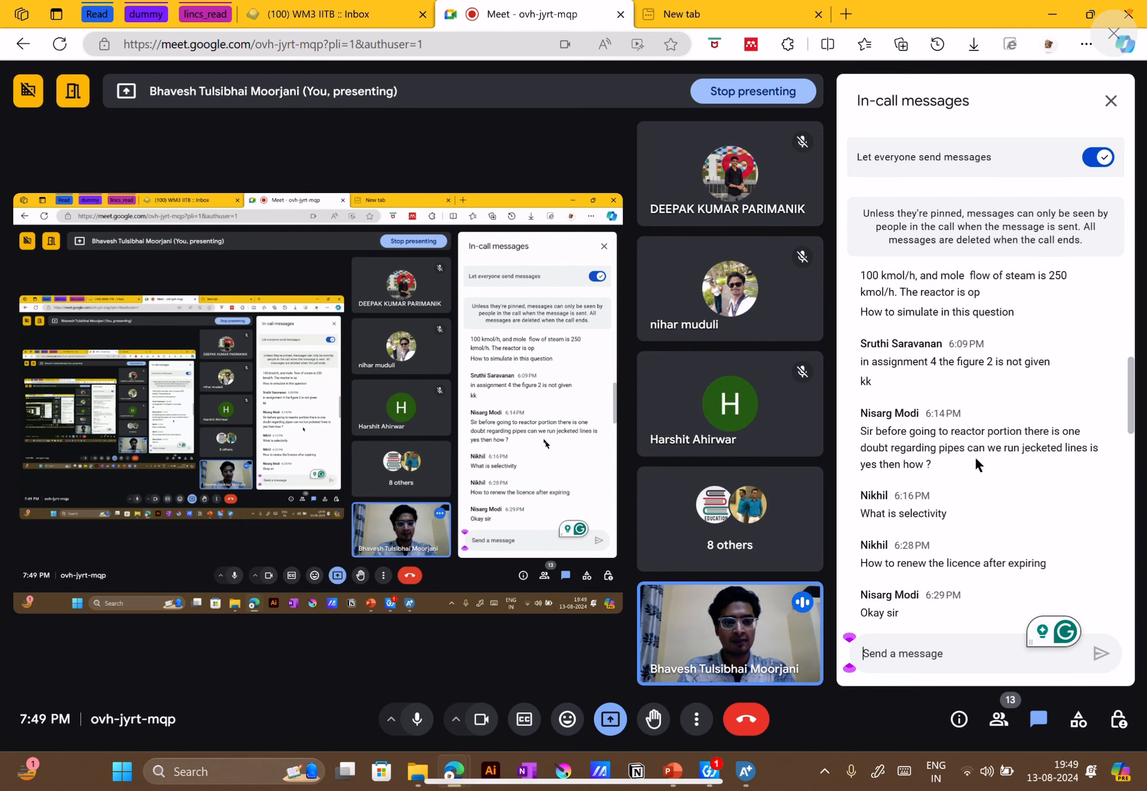
pyautogui.scroll(-5, 962, 478)
pyautogui.scroll(-6, 967, 484)
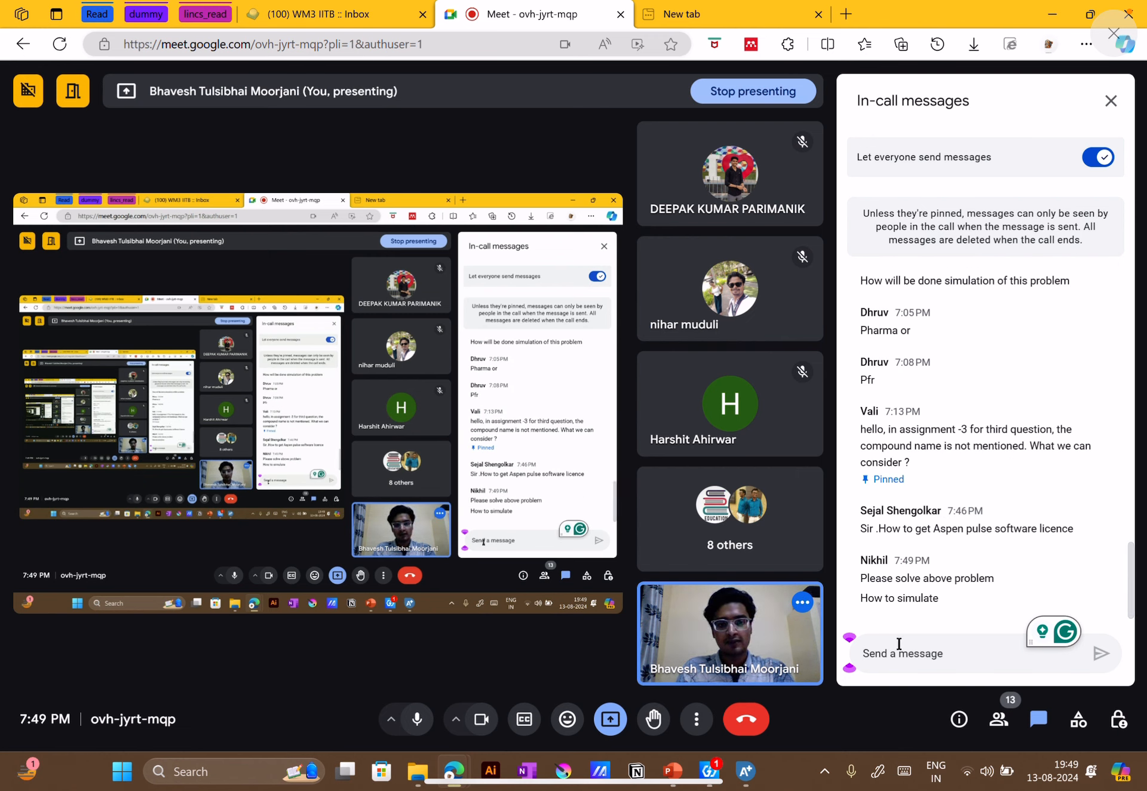
pyautogui.click(915, 653)
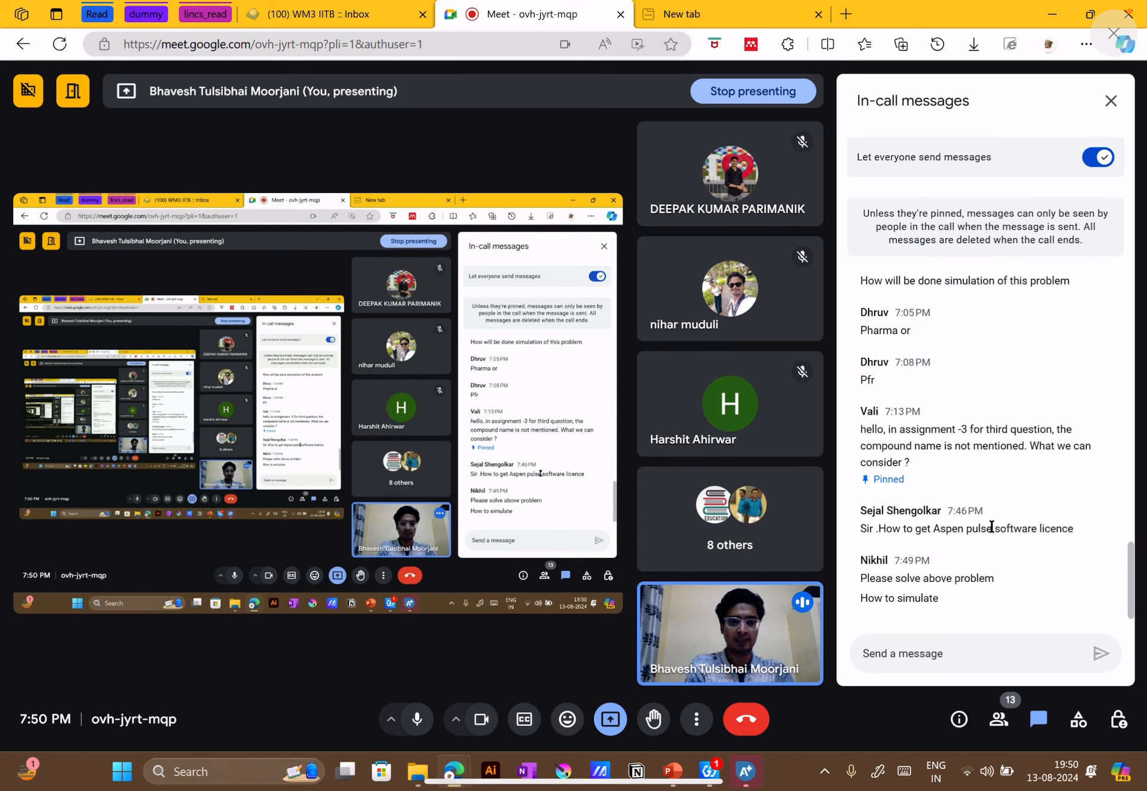
pyautogui.scroll(4, 978, 526)
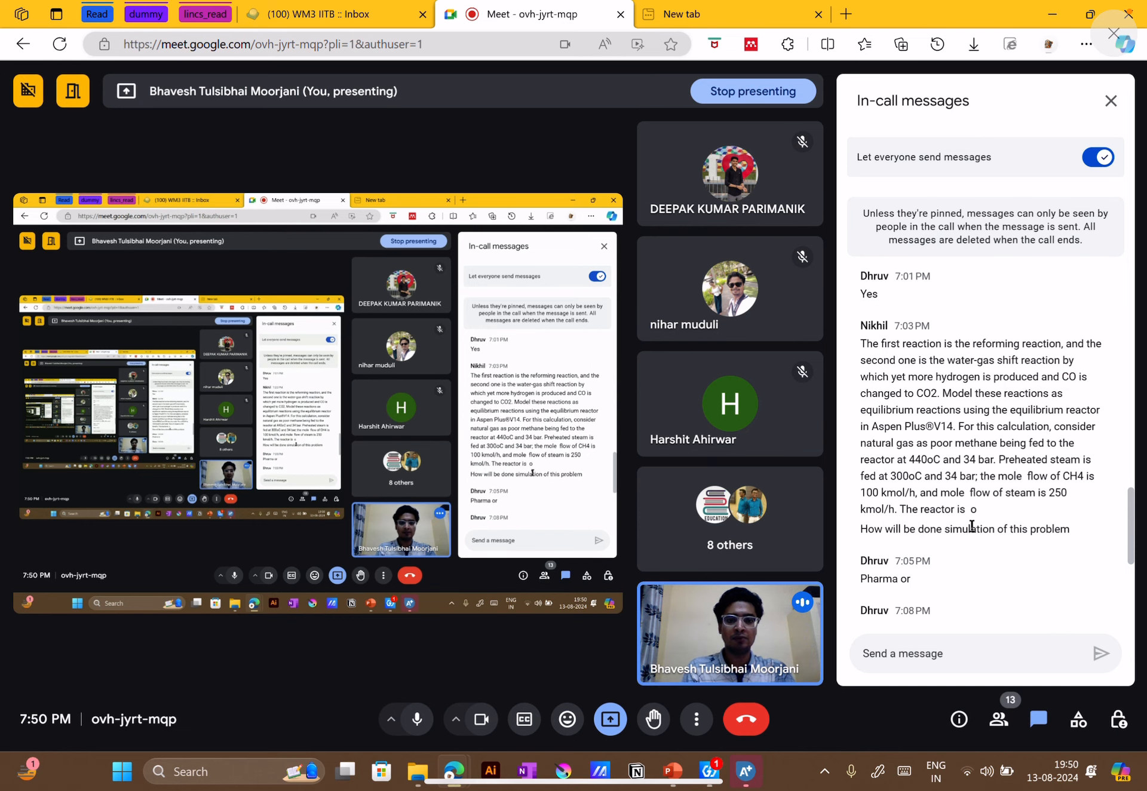
pyautogui.scroll(8, 959, 522)
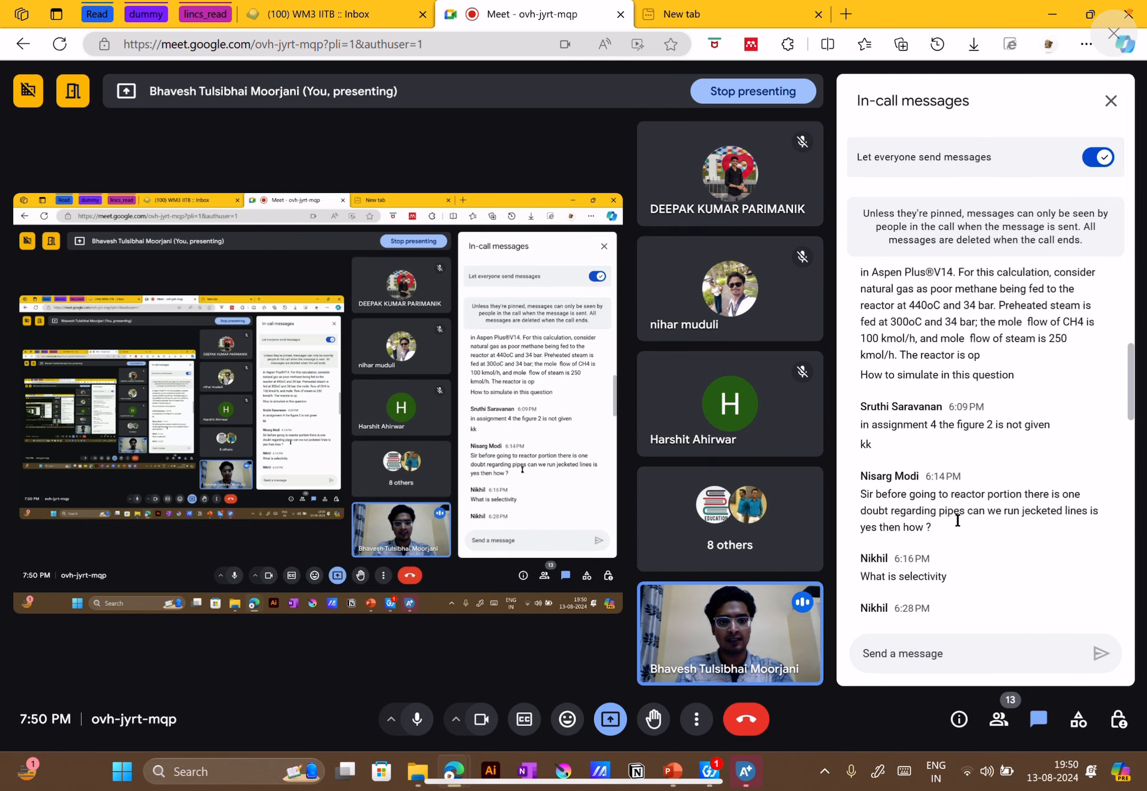
pyautogui.scroll(-8, 958, 525)
# Switch back to Aspen Plus and add WATER as a component in the component specifications
pyautogui.moveTo(746, 770)
pyautogui.click(788, 756)
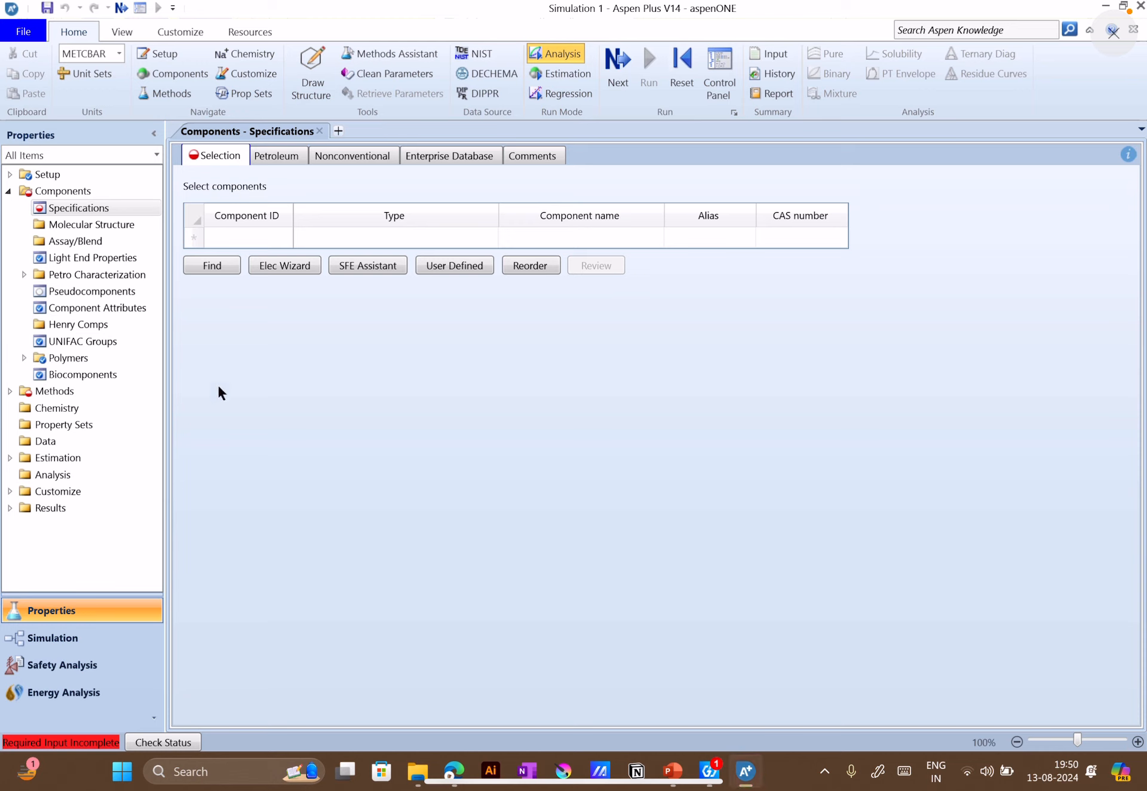
pyautogui.click(244, 236)
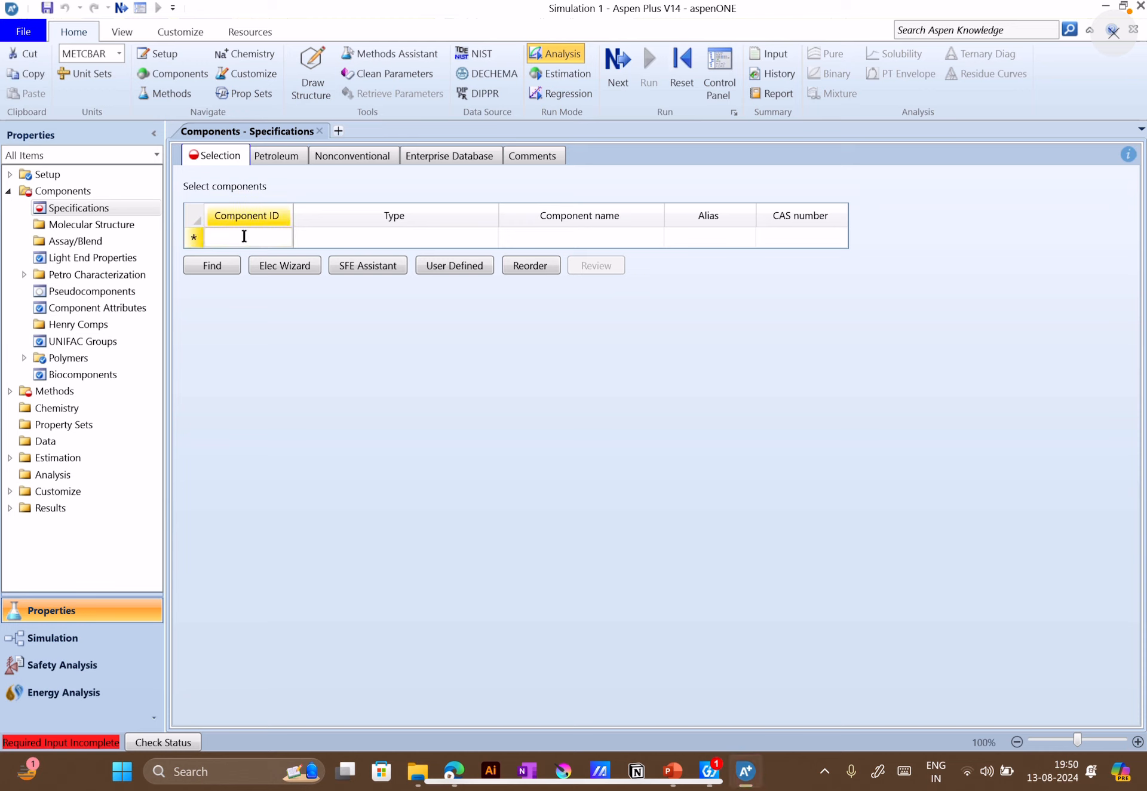
pyautogui.write('WATER')
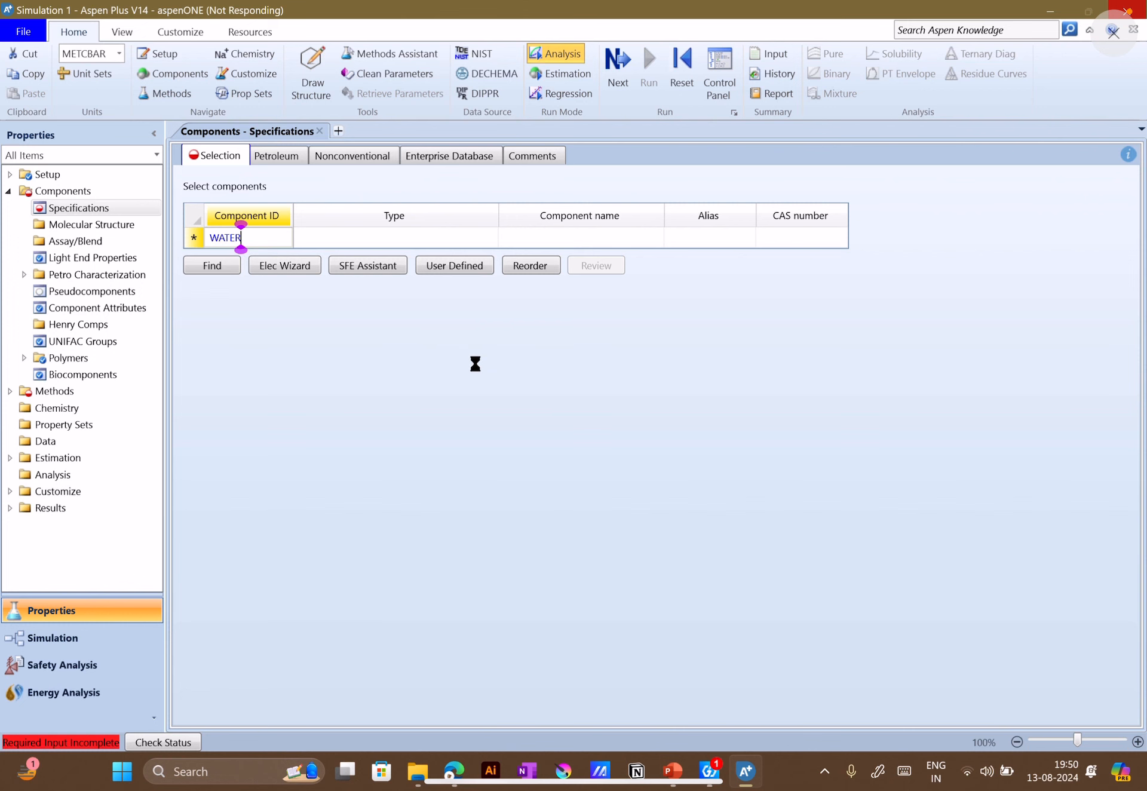
# Switch to the Google Meet call, review the new and earlier participant questions in the in-call messages, and close the messages
pyautogui.moveTo(453, 768)
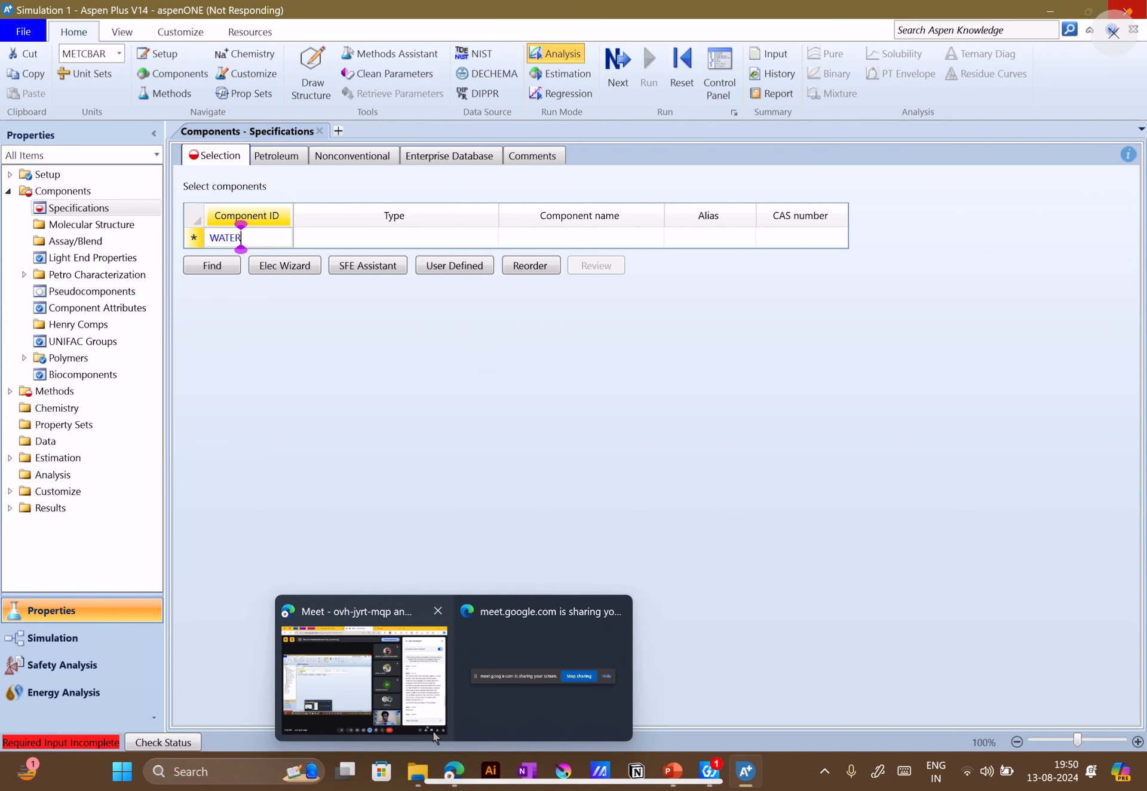
pyautogui.click(419, 701)
pyautogui.scroll(-5, 1010, 449)
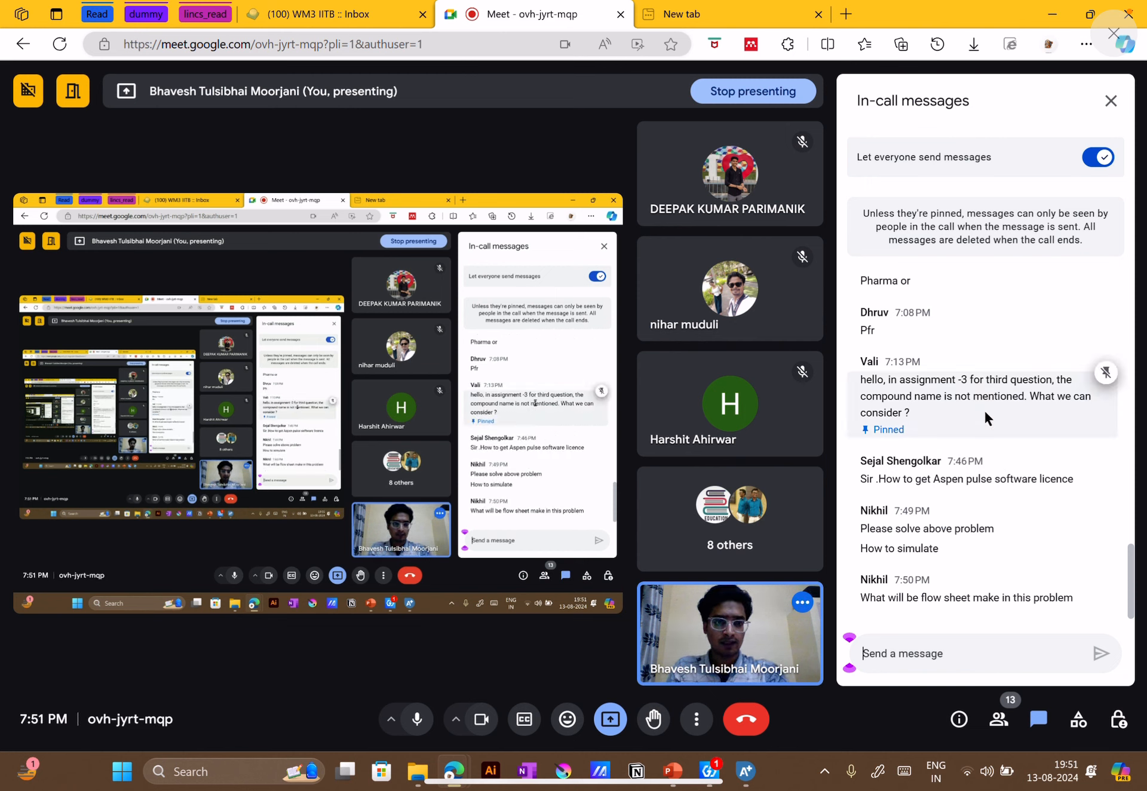
pyautogui.scroll(3, 994, 449)
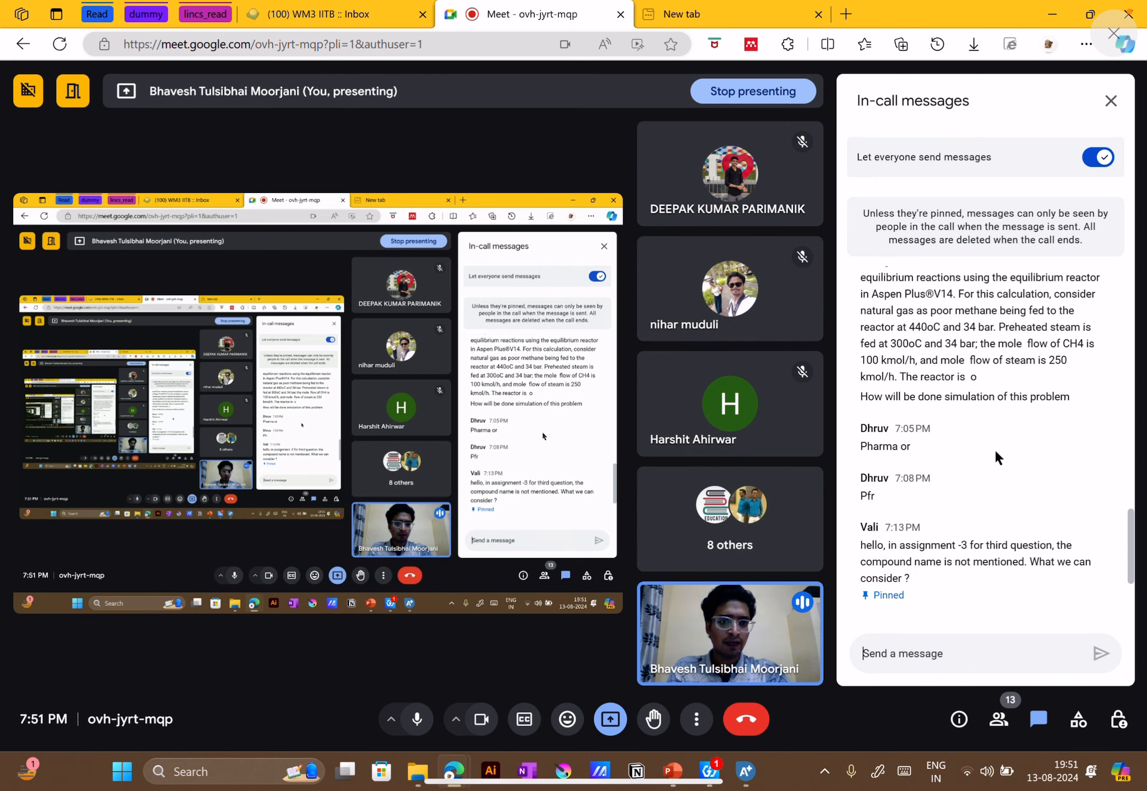
pyautogui.scroll(10, 994, 447)
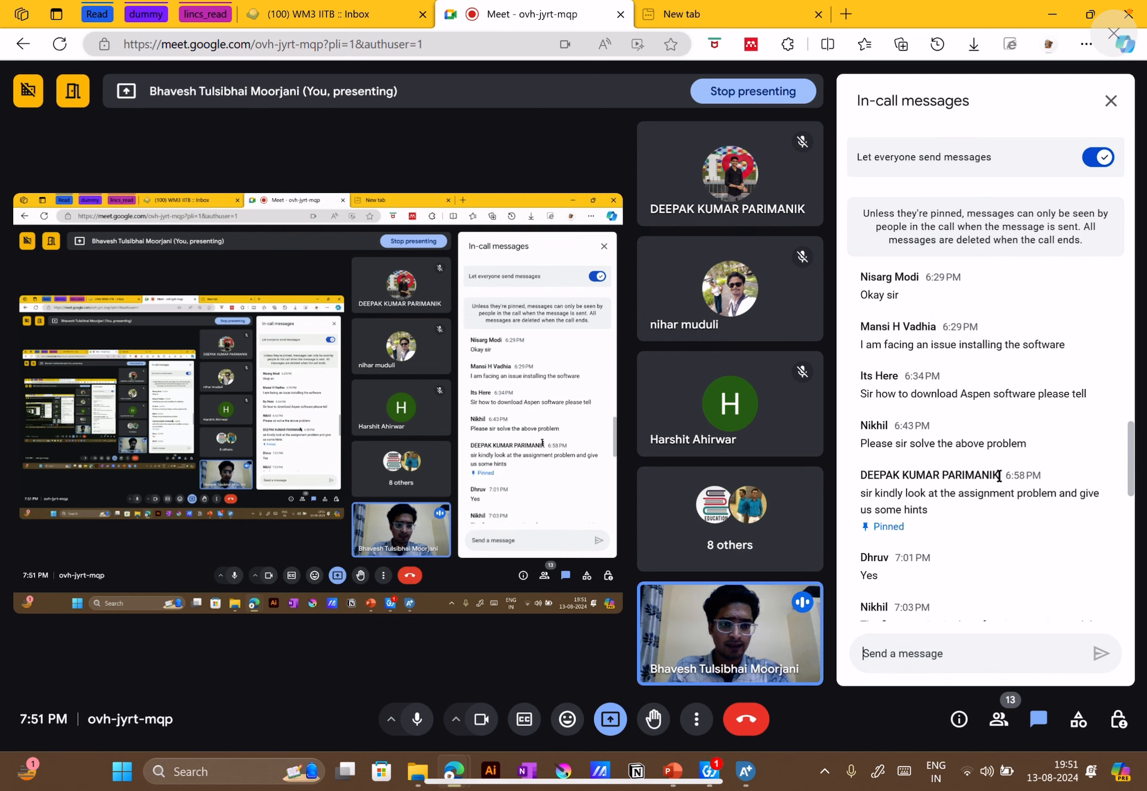
pyautogui.scroll(2, 1013, 496)
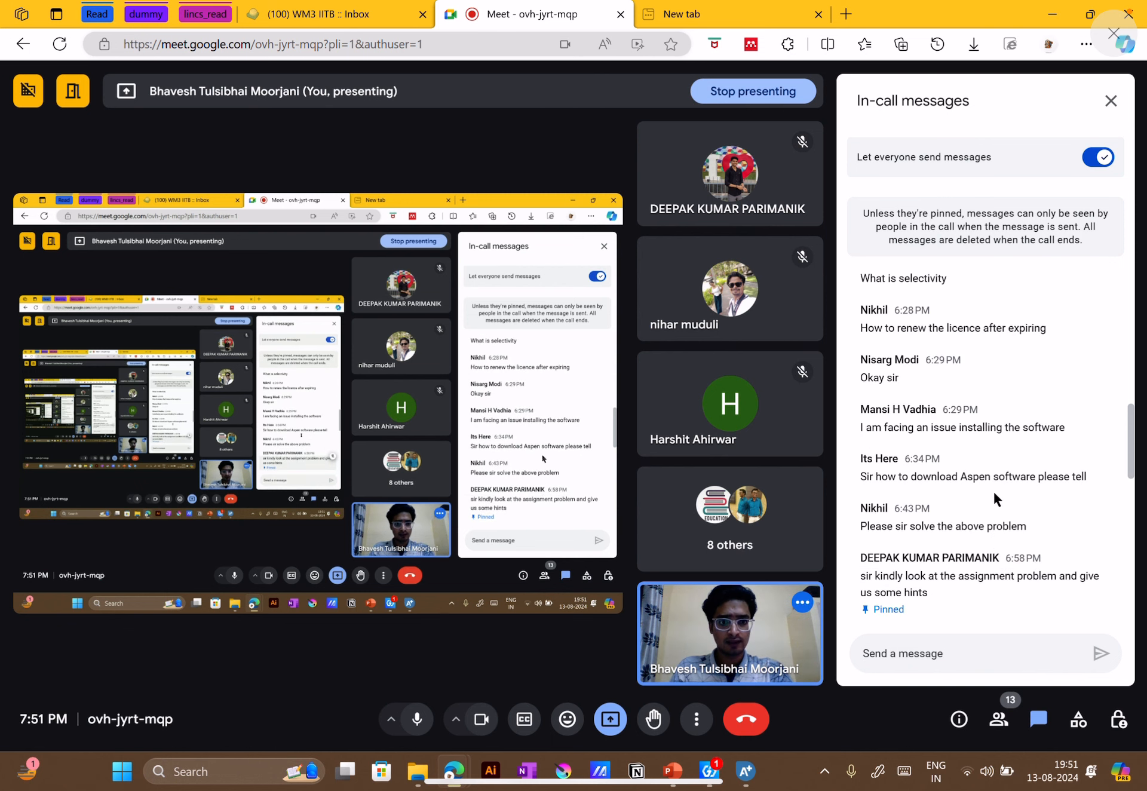
pyautogui.scroll(4, 1037, 487)
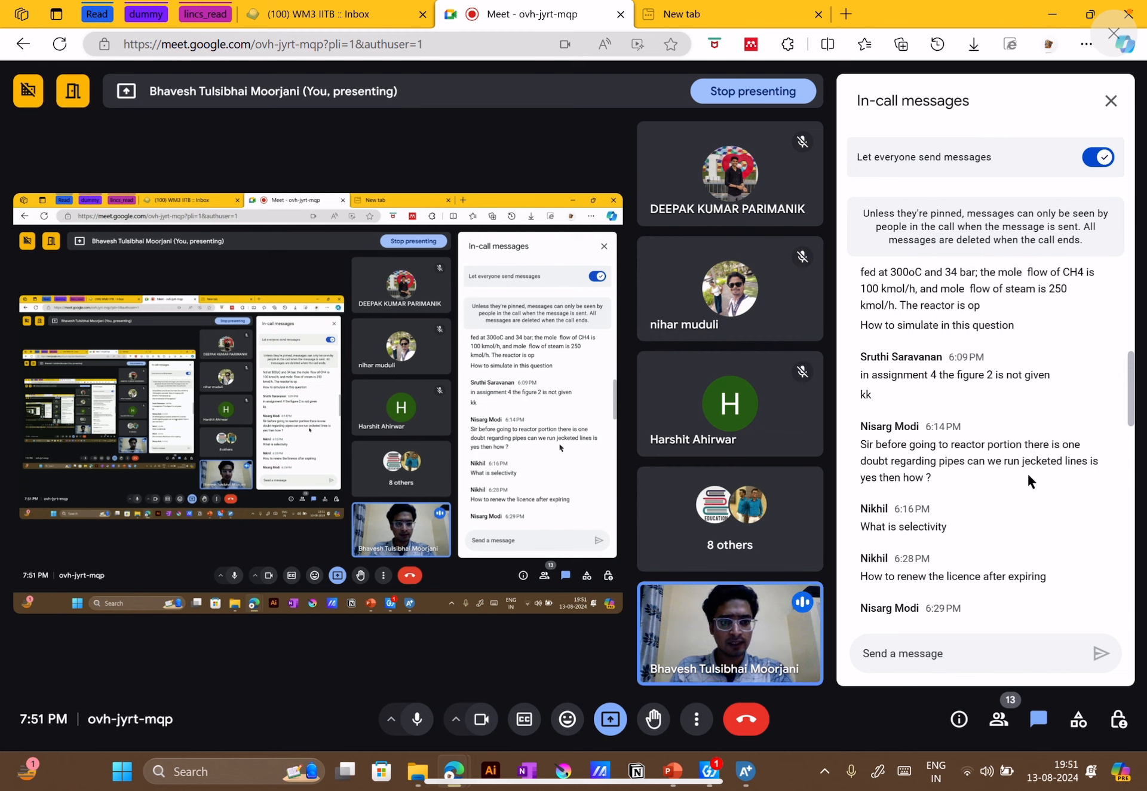
pyautogui.scroll(2, 1028, 474)
pyautogui.scroll(5, 1028, 474)
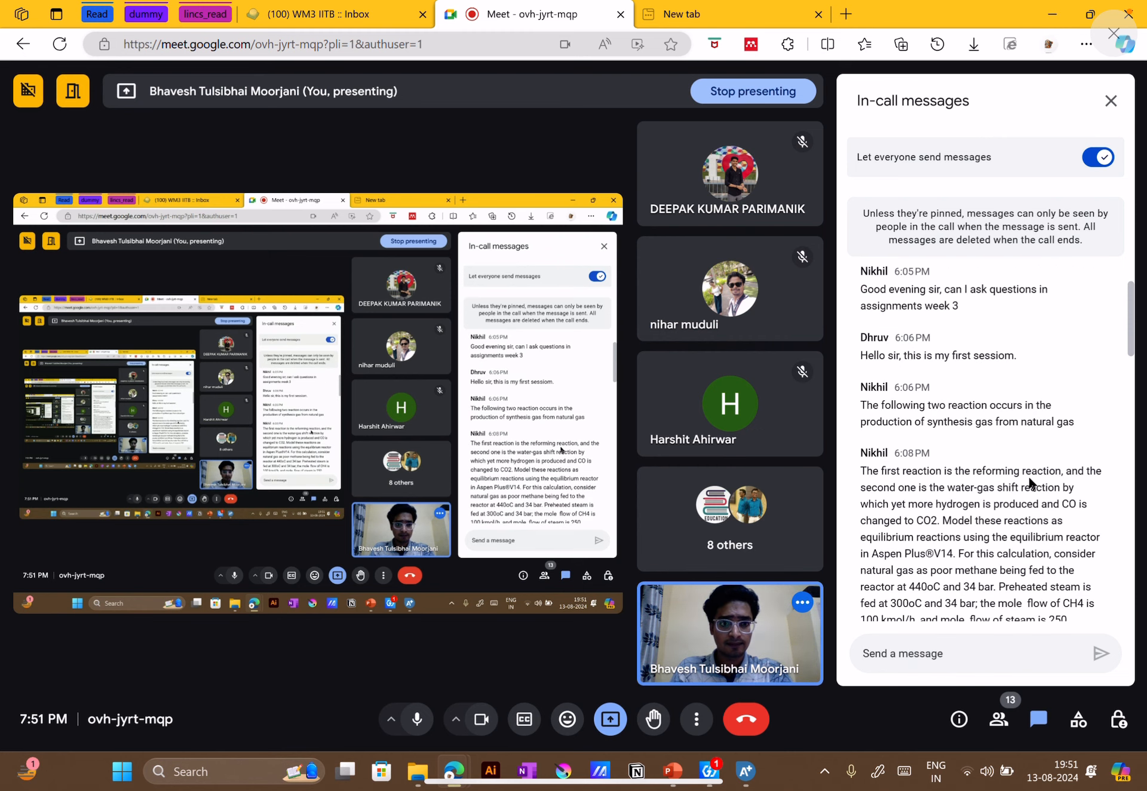
pyautogui.scroll(2, 1016, 472)
pyautogui.scroll(-15, 1004, 465)
pyautogui.scroll(-7, 1005, 472)
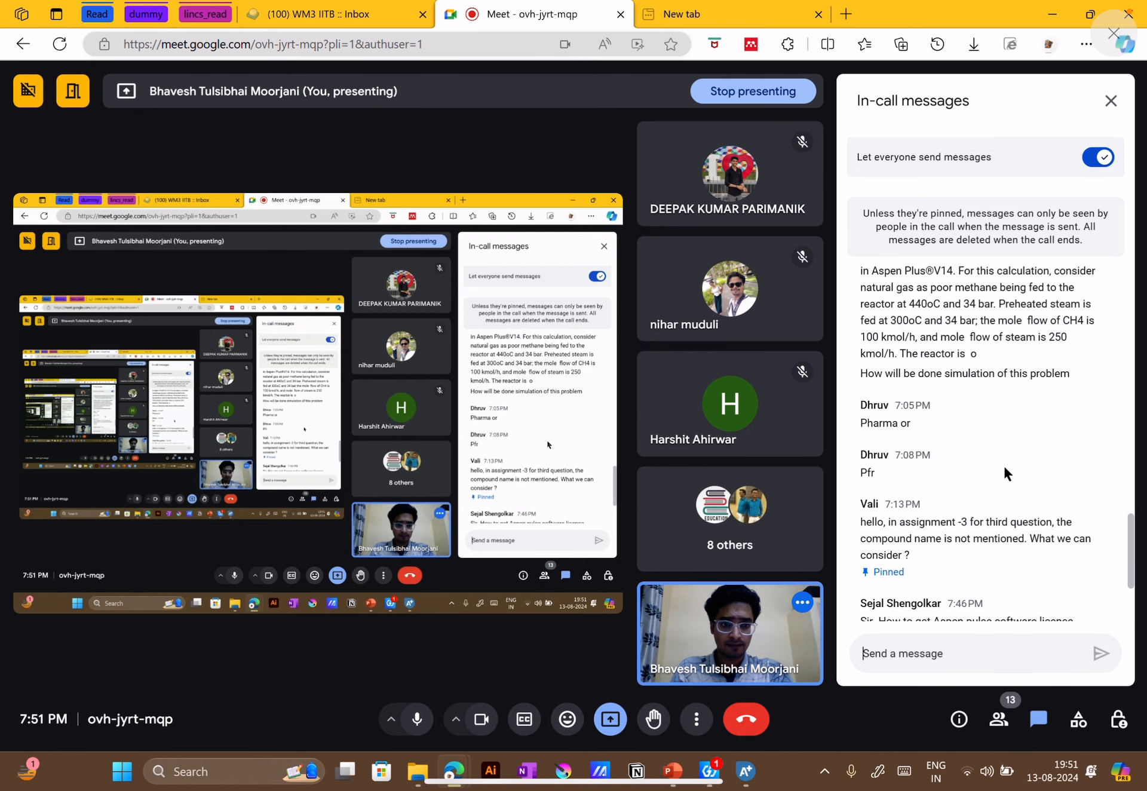
pyautogui.scroll(-2, 1005, 472)
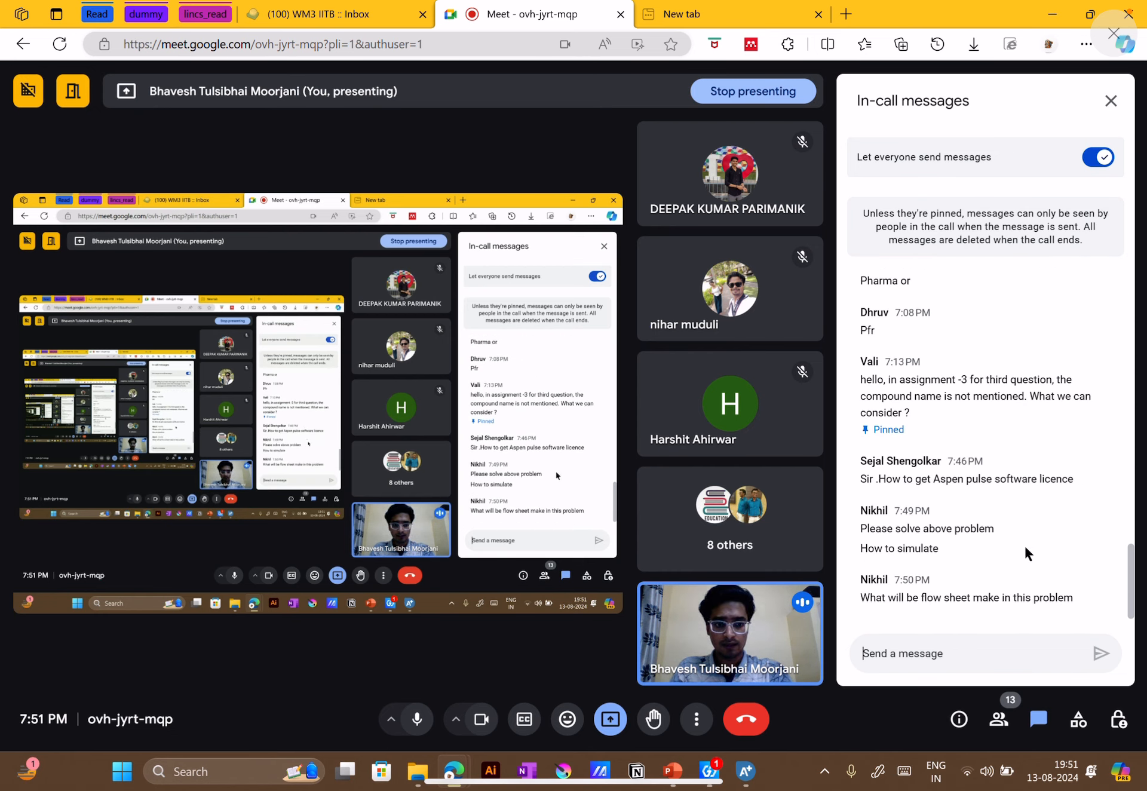
pyautogui.scroll(10, 1024, 543)
pyautogui.click(1038, 719)
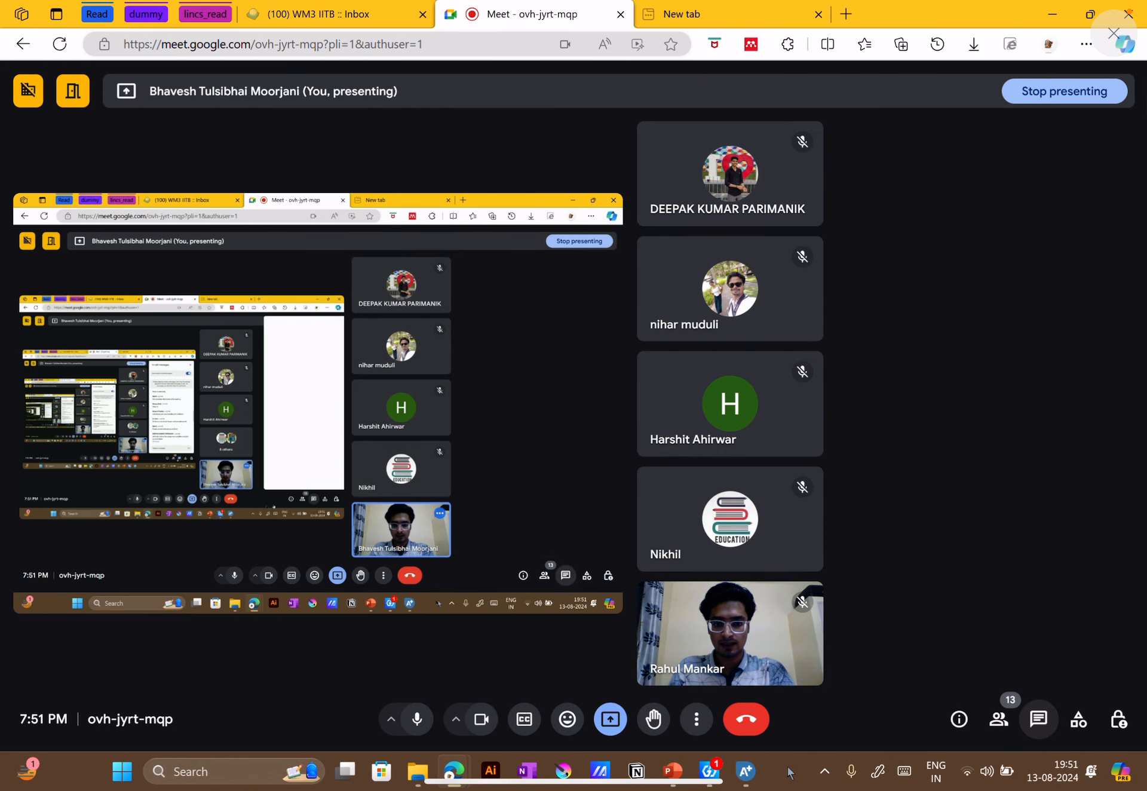
# Return to Aspen Plus, advance to the property method specifications and set the method to IAPWS-95
pyautogui.click(746, 772)
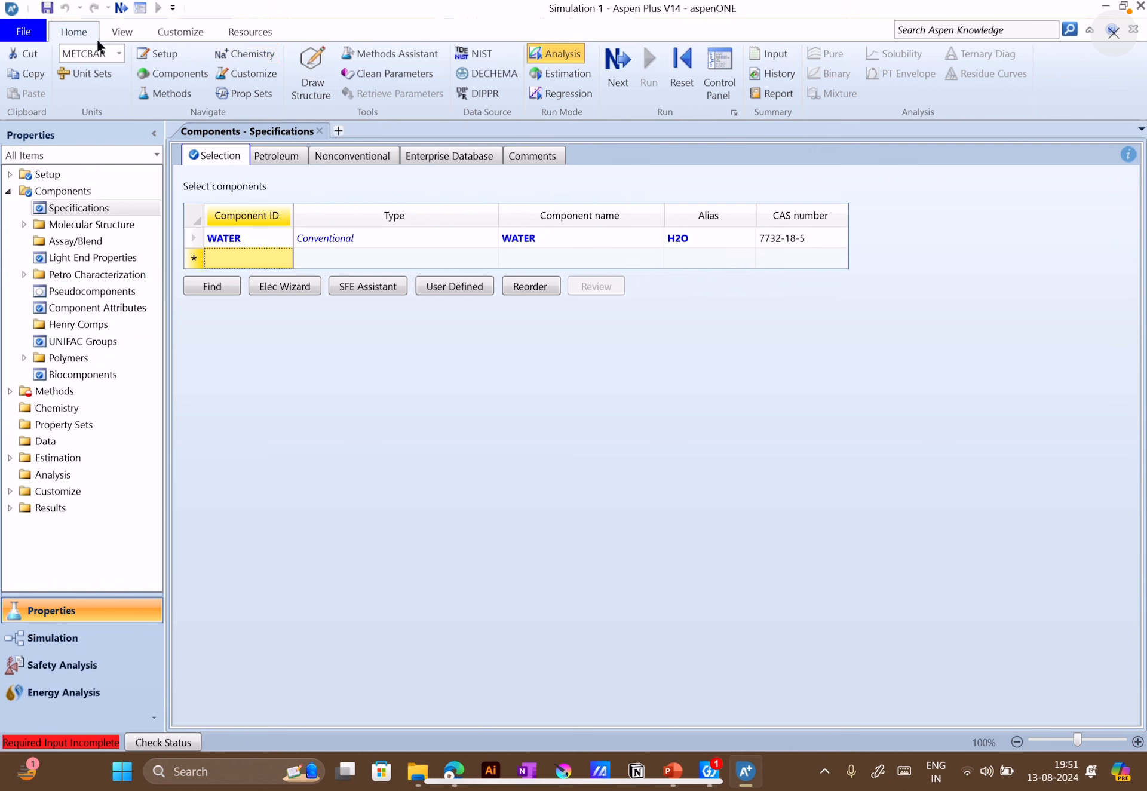
pyautogui.click(615, 62)
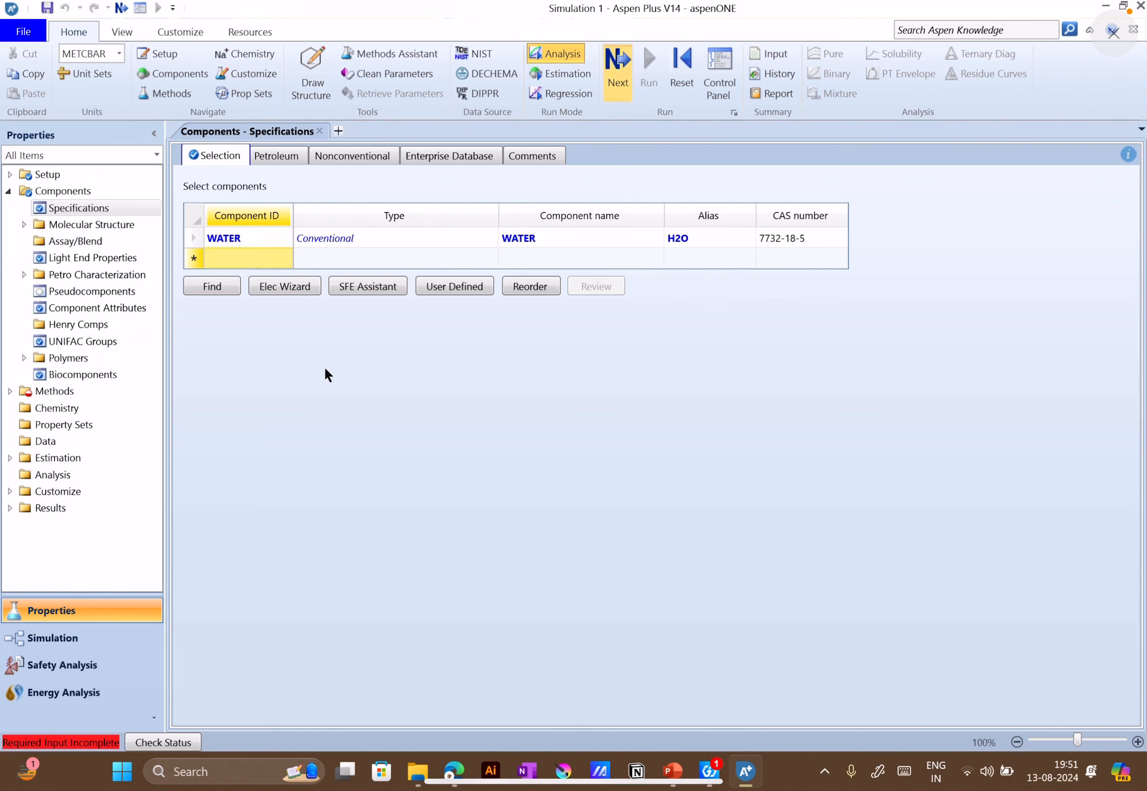
pyautogui.click(517, 210)
pyautogui.scroll(-5, 466, 395)
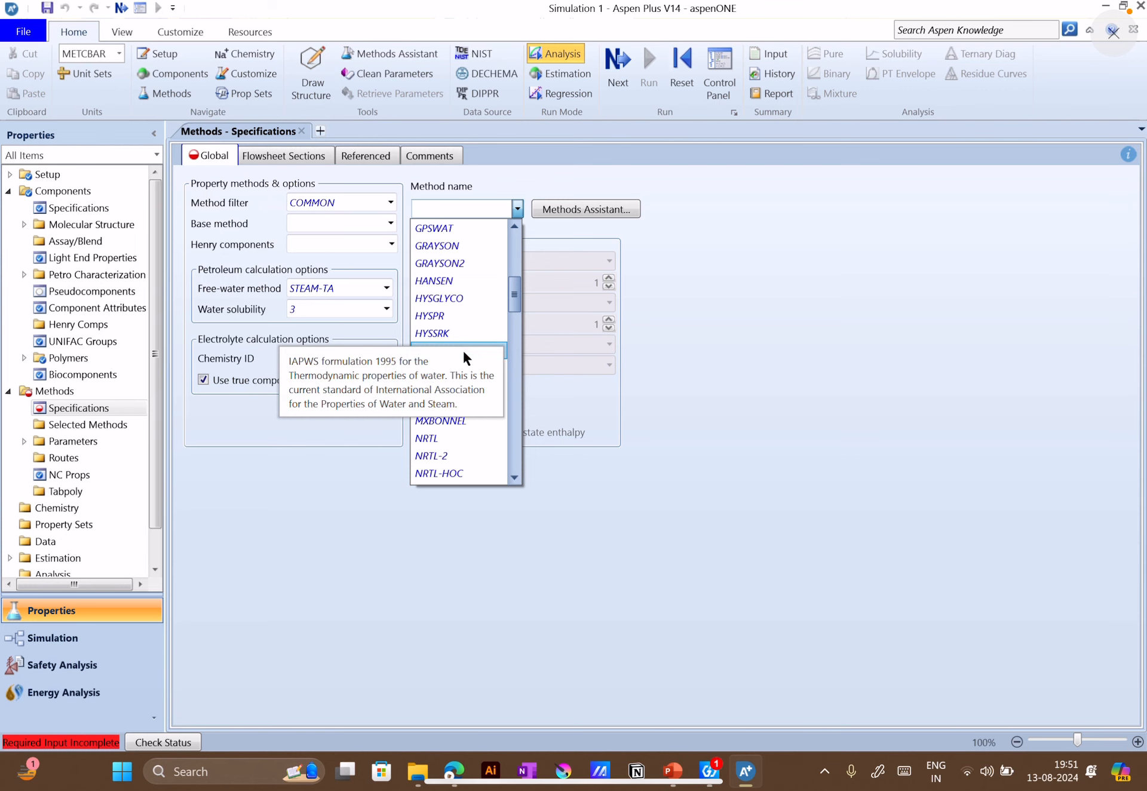
pyautogui.click(463, 349)
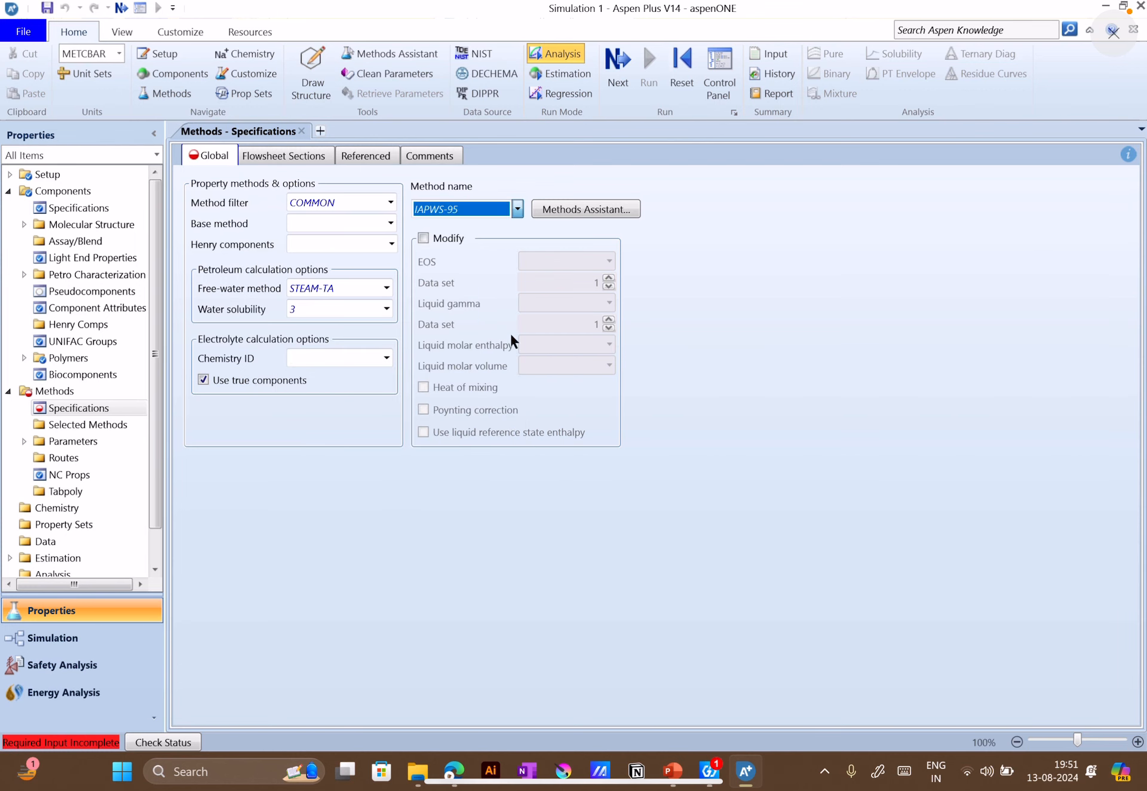
# Run the property analysis for water and switch to PowerPoint to view the pump setup example on slide 15
pyautogui.click(627, 76)
pyautogui.click(529, 447)
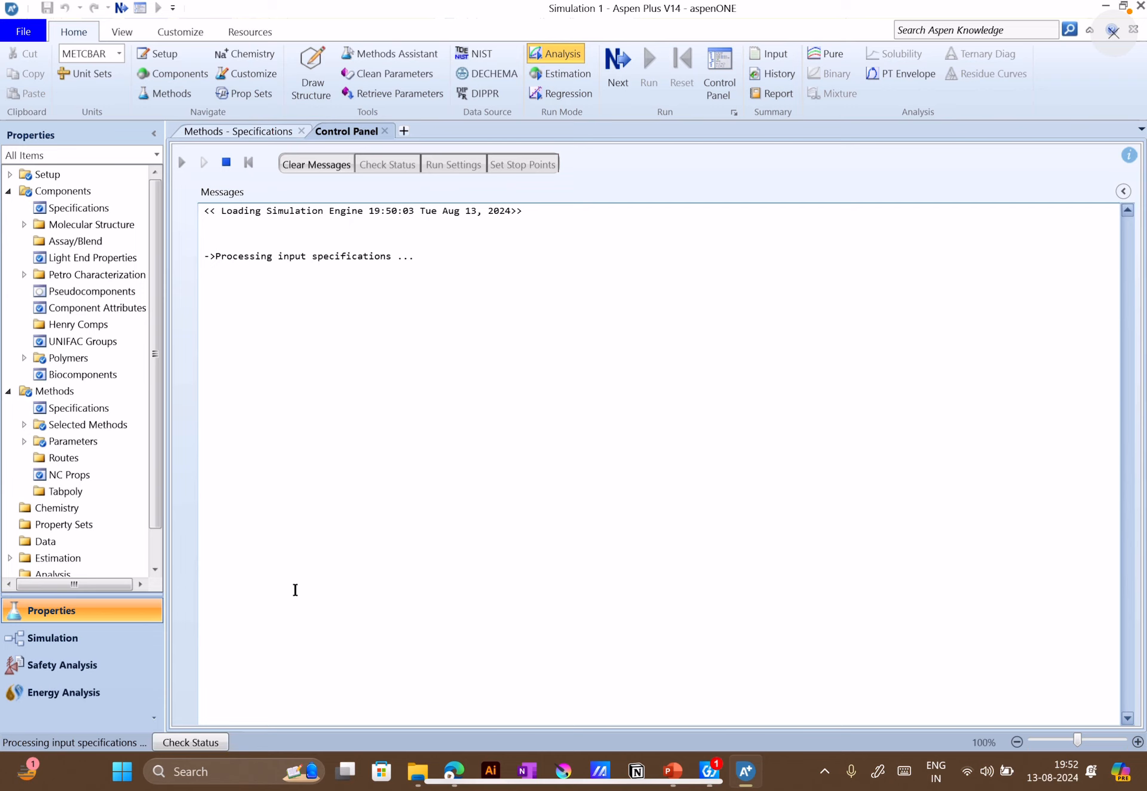
pyautogui.click(460, 568)
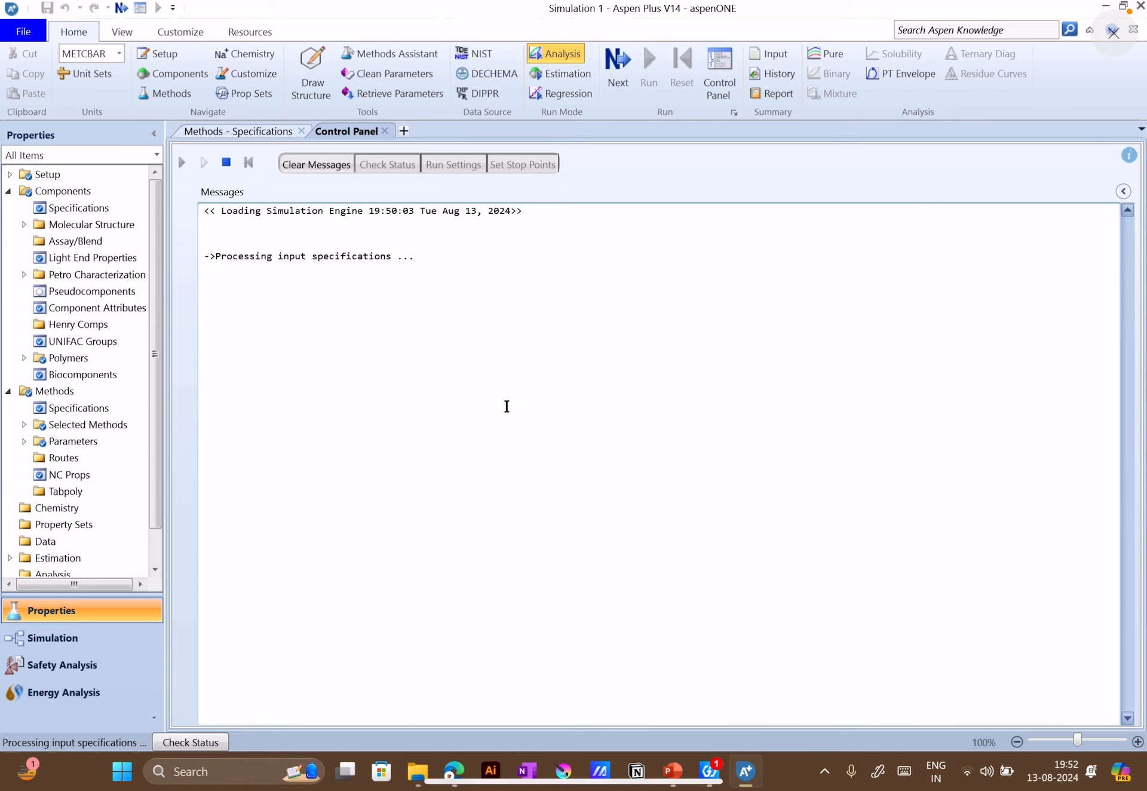
pyautogui.click(672, 771)
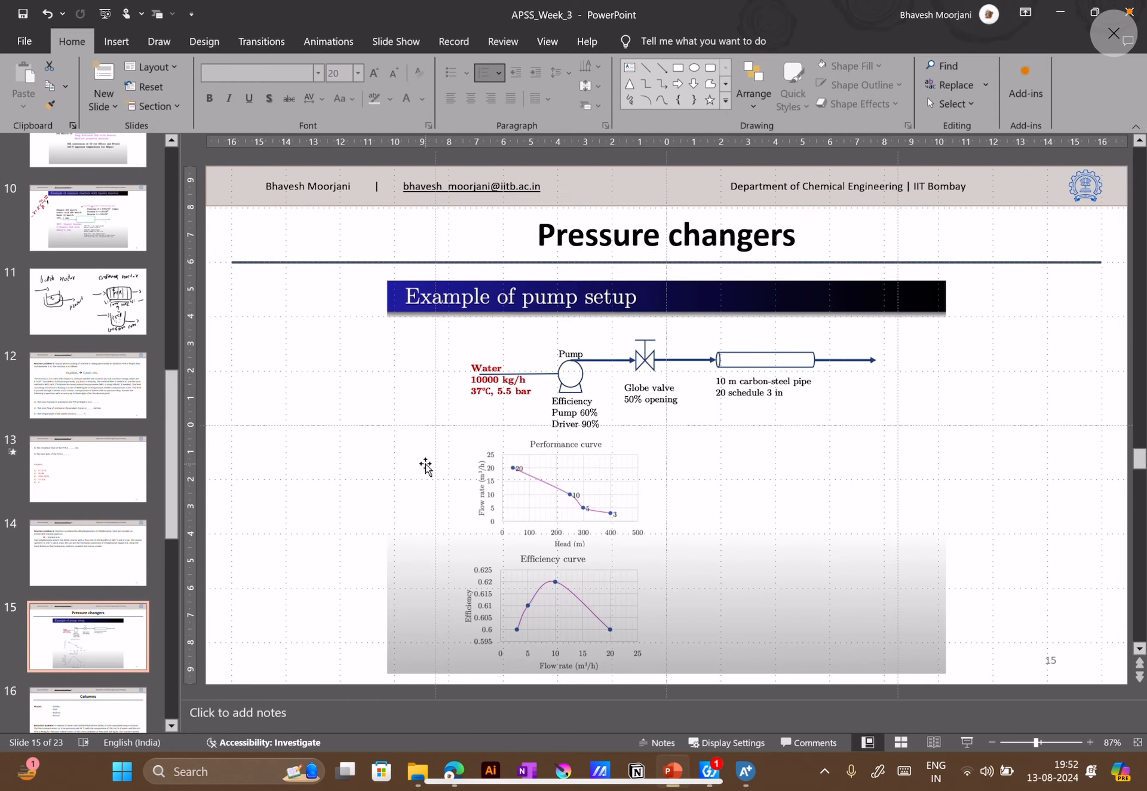
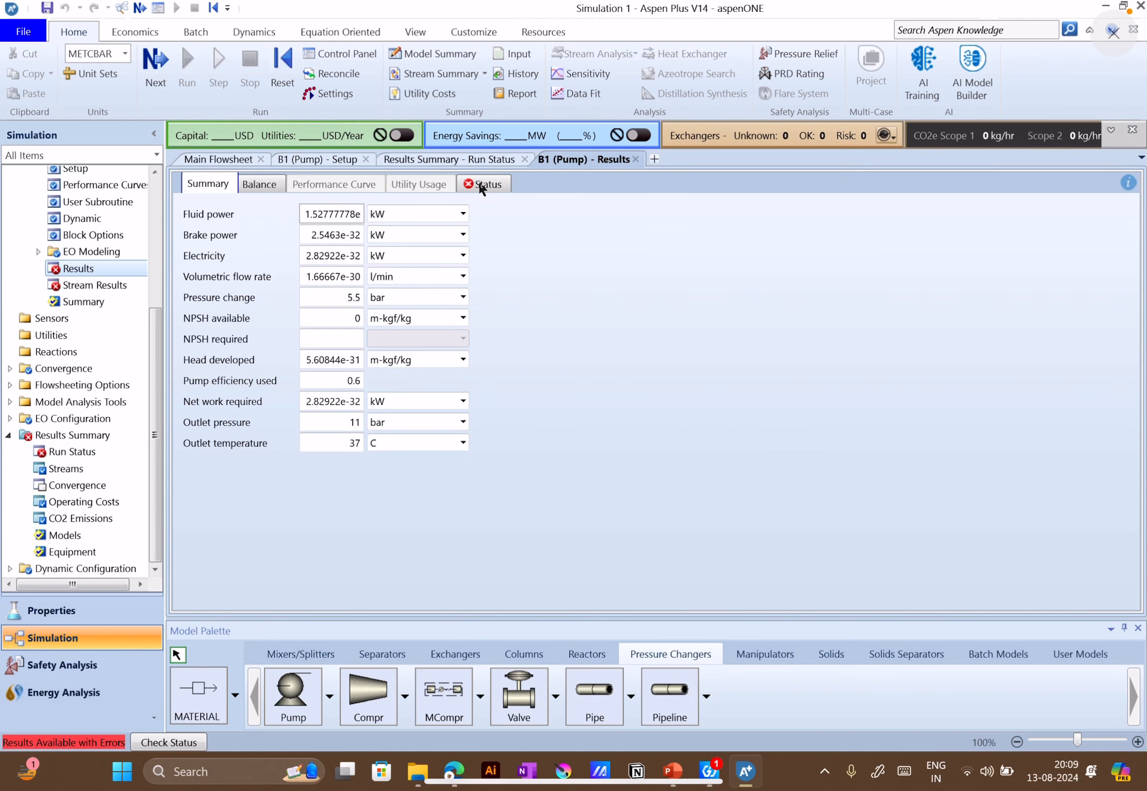
# Read through the calculation status messages in the results of pump block B1
pyautogui.click(481, 187)
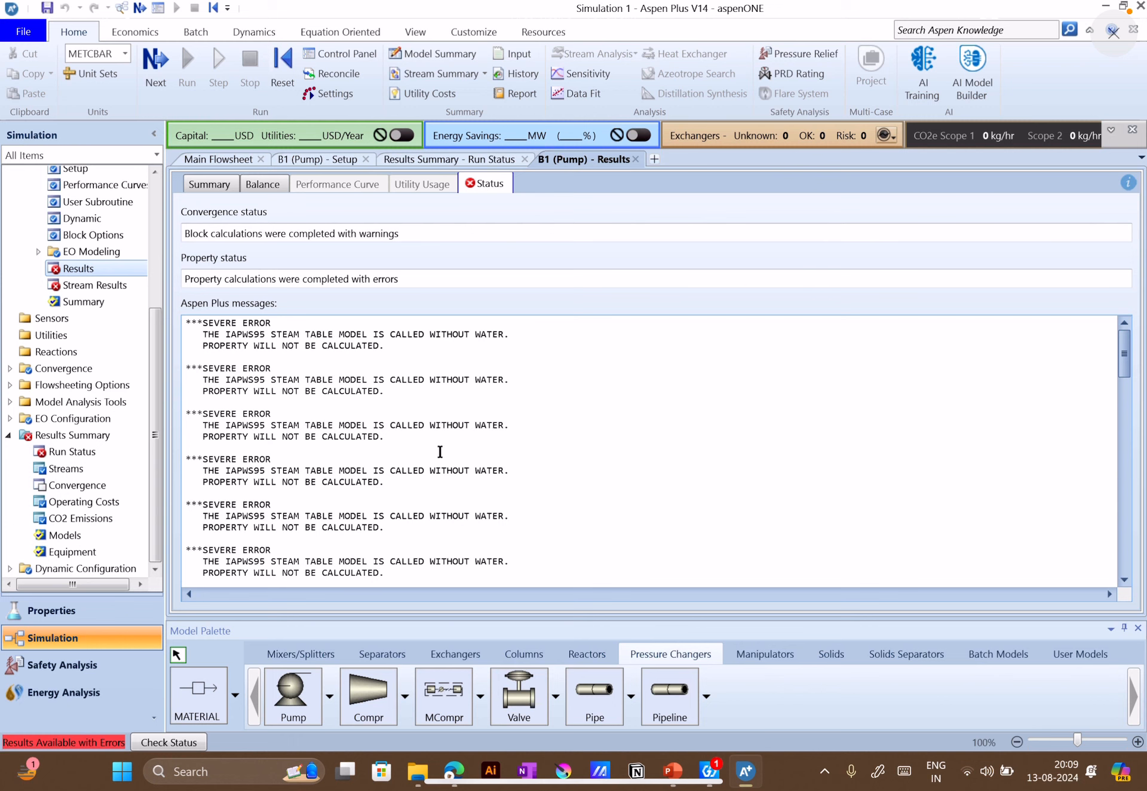
pyautogui.scroll(-8, 357, 445)
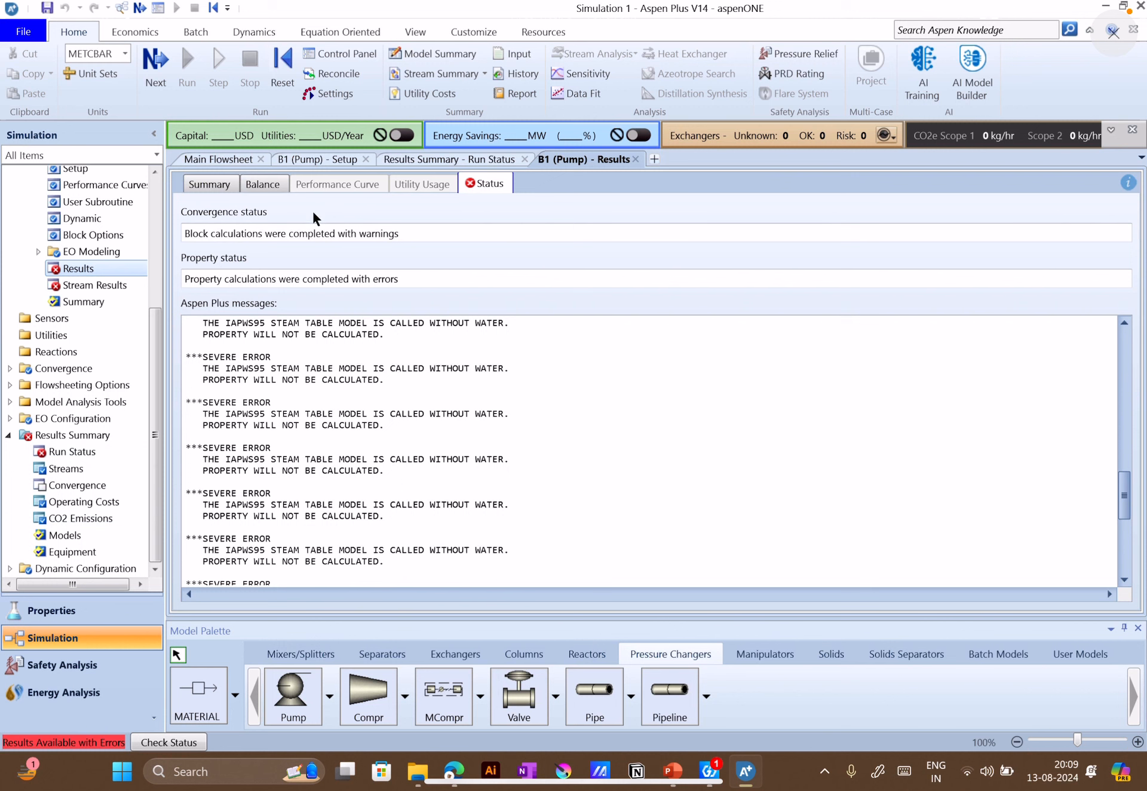
pyautogui.scroll(-5, 619, 495)
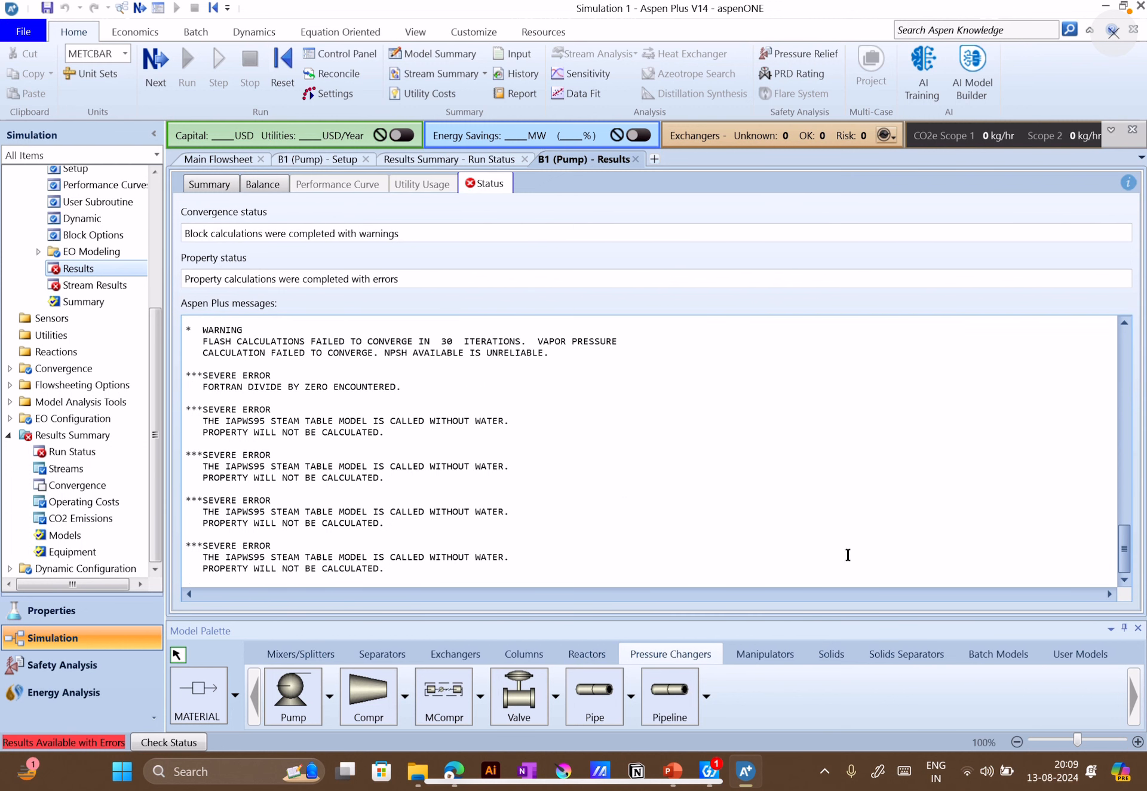
# Review pump B1's setup specifications and the P-IN stream input, starting from the main flowsheet
pyautogui.click(218, 159)
pyautogui.moveTo(526, 602); pyautogui.dragTo(448, 602)
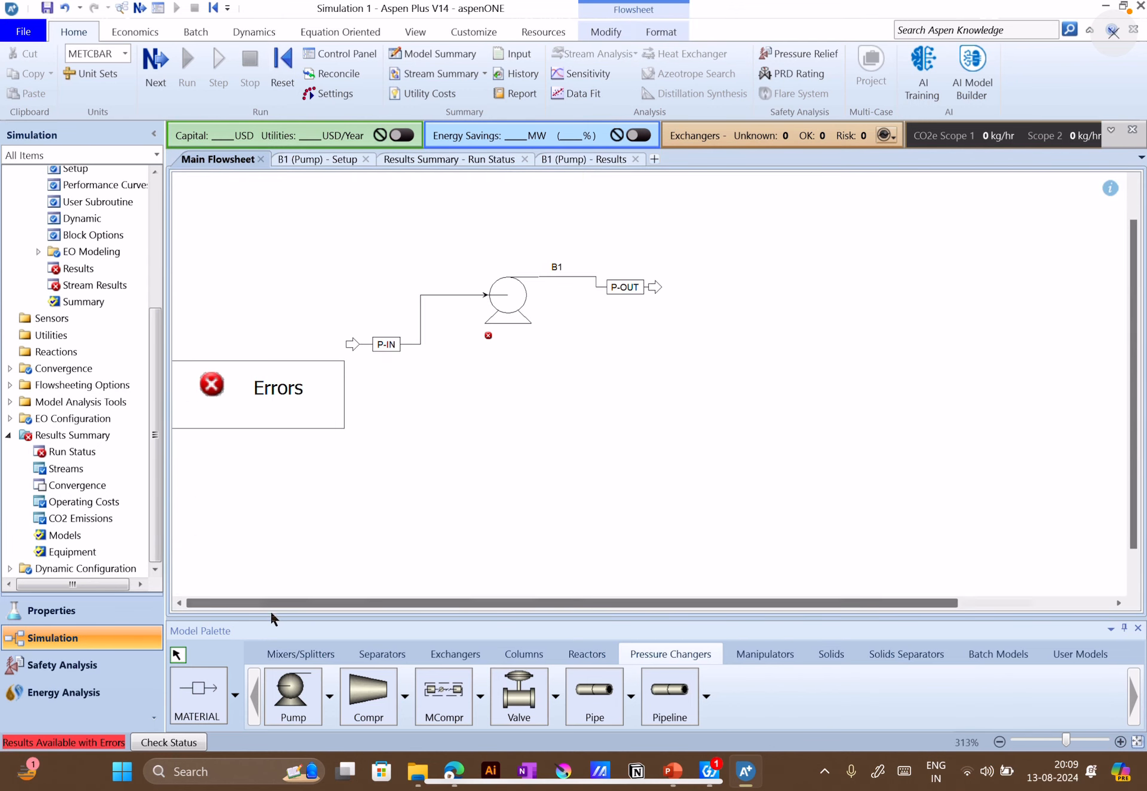
pyautogui.click(510, 298)
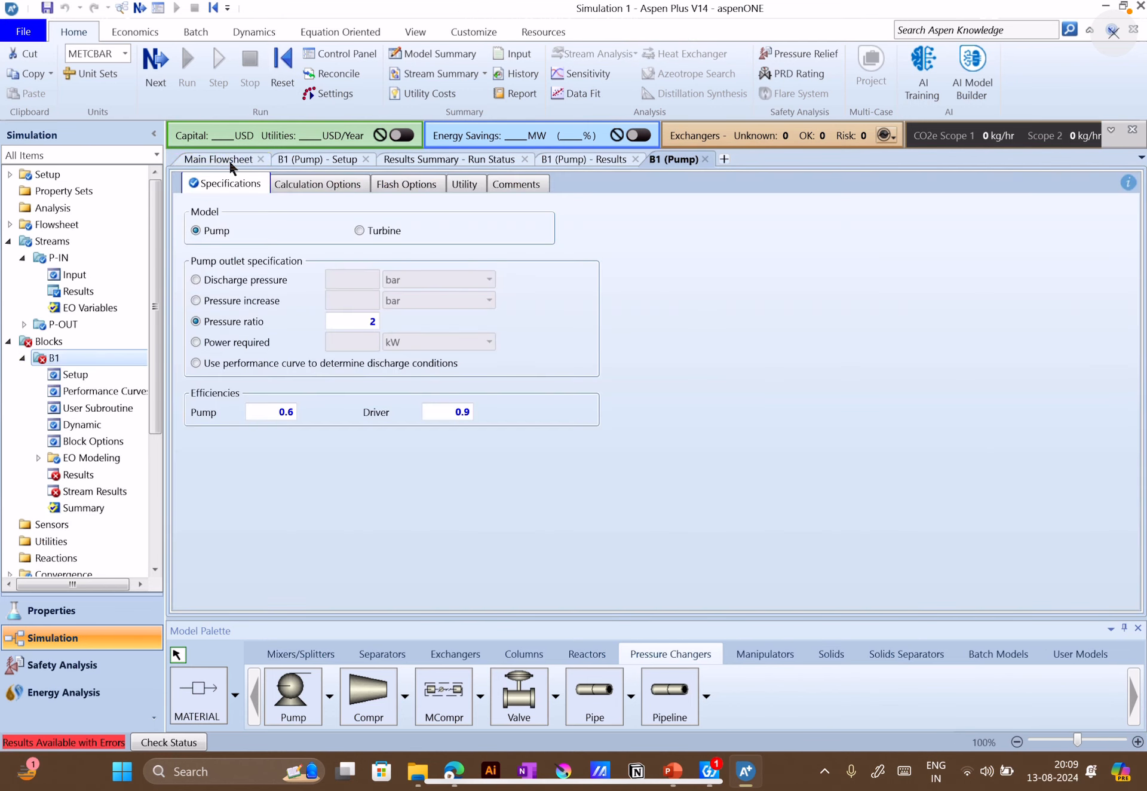
pyautogui.click(73, 274)
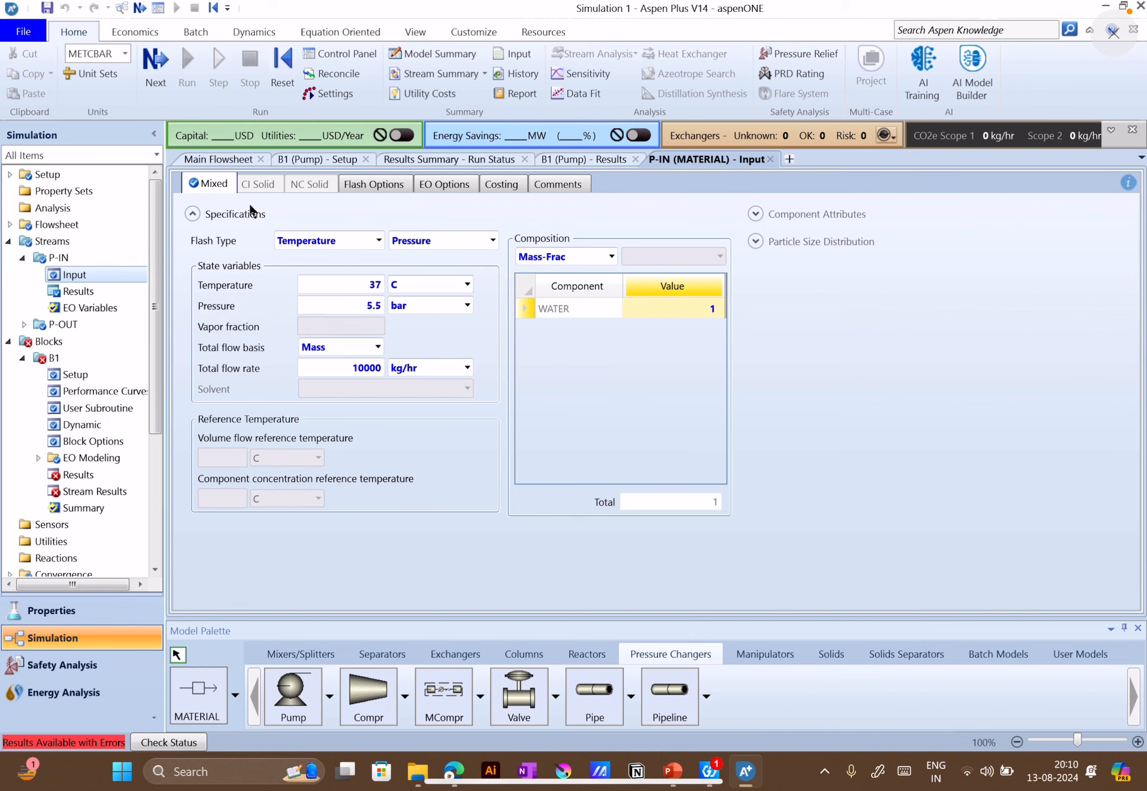
pyautogui.click(85, 380)
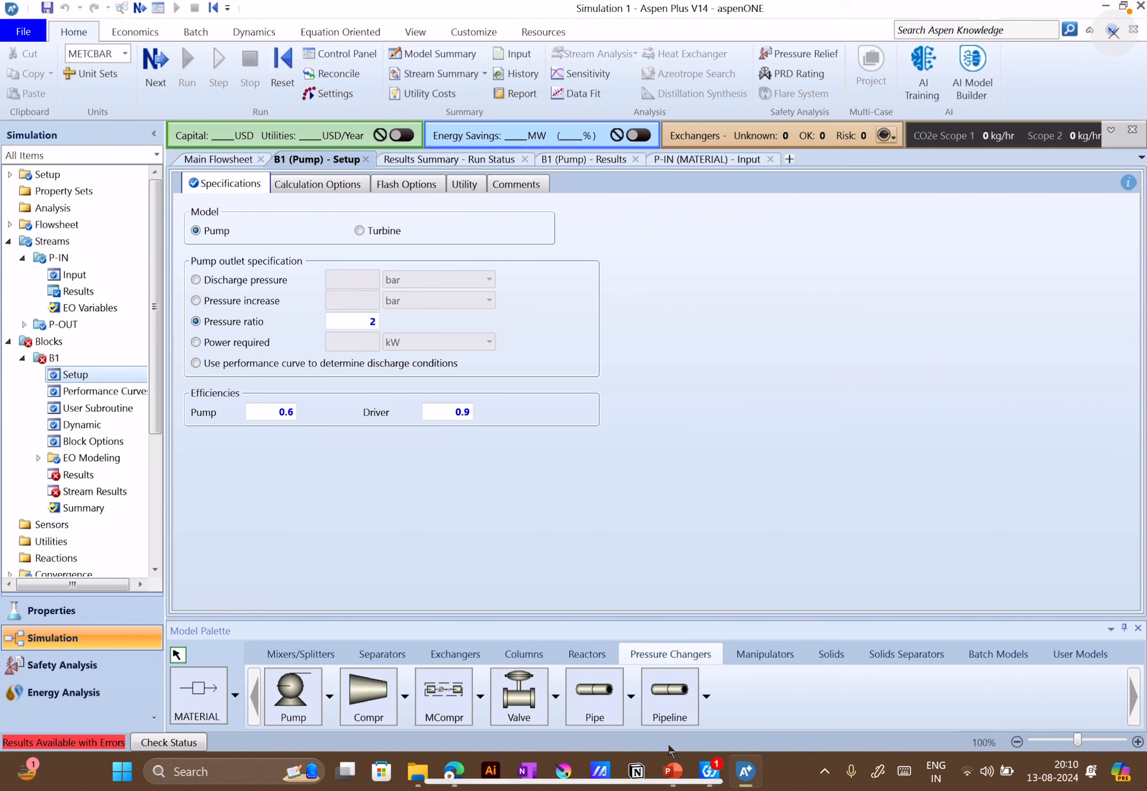
# Switch to the PowerPoint deck, check the pump setup example on slide 15, and return to Aspen Plus
pyautogui.click(671, 771)
pyautogui.scroll(4, 78, 358)
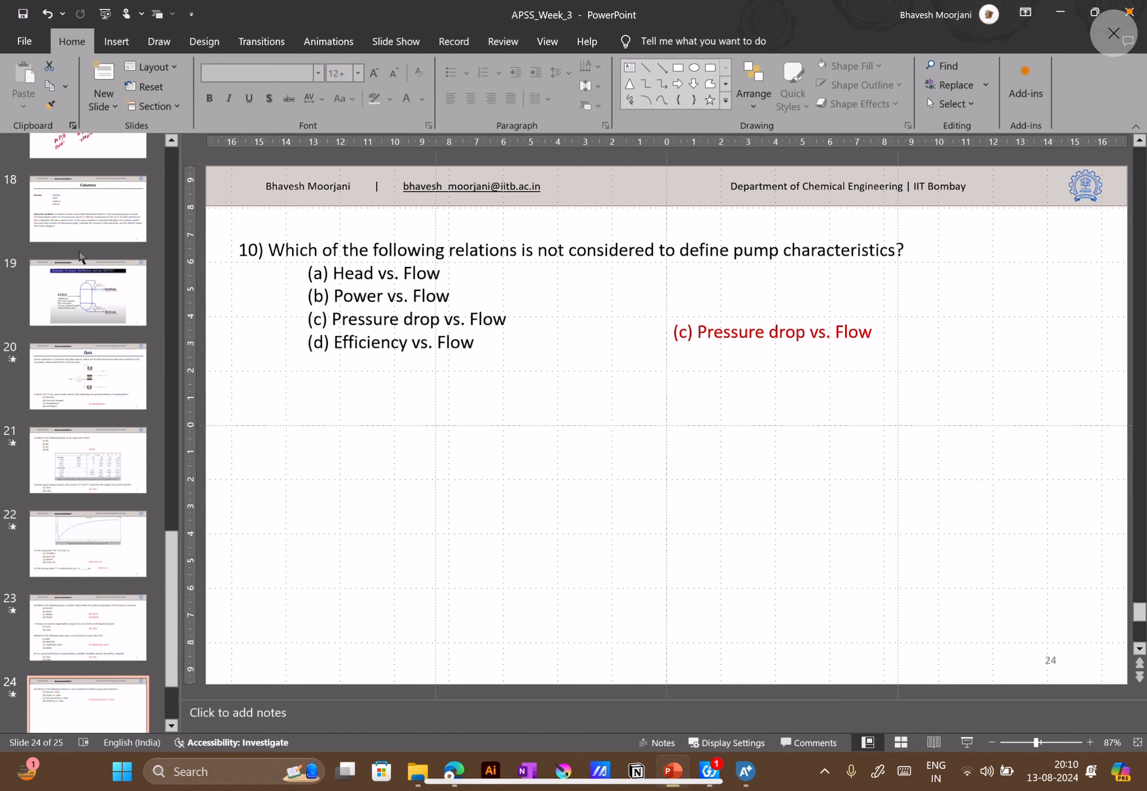
pyautogui.scroll(3, 89, 281)
pyautogui.click(84, 225)
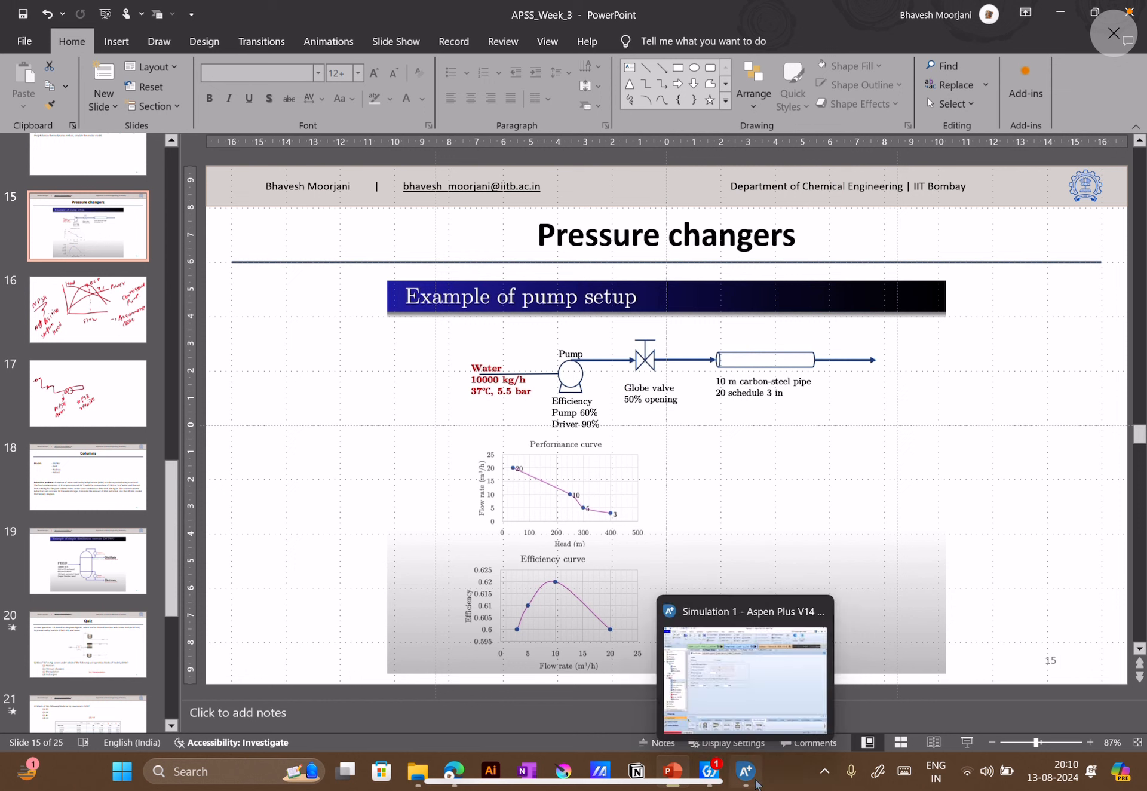
pyautogui.click(757, 784)
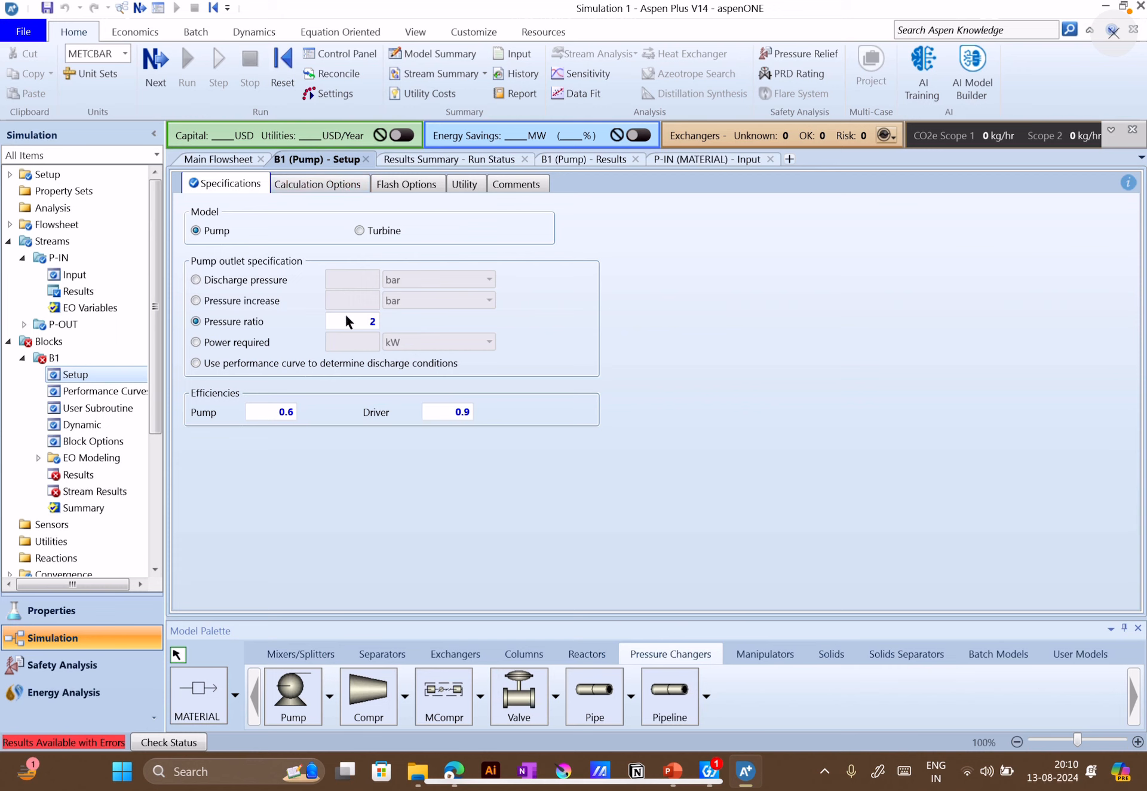
# Check pump B1's calculation options and flash options, then return to its specifications
pyautogui.click(332, 193)
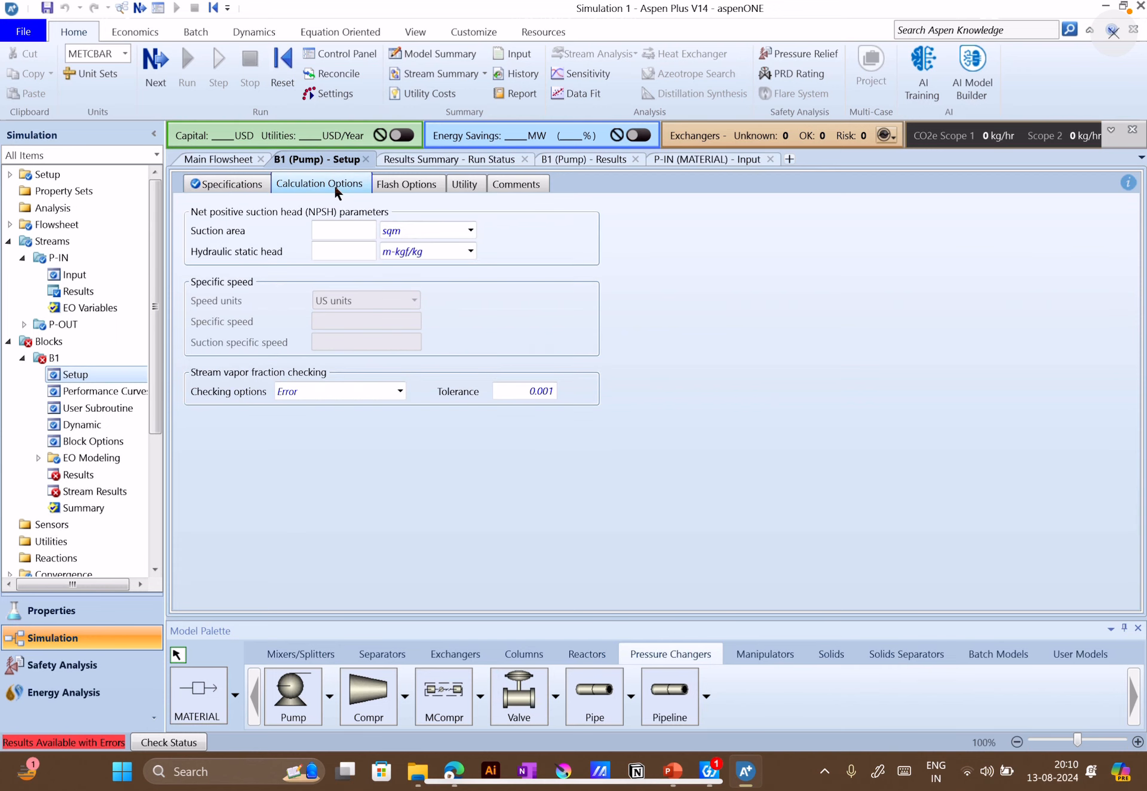
pyautogui.click(414, 187)
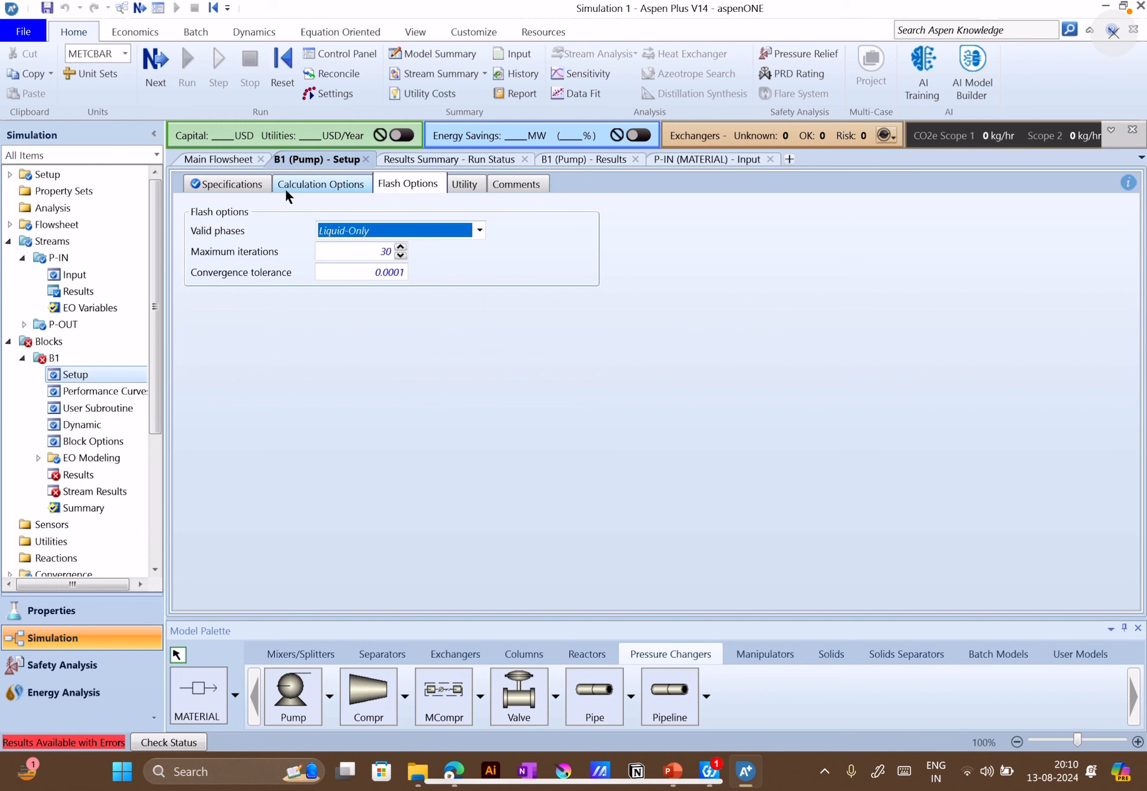
pyautogui.click(233, 184)
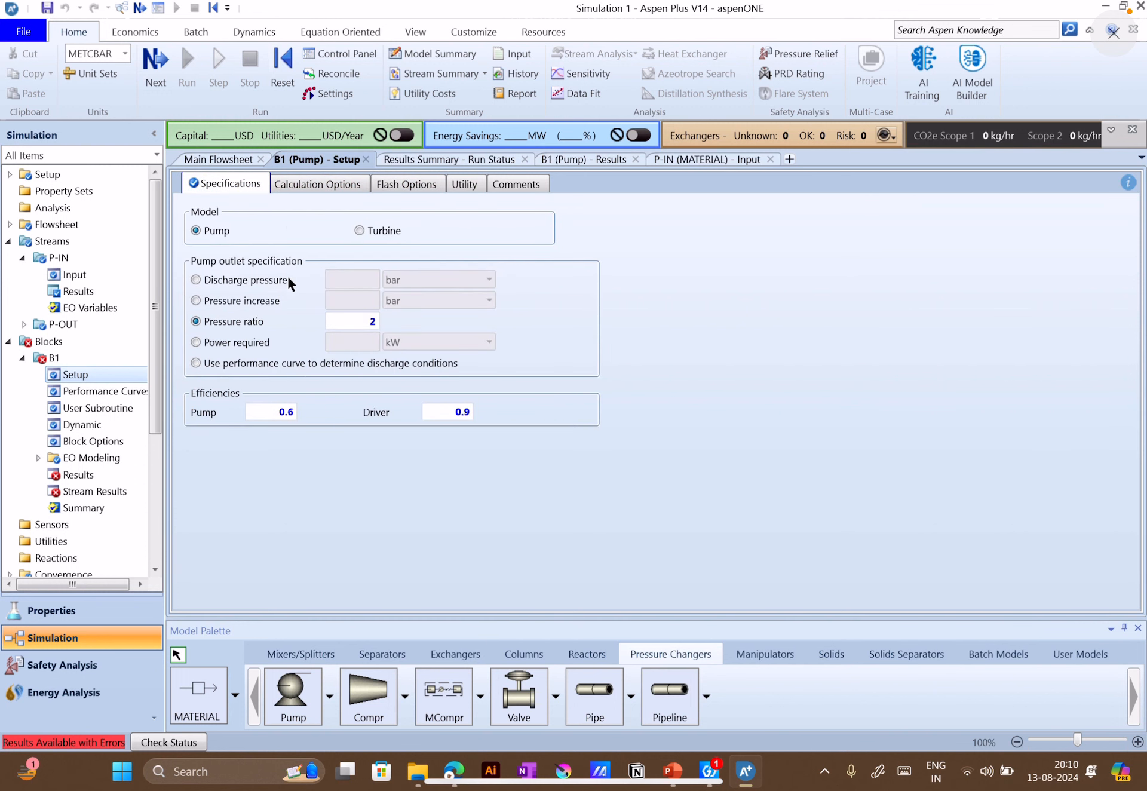
# Recheck pump B1's status messages through to the end and view its results summary
pyautogui.click(79, 475)
pyautogui.scroll(5, 245, 422)
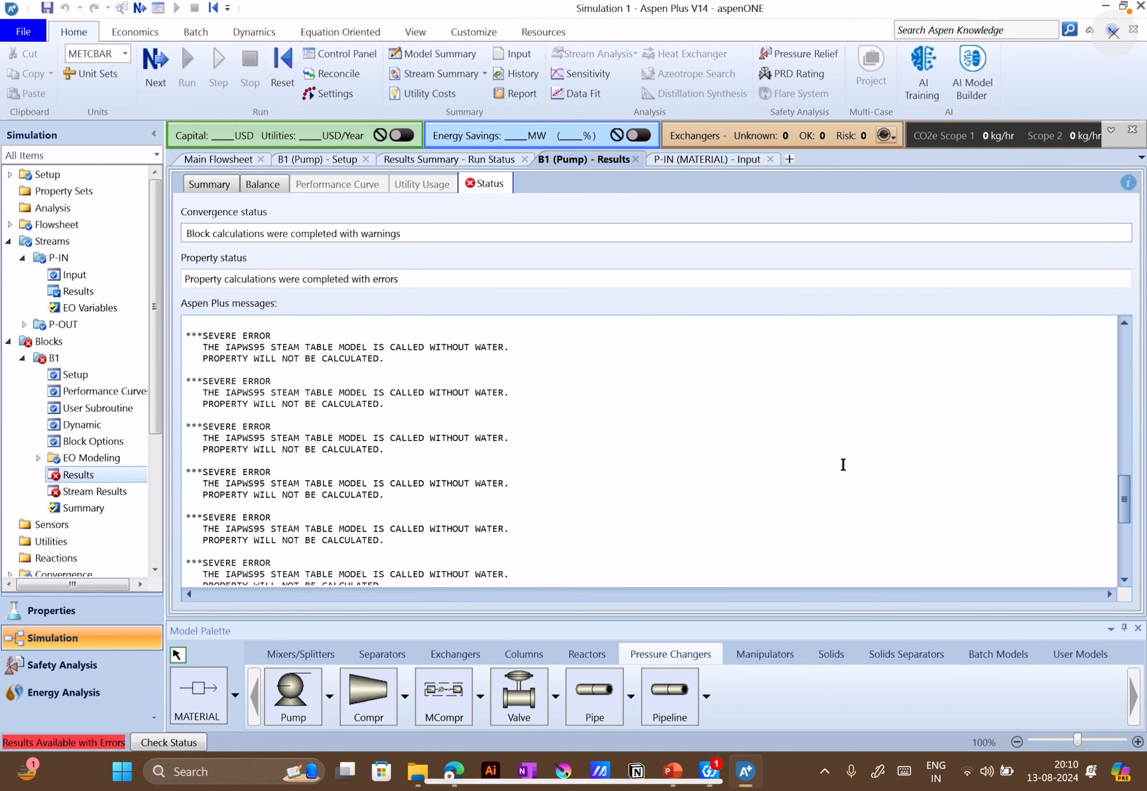
pyautogui.moveTo(1124, 499); pyautogui.dragTo(1137, 589)
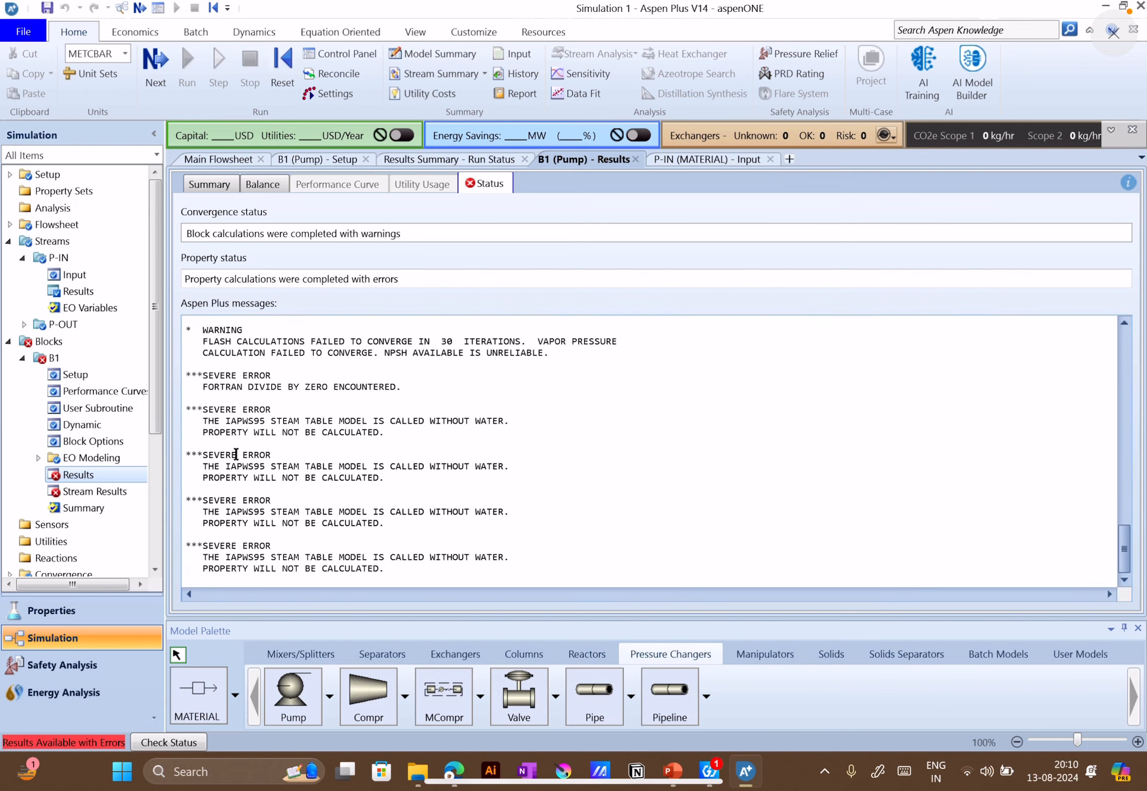
pyautogui.click(212, 186)
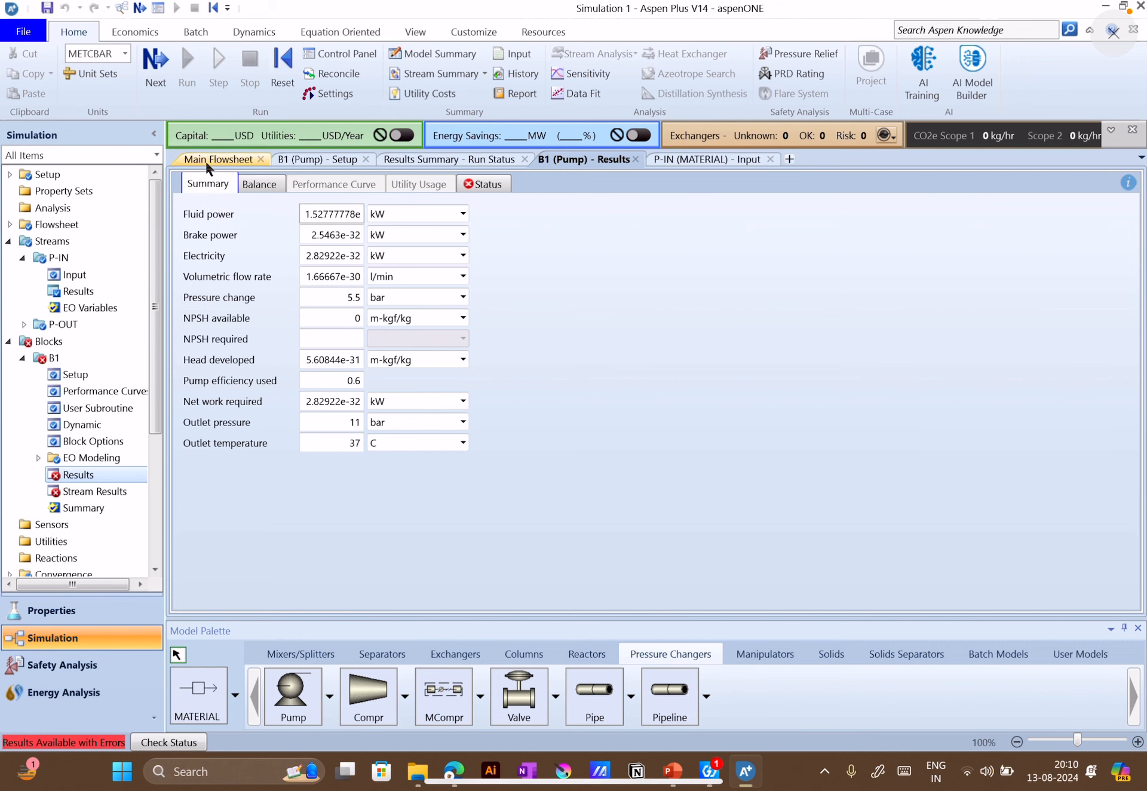
# Open the global method specifications in the Properties environment and reselect IAPWS-95 as the method name
pyautogui.click(206, 161)
pyautogui.click(397, 345)
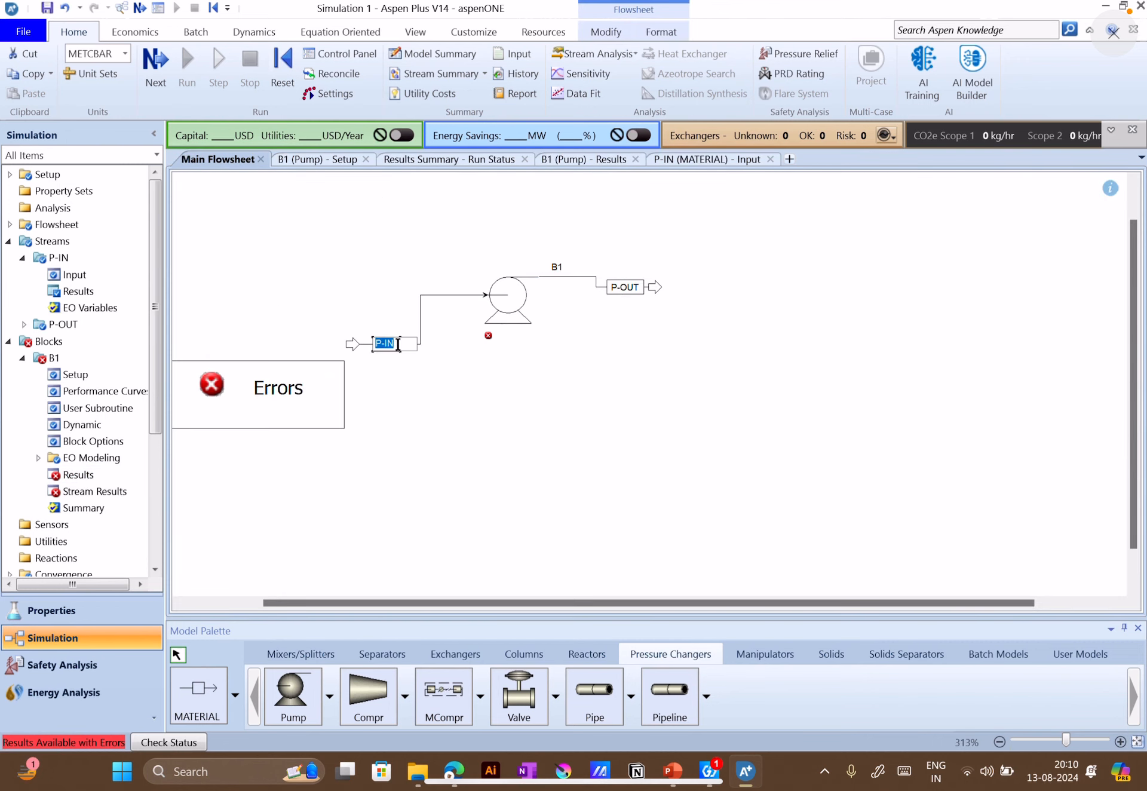
pyautogui.click(48, 609)
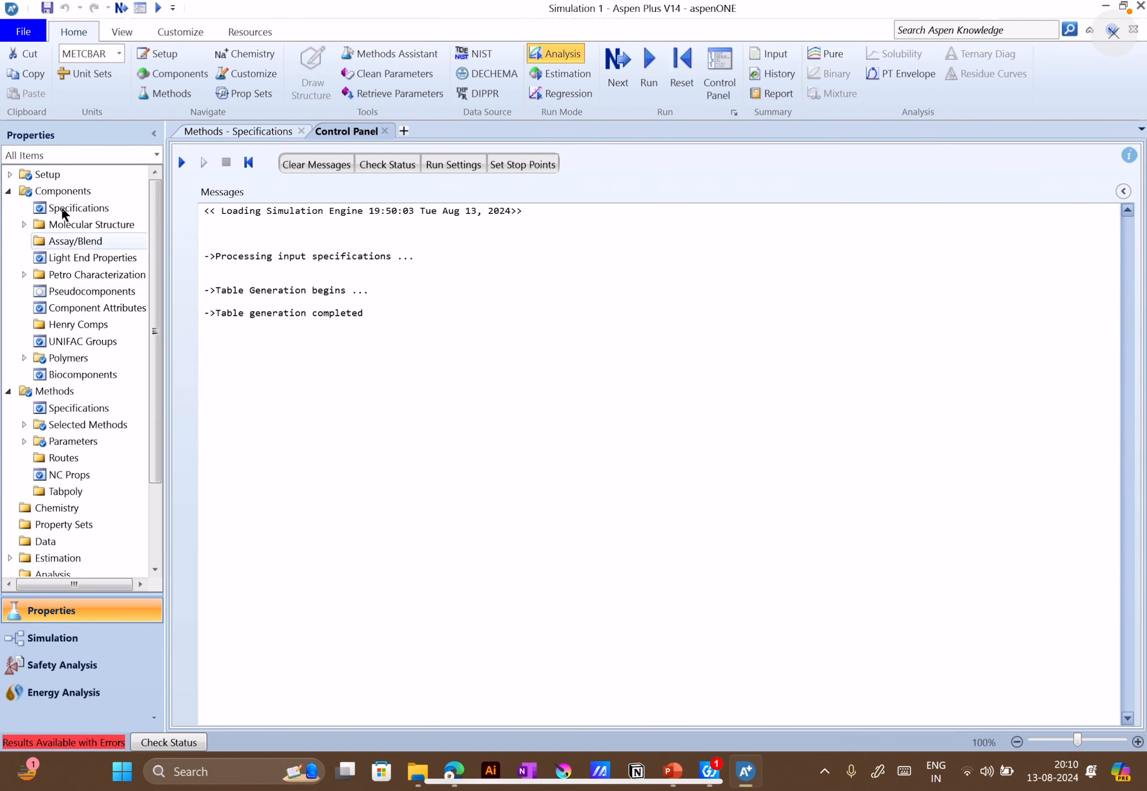
pyautogui.click(66, 192)
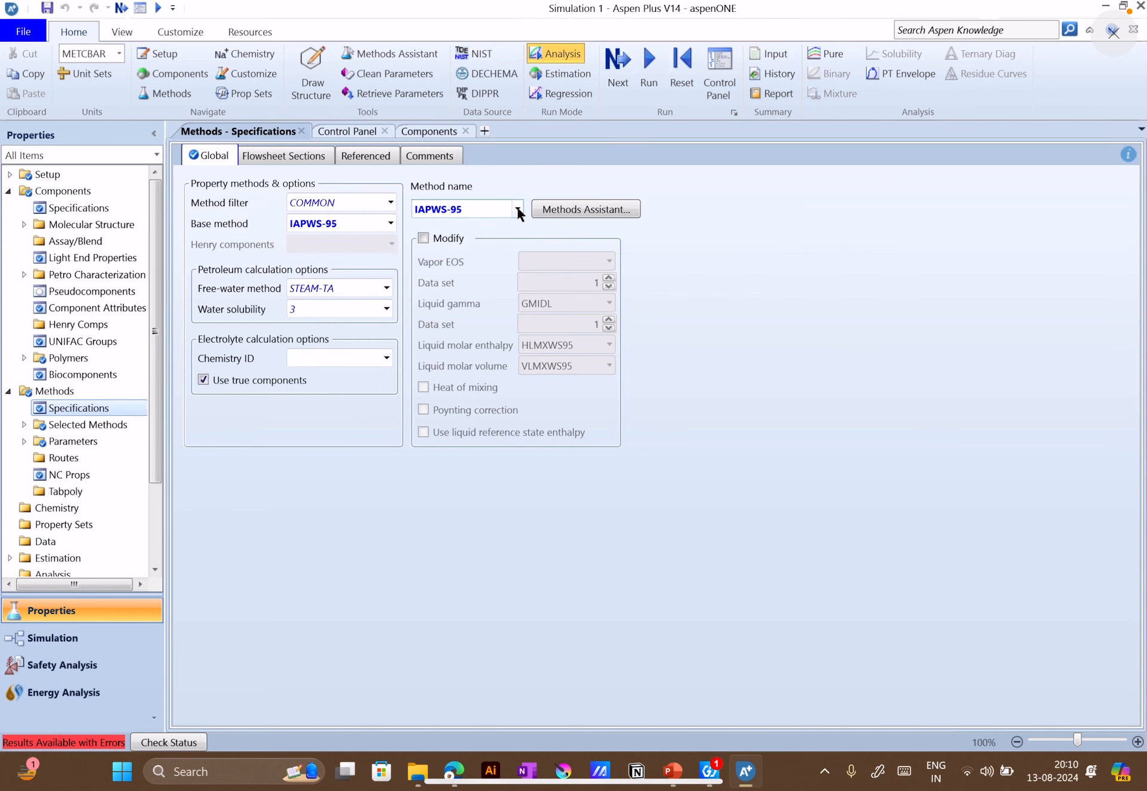
pyautogui.click(518, 210)
pyautogui.scroll(3, 486, 375)
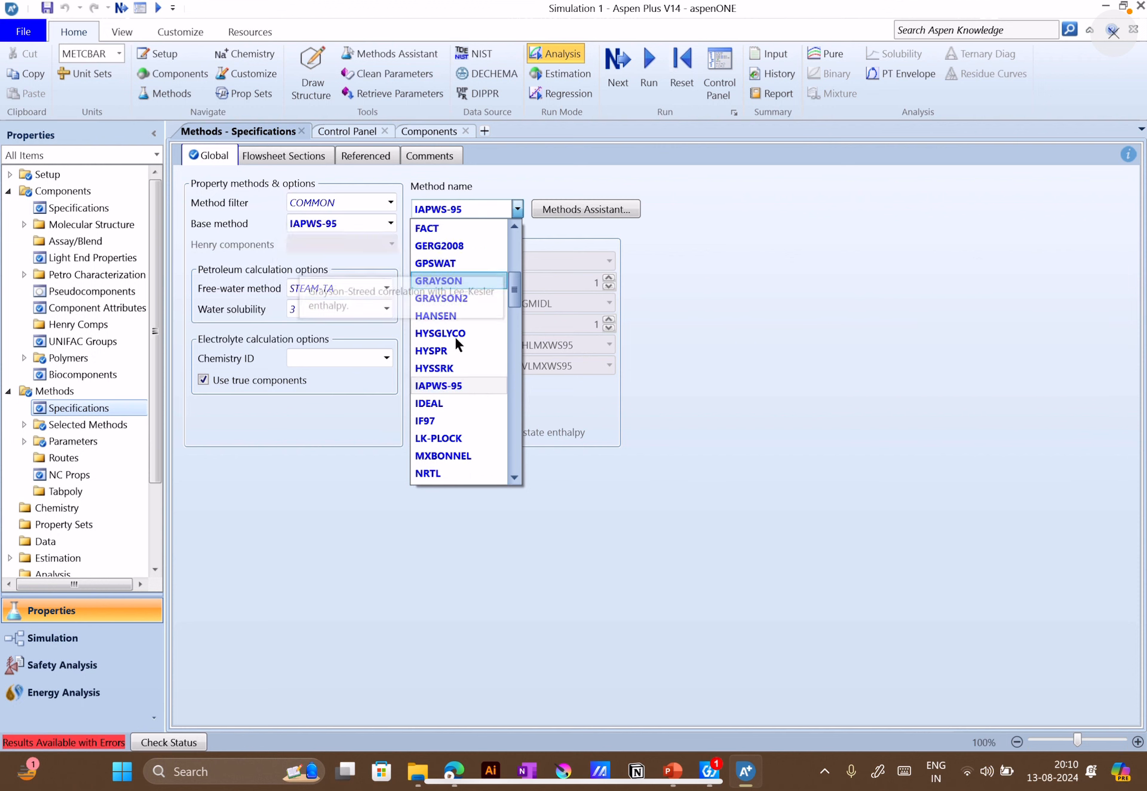
pyautogui.moveTo(450, 383)
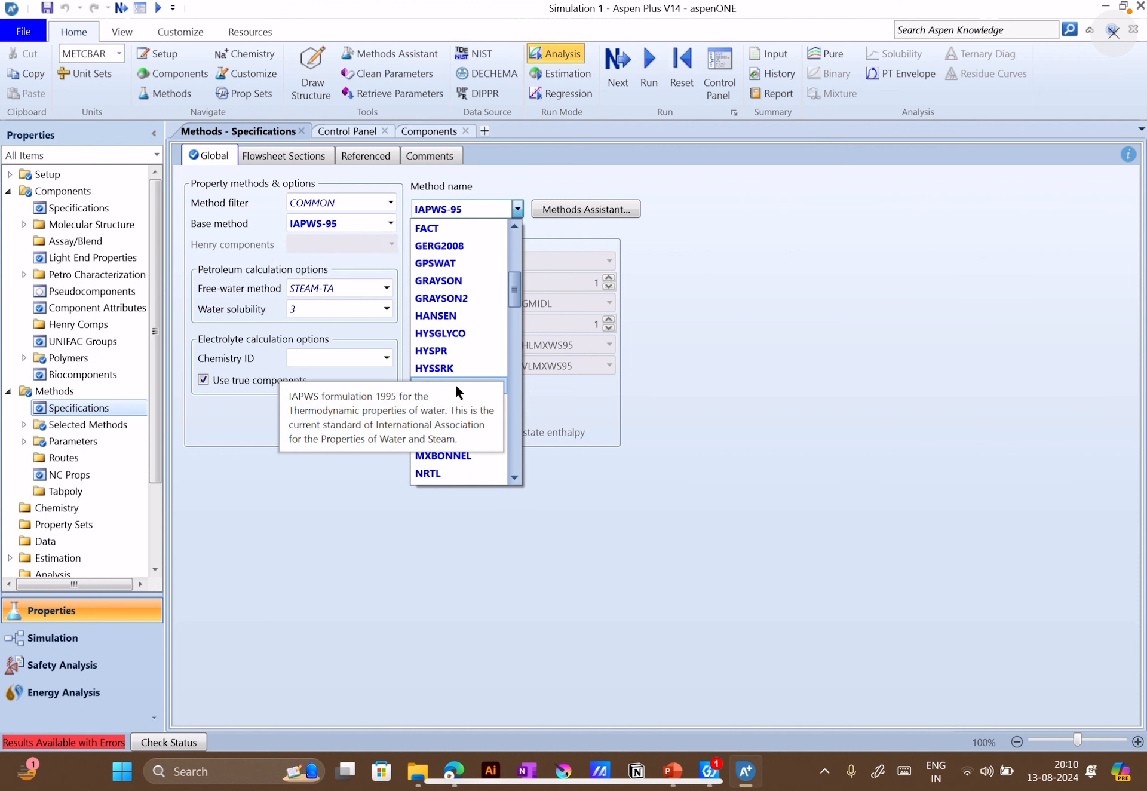
pyautogui.click(458, 387)
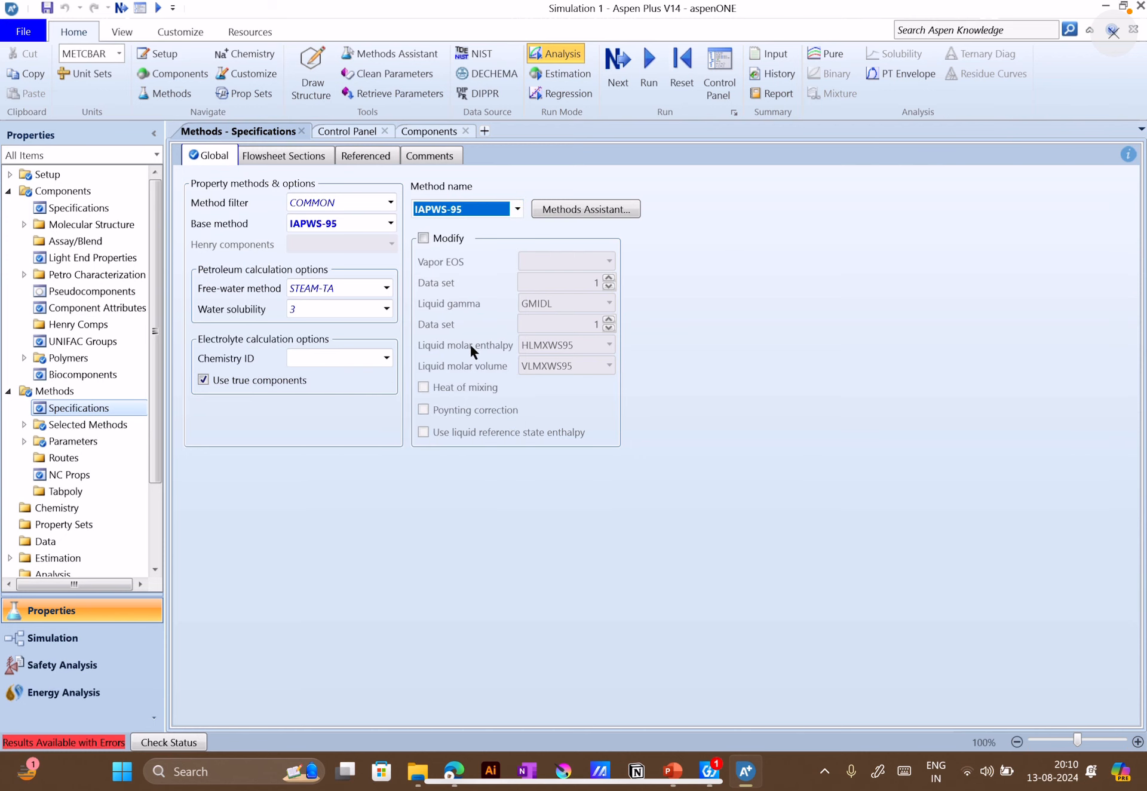
# Browse the remaining property methods in the method name list without choosing another one
pyautogui.click(518, 209)
pyautogui.scroll(-3, 485, 428)
pyautogui.scroll(-10, 478, 433)
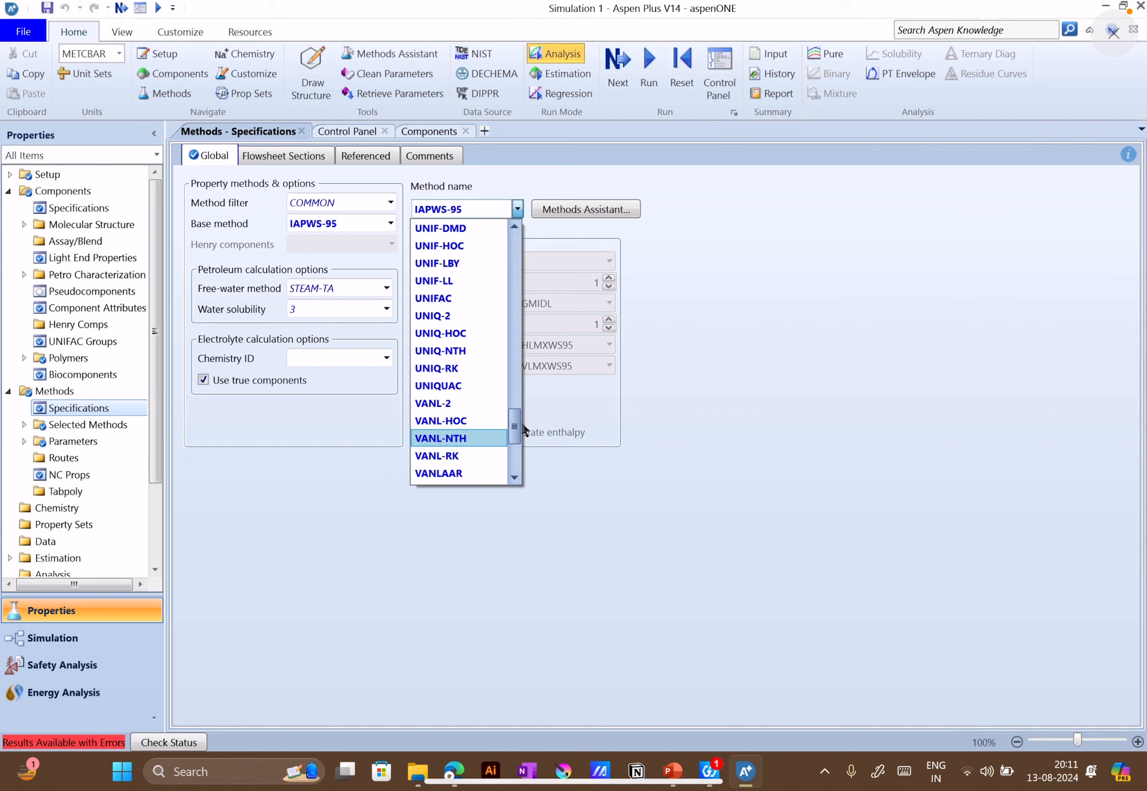
pyautogui.click(524, 428)
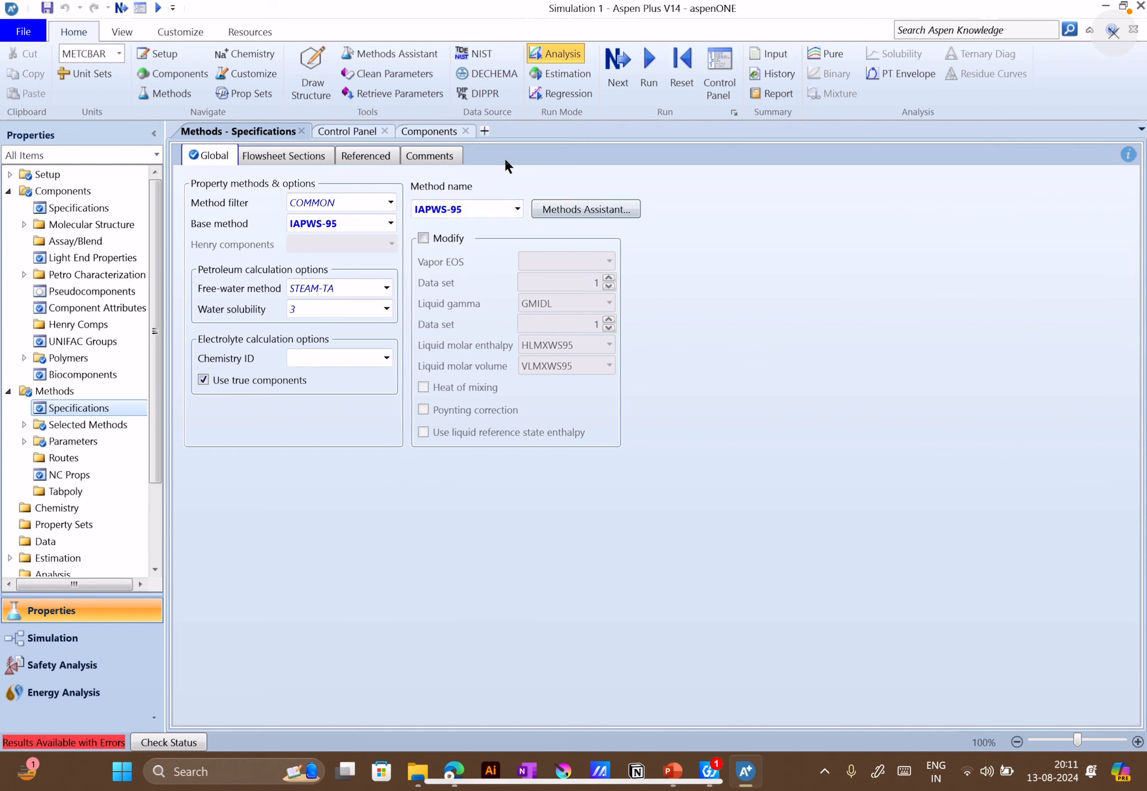
# Run the property calculations and try to return to the Simulation environment
pyautogui.click(649, 65)
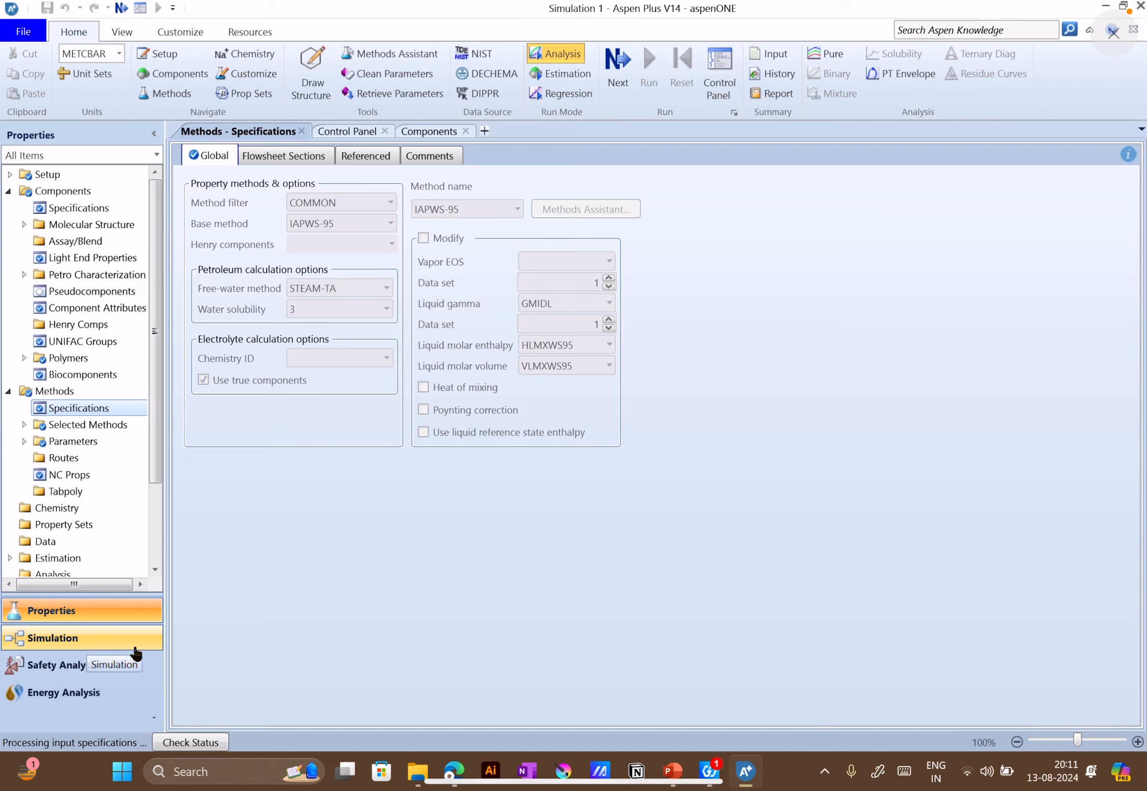
pyautogui.click(136, 654)
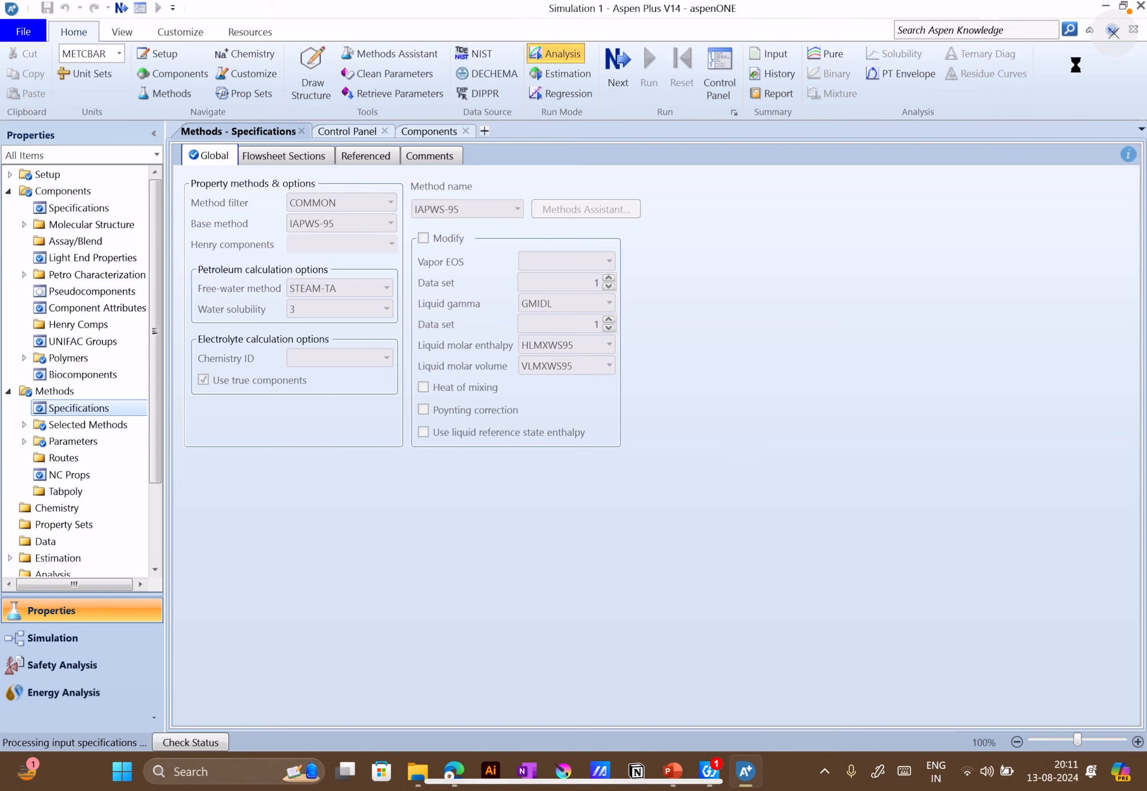
# Try to close the unresponsive Aspen Plus window
pyautogui.press('super')
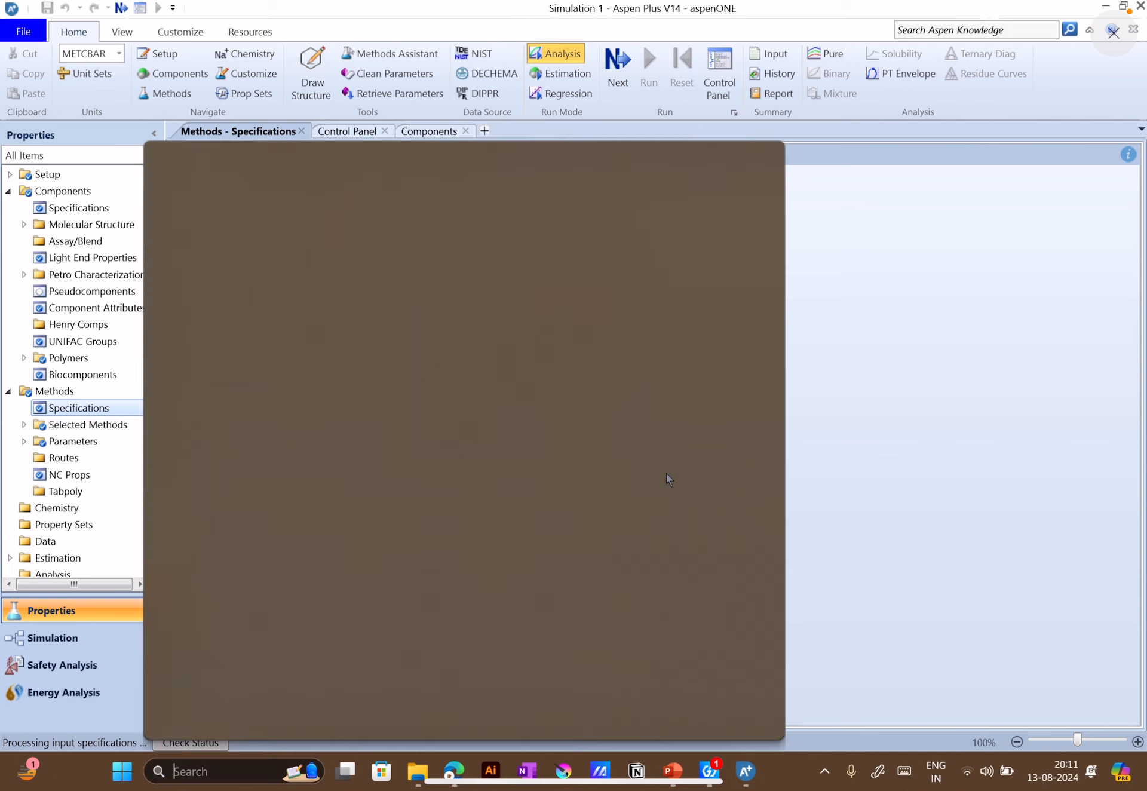
pyautogui.click(746, 772)
pyautogui.rightClick(747, 772)
pyautogui.click(751, 773)
pyautogui.rightClick(751, 773)
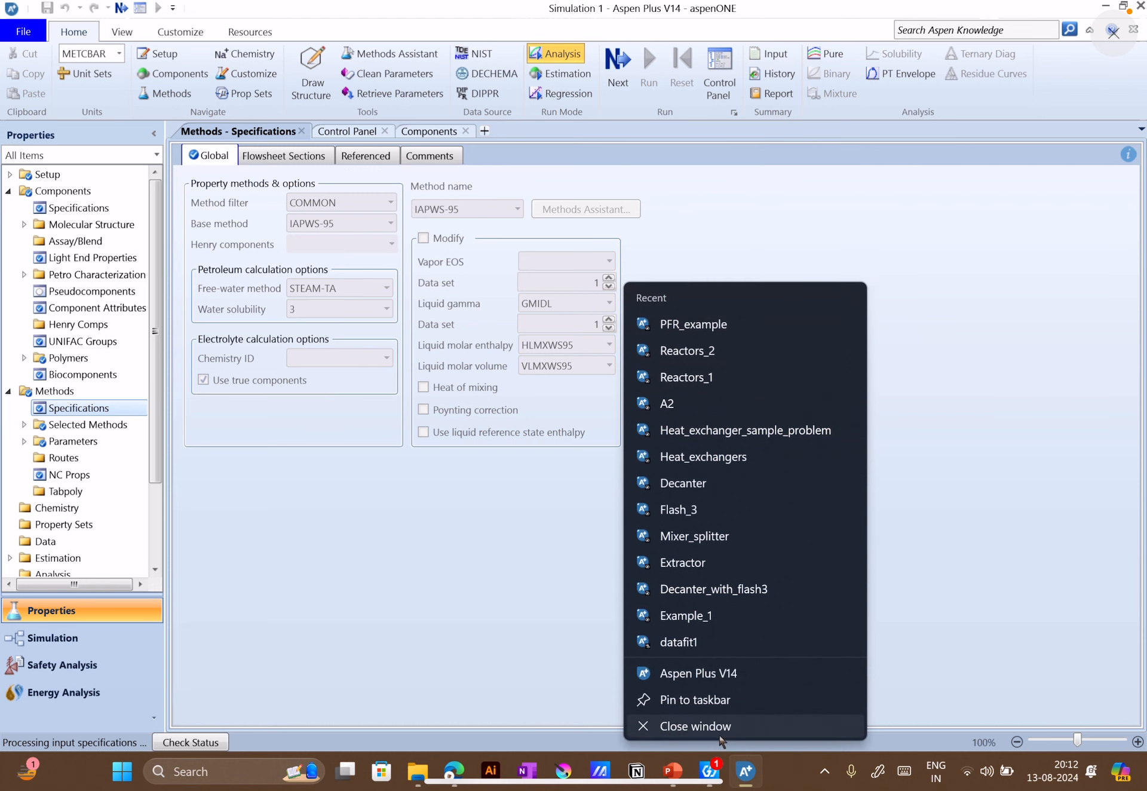
pyautogui.click(720, 735)
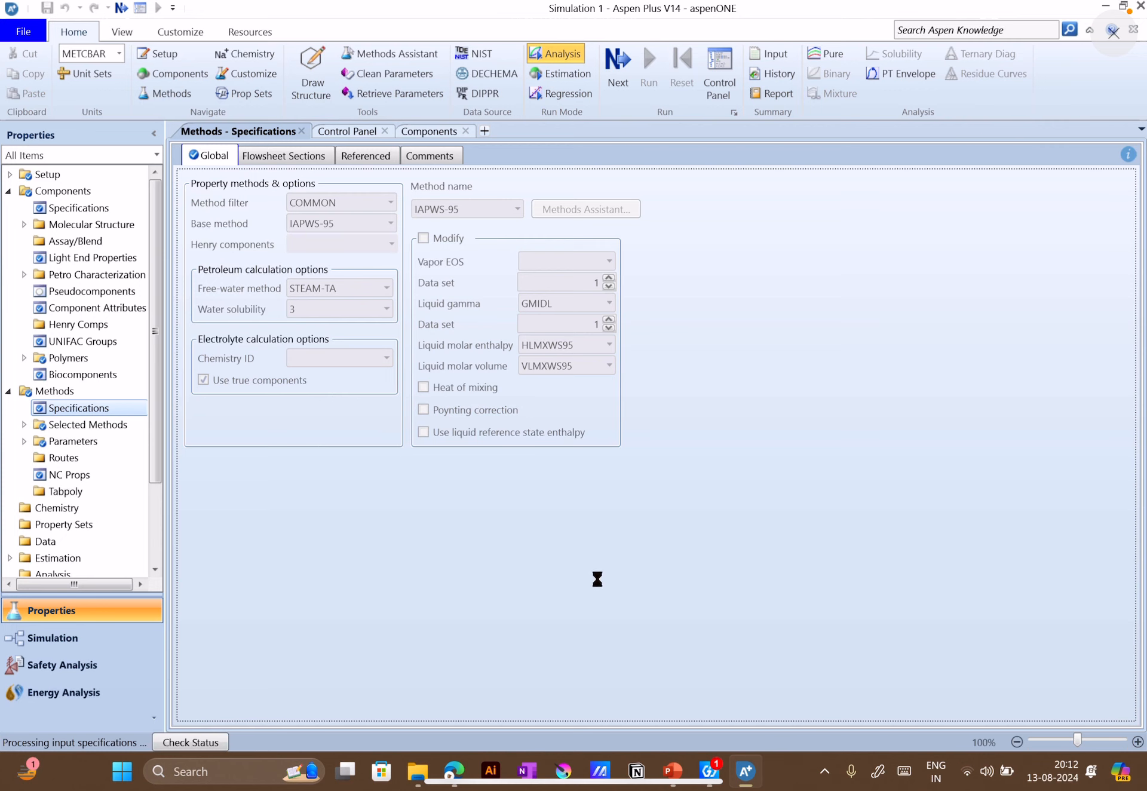
# Open Task Manager, end the frozen Aspen Plus application, and close Task Manager
pyautogui.click(279, 771)
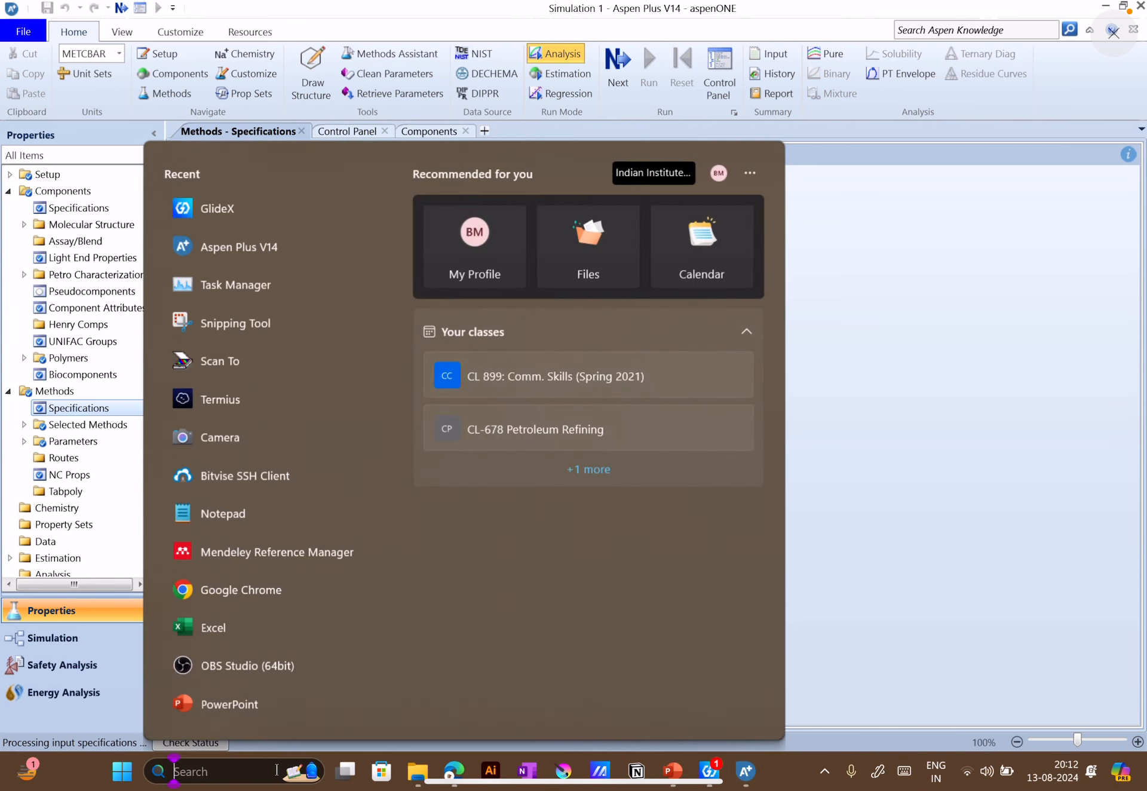
pyautogui.write('ta')
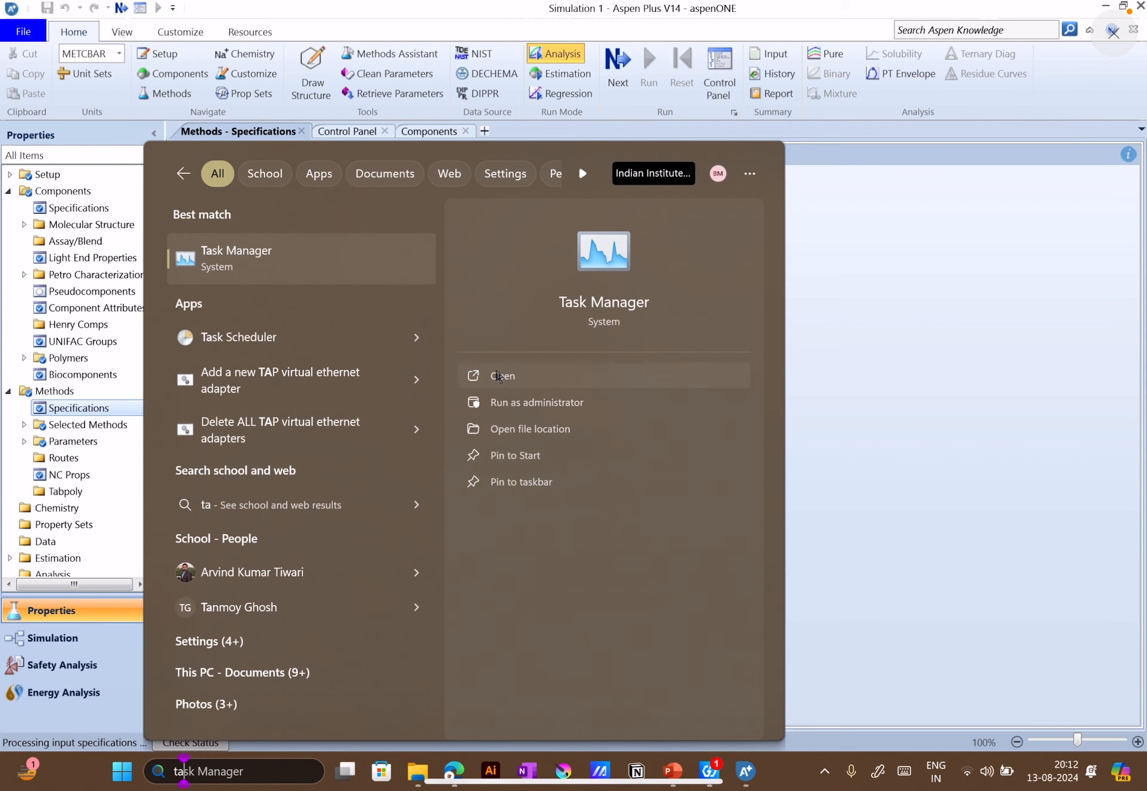
pyautogui.click(497, 378)
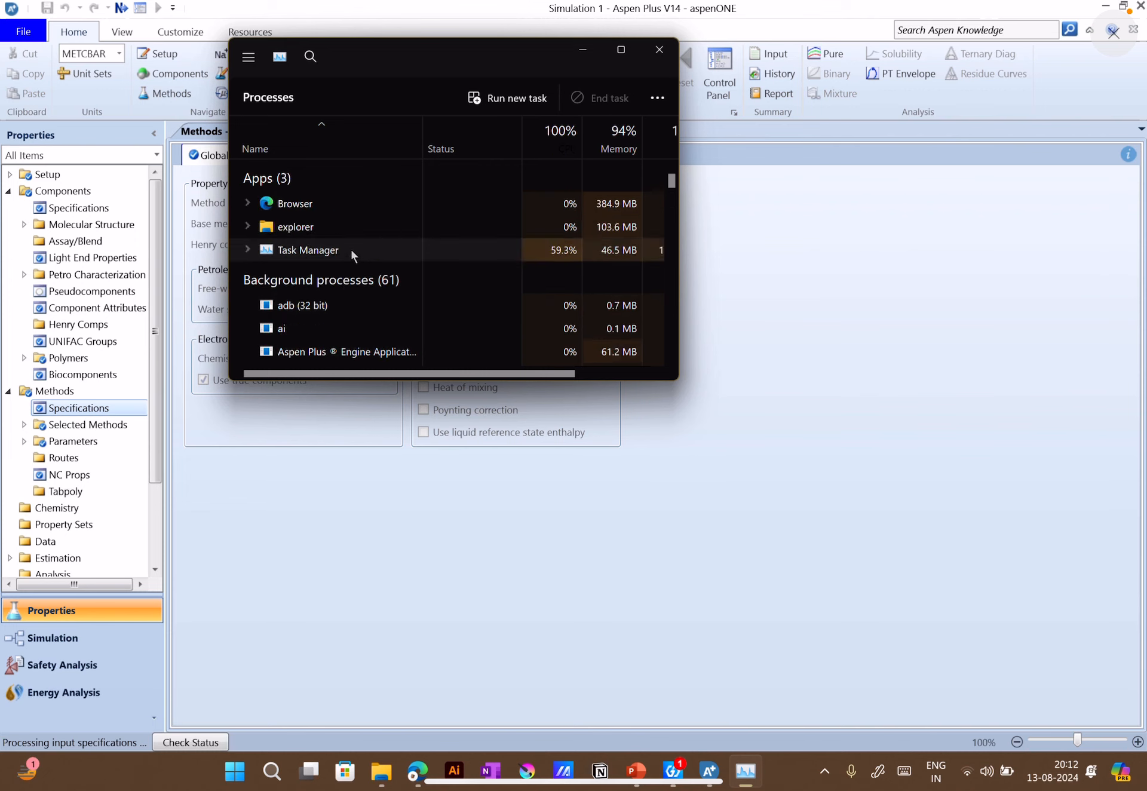
pyautogui.click(316, 210)
pyautogui.rightClick(316, 211)
pyautogui.click(356, 240)
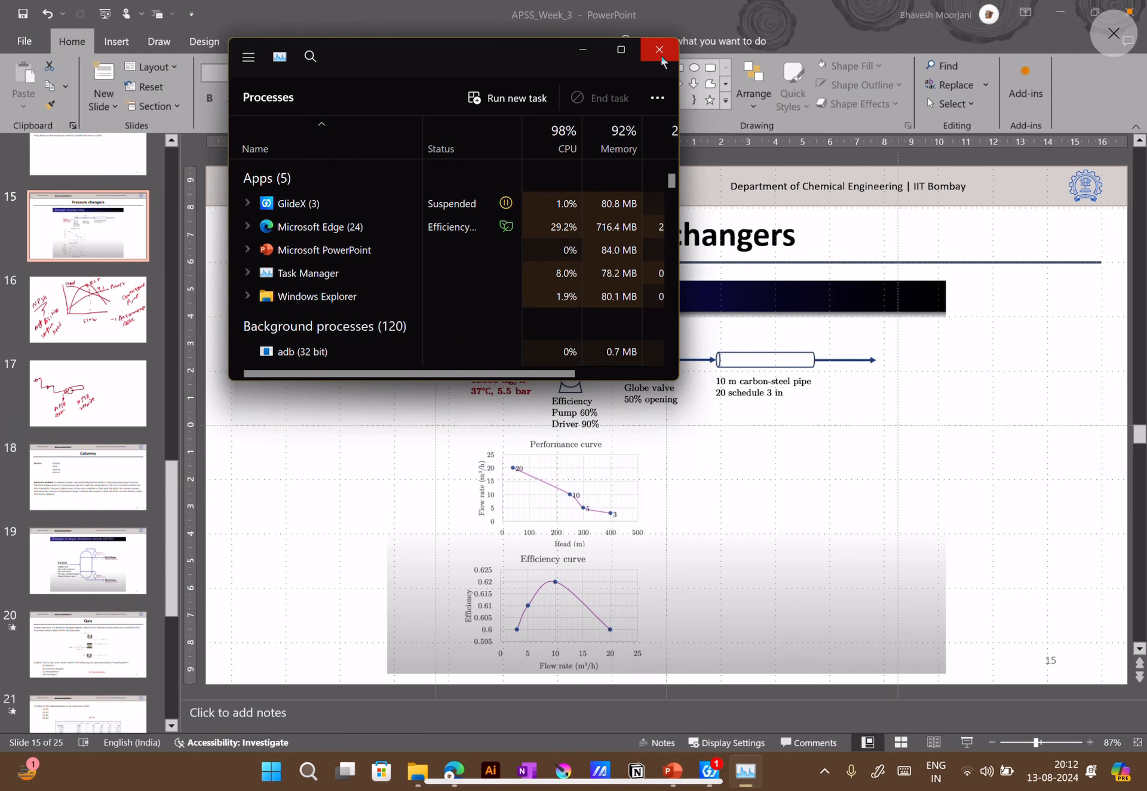
pyautogui.click(659, 49)
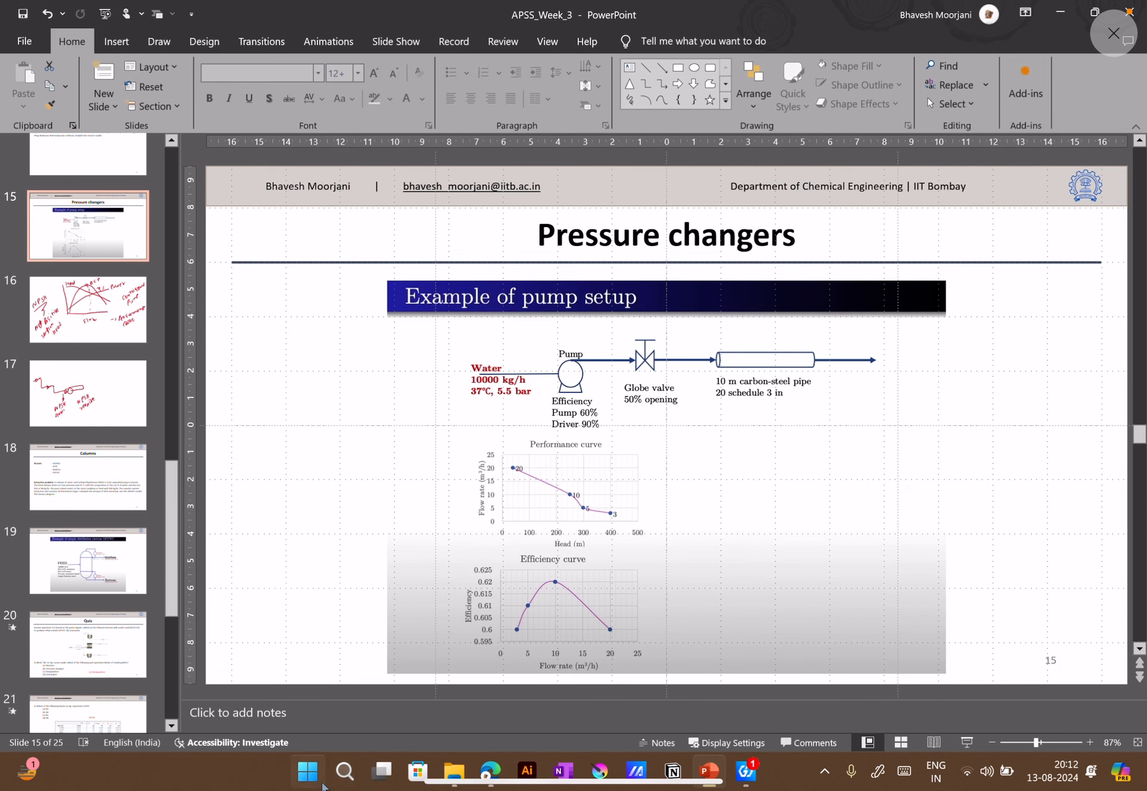
# Relaunch Aspen Plus V14 and create a new simulation with METCBAR units from a template
pyautogui.click(345, 771)
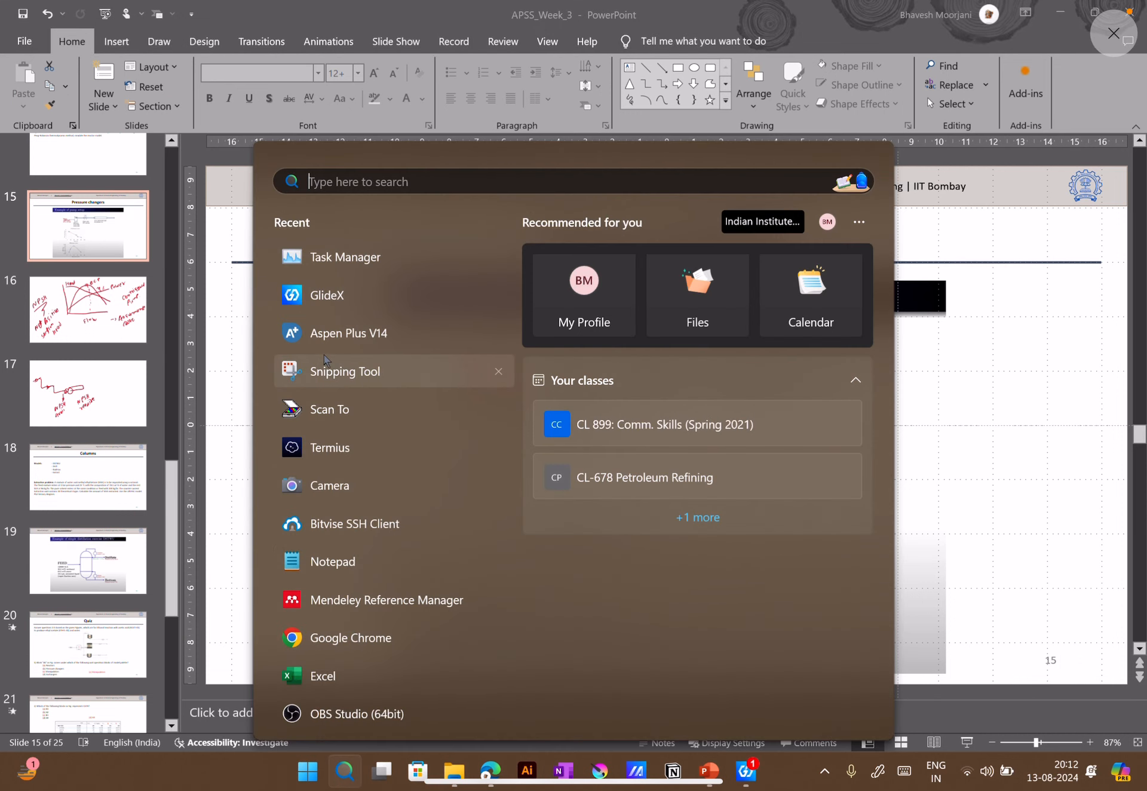
pyautogui.click(330, 338)
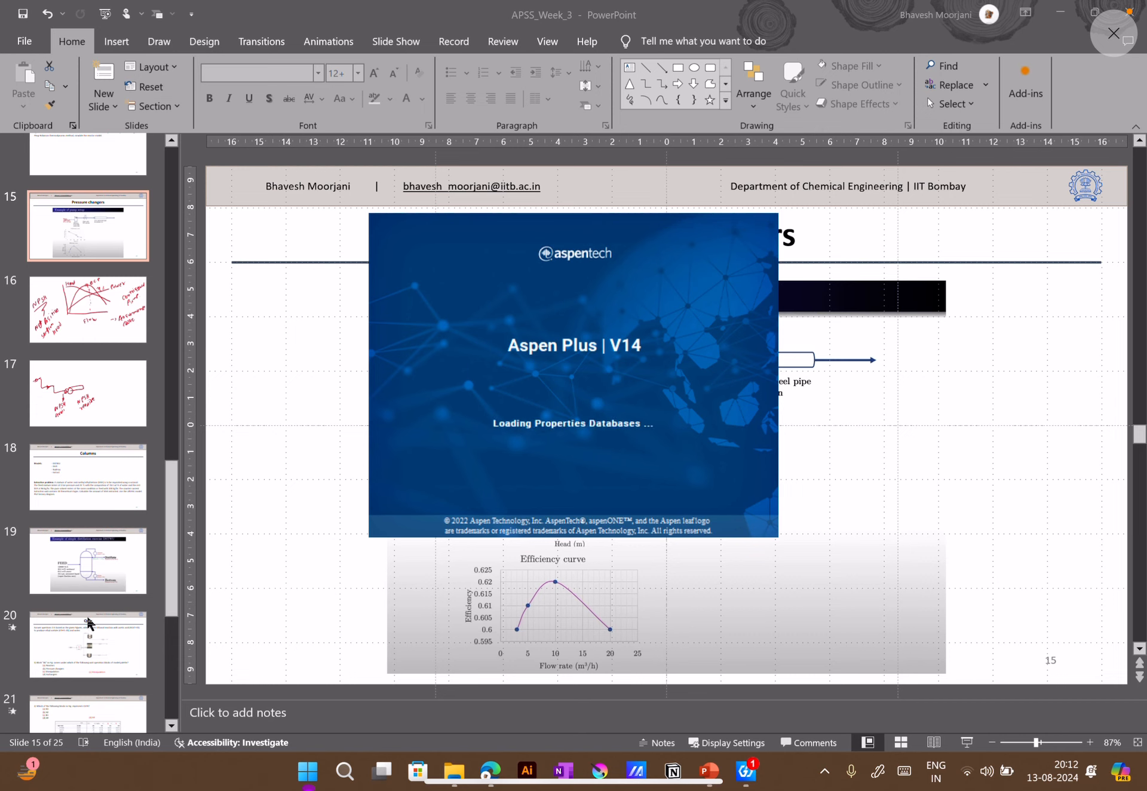
pyautogui.scroll(-4, 96, 619)
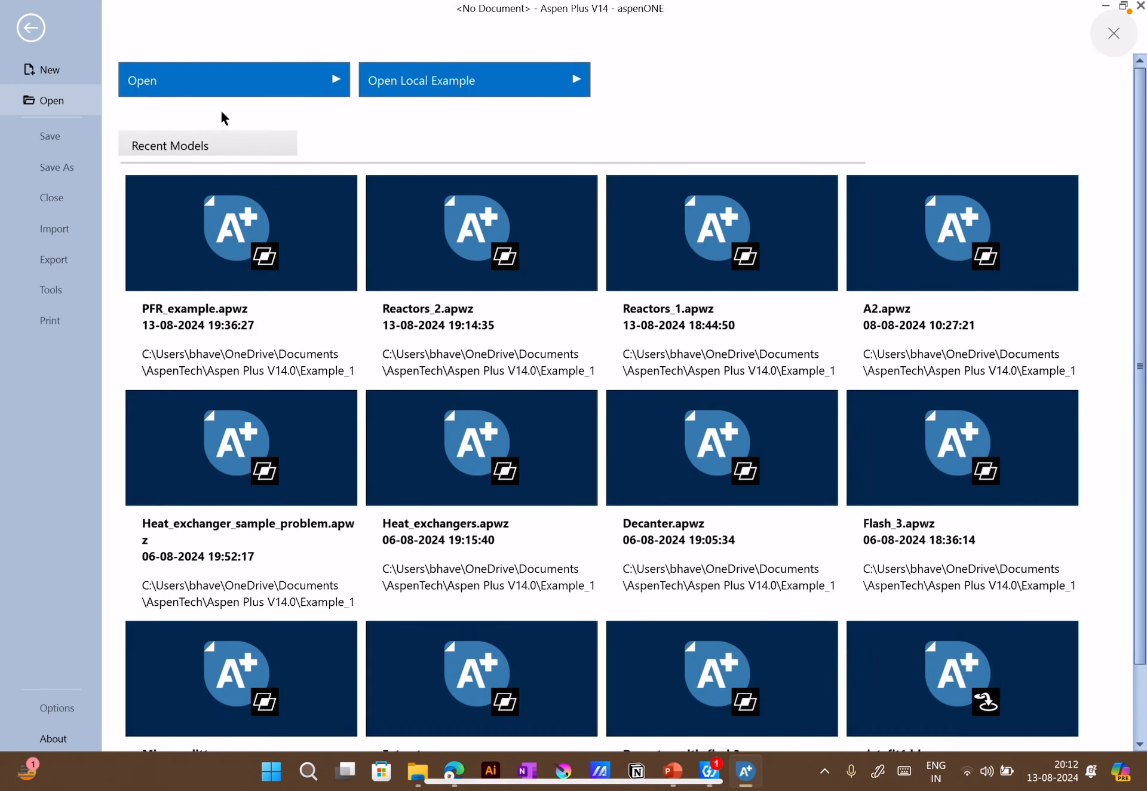
pyautogui.click(47, 74)
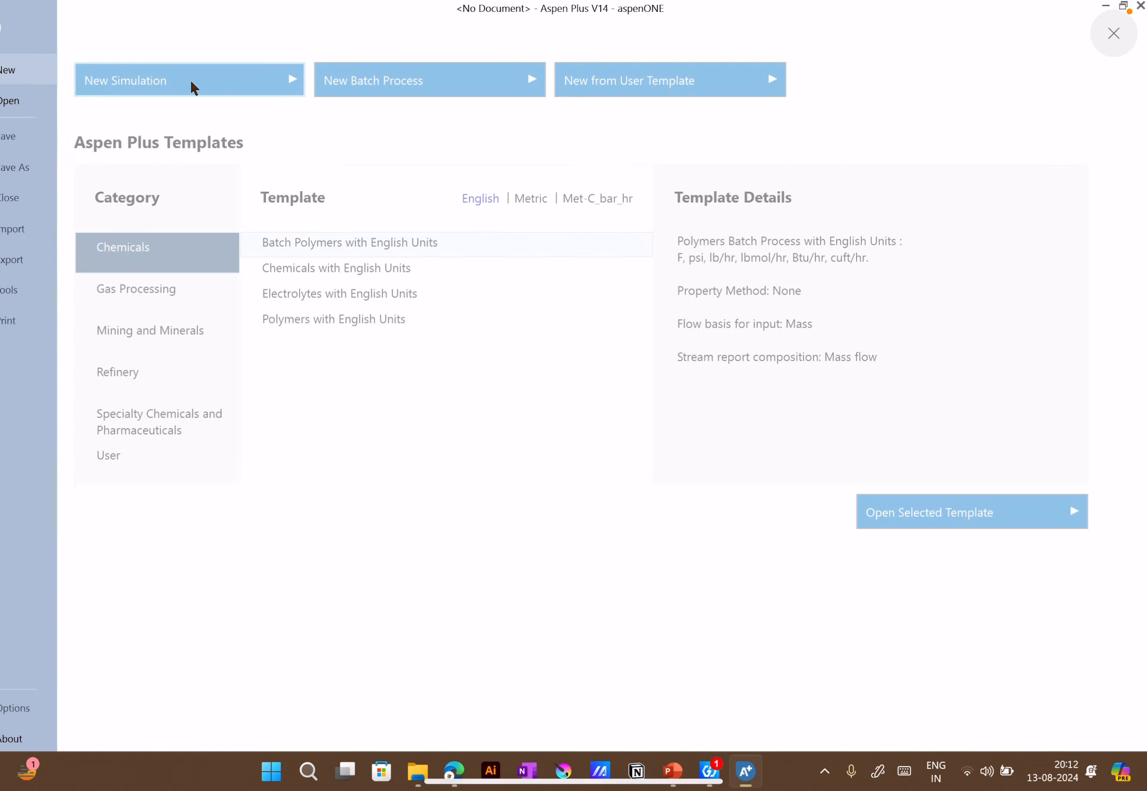
pyautogui.doubleClick(327, 242)
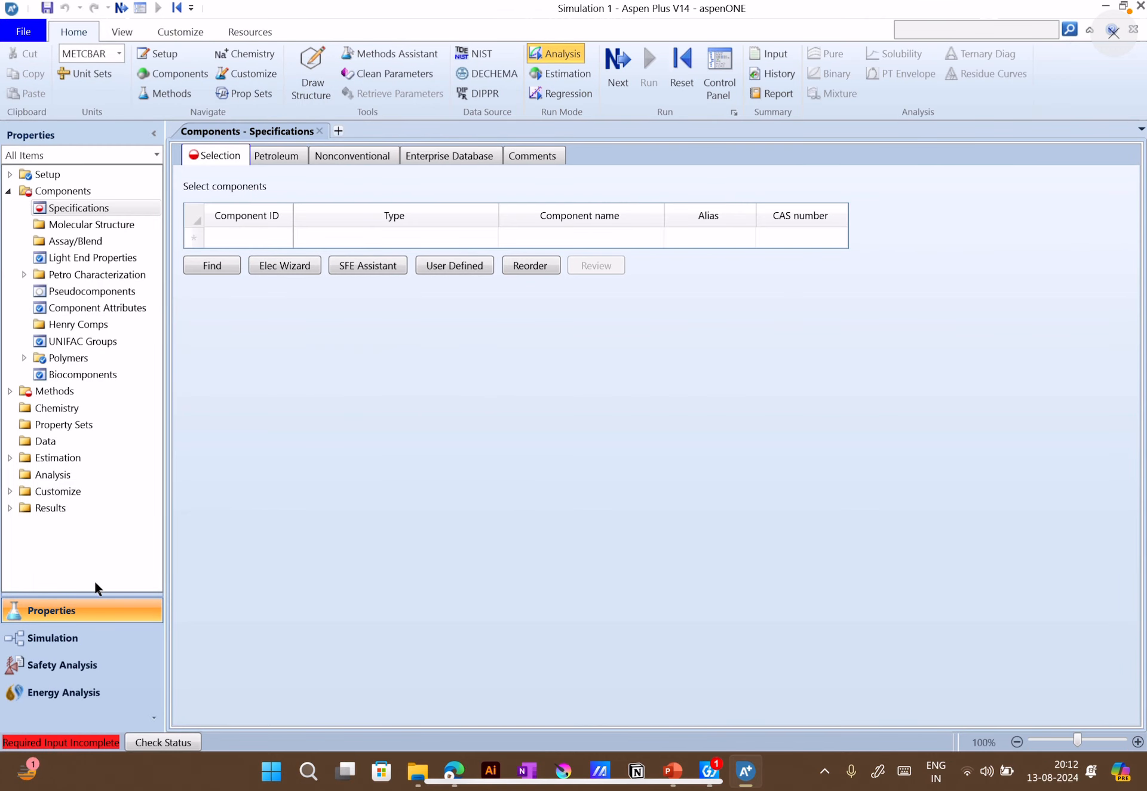
# Switch to the Simulation environment and place a pump, a compressor, a valve and a pipe from the pressure changers on the flowsheet
pyautogui.click(101, 636)
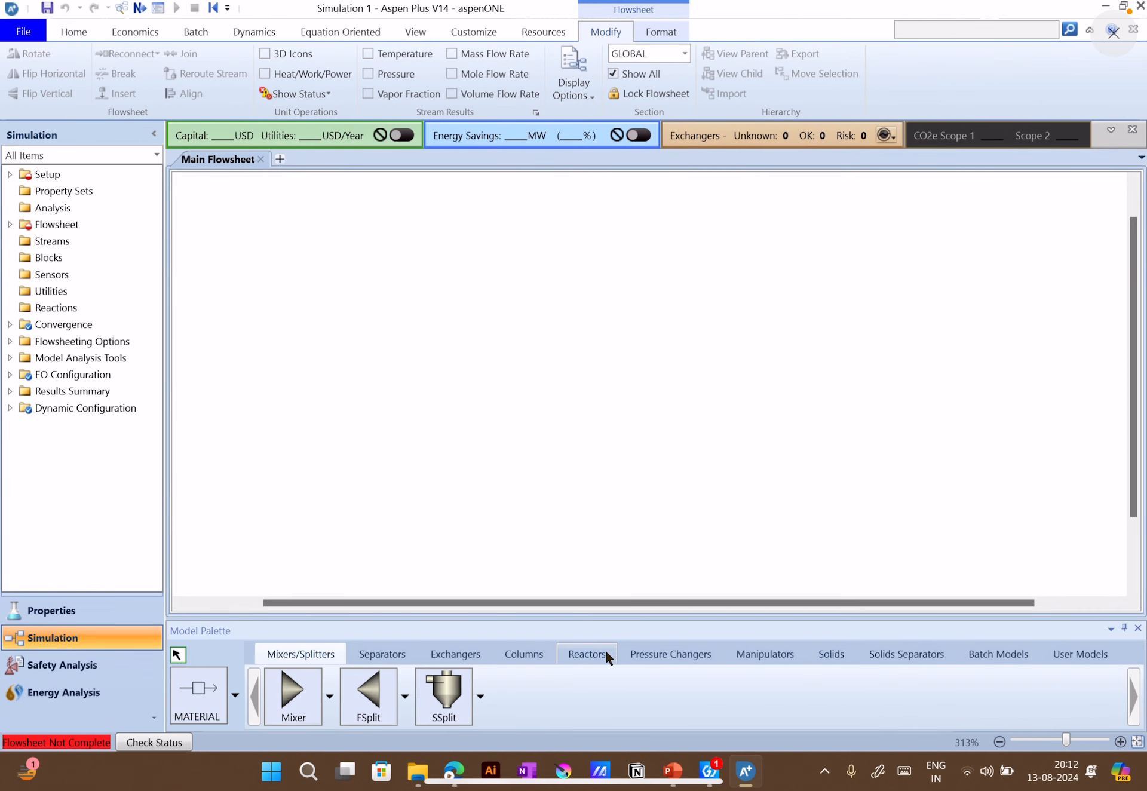
pyautogui.click(672, 657)
pyautogui.click(291, 693)
pyautogui.click(328, 320)
pyautogui.click(371, 694)
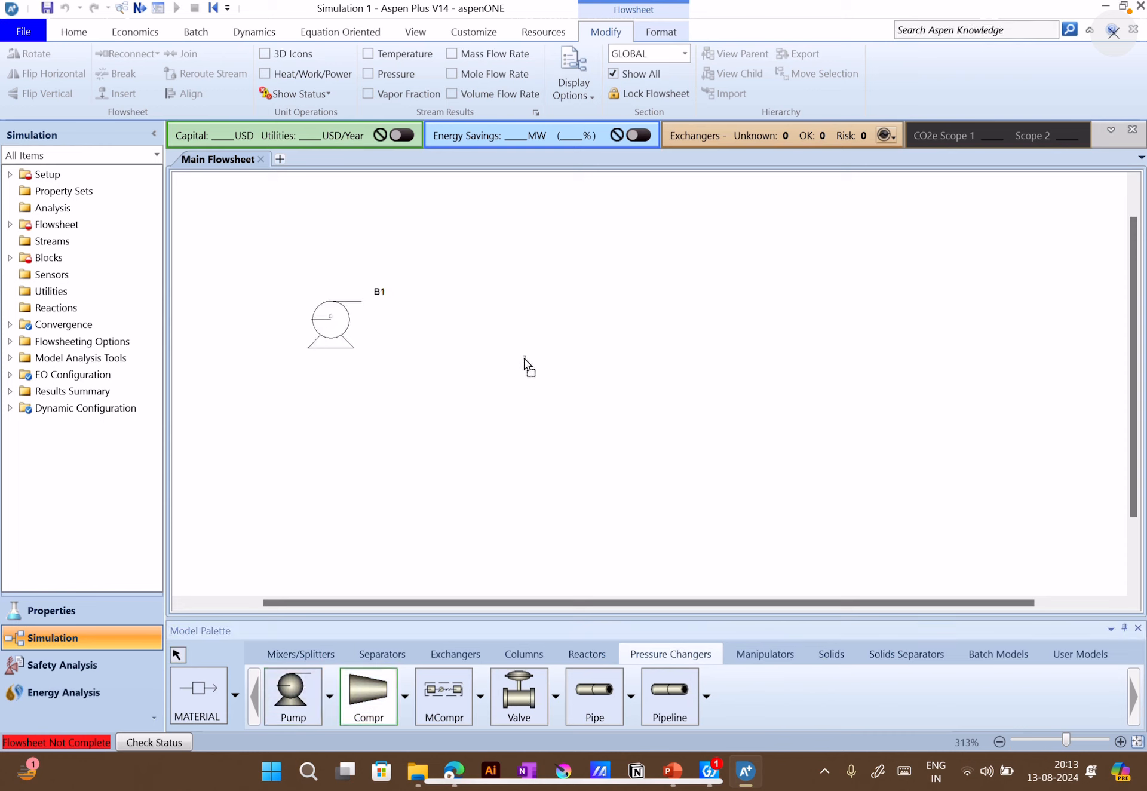
pyautogui.click(523, 357)
pyautogui.click(502, 702)
pyautogui.click(658, 414)
pyautogui.click(594, 694)
pyautogui.click(773, 370)
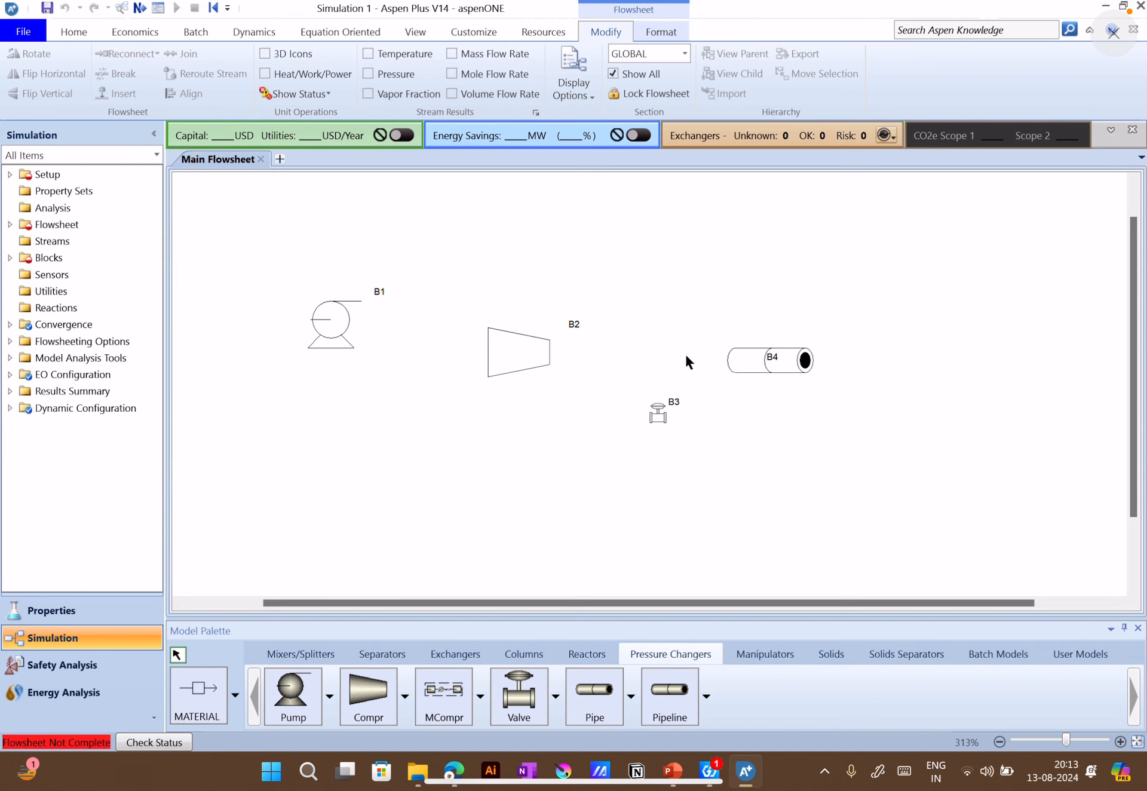
# Open the pump block's input form, choose Pressure increase as the outlet specification, and view its calculation and flash options
pyautogui.click(340, 328)
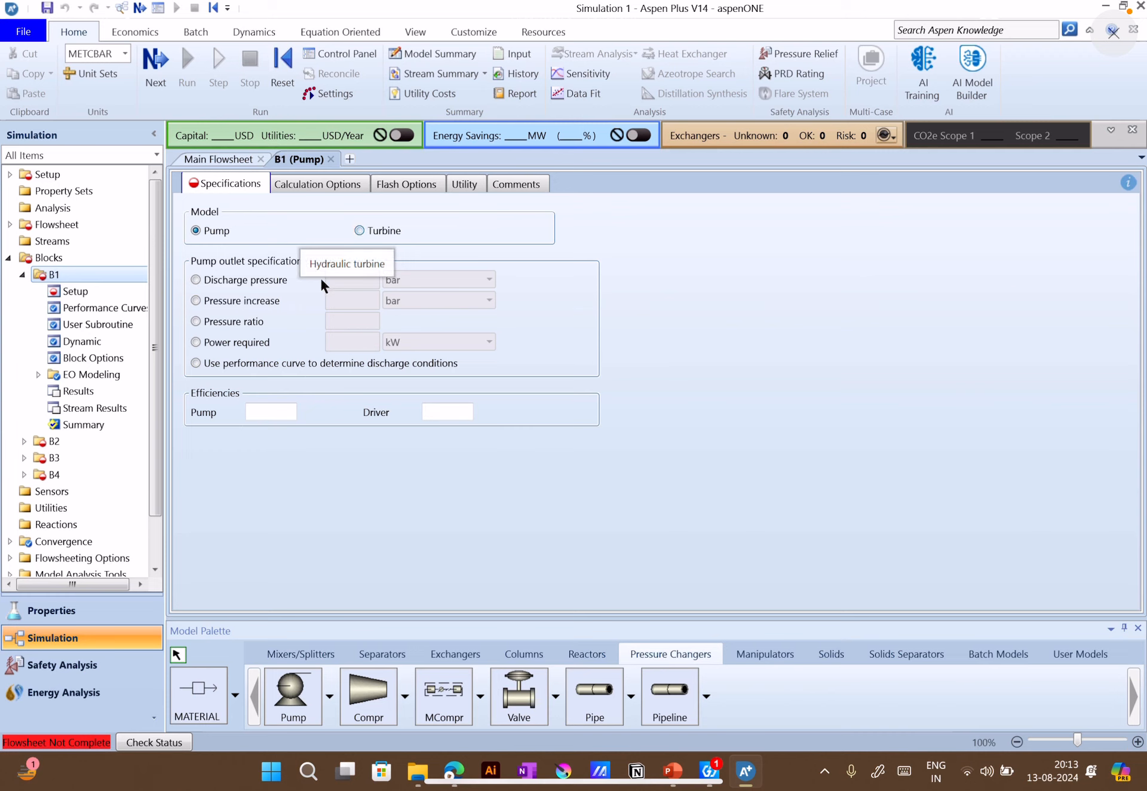
pyautogui.click(253, 281)
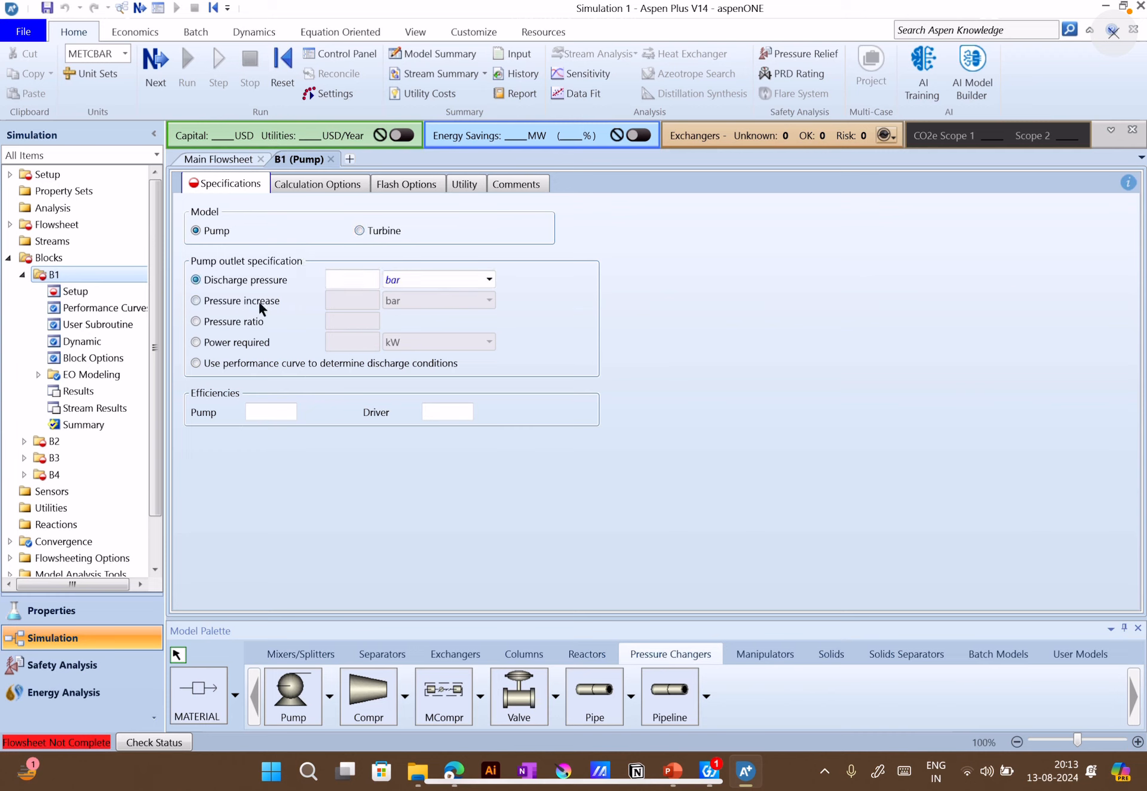
pyautogui.click(255, 301)
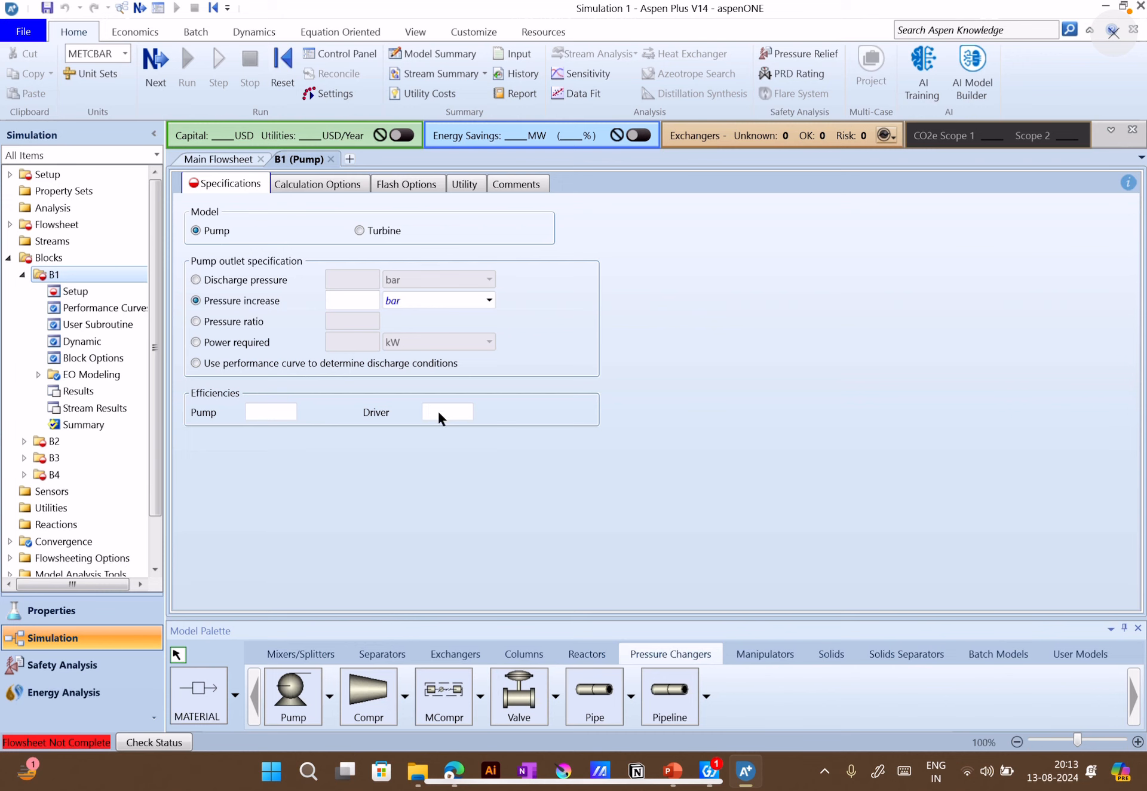
pyautogui.click(337, 189)
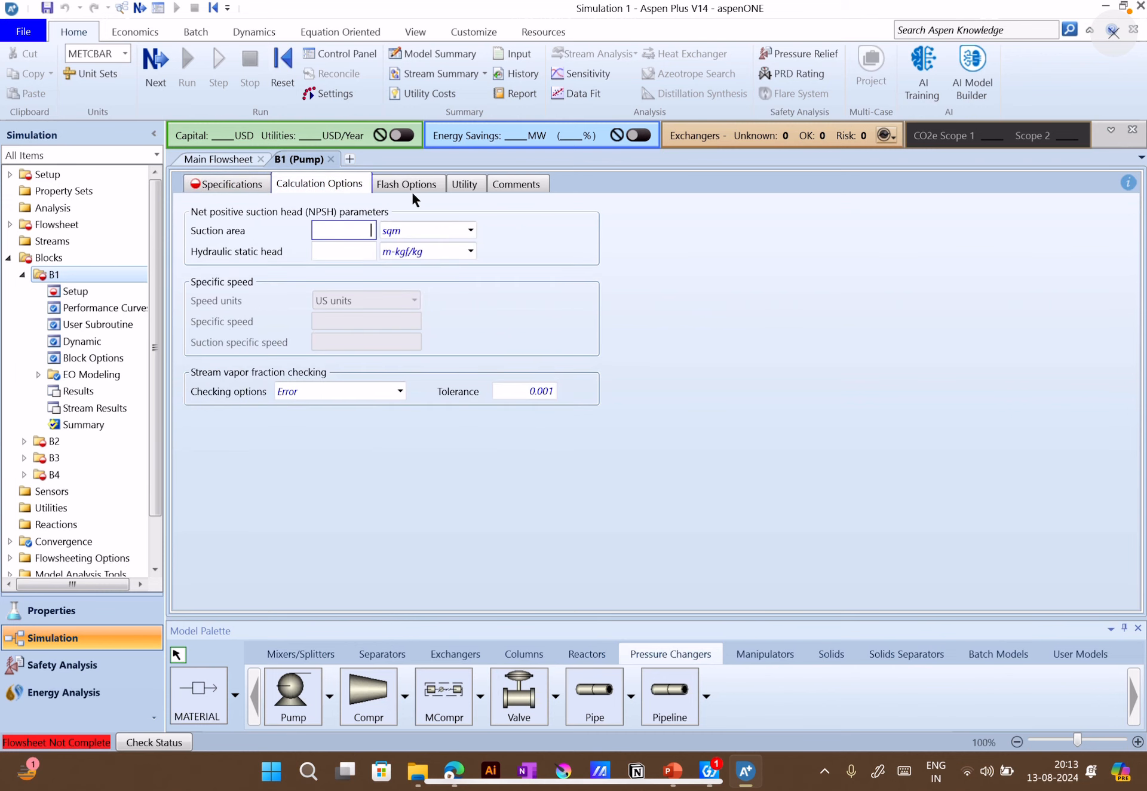
pyautogui.click(415, 184)
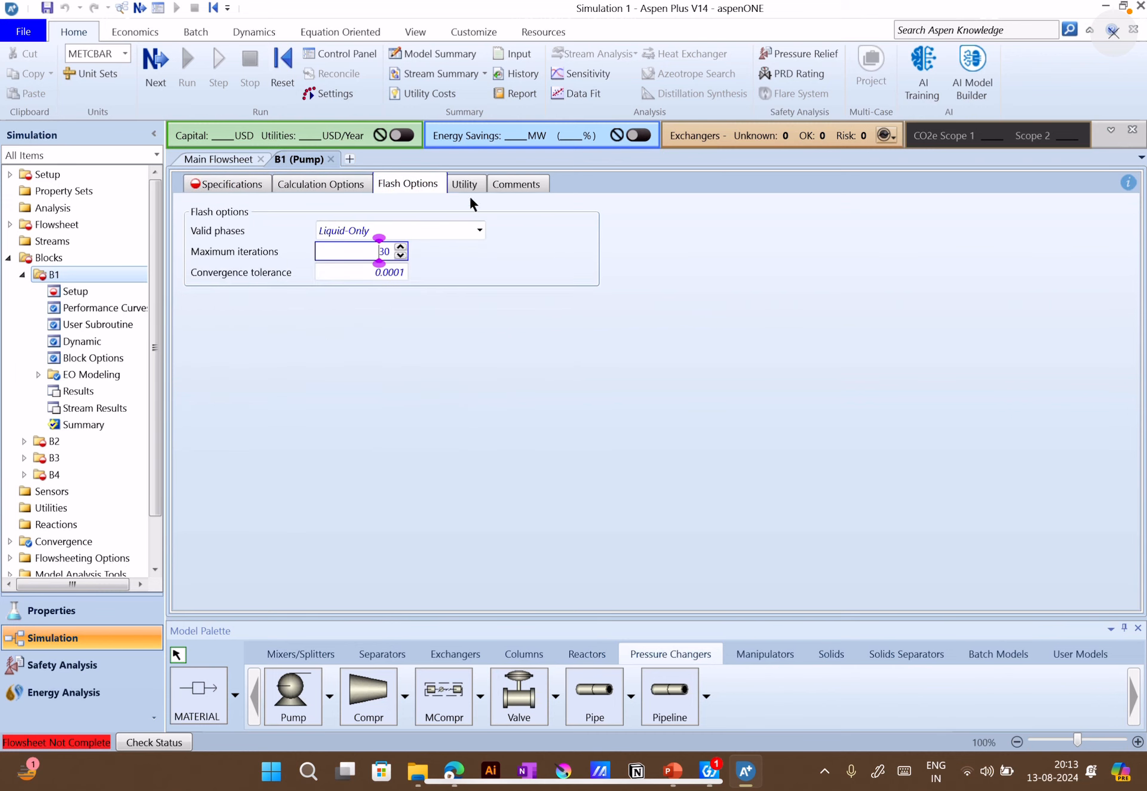
# Open compressor block B2, explore the Turbine model's types and calculation options, and restore the Compressor model
pyautogui.click(229, 160)
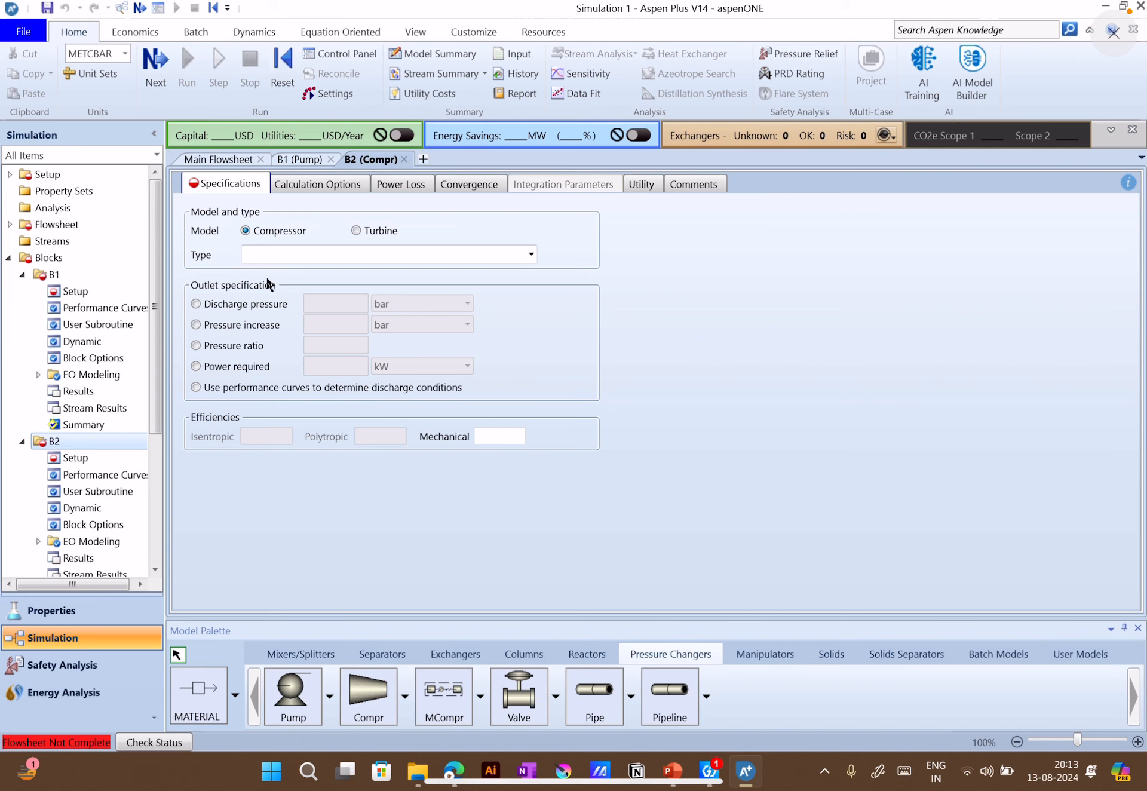
pyautogui.click(361, 229)
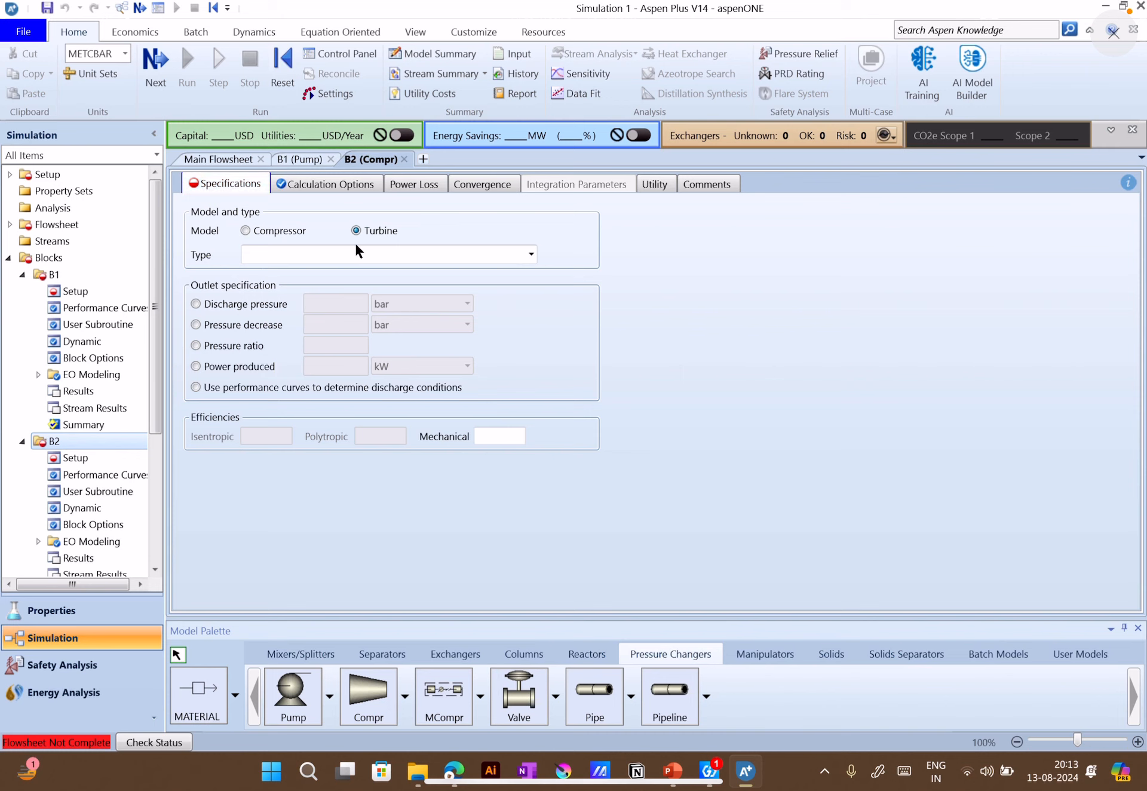
pyautogui.click(527, 252)
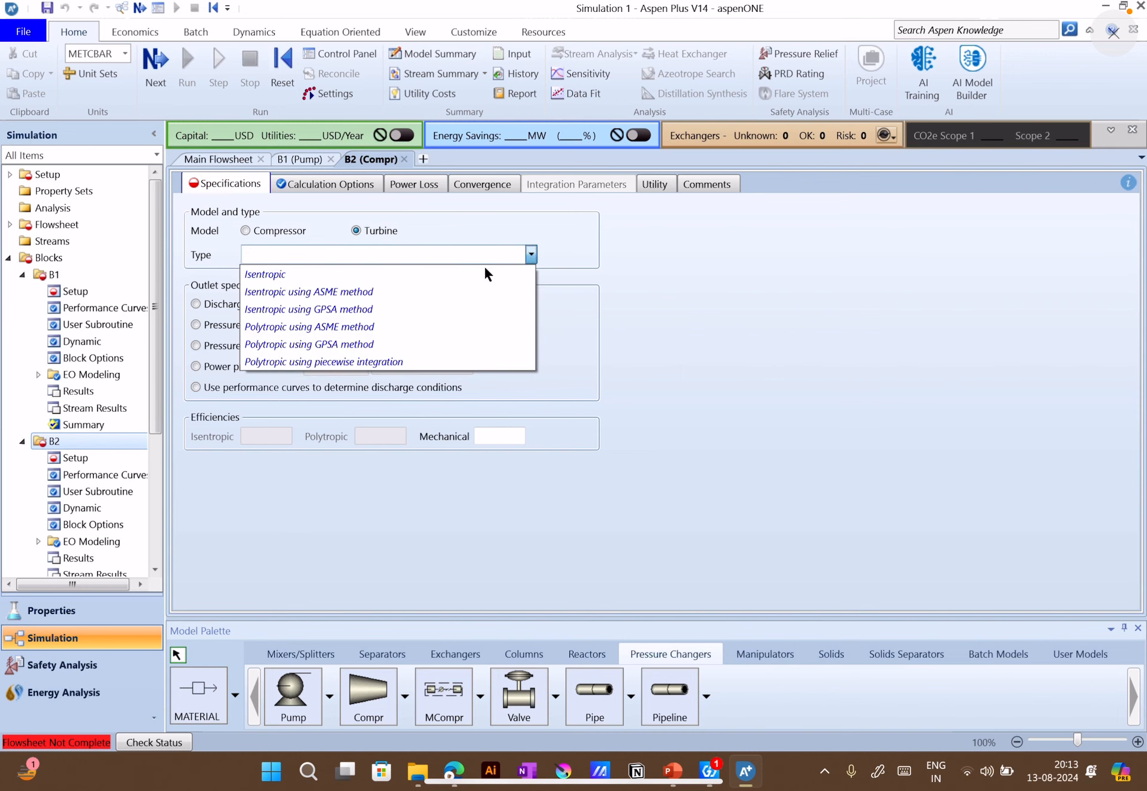
pyautogui.click(381, 215)
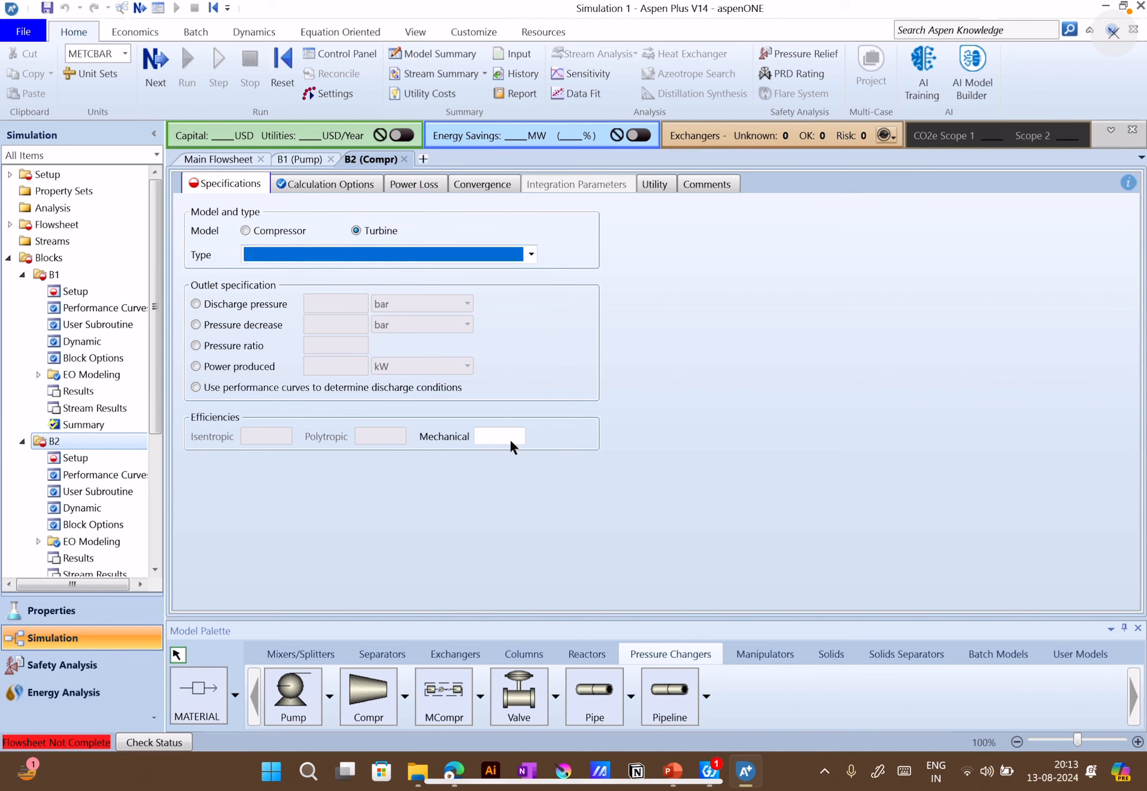
pyautogui.click(344, 184)
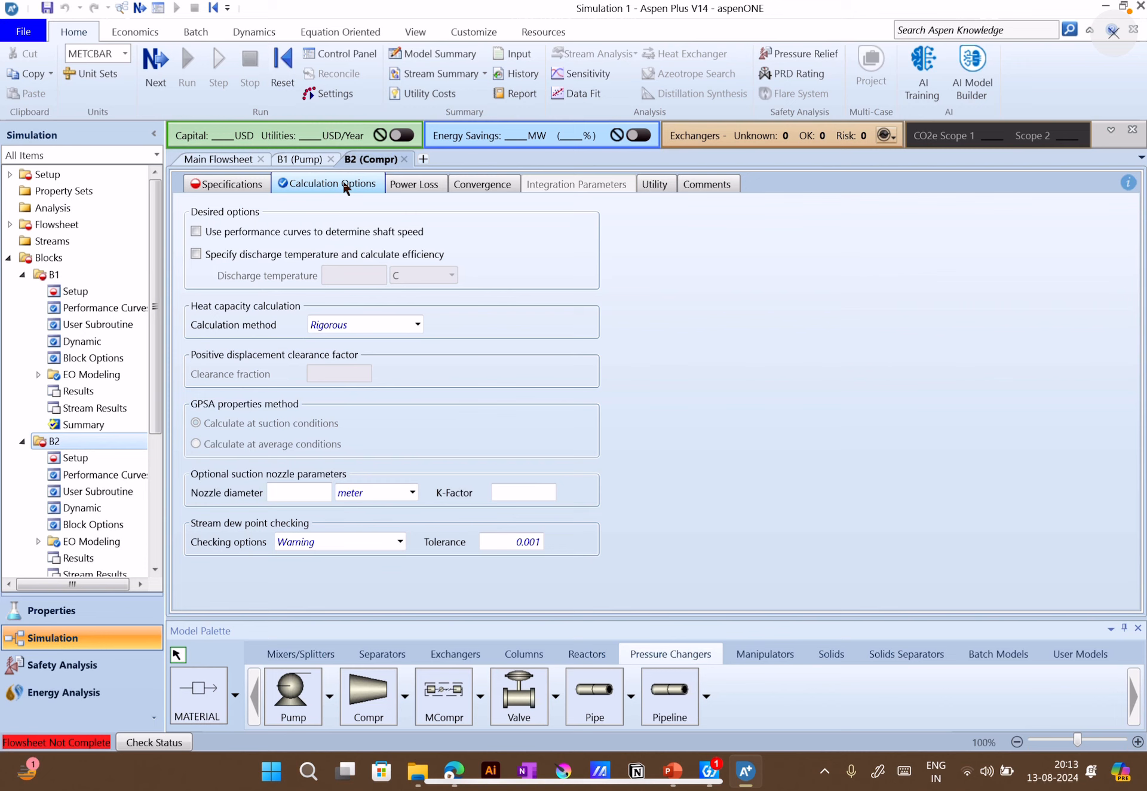
pyautogui.click(248, 190)
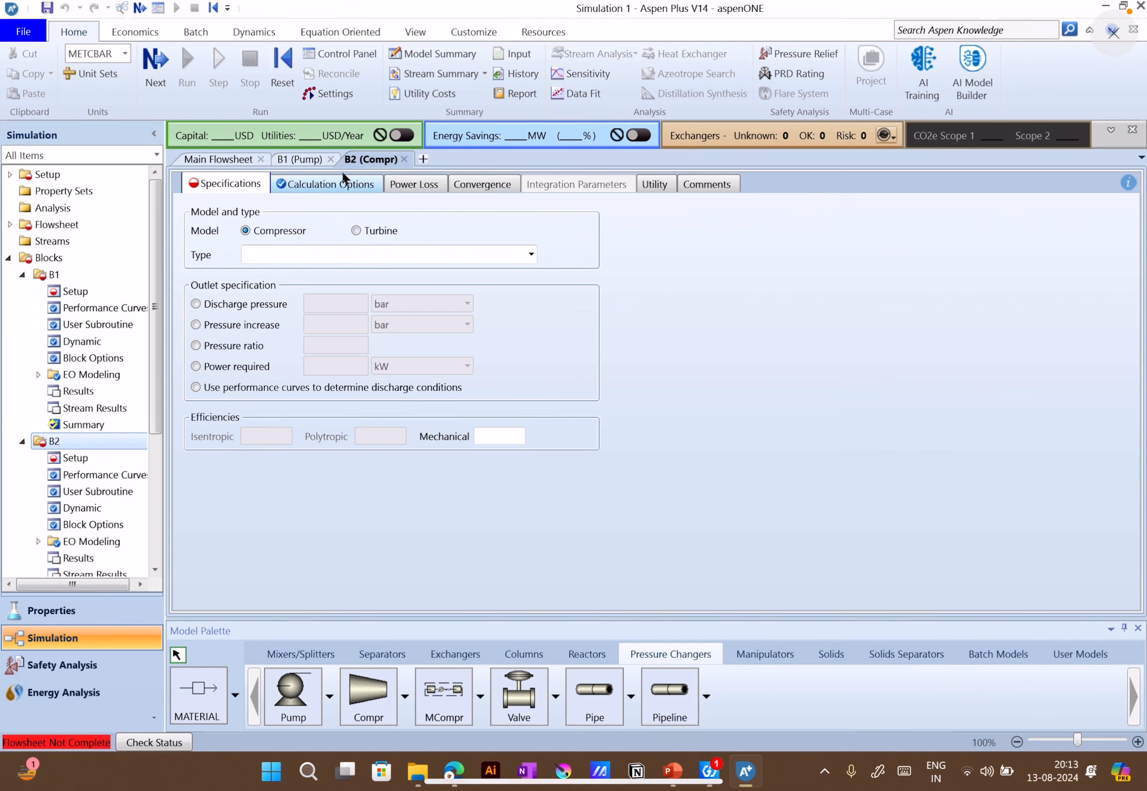
# Open valve block B3 from the flowsheet, check the pump setup example slide in PowerPoint, and return to Aspen Plus
pyautogui.click(232, 160)
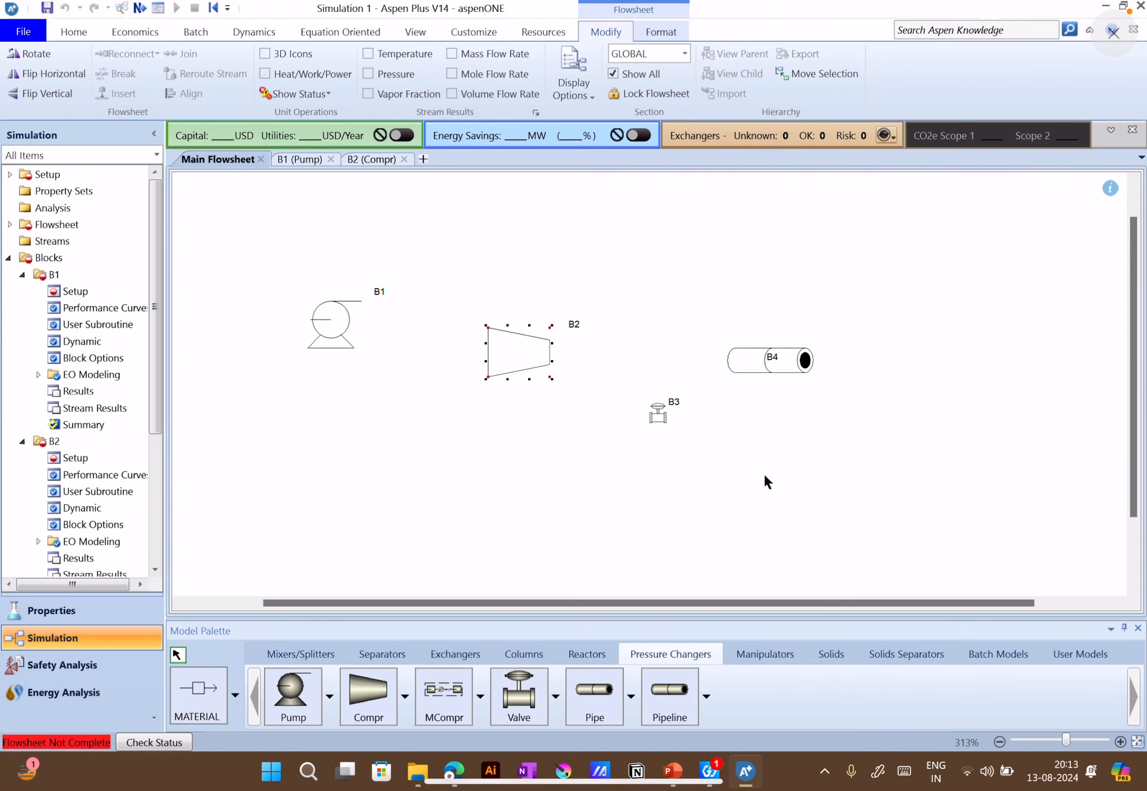
pyautogui.doubleClick(659, 415)
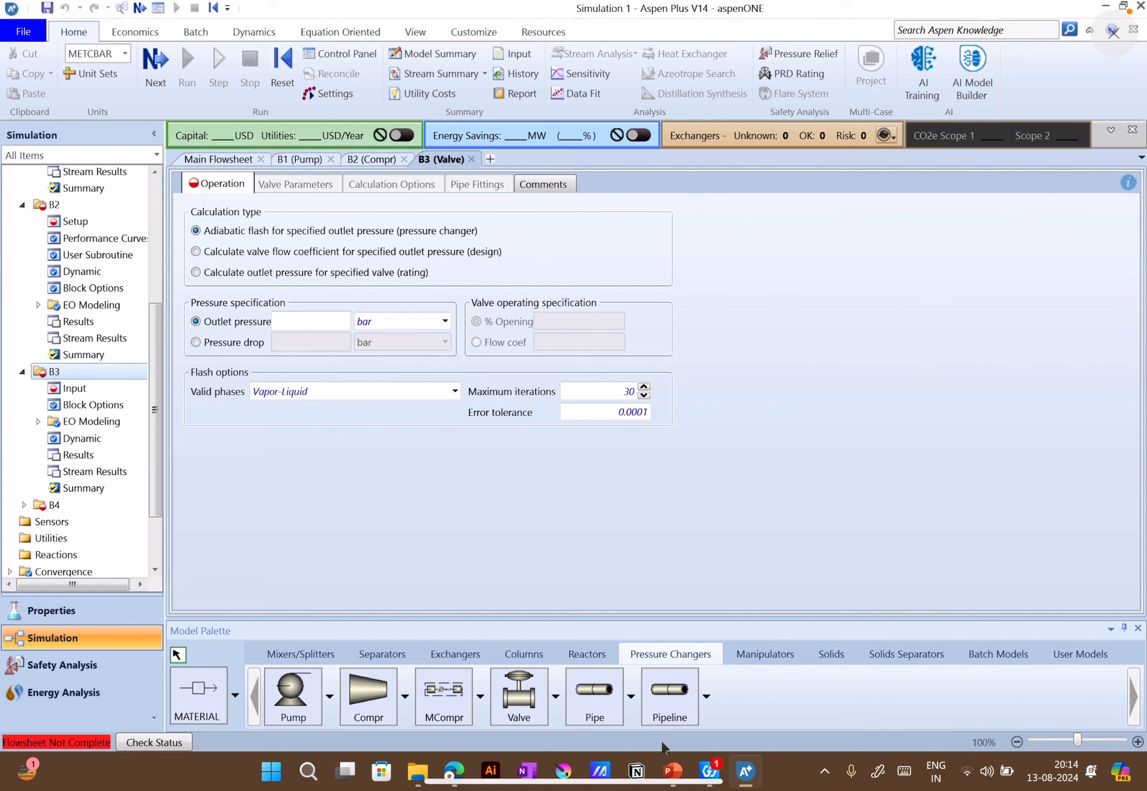
pyautogui.click(670, 771)
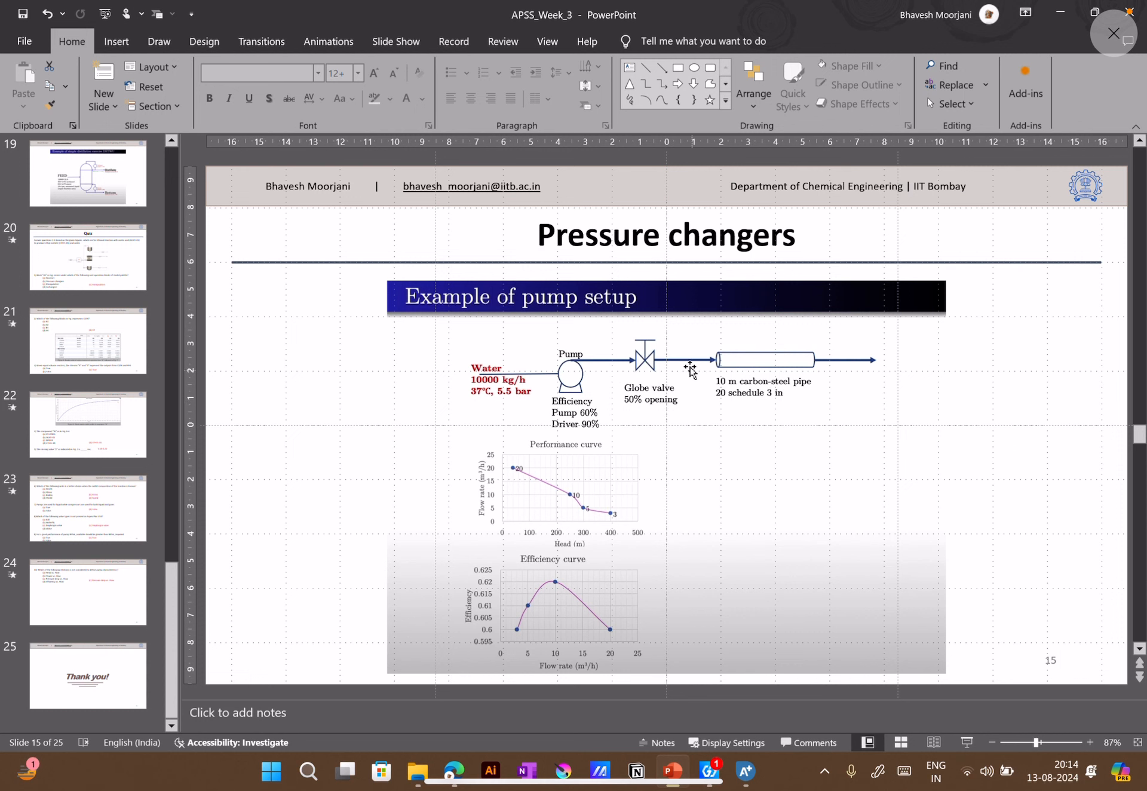
pyautogui.click(1061, 12)
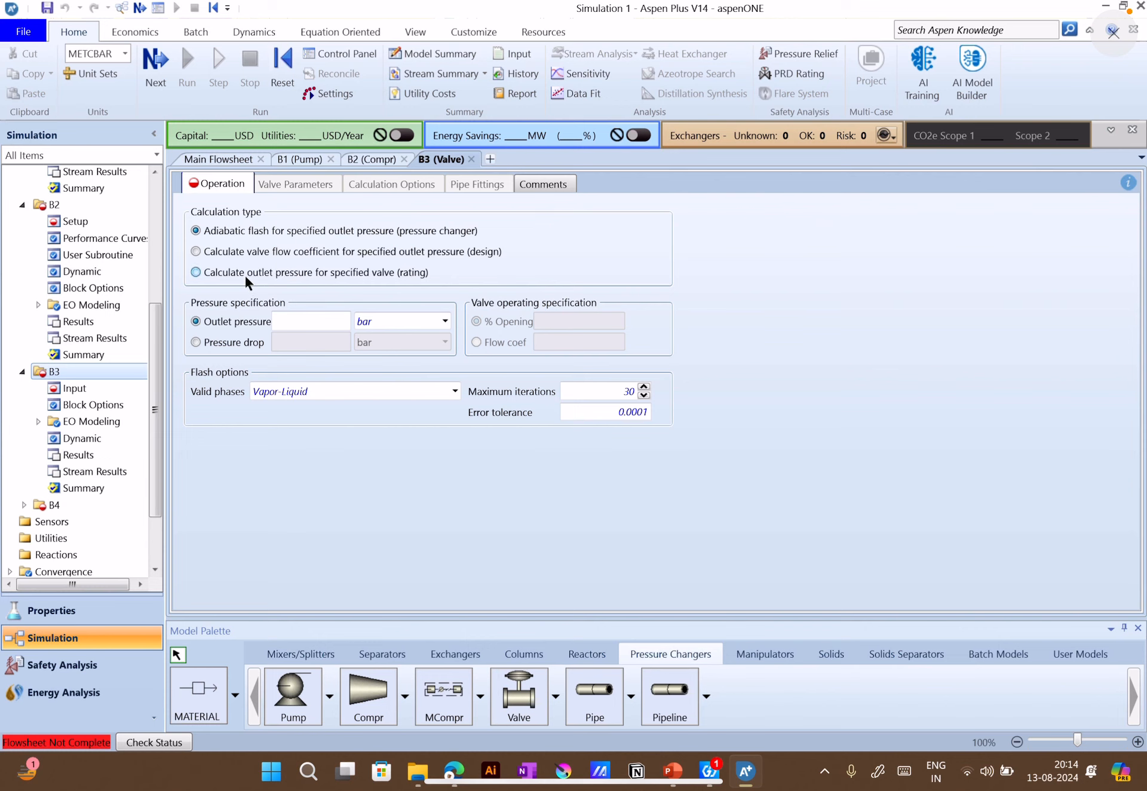
# Set the valve's calculation type to outlet pressure for specified valve (rating) and open its valve parameters
pyautogui.click(315, 271)
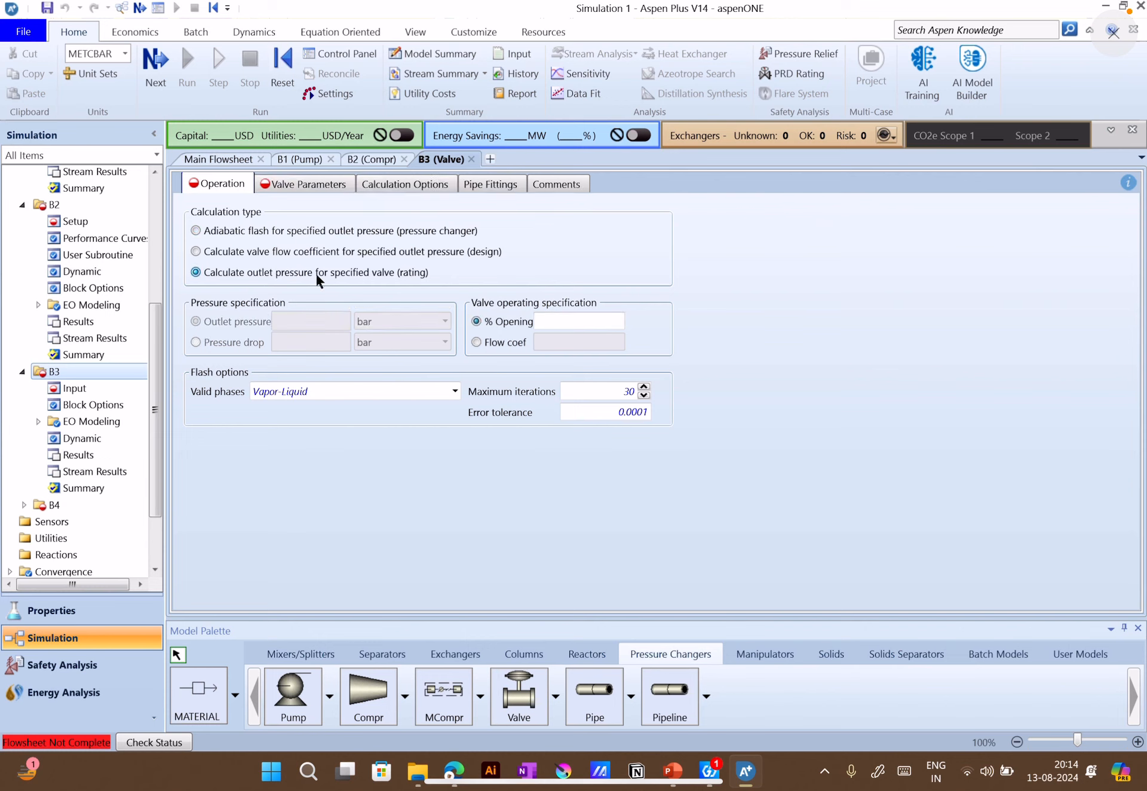
pyautogui.click(568, 322)
pyautogui.click(344, 185)
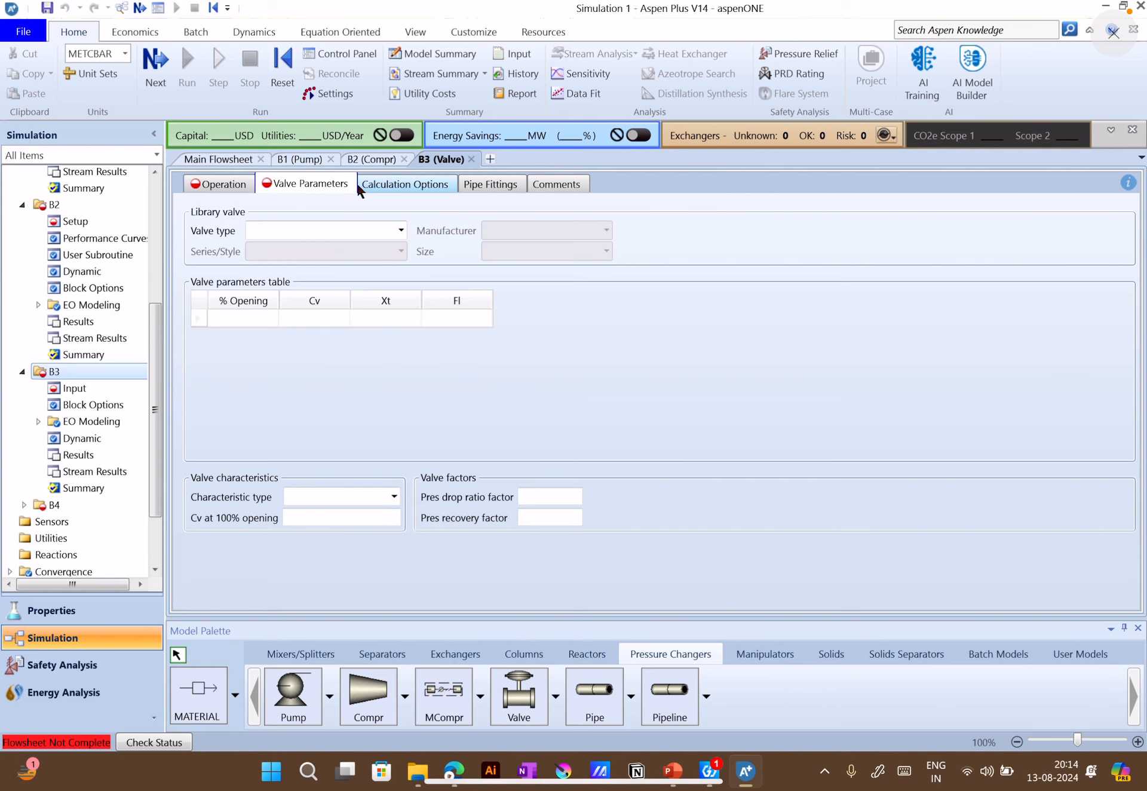
# Define the library valve as Butterfly, manufacturer Neles-Jamesbury, series Ansi_Class_150, size 3-IN
pyautogui.click(402, 230)
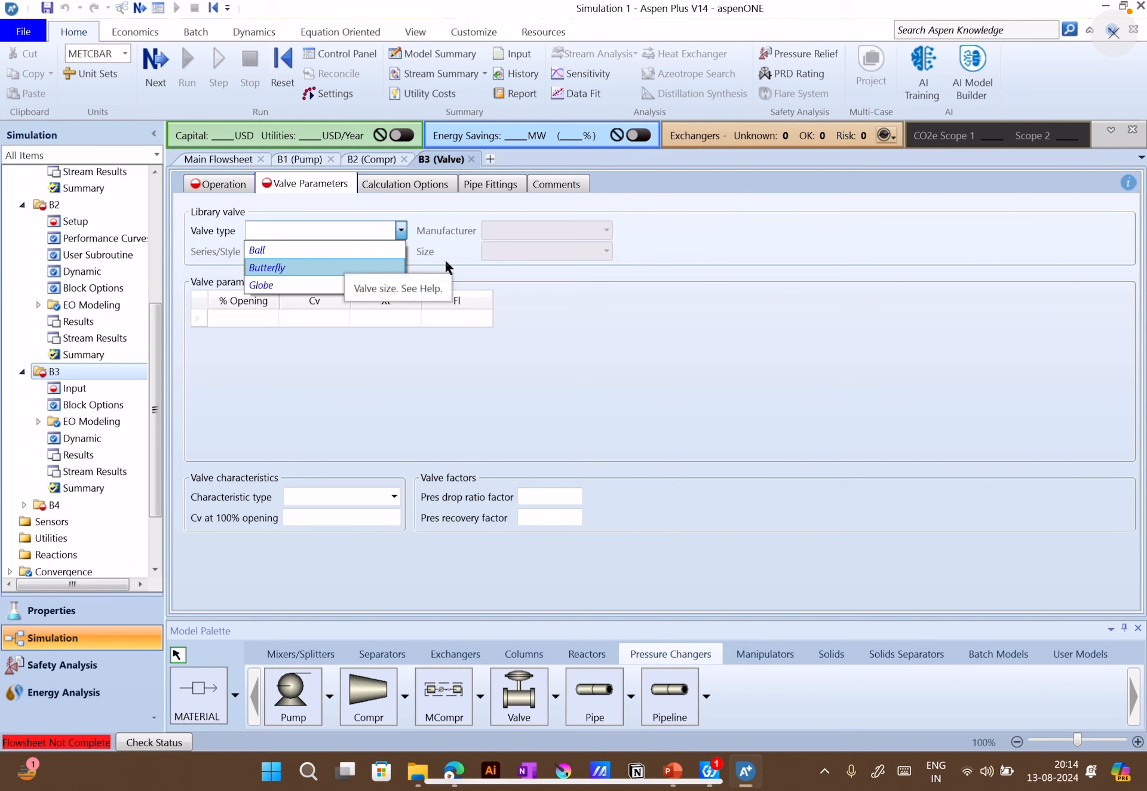
pyautogui.click(361, 263)
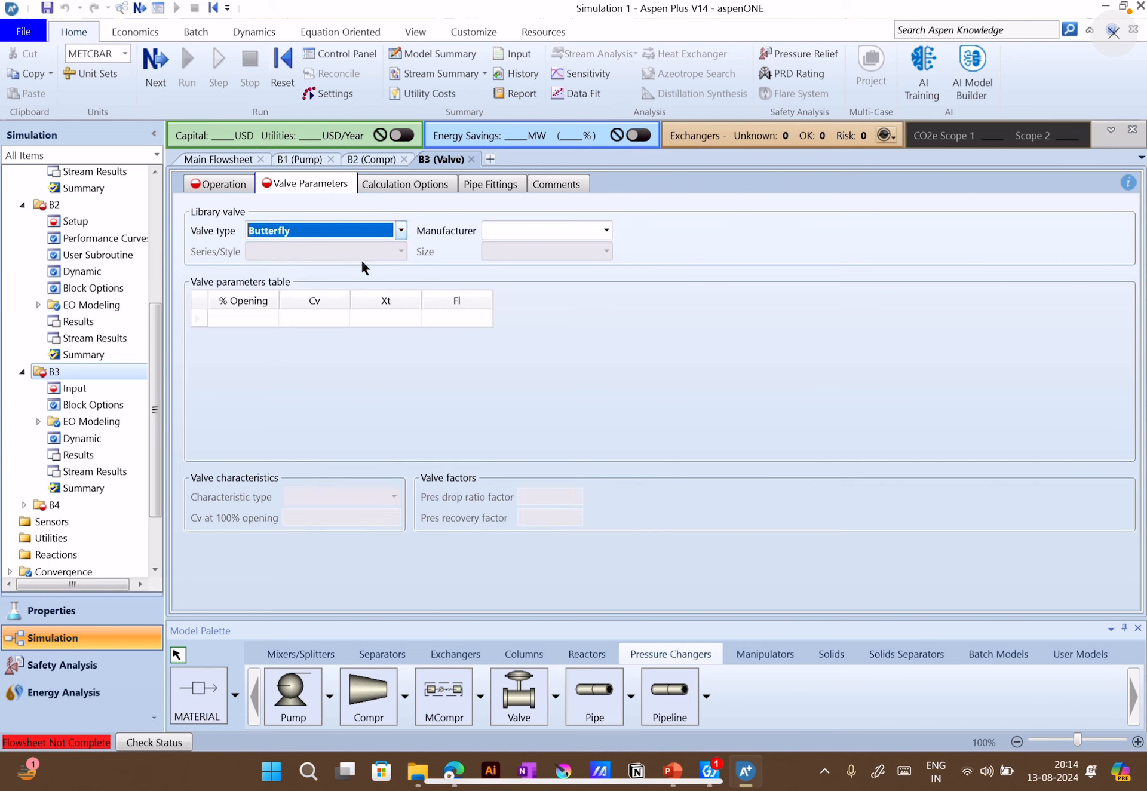
pyautogui.click(607, 230)
pyautogui.click(561, 256)
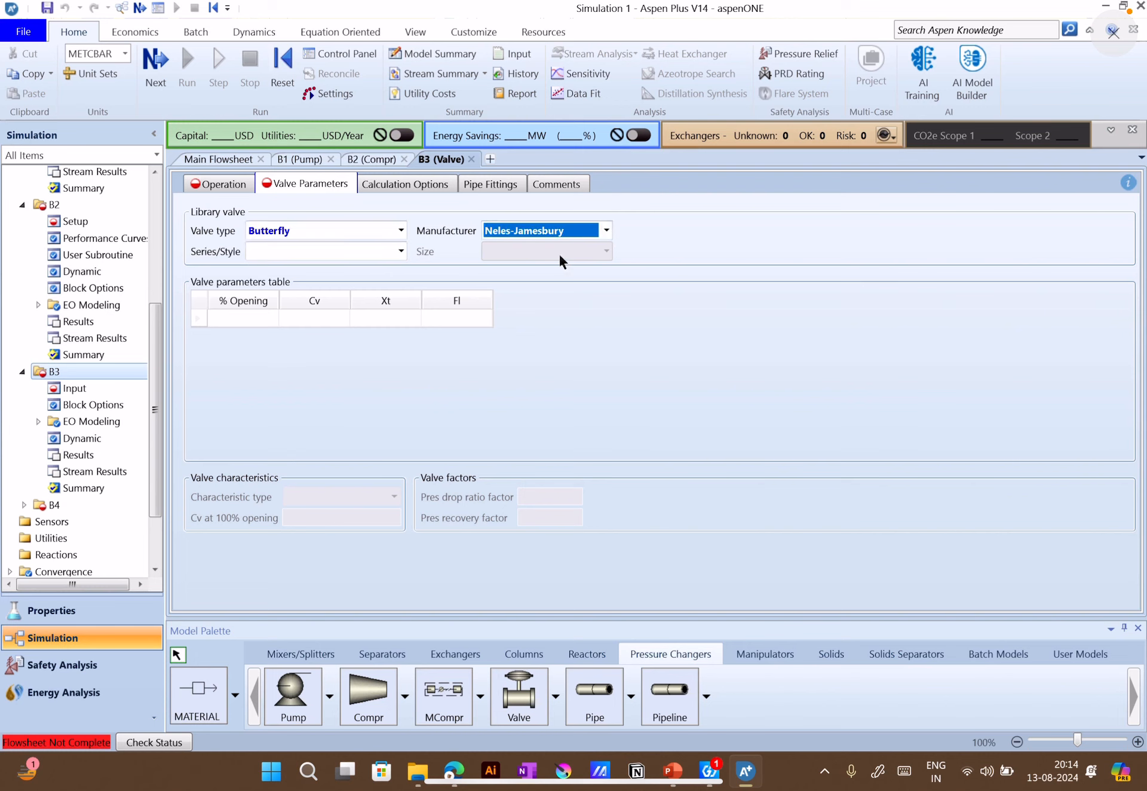
pyautogui.click(401, 251)
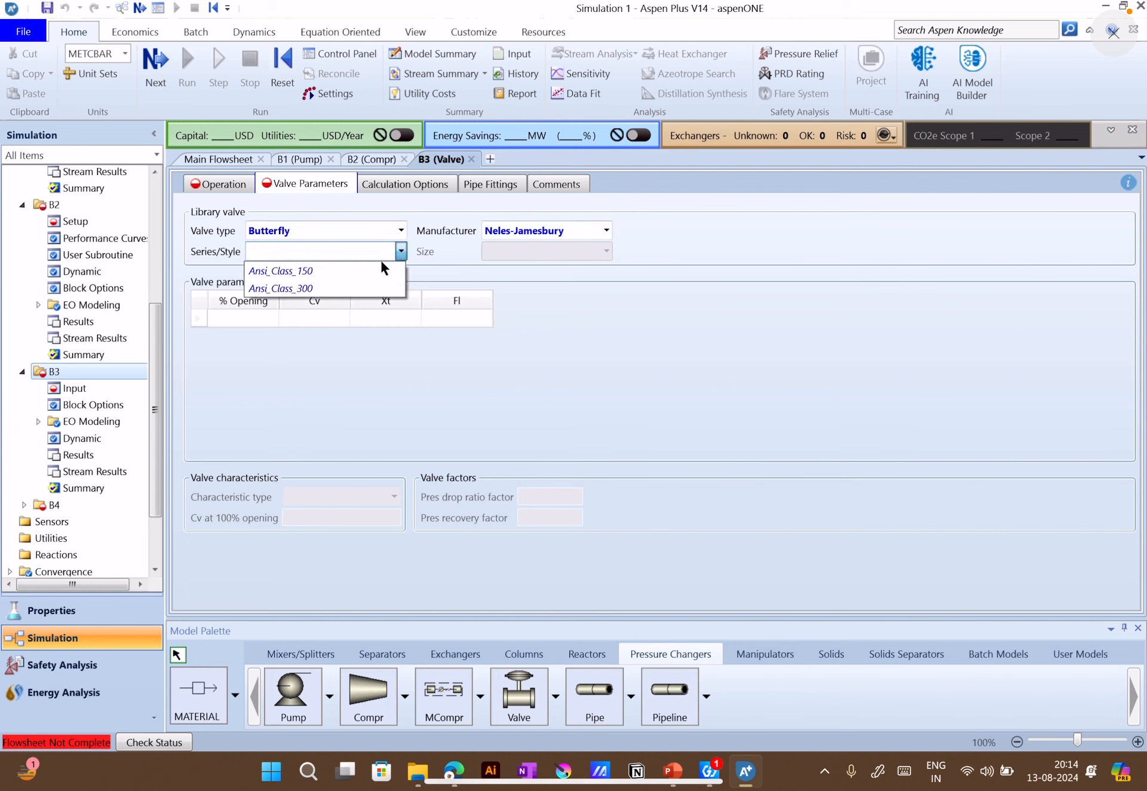
pyautogui.click(353, 272)
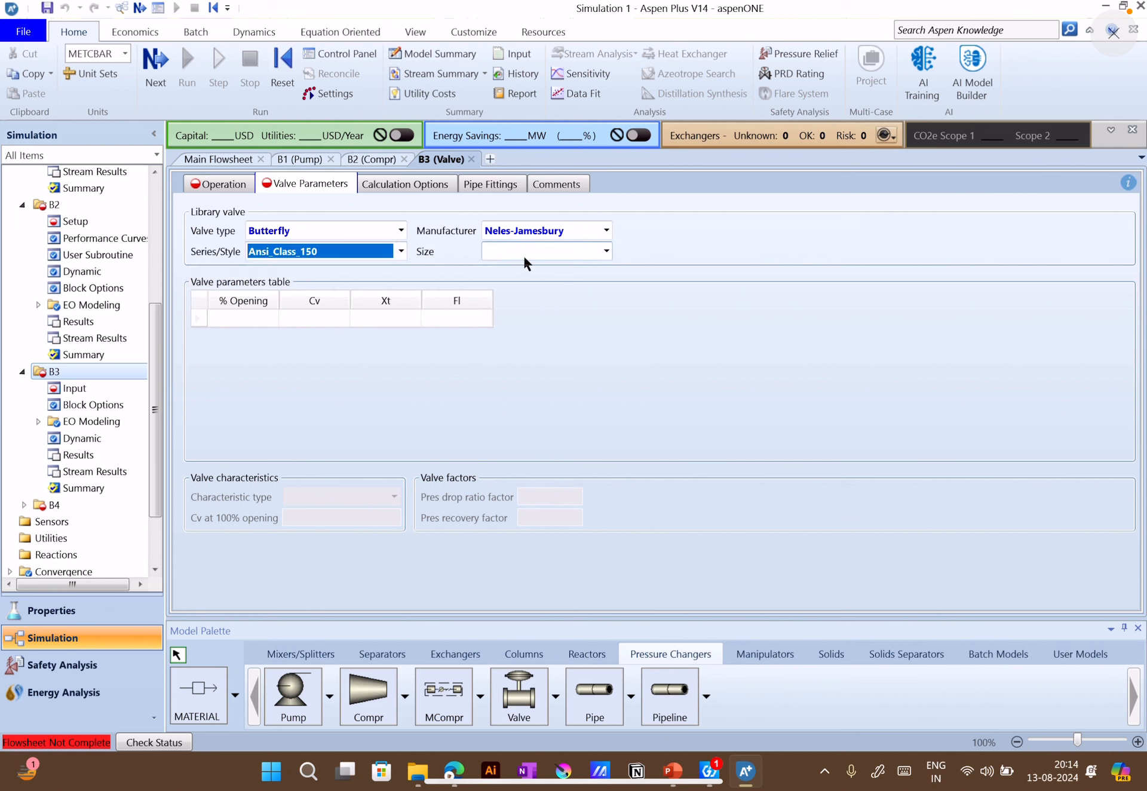
pyautogui.click(607, 252)
pyautogui.click(554, 269)
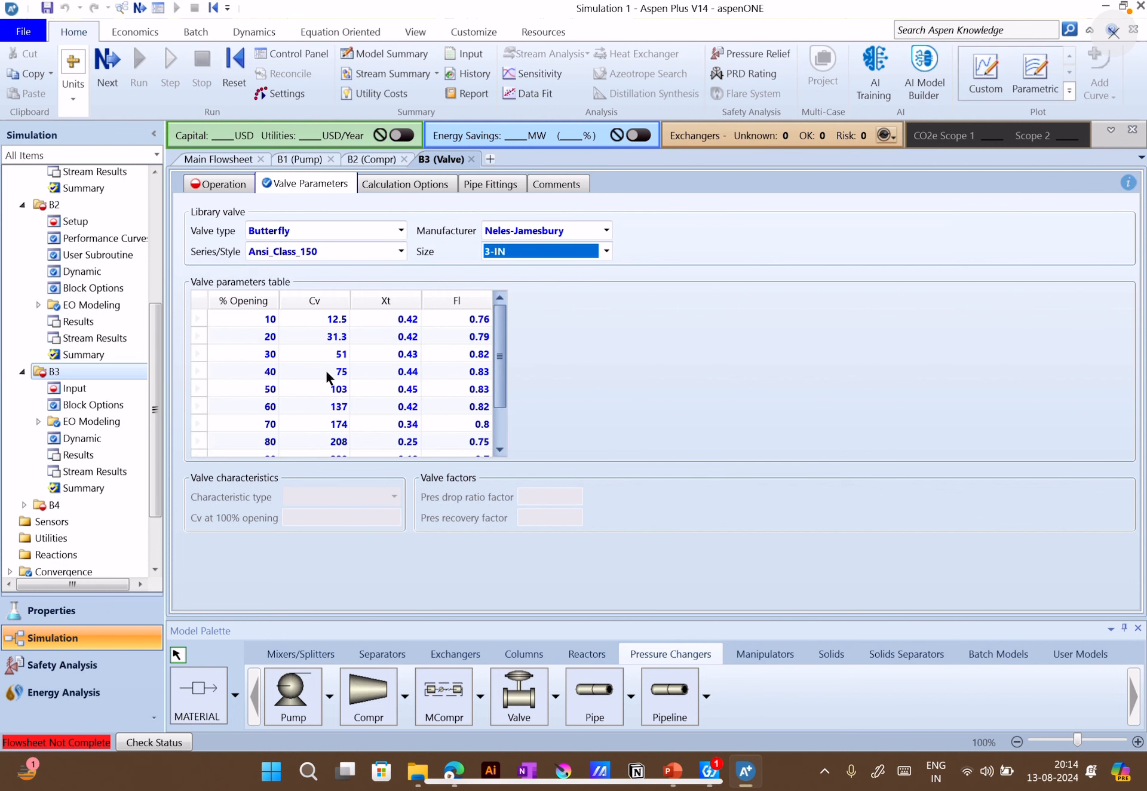
# Review the valve parameters table and set the calculation type to valve flow coefficient for specified outlet pressure (design)
pyautogui.scroll(-1, 327, 383)
pyautogui.scroll(1, 272, 344)
pyautogui.scroll(-1, 342, 356)
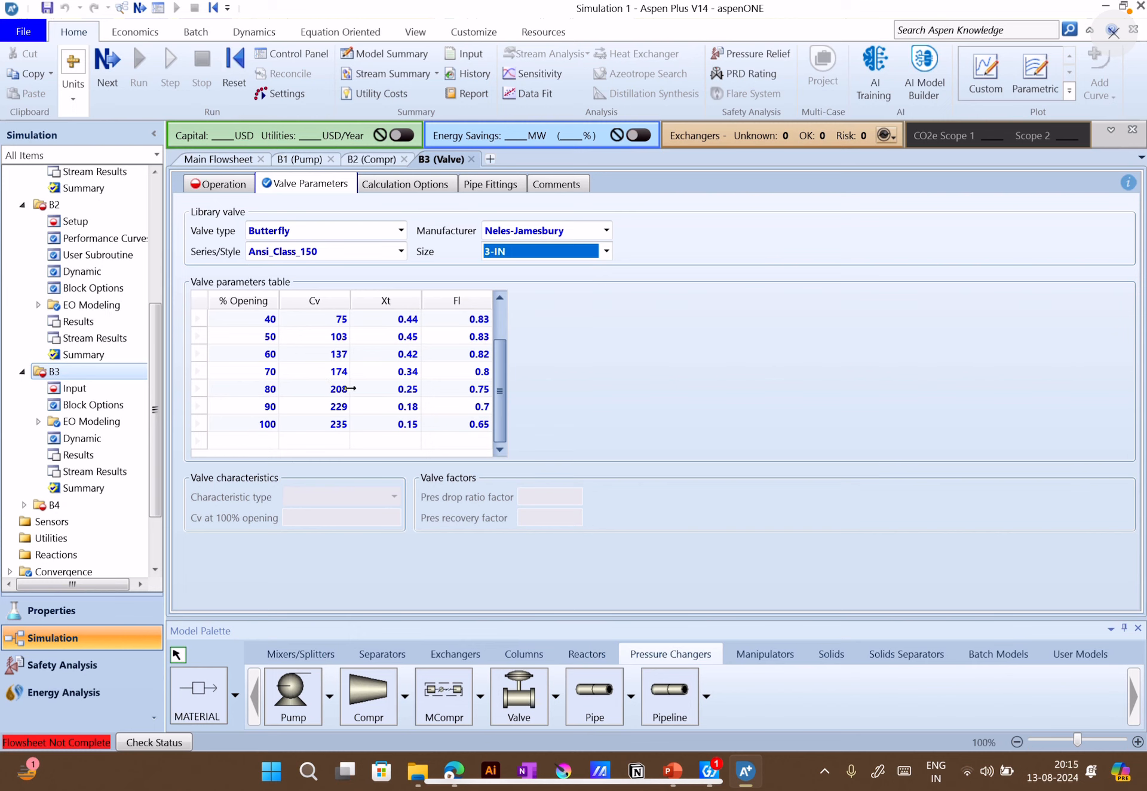
pyautogui.scroll(1, 342, 362)
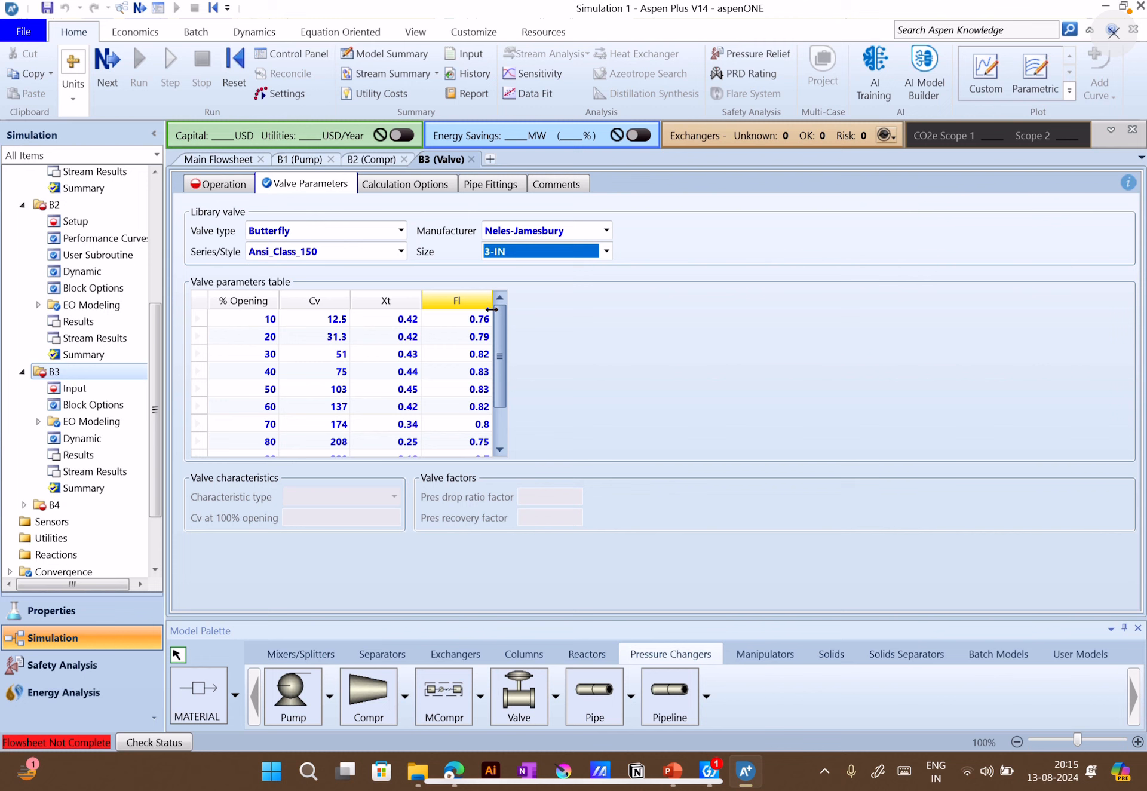
pyautogui.click(226, 188)
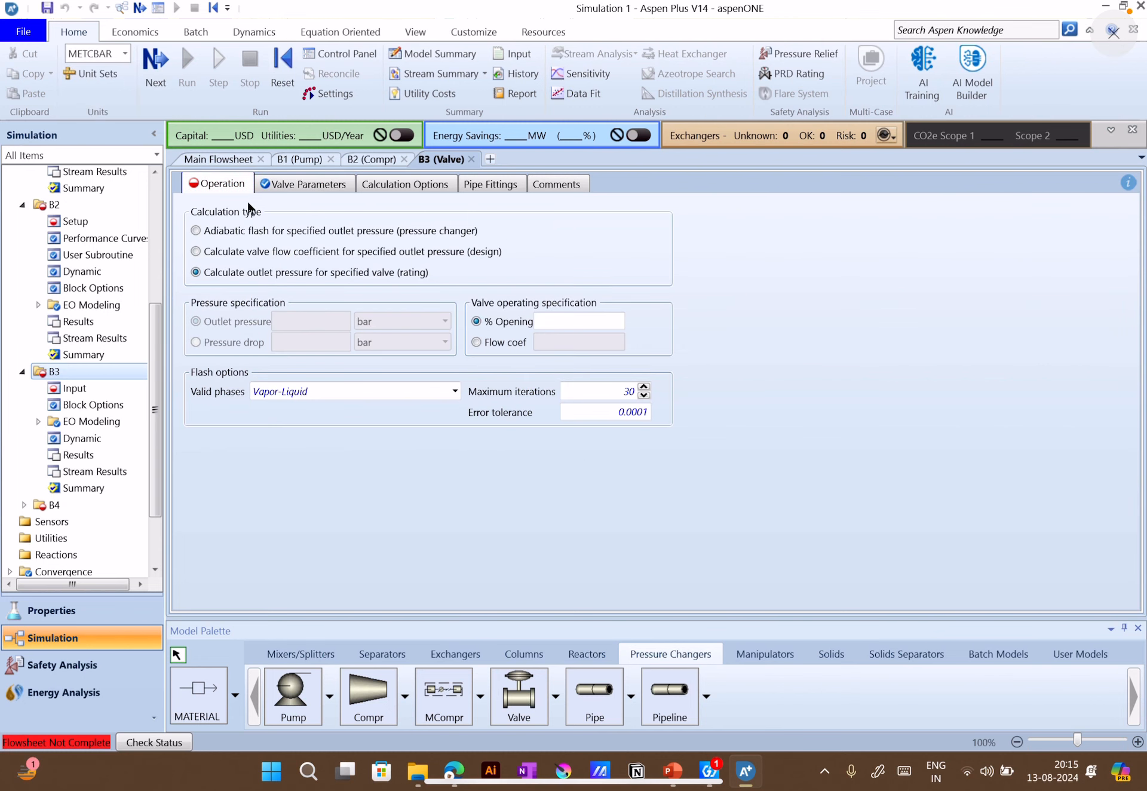
pyautogui.click(260, 252)
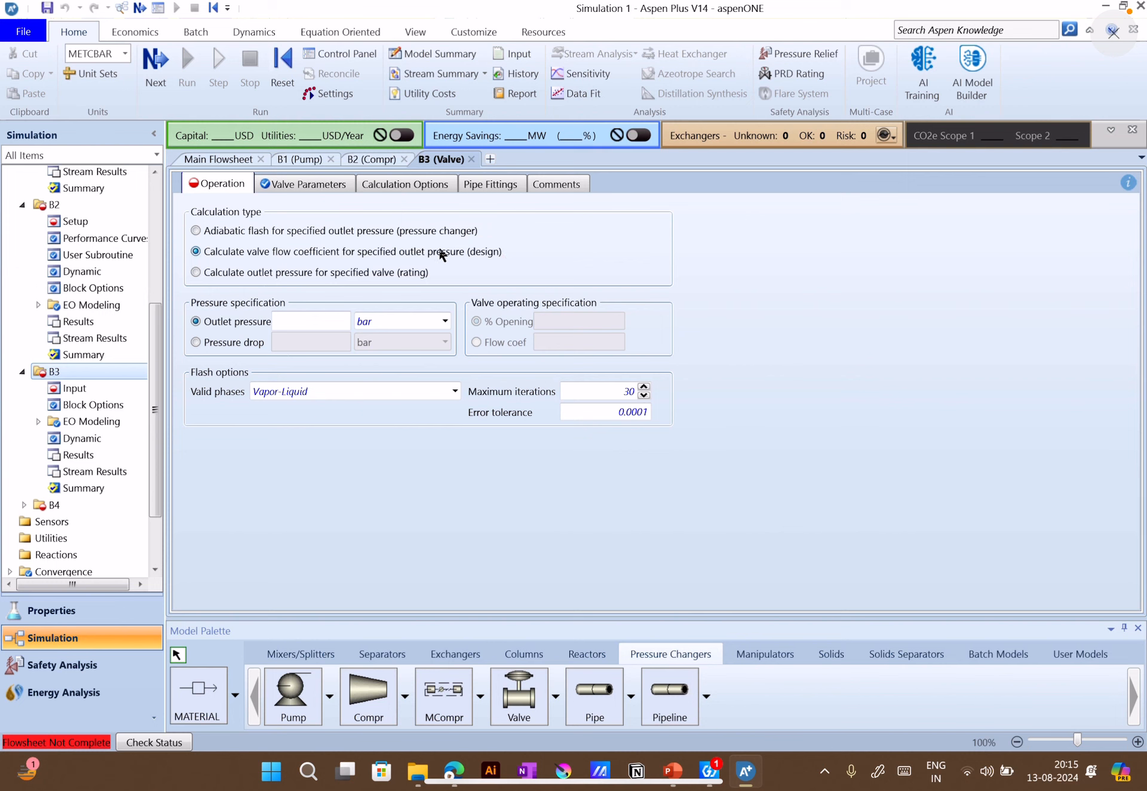
# Recheck the valve parameters of block B3 and open the settings of pipe block B4 from the main flowsheet
pyautogui.click(319, 185)
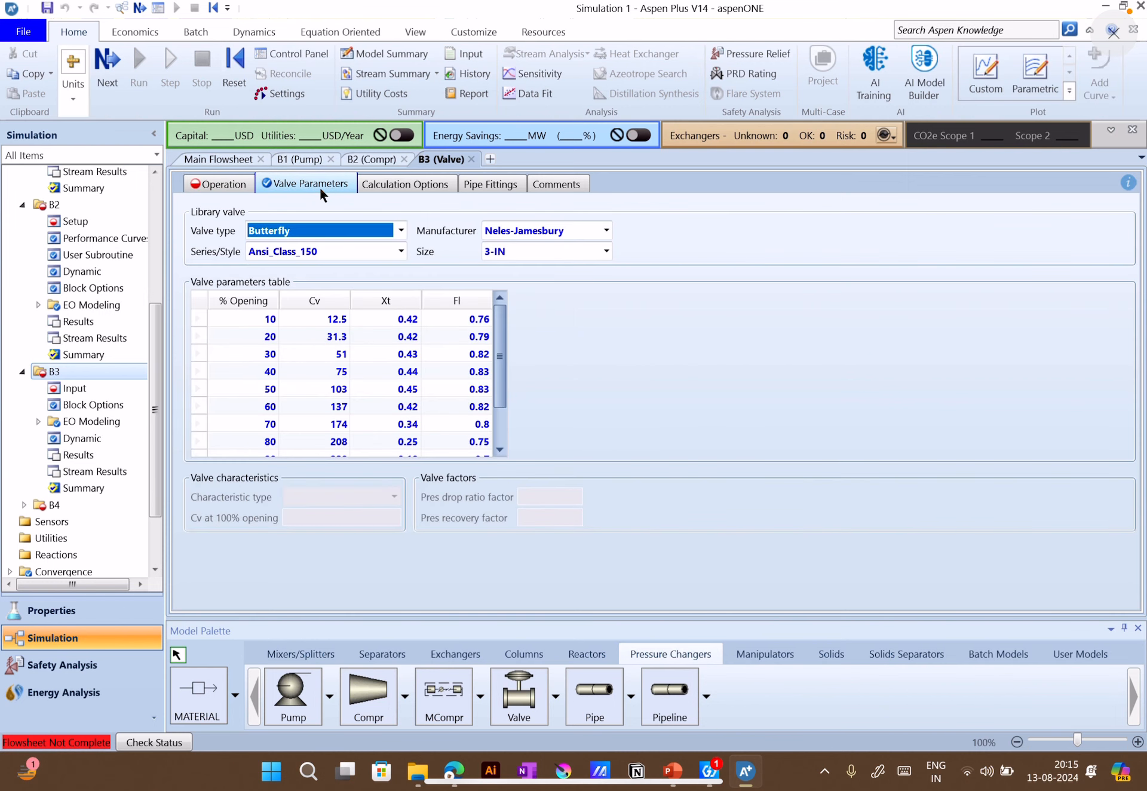
pyautogui.click(232, 163)
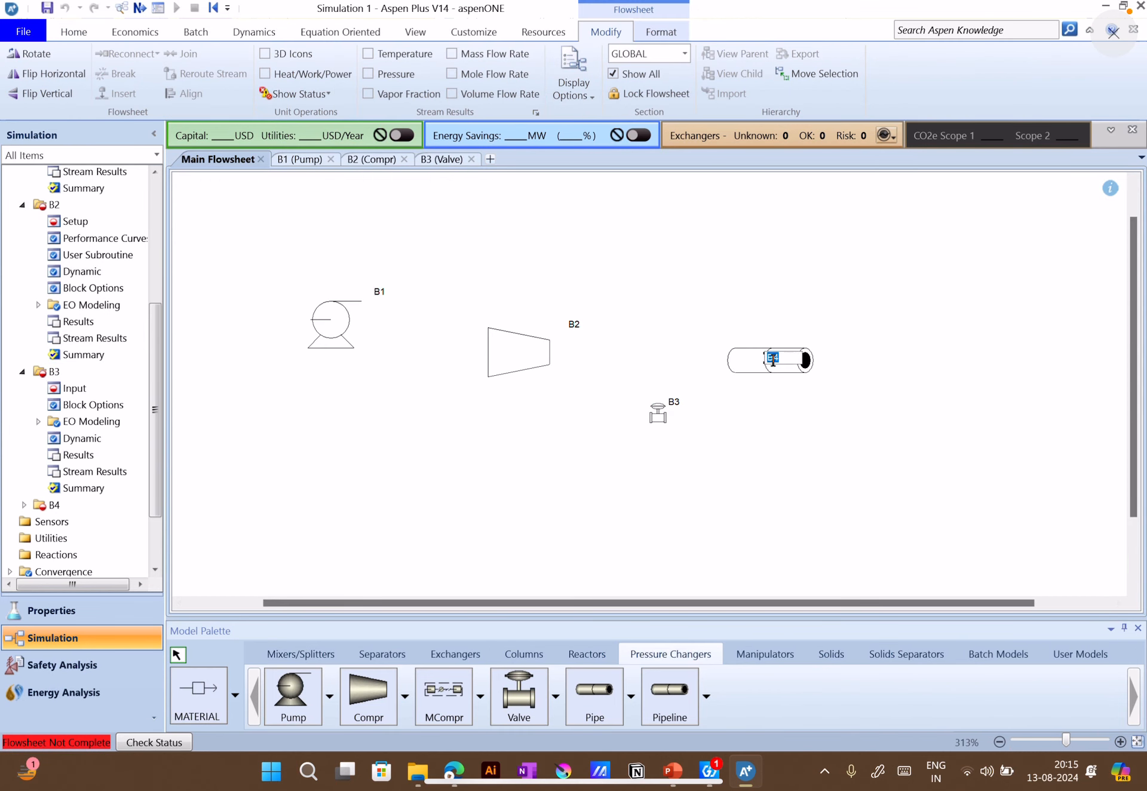
pyautogui.doubleClick(738, 367)
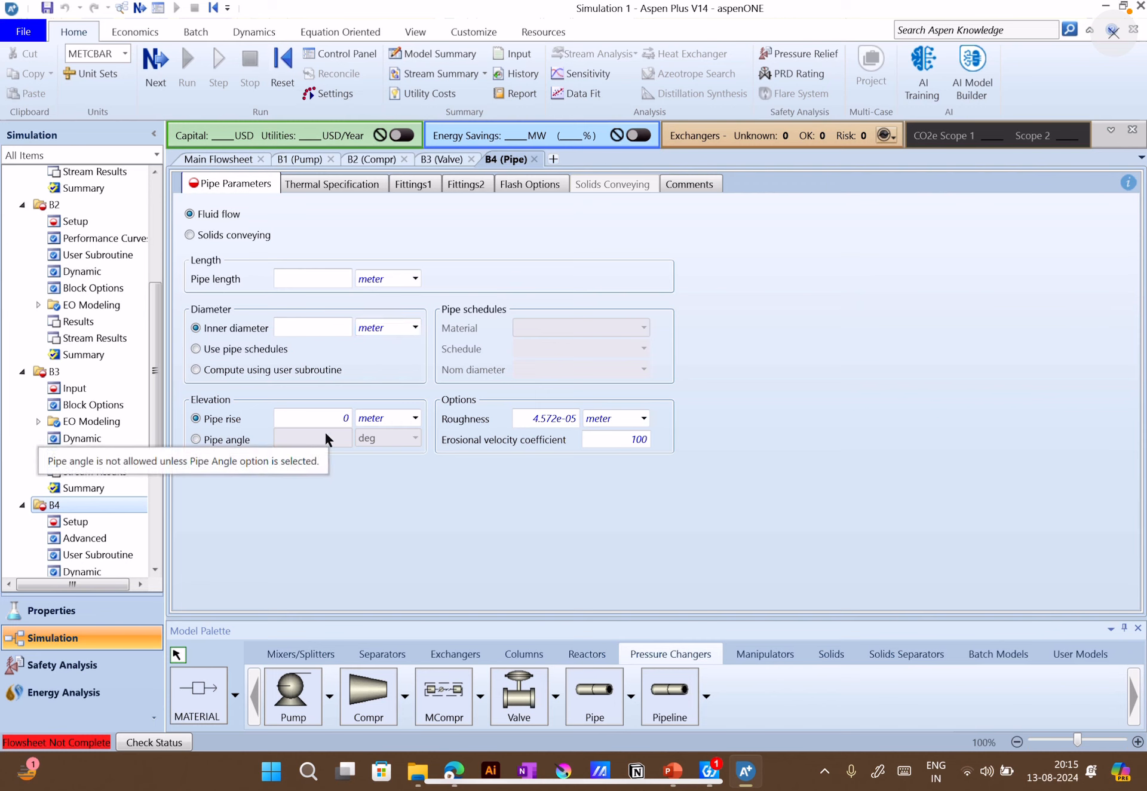
# Try the pipe angle elevation option, restore pipe rise, and open the pipe's thermal specification
pyautogui.click(236, 442)
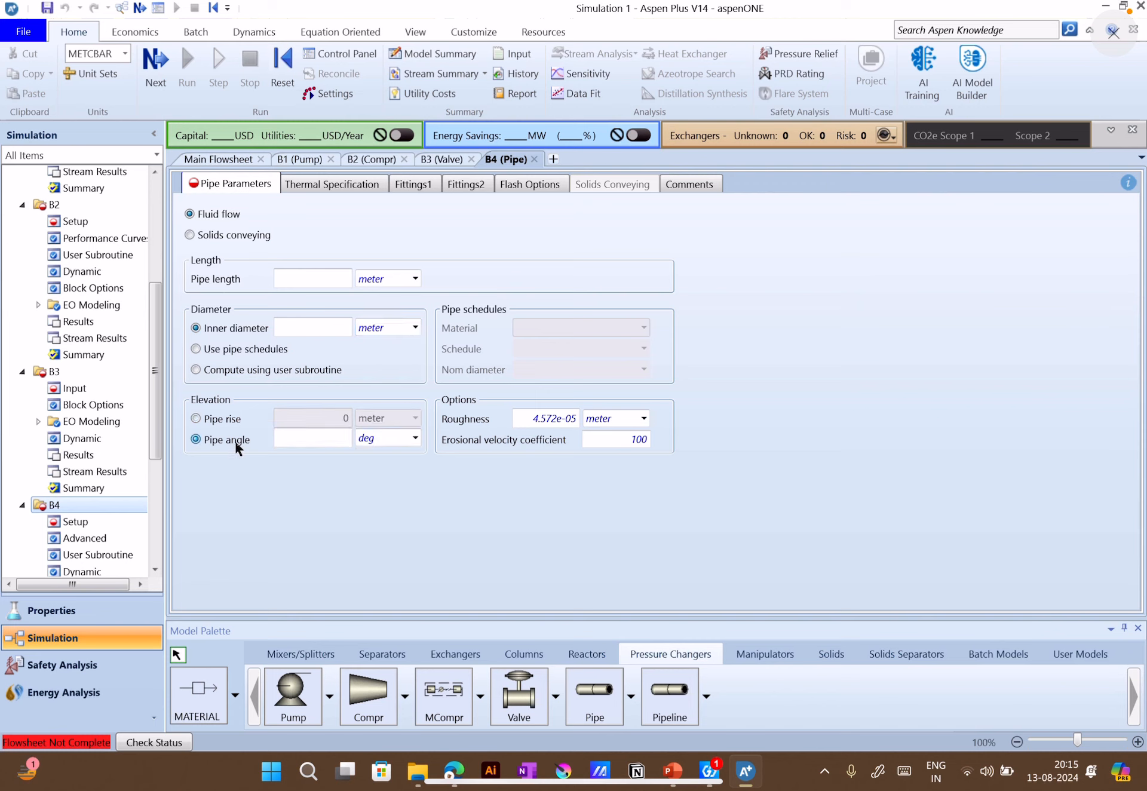
pyautogui.click(222, 420)
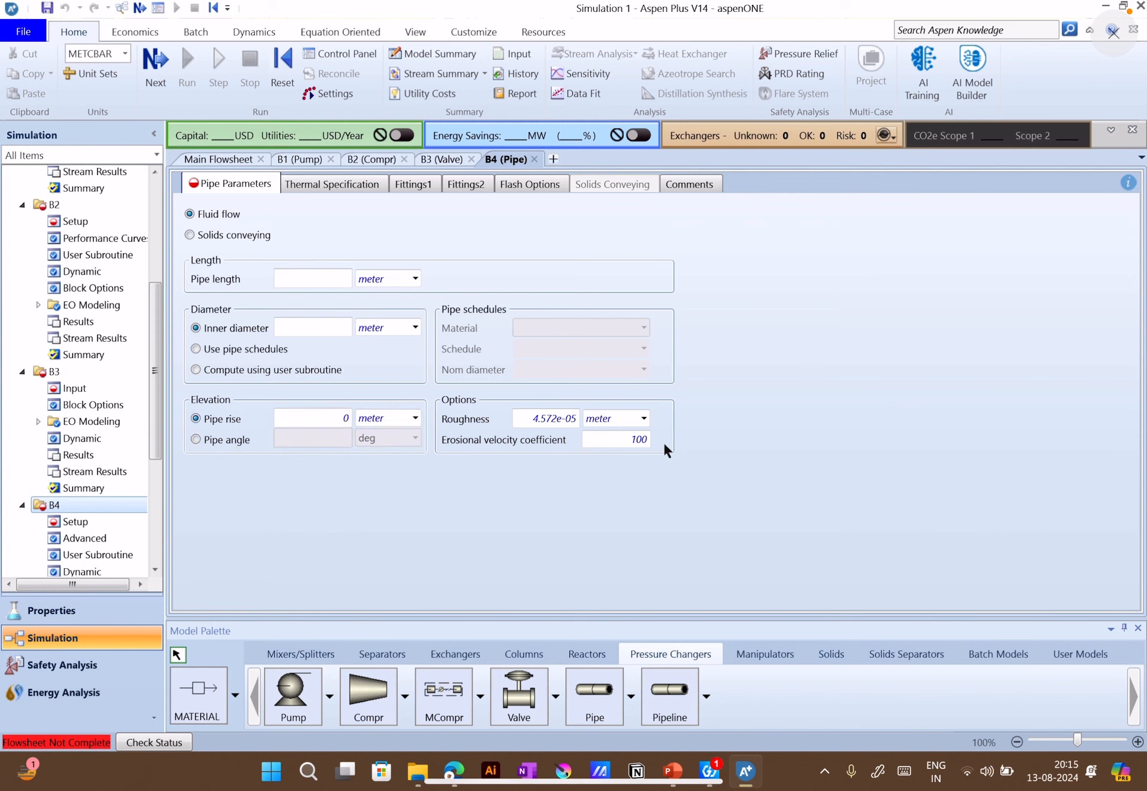
pyautogui.click(337, 185)
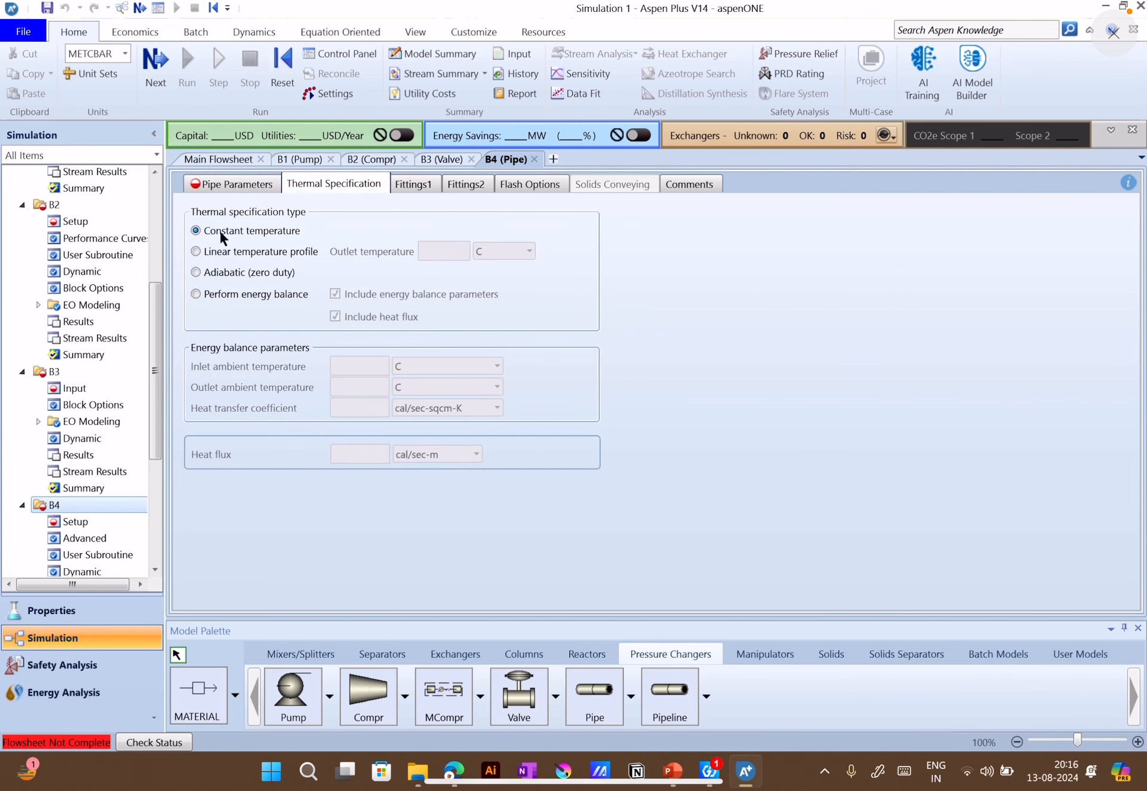
# Check the pipe details on the pump setup example slide in PowerPoint and return to Aspen Plus
pyautogui.click(673, 771)
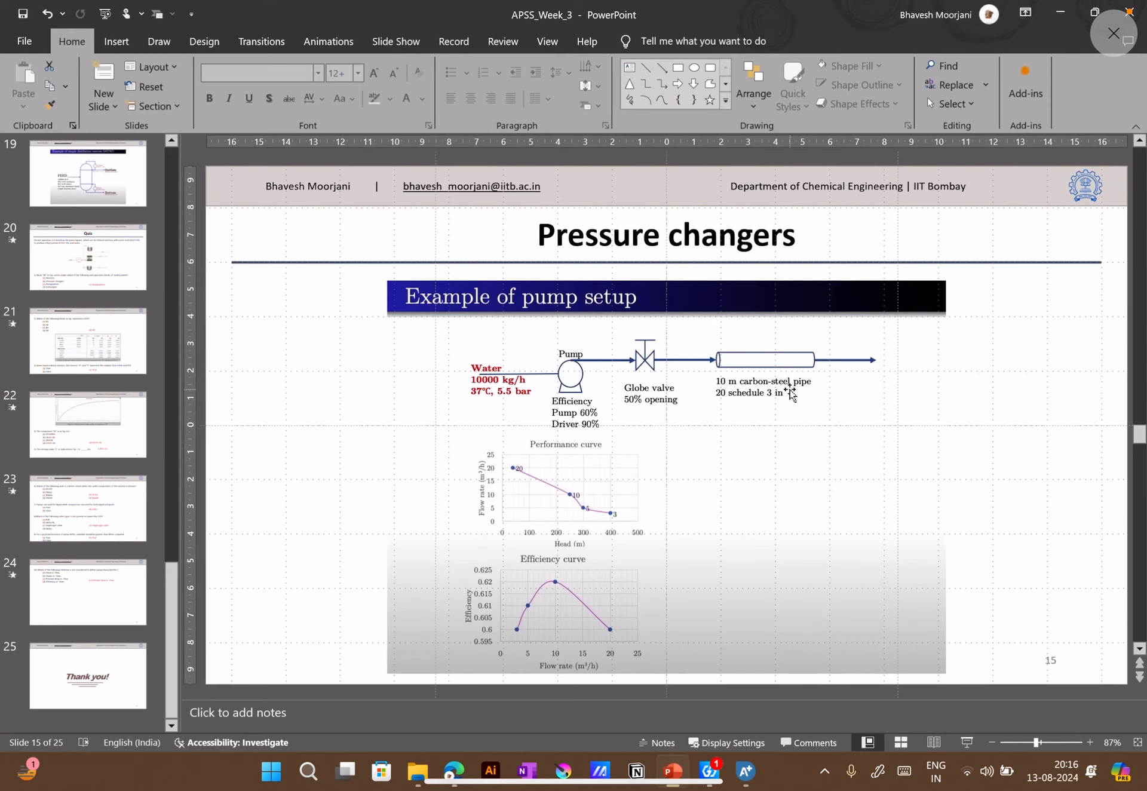
pyautogui.click(744, 772)
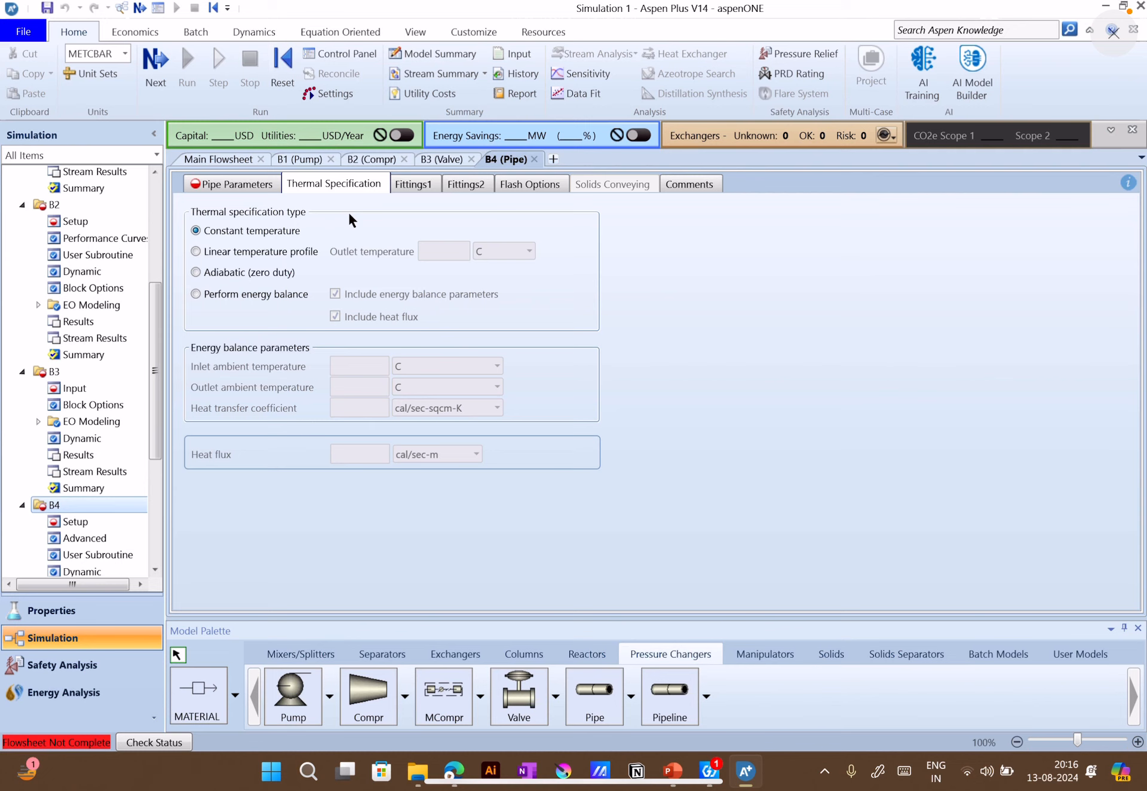
pyautogui.click(673, 771)
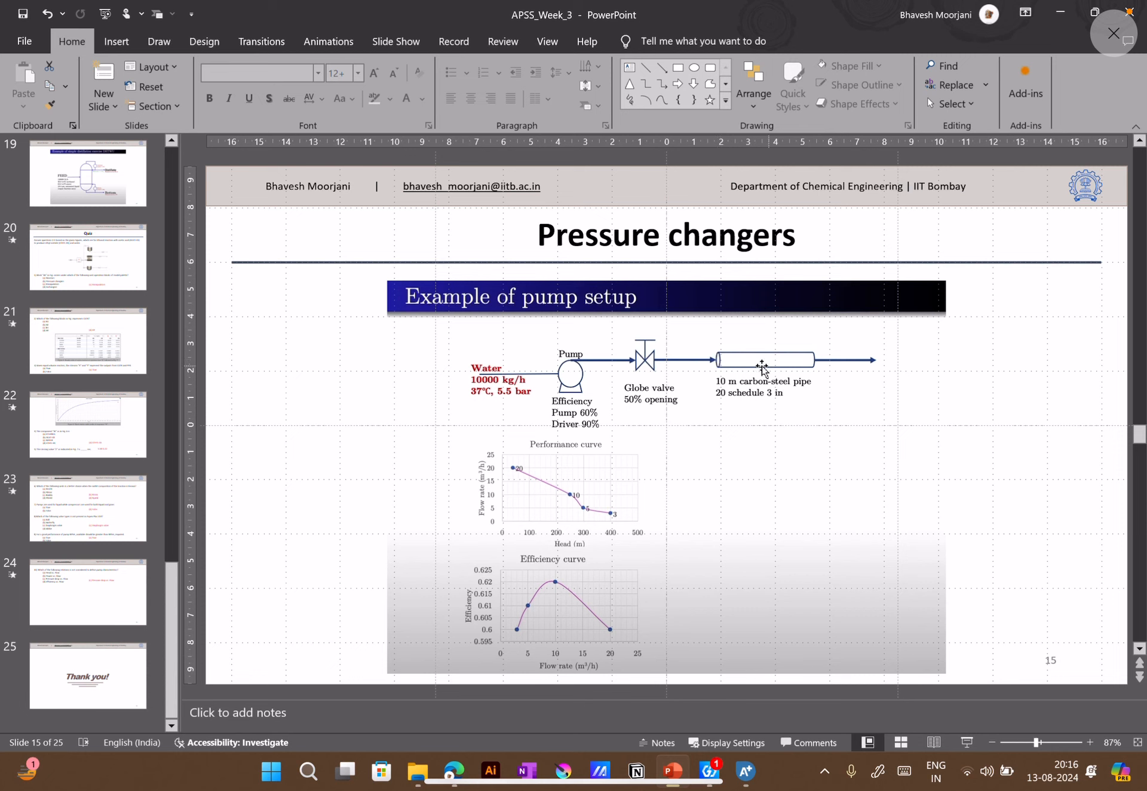
pyautogui.moveTo(734, 766)
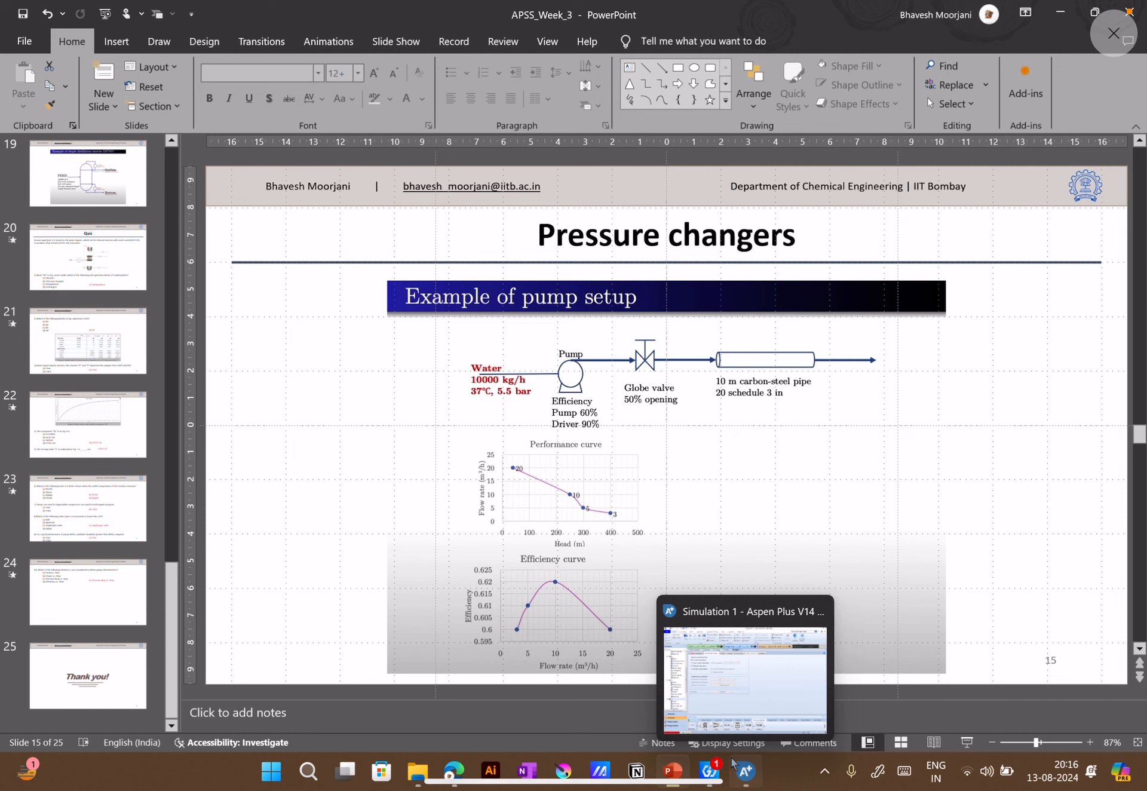
pyautogui.click(734, 763)
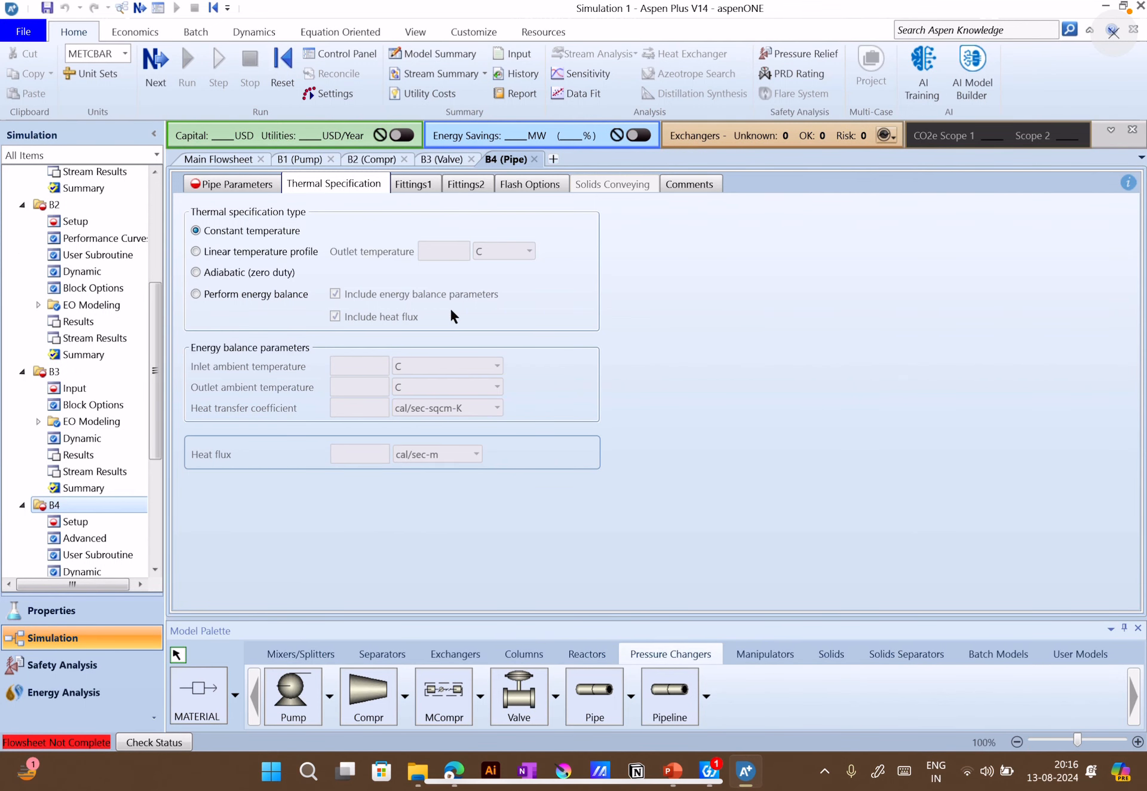
# Try the linear temperature profile and adiabatic (zero duty) thermal options for pipe B4, and review its pipe parameters
pyautogui.moveTo(306, 250)
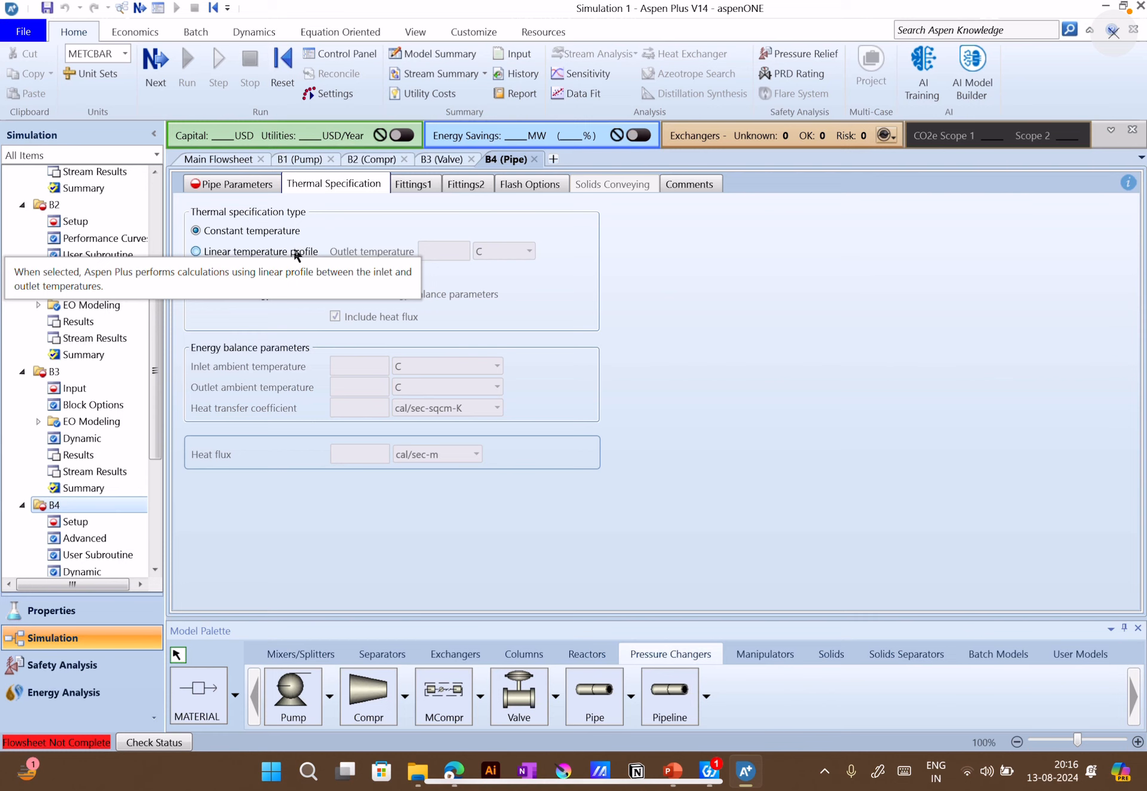
pyautogui.click(297, 253)
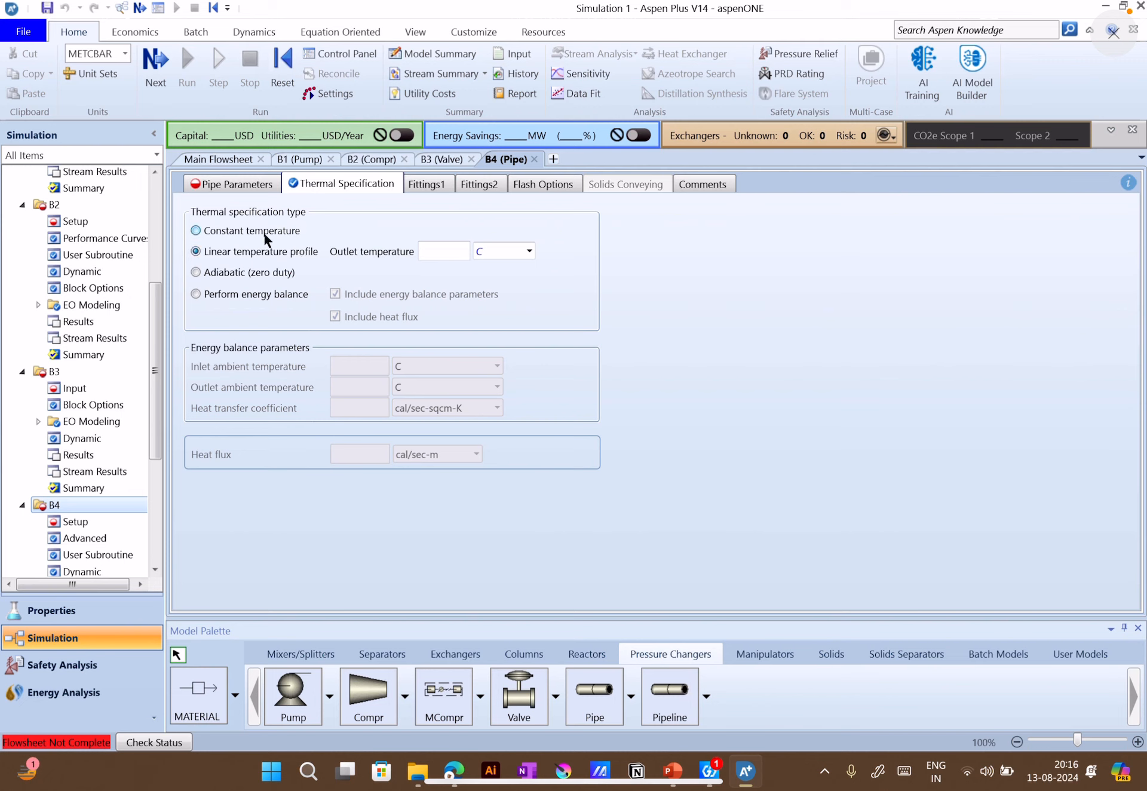
pyautogui.click(253, 274)
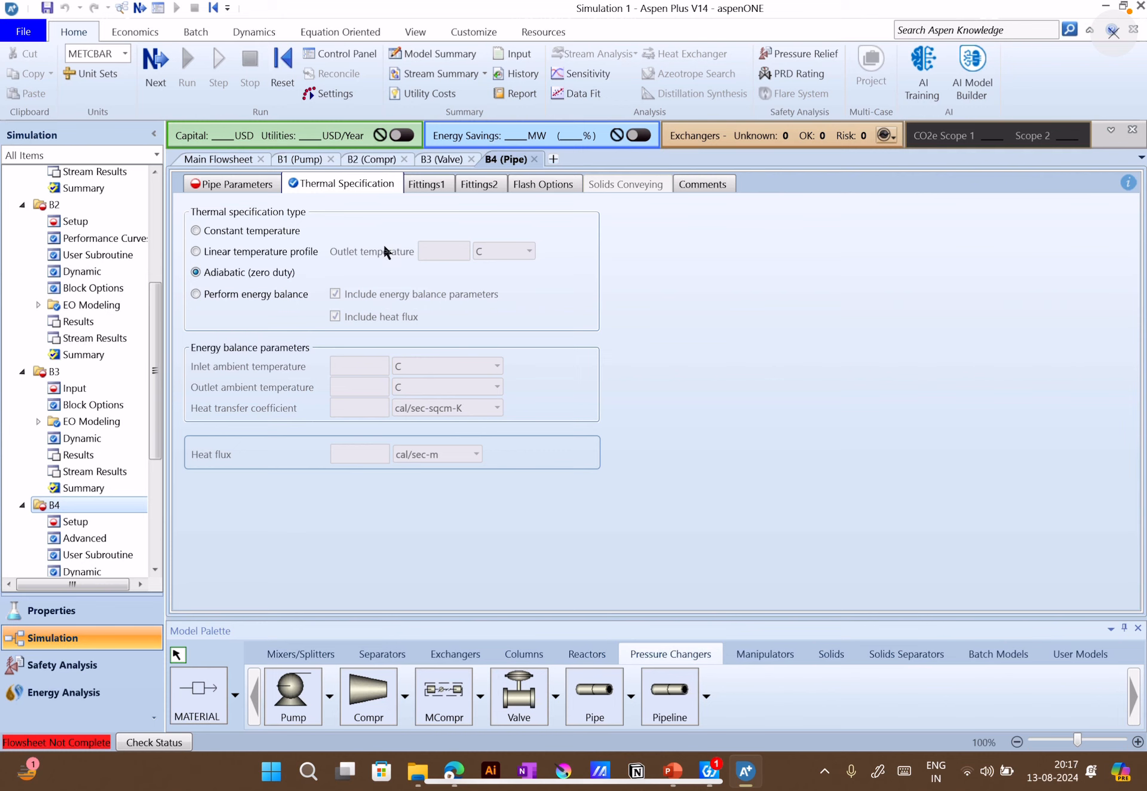
pyautogui.click(270, 184)
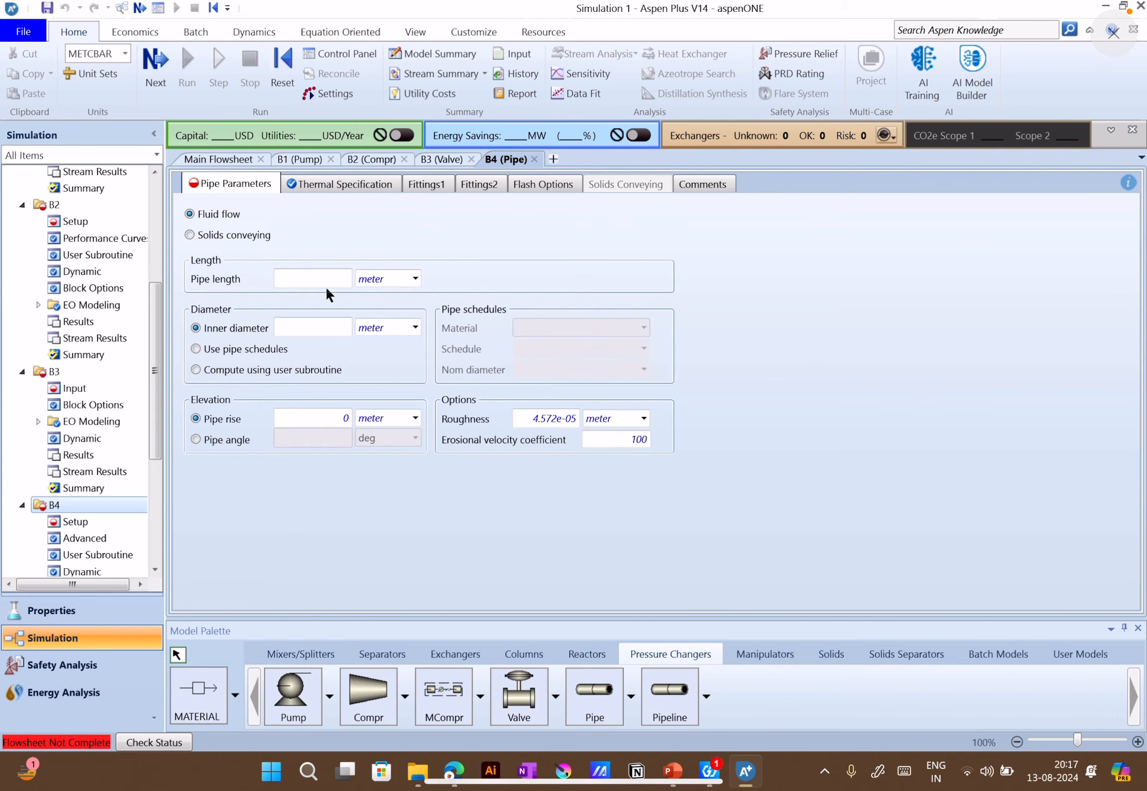
# Set the pipe's thermal specification type to perform energy balance and return to the main flowsheet
pyautogui.click(354, 190)
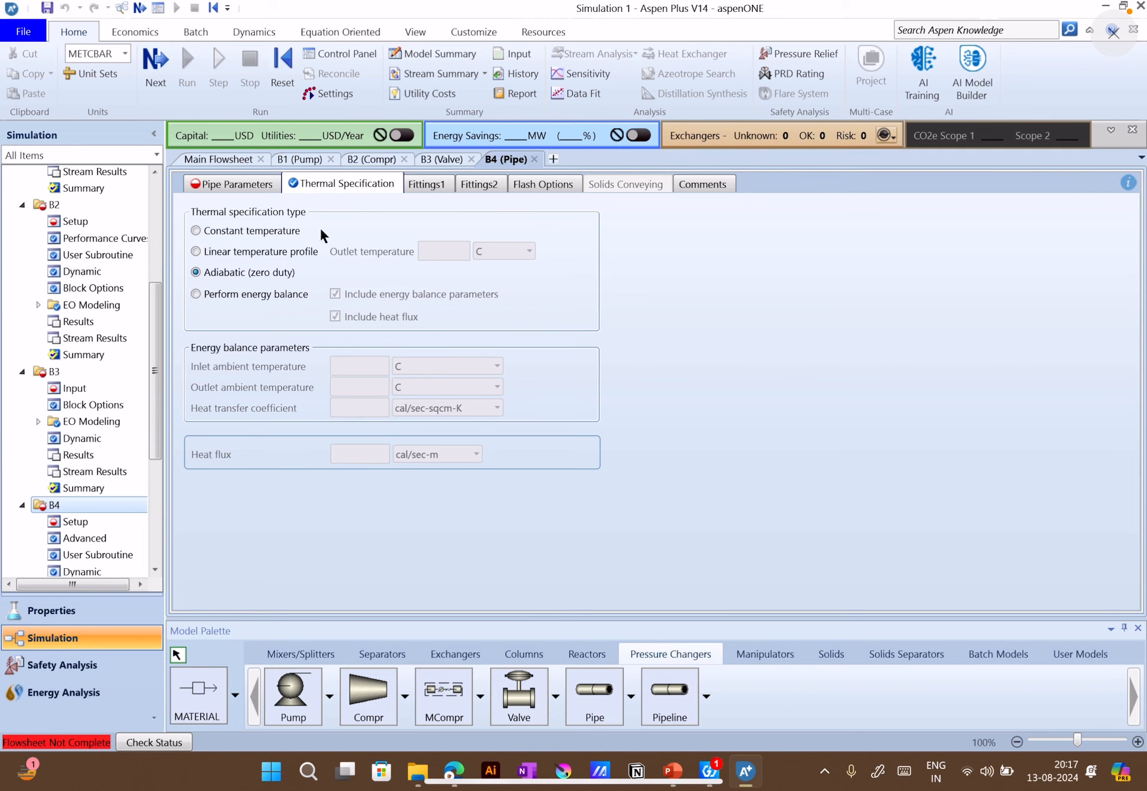
pyautogui.click(286, 295)
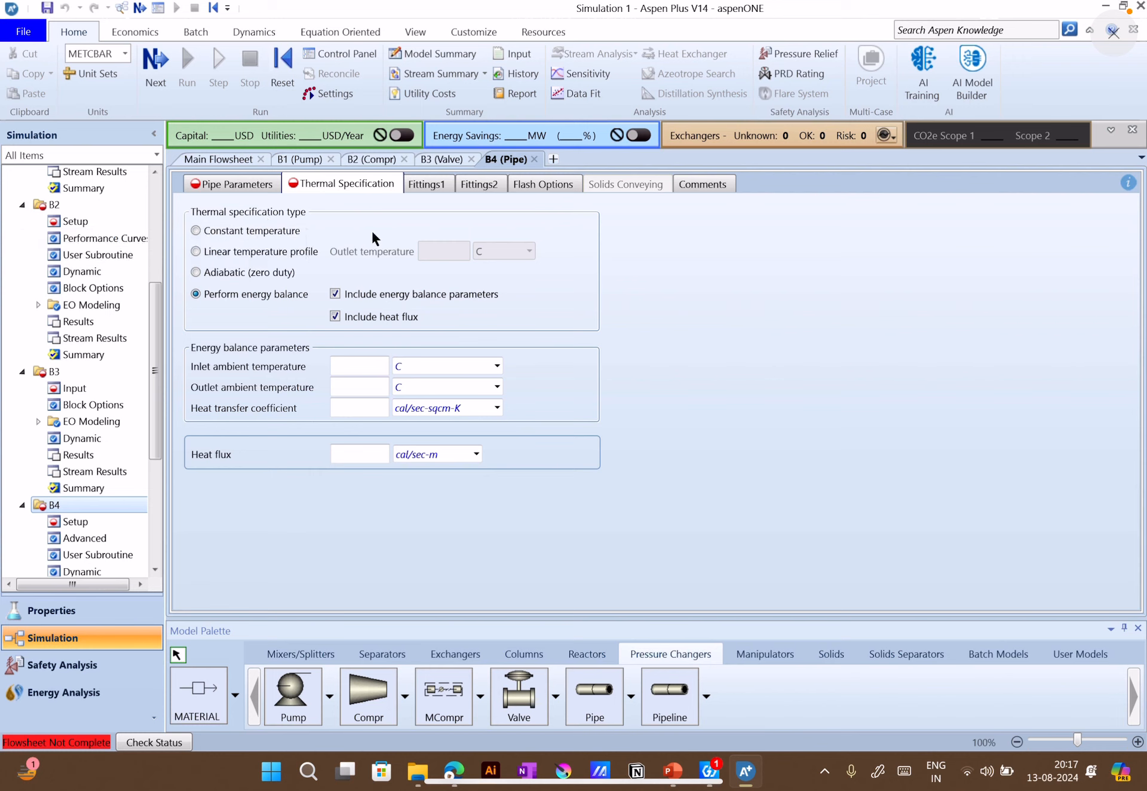
pyautogui.click(247, 190)
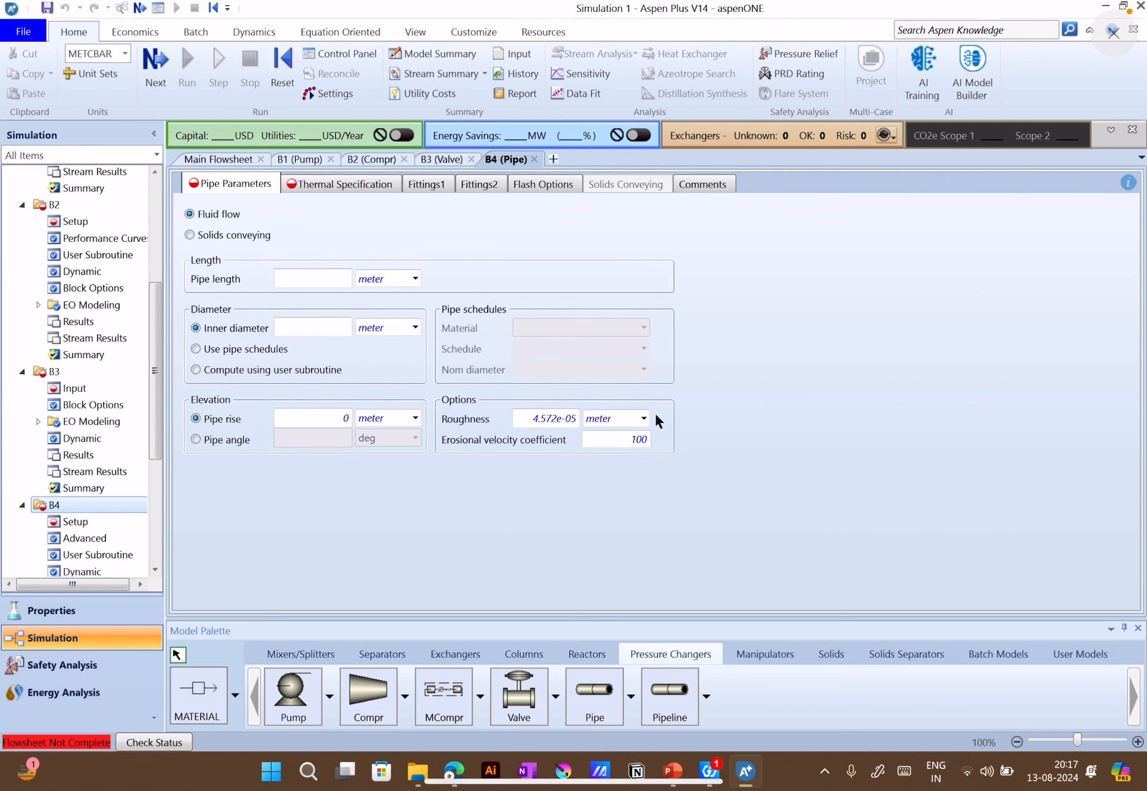
pyautogui.click(242, 159)
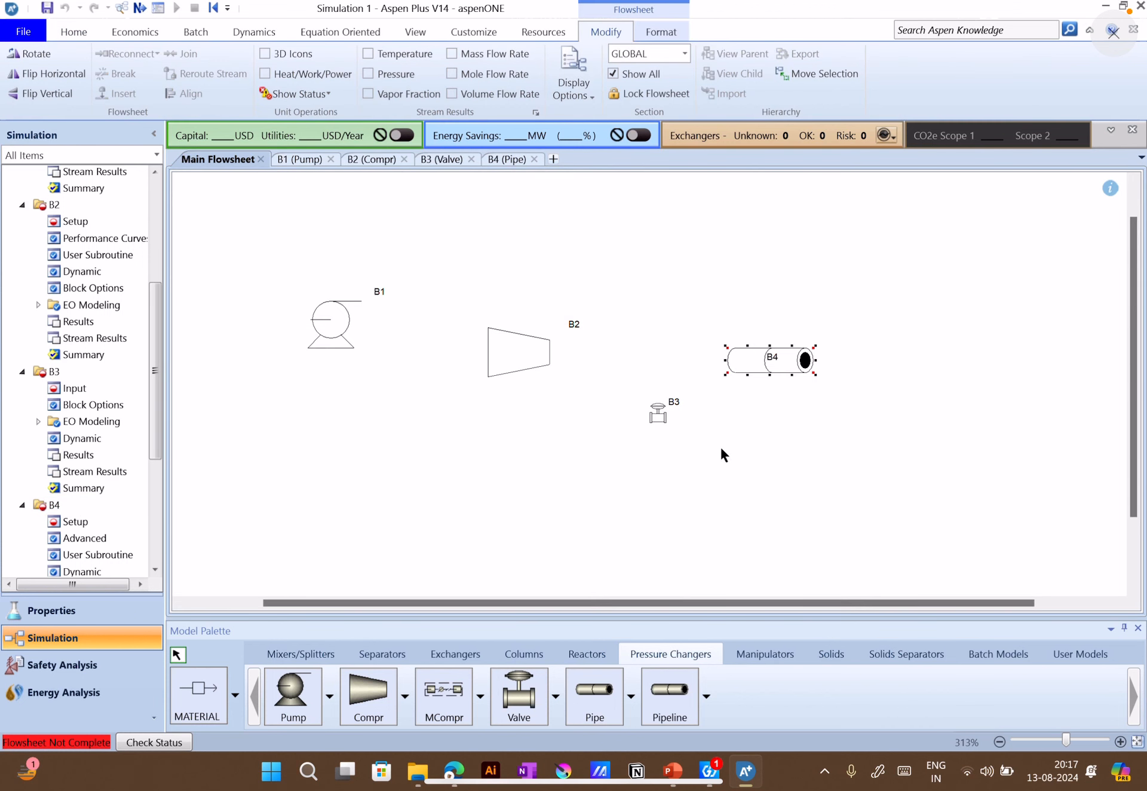